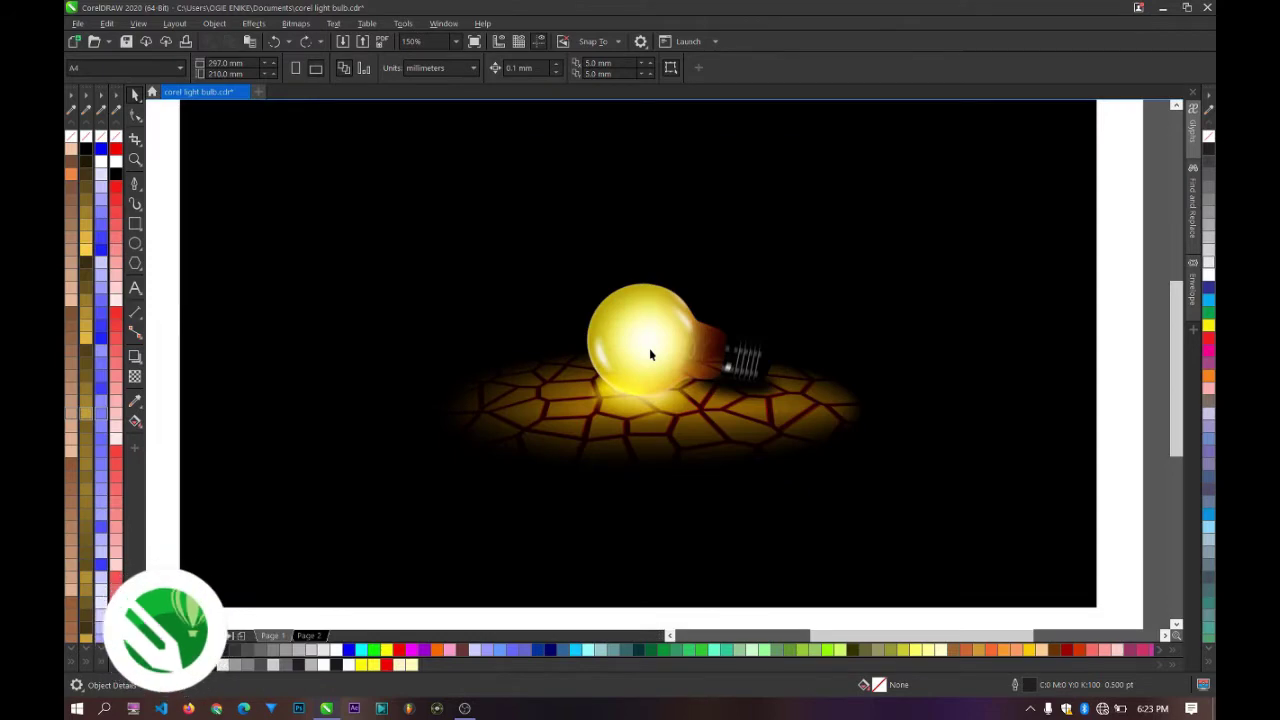
Step: Examine the finished glowing bulb lying on the cracked ground, both up close and within the whole page
{"action": "scroll", "coordinate": [649, 348], "scroll_direction": "down", "scroll_amount": 3}
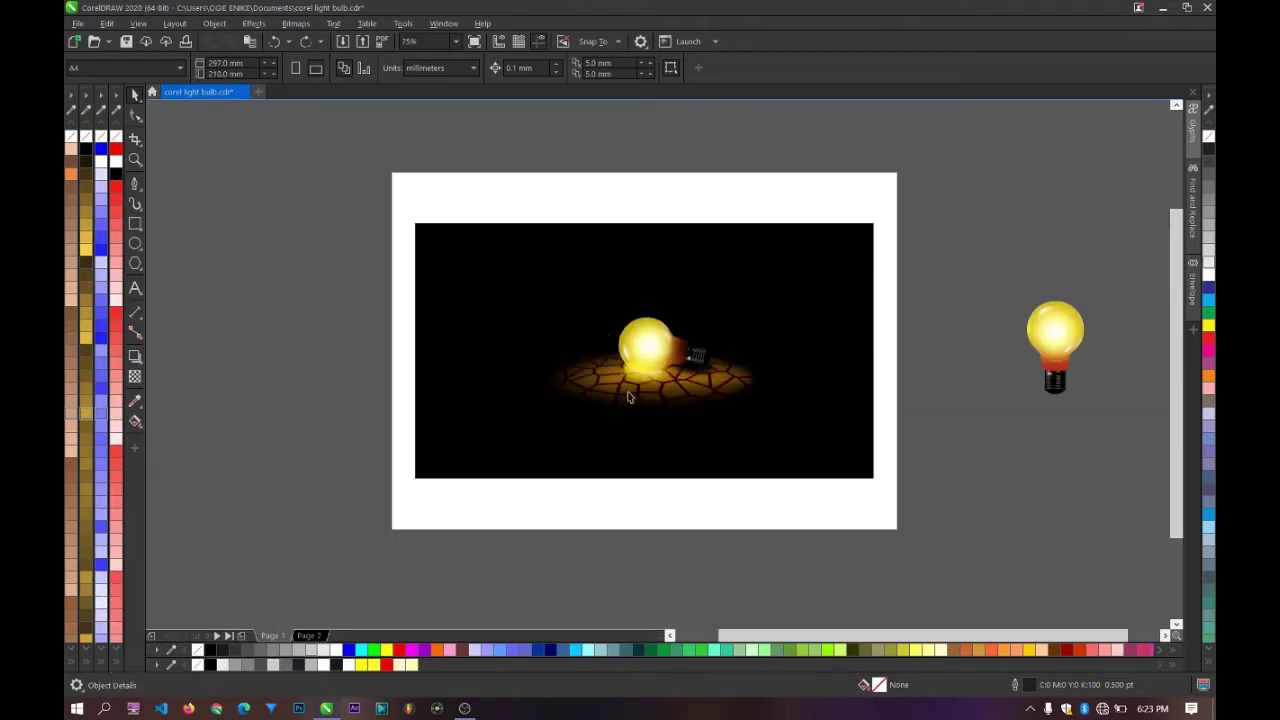
{"action": "scroll", "coordinate": [652, 350], "scroll_direction": "up", "scroll_amount": 3}
{"action": "scroll", "coordinate": [691, 363], "scroll_direction": "up", "scroll_amount": 2}
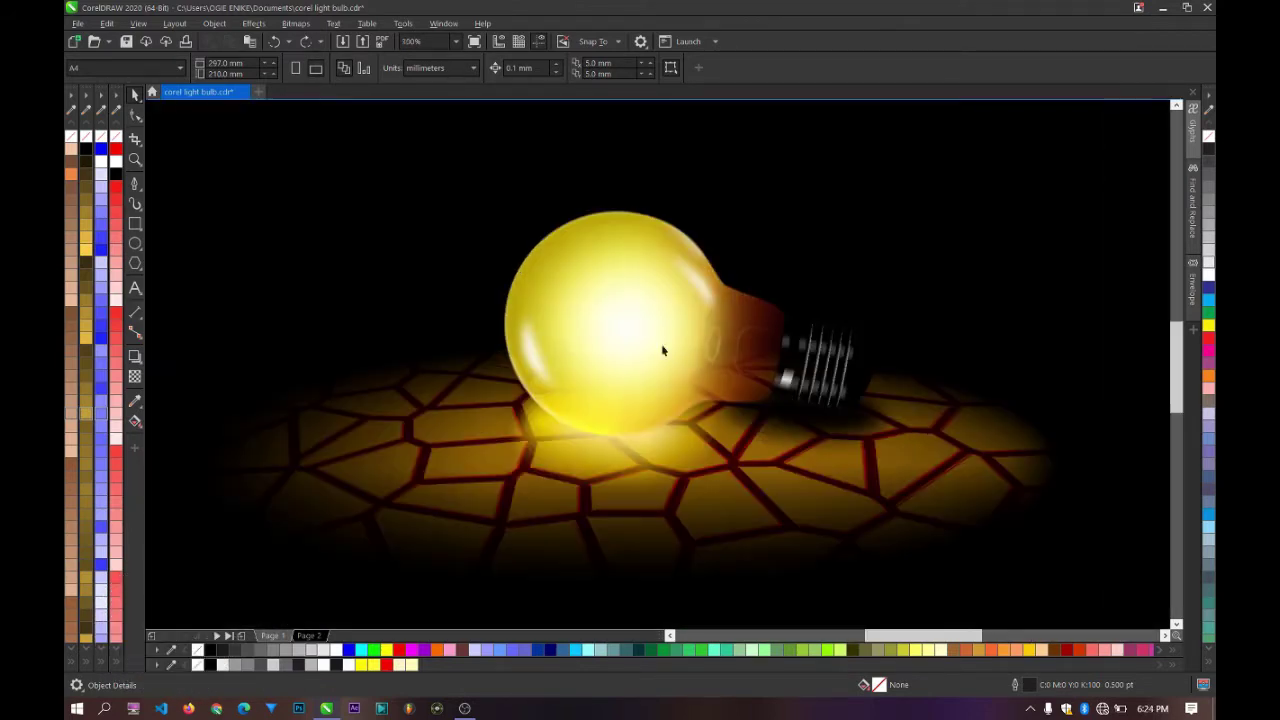
{"action": "scroll", "coordinate": [663, 349], "scroll_direction": "down", "scroll_amount": 2}
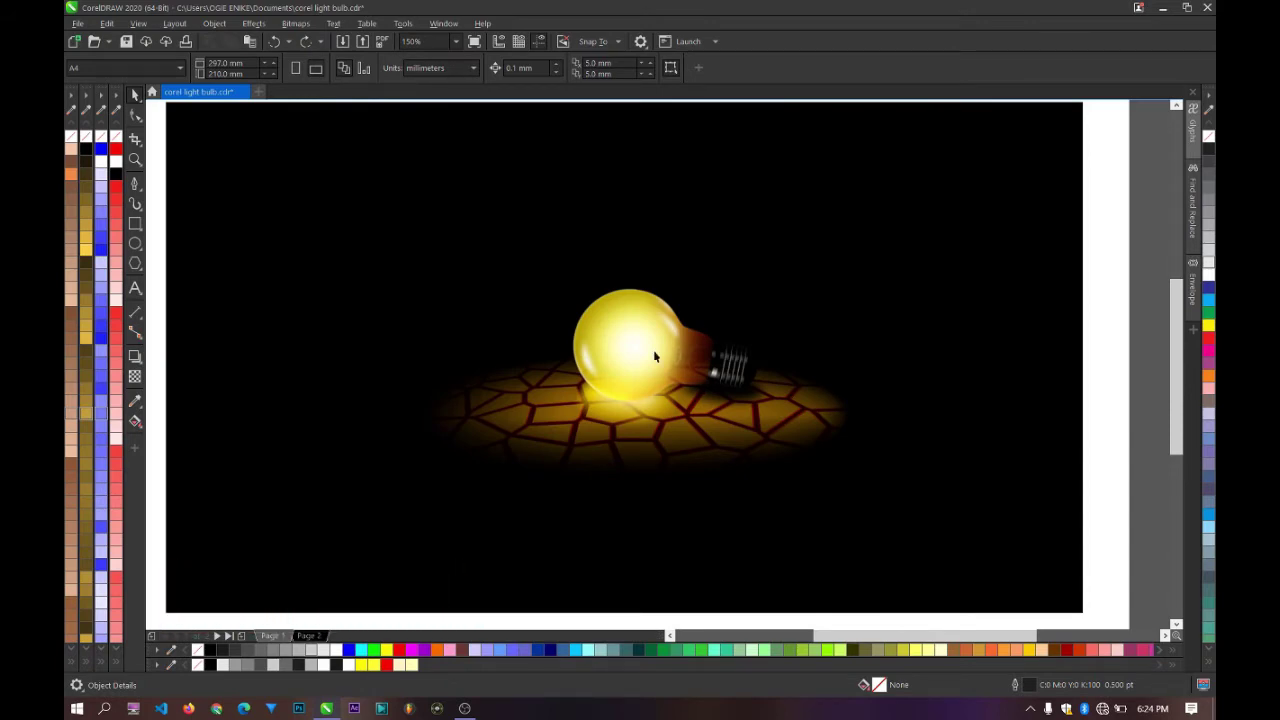
{"action": "scroll", "coordinate": [654, 353], "scroll_direction": "up", "scroll_amount": 1}
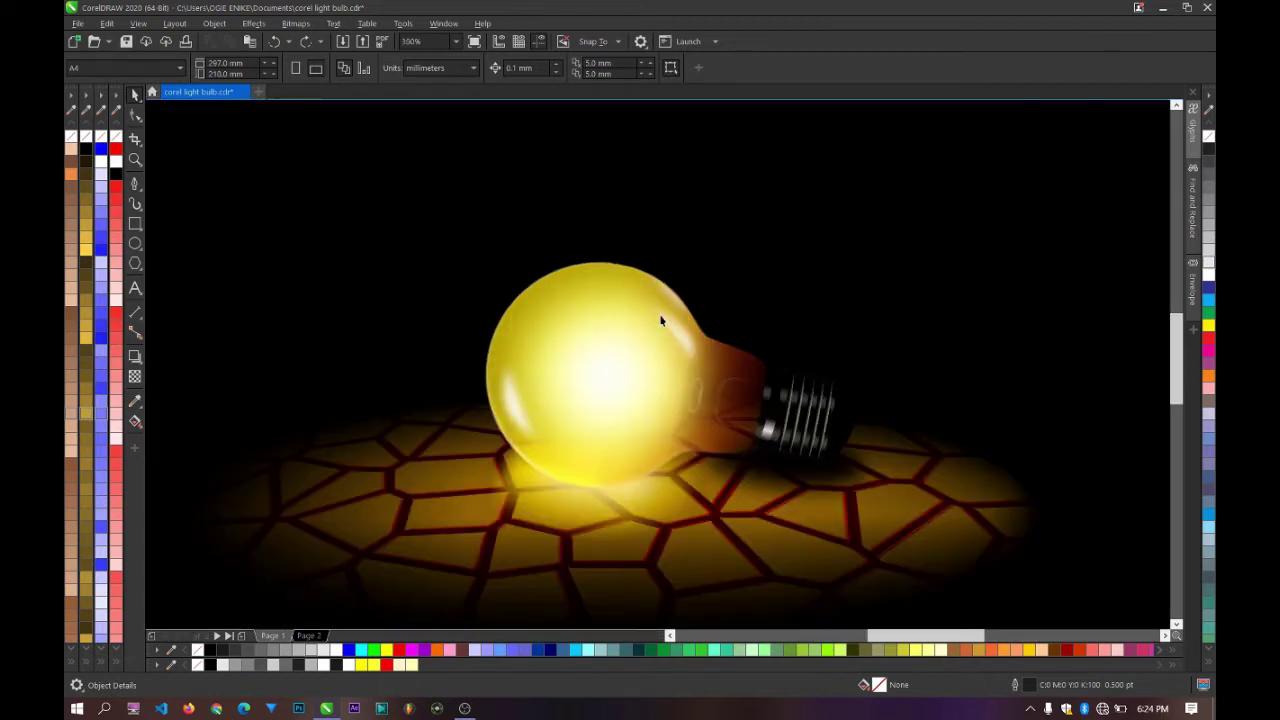
{"action": "scroll", "coordinate": [648, 348], "scroll_direction": "down", "scroll_amount": 1}
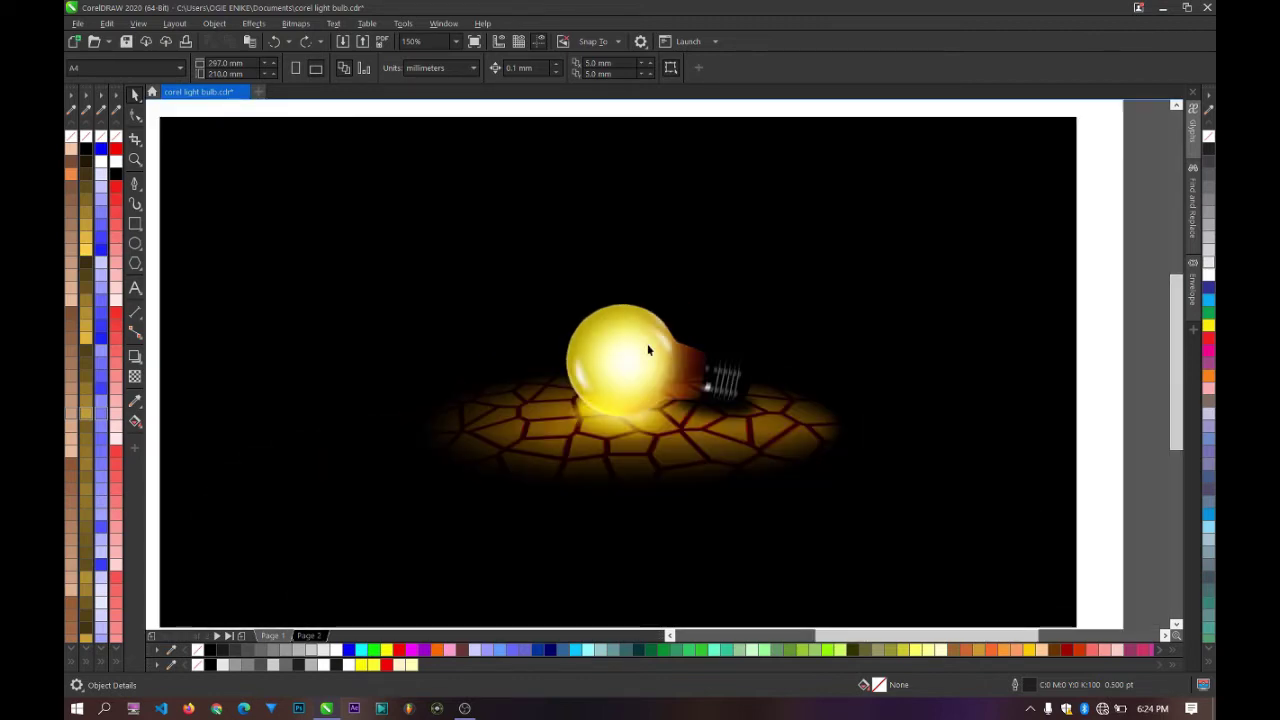
{"action": "scroll", "coordinate": [649, 356], "scroll_direction": "down", "scroll_amount": 1}
{"action": "scroll", "coordinate": [671, 353], "scroll_direction": "up", "scroll_amount": 1}
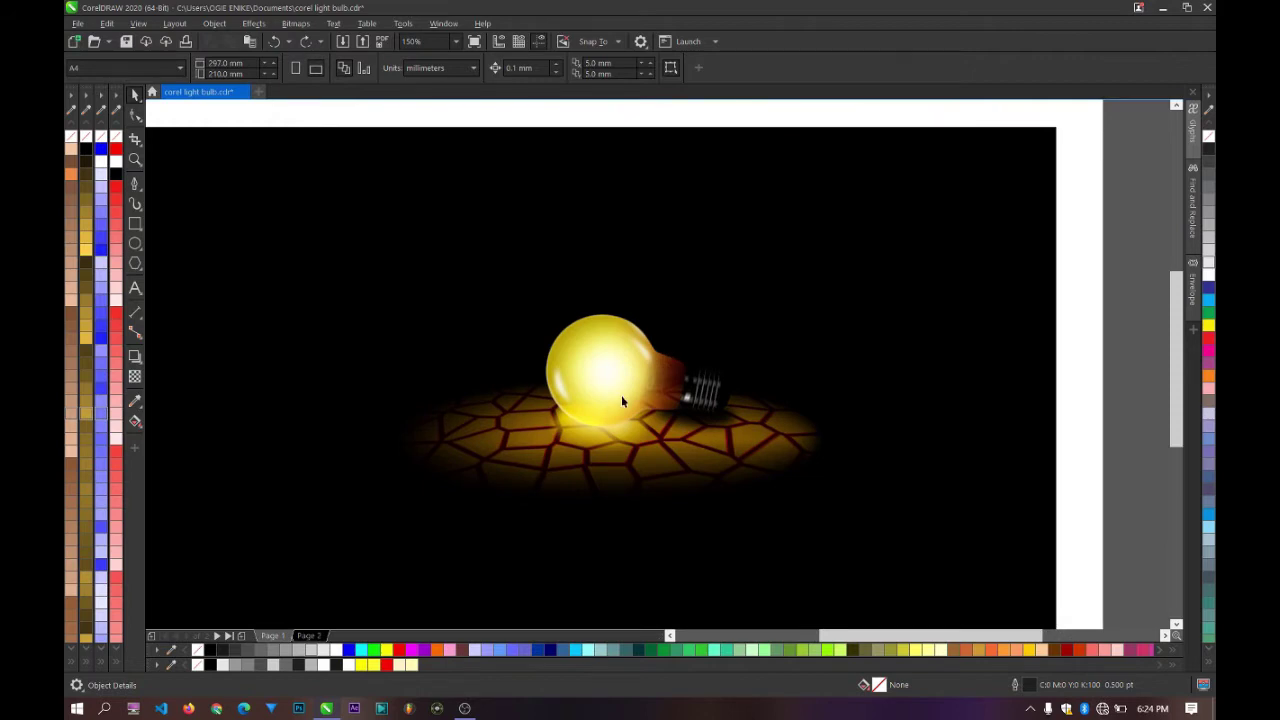
{"action": "scroll", "coordinate": [621, 400], "scroll_direction": "down", "scroll_amount": 1}
{"action": "scroll", "coordinate": [614, 394], "scroll_direction": "up", "scroll_amount": 2}
{"action": "scroll", "coordinate": [620, 385], "scroll_direction": "down", "scroll_amount": 1}
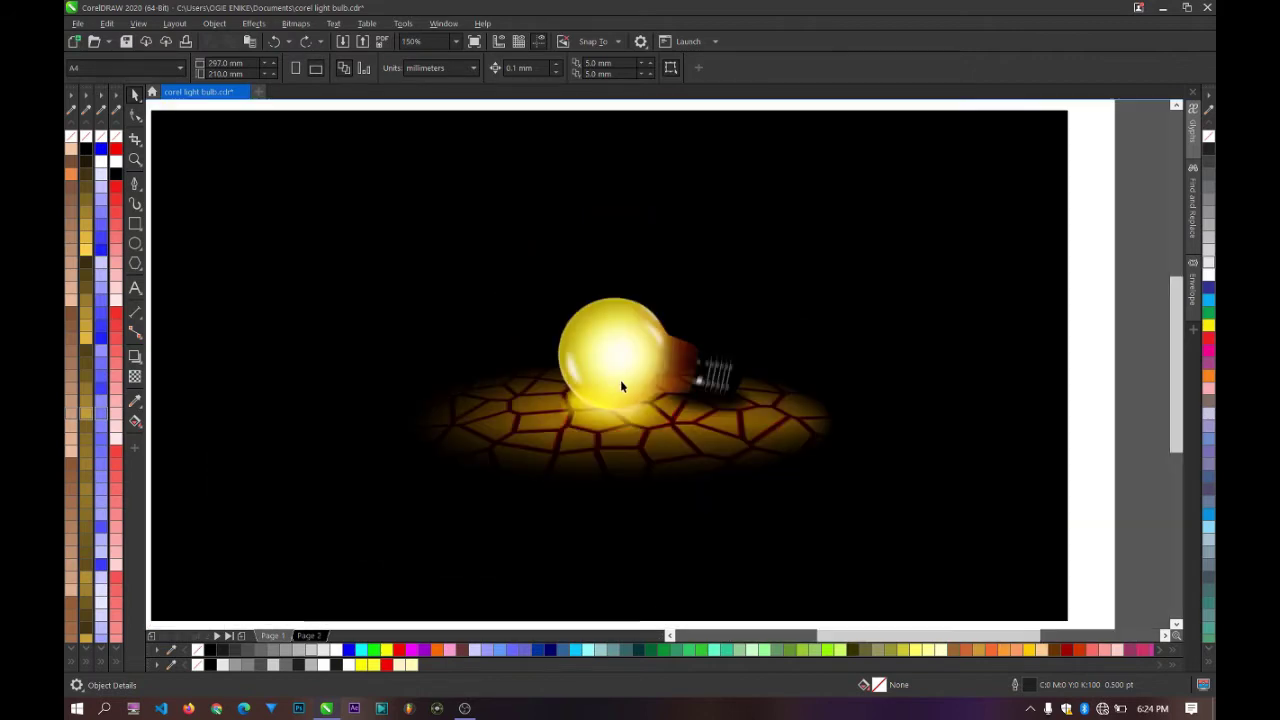
{"action": "scroll", "coordinate": [618, 388], "scroll_direction": "up", "scroll_amount": 1}
{"action": "scroll", "coordinate": [614, 391], "scroll_direction": "down", "scroll_amount": 2}
{"action": "scroll", "coordinate": [620, 385], "scroll_direction": "down", "scroll_amount": 1}
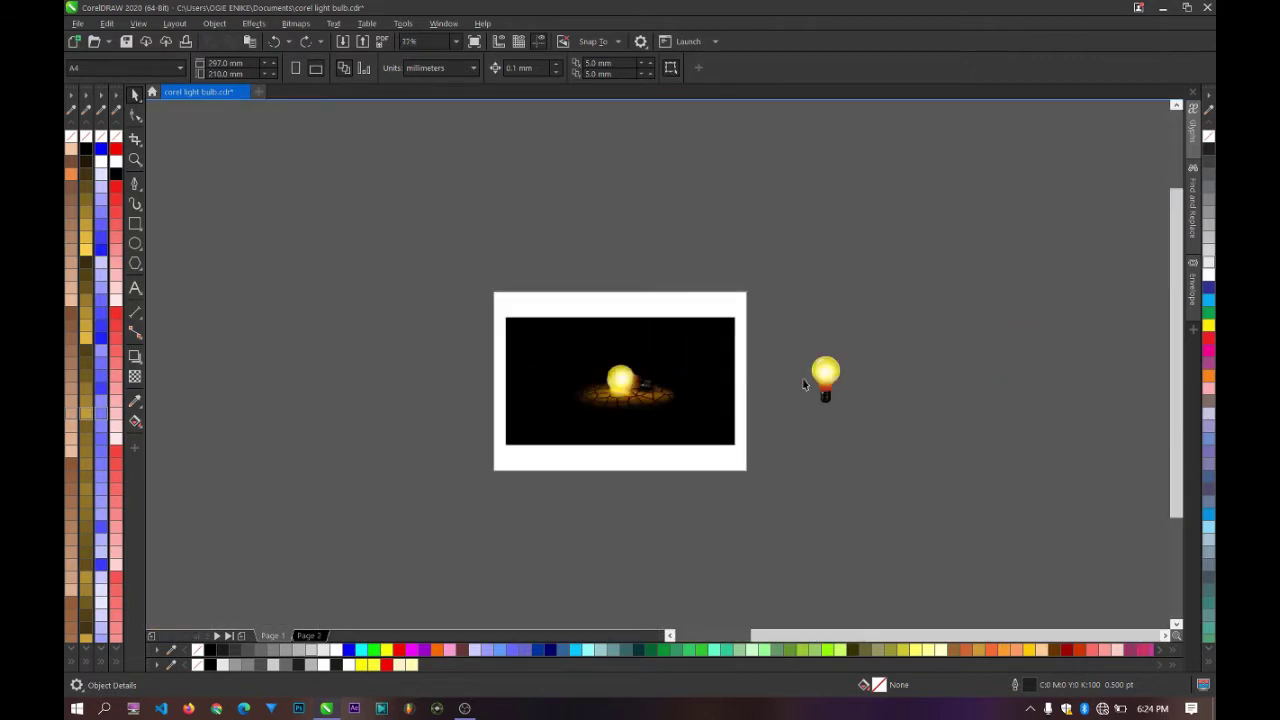
Step: Extract the PowerClip contents of the standalone upright bulb beside the page
{"action": "scroll", "coordinate": [803, 384], "scroll_direction": "up", "scroll_amount": 1}
{"action": "scroll", "coordinate": [866, 384], "scroll_direction": "up", "scroll_amount": 1}
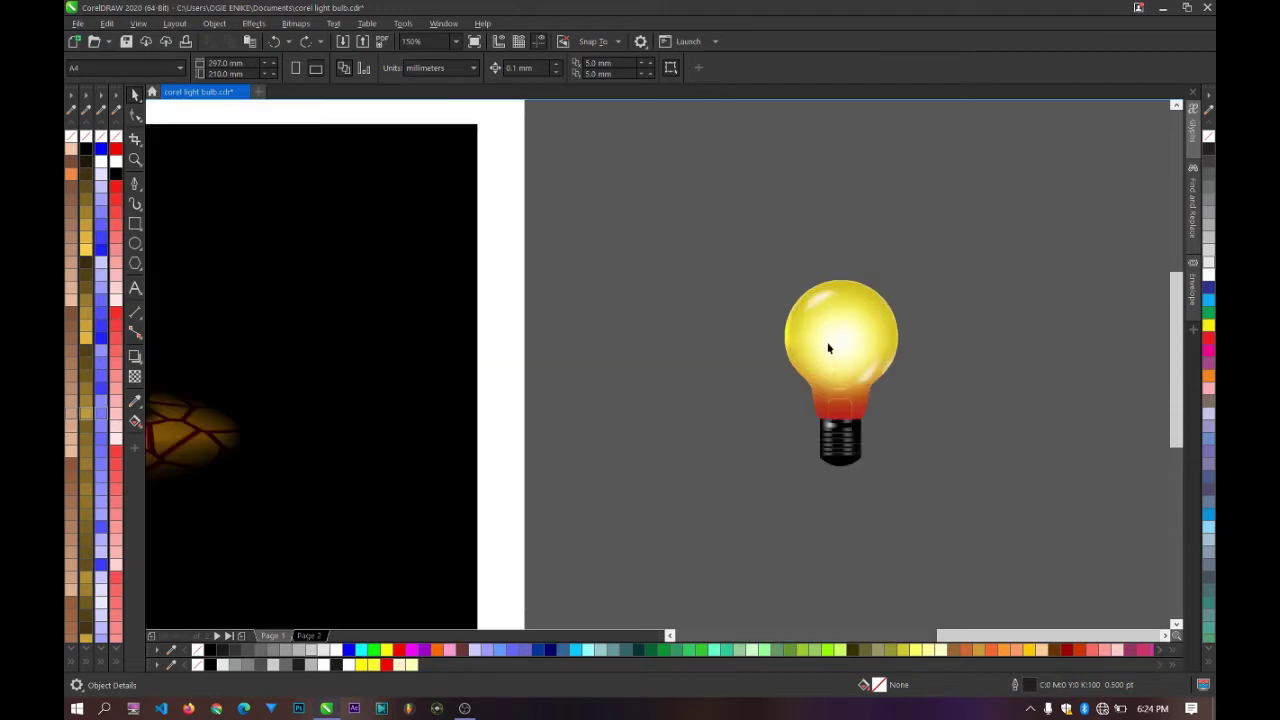
{"action": "scroll", "coordinate": [828, 348], "scroll_direction": "up", "scroll_amount": 1}
{"action": "scroll", "coordinate": [774, 354], "scroll_direction": "down", "scroll_amount": 1}
{"action": "scroll", "coordinate": [863, 354], "scroll_direction": "up", "scroll_amount": 1}
{"action": "left_click", "coordinate": [686, 354]}
{"action": "scroll", "coordinate": [688, 361], "scroll_direction": "down", "scroll_amount": 1}
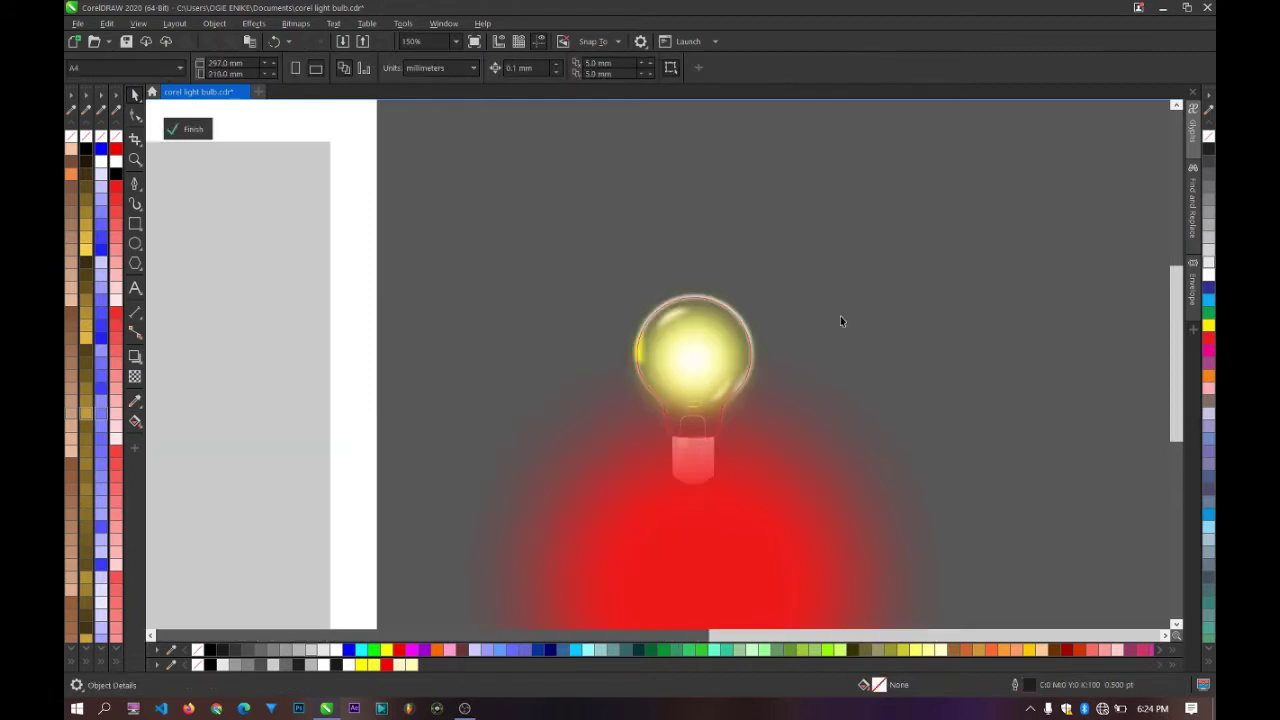
{"action": "right_click", "coordinate": [687, 358]}
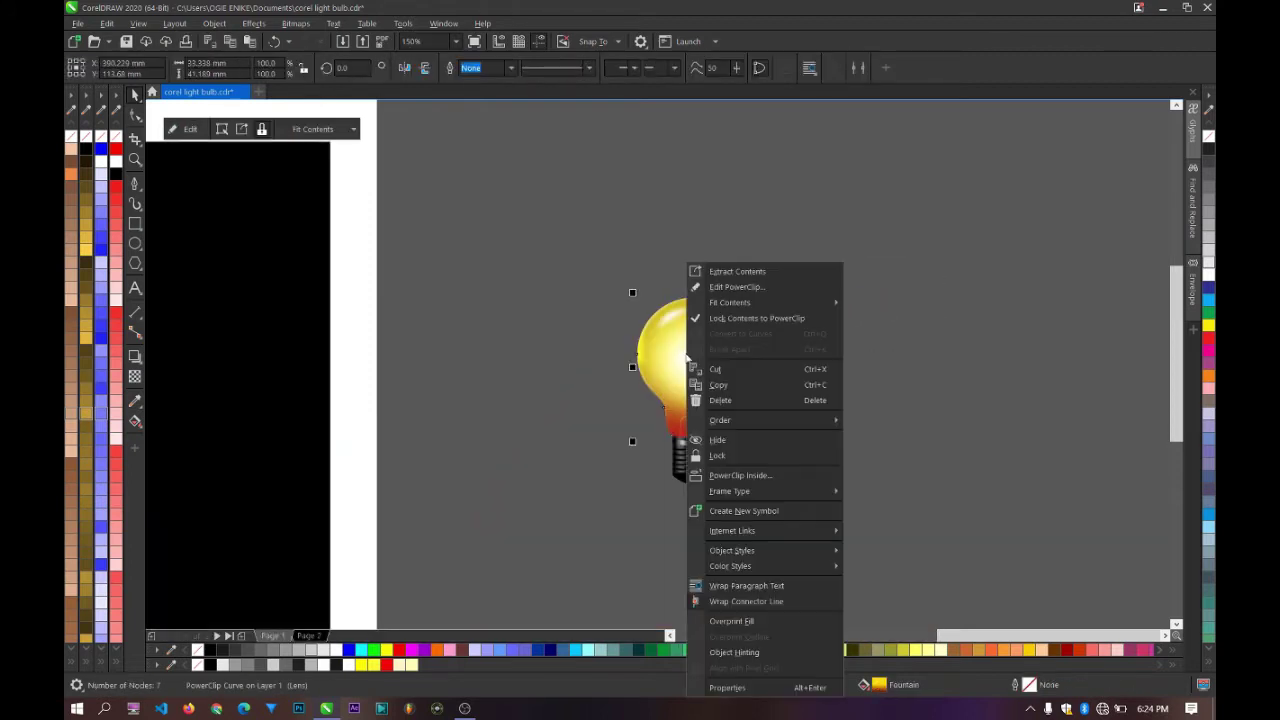
{"action": "left_click", "coordinate": [768, 272]}
Step: Move the blurred red, white and yellow glow circles off the upright bulb into the empty space around it
{"action": "scroll", "coordinate": [764, 301], "scroll_direction": "down", "scroll_amount": 2}
{"action": "left_click_drag", "start_coordinate": [755, 472], "coordinate": [994, 300]}
{"action": "left_click_drag", "start_coordinate": [744, 372], "coordinate": [1094, 351]}
{"action": "left_click_drag", "start_coordinate": [720, 326], "coordinate": [805, 172]}
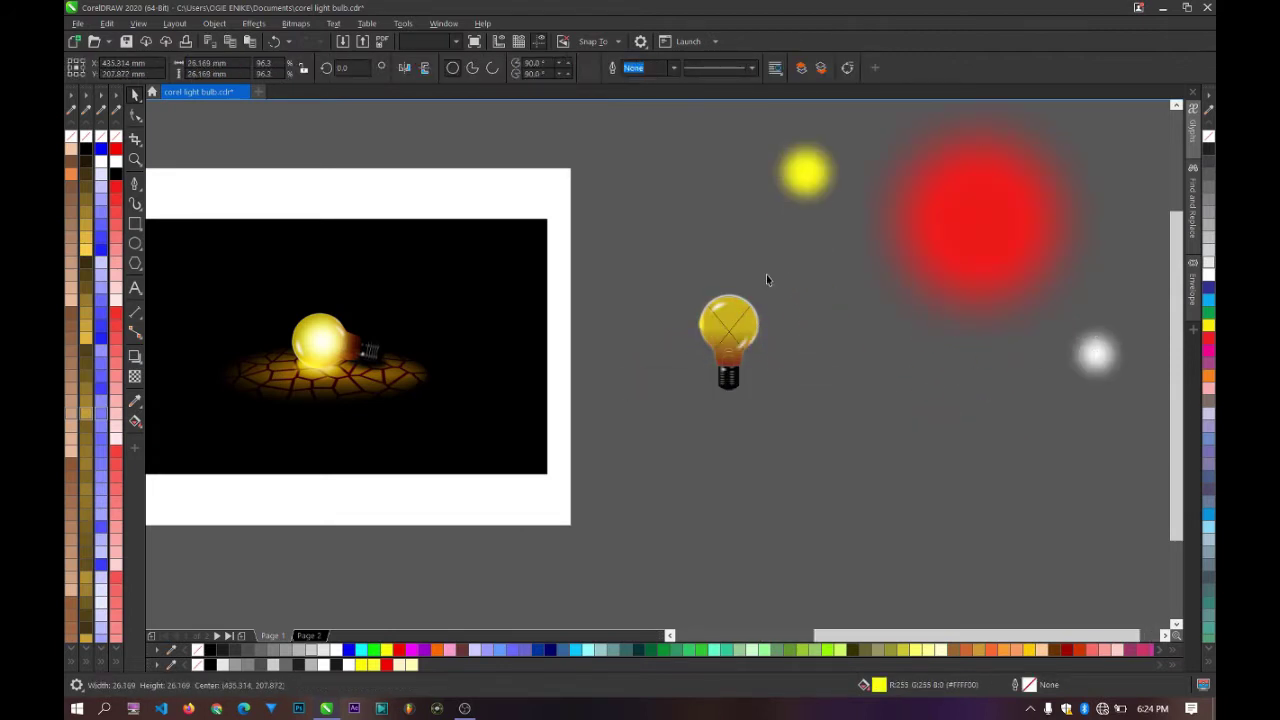
Step: Separate the pale glass outline and the yellow-to-red bulb shape from the remaining bulb parts
{"action": "left_click", "coordinate": [729, 323]}
{"action": "left_click_drag", "start_coordinate": [729, 323], "coordinate": [711, 174]}
{"action": "left_click", "coordinate": [733, 310]}
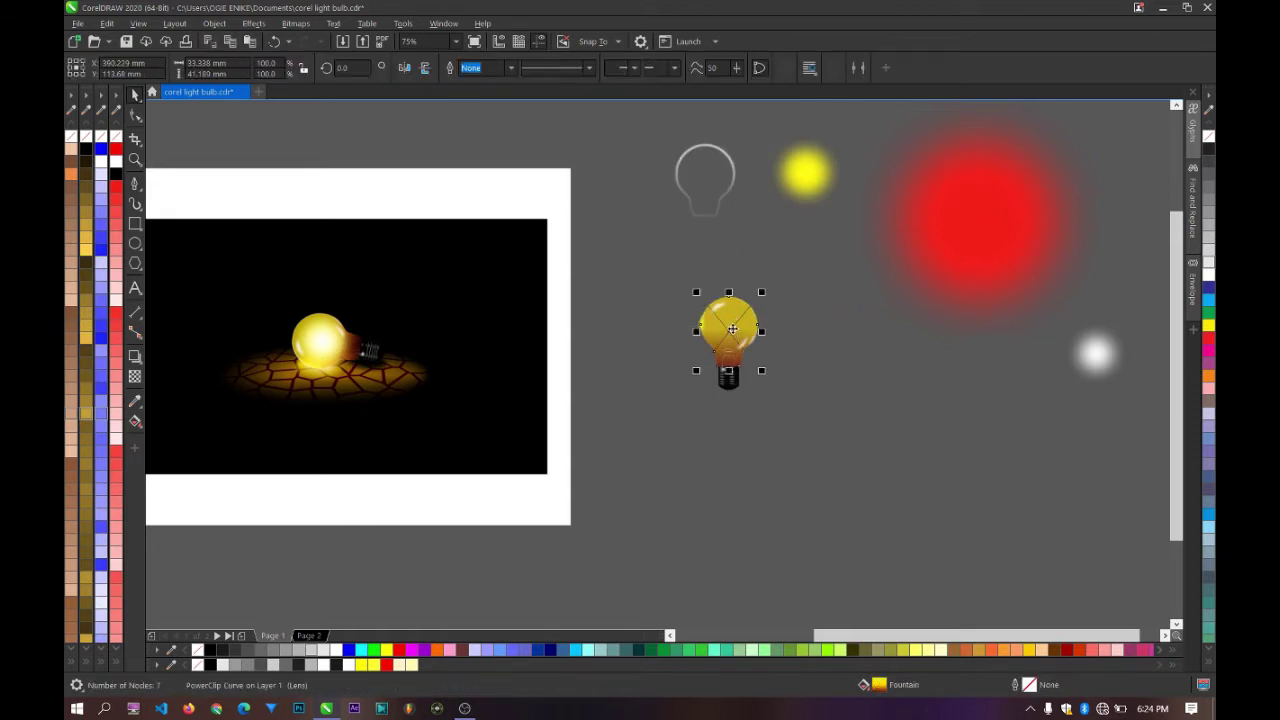
{"action": "mouse_move", "coordinate": [734, 328]}
{"action": "left_mouse_down"}
{"action": "mouse_move", "coordinate": [658, 289]}
{"action": "mouse_move", "coordinate": [654, 257]}
{"action": "left_mouse_up"}
Step: Spread the white glass highlights, the yellow reflection and the filament group apart above the bulb base
{"action": "left_click_drag", "start_coordinate": [718, 309], "coordinate": [766, 258]}
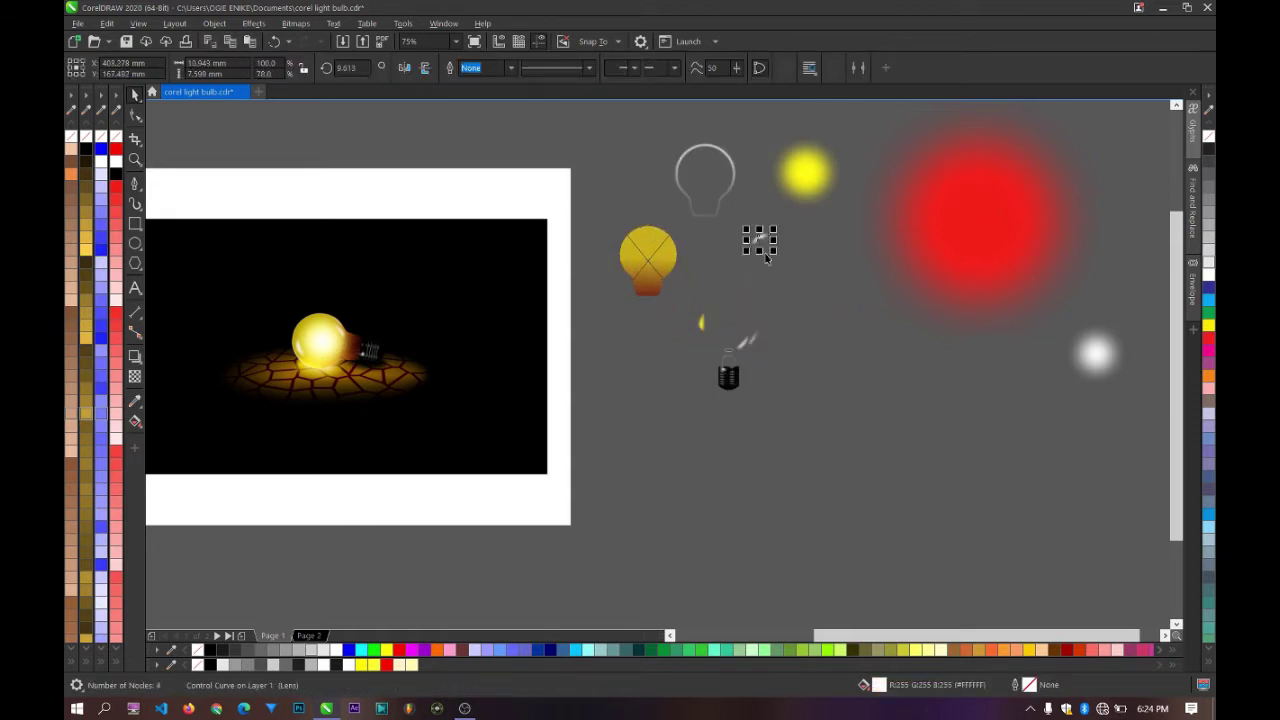
{"action": "left_click_drag", "start_coordinate": [741, 345], "coordinate": [817, 249]}
{"action": "left_click_drag", "start_coordinate": [756, 341], "coordinate": [835, 288]}
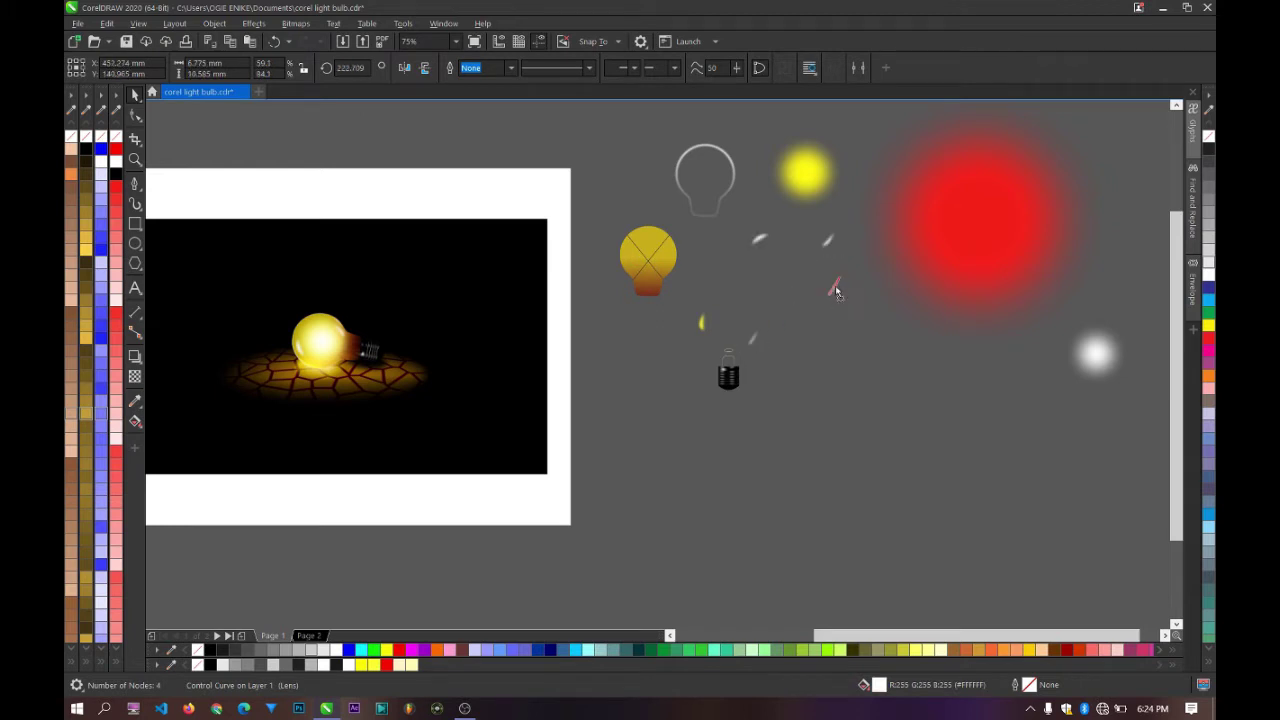
{"action": "left_click_drag", "start_coordinate": [702, 323], "coordinate": [712, 259]}
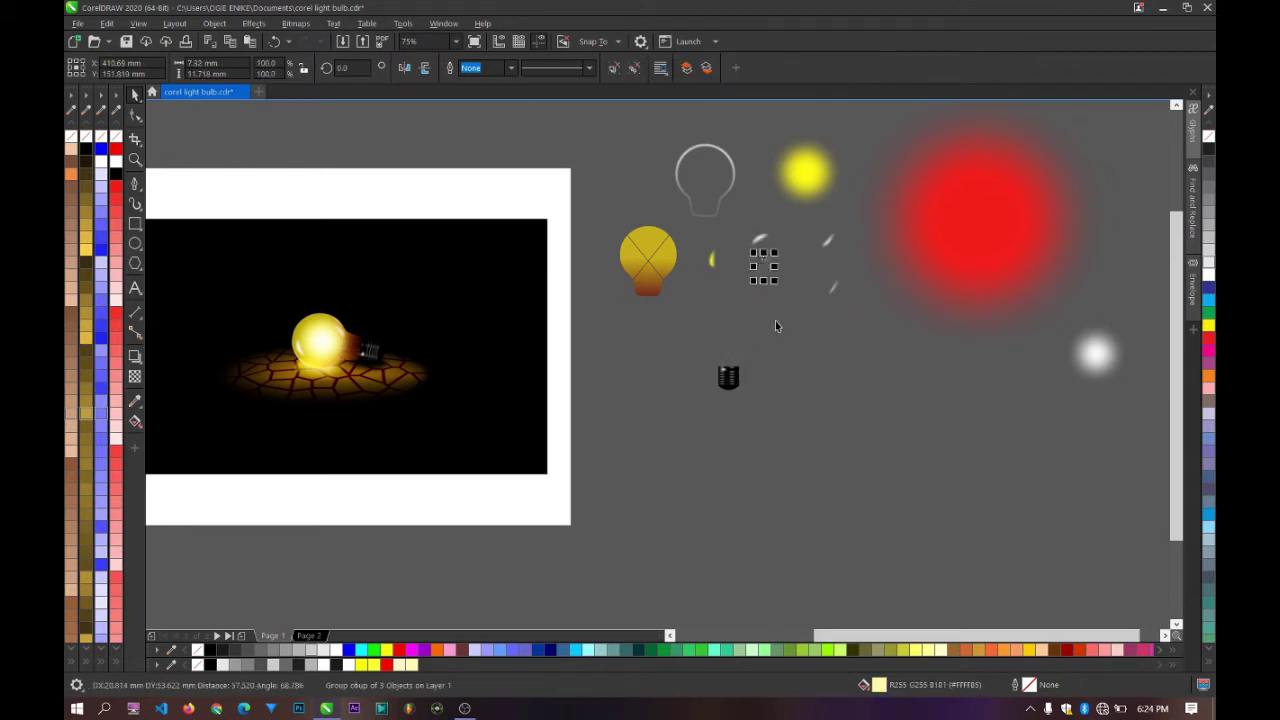
Step: Extract the PowerClip contents of the black screw base
{"action": "left_click", "coordinate": [740, 372]}
{"action": "scroll", "coordinate": [740, 372], "scroll_direction": "up", "scroll_amount": 2}
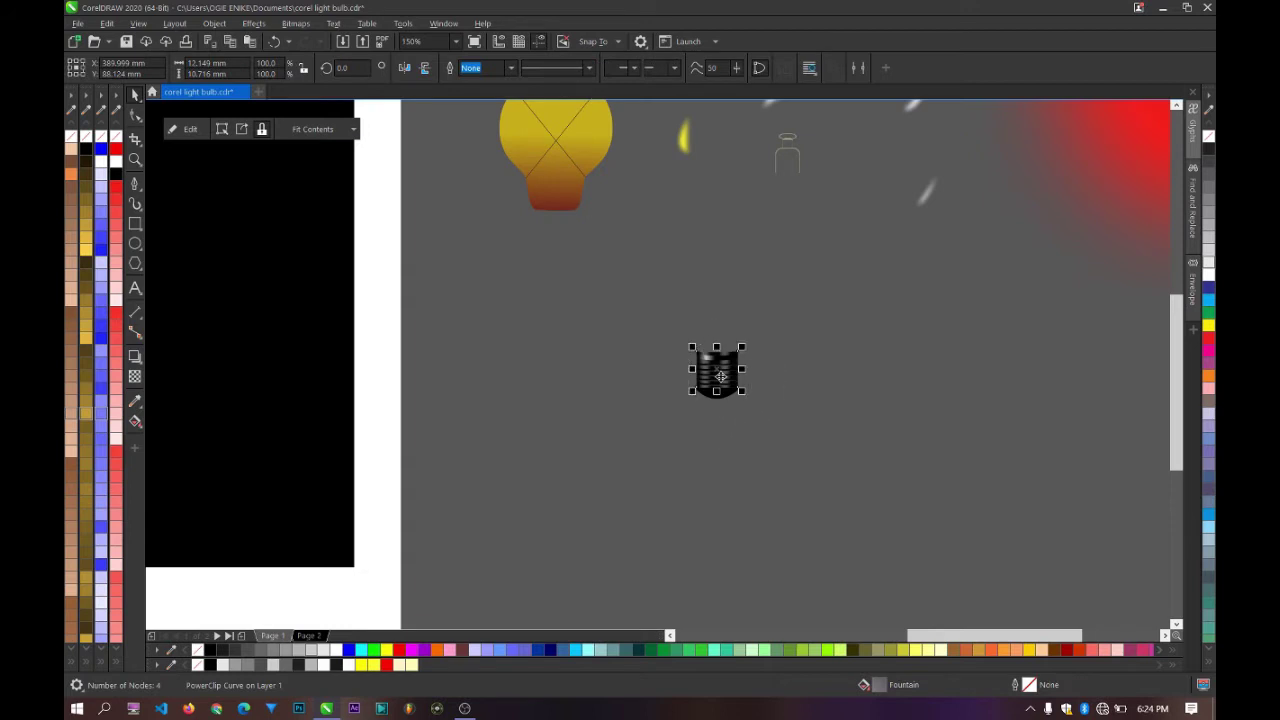
{"action": "right_click", "coordinate": [721, 376]}
{"action": "left_click", "coordinate": [780, 272]}
Step: Pull the screw base apart, spreading out its blurred black bars, thin thread curves, black bottom cap and empty frame
{"action": "left_click_drag", "start_coordinate": [736, 368], "coordinate": [894, 357]}
{"action": "left_click_drag", "start_coordinate": [731, 358], "coordinate": [894, 429]}
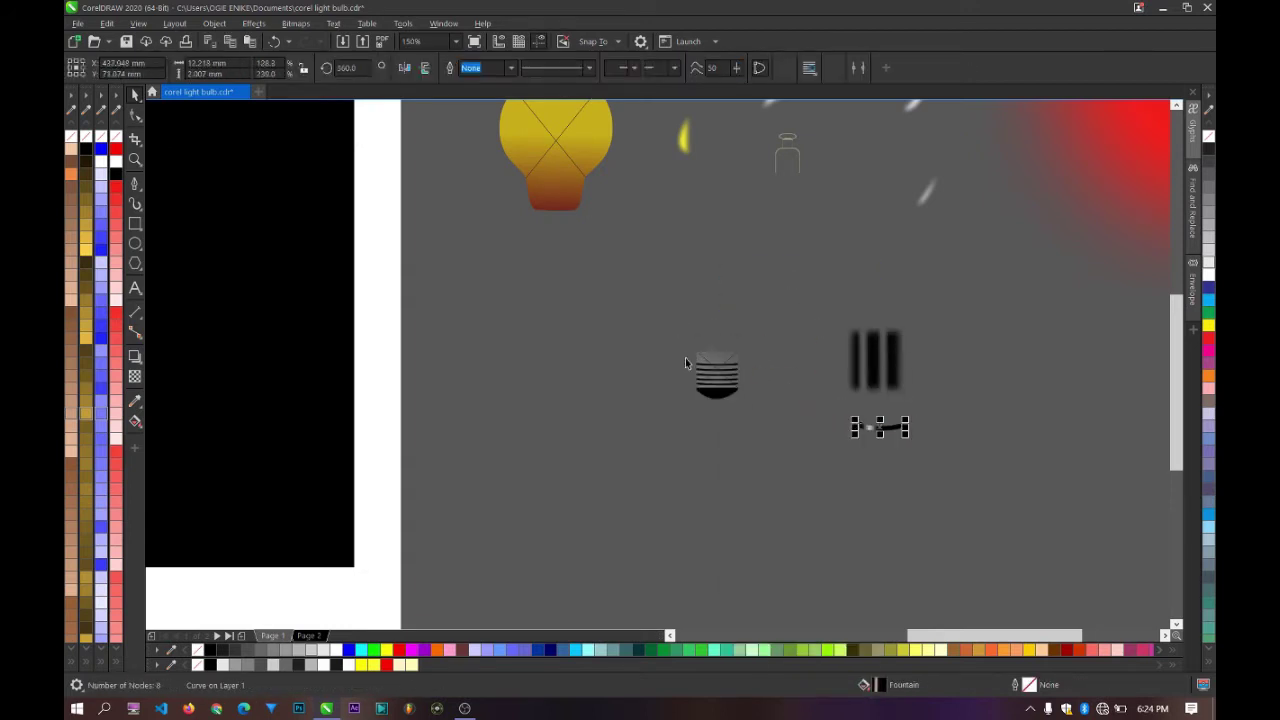
{"action": "left_click_drag", "start_coordinate": [714, 370], "coordinate": [744, 280]}
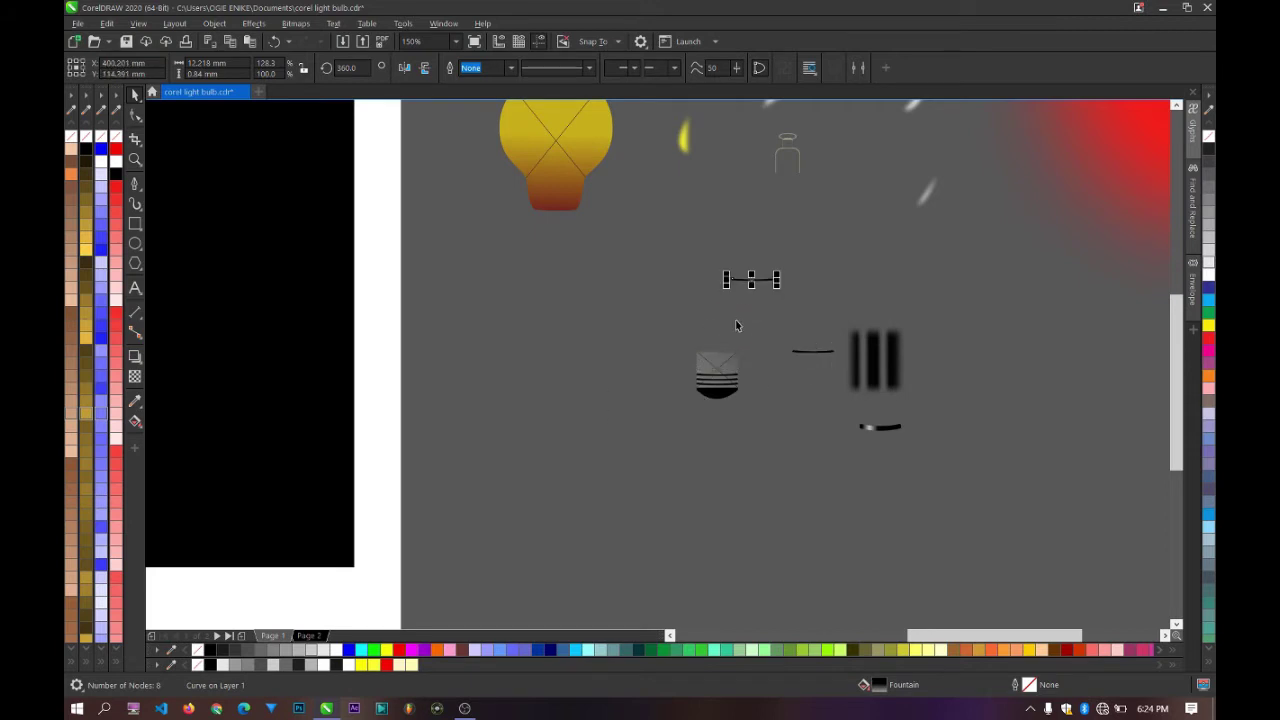
{"action": "left_click_drag", "start_coordinate": [720, 376], "coordinate": [954, 417]}
{"action": "left_click_drag", "start_coordinate": [733, 396], "coordinate": [744, 448]}
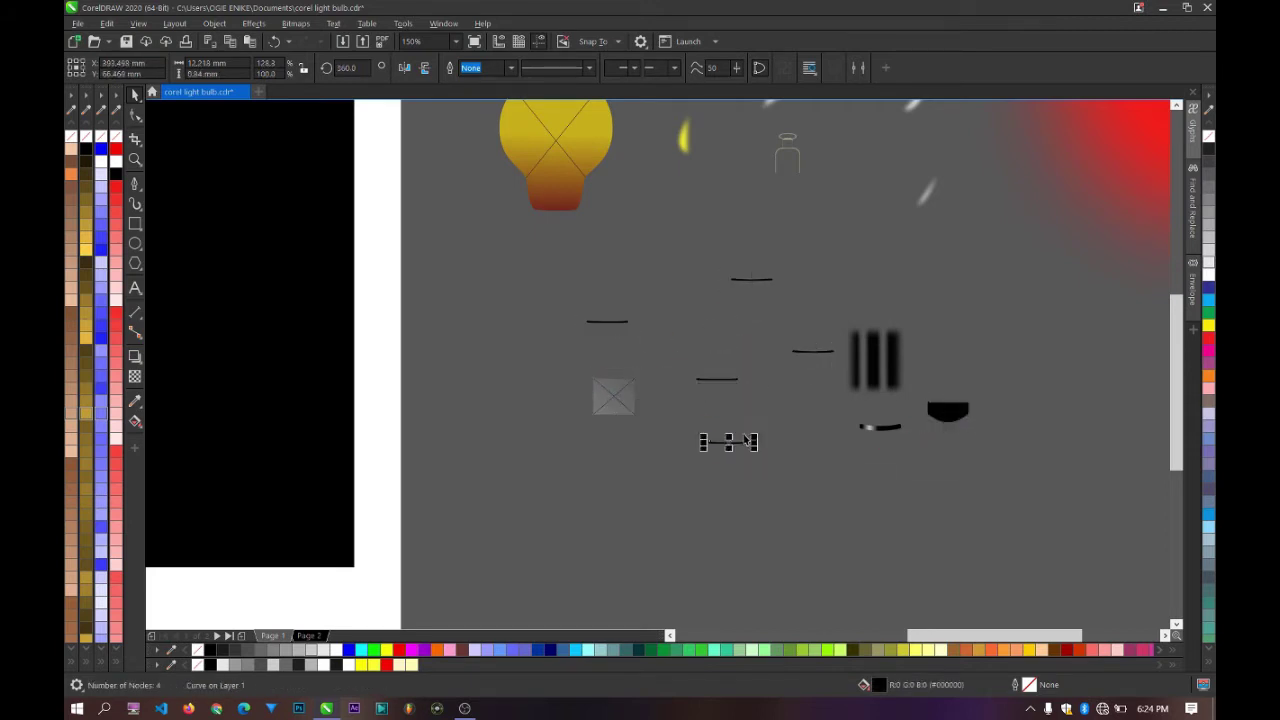
Step: Review the separated bulb parts and inspect the glow, reflections and cracked ground of the finished scene
{"action": "scroll", "coordinate": [760, 430], "scroll_direction": "down", "scroll_amount": 4}
{"action": "scroll", "coordinate": [932, 400], "scroll_direction": "up", "scroll_amount": 5}
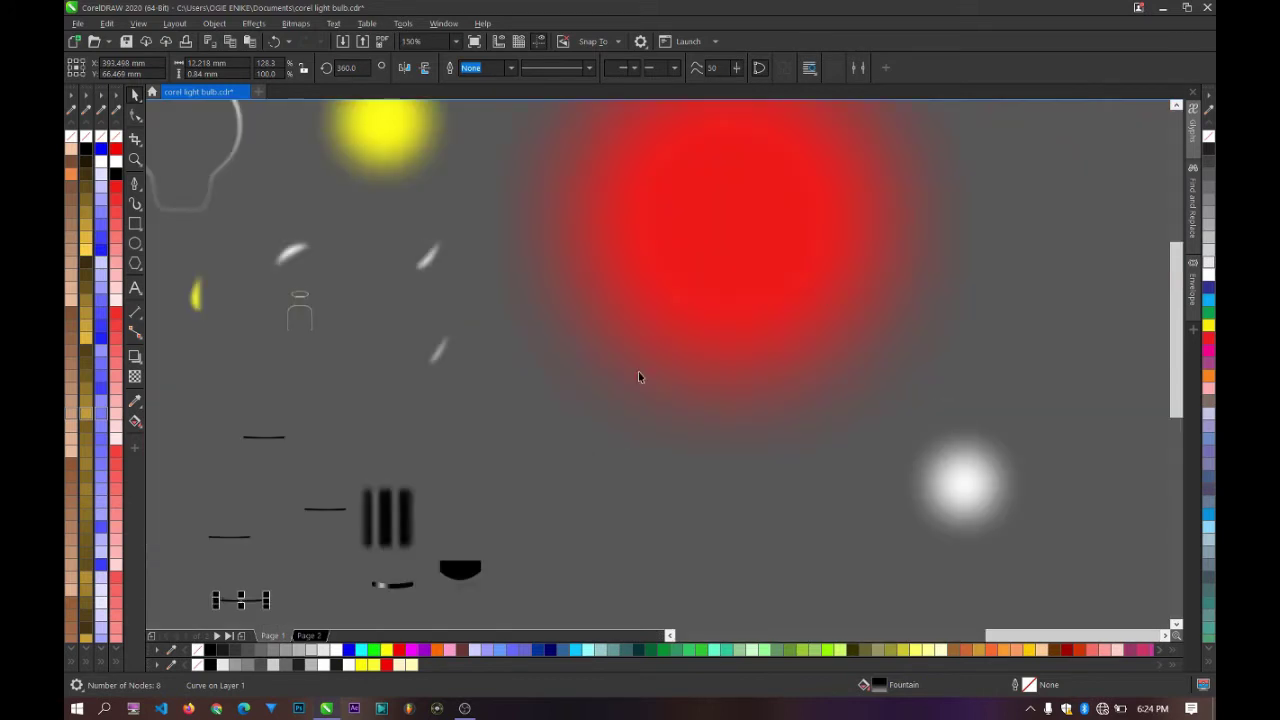
{"action": "scroll", "coordinate": [640, 374], "scroll_direction": "down", "scroll_amount": 6}
{"action": "scroll", "coordinate": [691, 317], "scroll_direction": "up", "scroll_amount": 2}
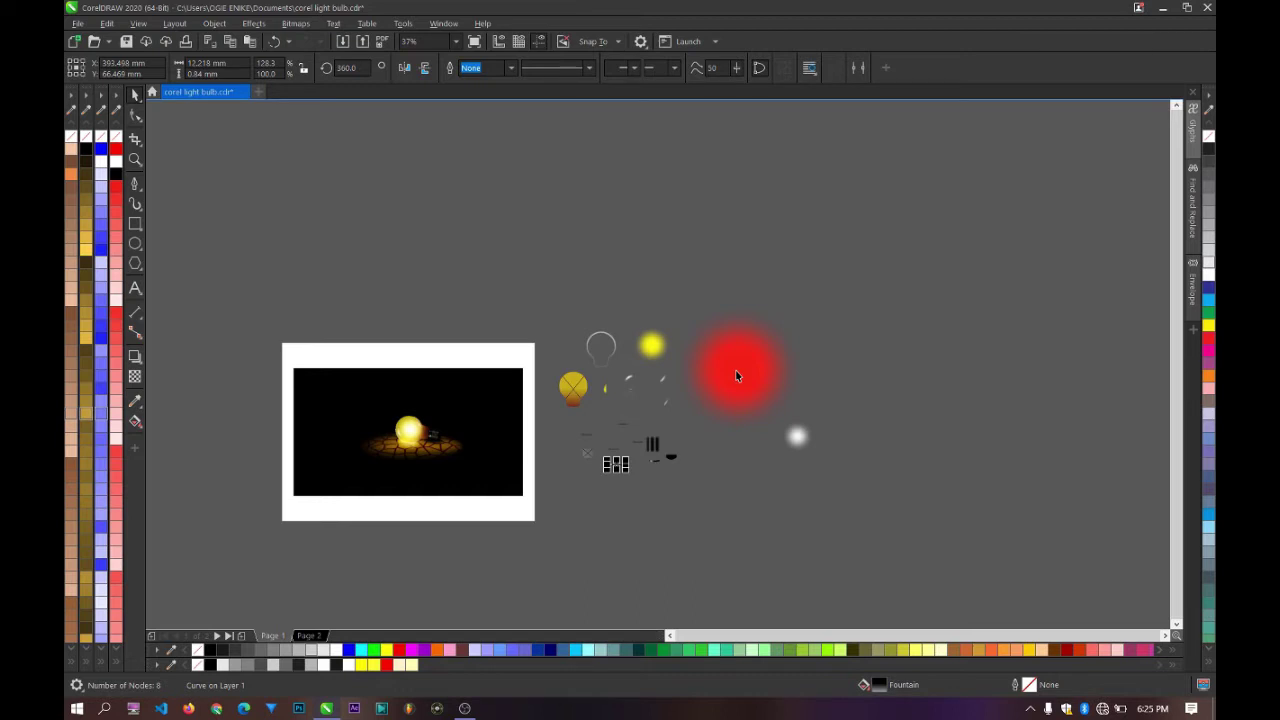
{"action": "scroll", "coordinate": [686, 450], "scroll_direction": "up", "scroll_amount": 5}
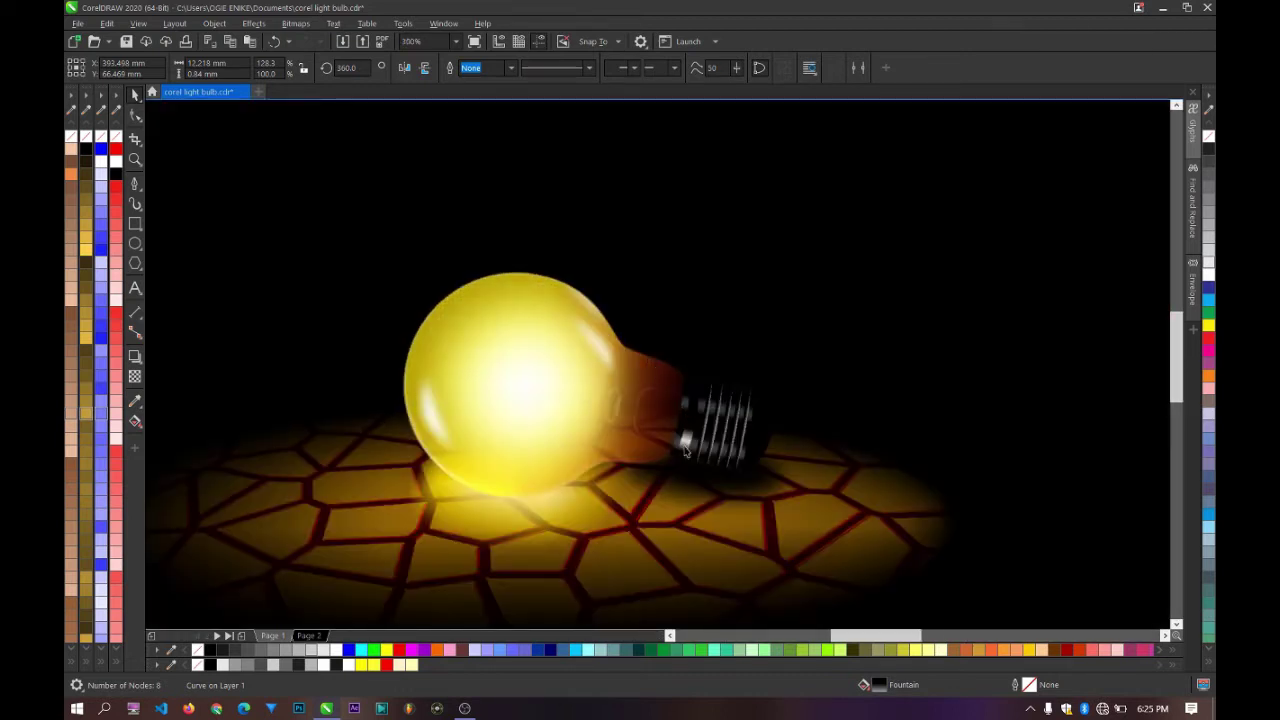
{"action": "scroll", "coordinate": [686, 450], "scroll_direction": "down", "scroll_amount": 2}
{"action": "scroll", "coordinate": [597, 429], "scroll_direction": "up", "scroll_amount": 1}
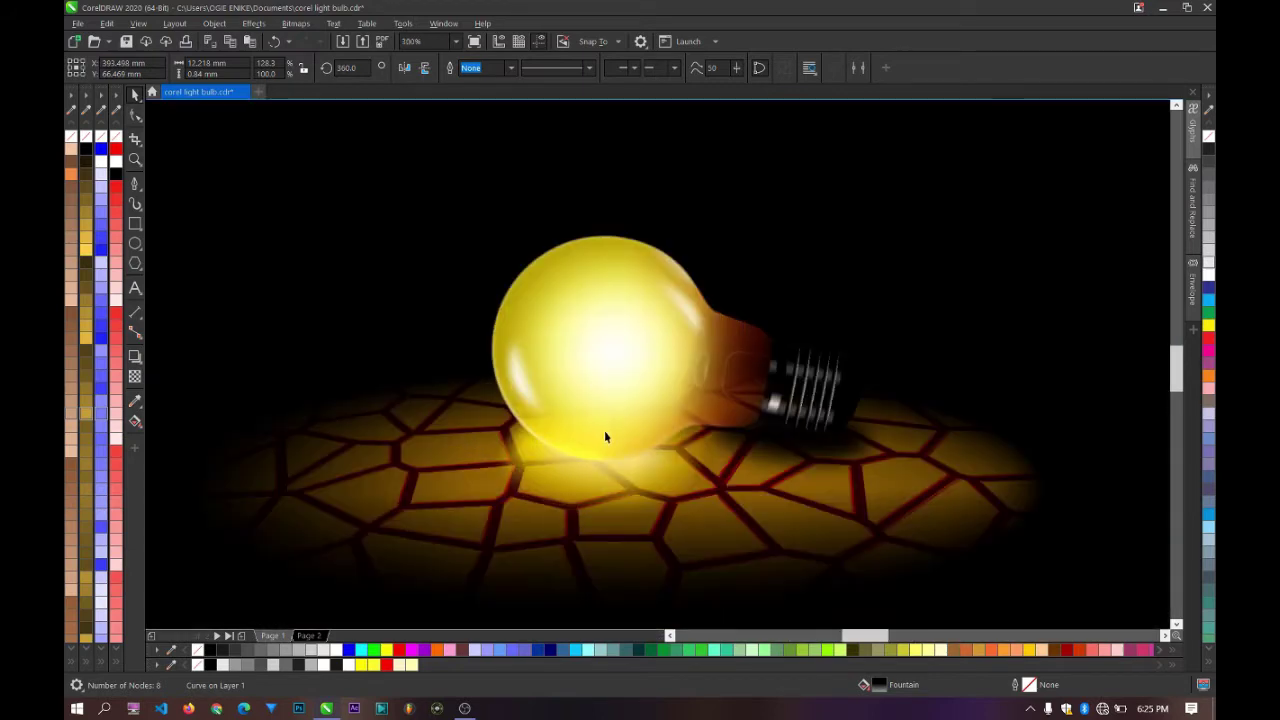
{"action": "scroll", "coordinate": [606, 434], "scroll_direction": "down", "scroll_amount": 1}
{"action": "scroll", "coordinate": [613, 392], "scroll_direction": "up", "scroll_amount": 2}
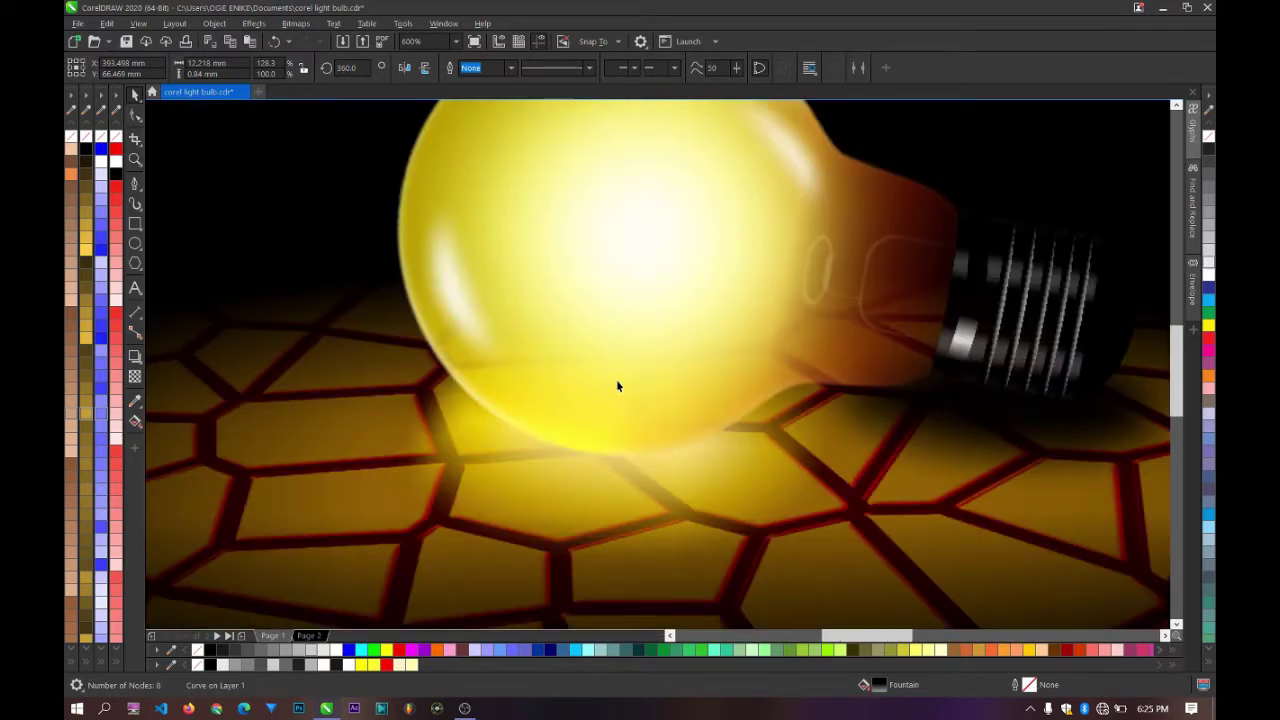
{"action": "scroll", "coordinate": [617, 386], "scroll_direction": "down", "scroll_amount": 2}
{"action": "left_click", "coordinate": [618, 351]}
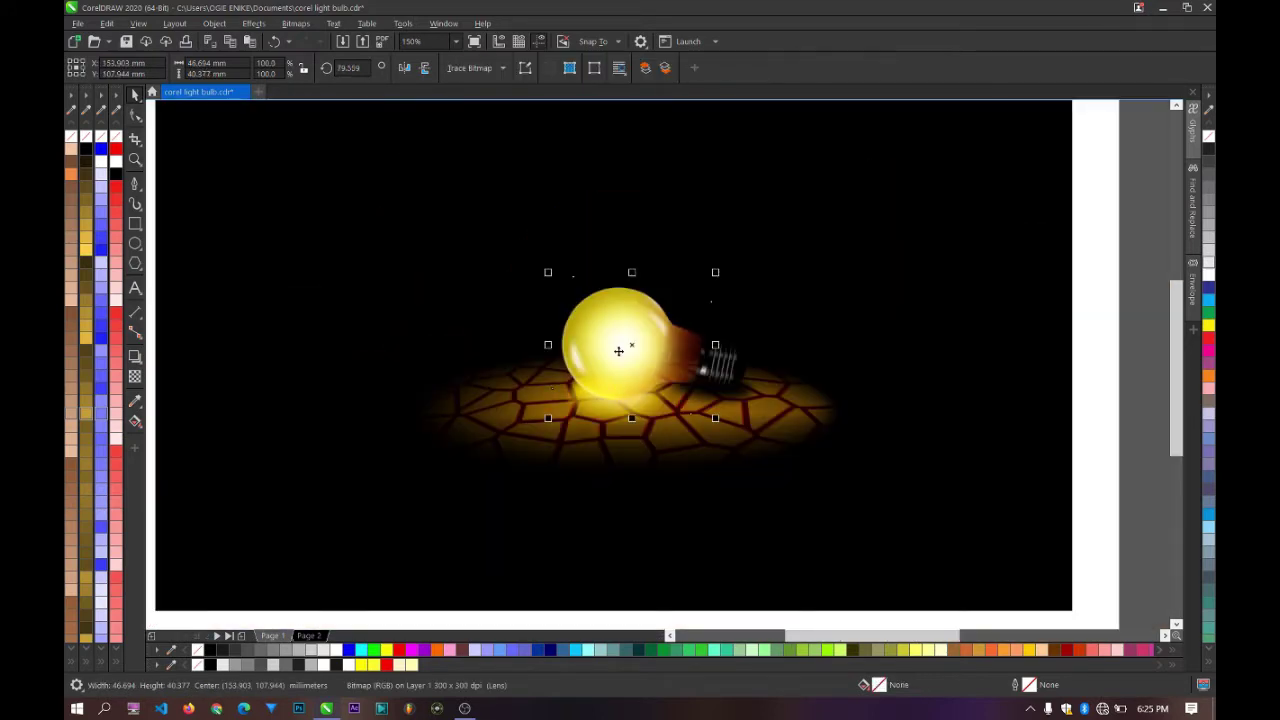
{"action": "scroll", "coordinate": [618, 351], "scroll_direction": "down", "scroll_amount": 2}
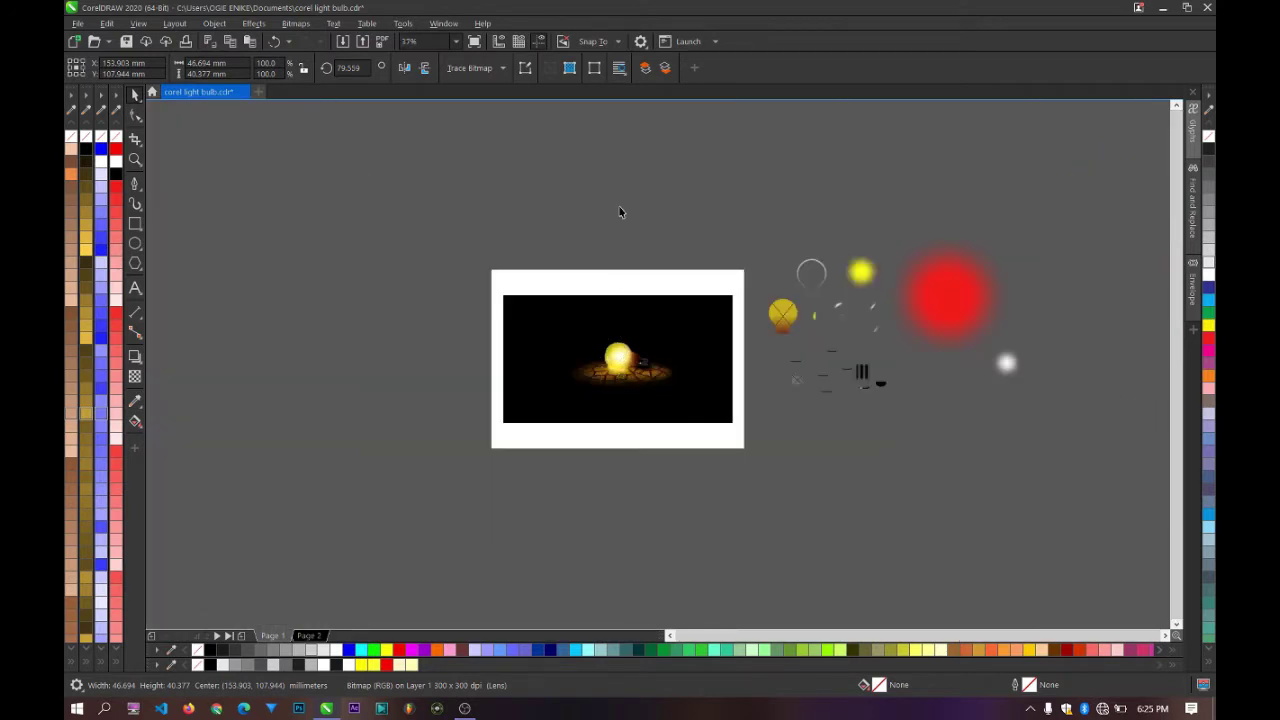
{"action": "left_click", "coordinate": [620, 211]}
{"action": "scroll", "coordinate": [625, 362], "scroll_direction": "up", "scroll_amount": 2}
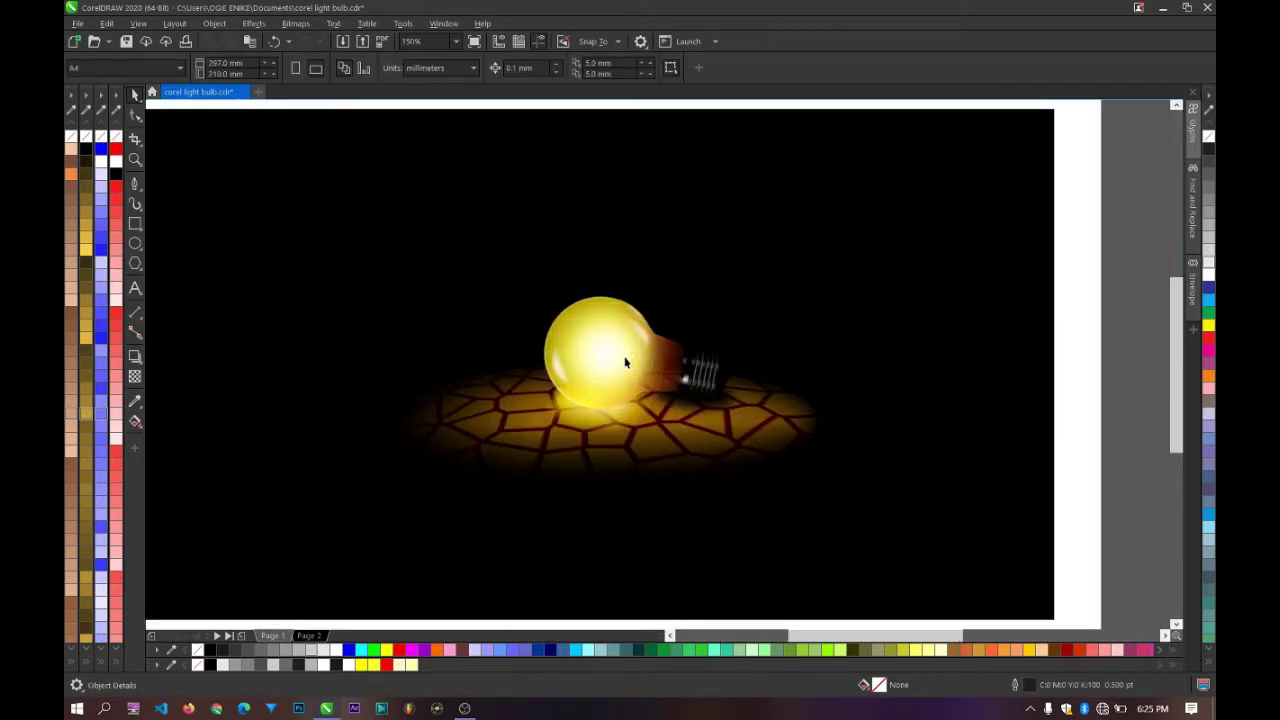
{"action": "scroll", "coordinate": [625, 362], "scroll_direction": "up", "scroll_amount": 1}
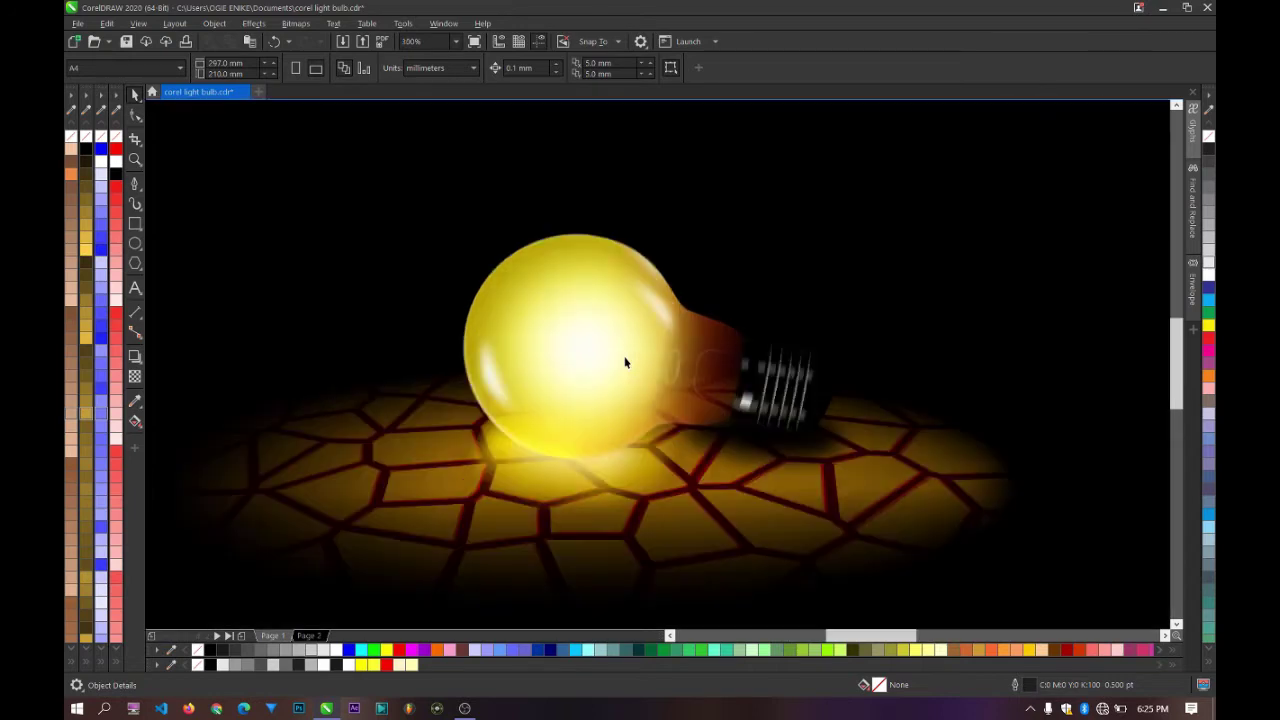
{"action": "scroll", "coordinate": [625, 362], "scroll_direction": "down", "scroll_amount": 1}
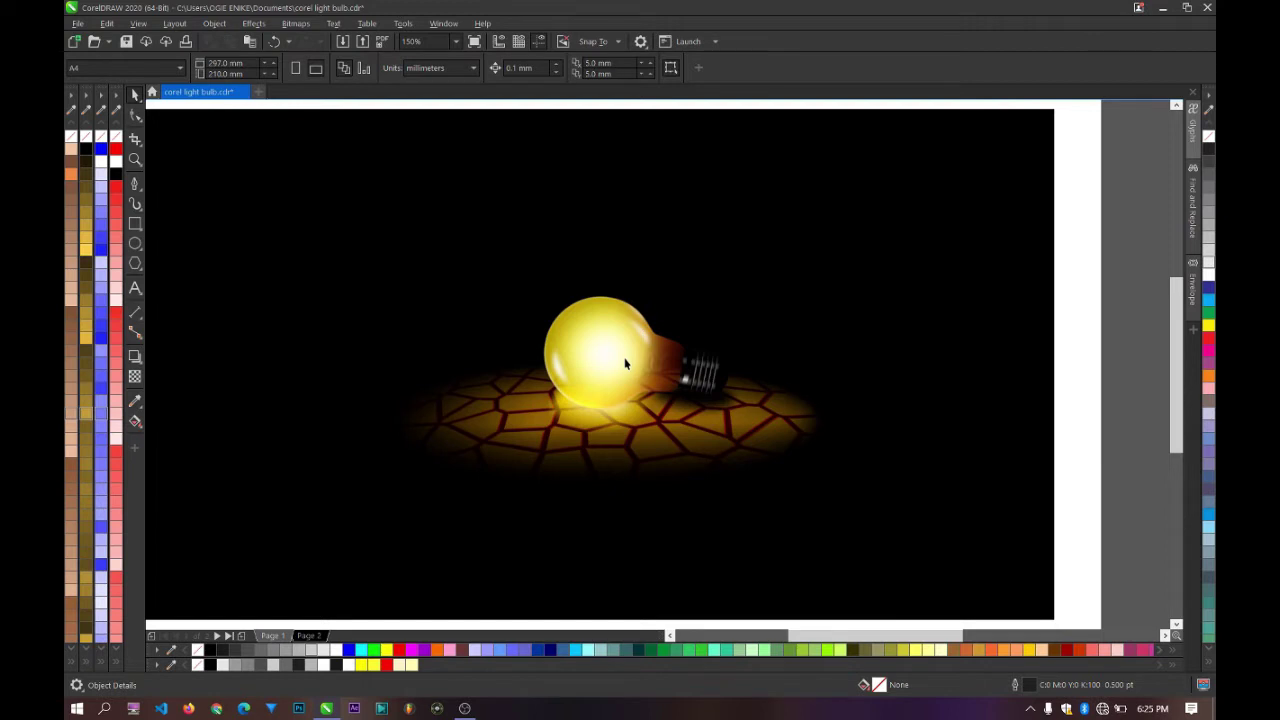
{"action": "scroll", "coordinate": [625, 362], "scroll_direction": "down", "scroll_amount": 3}
{"action": "scroll", "coordinate": [623, 361], "scroll_direction": "up", "scroll_amount": 3}
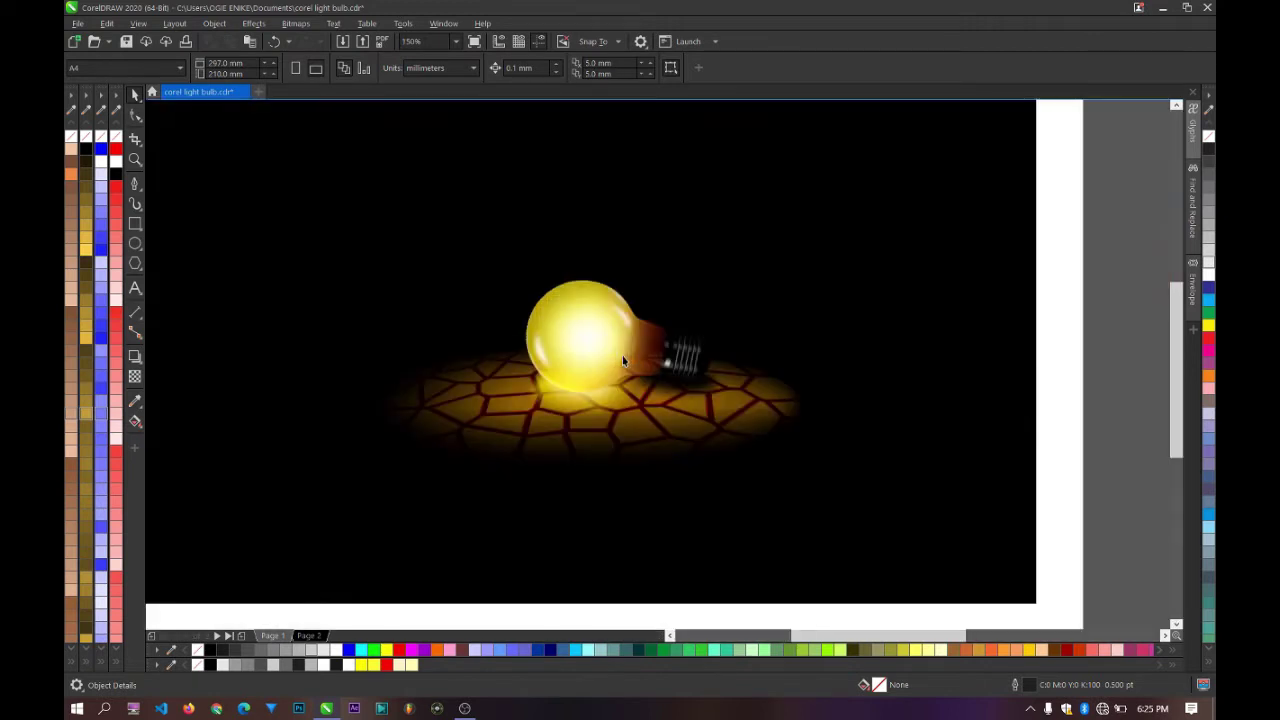
{"action": "scroll", "coordinate": [623, 361], "scroll_direction": "down", "scroll_amount": 2}
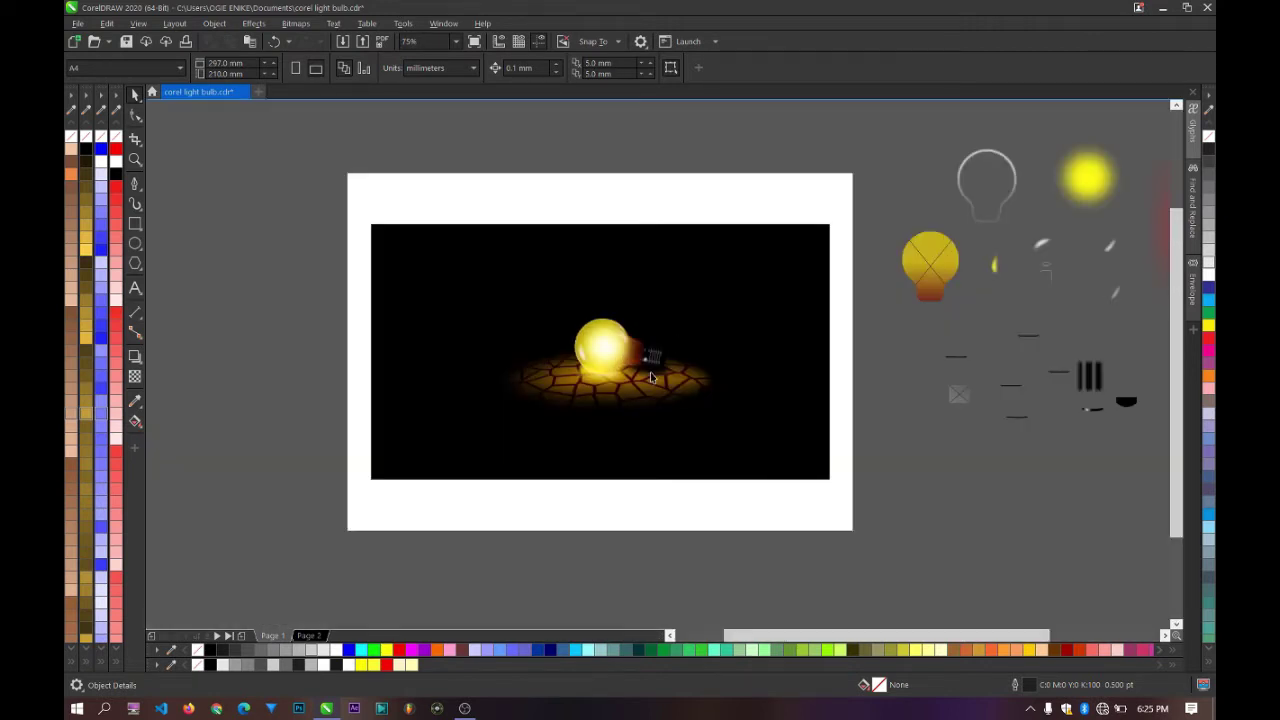
Step: Copy the complete bulb scene into a new document and place it to the left of the page
{"action": "left_click_drag", "start_coordinate": [314, 195], "coordinate": [873, 546]}
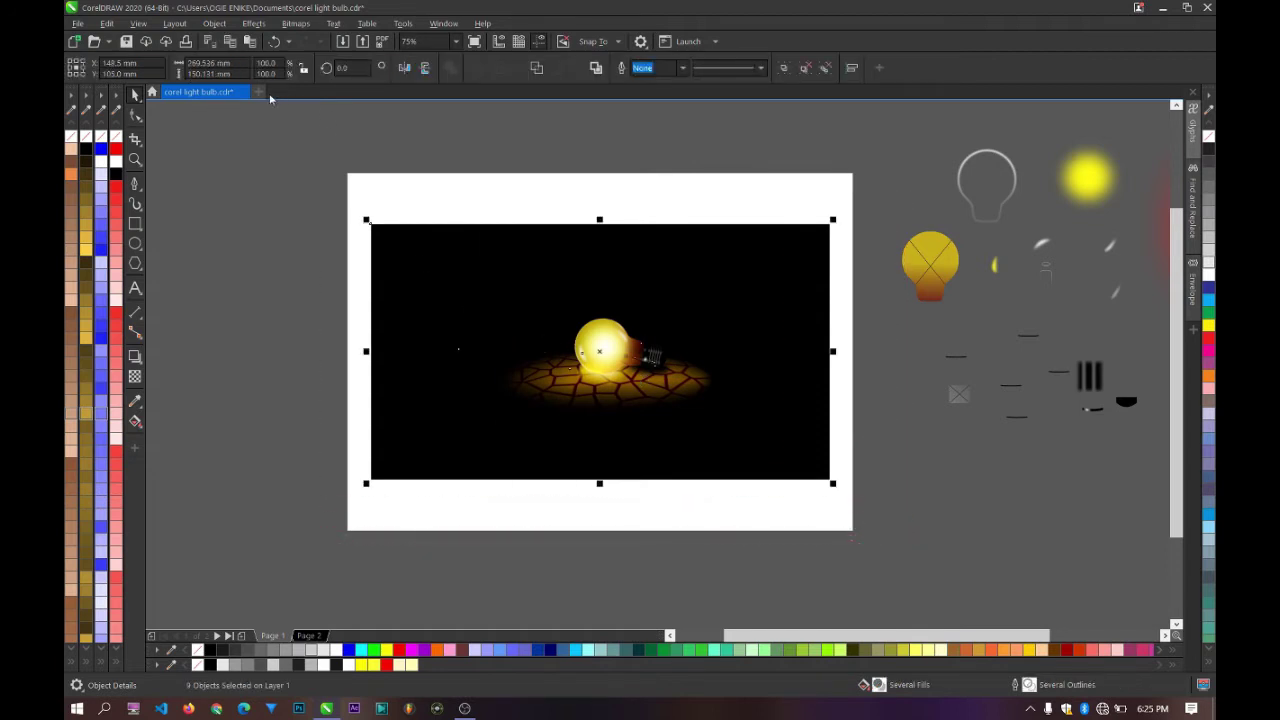
{"action": "key", "text": "ctrl+n"}
{"action": "key", "text": "ctrl+v"}
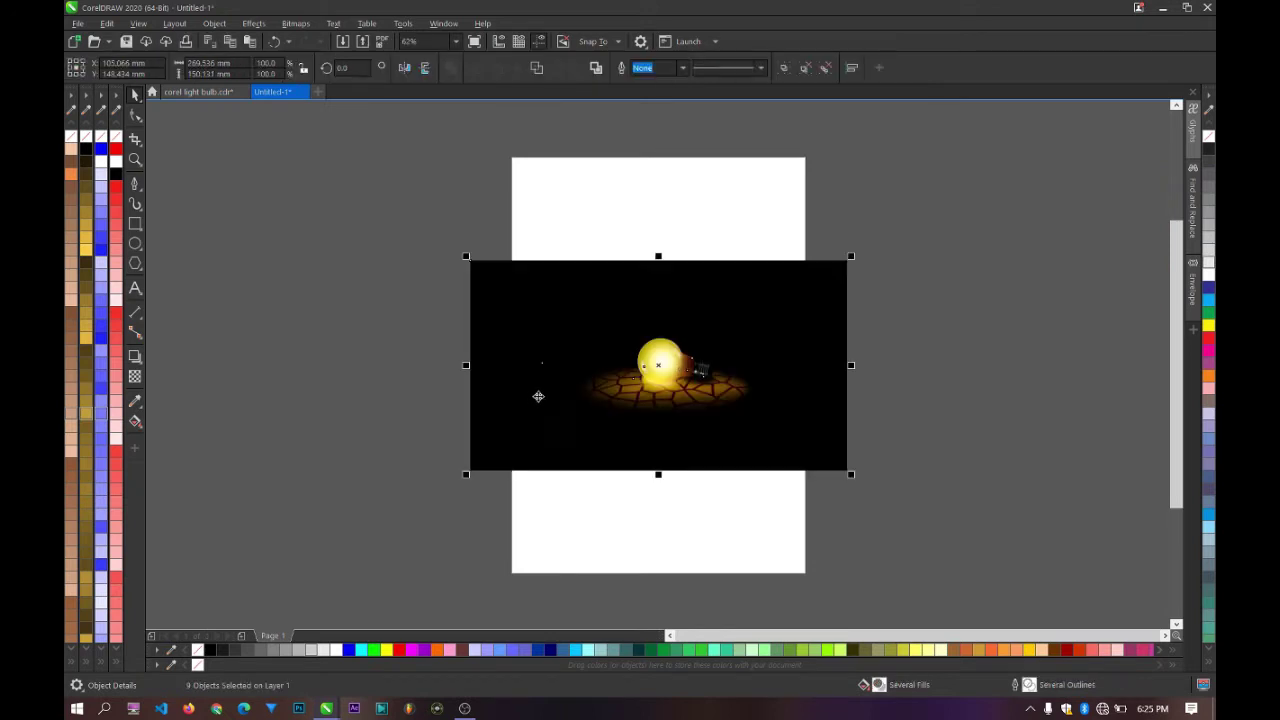
{"action": "scroll", "coordinate": [537, 394], "scroll_direction": "down", "scroll_amount": 2}
{"action": "left_click_drag", "start_coordinate": [600, 392], "coordinate": [389, 384]}
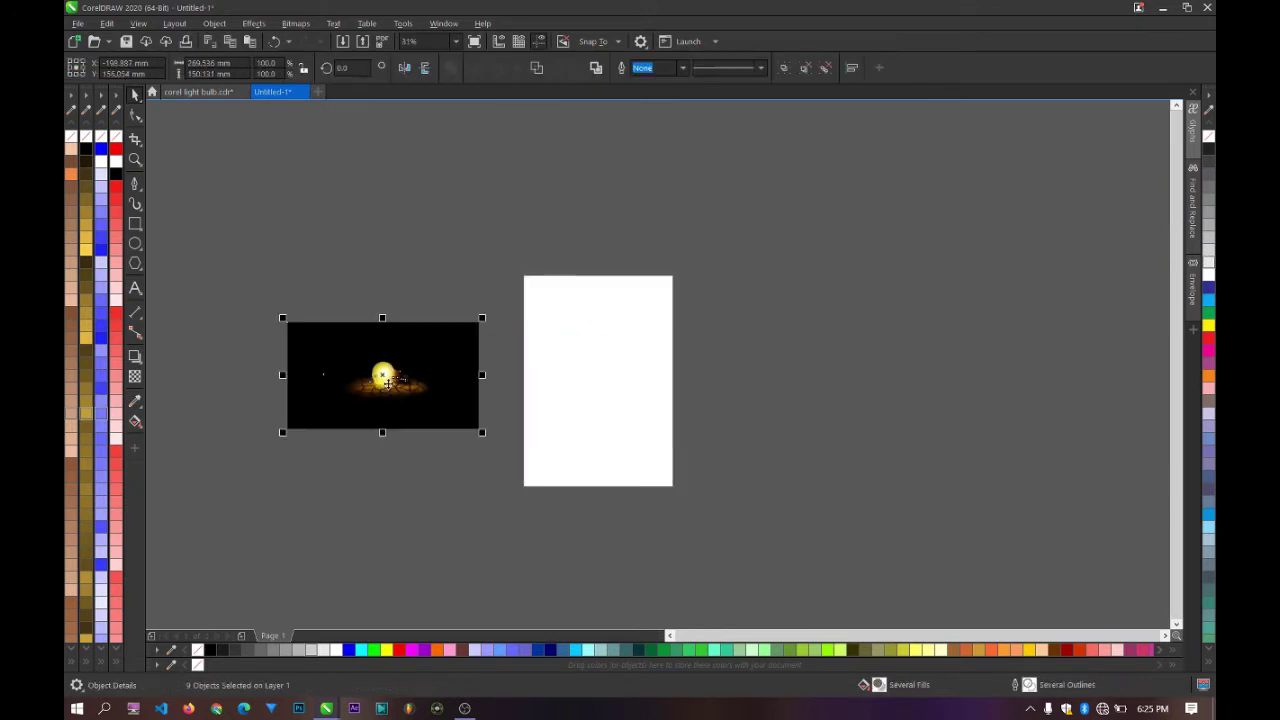
Step: Convert the pasted bulb scene to a 300 dpi bitmap in RGB Color (24-bit) mode
{"action": "left_click", "coordinate": [296, 23]}
{"action": "left_click", "coordinate": [318, 42]}
{"action": "left_click", "coordinate": [650, 316]}
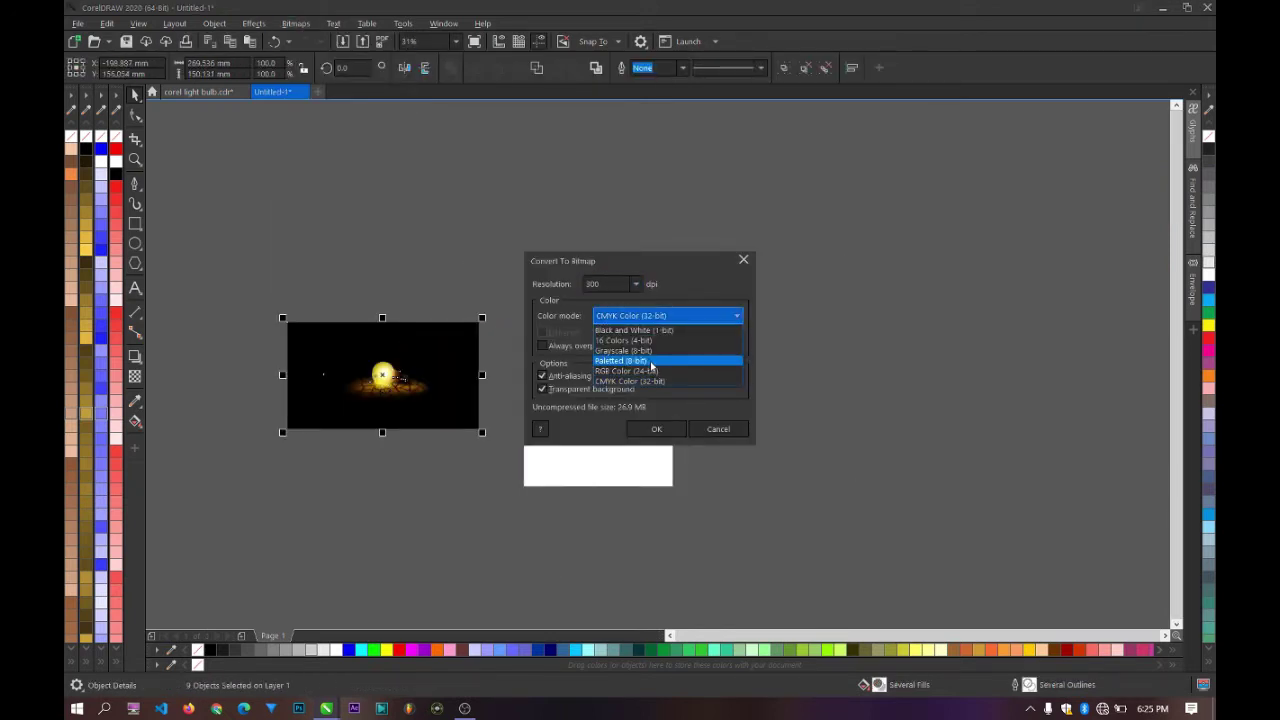
{"action": "left_click", "coordinate": [650, 373]}
{"action": "left_click", "coordinate": [656, 428]}
{"action": "left_click", "coordinate": [759, 395]}
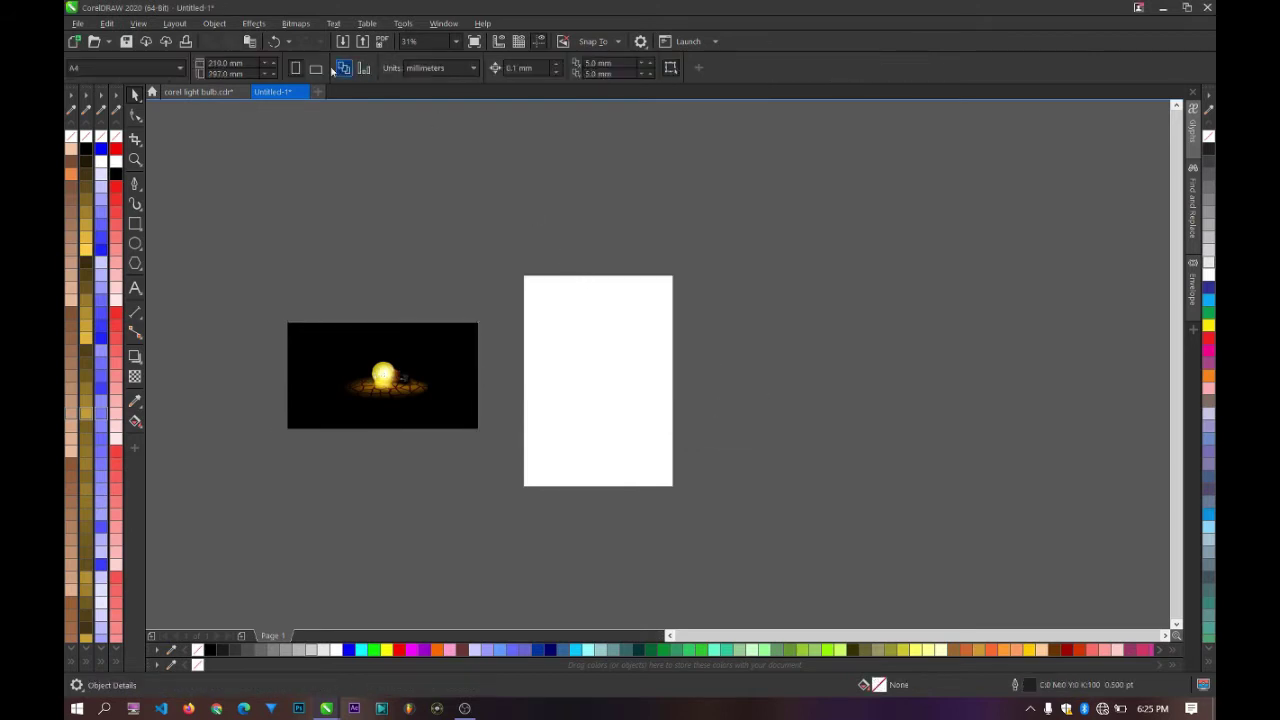
Step: Set the page to landscape orientation and move the bitmap farther away from the page's left edge
{"action": "left_click", "coordinate": [315, 68]}
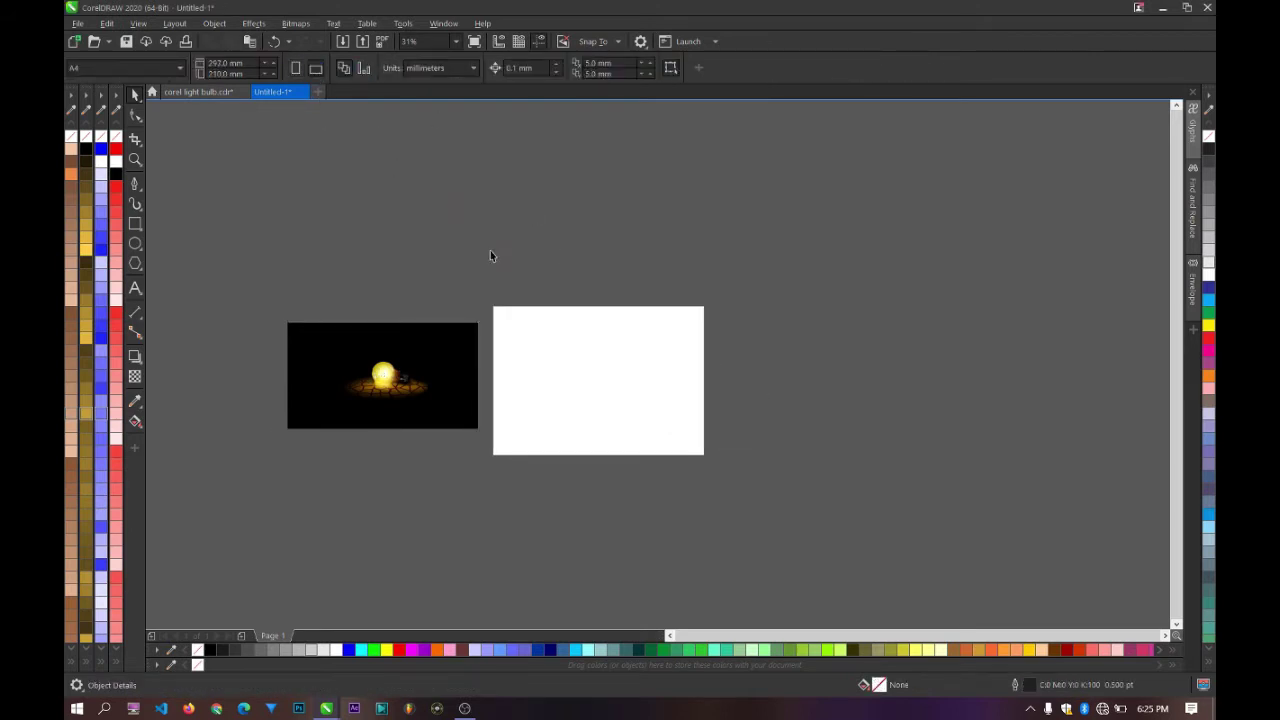
{"action": "scroll", "coordinate": [529, 326], "scroll_direction": "up", "scroll_amount": 1}
{"action": "scroll", "coordinate": [526, 321], "scroll_direction": "down", "scroll_amount": 1}
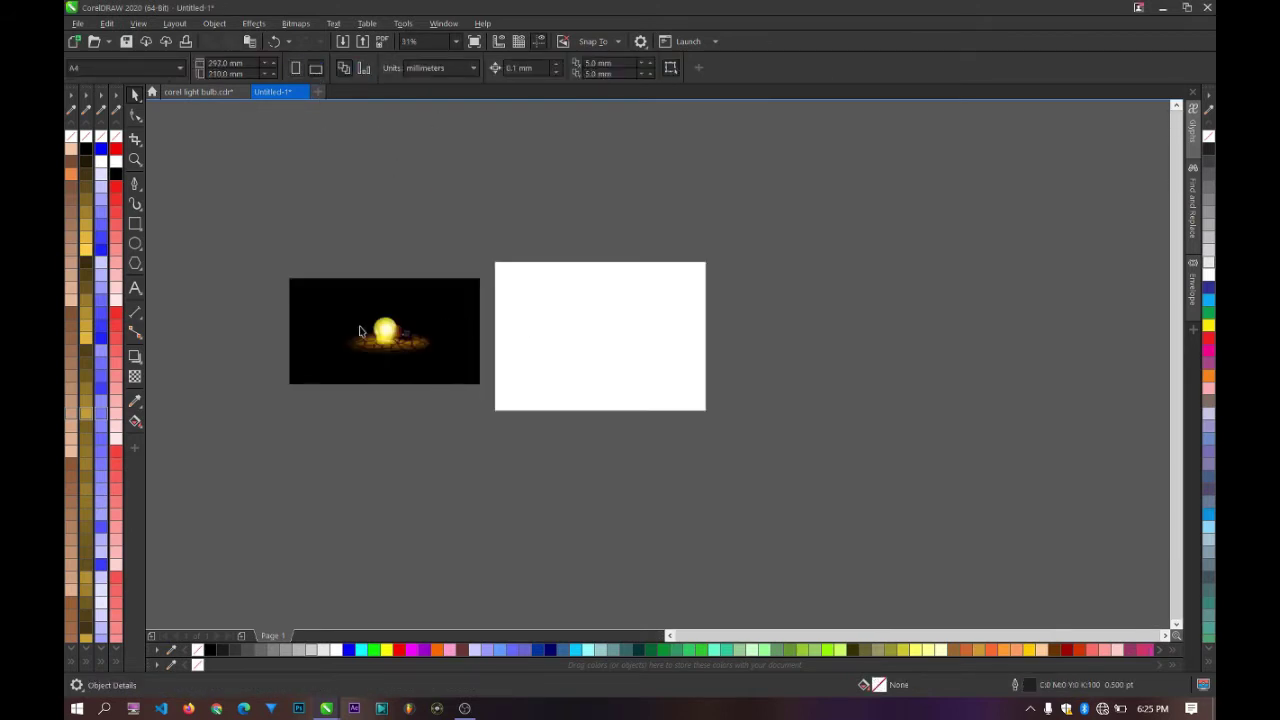
{"action": "scroll", "coordinate": [356, 332], "scroll_direction": "up", "scroll_amount": 2}
{"action": "scroll", "coordinate": [478, 321], "scroll_direction": "down", "scroll_amount": 1}
{"action": "left_click_drag", "start_coordinate": [568, 337], "coordinate": [488, 226]}
{"action": "left_click", "coordinate": [503, 371]}
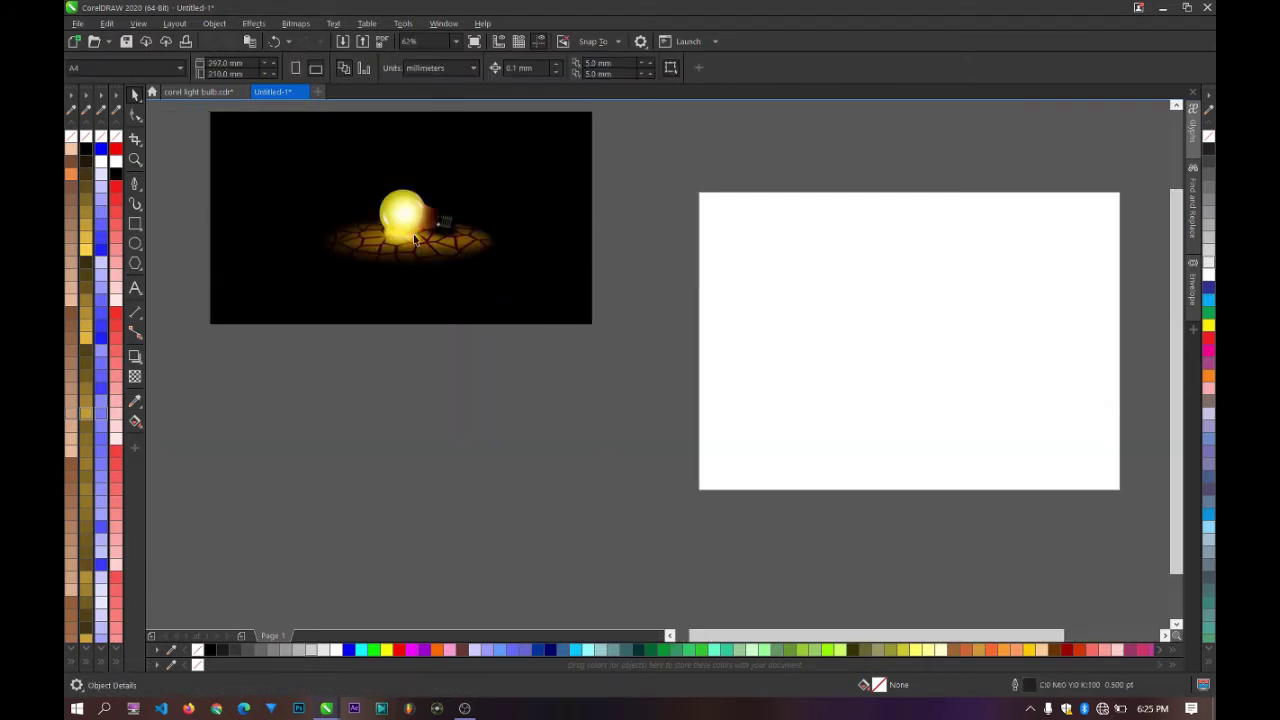
Step: Examine the glowing bulb and cracked ground in the reference bitmap up close
{"action": "scroll", "coordinate": [418, 241], "scroll_direction": "up", "scroll_amount": 2}
{"action": "scroll", "coordinate": [409, 214], "scroll_direction": "down", "scroll_amount": 2}
{"action": "scroll", "coordinate": [405, 265], "scroll_direction": "up", "scroll_amount": 2}
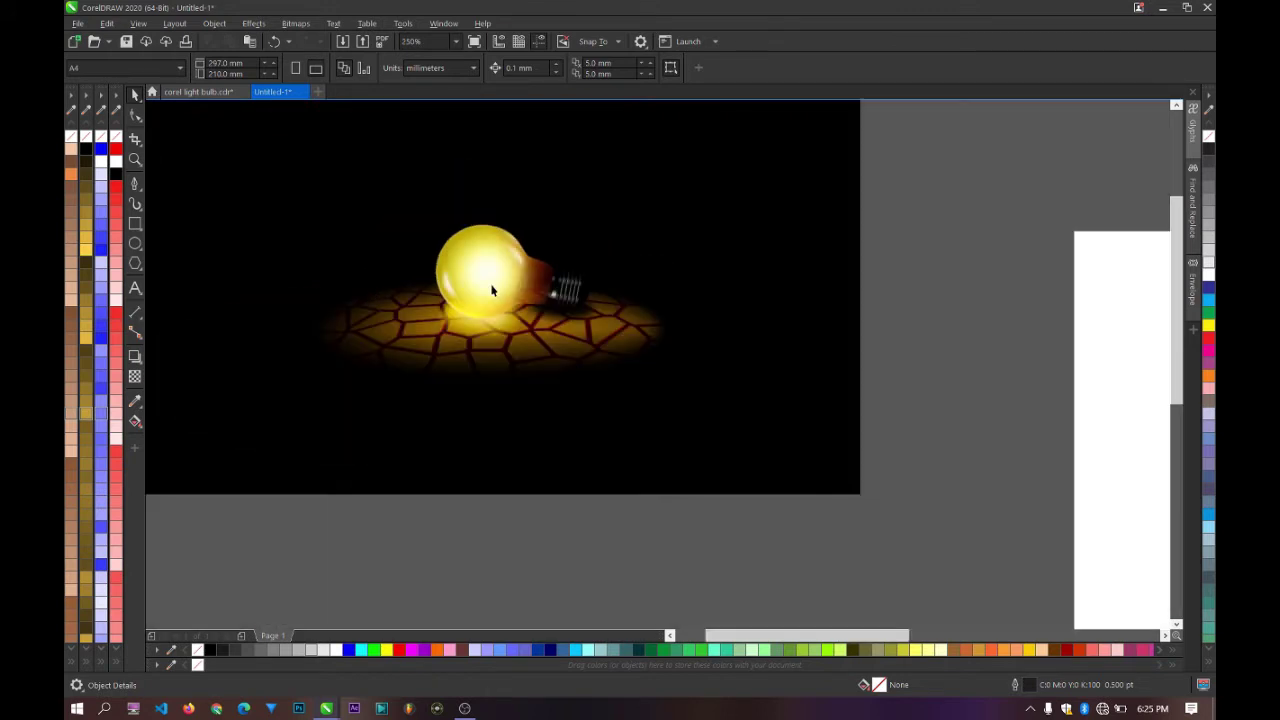
{"action": "scroll", "coordinate": [491, 286], "scroll_direction": "down", "scroll_amount": 2}
{"action": "scroll", "coordinate": [499, 293], "scroll_direction": "down", "scroll_amount": 1}
{"action": "scroll", "coordinate": [495, 288], "scroll_direction": "up", "scroll_amount": 2}
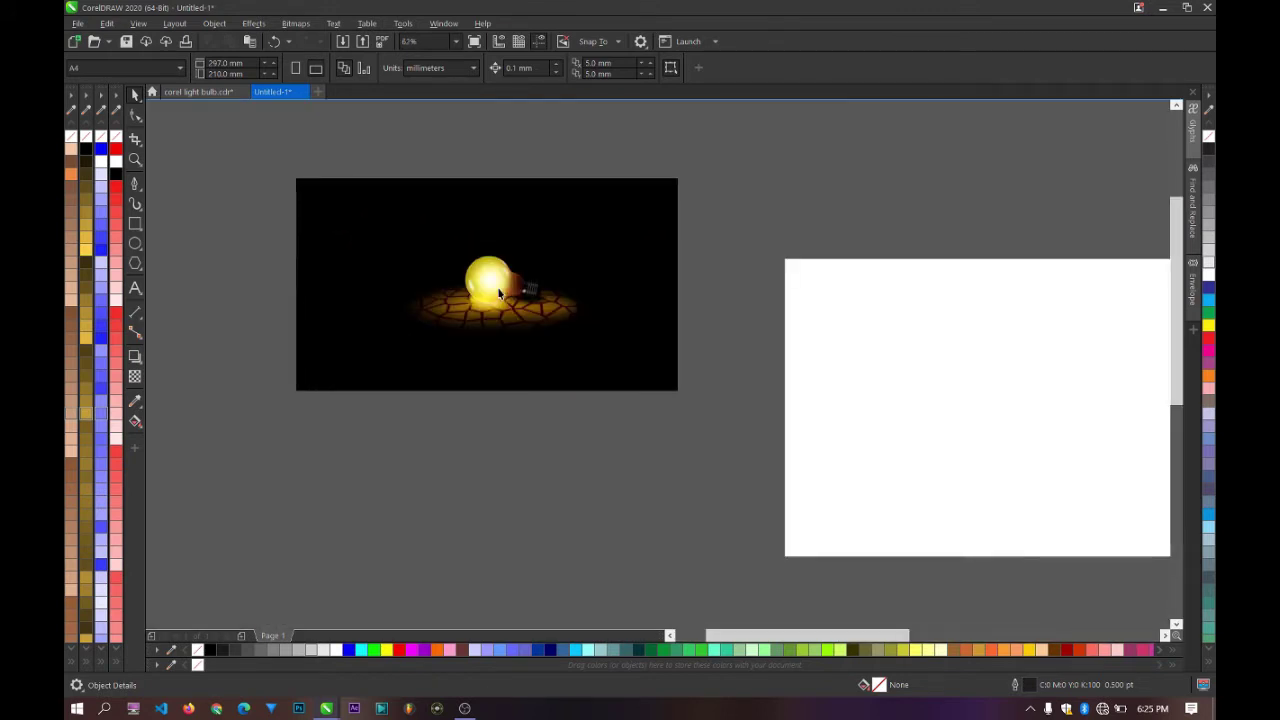
{"action": "scroll", "coordinate": [509, 288], "scroll_direction": "down", "scroll_amount": 1}
Step: Rotate the reference bitmap to about 280 degrees so the bulb stands upright, and shift it farther left
{"action": "left_click", "coordinate": [543, 334]}
{"action": "scroll", "coordinate": [549, 323], "scroll_direction": "down", "scroll_amount": 2}
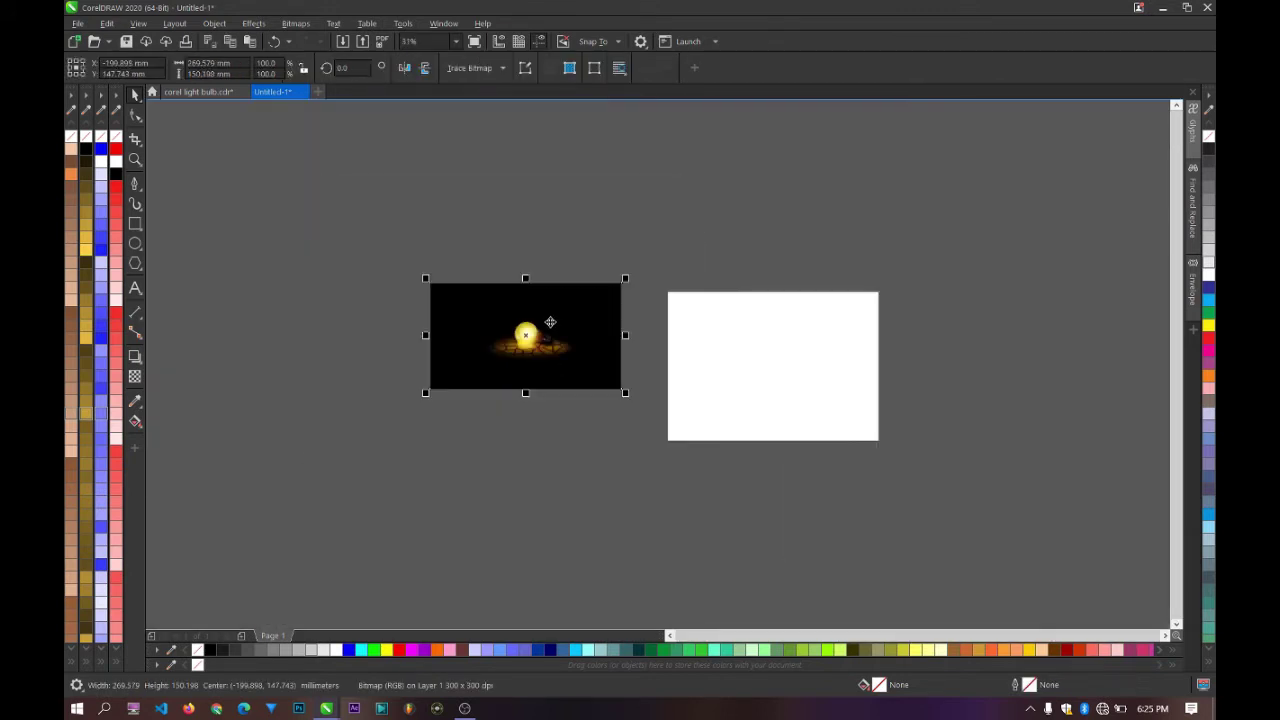
{"action": "scroll", "coordinate": [560, 314], "scroll_direction": "up", "scroll_amount": 2}
{"action": "left_click", "coordinate": [563, 312]}
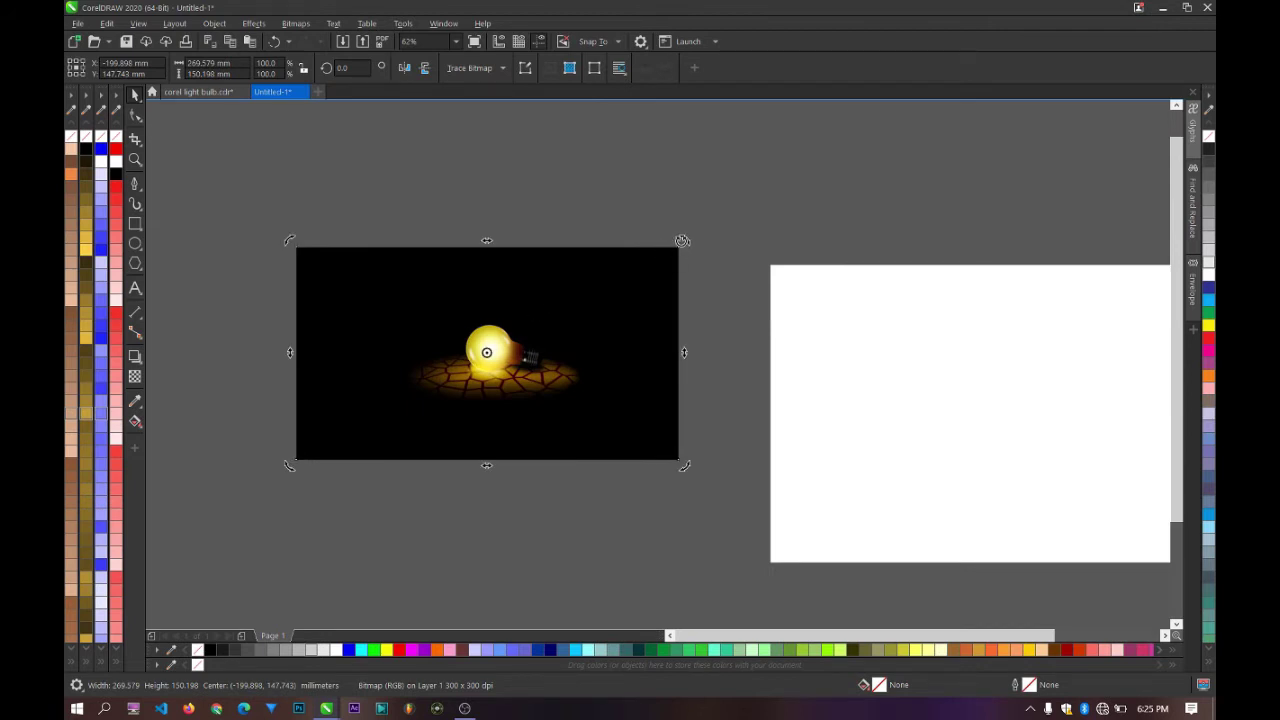
{"action": "left_click_drag", "start_coordinate": [681, 241], "coordinate": [551, 464]}
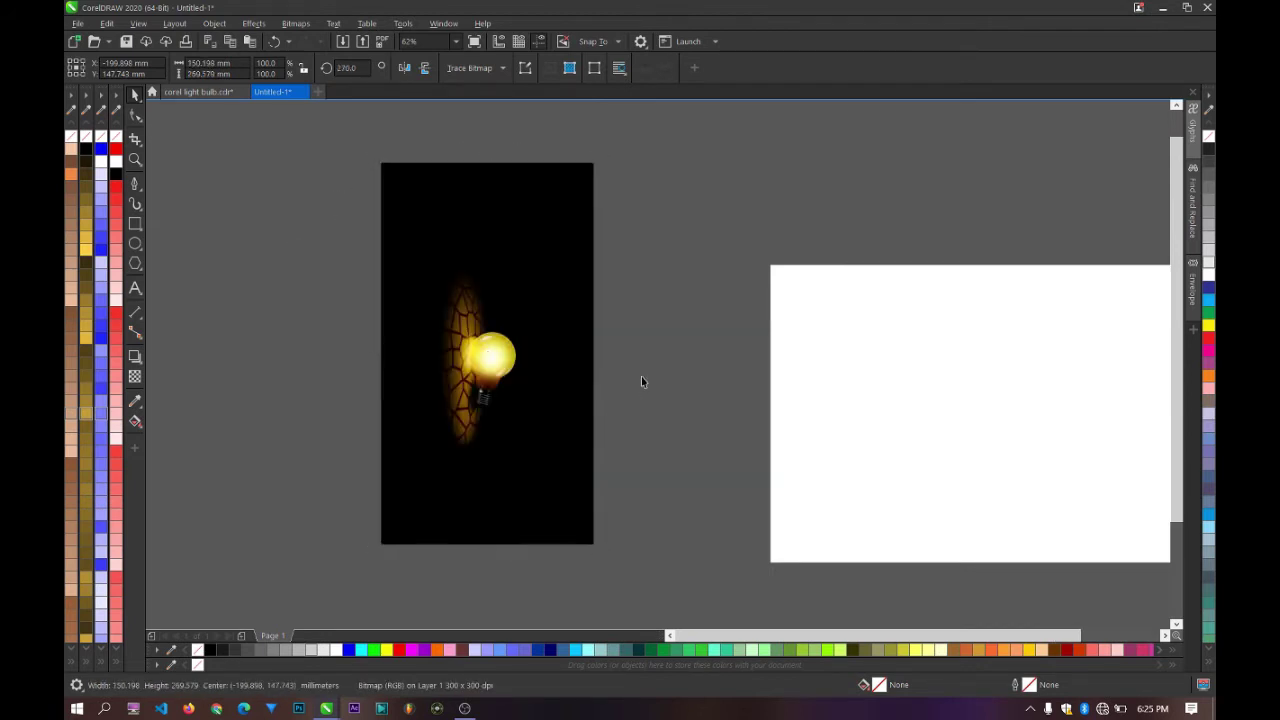
{"action": "left_click_drag", "start_coordinate": [560, 370], "coordinate": [487, 398]}
{"action": "left_click", "coordinate": [483, 331]}
{"action": "left_click_drag", "start_coordinate": [526, 183], "coordinate": [494, 161]}
{"action": "left_click", "coordinate": [440, 348]}
Step: Move the rotated reference bitmap farther left and slightly down, to about X -270 mm, Y 139 mm
{"action": "scroll", "coordinate": [422, 352], "scroll_direction": "down", "scroll_amount": 2}
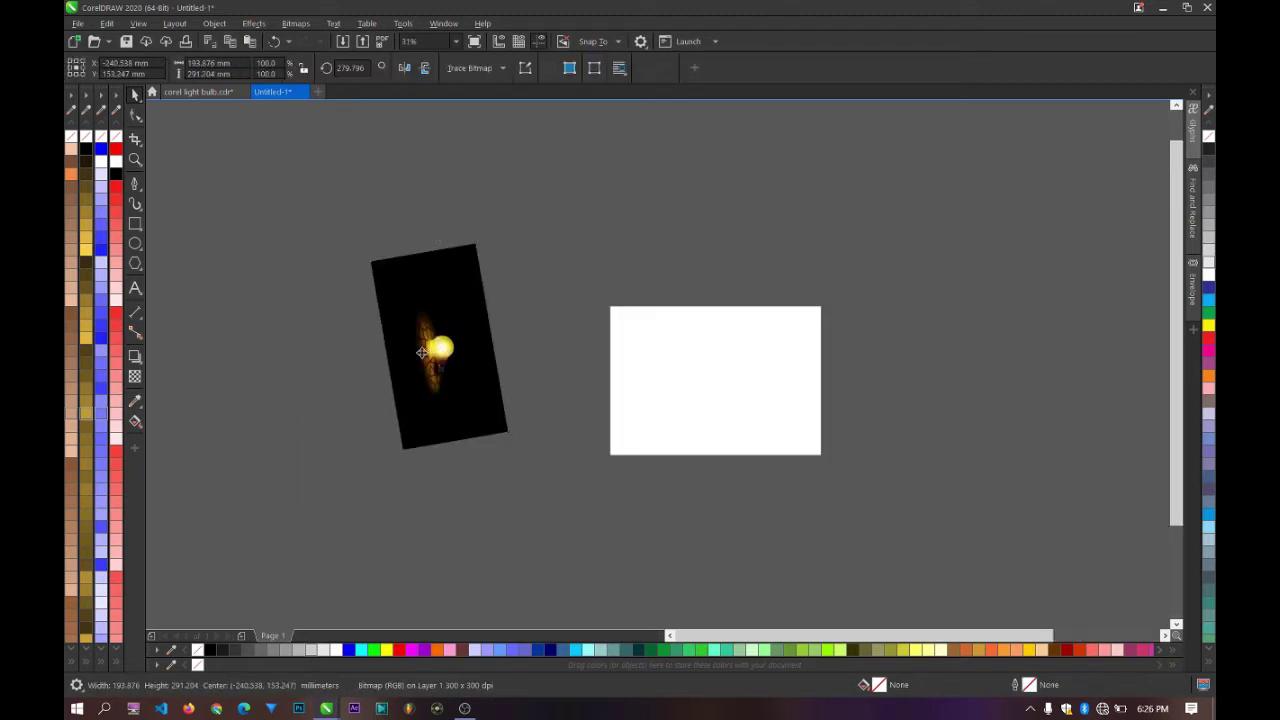
{"action": "scroll", "coordinate": [422, 352], "scroll_direction": "up", "scroll_amount": 5}
{"action": "scroll", "coordinate": [486, 334], "scroll_direction": "down", "scroll_amount": 3}
{"action": "scroll", "coordinate": [491, 343], "scroll_direction": "up", "scroll_amount": 4}
{"action": "scroll", "coordinate": [480, 342], "scroll_direction": "down", "scroll_amount": 2}
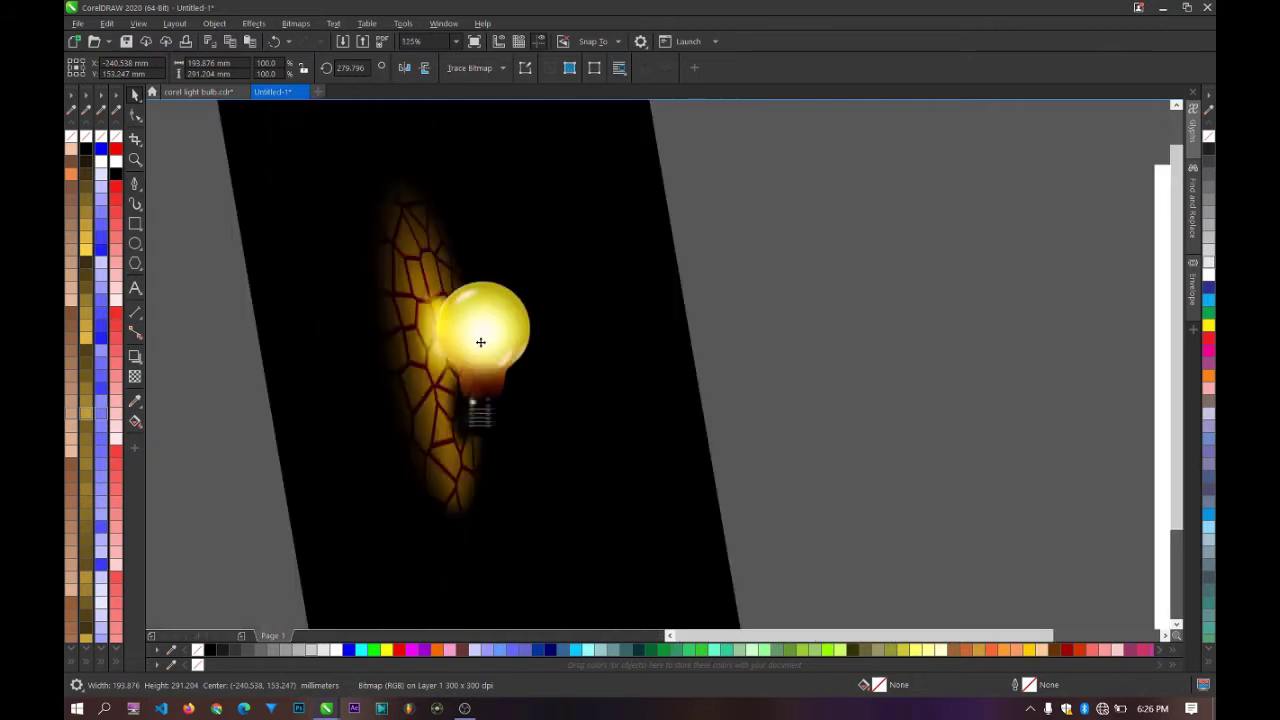
{"action": "scroll", "coordinate": [480, 342], "scroll_direction": "down", "scroll_amount": 3}
{"action": "left_click", "coordinate": [611, 326]}
{"action": "scroll", "coordinate": [483, 341], "scroll_direction": "up", "scroll_amount": 3}
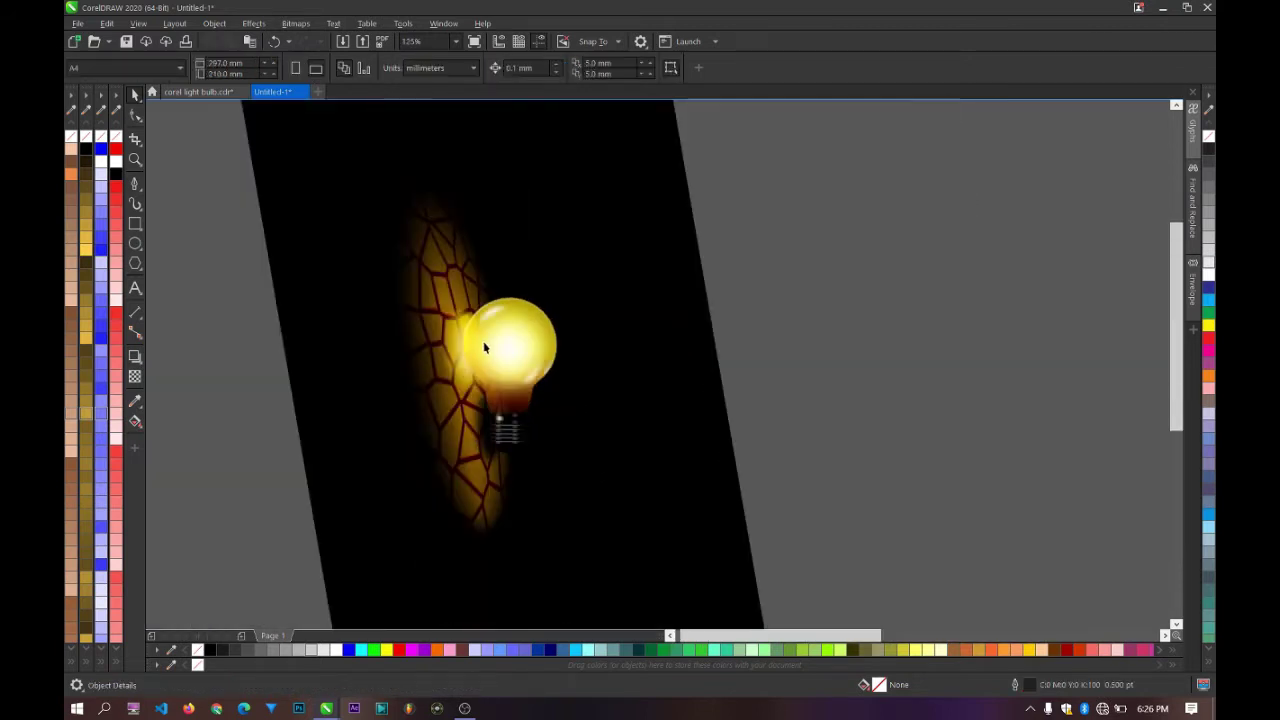
{"action": "scroll", "coordinate": [495, 349], "scroll_direction": "up", "scroll_amount": 2}
{"action": "scroll", "coordinate": [500, 345], "scroll_direction": "down", "scroll_amount": 3}
{"action": "left_click", "coordinate": [490, 348]}
{"action": "scroll", "coordinate": [509, 352], "scroll_direction": "up", "scroll_amount": 3}
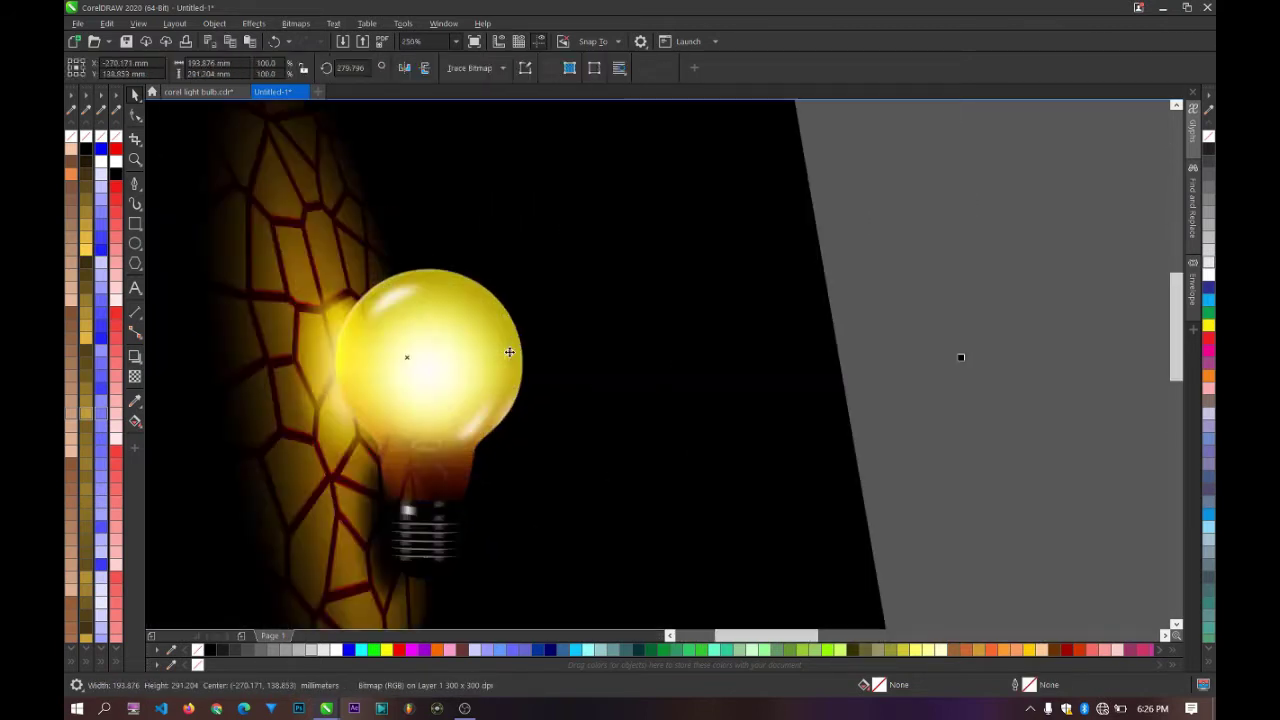
Step: Draw a circle about 39 mm in diameter between the reference bitmap and the page for the bulb's glass
{"action": "scroll", "coordinate": [509, 352], "scroll_direction": "down", "scroll_amount": 3}
{"action": "scroll", "coordinate": [470, 313], "scroll_direction": "down", "scroll_amount": 2}
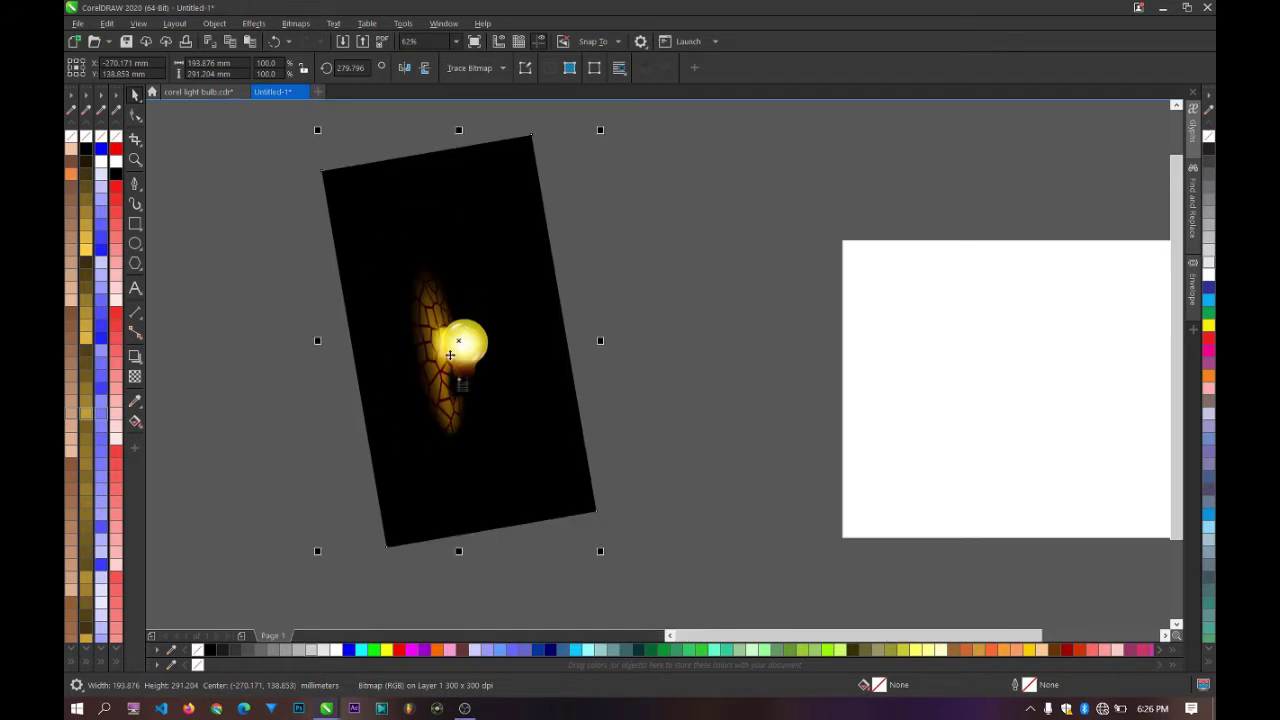
{"action": "scroll", "coordinate": [452, 355], "scroll_direction": "up", "scroll_amount": 3}
{"action": "scroll", "coordinate": [445, 340], "scroll_direction": "down", "scroll_amount": 2}
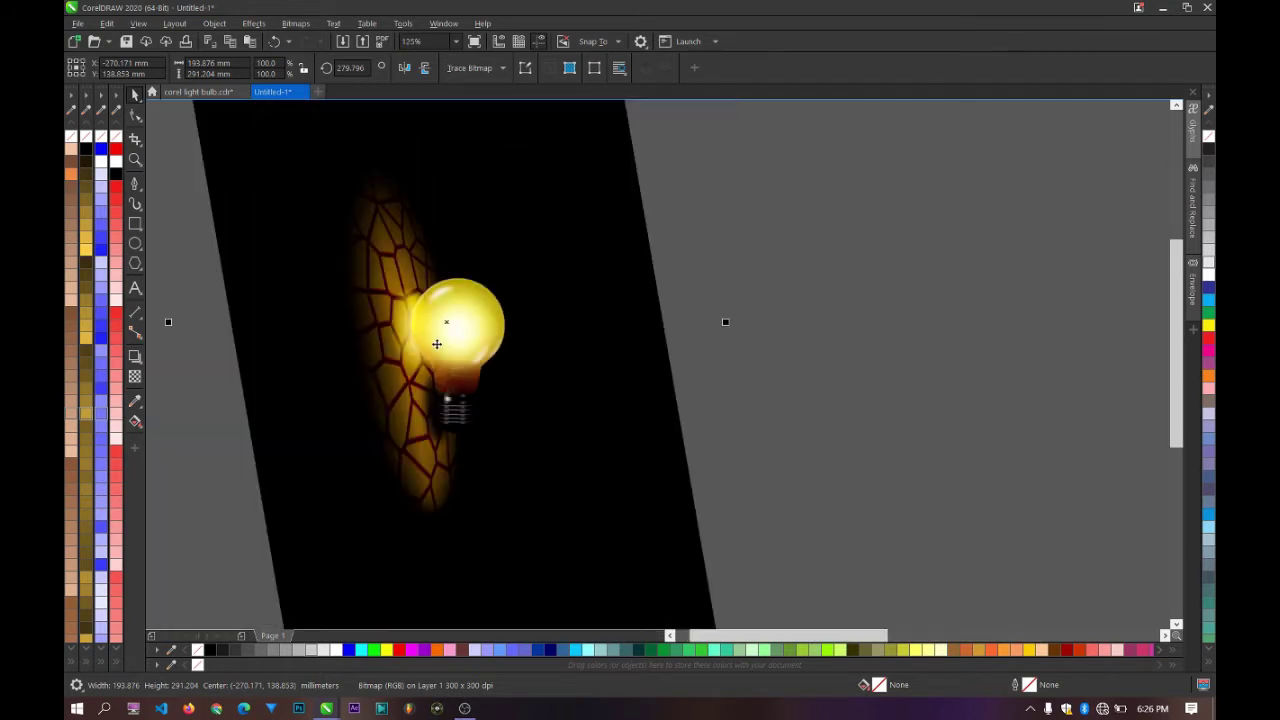
{"action": "scroll", "coordinate": [630, 335], "scroll_direction": "up", "scroll_amount": 1}
{"action": "scroll", "coordinate": [570, 380], "scroll_direction": "down", "scroll_amount": 1}
{"action": "scroll", "coordinate": [398, 366], "scroll_direction": "up", "scroll_amount": 1}
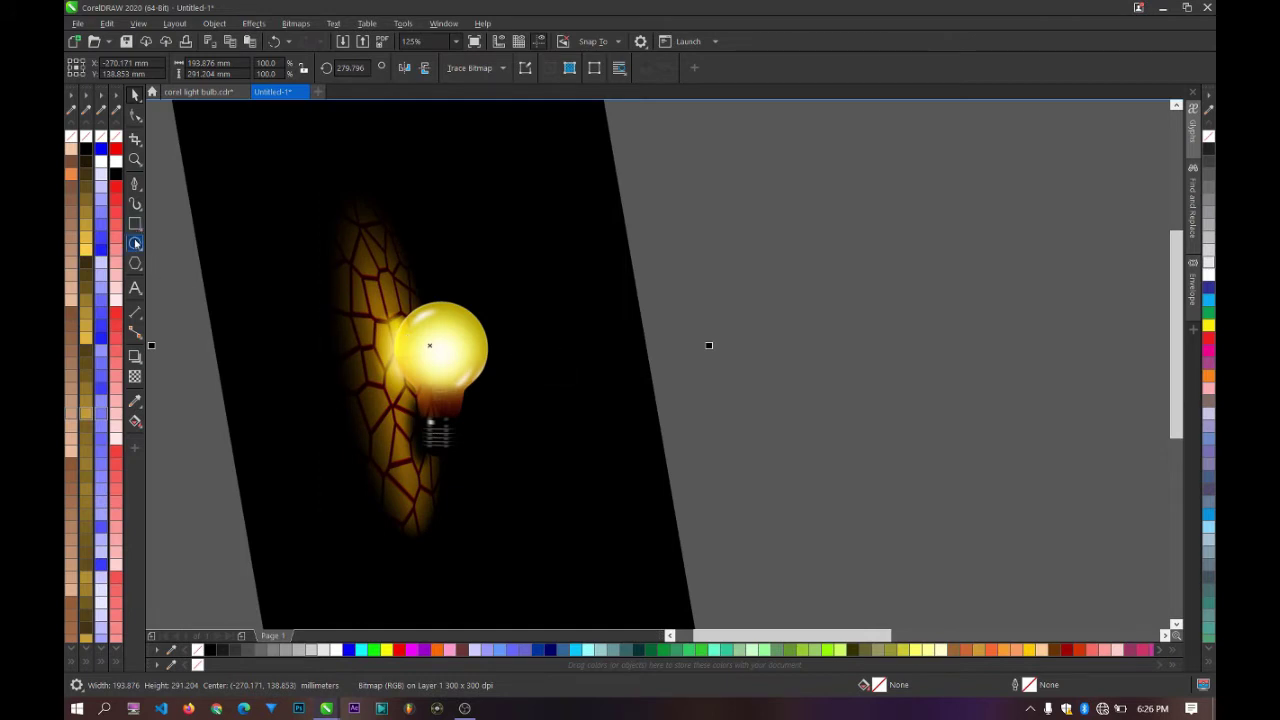
{"action": "left_click", "coordinate": [135, 243]}
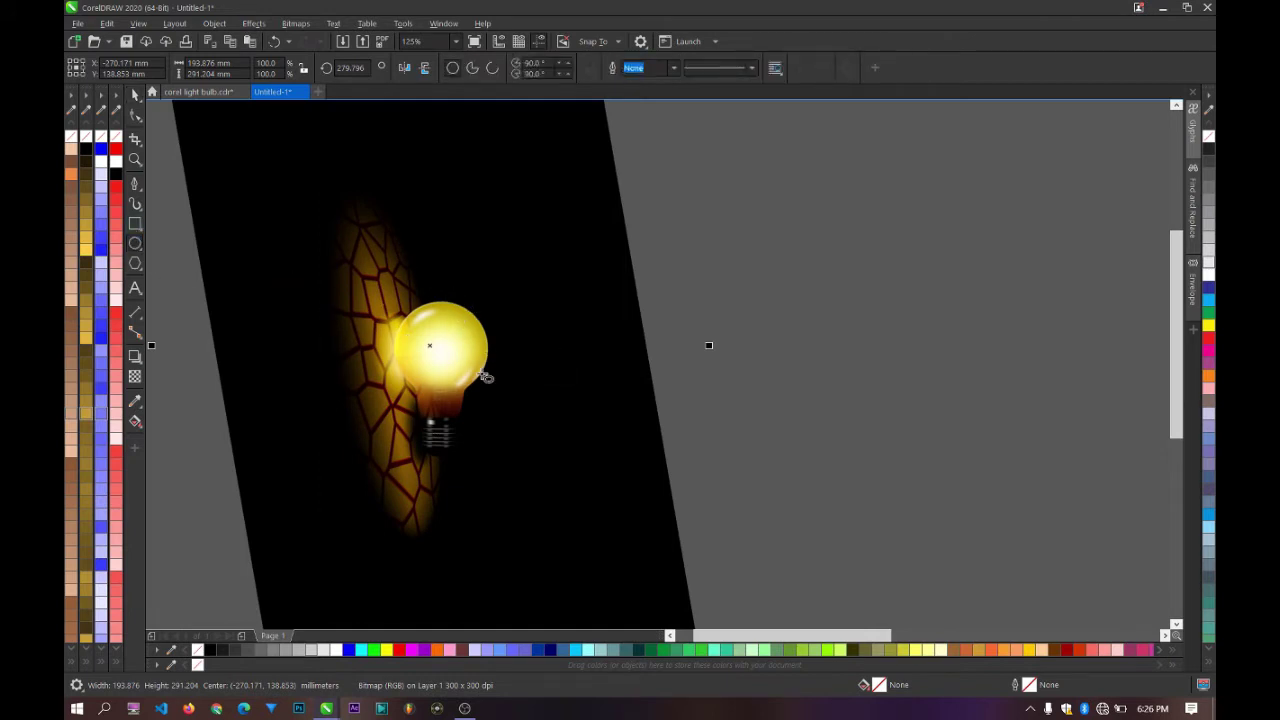
{"action": "left_click_drag", "start_coordinate": [765, 242], "coordinate": [883, 360]}
{"action": "left_click", "coordinate": [136, 95]}
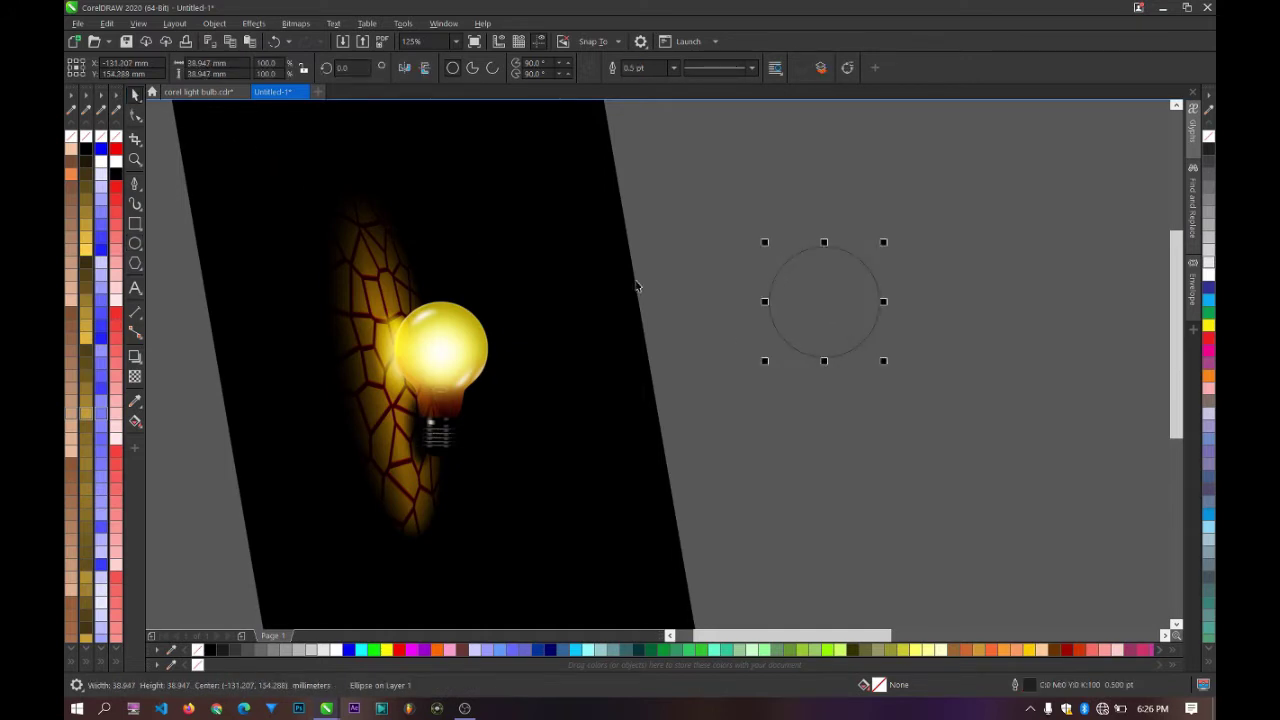
Step: Draw a square about 18 mm wide overlapping the bottom of the circle for the bulb's neck
{"action": "scroll", "coordinate": [849, 339], "scroll_direction": "up", "scroll_amount": 1}
{"action": "scroll", "coordinate": [851, 363], "scroll_direction": "down", "scroll_amount": 1}
{"action": "scroll", "coordinate": [851, 354], "scroll_direction": "up", "scroll_amount": 1}
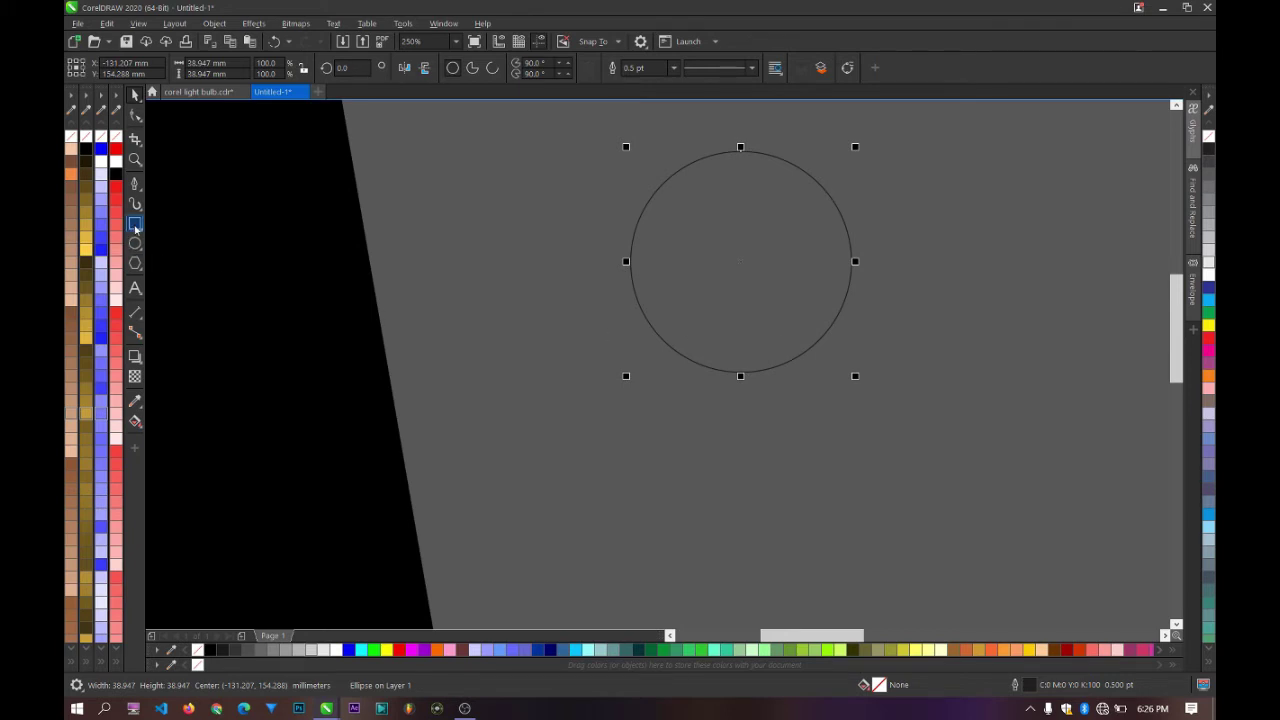
{"action": "scroll", "coordinate": [323, 289], "scroll_direction": "down", "scroll_amount": 2}
{"action": "scroll", "coordinate": [256, 318], "scroll_direction": "up", "scroll_amount": 3}
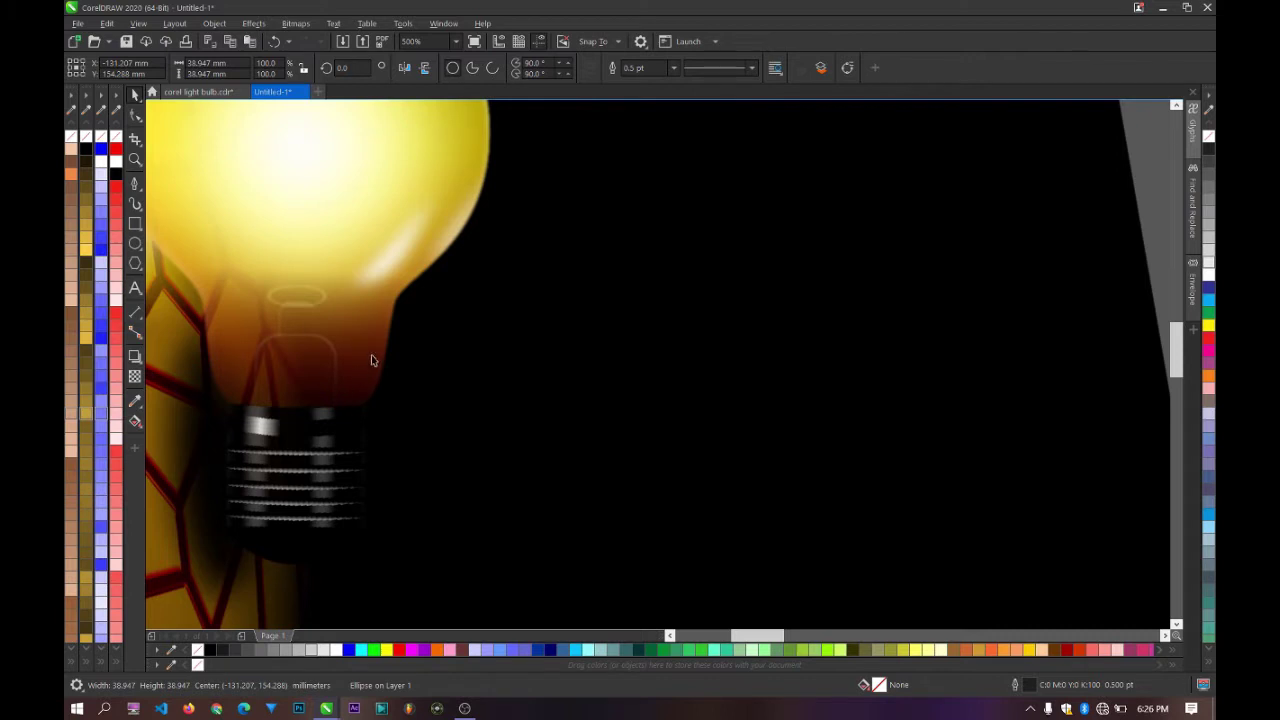
{"action": "scroll", "coordinate": [371, 360], "scroll_direction": "down", "scroll_amount": 4}
{"action": "left_click", "coordinate": [135, 226]}
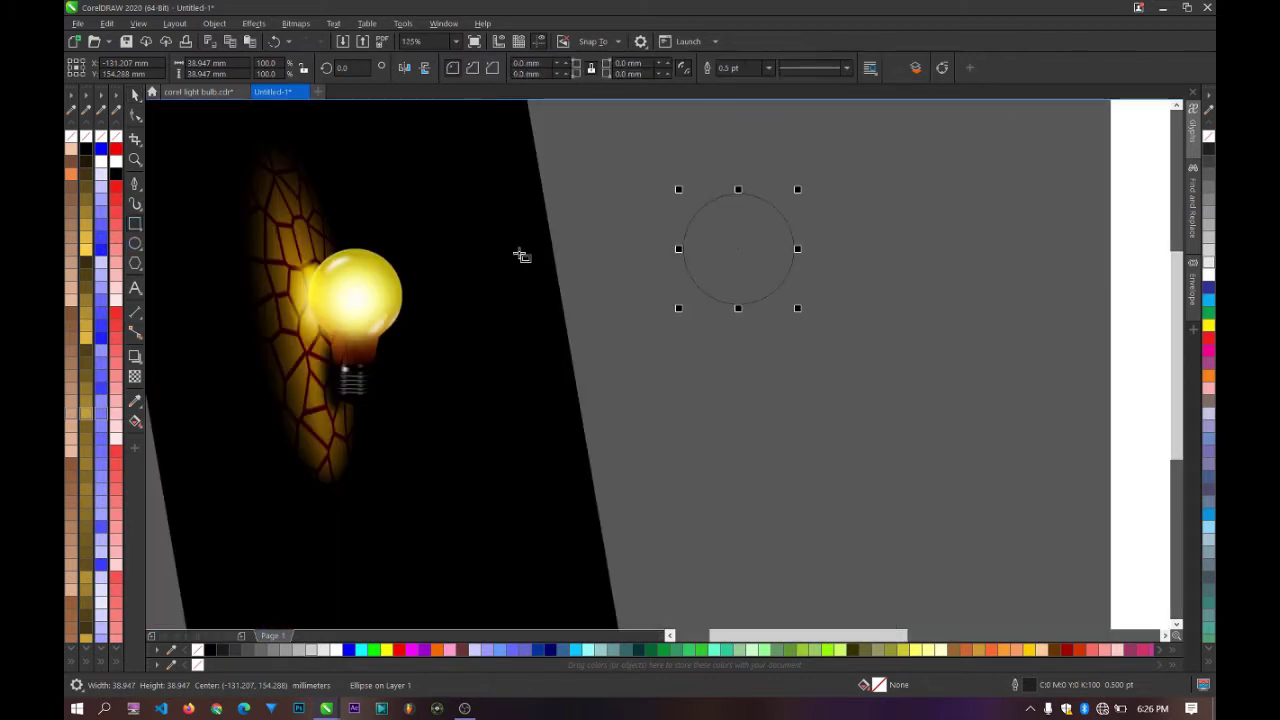
{"action": "scroll", "coordinate": [757, 294], "scroll_direction": "up", "scroll_amount": 4}
{"action": "left_click_drag", "start_coordinate": [590, 283], "coordinate": [797, 489]}
{"action": "scroll", "coordinate": [652, 400], "scroll_direction": "down", "scroll_amount": 4}
Step: Align the square with the circle on their common vertical centre line
{"action": "scroll", "coordinate": [634, 366], "scroll_direction": "down", "scroll_amount": 2}
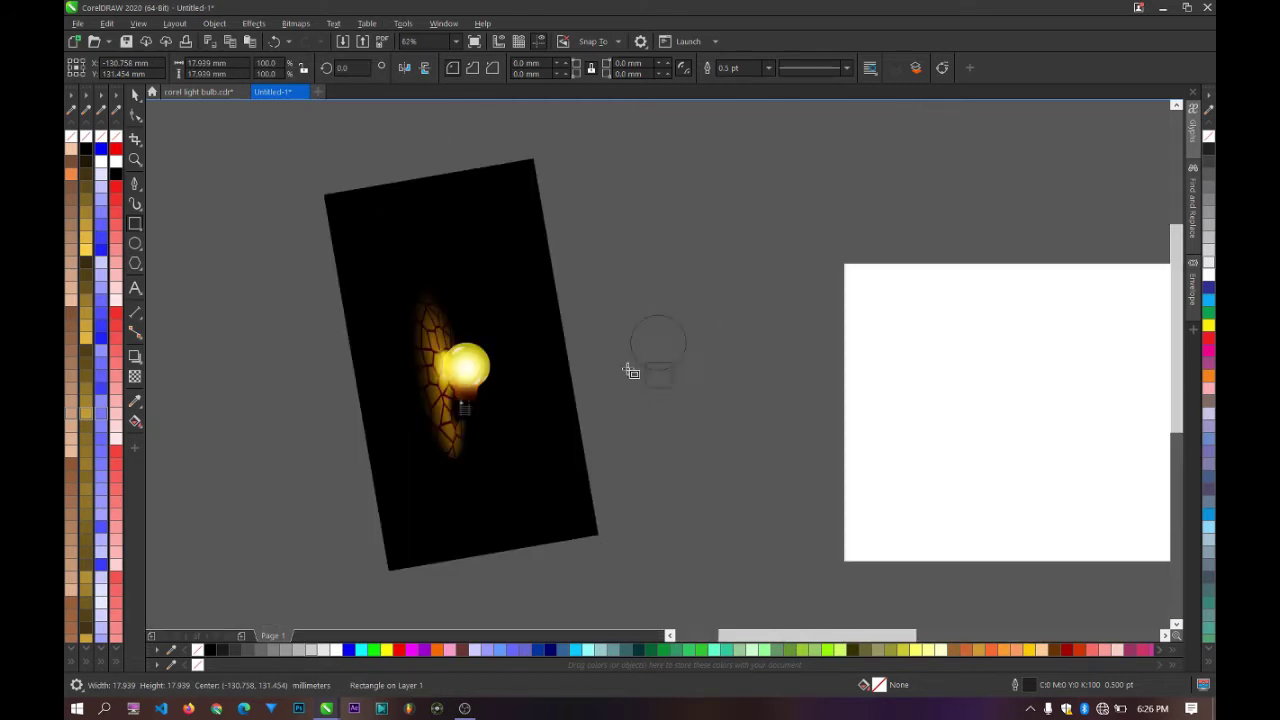
{"action": "scroll", "coordinate": [590, 372], "scroll_direction": "up", "scroll_amount": 2}
{"action": "scroll", "coordinate": [248, 160], "scroll_direction": "up", "scroll_amount": 2}
{"action": "scroll", "coordinate": [380, 323], "scroll_direction": "down", "scroll_amount": 2}
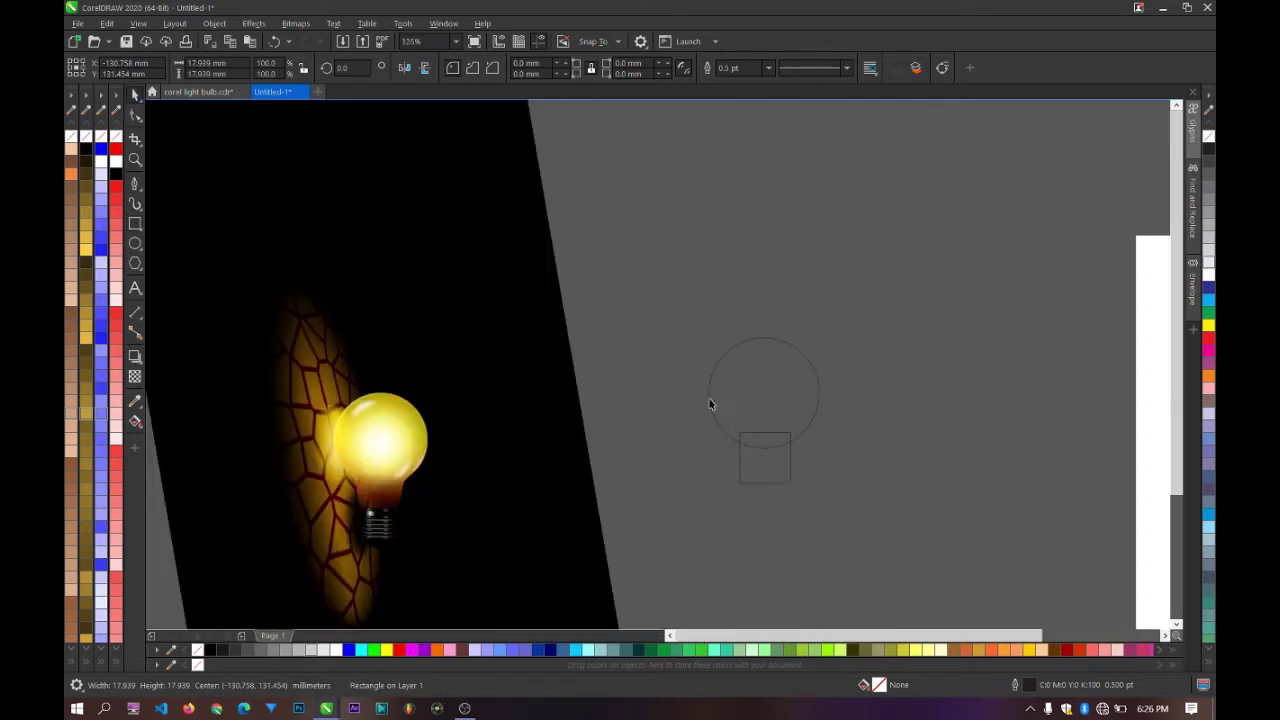
{"action": "scroll", "coordinate": [709, 398], "scroll_direction": "up", "scroll_amount": 4}
{"action": "scroll", "coordinate": [685, 421], "scroll_direction": "down", "scroll_amount": 2}
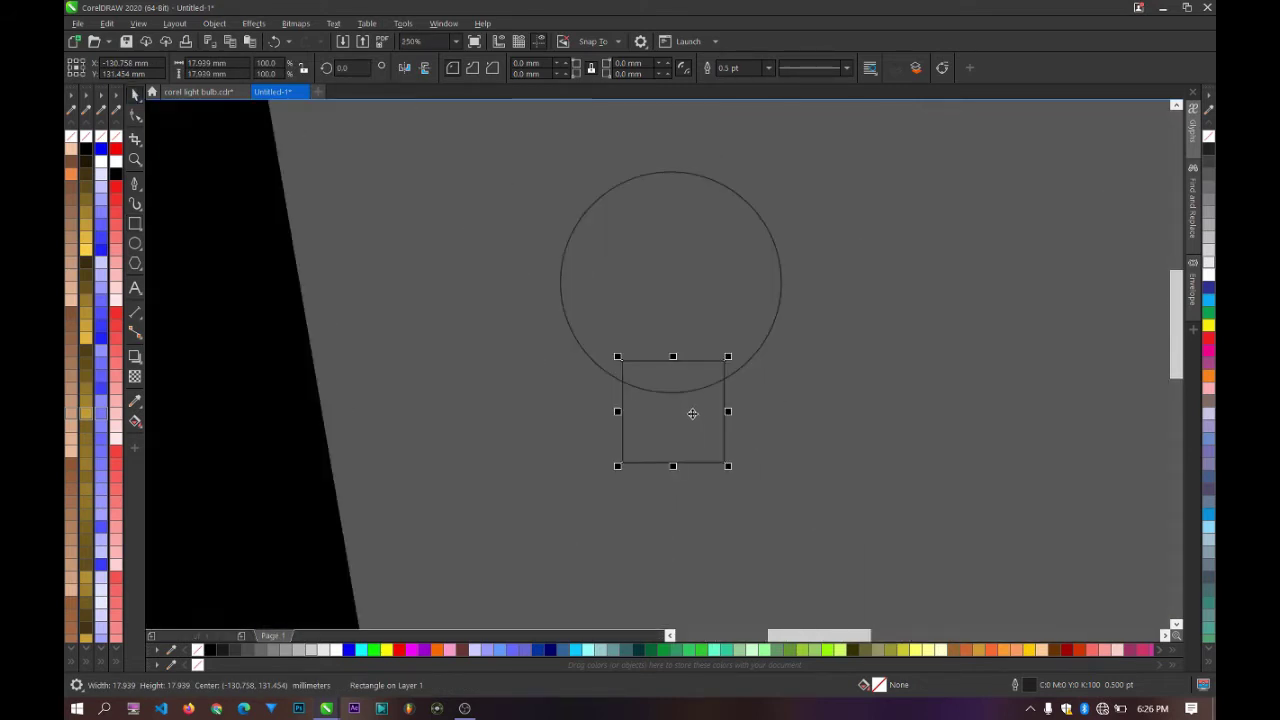
{"action": "left_click", "coordinate": [700, 320], "text": "shift"}
{"action": "key", "text": "c"}
{"action": "key", "text": "Escape"}
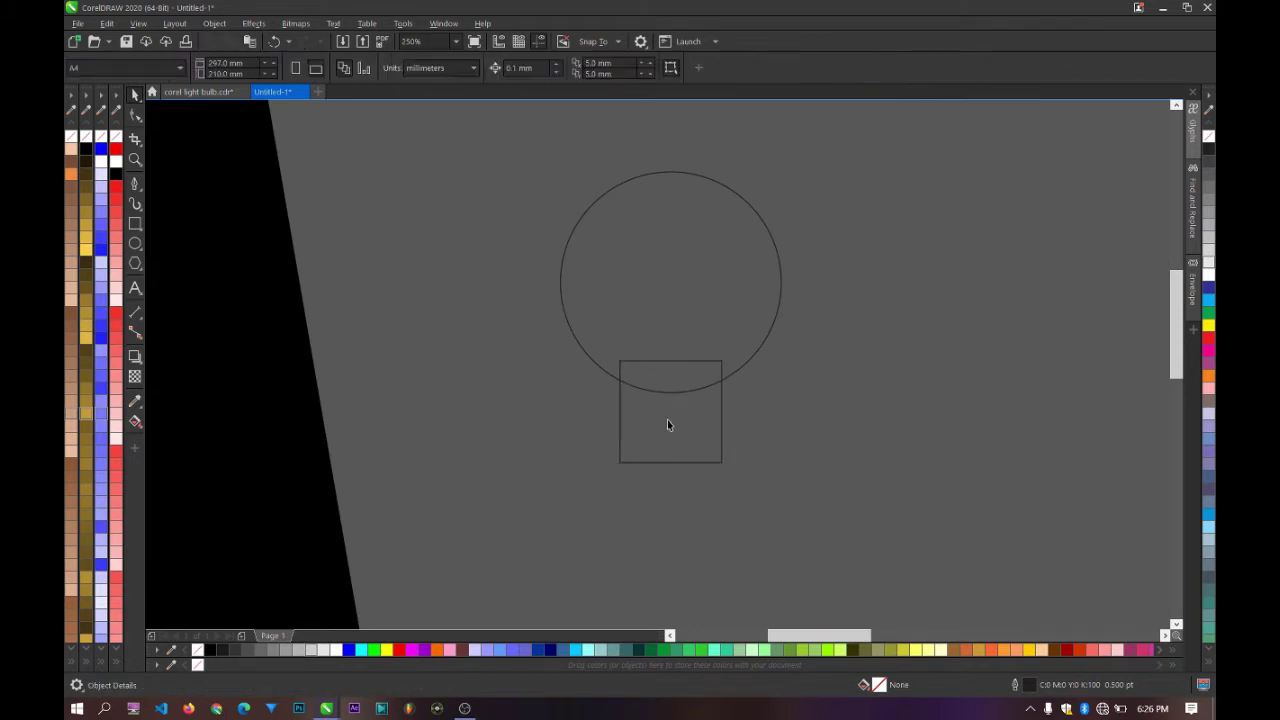
Step: Convert the neck square to curves and edit it with the Shape tool
{"action": "scroll", "coordinate": [672, 416], "scroll_direction": "down", "scroll_amount": 2}
{"action": "left_click", "coordinate": [684, 410]}
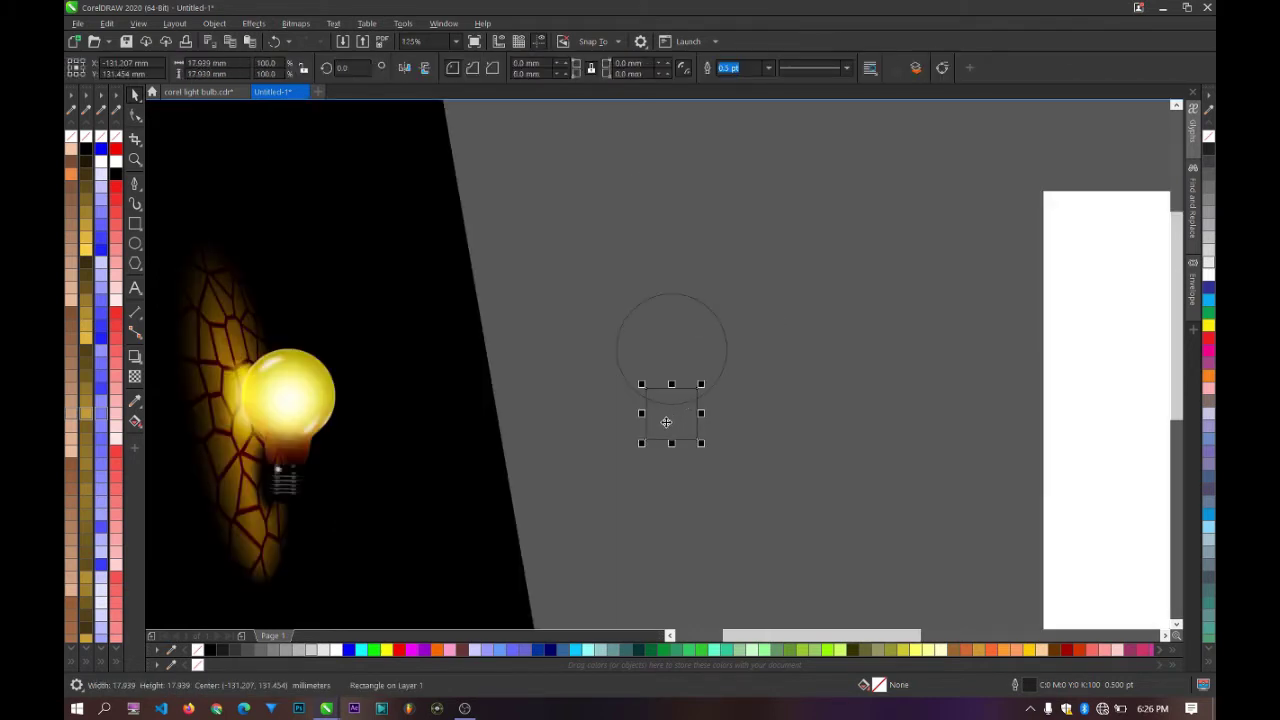
{"action": "scroll", "coordinate": [664, 427], "scroll_direction": "up", "scroll_amount": 2}
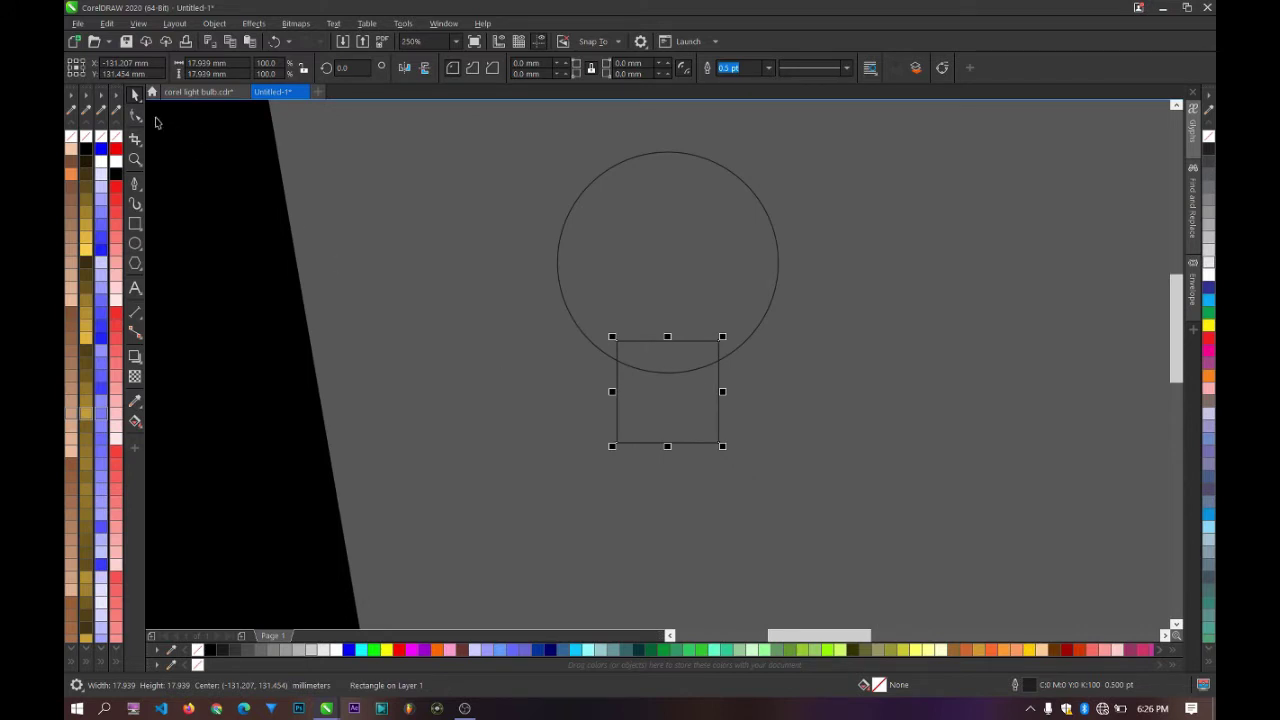
{"action": "left_click", "coordinate": [137, 114]}
{"action": "key", "text": "ctrl+q"}
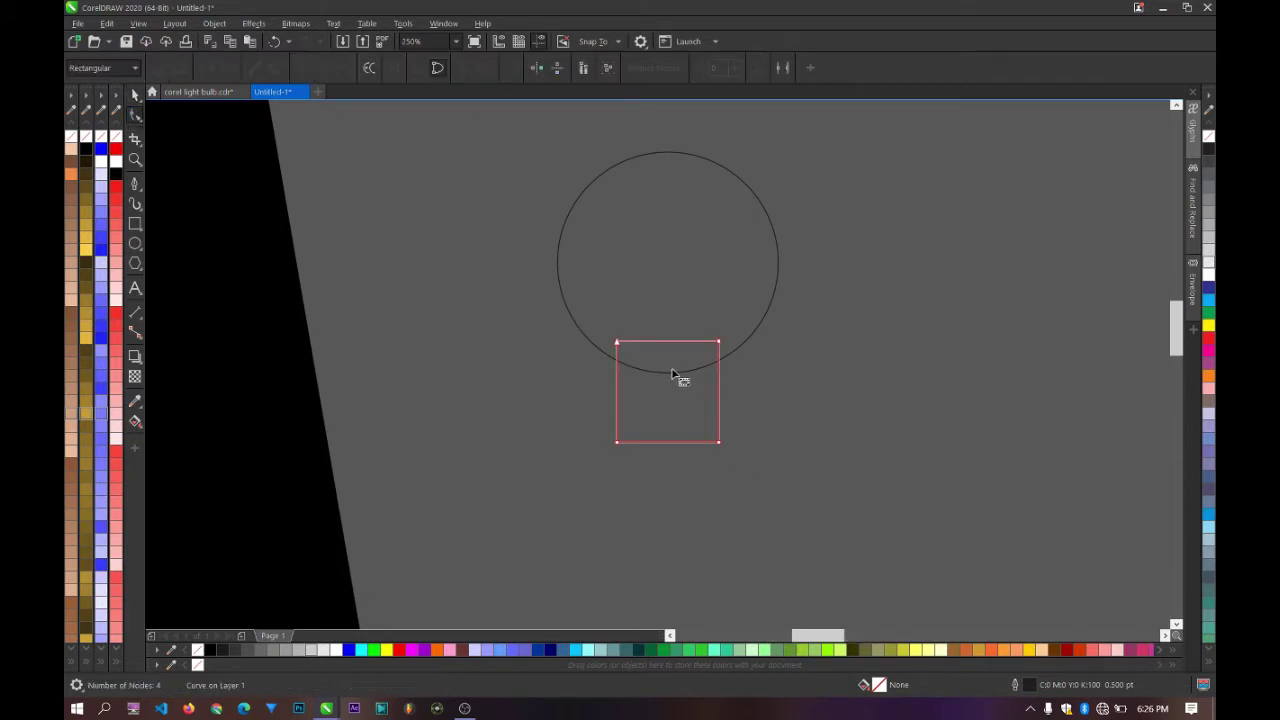
{"action": "scroll", "coordinate": [672, 371], "scroll_direction": "up", "scroll_amount": 1}
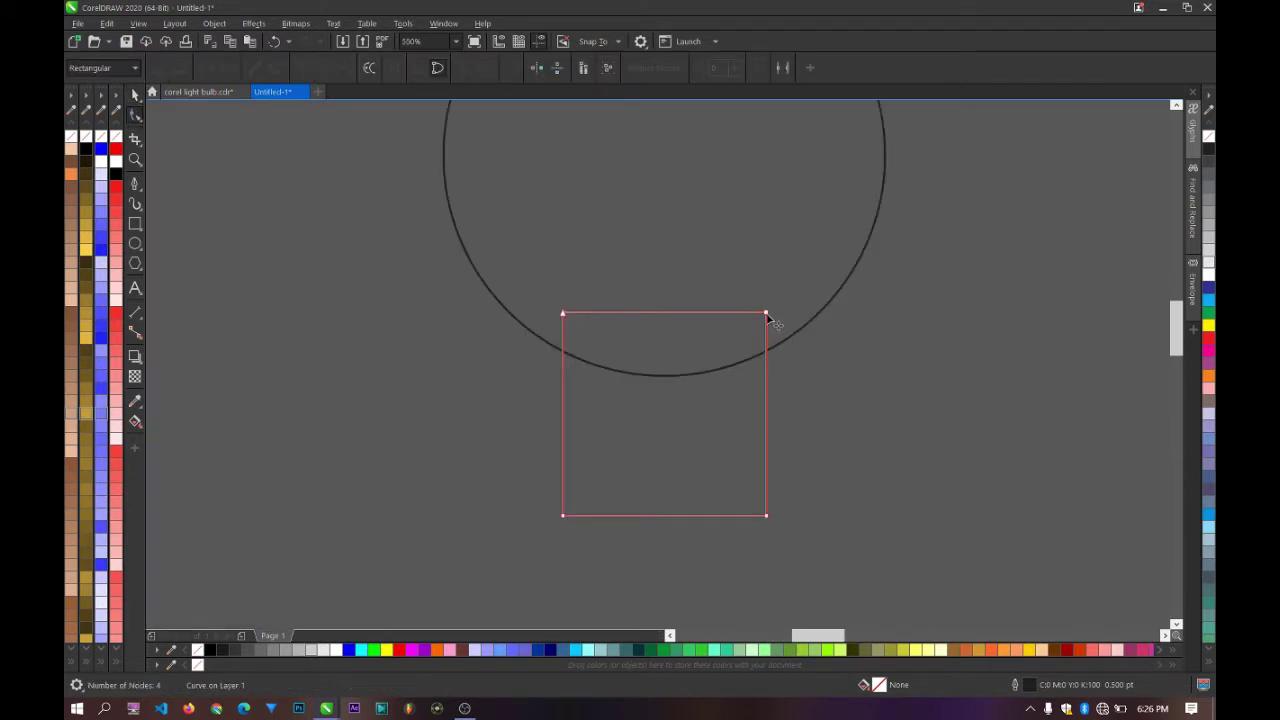
Step: Convert the square's right side to a curve and bend it slightly inward
{"action": "left_click", "coordinate": [766, 314]}
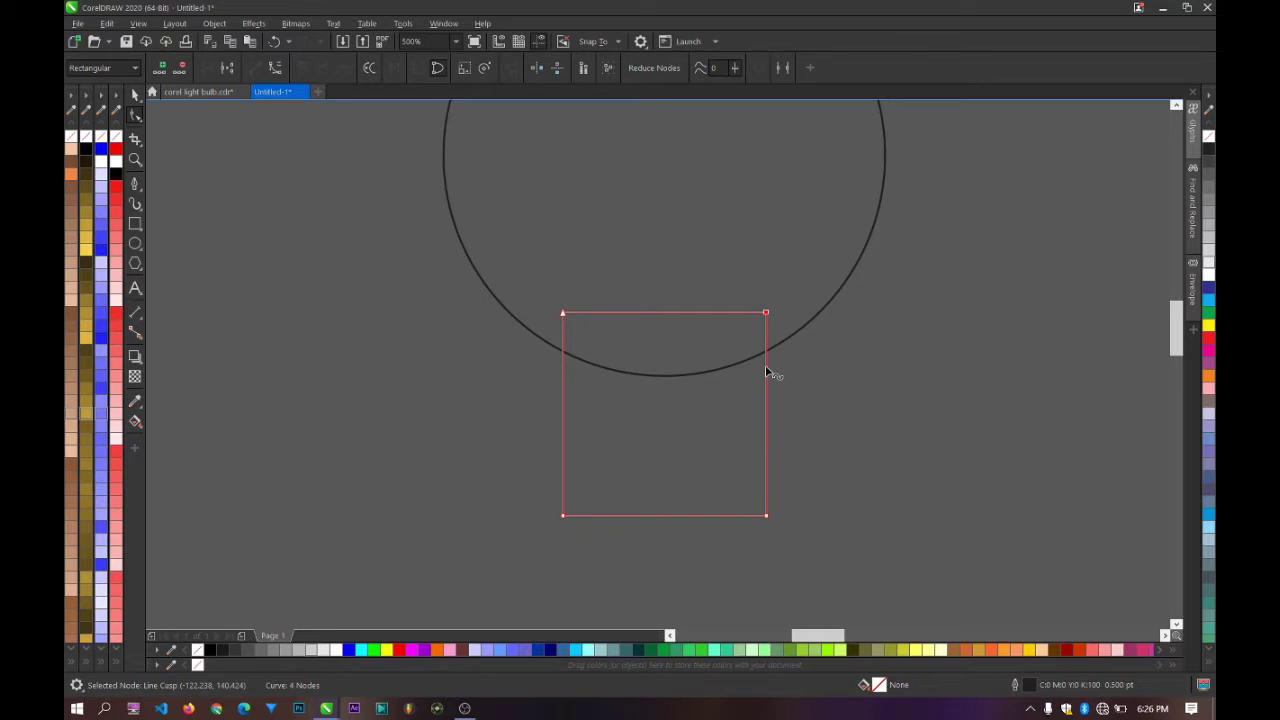
{"action": "left_click", "coordinate": [766, 359]}
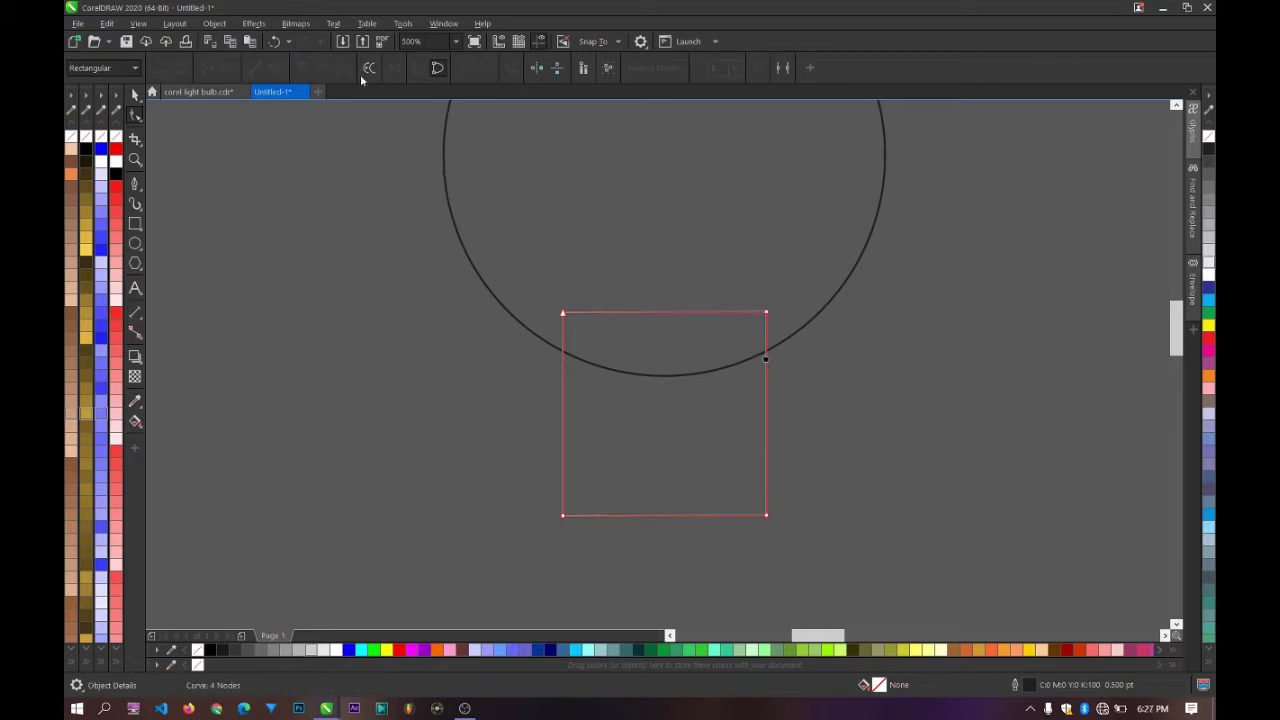
{"action": "left_click", "coordinate": [766, 360]}
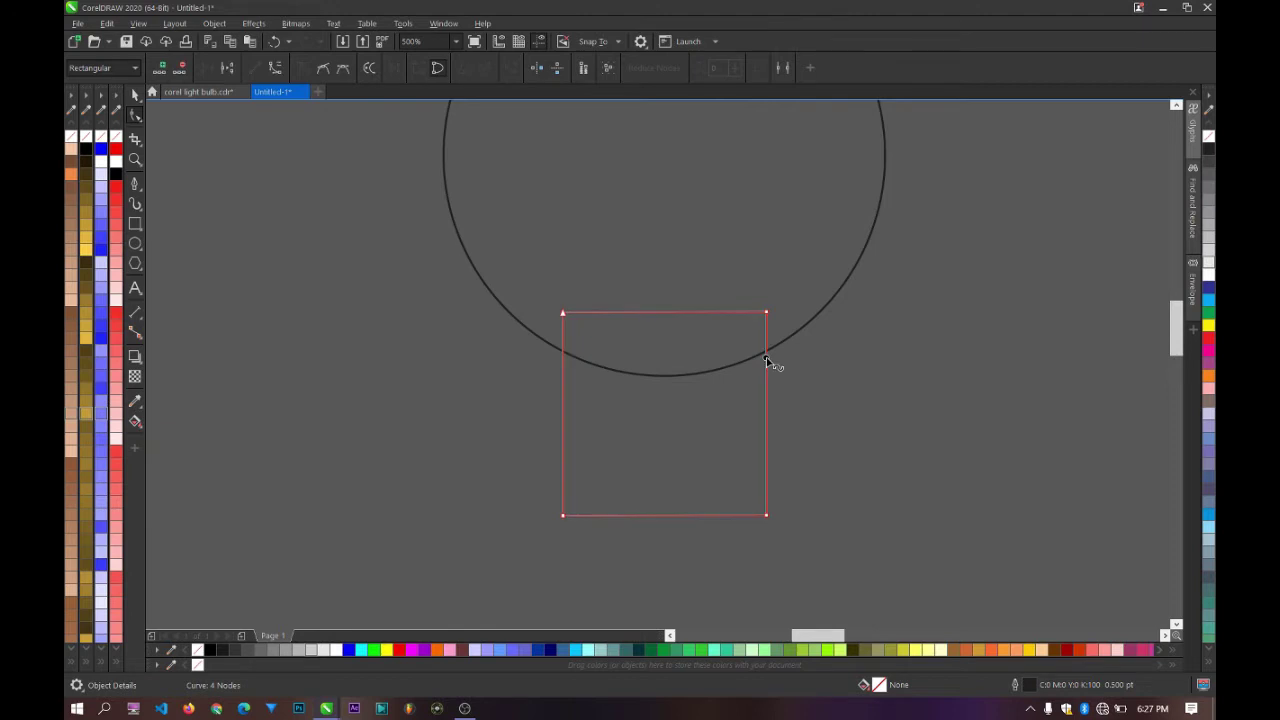
{"action": "left_click", "coordinate": [279, 68]}
{"action": "left_click_drag", "start_coordinate": [767, 373], "coordinate": [756, 376]}
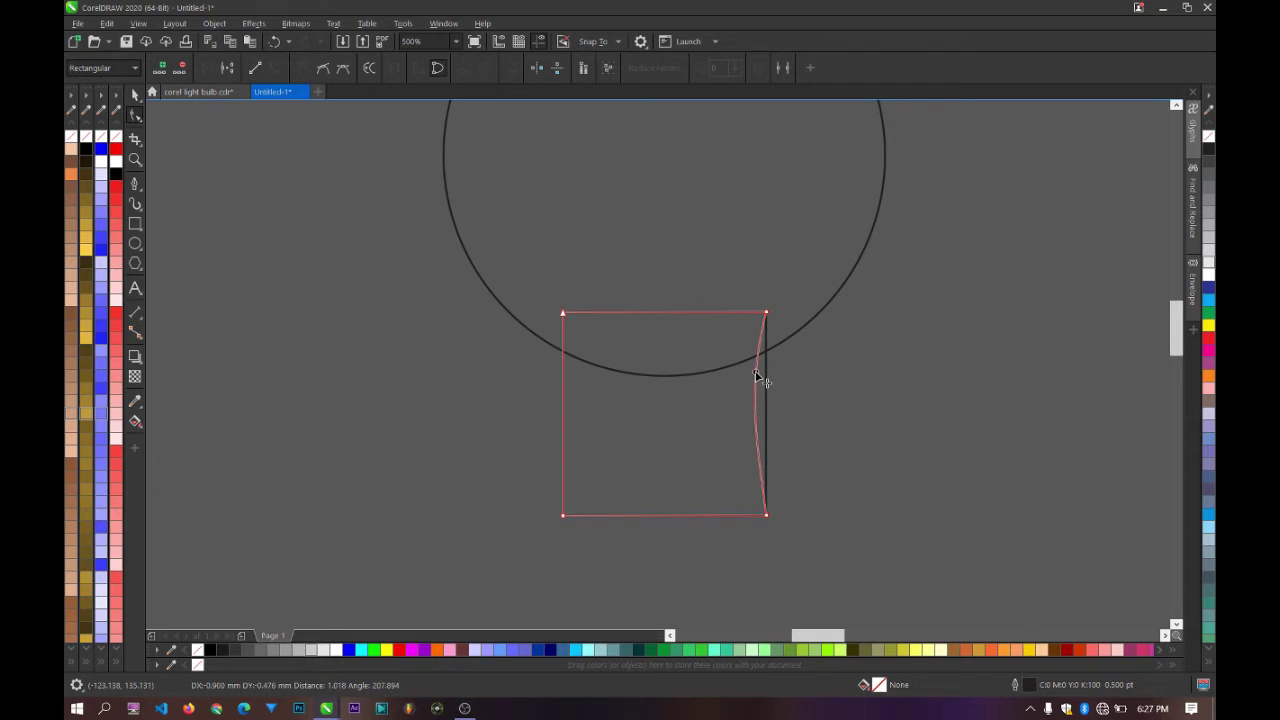
{"action": "left_click_drag", "start_coordinate": [756, 378], "coordinate": [760, 373]}
Step: Bend the neck square's left side slightly inward to mirror the curve of its right side
{"action": "left_click", "coordinate": [562, 378]}
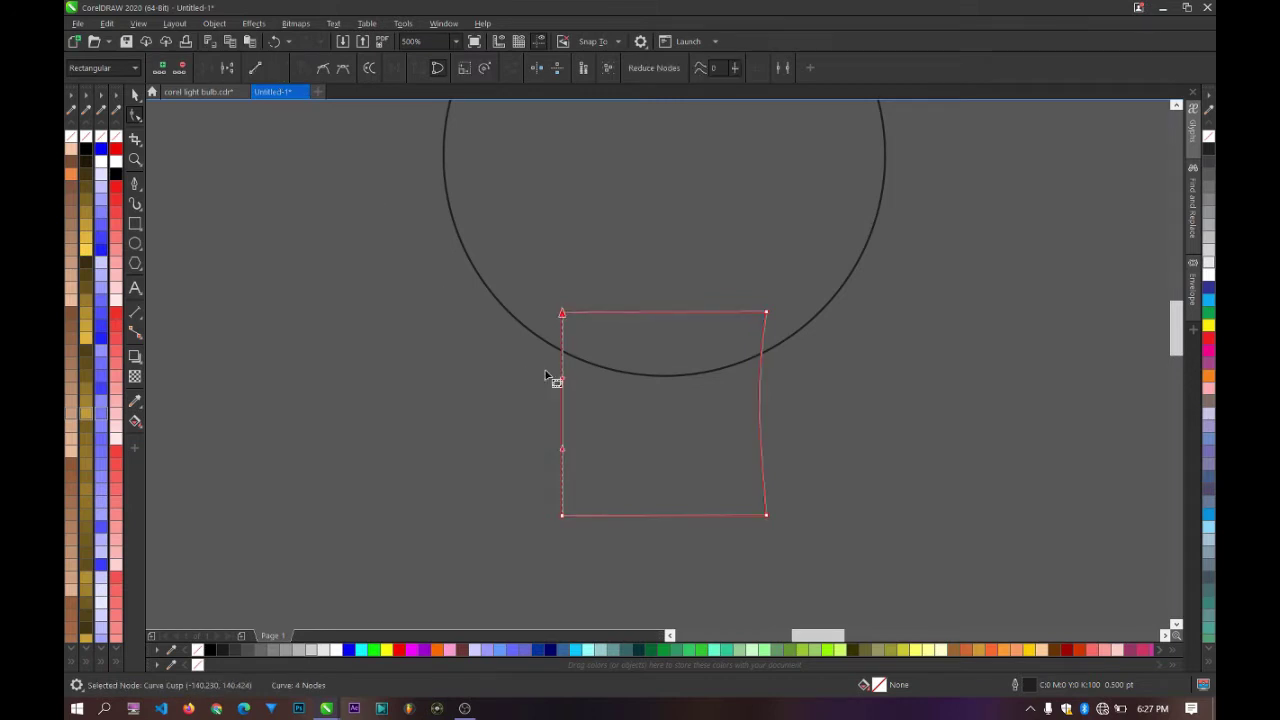
{"action": "left_click_drag", "start_coordinate": [562, 378], "coordinate": [568, 392]}
{"action": "left_click_drag", "start_coordinate": [572, 393], "coordinate": [571, 389]}
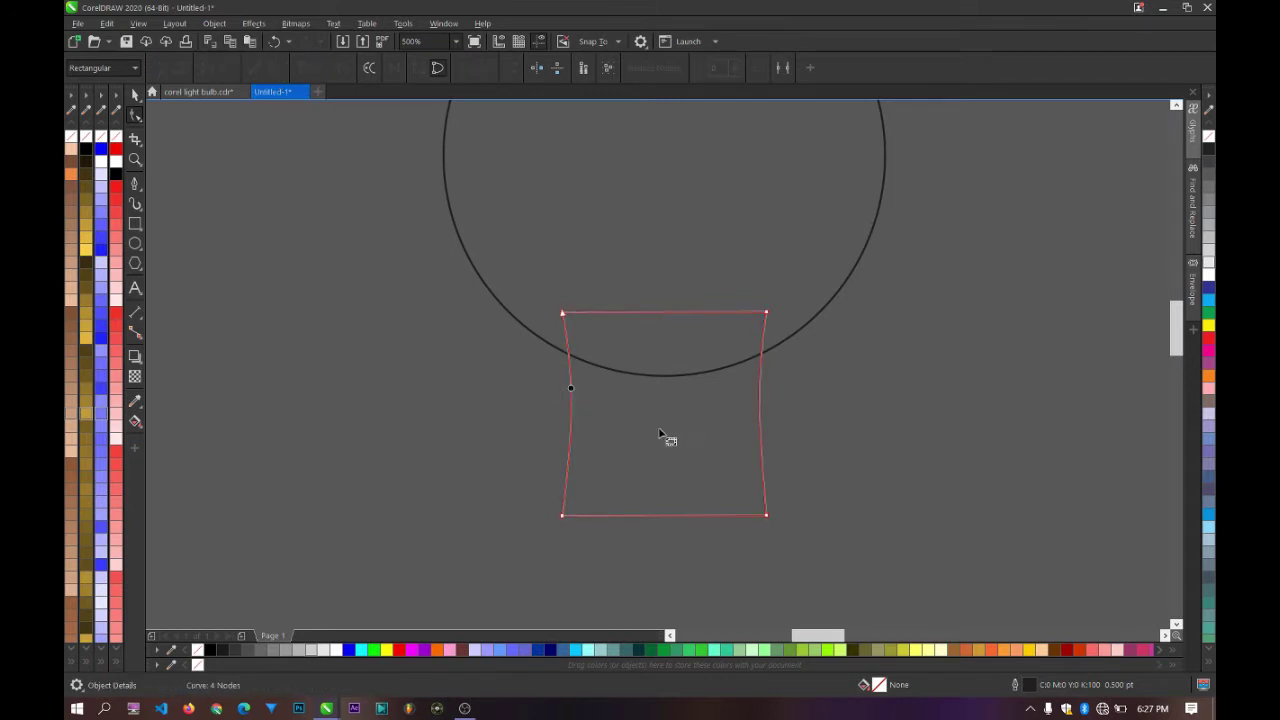
{"action": "scroll", "coordinate": [568, 390], "scroll_direction": "down", "scroll_amount": 2}
{"action": "left_click", "coordinate": [135, 95]}
{"action": "scroll", "coordinate": [596, 472], "scroll_direction": "down", "scroll_amount": 1}
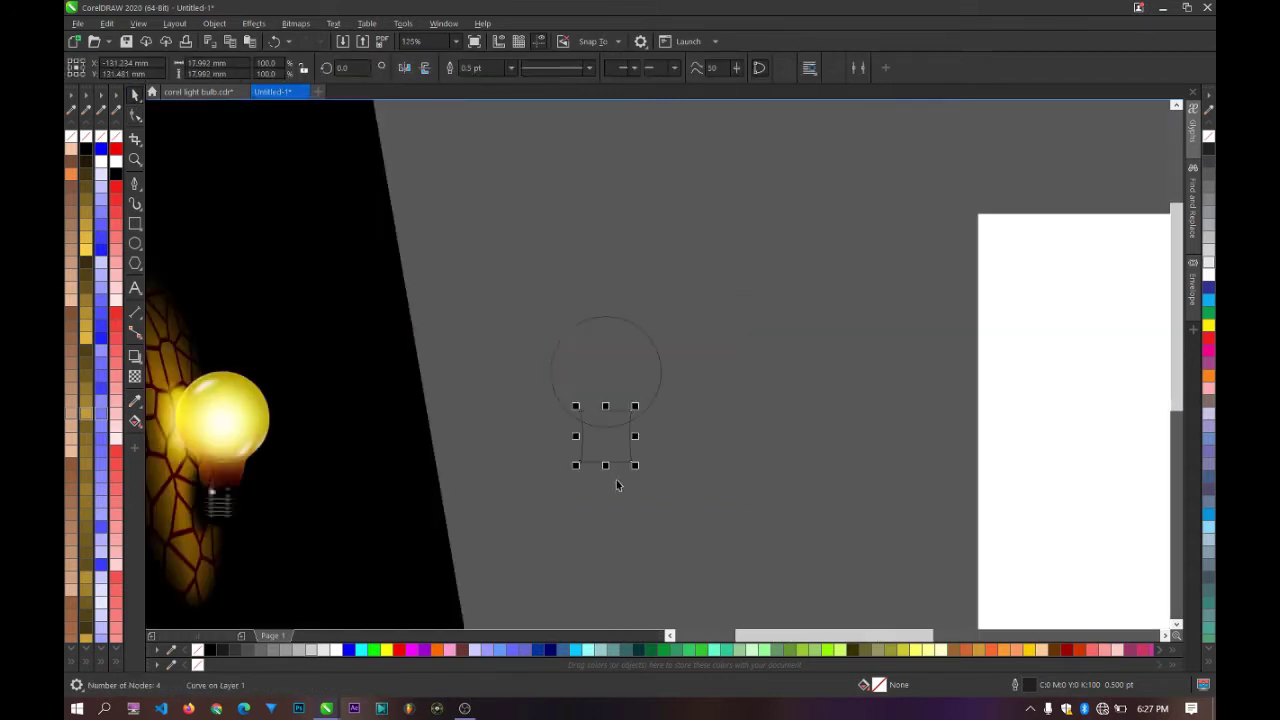
Step: Shift the neck slightly upward into the circle, keeping both centred, and compare the proportions with the reference bulb
{"action": "left_click", "coordinate": [590, 398], "text": "shift"}
{"action": "key", "text": "Escape"}
{"action": "scroll", "coordinate": [628, 431], "scroll_direction": "up", "scroll_amount": 2}
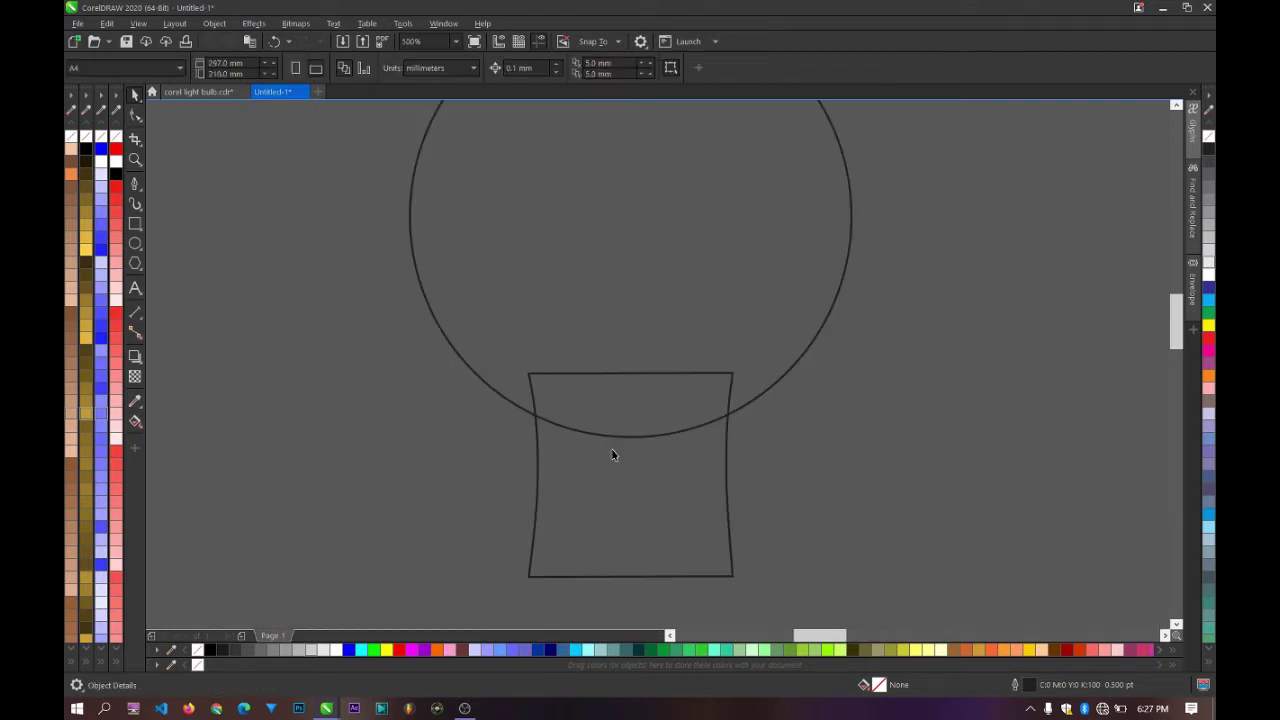
{"action": "left_click", "coordinate": [634, 484]}
{"action": "left_click_drag", "start_coordinate": [637, 478], "coordinate": [646, 451]}
{"action": "scroll", "coordinate": [646, 451], "scroll_direction": "down", "scroll_amount": 4}
{"action": "scroll", "coordinate": [250, 503], "scroll_direction": "up", "scroll_amount": 3}
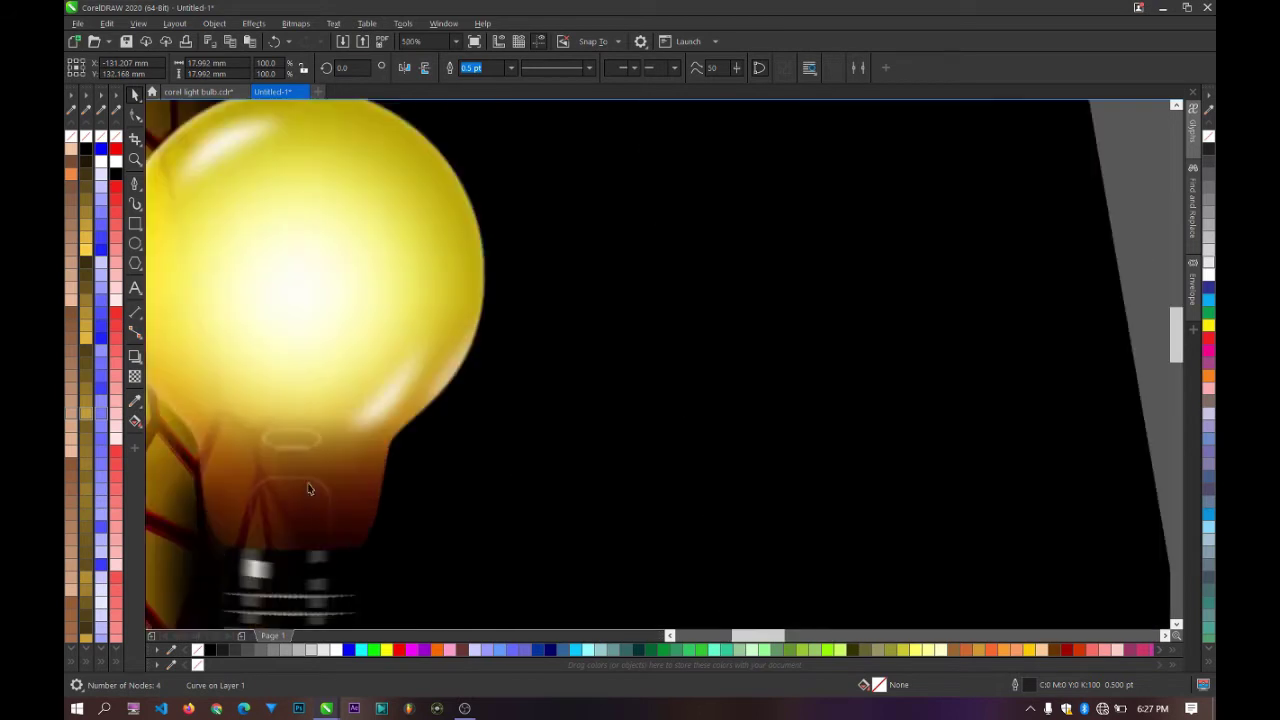
{"action": "scroll", "coordinate": [309, 486], "scroll_direction": "down", "scroll_amount": 3}
{"action": "scroll", "coordinate": [731, 414], "scroll_direction": "up", "scroll_amount": 2}
{"action": "scroll", "coordinate": [734, 389], "scroll_direction": "down", "scroll_amount": 1}
Step: Place a copy of the circle and neck about 87 mm to the right of the originals
{"action": "left_click", "coordinate": [737, 328]}
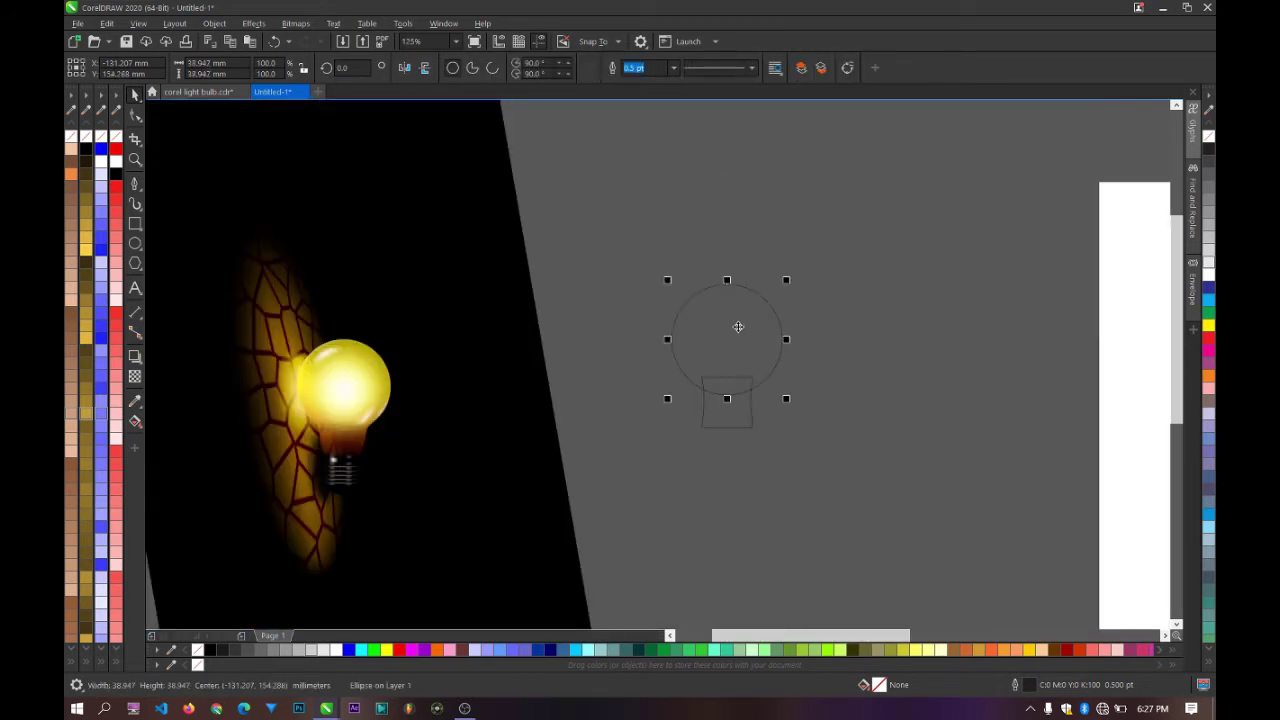
{"action": "scroll", "coordinate": [735, 355], "scroll_direction": "down", "scroll_amount": 1}
{"action": "left_click_drag", "start_coordinate": [762, 272], "coordinate": [654, 437]}
{"action": "scroll", "coordinate": [712, 386], "scroll_direction": "up", "scroll_amount": 1}
{"action": "left_click_drag", "start_coordinate": [722, 340], "coordinate": [969, 340]}
{"action": "right_click", "coordinate": [969, 340]}
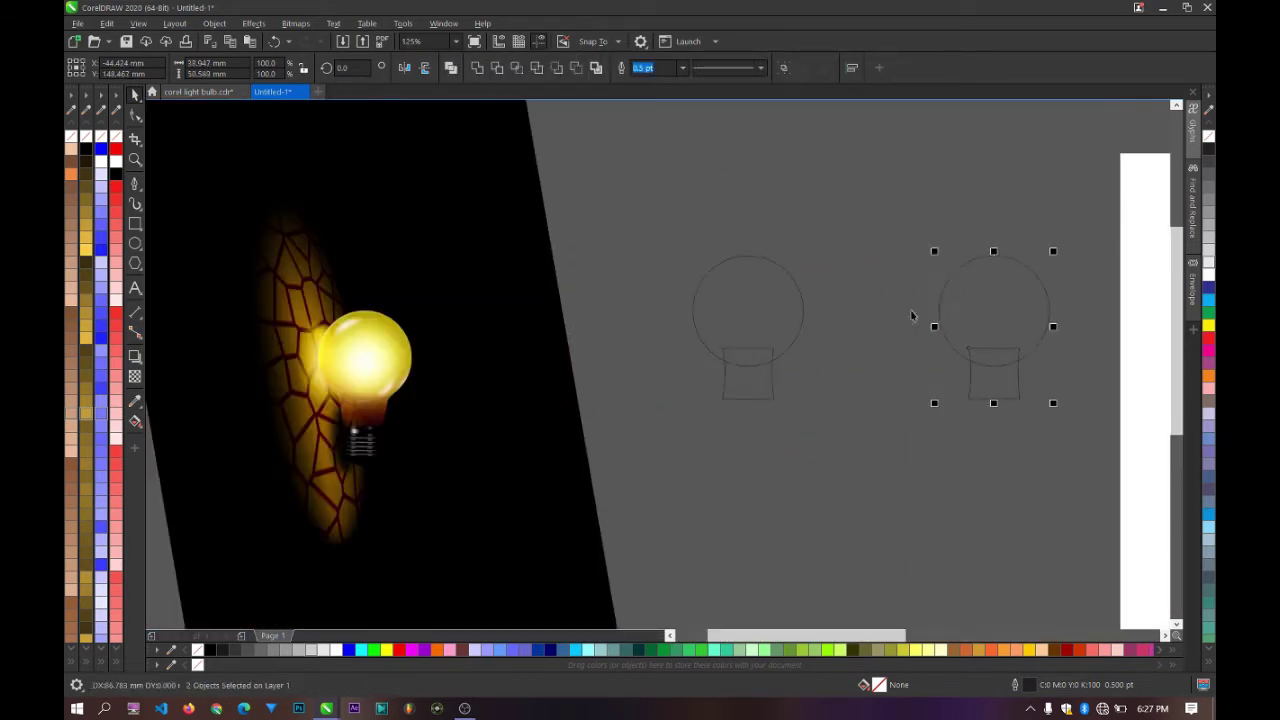
Step: Enlarge the original neck proportionally to about 22 mm wide, centred under its circle with only its top edge overlapping
{"action": "scroll", "coordinate": [792, 330], "scroll_direction": "up", "scroll_amount": 2}
{"action": "left_click", "coordinate": [791, 330]}
{"action": "scroll", "coordinate": [588, 500], "scroll_direction": "down", "scroll_amount": 2}
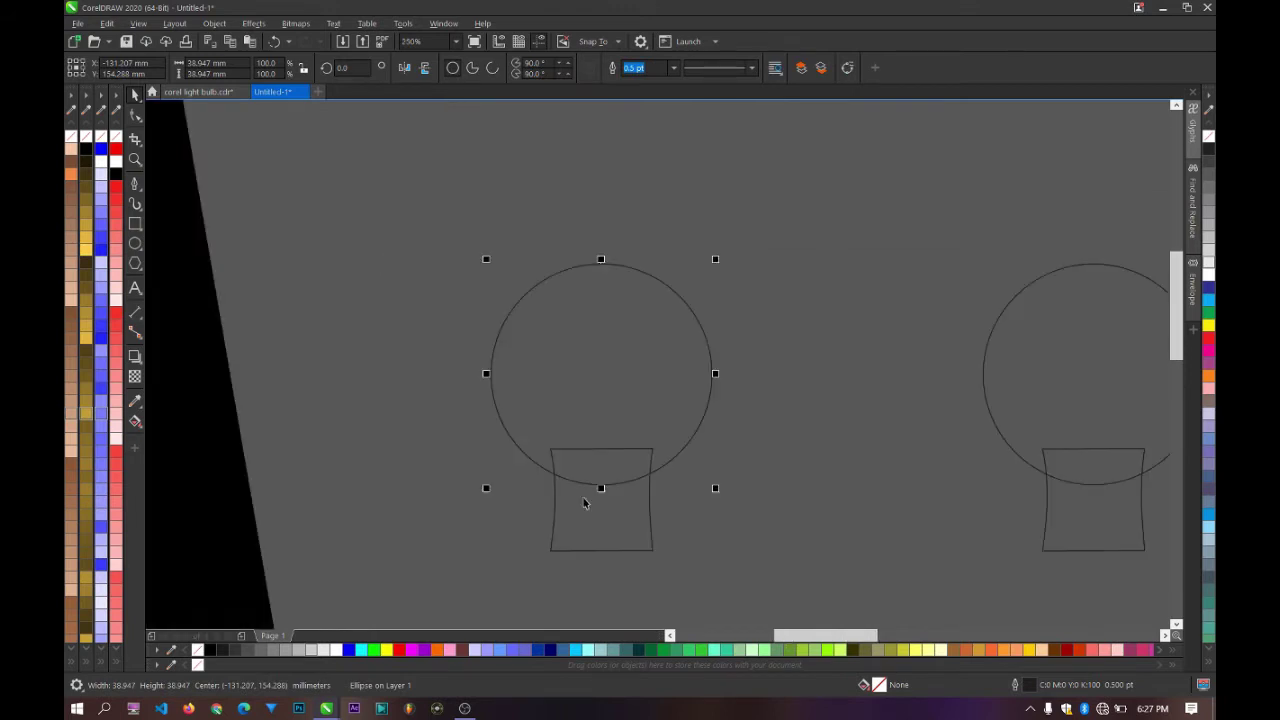
{"action": "scroll", "coordinate": [584, 504], "scroll_direction": "down", "scroll_amount": 2}
{"action": "left_click", "coordinate": [702, 486]}
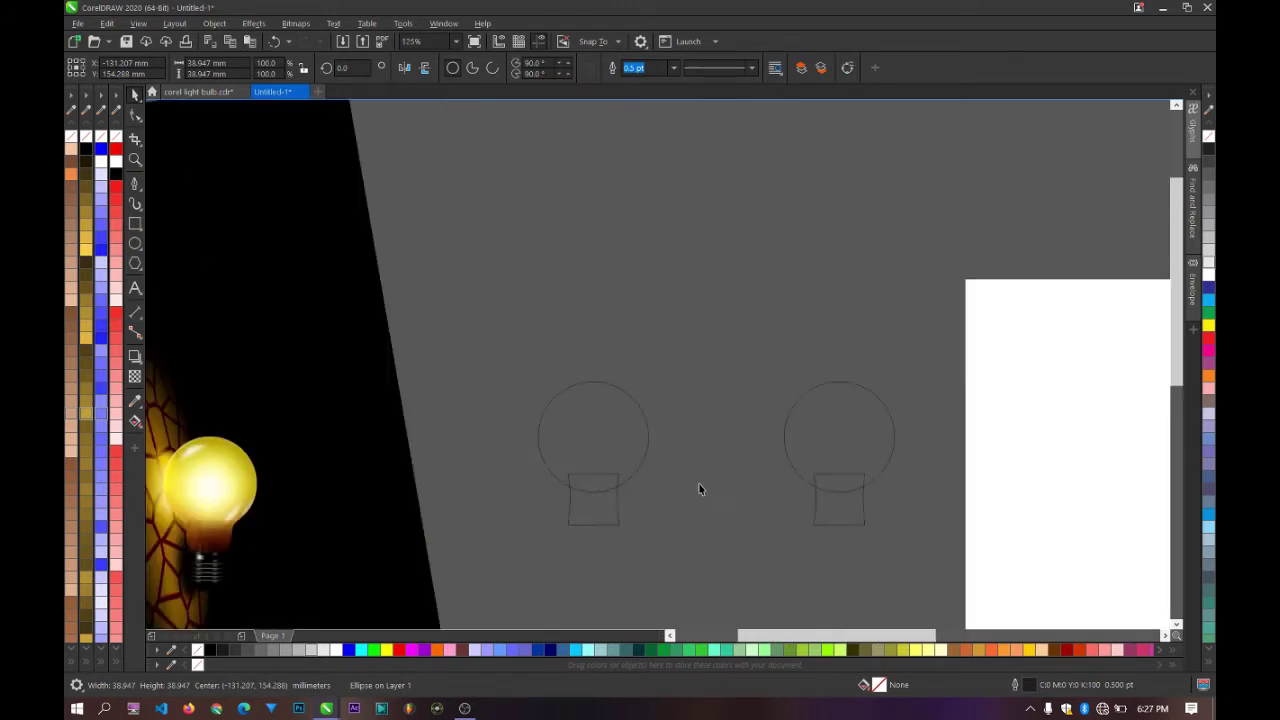
{"action": "scroll", "coordinate": [608, 512], "scroll_direction": "up", "scroll_amount": 2}
{"action": "left_click", "coordinate": [629, 507]}
{"action": "left_click_drag", "start_coordinate": [660, 453], "coordinate": [671, 447]}
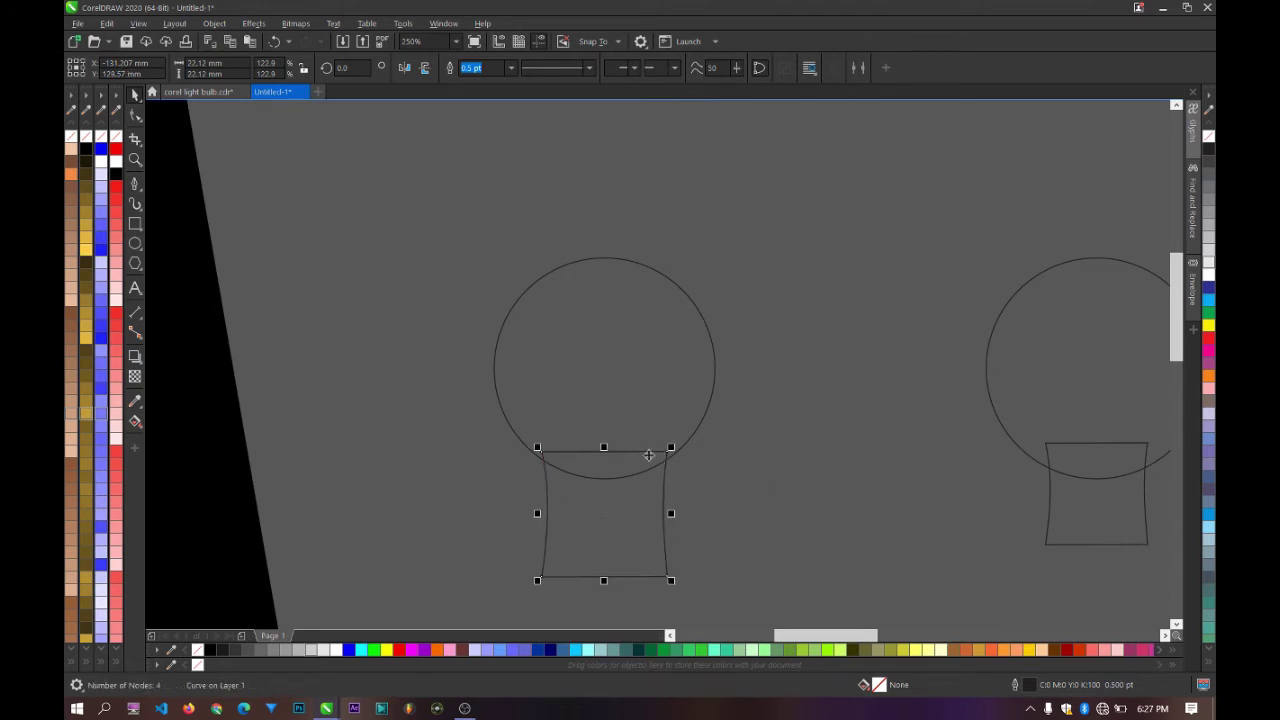
Step: Weld the enlarged neck and the original circle into one bulb outline
{"action": "left_click", "coordinate": [605, 404], "text": "shift"}
{"action": "left_click", "coordinate": [477, 67]}
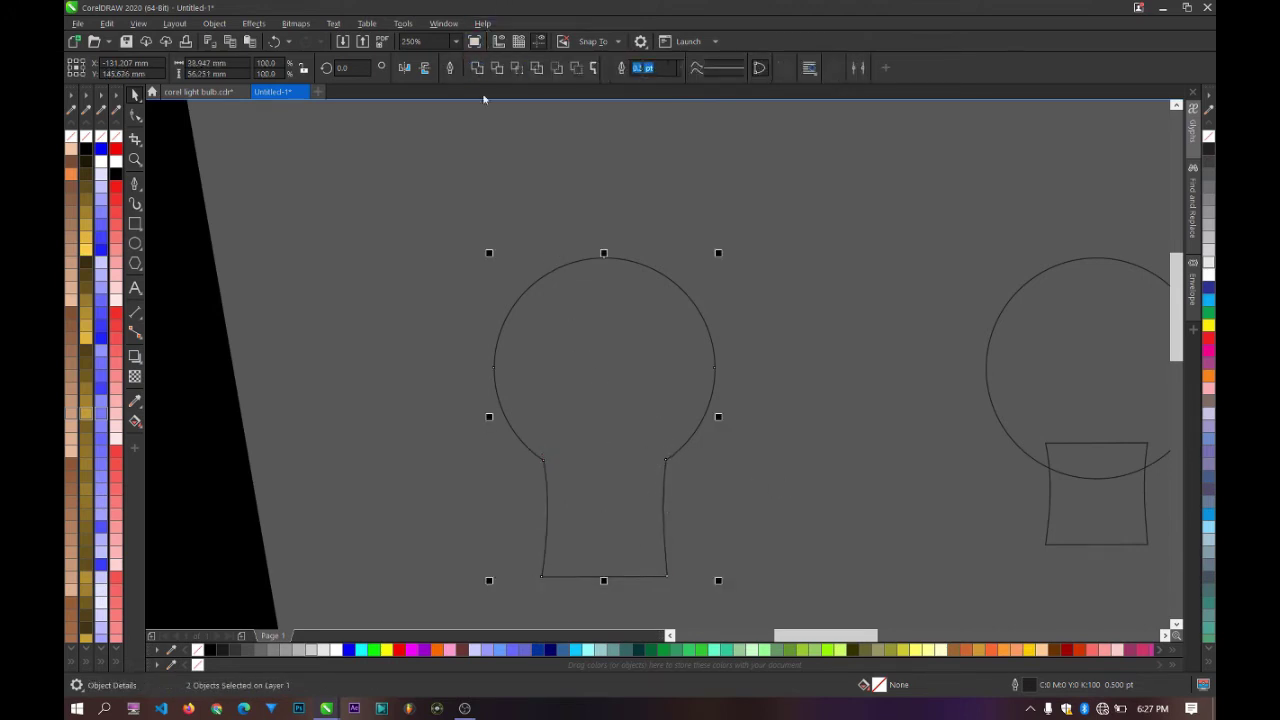
{"action": "left_click", "coordinate": [517, 323]}
{"action": "scroll", "coordinate": [548, 420], "scroll_direction": "down", "scroll_amount": 3}
{"action": "scroll", "coordinate": [541, 400], "scroll_direction": "up", "scroll_amount": 2}
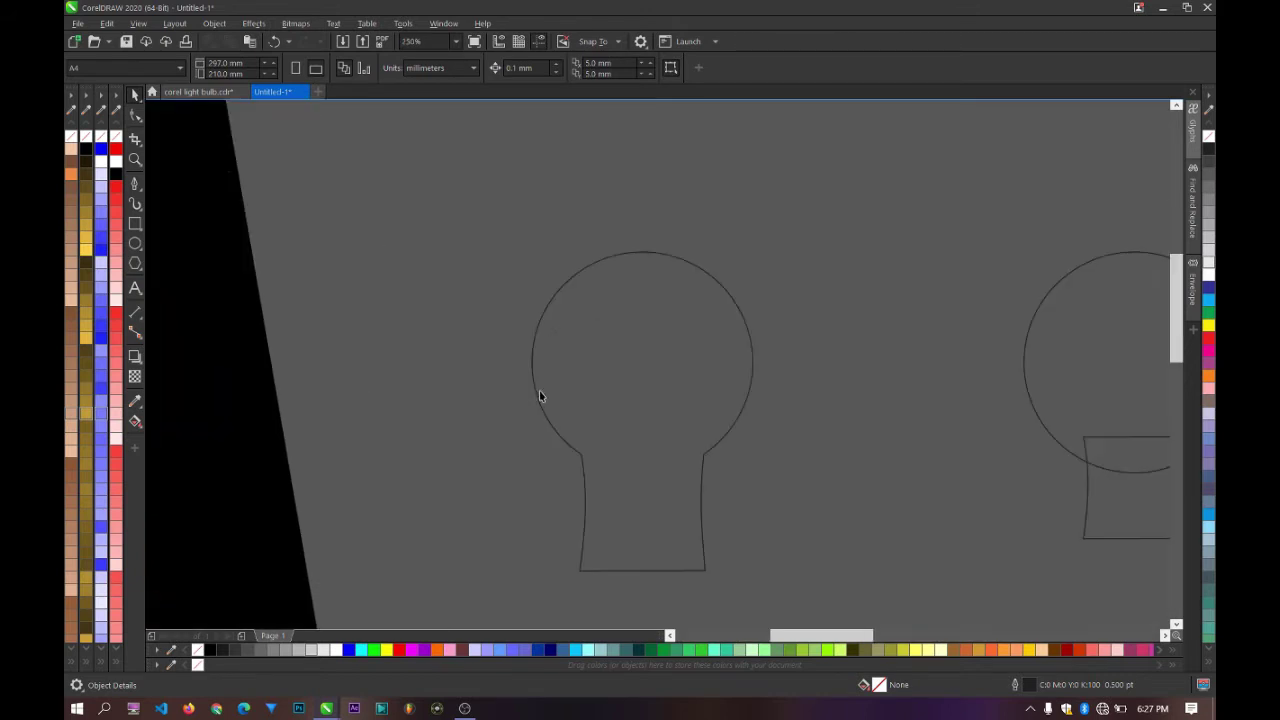
{"action": "scroll", "coordinate": [540, 397], "scroll_direction": "down", "scroll_amount": 1}
{"action": "scroll", "coordinate": [611, 437], "scroll_direction": "up", "scroll_amount": 3}
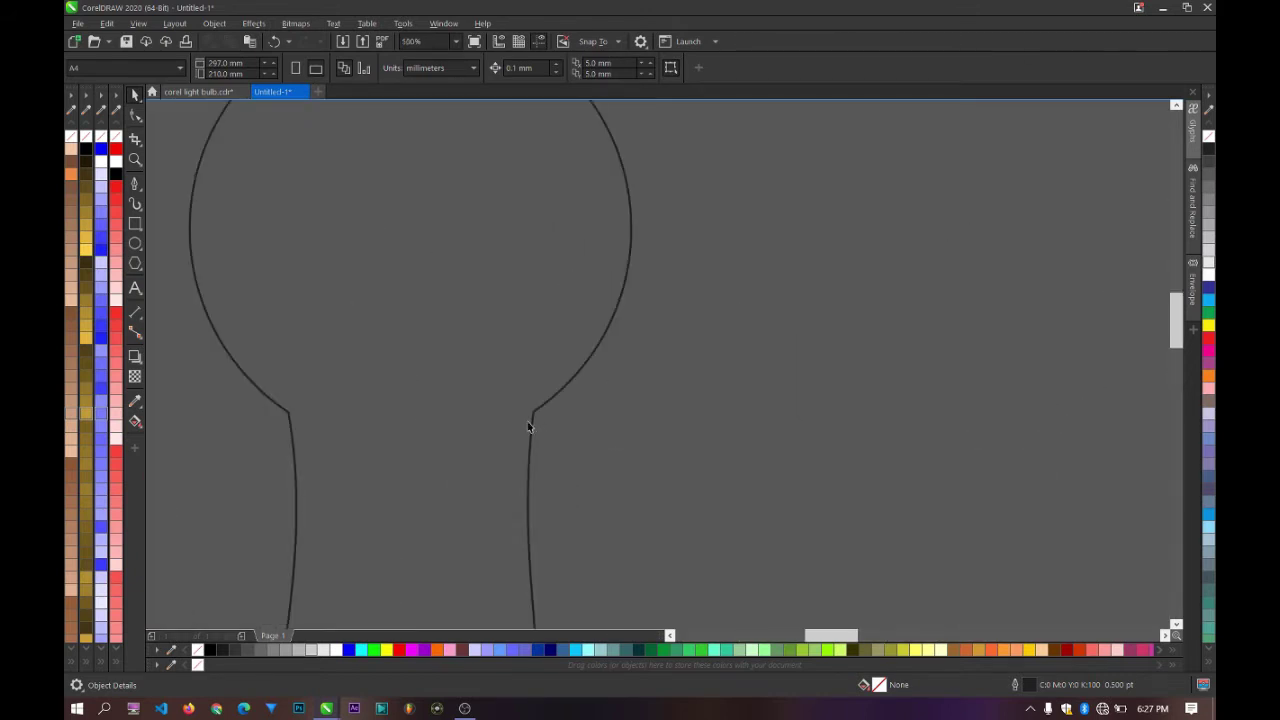
Step: Make the node where the right side of the neck meets the bulb head smooth
{"action": "left_click", "coordinate": [533, 412]}
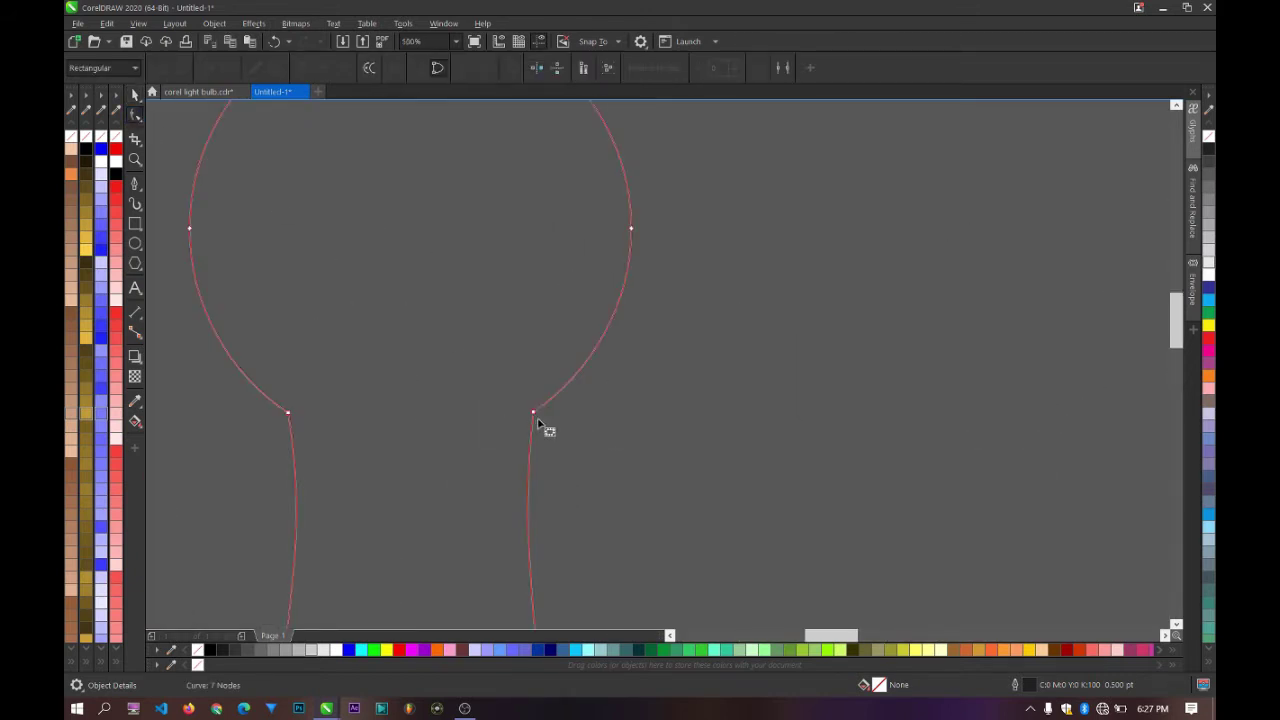
{"action": "scroll", "coordinate": [545, 425], "scroll_direction": "up", "scroll_amount": 2}
{"action": "left_click", "coordinate": [528, 404]}
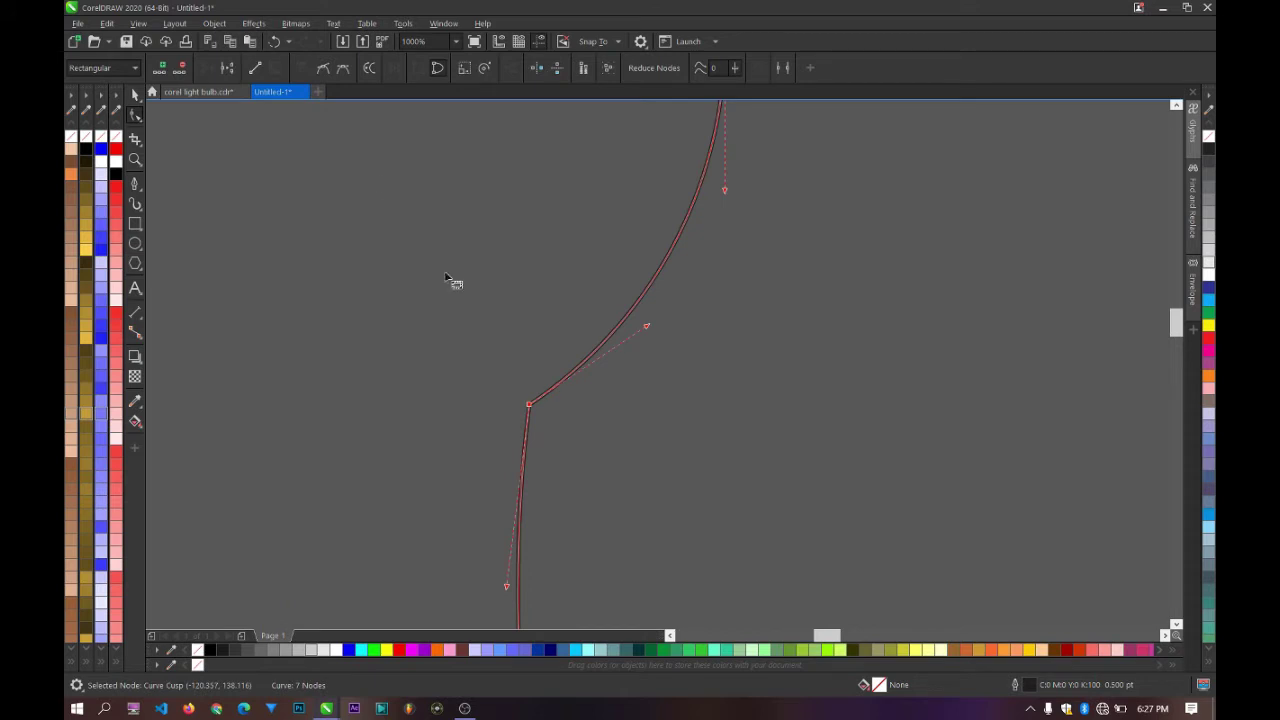
{"action": "left_click", "coordinate": [323, 68]}
{"action": "scroll", "coordinate": [671, 334], "scroll_direction": "down", "scroll_amount": 3}
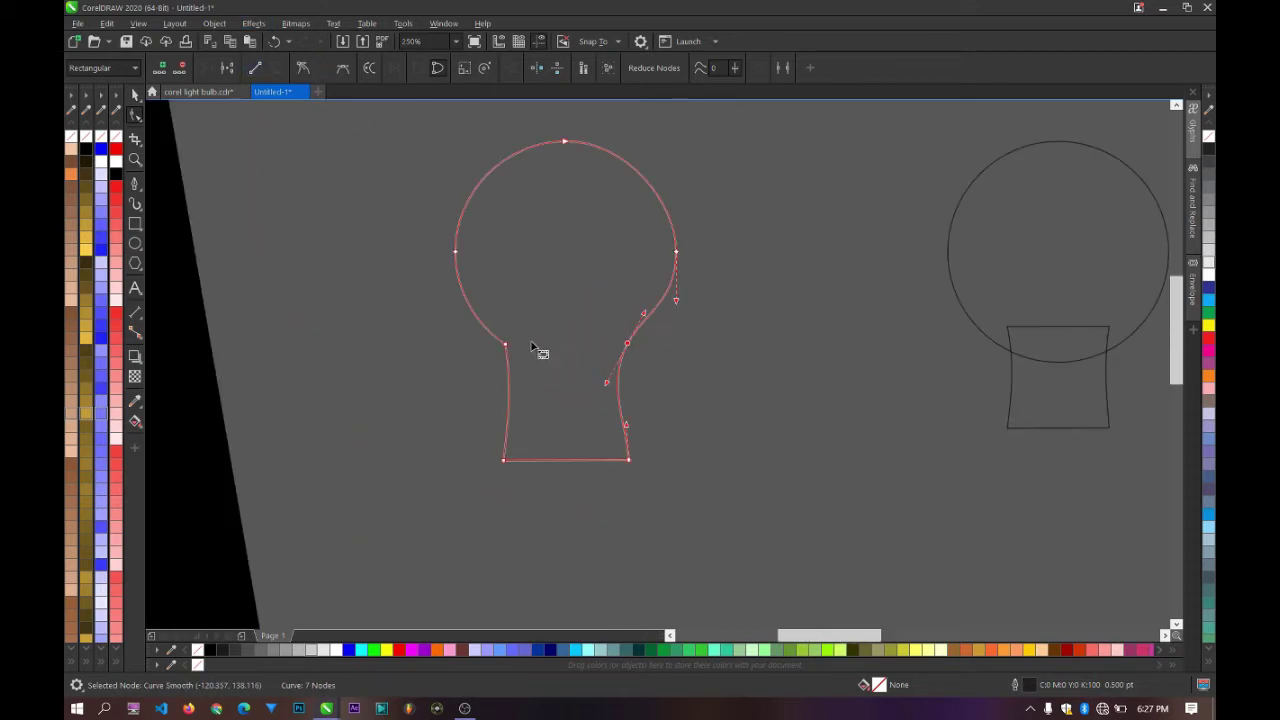
Step: Make the node where the left side of the neck meets the bulb head smooth
{"action": "scroll", "coordinate": [490, 357], "scroll_direction": "up", "scroll_amount": 2}
{"action": "left_click", "coordinate": [482, 350]}
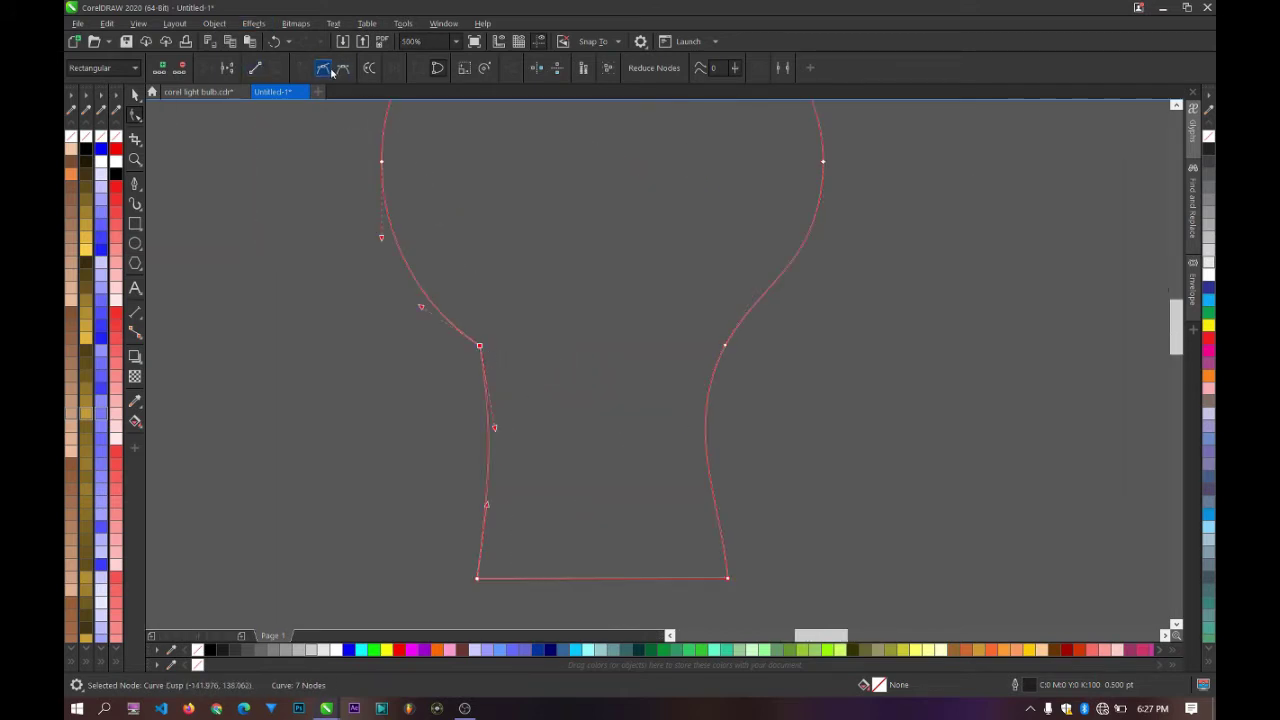
{"action": "left_click", "coordinate": [328, 69]}
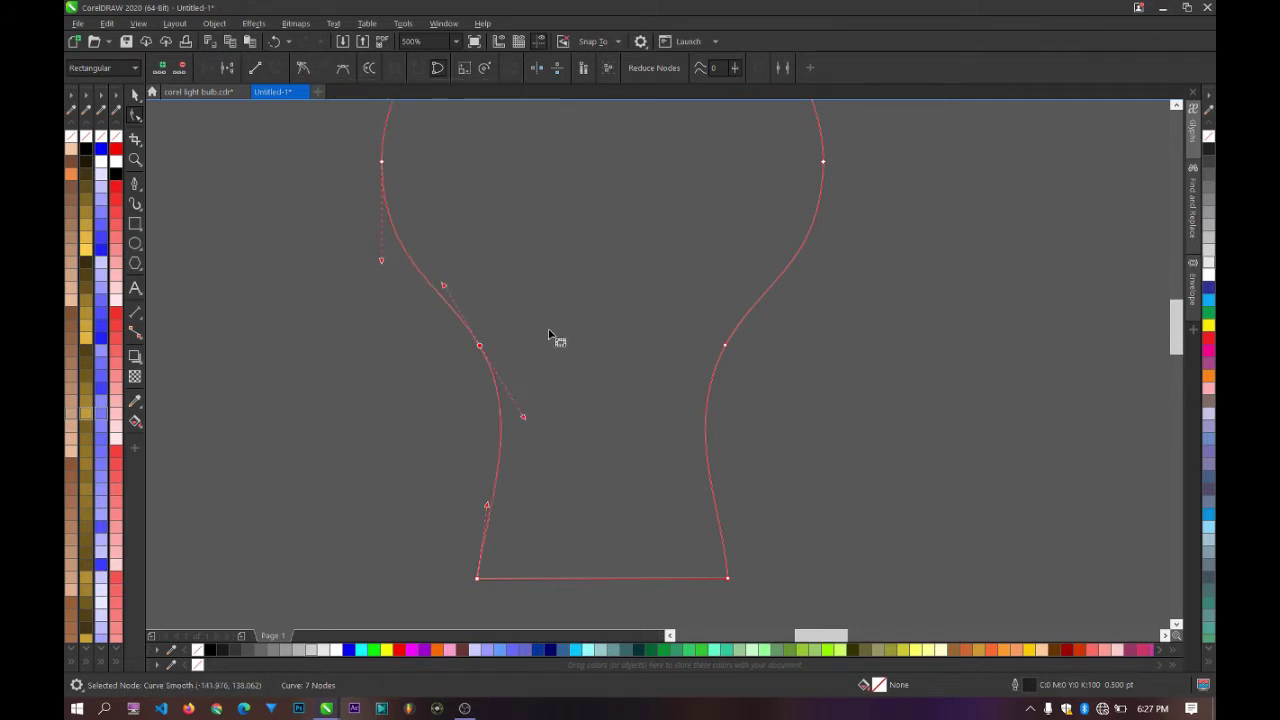
{"action": "scroll", "coordinate": [549, 336], "scroll_direction": "down", "scroll_amount": 2}
{"action": "left_click", "coordinate": [135, 94]}
{"action": "left_click", "coordinate": [186, 138]}
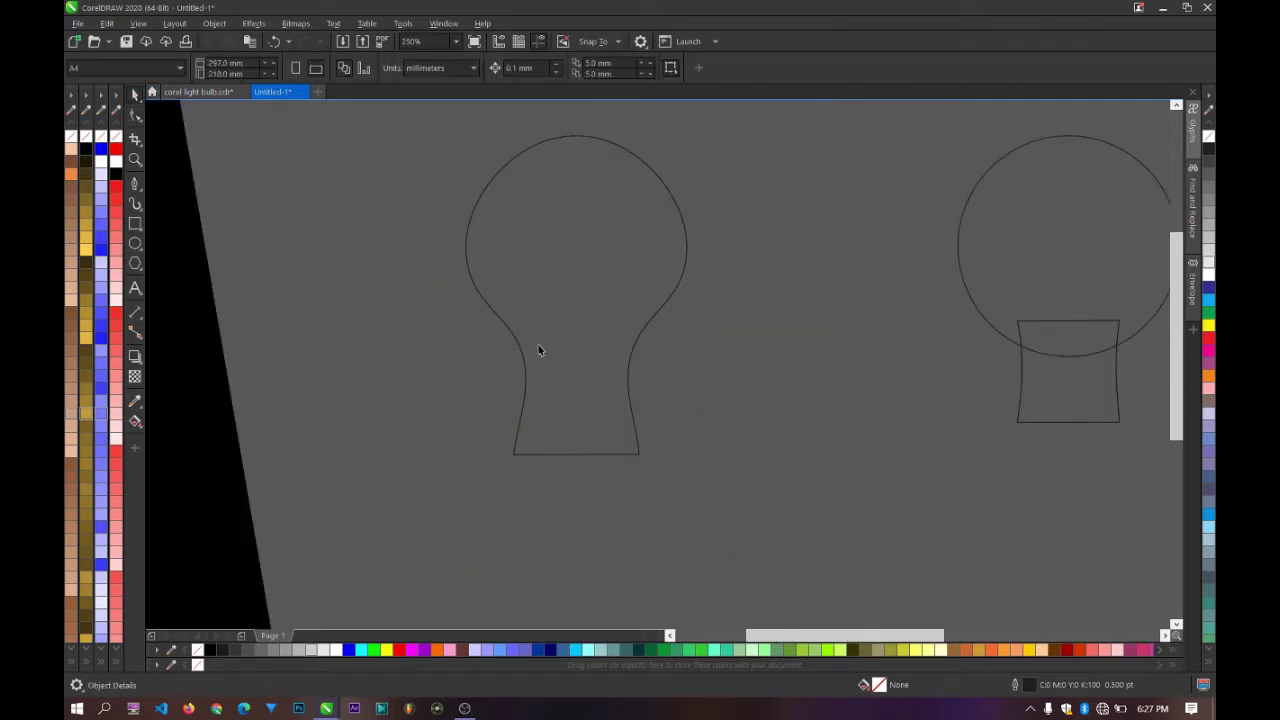
{"action": "scroll", "coordinate": [540, 351], "scroll_direction": "down", "scroll_amount": 1}
{"action": "scroll", "coordinate": [543, 286], "scroll_direction": "up", "scroll_amount": 1}
Step: Draw a circle over the bulb head and fit it to the outline at about 37 mm in diameter
{"action": "left_click", "coordinate": [522, 282]}
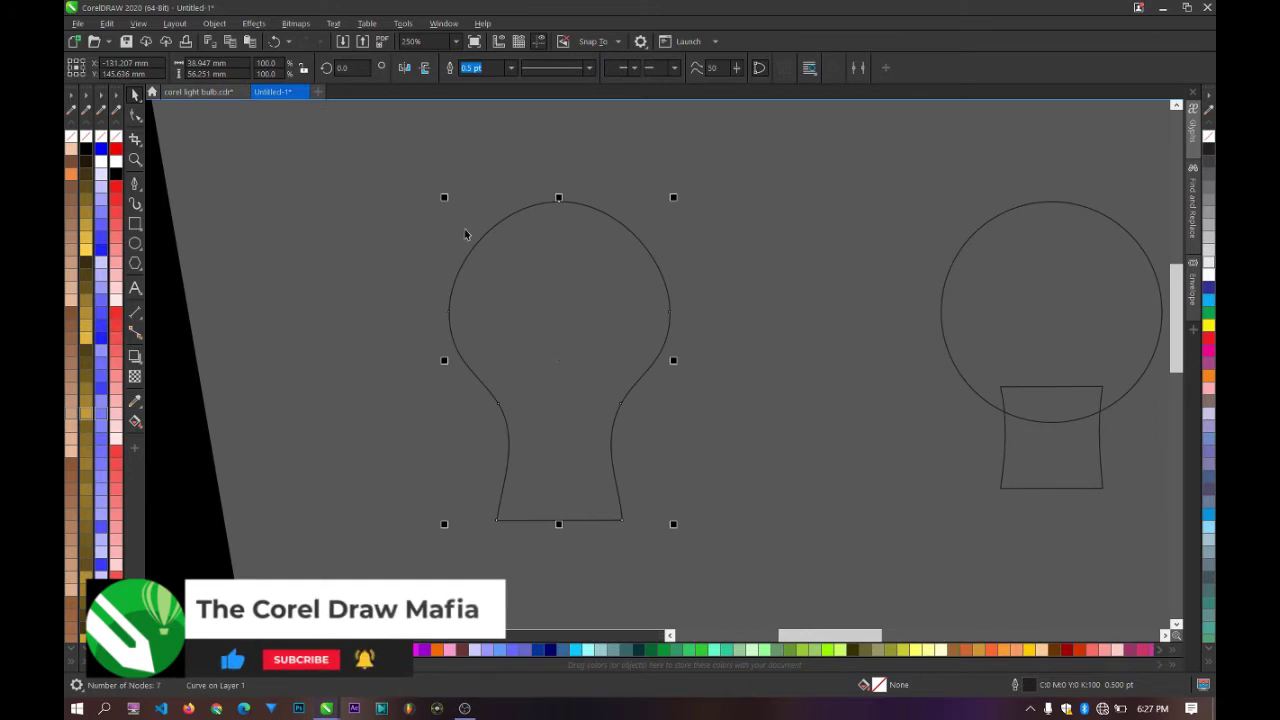
{"action": "scroll", "coordinate": [520, 305], "scroll_direction": "down", "scroll_amount": 4}
{"action": "scroll", "coordinate": [700, 283], "scroll_direction": "up", "scroll_amount": 2}
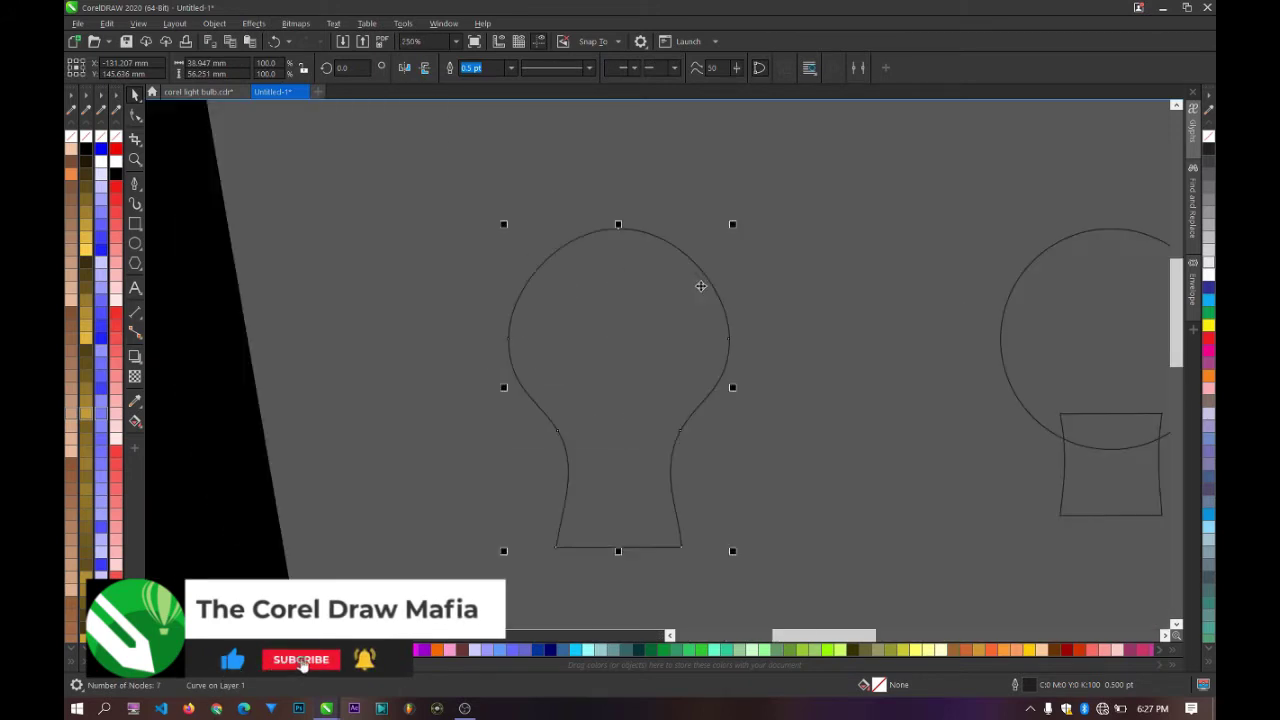
{"action": "scroll", "coordinate": [680, 291], "scroll_direction": "down", "scroll_amount": 1}
{"action": "scroll", "coordinate": [684, 296], "scroll_direction": "up", "scroll_amount": 1}
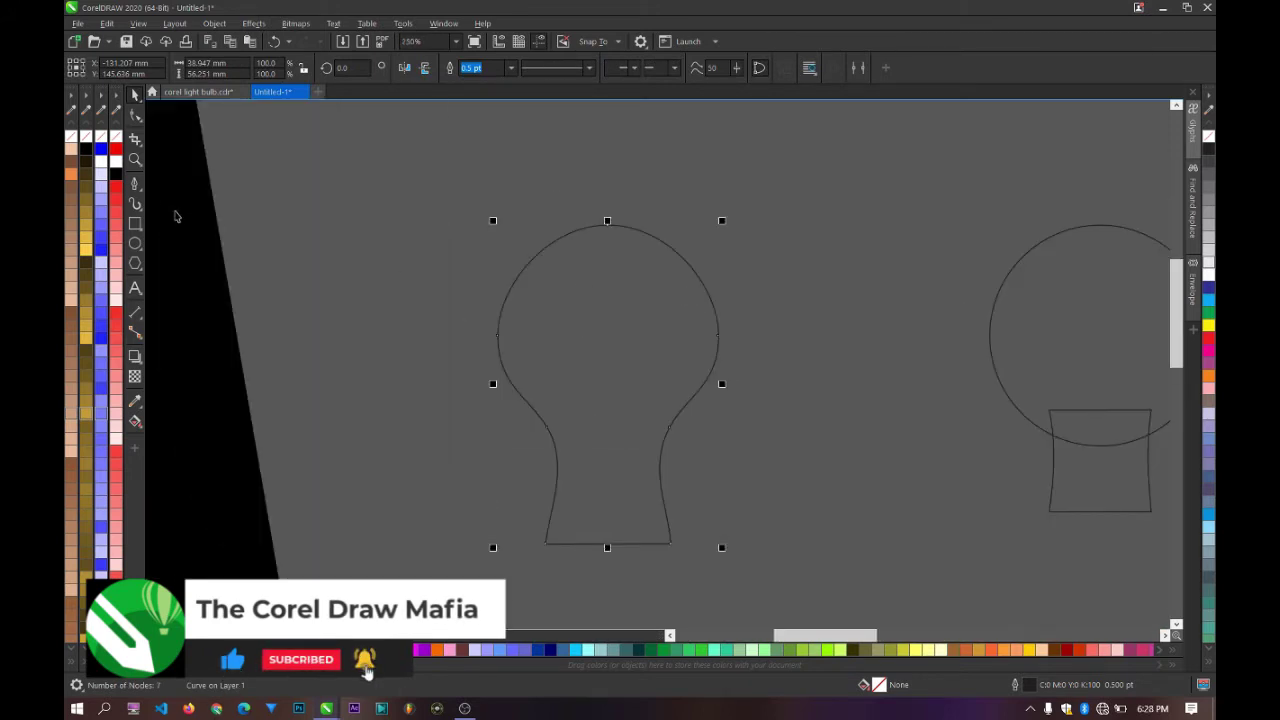
{"action": "left_click", "coordinate": [135, 243]}
{"action": "mouse_move", "coordinate": [405, 215]}
{"action": "left_mouse_down"}
{"action": "mouse_move", "coordinate": [591, 420]}
{"action": "mouse_move", "coordinate": [613, 422]}
{"action": "left_mouse_up"}
{"action": "left_click", "coordinate": [135, 94]}
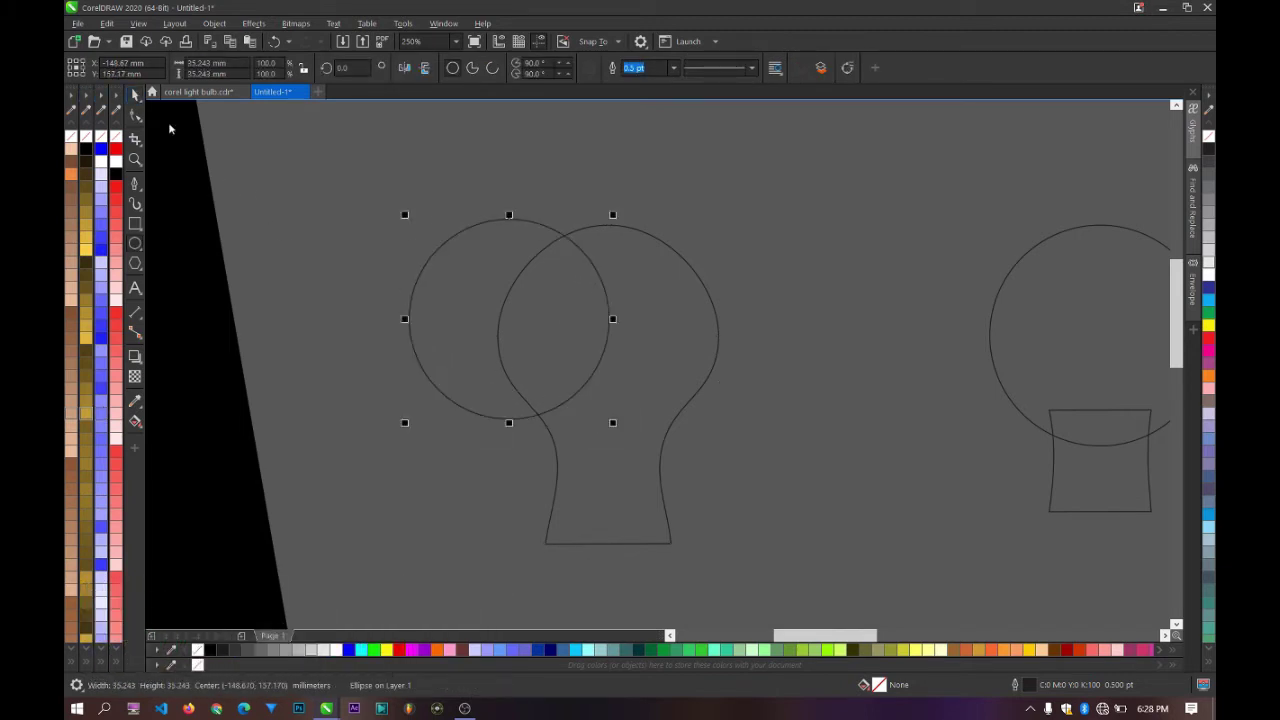
{"action": "left_click_drag", "start_coordinate": [457, 329], "coordinate": [545, 338]}
{"action": "scroll", "coordinate": [610, 307], "scroll_direction": "up", "scroll_amount": 2}
{"action": "left_click_drag", "start_coordinate": [610, 307], "coordinate": [620, 298]}
{"action": "scroll", "coordinate": [619, 285], "scroll_direction": "down", "scroll_amount": 2}
{"action": "left_click_drag", "start_coordinate": [532, 457], "coordinate": [520, 466]}
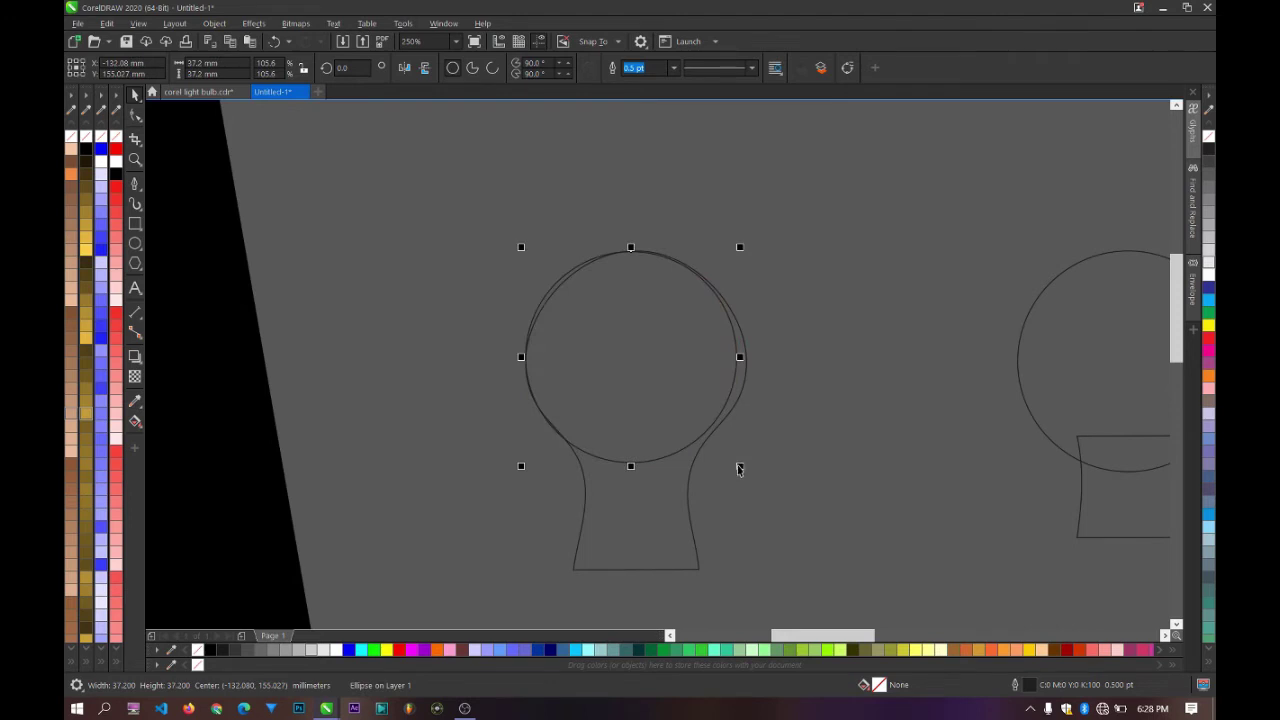
Step: Enlarge the circle to about 39 mm so it matches the bulb head's full width, centred on the outline
{"action": "key", "text": "ctrl+c"}
{"action": "key", "text": "ctrl+v"}
{"action": "left_click_drag", "start_coordinate": [741, 466], "coordinate": [753, 477]}
{"action": "scroll", "coordinate": [594, 277], "scroll_direction": "up", "scroll_amount": 1}
{"action": "scroll", "coordinate": [637, 351], "scroll_direction": "down", "scroll_amount": 1}
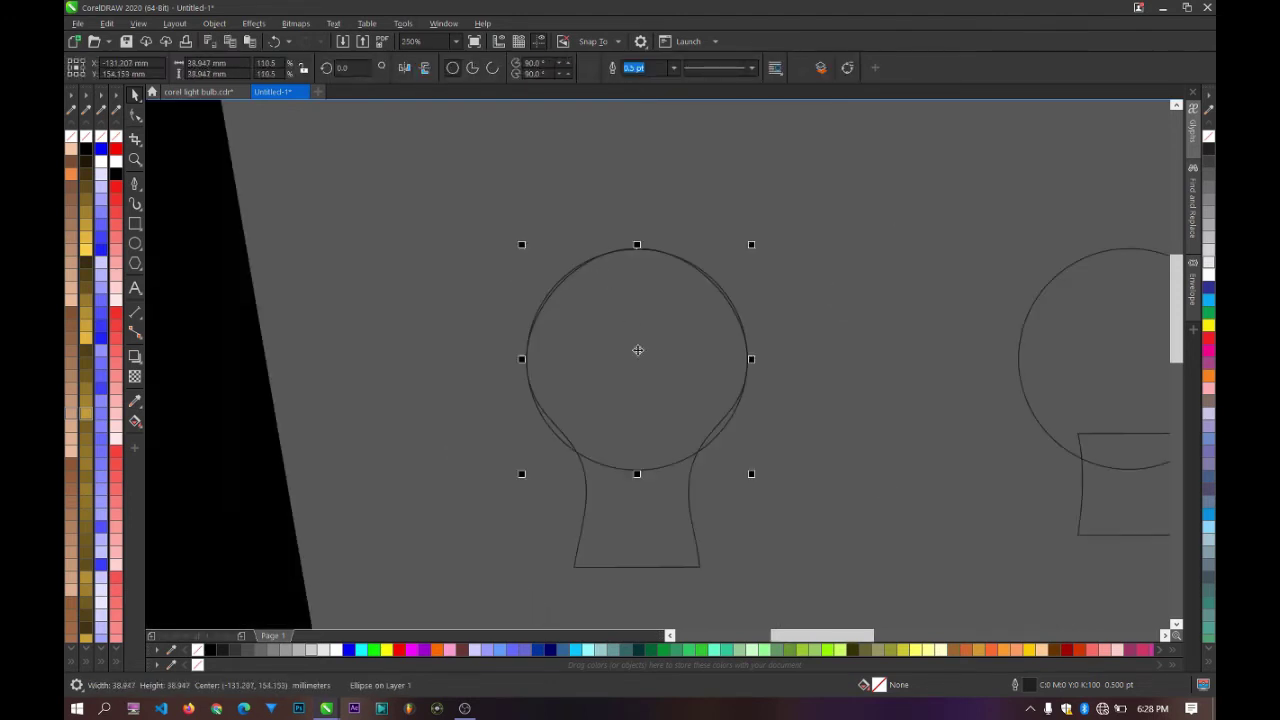
Step: Weld the fitted circle with the smoothed bulb outline to round out the head
{"action": "left_click", "coordinate": [646, 511], "text": "shift"}
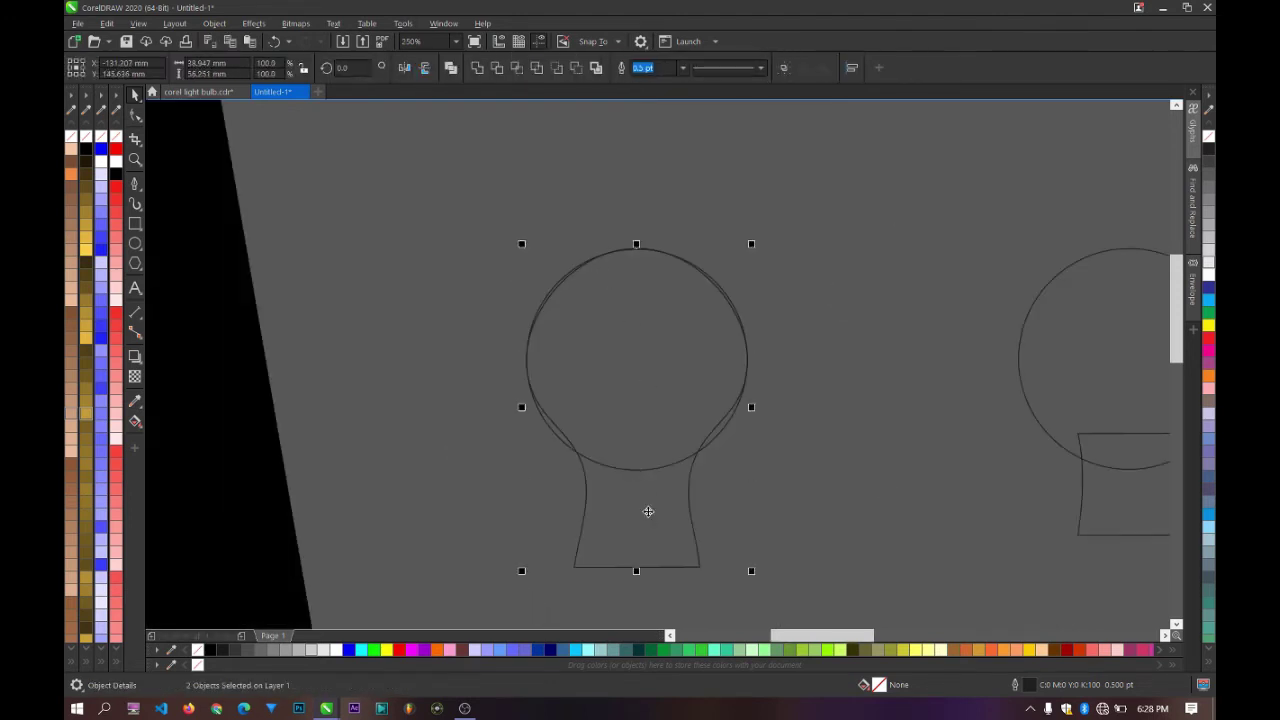
{"action": "left_click", "coordinate": [475, 68]}
{"action": "left_click", "coordinate": [561, 229]}
{"action": "scroll", "coordinate": [600, 263], "scroll_direction": "up", "scroll_amount": 1}
{"action": "scroll", "coordinate": [613, 356], "scroll_direction": "down", "scroll_amount": 1}
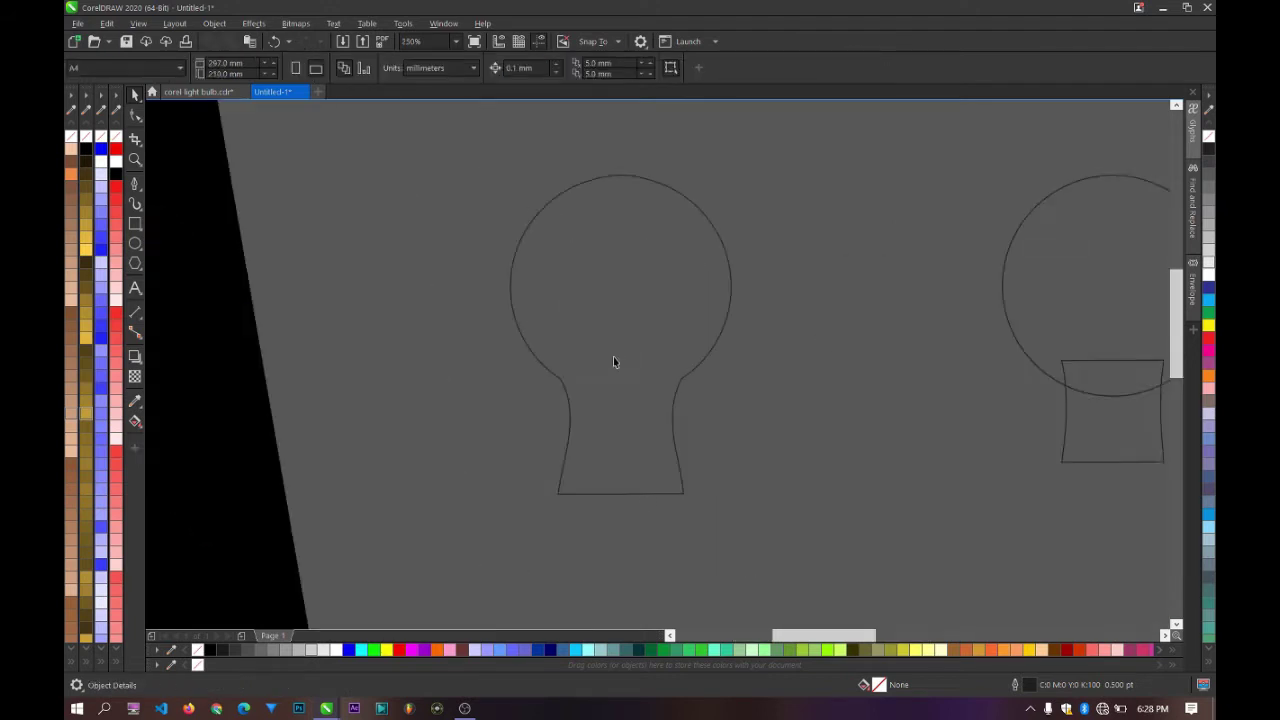
{"action": "scroll", "coordinate": [595, 333], "scroll_direction": "up", "scroll_amount": 1}
{"action": "scroll", "coordinate": [646, 372], "scroll_direction": "down", "scroll_amount": 1}
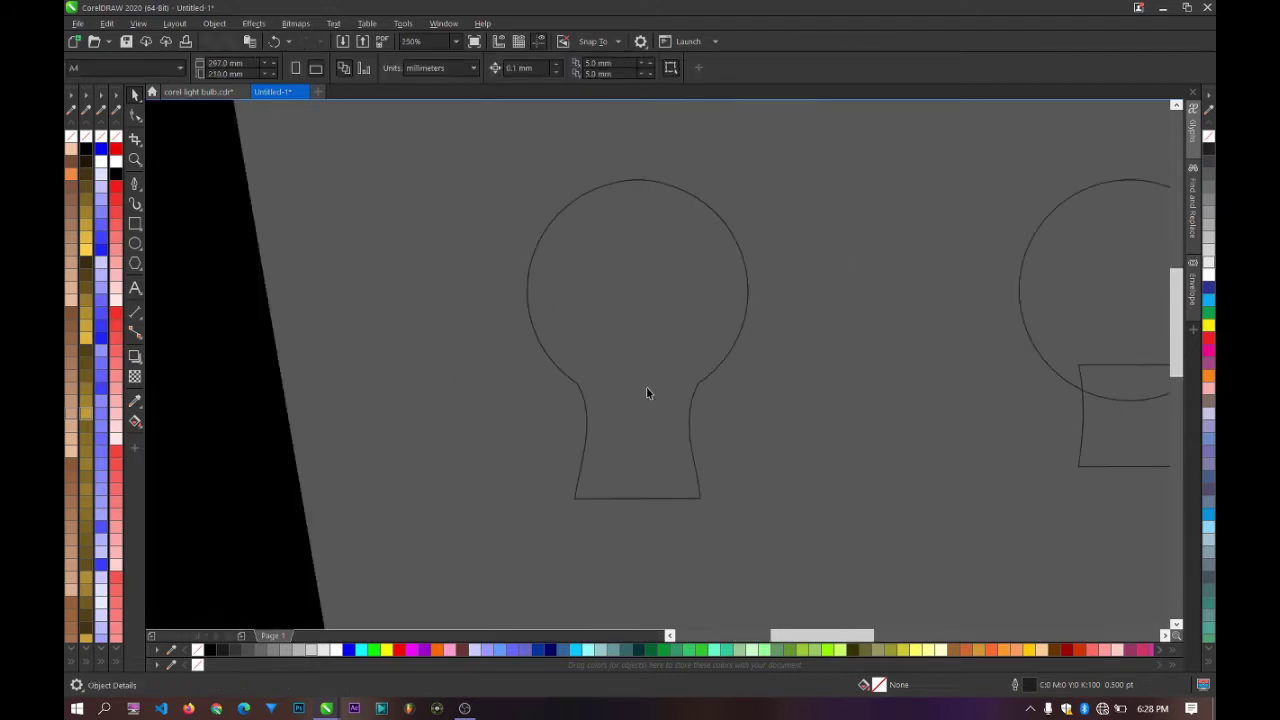
{"action": "scroll", "coordinate": [646, 394], "scroll_direction": "down", "scroll_amount": 1}
{"action": "scroll", "coordinate": [634, 406], "scroll_direction": "up", "scroll_amount": 1}
{"action": "left_click", "coordinate": [652, 415]}
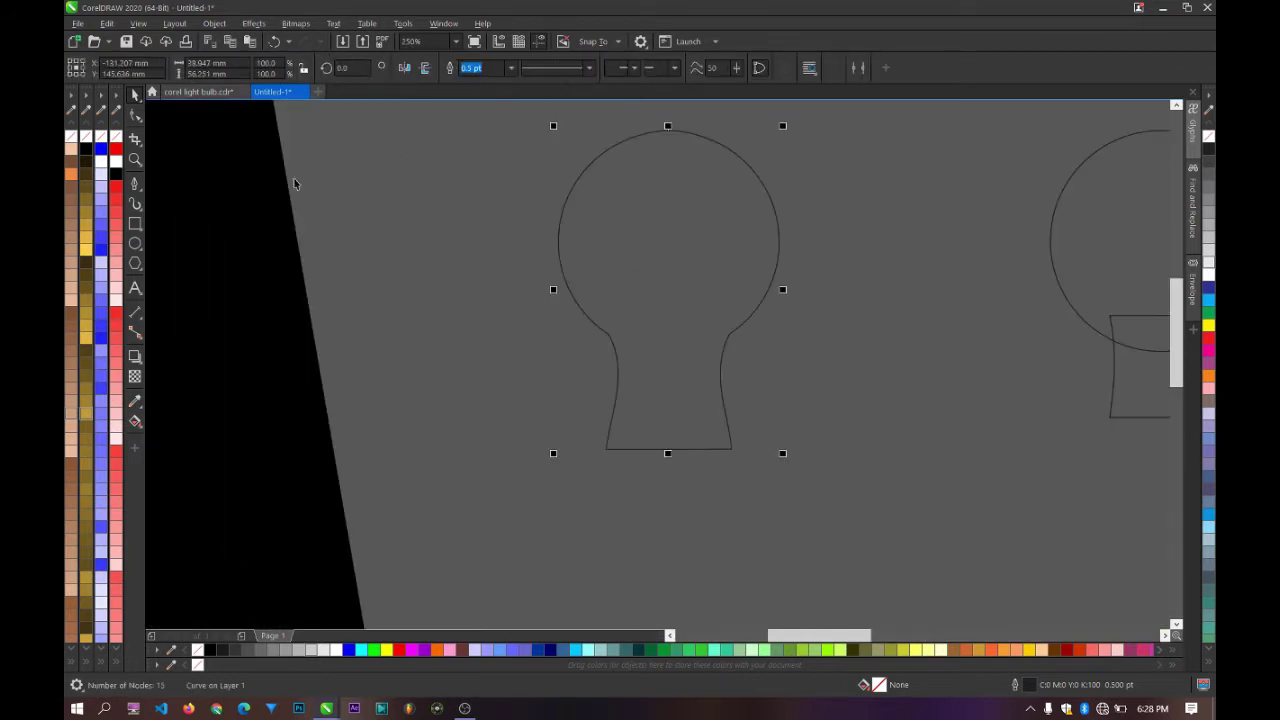
{"action": "left_click", "coordinate": [135, 114]}
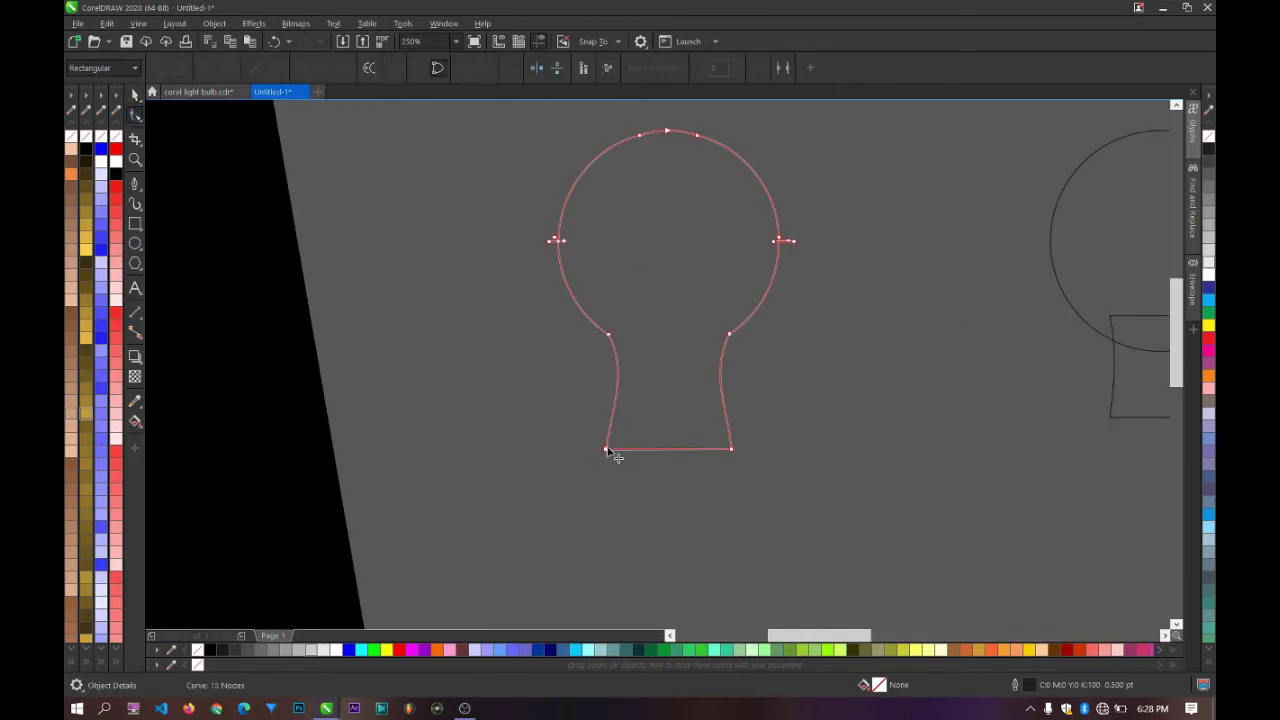
{"action": "mouse_move", "coordinate": [607, 449]}
{"action": "left_mouse_down"}
{"action": "mouse_move", "coordinate": [620, 449]}
{"action": "mouse_move", "coordinate": [608, 451]}
{"action": "left_mouse_up"}
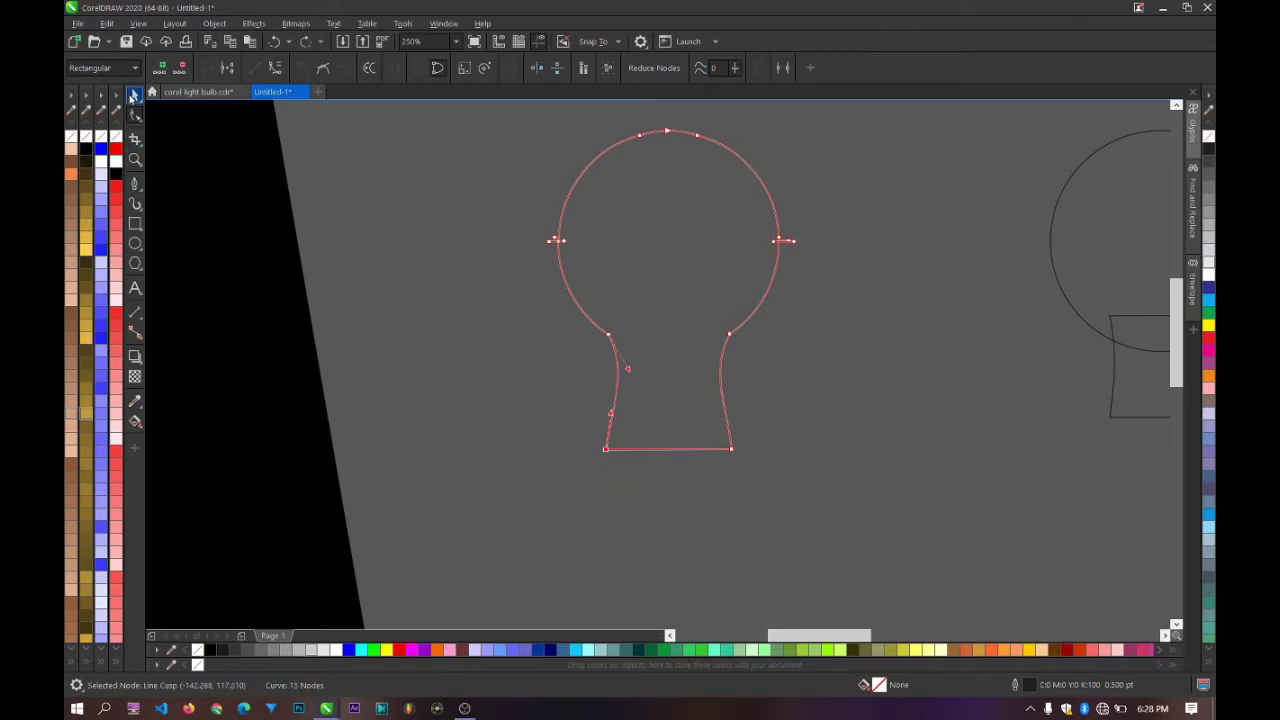
Step: Draw a rectangle about 51 by 23 mm across the lower end of the bulb's neck
{"action": "left_click", "coordinate": [132, 95]}
{"action": "left_click", "coordinate": [135, 224]}
{"action": "left_click_drag", "start_coordinate": [575, 414], "coordinate": [867, 544]}
{"action": "left_click", "coordinate": [135, 95]}
Step: Trim the neck's lower end off the bulb with the rectangle and delete the rectangle
{"action": "left_click", "coordinate": [580, 202], "text": "shift"}
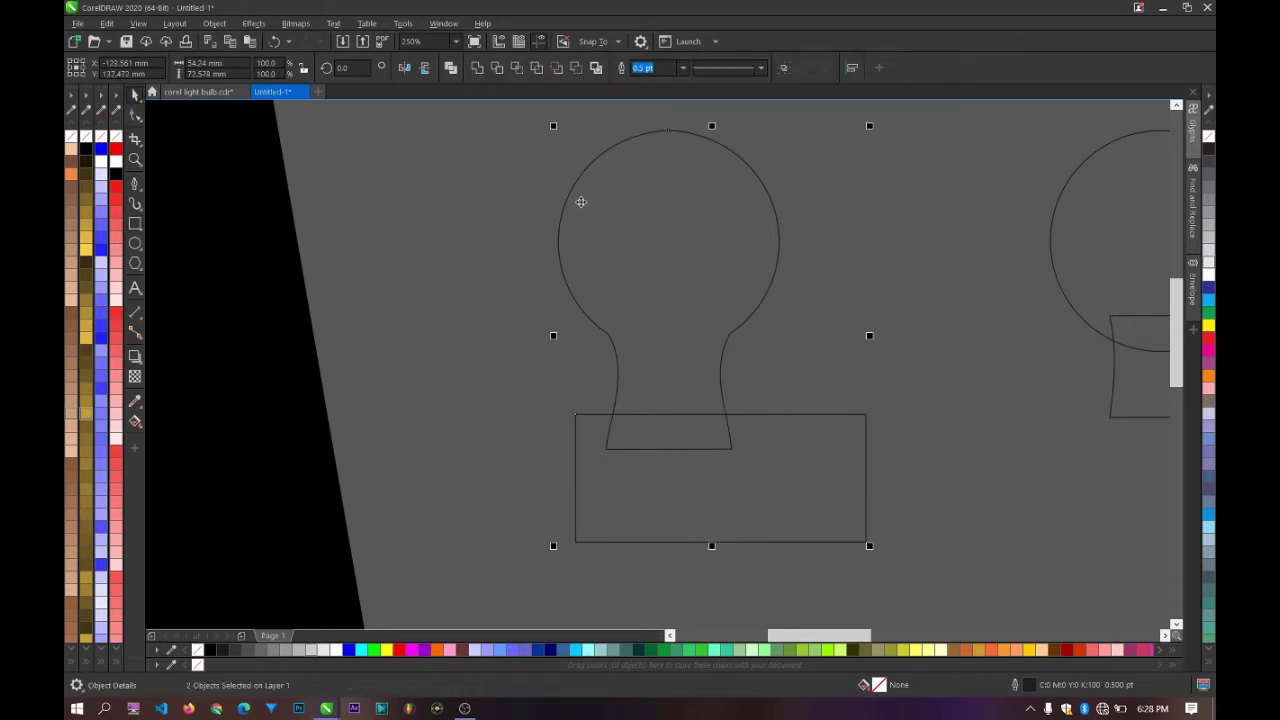
{"action": "left_click", "coordinate": [500, 71]}
{"action": "left_click", "coordinate": [695, 414]}
{"action": "key", "text": "Delete"}
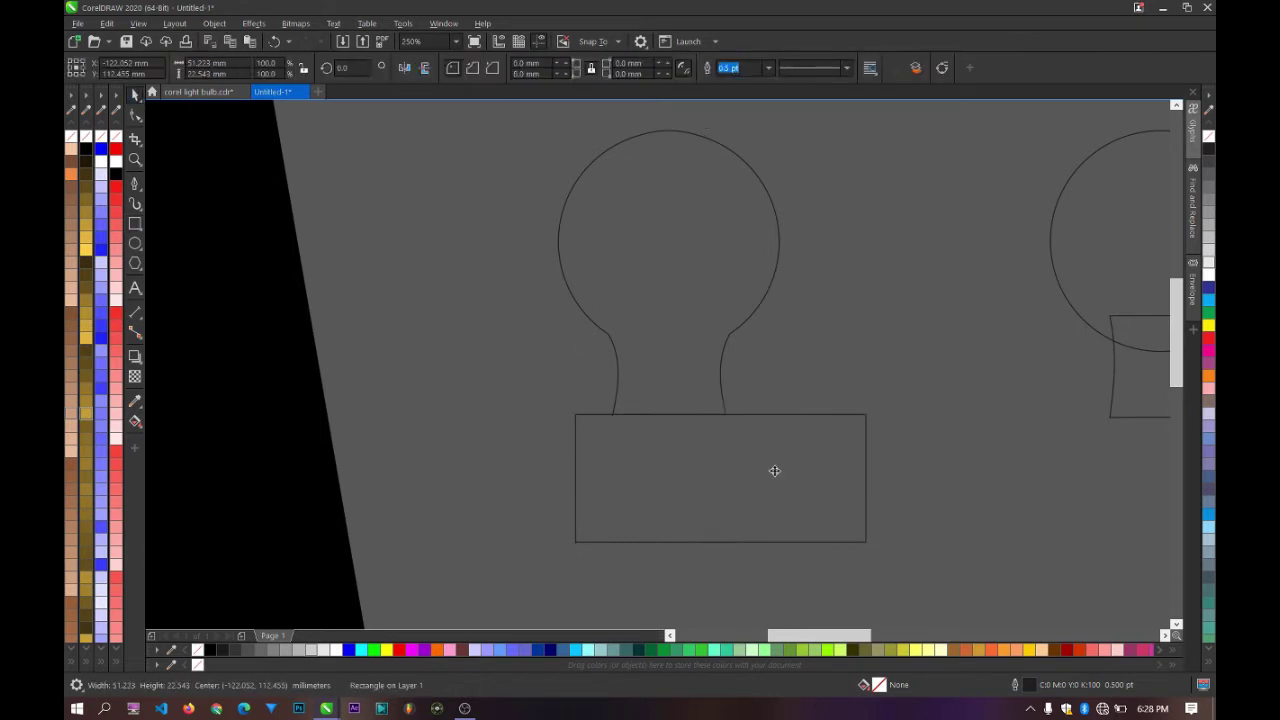
Step: Move the lower left corner of the bulb's neck inward so that side tapers toward the base
{"action": "scroll", "coordinate": [771, 468], "scroll_direction": "up", "scroll_amount": 2}
{"action": "left_click", "coordinate": [681, 386]}
{"action": "left_click", "coordinate": [135, 114]}
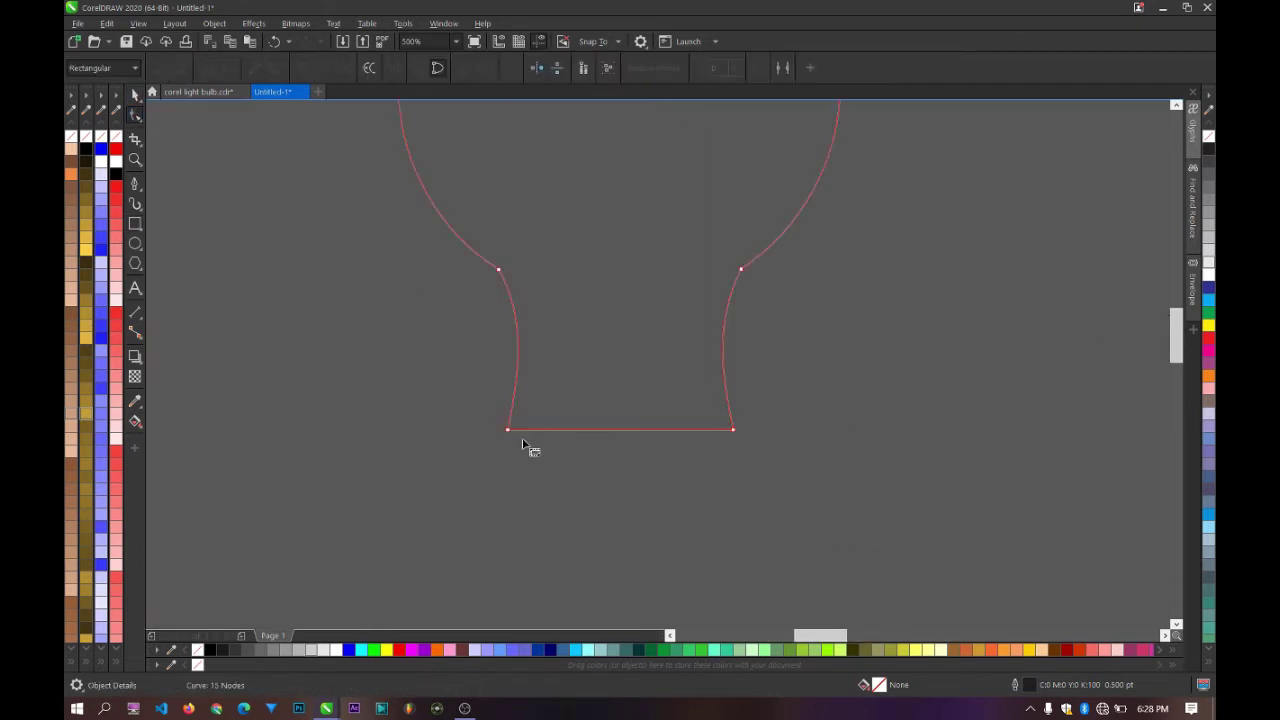
{"action": "left_click", "coordinate": [508, 431]}
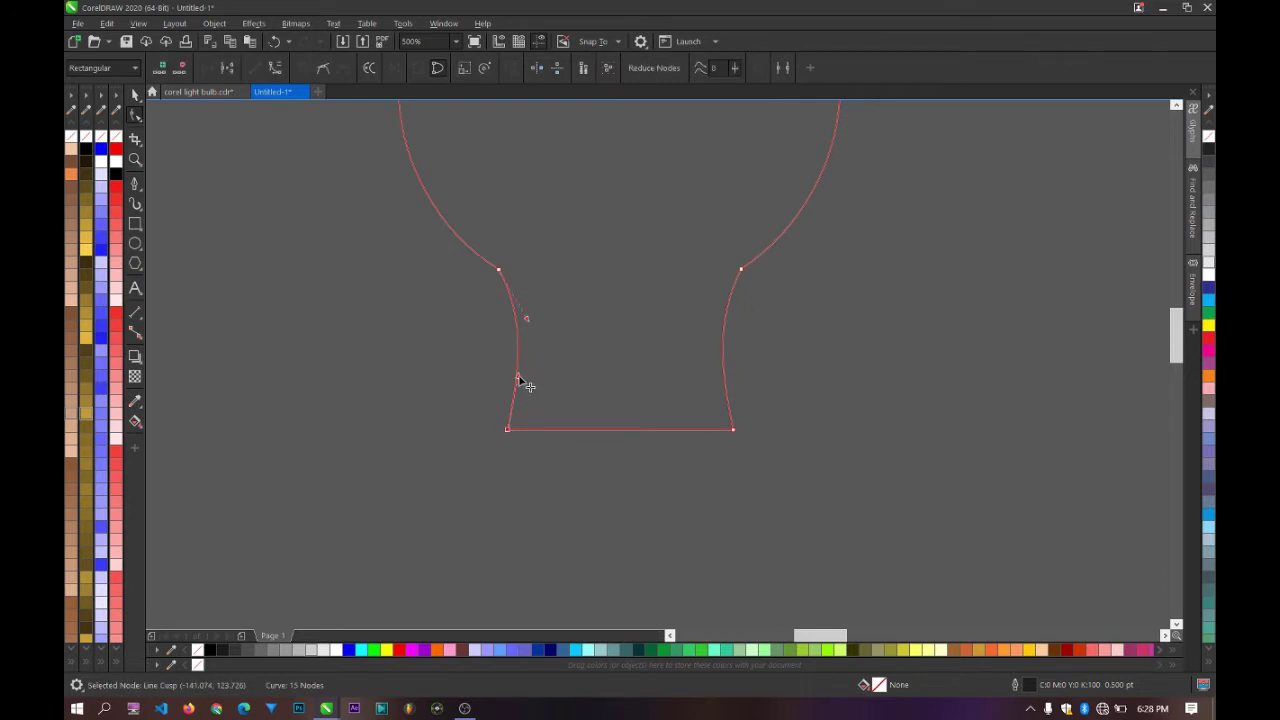
{"action": "left_click_drag", "start_coordinate": [518, 378], "coordinate": [546, 430]}
Step: Reshape the right side of the bulb's neck and move its lower corner inward to mirror the tapered left side
{"action": "left_click", "coordinate": [735, 432]}
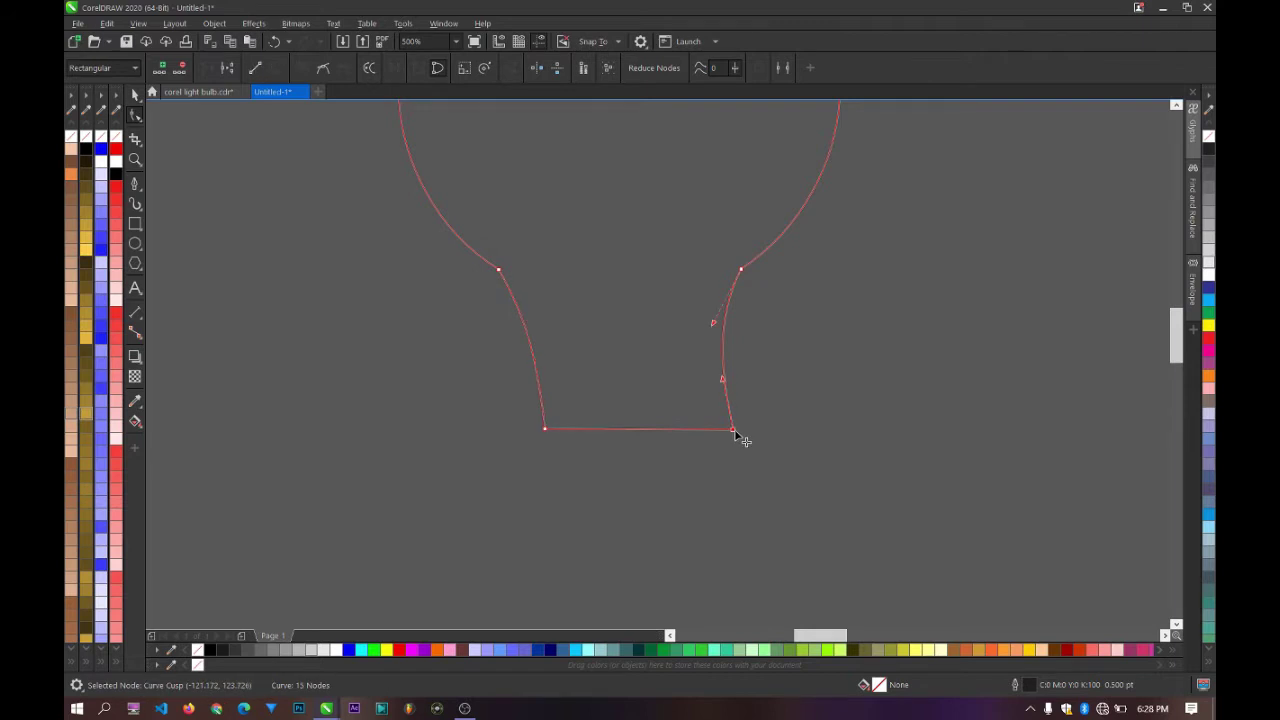
{"action": "mouse_move", "coordinate": [724, 395]}
{"action": "left_mouse_down"}
{"action": "mouse_move", "coordinate": [743, 377]}
{"action": "mouse_move", "coordinate": [732, 386]}
{"action": "left_mouse_up"}
{"action": "left_click_drag", "start_coordinate": [734, 430], "coordinate": [700, 430]}
{"action": "scroll", "coordinate": [701, 429], "scroll_direction": "down", "scroll_amount": 3}
{"action": "scroll", "coordinate": [700, 398], "scroll_direction": "up", "scroll_amount": 3}
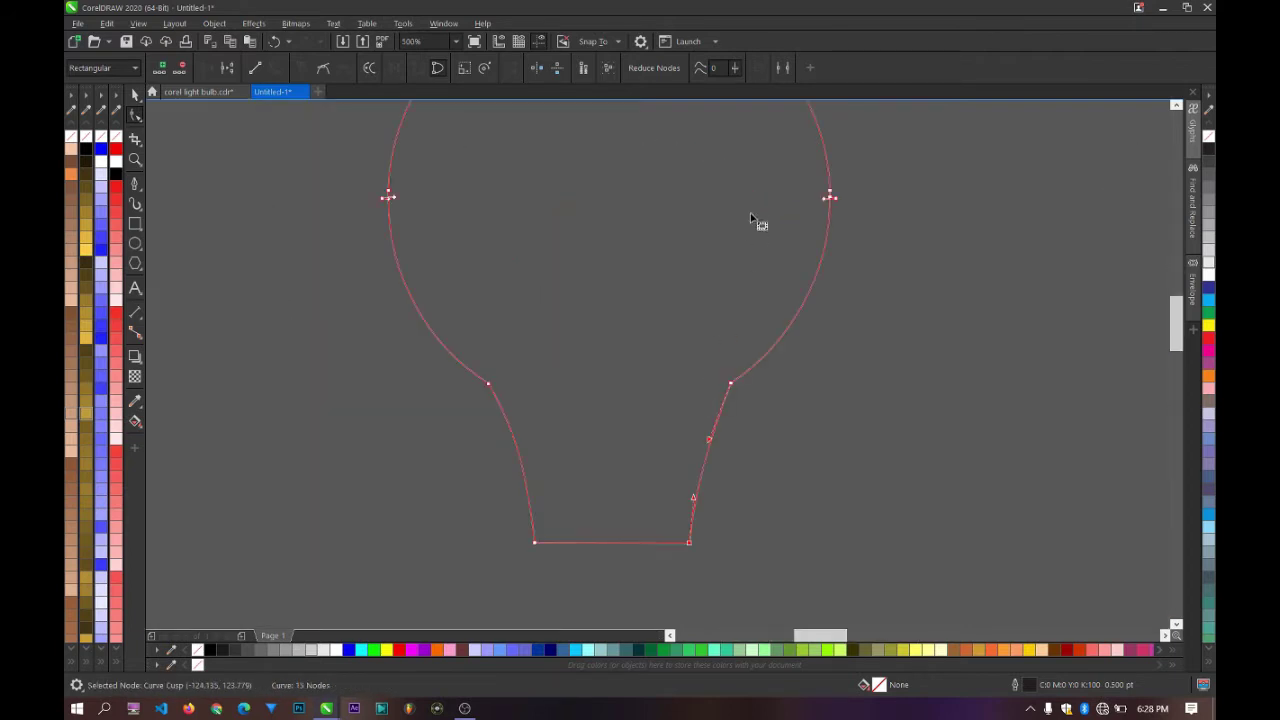
Step: Try to delete the extra nodes on the right side of the bulb head, and undo the deletion
{"action": "left_click_drag", "start_coordinate": [891, 163], "coordinate": [708, 280]}
{"action": "key", "text": "Delete"}
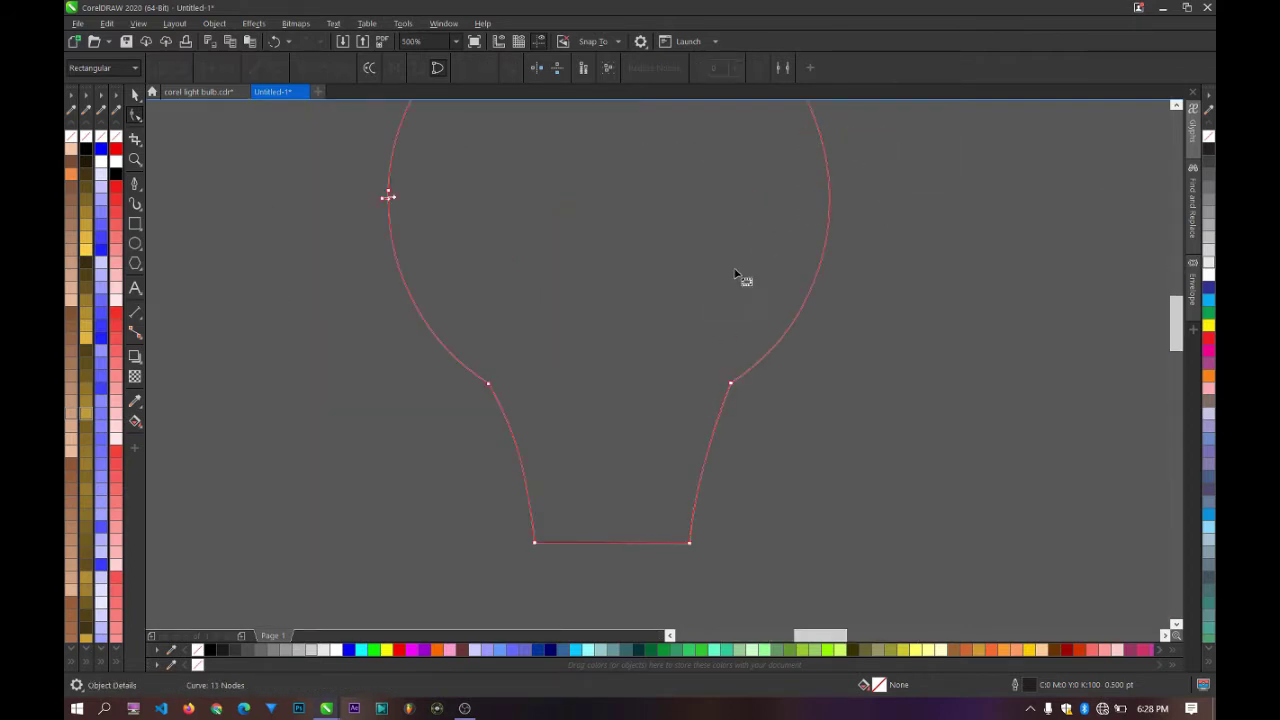
{"action": "scroll", "coordinate": [745, 275], "scroll_direction": "down", "scroll_amount": 2}
{"action": "scroll", "coordinate": [740, 212], "scroll_direction": "up", "scroll_amount": 2}
{"action": "key", "text": "ctrl+z"}
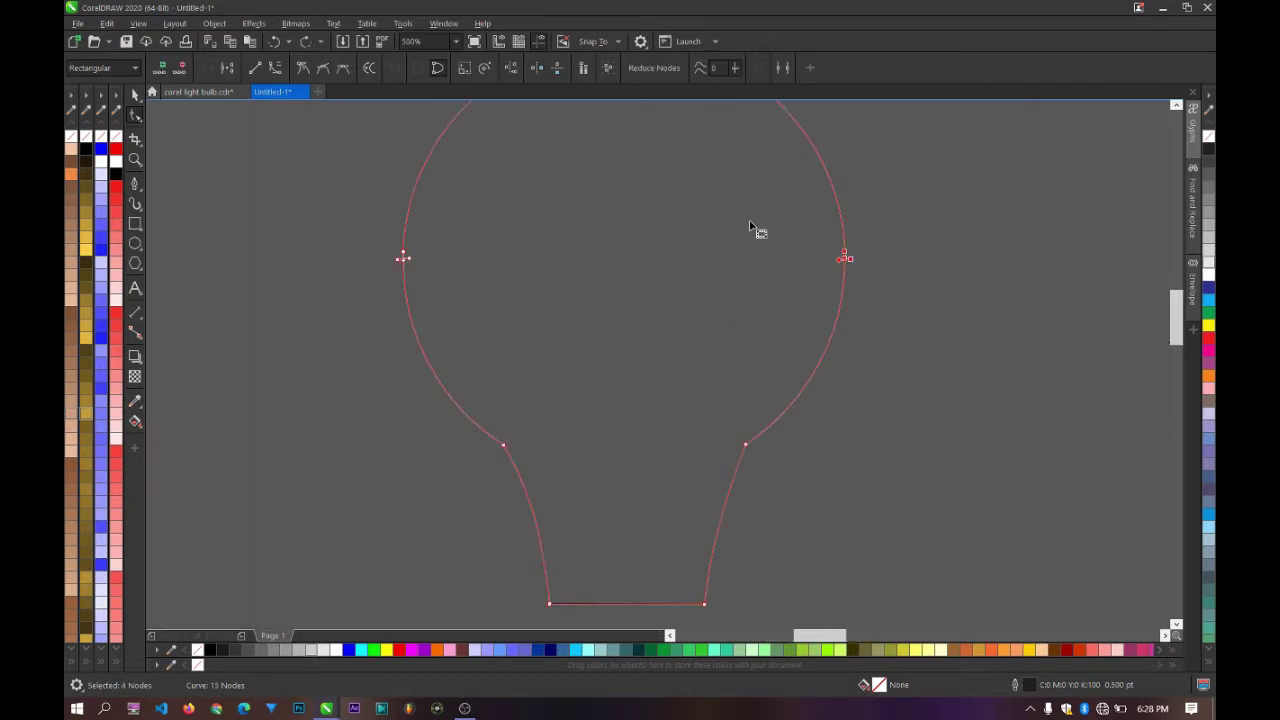
Step: Adjust the curve handle where the bulb head meets the right side of the neck for a slightly tighter transition
{"action": "scroll", "coordinate": [757, 300], "scroll_direction": "down", "scroll_amount": 2}
{"action": "scroll", "coordinate": [748, 300], "scroll_direction": "up", "scroll_amount": 4}
{"action": "left_click_drag", "start_coordinate": [738, 262], "coordinate": [870, 378]}
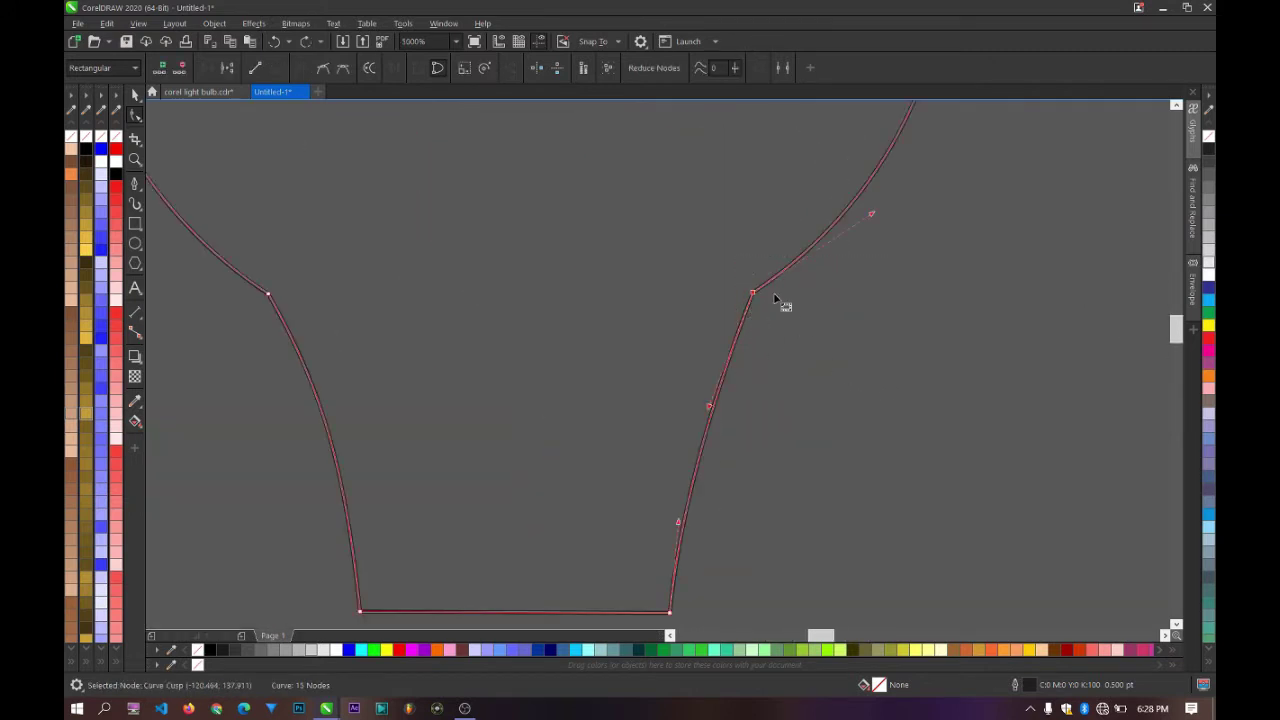
{"action": "mouse_move", "coordinate": [872, 217]}
{"action": "left_mouse_down"}
{"action": "mouse_move", "coordinate": [886, 223]}
{"action": "mouse_move", "coordinate": [877, 206]}
{"action": "left_mouse_up"}
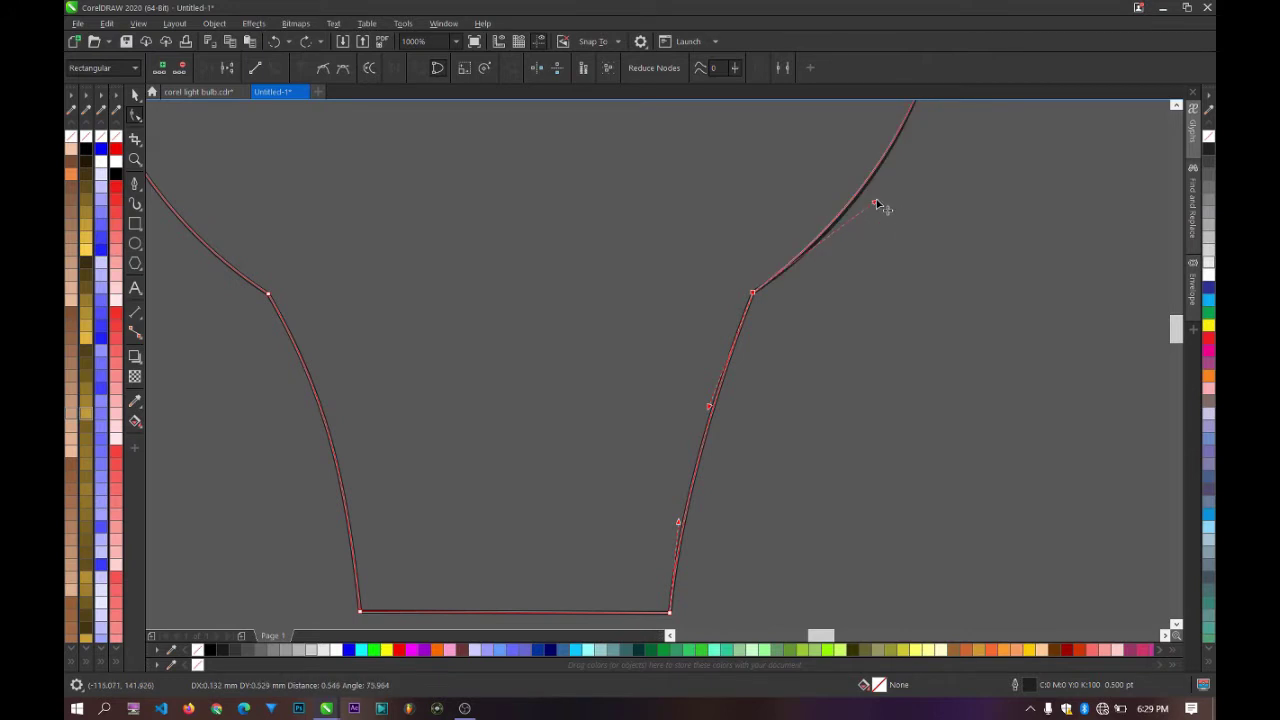
{"action": "scroll", "coordinate": [766, 330], "scroll_direction": "down", "scroll_amount": 2}
{"action": "scroll", "coordinate": [465, 310], "scroll_direction": "up", "scroll_amount": 2}
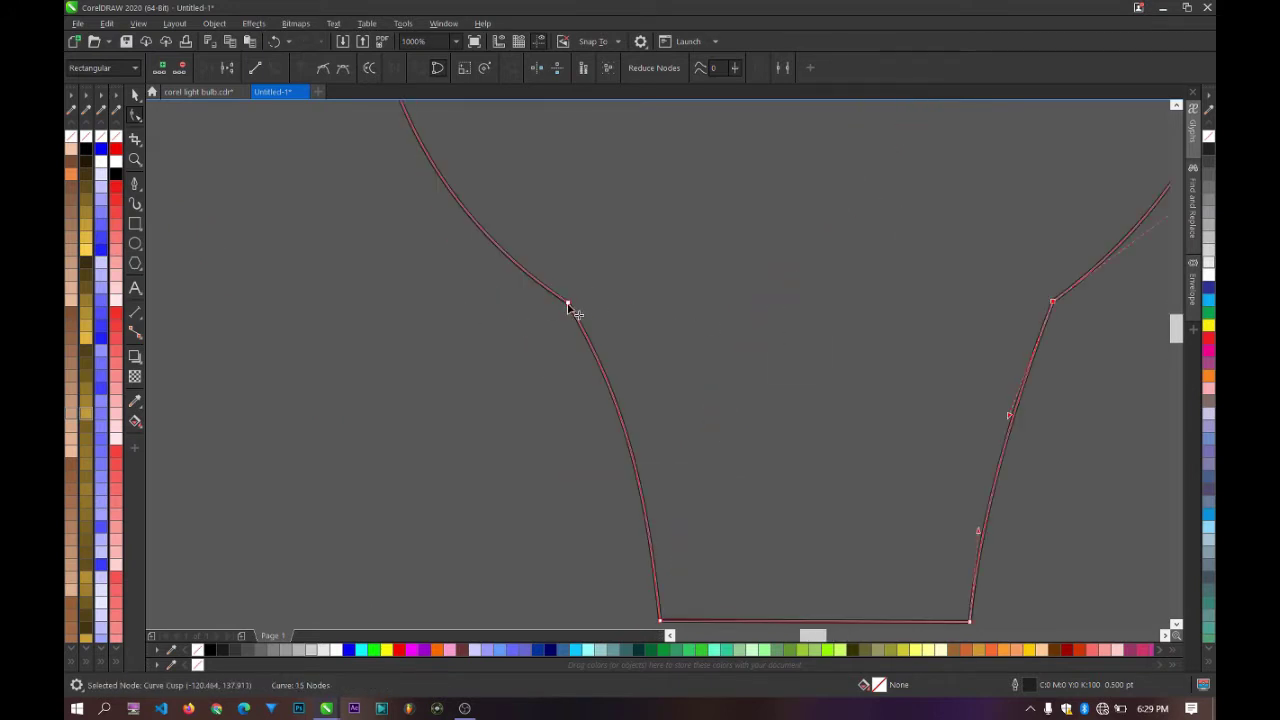
Step: Compare the outline's neck and lower corners with the neck and base of the reference bulb
{"action": "scroll", "coordinate": [575, 318], "scroll_direction": "down", "scroll_amount": 4}
{"action": "scroll", "coordinate": [590, 366], "scroll_direction": "up", "scroll_amount": 2}
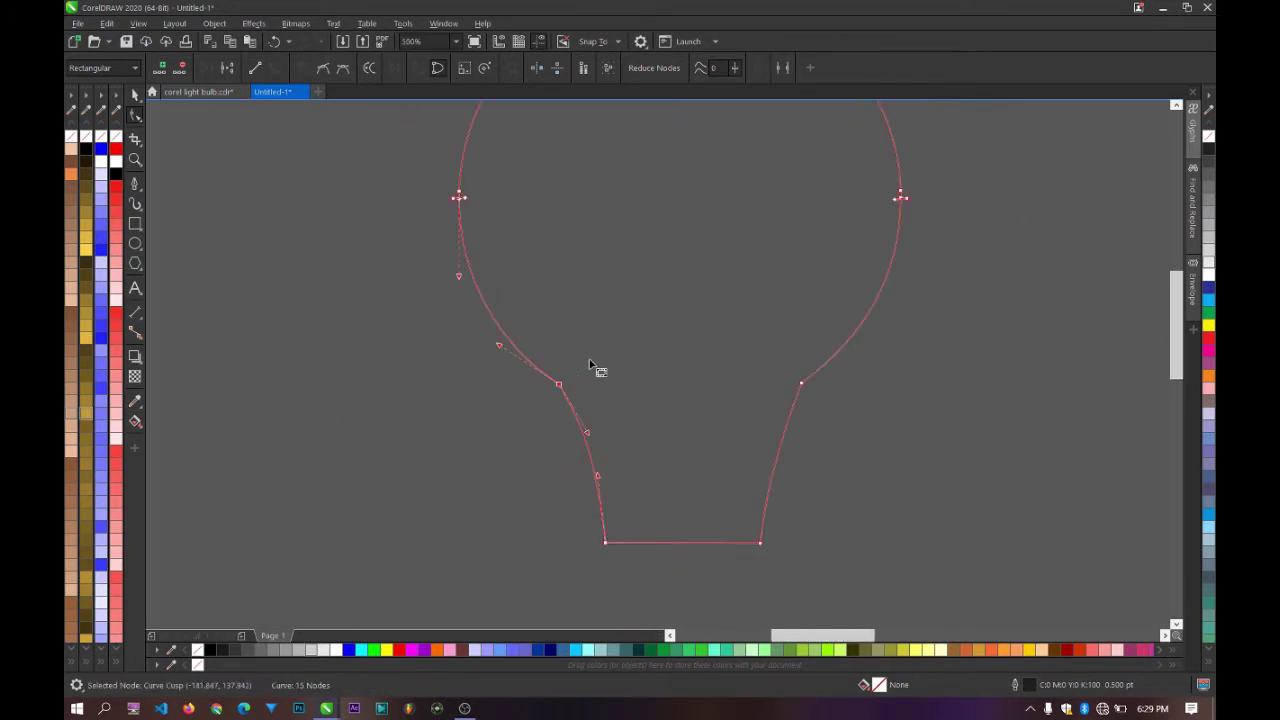
{"action": "scroll", "coordinate": [590, 366], "scroll_direction": "down", "scroll_amount": 3}
{"action": "left_click", "coordinate": [135, 94]}
{"action": "scroll", "coordinate": [538, 230], "scroll_direction": "up", "scroll_amount": 2}
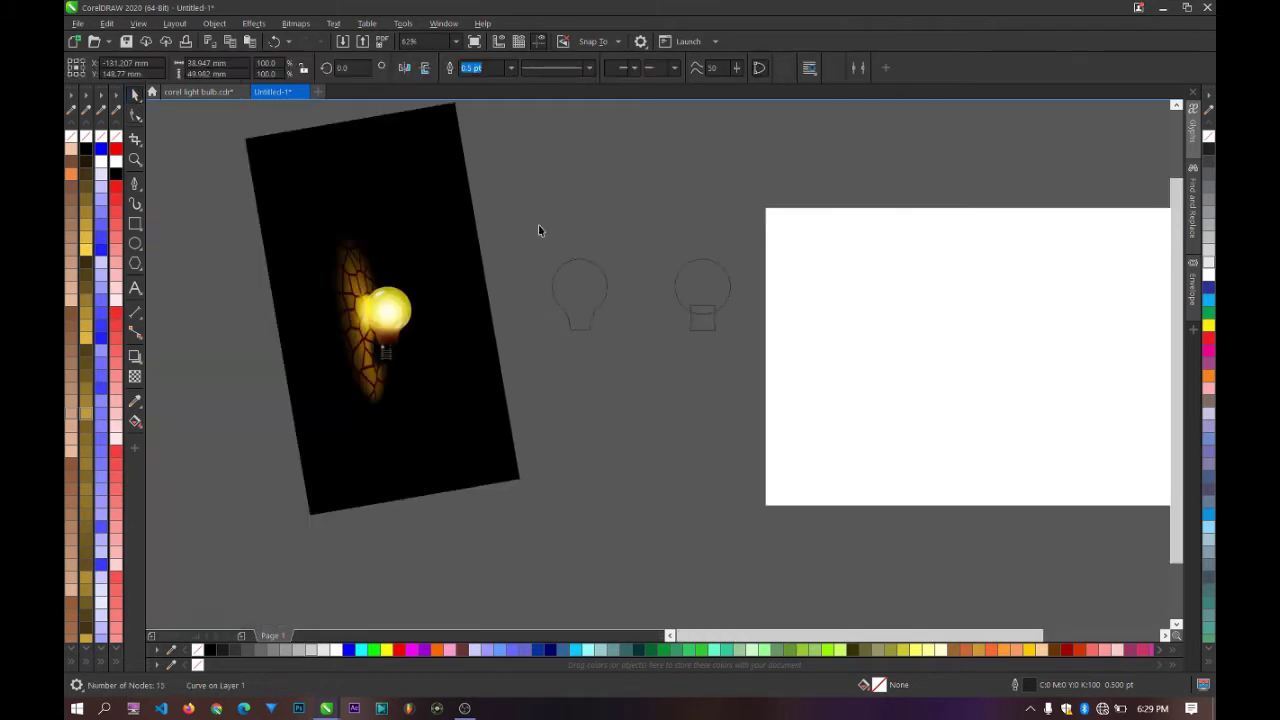
{"action": "left_click", "coordinate": [538, 230]}
{"action": "scroll", "coordinate": [628, 290], "scroll_direction": "up", "scroll_amount": 4}
{"action": "scroll", "coordinate": [660, 300], "scroll_direction": "down", "scroll_amount": 4}
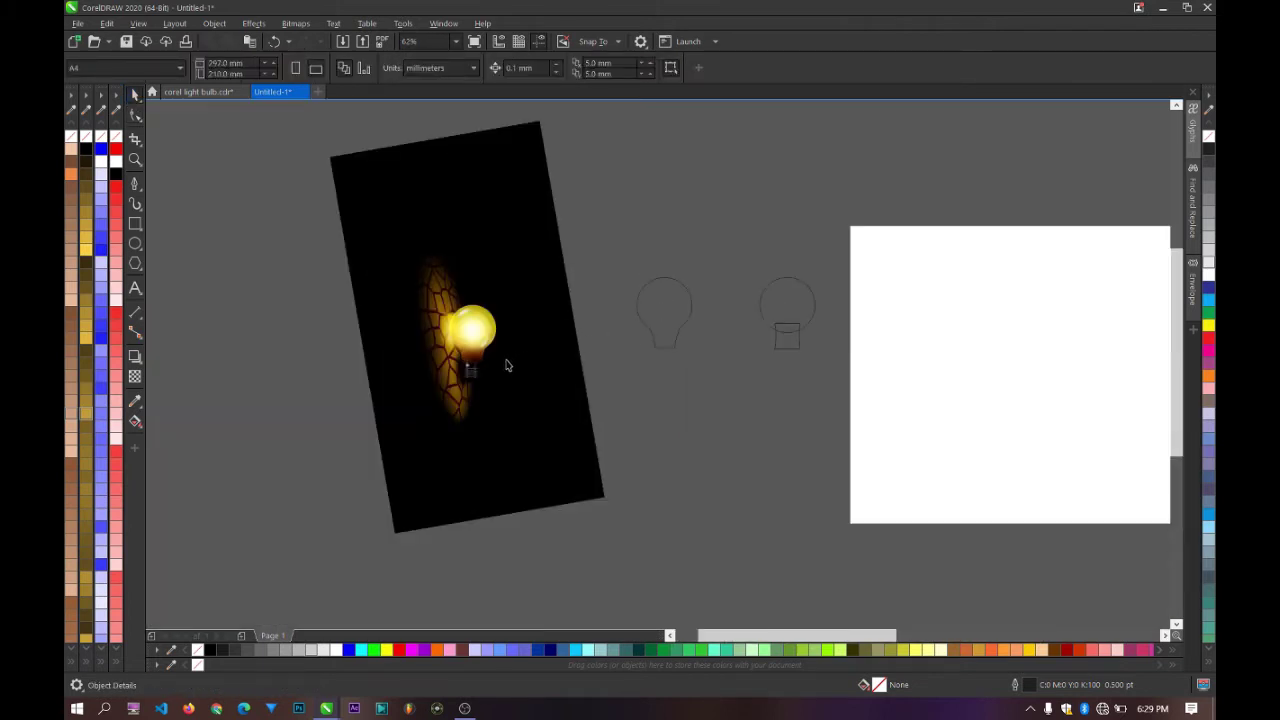
{"action": "scroll", "coordinate": [505, 366], "scroll_direction": "up", "scroll_amount": 3}
{"action": "scroll", "coordinate": [446, 371], "scroll_direction": "up", "scroll_amount": 2}
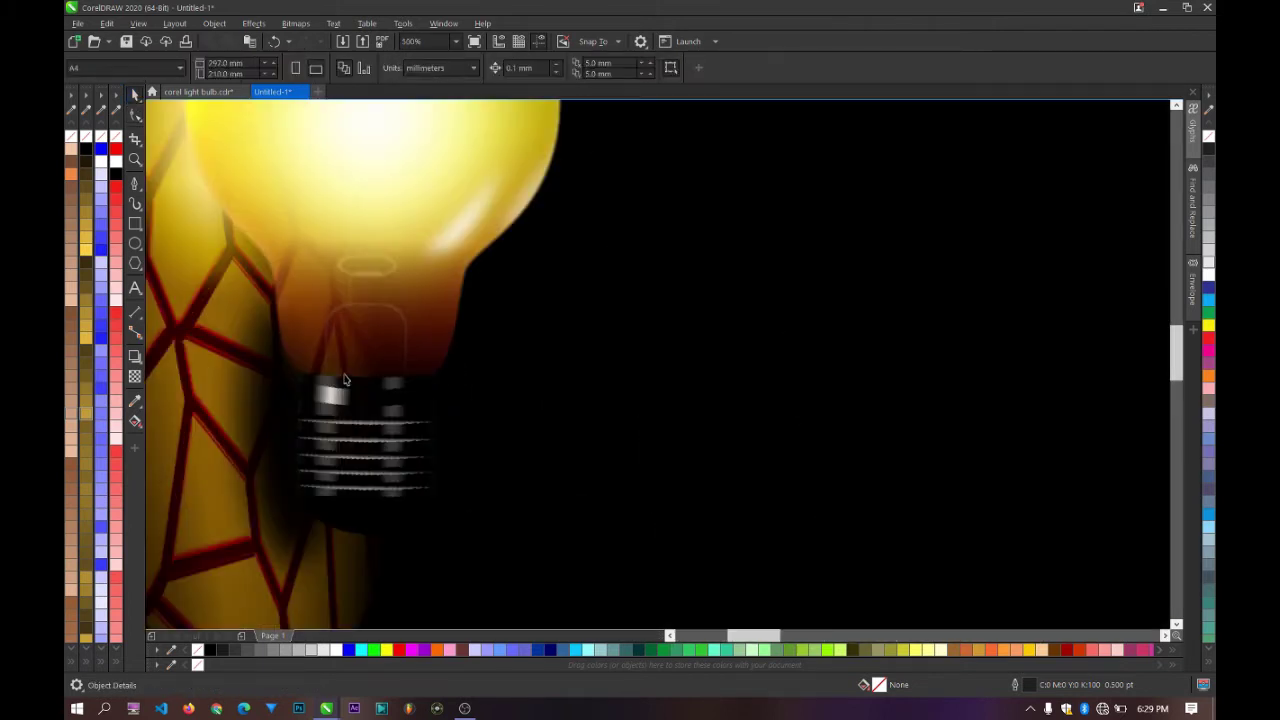
{"action": "scroll", "coordinate": [345, 378], "scroll_direction": "down", "scroll_amount": 2}
{"action": "scroll", "coordinate": [786, 318], "scroll_direction": "up", "scroll_amount": 2}
Step: Add a node on each side of the neck's lower left corner and convert the corner's bottom segment to a curve
{"action": "left_click", "coordinate": [690, 431]}
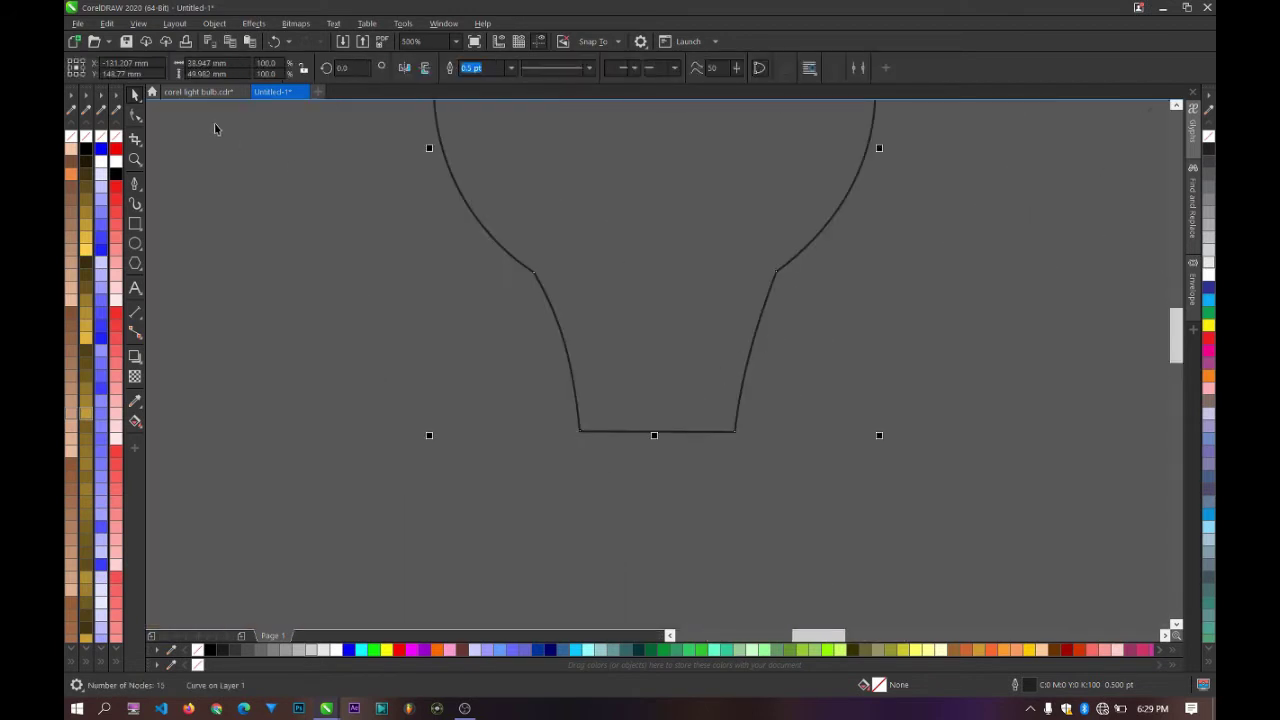
{"action": "left_click", "coordinate": [135, 114]}
{"action": "left_click", "coordinate": [580, 434]}
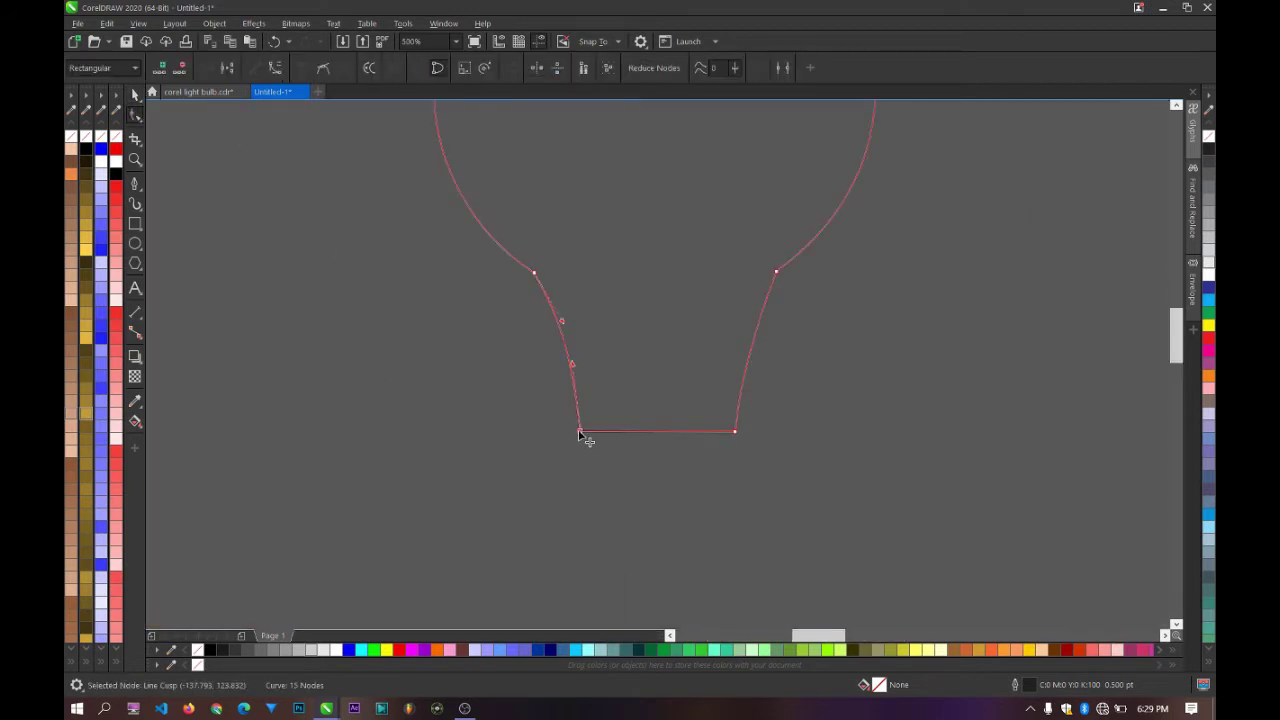
{"action": "double_click", "coordinate": [577, 410]}
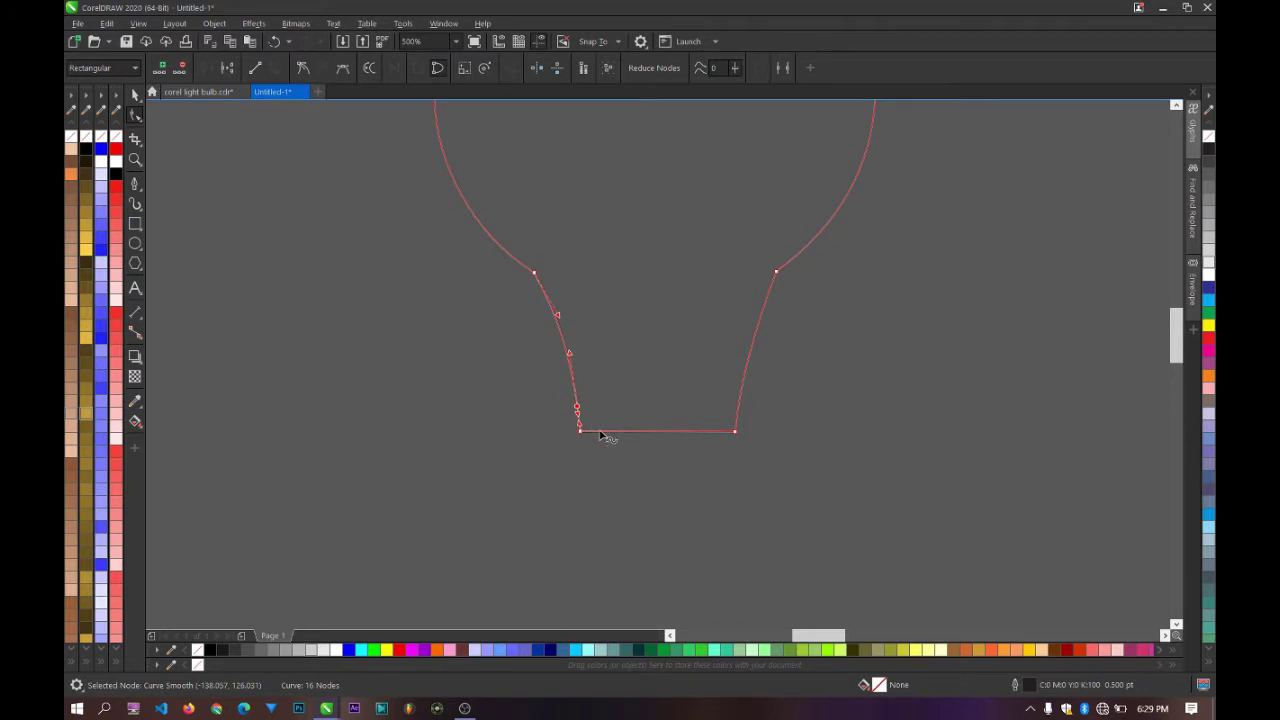
{"action": "double_click", "coordinate": [600, 434]}
{"action": "scroll", "coordinate": [580, 433], "scroll_direction": "up", "scroll_amount": 2}
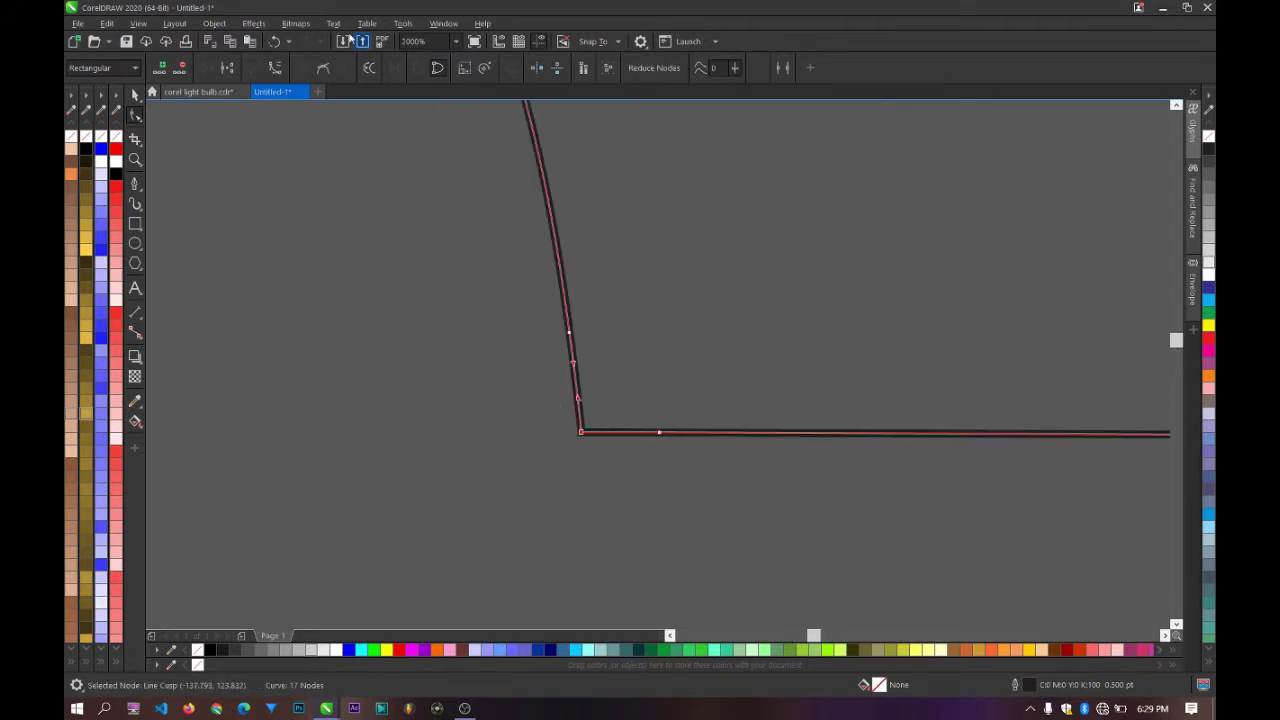
{"action": "left_click", "coordinate": [323, 69]}
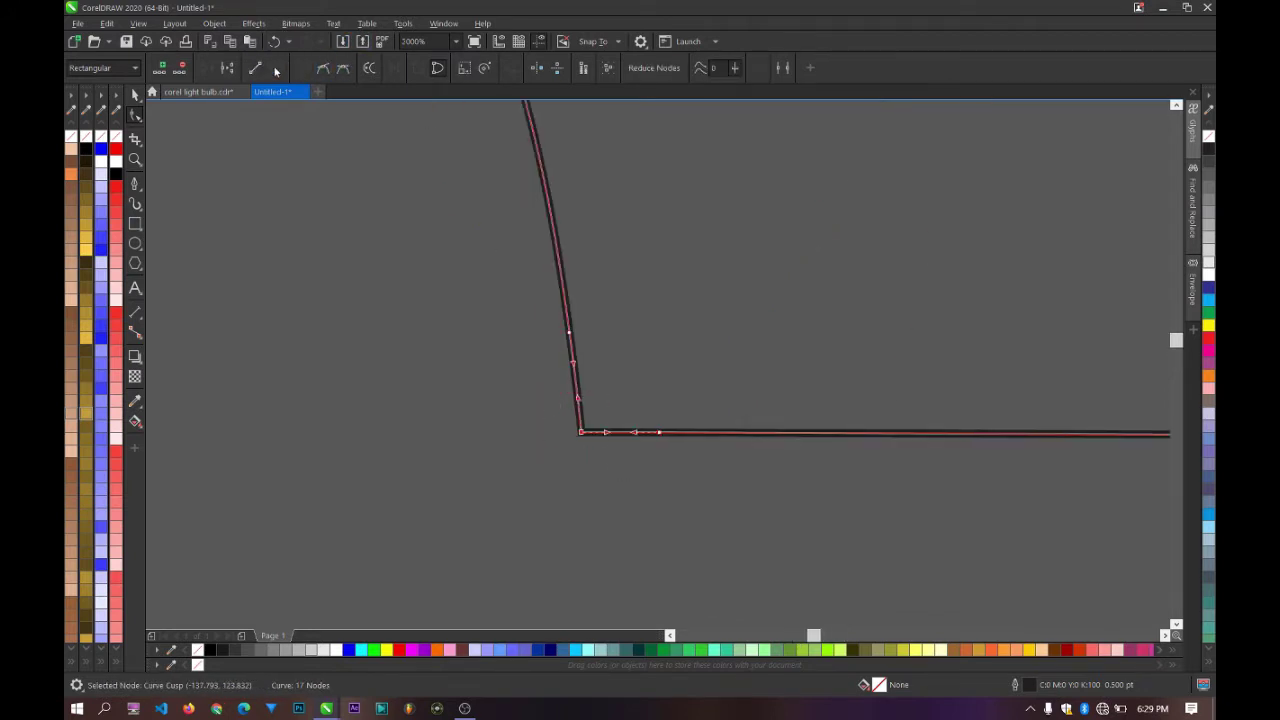
Step: Try to round the lower left corner by deleting its corner node and bending the curve, and undo both changes
{"action": "left_click_drag", "start_coordinate": [563, 393], "coordinate": [634, 494]}
{"action": "key", "text": "Delete"}
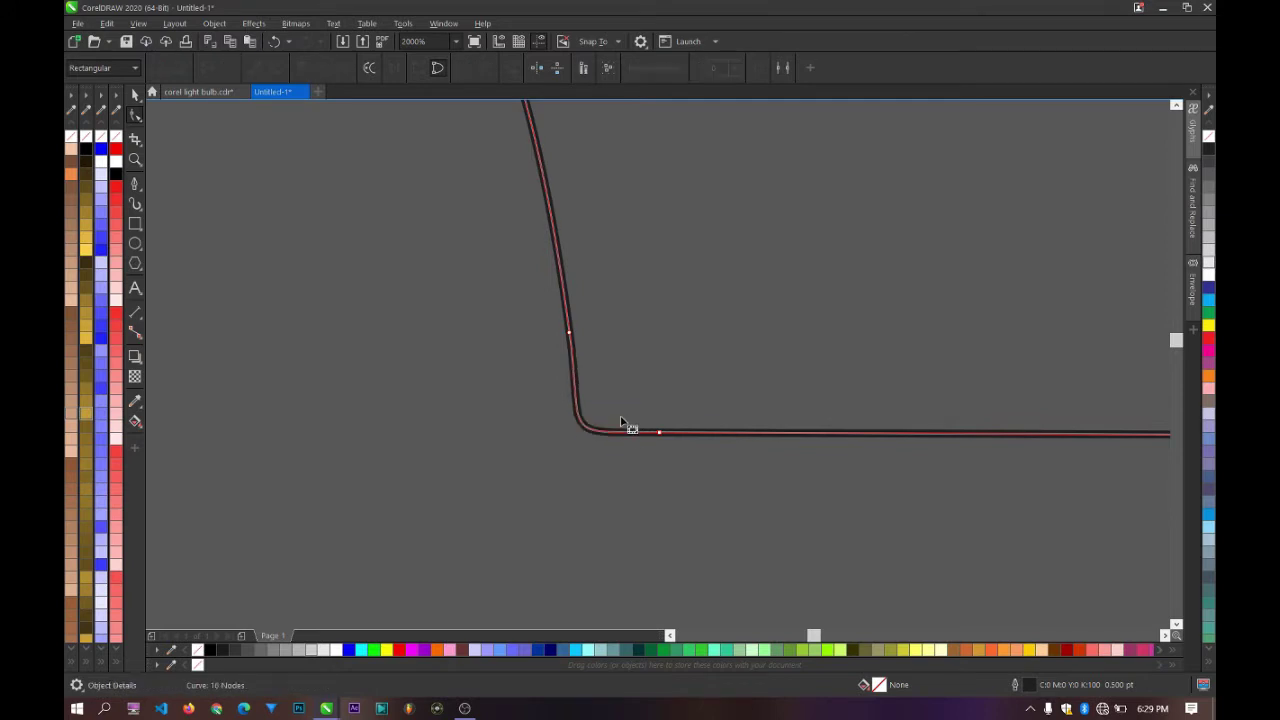
{"action": "left_click_drag", "start_coordinate": [585, 430], "coordinate": [596, 420]}
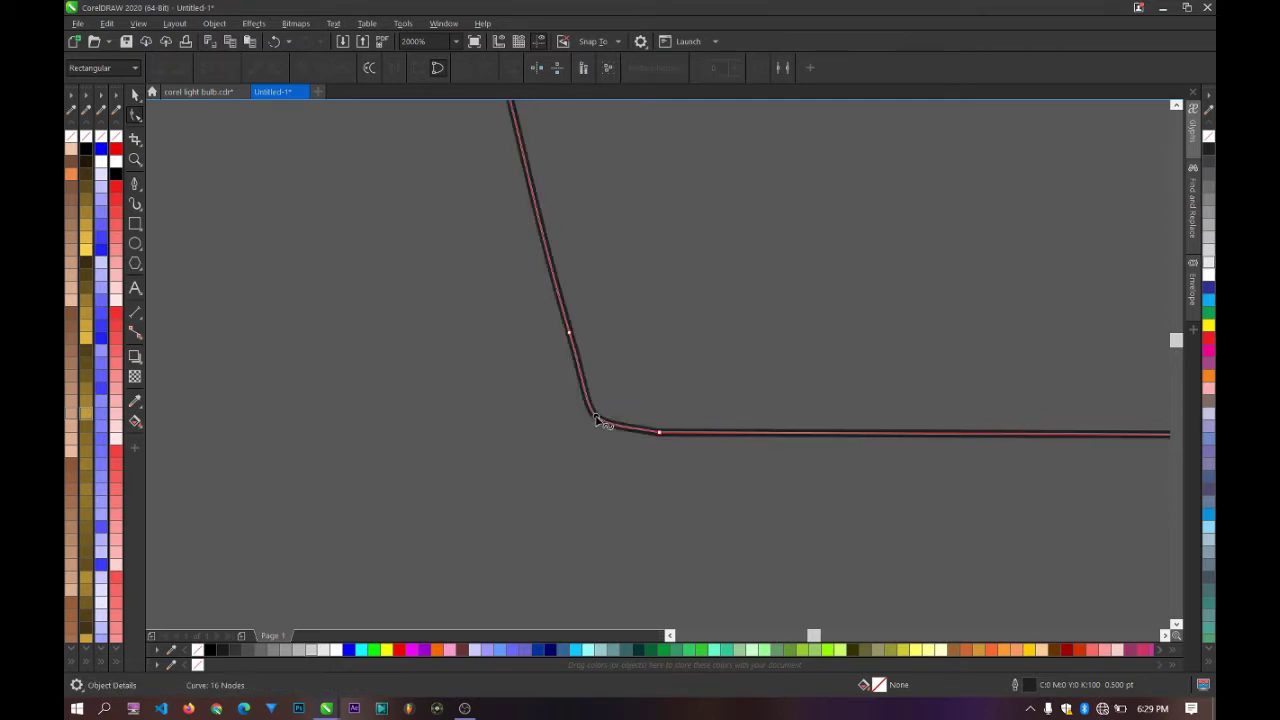
{"action": "key", "text": "ctrl+z"}
{"action": "key", "text": "ctrl+z"}
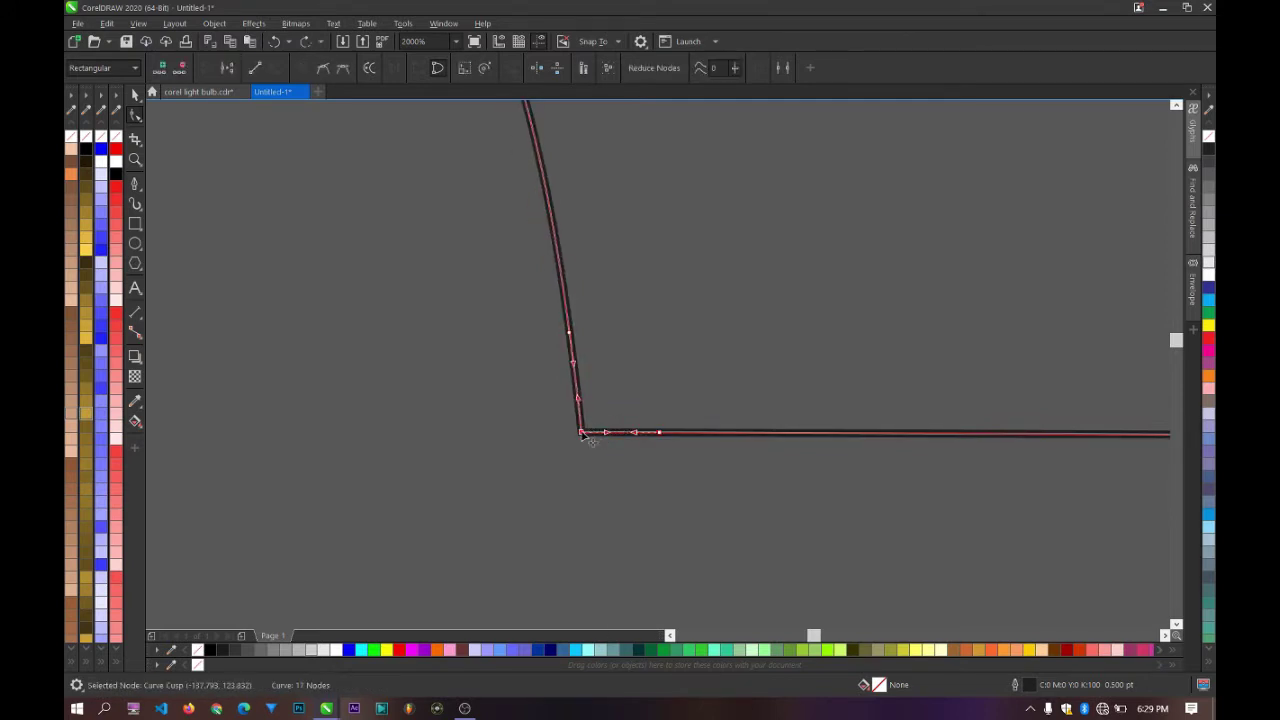
Step: Round the neck's lower left corner by smoothing its node, moving it inward and deleting the neighbouring bottom-edge node
{"action": "left_click", "coordinate": [323, 68]}
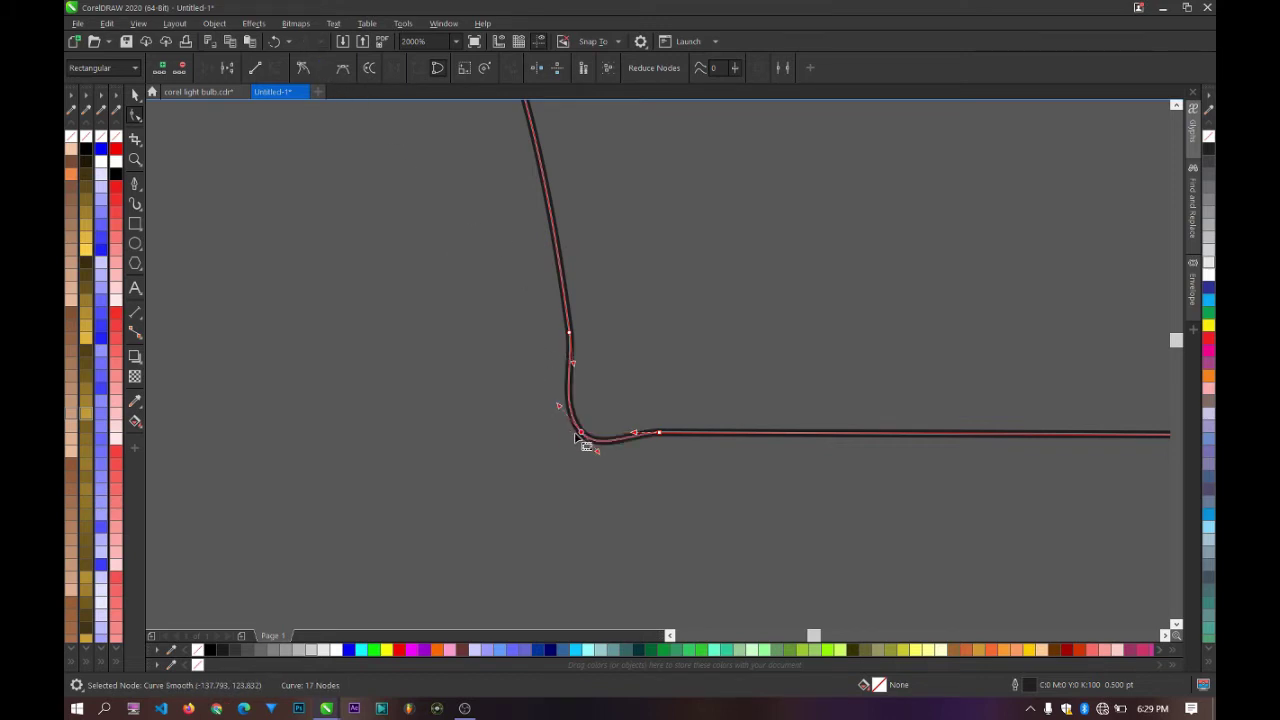
{"action": "left_click_drag", "start_coordinate": [577, 438], "coordinate": [600, 405]}
{"action": "left_click_drag", "start_coordinate": [710, 380], "coordinate": [611, 482]}
{"action": "key", "text": "Delete"}
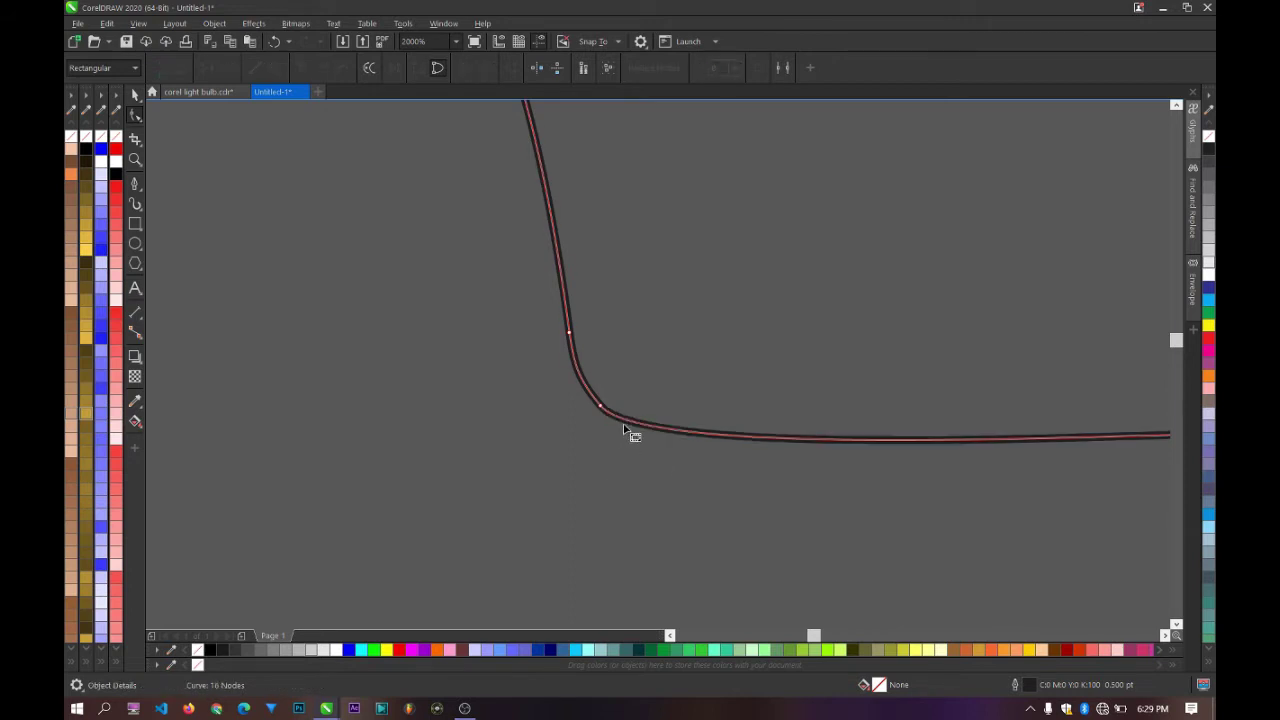
Step: Add a node on each side of the neck's lower right corner
{"action": "scroll", "coordinate": [623, 426], "scroll_direction": "down", "scroll_amount": 2}
{"action": "scroll", "coordinate": [791, 428], "scroll_direction": "up", "scroll_amount": 1}
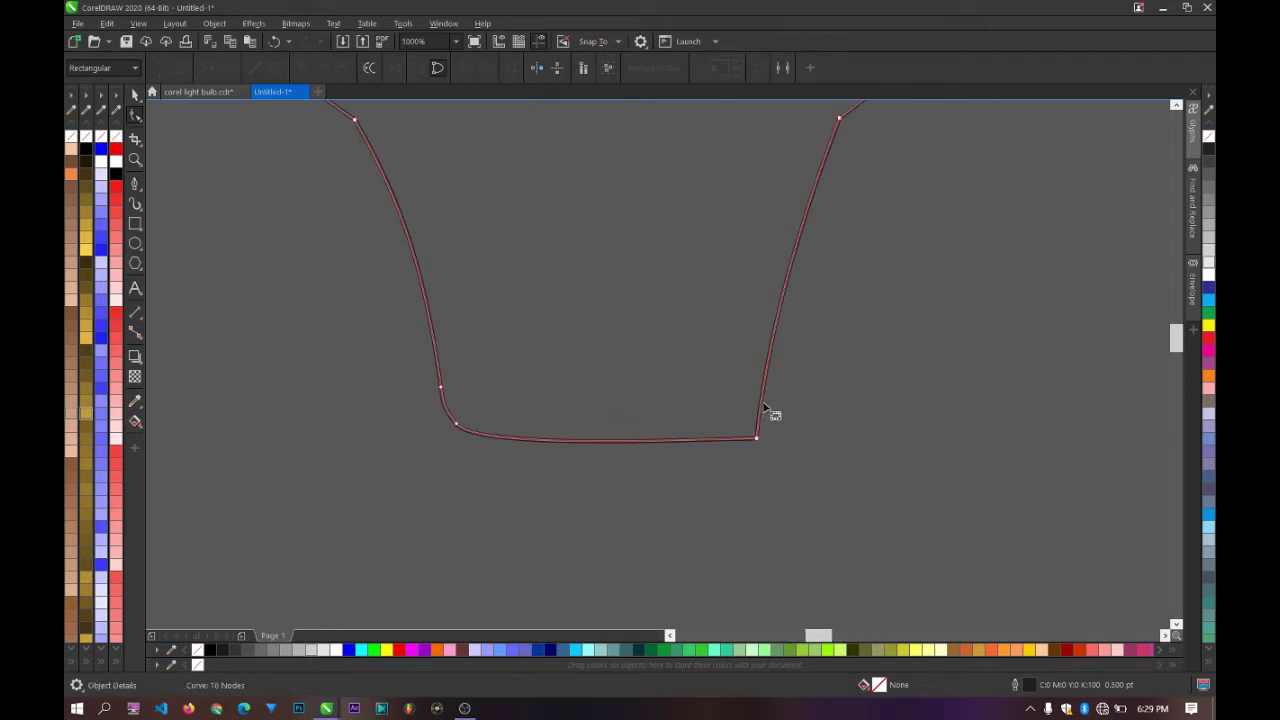
{"action": "double_click", "coordinate": [762, 400]}
{"action": "double_click", "coordinate": [716, 440]}
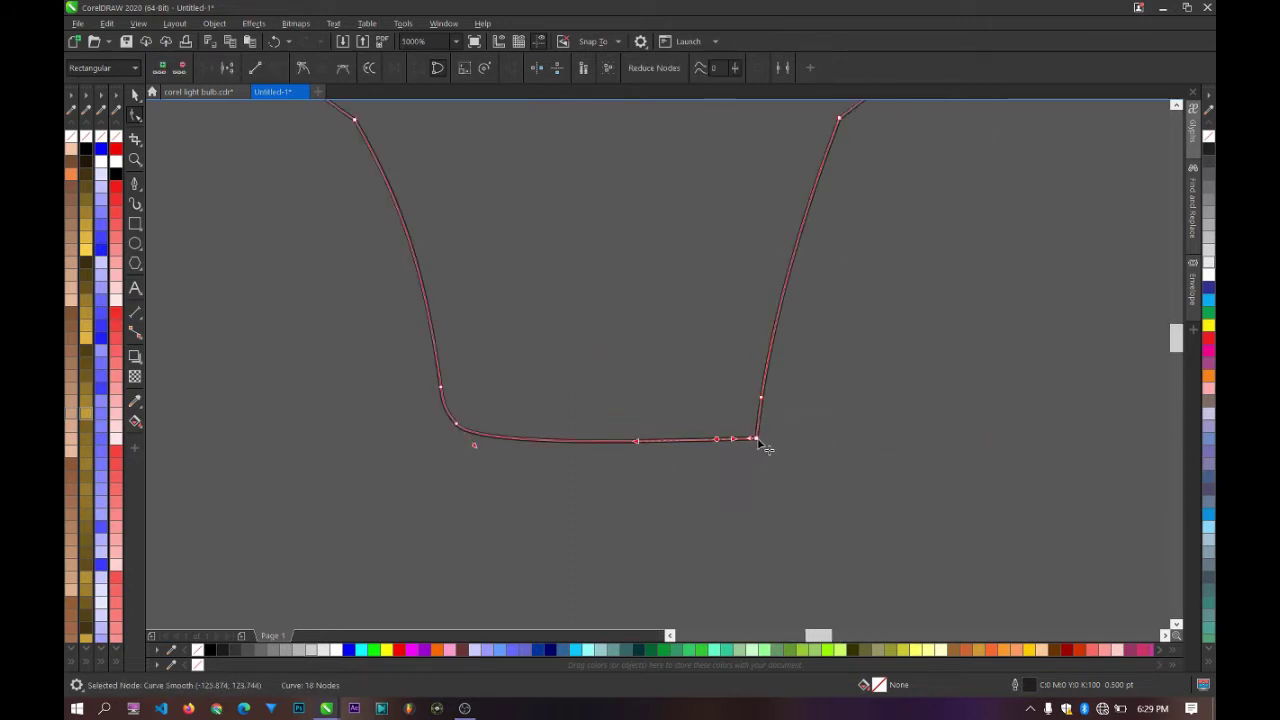
{"action": "scroll", "coordinate": [810, 485], "scroll_direction": "up", "scroll_amount": 2}
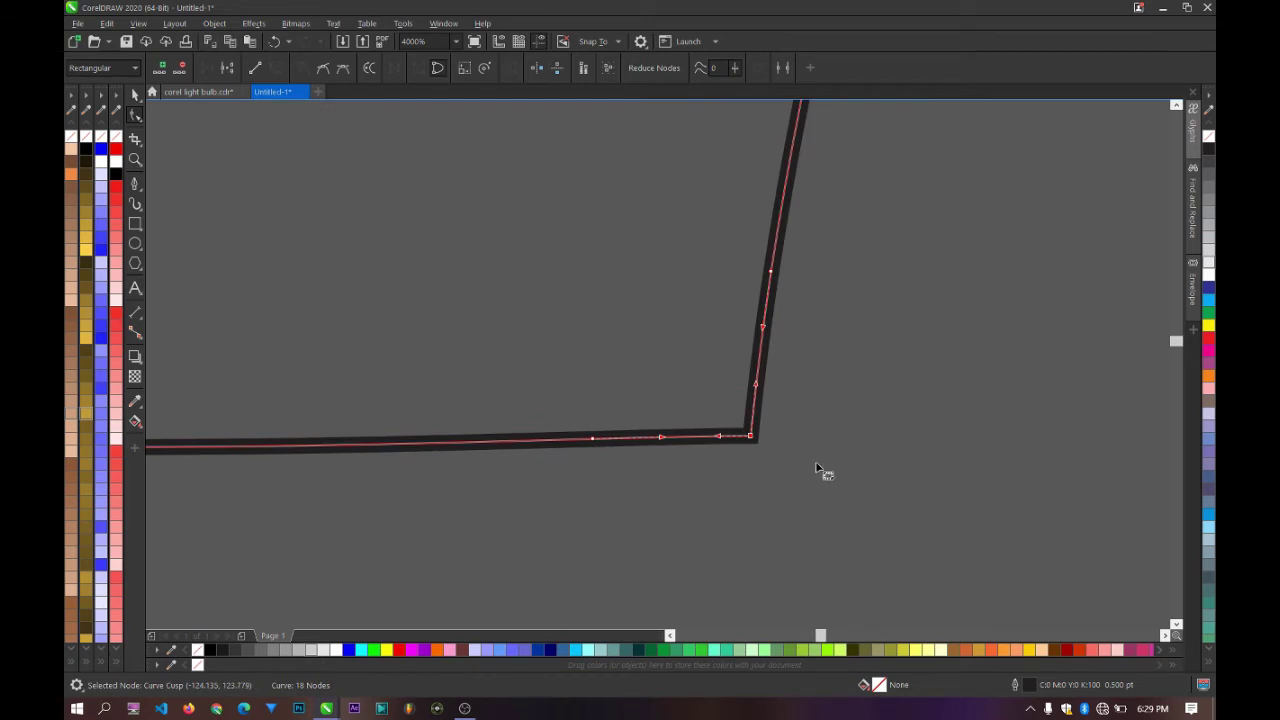
Step: Examine the whole bulb outline and its lower corners beside the reference bulb
{"action": "scroll", "coordinate": [745, 440], "scroll_direction": "down", "scroll_amount": 3}
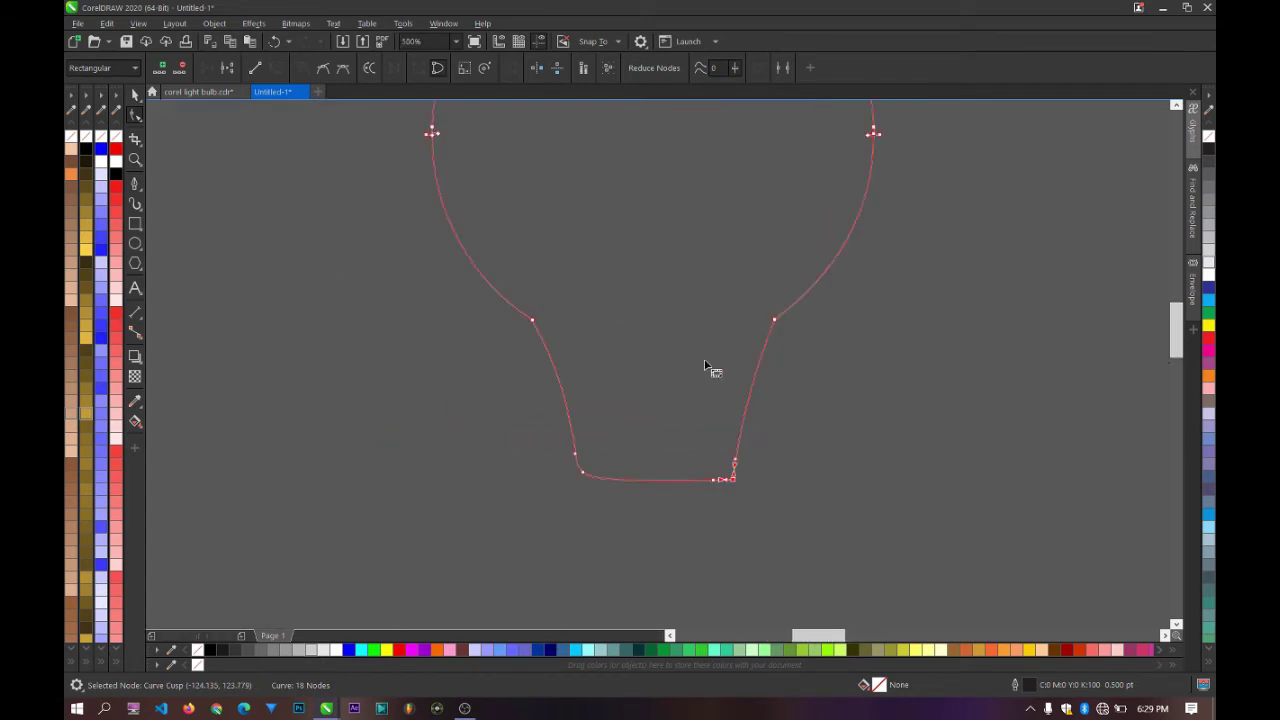
{"action": "scroll", "coordinate": [705, 368], "scroll_direction": "down", "scroll_amount": 1}
{"action": "scroll", "coordinate": [703, 370], "scroll_direction": "up", "scroll_amount": 4}
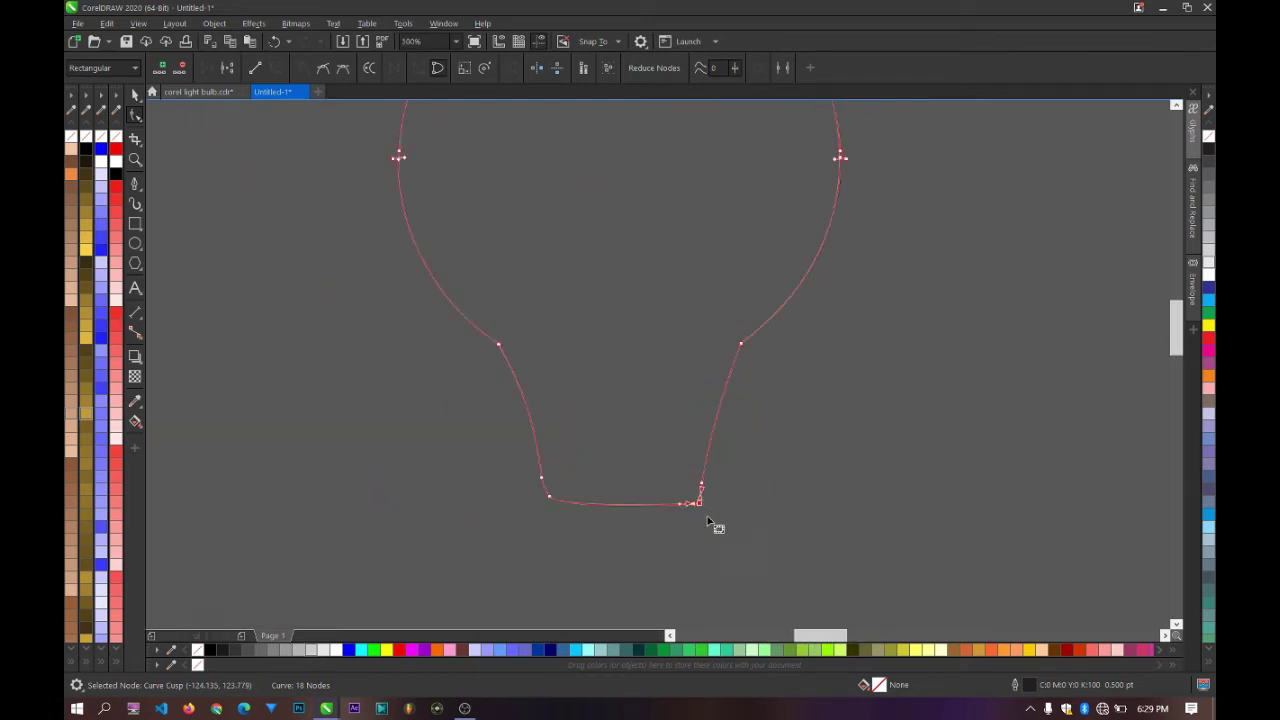
{"action": "scroll", "coordinate": [689, 486], "scroll_direction": "down", "scroll_amount": 5}
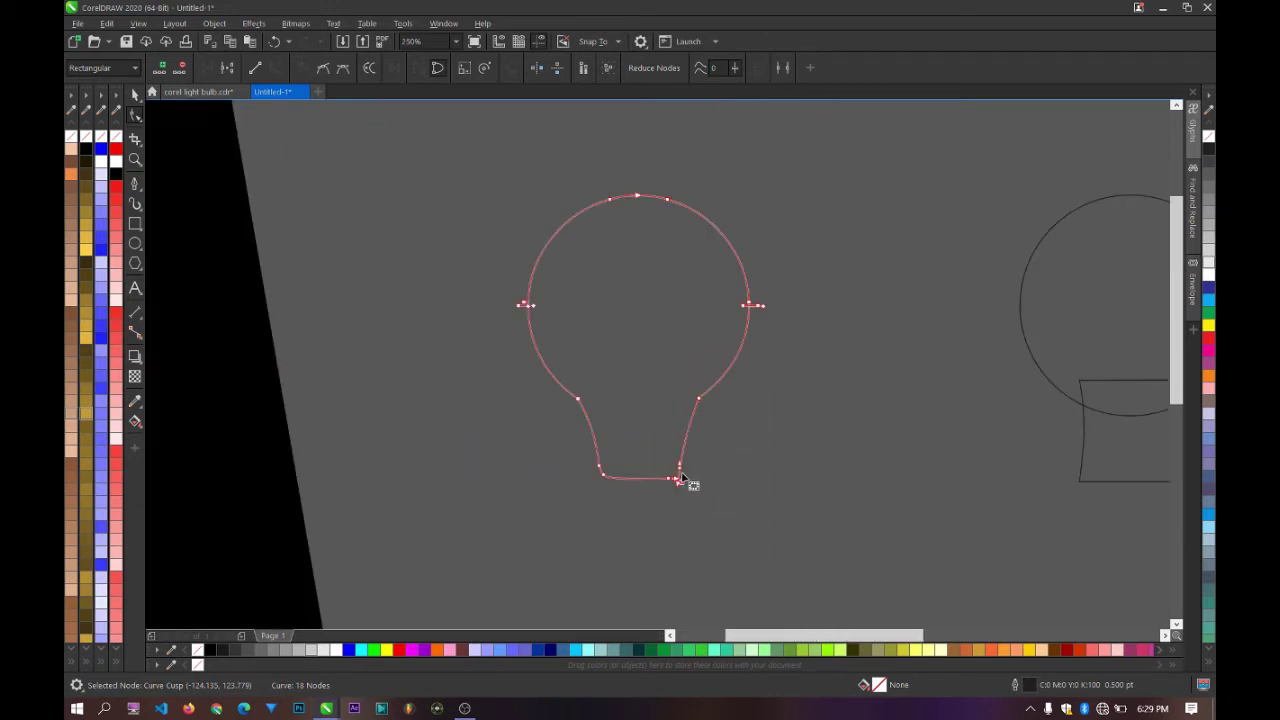
{"action": "scroll", "coordinate": [690, 477], "scroll_direction": "down", "scroll_amount": 1}
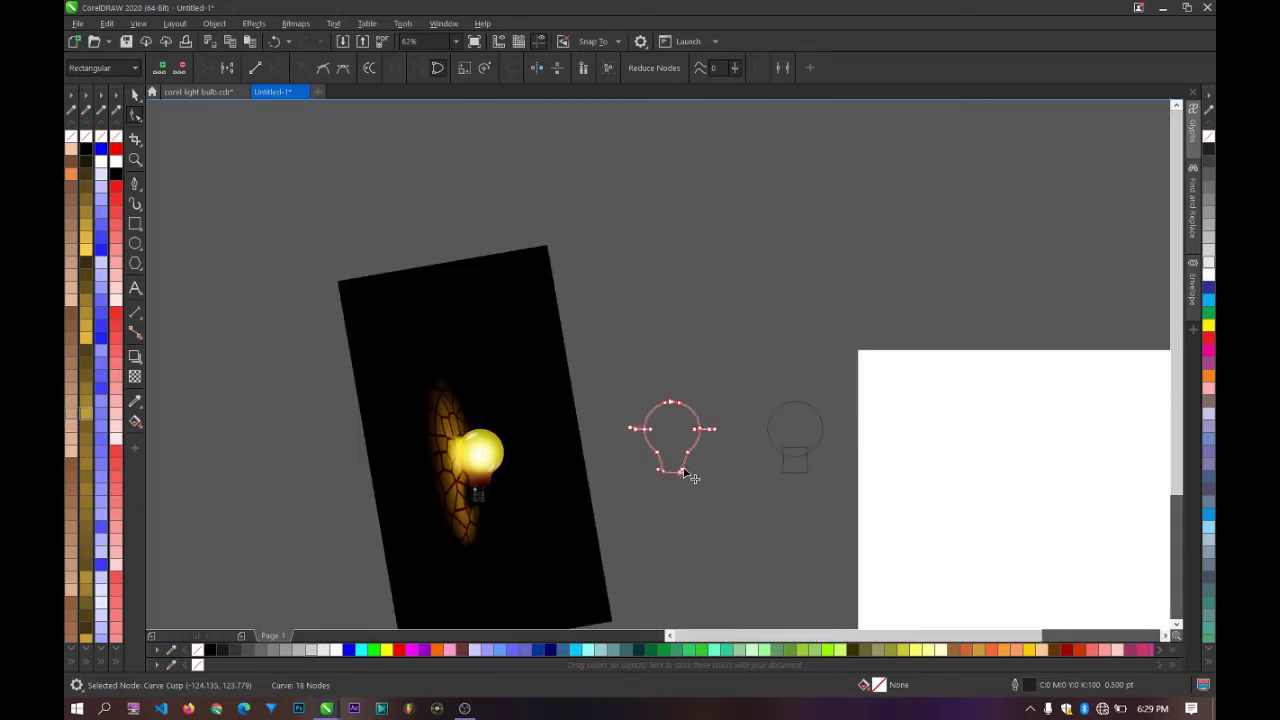
{"action": "scroll", "coordinate": [685, 472], "scroll_direction": "up", "scroll_amount": 2}
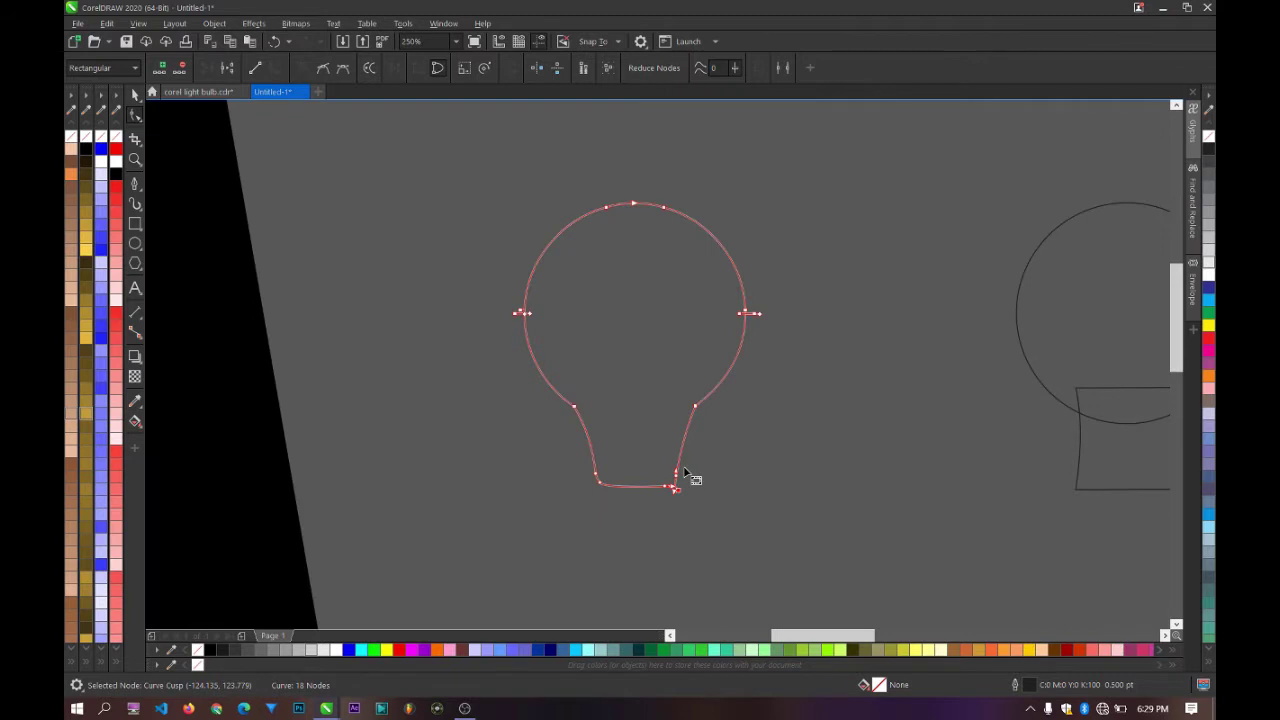
{"action": "left_click", "coordinate": [135, 94]}
{"action": "scroll", "coordinate": [463, 277], "scroll_direction": "down", "scroll_amount": 2}
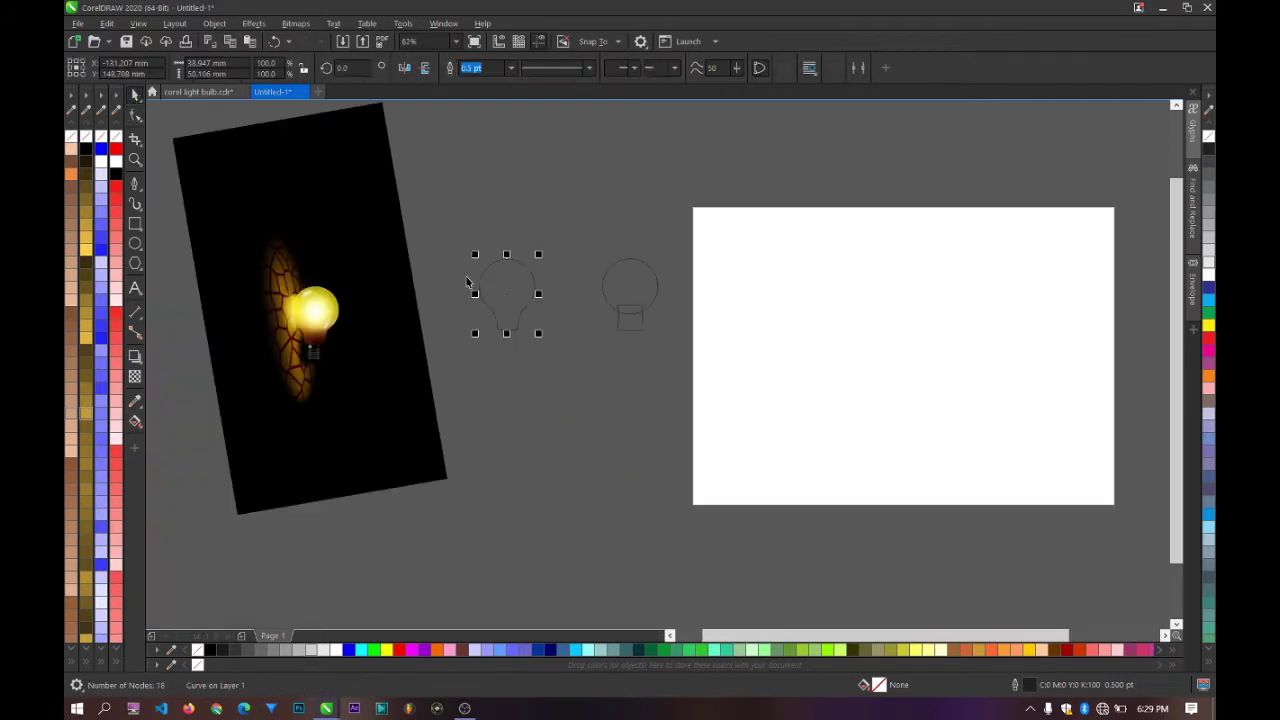
{"action": "scroll", "coordinate": [467, 283], "scroll_direction": "up", "scroll_amount": 2}
{"action": "scroll", "coordinate": [603, 403], "scroll_direction": "up", "scroll_amount": 2}
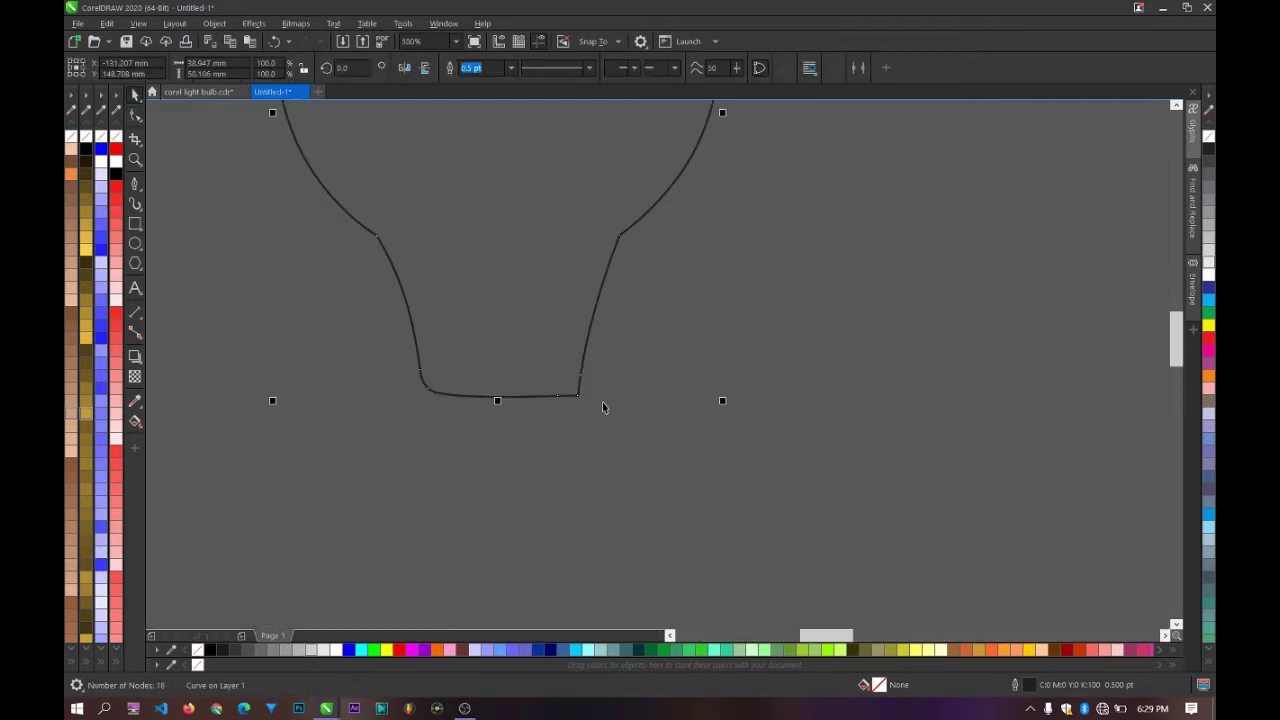
Step: Try to round the neck's lower right corner by deleting its corner node, and undo the deletion
{"action": "scroll", "coordinate": [569, 373], "scroll_direction": "up", "scroll_amount": 1}
{"action": "left_click", "coordinate": [134, 115]}
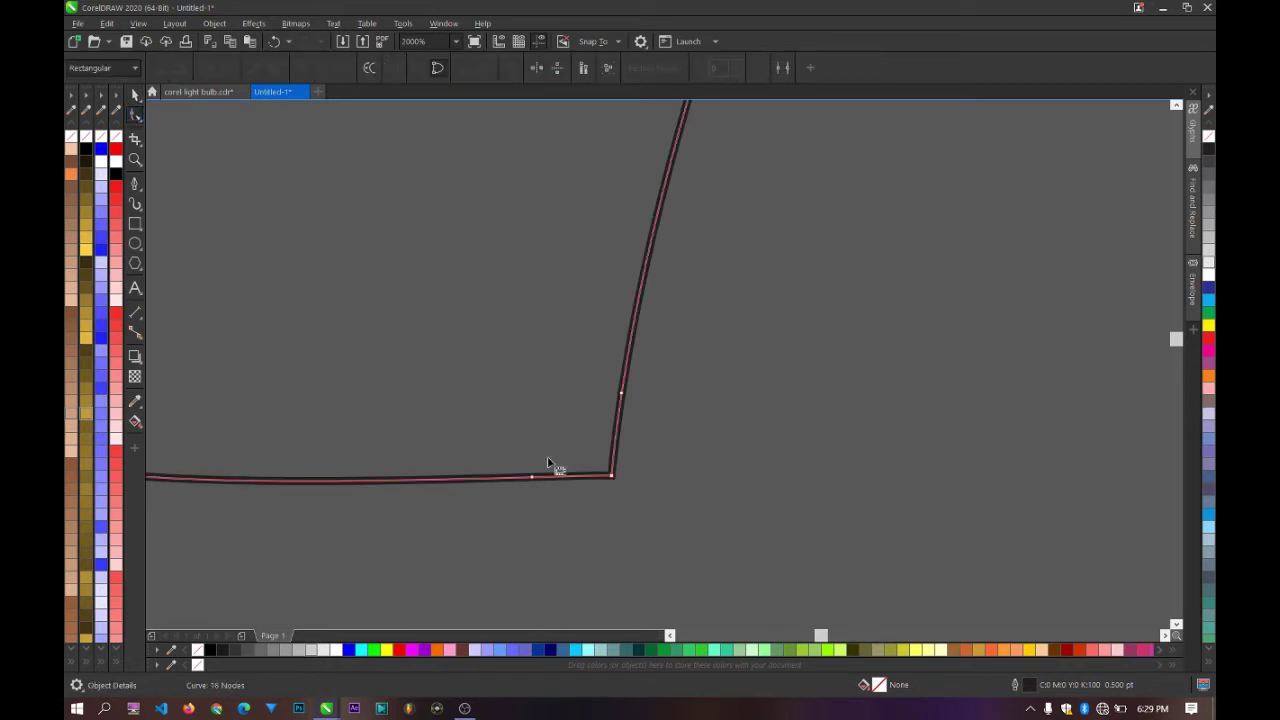
{"action": "double_click", "coordinate": [609, 475]}
{"action": "key", "text": "ctrl+z"}
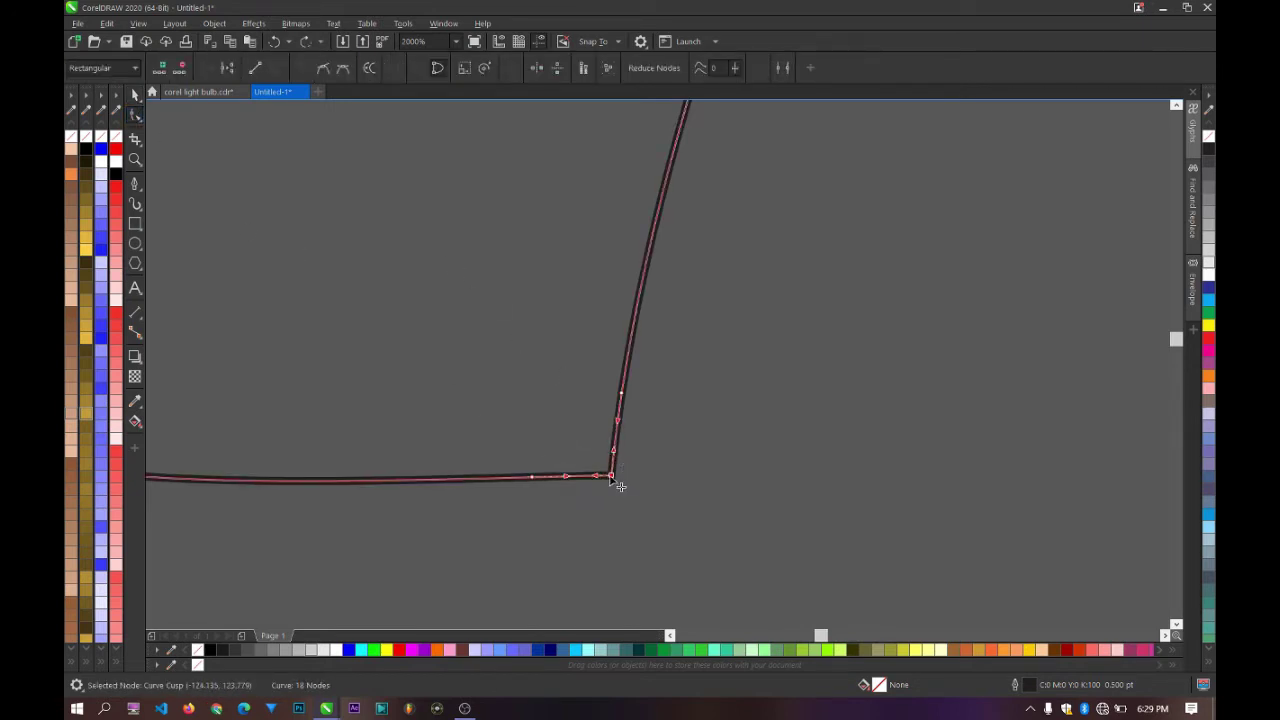
Step: Round the neck's lower right corner by smoothing its node, moving it inward, and deleting it and the neighbouring bottom-edge node
{"action": "left_click", "coordinate": [323, 68]}
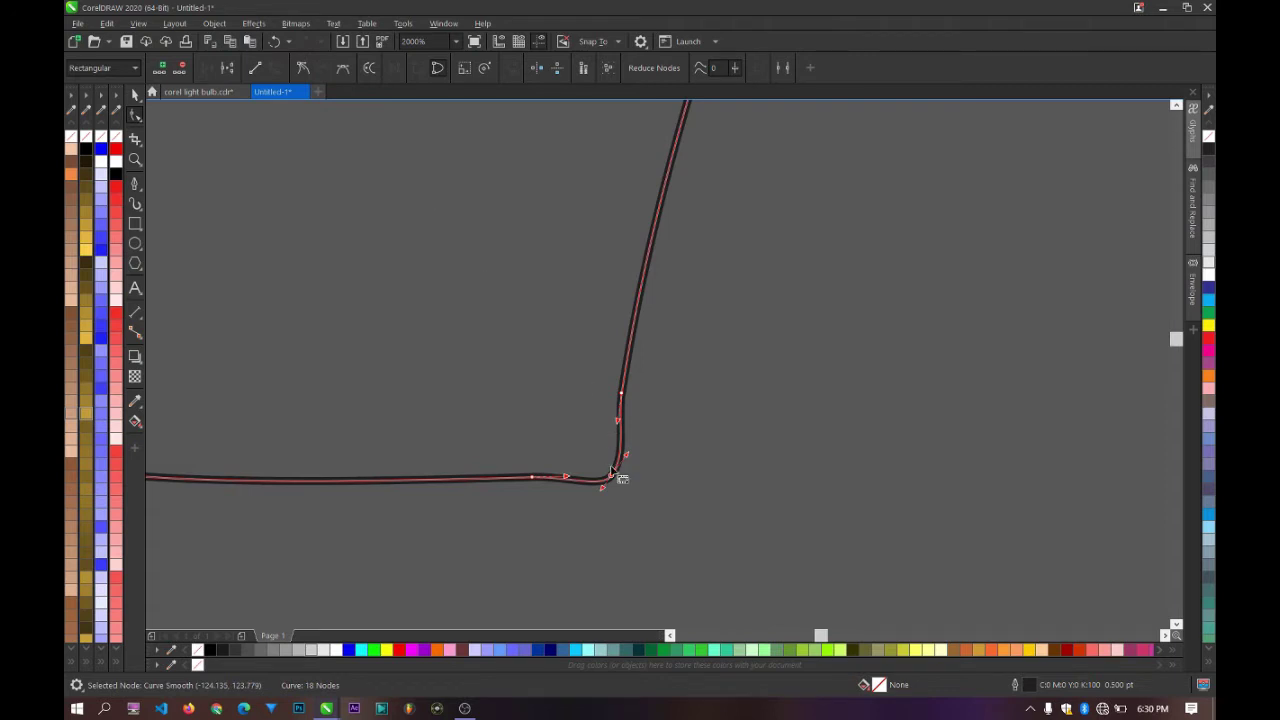
{"action": "left_click_drag", "start_coordinate": [612, 471], "coordinate": [582, 452]}
{"action": "left_click_drag", "start_coordinate": [470, 435], "coordinate": [553, 528]}
{"action": "key", "text": "Delete"}
{"action": "left_click_drag", "start_coordinate": [531, 429], "coordinate": [612, 514]}
{"action": "key", "text": "Delete"}
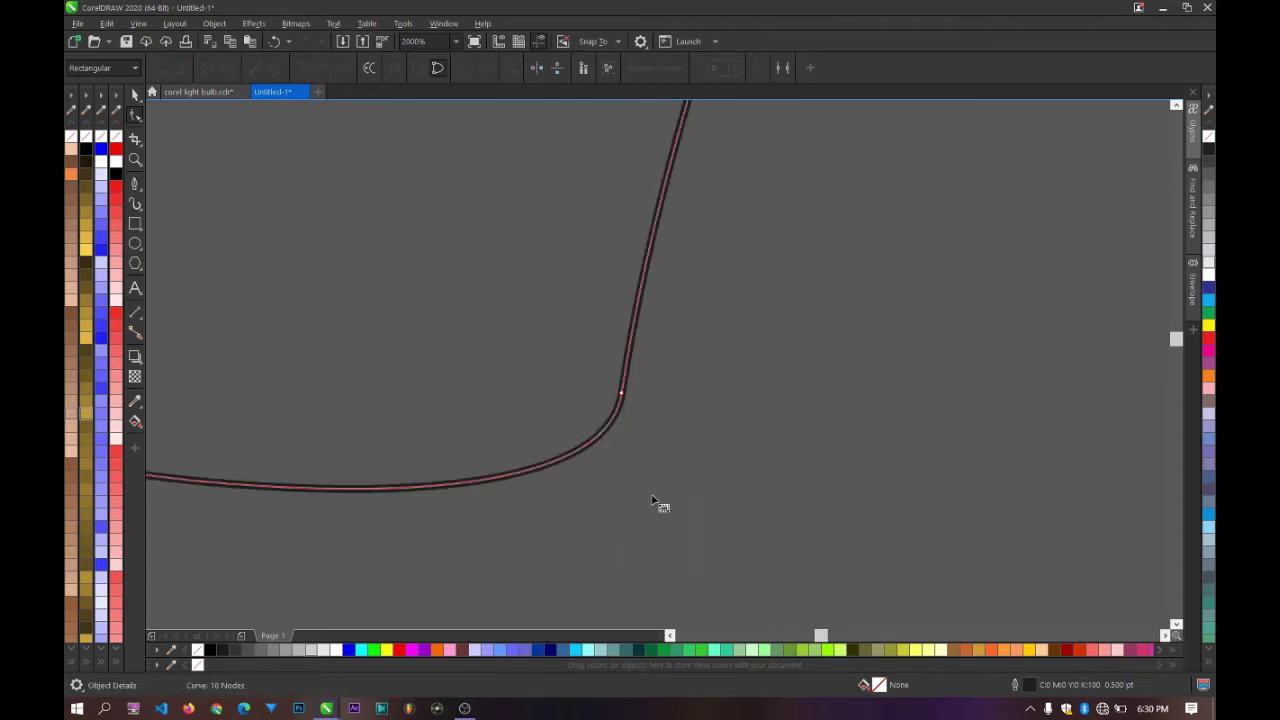
Step: Delete the extra node at the neck's lower left corner so its curve matches the right corner
{"action": "scroll", "coordinate": [652, 500], "scroll_direction": "down", "scroll_amount": 2}
{"action": "scroll", "coordinate": [650, 487], "scroll_direction": "up", "scroll_amount": 1}
{"action": "left_click_drag", "start_coordinate": [654, 452], "coordinate": [656, 440]}
{"action": "left_click", "coordinate": [591, 435]}
{"action": "scroll", "coordinate": [574, 445], "scroll_direction": "down", "scroll_amount": 1}
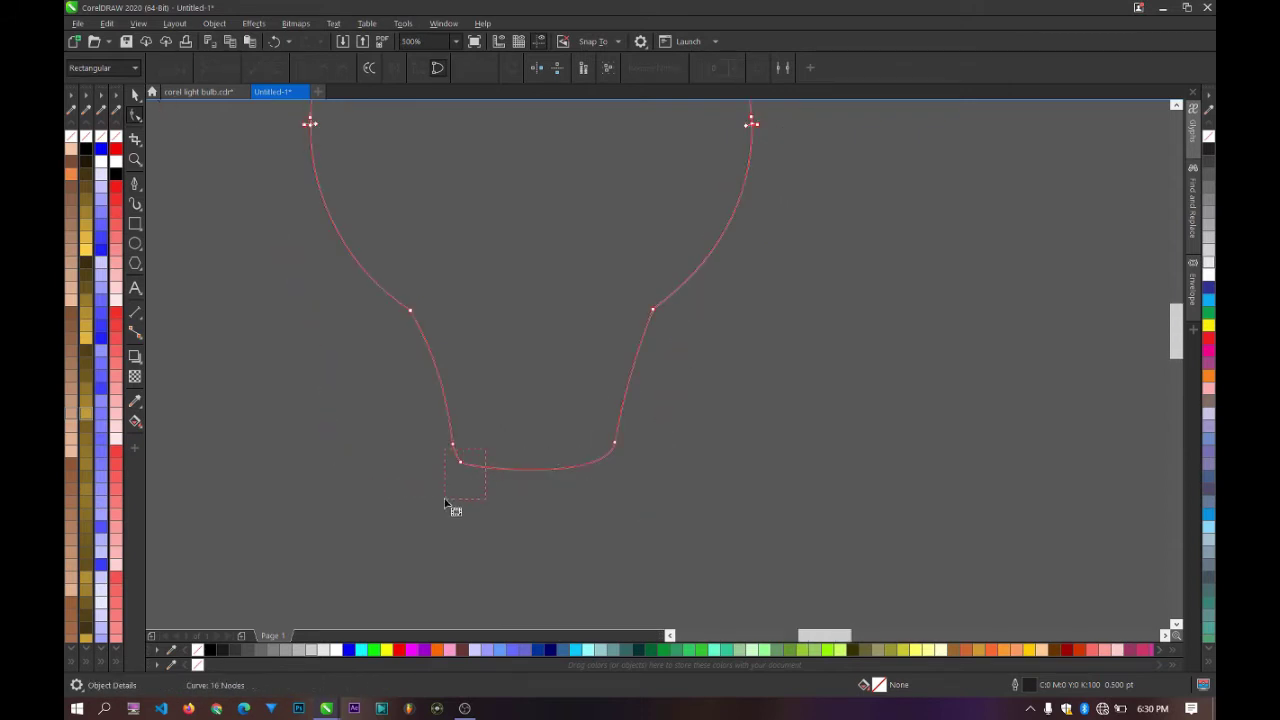
{"action": "left_click_drag", "start_coordinate": [445, 503], "coordinate": [446, 504]}
{"action": "key", "text": "Delete"}
Step: Move the neck's lower left node slightly upward and adjust the lower right node to balance the rounded bottom
{"action": "scroll", "coordinate": [485, 457], "scroll_direction": "down", "scroll_amount": 1}
{"action": "scroll", "coordinate": [479, 476], "scroll_direction": "up", "scroll_amount": 1}
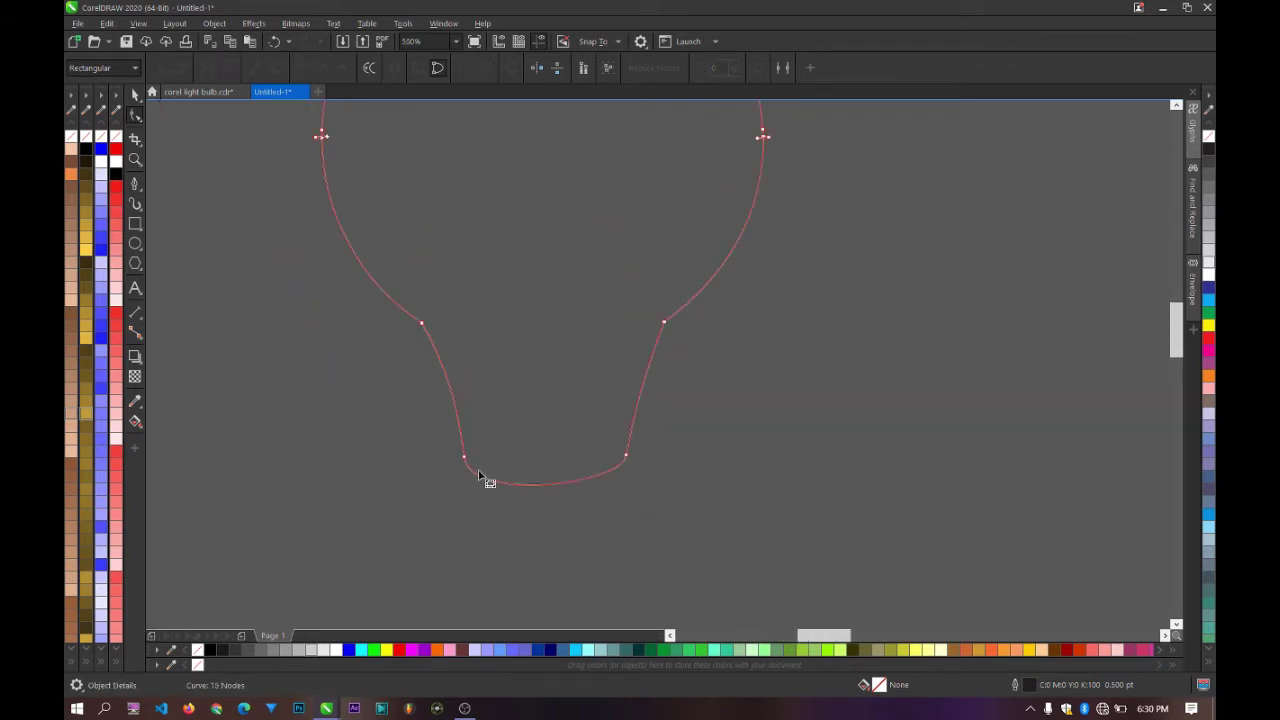
{"action": "left_click", "coordinate": [463, 459]}
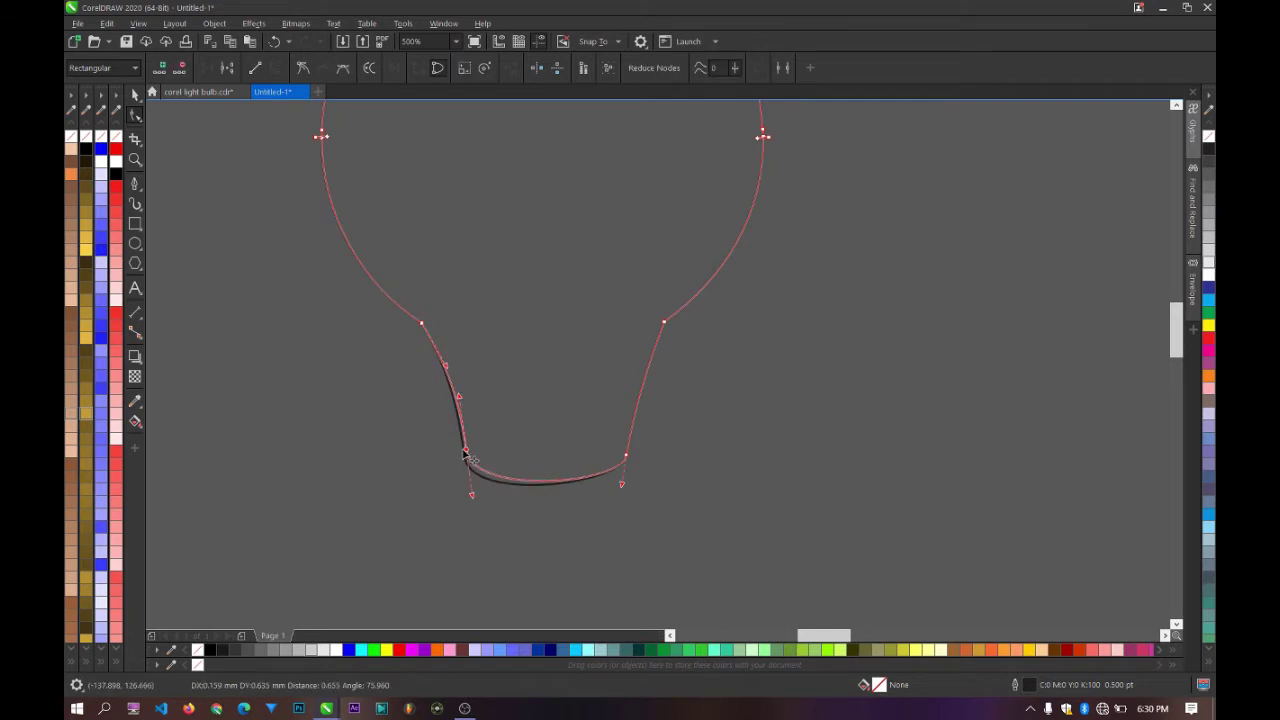
{"action": "left_click", "coordinate": [625, 459]}
{"action": "scroll", "coordinate": [634, 374], "scroll_direction": "down", "scroll_amount": 2}
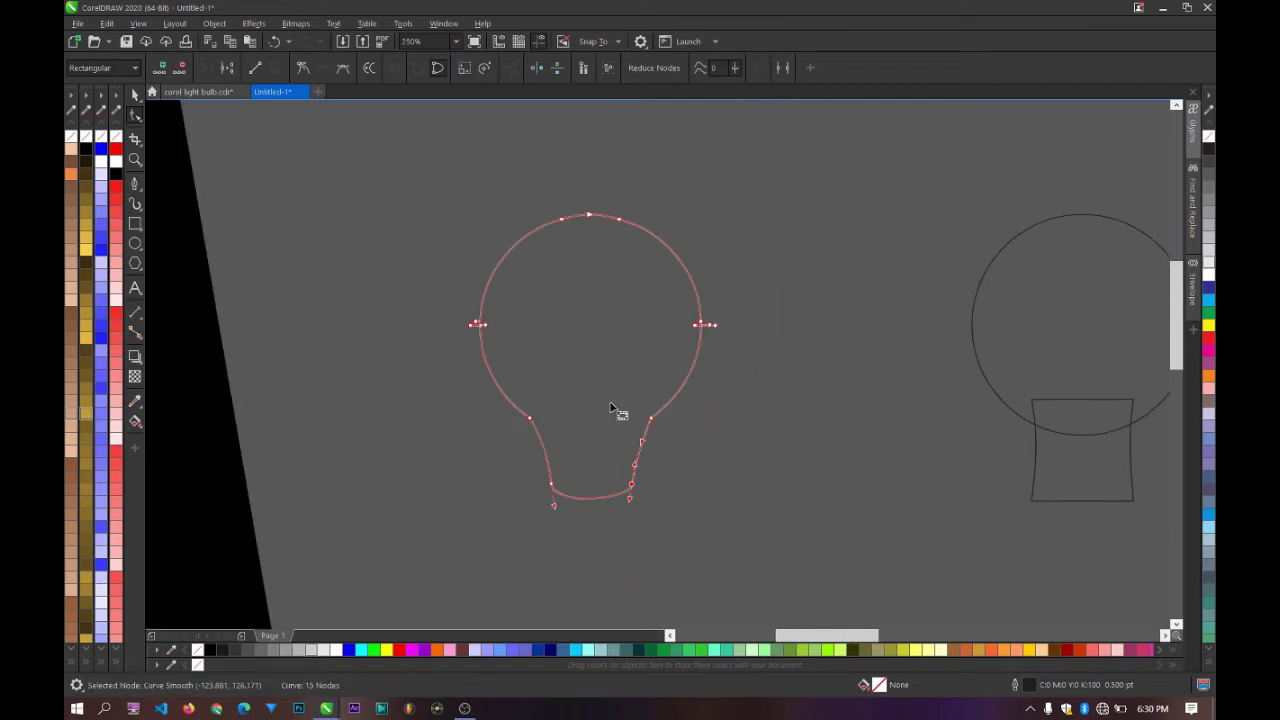
{"action": "scroll", "coordinate": [597, 333], "scroll_direction": "down", "scroll_amount": 1}
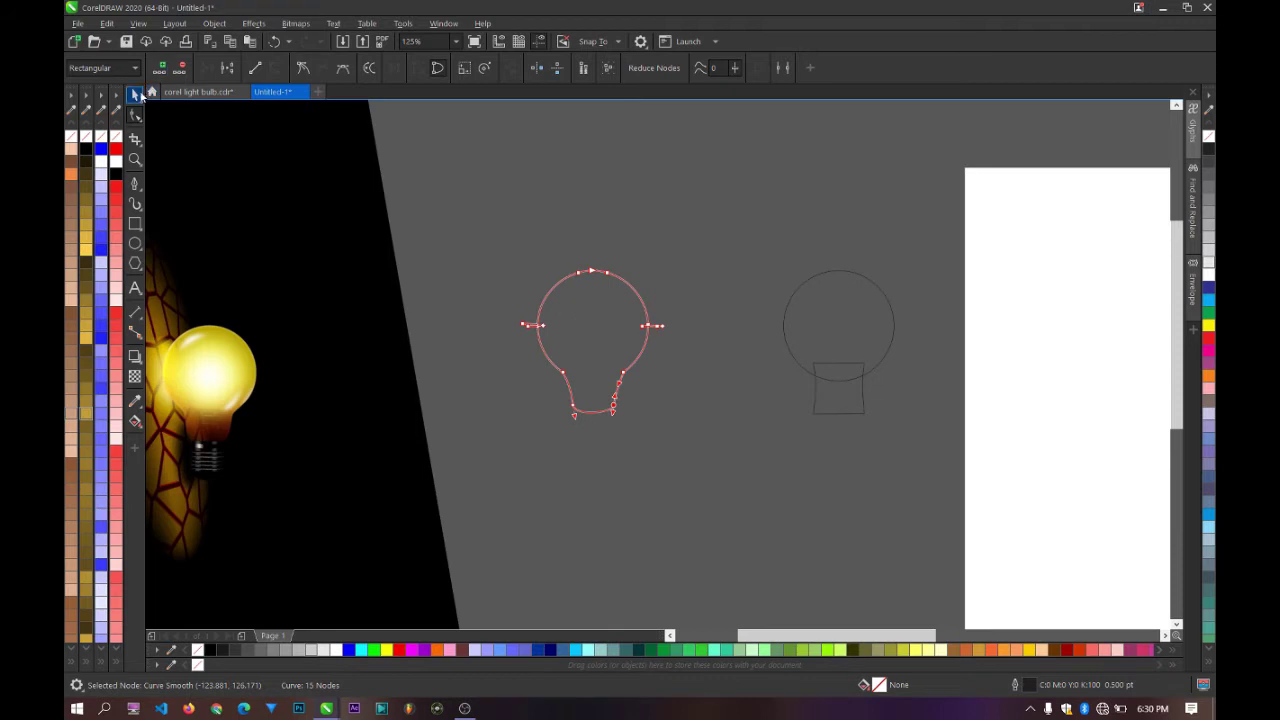
Step: Try to smooth the cusp node where the bulb's globe meets the left side of the neck
{"action": "left_click", "coordinate": [137, 94]}
{"action": "scroll", "coordinate": [605, 318], "scroll_direction": "up", "scroll_amount": 1}
{"action": "scroll", "coordinate": [563, 406], "scroll_direction": "up", "scroll_amount": 1}
{"action": "left_click", "coordinate": [534, 366]}
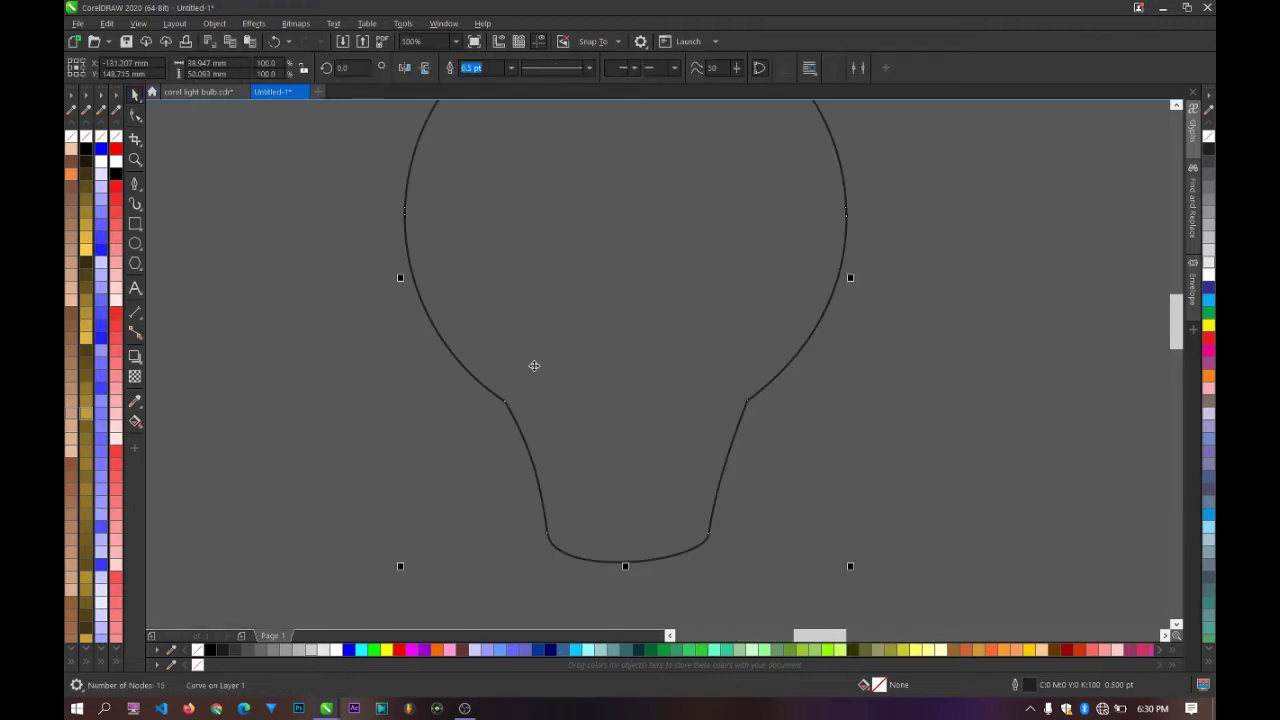
{"action": "left_click", "coordinate": [136, 113]}
{"action": "left_click_drag", "start_coordinate": [496, 440], "coordinate": [503, 443]}
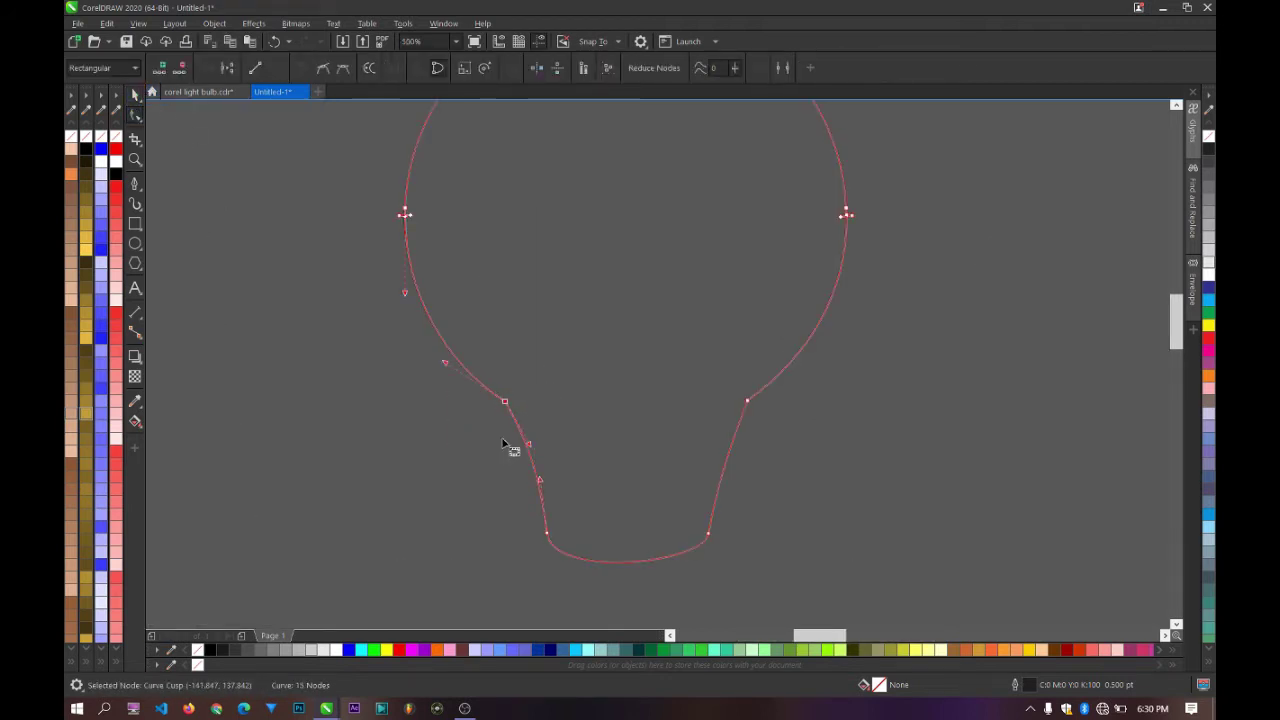
{"action": "left_click", "coordinate": [325, 68]}
{"action": "scroll", "coordinate": [533, 345], "scroll_direction": "down", "scroll_amount": 1}
{"action": "left_click", "coordinate": [600, 353]}
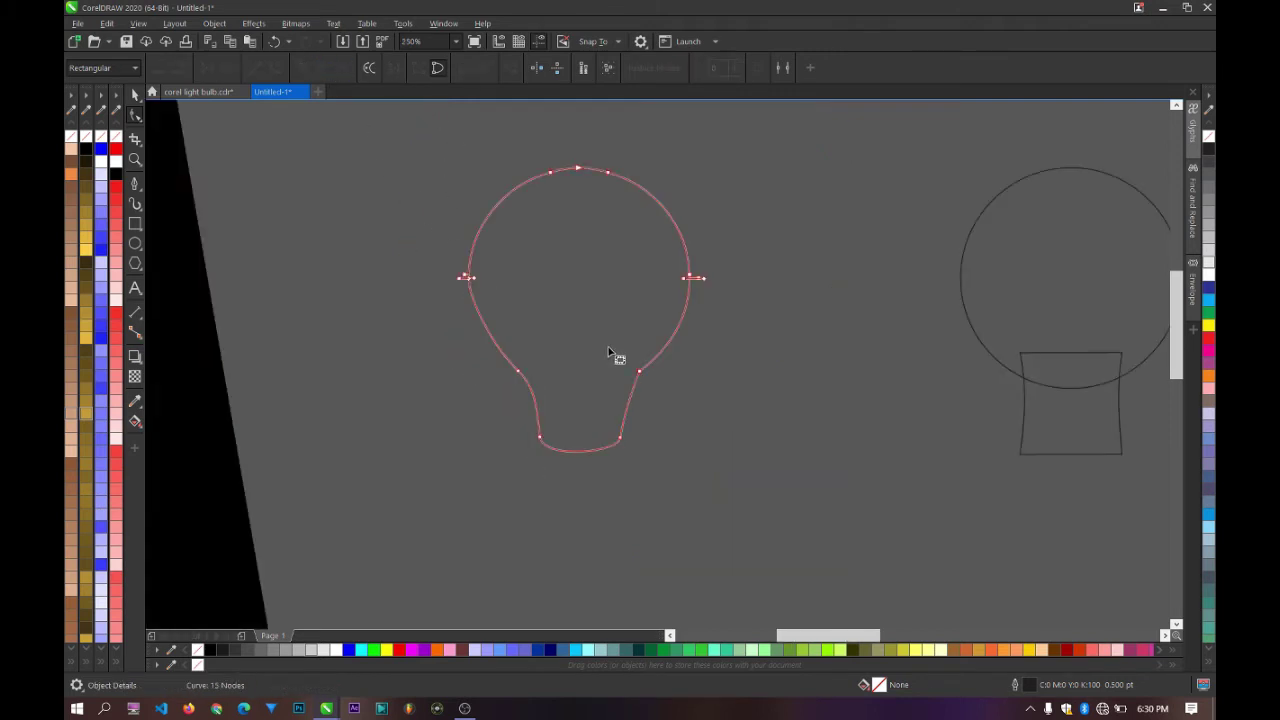
{"action": "scroll", "coordinate": [541, 376], "scroll_direction": "up", "scroll_amount": 1}
{"action": "scroll", "coordinate": [533, 370], "scroll_direction": "down", "scroll_amount": 3}
{"action": "left_click", "coordinate": [493, 372]}
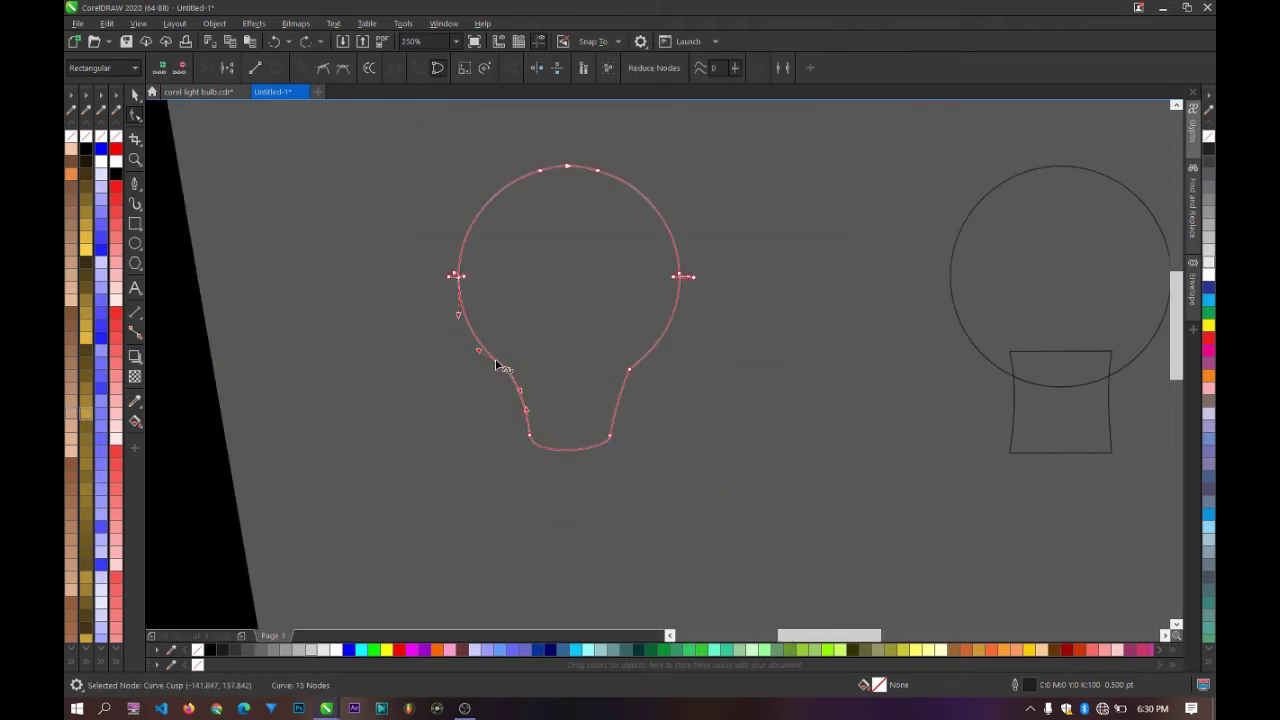
Step: Round the left junction of globe and neck by adding a node just above it, smoothing the junction node and deleting it
{"action": "scroll", "coordinate": [505, 367], "scroll_direction": "up", "scroll_amount": 4}
{"action": "double_click", "coordinate": [528, 388]}
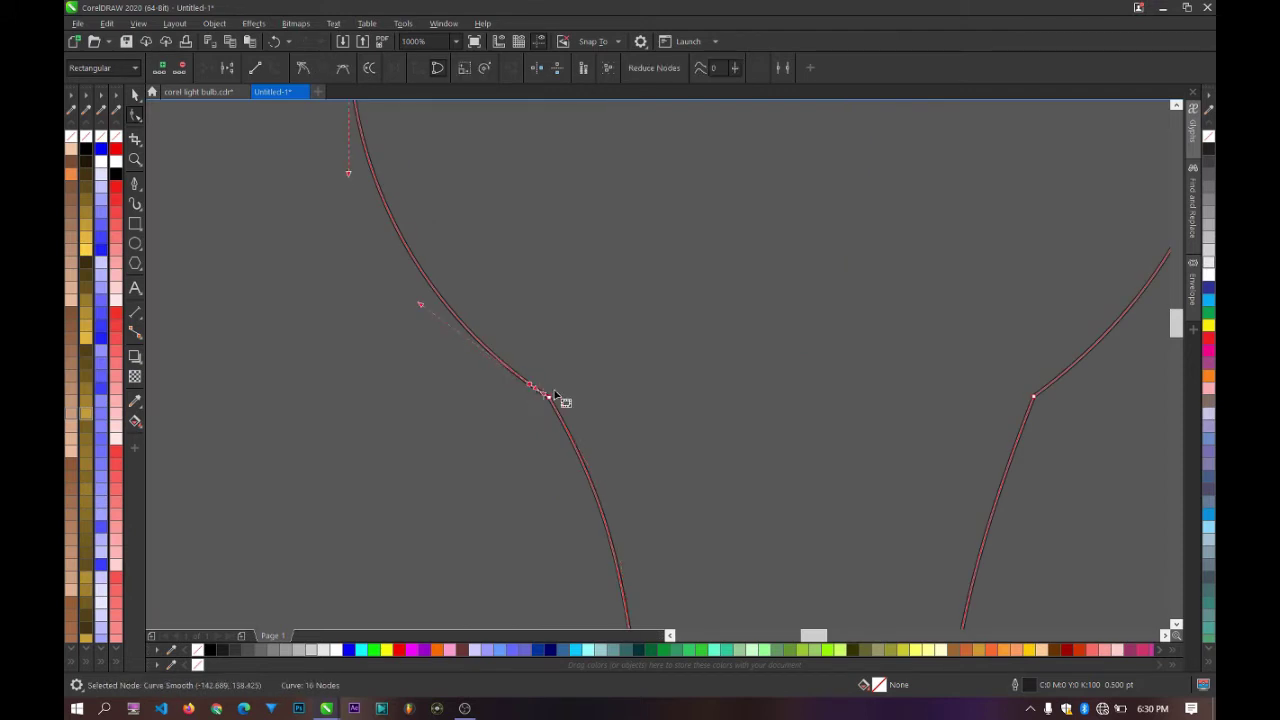
{"action": "left_click", "coordinate": [327, 67]}
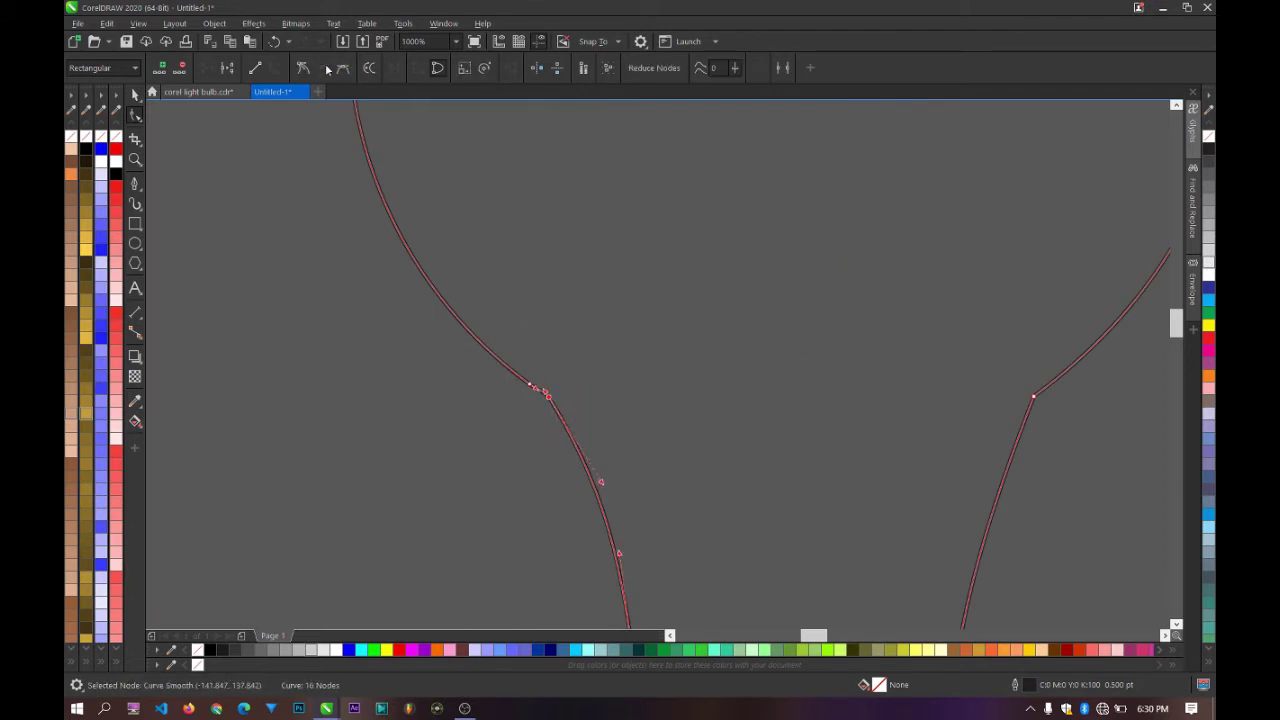
{"action": "left_click_drag", "start_coordinate": [586, 382], "coordinate": [540, 425]}
{"action": "key", "text": "Delete"}
{"action": "scroll", "coordinate": [613, 380], "scroll_direction": "down", "scroll_amount": 1}
Step: Round the right junction of globe and neck by adding a node just above it and deleting the original junction node
{"action": "scroll", "coordinate": [866, 390], "scroll_direction": "up", "scroll_amount": 2}
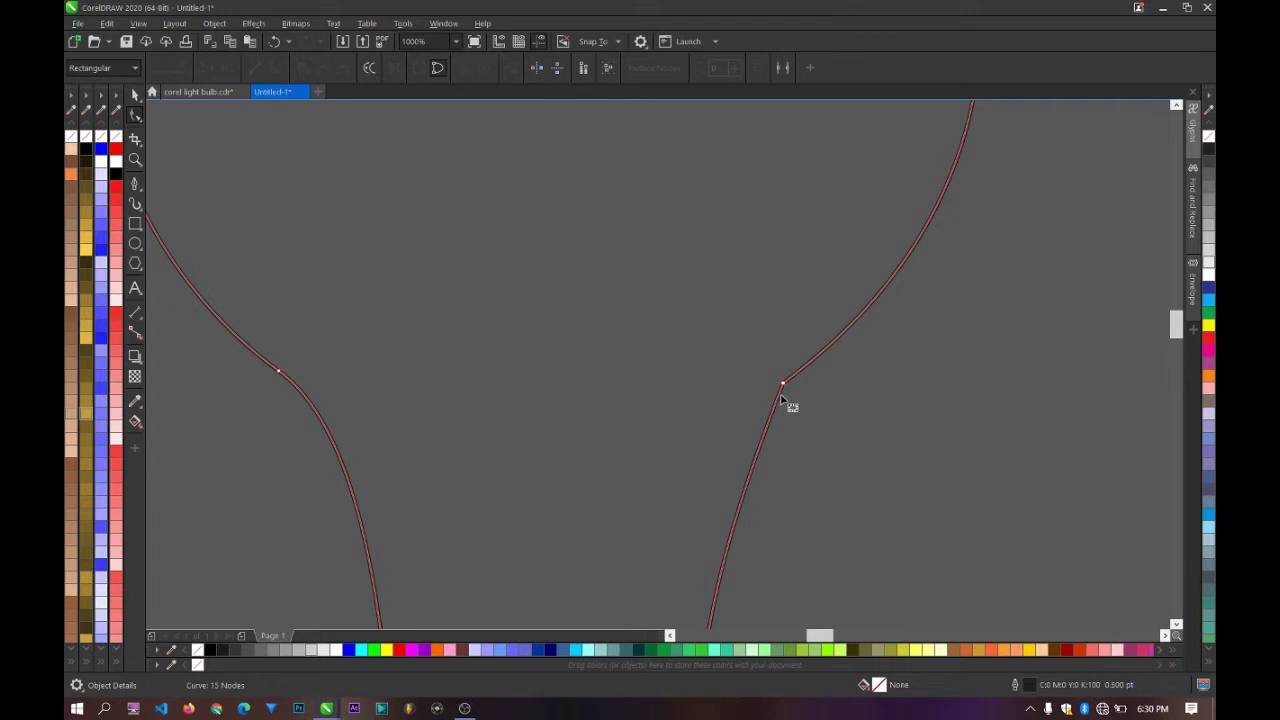
{"action": "double_click", "coordinate": [803, 368]}
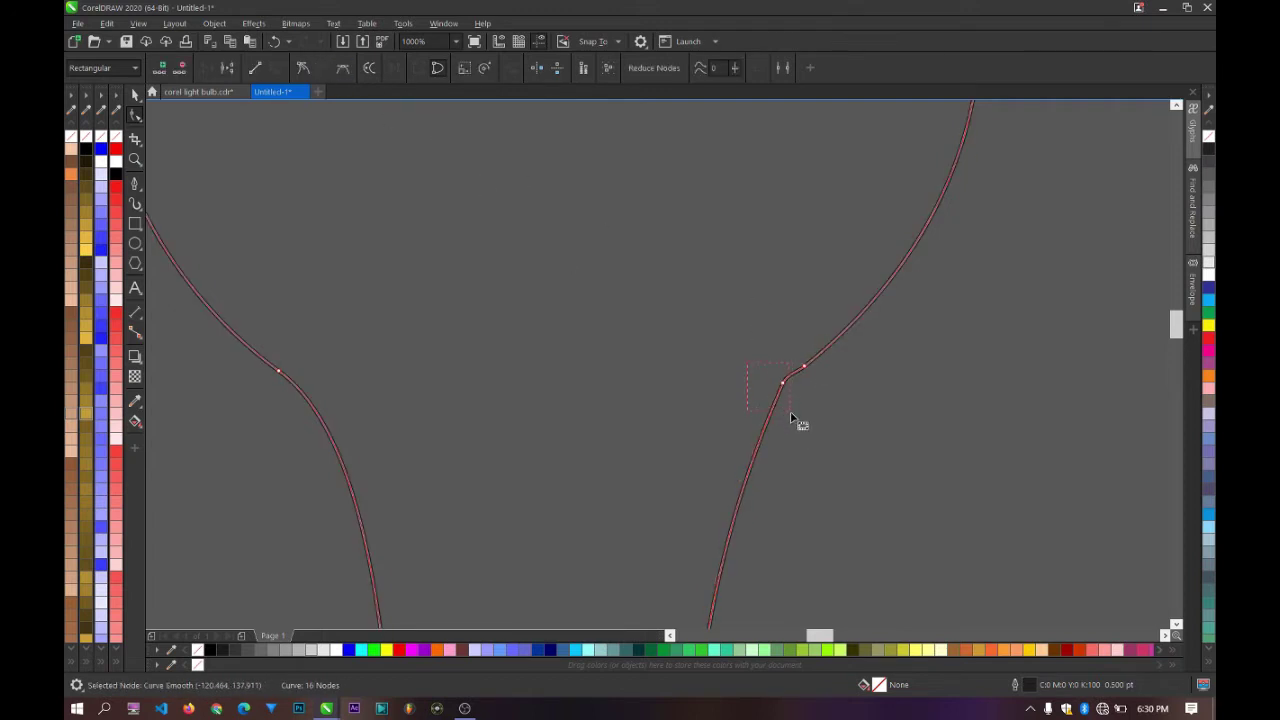
{"action": "key", "text": "Delete"}
Step: Move the neck's lower left node slightly upward to even out the bottom curve
{"action": "scroll", "coordinate": [773, 312], "scroll_direction": "down", "scroll_amount": 5}
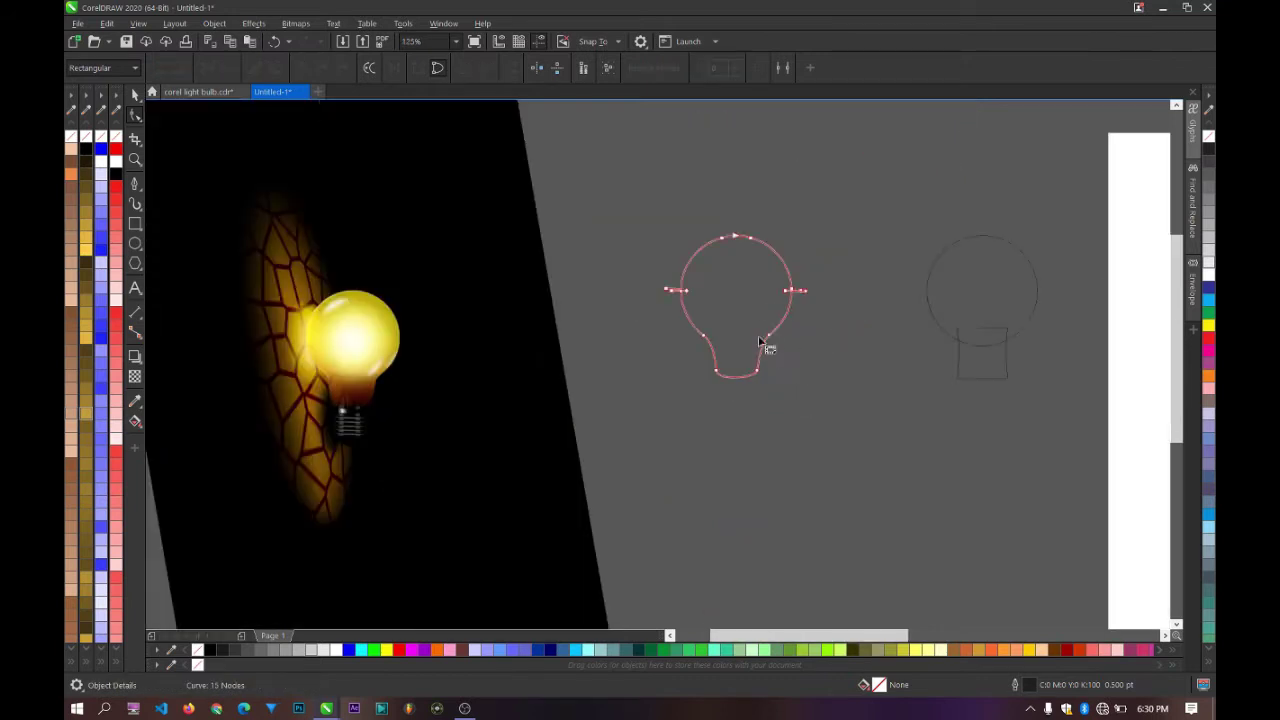
{"action": "scroll", "coordinate": [766, 351], "scroll_direction": "up", "scroll_amount": 2}
{"action": "scroll", "coordinate": [757, 217], "scroll_direction": "up", "scroll_amount": 2}
{"action": "scroll", "coordinate": [714, 234], "scroll_direction": "down", "scroll_amount": 2}
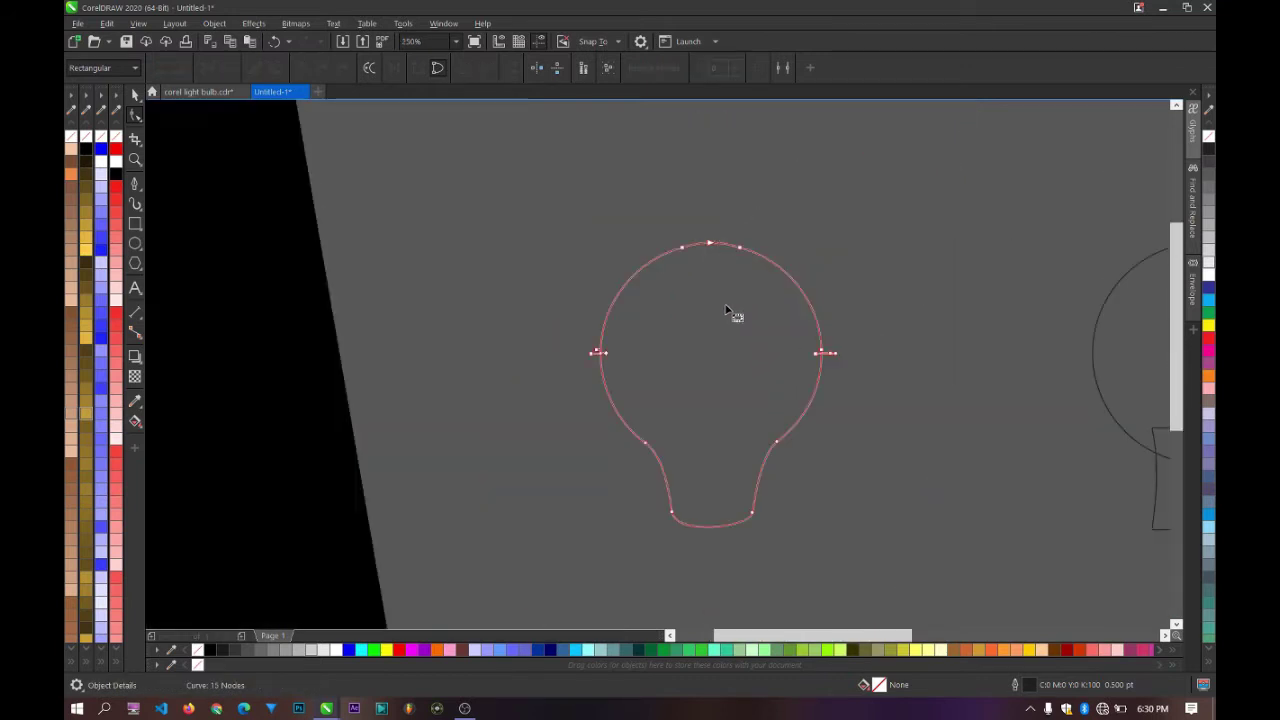
{"action": "scroll", "coordinate": [736, 360], "scroll_direction": "up", "scroll_amount": 2}
{"action": "left_click_drag", "start_coordinate": [580, 472], "coordinate": [580, 456]}
Step: Move the bulb outline onto the reference bulb and scale it proportionally to 87.3%
{"action": "left_click", "coordinate": [135, 95]}
{"action": "scroll", "coordinate": [611, 280], "scroll_direction": "down", "scroll_amount": 1}
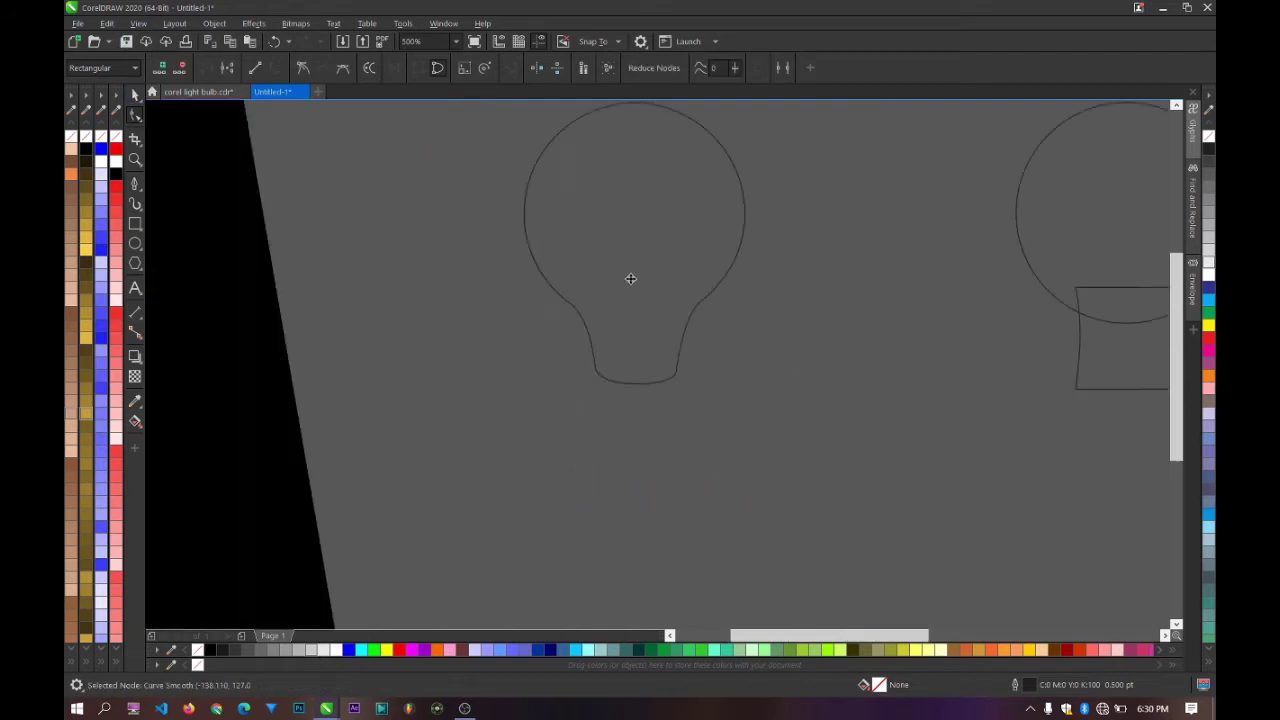
{"action": "scroll", "coordinate": [631, 279], "scroll_direction": "down", "scroll_amount": 2}
{"action": "scroll", "coordinate": [522, 262], "scroll_direction": "up", "scroll_amount": 1}
{"action": "left_click_drag", "start_coordinate": [754, 263], "coordinate": [383, 303]}
{"action": "scroll", "coordinate": [431, 273], "scroll_direction": "up", "scroll_amount": 3}
{"action": "left_click_drag", "start_coordinate": [446, 228], "coordinate": [429, 245]}
{"action": "left_click_drag", "start_coordinate": [380, 310], "coordinate": [375, 296]}
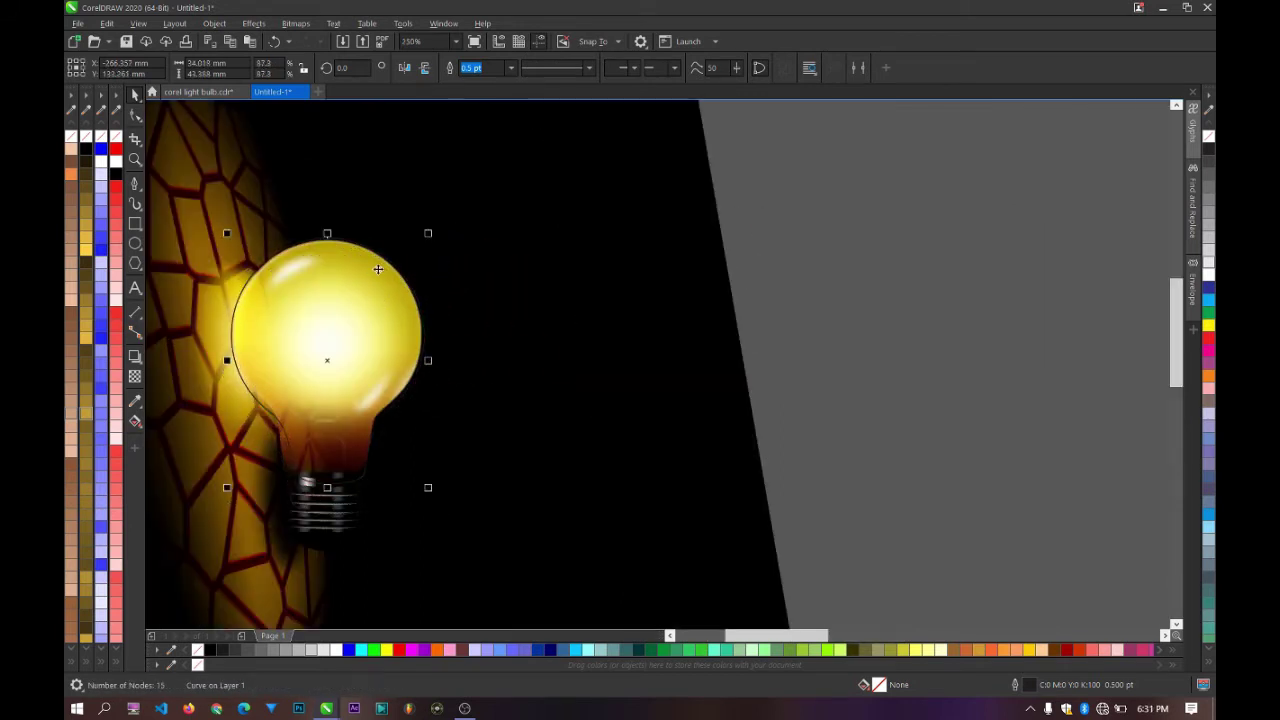
Step: Align the outline with the reference globe, scaling it to 85.2% in width and 85.7% in height
{"action": "left_click", "coordinate": [323, 378]}
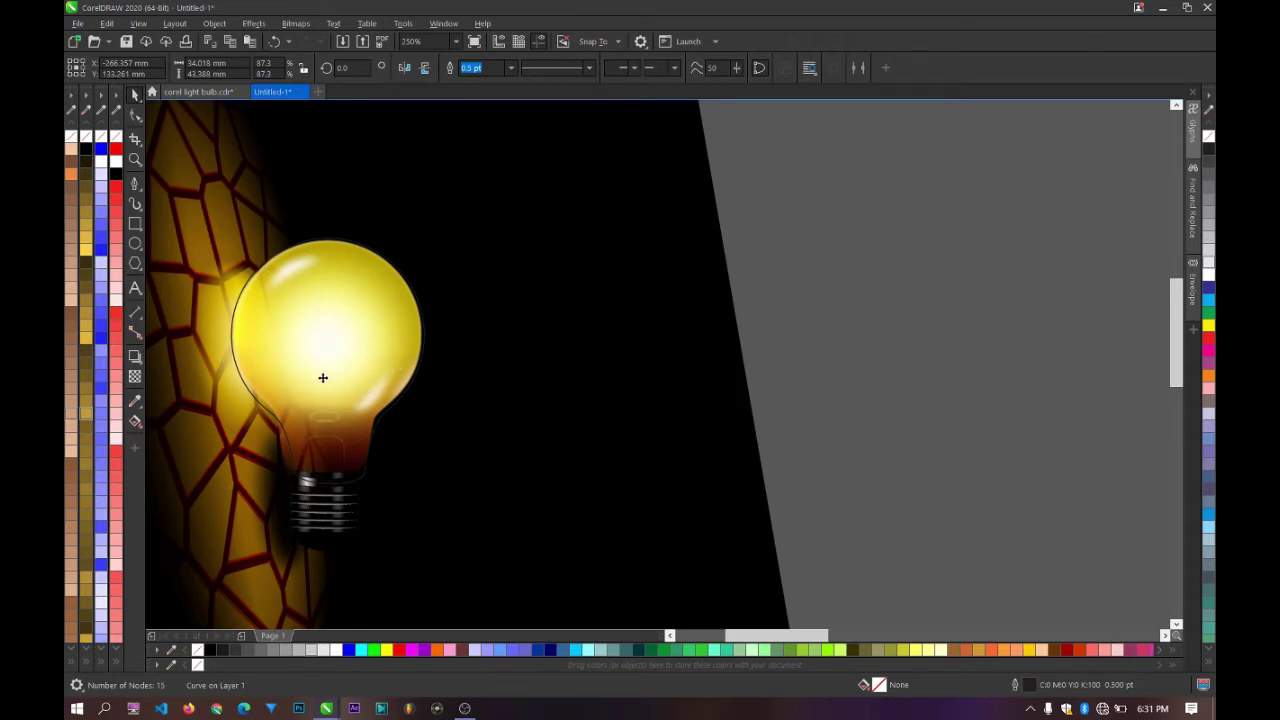
{"action": "left_click_drag", "start_coordinate": [322, 378], "coordinate": [327, 378]}
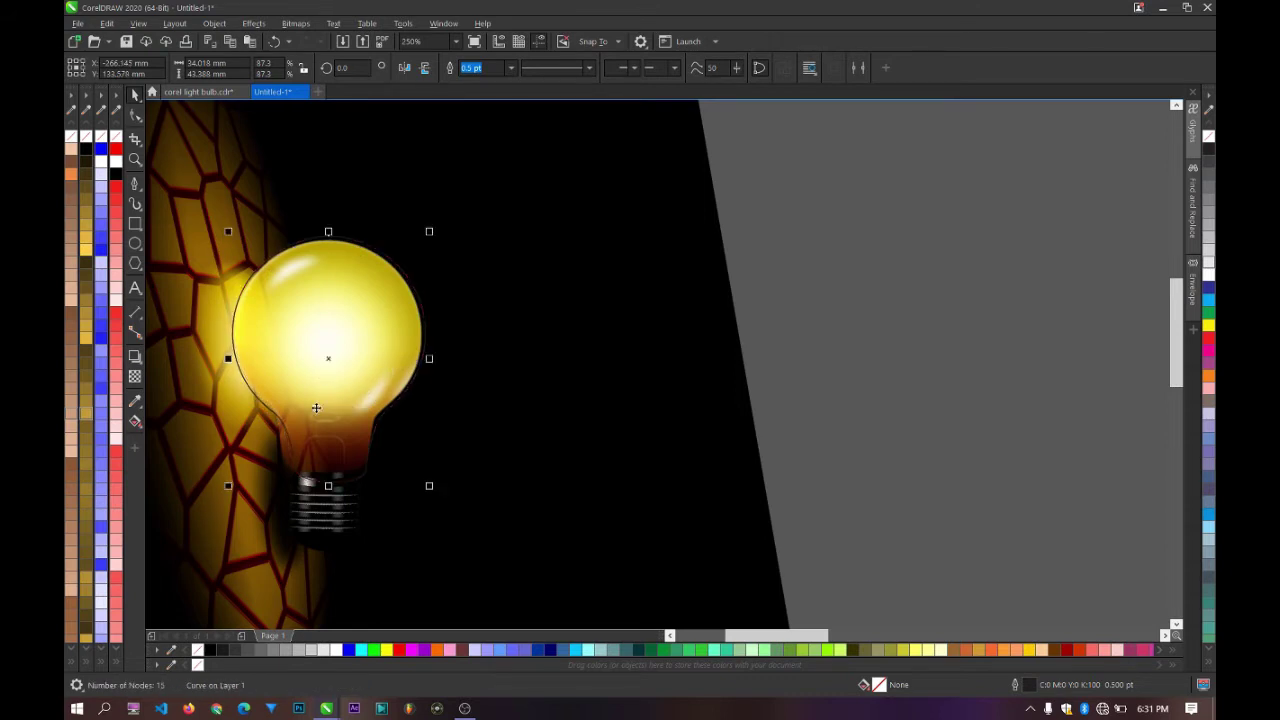
{"action": "scroll", "coordinate": [316, 408], "scroll_direction": "up", "scroll_amount": 2}
{"action": "scroll", "coordinate": [320, 334], "scroll_direction": "down", "scroll_amount": 2}
{"action": "scroll", "coordinate": [390, 297], "scroll_direction": "up", "scroll_amount": 2}
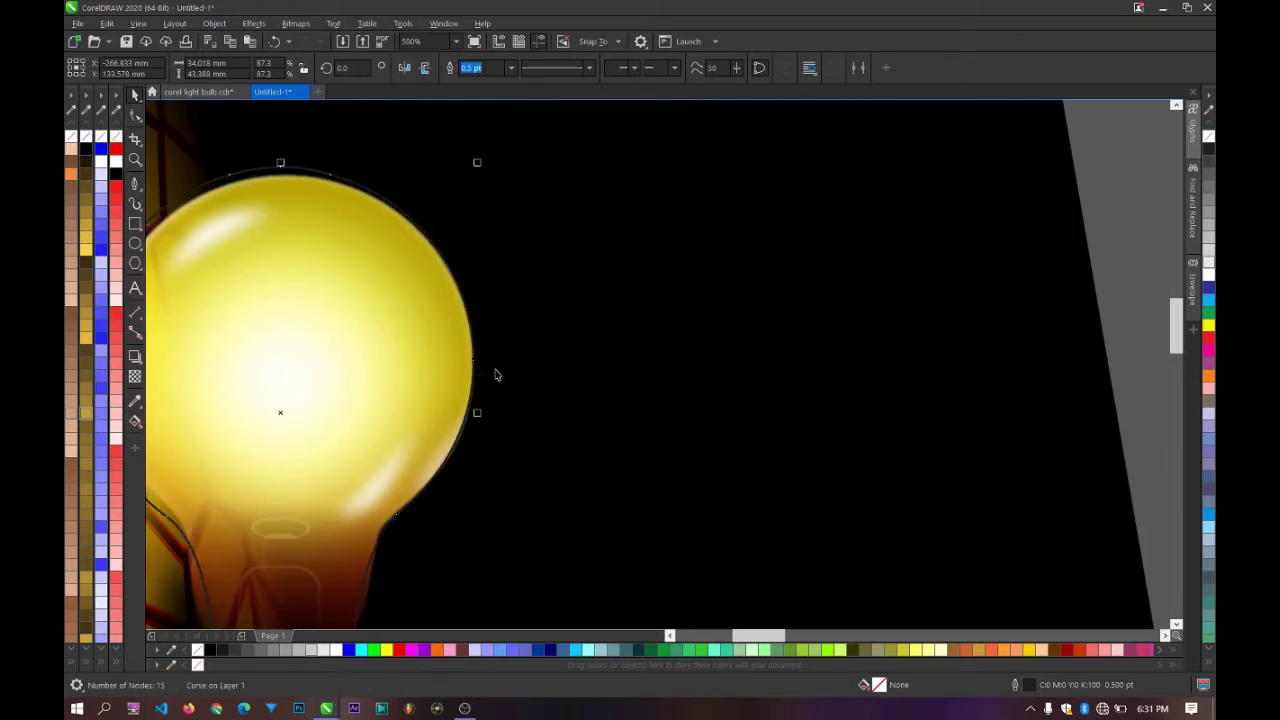
{"action": "scroll", "coordinate": [497, 371], "scroll_direction": "down", "scroll_amount": 2}
{"action": "scroll", "coordinate": [362, 264], "scroll_direction": "up", "scroll_amount": 2}
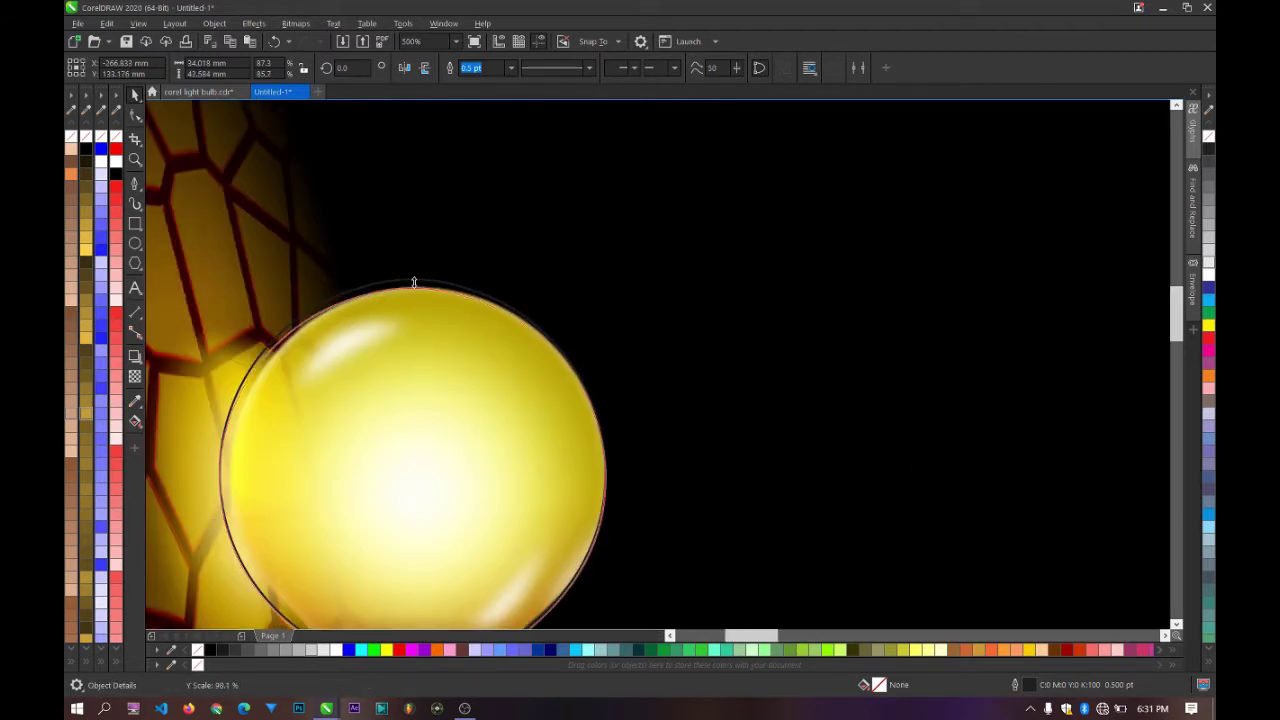
{"action": "scroll", "coordinate": [423, 270], "scroll_direction": "down", "scroll_amount": 2}
{"action": "scroll", "coordinate": [305, 405], "scroll_direction": "up", "scroll_amount": 2}
{"action": "left_click_drag", "start_coordinate": [302, 406], "coordinate": [310, 405]}
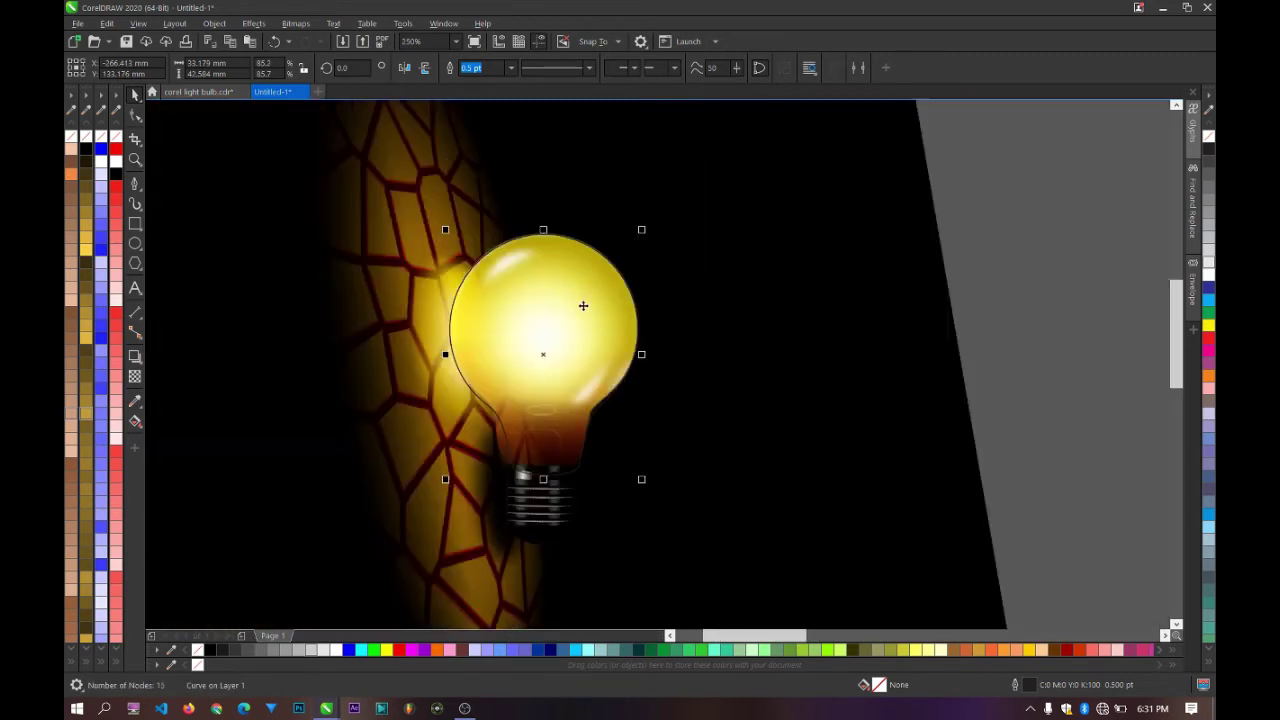
Step: Fit the neck's left side to the reference by moving its upper and lower nodes and adding one on the side
{"action": "scroll", "coordinate": [583, 305], "scroll_direction": "down", "scroll_amount": 2}
{"action": "scroll", "coordinate": [524, 457], "scroll_direction": "up", "scroll_amount": 2}
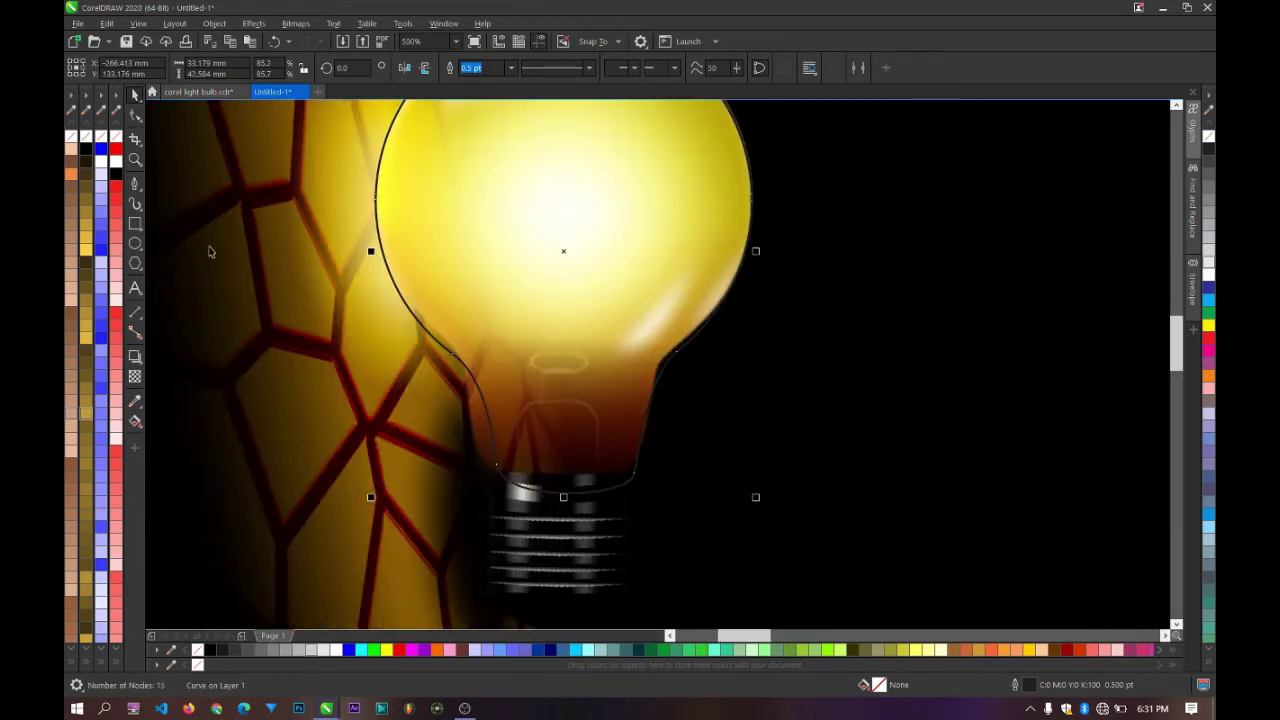
{"action": "key", "text": "F10"}
{"action": "scroll", "coordinate": [463, 368], "scroll_direction": "up", "scroll_amount": 2}
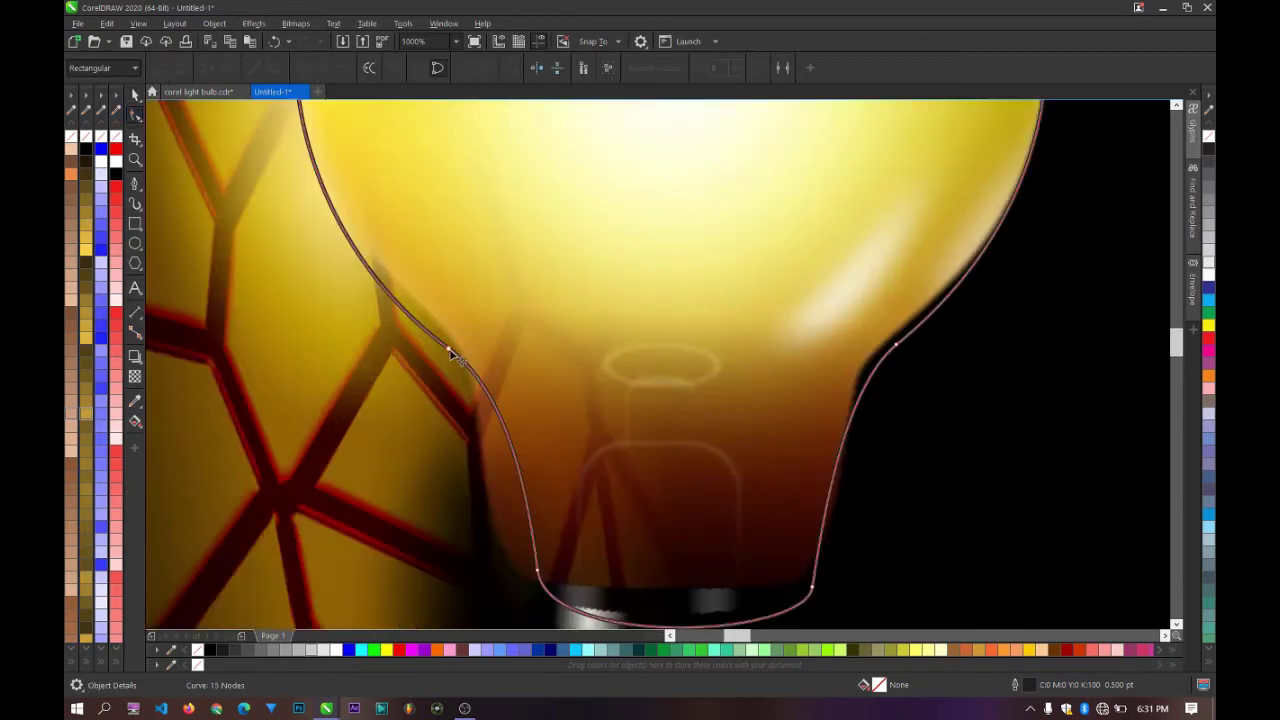
{"action": "left_click_drag", "start_coordinate": [450, 353], "coordinate": [490, 382]}
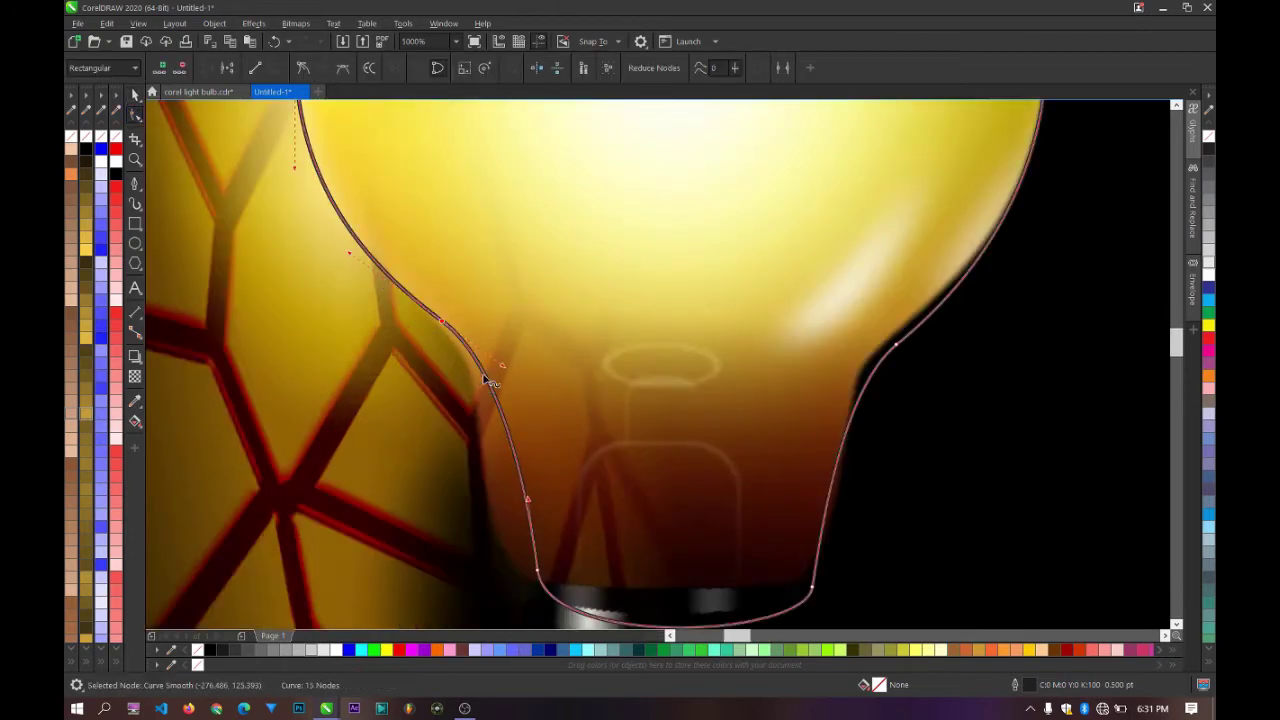
{"action": "left_click_drag", "start_coordinate": [540, 576], "coordinate": [480, 414]}
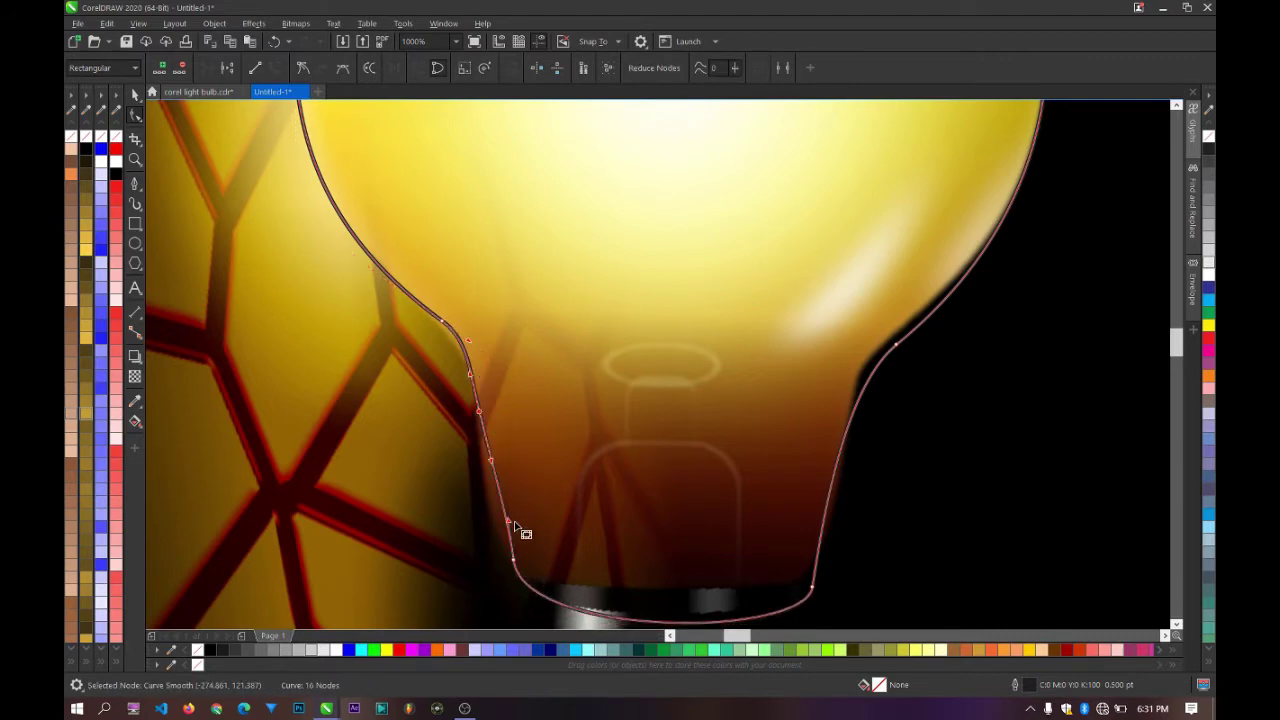
{"action": "mouse_move", "coordinate": [512, 565]}
{"action": "left_mouse_down"}
{"action": "mouse_move", "coordinate": [500, 550]}
{"action": "mouse_move", "coordinate": [494, 560]}
{"action": "mouse_move", "coordinate": [510, 556]}
{"action": "left_mouse_up"}
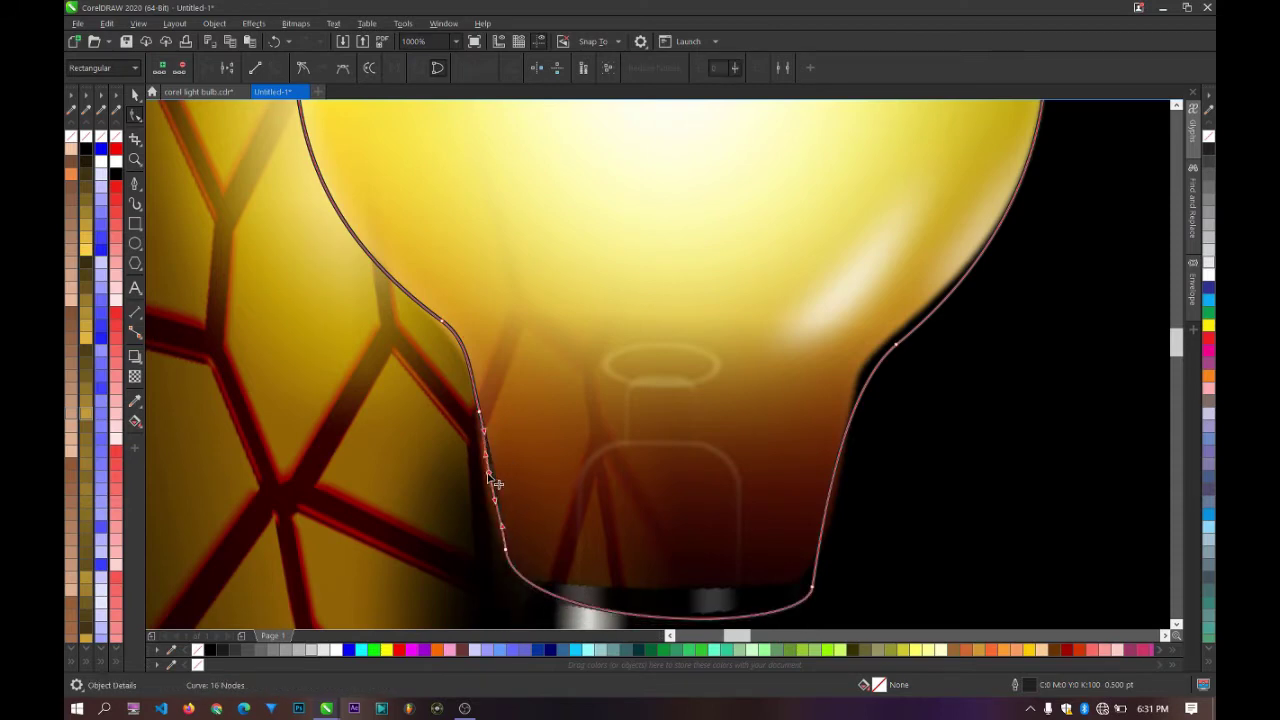
Step: Replace the intermediate nodes on the neck's left side with two new ones placed along the reference edge
{"action": "double_click", "coordinate": [490, 478]}
{"action": "left_click_drag", "start_coordinate": [518, 382], "coordinate": [443, 523]}
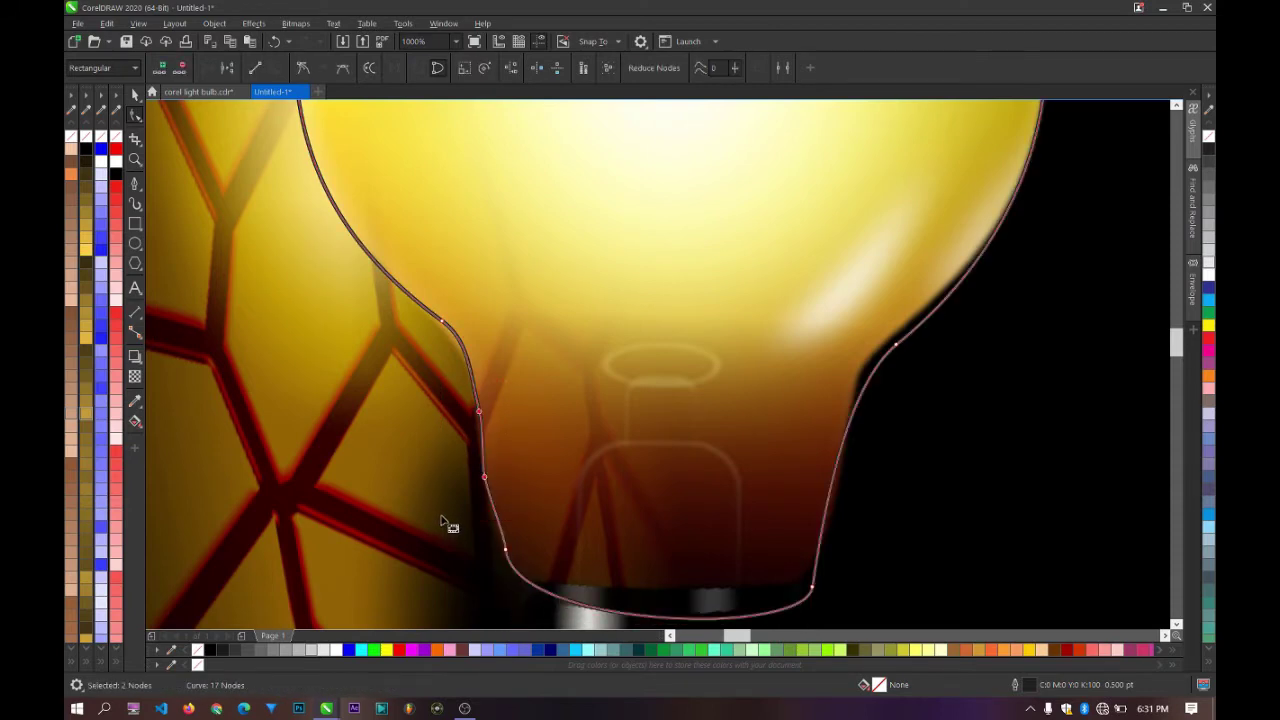
{"action": "key", "text": "Delete"}
{"action": "double_click", "coordinate": [495, 488]}
{"action": "left_click_drag", "start_coordinate": [495, 488], "coordinate": [488, 485]}
{"action": "double_click", "coordinate": [466, 385]}
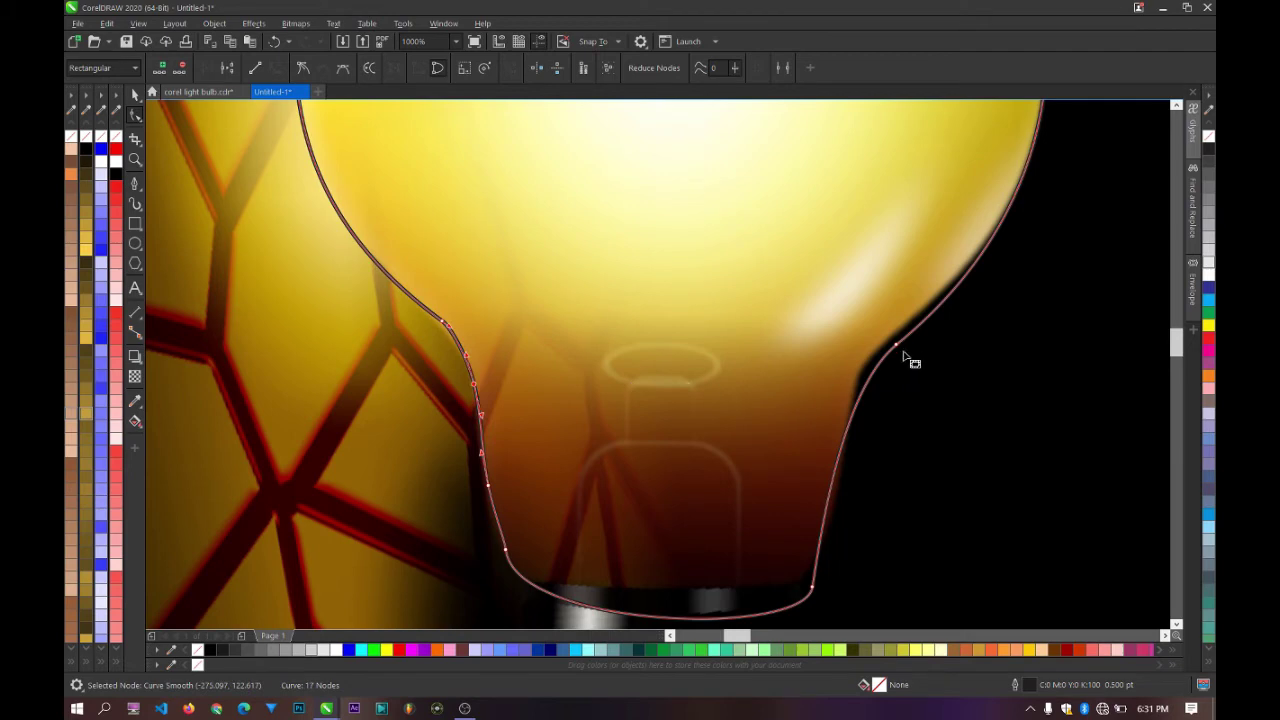
Step: Fit the neck's right side to the reference by moving its upper node and adding two nodes pulled onto the edge
{"action": "left_click_drag", "start_coordinate": [901, 346], "coordinate": [861, 370]}
{"action": "double_click", "coordinate": [871, 364]}
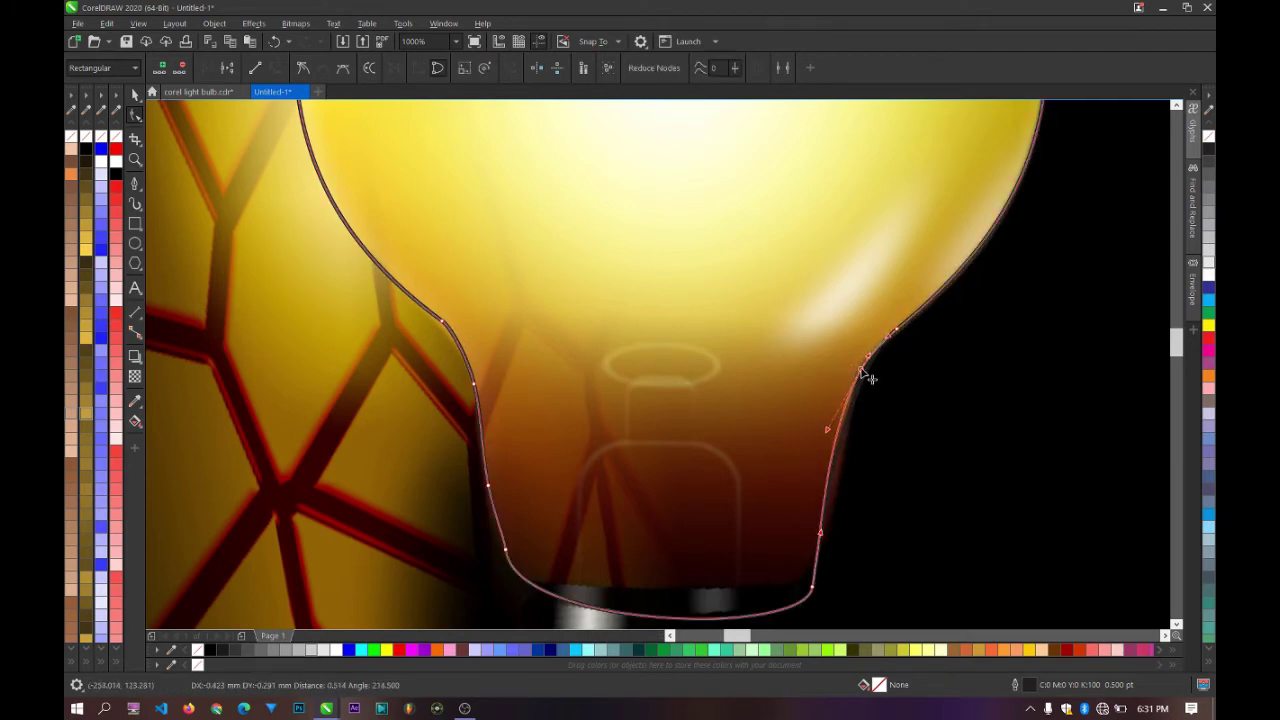
{"action": "double_click", "coordinate": [840, 482]}
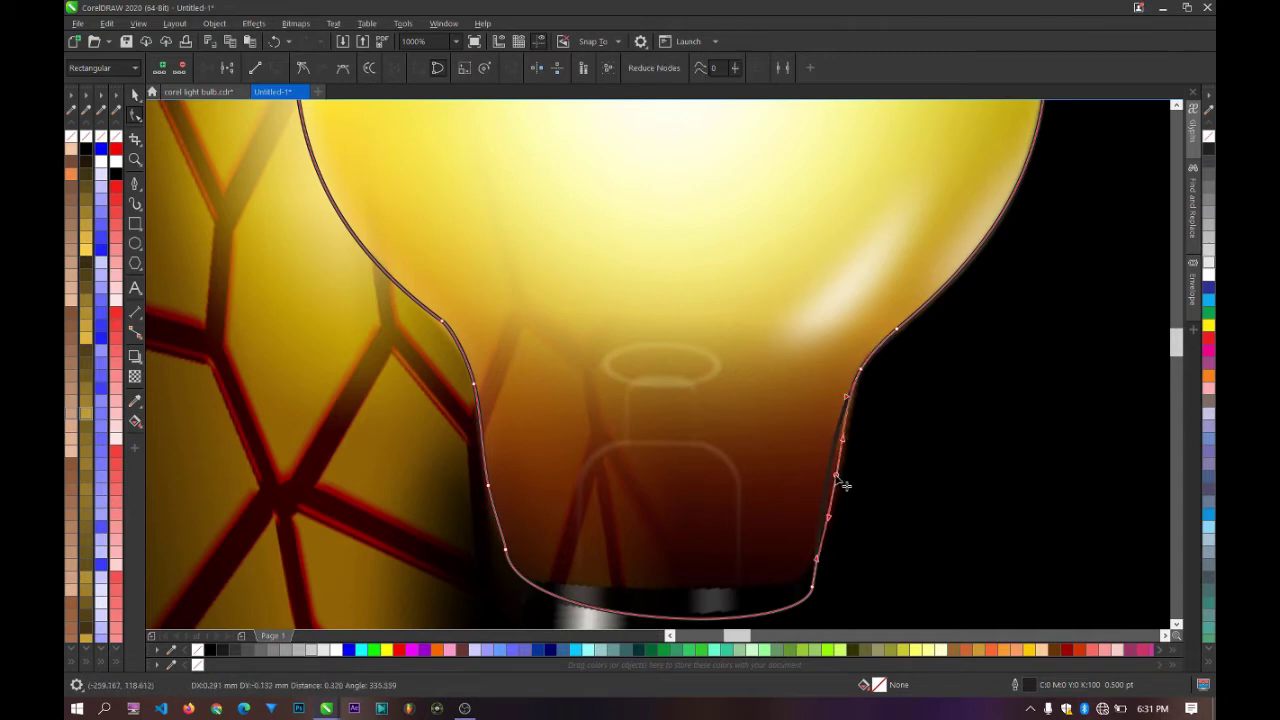
Step: Move the neck's lower right node up and outward onto the reference edge
{"action": "scroll", "coordinate": [838, 432], "scroll_direction": "down", "scroll_amount": 3}
{"action": "scroll", "coordinate": [843, 520], "scroll_direction": "up", "scroll_amount": 3}
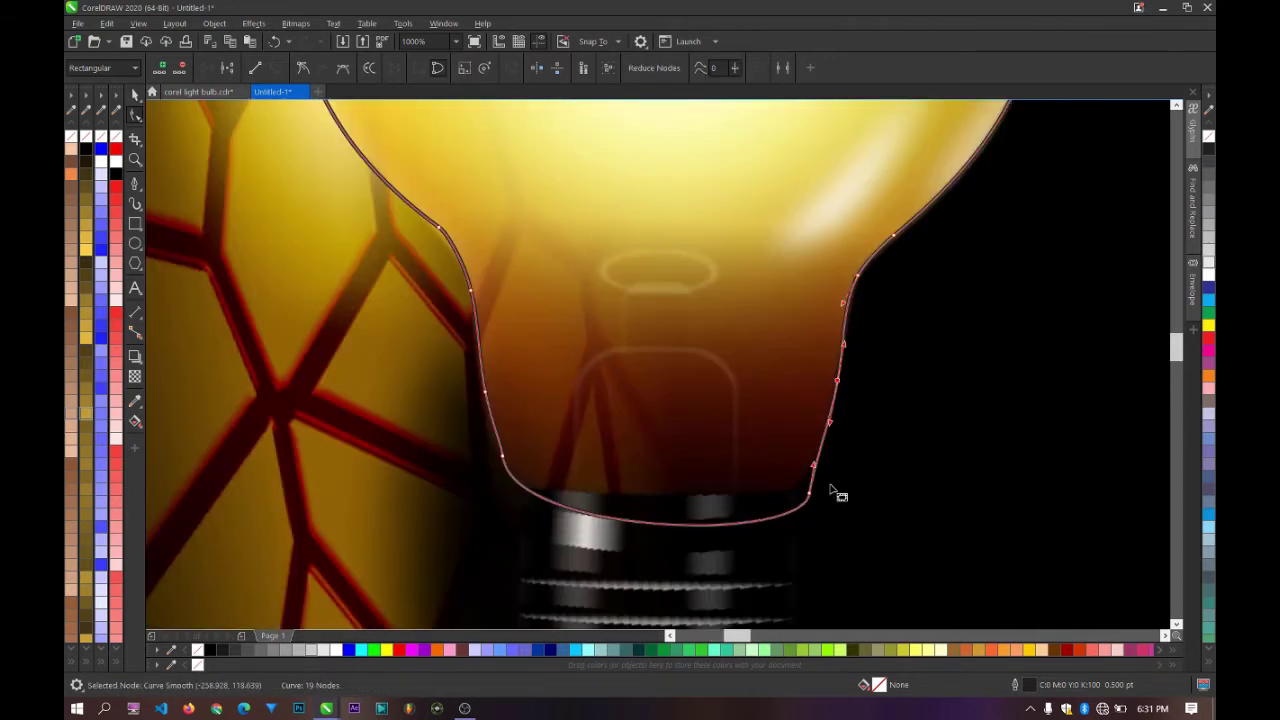
{"action": "mouse_move", "coordinate": [818, 465]}
{"action": "left_mouse_down"}
{"action": "mouse_move", "coordinate": [846, 480]}
{"action": "mouse_move", "coordinate": [834, 480]}
{"action": "mouse_move", "coordinate": [843, 516]}
{"action": "mouse_move", "coordinate": [821, 459]}
{"action": "left_mouse_up"}
{"action": "key", "text": "Delete"}
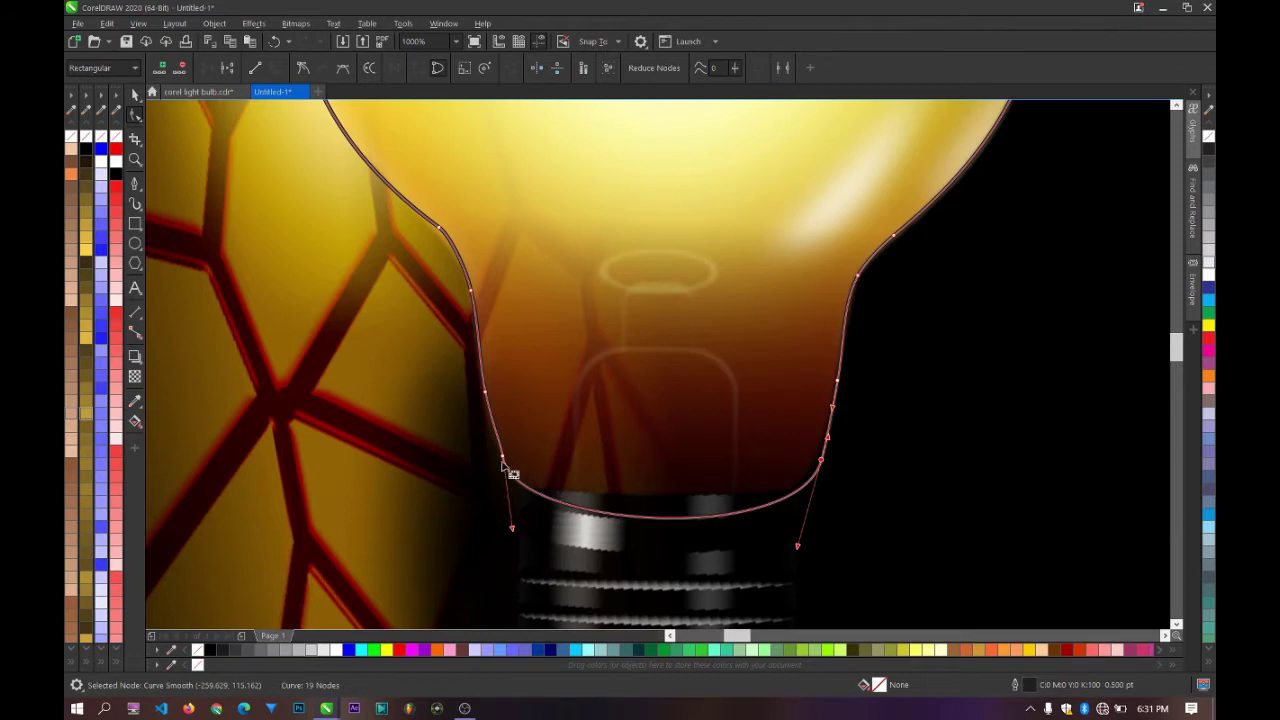
{"action": "left_click_drag", "start_coordinate": [503, 456], "coordinate": [503, 456]}
{"action": "key", "text": "ctrl+z"}
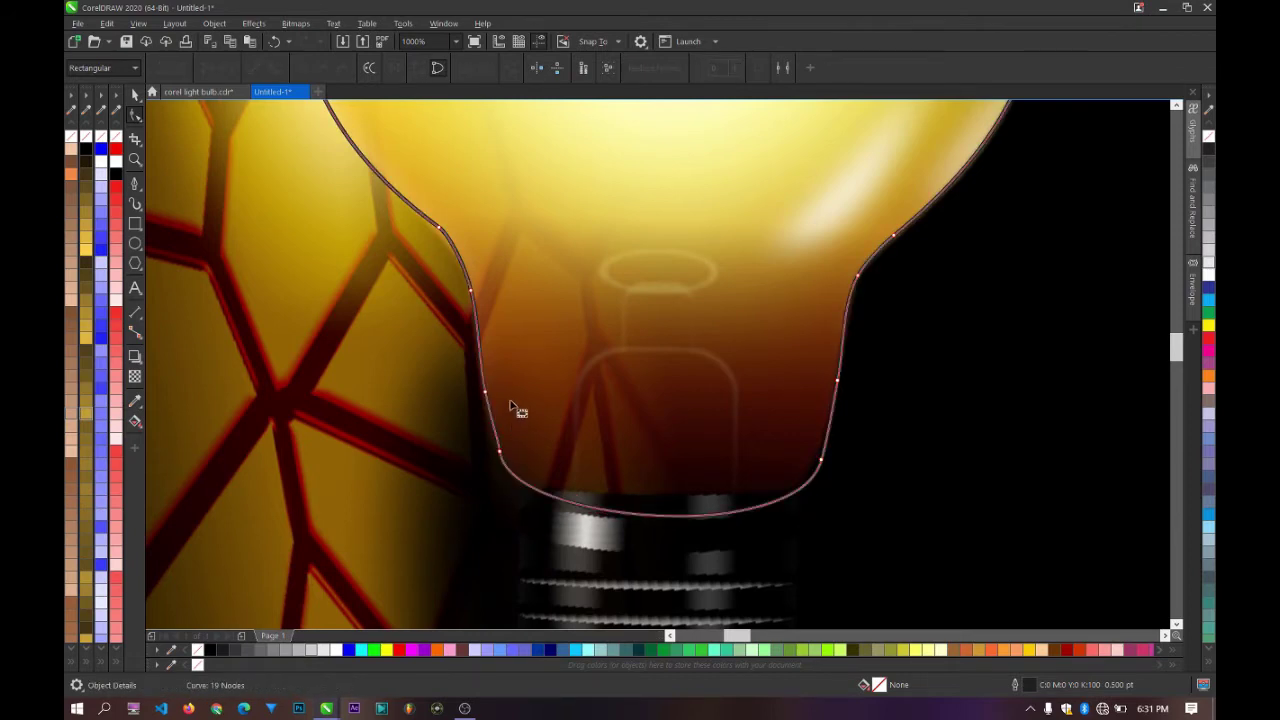
{"action": "key", "text": "Delete"}
{"action": "key", "text": "ctrl+z"}
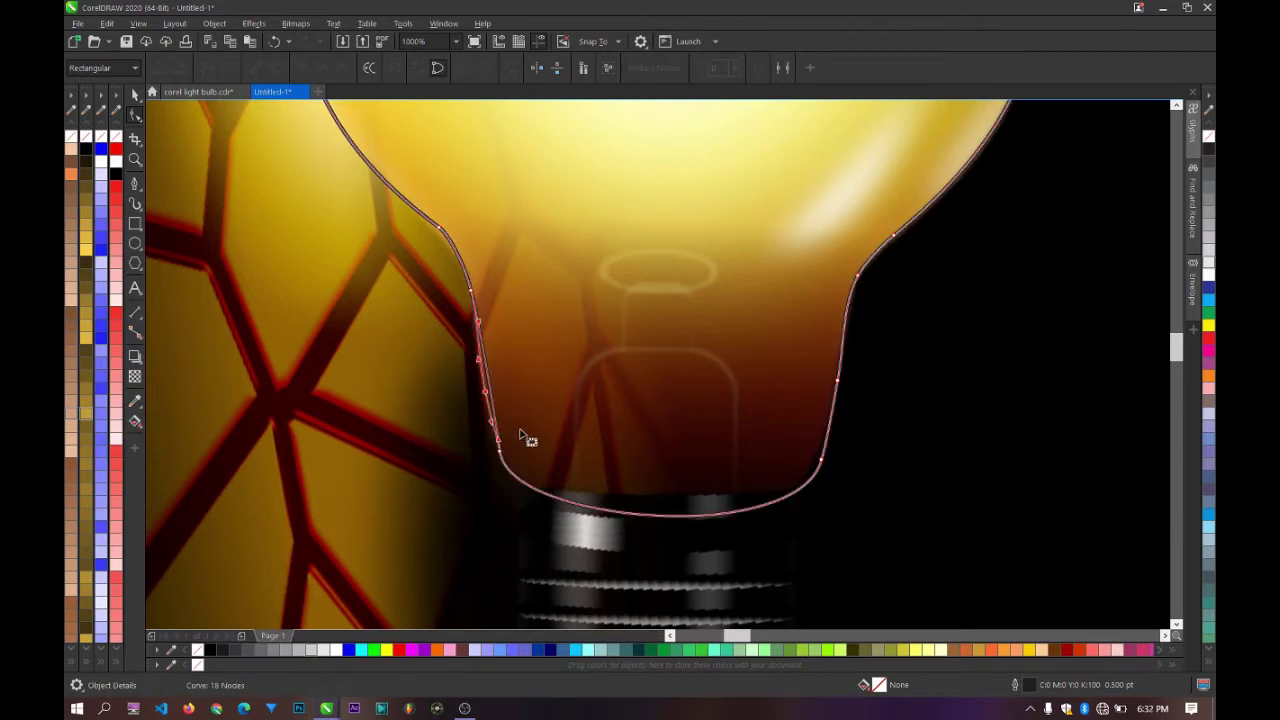
Step: Fit the neck's bottom edge to the reference by raising its two lower nodes, deleting the left one and pulling the curve into place
{"action": "left_click_drag", "start_coordinate": [449, 437], "coordinate": [807, 455]}
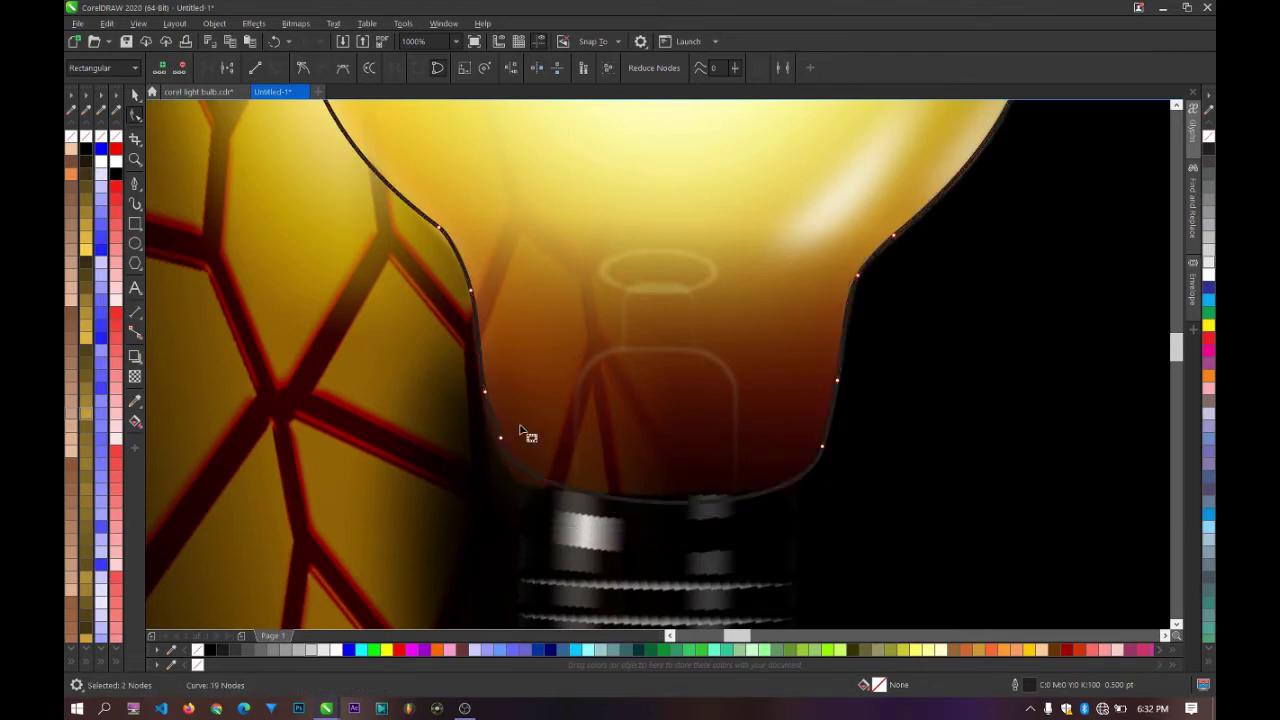
{"action": "left_click_drag", "start_coordinate": [523, 423], "coordinate": [454, 473]}
{"action": "key", "text": "Delete"}
{"action": "left_click", "coordinate": [450, 495]}
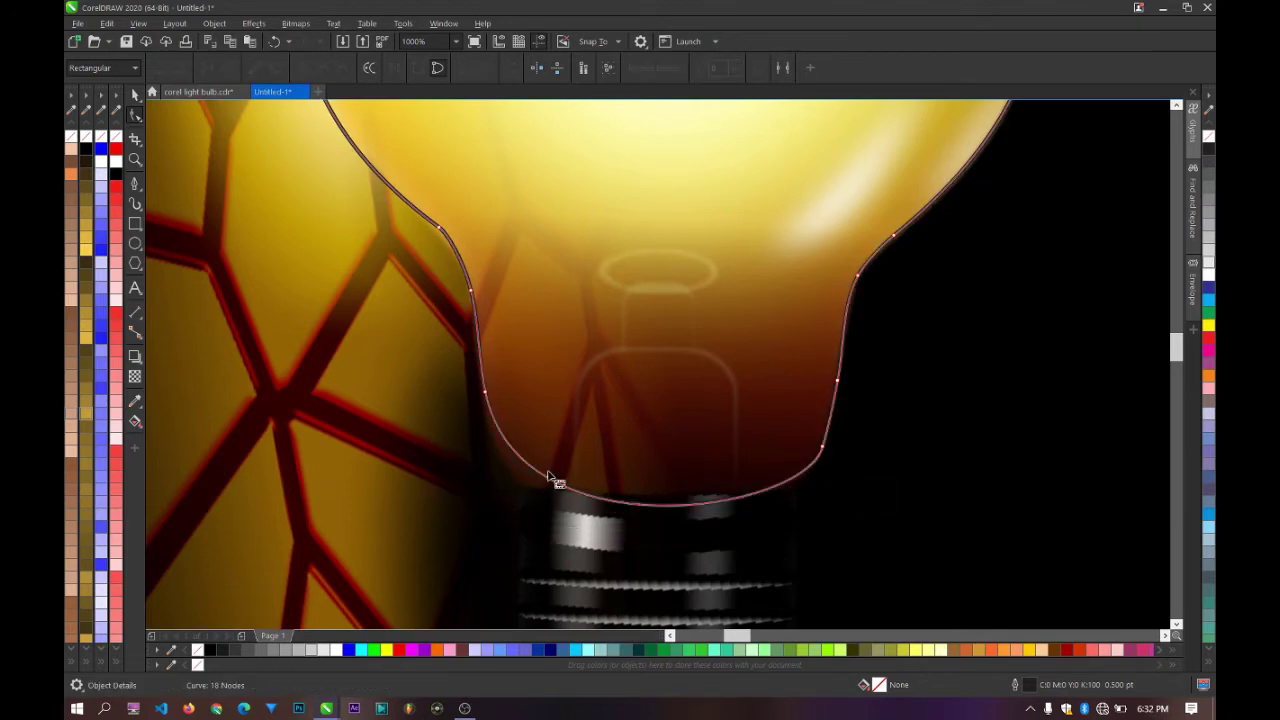
{"action": "left_click_drag", "start_coordinate": [549, 479], "coordinate": [542, 482]}
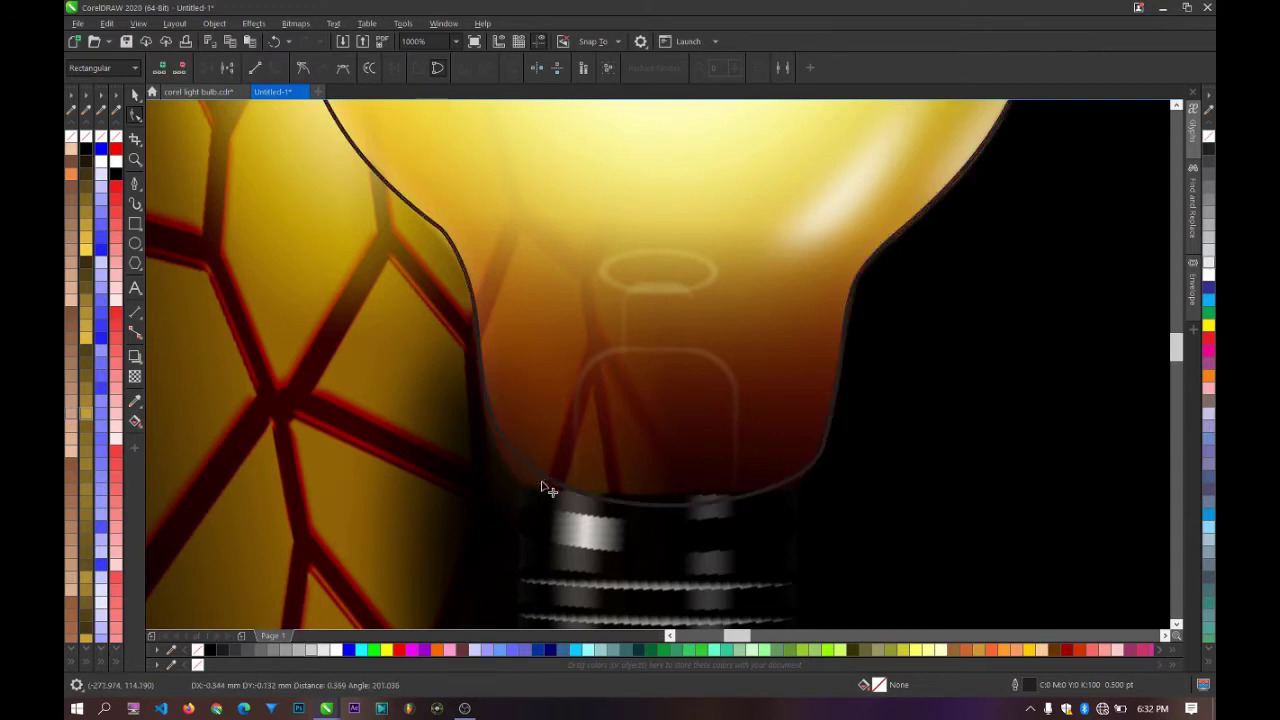
Step: Move the fitted bulb outline off the reference image into the empty area between it and the older circle-and-neck sketch
{"action": "scroll", "coordinate": [655, 478], "scroll_direction": "down", "scroll_amount": 2}
{"action": "scroll", "coordinate": [803, 457], "scroll_direction": "down", "scroll_amount": 2}
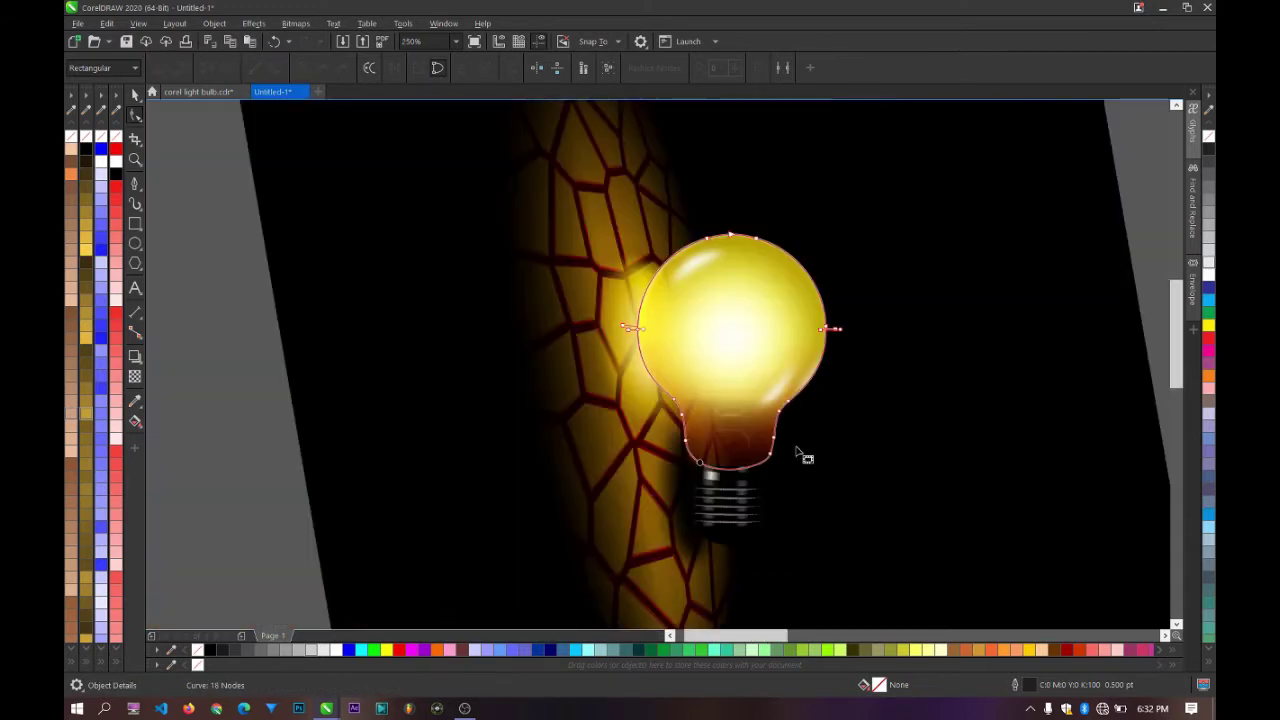
{"action": "scroll", "coordinate": [716, 329], "scroll_direction": "up", "scroll_amount": 1}
{"action": "scroll", "coordinate": [620, 300], "scroll_direction": "down", "scroll_amount": 2}
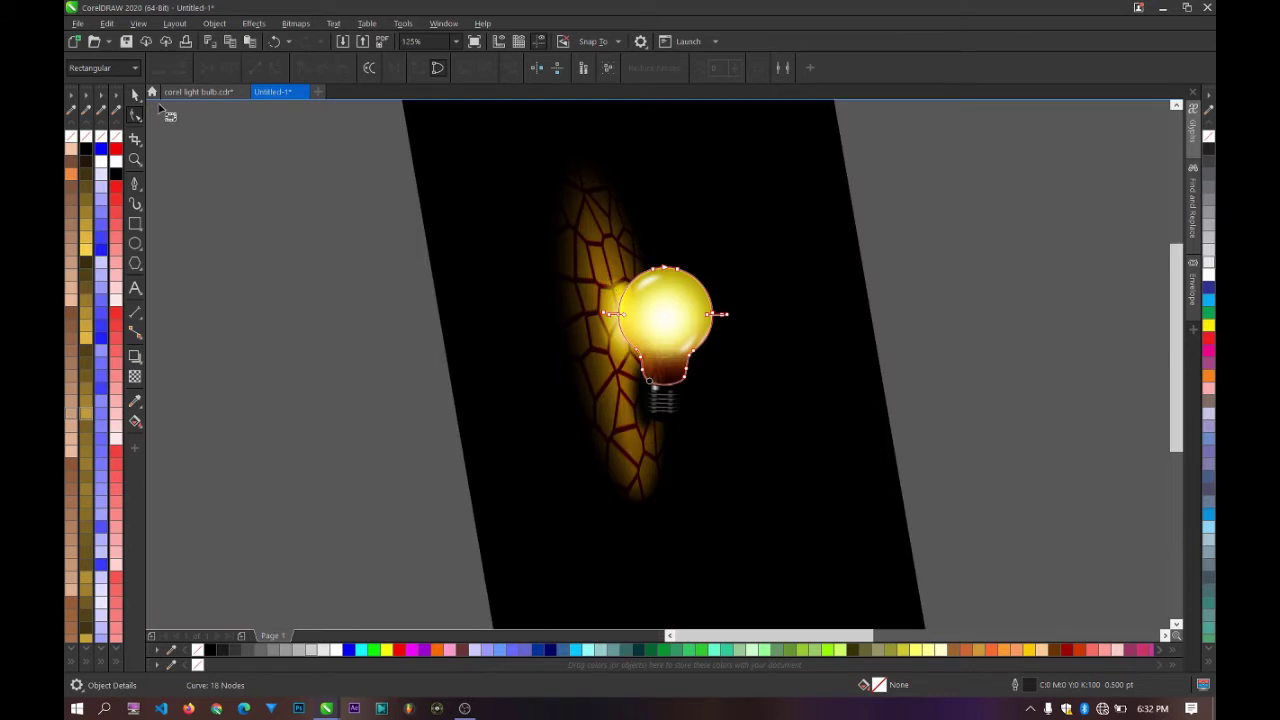
{"action": "left_click", "coordinate": [135, 95]}
{"action": "scroll", "coordinate": [291, 246], "scroll_direction": "down", "scroll_amount": 1}
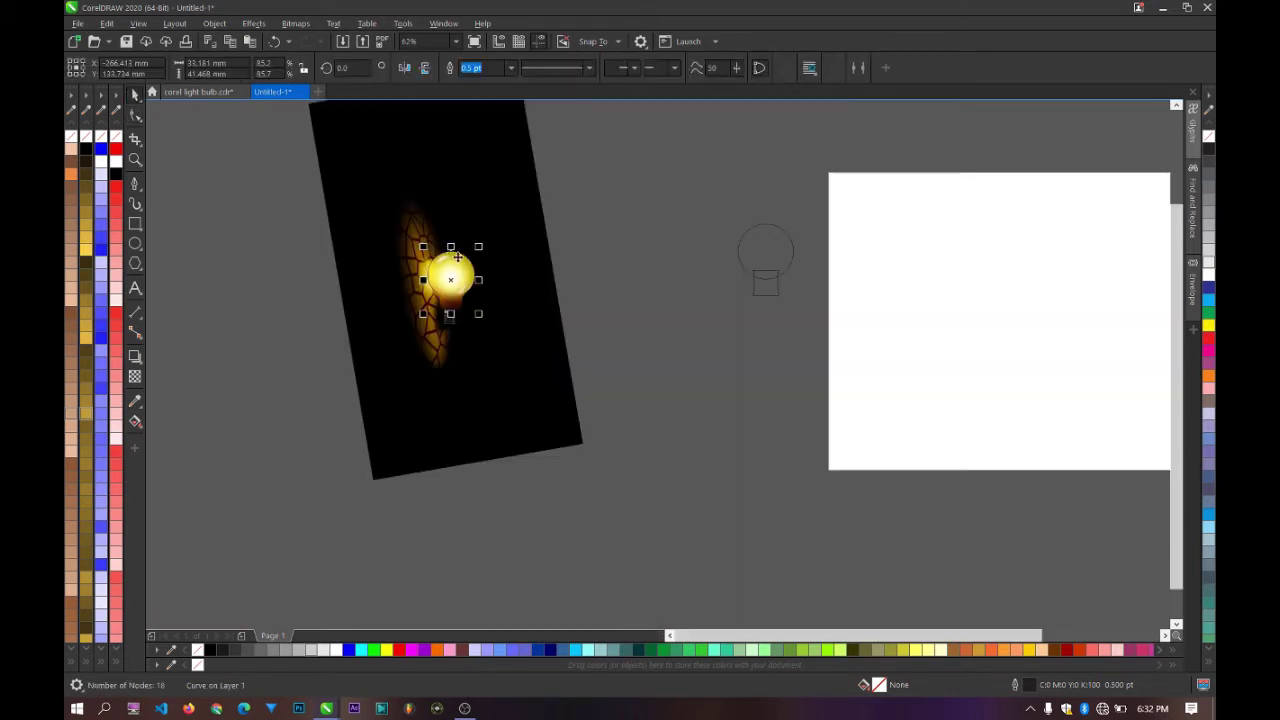
{"action": "left_click", "coordinate": [637, 251]}
{"action": "scroll", "coordinate": [640, 285], "scroll_direction": "up", "scroll_amount": 2}
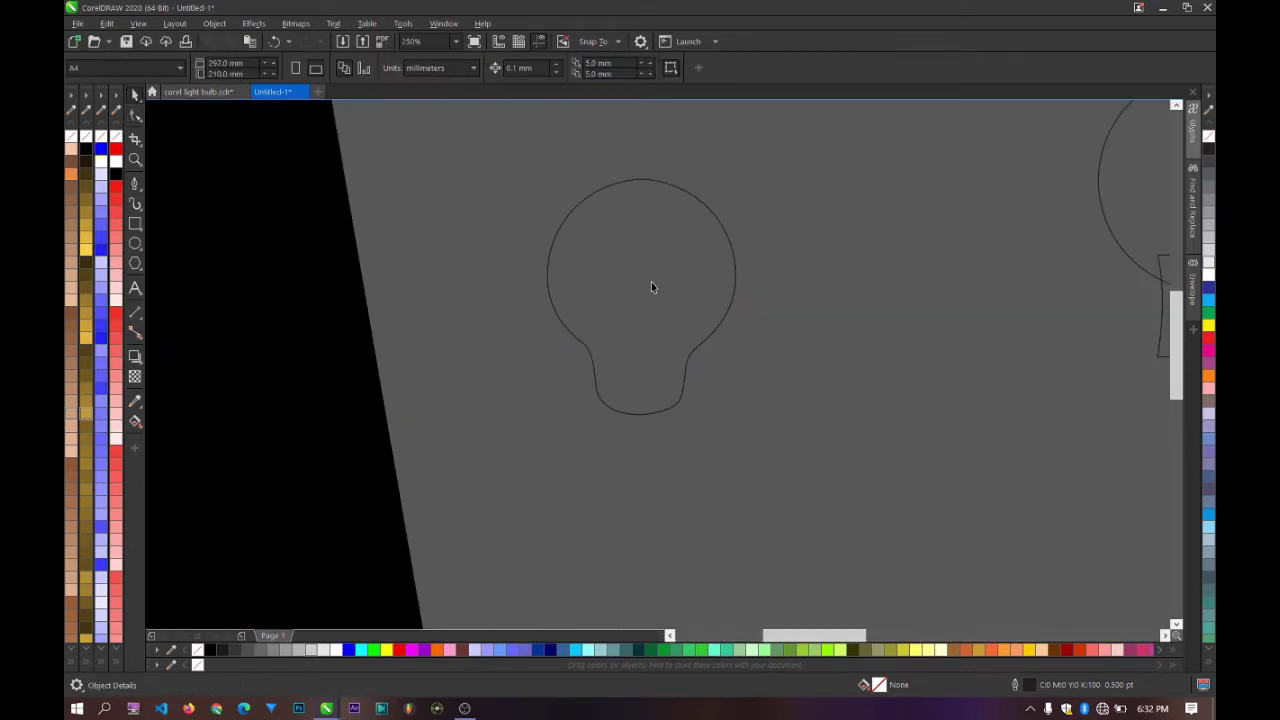
{"action": "scroll", "coordinate": [646, 279], "scroll_direction": "down", "scroll_amount": 1}
{"action": "scroll", "coordinate": [660, 295], "scroll_direction": "up", "scroll_amount": 1}
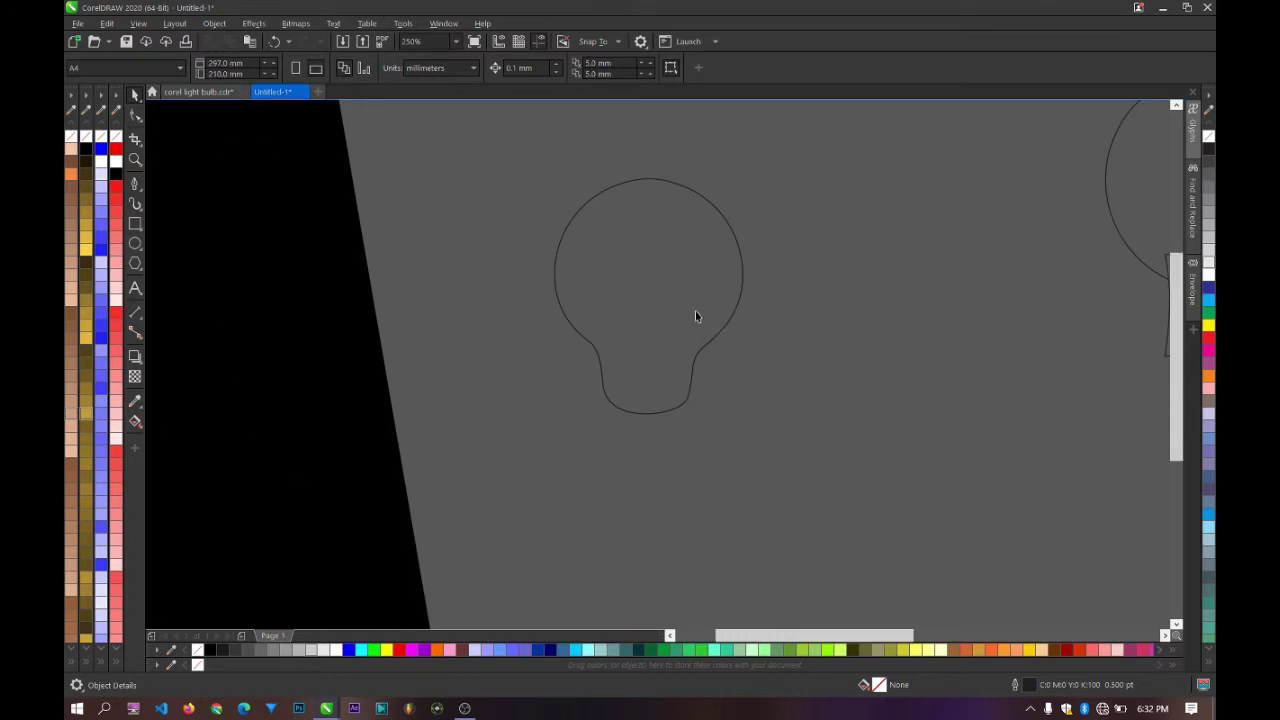
Step: Compare the bulb outline with the reference and examine the shape of its threaded metal base
{"action": "scroll", "coordinate": [641, 237], "scroll_direction": "down", "scroll_amount": 1}
{"action": "scroll", "coordinate": [641, 237], "scroll_direction": "down", "scroll_amount": 1}
{"action": "scroll", "coordinate": [517, 237], "scroll_direction": "up", "scroll_amount": 1}
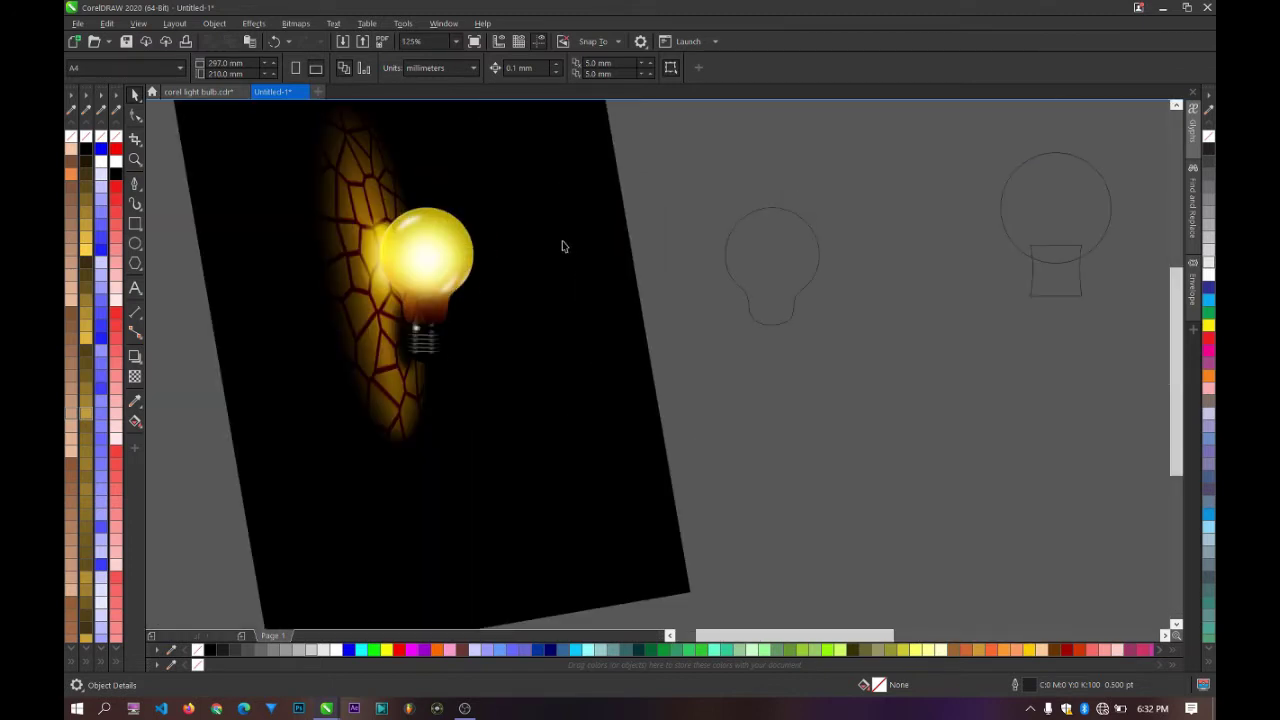
{"action": "scroll", "coordinate": [805, 286], "scroll_direction": "up", "scroll_amount": 1}
{"action": "scroll", "coordinate": [771, 296], "scroll_direction": "down", "scroll_amount": 1}
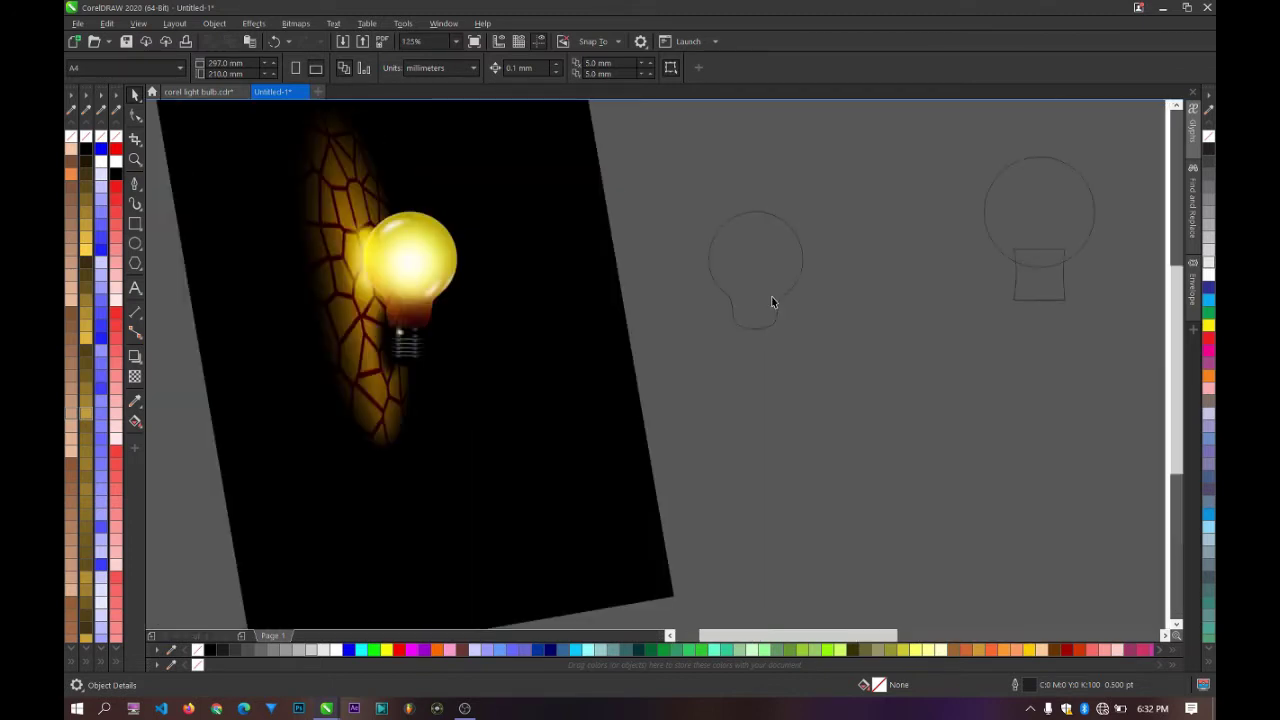
{"action": "scroll", "coordinate": [765, 327], "scroll_direction": "up", "scroll_amount": 1}
{"action": "scroll", "coordinate": [765, 327], "scroll_direction": "down", "scroll_amount": 1}
{"action": "scroll", "coordinate": [414, 337], "scroll_direction": "up", "scroll_amount": 3}
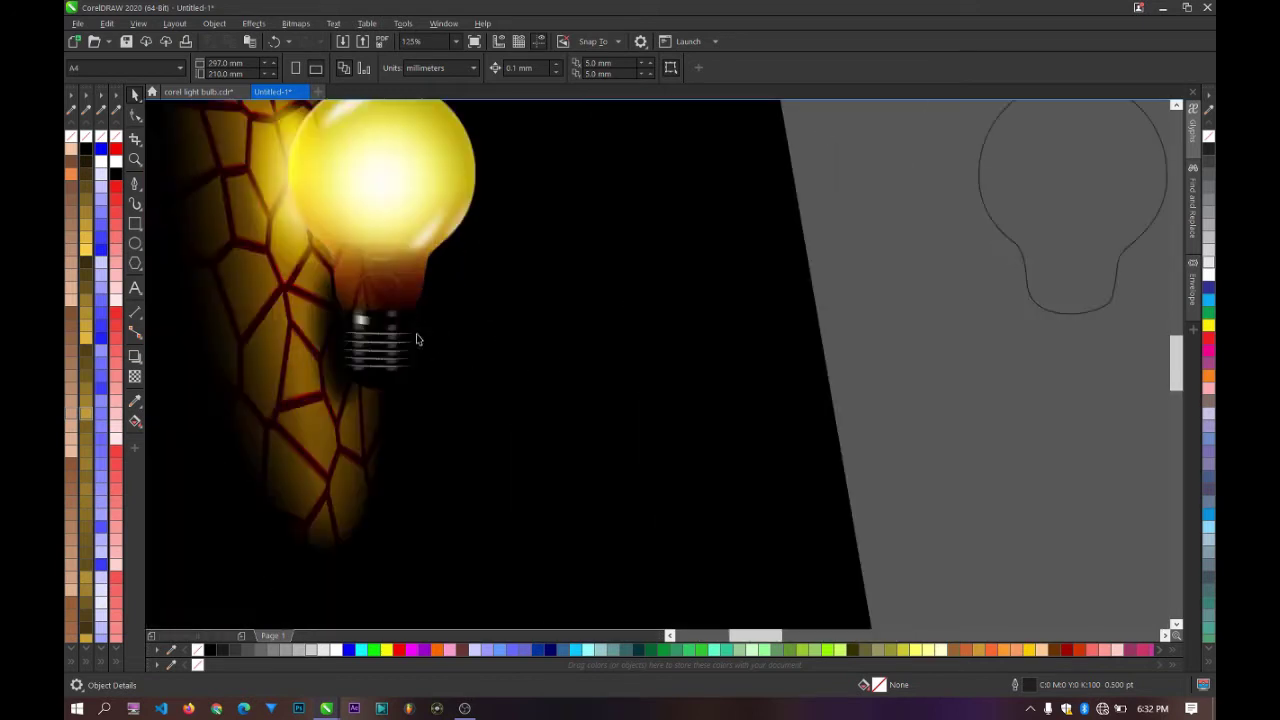
{"action": "scroll", "coordinate": [322, 305], "scroll_direction": "down", "scroll_amount": 1}
{"action": "scroll", "coordinate": [206, 263], "scroll_direction": "up", "scroll_amount": 1}
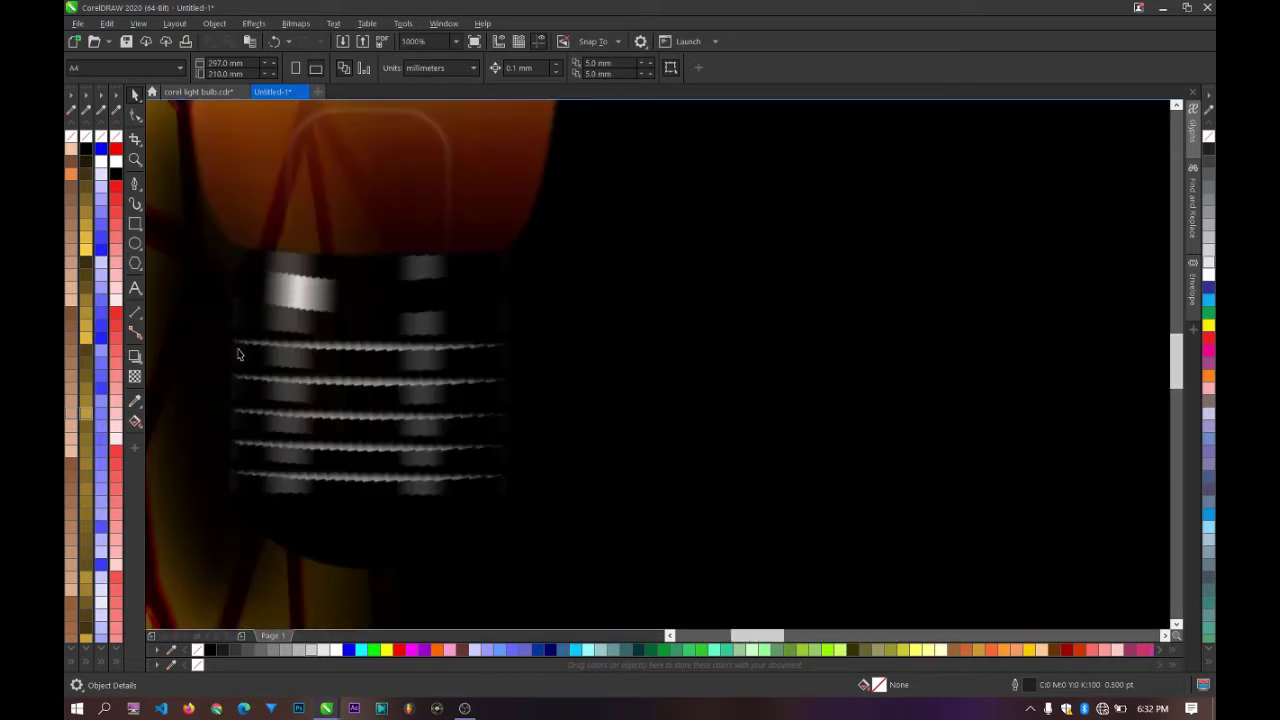
{"action": "scroll", "coordinate": [240, 349], "scroll_direction": "down", "scroll_amount": 1}
{"action": "scroll", "coordinate": [408, 383], "scroll_direction": "down", "scroll_amount": 2}
{"action": "scroll", "coordinate": [538, 316], "scroll_direction": "up", "scroll_amount": 2}
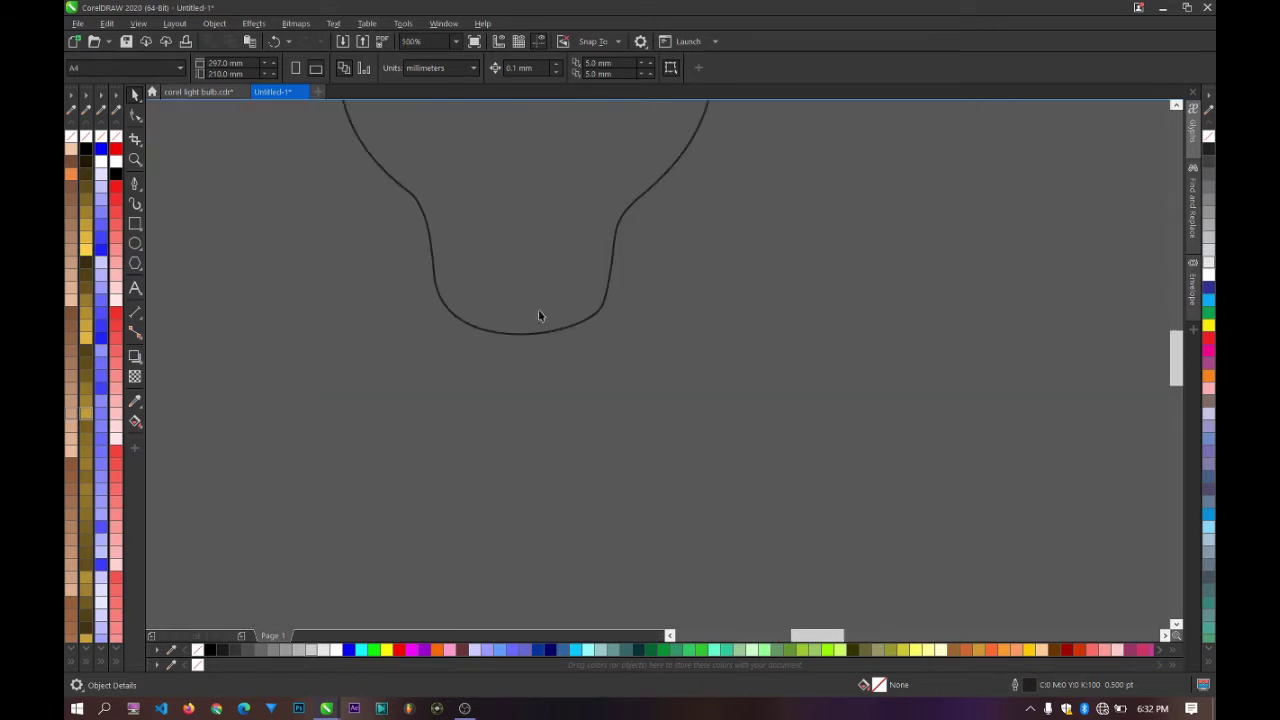
Step: Draw a rectangle about 12.8 by 15.5 mm across the neck's bottom, rounding its upper corners slightly and its lower corners about 5 mm
{"action": "left_click_drag", "start_coordinate": [449, 290], "coordinate": [594, 463]}
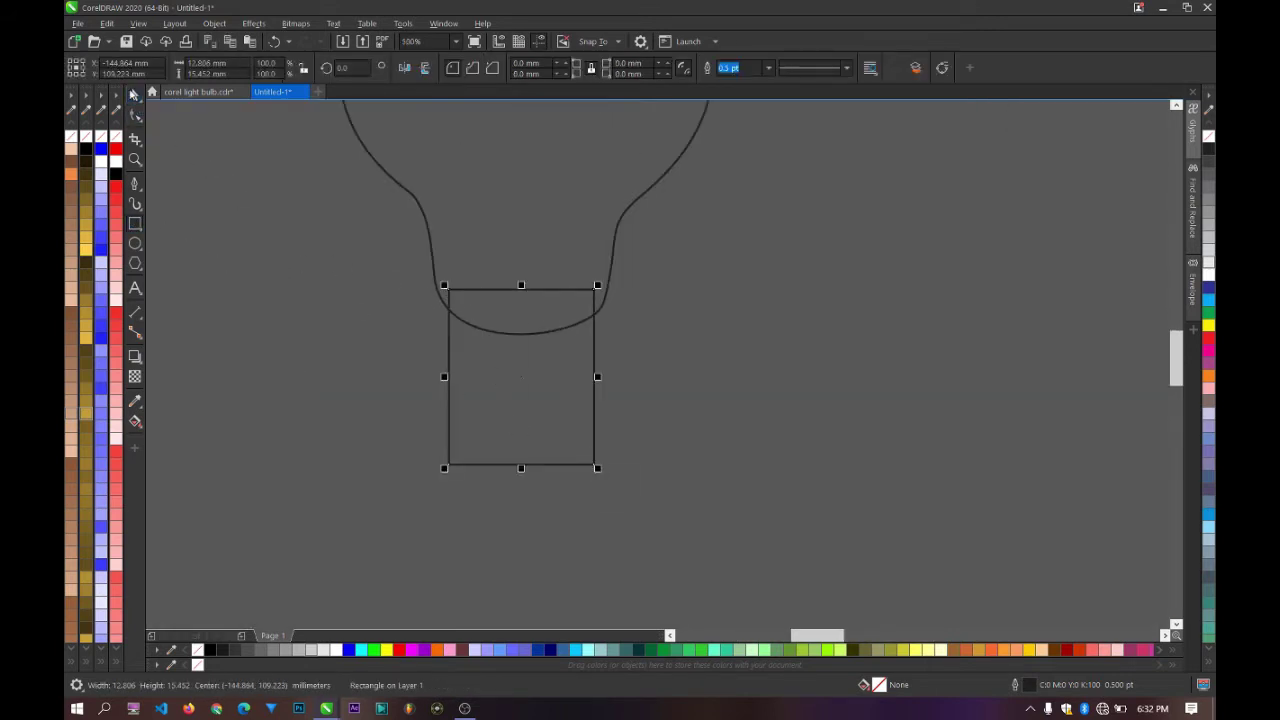
{"action": "left_click", "coordinate": [134, 94]}
{"action": "left_click", "coordinate": [135, 114]}
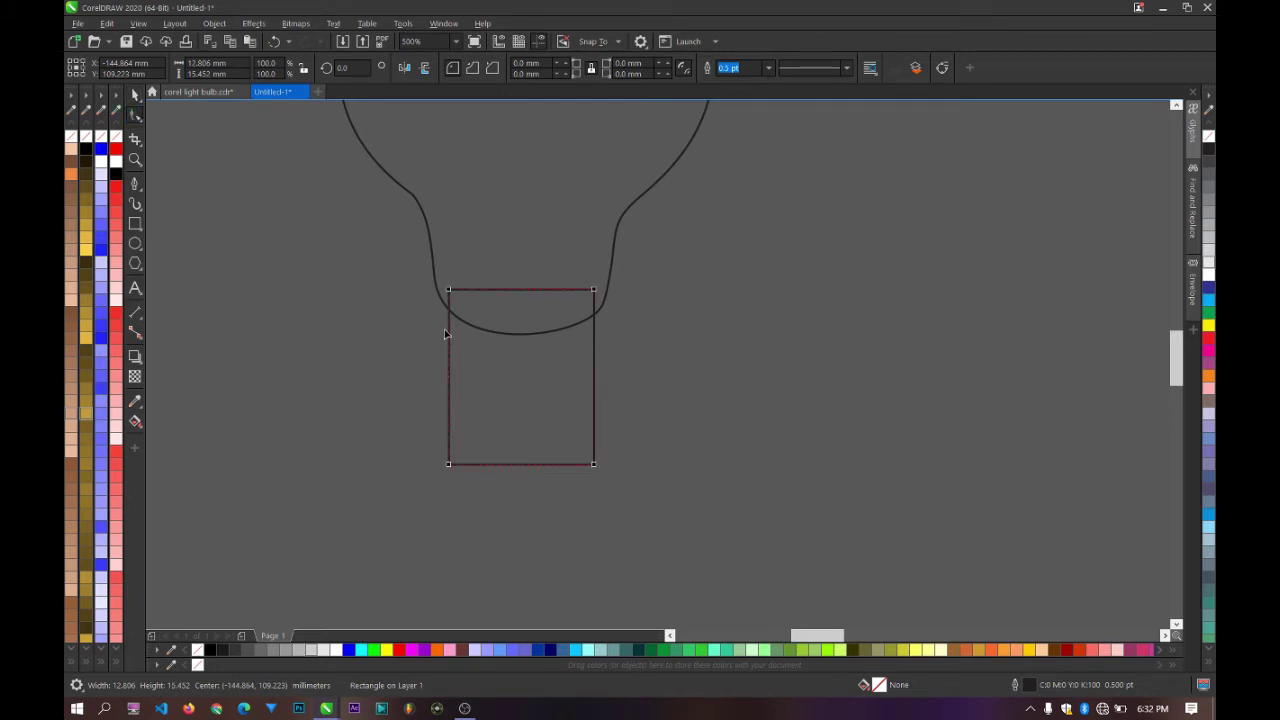
{"action": "left_click_drag", "start_coordinate": [448, 466], "coordinate": [479, 441]}
{"action": "left_click_drag", "start_coordinate": [594, 465], "coordinate": [586, 413]}
{"action": "key", "text": "ctrl+z"}
{"action": "left_click_drag", "start_coordinate": [594, 467], "coordinate": [594, 417]}
{"action": "left_click_drag", "start_coordinate": [448, 422], "coordinate": [448, 413]}
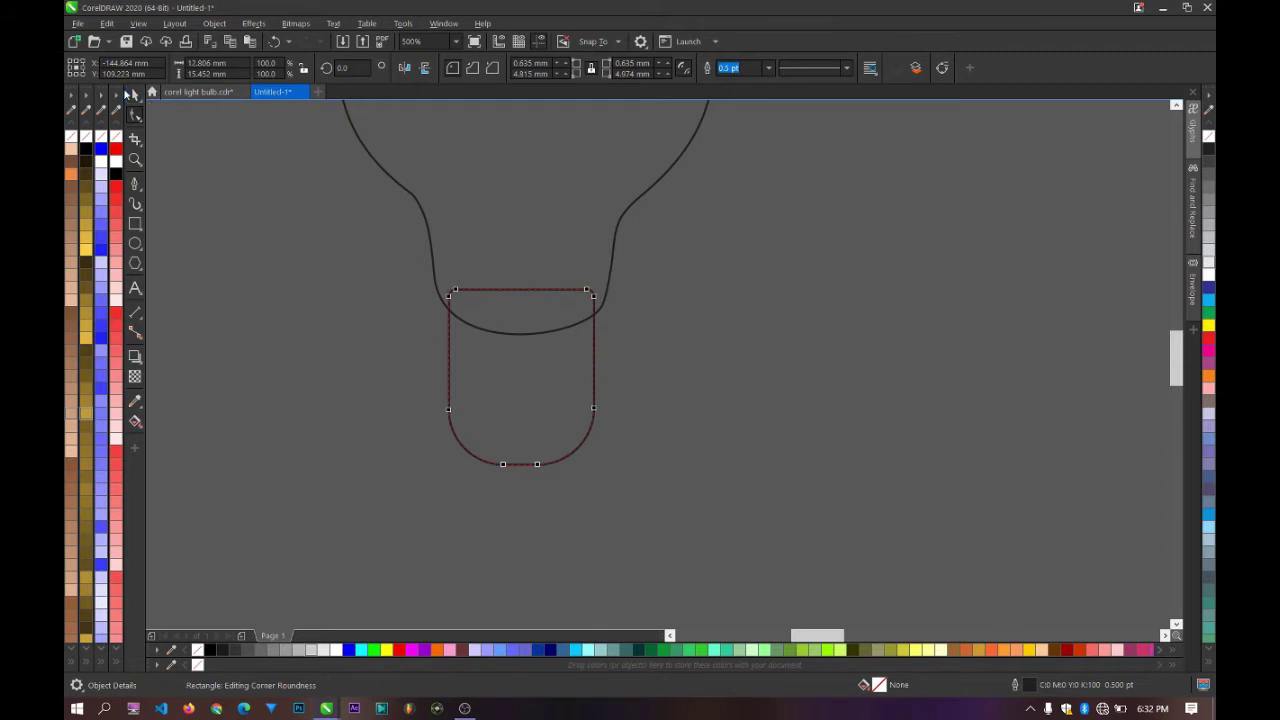
Step: Lower the rounded rectangle's top edge to make it about 14.1 mm high and center it horizontally with the bulb outline
{"action": "scroll", "coordinate": [534, 388], "scroll_direction": "down", "scroll_amount": 2}
{"action": "left_click", "coordinate": [533, 287]}
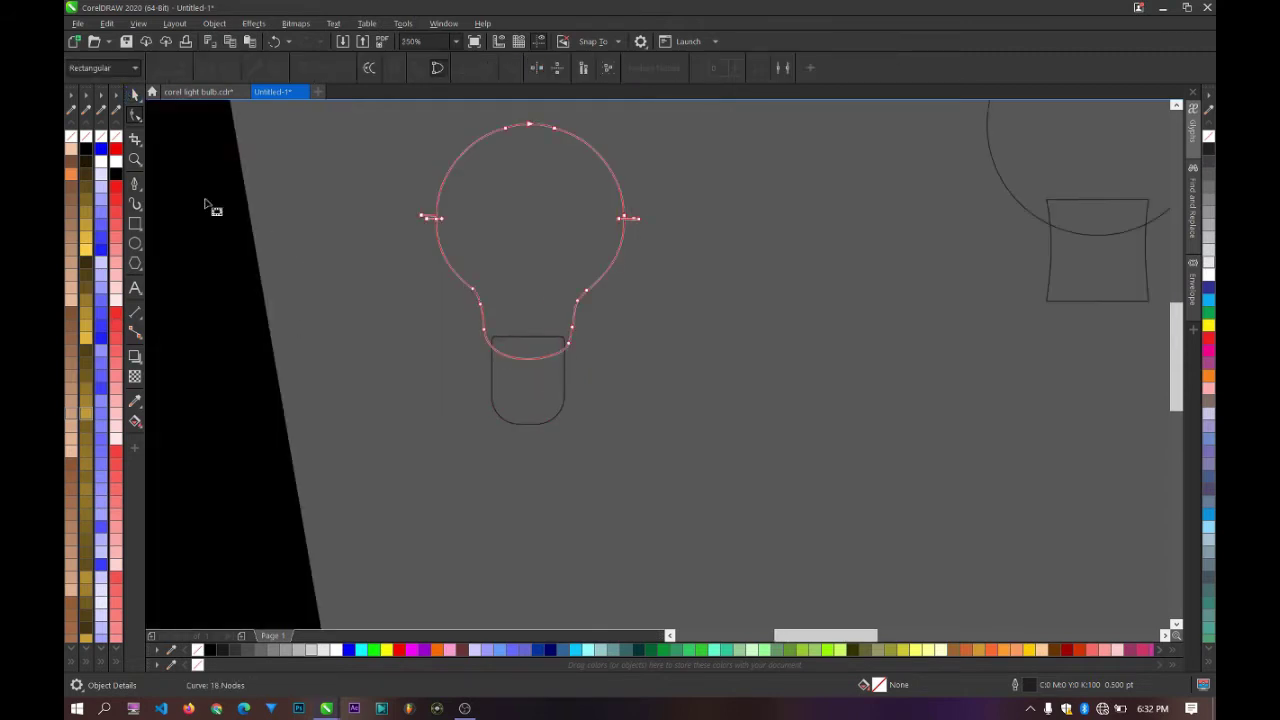
{"action": "left_click", "coordinate": [134, 95]}
{"action": "scroll", "coordinate": [508, 351], "scroll_direction": "up", "scroll_amount": 1}
{"action": "left_click", "coordinate": [545, 392]}
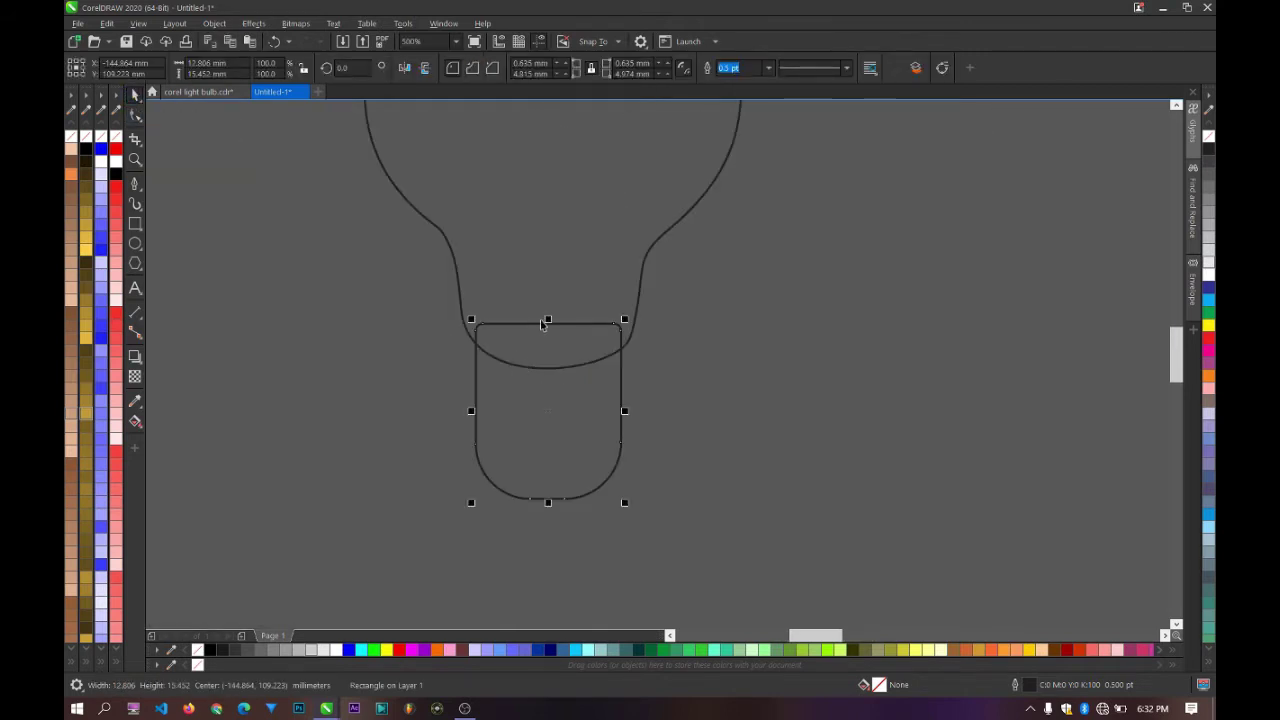
{"action": "left_click_drag", "start_coordinate": [548, 323], "coordinate": [552, 336]}
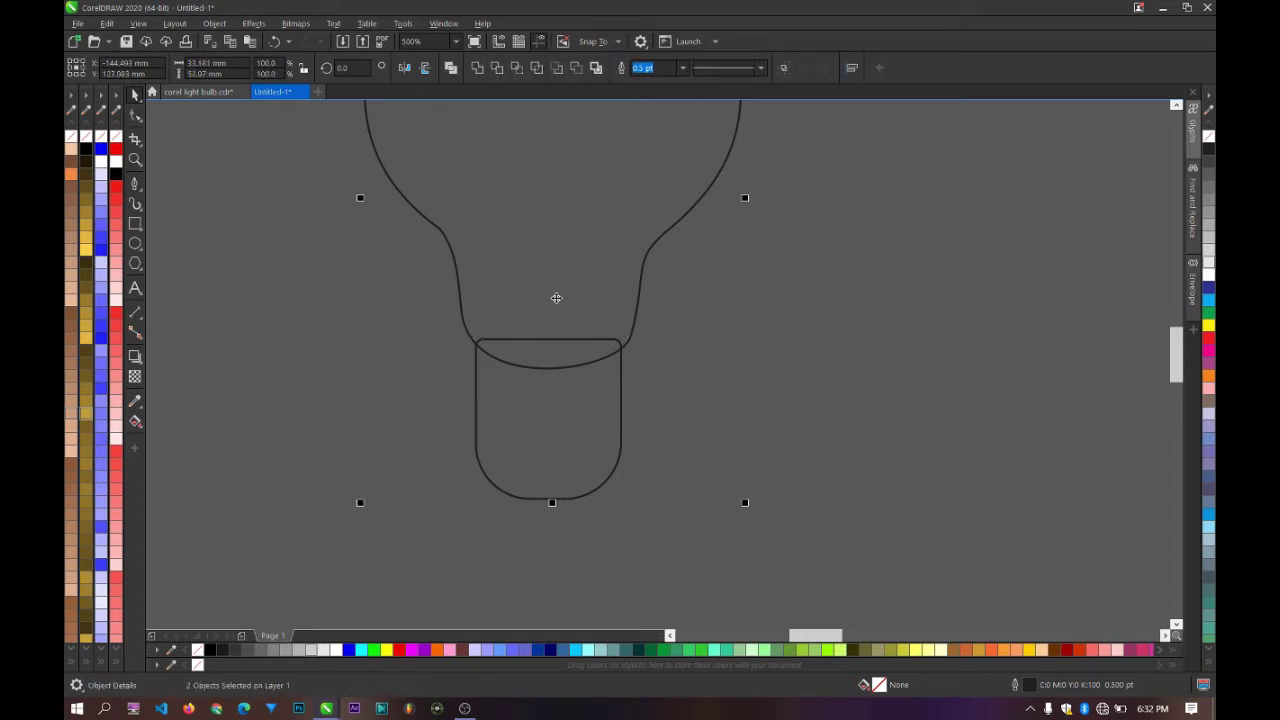
{"action": "scroll", "coordinate": [557, 312], "scroll_direction": "down", "scroll_amount": 2}
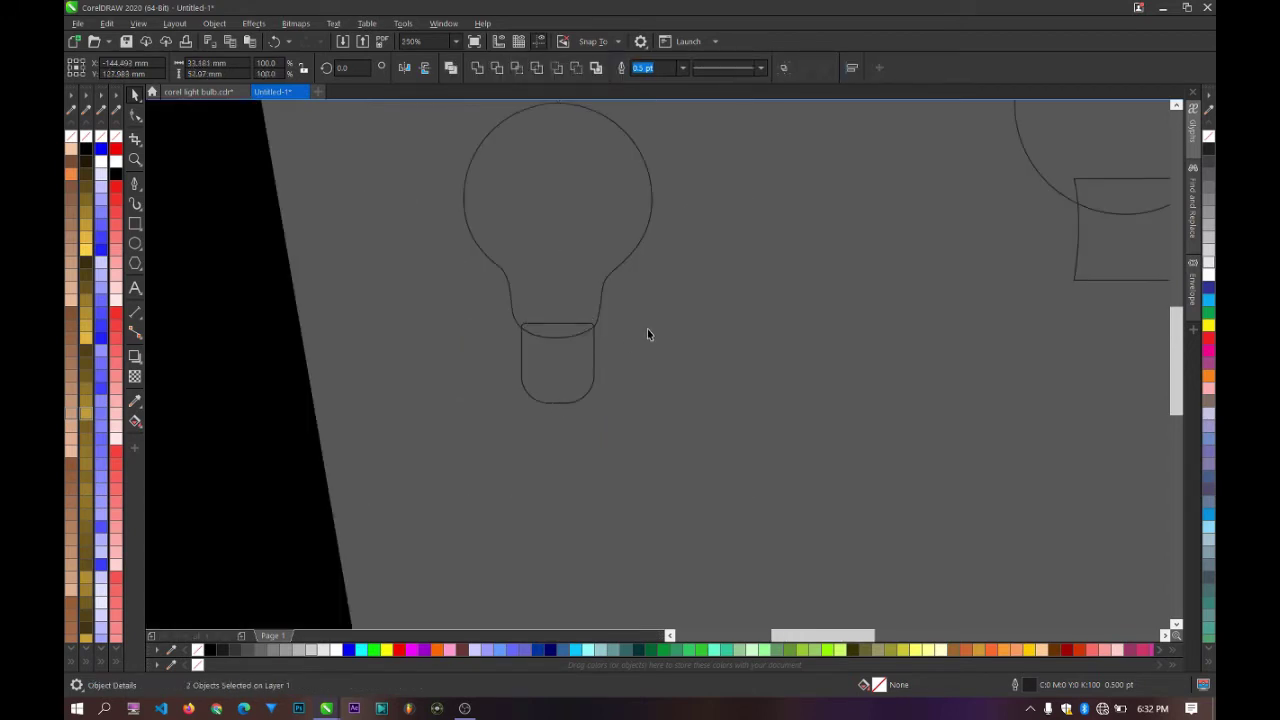
Step: Fill the rounded base rectangle with black and remove its outline
{"action": "left_click", "coordinate": [211, 651]}
{"action": "left_click", "coordinate": [523, 414]}
{"action": "scroll", "coordinate": [584, 405], "scroll_direction": "down", "scroll_amount": 2}
{"action": "scroll", "coordinate": [600, 350], "scroll_direction": "up", "scroll_amount": 2}
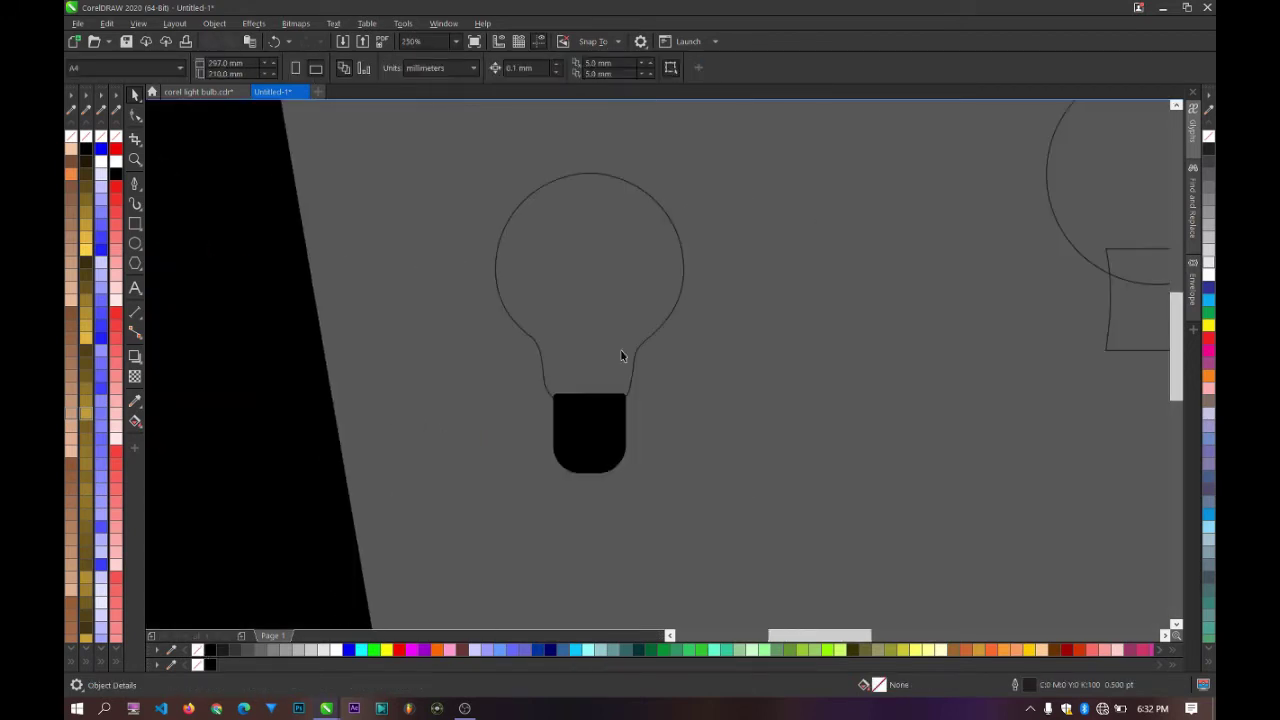
{"action": "scroll", "coordinate": [604, 368], "scroll_direction": "up", "scroll_amount": 2}
{"action": "left_click", "coordinate": [589, 440]}
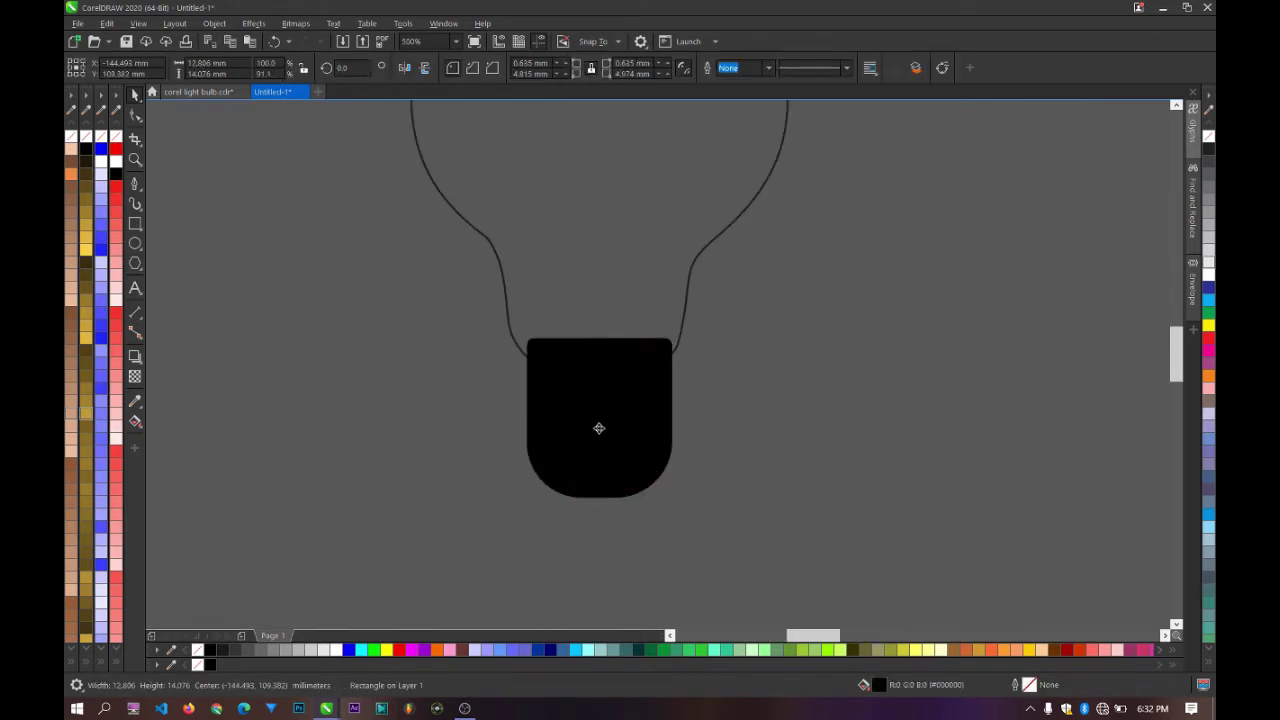
{"action": "scroll", "coordinate": [632, 329], "scroll_direction": "down", "scroll_amount": 2}
{"action": "left_click", "coordinate": [771, 331]}
{"action": "scroll", "coordinate": [615, 246], "scroll_direction": "up", "scroll_amount": 2}
{"action": "scroll", "coordinate": [650, 298], "scroll_direction": "down", "scroll_amount": 2}
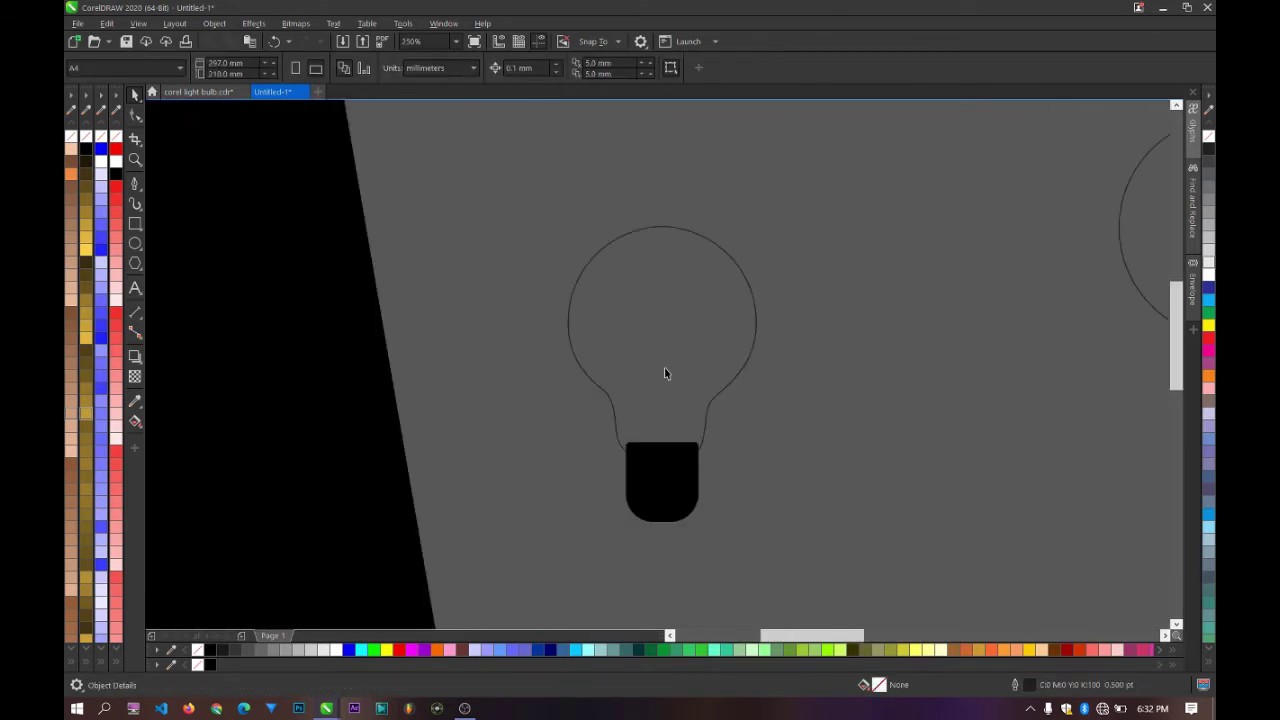
Step: Compare the drawn bulb with the reference and examine the highlights and thread lines on the reference's base
{"action": "scroll", "coordinate": [666, 361], "scroll_direction": "down", "scroll_amount": 1}
{"action": "scroll", "coordinate": [666, 361], "scroll_direction": "up", "scroll_amount": 1}
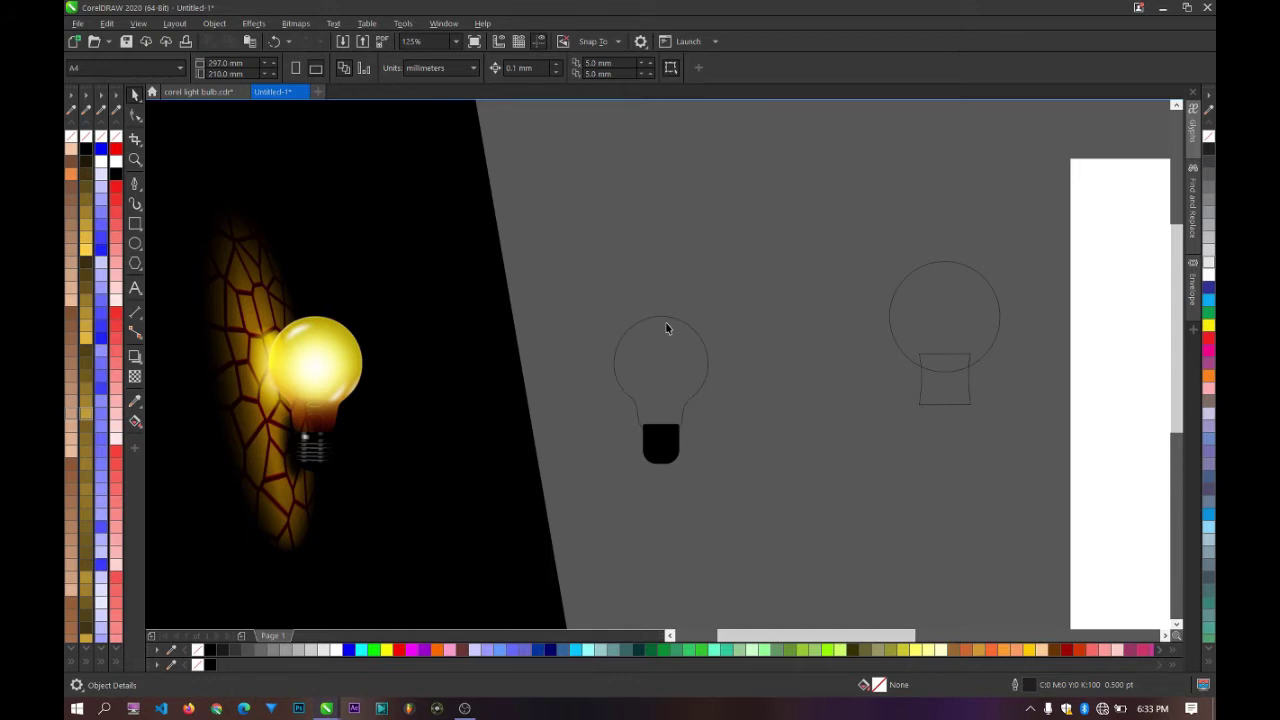
{"action": "scroll", "coordinate": [667, 328], "scroll_direction": "down", "scroll_amount": 3}
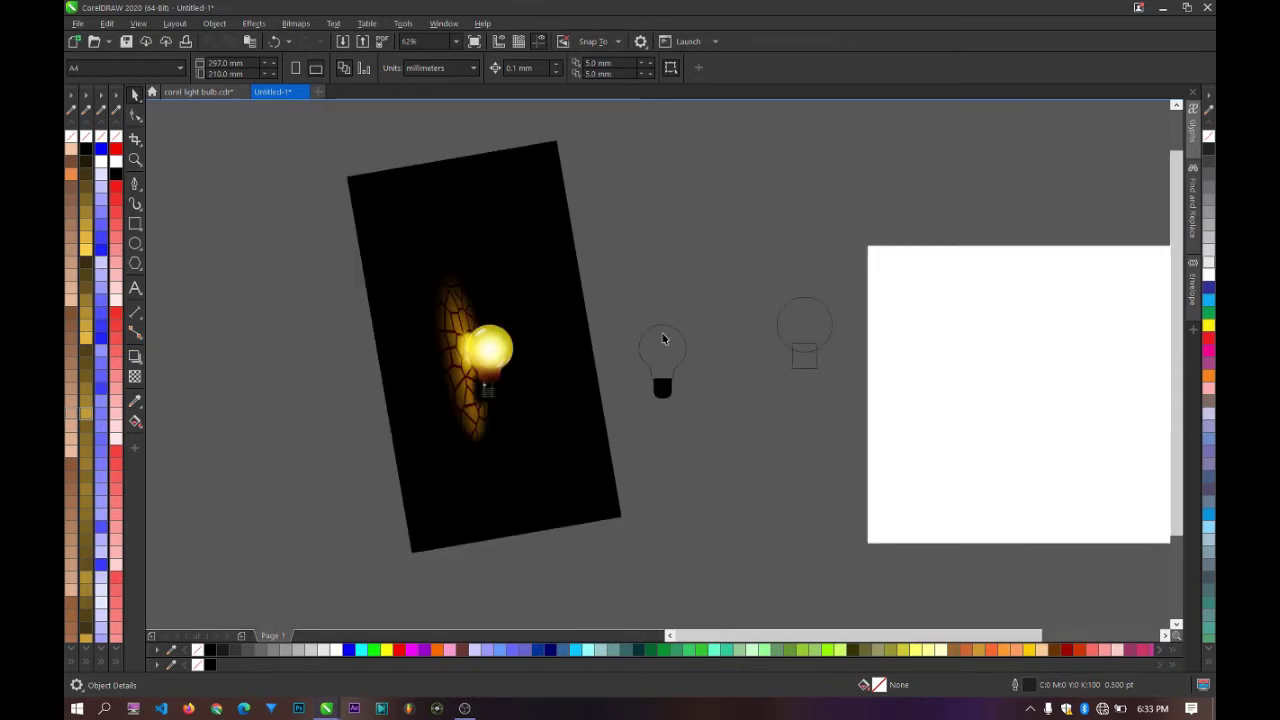
{"action": "scroll", "coordinate": [516, 352], "scroll_direction": "up", "scroll_amount": 3}
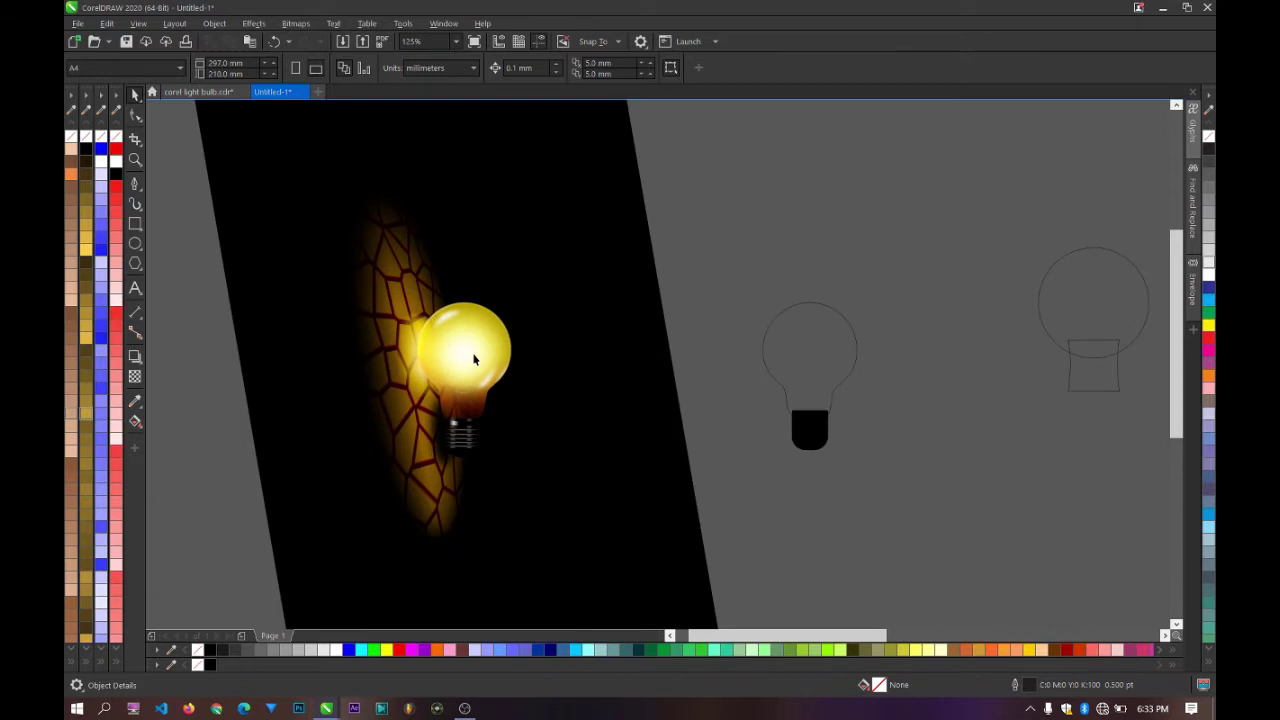
{"action": "scroll", "coordinate": [474, 358], "scroll_direction": "down", "scroll_amount": 3}
{"action": "scroll", "coordinate": [474, 355], "scroll_direction": "up", "scroll_amount": 6}
{"action": "scroll", "coordinate": [471, 337], "scroll_direction": "down", "scroll_amount": 3}
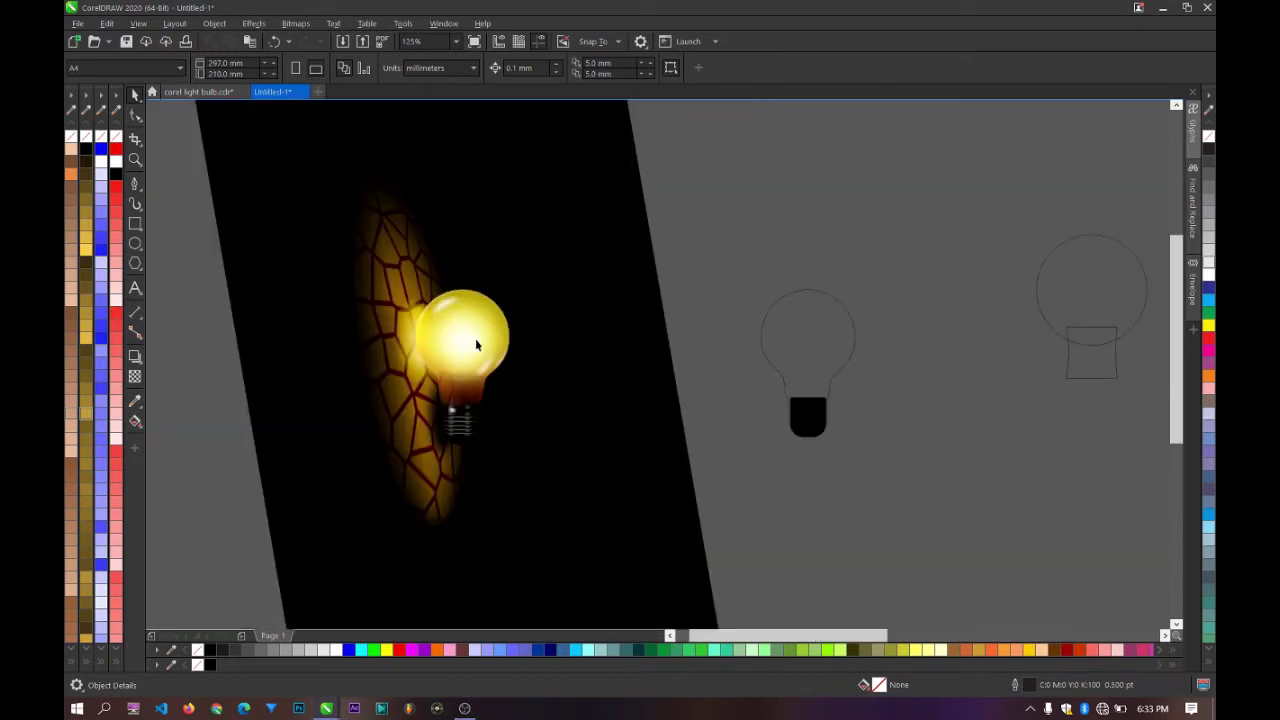
{"action": "scroll", "coordinate": [476, 344], "scroll_direction": "up", "scroll_amount": 6}
{"action": "scroll", "coordinate": [481, 402], "scroll_direction": "down", "scroll_amount": 3}
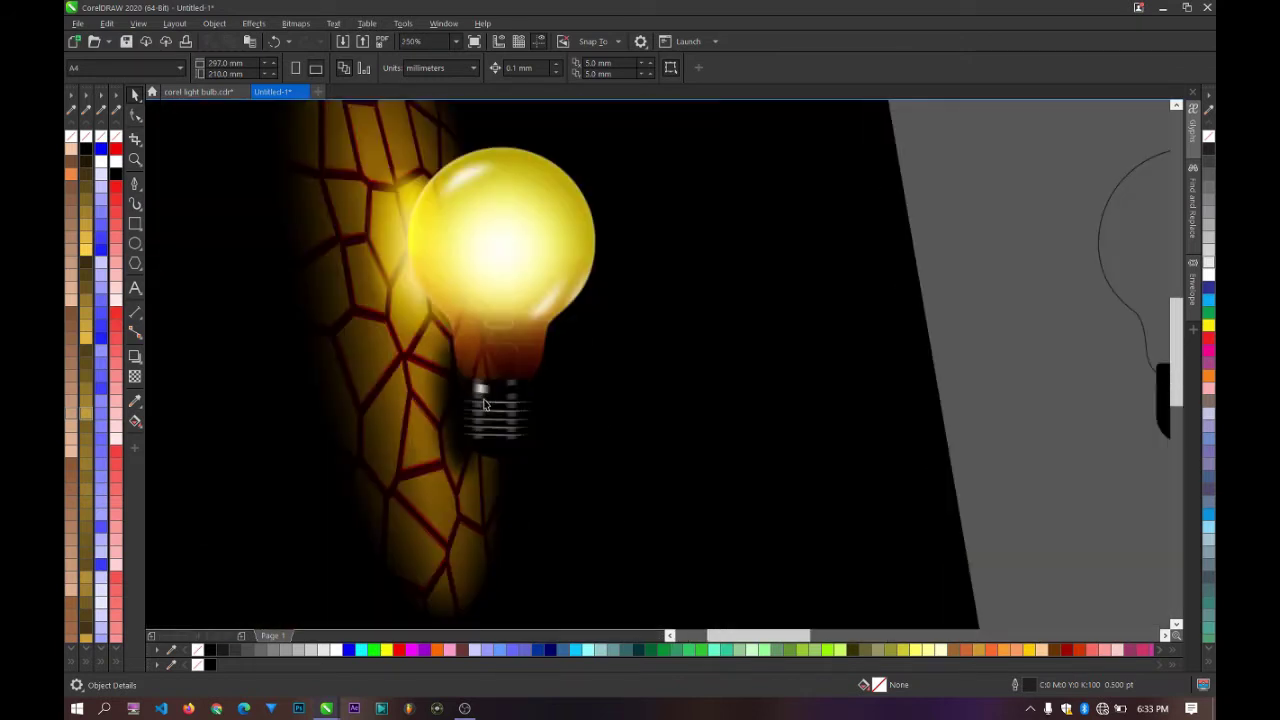
{"action": "scroll", "coordinate": [483, 404], "scroll_direction": "down", "scroll_amount": 2}
{"action": "scroll", "coordinate": [483, 404], "scroll_direction": "up", "scroll_amount": 3}
{"action": "scroll", "coordinate": [483, 404], "scroll_direction": "down", "scroll_amount": 1}
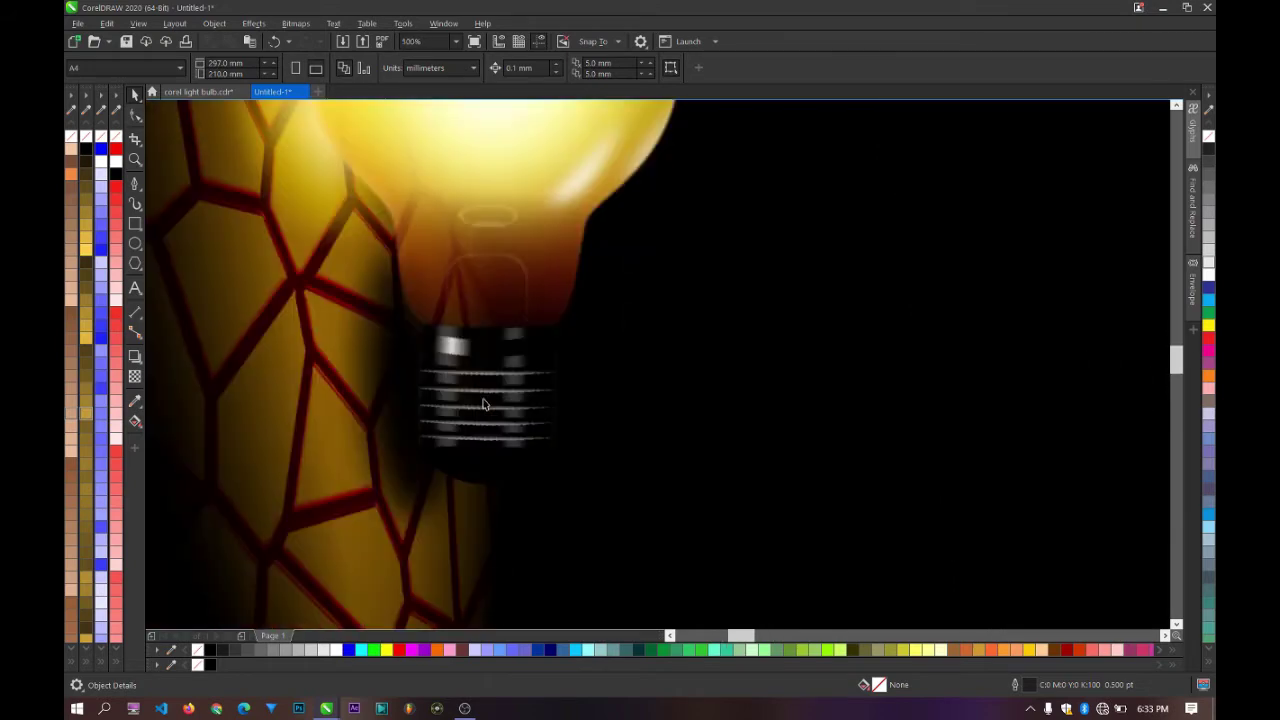
{"action": "scroll", "coordinate": [483, 404], "scroll_direction": "up", "scroll_amount": 2}
{"action": "scroll", "coordinate": [483, 404], "scroll_direction": "down", "scroll_amount": 2}
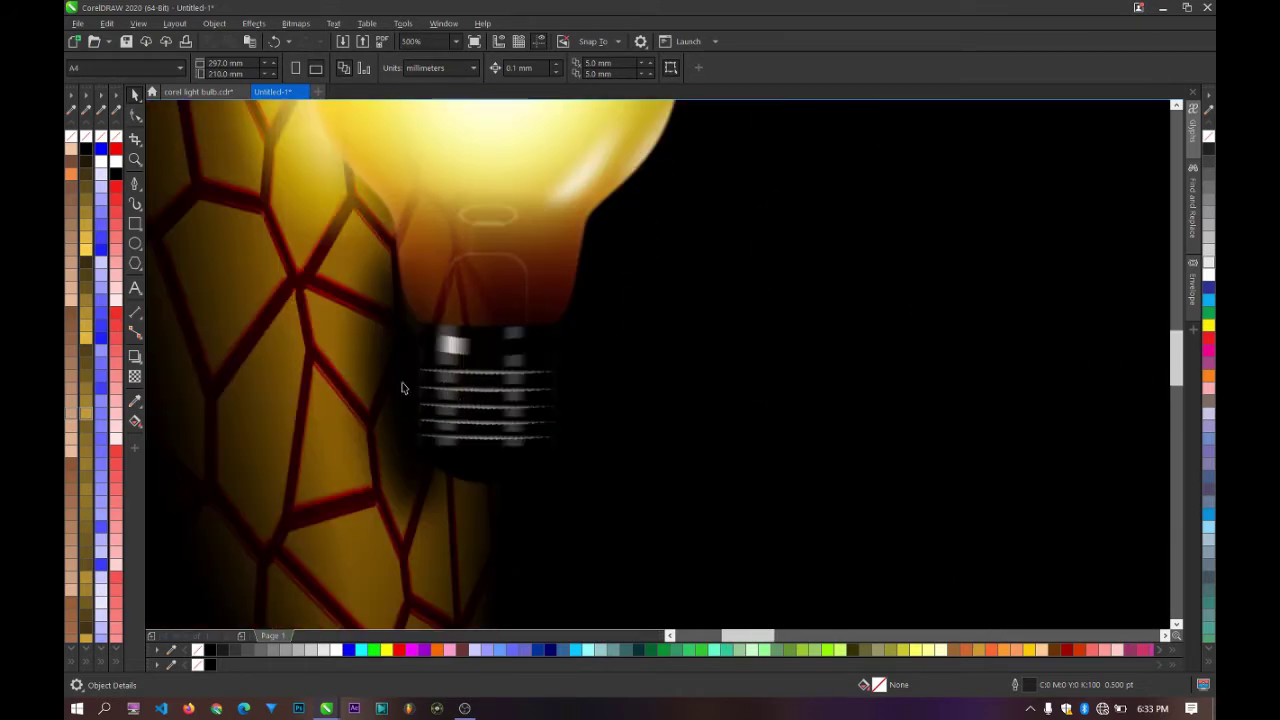
{"action": "scroll", "coordinate": [402, 388], "scroll_direction": "down", "scroll_amount": 2}
{"action": "scroll", "coordinate": [406, 388], "scroll_direction": "down", "scroll_amount": 2}
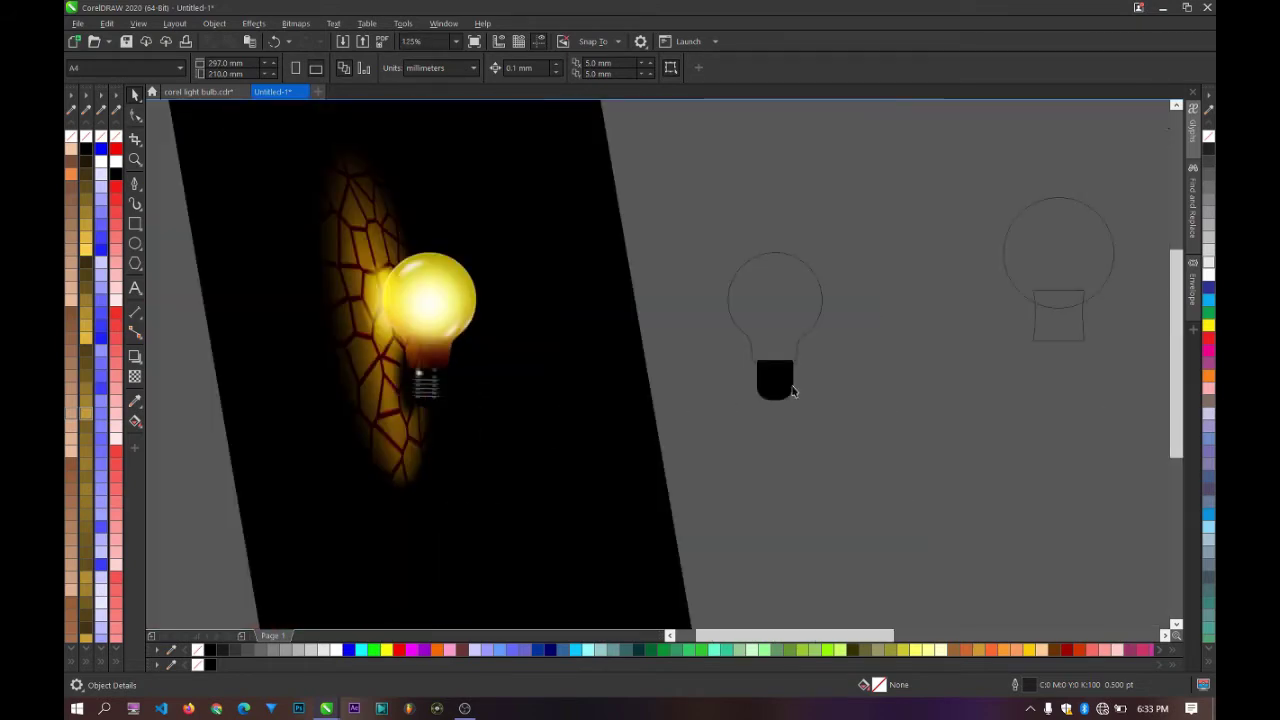
{"action": "scroll", "coordinate": [792, 388], "scroll_direction": "up", "scroll_amount": 2}
{"action": "scroll", "coordinate": [538, 372], "scroll_direction": "down", "scroll_amount": 2}
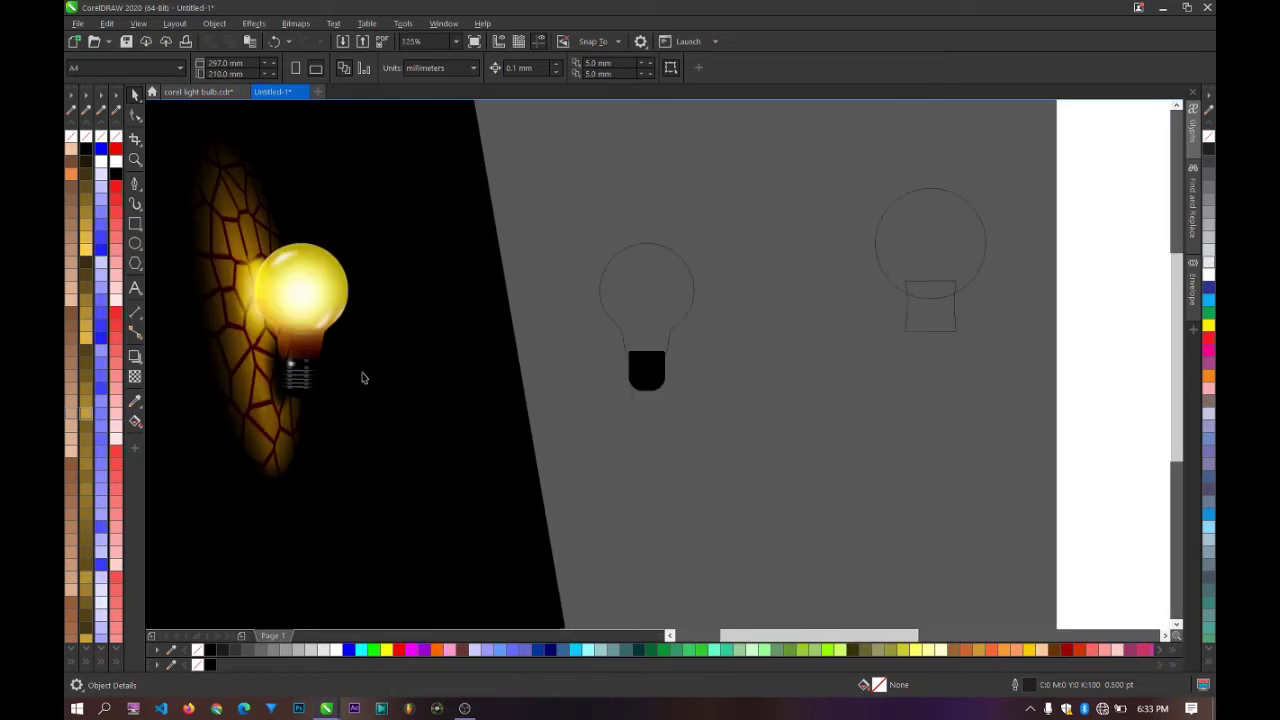
Step: Draw a vertical strip about 1.7 by 18.2 mm across the black base's left part, filled light grey (#B3B3B3) without an outline
{"action": "left_click", "coordinate": [135, 225]}
{"action": "scroll", "coordinate": [600, 380], "scroll_direction": "up", "scroll_amount": 2}
{"action": "scroll", "coordinate": [608, 380], "scroll_direction": "down", "scroll_amount": 2}
{"action": "scroll", "coordinate": [290, 372], "scroll_direction": "up", "scroll_amount": 4}
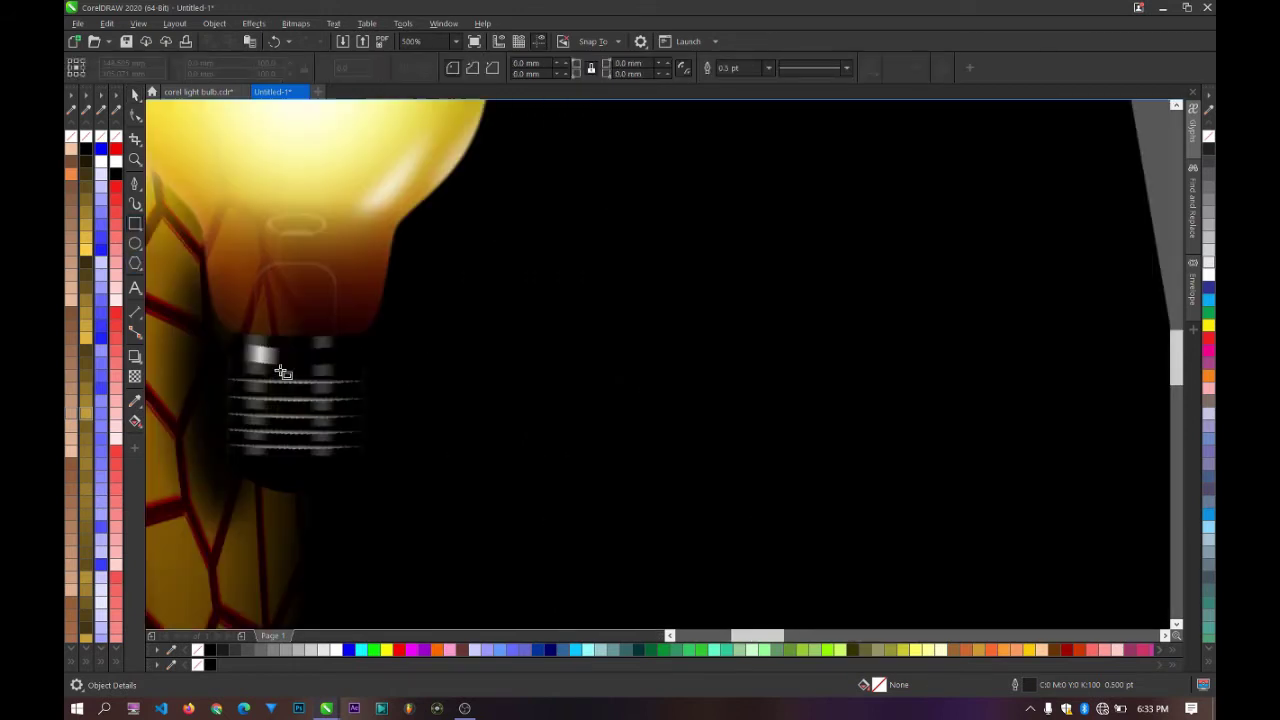
{"action": "scroll", "coordinate": [360, 378], "scroll_direction": "up", "scroll_amount": 2}
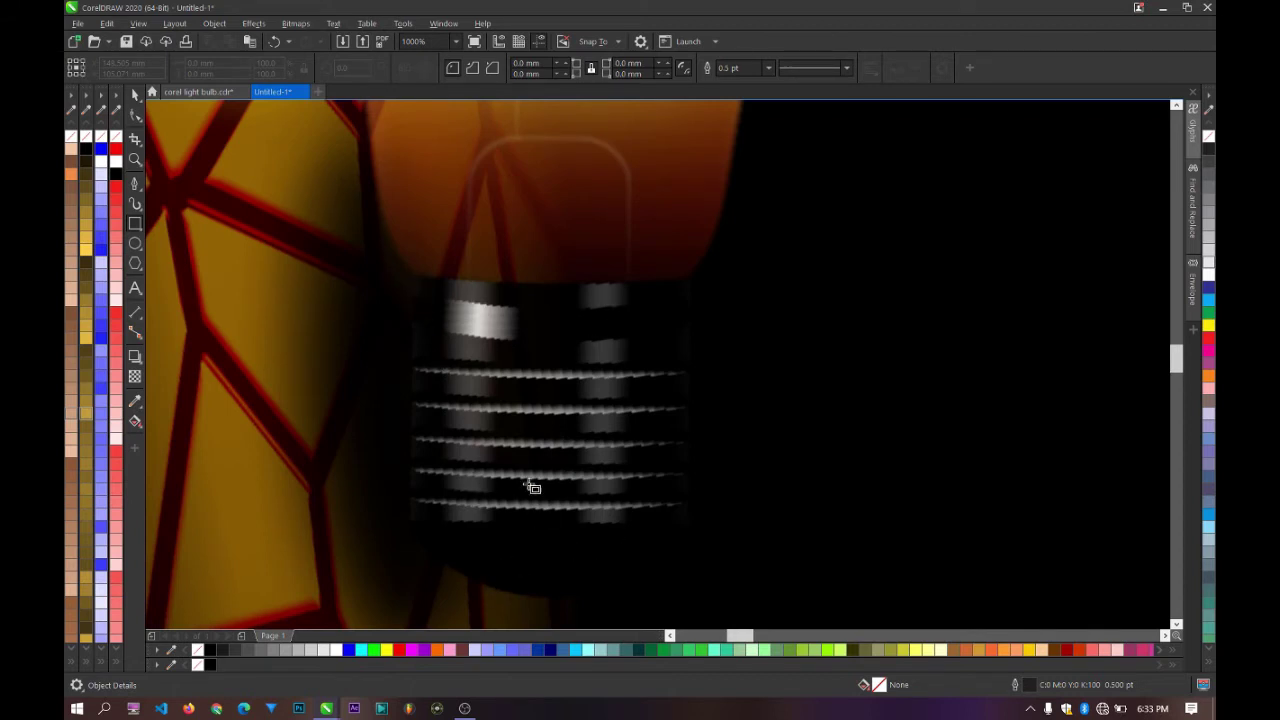
{"action": "scroll", "coordinate": [531, 487], "scroll_direction": "down", "scroll_amount": 5}
{"action": "scroll", "coordinate": [794, 429], "scroll_direction": "up", "scroll_amount": 3}
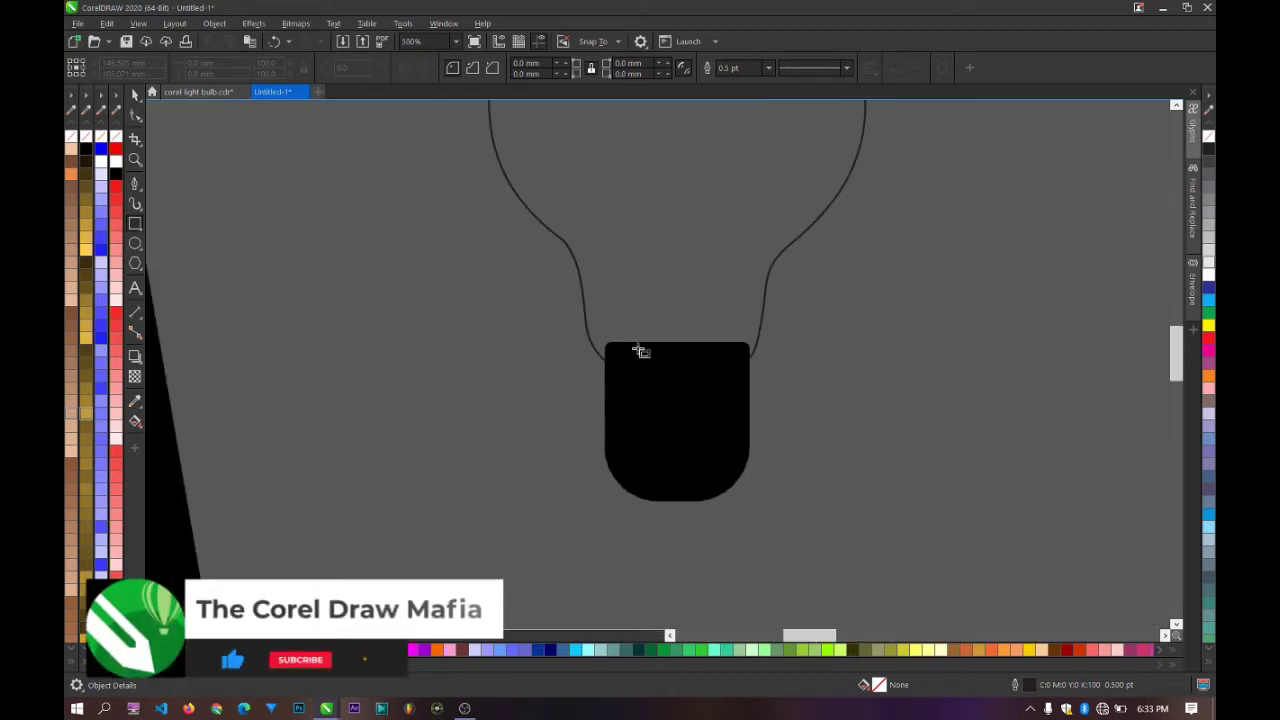
{"action": "left_click_drag", "start_coordinate": [630, 334], "coordinate": [656, 547]}
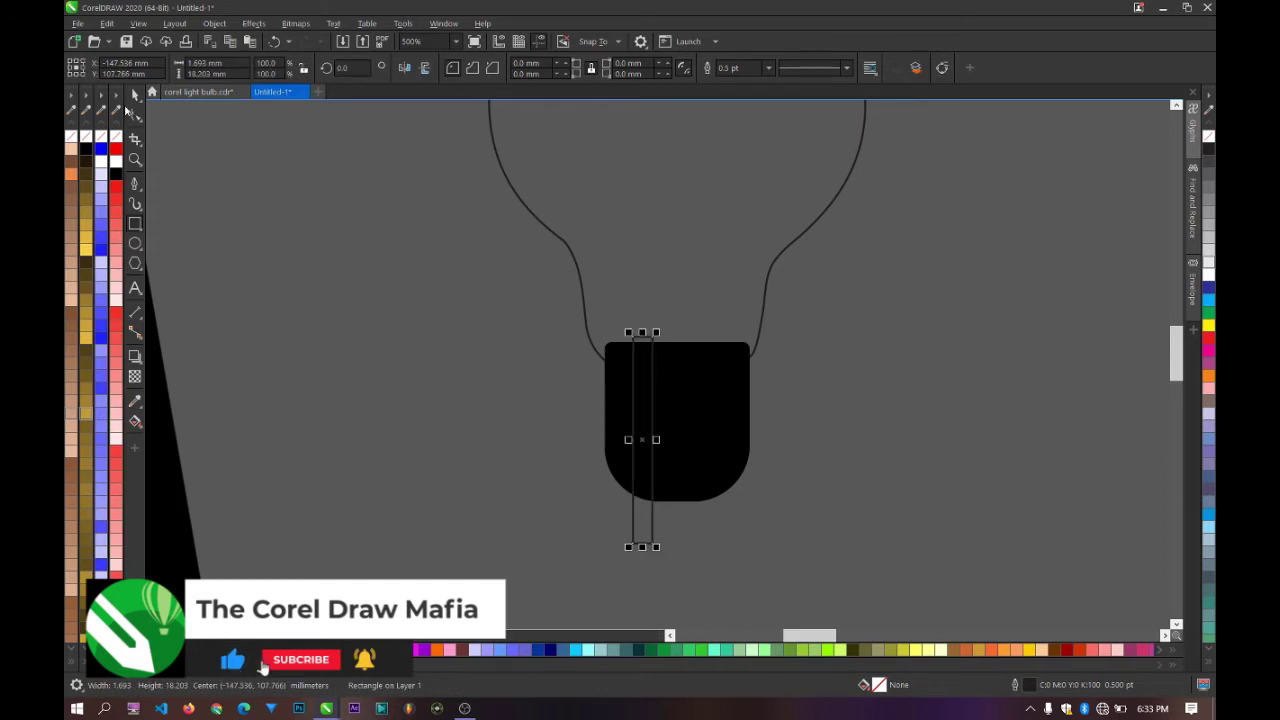
{"action": "left_click", "coordinate": [303, 649]}
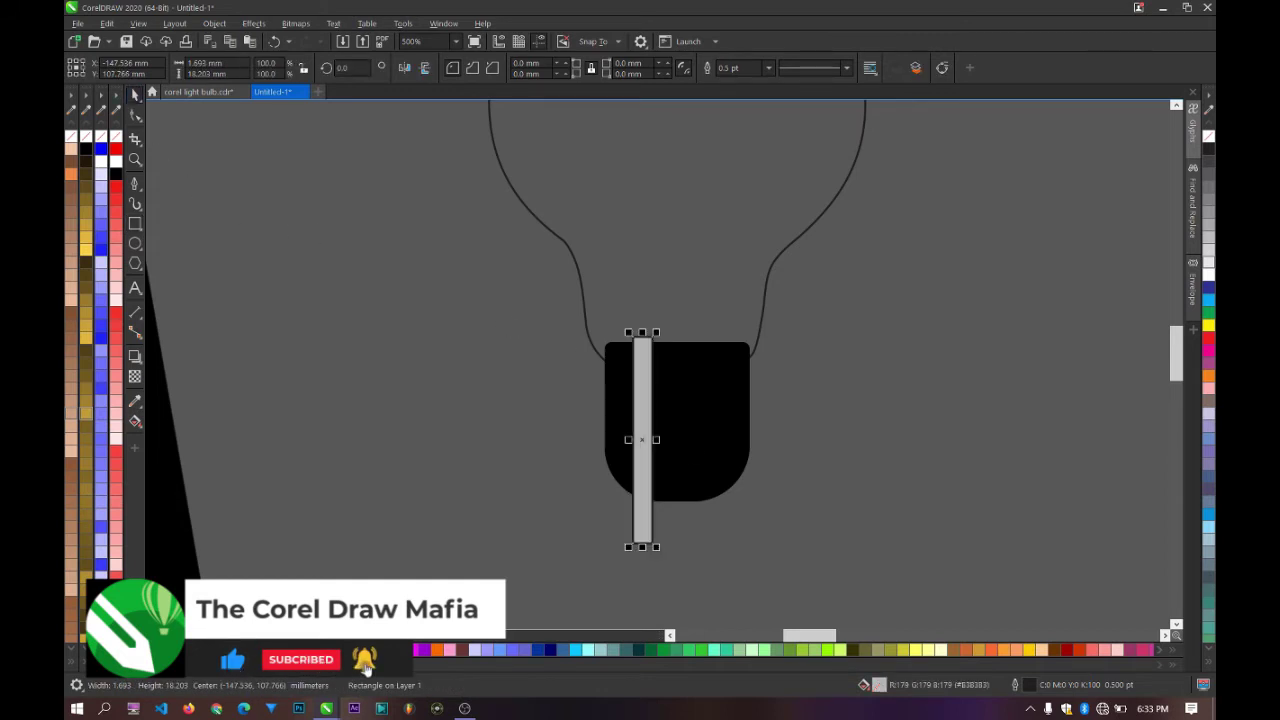
{"action": "right_click", "coordinate": [199, 649]}
Step: Copy the grey strip about 5.5 mm to the right and fill both strips with darker grey (#666666)
{"action": "left_click_drag", "start_coordinate": [642, 450], "coordinate": [704, 462]}
{"action": "right_click", "coordinate": [704, 462]}
{"action": "scroll", "coordinate": [732, 460], "scroll_direction": "down", "scroll_amount": 2}
{"action": "scroll", "coordinate": [400, 464], "scroll_direction": "up", "scroll_amount": 5}
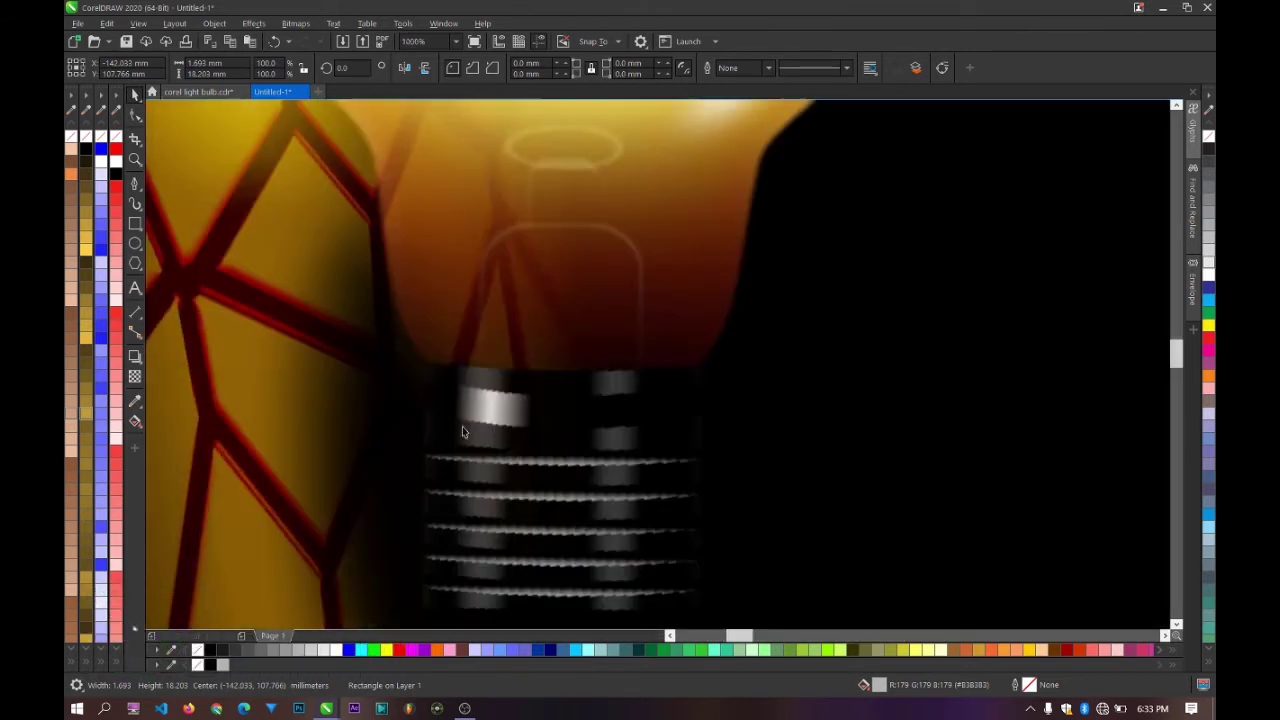
{"action": "scroll", "coordinate": [587, 467], "scroll_direction": "down", "scroll_amount": 5}
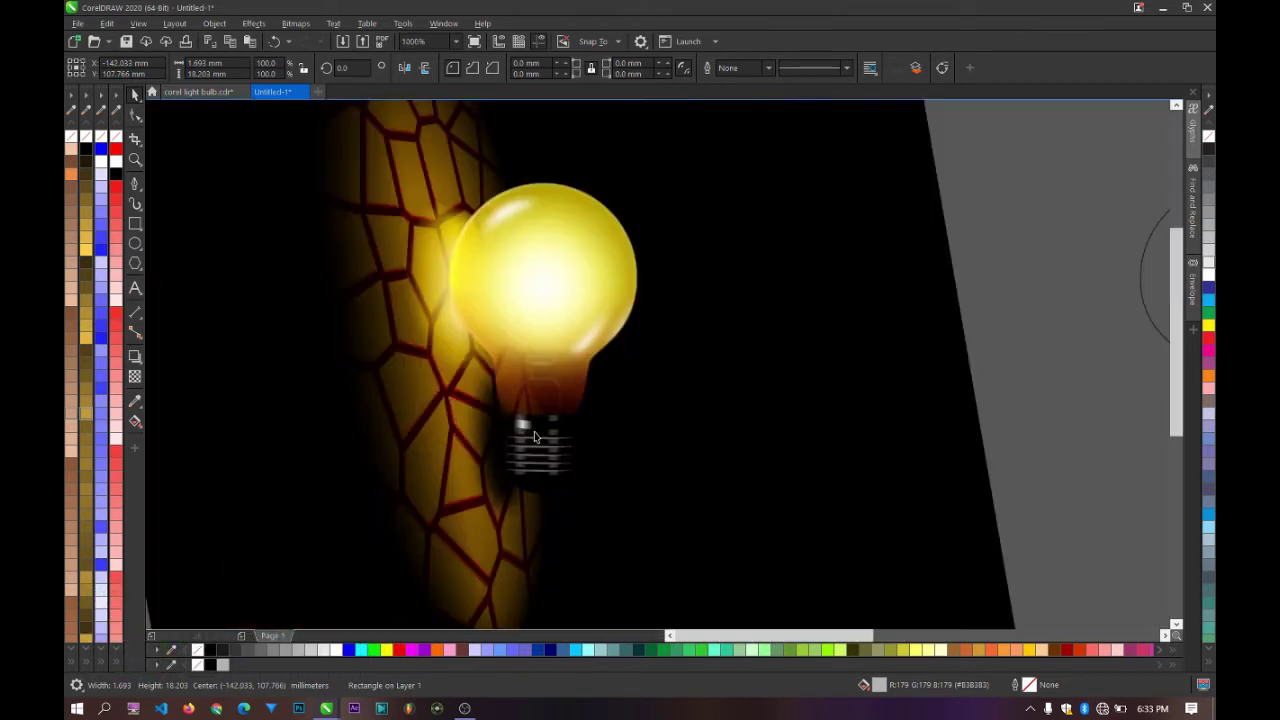
{"action": "scroll", "coordinate": [956, 427], "scroll_direction": "up", "scroll_amount": 5}
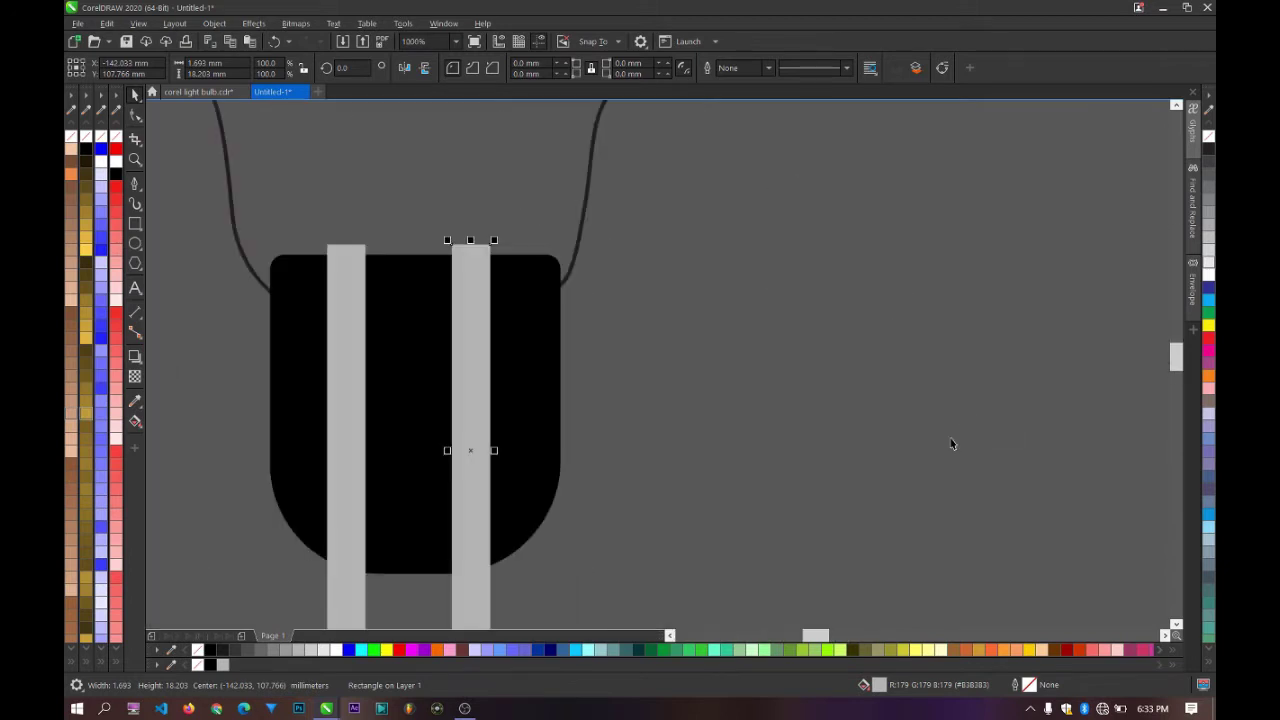
{"action": "scroll", "coordinate": [733, 430], "scroll_direction": "down", "scroll_amount": 2}
{"action": "scroll", "coordinate": [540, 414], "scroll_direction": "up", "scroll_amount": 2}
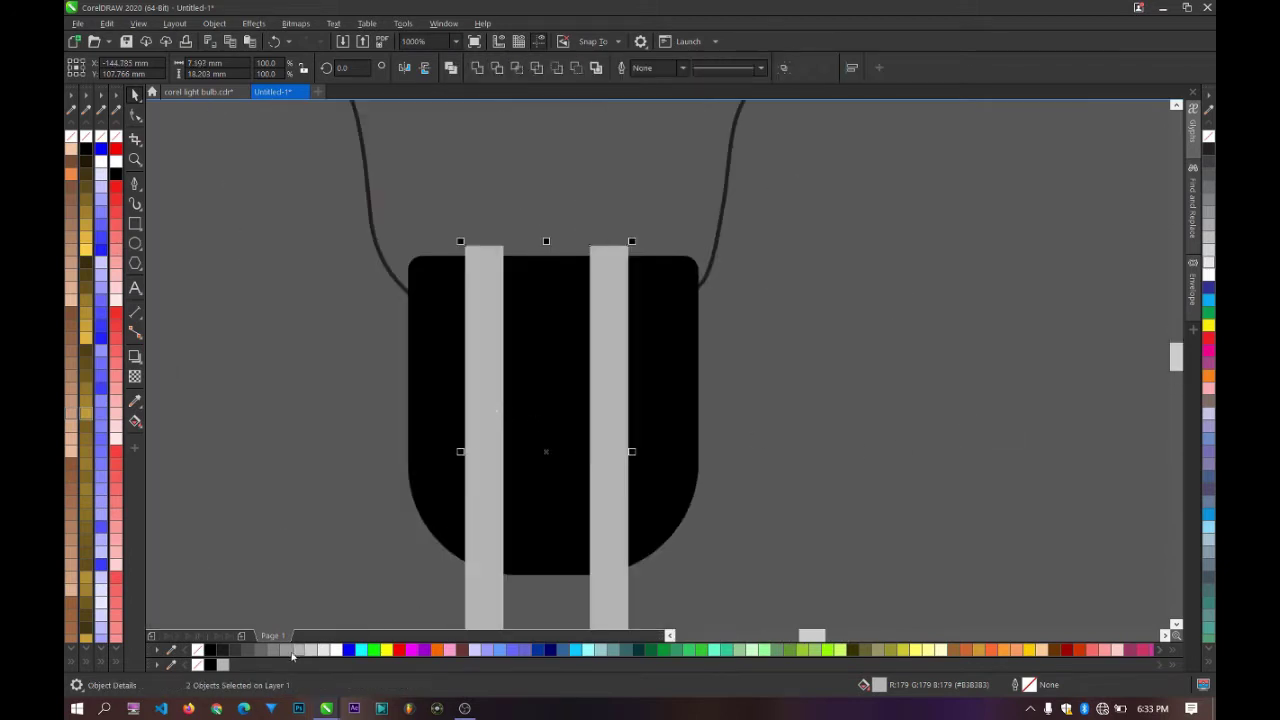
{"action": "left_click", "coordinate": [257, 651]}
{"action": "scroll", "coordinate": [478, 476], "scroll_direction": "down", "scroll_amount": 1}
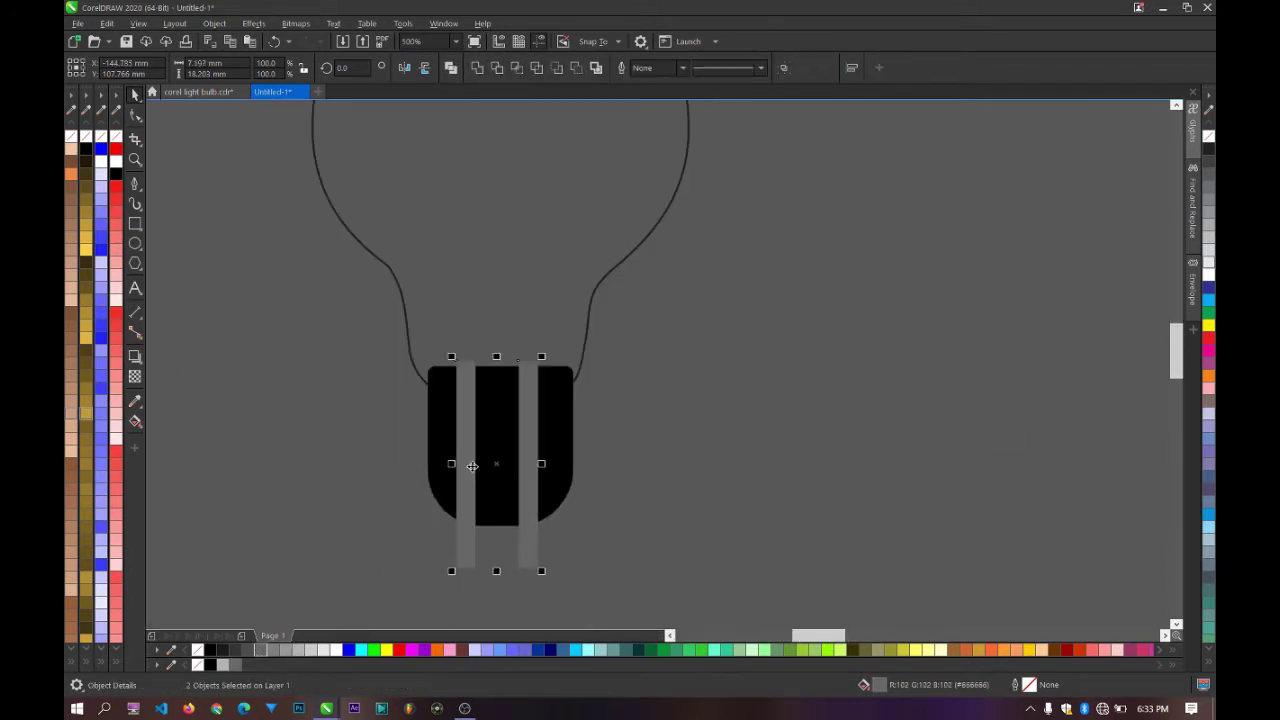
Step: Raise the two grey strips about 0.8 mm, group them and center the group horizontally on the black base
{"action": "left_click_drag", "start_coordinate": [472, 466], "coordinate": [472, 457]}
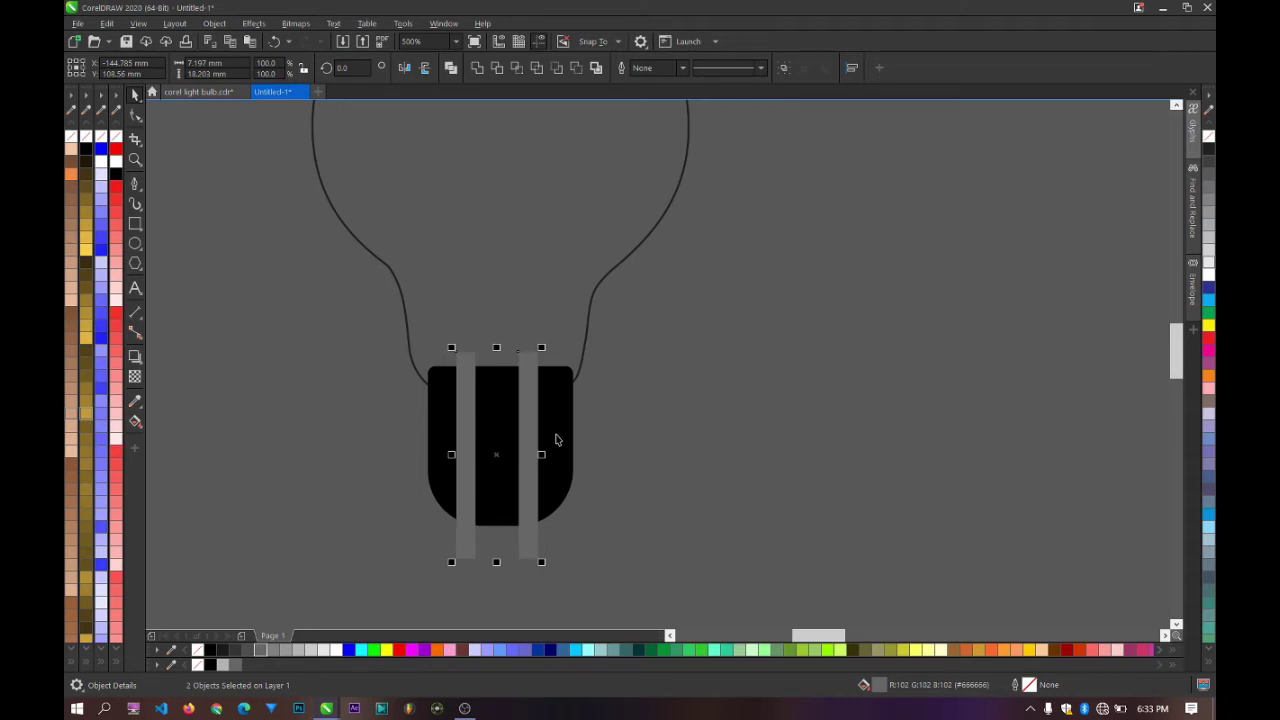
{"action": "key", "text": "ctrl+g"}
{"action": "left_click", "coordinate": [568, 442], "text": "shift"}
{"action": "key", "text": "c"}
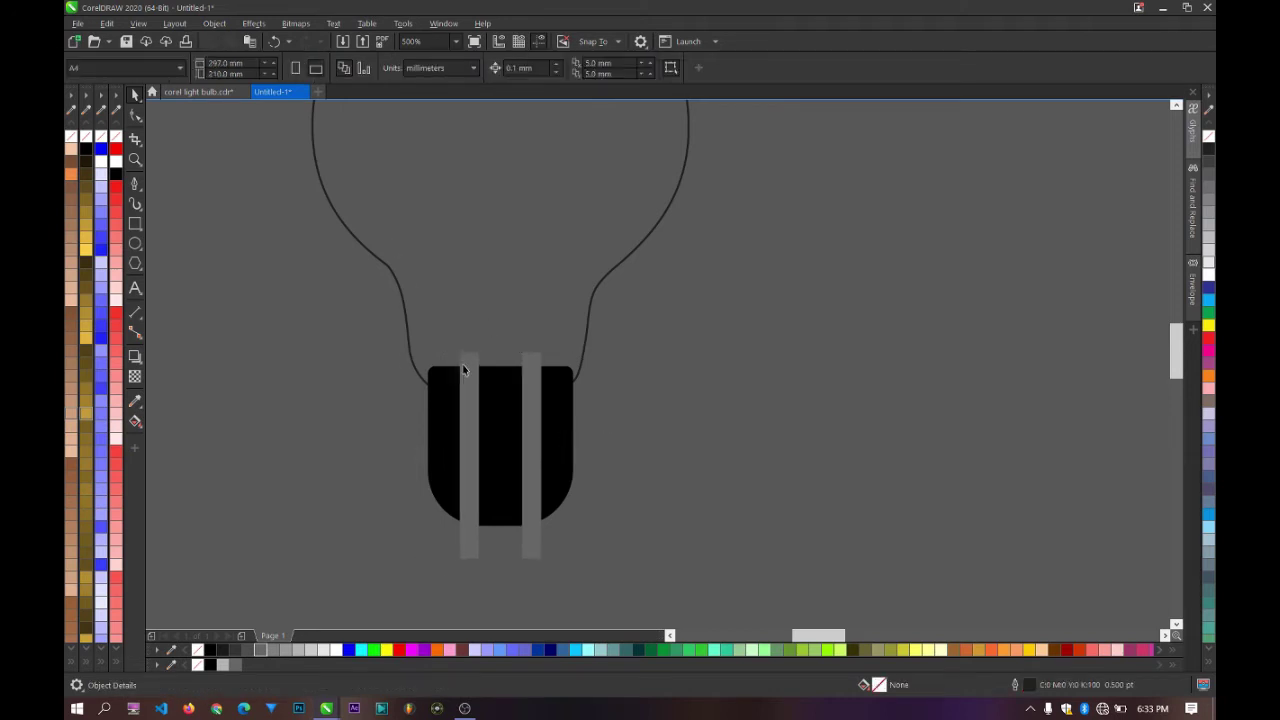
Step: Apply a Gaussian Blur with a 12-pixel radius to the grouped grey strips
{"action": "left_click", "coordinate": [463, 370]}
{"action": "left_click", "coordinate": [256, 23]}
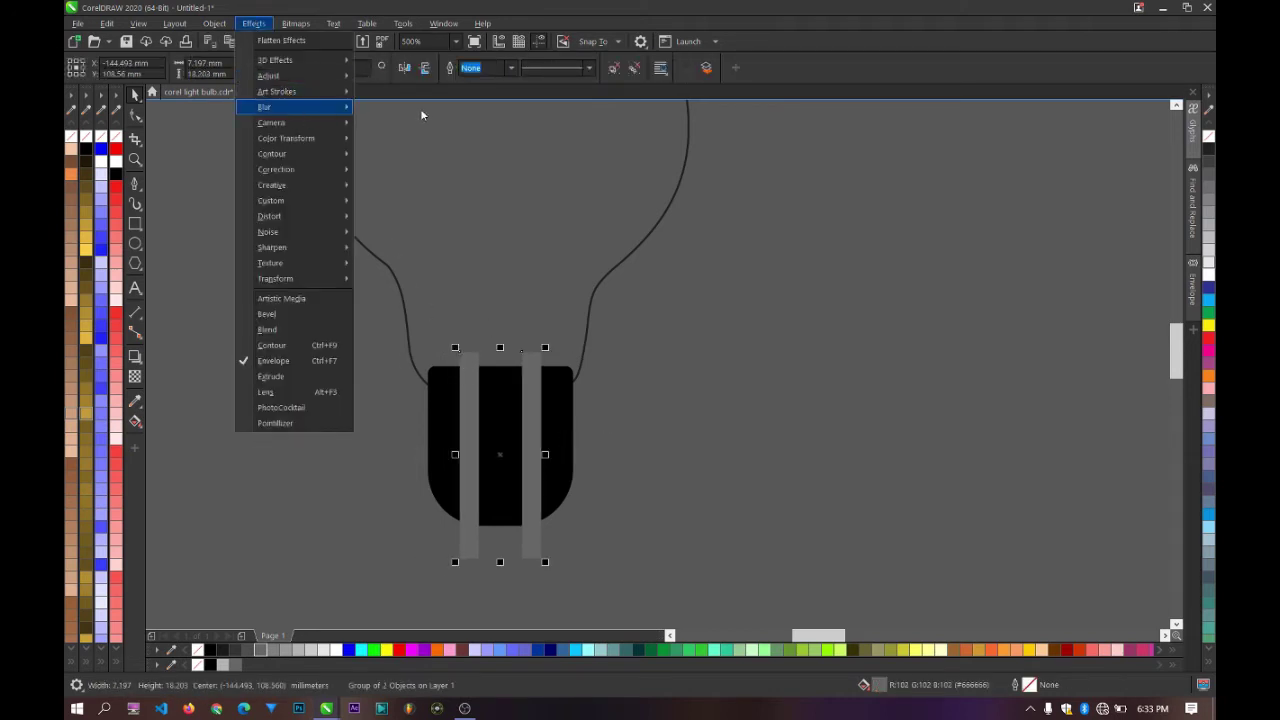
{"action": "mouse_move", "coordinate": [296, 107]}
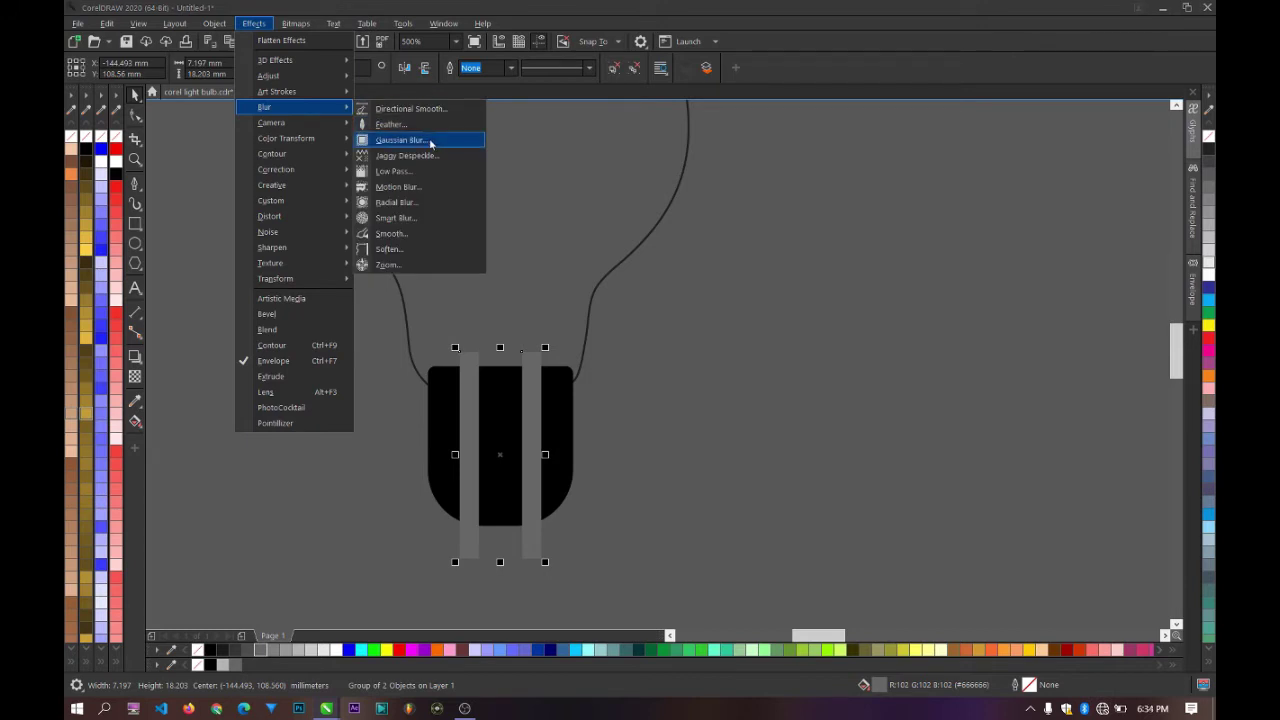
{"action": "left_click", "coordinate": [430, 140]}
{"action": "left_click_drag", "start_coordinate": [560, 317], "coordinate": [633, 302]}
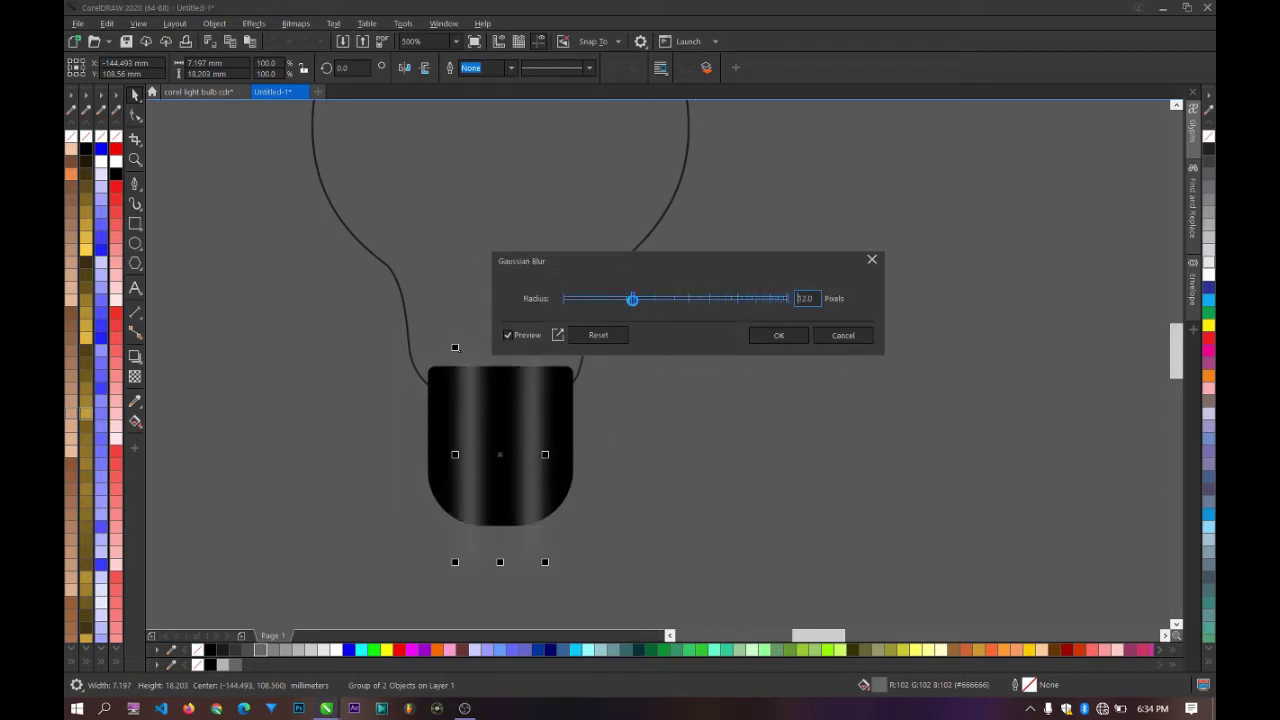
{"action": "left_click", "coordinate": [796, 335]}
{"action": "scroll", "coordinate": [793, 355], "scroll_direction": "down", "scroll_amount": 4}
{"action": "left_click", "coordinate": [793, 355]}
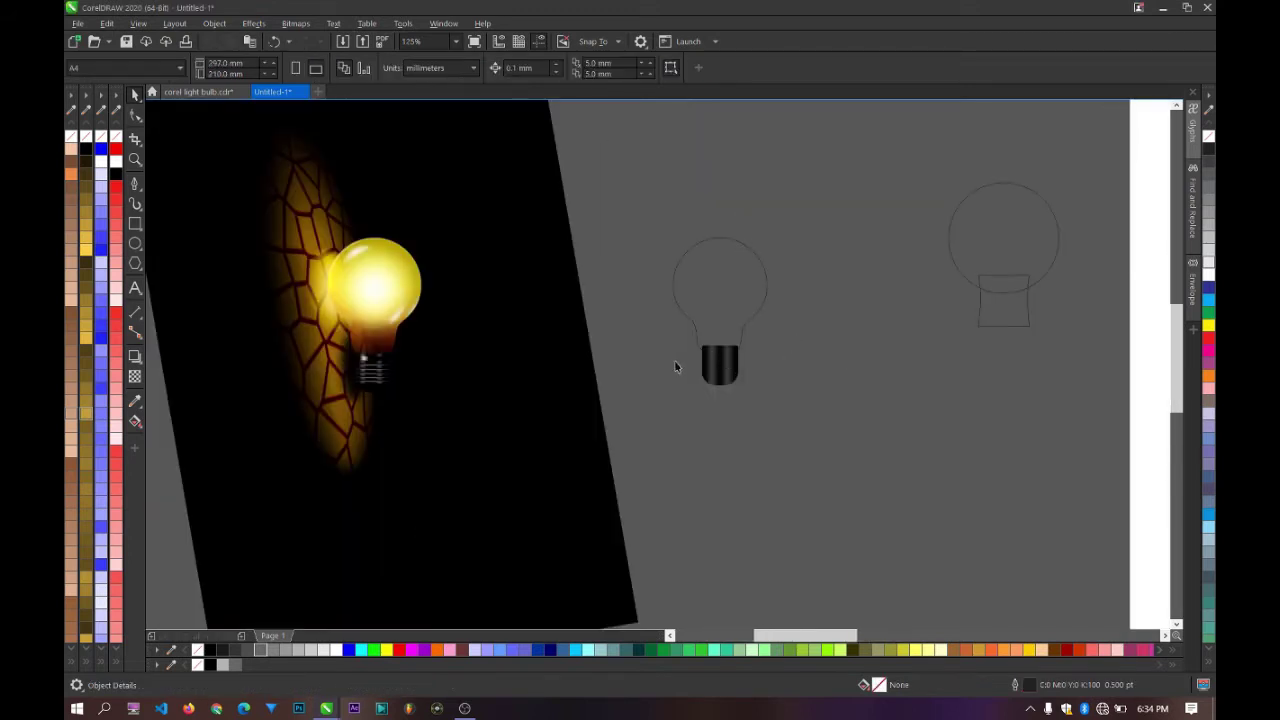
Step: PowerClip the blurred strips inside the rounded black base
{"action": "scroll", "coordinate": [720, 363], "scroll_direction": "up", "scroll_amount": 3}
{"action": "scroll", "coordinate": [720, 363], "scroll_direction": "down", "scroll_amount": 3}
{"action": "scroll", "coordinate": [405, 365], "scroll_direction": "up", "scroll_amount": 3}
{"action": "scroll", "coordinate": [405, 365], "scroll_direction": "up", "scroll_amount": 2}
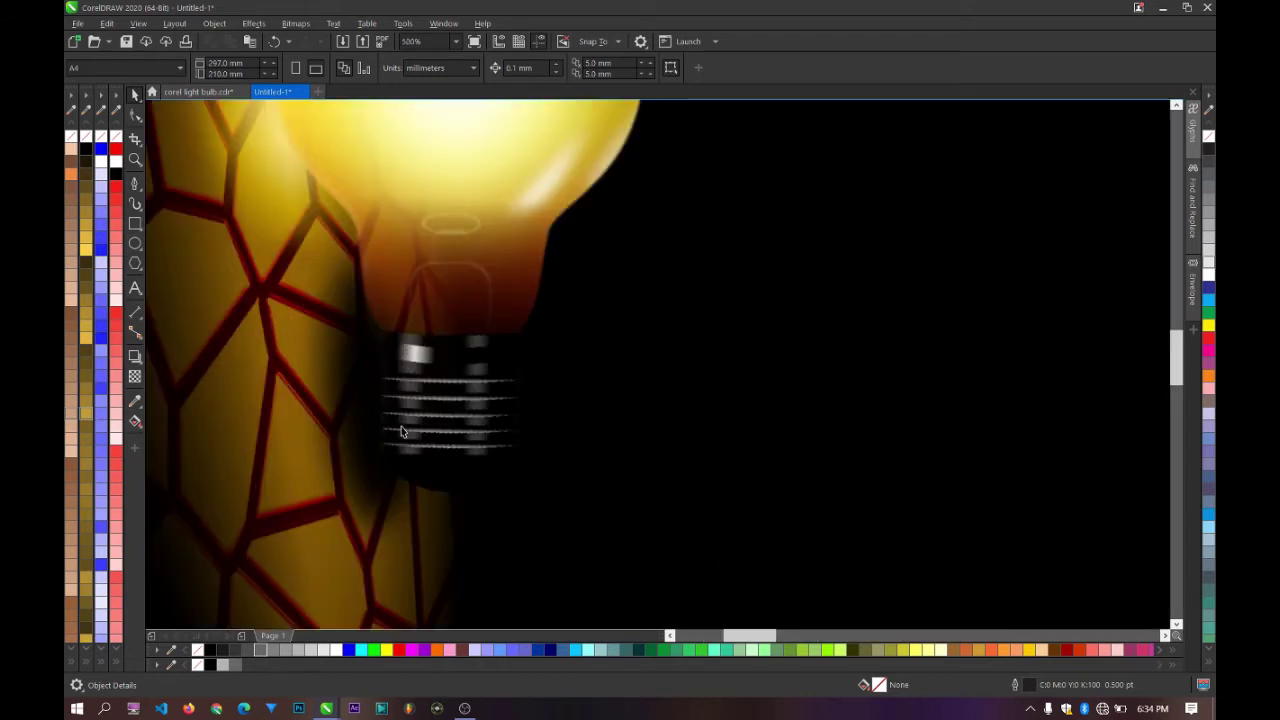
{"action": "scroll", "coordinate": [494, 396], "scroll_direction": "down", "scroll_amount": 2}
{"action": "scroll", "coordinate": [611, 389], "scroll_direction": "down", "scroll_amount": 2}
{"action": "scroll", "coordinate": [786, 388], "scroll_direction": "up", "scroll_amount": 6}
{"action": "left_click", "coordinate": [786, 388]}
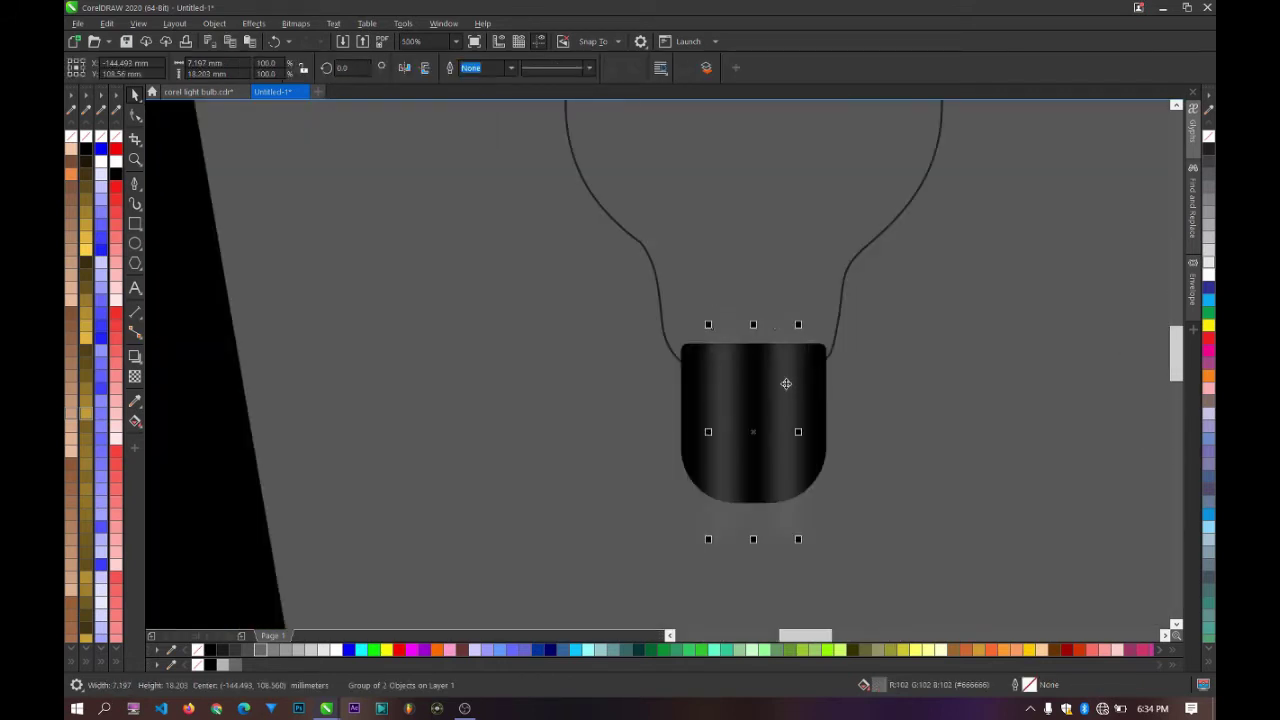
{"action": "right_click", "coordinate": [786, 386]}
{"action": "left_click", "coordinate": [849, 455]}
{"action": "left_click", "coordinate": [823, 412]}
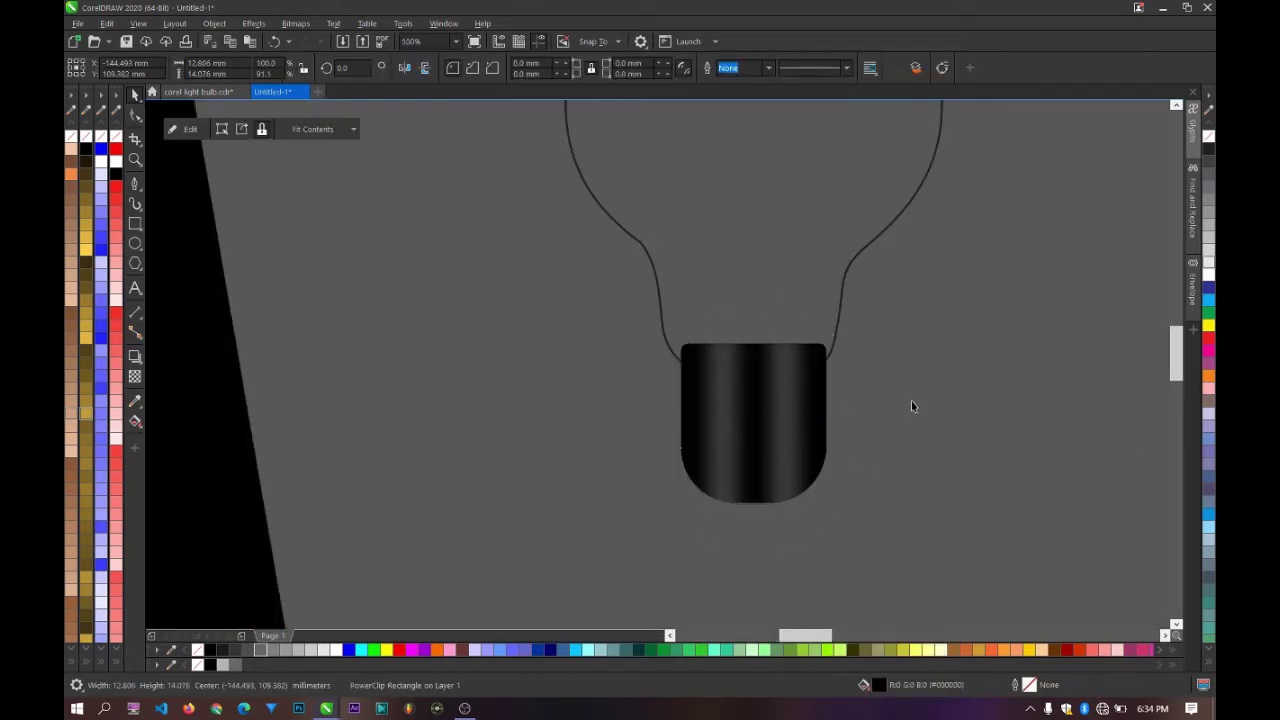
{"action": "left_click", "coordinate": [911, 401]}
Step: Examine the shaded base up close and compare it with the reference bulb's base
{"action": "scroll", "coordinate": [830, 407], "scroll_direction": "down", "scroll_amount": 1}
{"action": "scroll", "coordinate": [830, 407], "scroll_direction": "down", "scroll_amount": 1}
{"action": "scroll", "coordinate": [830, 410], "scroll_direction": "up", "scroll_amount": 1}
{"action": "scroll", "coordinate": [818, 414], "scroll_direction": "down", "scroll_amount": 1}
{"action": "scroll", "coordinate": [816, 417], "scroll_direction": "up", "scroll_amount": 5}
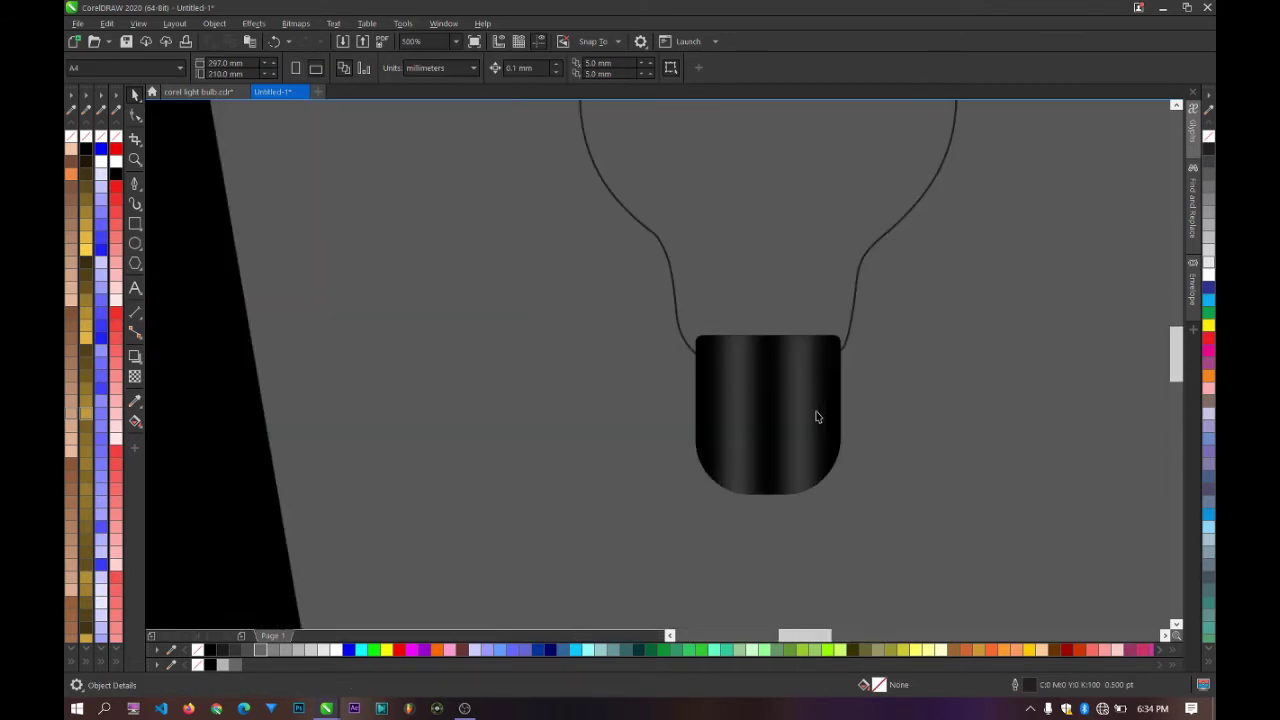
{"action": "scroll", "coordinate": [814, 417], "scroll_direction": "down", "scroll_amount": 5}
{"action": "scroll", "coordinate": [466, 440], "scroll_direction": "up", "scroll_amount": 5}
{"action": "scroll", "coordinate": [466, 442], "scroll_direction": "down", "scroll_amount": 5}
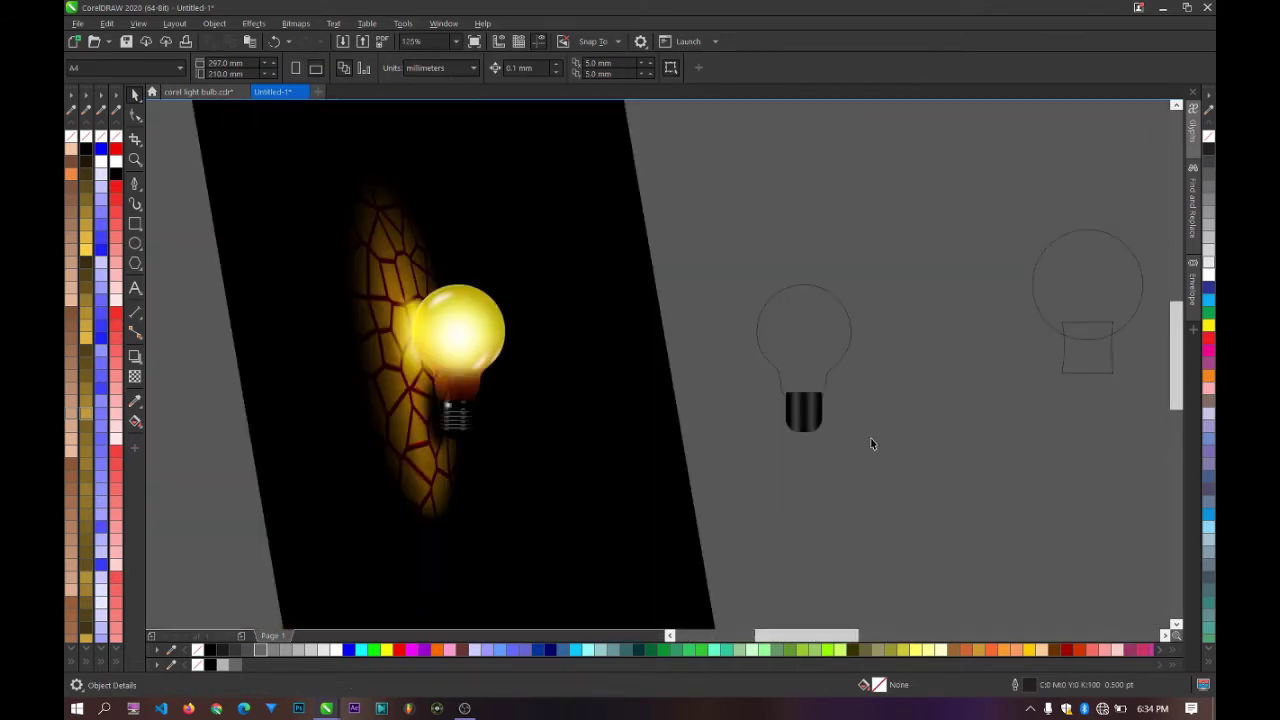
Step: Draw a circle about 5.1 mm across over the base's bottom edge and center it horizontally with the base
{"action": "scroll", "coordinate": [870, 437], "scroll_direction": "up", "scroll_amount": 5}
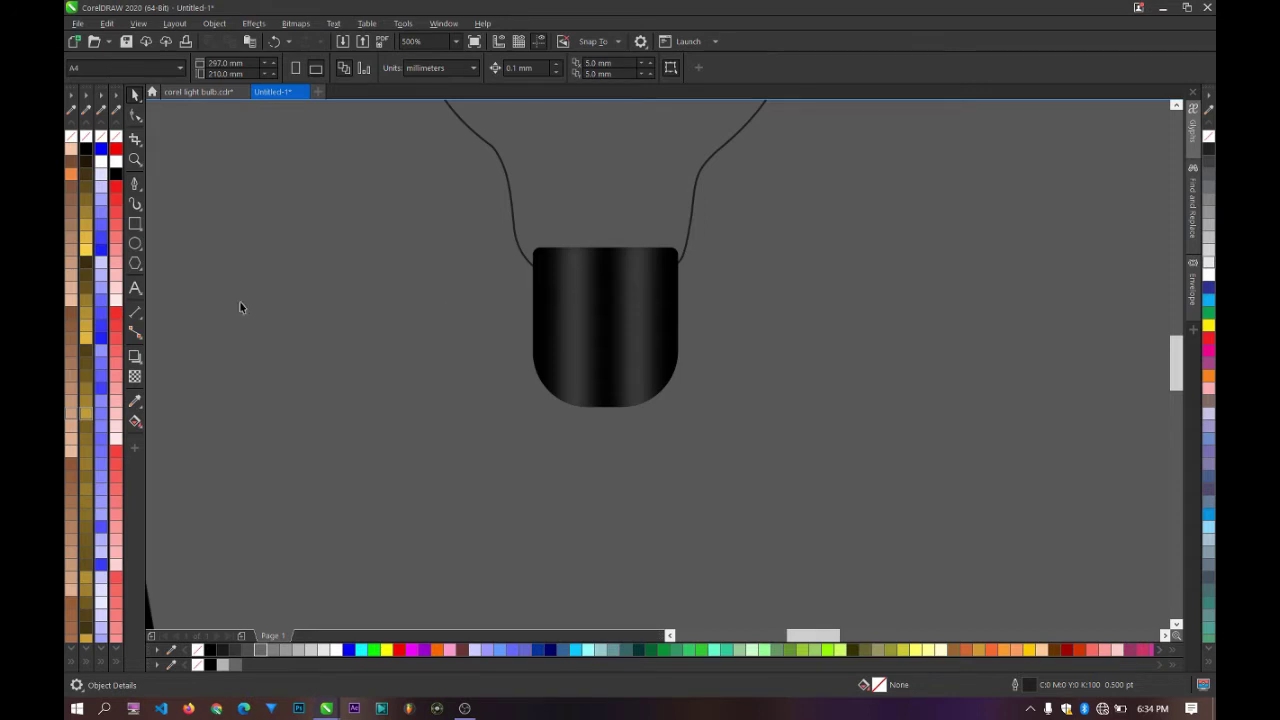
{"action": "left_click", "coordinate": [135, 245]}
{"action": "scroll", "coordinate": [594, 364], "scroll_direction": "up", "scroll_amount": 2}
{"action": "left_click_drag", "start_coordinate": [541, 375], "coordinate": [664, 497]}
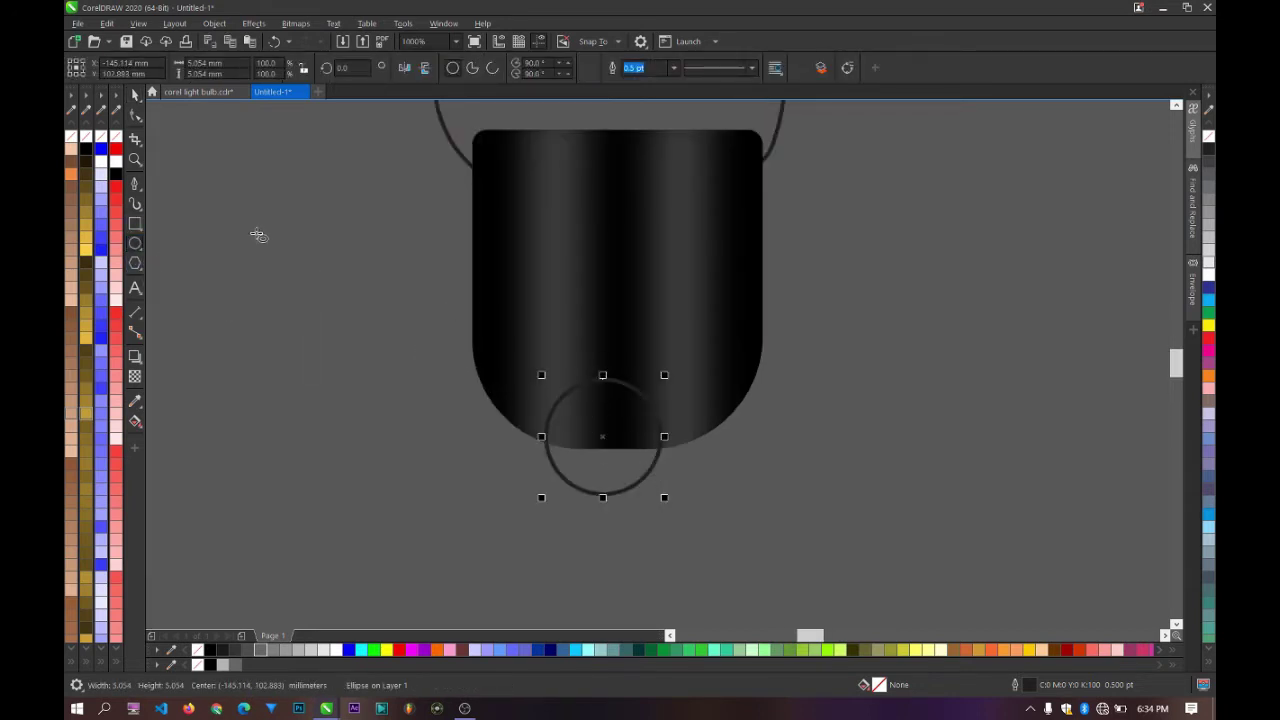
{"action": "left_click_drag", "start_coordinate": [592, 472], "coordinate": [602, 474]}
{"action": "left_click", "coordinate": [706, 366]}
{"action": "left_click", "coordinate": [843, 457]}
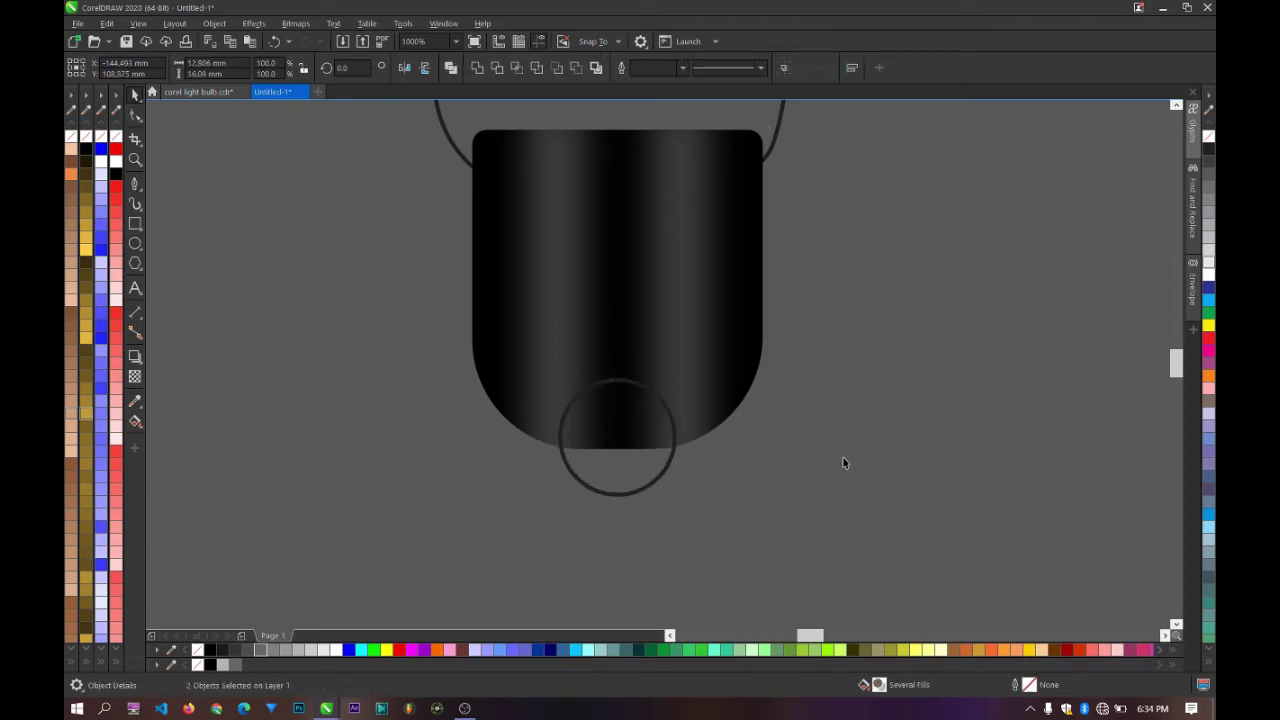
Step: Trim away the circle's upper part with a rectangle about 11.6 by 3.3 mm drawn over it, and delete the rectangle
{"action": "left_click", "coordinate": [135, 223]}
{"action": "left_click_drag", "start_coordinate": [494, 374], "coordinate": [762, 454]}
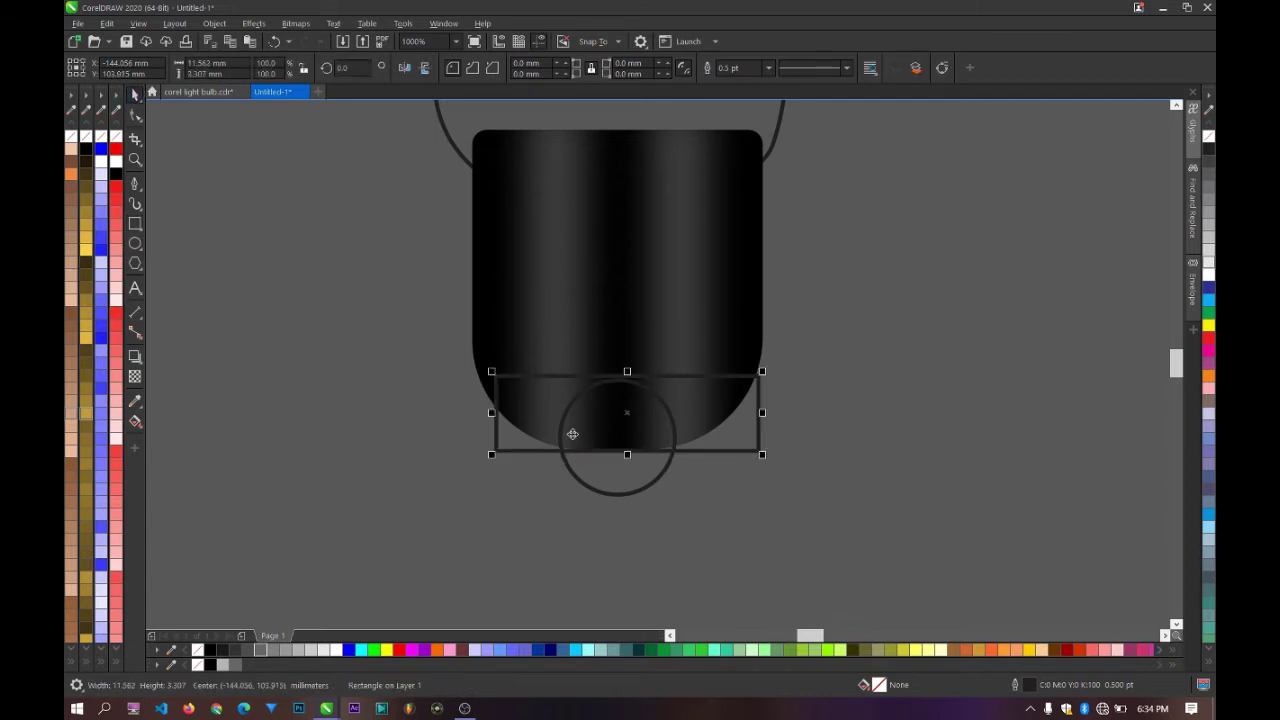
{"action": "left_click", "coordinate": [608, 488], "text": "shift"}
{"action": "left_click", "coordinate": [496, 70]}
{"action": "left_click", "coordinate": [381, 237]}
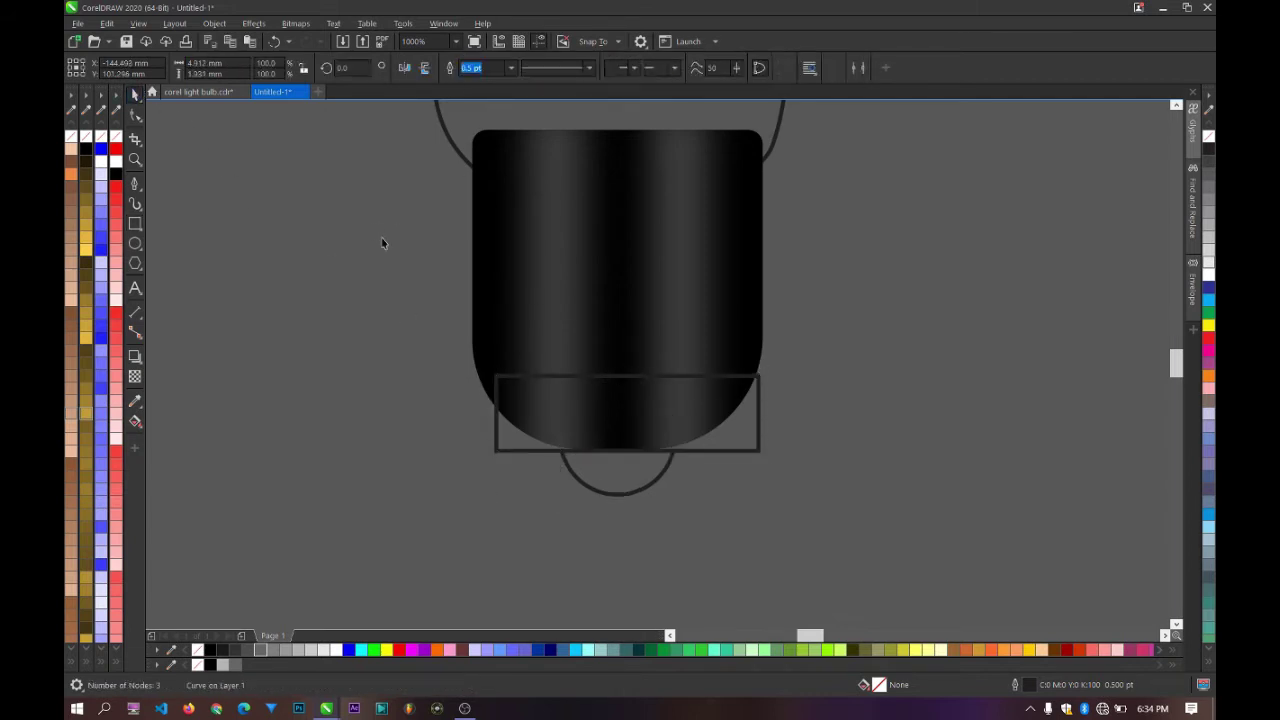
{"action": "left_click", "coordinate": [731, 432]}
{"action": "key", "text": "Delete"}
Step: Move the trimmed circle segment up against the base, fill it with black and remove its outline
{"action": "scroll", "coordinate": [617, 475], "scroll_direction": "up", "scroll_amount": 2}
{"action": "left_click_drag", "start_coordinate": [618, 476], "coordinate": [619, 460]}
{"action": "left_click", "coordinate": [211, 651]}
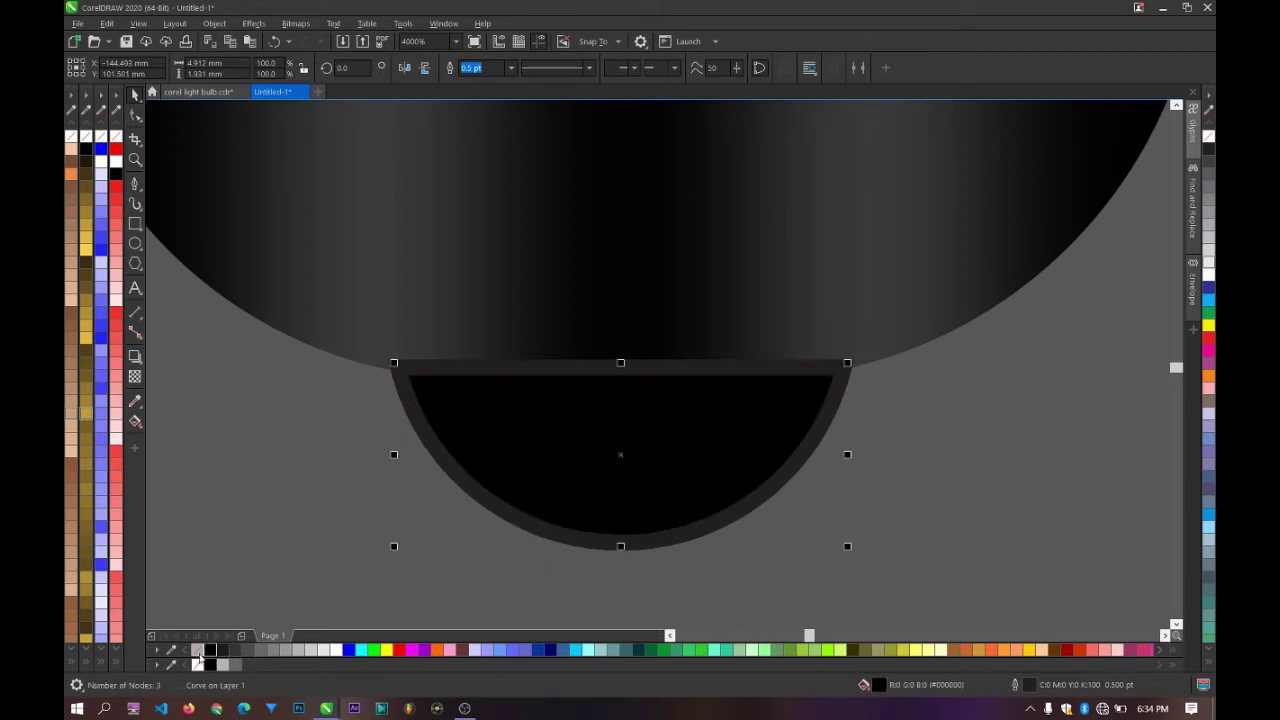
{"action": "scroll", "coordinate": [699, 488], "scroll_direction": "down", "scroll_amount": 5}
{"action": "left_click", "coordinate": [699, 488]}
{"action": "scroll", "coordinate": [521, 512], "scroll_direction": "down", "scroll_amount": 4}
{"action": "scroll", "coordinate": [566, 510], "scroll_direction": "up", "scroll_amount": 6}
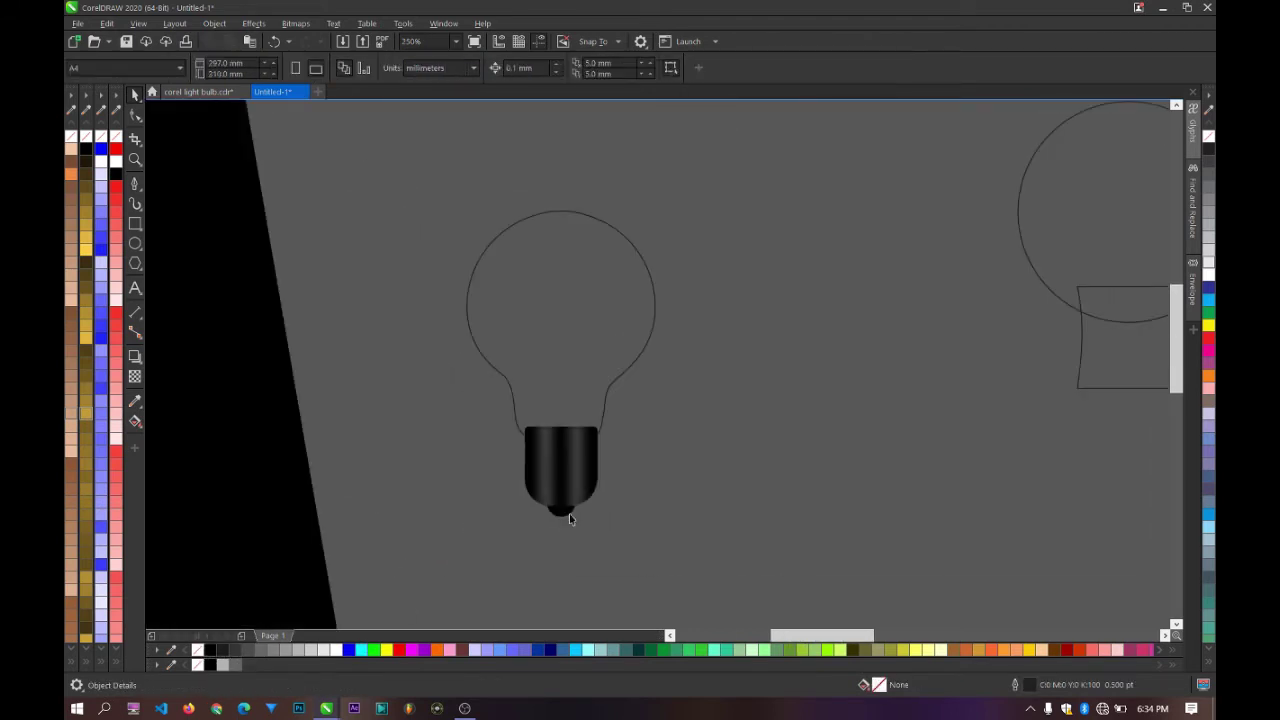
Step: Lower the black segment's top edge to make it about 1.7 mm high, flush with the base's bottom
{"action": "left_click", "coordinate": [562, 493]}
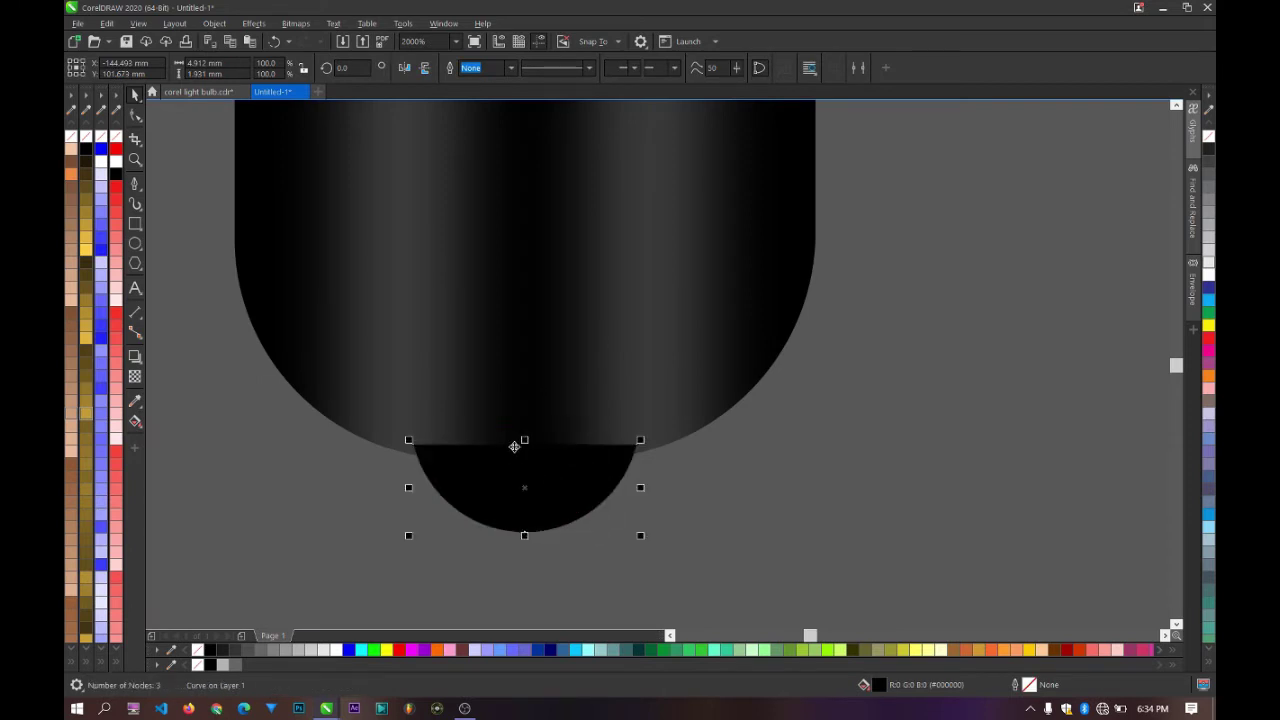
{"action": "left_click_drag", "start_coordinate": [524, 441], "coordinate": [524, 452]}
{"action": "scroll", "coordinate": [500, 462], "scroll_direction": "up", "scroll_amount": 1}
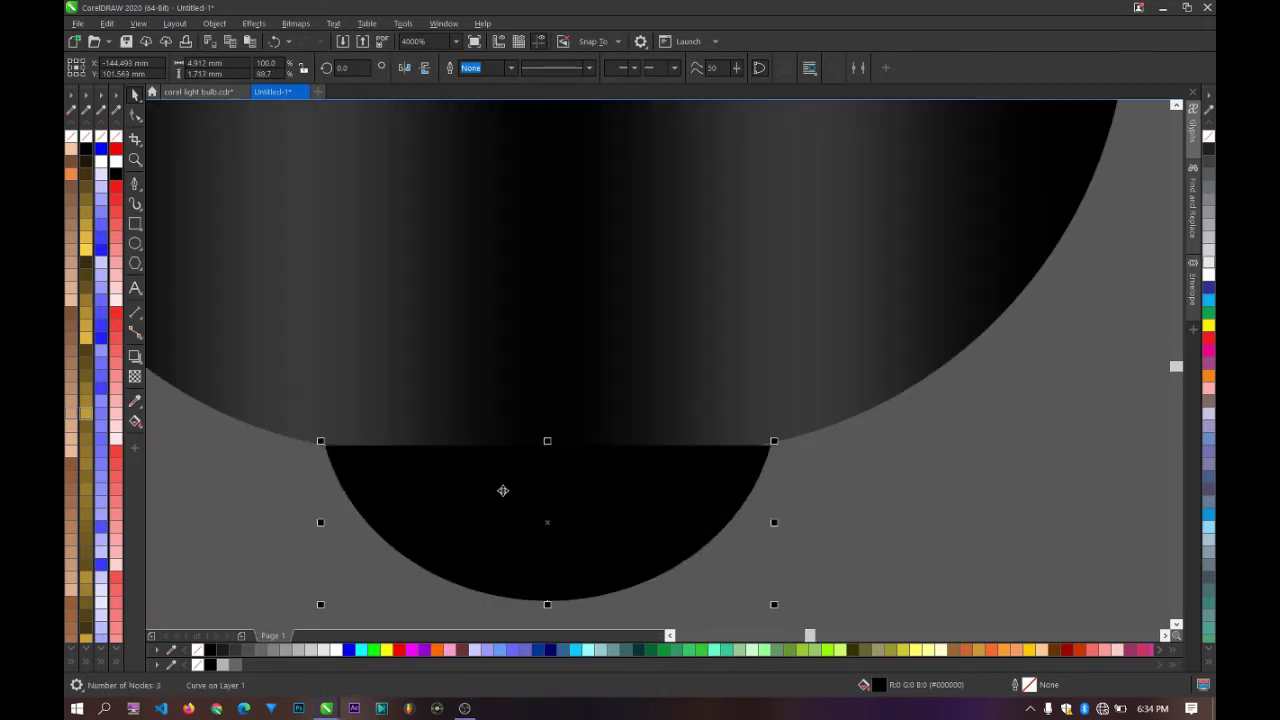
{"action": "scroll", "coordinate": [556, 480], "scroll_direction": "down", "scroll_amount": 2}
{"action": "left_click", "coordinate": [690, 467]}
Step: Compare the drawn base with the reference and examine the reference base's highlights and thread lines closely
{"action": "scroll", "coordinate": [692, 469], "scroll_direction": "down", "scroll_amount": 2}
{"action": "scroll", "coordinate": [623, 434], "scroll_direction": "up", "scroll_amount": 1}
{"action": "scroll", "coordinate": [835, 460], "scroll_direction": "down", "scroll_amount": 2}
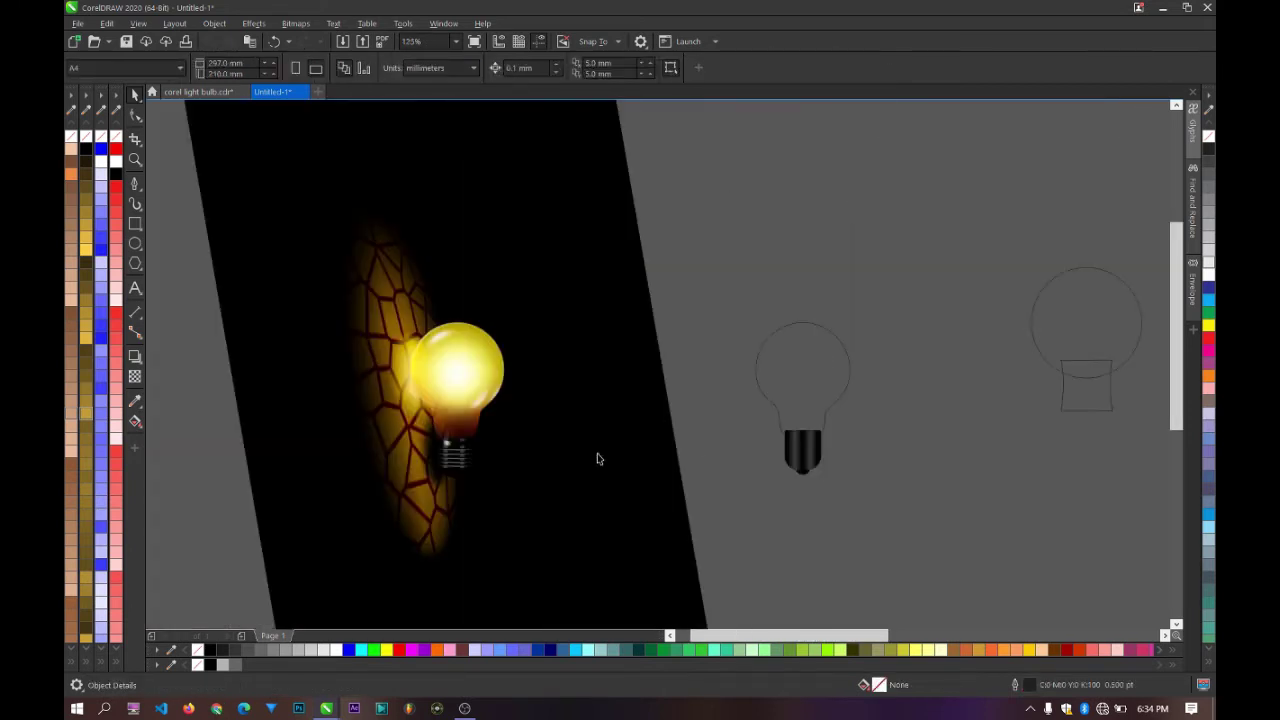
{"action": "scroll", "coordinate": [455, 443], "scroll_direction": "up", "scroll_amount": 2}
{"action": "scroll", "coordinate": [456, 466], "scroll_direction": "up", "scroll_amount": 1}
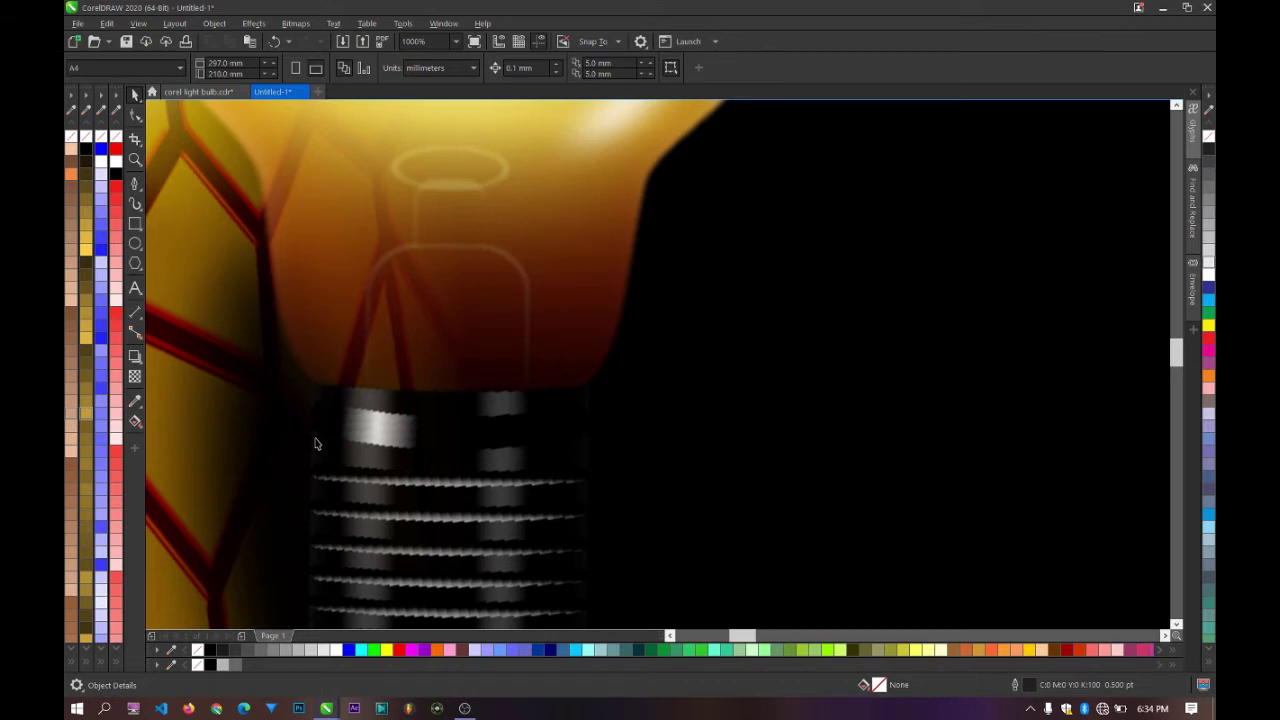
{"action": "scroll", "coordinate": [324, 444], "scroll_direction": "down", "scroll_amount": 6}
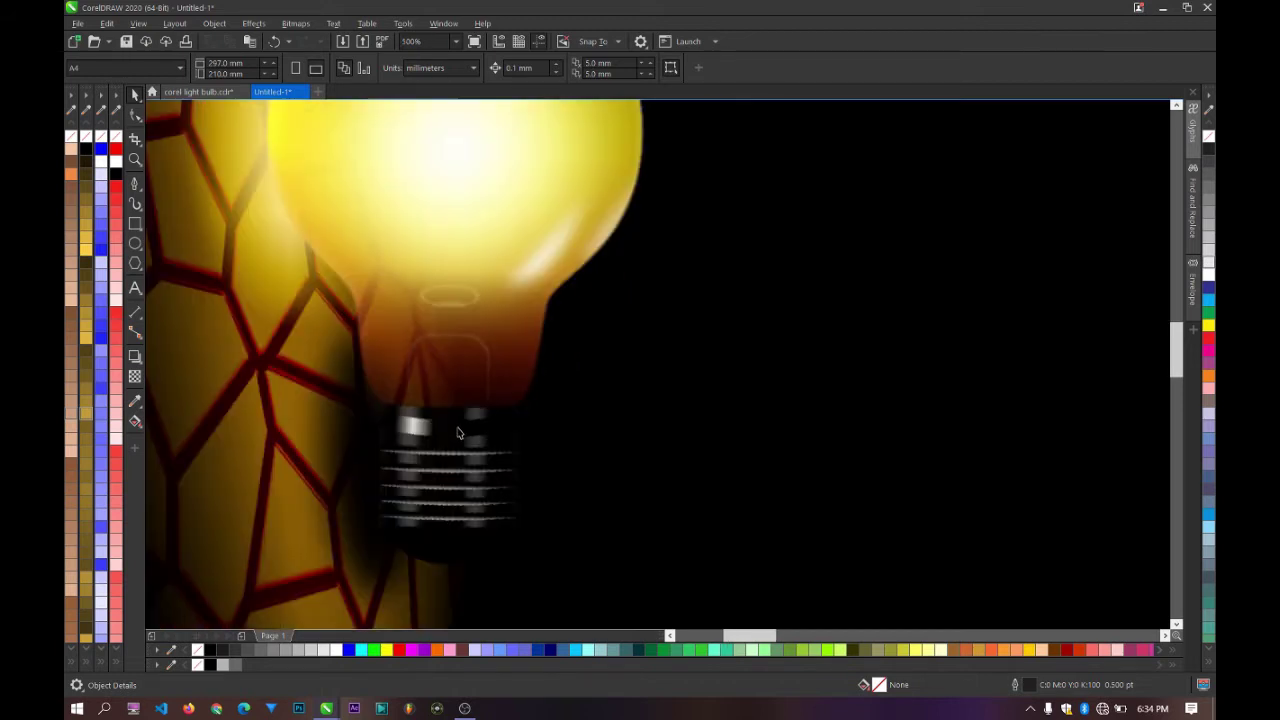
{"action": "scroll", "coordinate": [434, 438], "scroll_direction": "up", "scroll_amount": 2}
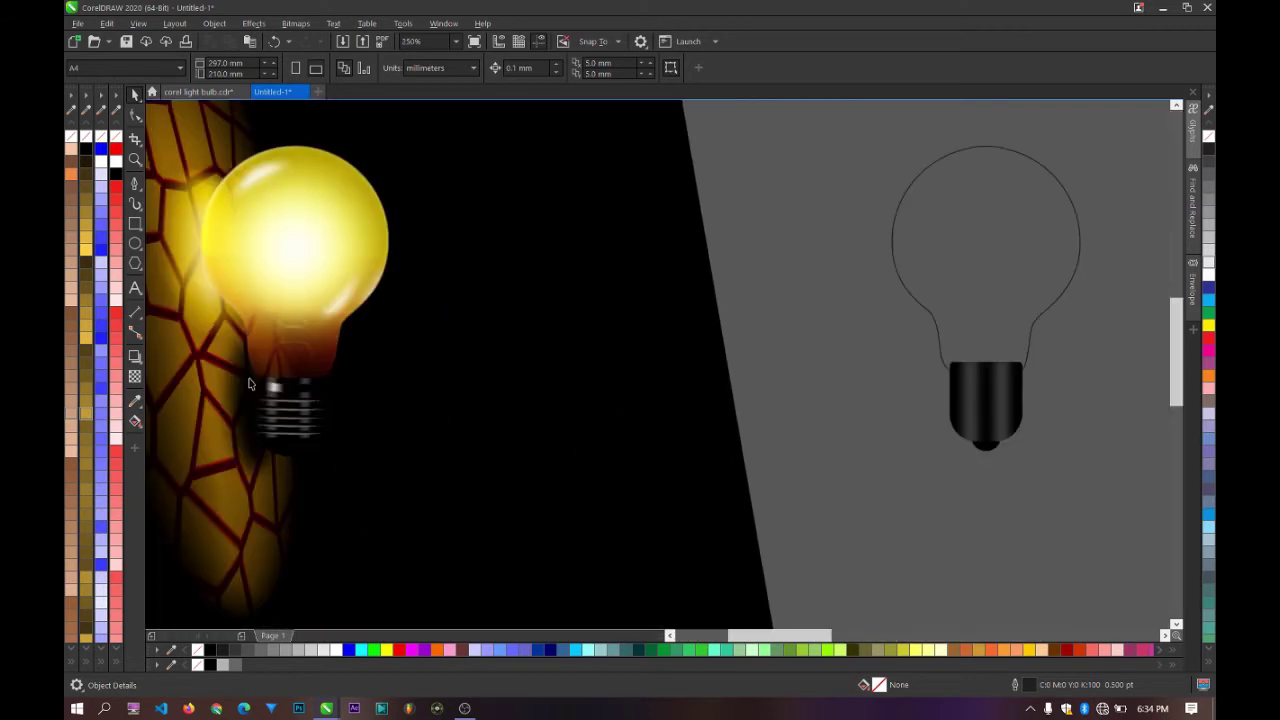
{"action": "scroll", "coordinate": [250, 384], "scroll_direction": "up", "scroll_amount": 3}
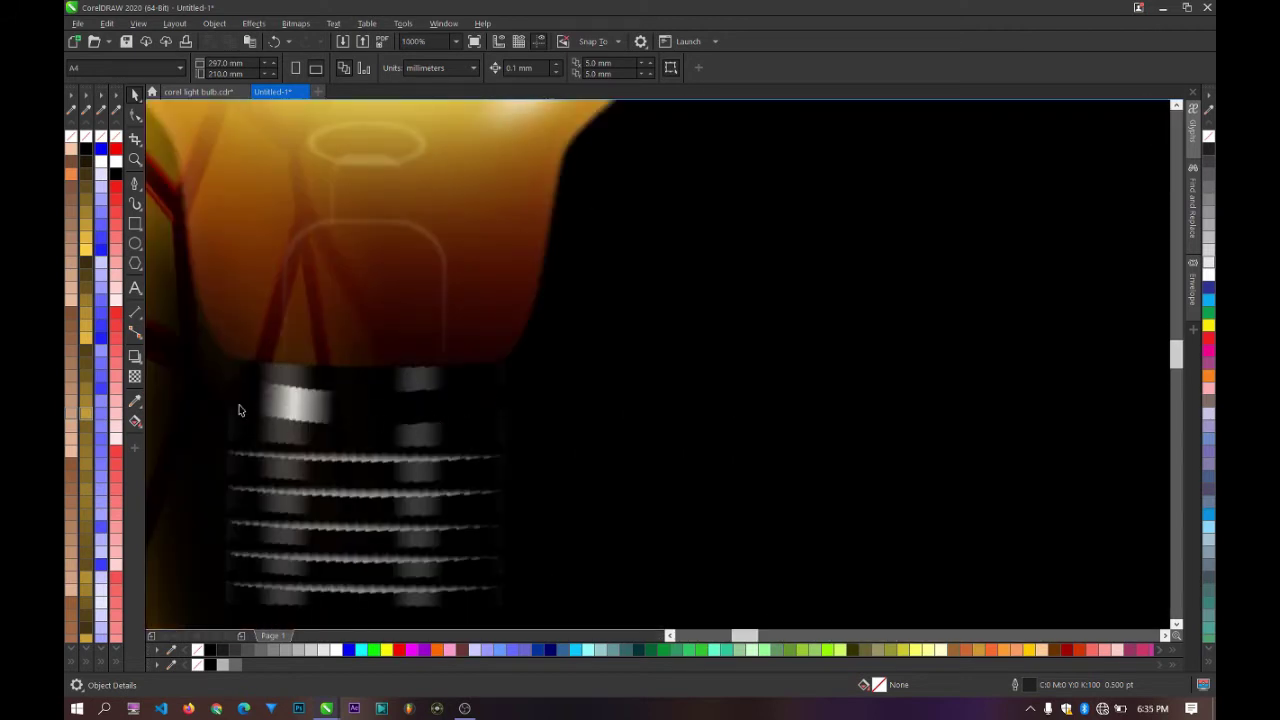
Step: Fill the bulb outline with light grey (R:230 G:230 B:230), remove its outline and bring it in front of the base
{"action": "scroll", "coordinate": [318, 416], "scroll_direction": "down", "scroll_amount": 3}
{"action": "scroll", "coordinate": [677, 420], "scroll_direction": "up", "scroll_amount": 2}
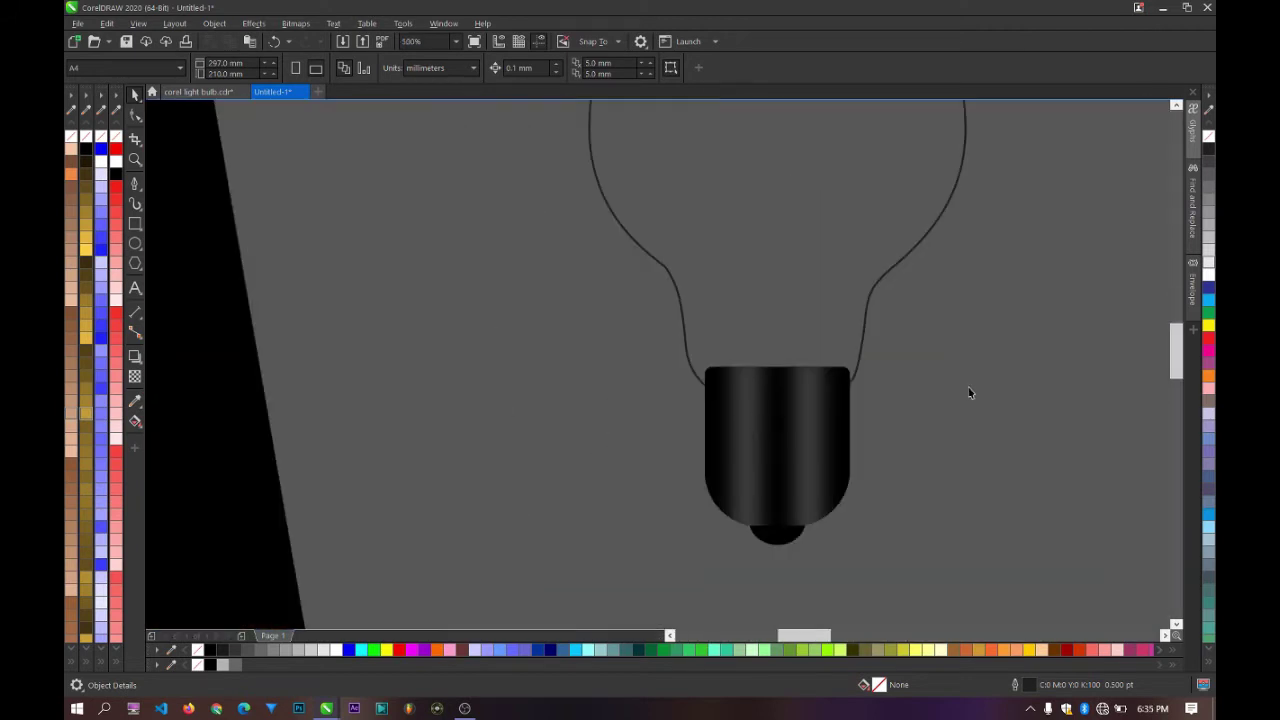
{"action": "scroll", "coordinate": [968, 392], "scroll_direction": "up", "scroll_amount": 1}
{"action": "scroll", "coordinate": [424, 348], "scroll_direction": "down", "scroll_amount": 1}
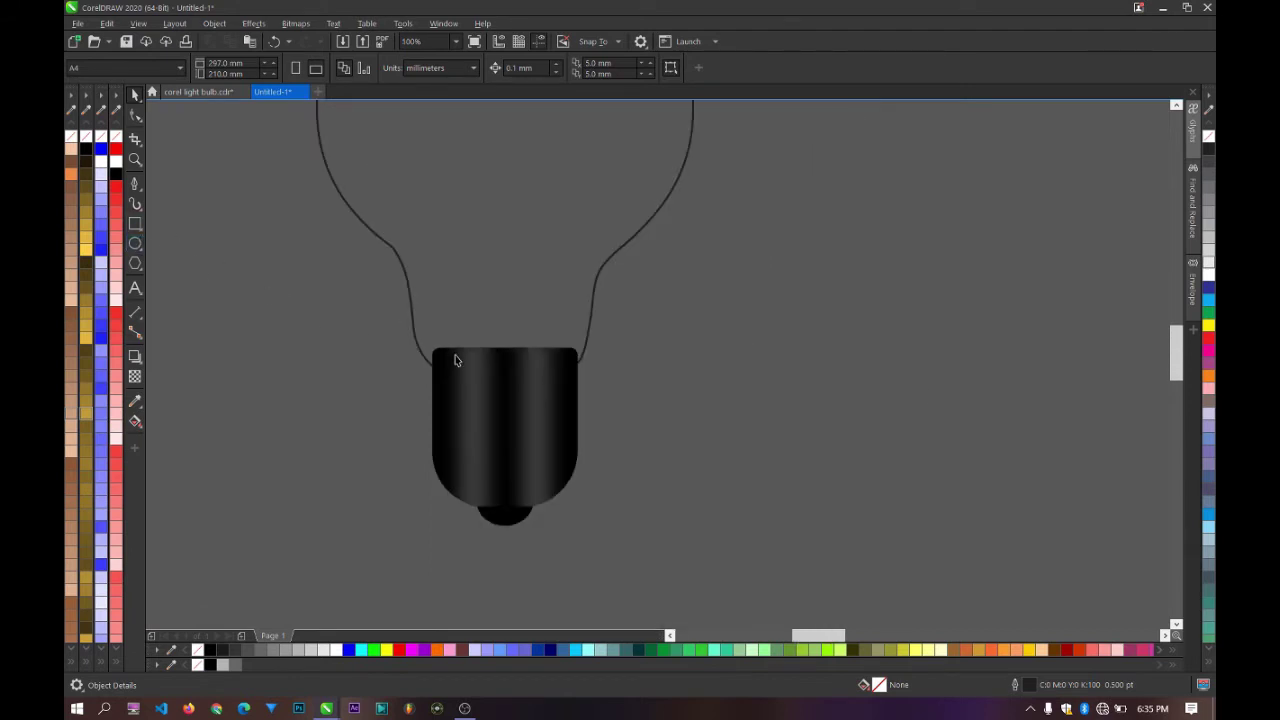
{"action": "left_click", "coordinate": [461, 289]}
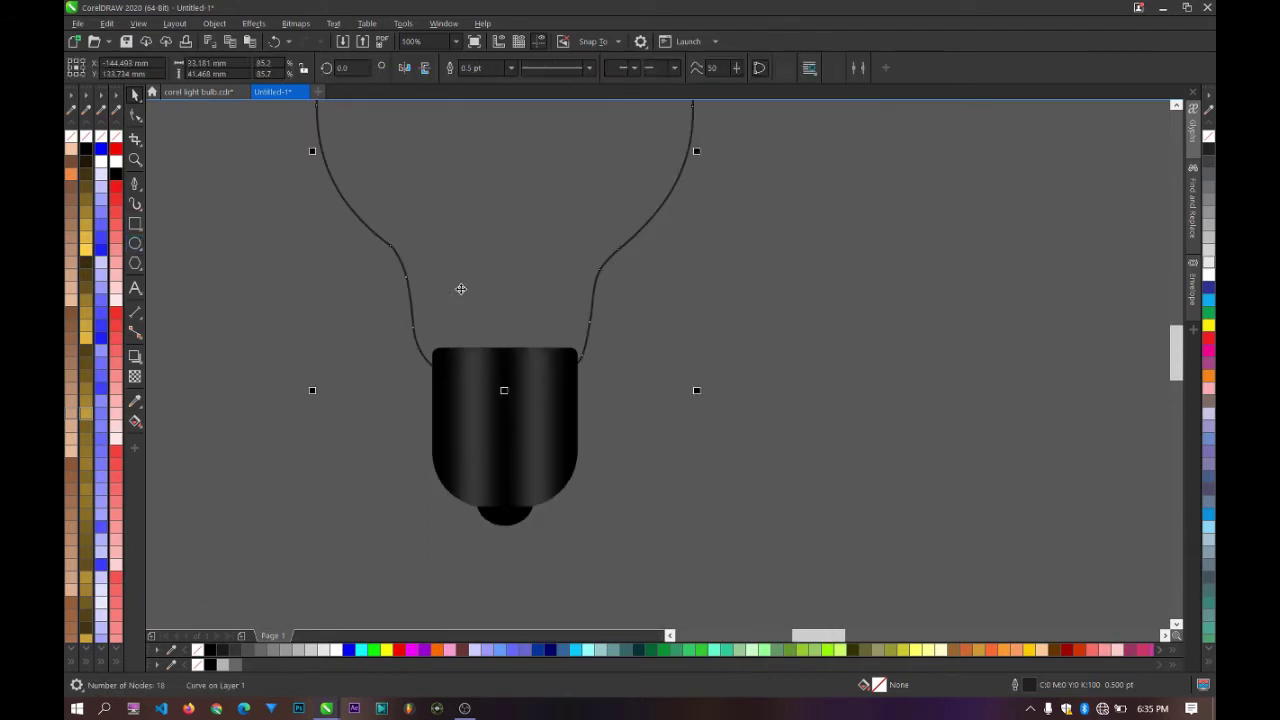
{"action": "left_click", "coordinate": [285, 651]}
{"action": "key", "text": "Delete"}
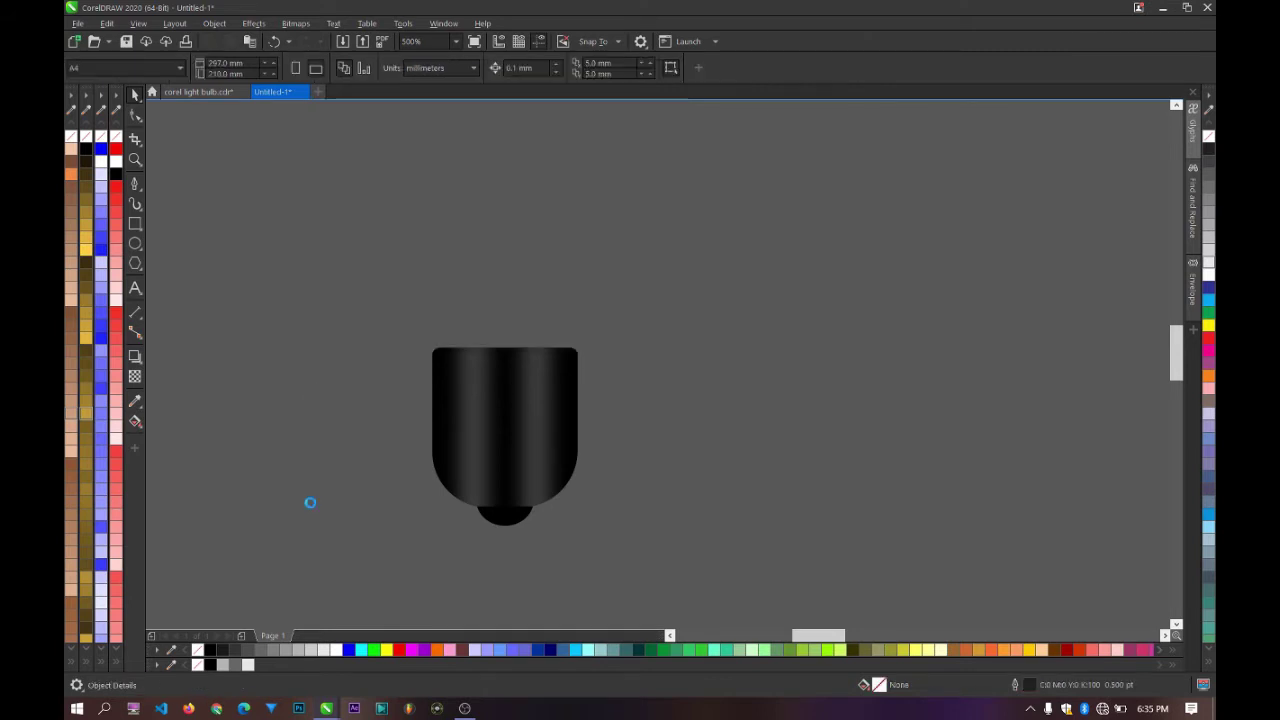
{"action": "key", "text": "ctrl+z"}
{"action": "left_click", "coordinate": [323, 489]}
{"action": "scroll", "coordinate": [473, 405], "scroll_direction": "down", "scroll_amount": 1}
{"action": "scroll", "coordinate": [463, 401], "scroll_direction": "up", "scroll_amount": 2}
{"action": "left_click", "coordinate": [480, 398]}
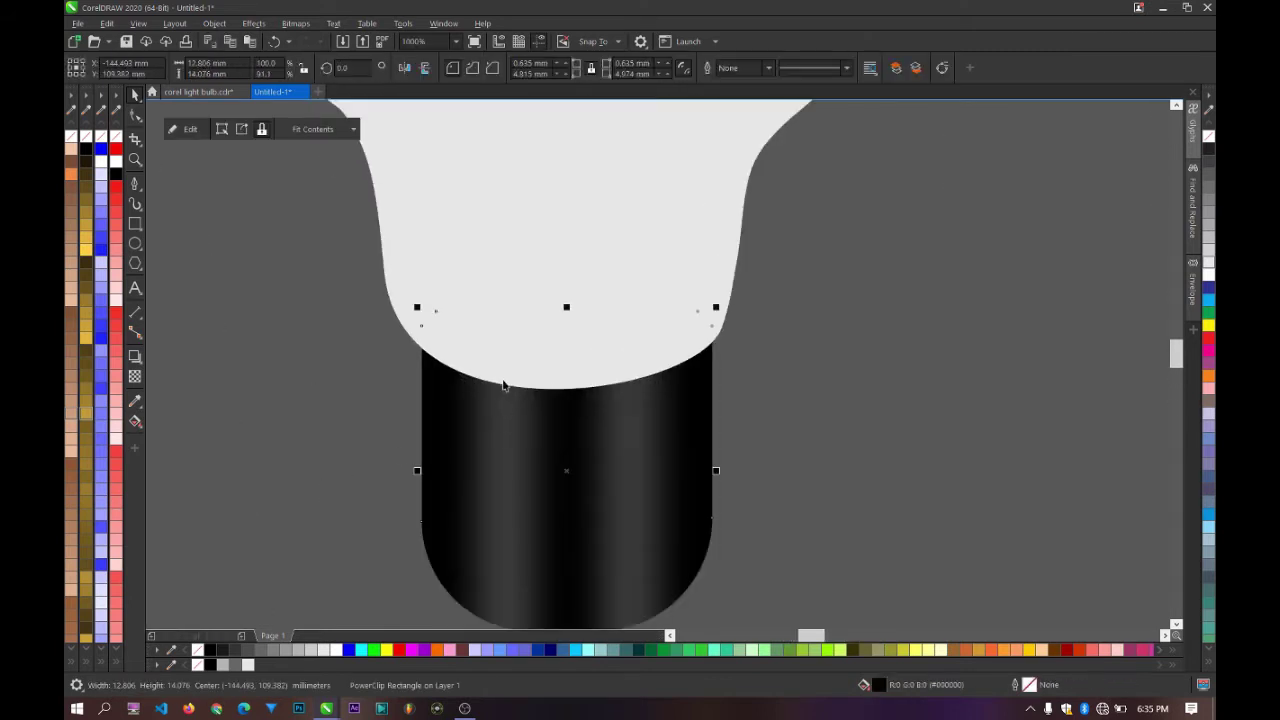
{"action": "key", "text": "Escape"}
{"action": "scroll", "coordinate": [526, 289], "scroll_direction": "down", "scroll_amount": 1}
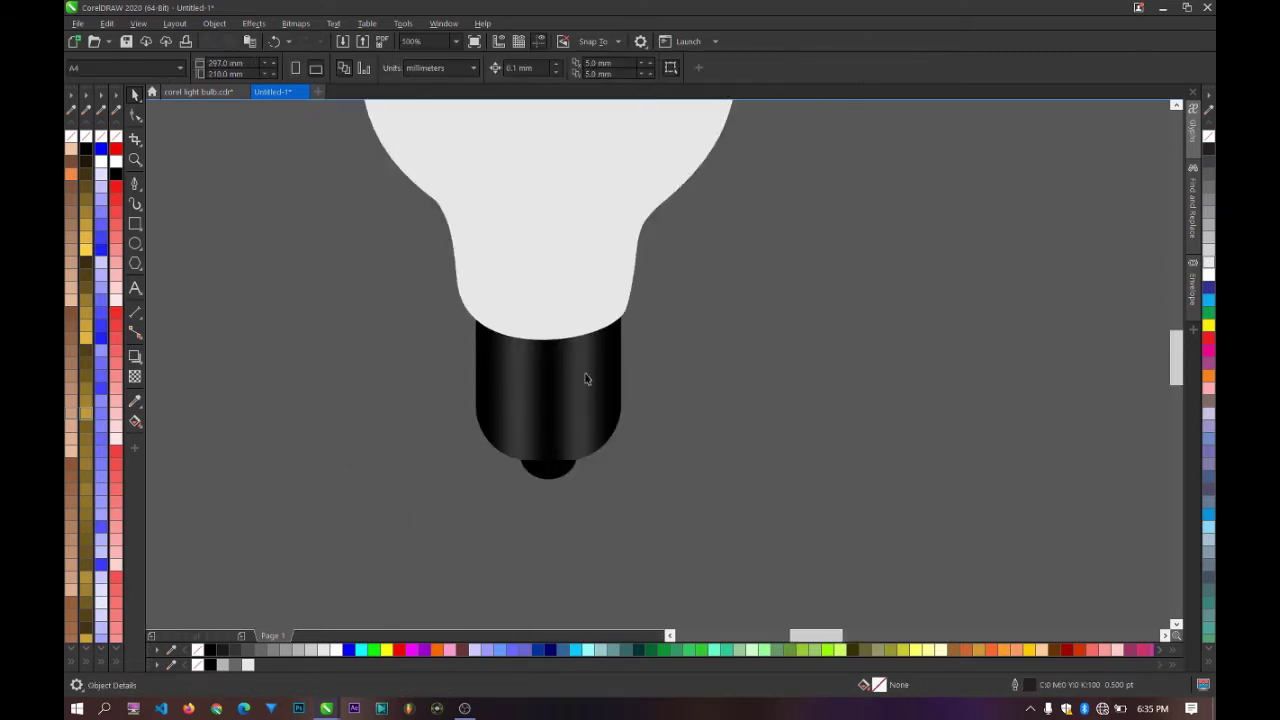
Step: Nudge the light grey bulb shape slightly right and down so it sits centred over the top of the base
{"action": "scroll", "coordinate": [533, 350], "scroll_direction": "down", "scroll_amount": 1}
{"action": "scroll", "coordinate": [590, 347], "scroll_direction": "up", "scroll_amount": 2}
{"action": "left_click", "coordinate": [591, 349]}
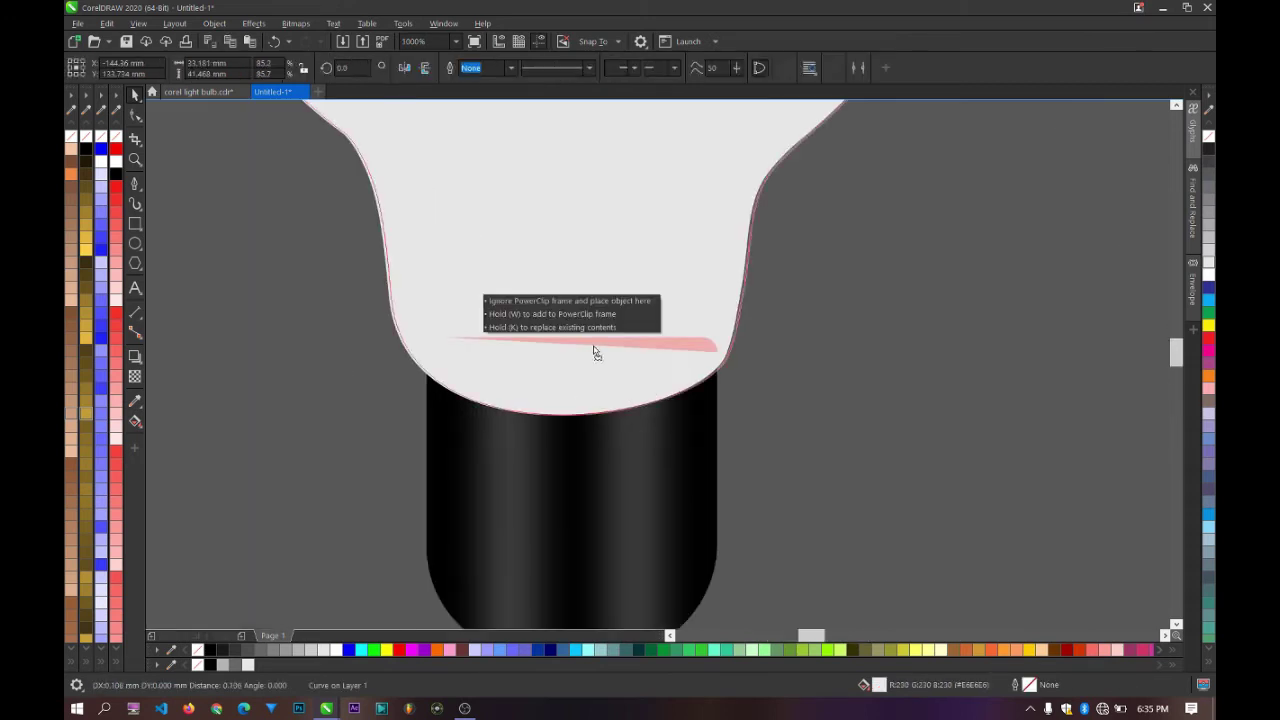
{"action": "scroll", "coordinate": [600, 349], "scroll_direction": "down", "scroll_amount": 2}
{"action": "key", "text": "Escape"}
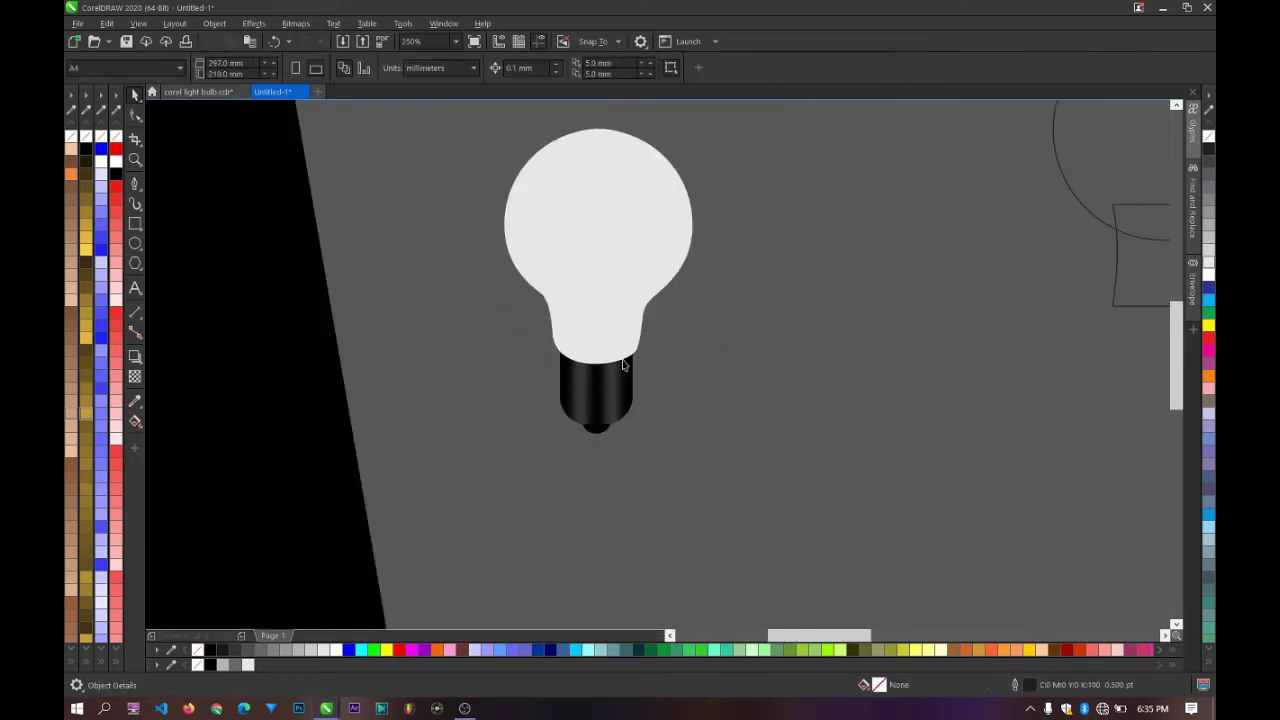
{"action": "scroll", "coordinate": [600, 379], "scroll_direction": "up", "scroll_amount": 1}
{"action": "scroll", "coordinate": [600, 379], "scroll_direction": "down", "scroll_amount": 1}
{"action": "scroll", "coordinate": [598, 379], "scroll_direction": "up", "scroll_amount": 1}
{"action": "left_click", "coordinate": [603, 357]}
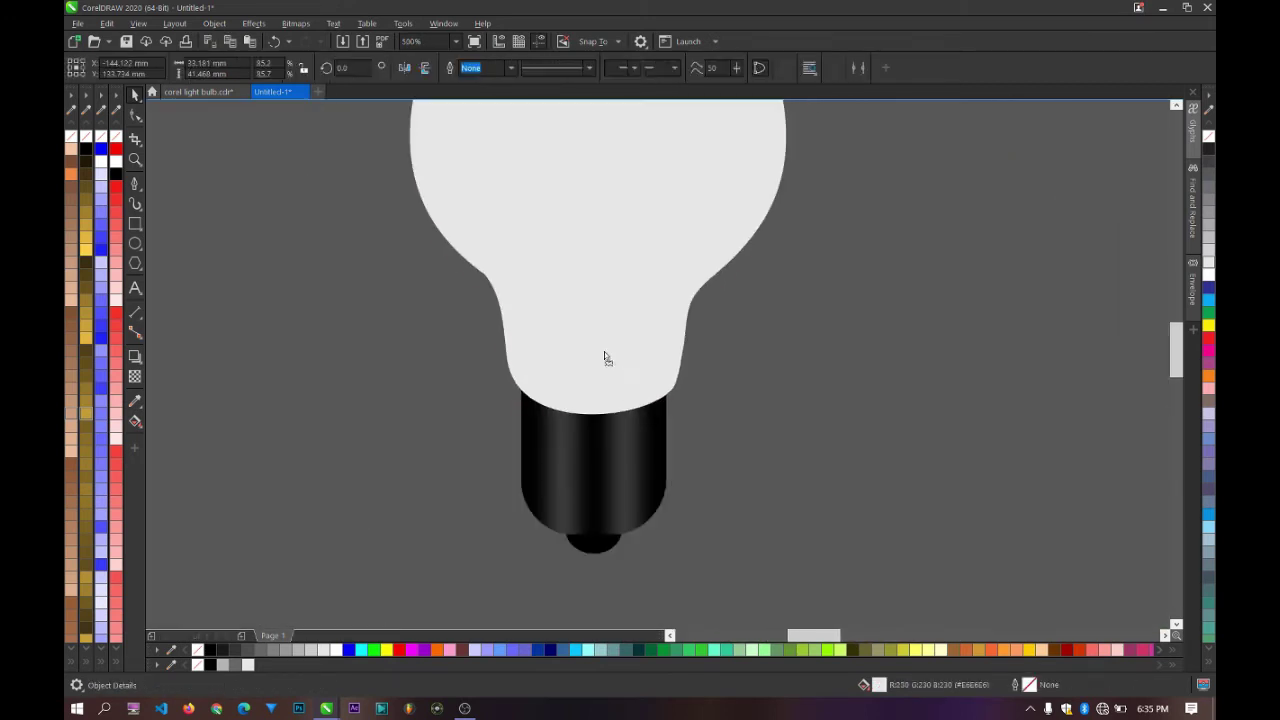
{"action": "scroll", "coordinate": [788, 437], "scroll_direction": "down", "scroll_amount": 1}
{"action": "key", "text": "Escape"}
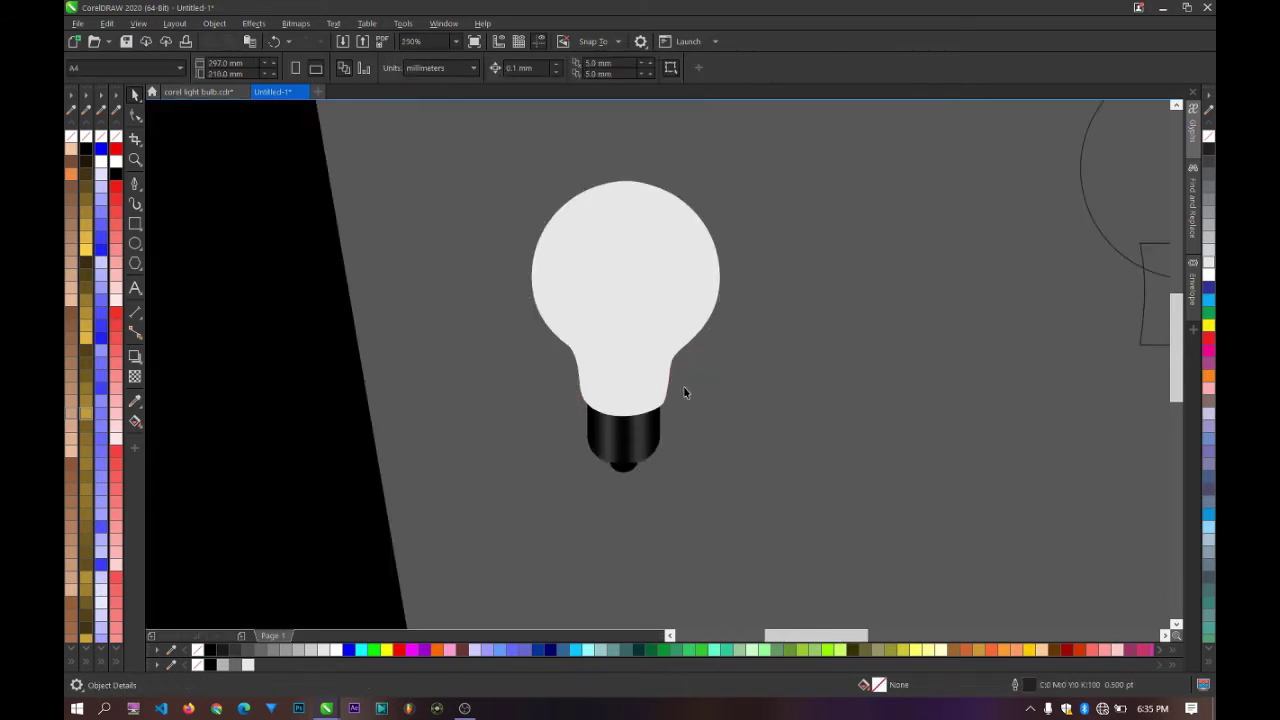
{"action": "scroll", "coordinate": [682, 395], "scroll_direction": "down", "scroll_amount": 1}
{"action": "scroll", "coordinate": [676, 401], "scroll_direction": "up", "scroll_amount": 2}
{"action": "left_click", "coordinate": [657, 372]}
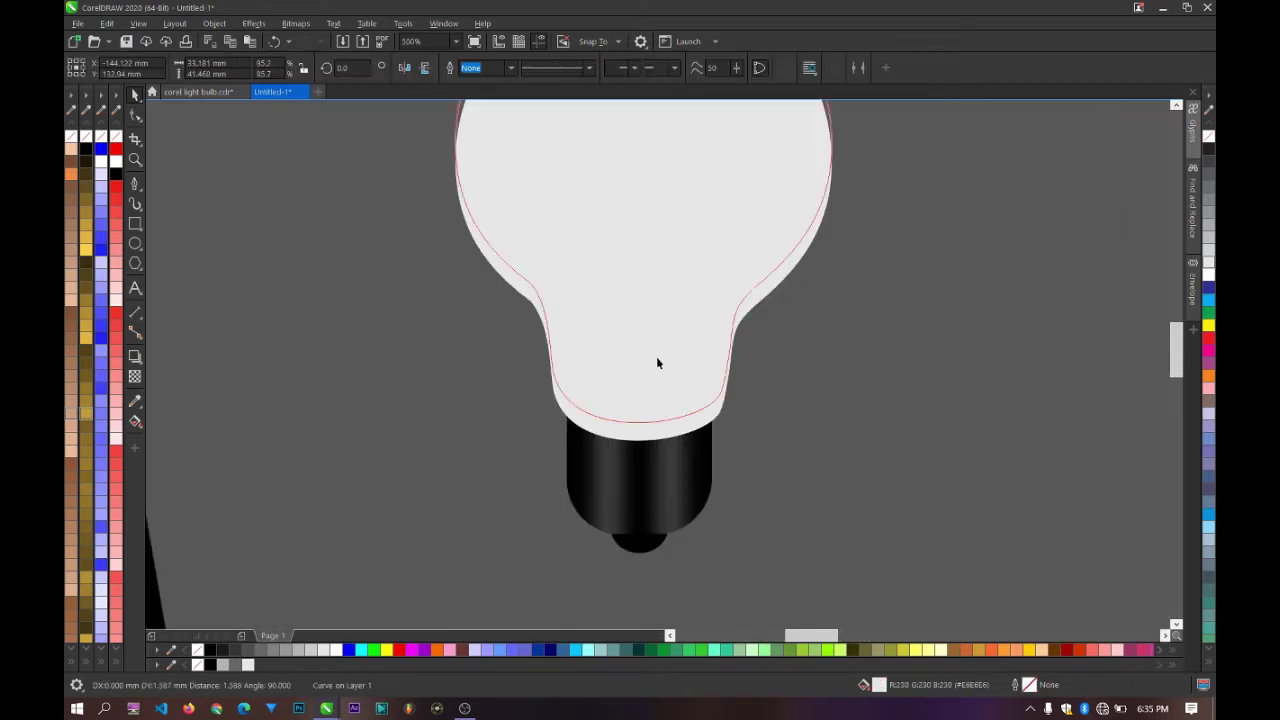
{"action": "key", "text": "Escape"}
{"action": "scroll", "coordinate": [686, 380], "scroll_direction": "down", "scroll_amount": 1}
{"action": "scroll", "coordinate": [660, 366], "scroll_direction": "up", "scroll_amount": 1}
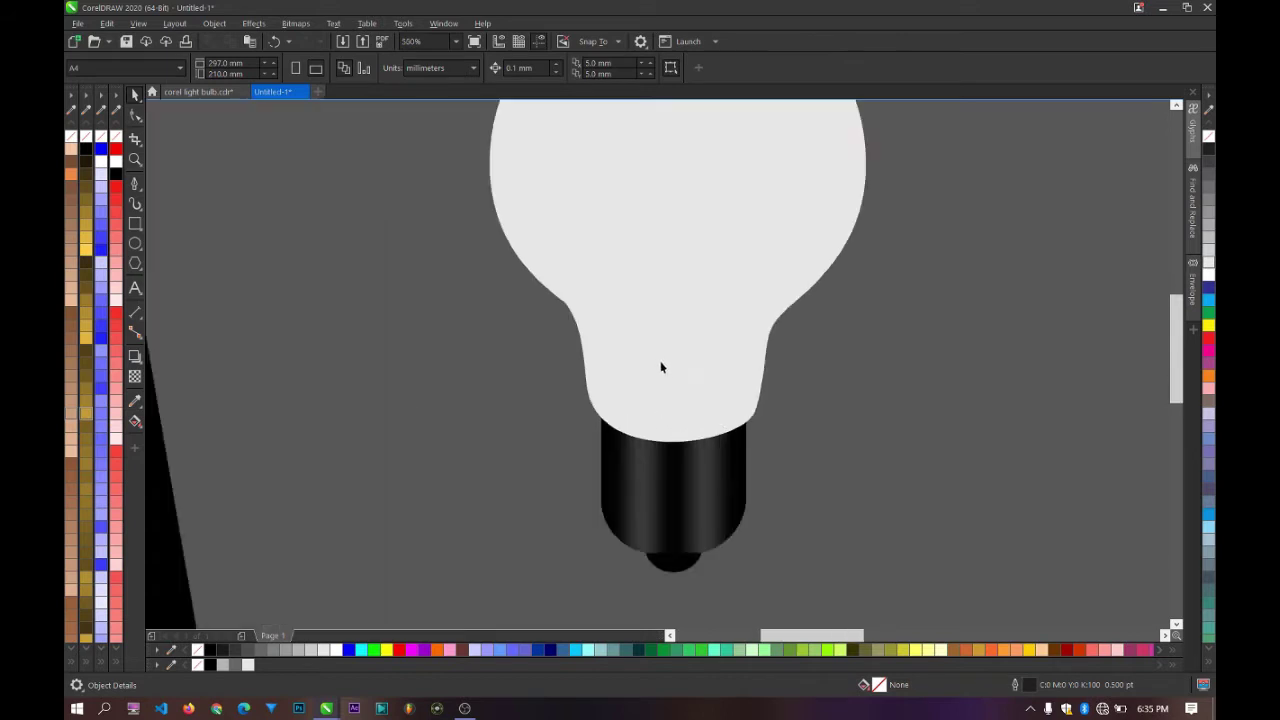
Step: Shorten the bulb's neck by raising its bottom nodes together, and delete the extra node on the left side of the neck
{"action": "scroll", "coordinate": [660, 366], "scroll_direction": "down", "scroll_amount": 1}
{"action": "scroll", "coordinate": [637, 332], "scroll_direction": "up", "scroll_amount": 2}
{"action": "left_click", "coordinate": [697, 414]}
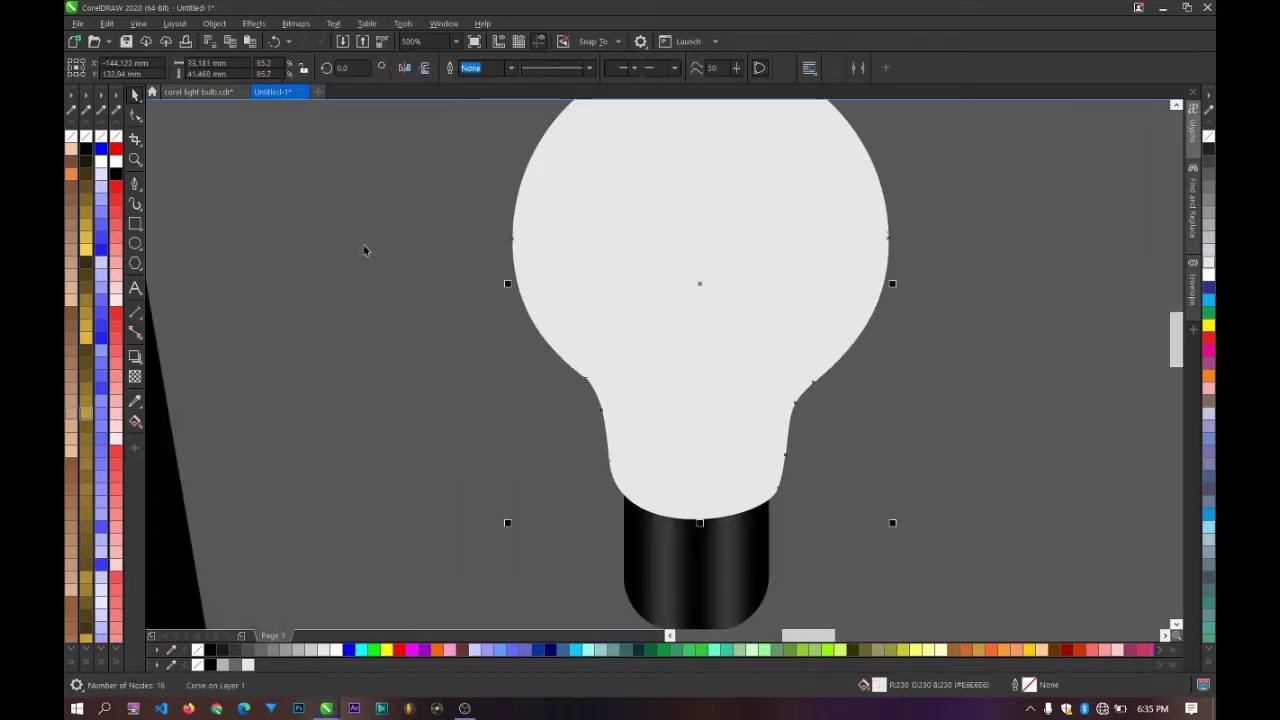
{"action": "left_click", "coordinate": [137, 116]}
{"action": "left_click_drag", "start_coordinate": [582, 447], "coordinate": [816, 546]}
{"action": "left_click_drag", "start_coordinate": [786, 456], "coordinate": [786, 431]}
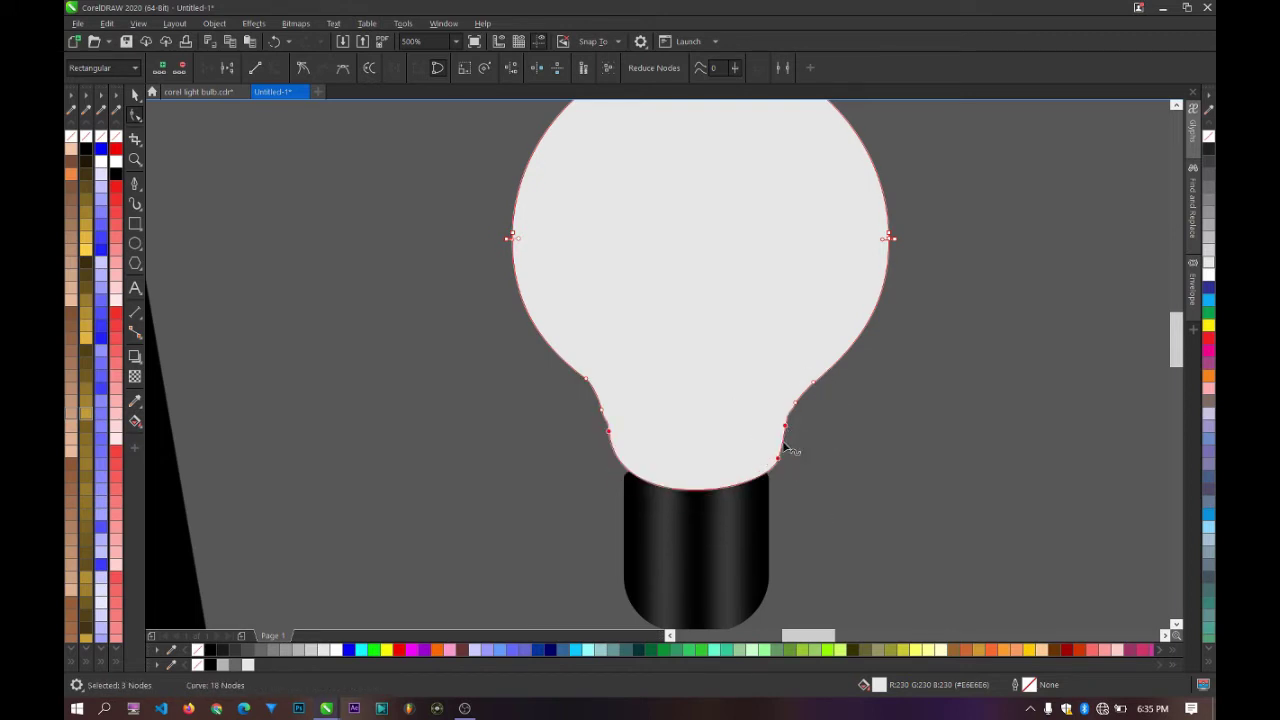
{"action": "left_click_drag", "start_coordinate": [590, 420], "coordinate": [597, 423]}
{"action": "key", "text": "Delete"}
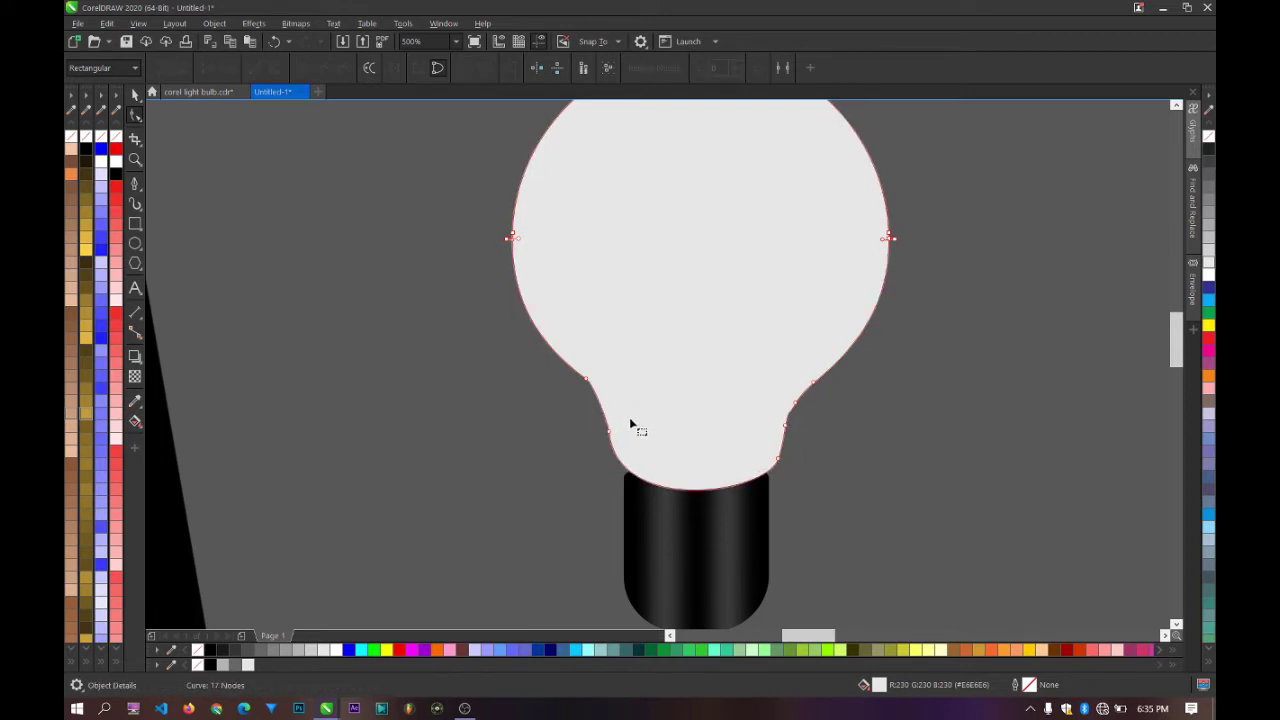
Step: Move the whole bulb shape straight down until its rounded neck overlaps the top of the base
{"action": "left_click", "coordinate": [131, 94]}
{"action": "left_click_drag", "start_coordinate": [652, 283], "coordinate": [663, 315]}
{"action": "left_click", "coordinate": [520, 383]}
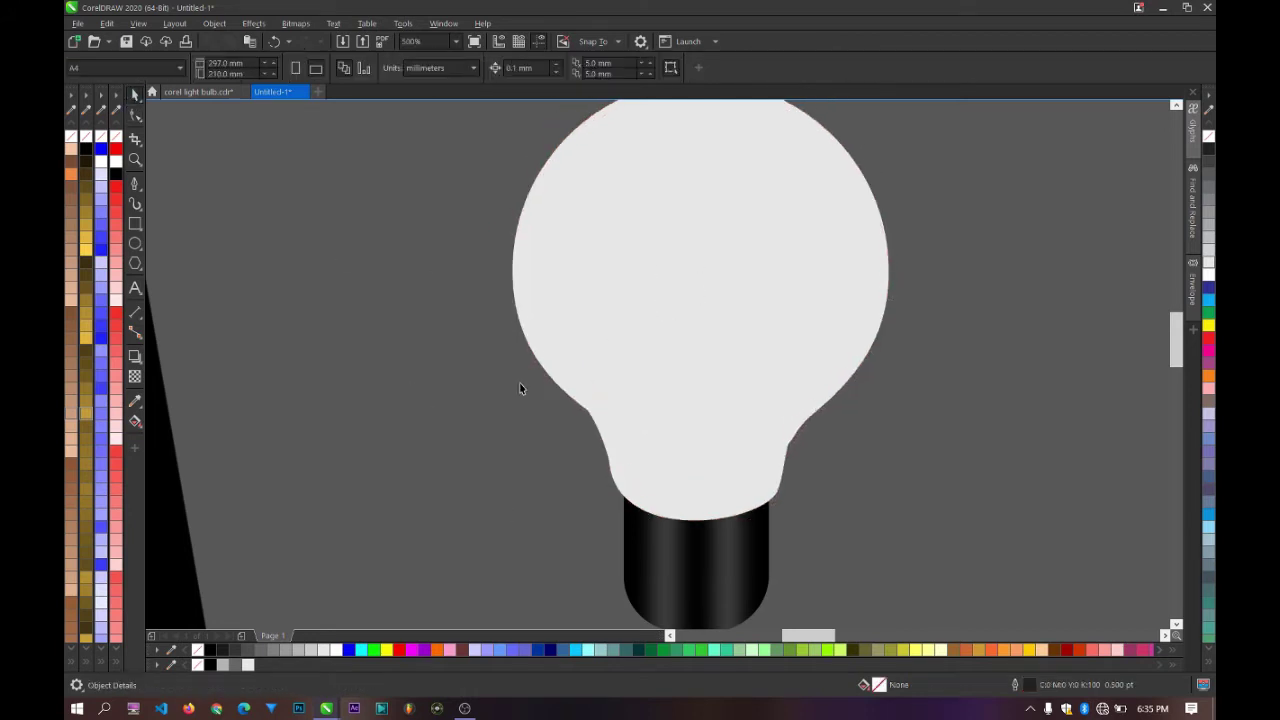
Step: Examine the reference bulb's base against the drawn bulb, studying where the bright highlight sits above the thread lines
{"action": "scroll", "coordinate": [543, 383], "scroll_direction": "down", "scroll_amount": 2}
{"action": "scroll", "coordinate": [560, 411], "scroll_direction": "up", "scroll_amount": 1}
{"action": "scroll", "coordinate": [586, 424], "scroll_direction": "down", "scroll_amount": 2}
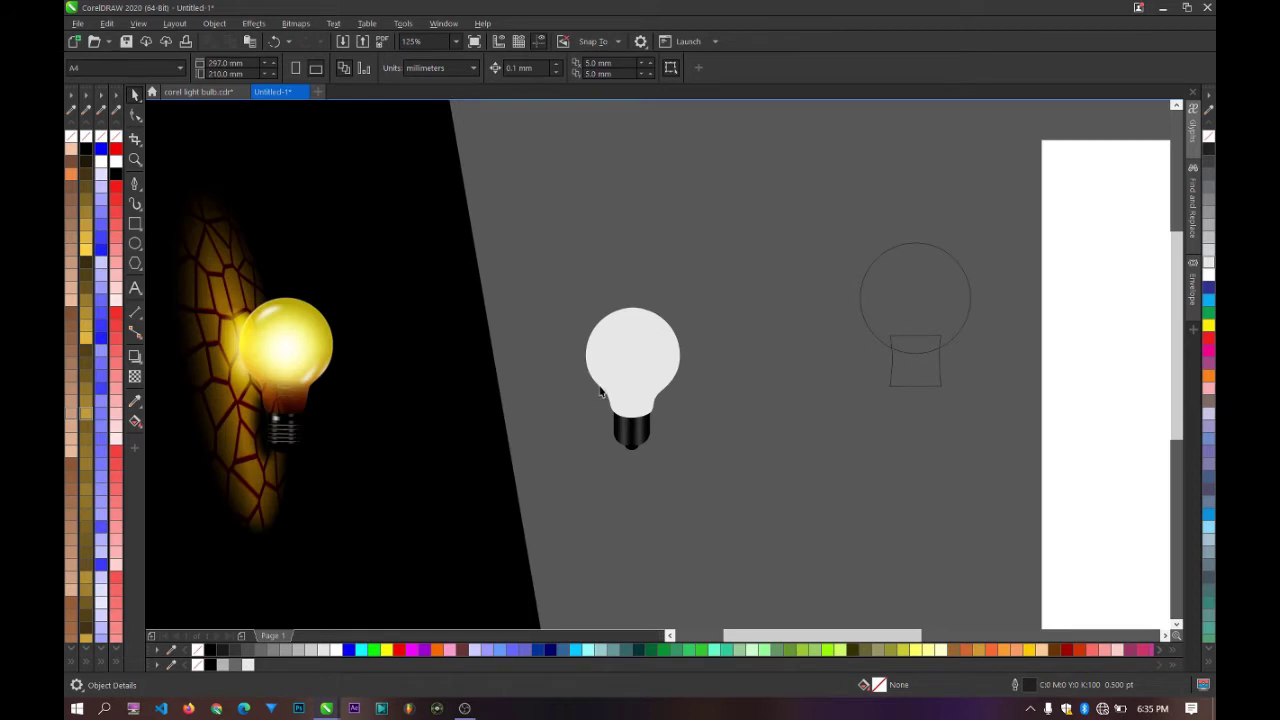
{"action": "scroll", "coordinate": [307, 428], "scroll_direction": "up", "scroll_amount": 6}
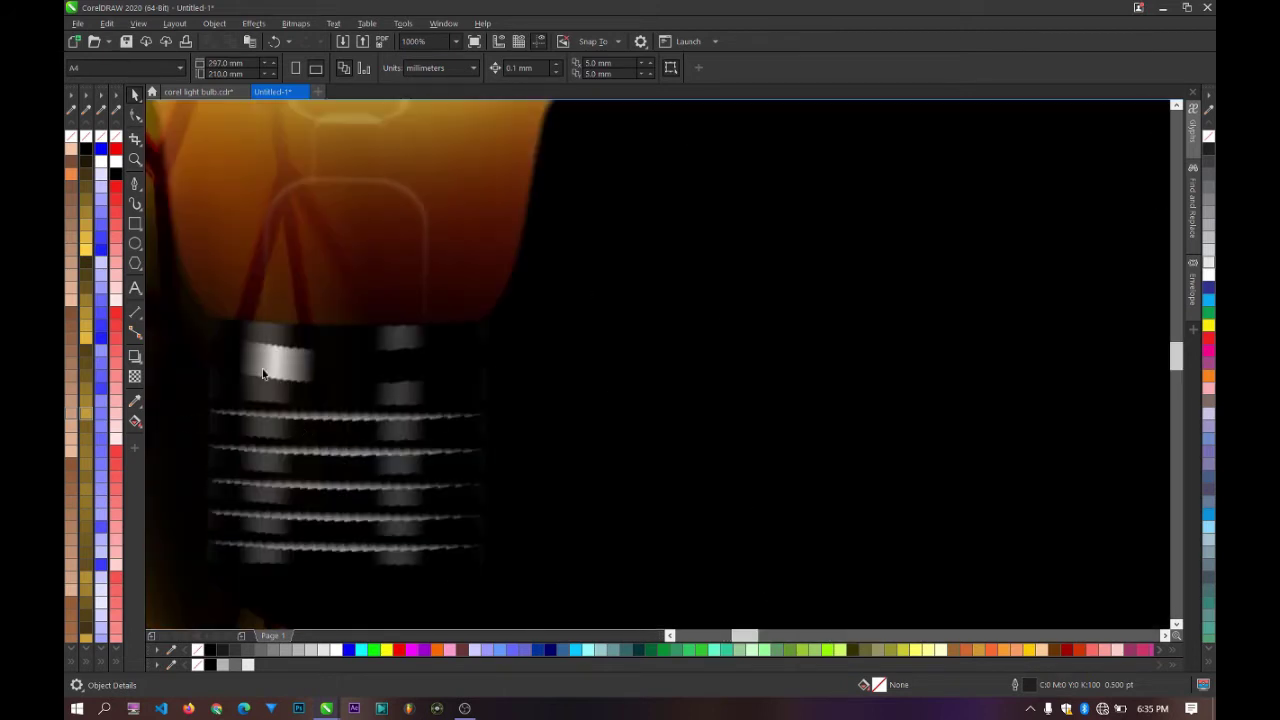
{"action": "scroll", "coordinate": [583, 391], "scroll_direction": "down", "scroll_amount": 5}
{"action": "scroll", "coordinate": [694, 380], "scroll_direction": "up", "scroll_amount": 4}
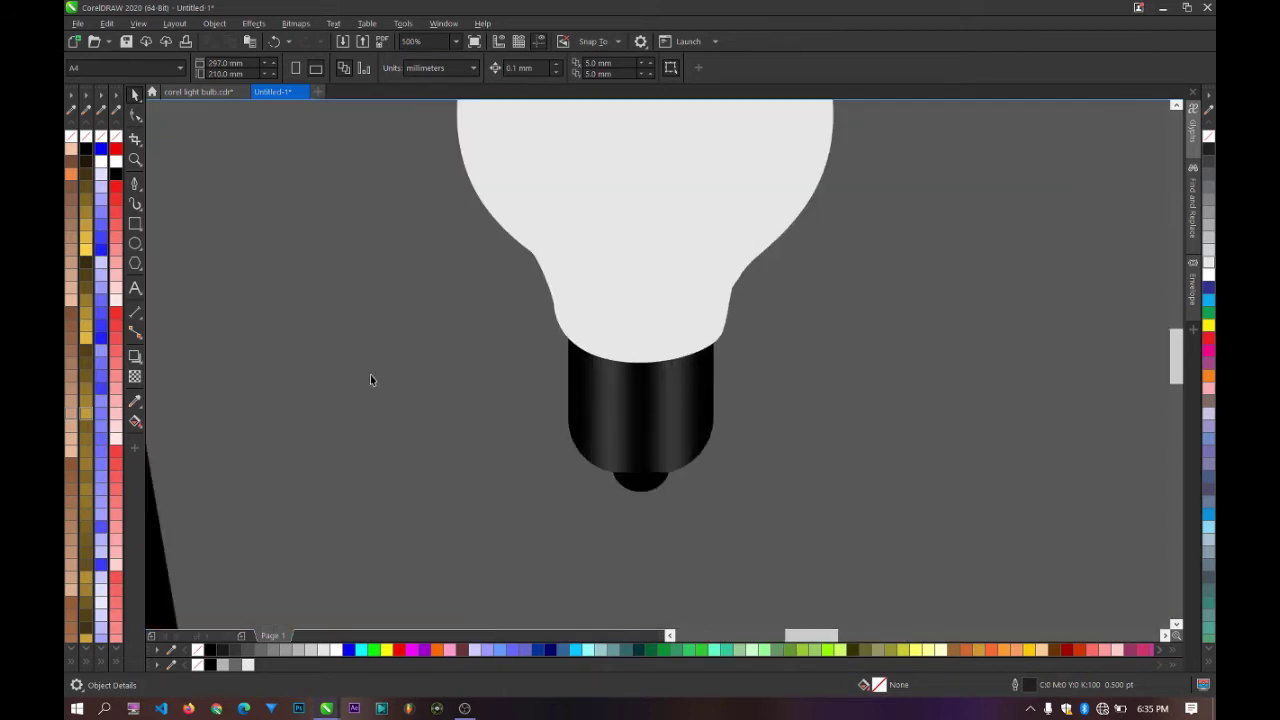
{"action": "scroll", "coordinate": [370, 379], "scroll_direction": "down", "scroll_amount": 4}
{"action": "scroll", "coordinate": [390, 393], "scroll_direction": "up", "scroll_amount": 4}
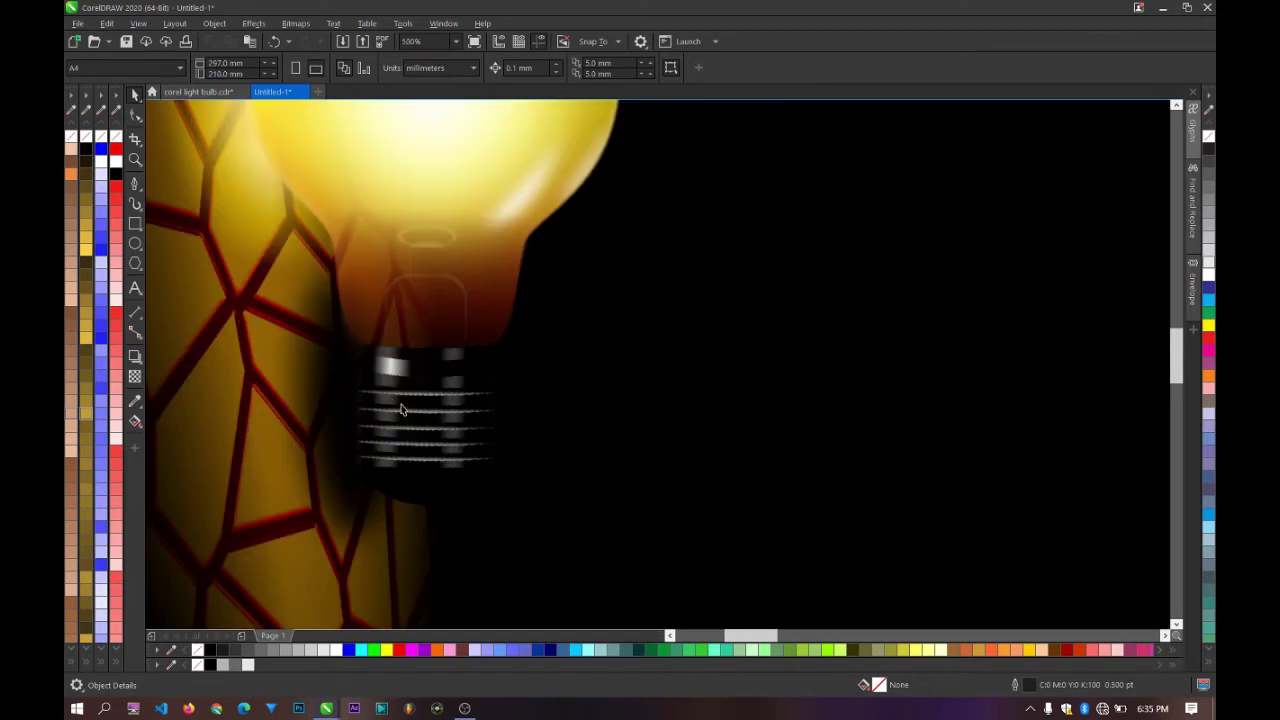
{"action": "scroll", "coordinate": [401, 409], "scroll_direction": "down", "scroll_amount": 4}
{"action": "scroll", "coordinate": [601, 399], "scroll_direction": "up", "scroll_amount": 4}
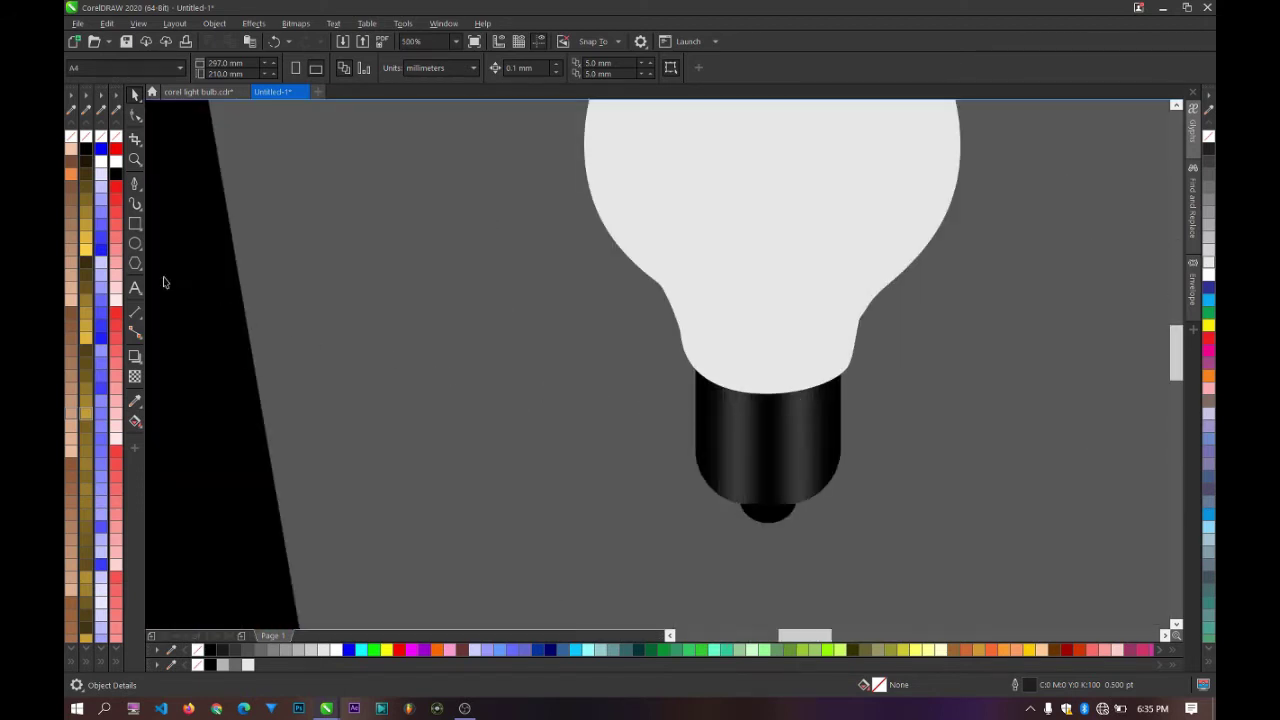
Step: Draw a thin rectangle about 12.9 by 1.0 mm across the base, just below the bulb's neck
{"action": "left_click", "coordinate": [135, 226]}
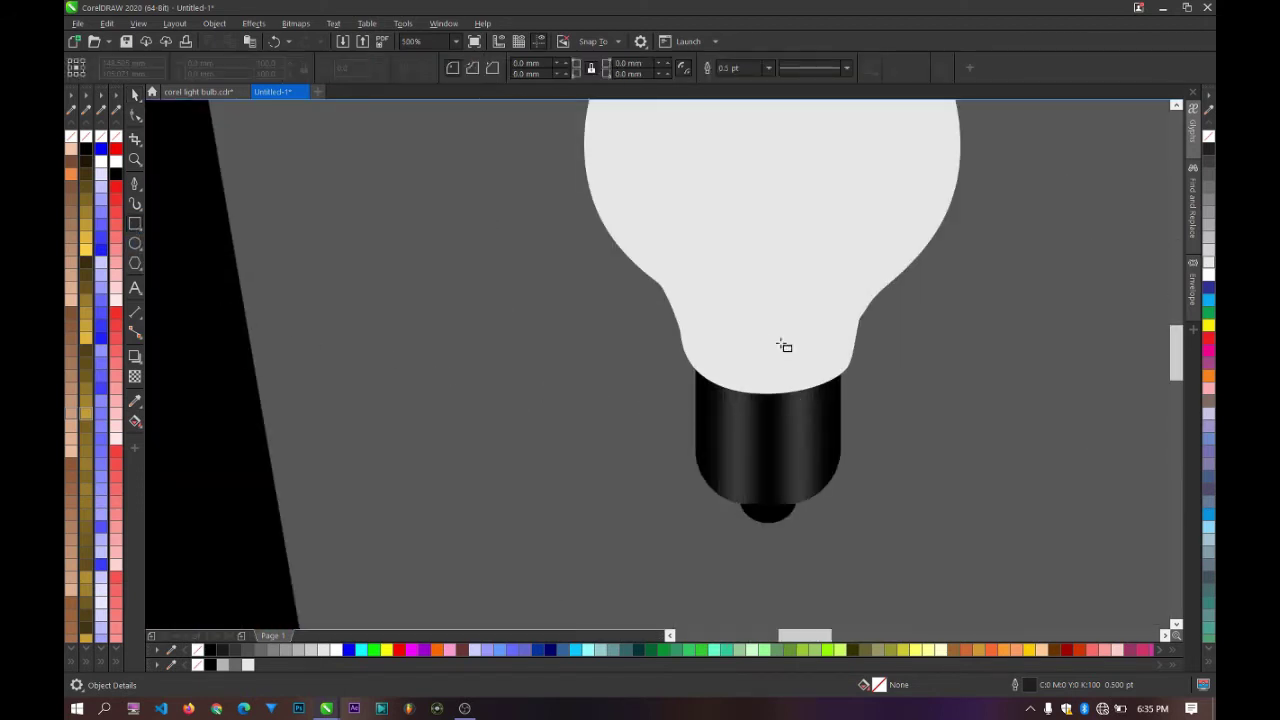
{"action": "scroll", "coordinate": [760, 380], "scroll_direction": "up", "scroll_amount": 1}
{"action": "scroll", "coordinate": [688, 427], "scroll_direction": "down", "scroll_amount": 1}
{"action": "scroll", "coordinate": [600, 430], "scroll_direction": "down", "scroll_amount": 4}
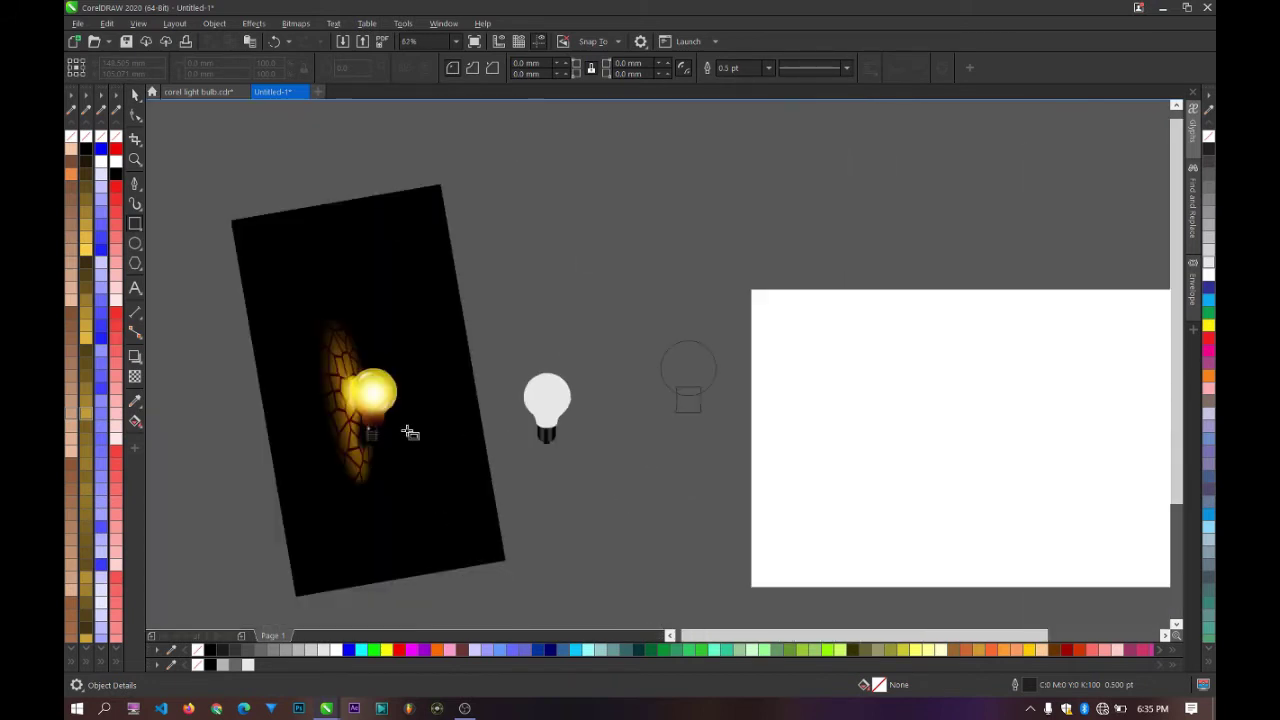
{"action": "scroll", "coordinate": [262, 415], "scroll_direction": "up", "scroll_amount": 3}
{"action": "scroll", "coordinate": [250, 408], "scroll_direction": "down", "scroll_amount": 4}
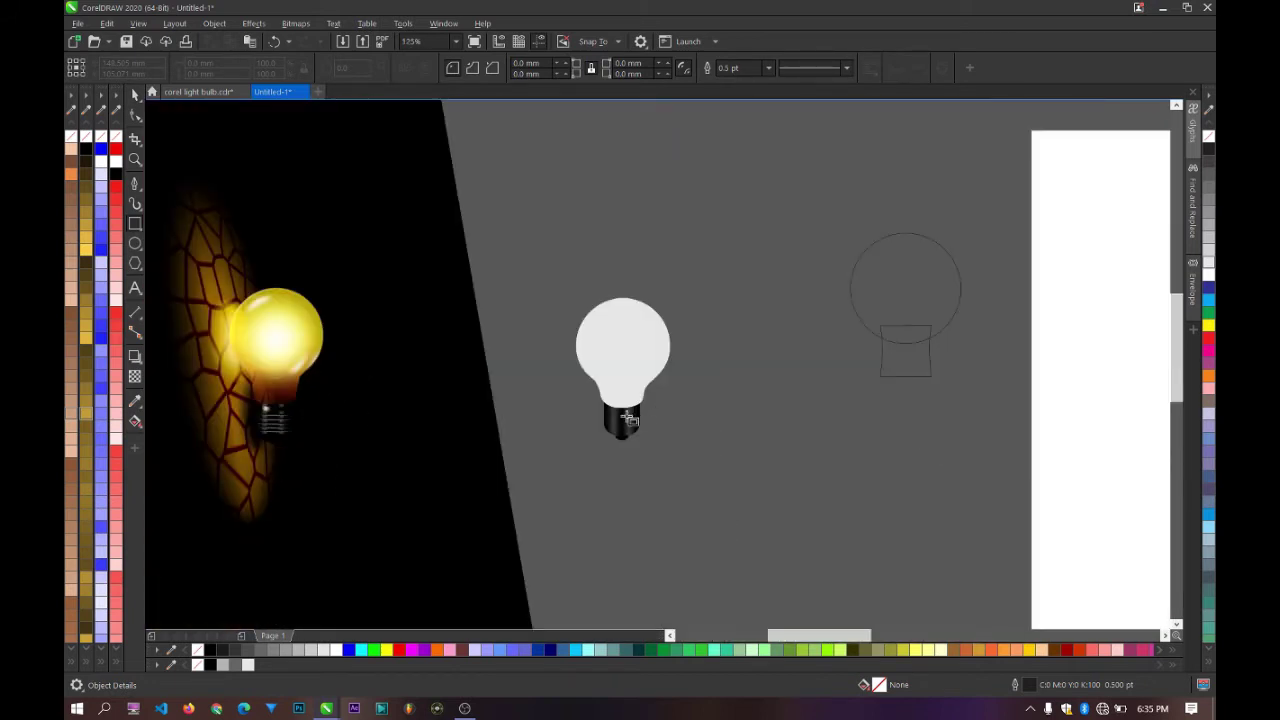
{"action": "scroll", "coordinate": [402, 414], "scroll_direction": "up", "scroll_amount": 5}
{"action": "left_click_drag", "start_coordinate": [357, 397], "coordinate": [651, 418]}
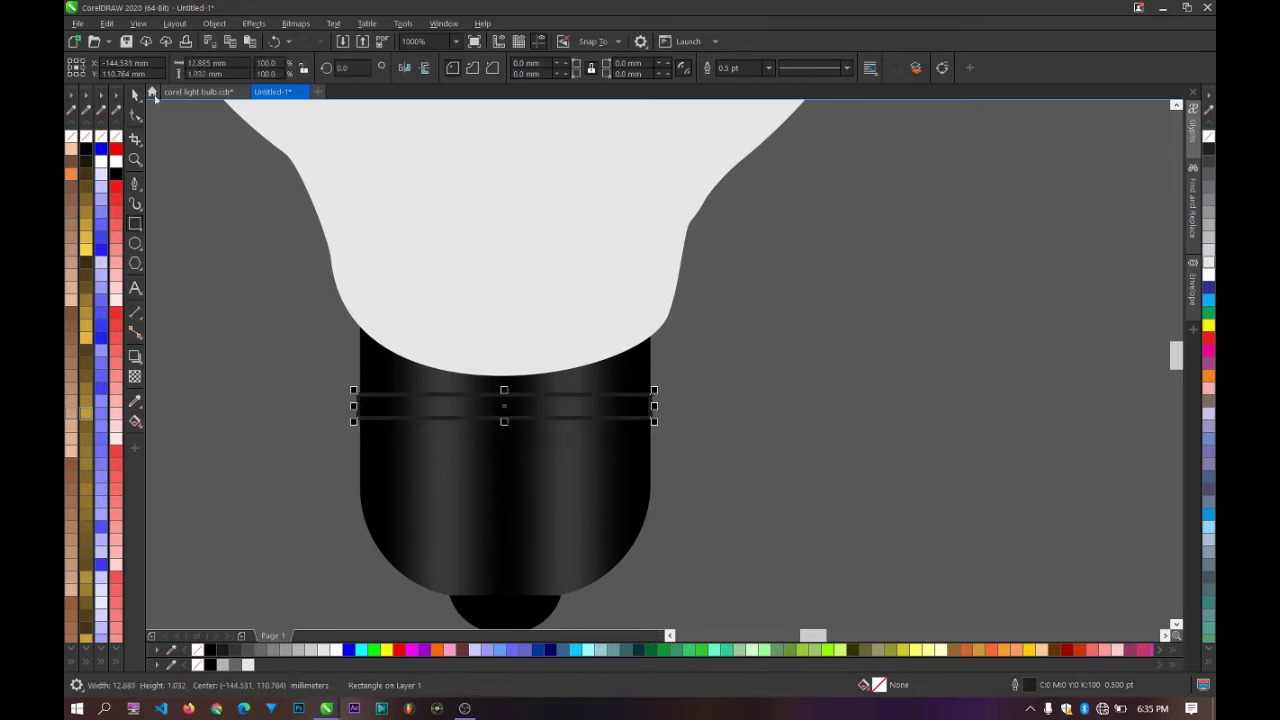
Step: Convert the thin rectangle to curves and bow its lower edge downward into a shallow arc
{"action": "scroll", "coordinate": [362, 350], "scroll_direction": "up", "scroll_amount": 5}
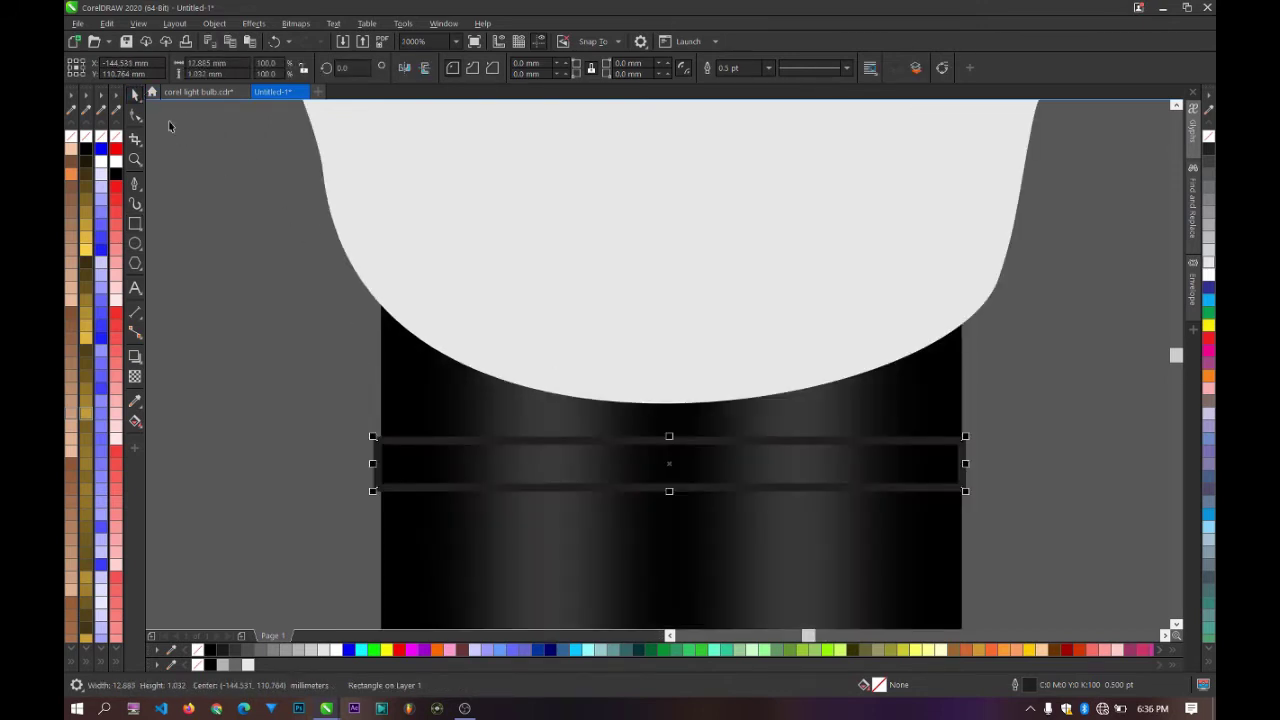
{"action": "key", "text": "F10"}
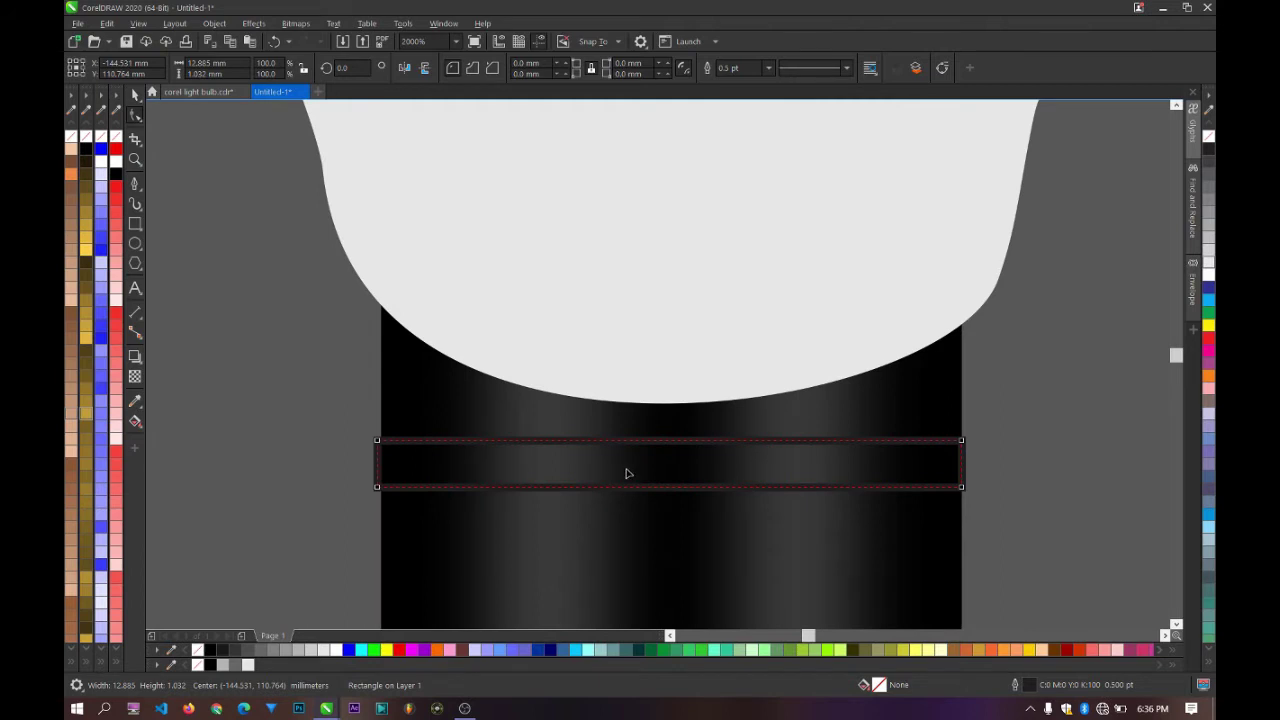
{"action": "key", "text": "ctrl+q"}
{"action": "left_click", "coordinate": [677, 489]}
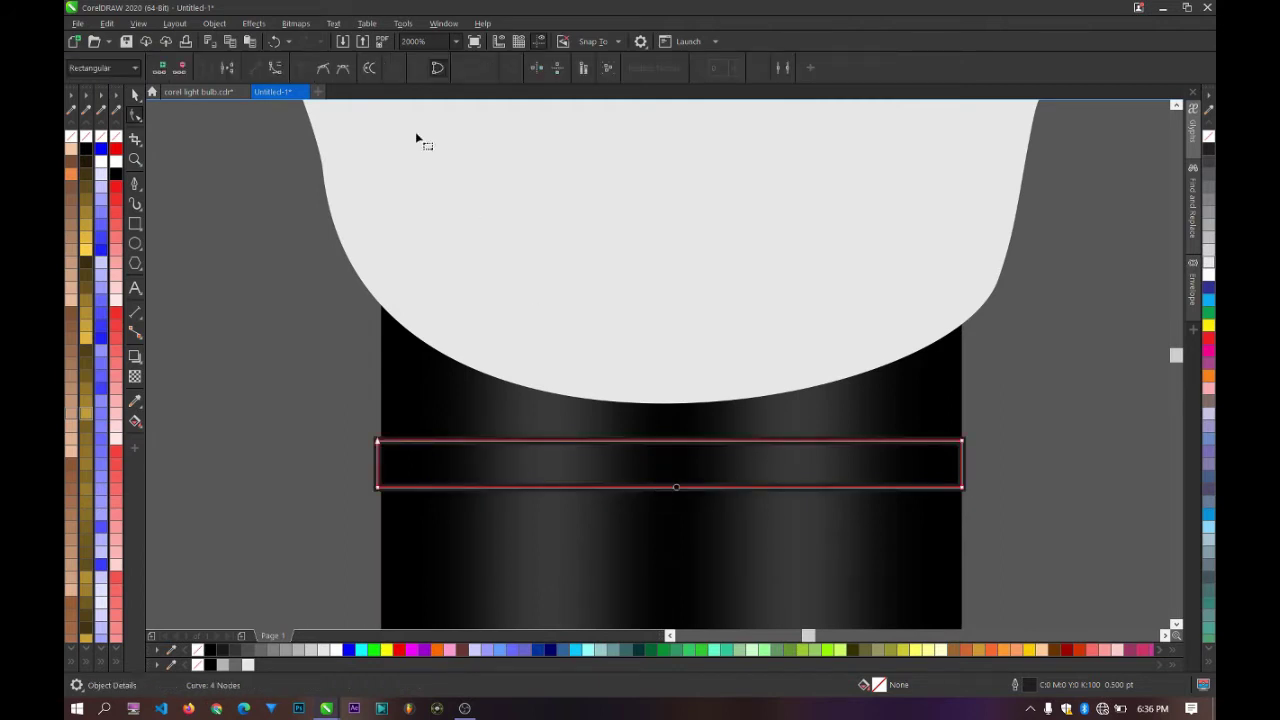
{"action": "left_click", "coordinate": [276, 67]}
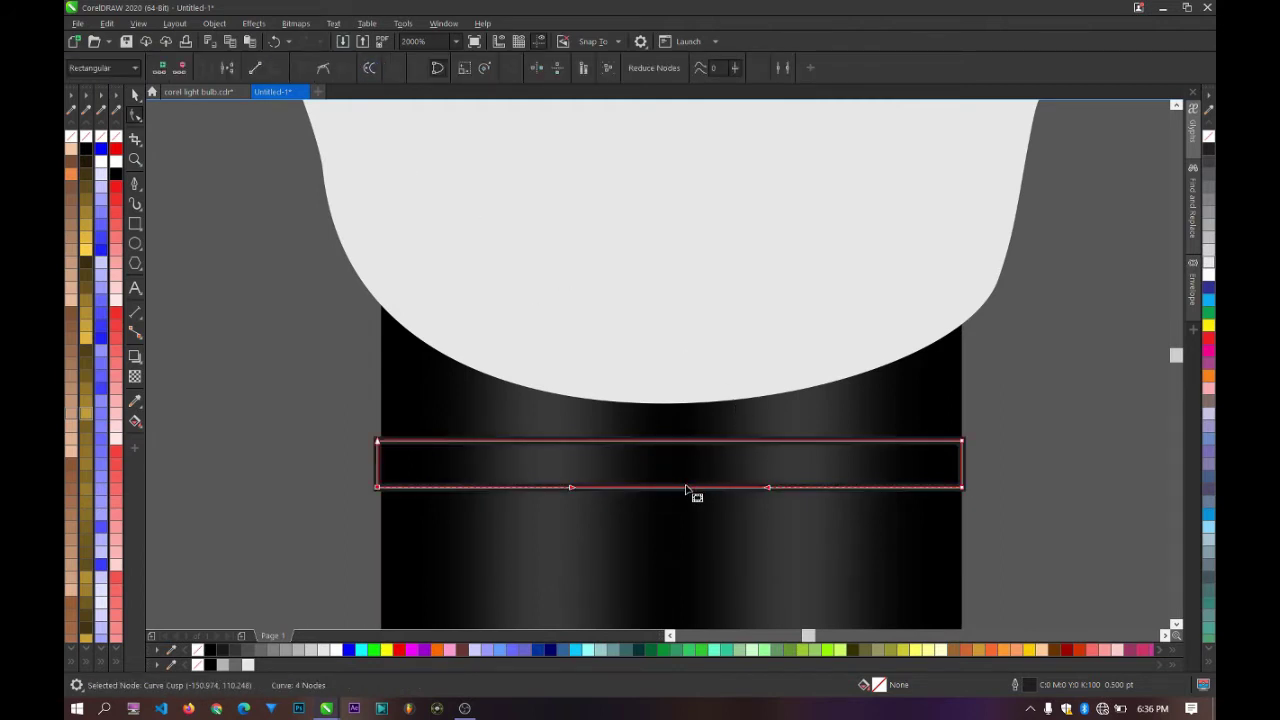
{"action": "left_click_drag", "start_coordinate": [686, 492], "coordinate": [686, 524]}
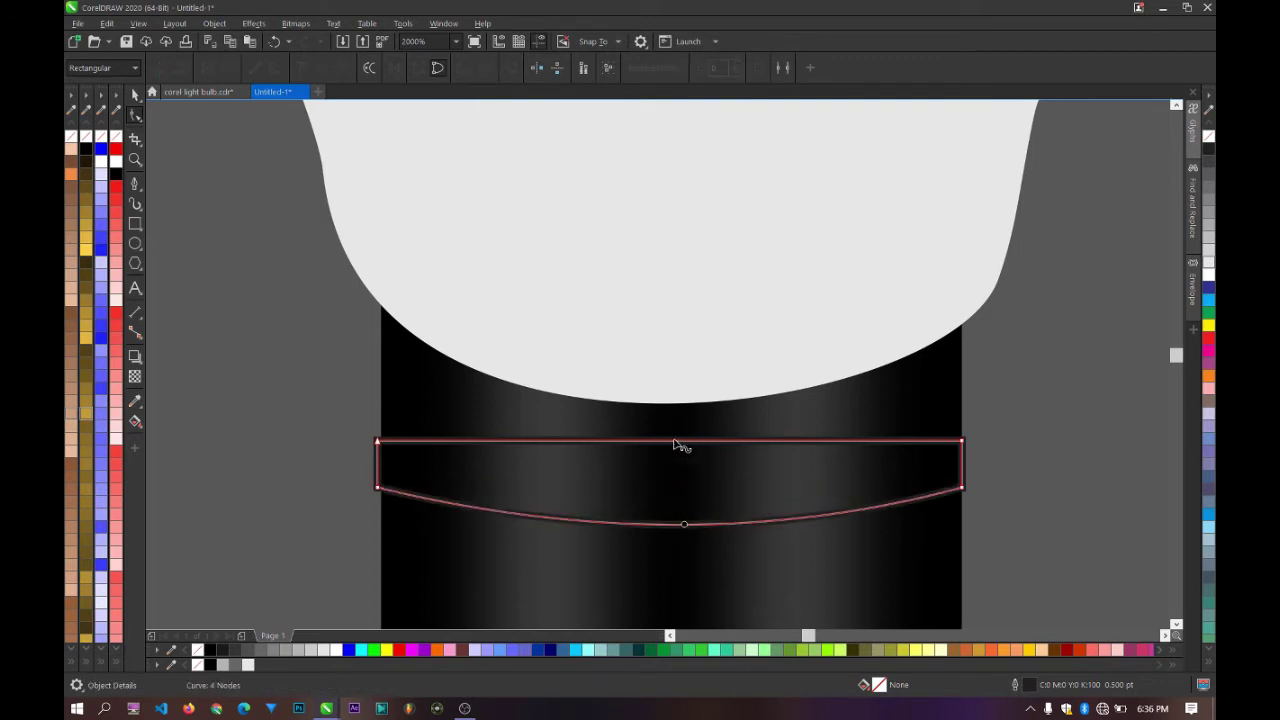
Step: Bow the band's upper edge downward to parallel the lower arc, and widen the band to about 13.5 mm
{"action": "left_click", "coordinate": [675, 441]}
{"action": "left_click", "coordinate": [275, 68]}
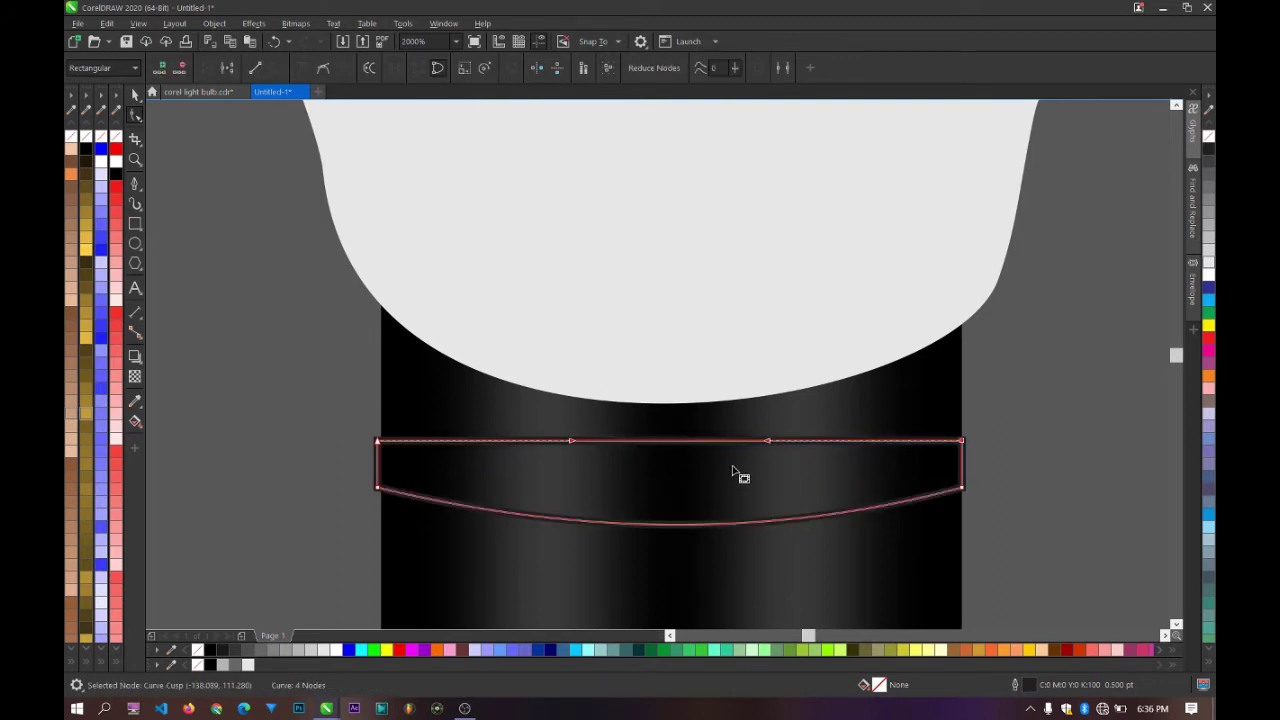
{"action": "left_click_drag", "start_coordinate": [681, 443], "coordinate": [681, 478]}
{"action": "left_click", "coordinate": [135, 94]}
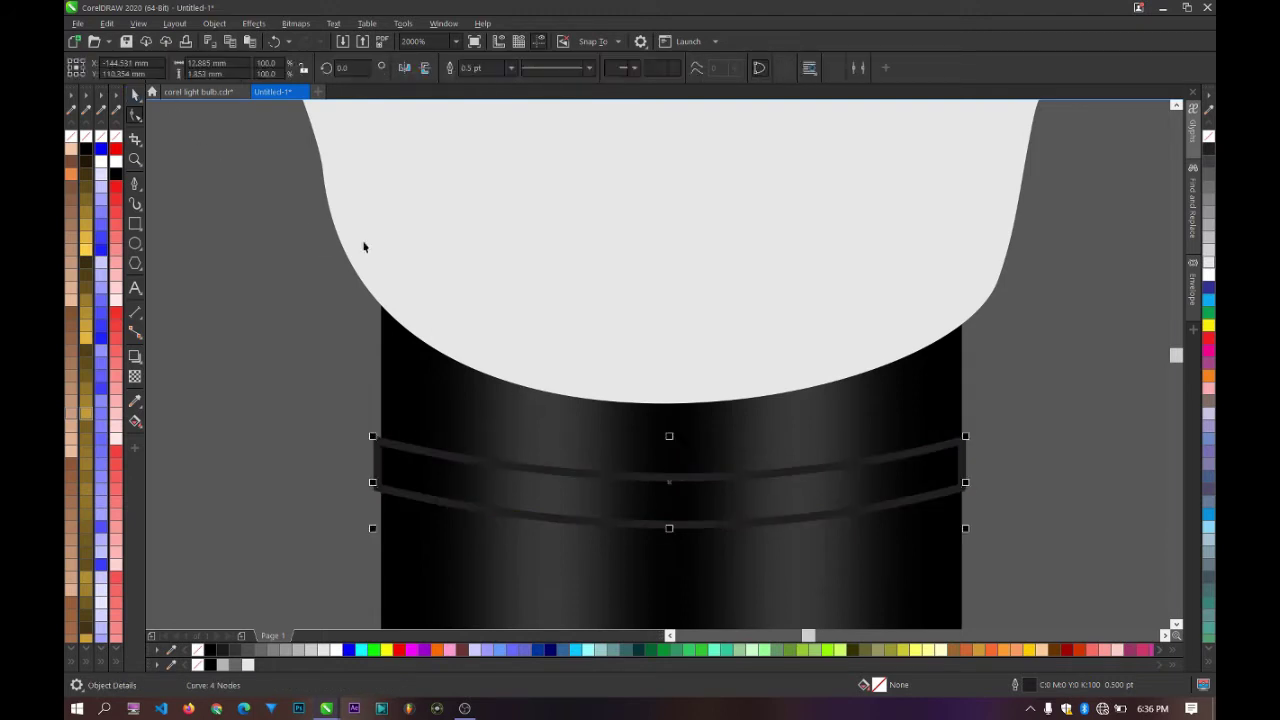
Step: Compare the curved band on the drawn base with the highlights and threads of the reference base
{"action": "scroll", "coordinate": [914, 449], "scroll_direction": "down", "scroll_amount": 5}
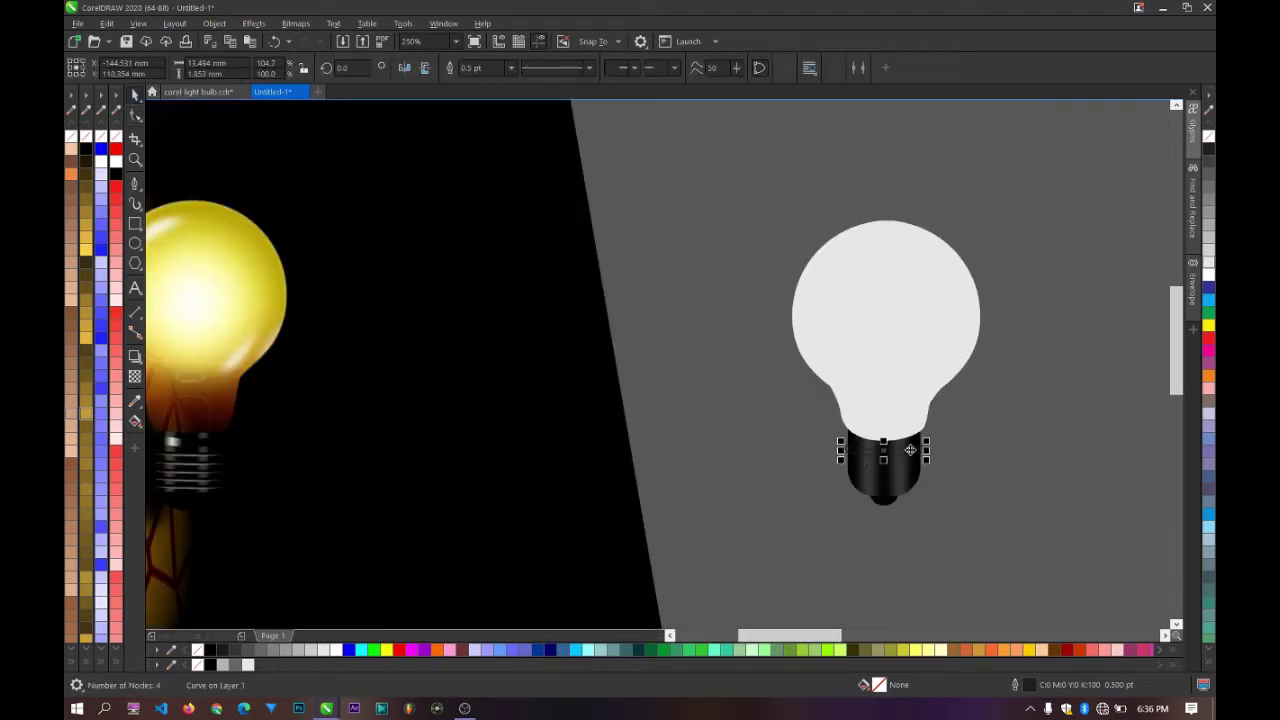
{"action": "scroll", "coordinate": [521, 460], "scroll_direction": "up", "scroll_amount": 2}
{"action": "scroll", "coordinate": [521, 460], "scroll_direction": "up", "scroll_amount": 1}
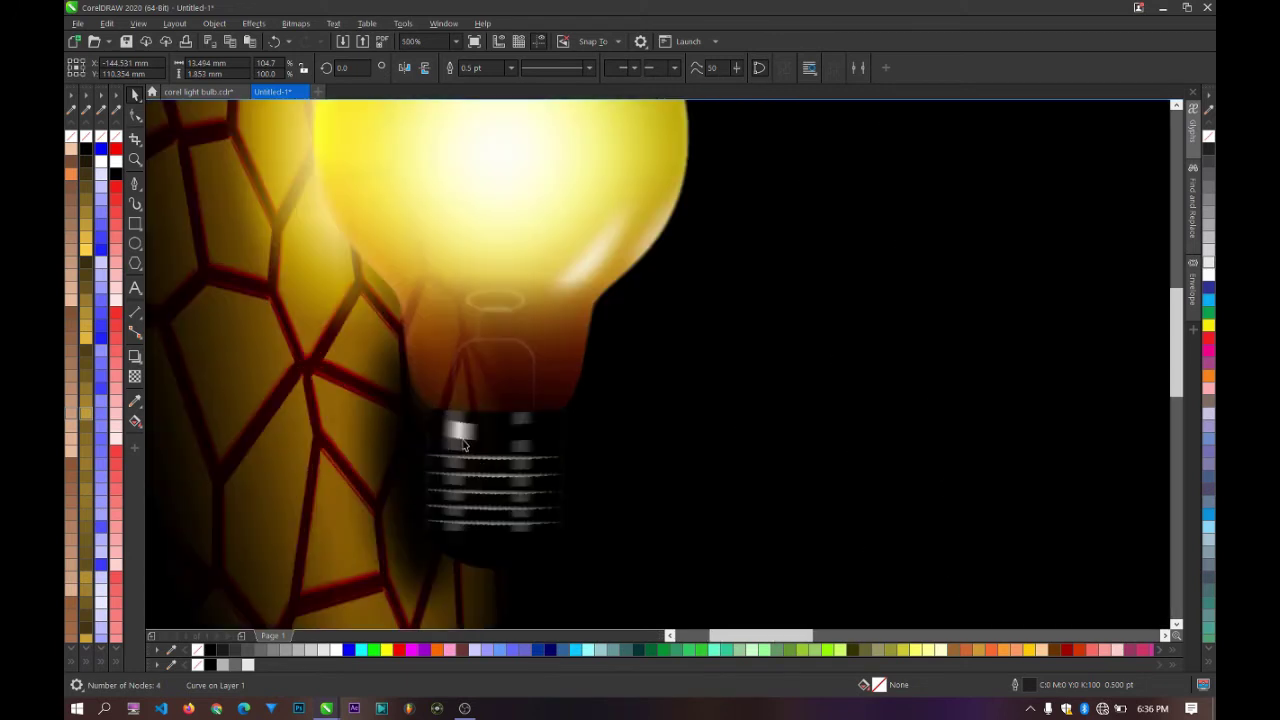
{"action": "scroll", "coordinate": [900, 443], "scroll_direction": "down", "scroll_amount": 2}
{"action": "scroll", "coordinate": [785, 440], "scroll_direction": "up", "scroll_amount": 2}
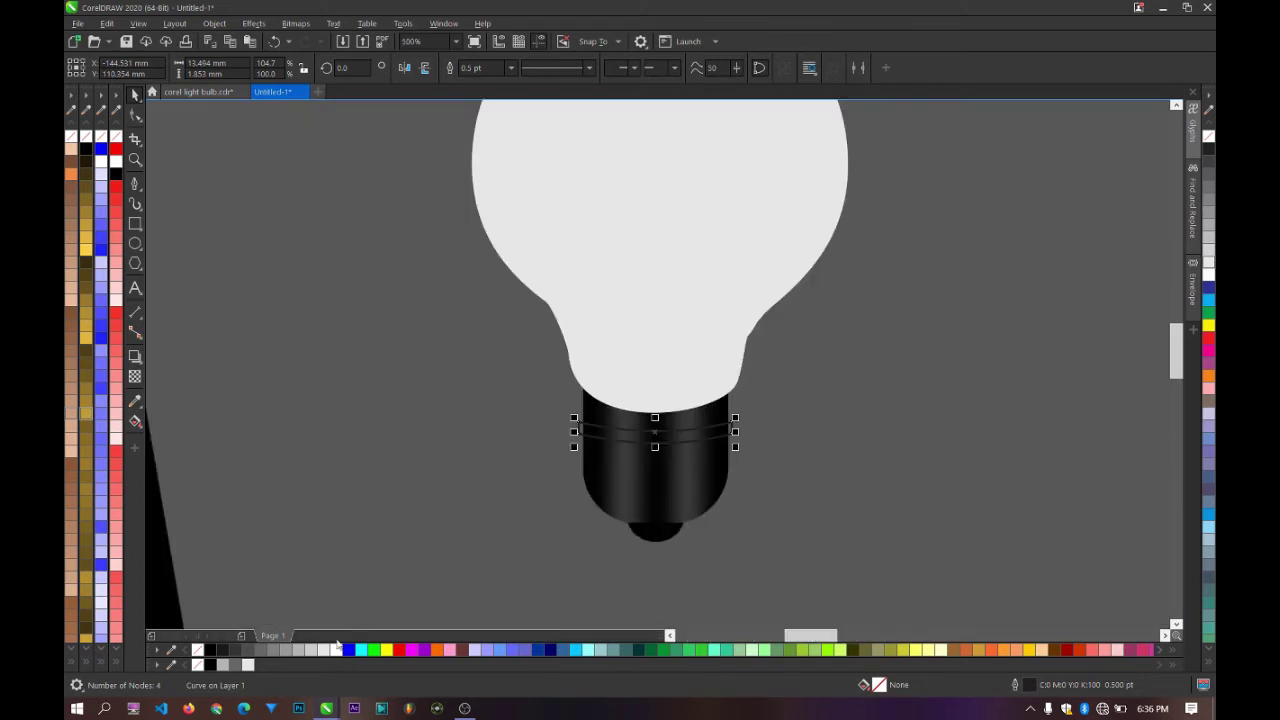
Step: Fill the curved band across the base with black and remove its outline
{"action": "left_click", "coordinate": [210, 650]}
{"action": "right_click", "coordinate": [197, 649]}
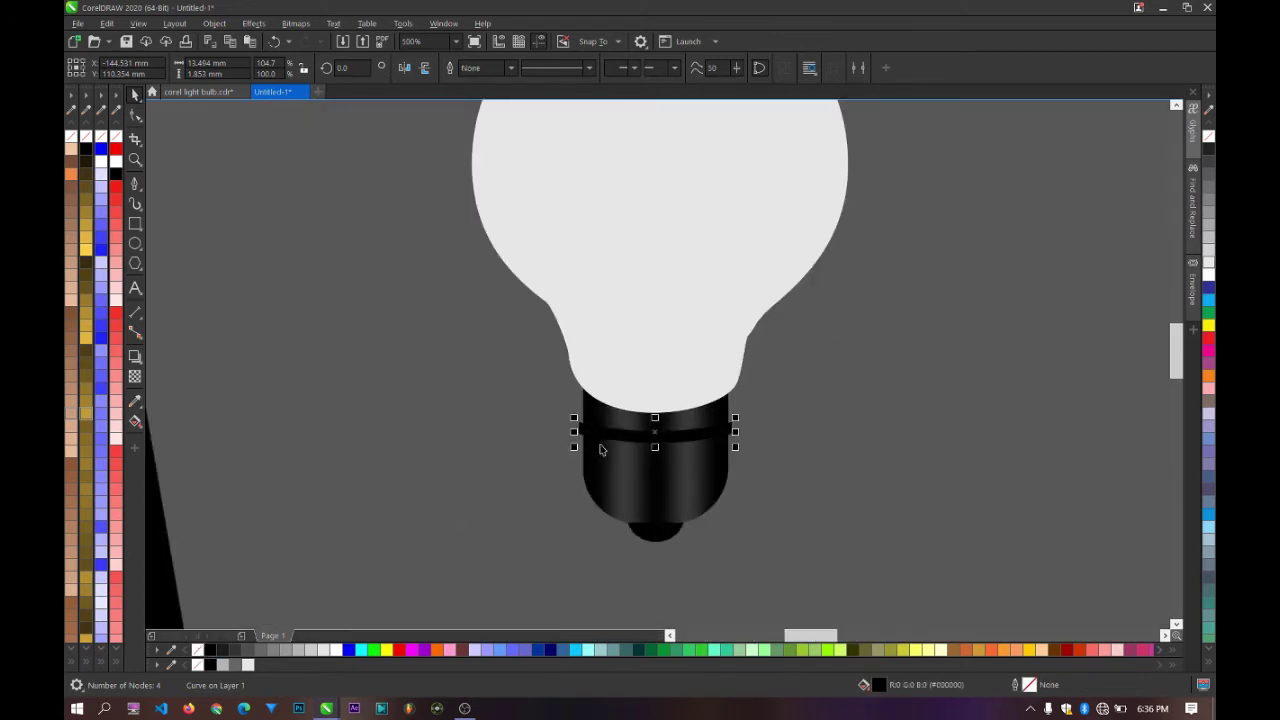
{"action": "scroll", "coordinate": [640, 437], "scroll_direction": "up", "scroll_amount": 2}
{"action": "scroll", "coordinate": [647, 437], "scroll_direction": "down", "scroll_amount": 2}
{"action": "scroll", "coordinate": [647, 437], "scroll_direction": "up", "scroll_amount": 2}
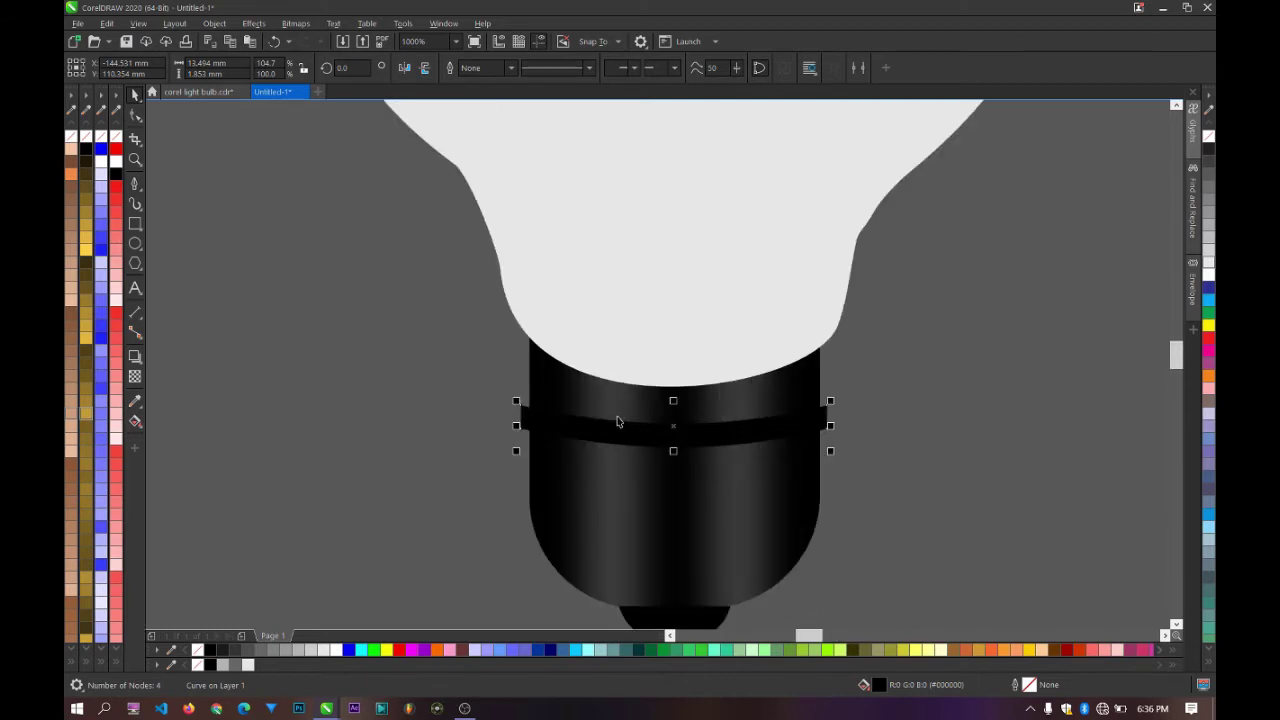
Step: Apply a linear fountain fill along the band, black at both ends with a mid-grey highlight near its left side
{"action": "left_click", "coordinate": [135, 421]}
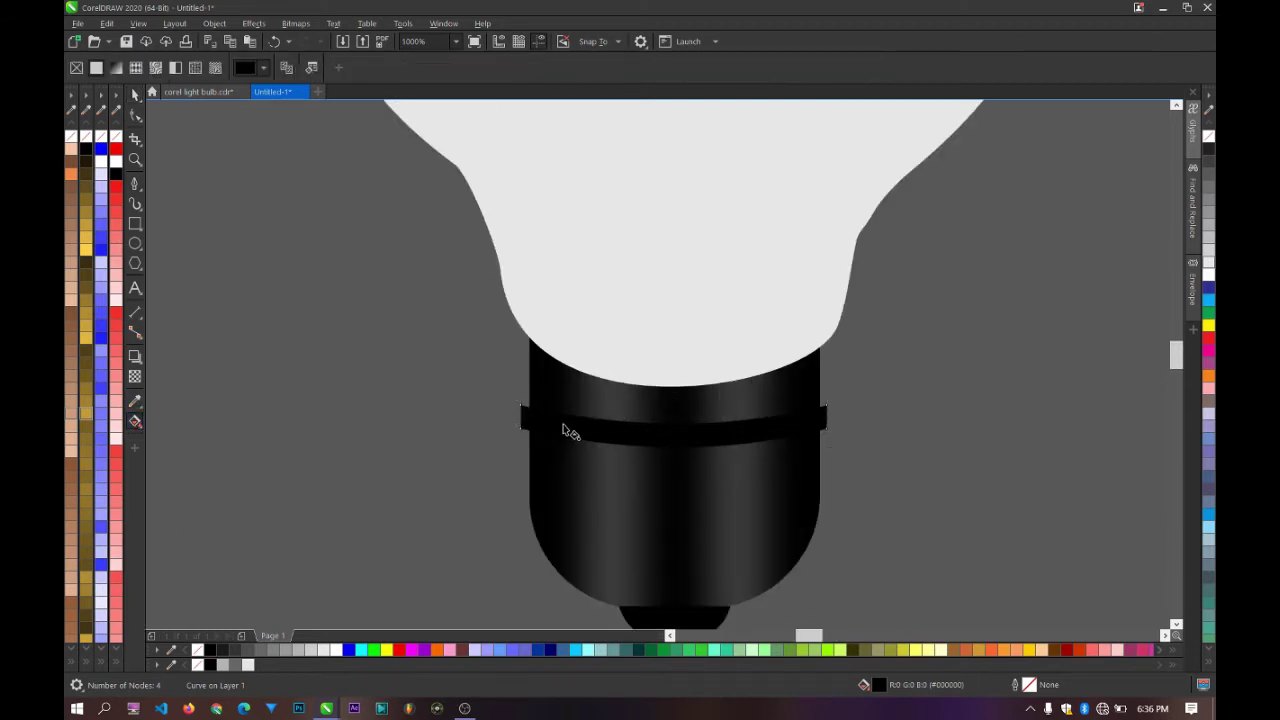
{"action": "left_click_drag", "start_coordinate": [790, 425], "coordinate": [527, 421]}
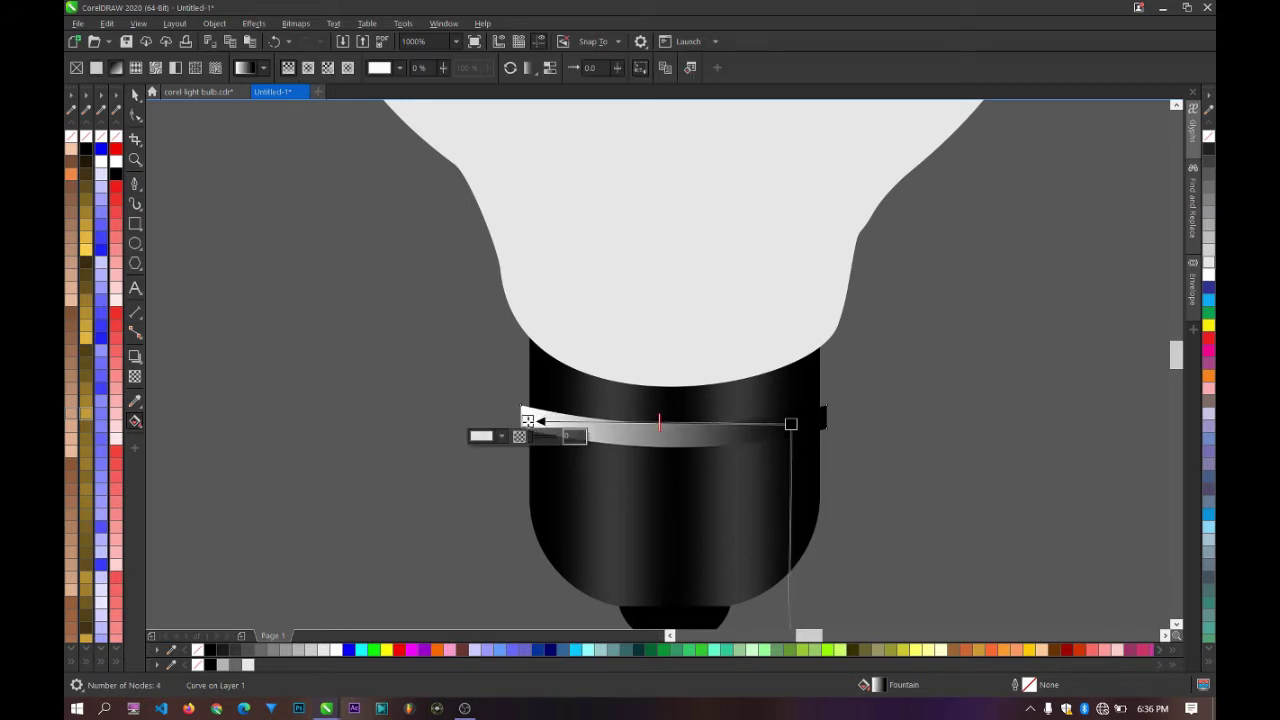
{"action": "left_click", "coordinate": [212, 650]}
{"action": "left_click", "coordinate": [597, 423]}
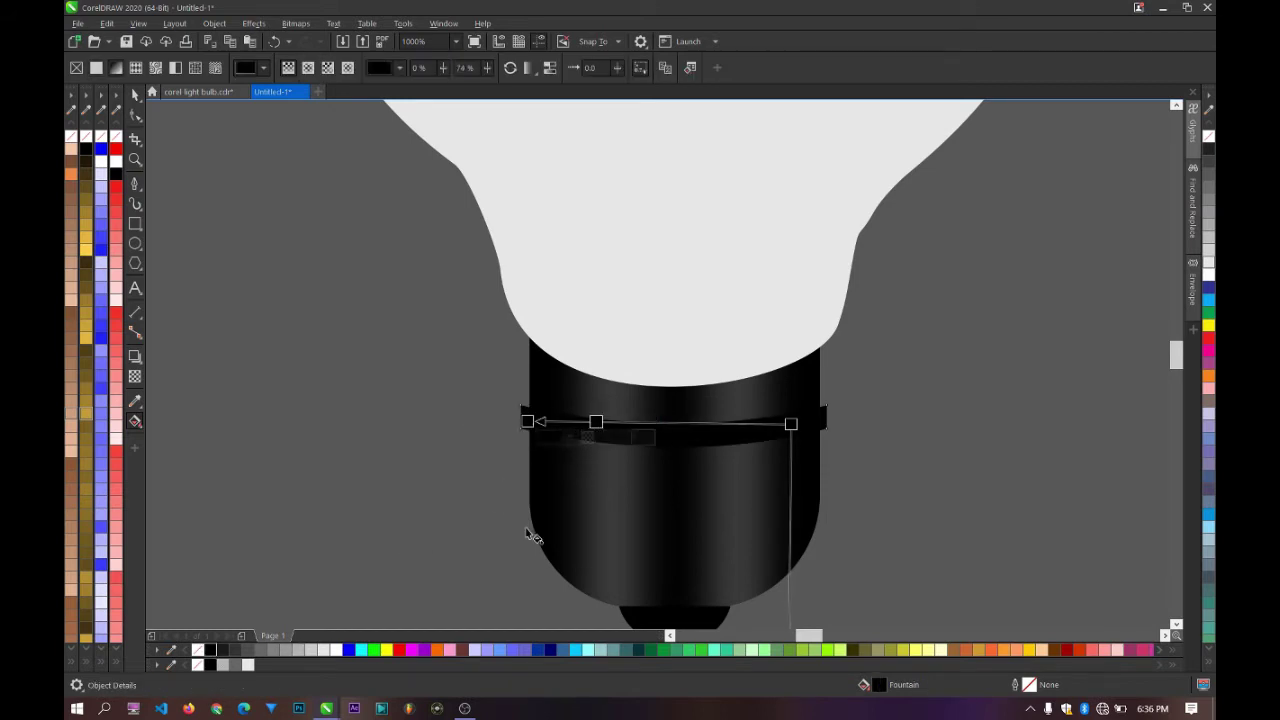
{"action": "left_click", "coordinate": [252, 651]}
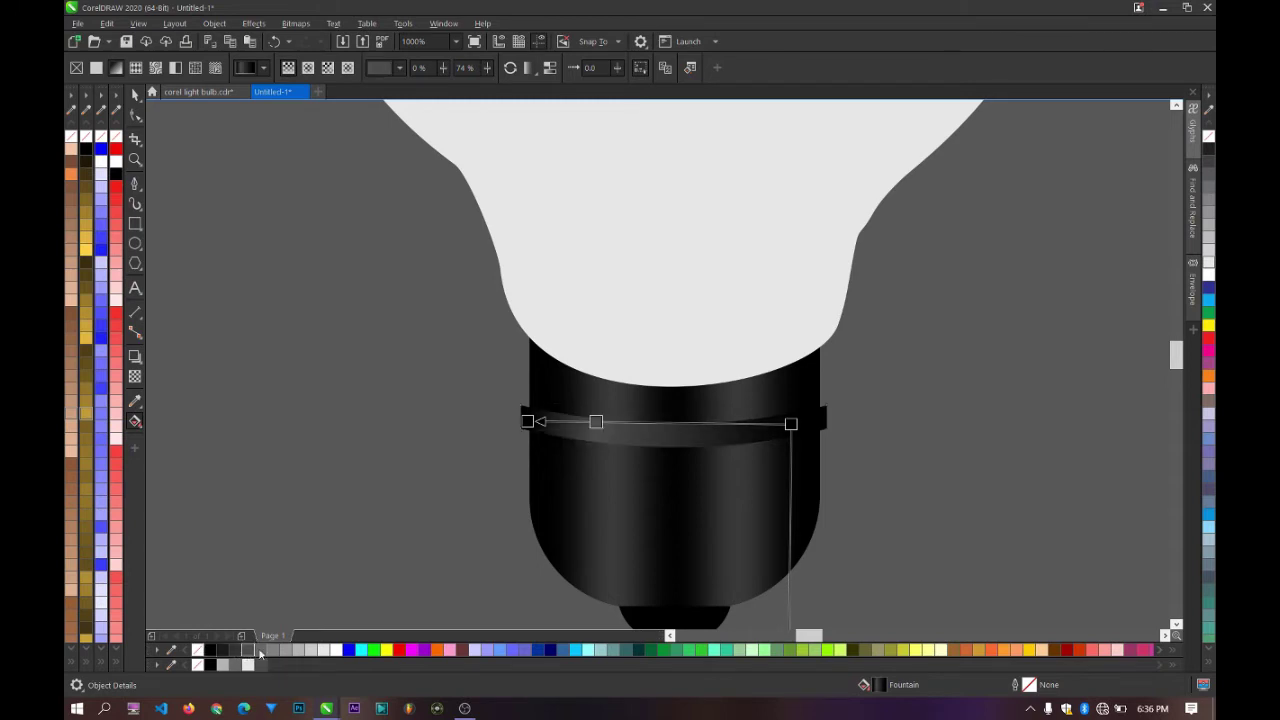
{"action": "left_click", "coordinate": [262, 651]}
{"action": "left_click", "coordinate": [277, 651]}
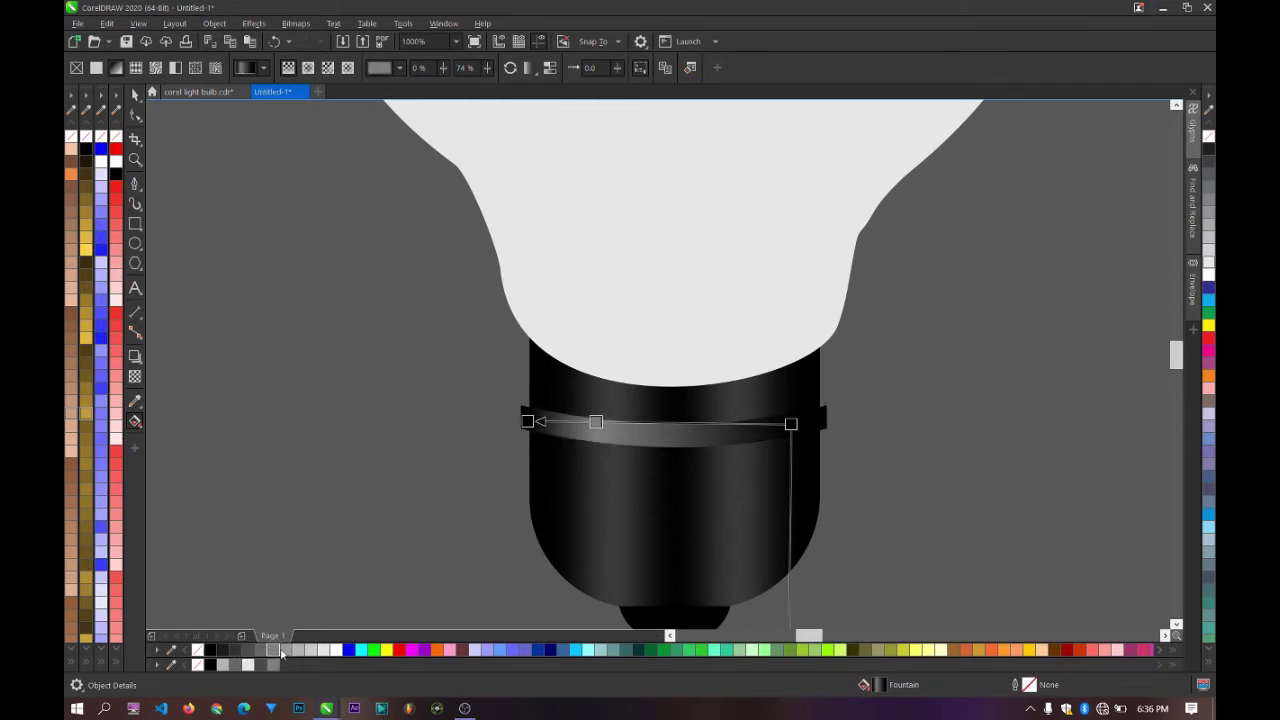
{"action": "left_click", "coordinate": [284, 651]}
Step: Add dark colour stops on both sides of the band's grey highlight to narrow it into a short glint
{"action": "scroll", "coordinate": [646, 447], "scroll_direction": "up", "scroll_amount": 2}
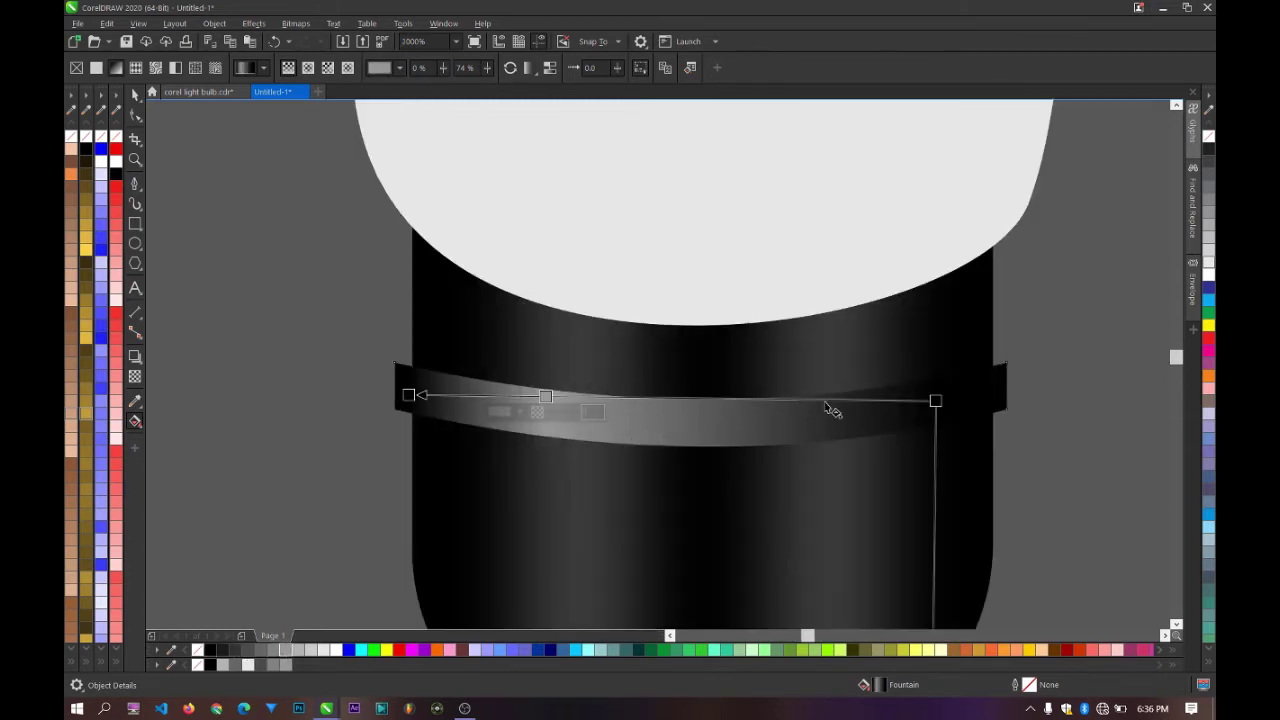
{"action": "double_click", "coordinate": [905, 401]}
{"action": "left_click_drag", "start_coordinate": [903, 401], "coordinate": [608, 398]}
{"action": "double_click", "coordinate": [431, 395]}
{"action": "left_click_drag", "start_coordinate": [431, 395], "coordinate": [494, 397]}
{"action": "scroll", "coordinate": [614, 378], "scroll_direction": "down", "scroll_amount": 4}
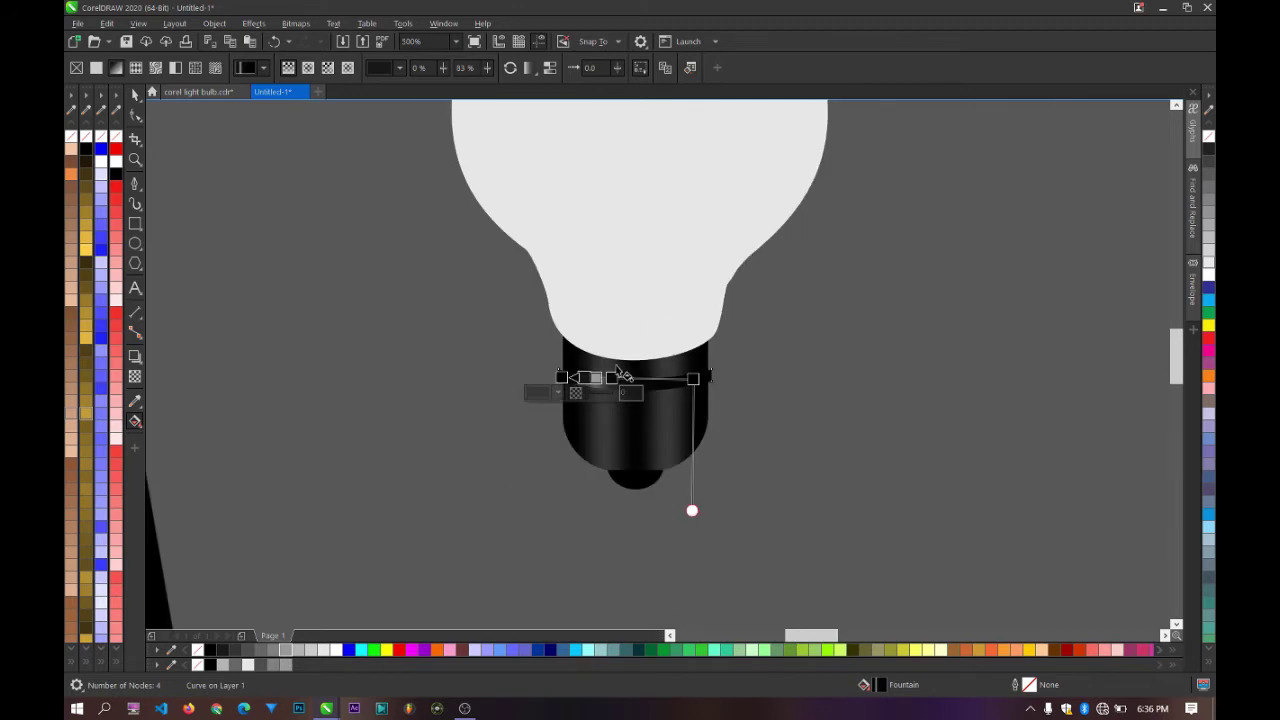
Step: PowerClip the curved band inside the black base shape
{"action": "left_click", "coordinate": [137, 94]}
{"action": "scroll", "coordinate": [600, 371], "scroll_direction": "down", "scroll_amount": 2}
{"action": "scroll", "coordinate": [606, 377], "scroll_direction": "up", "scroll_amount": 4}
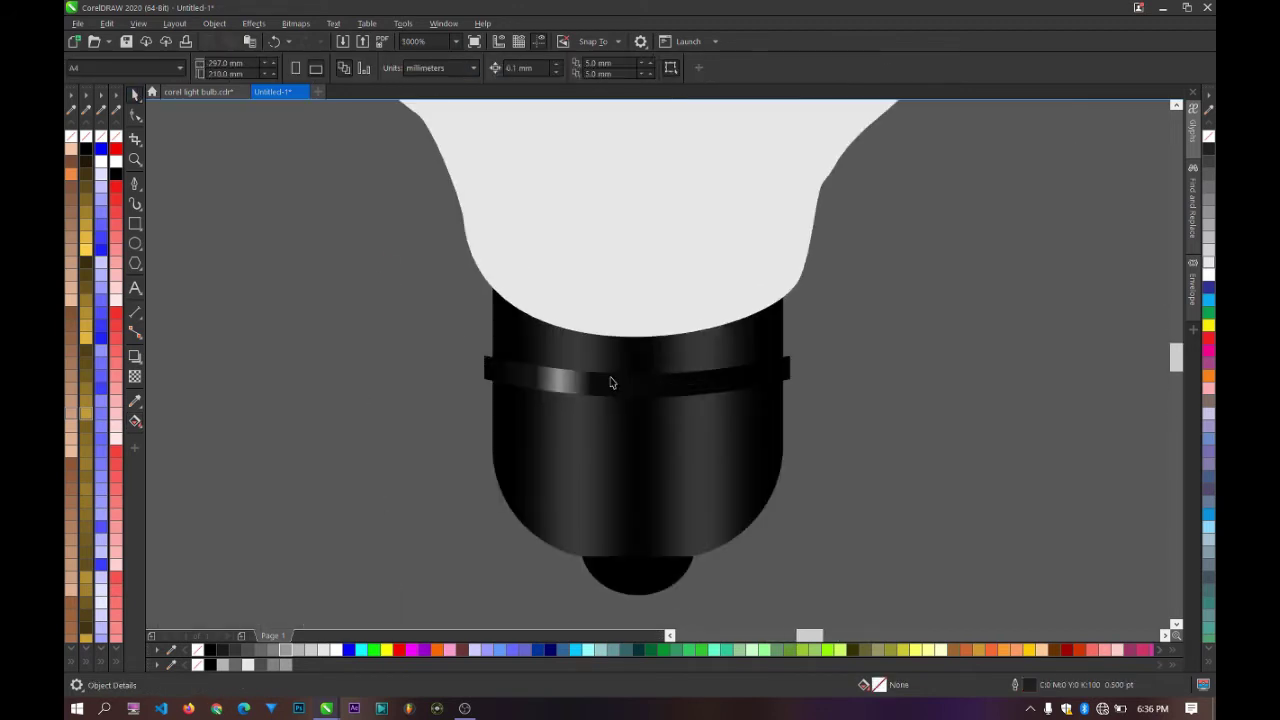
{"action": "right_click", "coordinate": [613, 384]}
{"action": "left_click", "coordinate": [694, 456]}
{"action": "left_click", "coordinate": [631, 426]}
{"action": "left_click", "coordinate": [932, 351]}
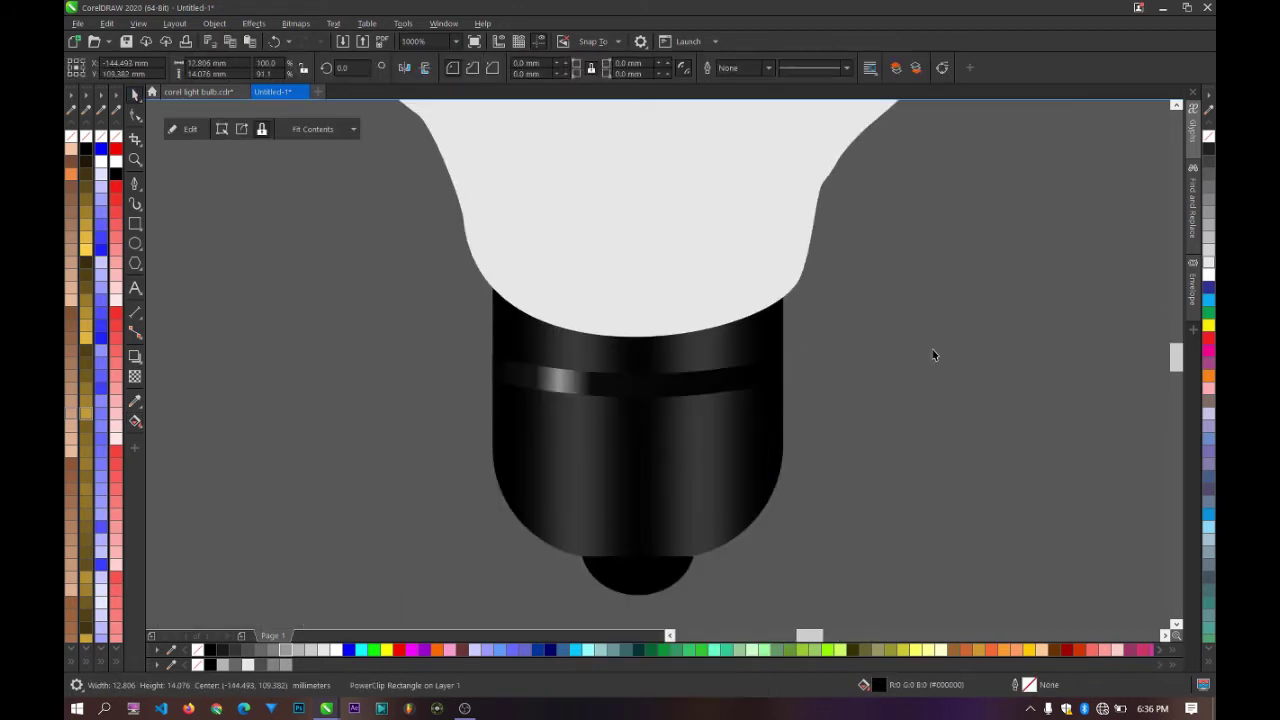
Step: Edit the base's PowerClip contents and stretch the band upward to about 2.9 mm tall
{"action": "scroll", "coordinate": [932, 351], "scroll_direction": "down", "scroll_amount": 2}
{"action": "scroll", "coordinate": [913, 360], "scroll_direction": "up", "scroll_amount": 4}
{"action": "left_click", "coordinate": [908, 366]}
{"action": "double_click", "coordinate": [883, 366]}
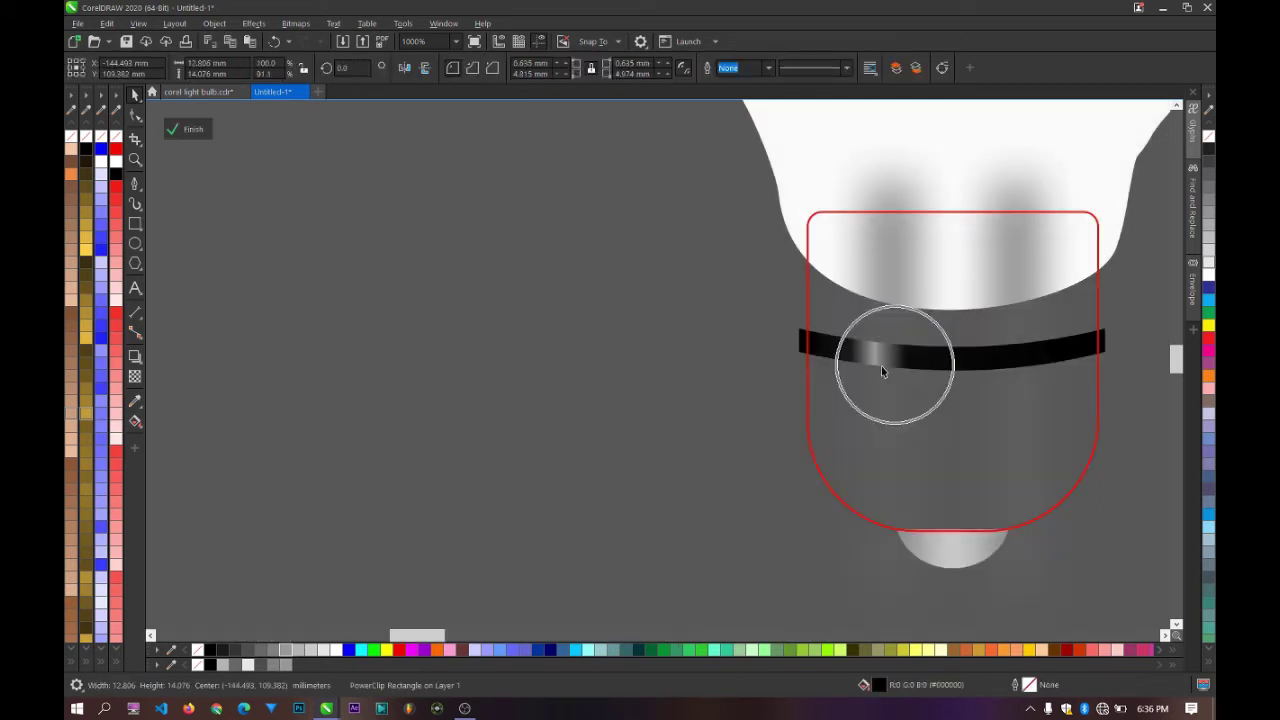
{"action": "scroll", "coordinate": [931, 362], "scroll_direction": "down", "scroll_amount": 2}
{"action": "scroll", "coordinate": [931, 362], "scroll_direction": "up", "scroll_amount": 2}
{"action": "left_click", "coordinate": [870, 357]}
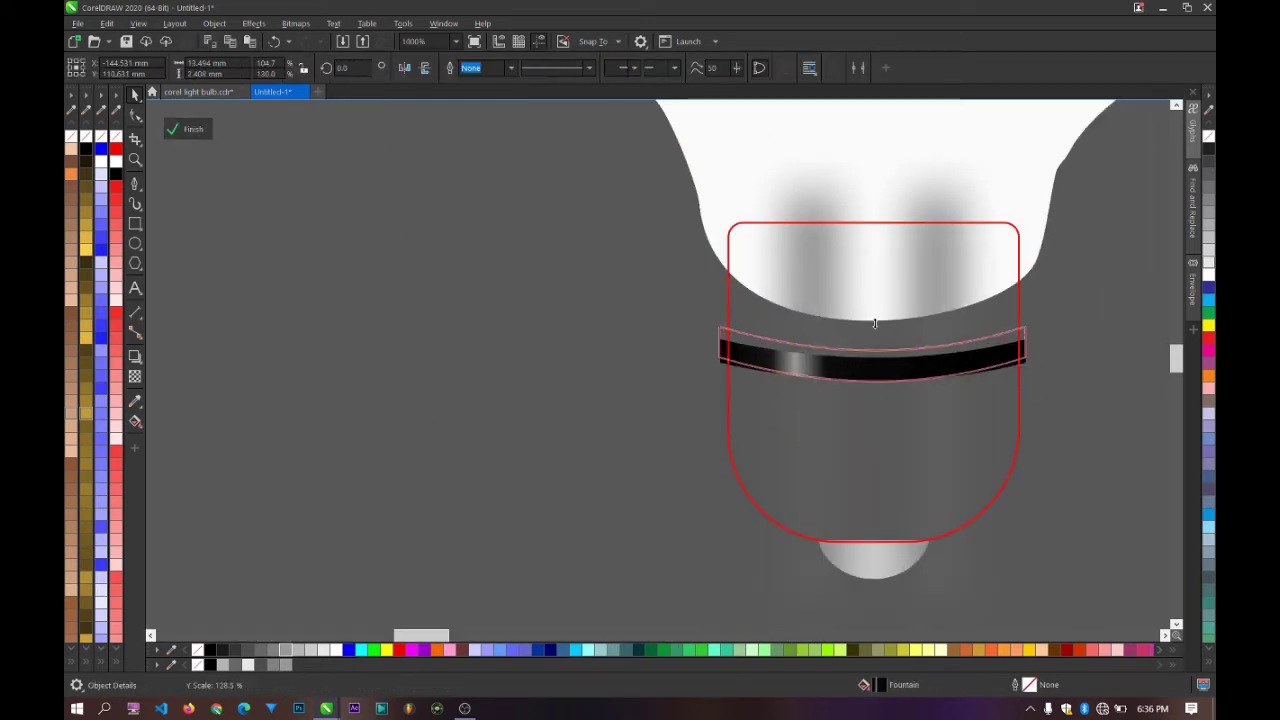
{"action": "left_click_drag", "start_coordinate": [870, 358], "coordinate": [817, 360]}
{"action": "left_click", "coordinate": [540, 383], "text": "ctrl"}
{"action": "scroll", "coordinate": [550, 380], "scroll_direction": "down", "scroll_amount": 2}
{"action": "scroll", "coordinate": [615, 379], "scroll_direction": "up", "scroll_amount": 1}
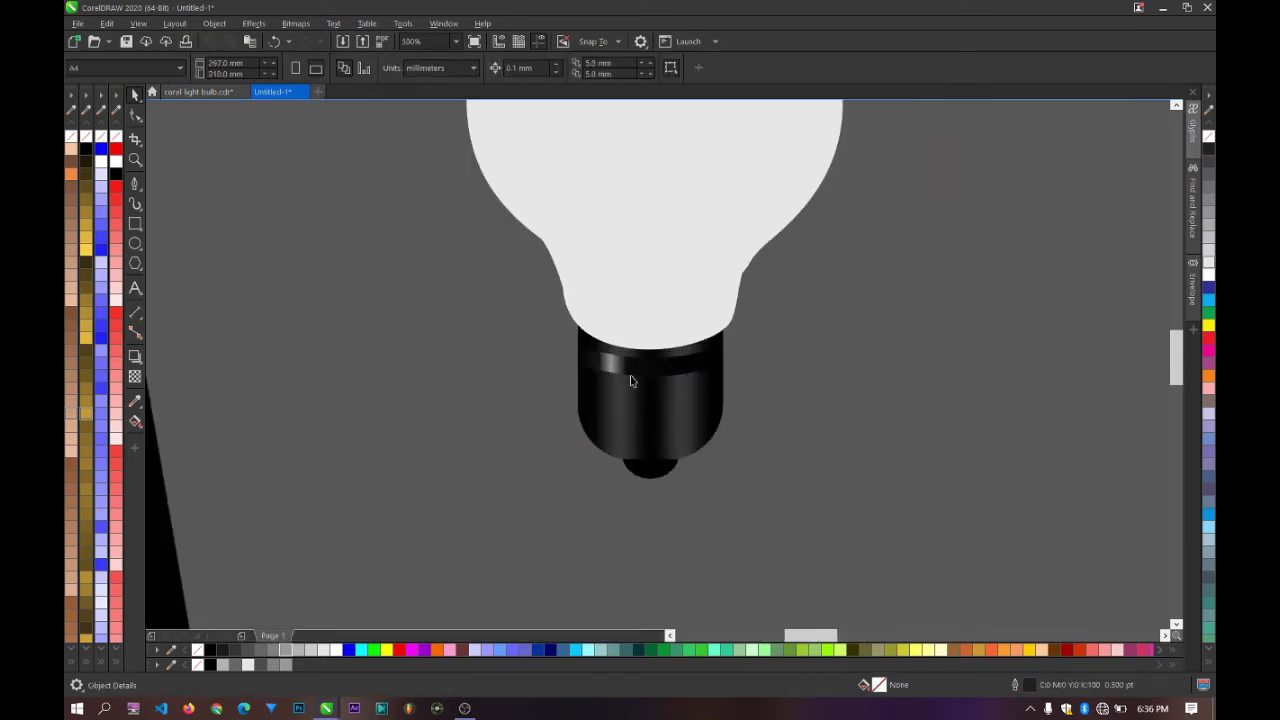
Step: Compare the taller band on the drawn base with the collar highlight and threads of the reference base
{"action": "left_click", "coordinate": [632, 375]}
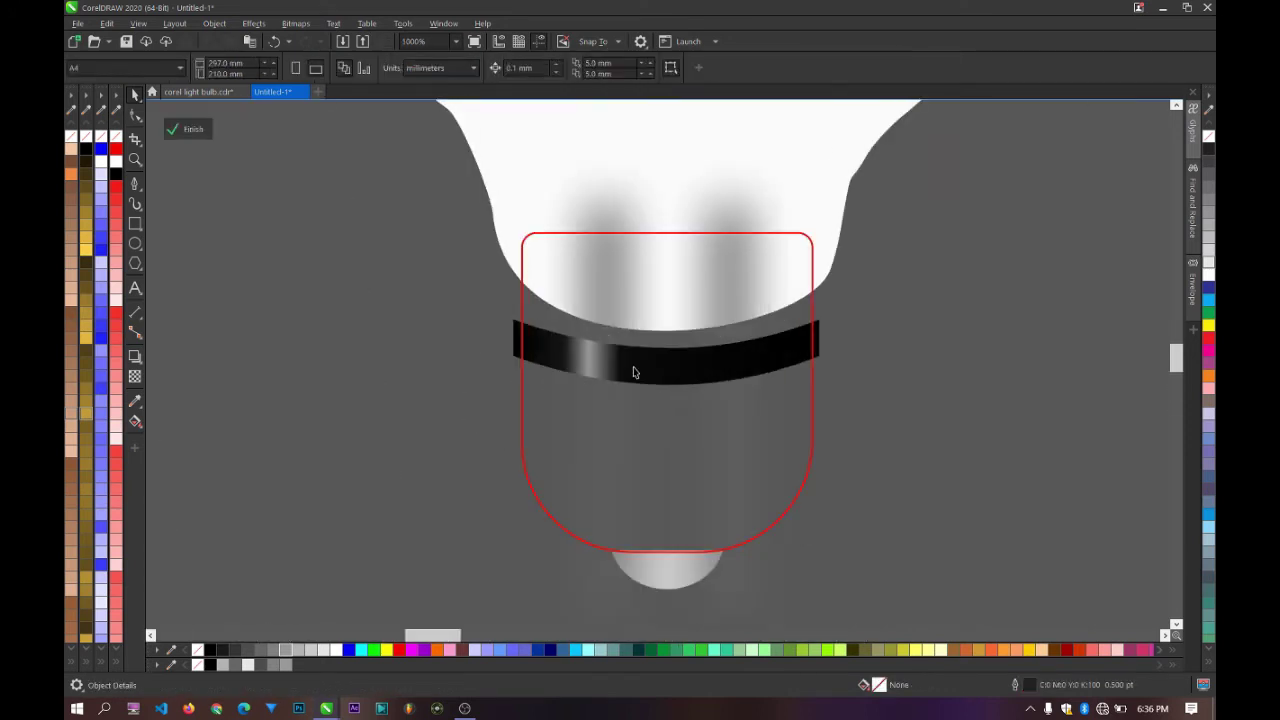
{"action": "left_click", "coordinate": [634, 366]}
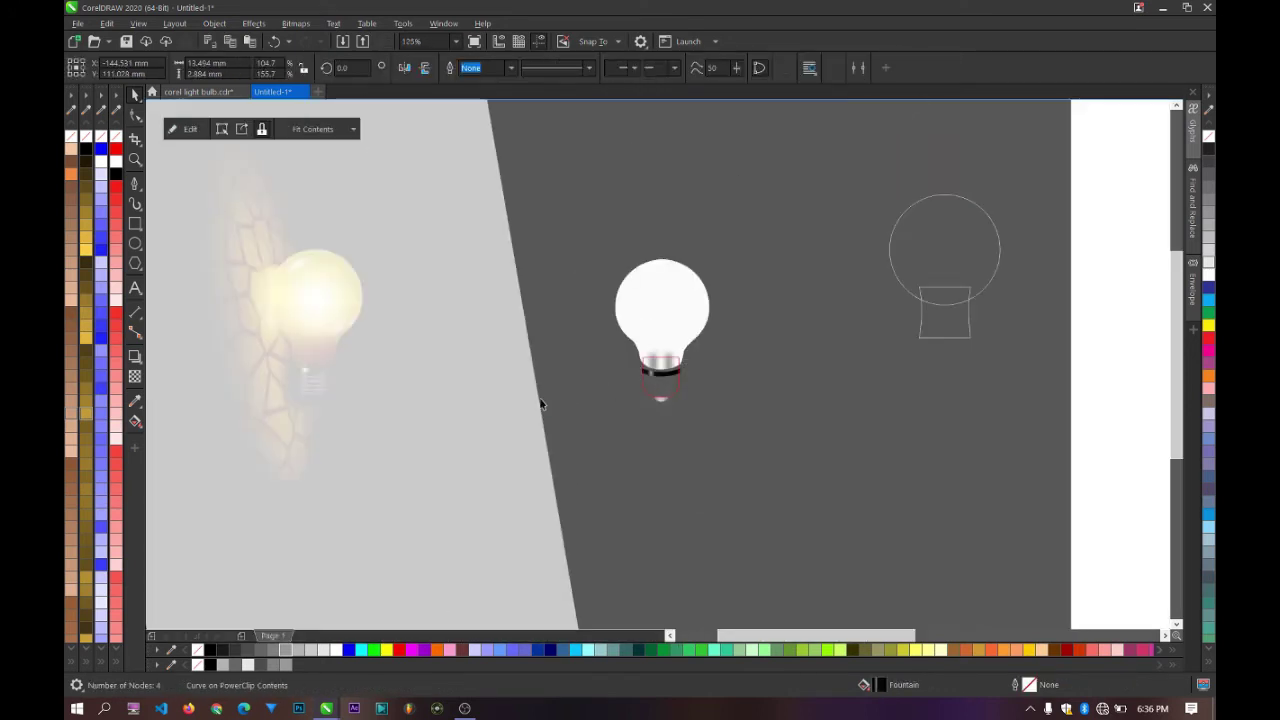
{"action": "scroll", "coordinate": [371, 381], "scroll_direction": "up", "scroll_amount": 4}
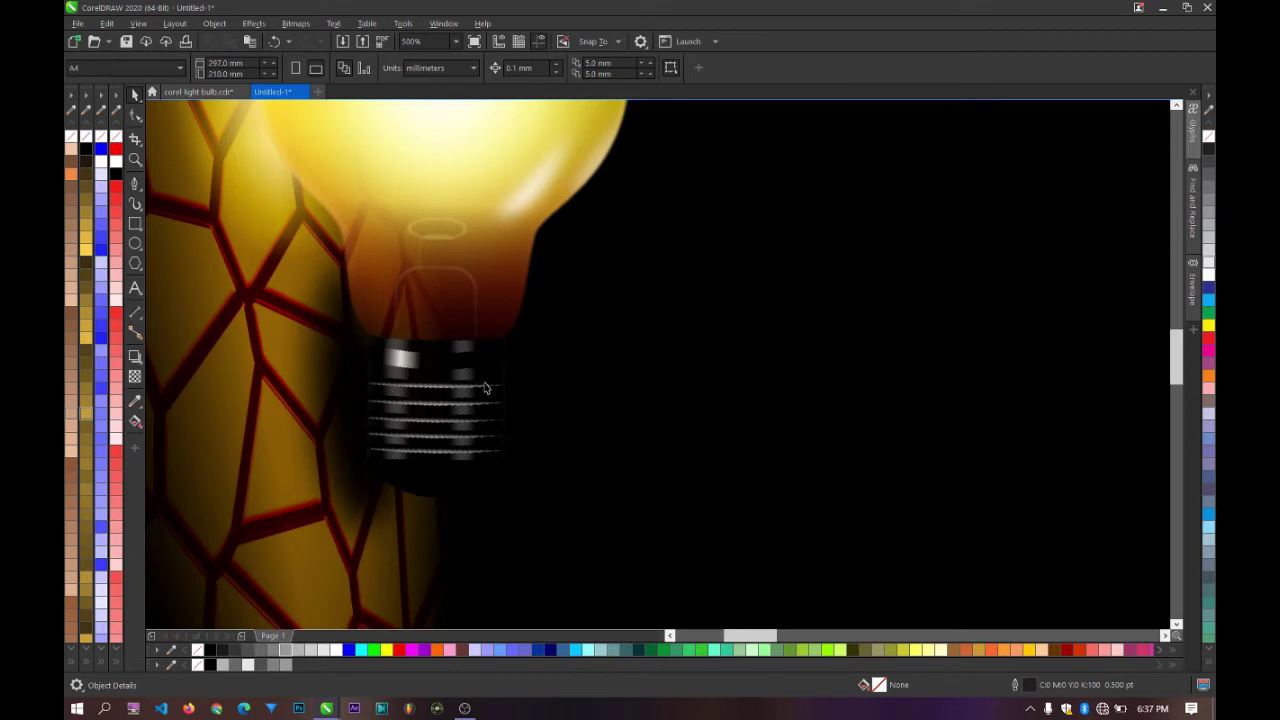
{"action": "scroll", "coordinate": [420, 397], "scroll_direction": "down", "scroll_amount": 4}
{"action": "scroll", "coordinate": [446, 409], "scroll_direction": "up", "scroll_amount": 4}
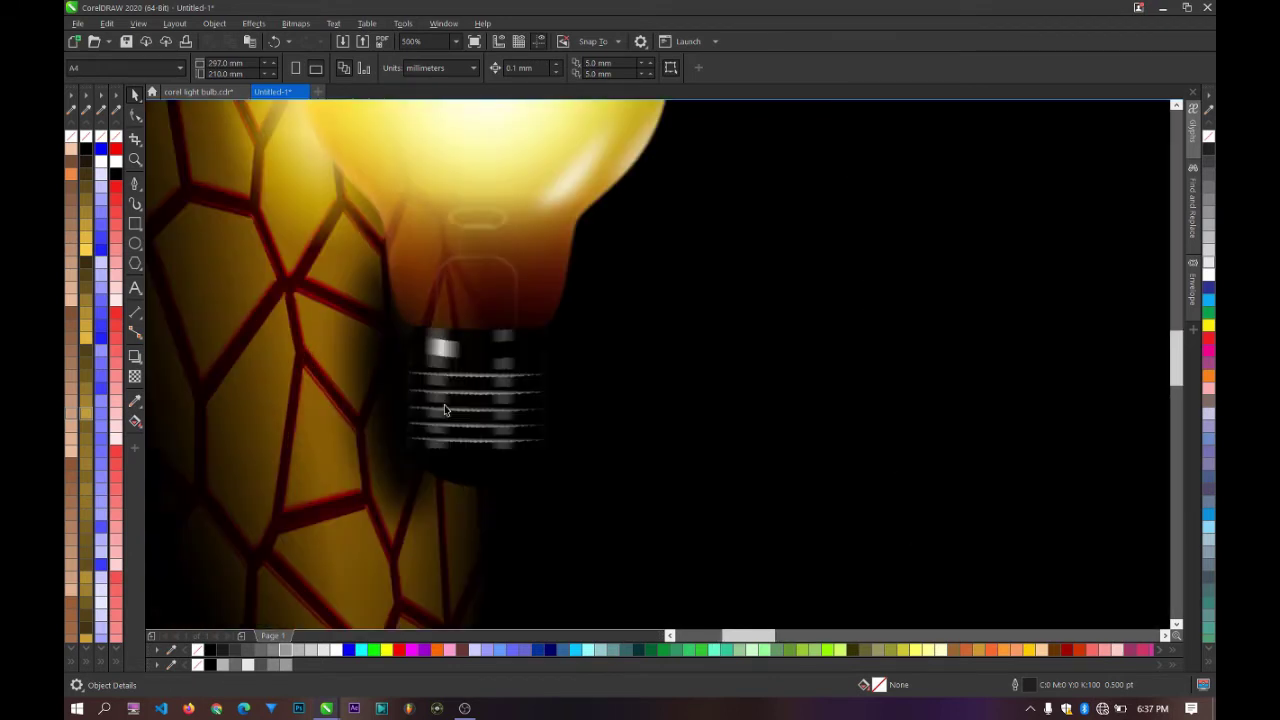
{"action": "scroll", "coordinate": [452, 398], "scroll_direction": "down", "scroll_amount": 4}
{"action": "scroll", "coordinate": [640, 400], "scroll_direction": "up", "scroll_amount": 5}
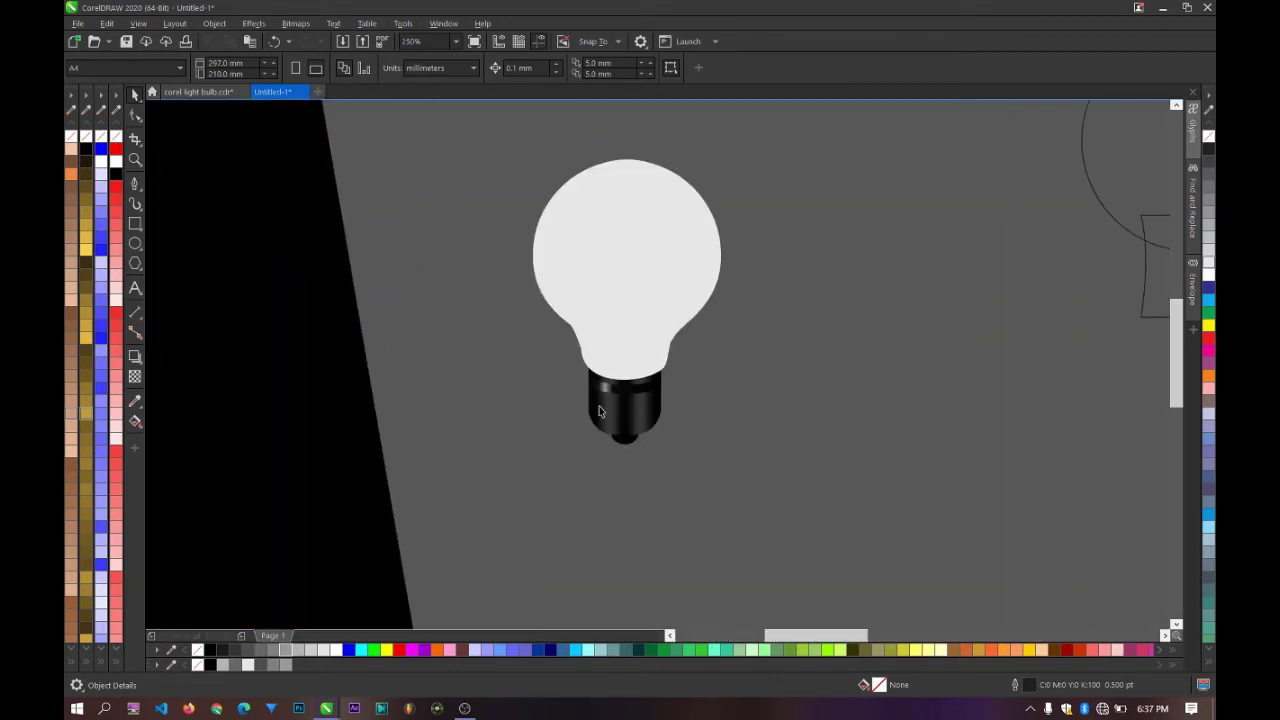
Step: Copy the wide band inside the base's PowerClip and place the copy just below the original
{"action": "left_click", "coordinate": [618, 340]}
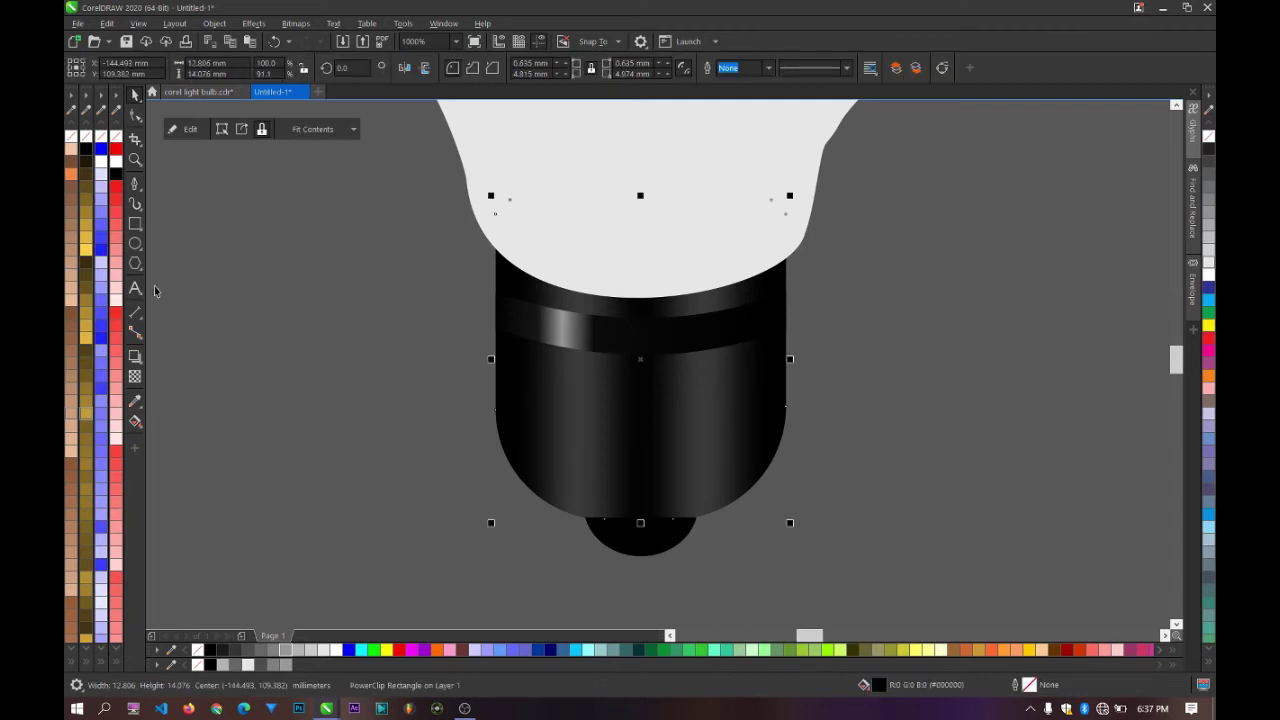
{"action": "double_click", "coordinate": [647, 331]}
{"action": "left_click", "coordinate": [647, 333]}
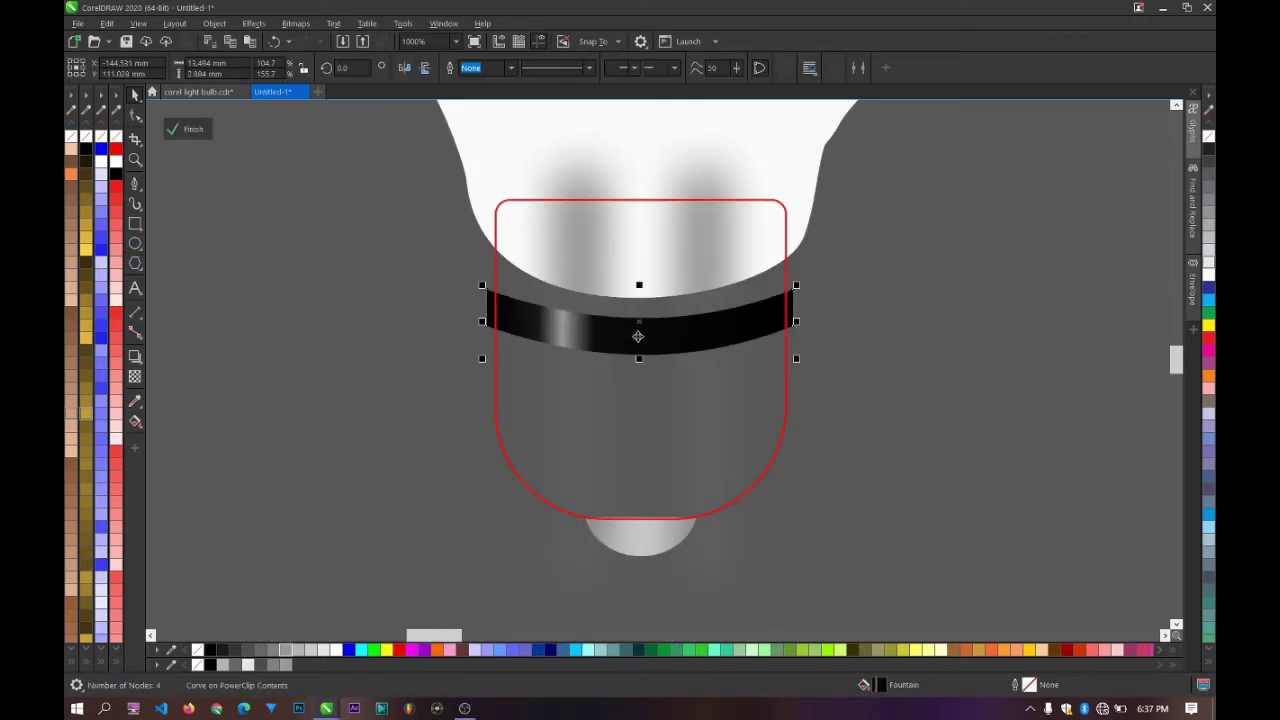
{"action": "left_click_drag", "start_coordinate": [647, 333], "coordinate": [632, 381]}
{"action": "right_click", "coordinate": [643, 389]}
{"action": "key", "text": "ctrl+z"}
{"action": "scroll", "coordinate": [631, 370], "scroll_direction": "up", "scroll_amount": 1}
Step: Trim the lower band copy with its overlapping duplicate and delete the duplicate, leaving a thin curved strip
{"action": "left_click", "coordinate": [551, 309], "text": "shift"}
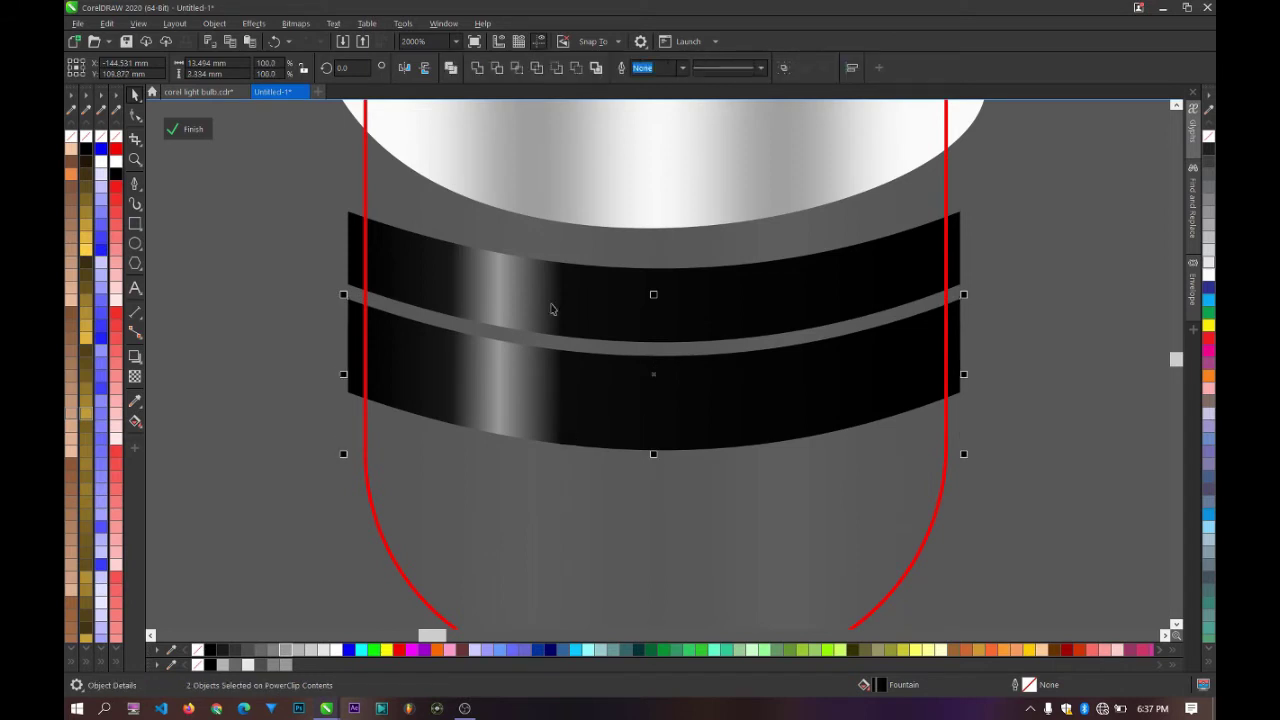
{"action": "left_click", "coordinate": [496, 67]}
{"action": "left_click", "coordinate": [509, 366]}
{"action": "key", "text": "Delete"}
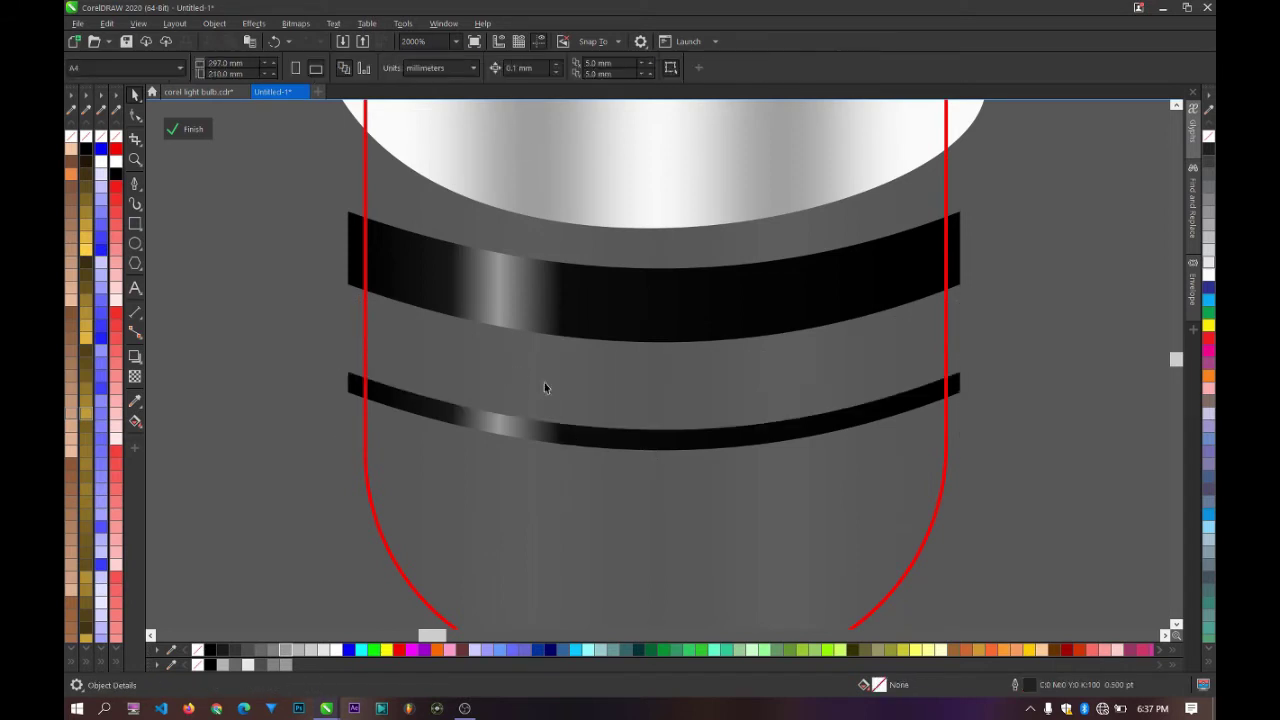
Step: Move the thin strip up closer to the wide band and compare the base with the reference's threads
{"action": "scroll", "coordinate": [545, 384], "scroll_direction": "down", "scroll_amount": 1}
{"action": "scroll", "coordinate": [450, 398], "scroll_direction": "up", "scroll_amount": 2}
{"action": "left_click", "coordinate": [530, 380]}
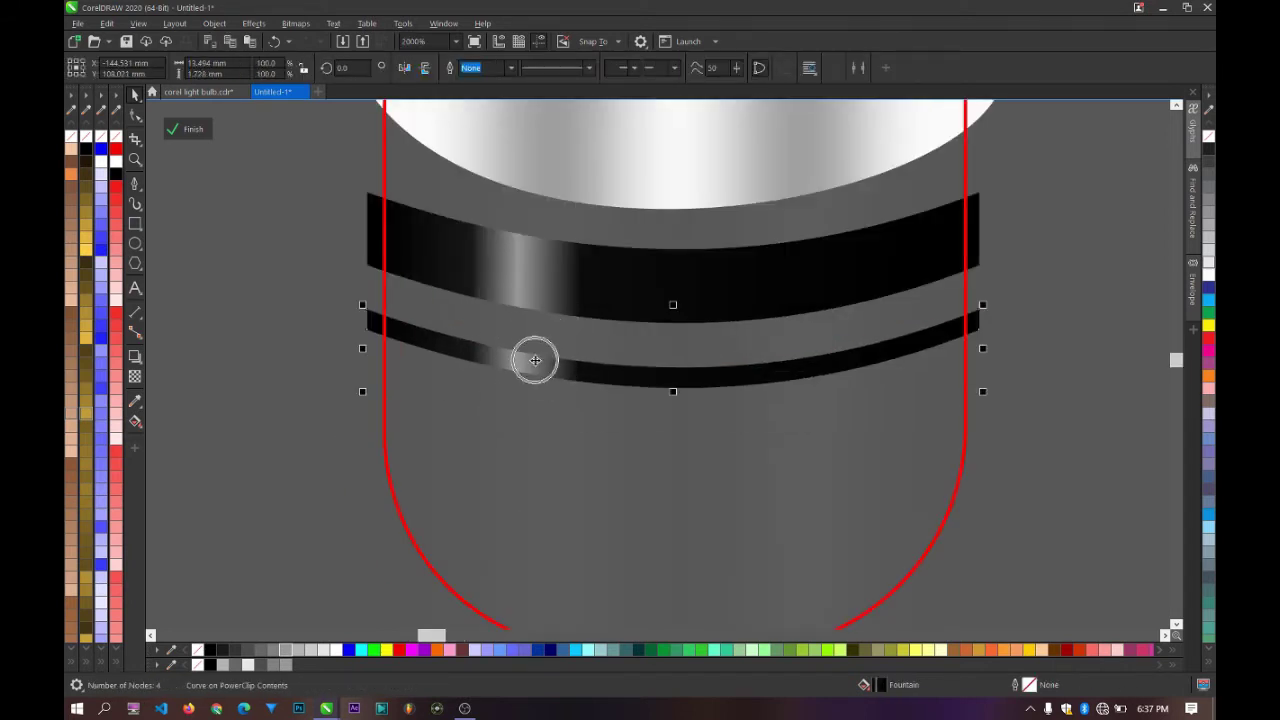
{"action": "scroll", "coordinate": [542, 369], "scroll_direction": "down", "scroll_amount": 5}
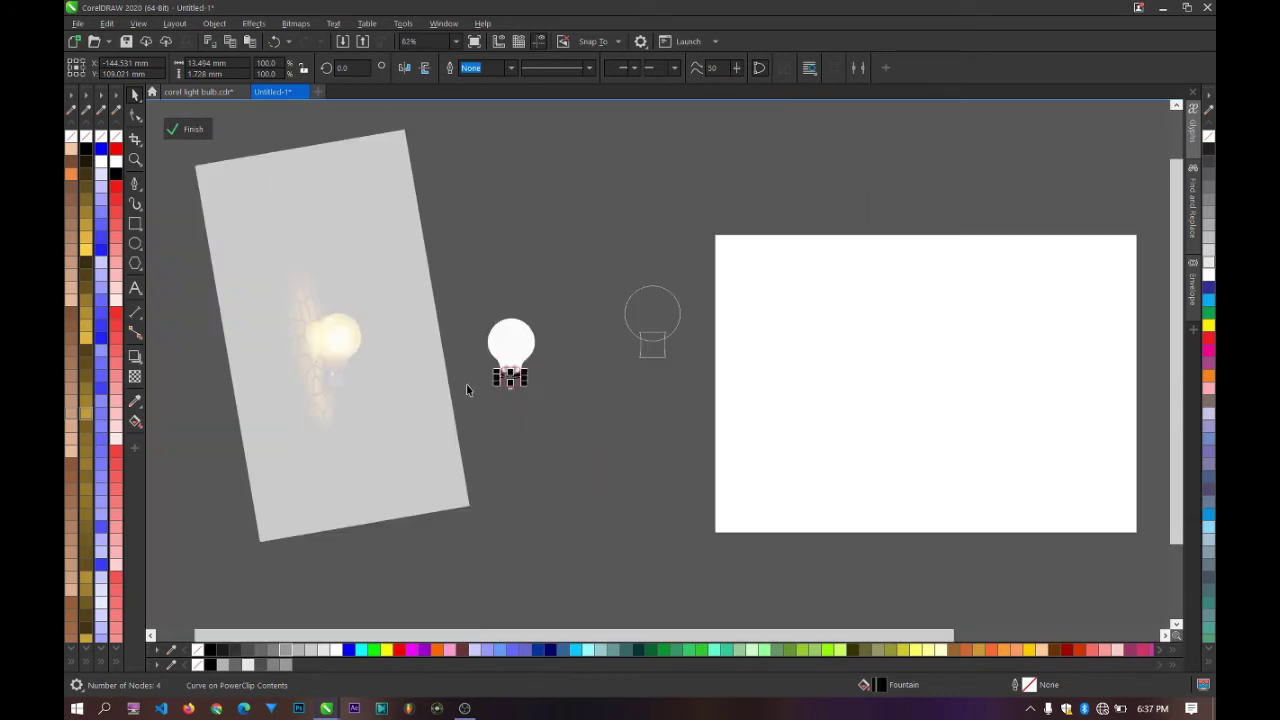
{"action": "left_click", "coordinate": [466, 384], "text": "ctrl"}
{"action": "scroll", "coordinate": [346, 374], "scroll_direction": "up", "scroll_amount": 8}
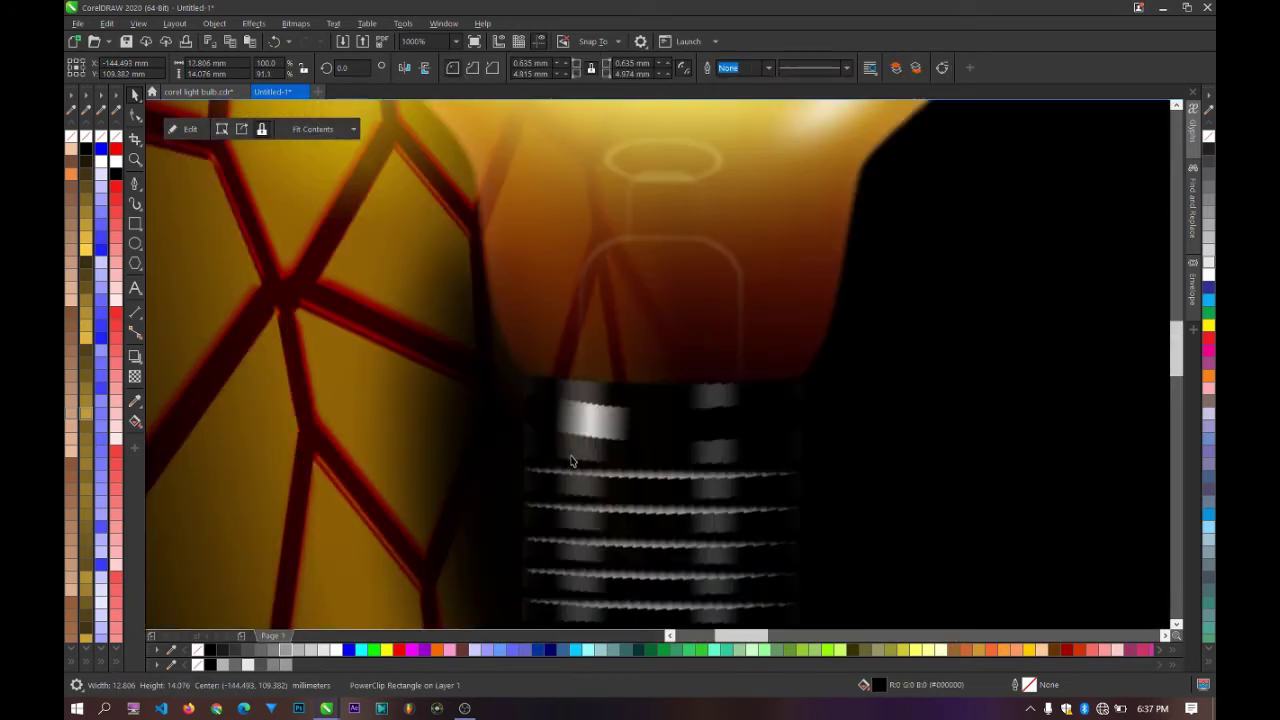
{"action": "scroll", "coordinate": [549, 443], "scroll_direction": "down", "scroll_amount": 4}
{"action": "scroll", "coordinate": [583, 461], "scroll_direction": "down", "scroll_amount": 3}
{"action": "scroll", "coordinate": [814, 449], "scroll_direction": "up", "scroll_amount": 2}
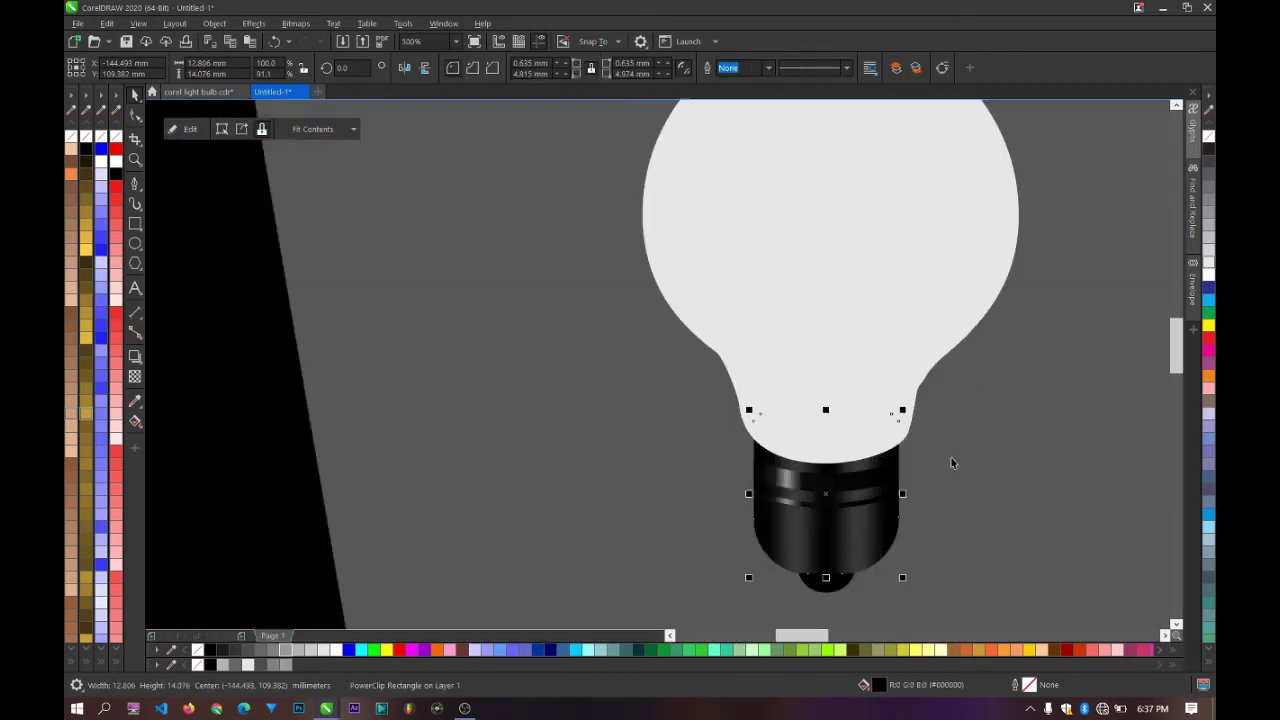
Step: Add a second grey highlight on the right side of the thin strip's gradient, with dark stops on both sides
{"action": "left_click", "coordinate": [849, 511], "text": "ctrl"}
{"action": "scroll", "coordinate": [848, 505], "scroll_direction": "up", "scroll_amount": 2}
{"action": "left_click", "coordinate": [817, 514]}
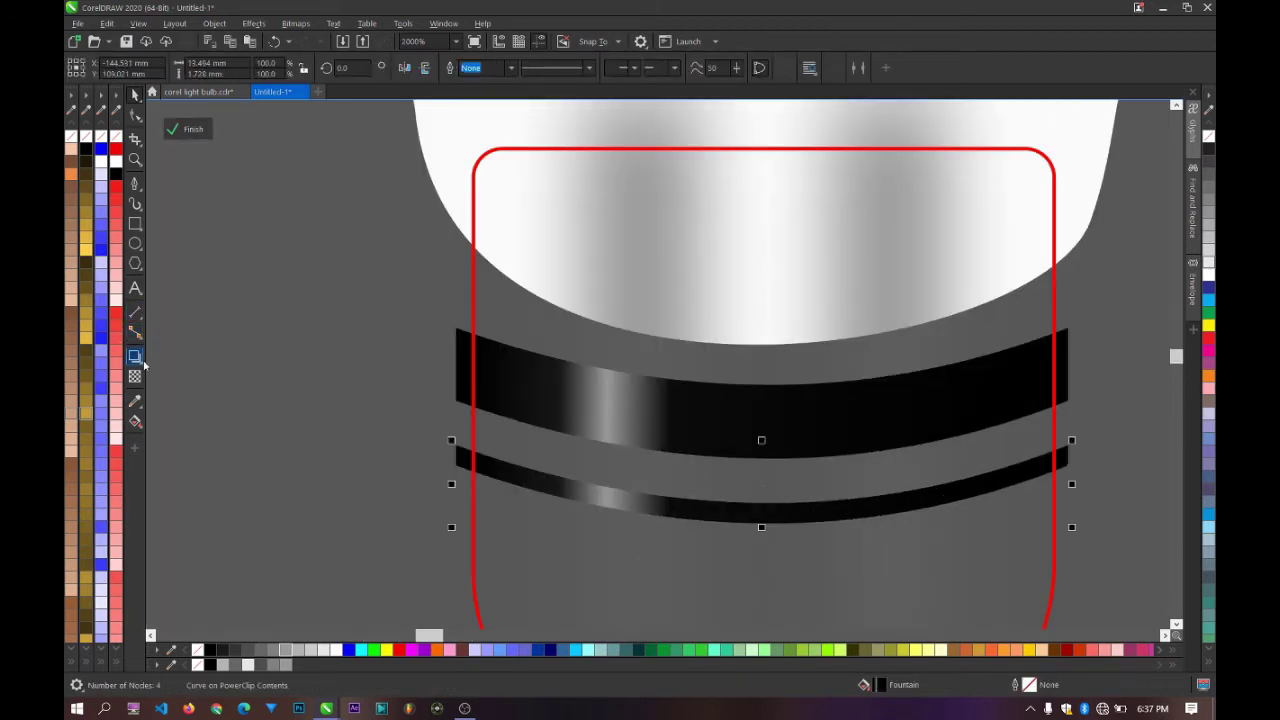
{"action": "left_click", "coordinate": [140, 420]}
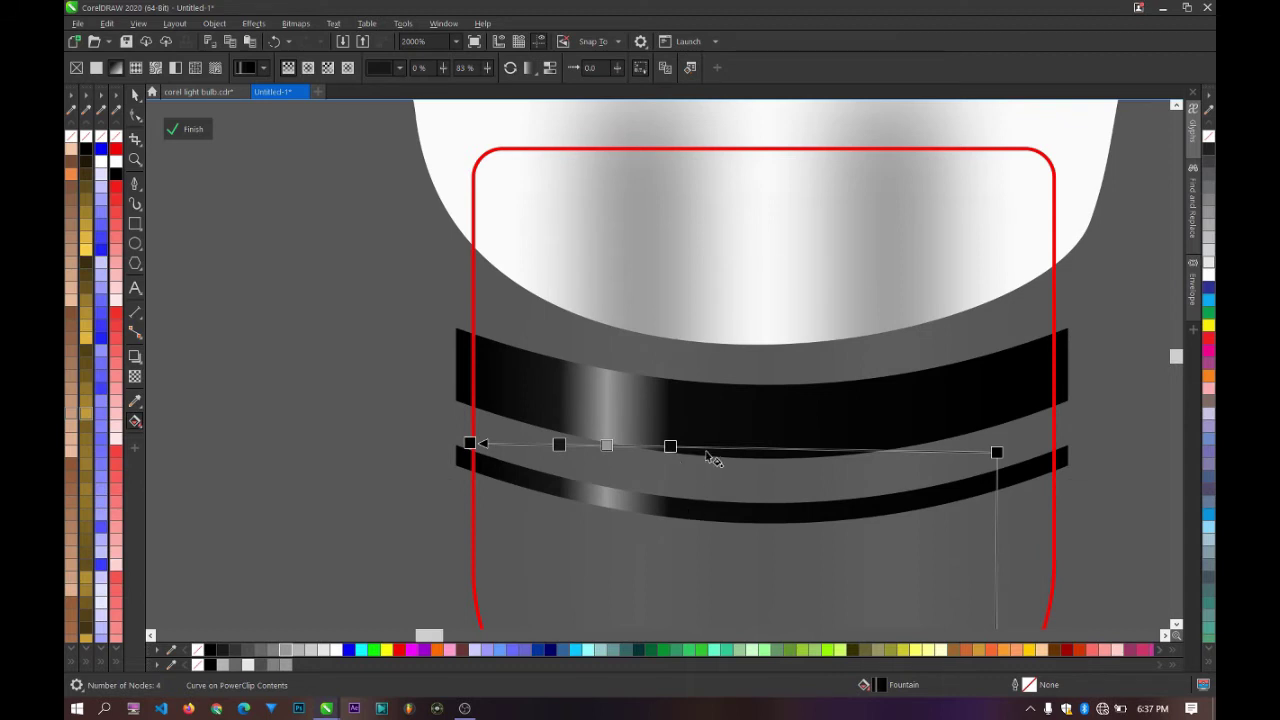
{"action": "double_click", "coordinate": [786, 450]}
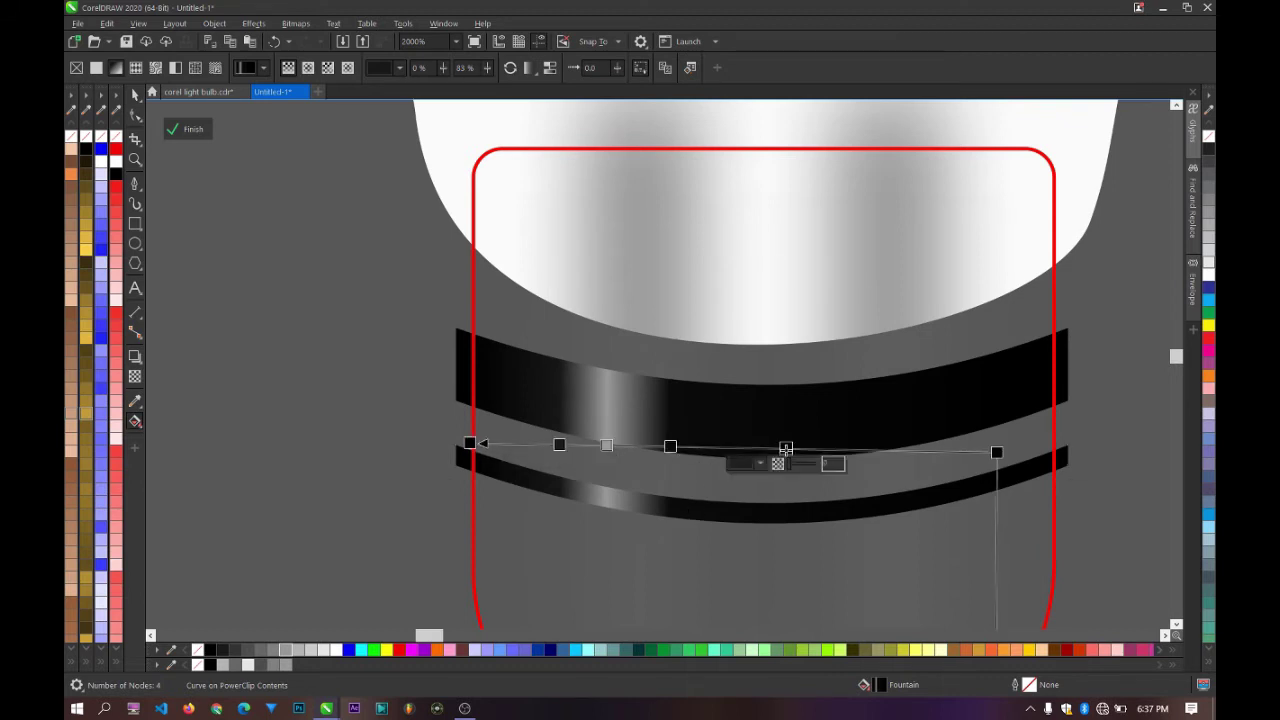
{"action": "left_click", "coordinate": [289, 666]}
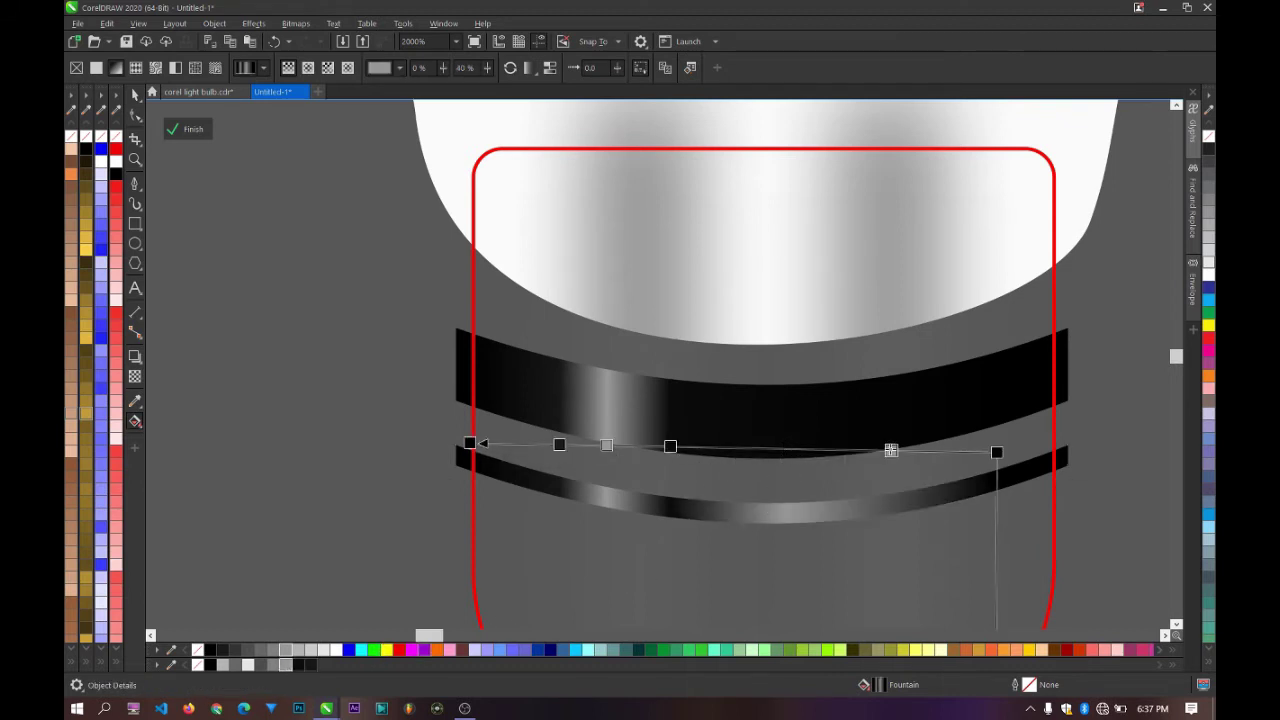
{"action": "left_click_drag", "start_coordinate": [891, 451], "coordinate": [849, 450]}
{"action": "double_click", "coordinate": [823, 449]}
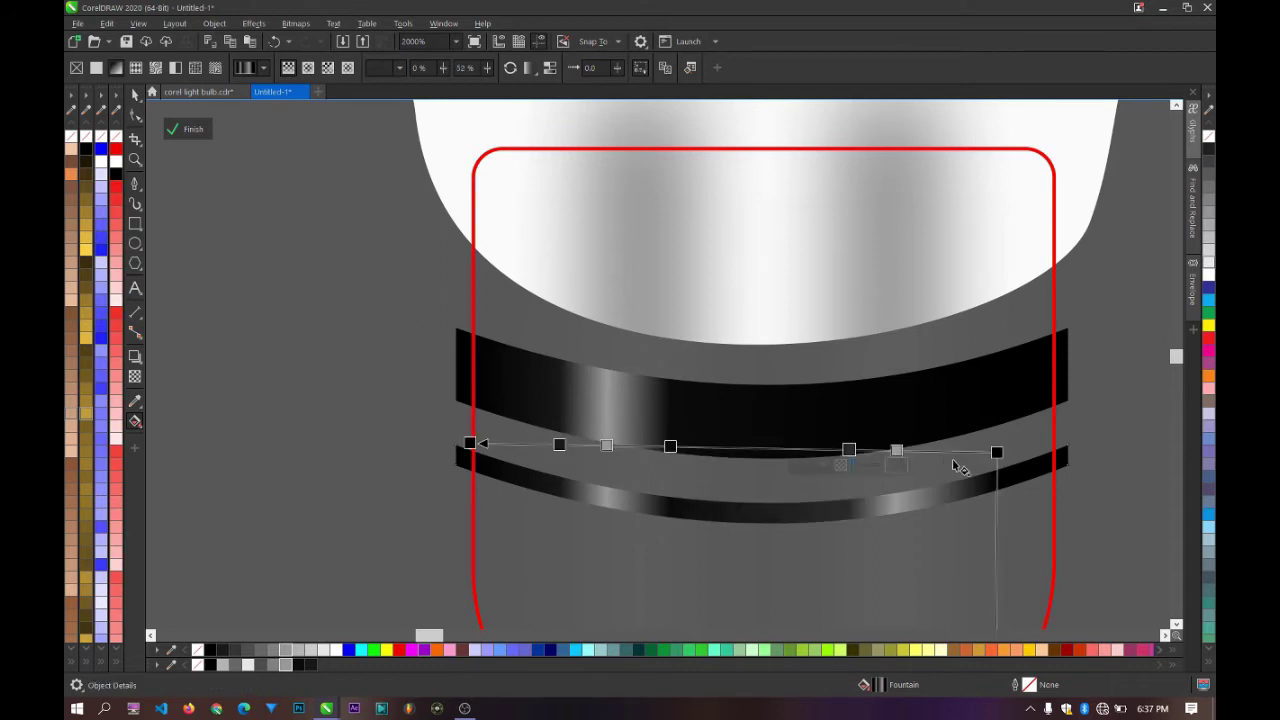
{"action": "left_click_drag", "start_coordinate": [957, 451], "coordinate": [938, 451]}
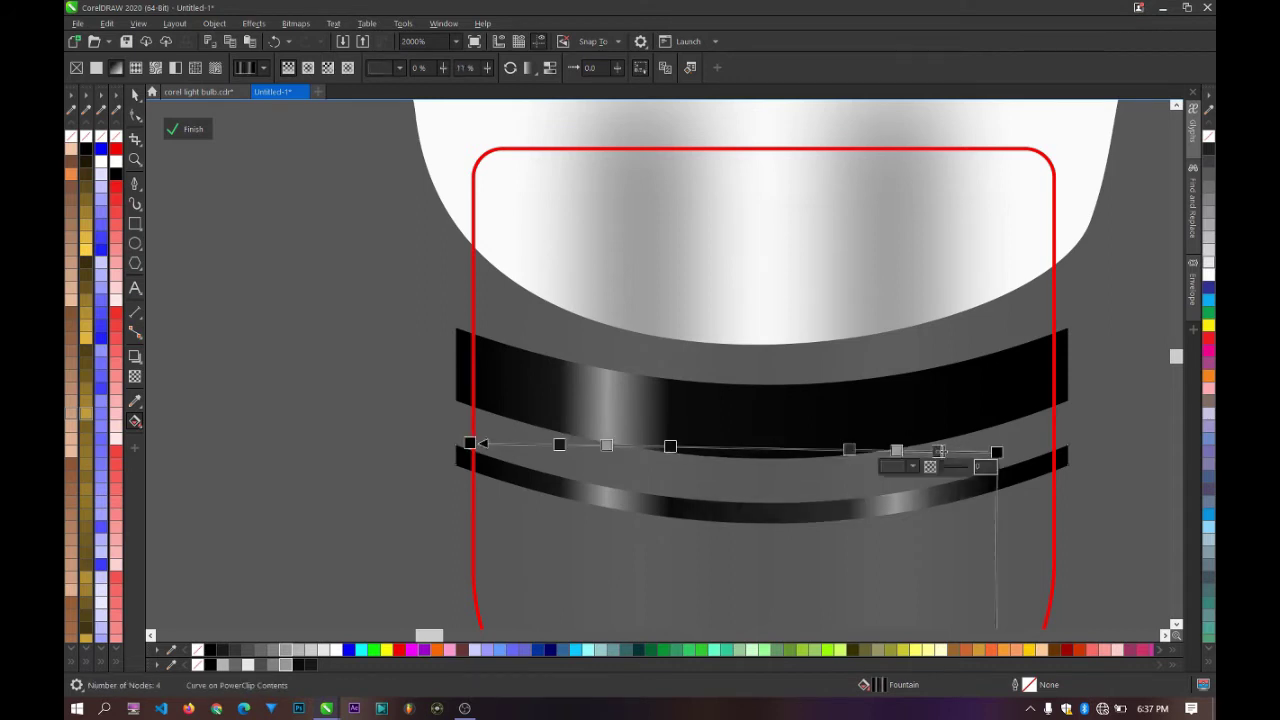
Step: Add a third grey highlight near the middle of the thin strip's gradient
{"action": "left_click", "coordinate": [760, 448]}
{"action": "left_click", "coordinate": [285, 652]}
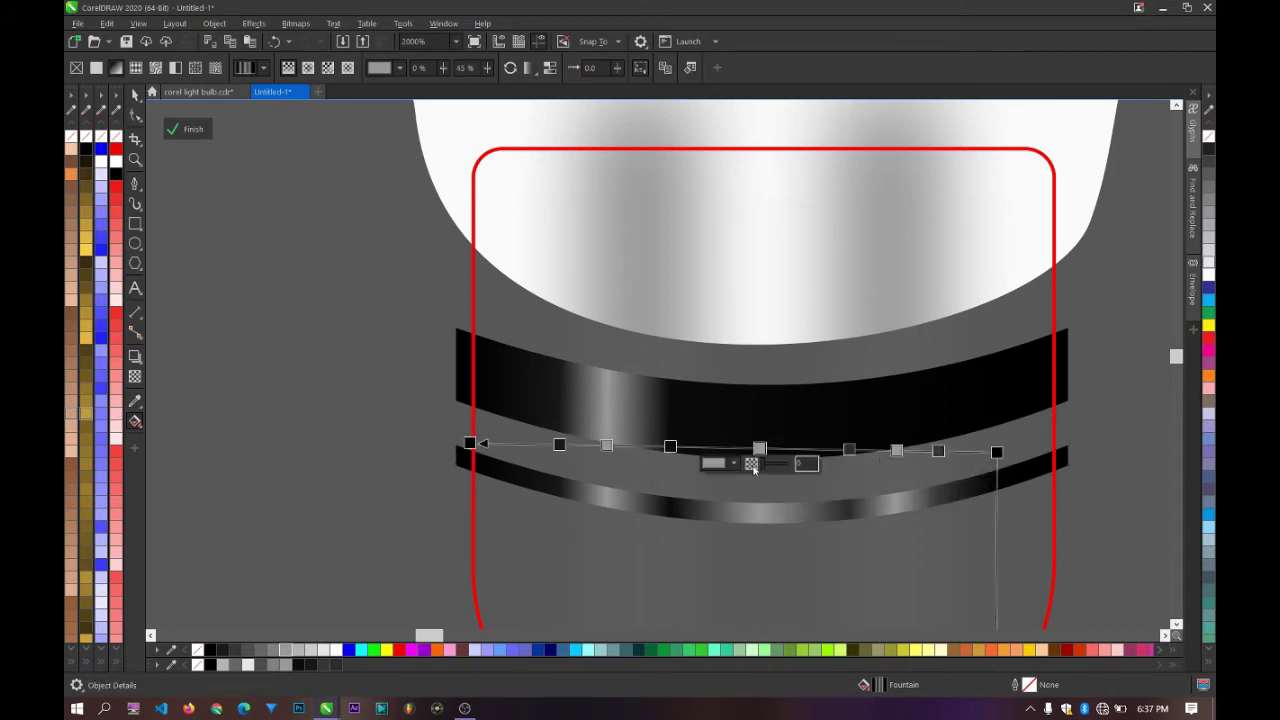
{"action": "left_click", "coordinate": [694, 442]}
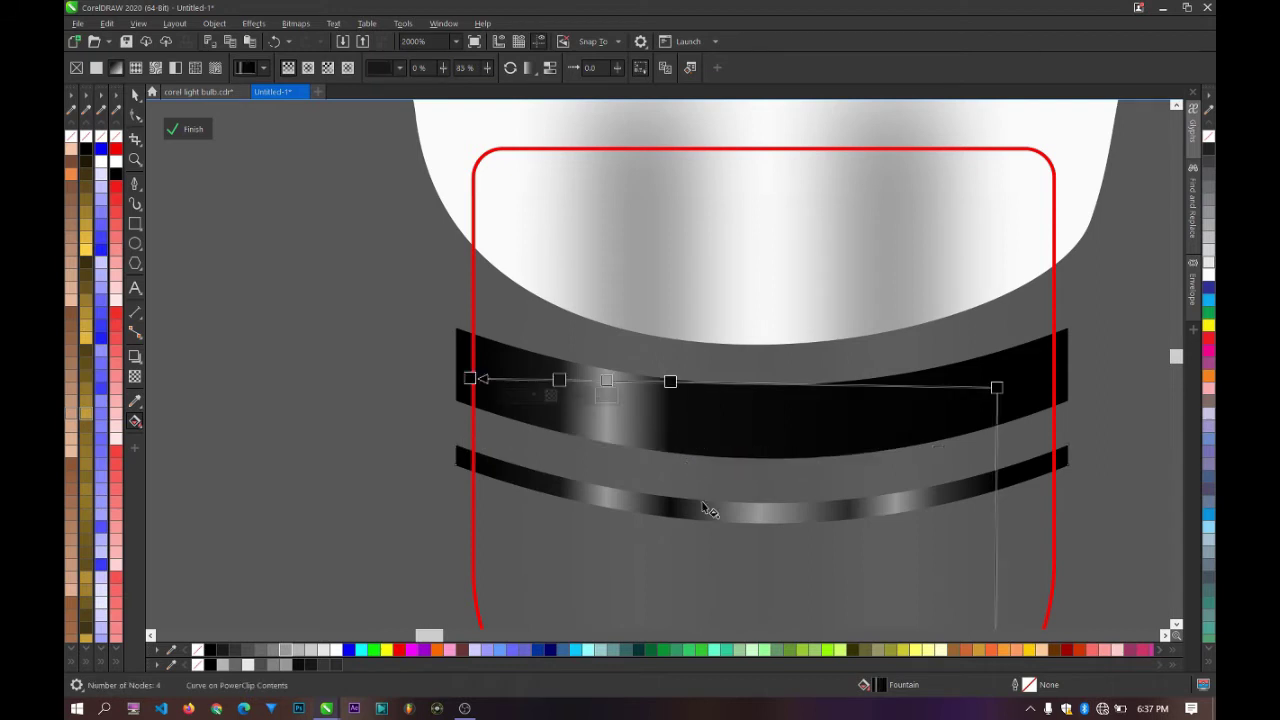
Step: Add dark stops on both sides of the middle grey highlight in the thin strip's gradient
{"action": "left_click", "coordinate": [706, 508]}
{"action": "double_click", "coordinate": [728, 447]}
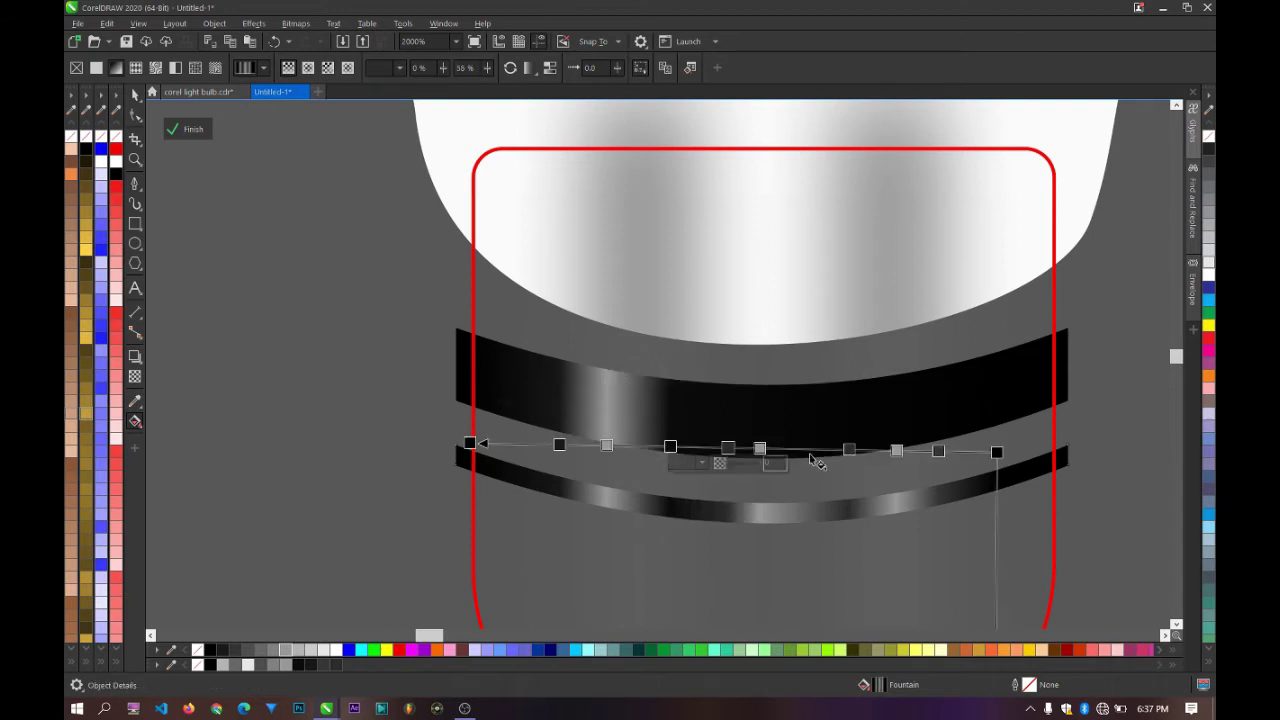
{"action": "double_click", "coordinate": [834, 449]}
{"action": "left_click_drag", "start_coordinate": [834, 449], "coordinate": [796, 448]}
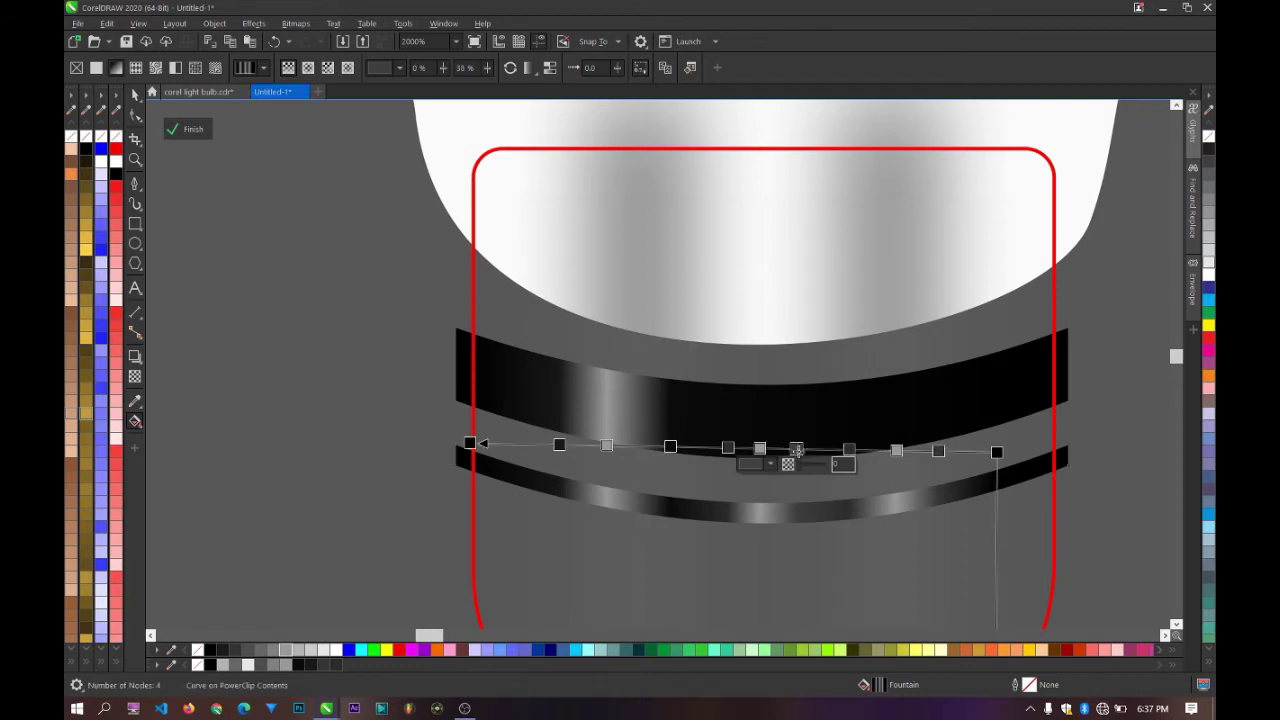
{"action": "left_click", "coordinate": [135, 95]}
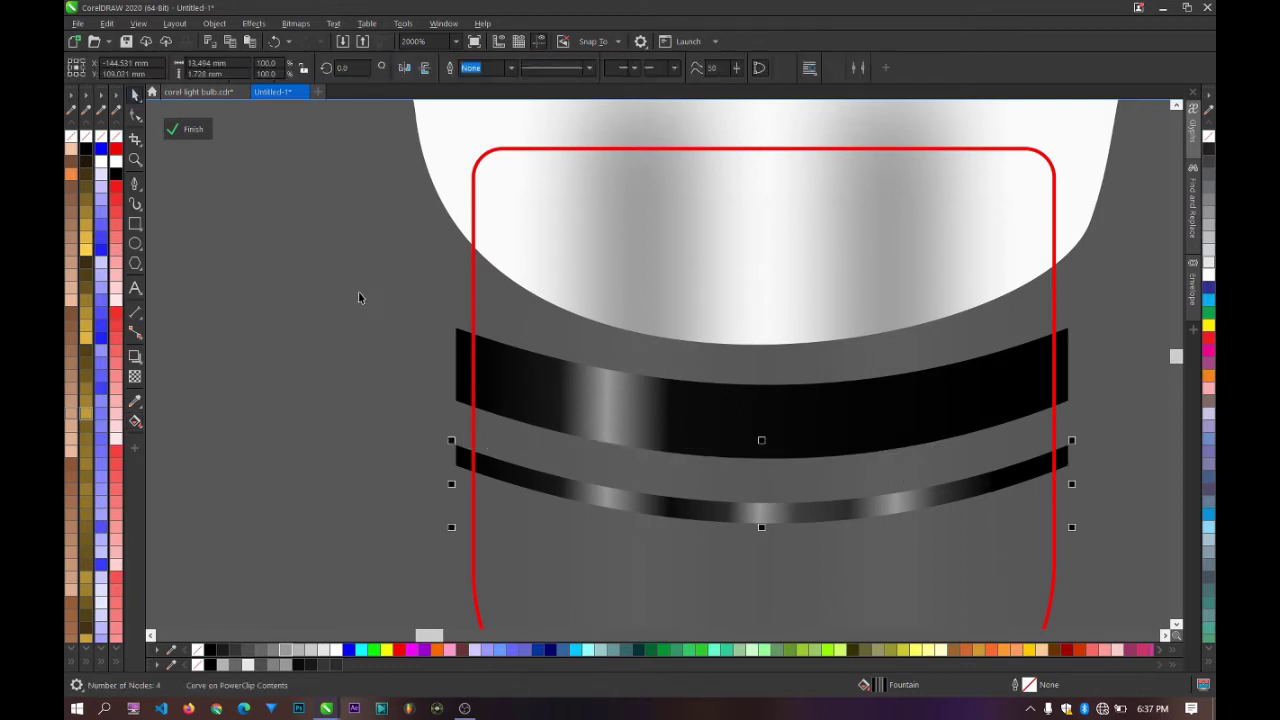
{"action": "left_click", "coordinate": [359, 293], "text": "ctrl"}
Step: Duplicate the thin strip repeatedly down the base at even spacing to make six threads and leave the clipped contents
{"action": "scroll", "coordinate": [657, 400], "scroll_direction": "down", "scroll_amount": 1}
{"action": "double_click", "coordinate": [696, 439]}
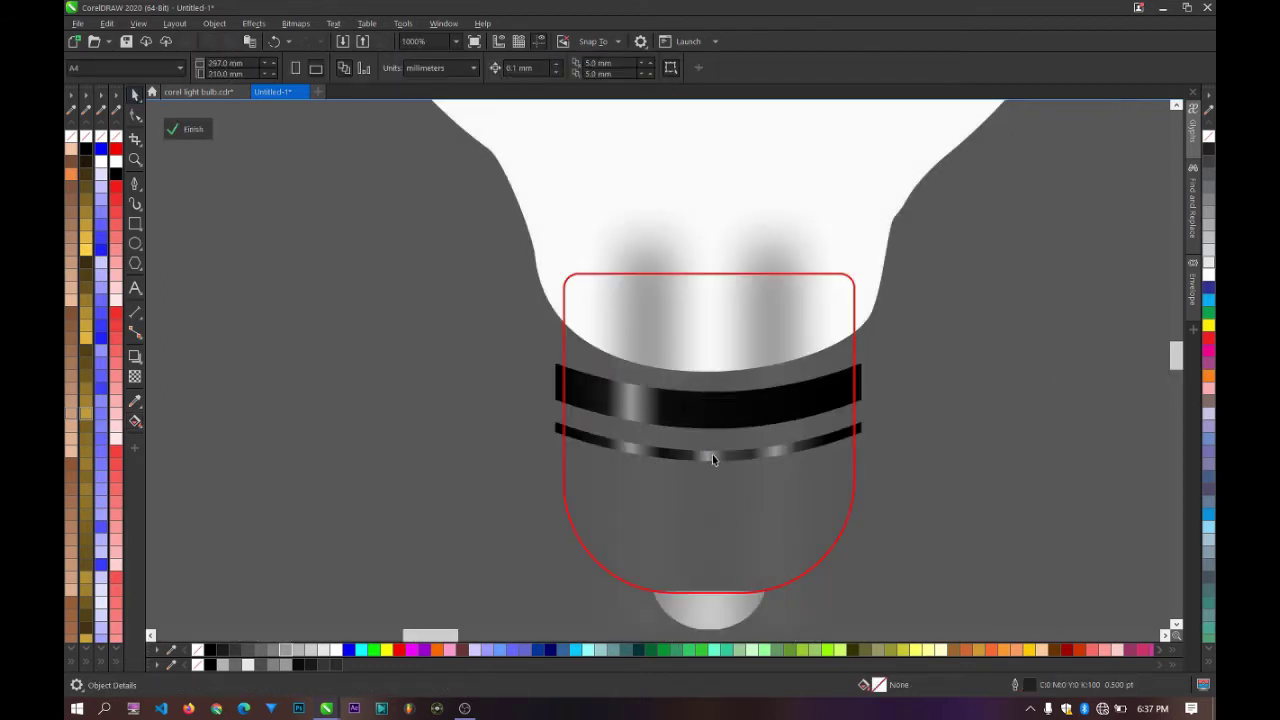
{"action": "left_click", "coordinate": [714, 480]}
{"action": "left_click_drag", "start_coordinate": [713, 480], "coordinate": [721, 549]}
{"action": "left_click", "coordinate": [710, 456], "text": "shift"}
{"action": "right_click", "coordinate": [717, 501]}
{"action": "right_click", "coordinate": [721, 549]}
{"action": "left_click", "coordinate": [941, 476], "text": "ctrl"}
Step: Compare the bulb base's threads with the reference at different zoom levels
{"action": "scroll", "coordinate": [909, 474], "scroll_direction": "down", "scroll_amount": 1}
{"action": "left_click", "coordinate": [935, 481]}
{"action": "scroll", "coordinate": [934, 481], "scroll_direction": "down", "scroll_amount": 2}
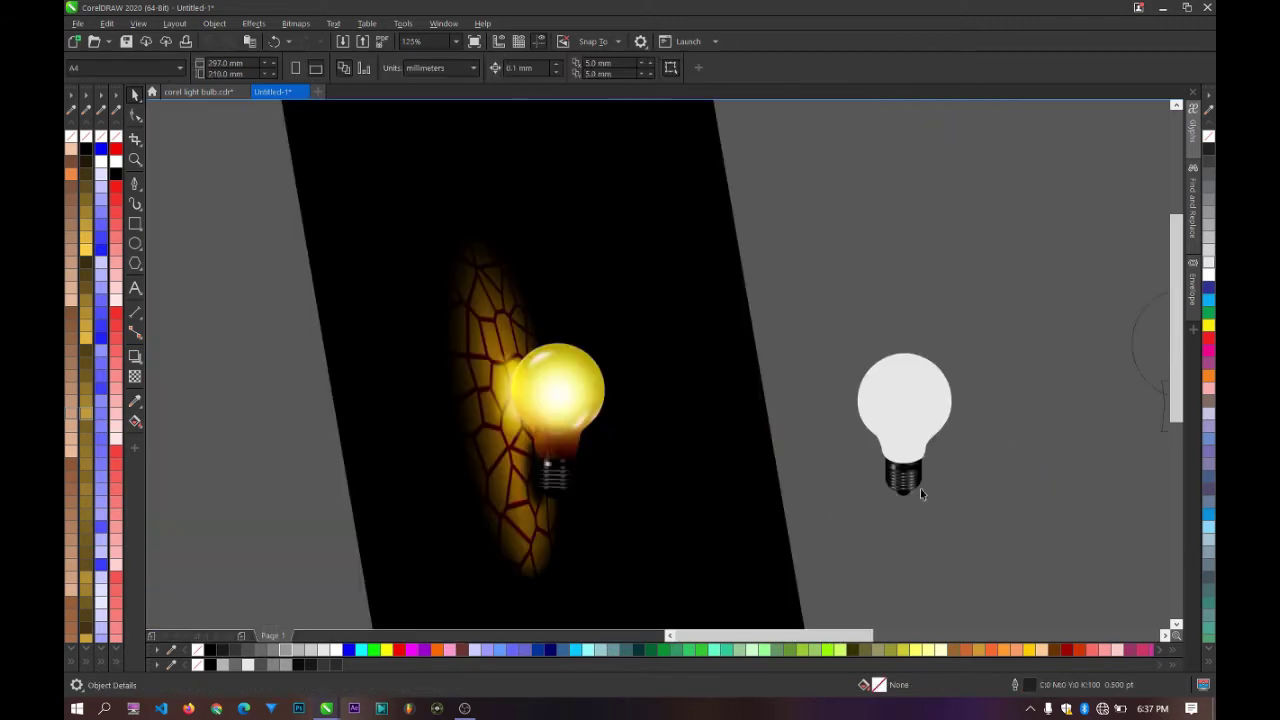
{"action": "scroll", "coordinate": [920, 488], "scroll_direction": "up", "scroll_amount": 1}
{"action": "scroll", "coordinate": [919, 488], "scroll_direction": "down", "scroll_amount": 1}
{"action": "scroll", "coordinate": [921, 477], "scroll_direction": "up", "scroll_amount": 1}
{"action": "scroll", "coordinate": [920, 477], "scroll_direction": "down", "scroll_amount": 1}
{"action": "scroll", "coordinate": [920, 477], "scroll_direction": "up", "scroll_amount": 3}
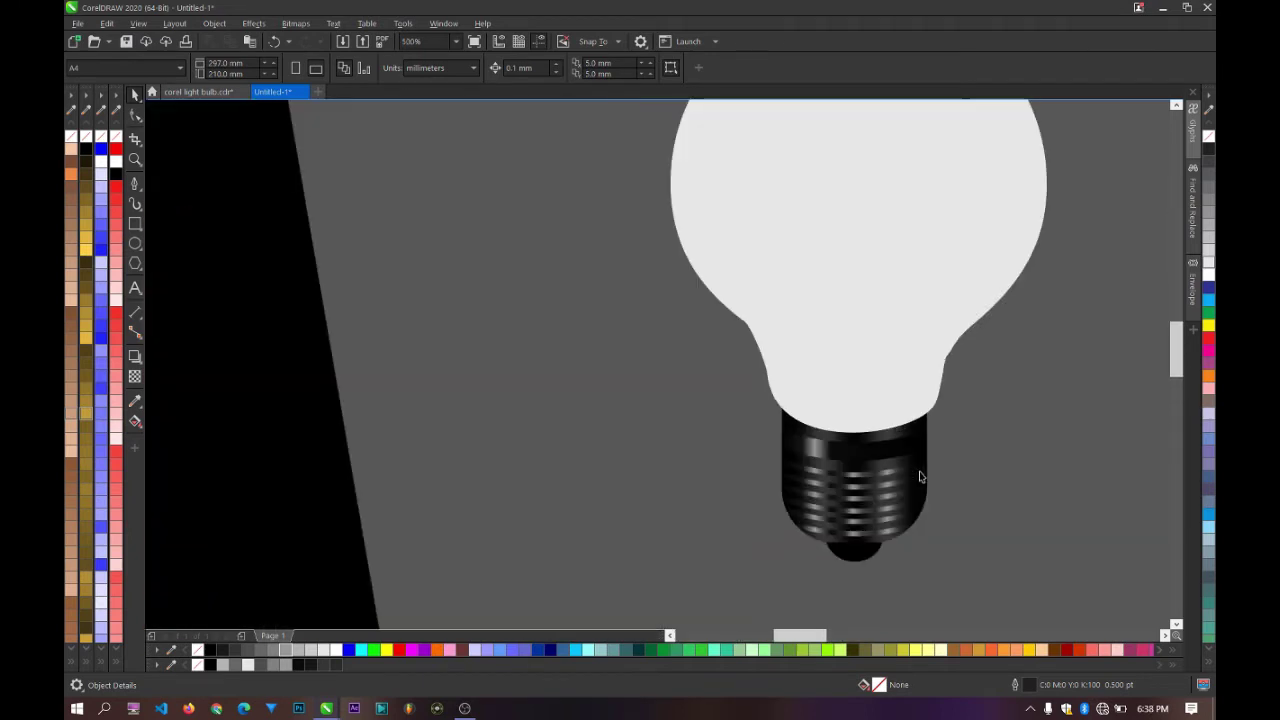
{"action": "scroll", "coordinate": [896, 468], "scroll_direction": "up", "scroll_amount": 2}
{"action": "scroll", "coordinate": [890, 470], "scroll_direction": "down", "scroll_amount": 3}
{"action": "scroll", "coordinate": [860, 478], "scroll_direction": "up", "scroll_amount": 3}
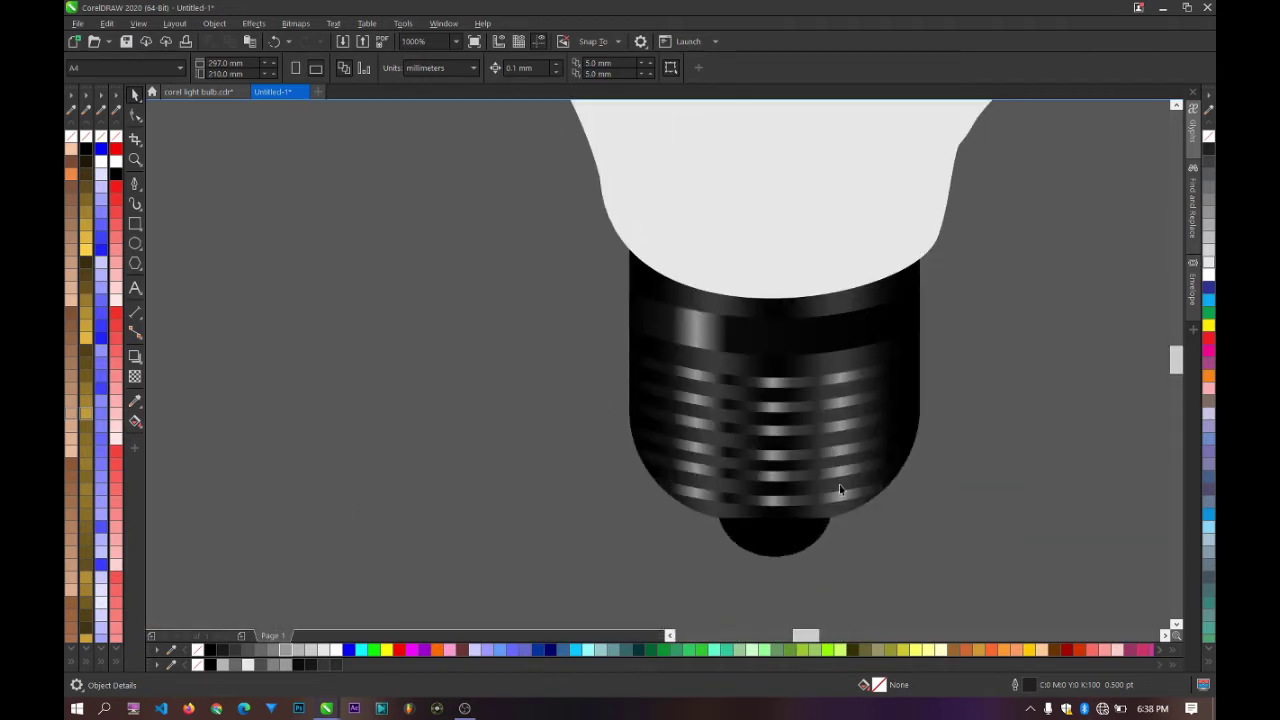
Step: Reopen the base's PowerClip contents and group the six thin thread strips
{"action": "left_click", "coordinate": [839, 484], "text": "ctrl"}
{"action": "key", "text": "Escape"}
{"action": "scroll", "coordinate": [902, 397], "scroll_direction": "down", "scroll_amount": 2}
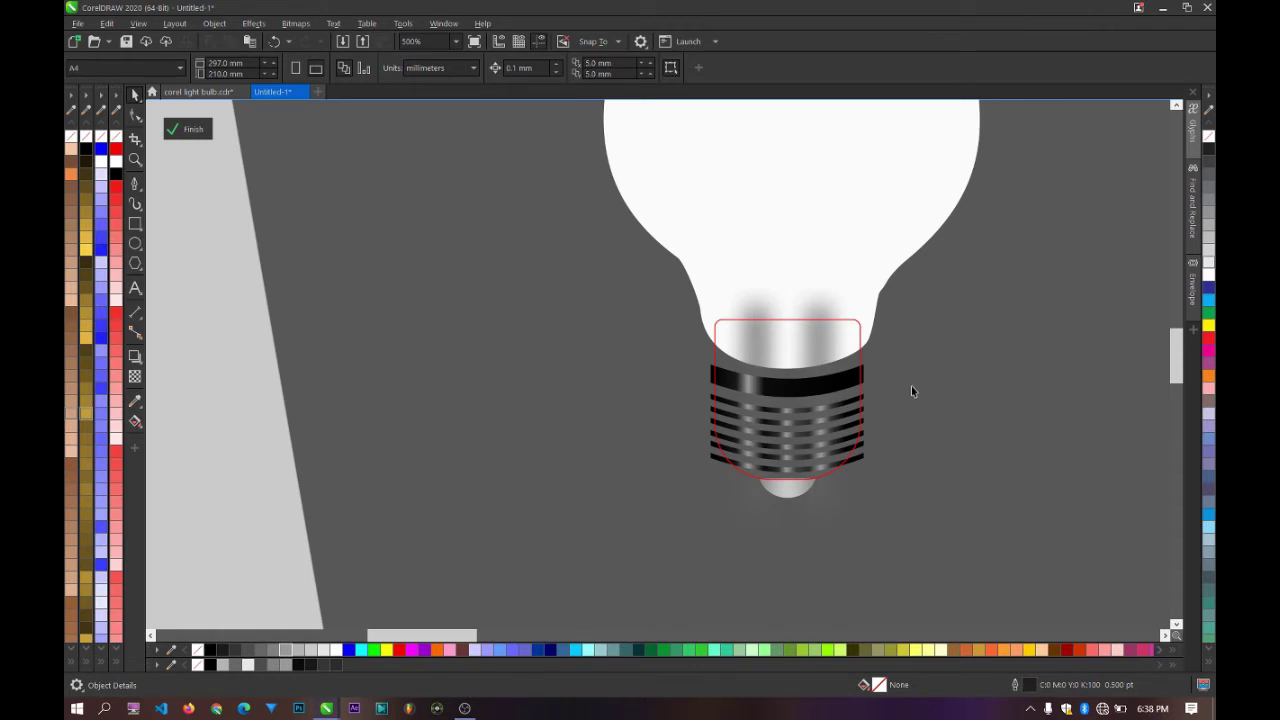
{"action": "left_click_drag", "start_coordinate": [675, 502], "coordinate": [675, 501]}
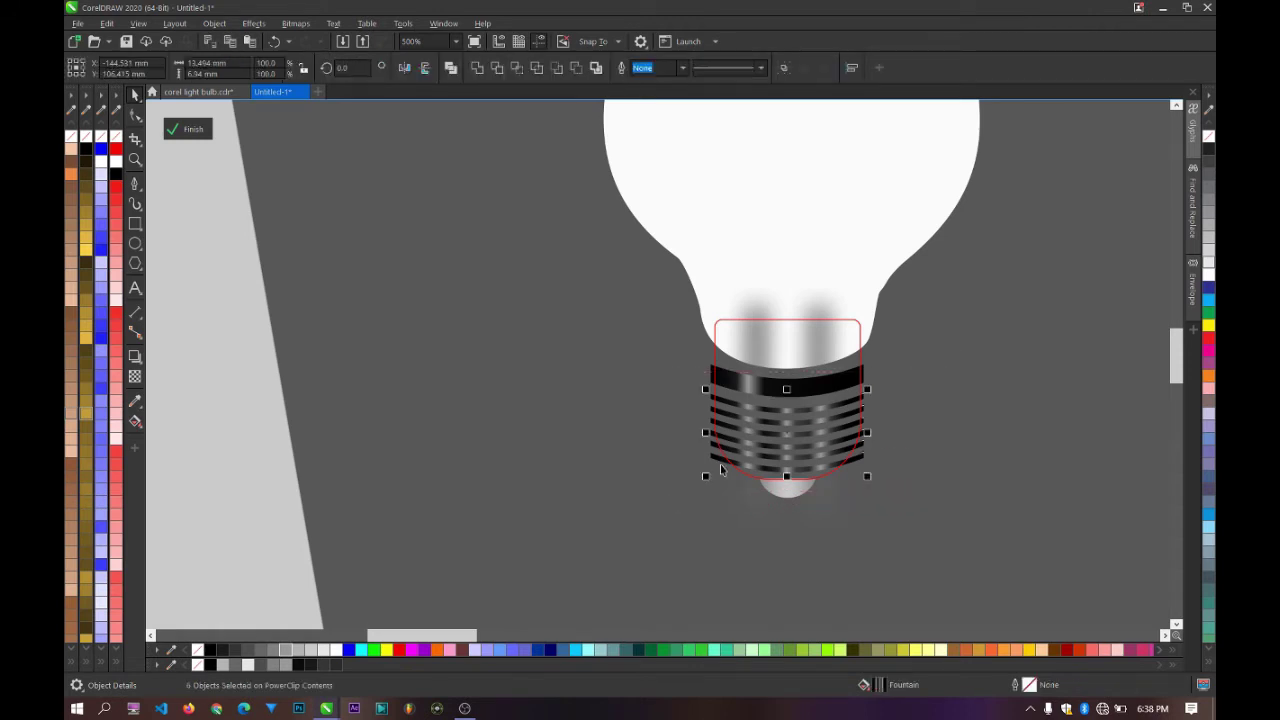
{"action": "key", "text": "ctrl+g"}
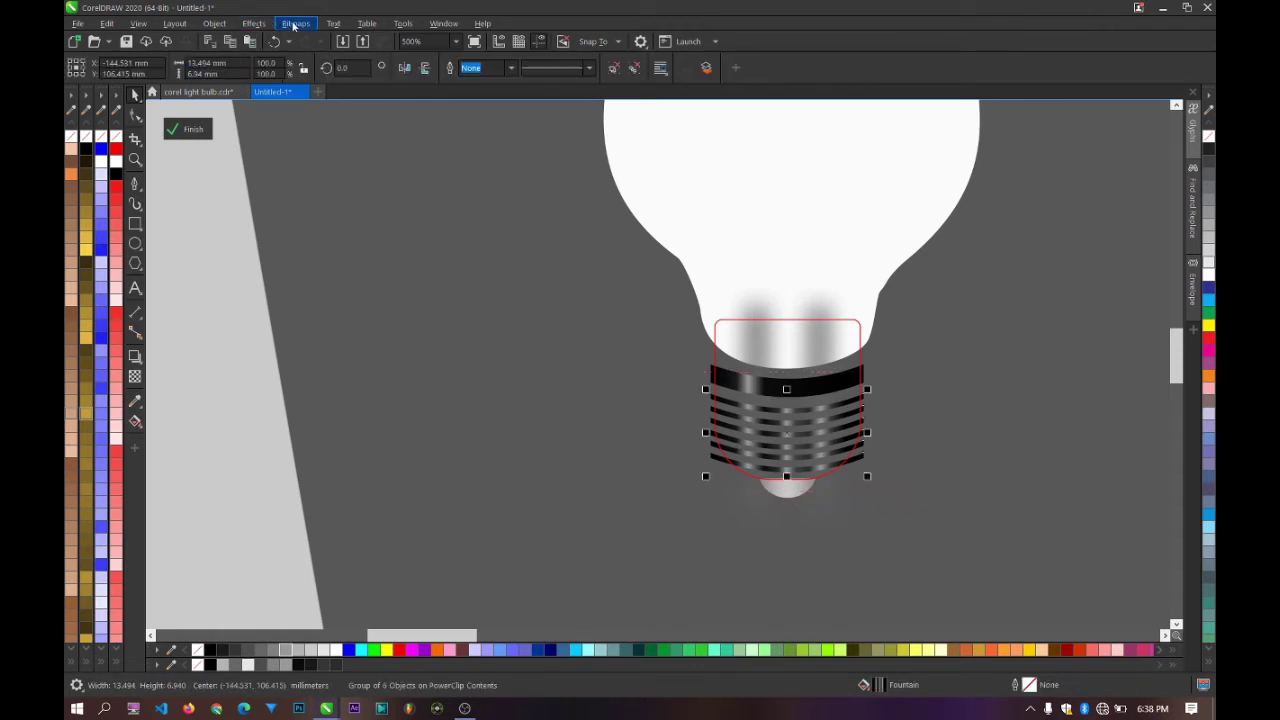
Step: Soften the grouped threads with a small-radius Gaussian Blur
{"action": "left_click", "coordinate": [252, 23]}
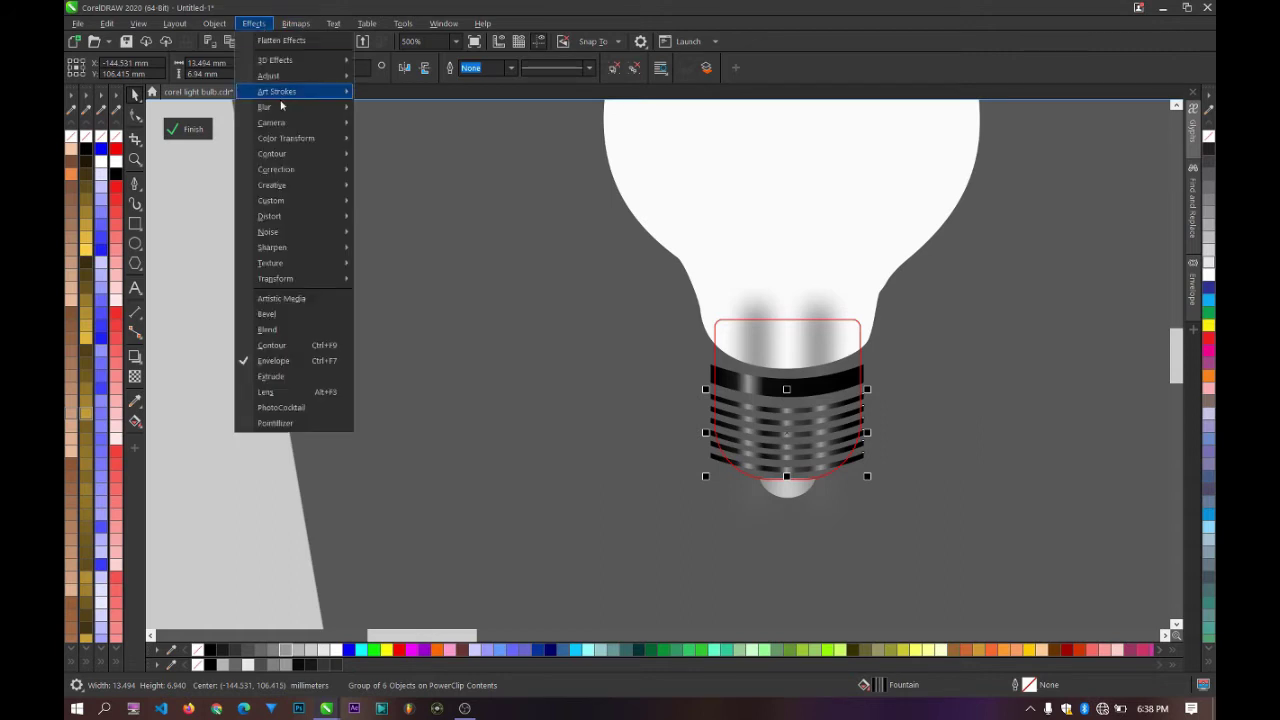
{"action": "mouse_move", "coordinate": [332, 108]}
{"action": "left_click", "coordinate": [401, 141]}
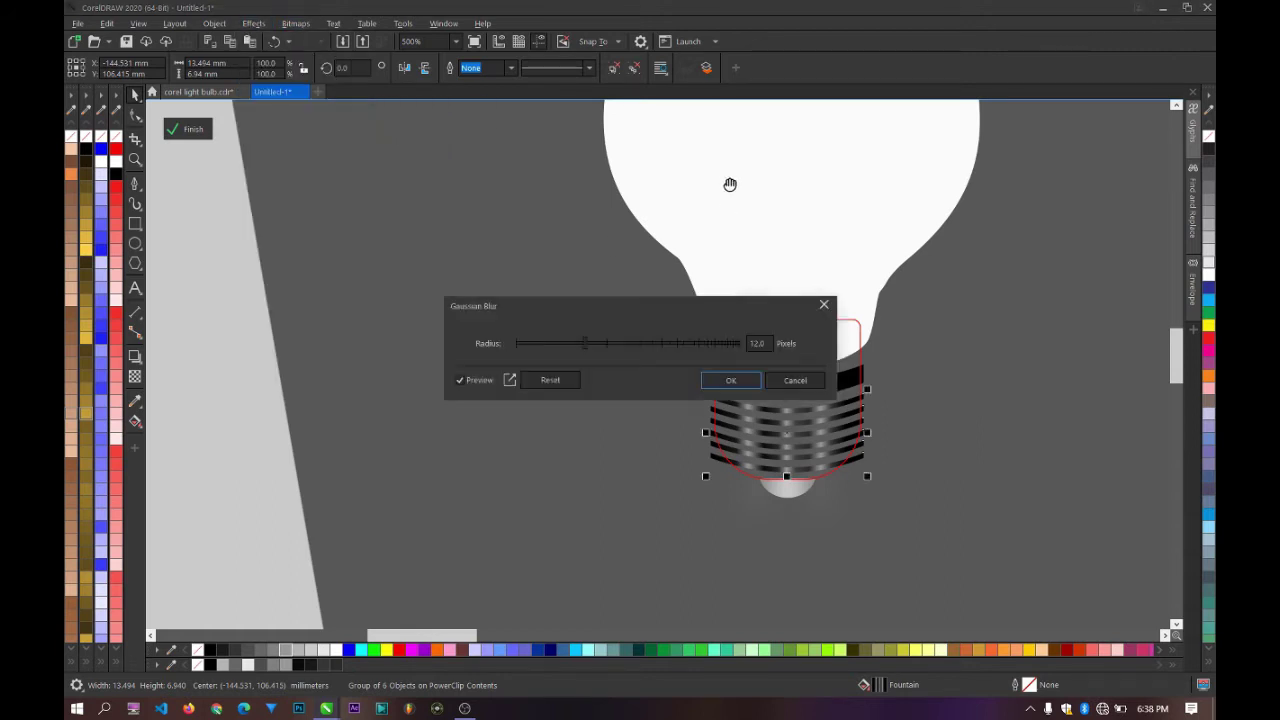
{"action": "left_click", "coordinate": [531, 344]}
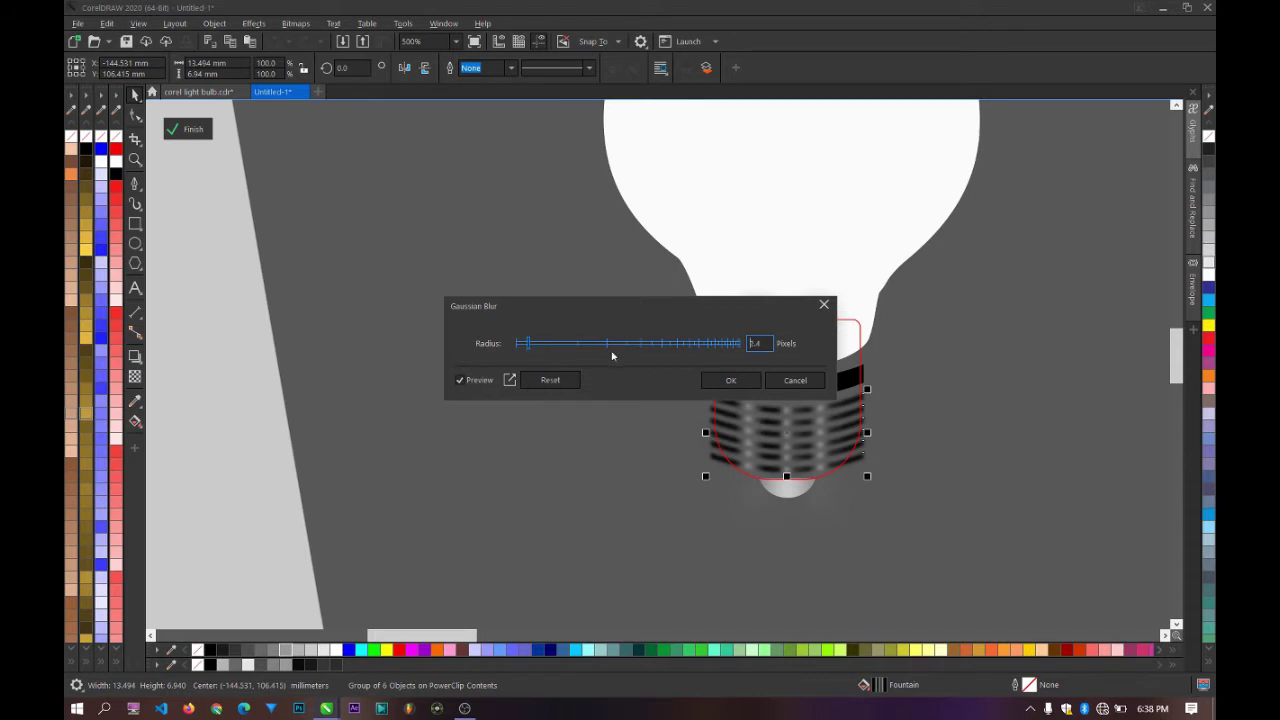
{"action": "left_click", "coordinate": [733, 381]}
Step: Apply a slight Gaussian Blur to the wide collar band and leave the base's PowerClip contents
{"action": "scroll", "coordinate": [686, 358], "scroll_direction": "up", "scroll_amount": 2}
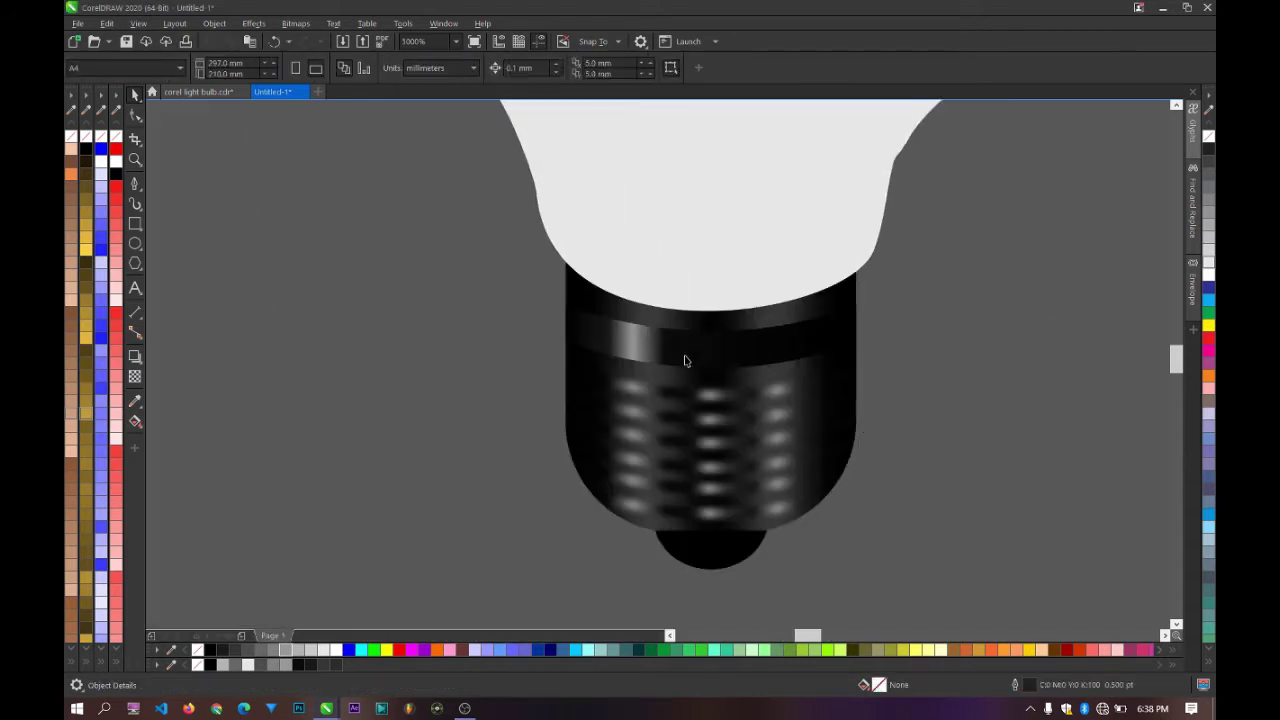
{"action": "left_click", "coordinate": [685, 359]}
{"action": "left_click", "coordinate": [253, 23]}
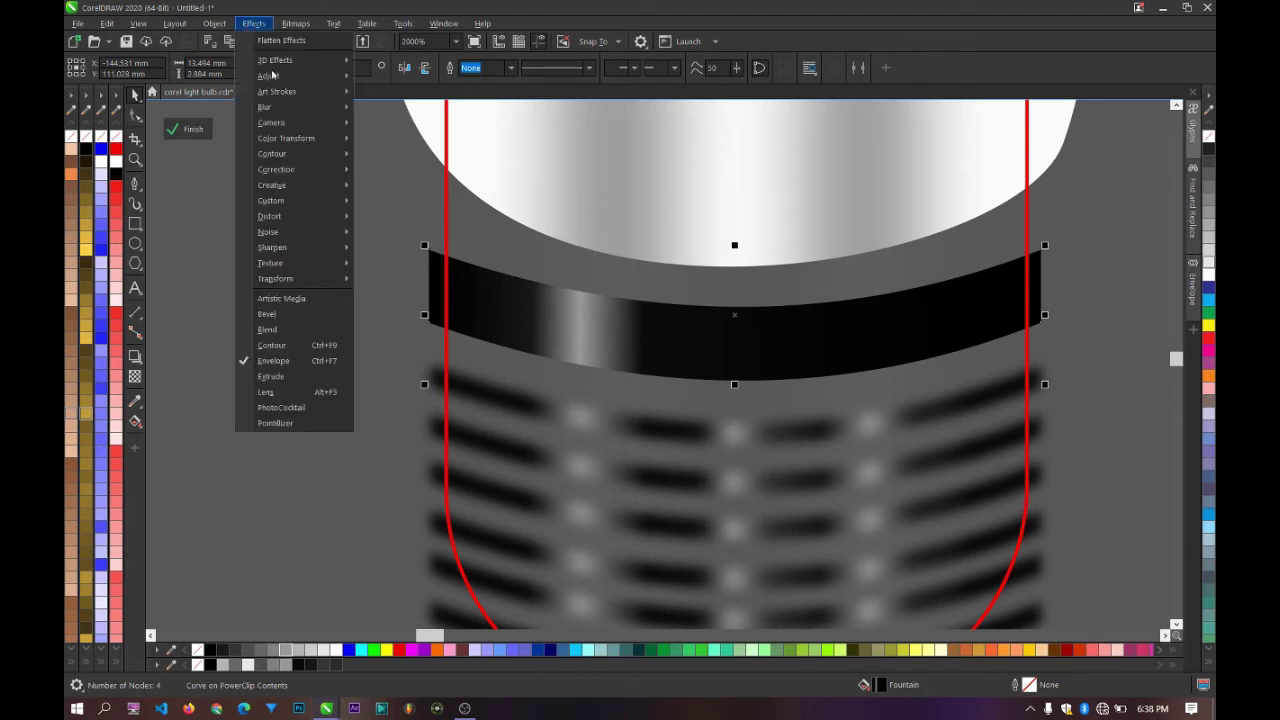
{"action": "mouse_move", "coordinate": [294, 108]}
{"action": "left_click", "coordinate": [400, 140]}
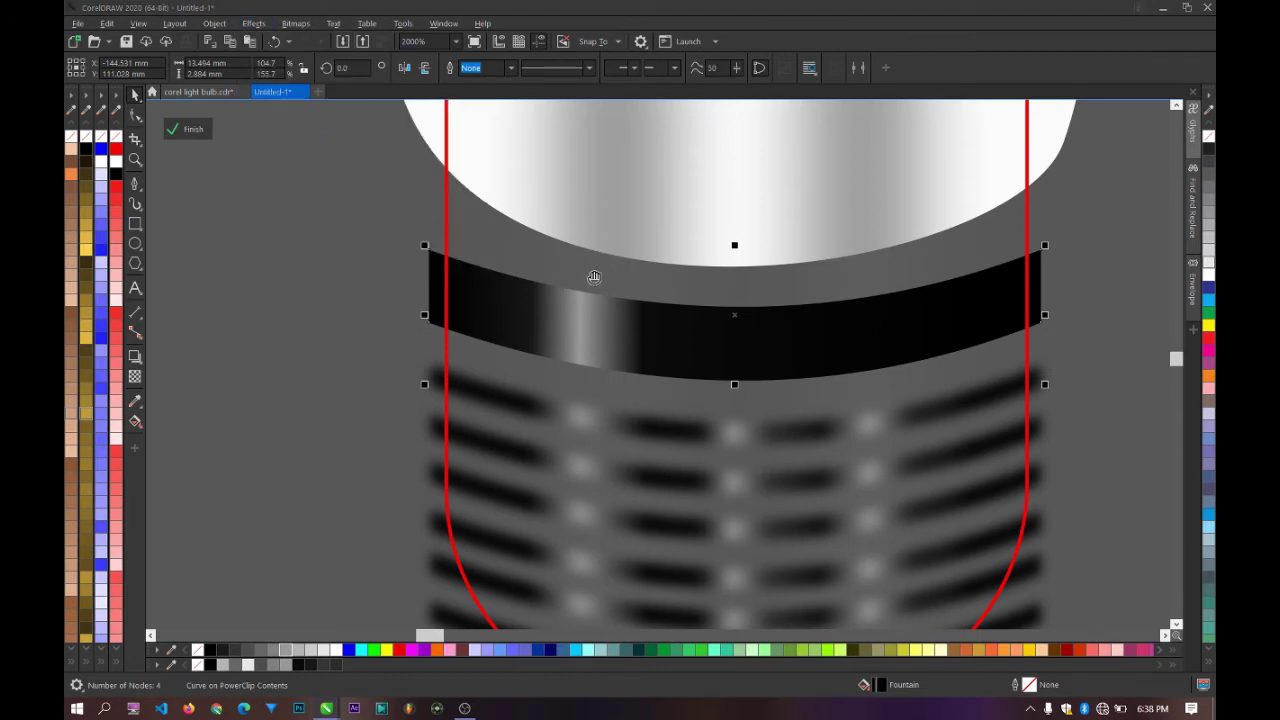
{"action": "left_click_drag", "start_coordinate": [566, 306], "coordinate": [615, 384]}
{"action": "left_click", "coordinate": [786, 458]}
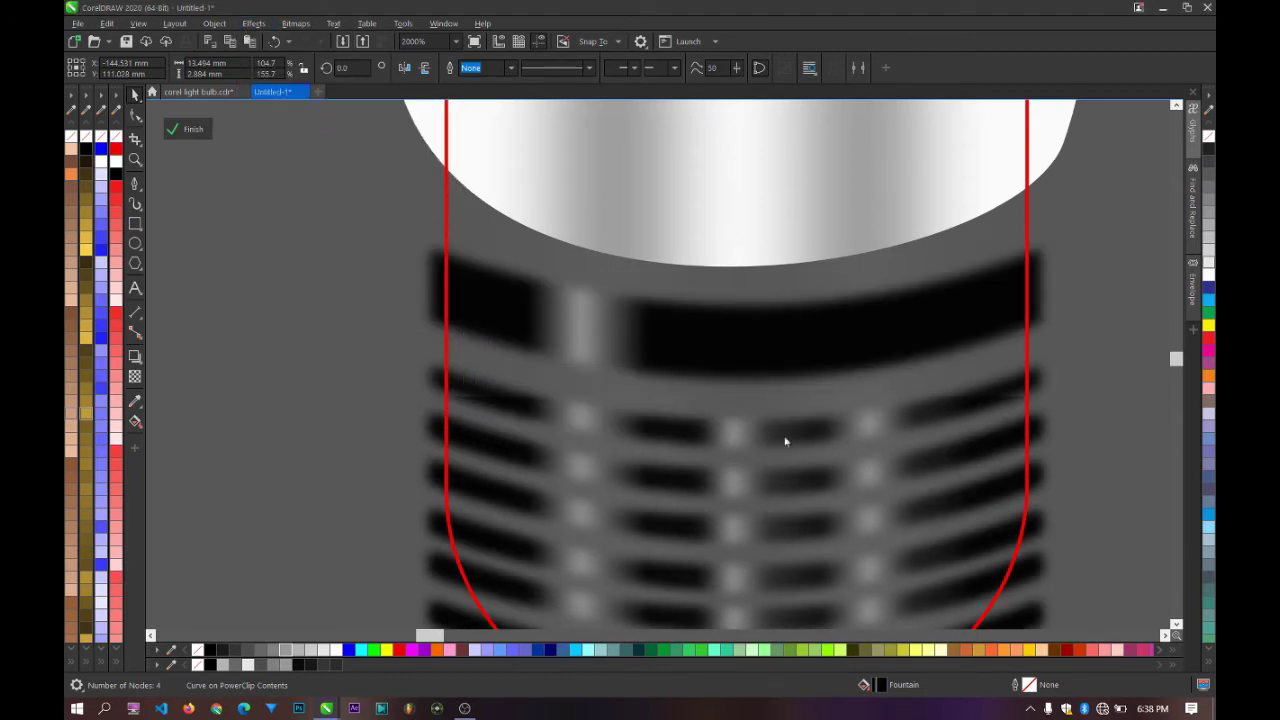
{"action": "scroll", "coordinate": [697, 372], "scroll_direction": "down", "scroll_amount": 2}
{"action": "left_click", "coordinate": [483, 349], "text": "ctrl"}
Step: Examine the softened base up close and compare the whole bulb with the reference
{"action": "scroll", "coordinate": [696, 374], "scroll_direction": "down", "scroll_amount": 1}
{"action": "scroll", "coordinate": [680, 308], "scroll_direction": "down", "scroll_amount": 3}
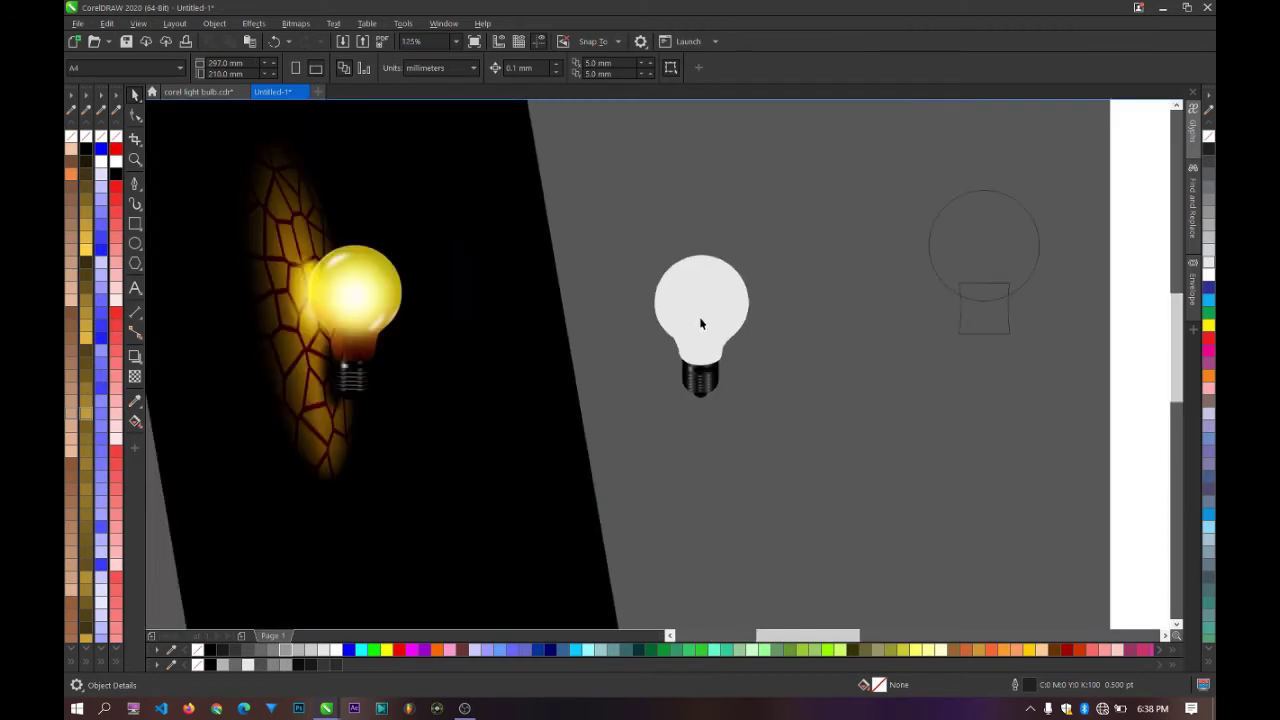
{"action": "scroll", "coordinate": [715, 311], "scroll_direction": "up", "scroll_amount": 2}
{"action": "scroll", "coordinate": [680, 445], "scroll_direction": "up", "scroll_amount": 2}
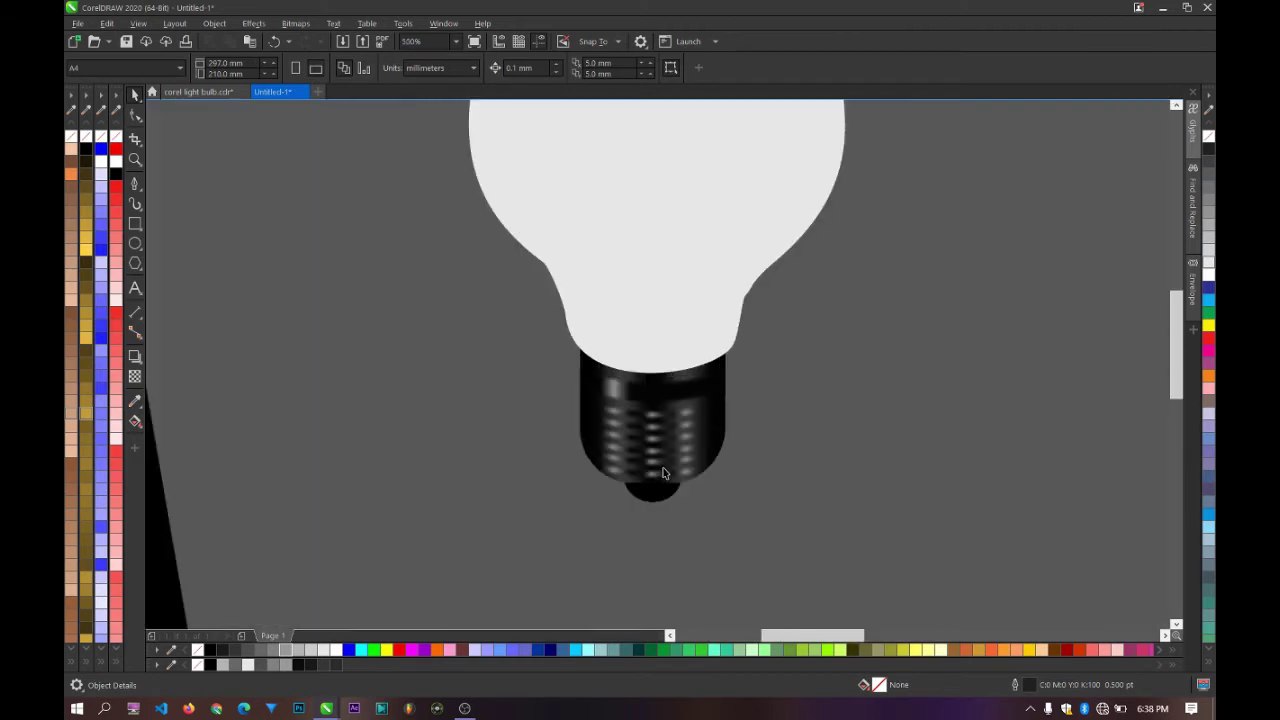
{"action": "scroll", "coordinate": [672, 440], "scroll_direction": "down", "scroll_amount": 4}
{"action": "scroll", "coordinate": [666, 437], "scroll_direction": "up", "scroll_amount": 2}
{"action": "scroll", "coordinate": [662, 431], "scroll_direction": "down", "scroll_amount": 2}
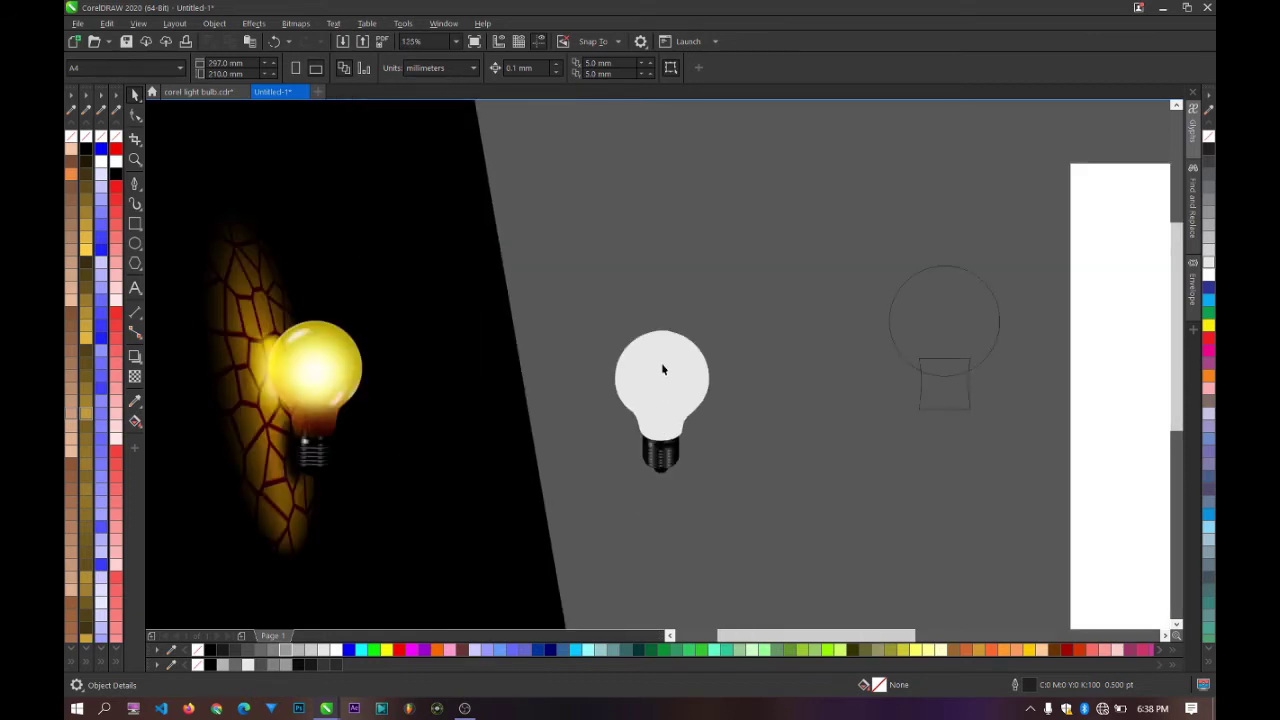
{"action": "scroll", "coordinate": [664, 362], "scroll_direction": "up", "scroll_amount": 2}
{"action": "scroll", "coordinate": [665, 355], "scroll_direction": "down", "scroll_amount": 2}
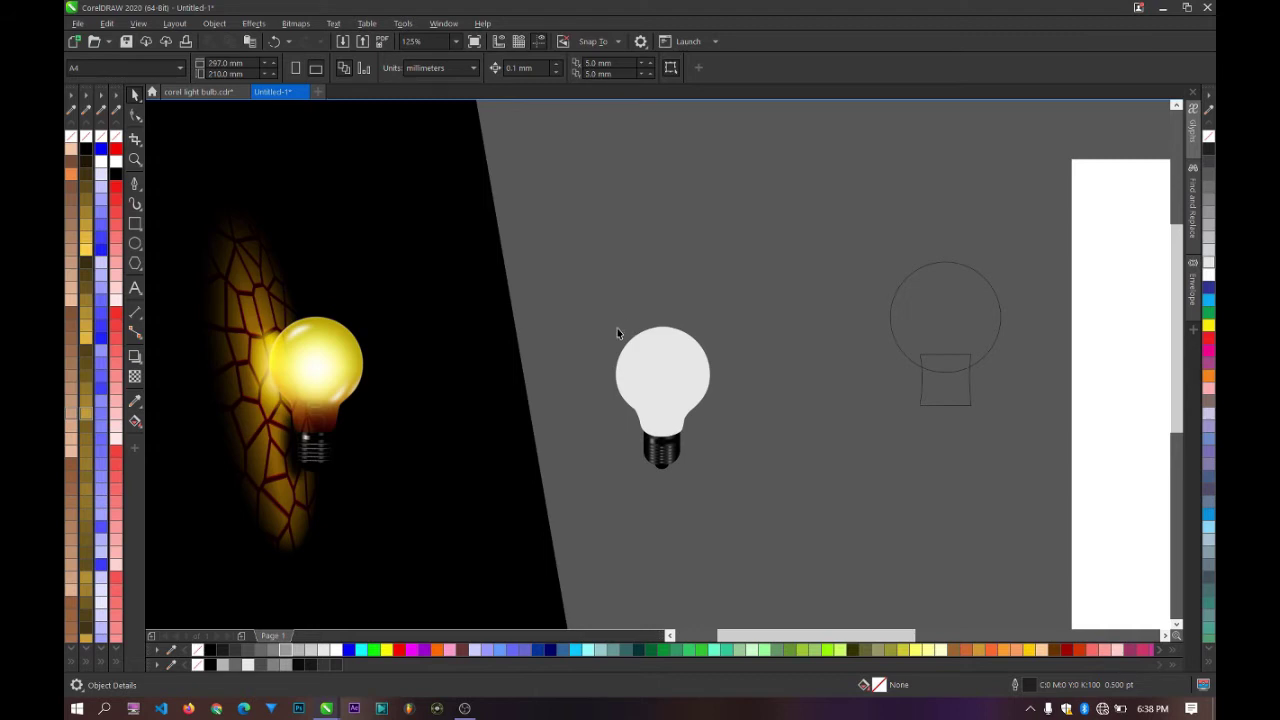
{"action": "scroll", "coordinate": [617, 330], "scroll_direction": "down", "scroll_amount": 2}
{"action": "scroll", "coordinate": [666, 334], "scroll_direction": "up", "scroll_amount": 2}
{"action": "scroll", "coordinate": [618, 362], "scroll_direction": "down", "scroll_amount": 1}
{"action": "scroll", "coordinate": [468, 368], "scroll_direction": "up", "scroll_amount": 1}
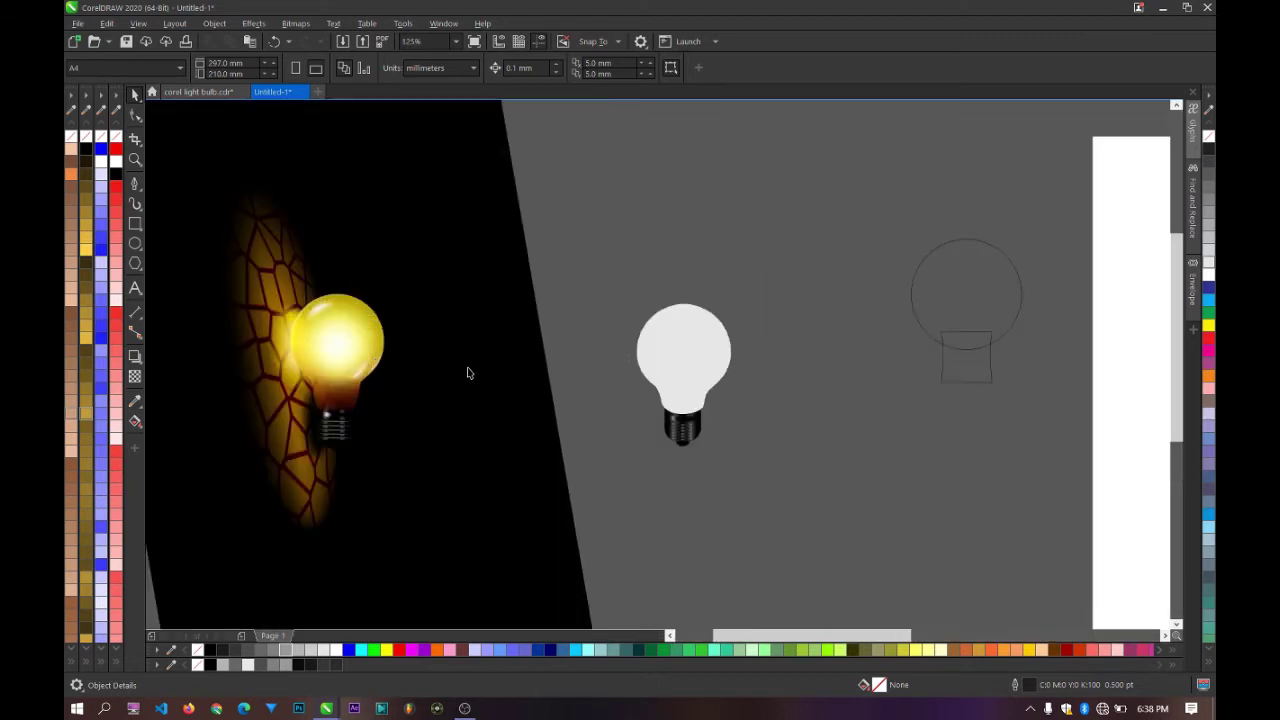
Step: Inspect the reference bulb's glass colours, glow and reddish neck
{"action": "left_click_drag", "start_coordinate": [468, 368], "coordinate": [527, 392]}
{"action": "scroll", "coordinate": [400, 345], "scroll_direction": "up", "scroll_amount": 1}
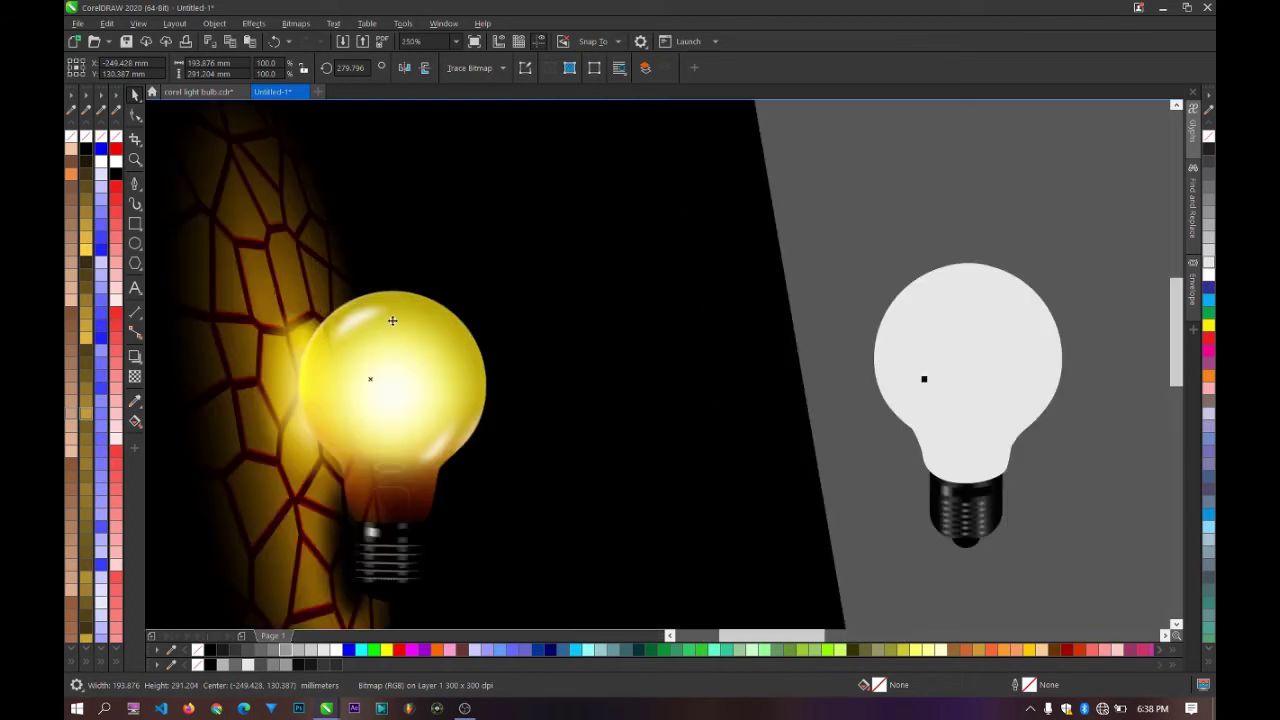
{"action": "scroll", "coordinate": [357, 376], "scroll_direction": "down", "scroll_amount": 2}
{"action": "scroll", "coordinate": [366, 420], "scroll_direction": "up", "scroll_amount": 2}
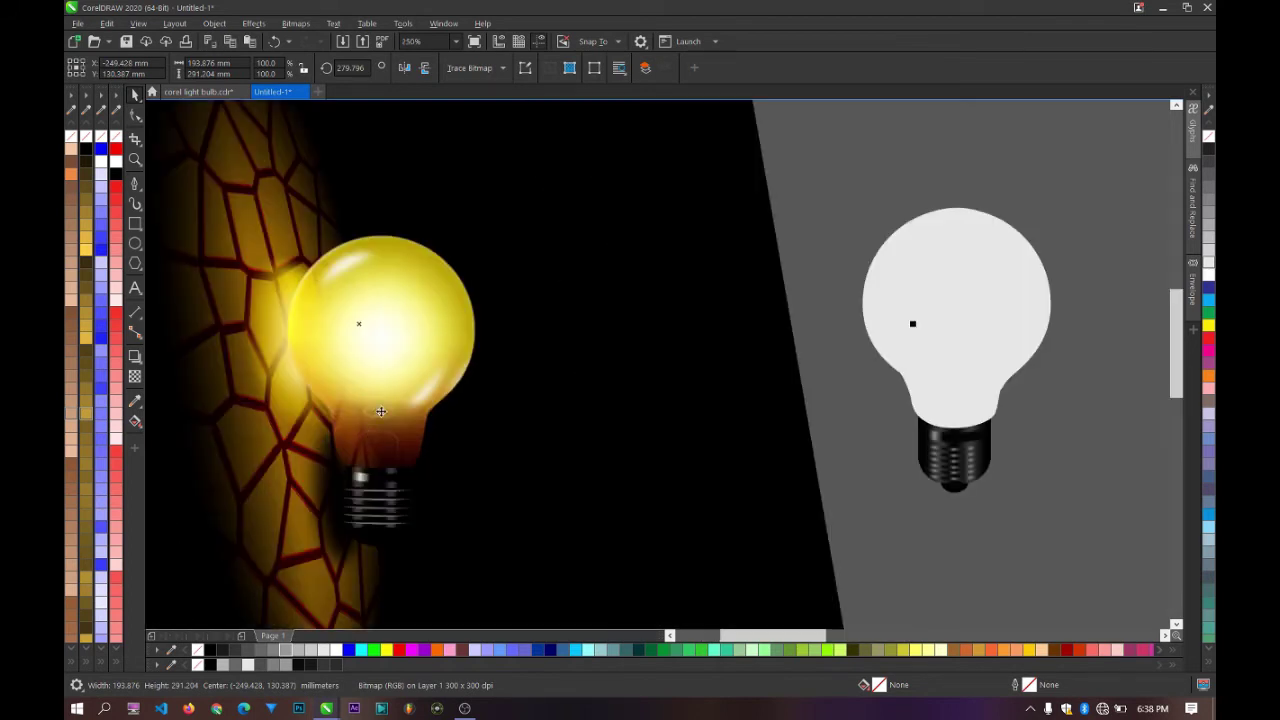
{"action": "scroll", "coordinate": [375, 425], "scroll_direction": "down", "scroll_amount": 2}
{"action": "scroll", "coordinate": [384, 414], "scroll_direction": "up", "scroll_amount": 4}
{"action": "scroll", "coordinate": [395, 385], "scroll_direction": "down", "scroll_amount": 3}
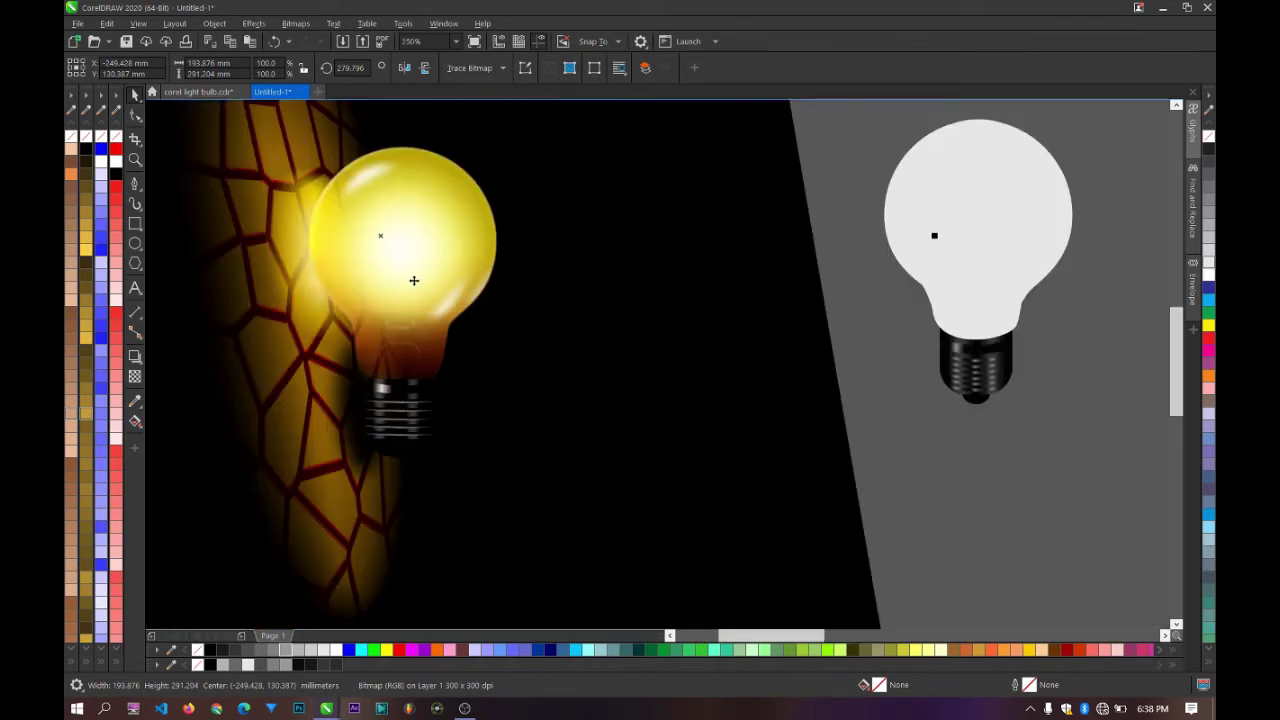
{"action": "scroll", "coordinate": [418, 347], "scroll_direction": "down", "scroll_amount": 2}
Step: Fill the bulb glass with a vertical linear gradient from yellow at its centre to red below the base
{"action": "left_click", "coordinate": [665, 288]}
{"action": "scroll", "coordinate": [665, 288], "scroll_direction": "up", "scroll_amount": 2}
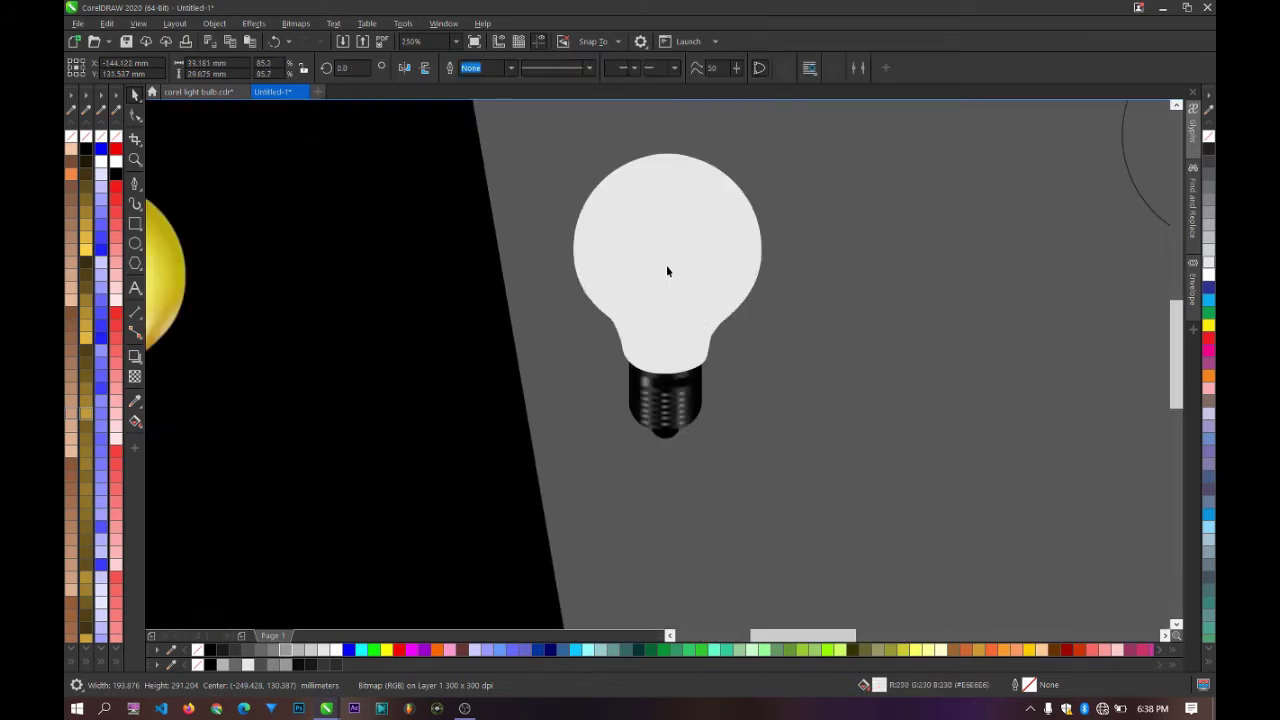
{"action": "left_click", "coordinate": [135, 422]}
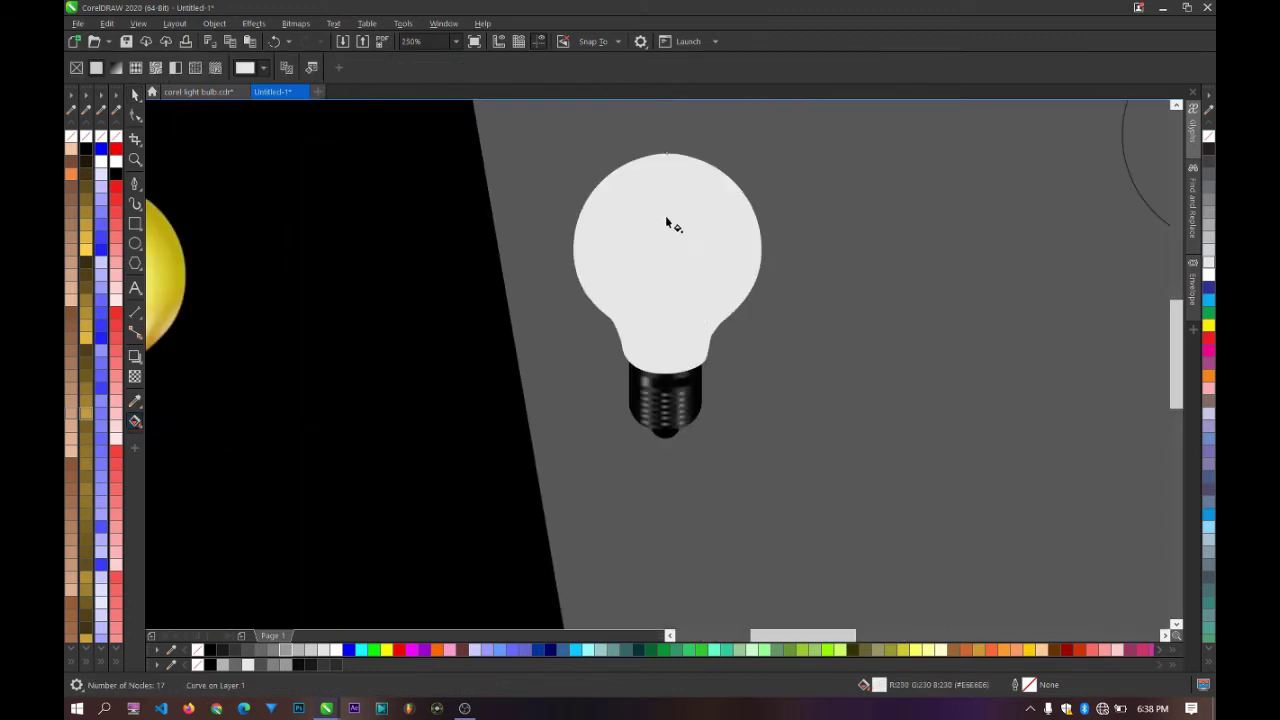
{"action": "left_click_drag", "start_coordinate": [671, 174], "coordinate": [659, 532]}
{"action": "left_click", "coordinate": [401, 650]}
{"action": "left_click_drag", "start_coordinate": [671, 174], "coordinate": [664, 259]}
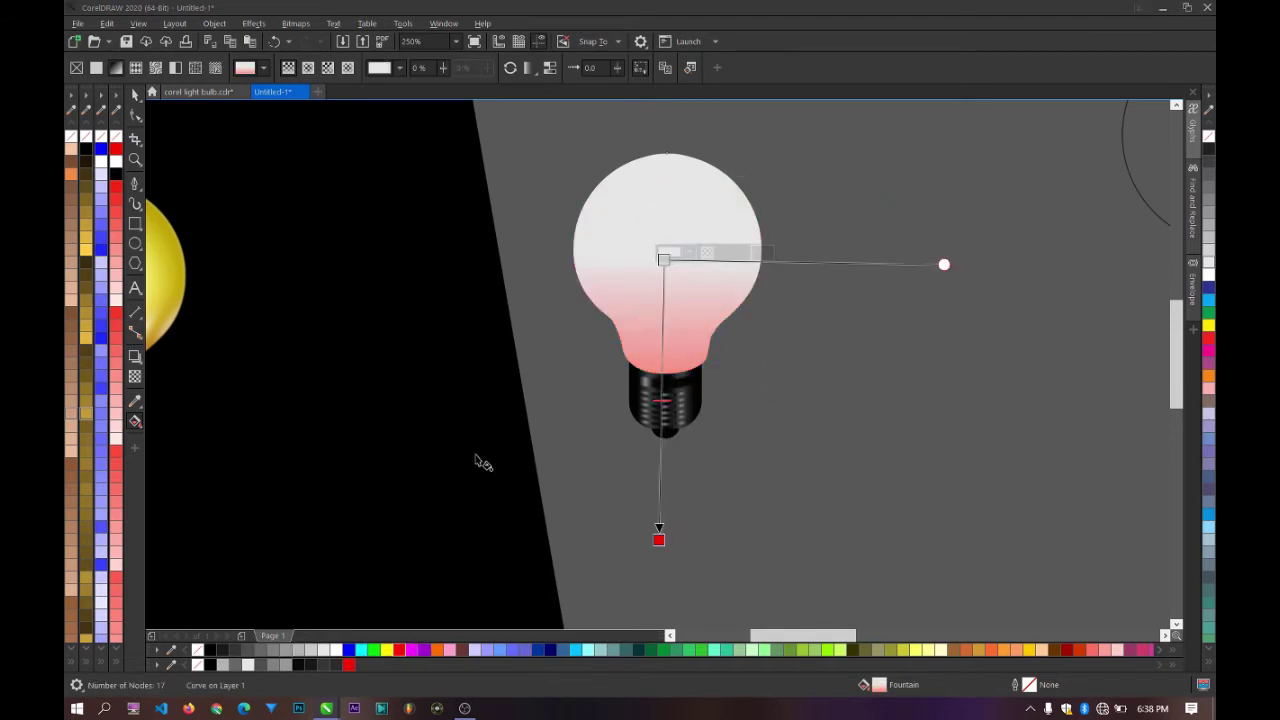
{"action": "left_click", "coordinate": [388, 650]}
Step: Lower the yellow start of the glass gradient slightly and compare the bulb with the reference
{"action": "scroll", "coordinate": [596, 370], "scroll_direction": "down", "scroll_amount": 2}
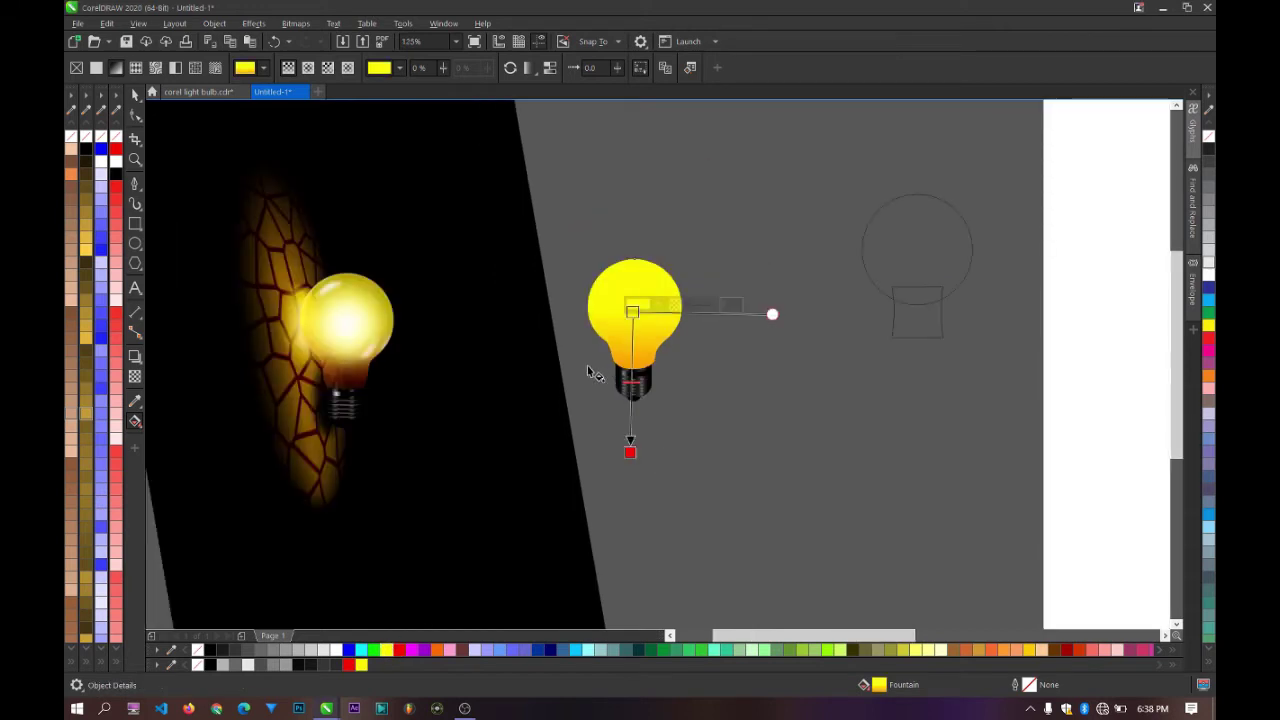
{"action": "scroll", "coordinate": [614, 341], "scroll_direction": "up", "scroll_amount": 2}
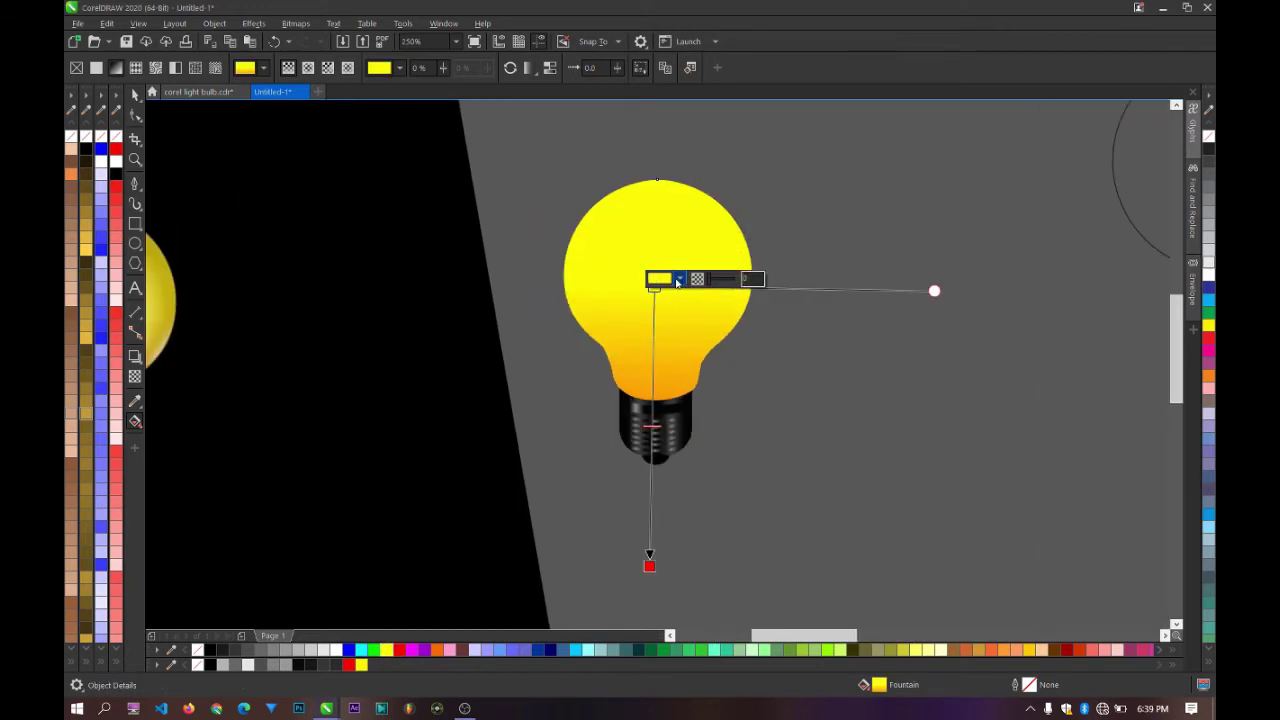
{"action": "left_click_drag", "start_coordinate": [654, 286], "coordinate": [654, 299]}
{"action": "left_click", "coordinate": [135, 93]}
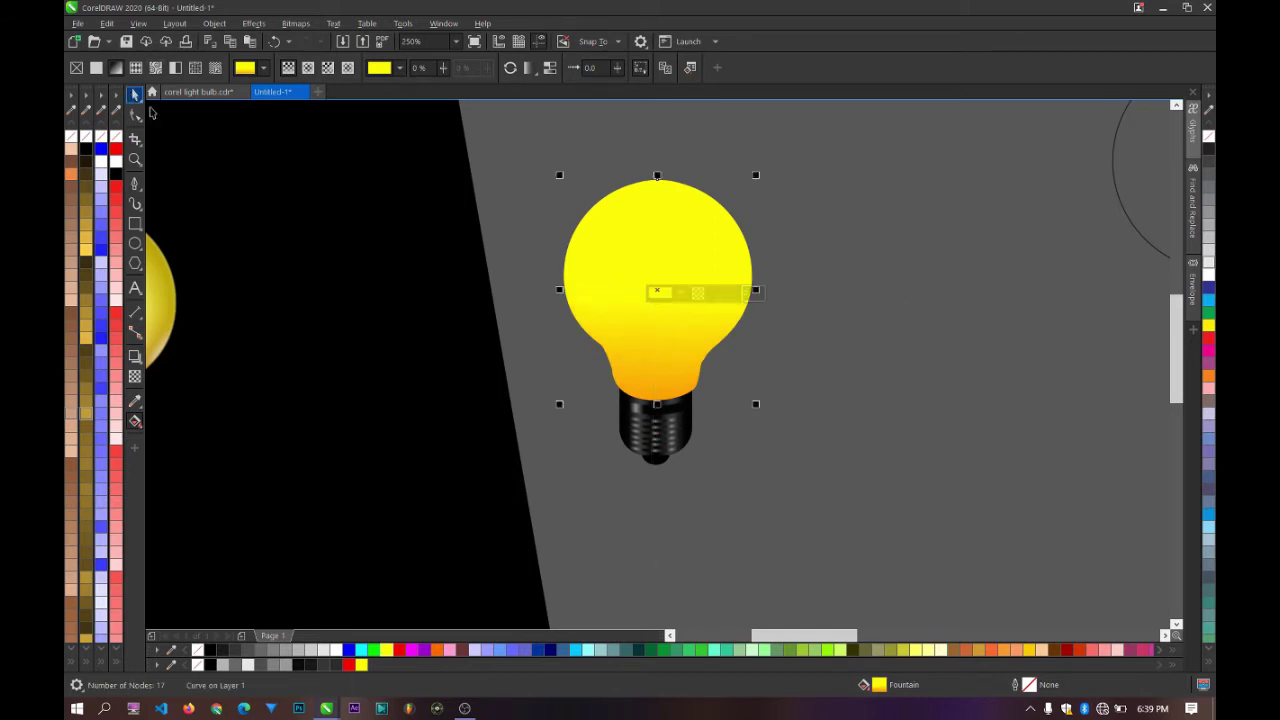
{"action": "left_click", "coordinate": [558, 167]}
{"action": "scroll", "coordinate": [692, 210], "scroll_direction": "down", "scroll_amount": 4}
{"action": "scroll", "coordinate": [692, 210], "scroll_direction": "up", "scroll_amount": 4}
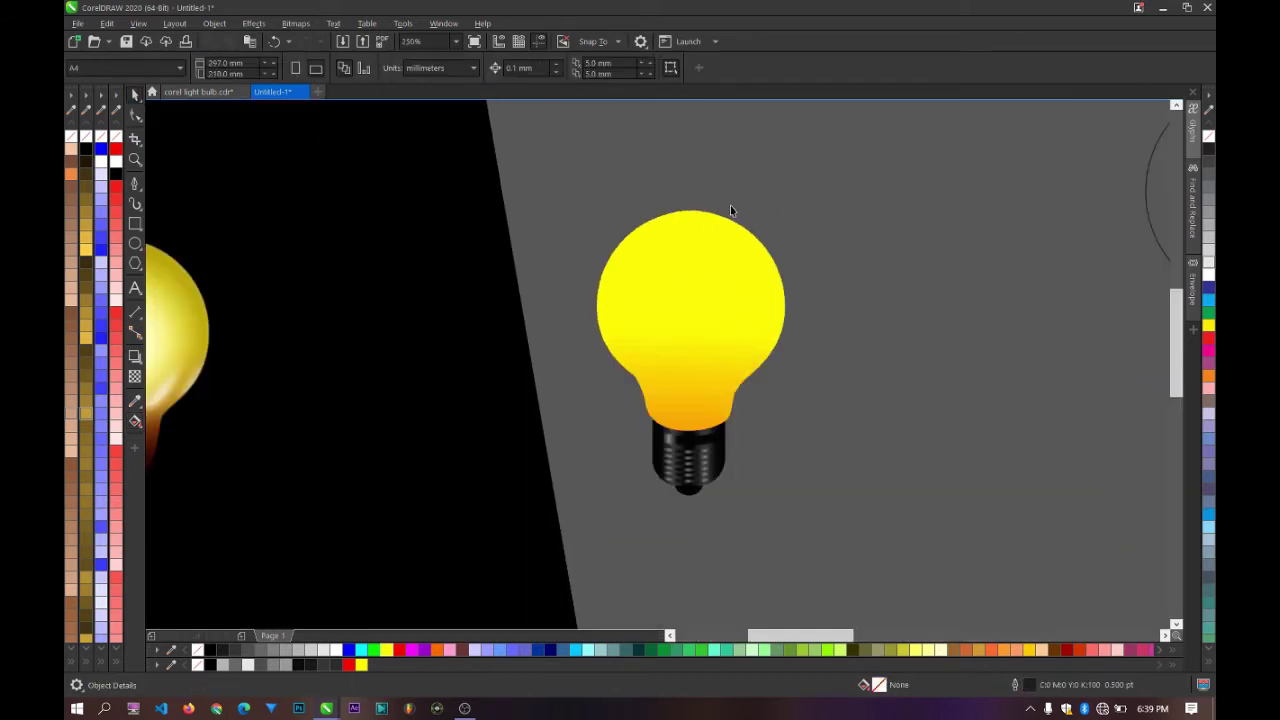
{"action": "scroll", "coordinate": [731, 206], "scroll_direction": "down", "scroll_amount": 2}
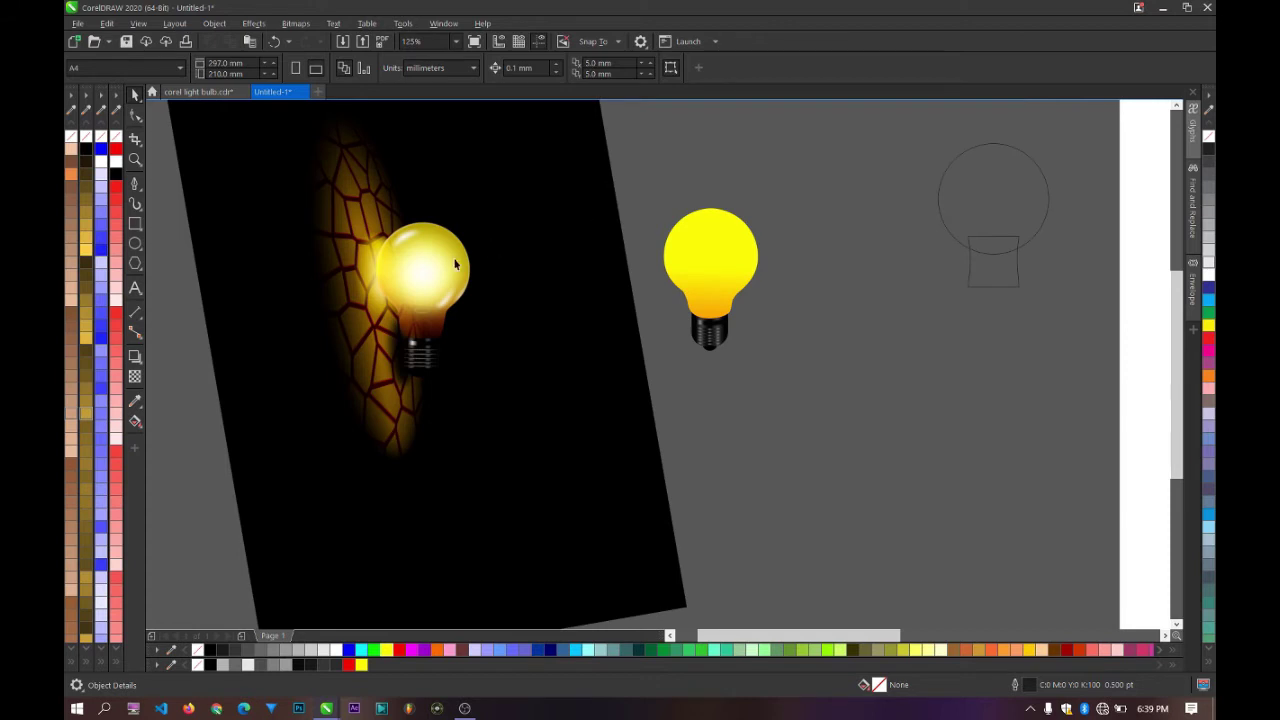
Step: Draw a circle about 46 mm in diameter in the empty area beside the yellow bulb
{"action": "left_click", "coordinate": [135, 244]}
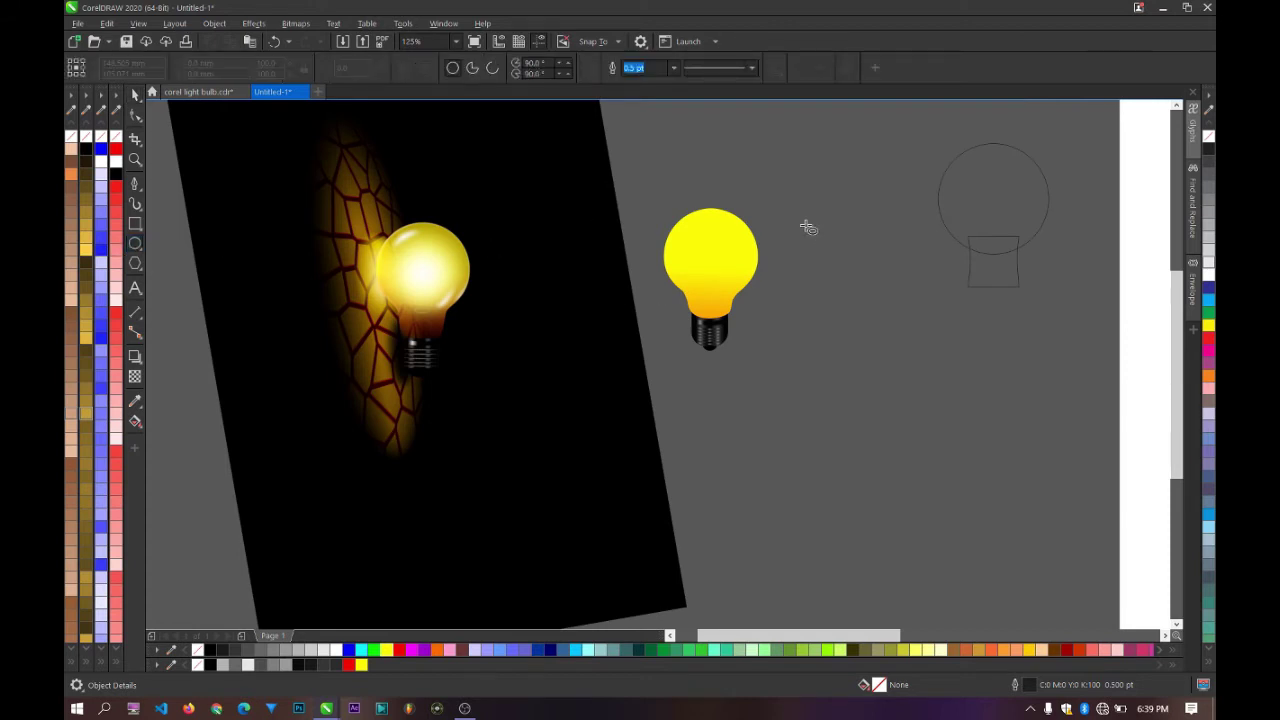
{"action": "left_click_drag", "start_coordinate": [808, 228], "coordinate": [936, 356]}
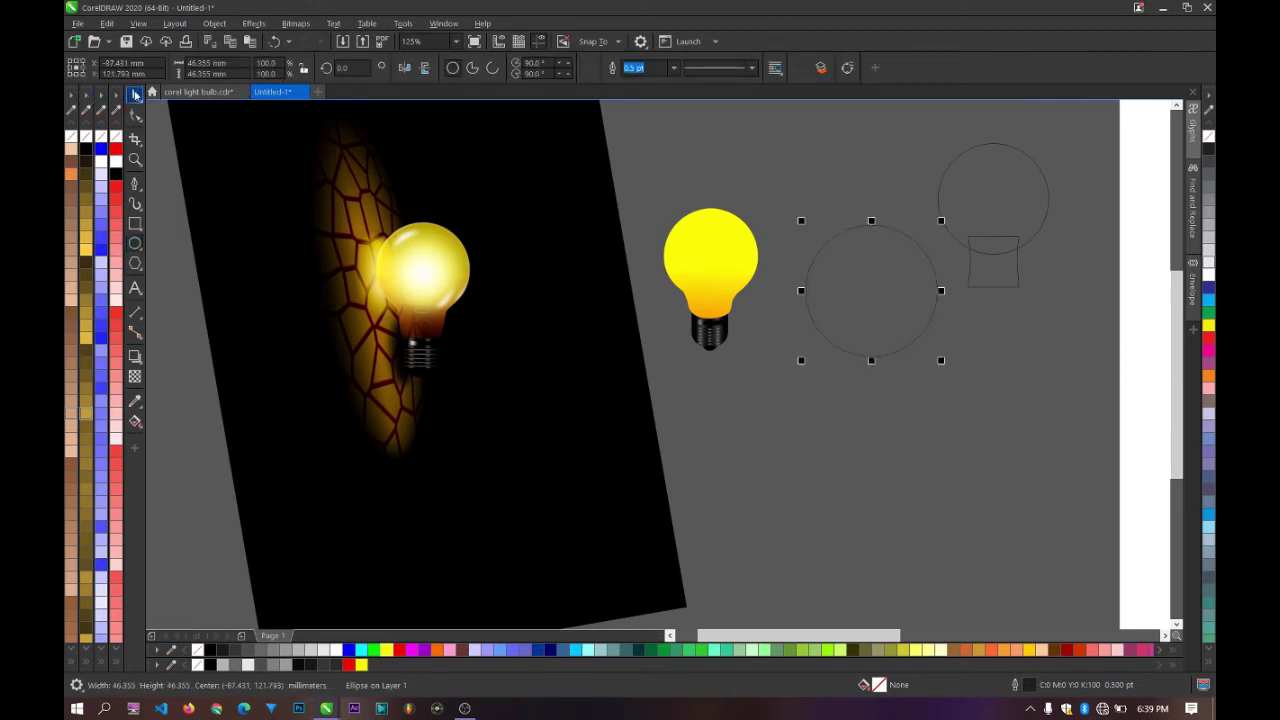
Step: Fill the new circle with yellow, remove its outline and shrink it to about 36 mm in diameter
{"action": "scroll", "coordinate": [846, 271], "scroll_direction": "up", "scroll_amount": 2}
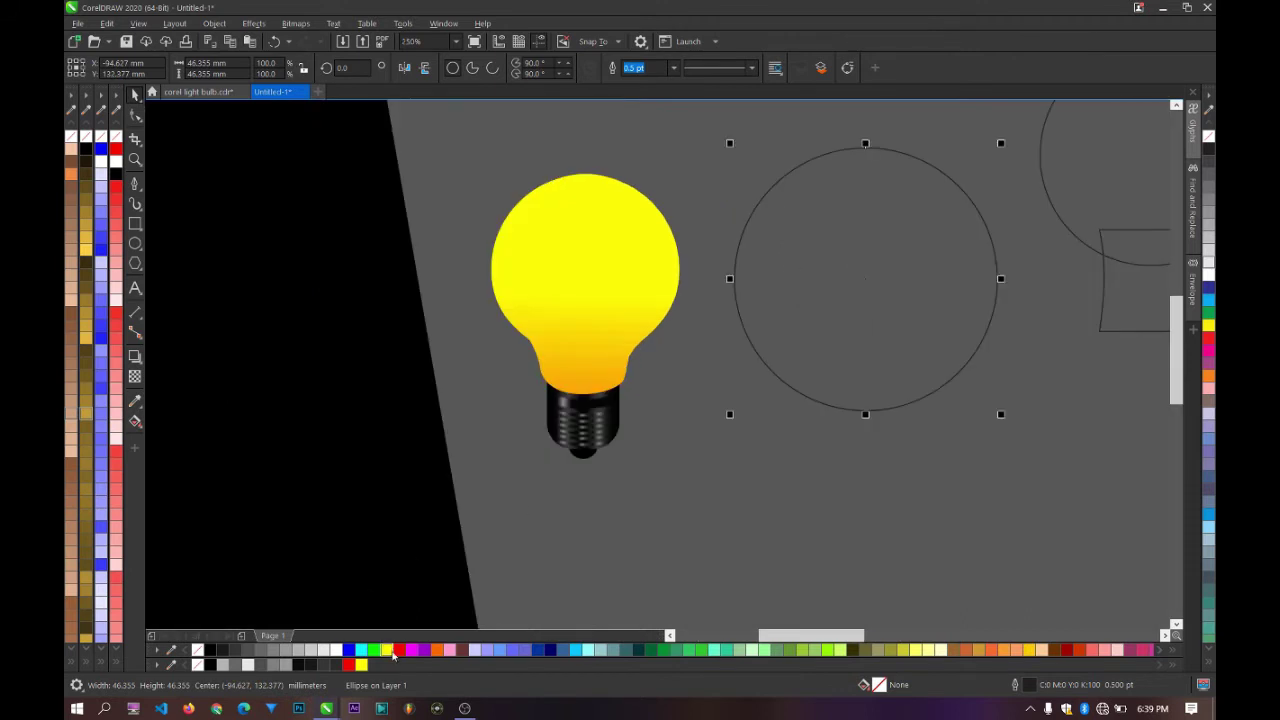
{"action": "left_click", "coordinate": [386, 650]}
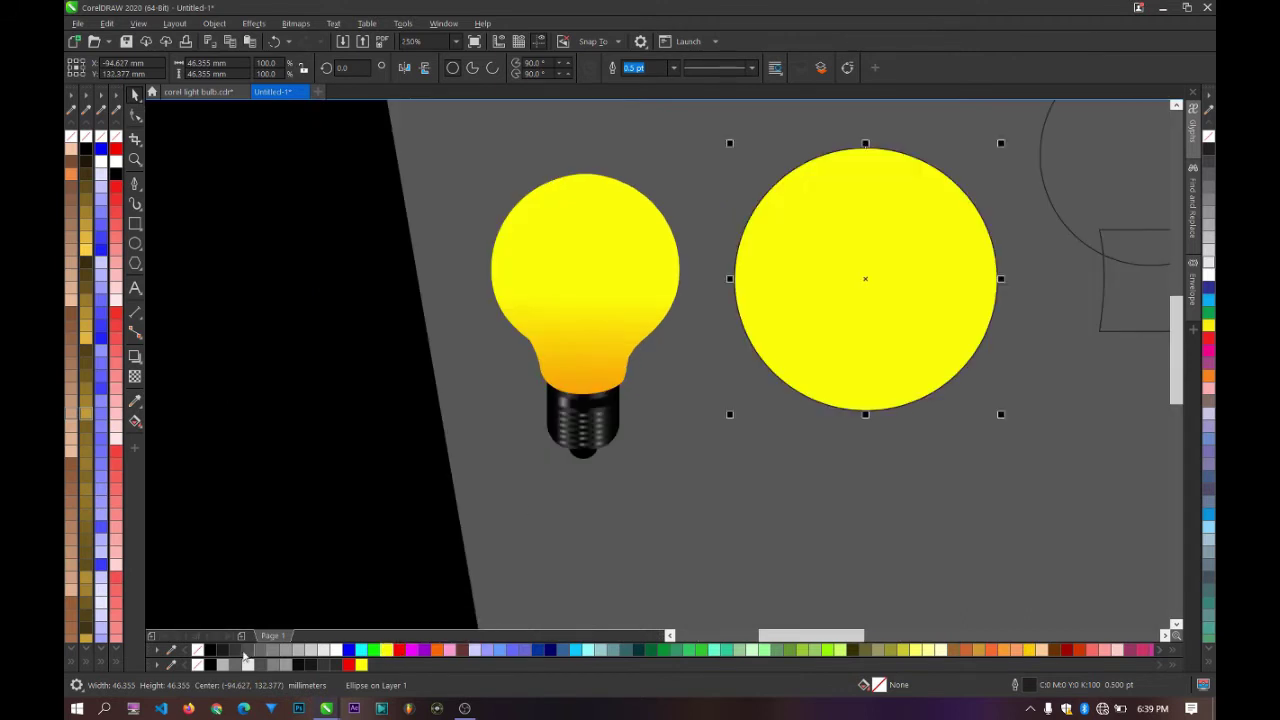
{"action": "right_click", "coordinate": [198, 651]}
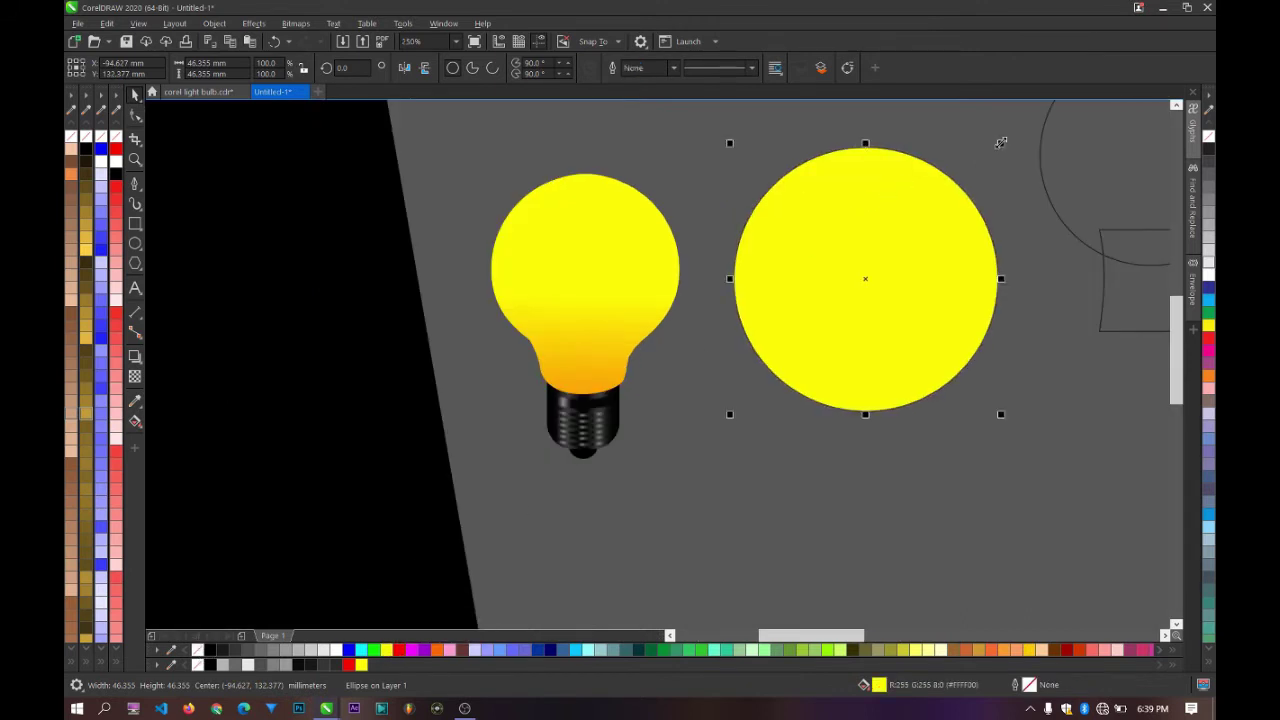
{"action": "left_click_drag", "start_coordinate": [1000, 143], "coordinate": [971, 173]}
Step: Apply a Gaussian Blur of about 40 pixels to the yellow circle and shrink it to about 28 mm
{"action": "left_click", "coordinate": [258, 23]}
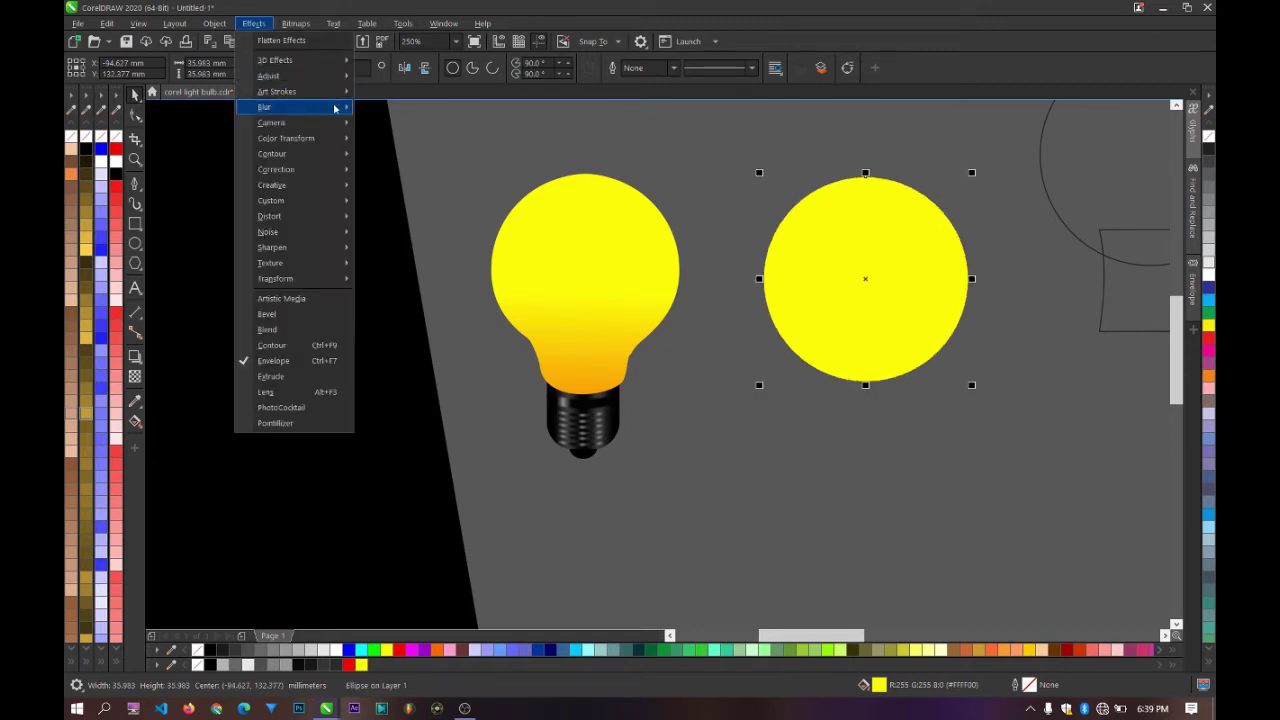
{"action": "mouse_move", "coordinate": [320, 106]}
{"action": "left_click", "coordinate": [405, 128]}
{"action": "left_click_drag", "start_coordinate": [731, 306], "coordinate": [597, 363]}
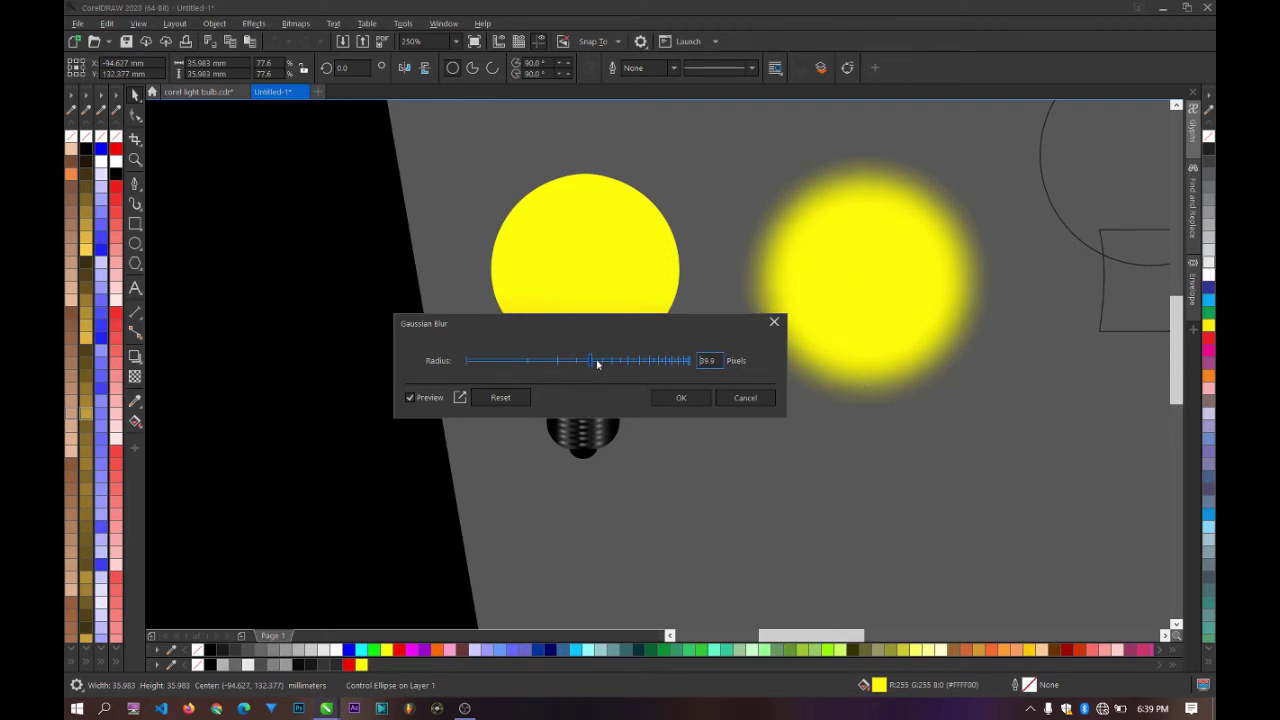
{"action": "left_click", "coordinate": [674, 400]}
{"action": "mouse_move", "coordinate": [972, 174]}
{"action": "left_mouse_down"}
{"action": "mouse_move", "coordinate": [943, 213]}
{"action": "mouse_move", "coordinate": [961, 190]}
{"action": "left_mouse_up"}
Step: Duplicate the blurred yellow circle below the original, fill the copy with white and shrink it to about 24 mm
{"action": "scroll", "coordinate": [873, 266], "scroll_direction": "down", "scroll_amount": 1}
{"action": "left_click_drag", "start_coordinate": [872, 267], "coordinate": [879, 388]}
{"action": "left_click", "coordinate": [340, 650]}
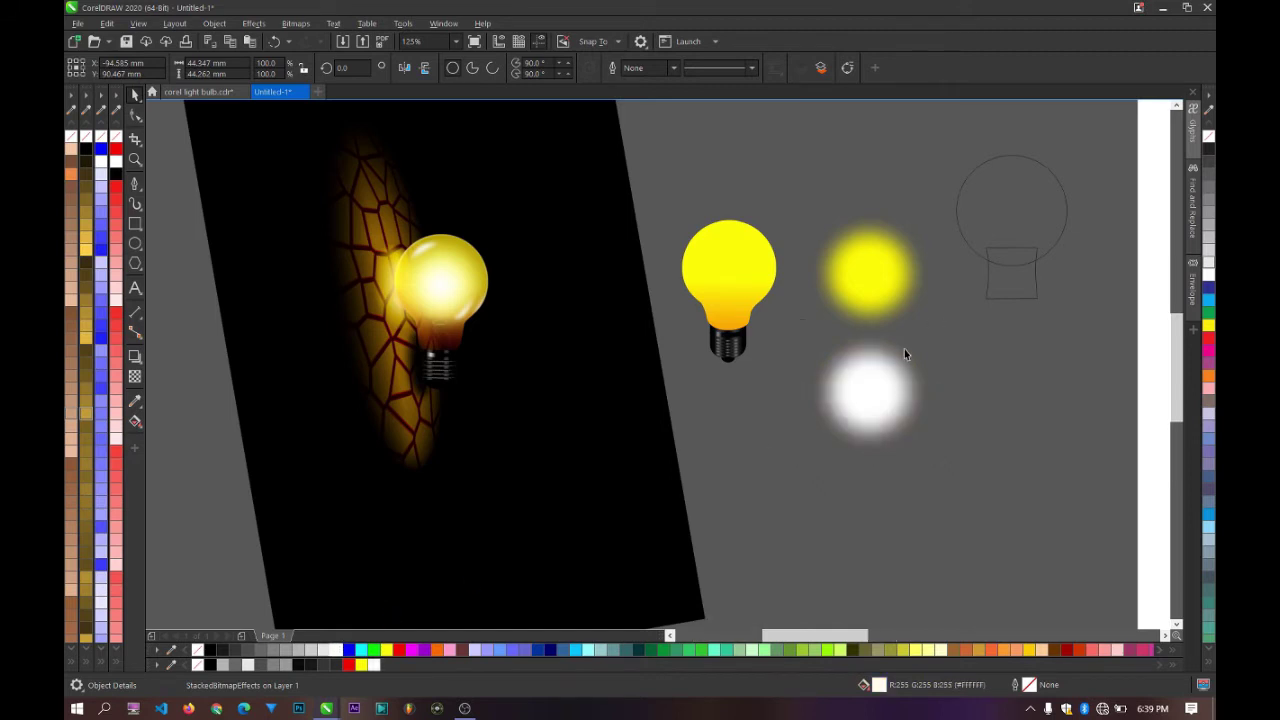
{"action": "scroll", "coordinate": [904, 349], "scroll_direction": "up", "scroll_amount": 2}
{"action": "left_click_drag", "start_coordinate": [968, 306], "coordinate": [954, 321]}
{"action": "scroll", "coordinate": [842, 403], "scroll_direction": "down", "scroll_amount": 2}
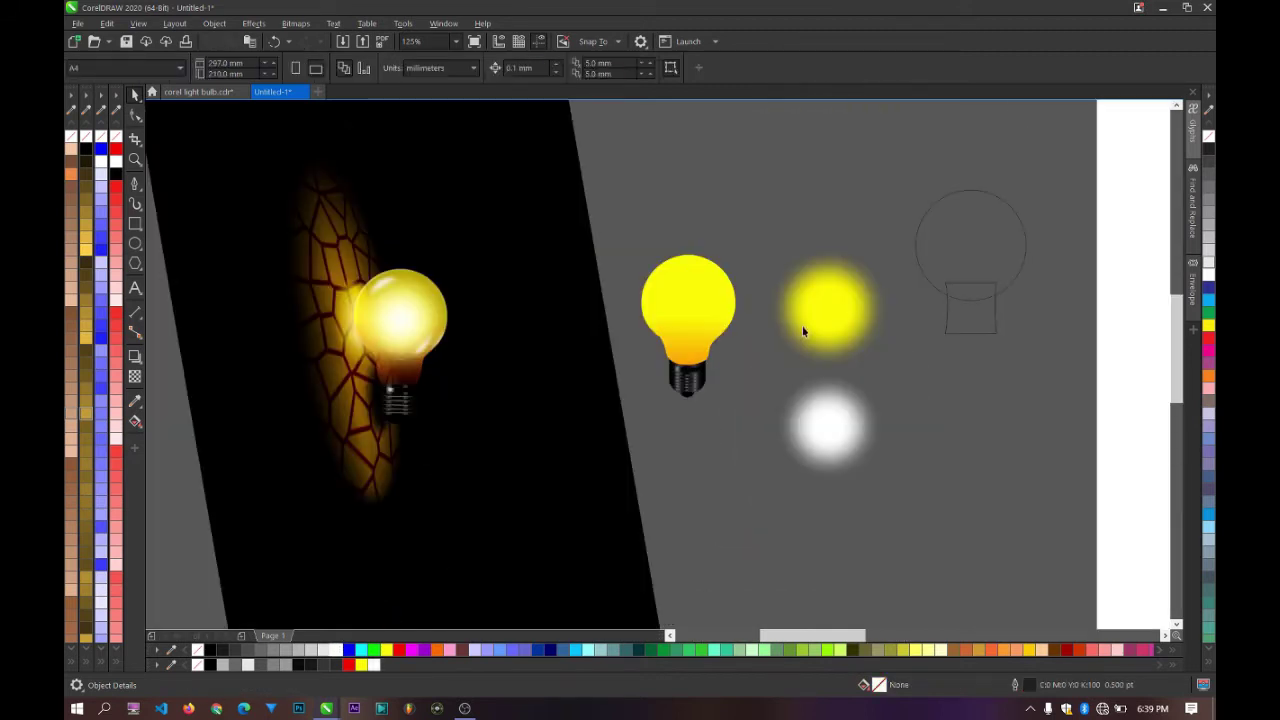
Step: PowerClip the blurred yellow circle inside the bulb glass and move it slightly upward within the clip
{"action": "scroll", "coordinate": [835, 347], "scroll_direction": "up", "scroll_amount": 2}
{"action": "left_click", "coordinate": [884, 305]}
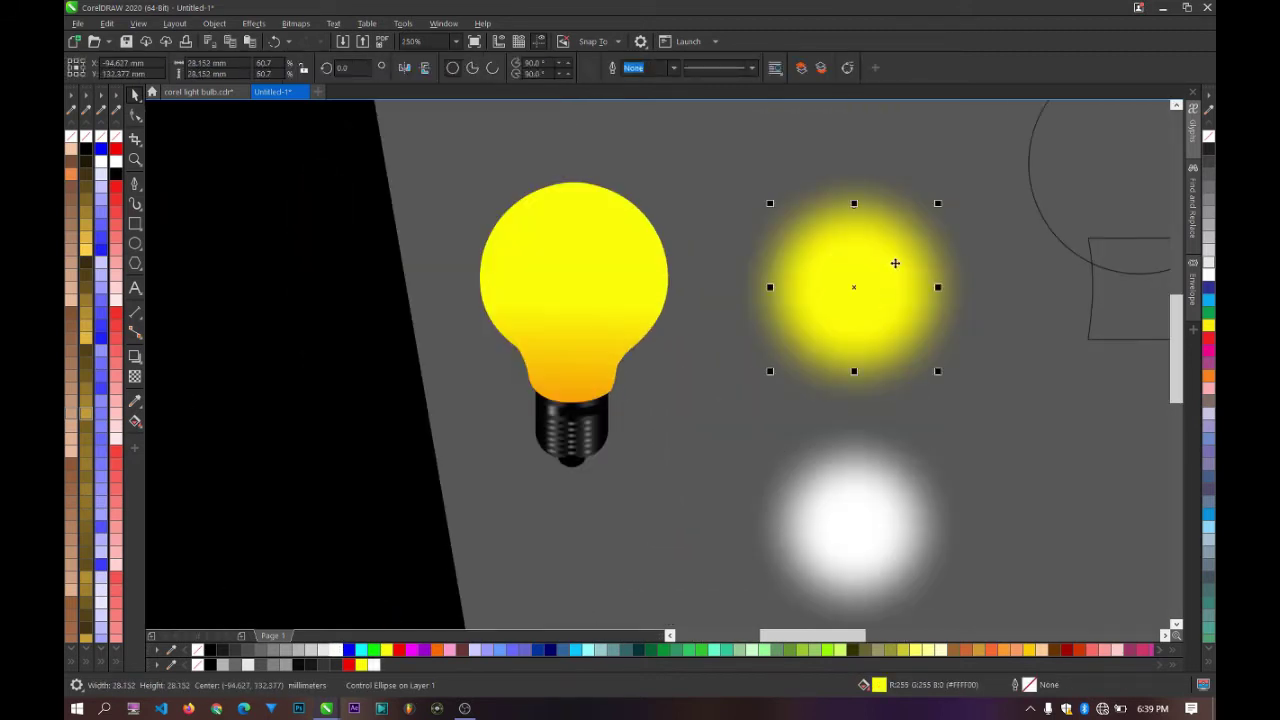
{"action": "right_click", "coordinate": [895, 264]}
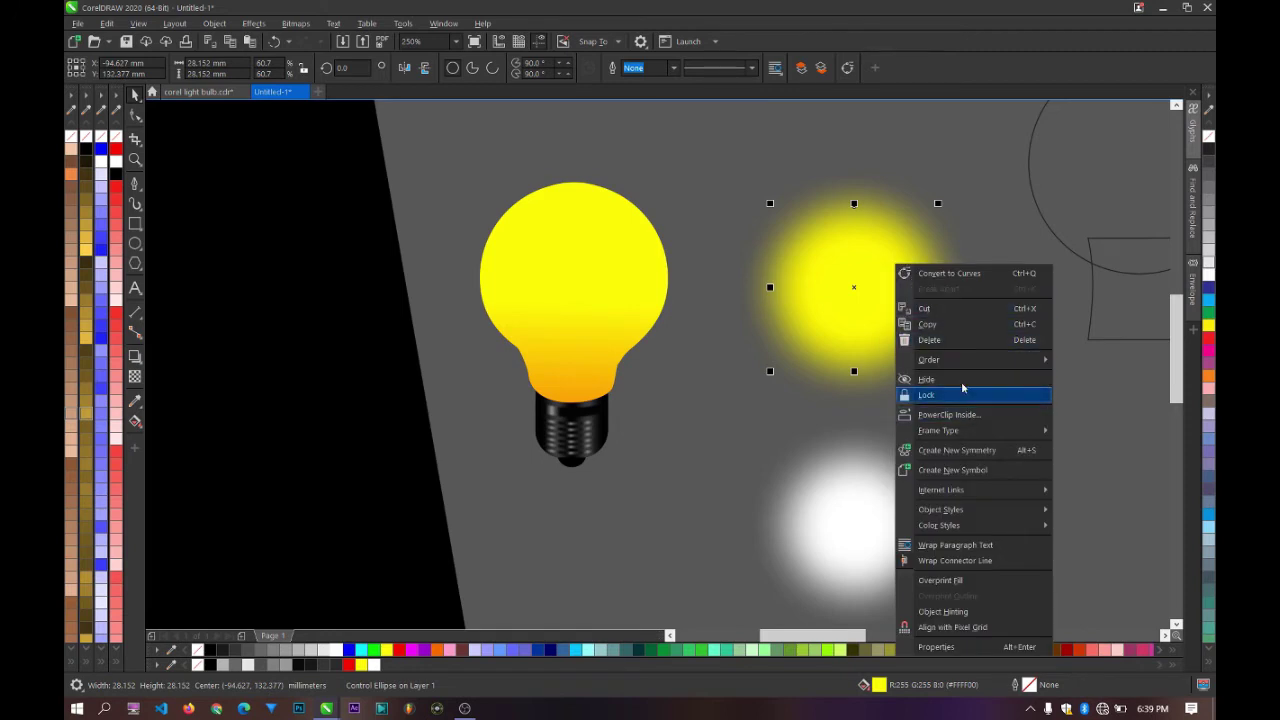
{"action": "left_click", "coordinate": [970, 416]}
{"action": "left_click", "coordinate": [552, 266]}
{"action": "double_click", "coordinate": [552, 267]}
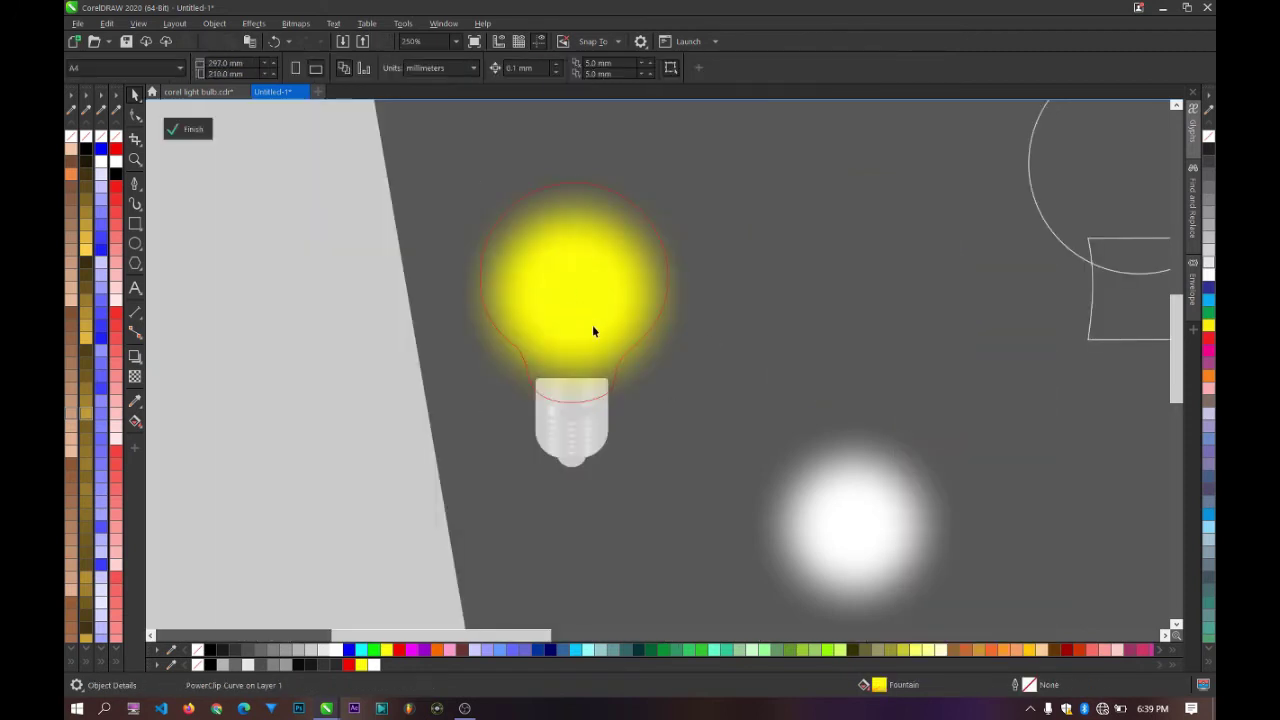
{"action": "left_click_drag", "start_coordinate": [587, 314], "coordinate": [587, 289]}
{"action": "left_click", "coordinate": [873, 249], "text": "ctrl"}
{"action": "scroll", "coordinate": [831, 267], "scroll_direction": "down", "scroll_amount": 1}
{"action": "scroll", "coordinate": [729, 267], "scroll_direction": "up", "scroll_amount": 2}
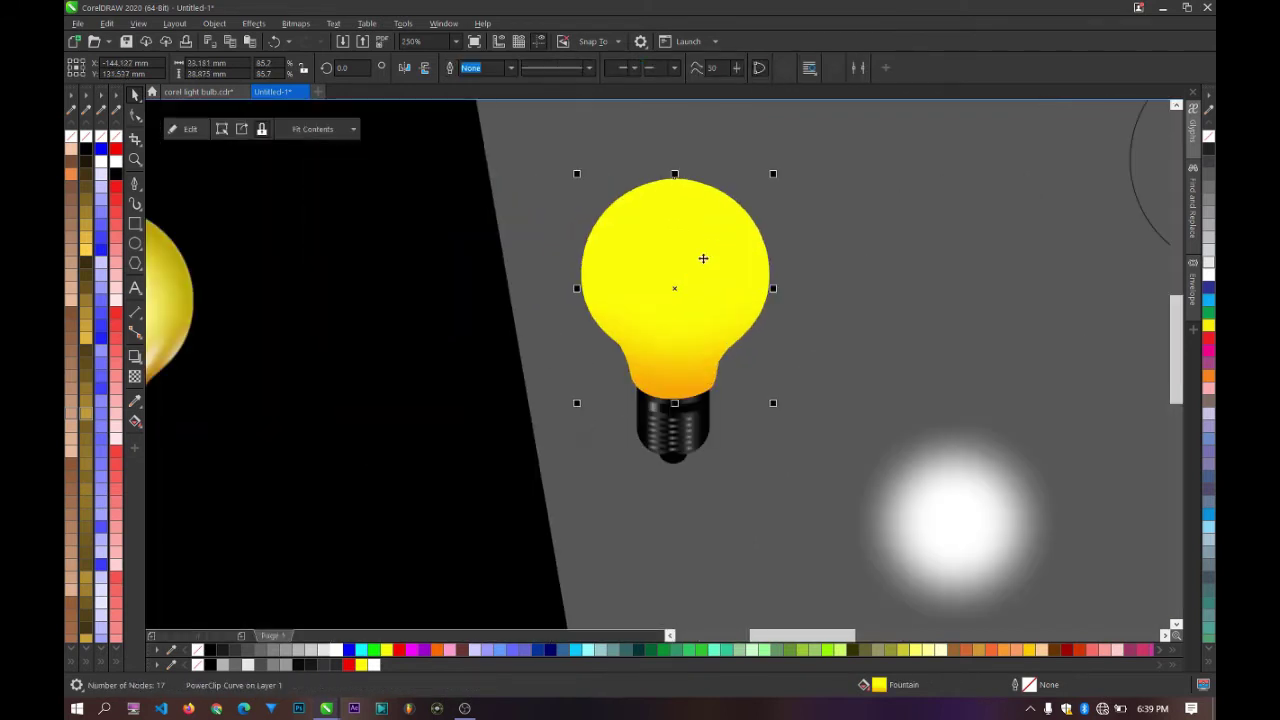
Step: PowerClip the blurred white circle inside the bulb glass and position it over the centre of the yellow glow
{"action": "scroll", "coordinate": [700, 260], "scroll_direction": "down", "scroll_amount": 2}
{"action": "scroll", "coordinate": [775, 292], "scroll_direction": "up", "scroll_amount": 2}
{"action": "left_click_drag", "start_coordinate": [871, 457], "coordinate": [867, 222]}
{"action": "right_click", "coordinate": [867, 222]}
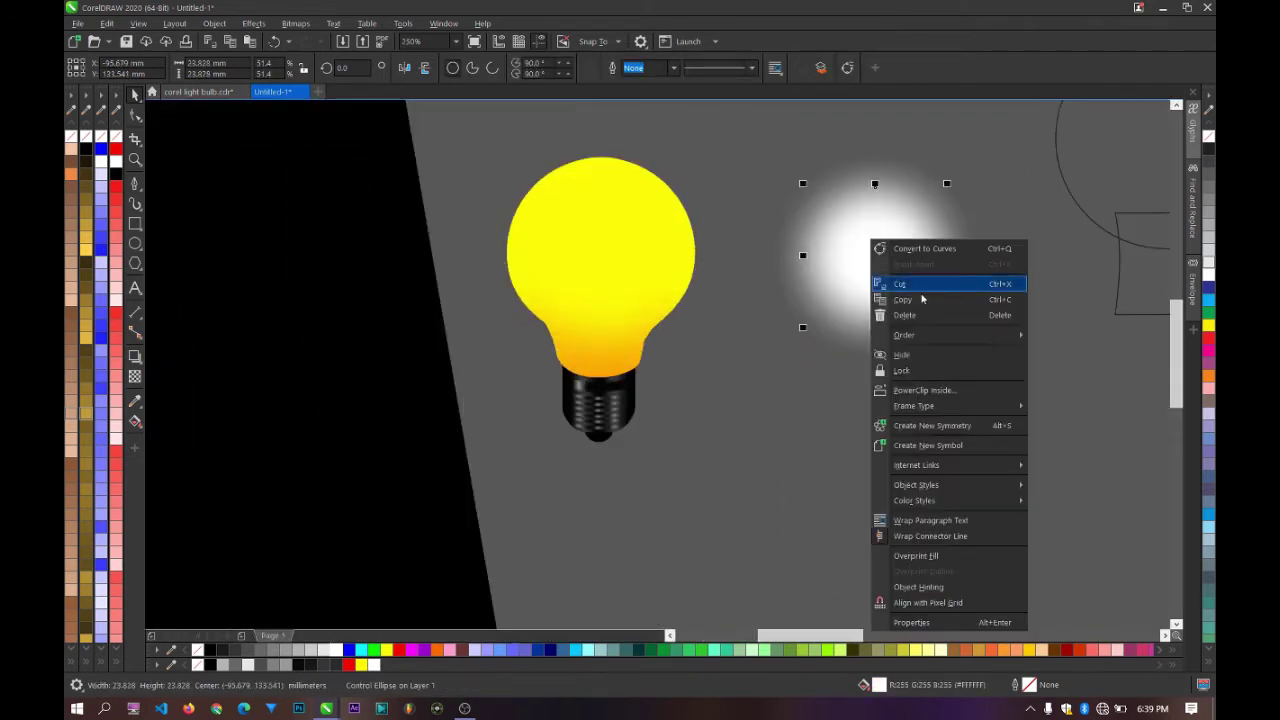
{"action": "left_click", "coordinate": [934, 390]}
{"action": "left_click", "coordinate": [566, 185]}
{"action": "left_click", "coordinate": [585, 222], "text": "ctrl"}
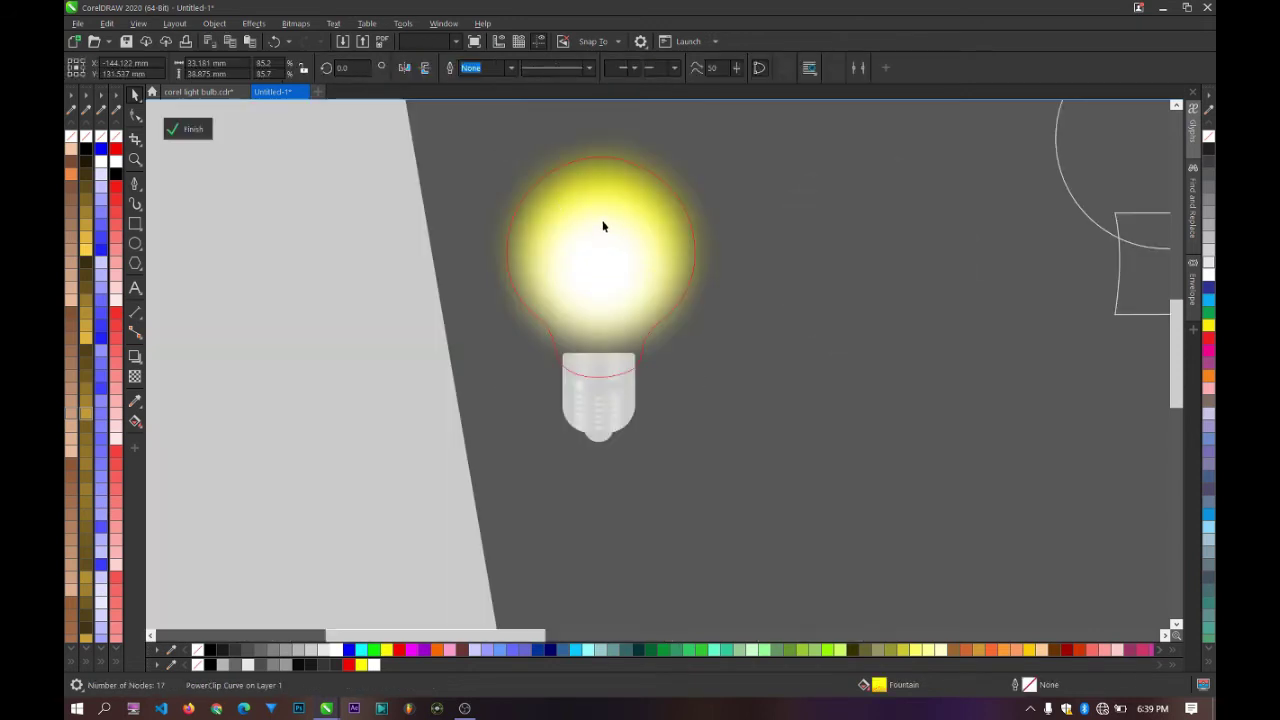
{"action": "scroll", "coordinate": [603, 249], "scroll_direction": "up", "scroll_amount": 2}
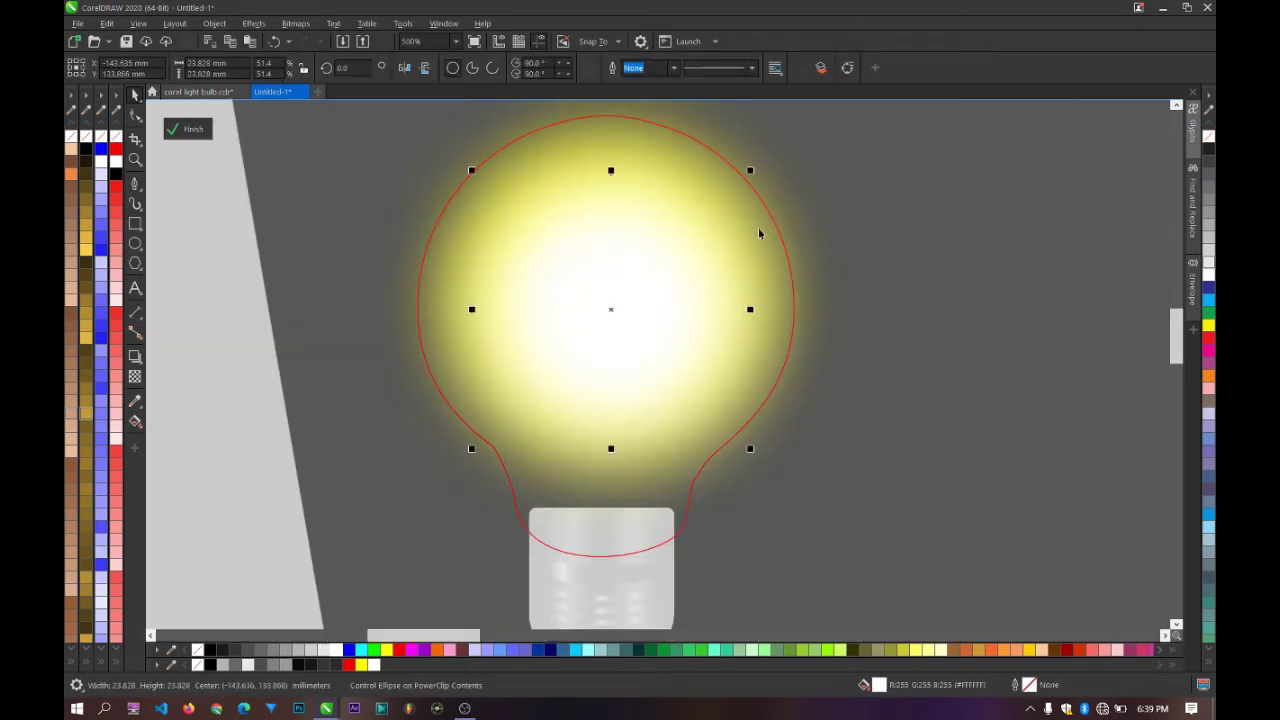
{"action": "left_click", "coordinate": [789, 236], "text": "ctrl"}
{"action": "scroll", "coordinate": [780, 230], "scroll_direction": "down", "scroll_amount": 4}
{"action": "scroll", "coordinate": [770, 225], "scroll_direction": "up", "scroll_amount": 3}
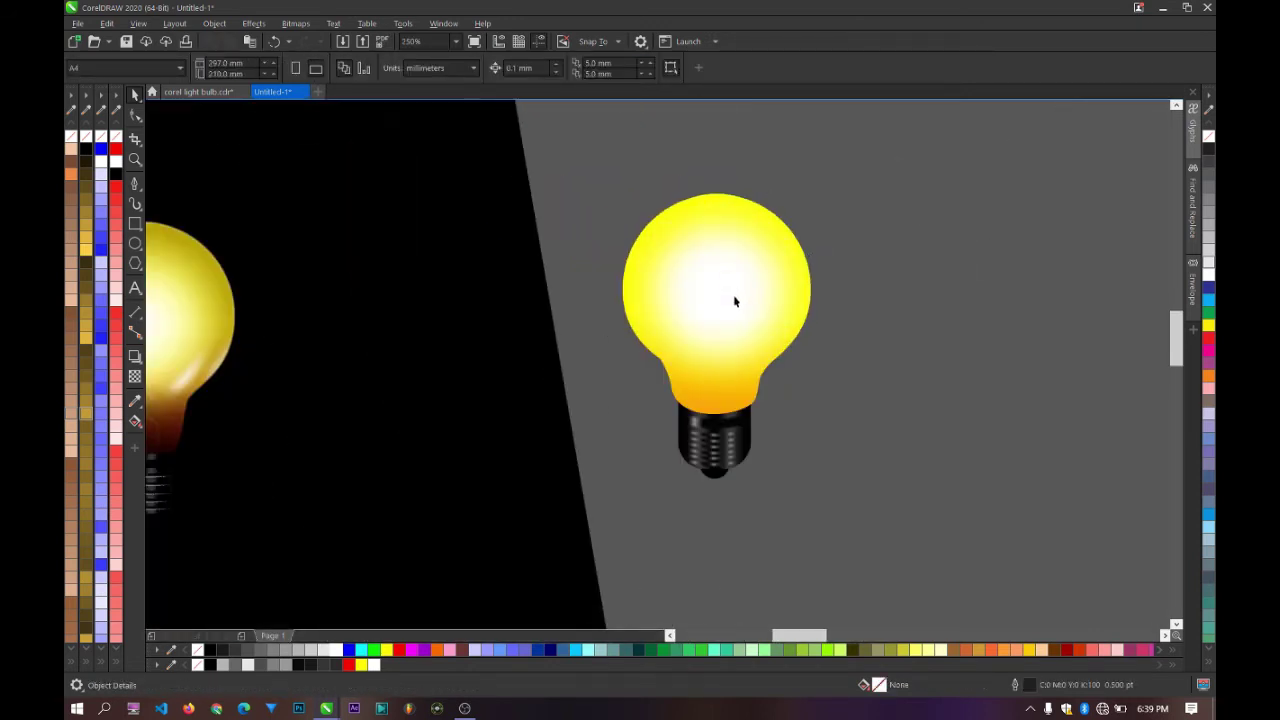
Step: Edit the glass's clipped contents and shrink the white glow to about 21 mm
{"action": "left_click", "coordinate": [723, 294], "text": "ctrl"}
{"action": "scroll", "coordinate": [830, 285], "scroll_direction": "down", "scroll_amount": 1}
{"action": "left_click", "coordinate": [826, 287], "text": "ctrl"}
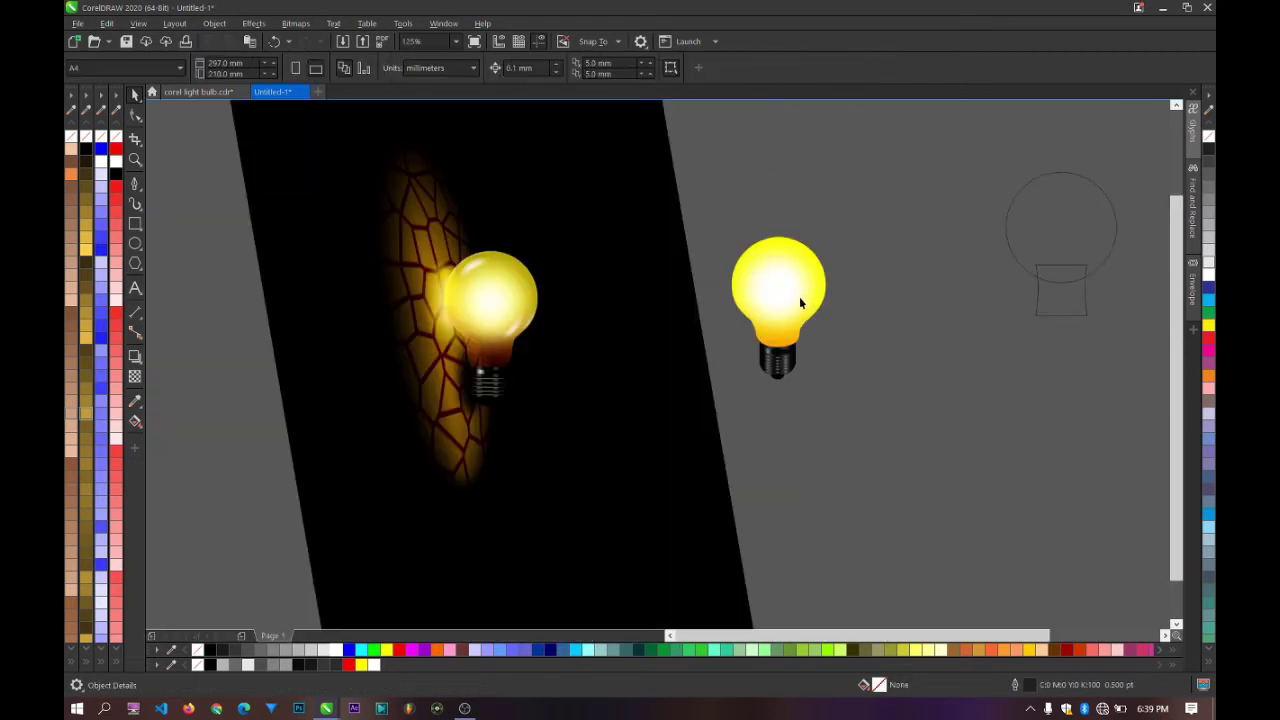
{"action": "scroll", "coordinate": [785, 297], "scroll_direction": "down", "scroll_amount": 1}
{"action": "scroll", "coordinate": [645, 302], "scroll_direction": "up", "scroll_amount": 2}
{"action": "scroll", "coordinate": [645, 302], "scroll_direction": "down", "scroll_amount": 2}
{"action": "scroll", "coordinate": [826, 283], "scroll_direction": "up", "scroll_amount": 3}
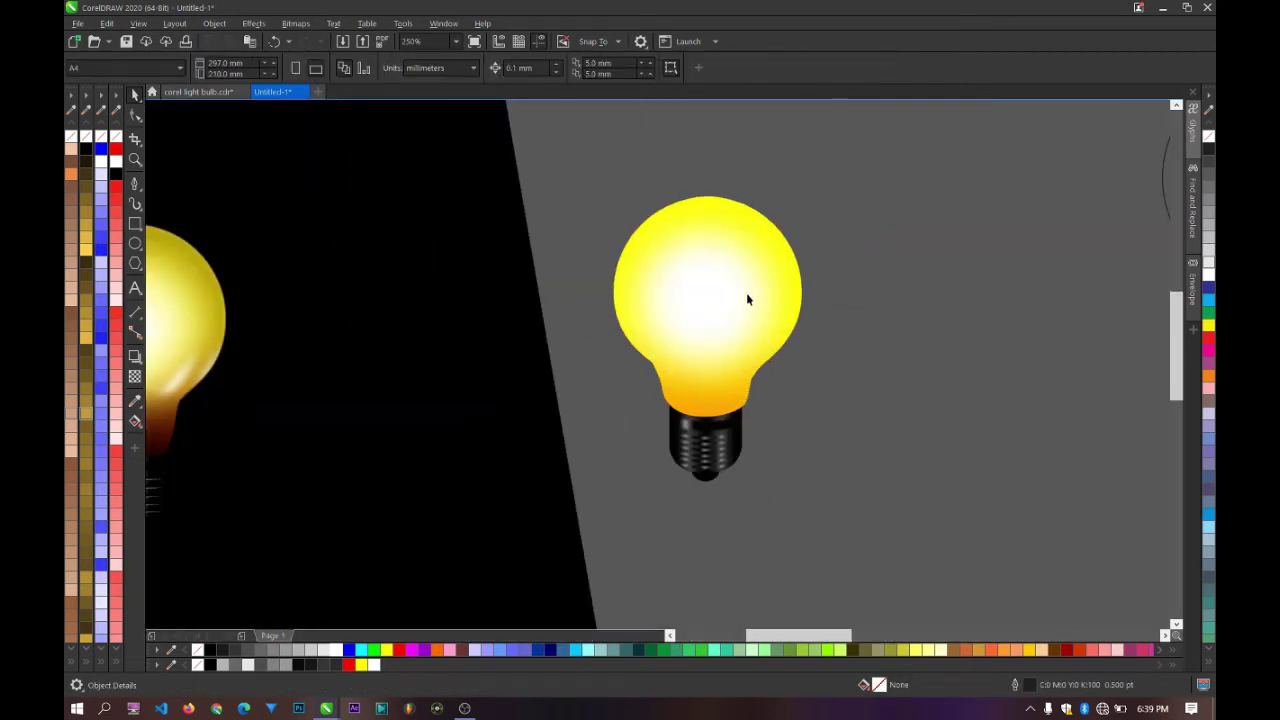
{"action": "left_click", "coordinate": [728, 291], "text": "ctrl"}
{"action": "left_click", "coordinate": [906, 285], "text": "ctrl"}
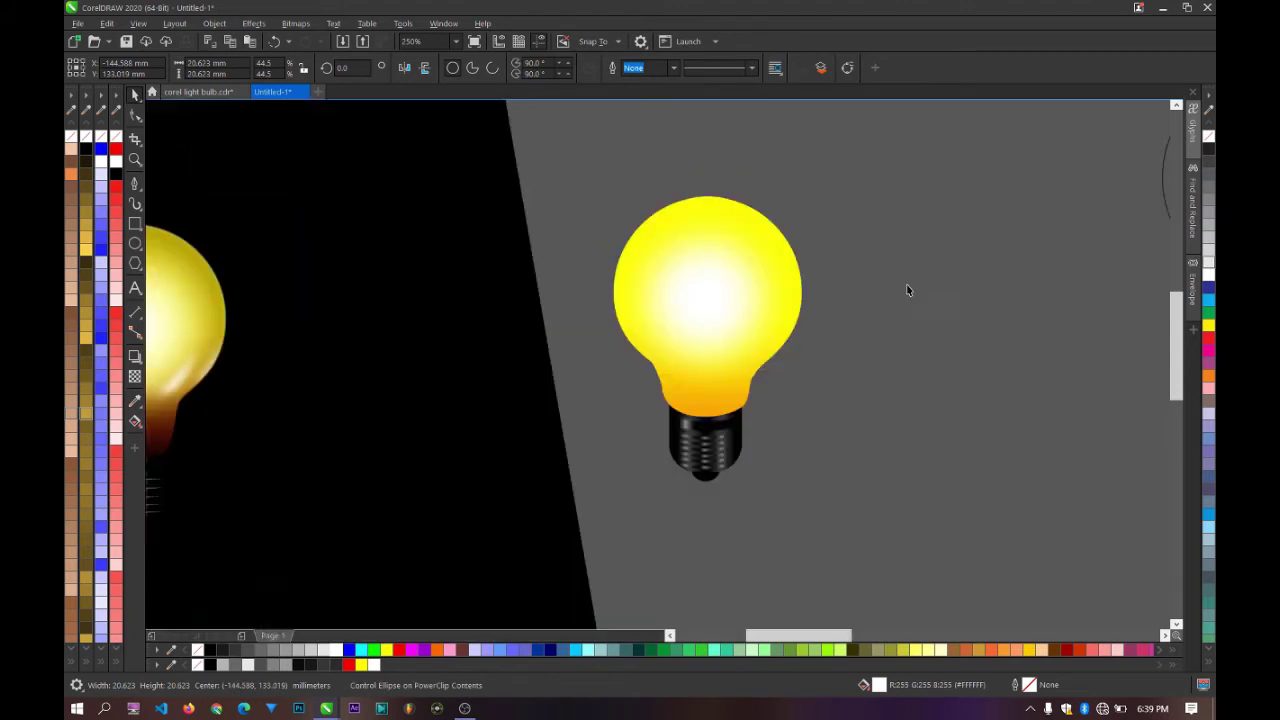
Step: Shift the clipped white glow slightly to the right to centre it in the bulb glass
{"action": "scroll", "coordinate": [843, 291], "scroll_direction": "down", "scroll_amount": 1}
{"action": "scroll", "coordinate": [786, 296], "scroll_direction": "up", "scroll_amount": 1}
{"action": "left_click", "coordinate": [786, 295], "text": "ctrl"}
{"action": "left_click_drag", "start_coordinate": [786, 295], "coordinate": [788, 296]}
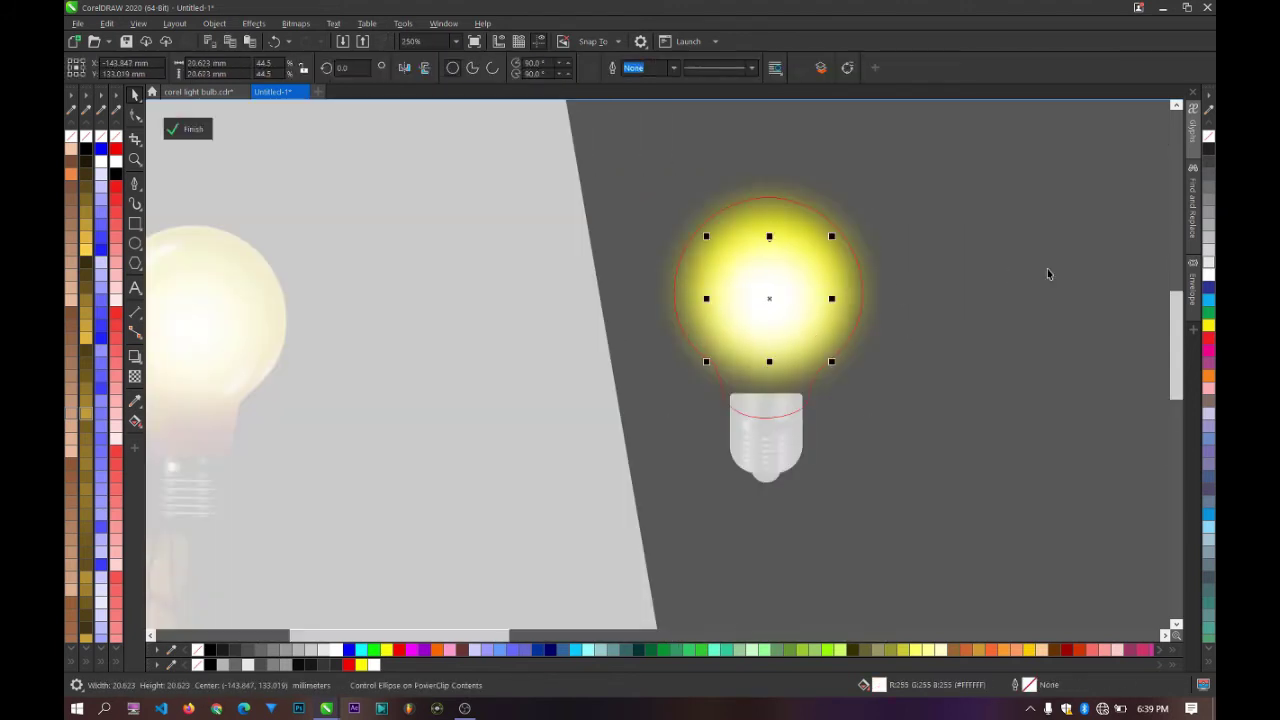
{"action": "left_click", "coordinate": [1047, 274], "text": "ctrl"}
Step: Apply a light uniform transparency to the white glow inside the bulb glass
{"action": "scroll", "coordinate": [794, 271], "scroll_direction": "up", "scroll_amount": 2}
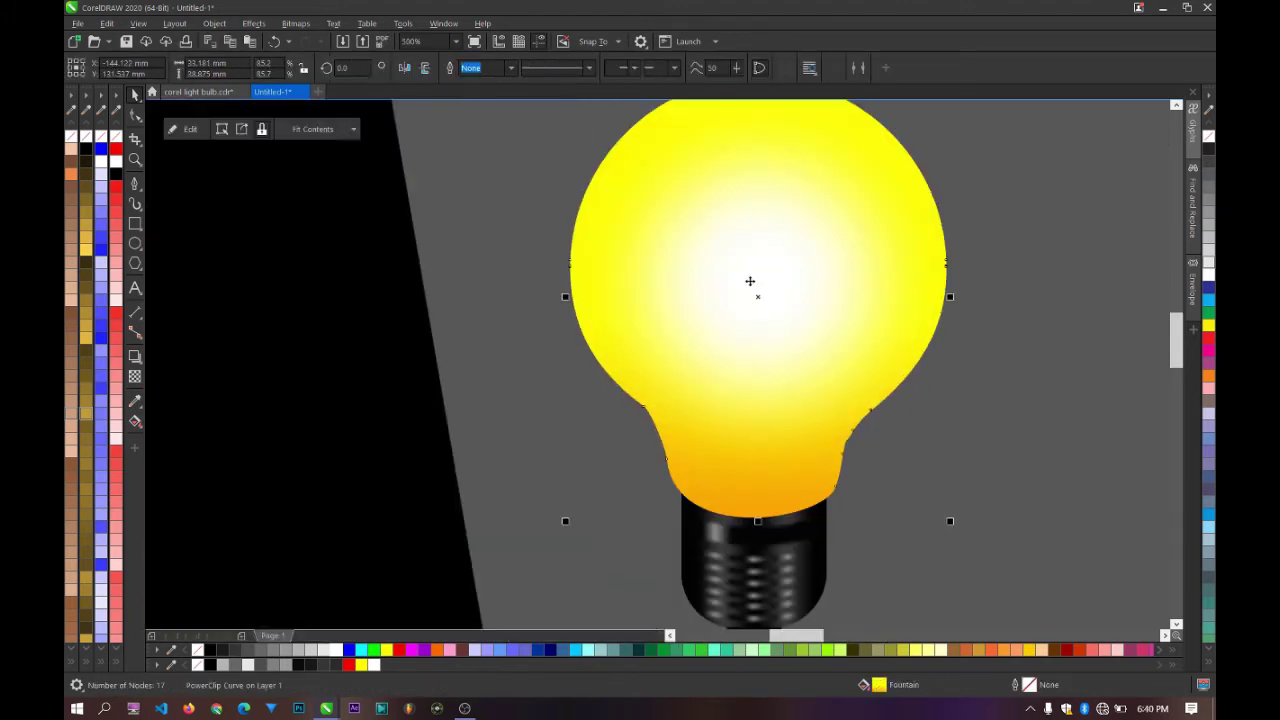
{"action": "left_click", "coordinate": [750, 281], "text": "ctrl"}
{"action": "left_click", "coordinate": [135, 377]}
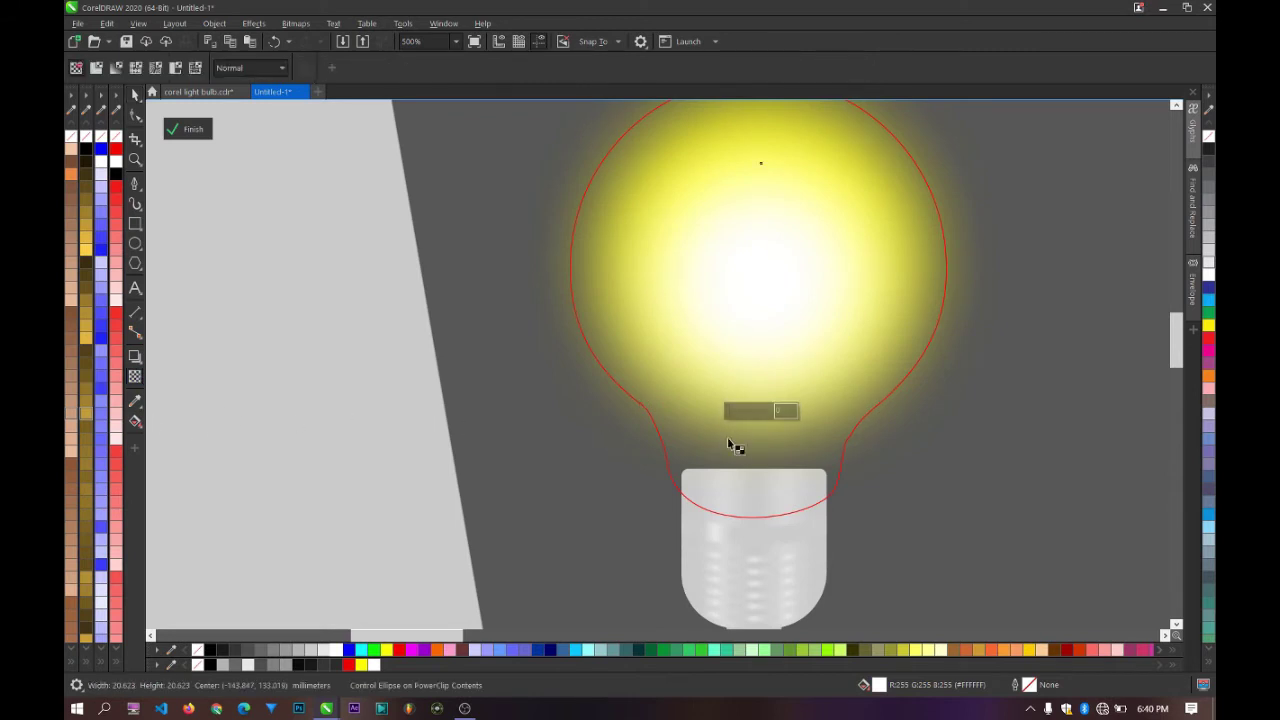
{"action": "left_click_drag", "start_coordinate": [732, 411], "coordinate": [697, 385]}
{"action": "left_click", "coordinate": [131, 93]}
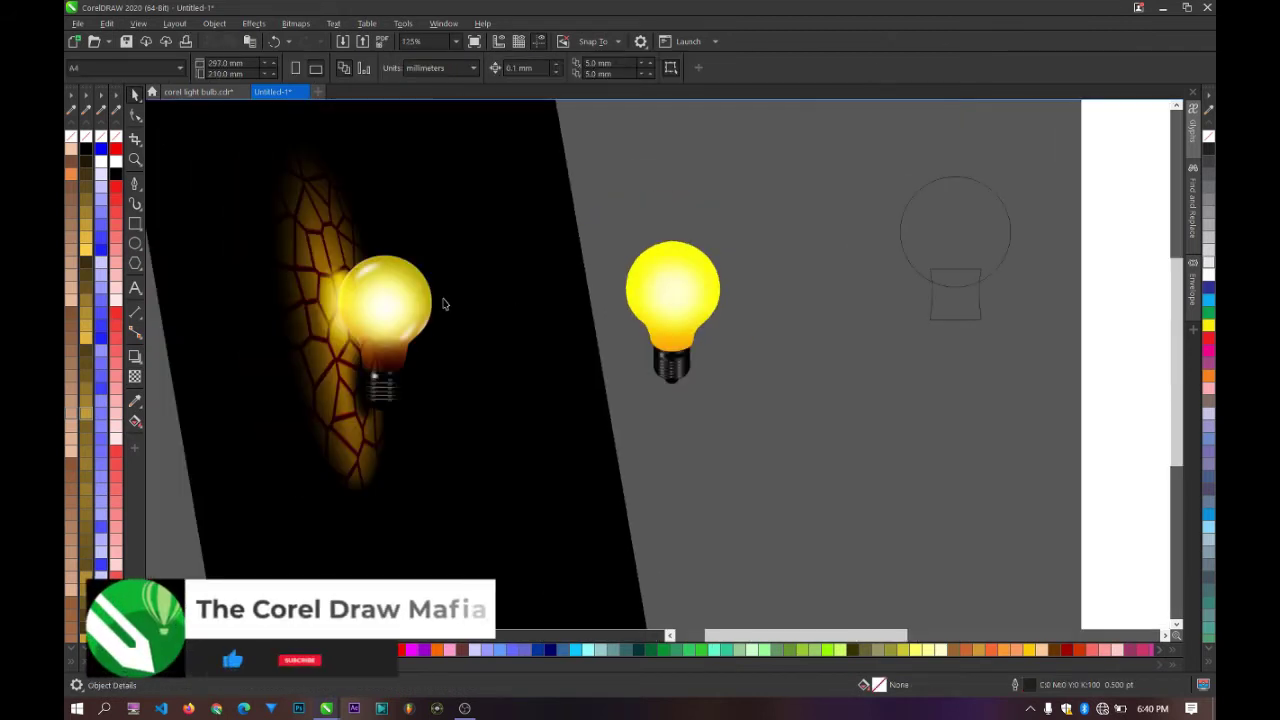
Step: Set the clipped white glow's uniform transparency to 13 and finish editing the glass's contents
{"action": "scroll", "coordinate": [440, 306], "scroll_direction": "up", "scroll_amount": 3}
{"action": "double_click", "coordinate": [893, 282]}
{"action": "left_click", "coordinate": [896, 284]}
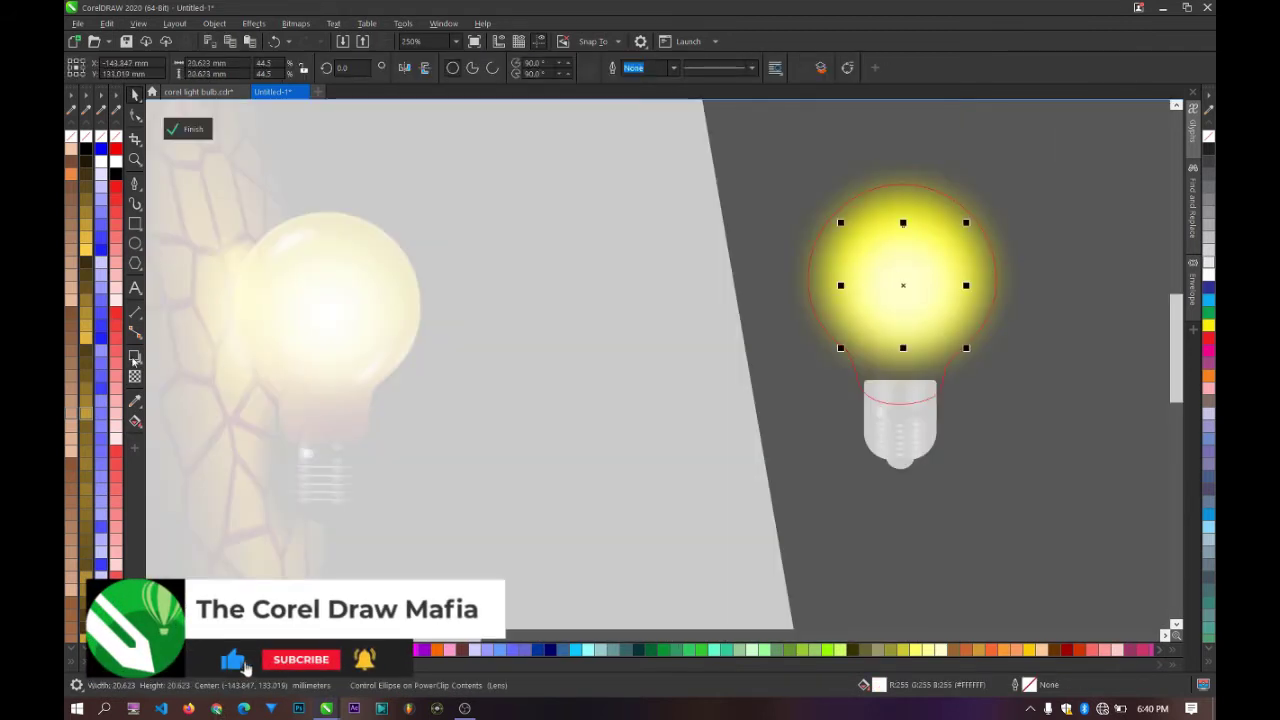
{"action": "left_click", "coordinate": [137, 378]}
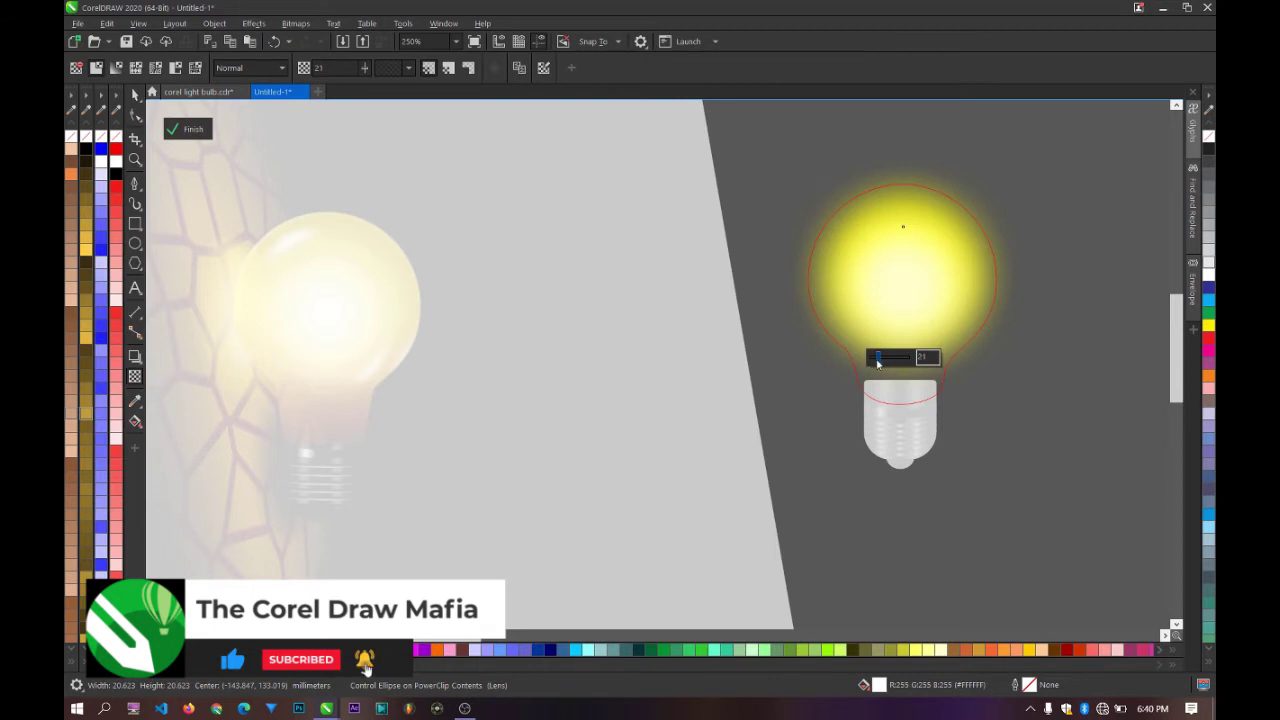
{"action": "left_click_drag", "start_coordinate": [877, 360], "coordinate": [875, 360]}
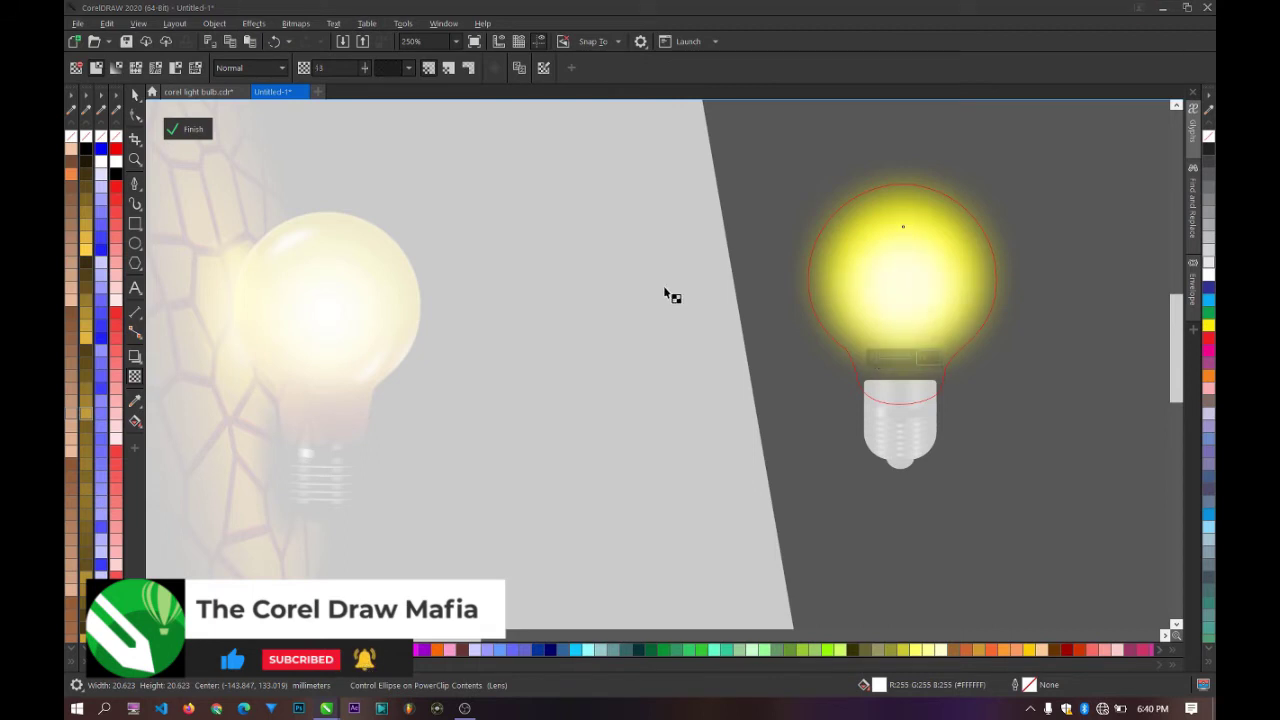
{"action": "left_click", "coordinate": [137, 94]}
{"action": "scroll", "coordinate": [694, 308], "scroll_direction": "down", "scroll_amount": 1}
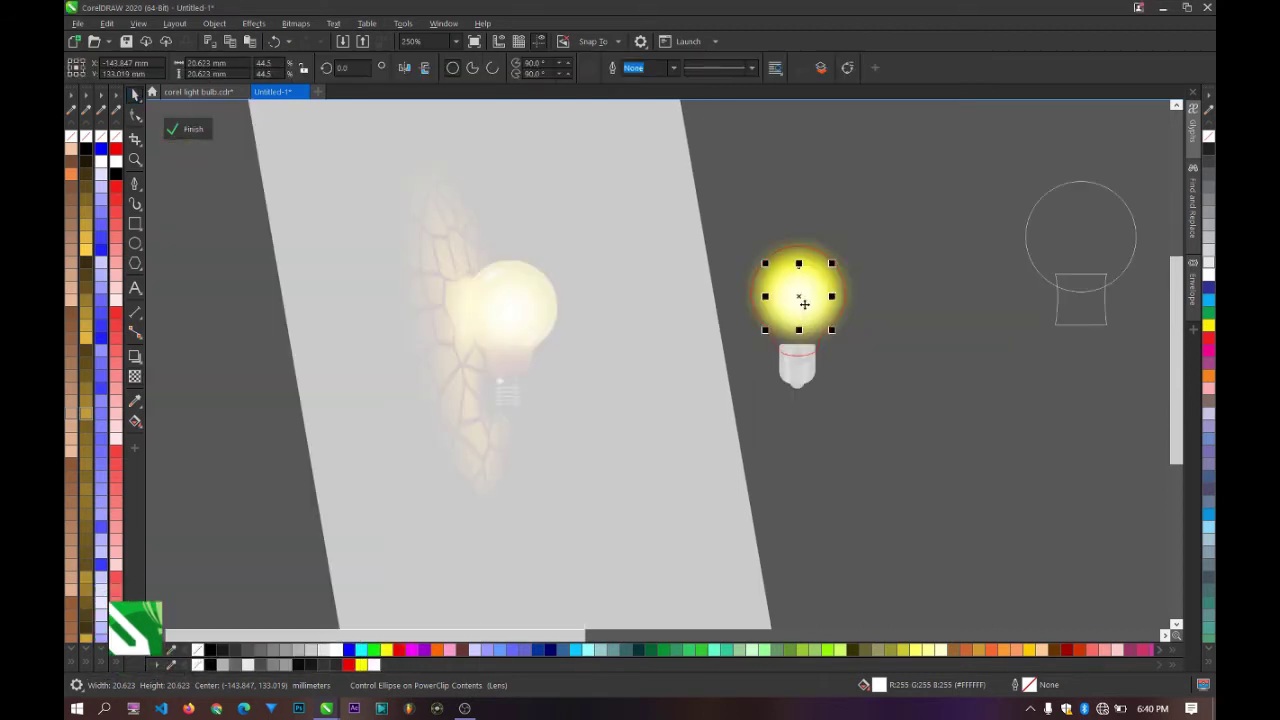
{"action": "left_click", "coordinate": [903, 185], "text": "ctrl"}
{"action": "left_click", "coordinate": [906, 190]}
Step: Change the yellow start colour of the glass gradient to a darker yellow, RGB 214, 204, 21
{"action": "scroll", "coordinate": [807, 292], "scroll_direction": "up", "scroll_amount": 2}
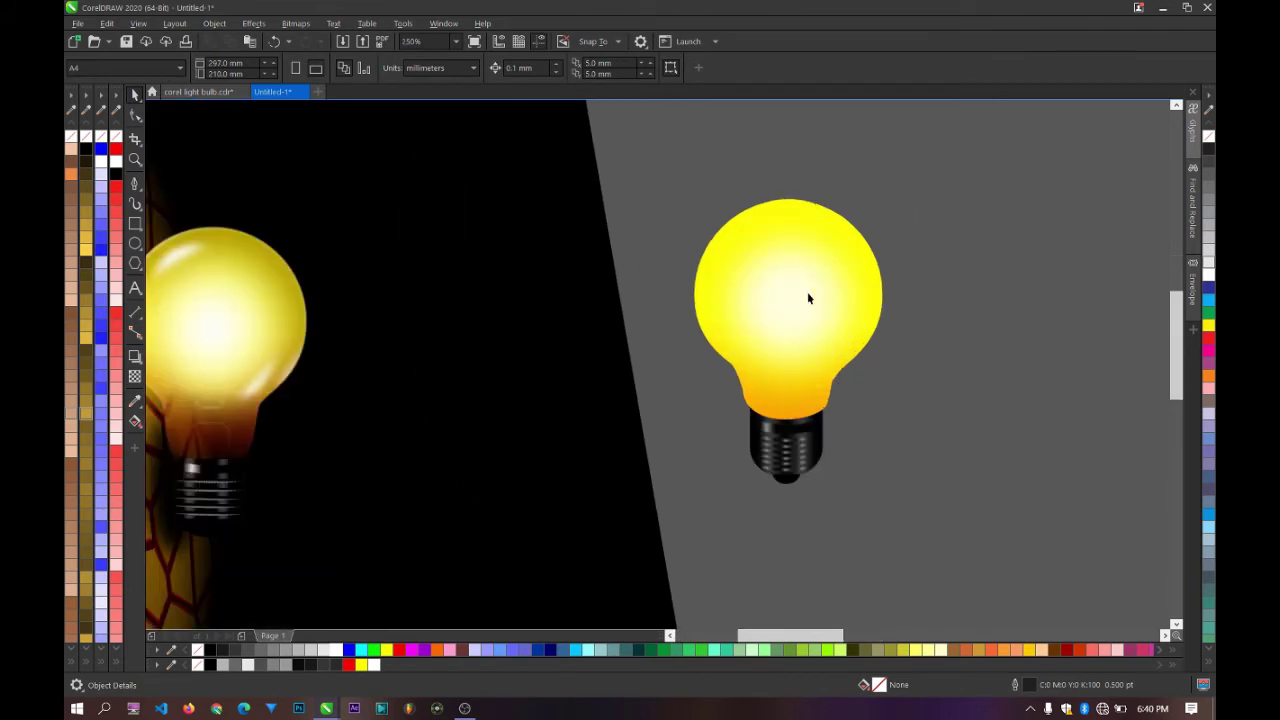
{"action": "scroll", "coordinate": [807, 292], "scroll_direction": "down", "scroll_amount": 2}
{"action": "scroll", "coordinate": [805, 288], "scroll_direction": "up", "scroll_amount": 2}
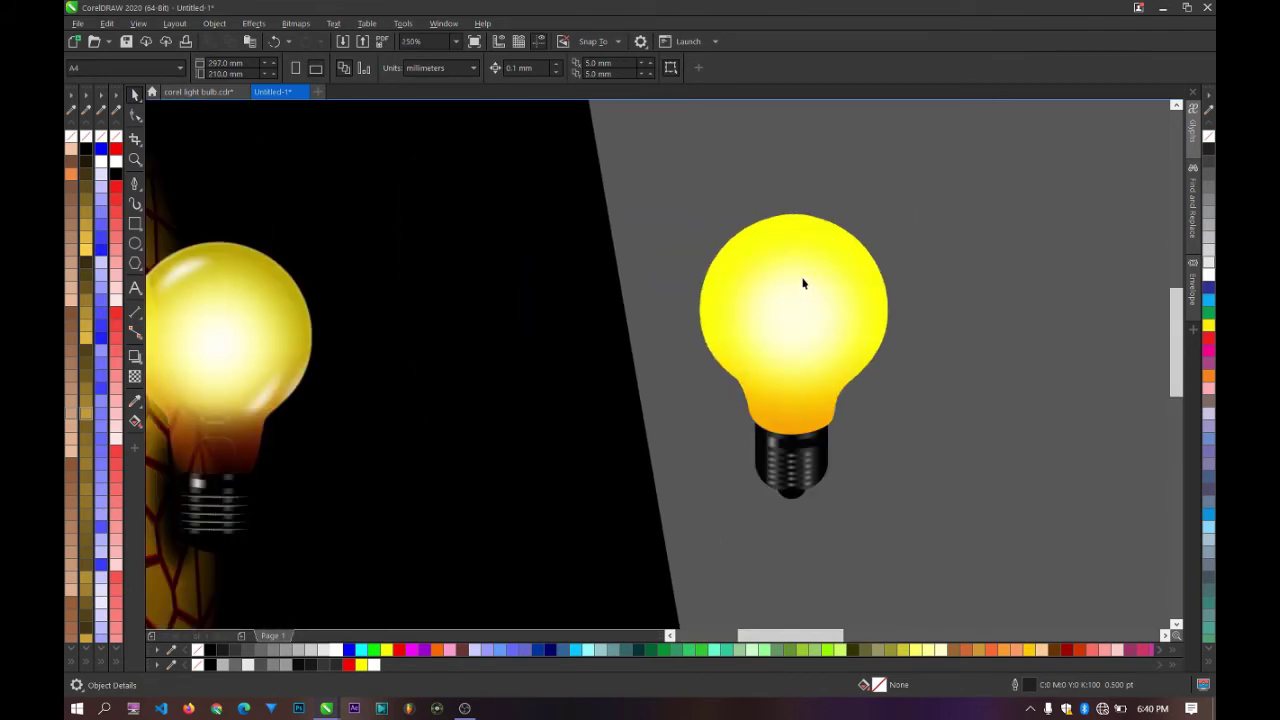
{"action": "left_click", "coordinate": [812, 242]}
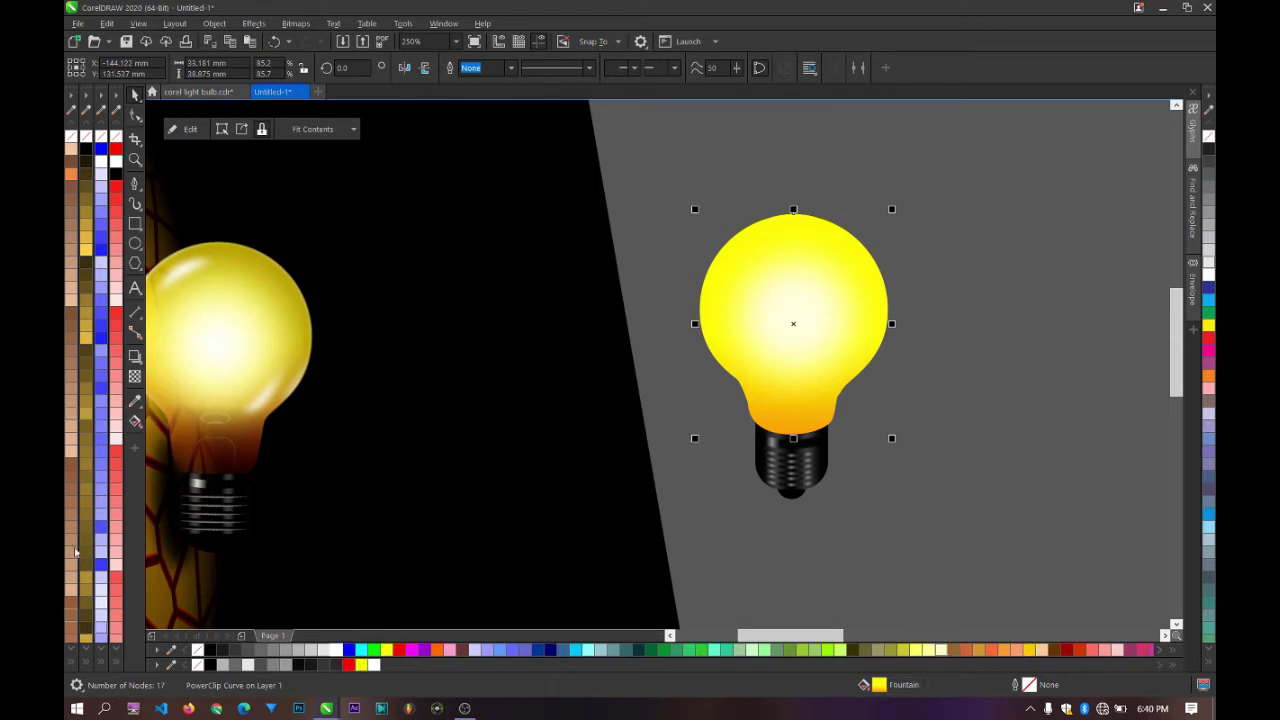
{"action": "left_click", "coordinate": [133, 422]}
{"action": "left_click", "coordinate": [790, 335]}
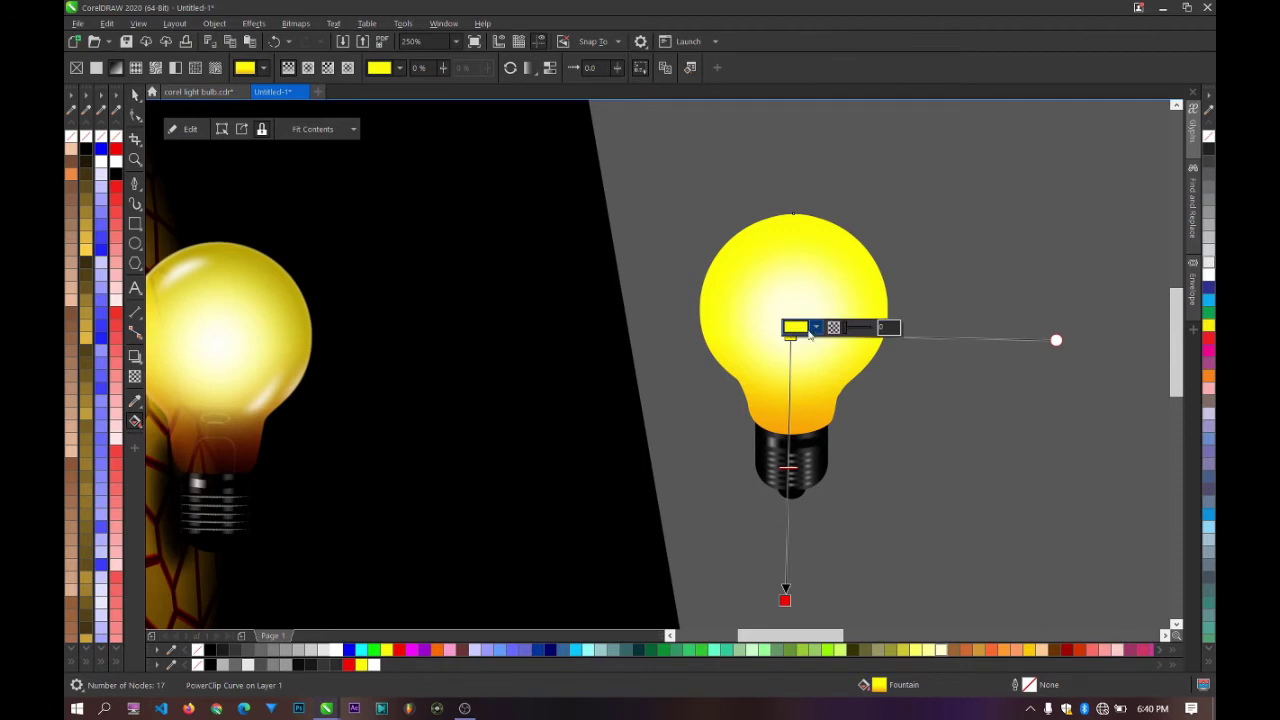
{"action": "left_click", "coordinate": [812, 328]}
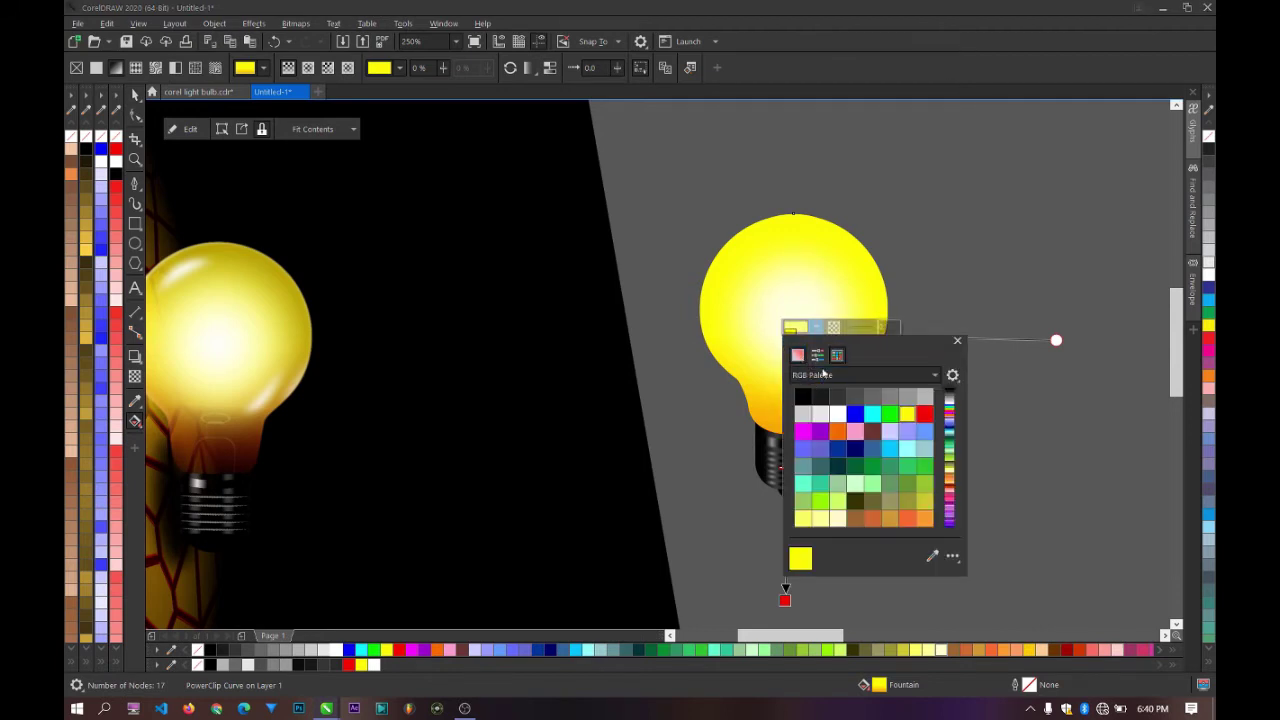
{"action": "left_click", "coordinate": [817, 355]}
{"action": "left_click", "coordinate": [884, 408]}
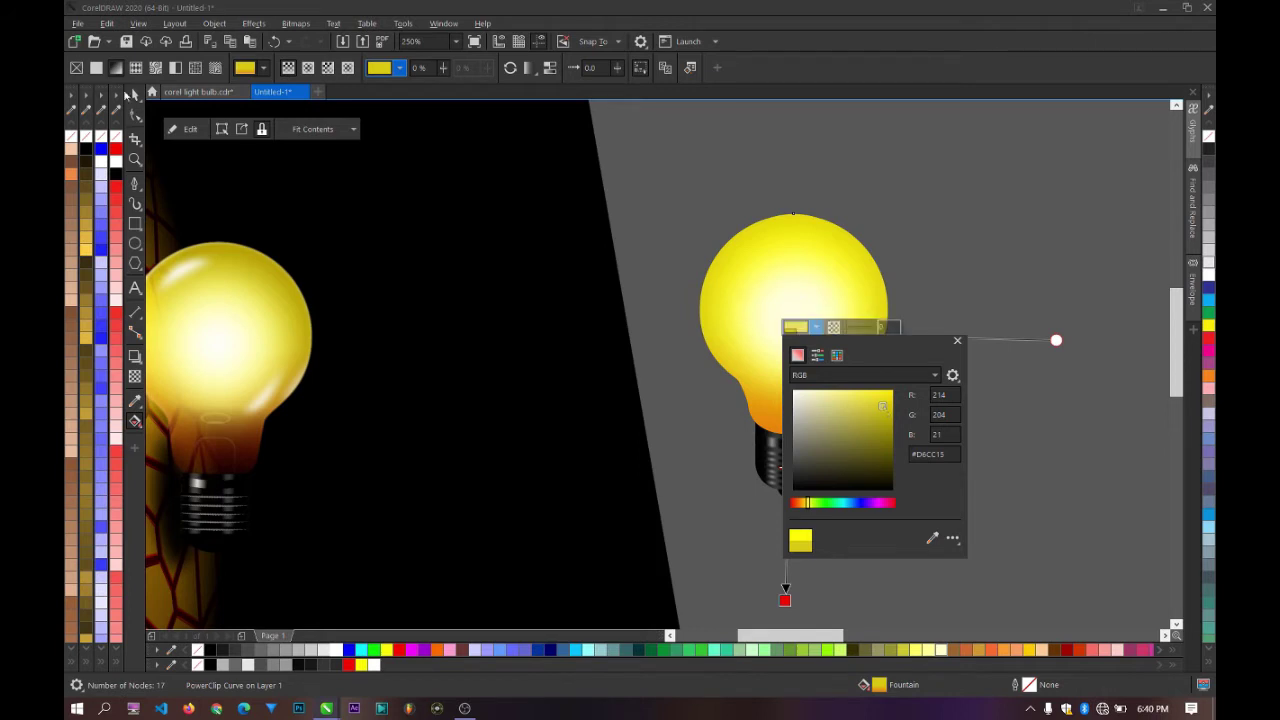
{"action": "left_click", "coordinate": [134, 95]}
{"action": "left_click", "coordinate": [888, 254]}
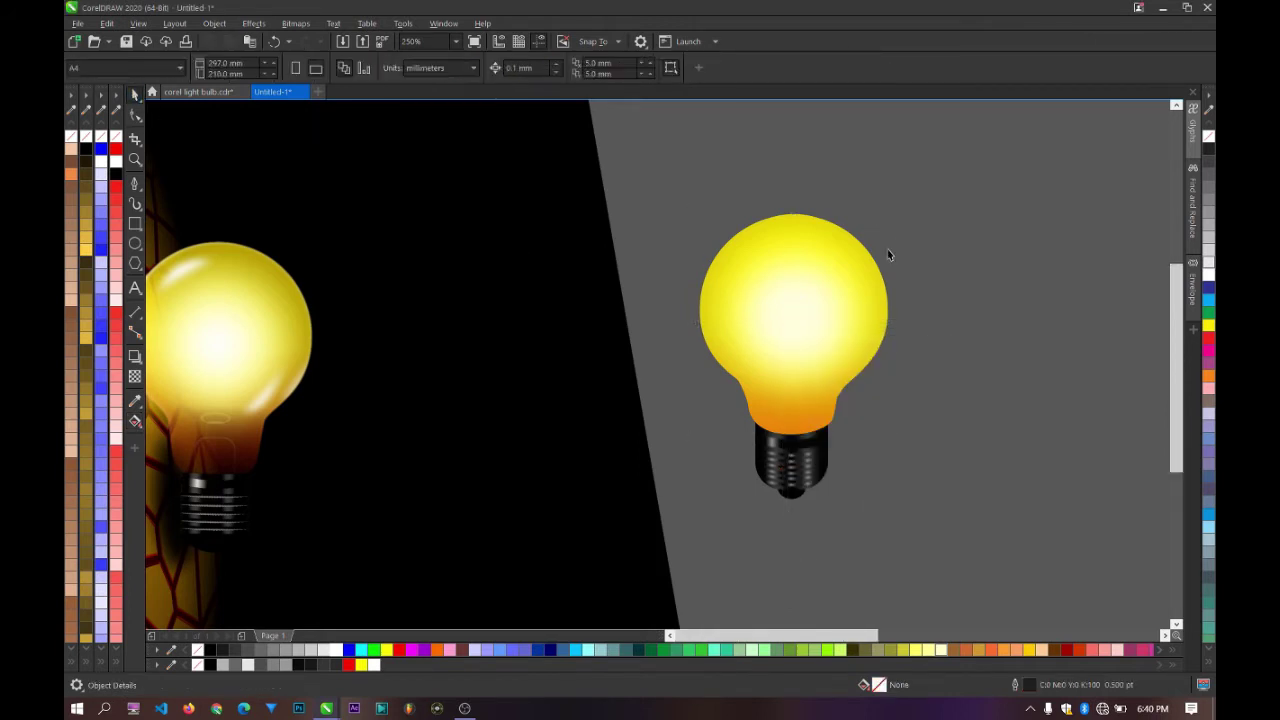
Step: Compare the recoloured bulb glass with the reference and examine the orange neck above the base
{"action": "scroll", "coordinate": [888, 256], "scroll_direction": "down", "scroll_amount": 1}
{"action": "scroll", "coordinate": [576, 355], "scroll_direction": "up", "scroll_amount": 1}
{"action": "scroll", "coordinate": [523, 329], "scroll_direction": "down", "scroll_amount": 1}
{"action": "scroll", "coordinate": [821, 318], "scroll_direction": "up", "scroll_amount": 2}
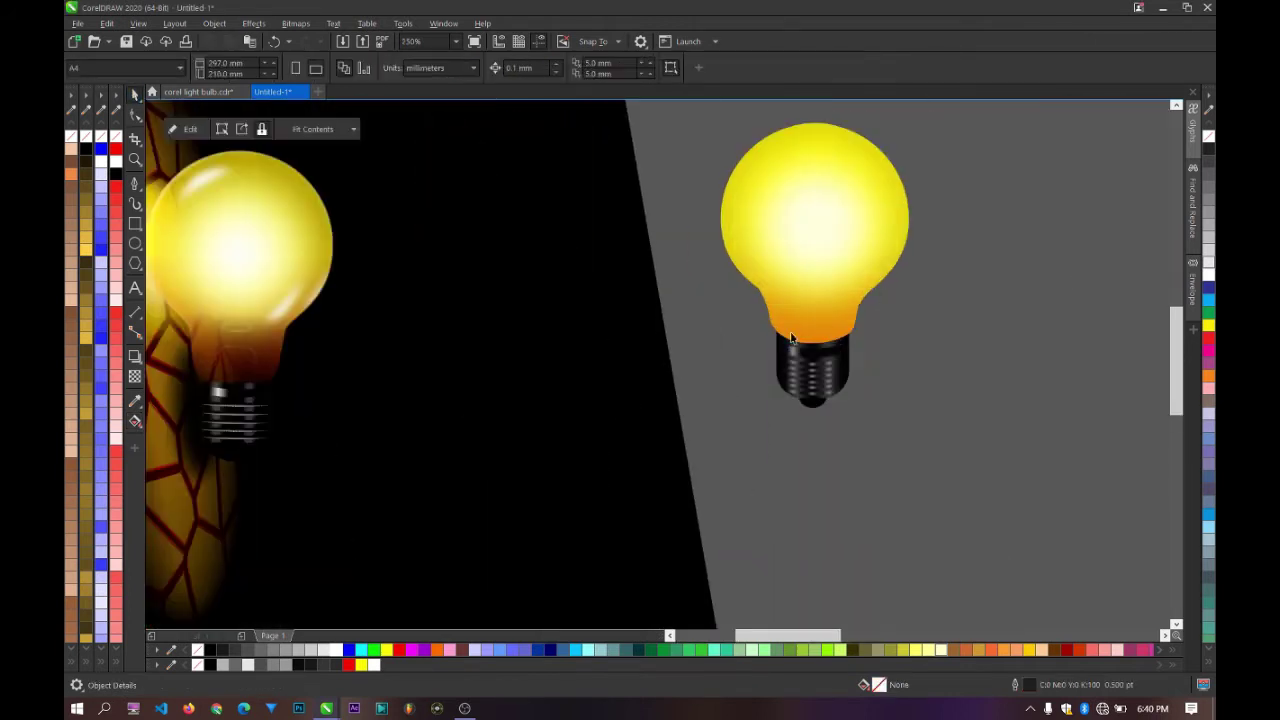
{"action": "left_click", "coordinate": [821, 318]}
{"action": "scroll", "coordinate": [821, 318], "scroll_direction": "up", "scroll_amount": 1}
{"action": "scroll", "coordinate": [821, 318], "scroll_direction": "down", "scroll_amount": 1}
{"action": "scroll", "coordinate": [821, 318], "scroll_direction": "up", "scroll_amount": 2}
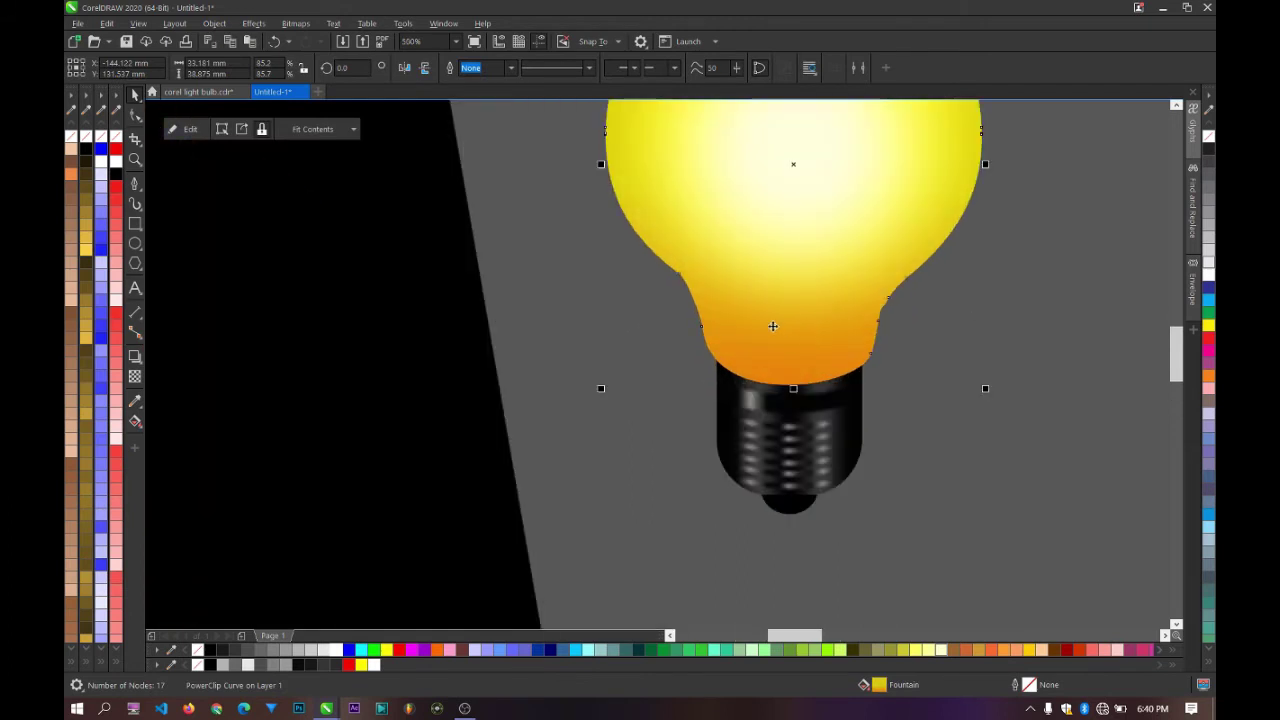
Step: Try removing the bulb glass's gradient fill to compare the clipped glow with the reference bulb, and undo the removal
{"action": "scroll", "coordinate": [605, 482], "scroll_direction": "down", "scroll_amount": 2}
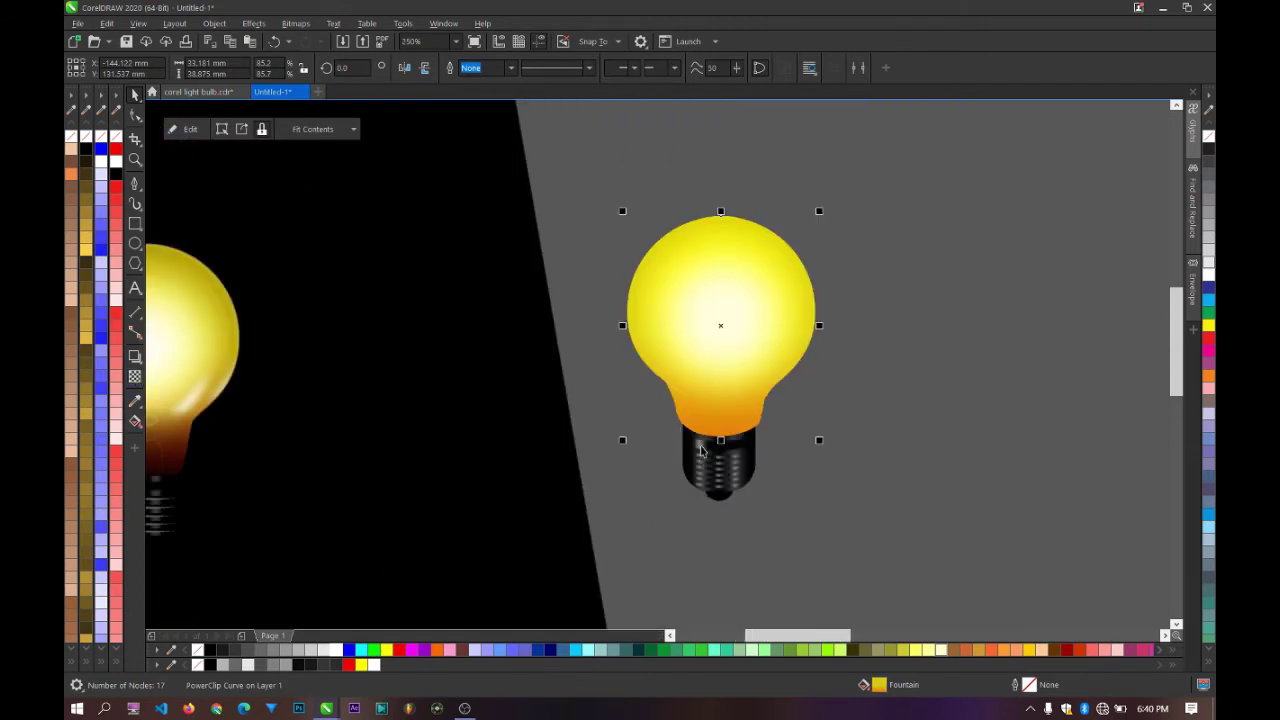
{"action": "scroll", "coordinate": [466, 557], "scroll_direction": "up", "scroll_amount": 2}
{"action": "left_click", "coordinate": [202, 651]}
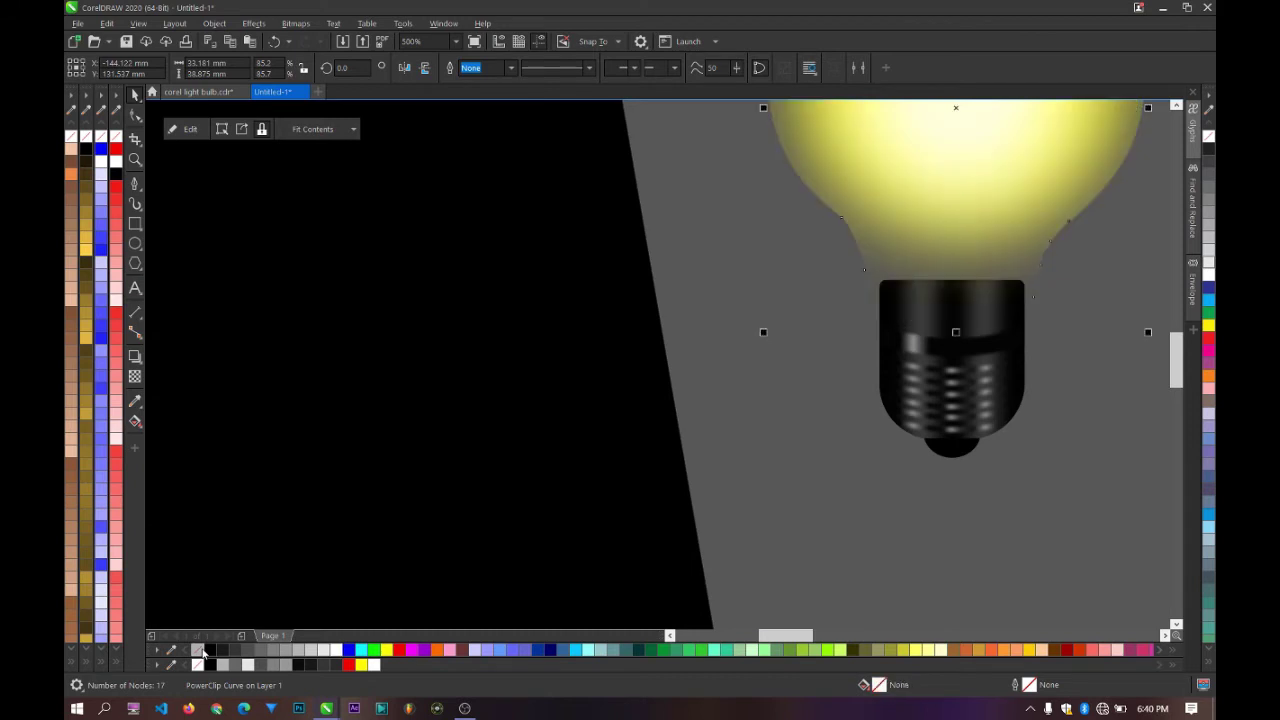
{"action": "scroll", "coordinate": [754, 388], "scroll_direction": "down", "scroll_amount": 2}
{"action": "scroll", "coordinate": [870, 290], "scroll_direction": "up", "scroll_amount": 2}
{"action": "scroll", "coordinate": [885, 270], "scroll_direction": "down", "scroll_amount": 2}
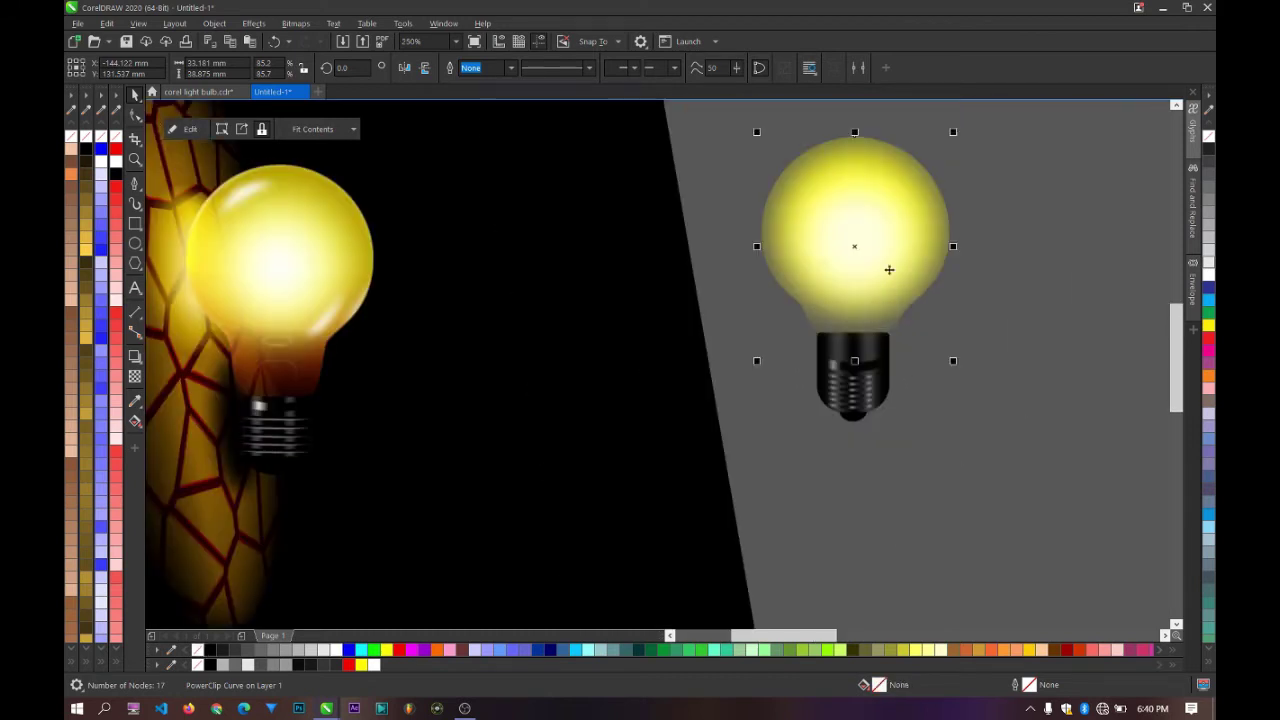
{"action": "scroll", "coordinate": [848, 359], "scroll_direction": "up", "scroll_amount": 2}
{"action": "scroll", "coordinate": [848, 359], "scroll_direction": "down", "scroll_amount": 1}
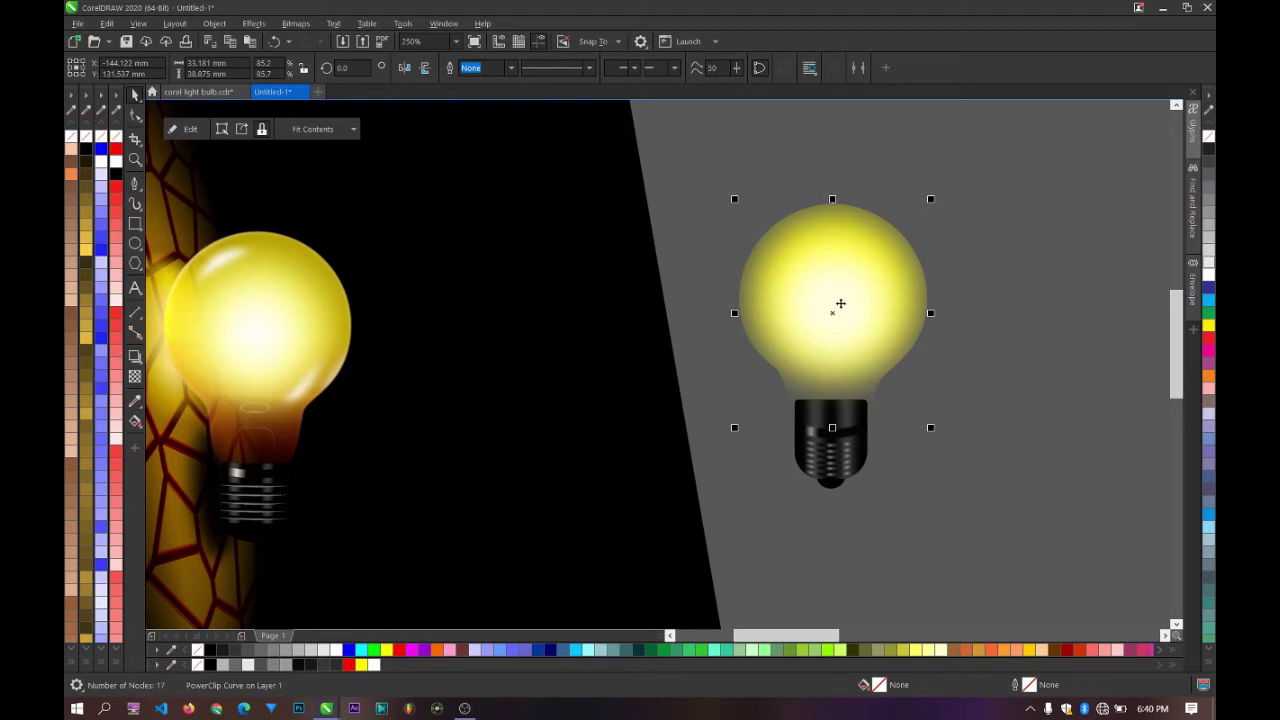
{"action": "scroll", "coordinate": [866, 277], "scroll_direction": "up", "scroll_amount": 1}
{"action": "scroll", "coordinate": [786, 296], "scroll_direction": "down", "scroll_amount": 1}
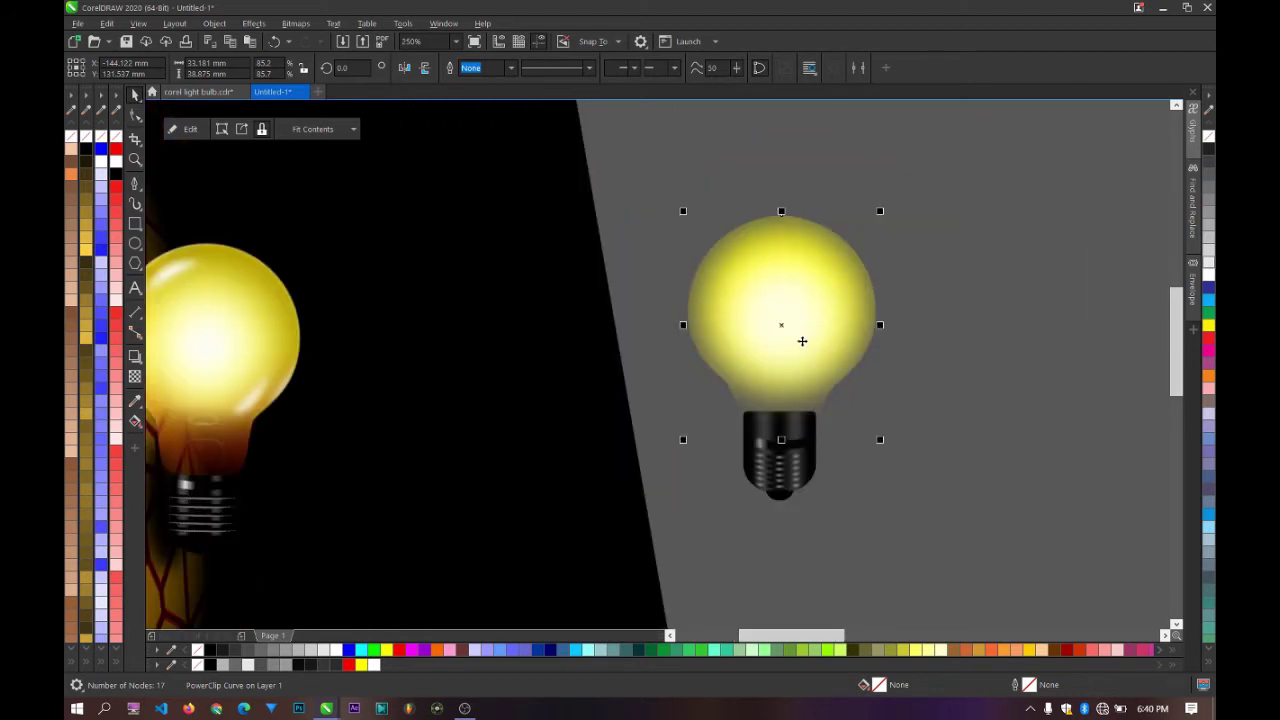
{"action": "key", "text": "ctrl+z"}
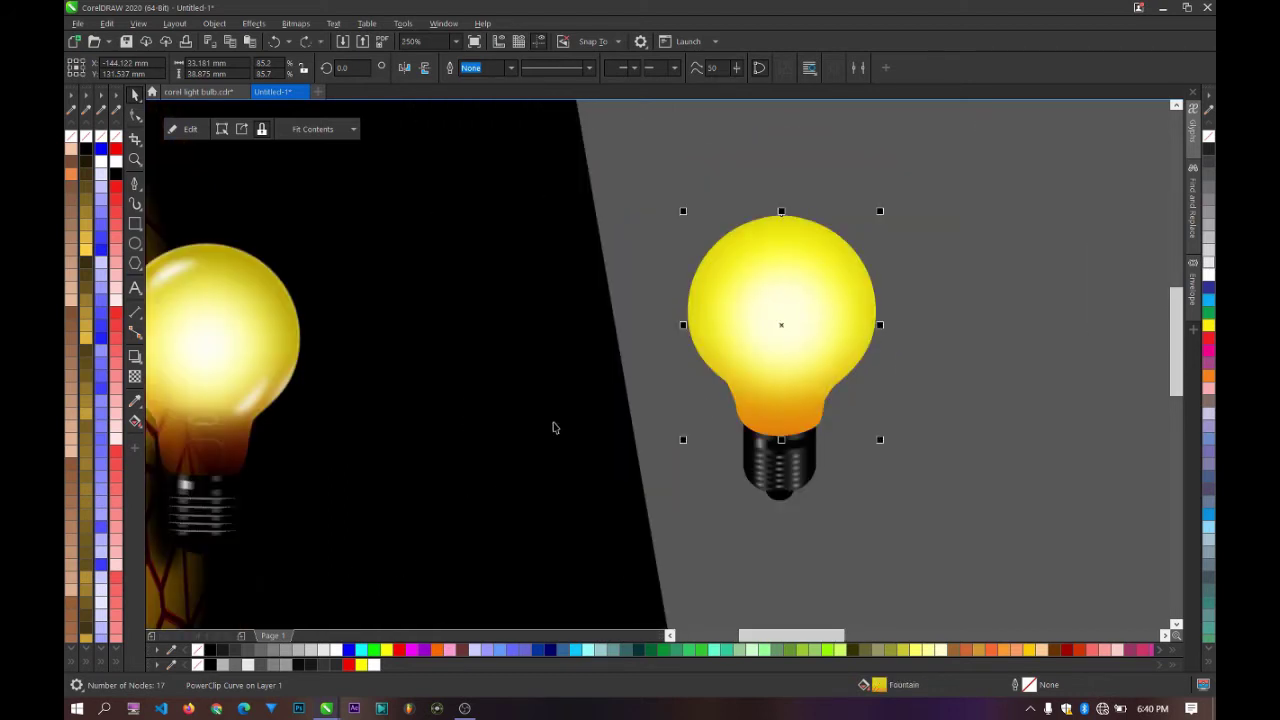
Step: Remove the fountain fill from the glass shape of the yellow light bulb
{"action": "left_click", "coordinate": [135, 421]}
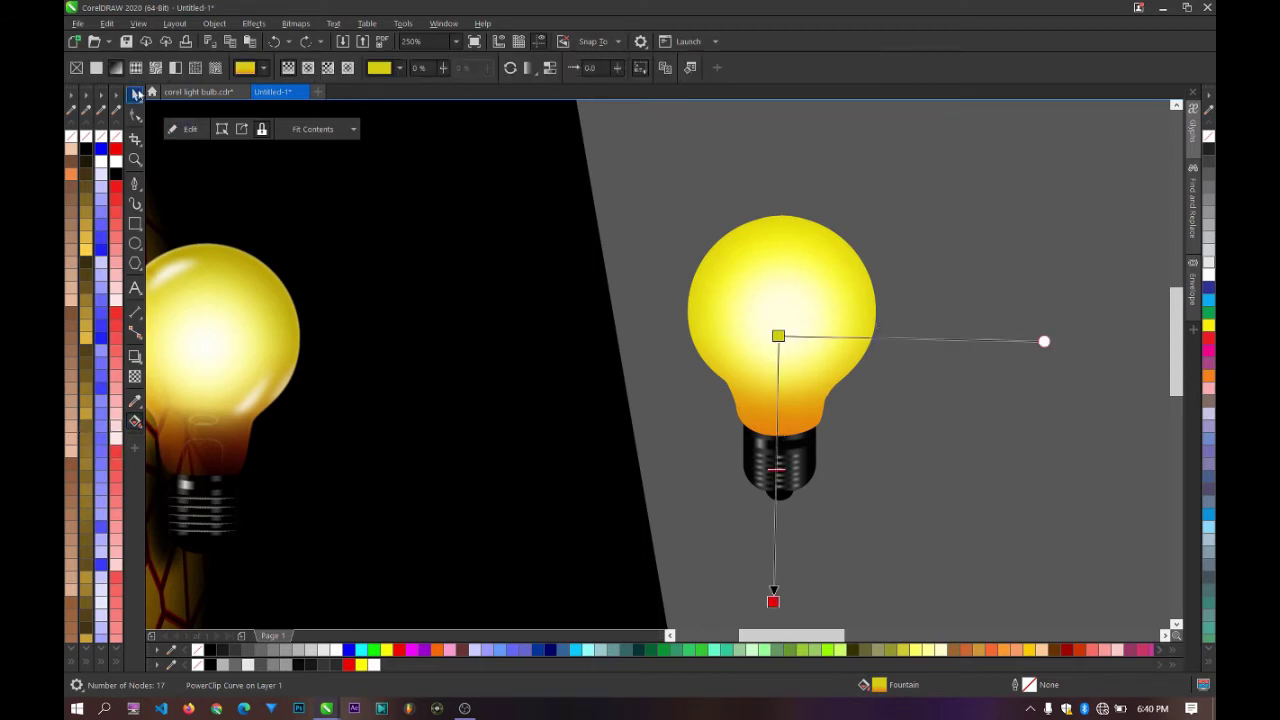
{"action": "left_click", "coordinate": [137, 94]}
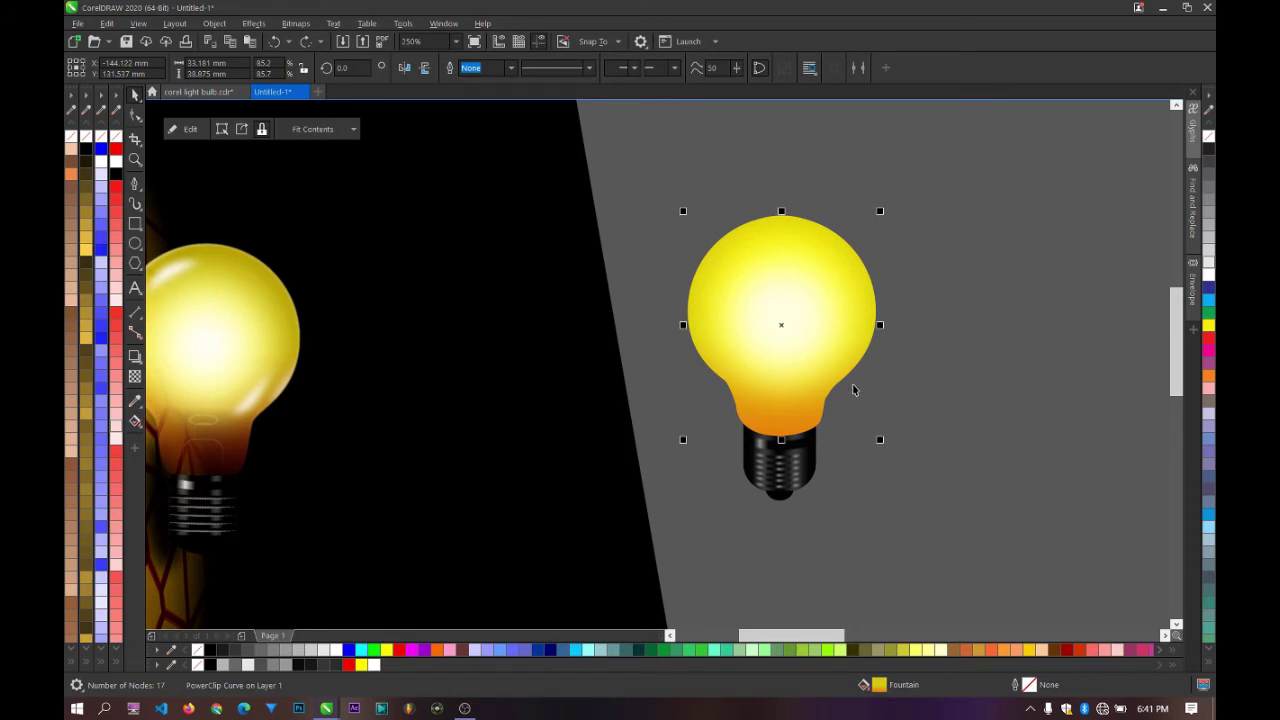
{"action": "scroll", "coordinate": [855, 388], "scroll_direction": "up", "scroll_amount": 2}
{"action": "scroll", "coordinate": [806, 346], "scroll_direction": "down", "scroll_amount": 2}
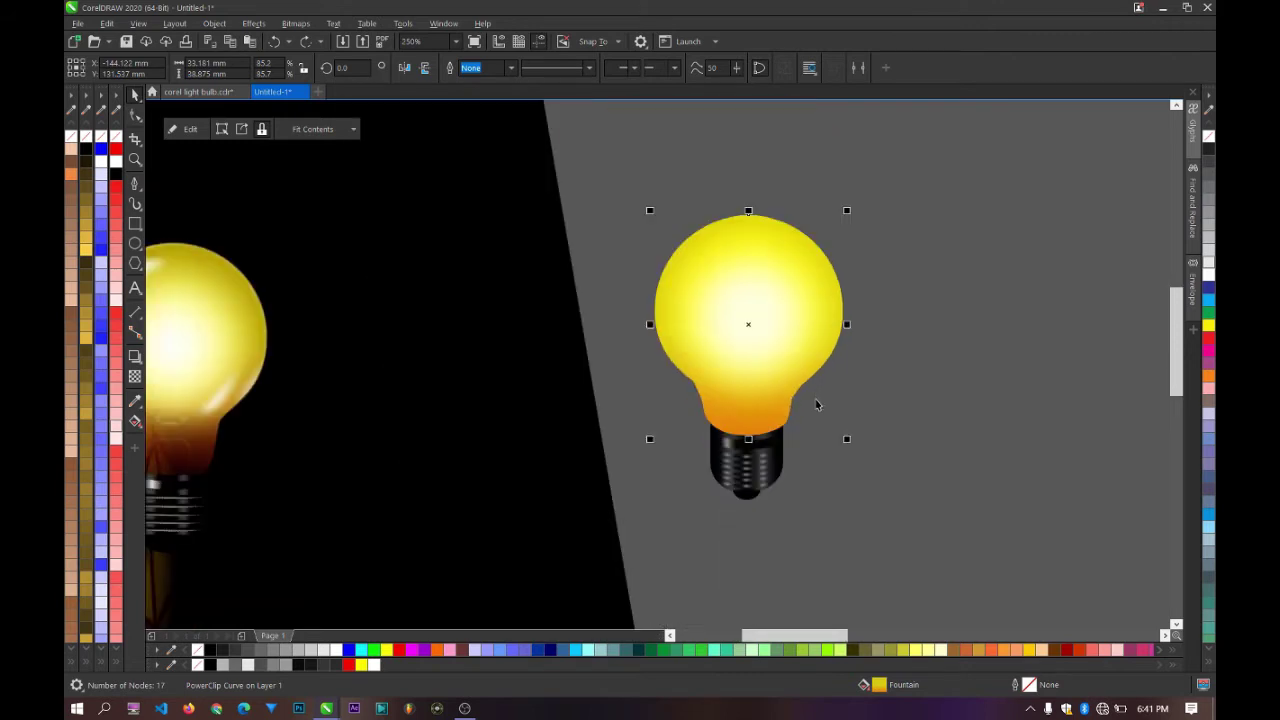
{"action": "scroll", "coordinate": [811, 403], "scroll_direction": "up", "scroll_amount": 2}
{"action": "scroll", "coordinate": [749, 397], "scroll_direction": "down", "scroll_amount": 2}
{"action": "scroll", "coordinate": [751, 414], "scroll_direction": "up", "scroll_amount": 2}
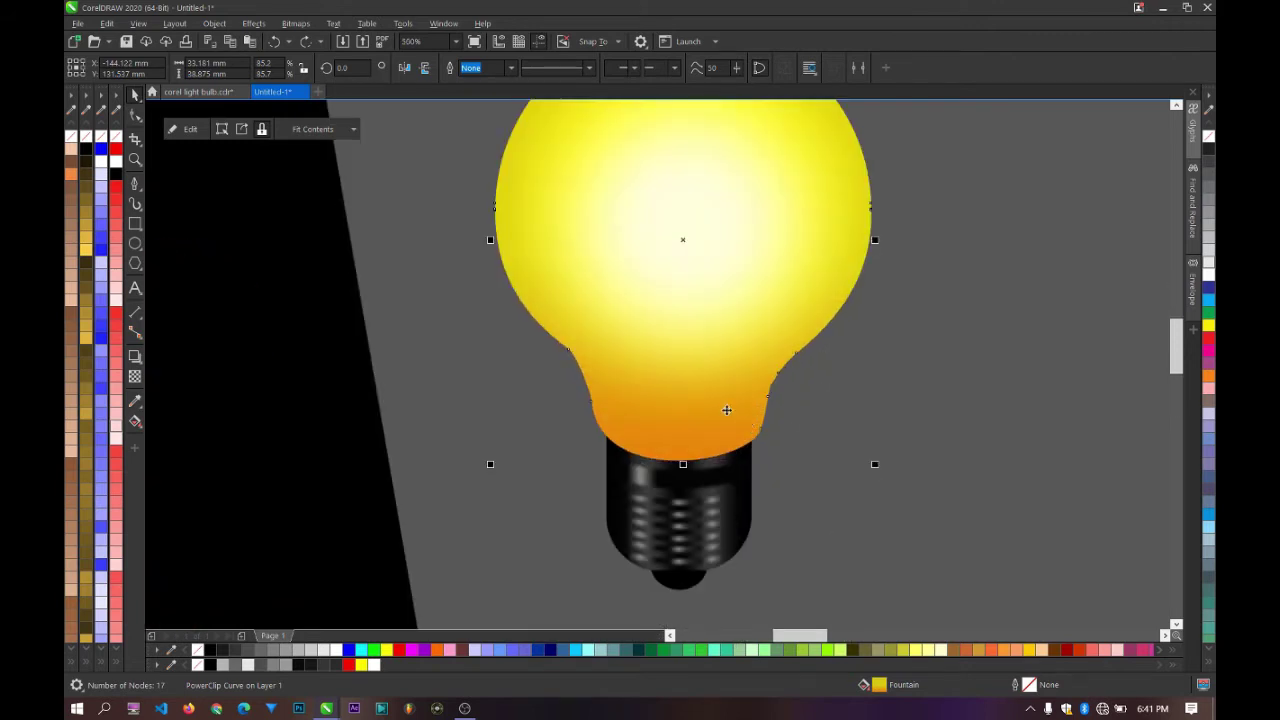
{"action": "scroll", "coordinate": [717, 414], "scroll_direction": "down", "scroll_amount": 2}
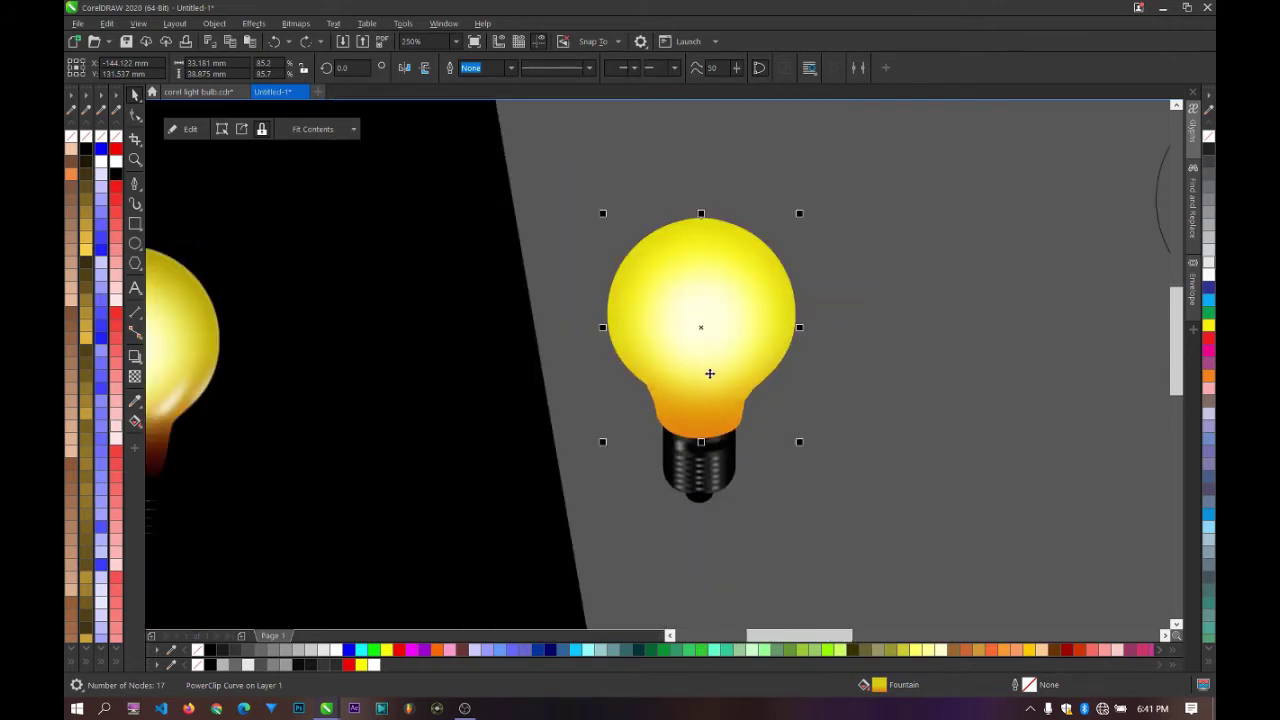
{"action": "left_click", "coordinate": [198, 650]}
{"action": "left_click", "coordinate": [951, 329]}
{"action": "left_click", "coordinate": [724, 350]}
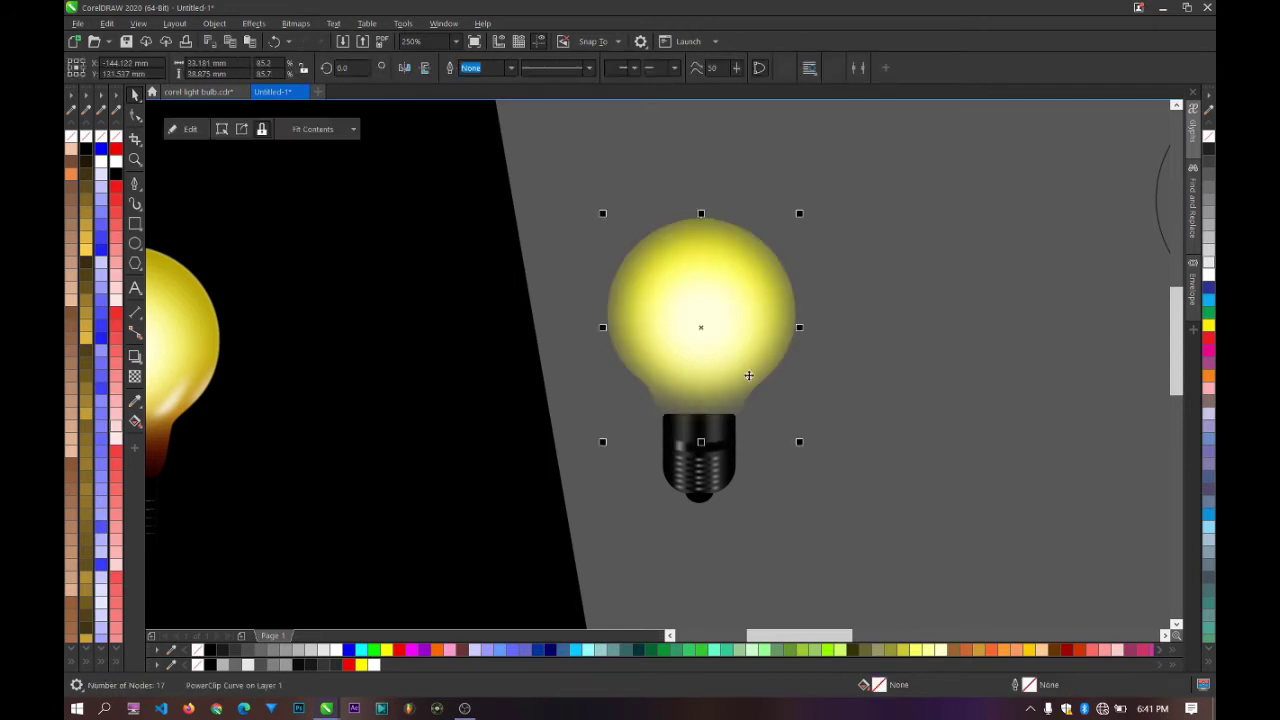
Step: Draw a circle about 38 mm wide beside the bulb and give it a red fill with no outline
{"action": "left_click", "coordinate": [134, 264]}
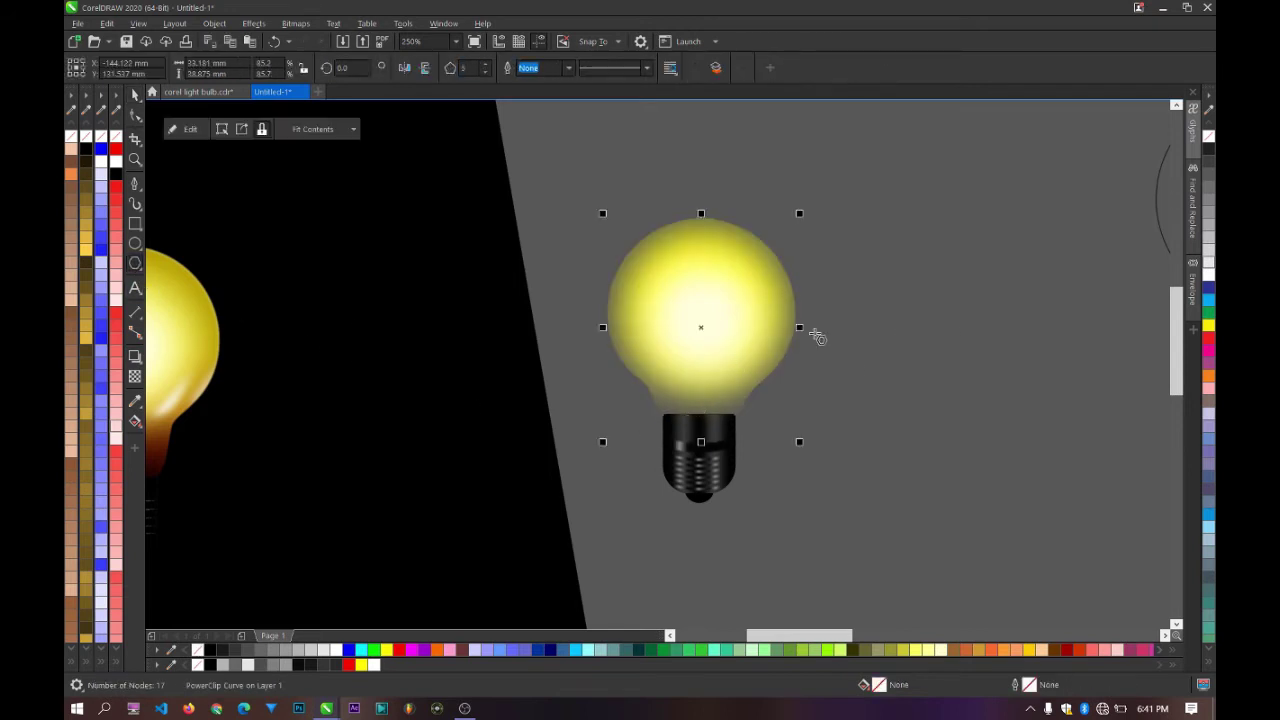
{"action": "left_click", "coordinate": [135, 245]}
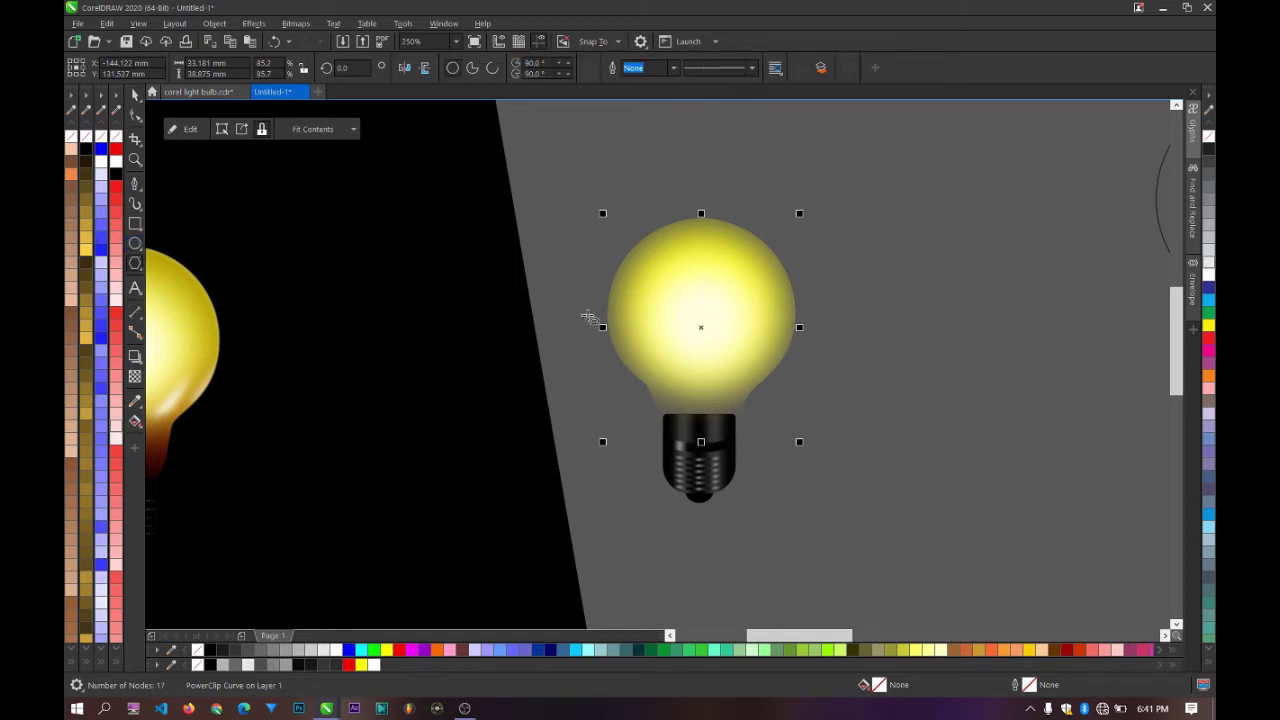
{"action": "left_click_drag", "start_coordinate": [846, 301], "coordinate": [1072, 527]}
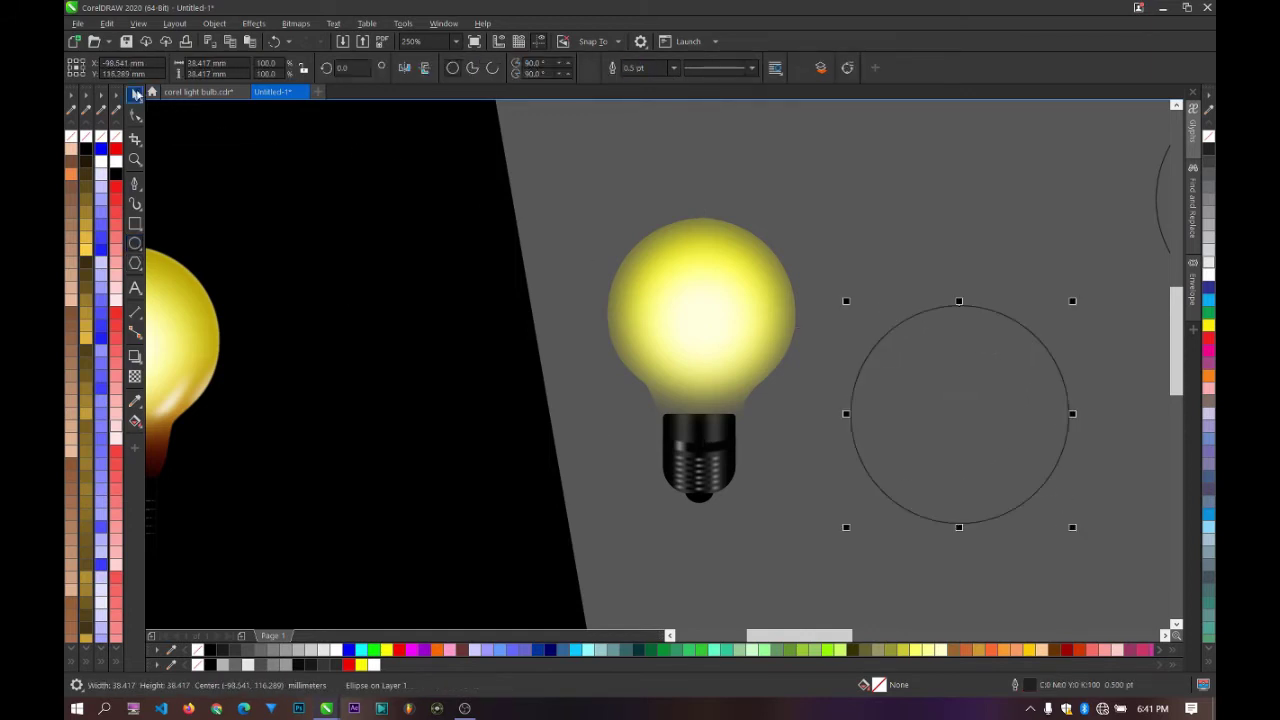
{"action": "left_click", "coordinate": [135, 93]}
{"action": "left_click", "coordinate": [348, 664]}
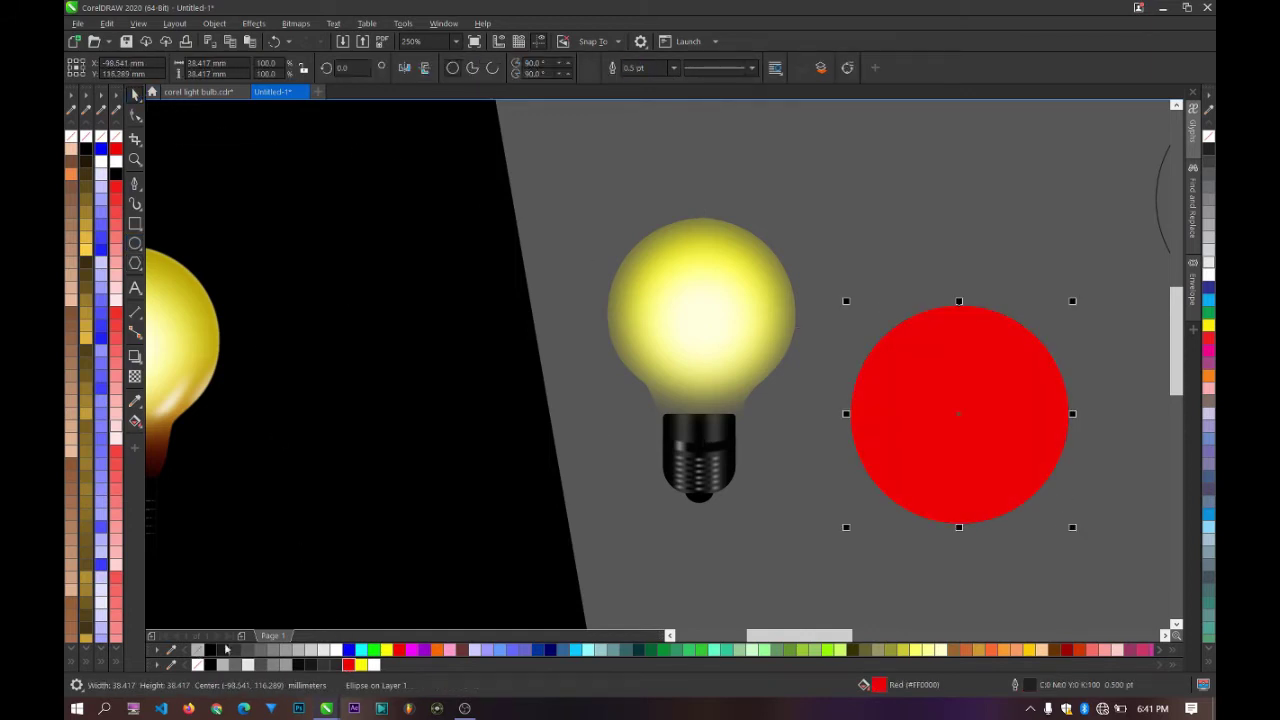
{"action": "right_click", "coordinate": [197, 650]}
Step: Apply a Gaussian Blur with a radius of 141.5 pixels to the red circle
{"action": "left_click", "coordinate": [250, 23]}
{"action": "mouse_move", "coordinate": [290, 108]}
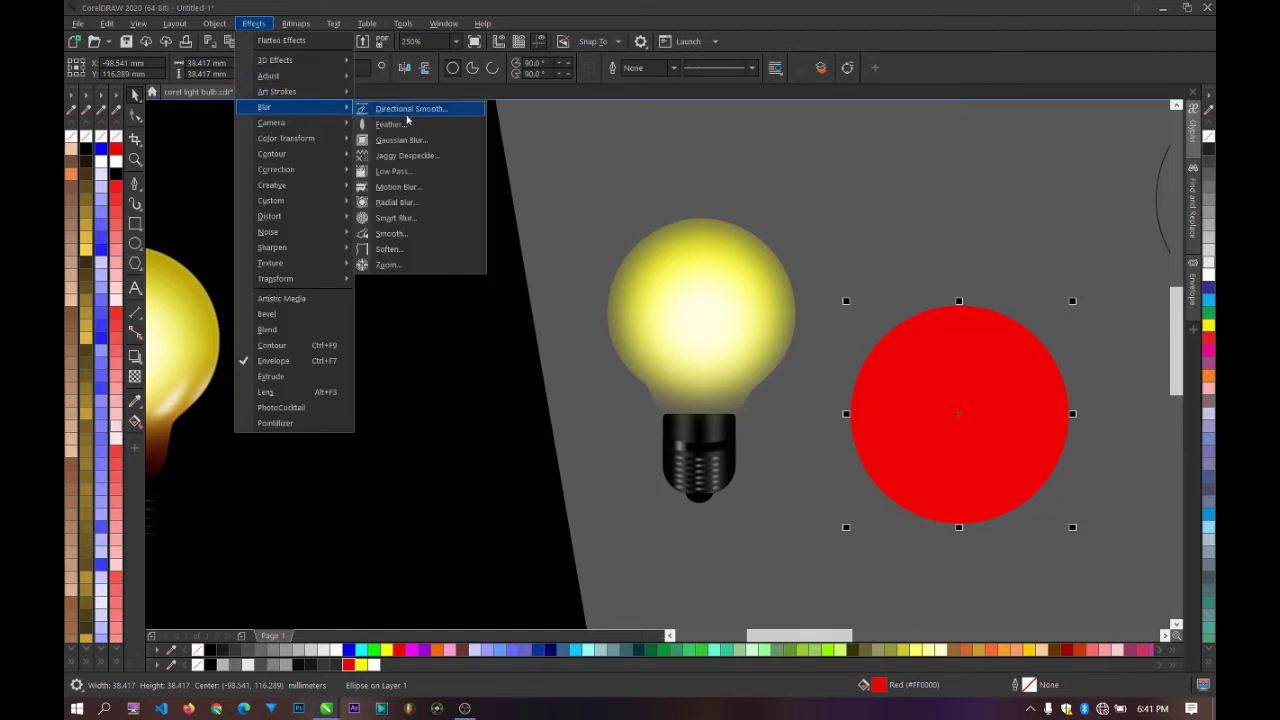
{"action": "left_click", "coordinate": [400, 130]}
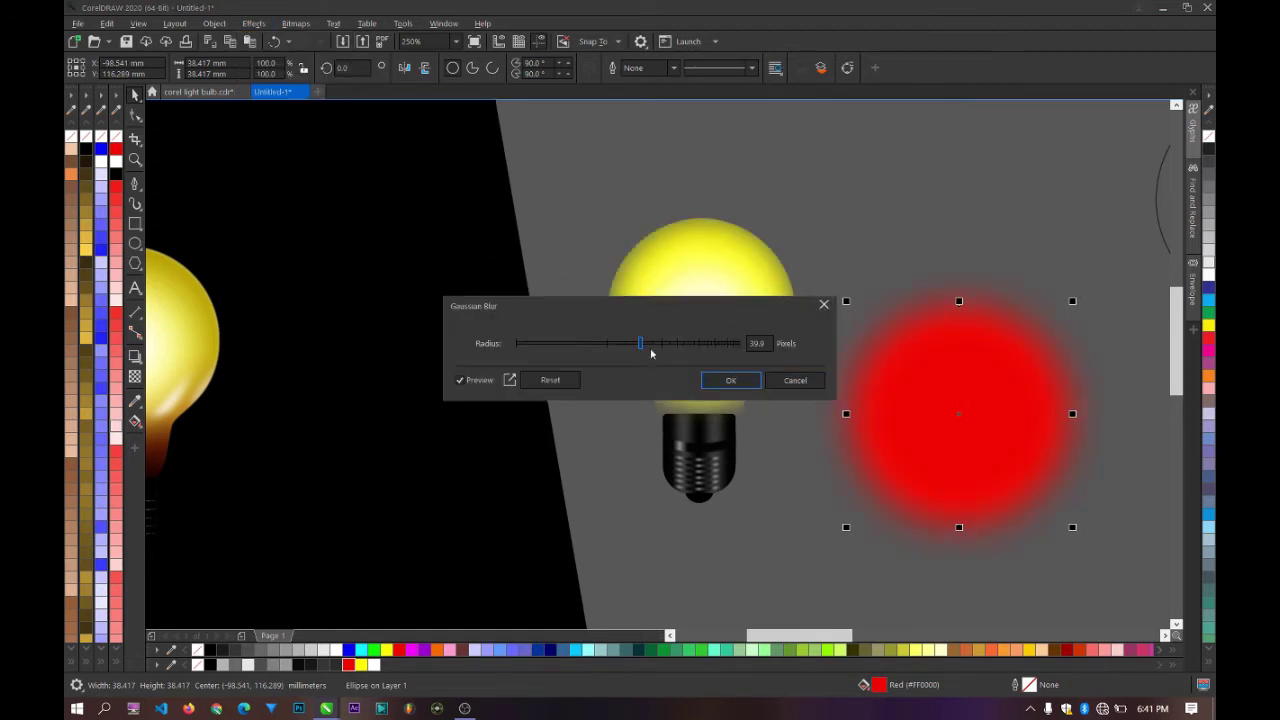
{"action": "left_click_drag", "start_coordinate": [641, 345], "coordinate": [709, 344]}
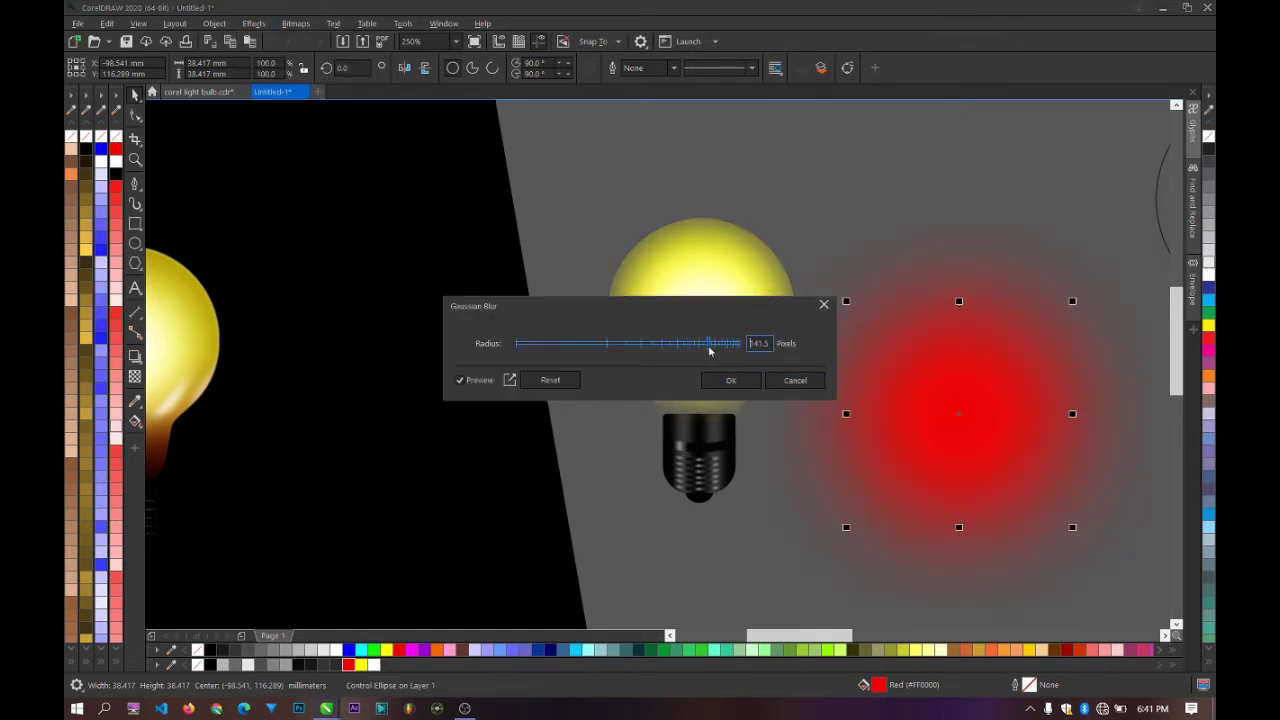
{"action": "left_click", "coordinate": [731, 380]}
Step: PowerClip the blurred red circle inside the bulb's glass shape
{"action": "right_click", "coordinate": [986, 376]}
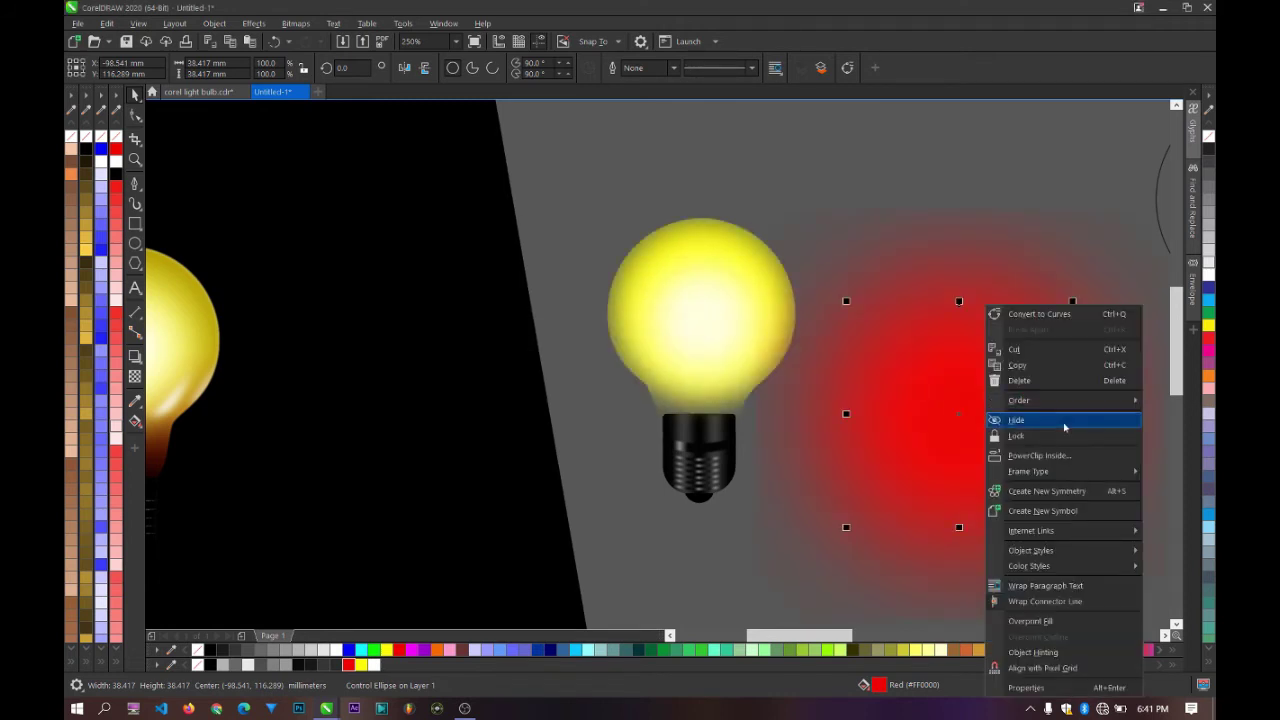
{"action": "left_click", "coordinate": [1073, 458]}
{"action": "left_click", "coordinate": [720, 353]}
Step: Within the glass PowerClip, move the red circle down over the socket and scale it to about 25 mm wide
{"action": "double_click", "coordinate": [723, 351]}
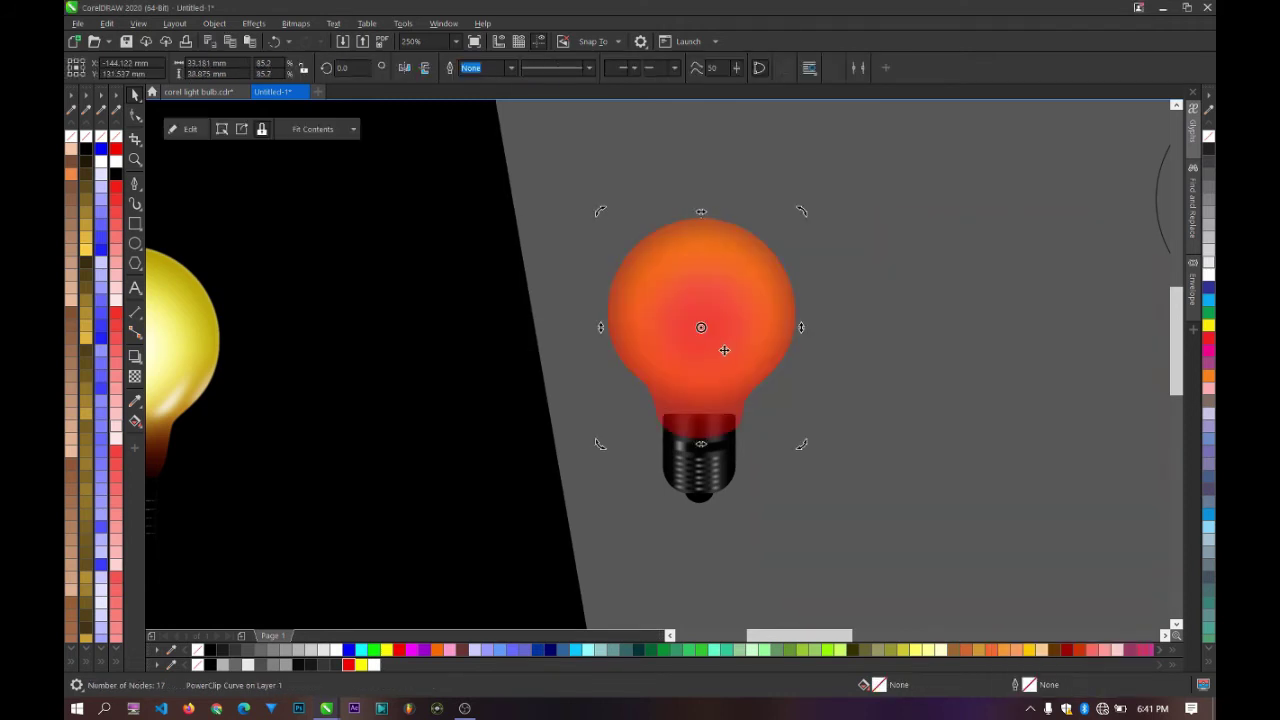
{"action": "left_click_drag", "start_coordinate": [742, 342], "coordinate": [746, 509]}
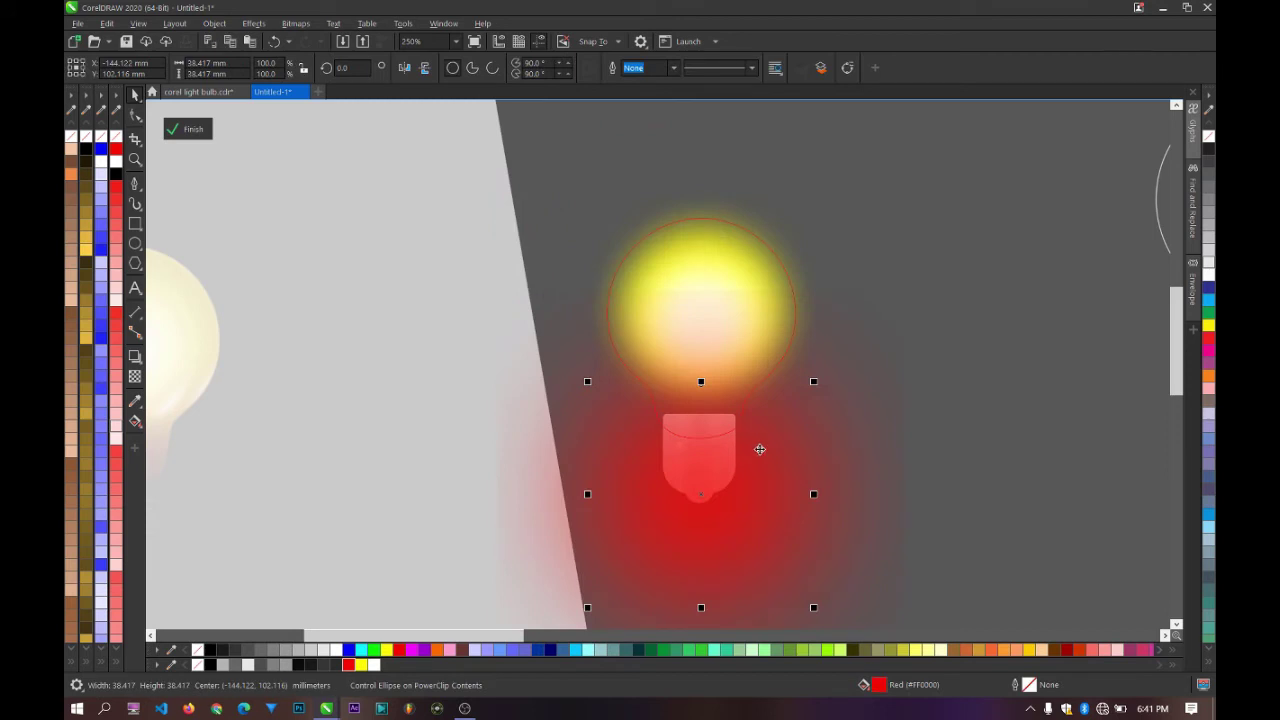
{"action": "left_click_drag", "start_coordinate": [760, 448], "coordinate": [763, 464]}
{"action": "left_click_drag", "start_coordinate": [814, 397], "coordinate": [776, 433]}
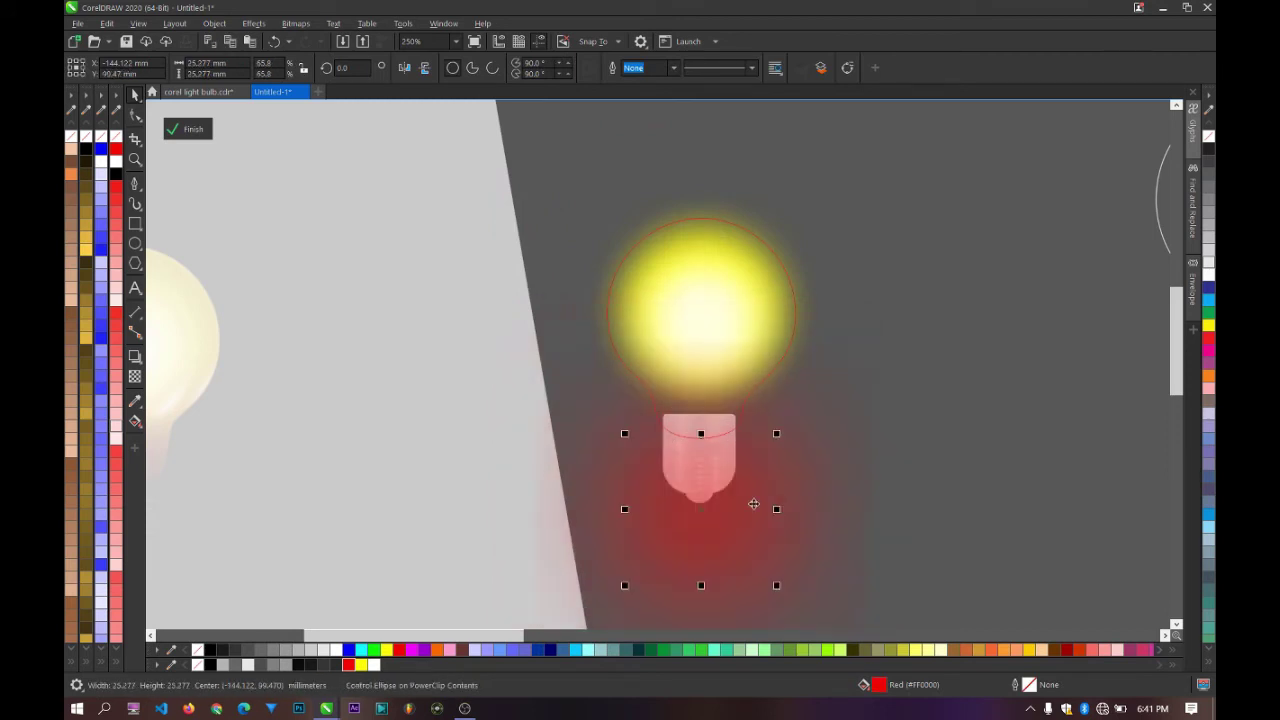
{"action": "left_click_drag", "start_coordinate": [751, 506], "coordinate": [758, 489]}
{"action": "left_click", "coordinate": [957, 352], "text": "ctrl"}
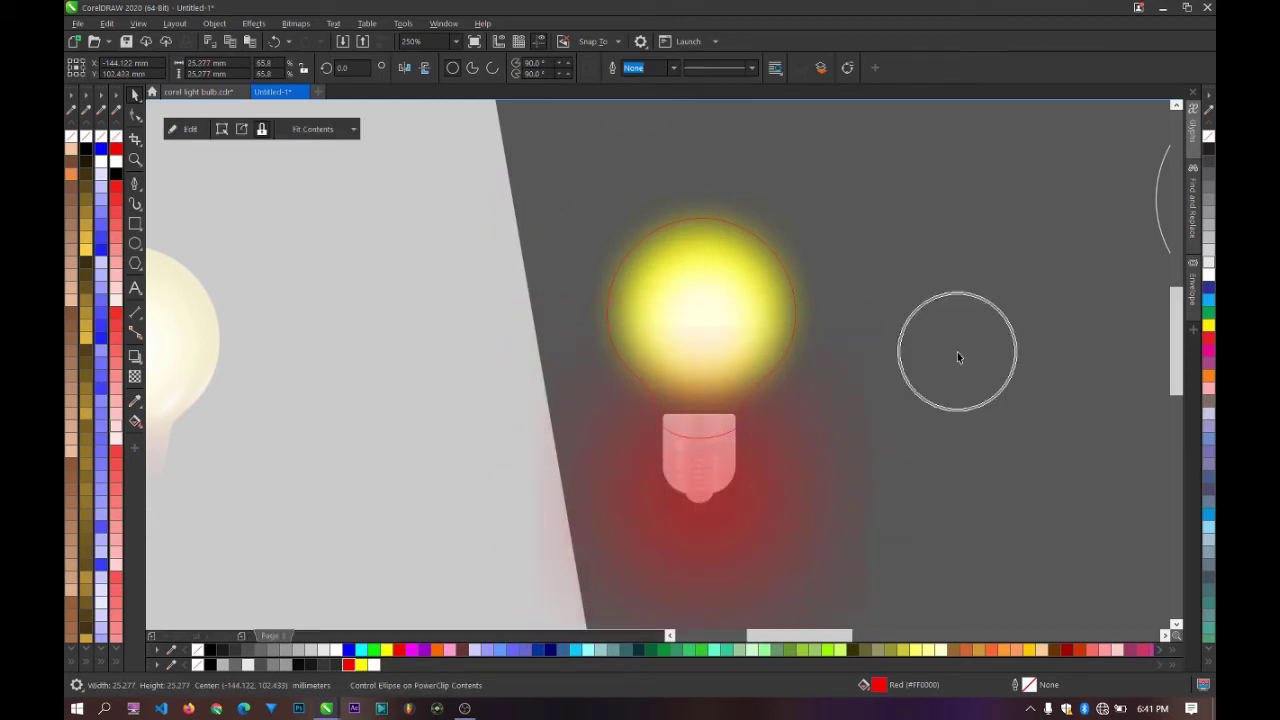
Step: Lower the Gaussian Blur radius of the red circle inside the bulb's PowerClip and finish editing the contents
{"action": "left_click", "coordinate": [713, 397]}
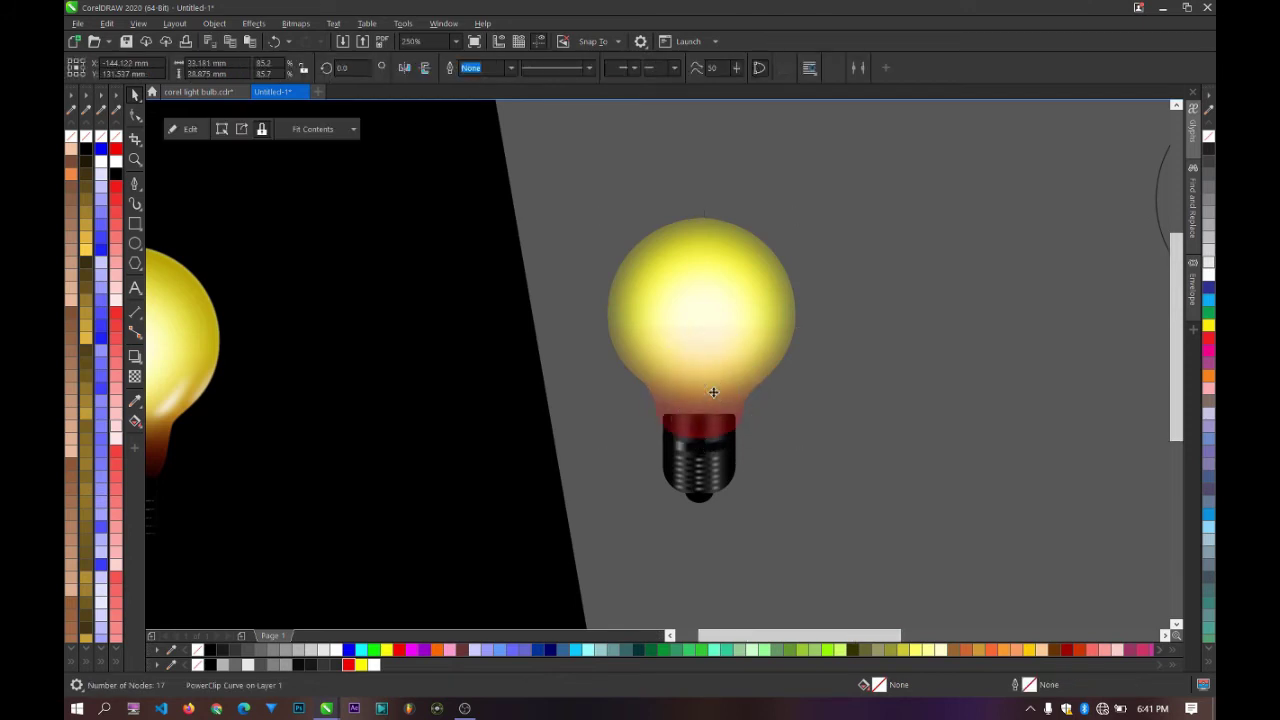
{"action": "scroll", "coordinate": [713, 390], "scroll_direction": "down", "scroll_amount": 3}
{"action": "scroll", "coordinate": [433, 450], "scroll_direction": "up", "scroll_amount": 3}
{"action": "scroll", "coordinate": [450, 447], "scroll_direction": "down", "scroll_amount": 1}
{"action": "scroll", "coordinate": [762, 415], "scroll_direction": "up", "scroll_amount": 1}
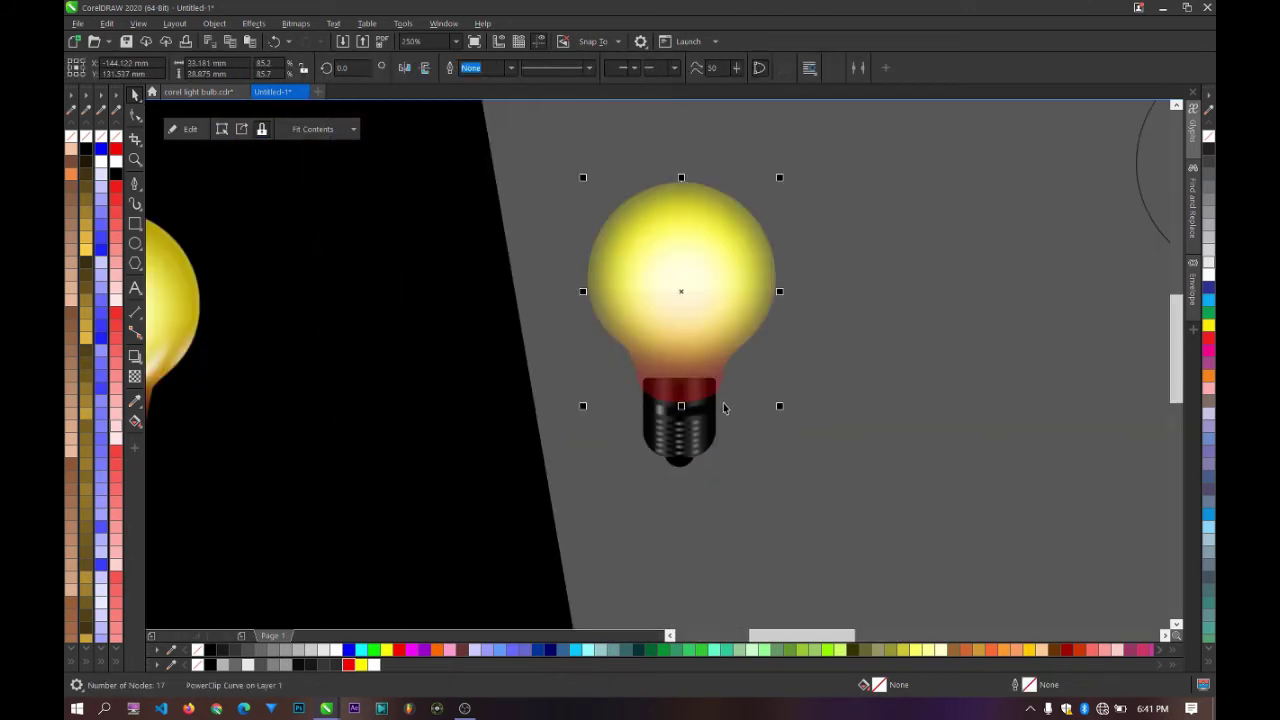
{"action": "left_click", "coordinate": [681, 377], "text": "ctrl"}
{"action": "left_click", "coordinate": [737, 449]}
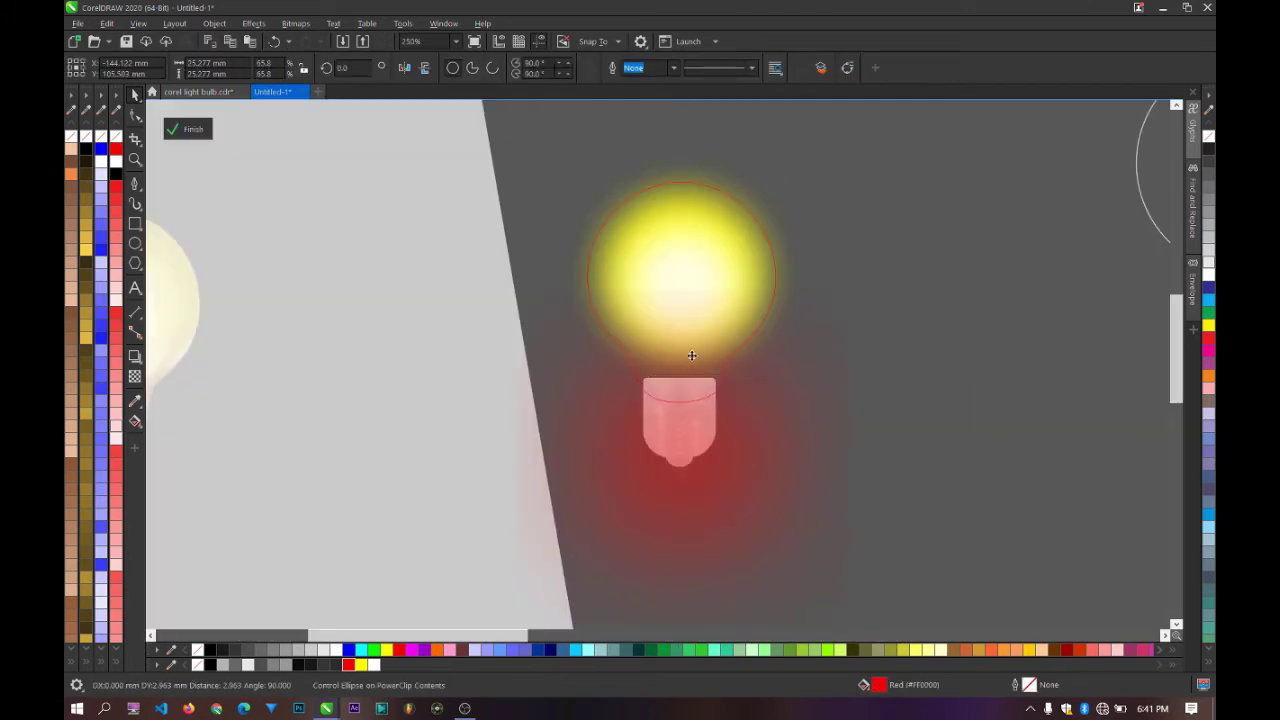
{"action": "left_click", "coordinate": [254, 23]}
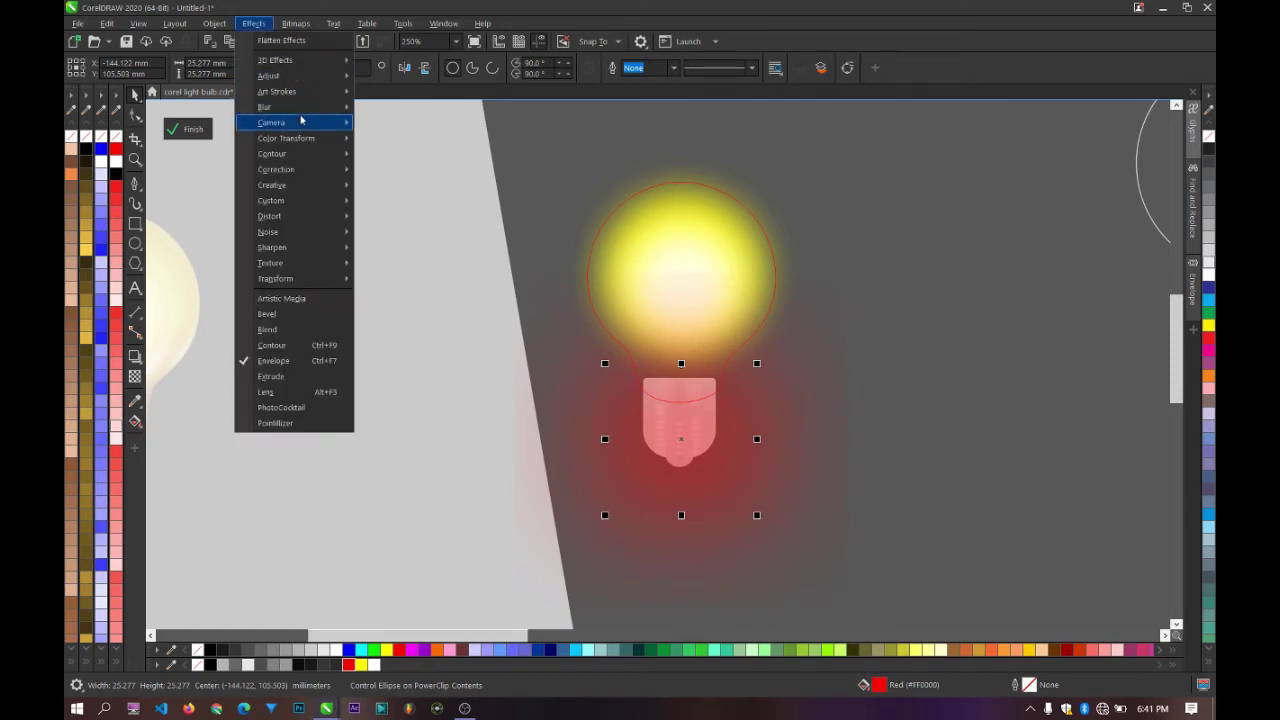
{"action": "mouse_move", "coordinate": [312, 108]}
{"action": "left_click", "coordinate": [428, 139]}
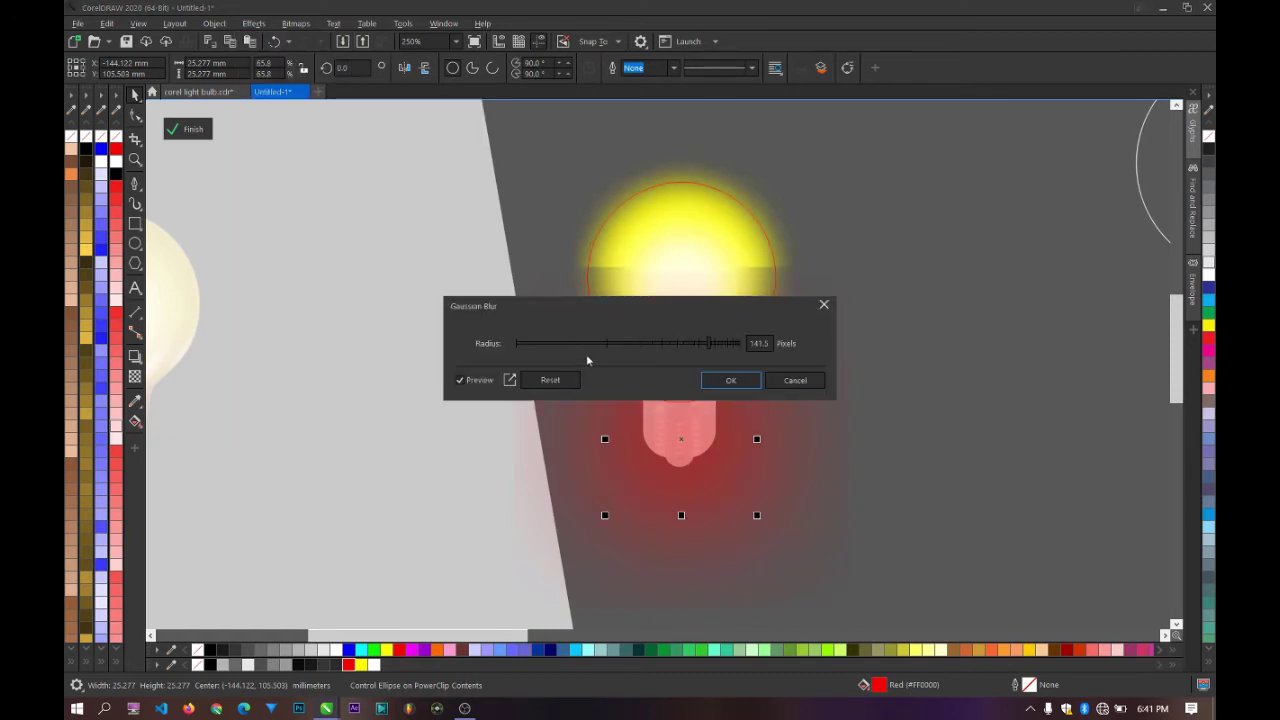
{"action": "left_click_drag", "start_coordinate": [597, 347], "coordinate": [387, 372]}
{"action": "left_click", "coordinate": [381, 407]}
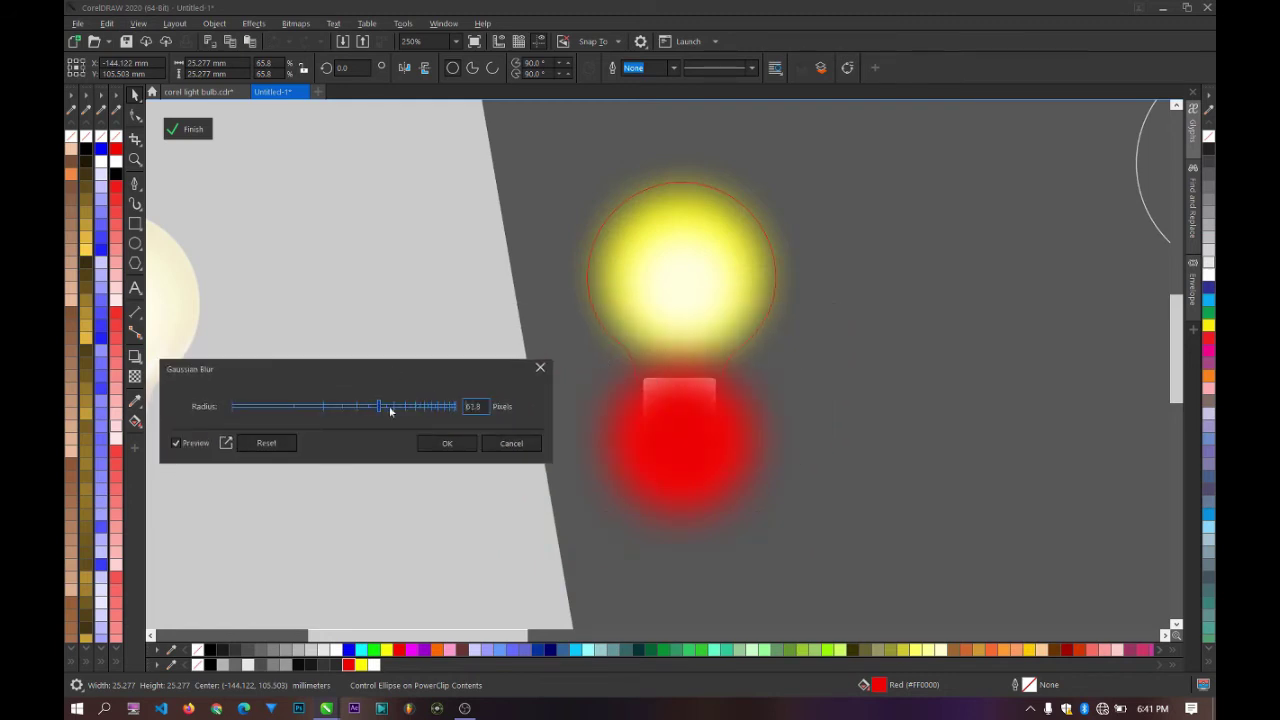
{"action": "left_click", "coordinate": [446, 443]}
{"action": "left_click", "coordinate": [963, 372], "text": "ctrl"}
Step: Nudge the clipped red circle slightly upward into the bulb's neck and finish editing the PowerClip
{"action": "scroll", "coordinate": [686, 386], "scroll_direction": "up", "scroll_amount": 1}
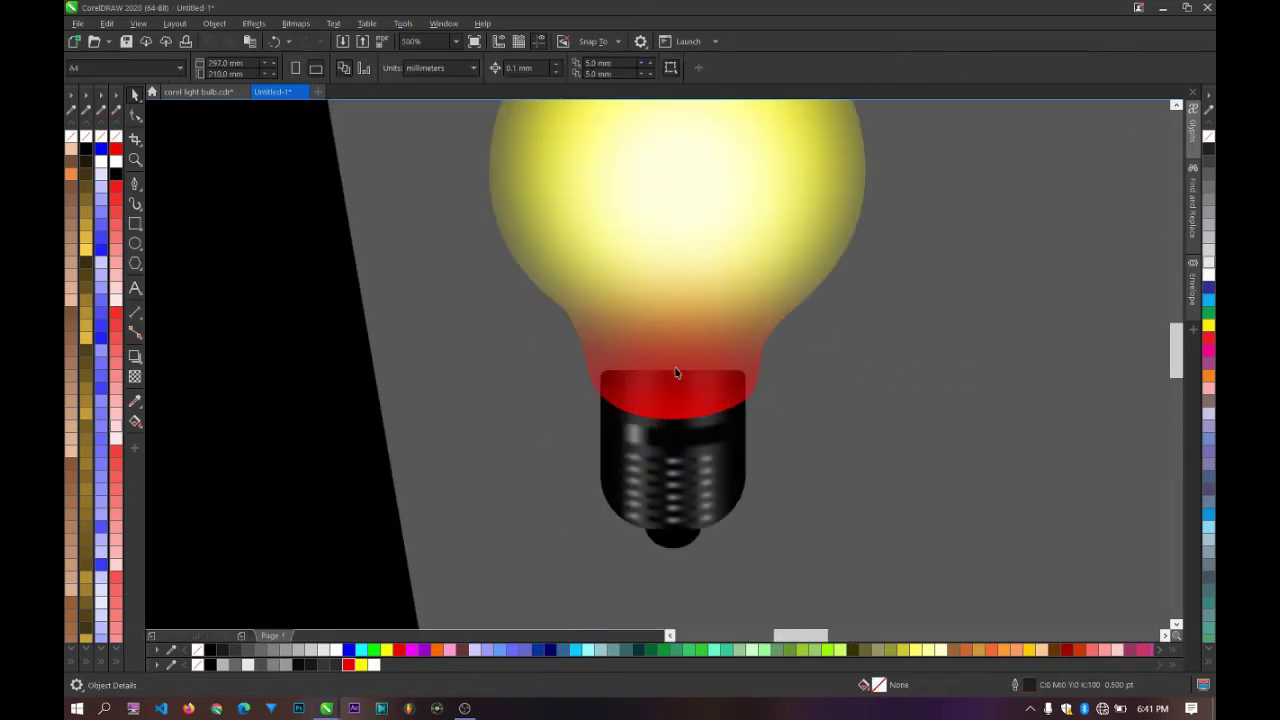
{"action": "left_click", "coordinate": [677, 364], "text": "ctrl"}
{"action": "left_click_drag", "start_coordinate": [677, 364], "coordinate": [684, 352]}
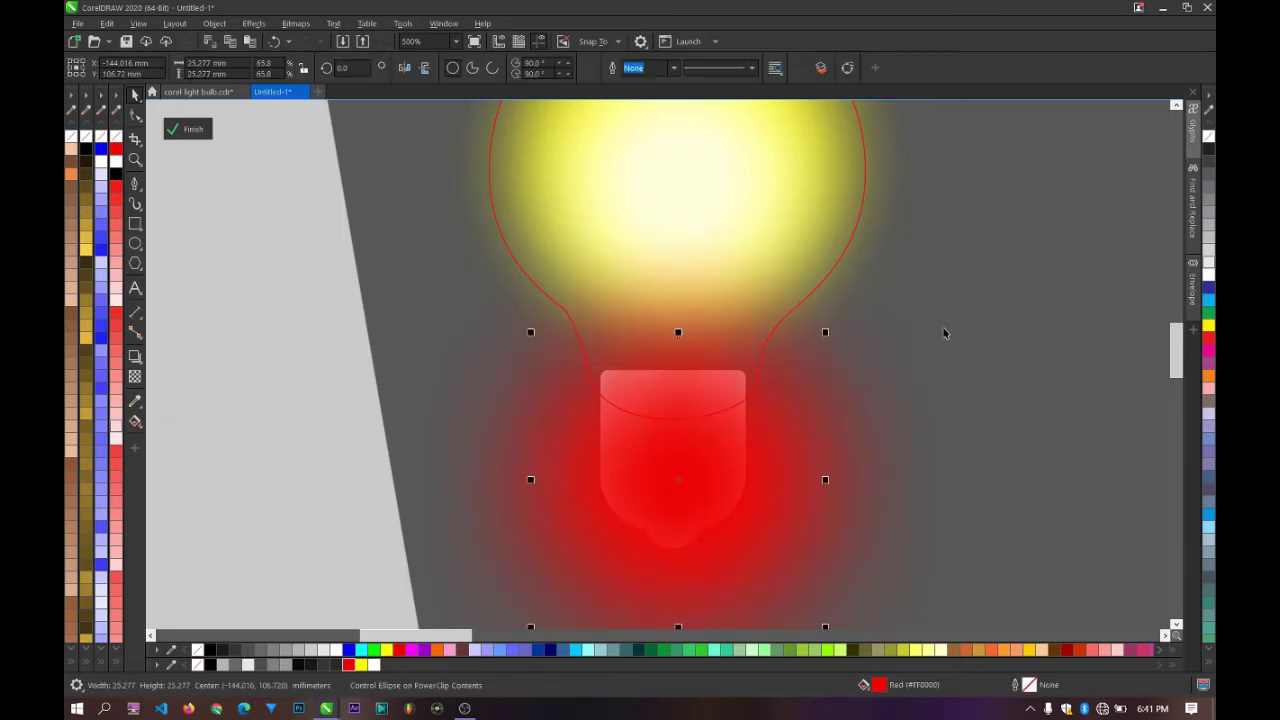
{"action": "left_click", "coordinate": [988, 313], "text": "ctrl"}
Step: Draw an ellipse about 20 mm wide and 10 mm high over the bulb's neck
{"action": "scroll", "coordinate": [763, 342], "scroll_direction": "down", "scroll_amount": 1}
{"action": "scroll", "coordinate": [713, 377], "scroll_direction": "up", "scroll_amount": 2}
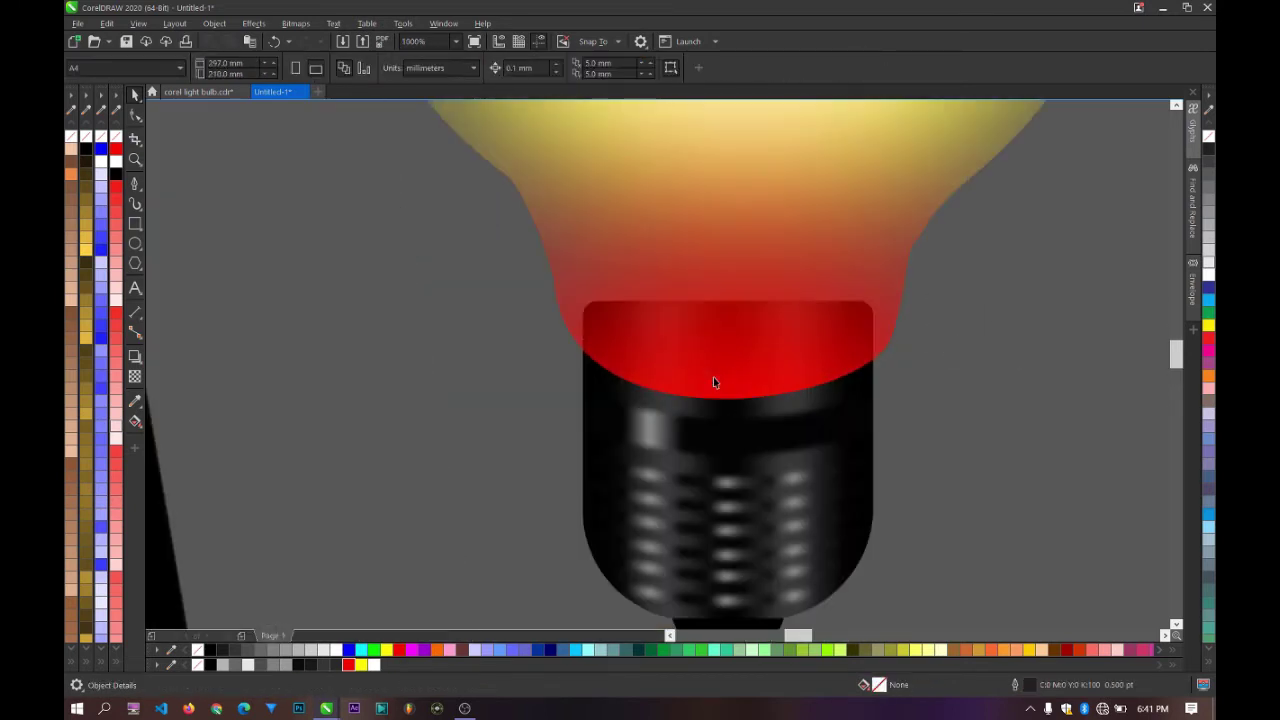
{"action": "left_click", "coordinate": [135, 243]}
{"action": "left_click_drag", "start_coordinate": [456, 204], "coordinate": [922, 443]}
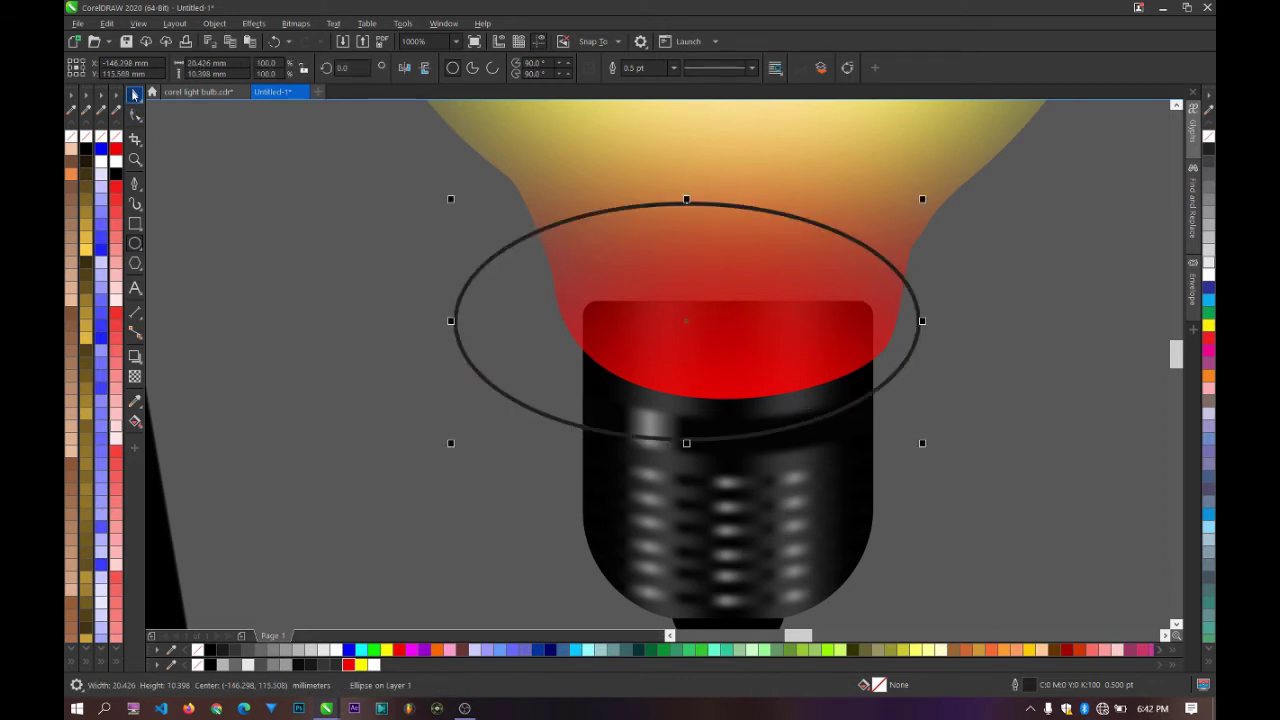
{"action": "left_click", "coordinate": [134, 94]}
Step: Align the ellipse's lower arc with the glass's curved bottom edge and narrow it to about 16.5 mm
{"action": "scroll", "coordinate": [646, 366], "scroll_direction": "up", "scroll_amount": 1}
{"action": "left_click_drag", "start_coordinate": [646, 366], "coordinate": [778, 290]}
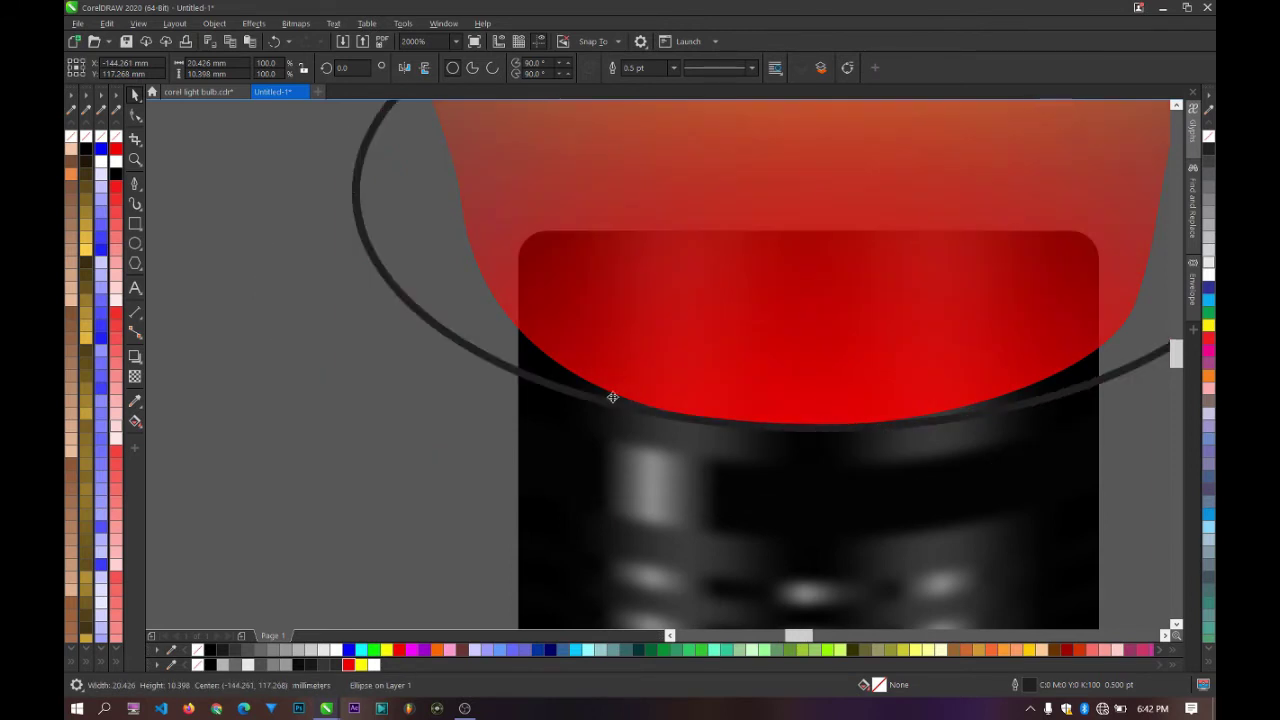
{"action": "scroll", "coordinate": [612, 397], "scroll_direction": "down", "scroll_amount": 1}
{"action": "scroll", "coordinate": [952, 296], "scroll_direction": "up", "scroll_amount": 1}
{"action": "left_click_drag", "start_coordinate": [941, 278], "coordinate": [855, 312]}
{"action": "scroll", "coordinate": [858, 320], "scroll_direction": "down", "scroll_amount": 1}
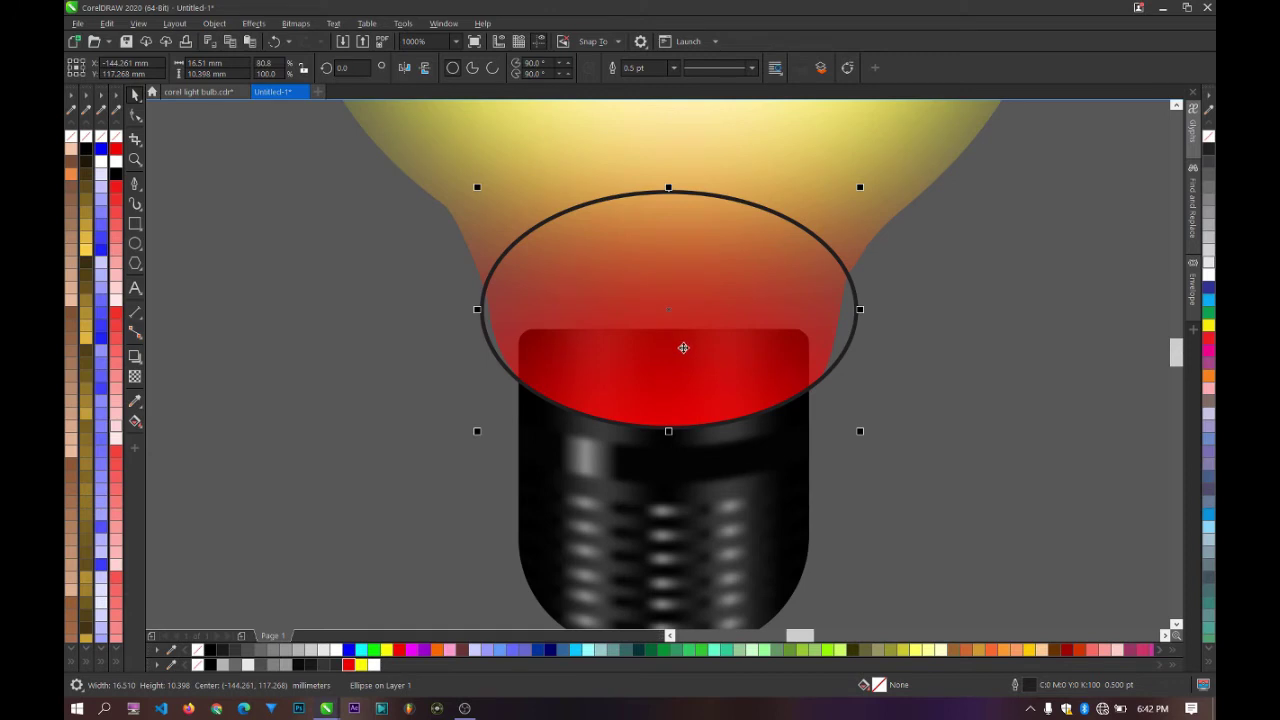
Step: Trim the top of the black socket with the ellipse, then delete the ellipse
{"action": "left_click", "coordinate": [551, 420], "text": "shift"}
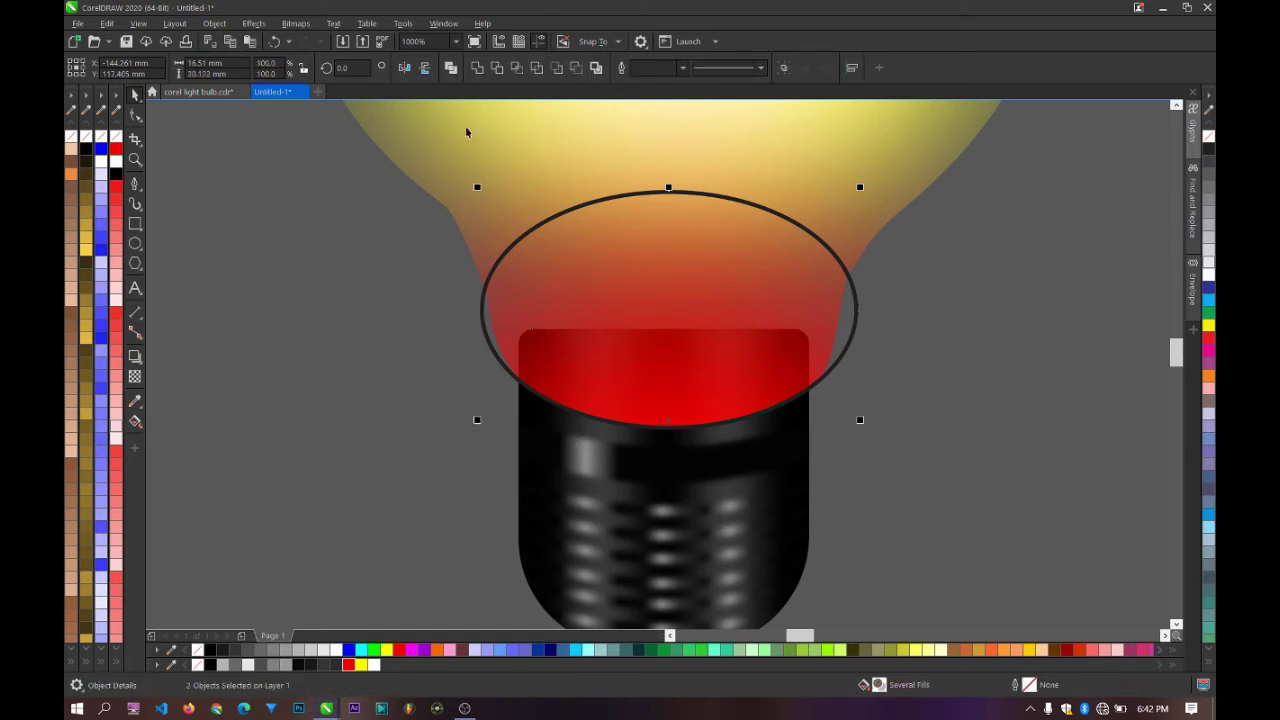
{"action": "left_click", "coordinate": [499, 72]}
{"action": "key", "text": "Escape"}
{"action": "left_click", "coordinate": [674, 306]}
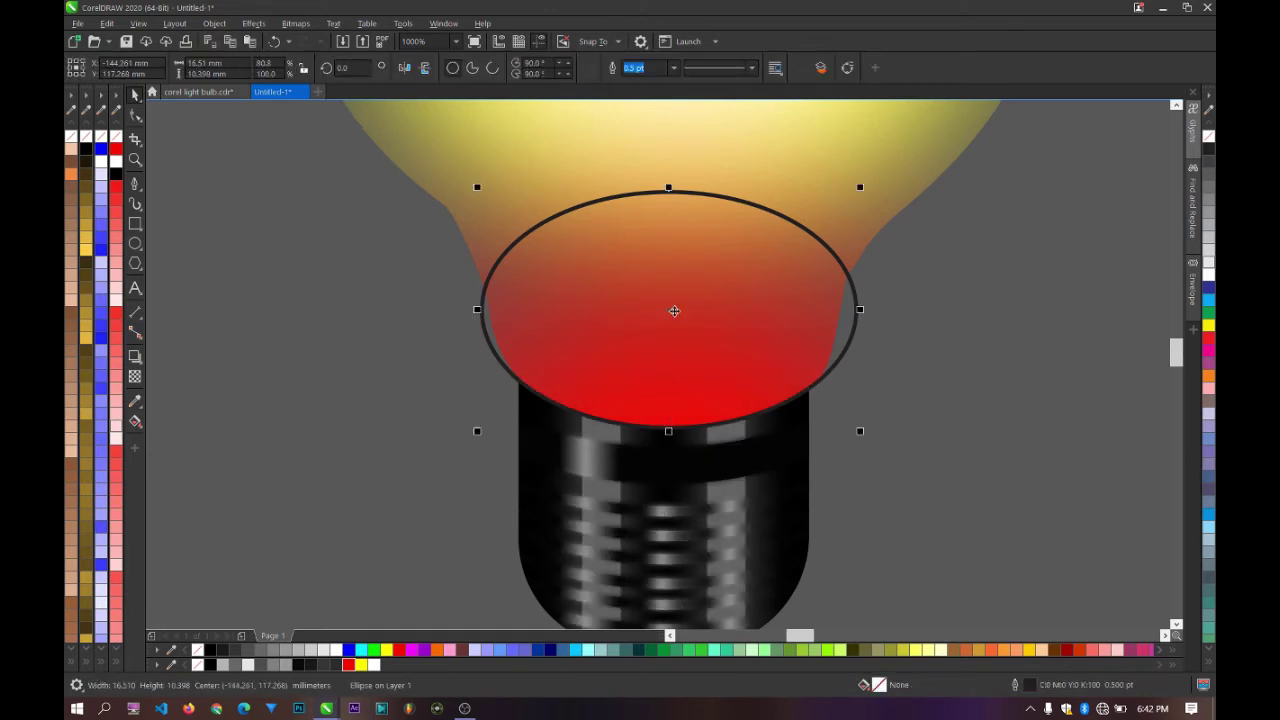
{"action": "key", "text": "Delete"}
Step: Apply a uniform transparency to the red circle inside the bulb's PowerClip and finish editing the contents
{"action": "scroll", "coordinate": [700, 330], "scroll_direction": "down", "scroll_amount": 1}
{"action": "scroll", "coordinate": [860, 365], "scroll_direction": "down", "scroll_amount": 1}
{"action": "scroll", "coordinate": [797, 374], "scroll_direction": "up", "scroll_amount": 2}
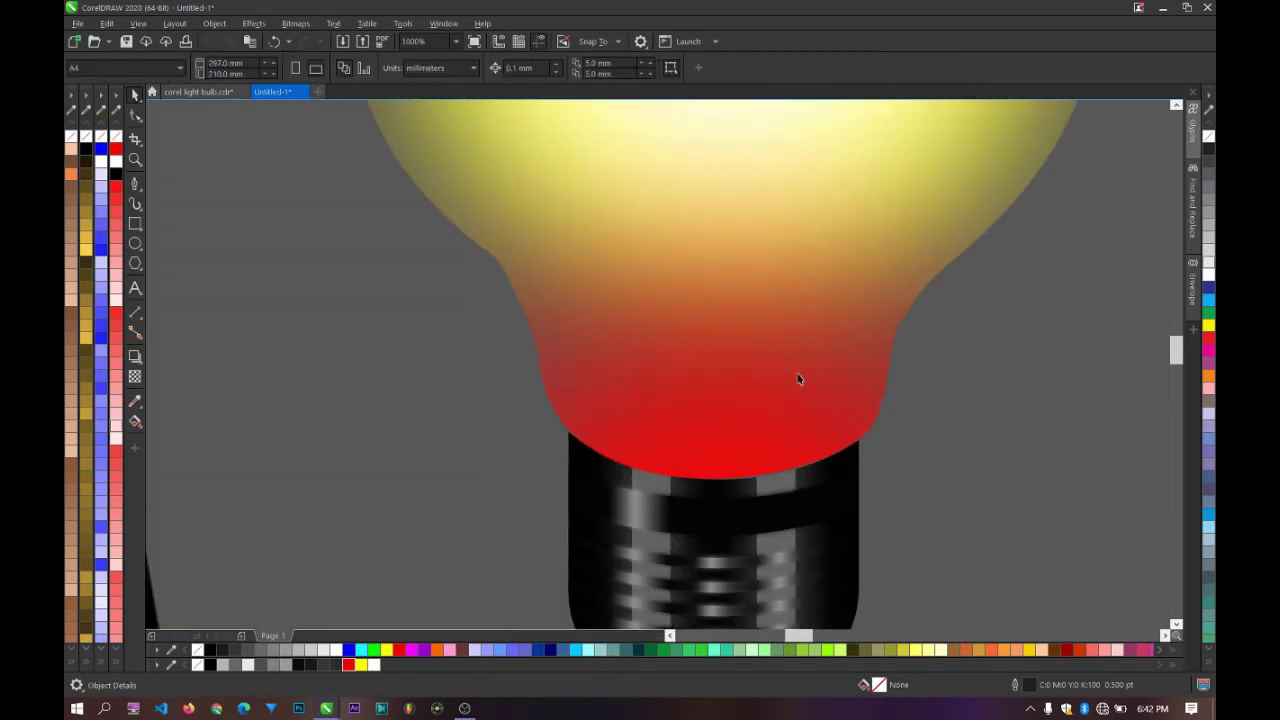
{"action": "scroll", "coordinate": [780, 390], "scroll_direction": "down", "scroll_amount": 1}
{"action": "left_click", "coordinate": [780, 387]}
{"action": "double_click", "coordinate": [780, 387]}
{"action": "left_click", "coordinate": [742, 400]}
{"action": "scroll", "coordinate": [728, 412], "scroll_direction": "down", "scroll_amount": 1}
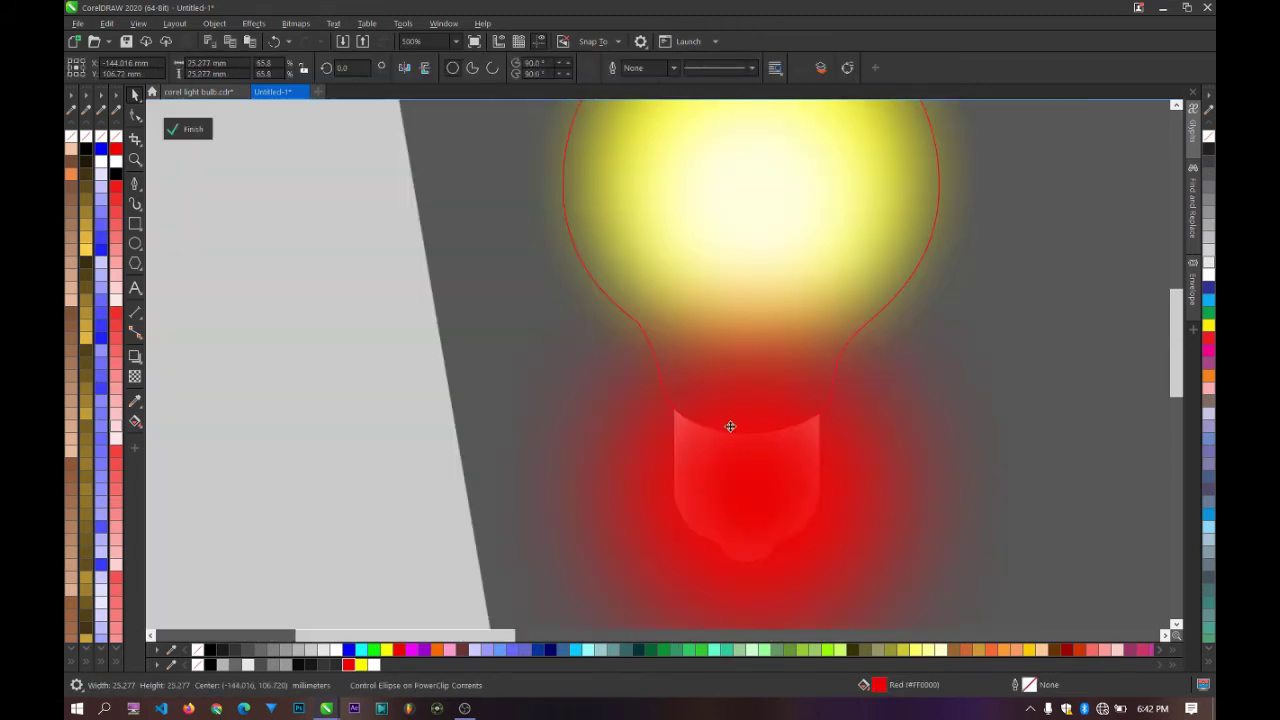
{"action": "scroll", "coordinate": [765, 458], "scroll_direction": "up", "scroll_amount": 1}
{"action": "left_click", "coordinate": [140, 373]}
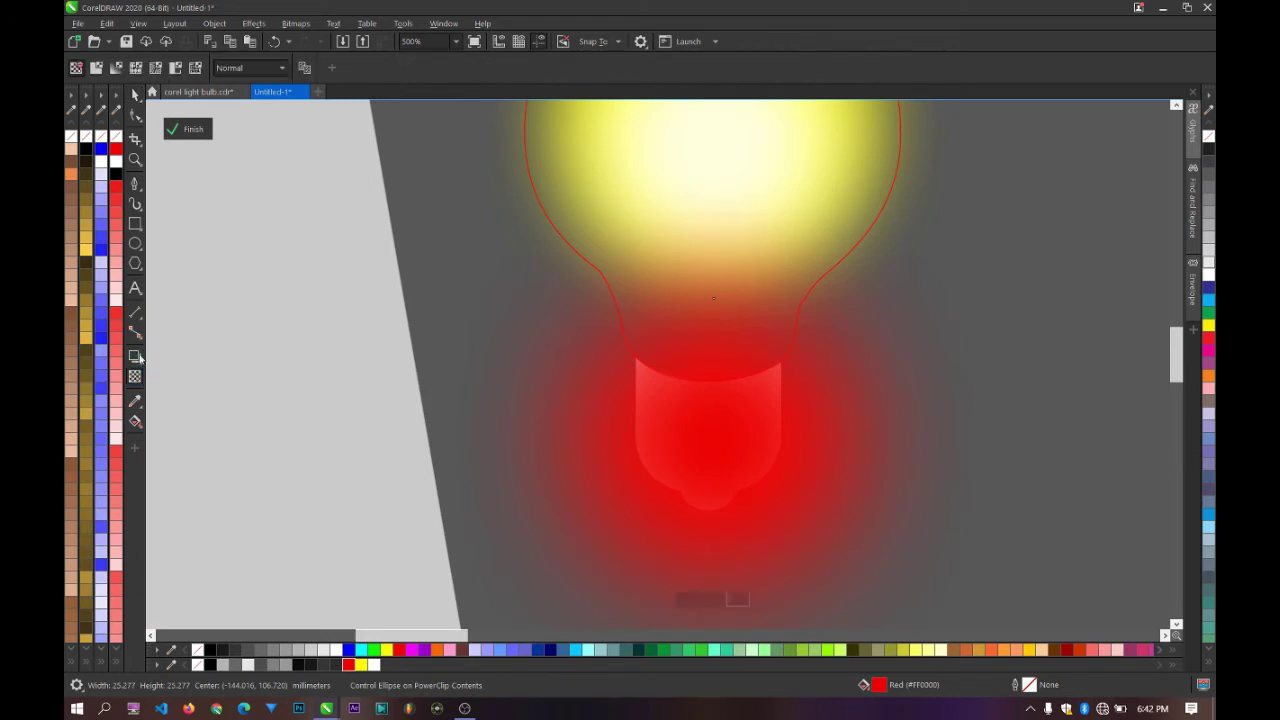
{"action": "left_click_drag", "start_coordinate": [689, 603], "coordinate": [701, 602]}
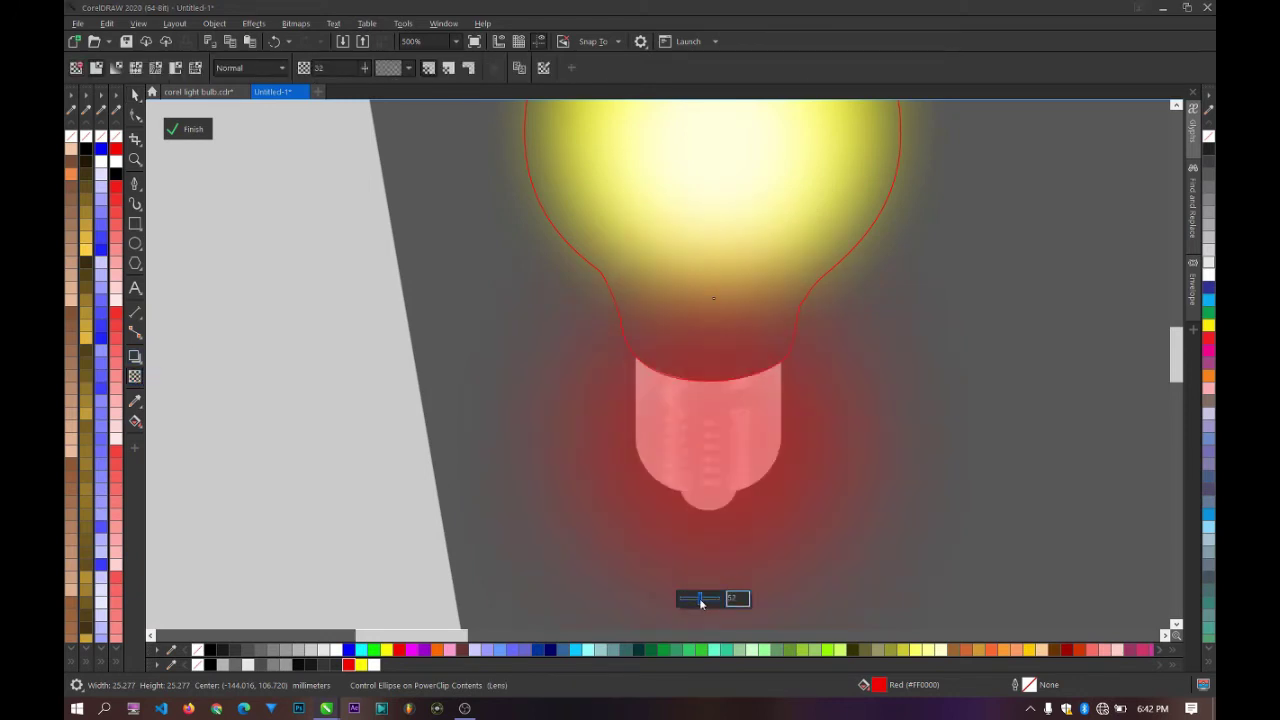
{"action": "left_click", "coordinate": [188, 129]}
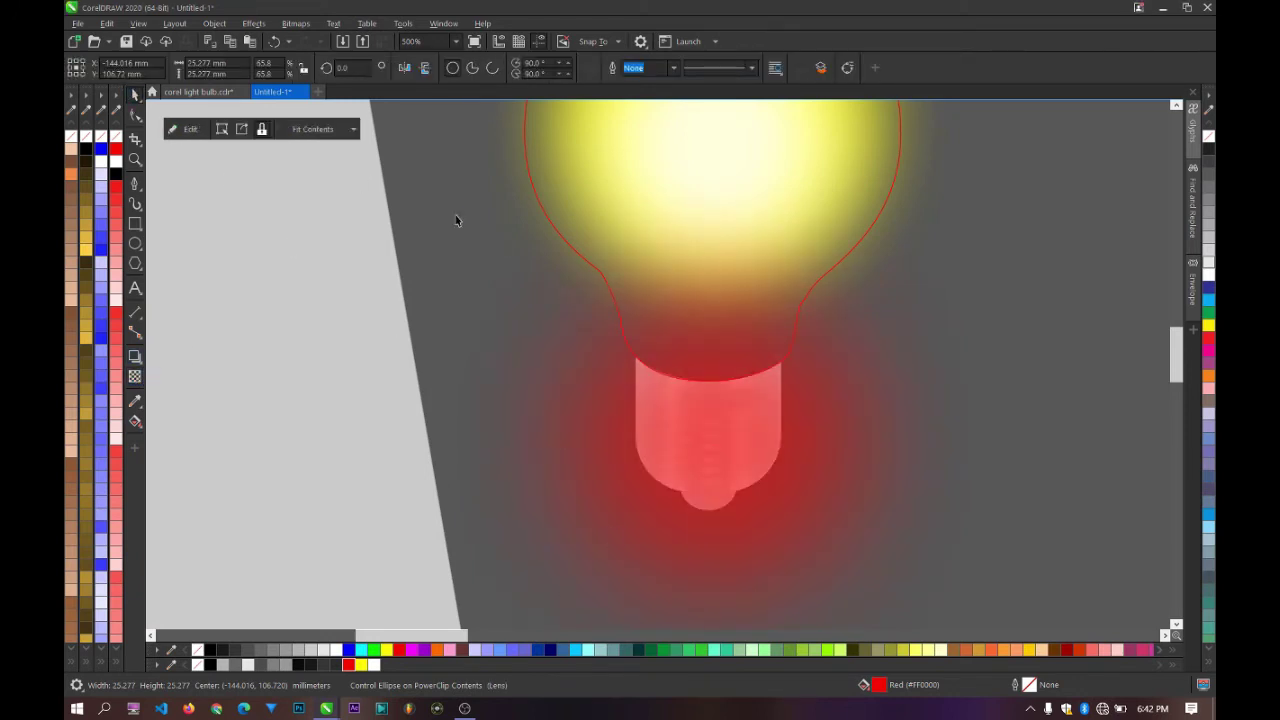
{"action": "left_click", "coordinate": [905, 347]}
{"action": "scroll", "coordinate": [893, 353], "scroll_direction": "down", "scroll_amount": 1}
{"action": "scroll", "coordinate": [794, 350], "scroll_direction": "up", "scroll_amount": 1}
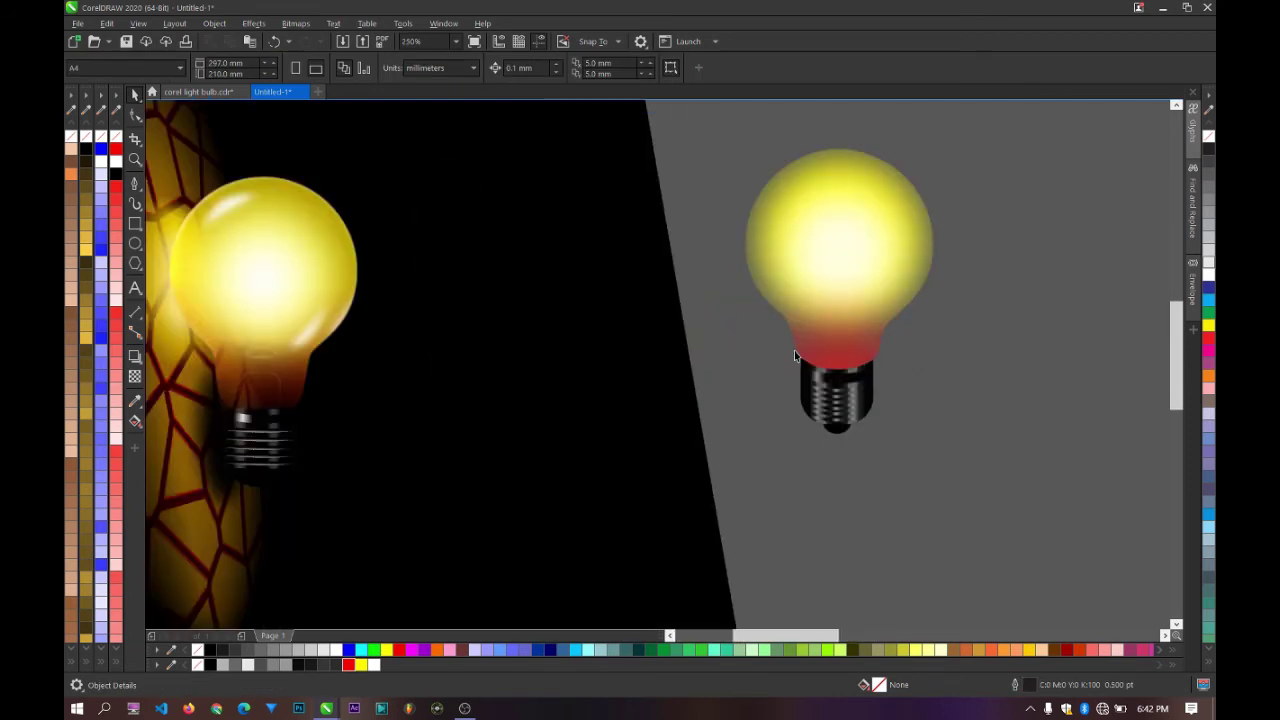
Step: Move the clipped red circle slightly higher in the neck, set its transparency to 49 and finish editing the PowerClip
{"action": "double_click", "coordinate": [852, 353]}
{"action": "left_click", "coordinate": [852, 353]}
{"action": "scroll", "coordinate": [852, 353], "scroll_direction": "up", "scroll_amount": 1}
{"action": "left_click_drag", "start_coordinate": [830, 411], "coordinate": [830, 395]}
{"action": "left_click", "coordinate": [135, 376]}
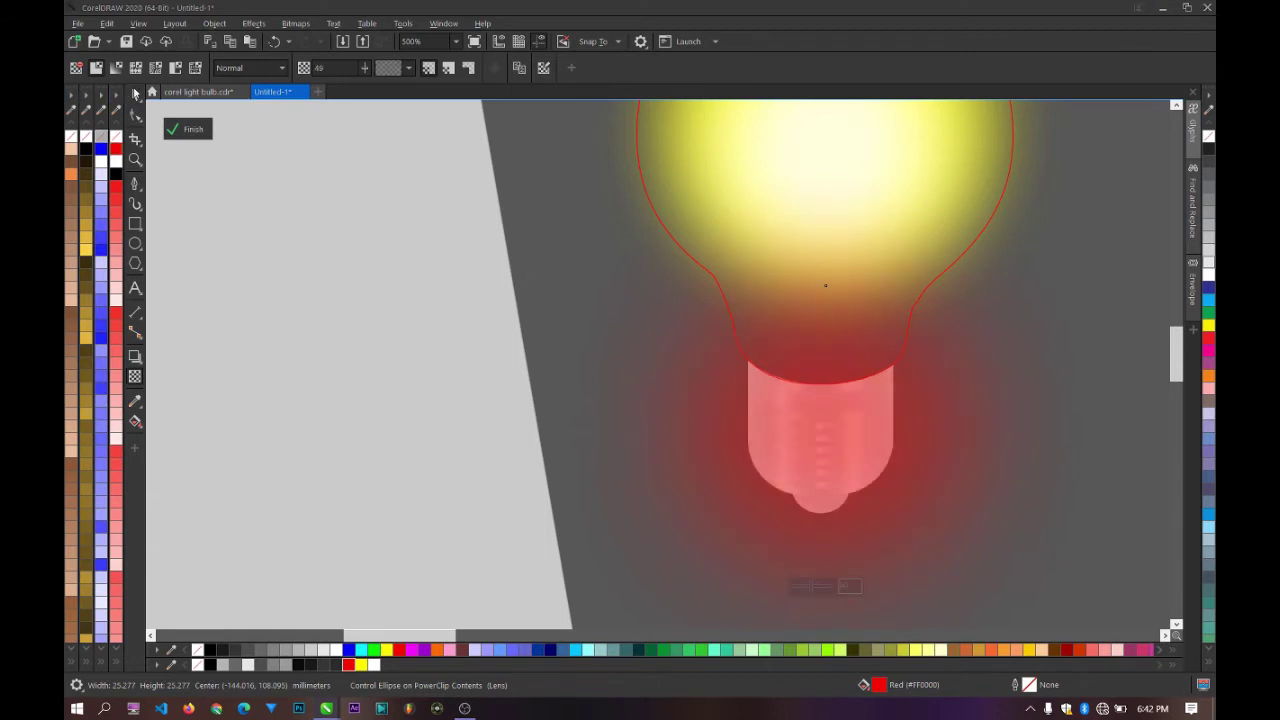
{"action": "left_click", "coordinate": [135, 94]}
{"action": "scroll", "coordinate": [822, 378], "scroll_direction": "down", "scroll_amount": 1}
{"action": "left_click", "coordinate": [1021, 356], "text": "ctrl"}
{"action": "left_click", "coordinate": [1021, 356]}
{"action": "scroll", "coordinate": [854, 358], "scroll_direction": "up", "scroll_amount": 1}
{"action": "scroll", "coordinate": [851, 398], "scroll_direction": "down", "scroll_amount": 1}
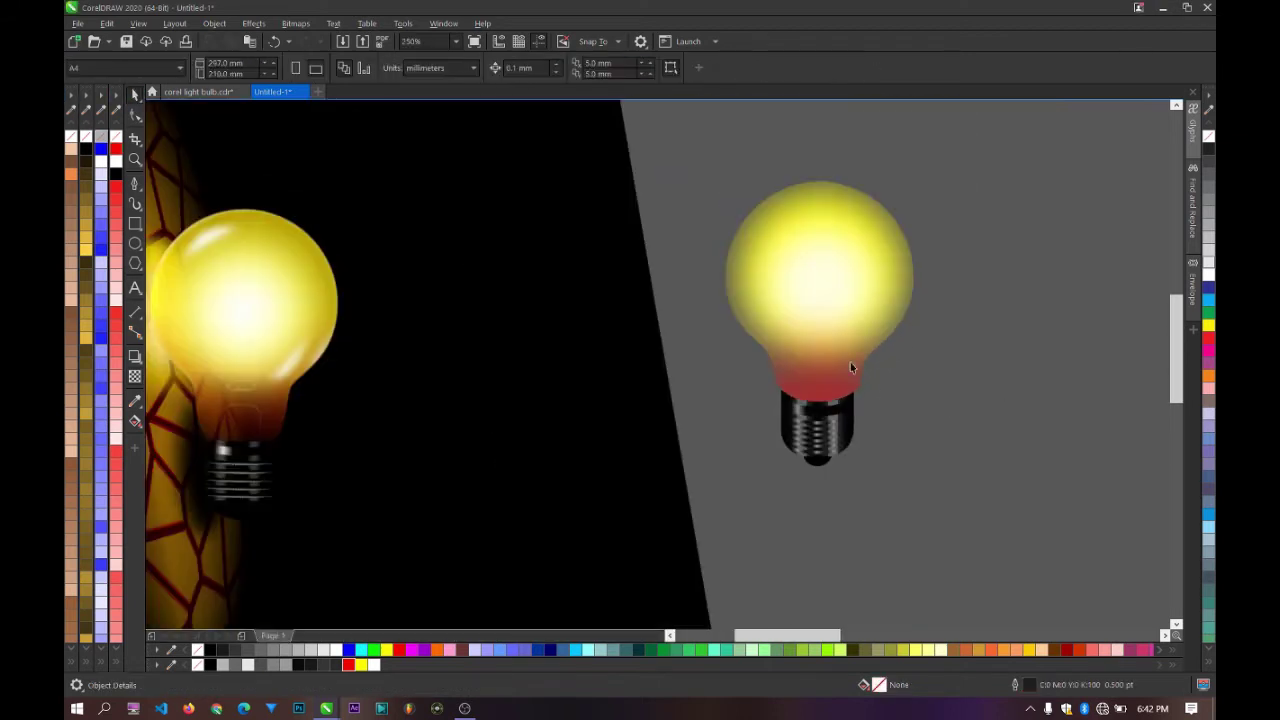
Step: Enlarge the yellow glow circle slightly inside the bulb's PowerClip and finish editing
{"action": "scroll", "coordinate": [851, 296], "scroll_direction": "up", "scroll_amount": 1}
{"action": "scroll", "coordinate": [851, 296], "scroll_direction": "down", "scroll_amount": 1}
{"action": "scroll", "coordinate": [846, 200], "scroll_direction": "up", "scroll_amount": 1}
{"action": "double_click", "coordinate": [846, 200]}
{"action": "scroll", "coordinate": [846, 222], "scroll_direction": "down", "scroll_amount": 1}
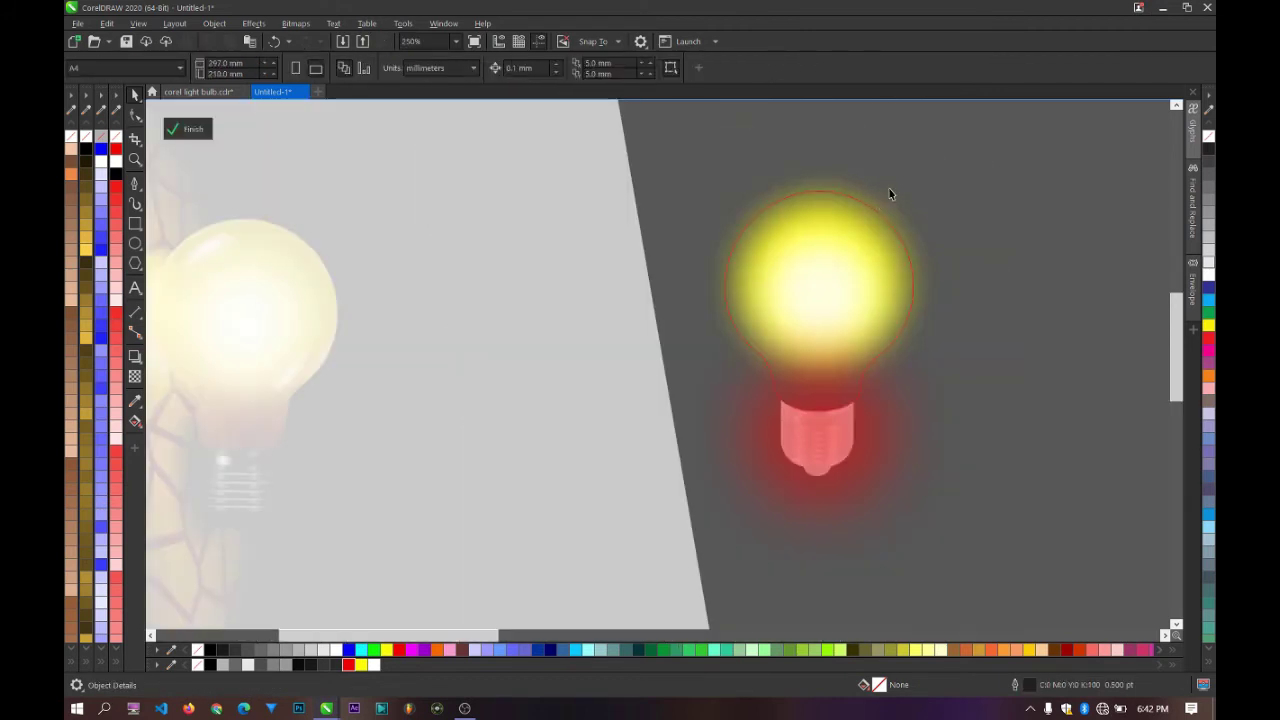
{"action": "left_click", "coordinate": [862, 227]}
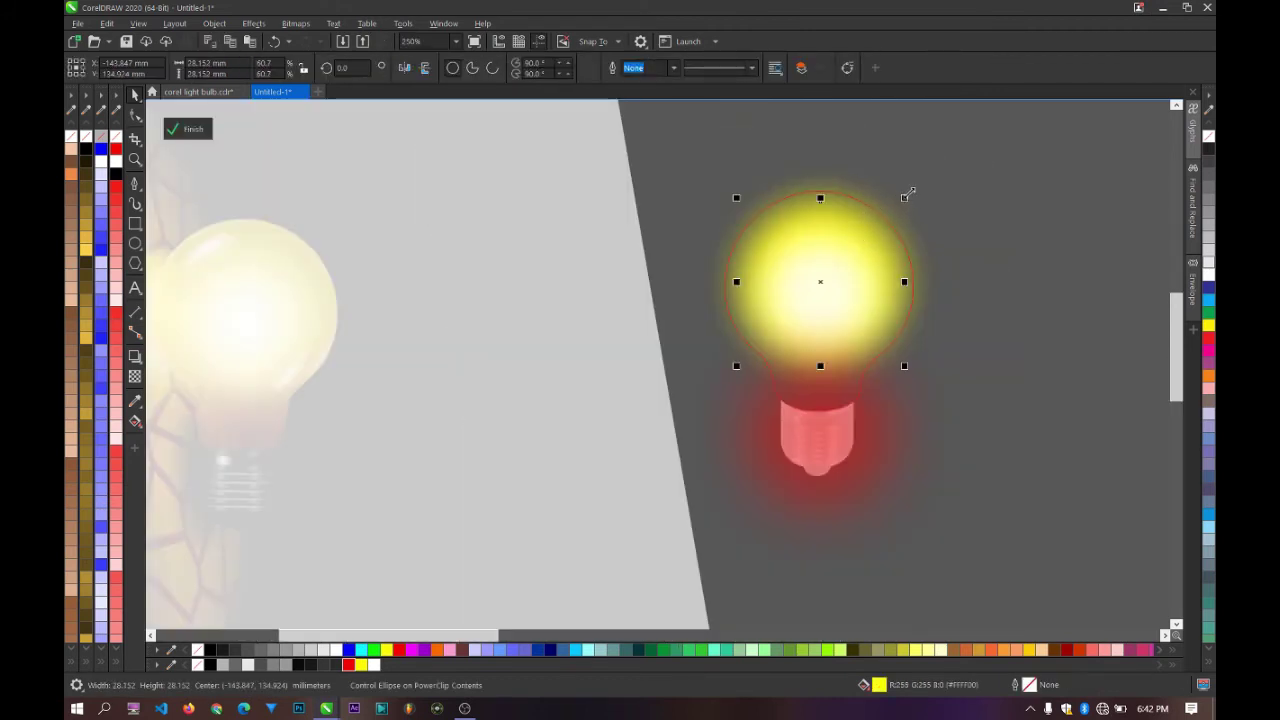
{"action": "left_click_drag", "start_coordinate": [915, 182], "coordinate": [914, 187]}
{"action": "left_click", "coordinate": [991, 186], "text": "ctrl"}
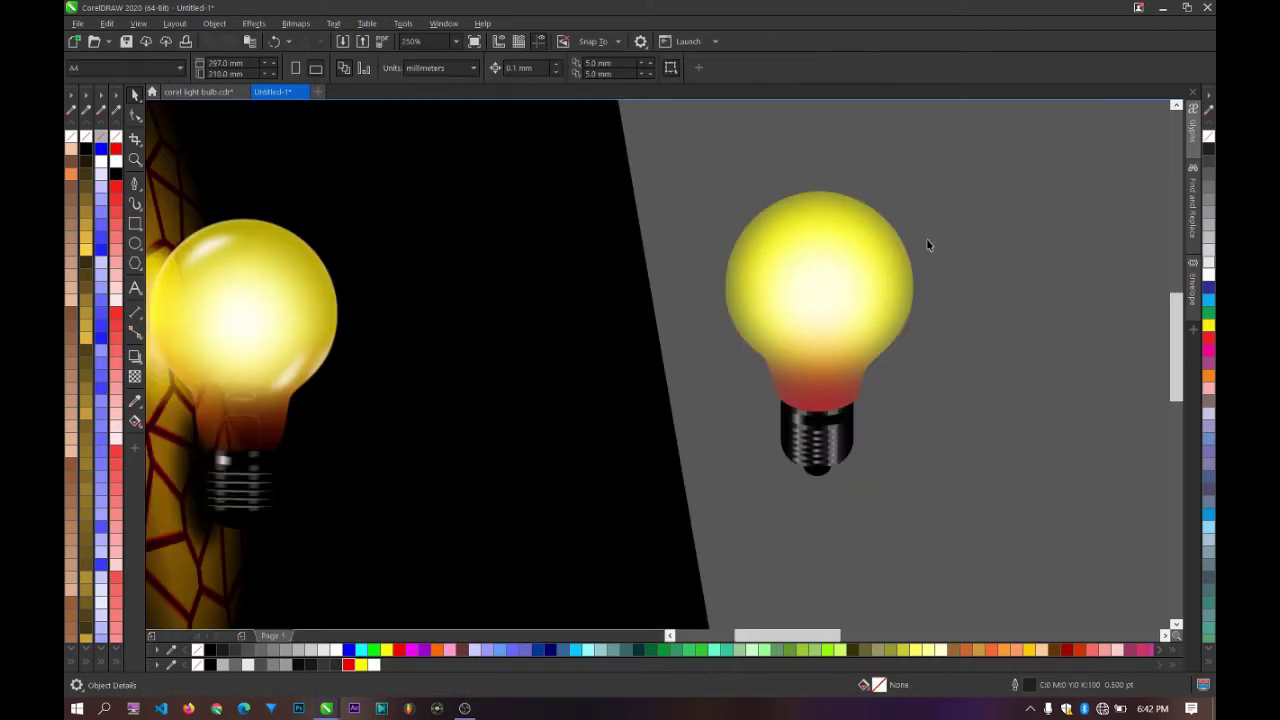
{"action": "scroll", "coordinate": [926, 243], "scroll_direction": "down", "scroll_amount": 1}
{"action": "scroll", "coordinate": [921, 265], "scroll_direction": "up", "scroll_amount": 1}
{"action": "scroll", "coordinate": [877, 266], "scroll_direction": "down", "scroll_amount": 1}
{"action": "scroll", "coordinate": [854, 251], "scroll_direction": "up", "scroll_amount": 1}
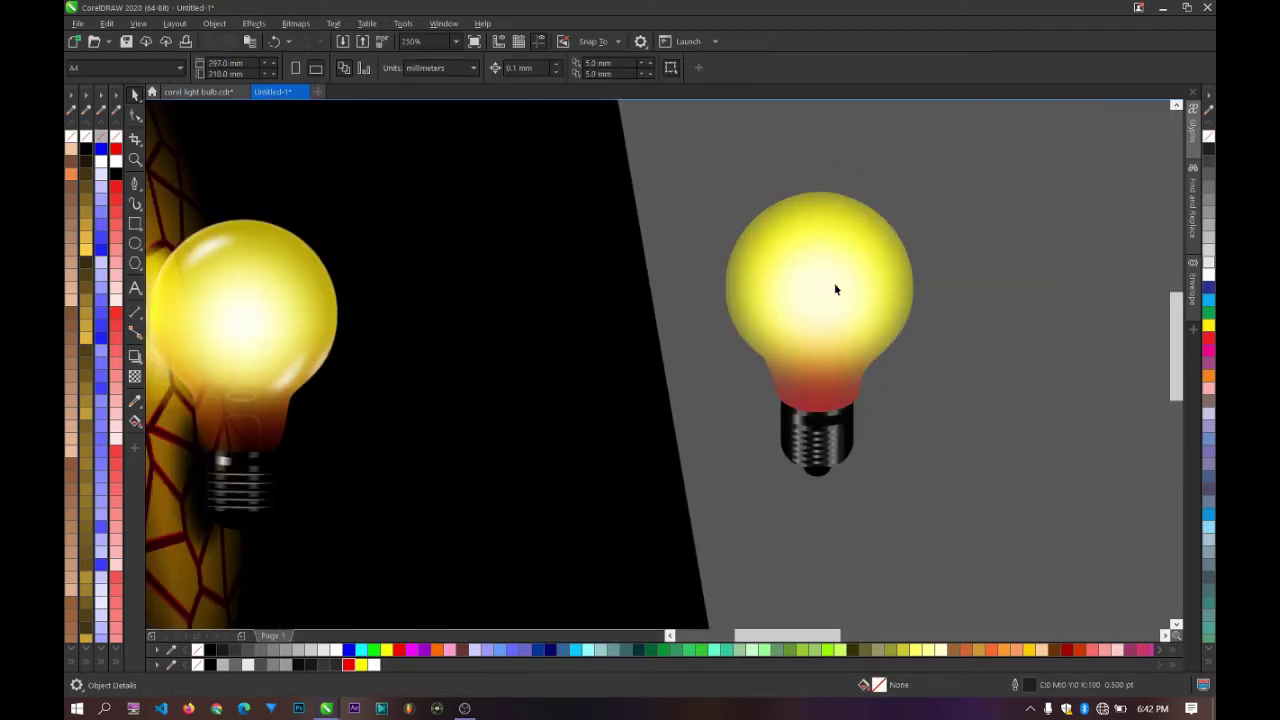
{"action": "scroll", "coordinate": [834, 286], "scroll_direction": "down", "scroll_amount": 1}
{"action": "scroll", "coordinate": [828, 301], "scroll_direction": "up", "scroll_amount": 1}
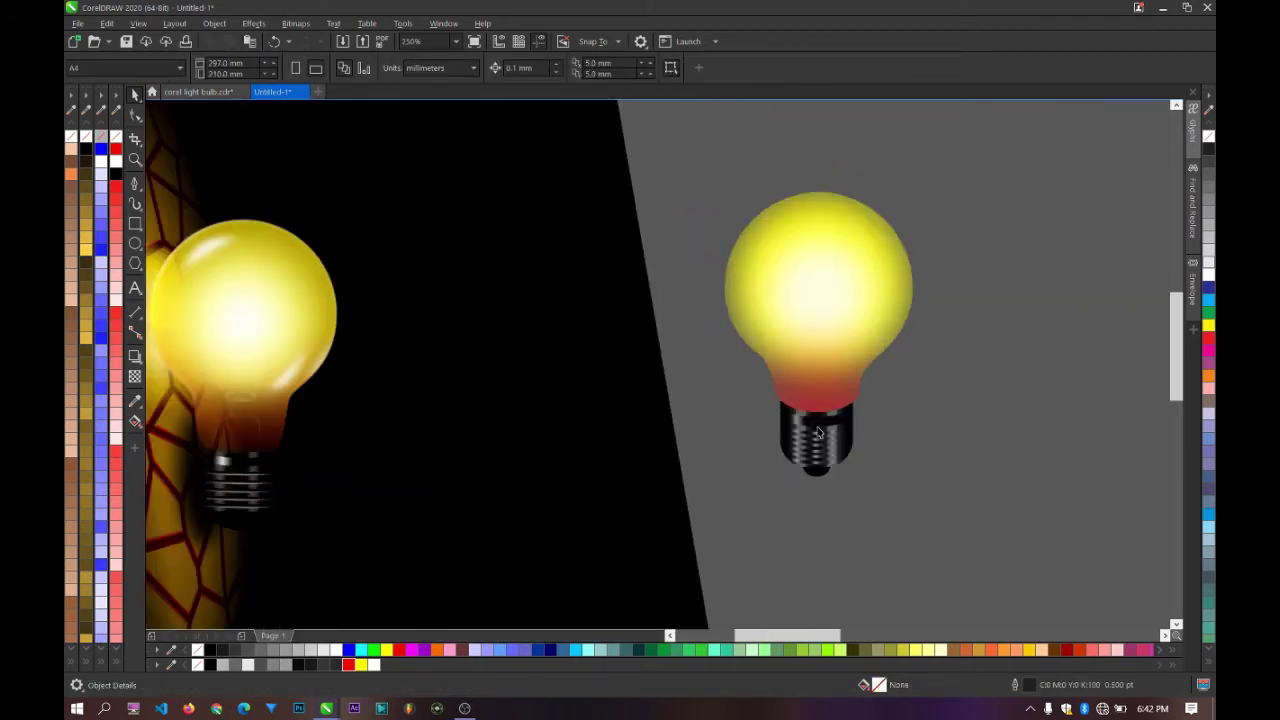
Step: Apply a Gaussian Blur with a radius of 7.2 pixels to the two grey vertical strips inside the socket's PowerClip
{"action": "scroll", "coordinate": [834, 491], "scroll_direction": "up", "scroll_amount": 2}
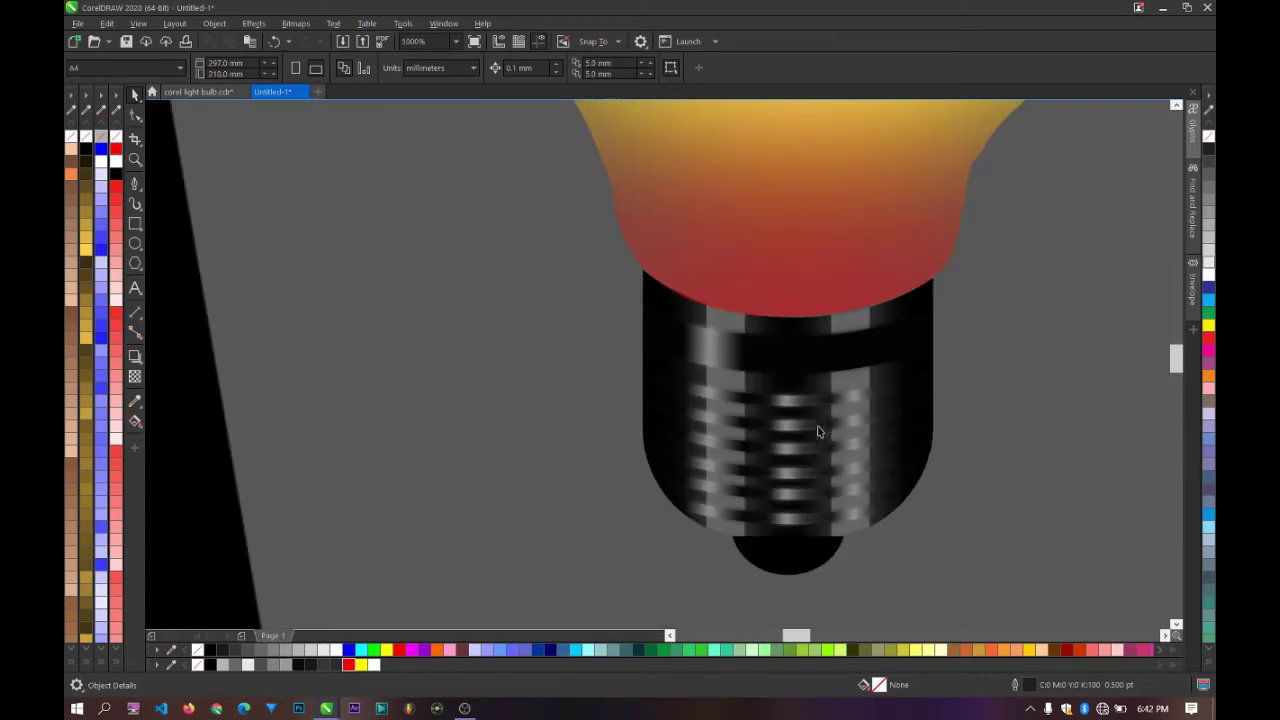
{"action": "scroll", "coordinate": [817, 431], "scroll_direction": "down", "scroll_amount": 1}
{"action": "scroll", "coordinate": [820, 435], "scroll_direction": "up", "scroll_amount": 1}
{"action": "left_click", "coordinate": [805, 434]}
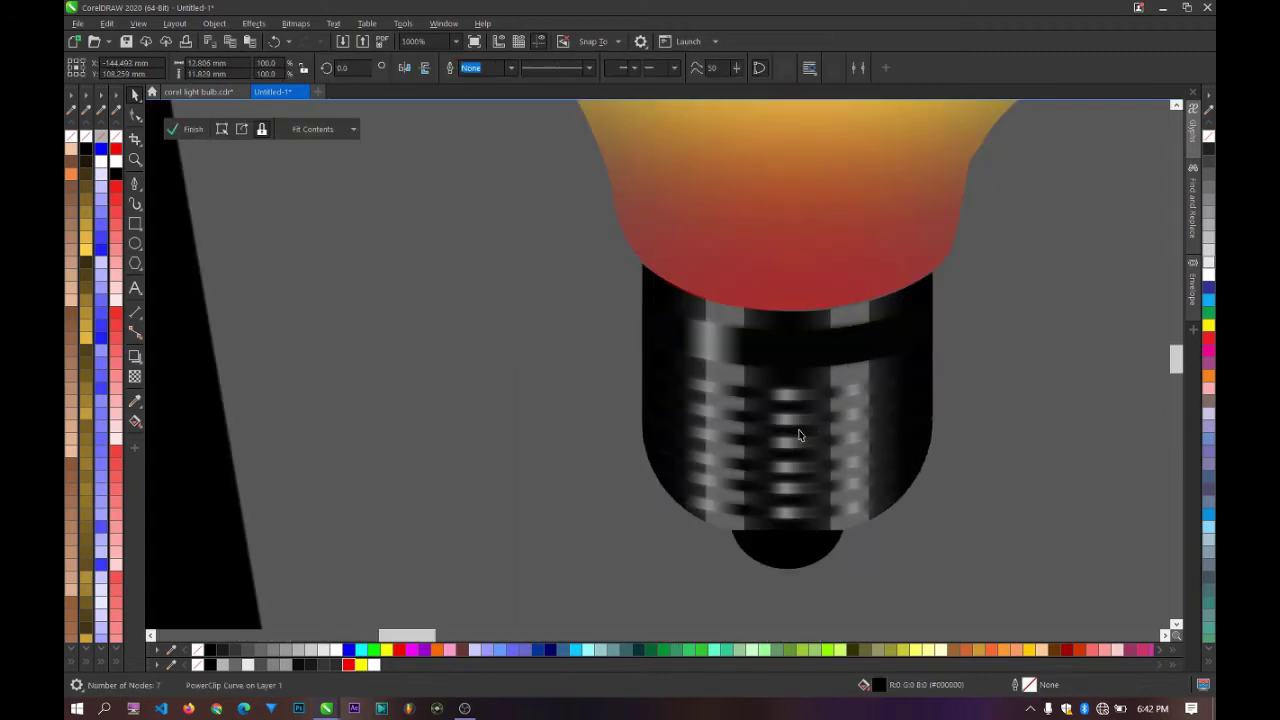
{"action": "left_click", "coordinate": [1042, 394], "text": "ctrl"}
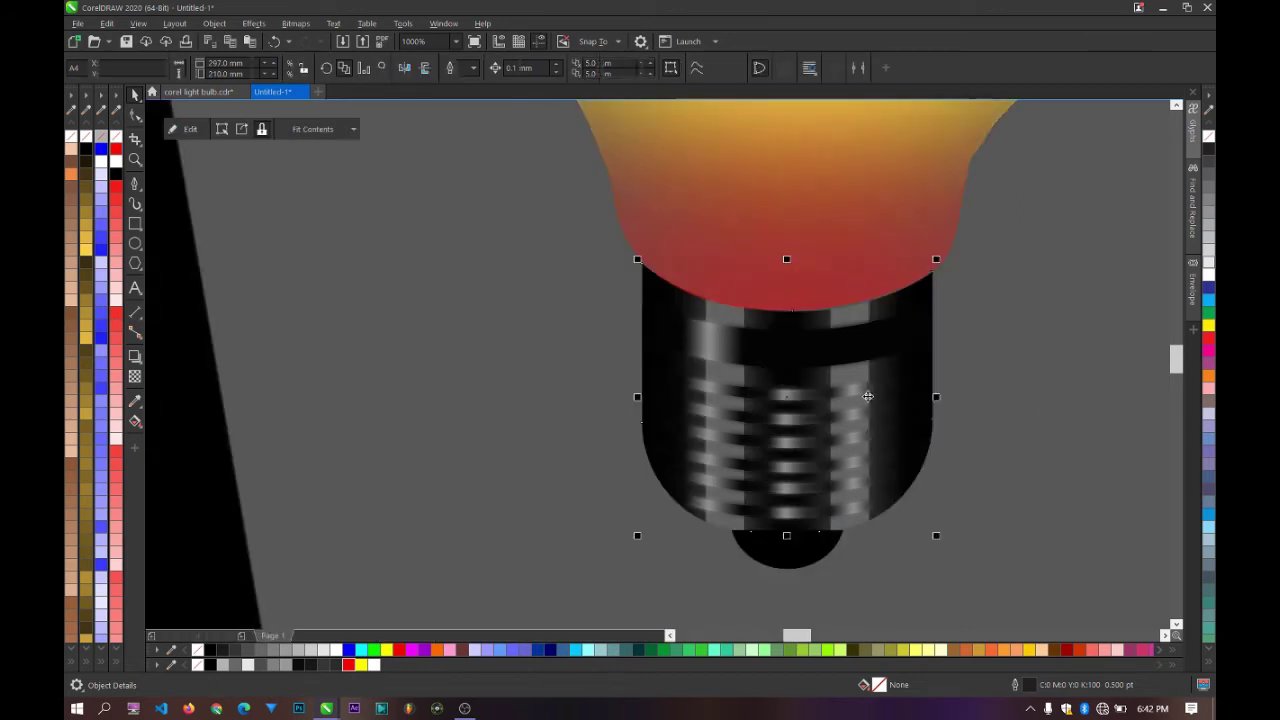
{"action": "double_click", "coordinate": [853, 318]}
{"action": "left_click", "coordinate": [856, 315]}
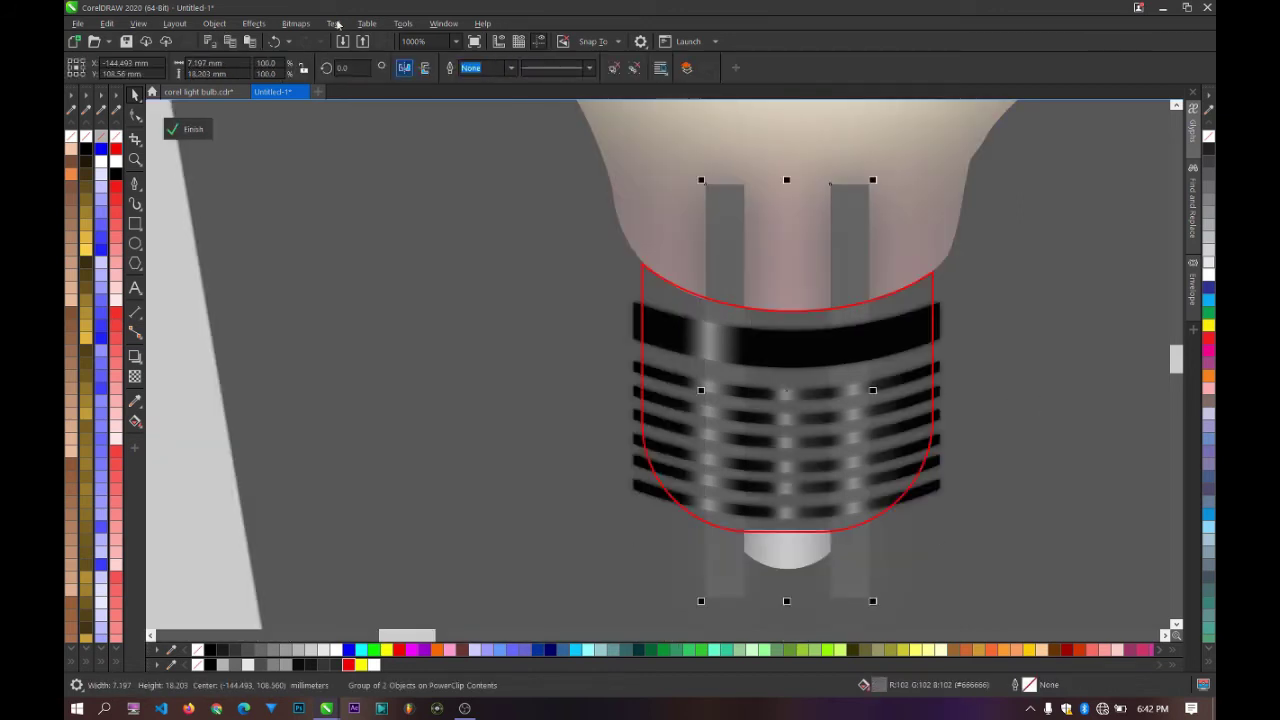
{"action": "left_click", "coordinate": [257, 24]}
{"action": "mouse_move", "coordinate": [265, 106]}
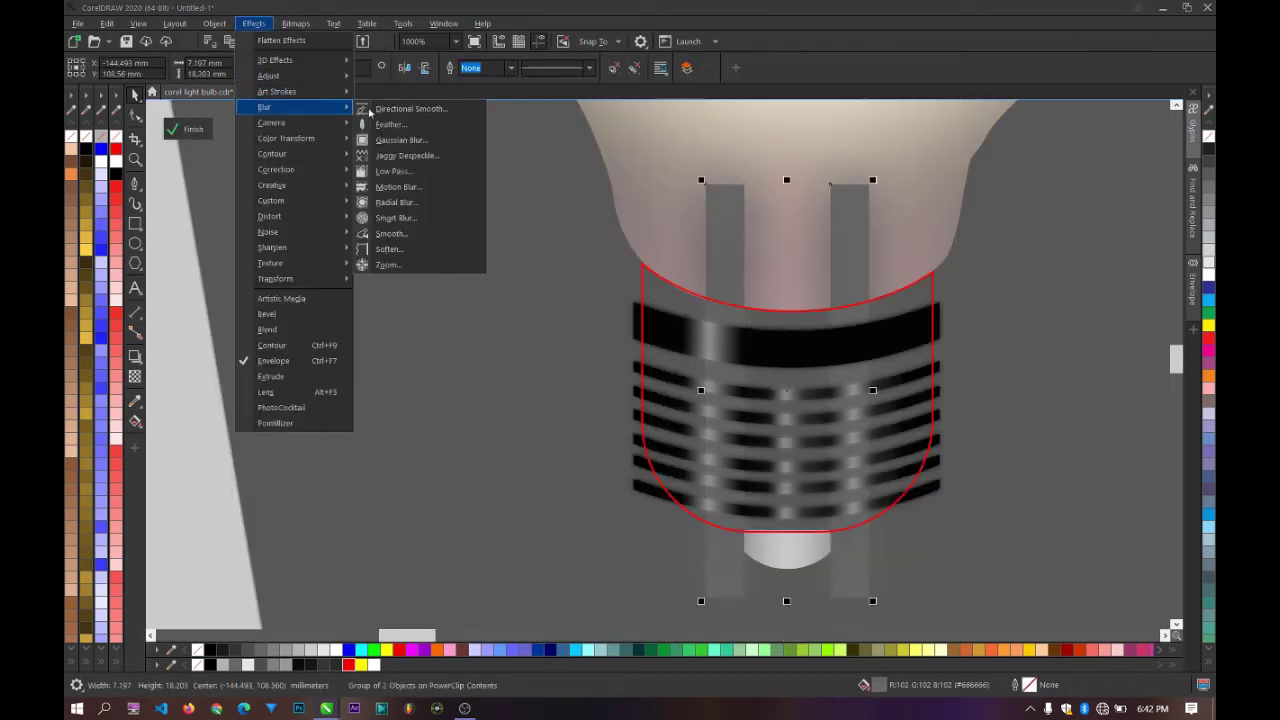
{"action": "left_click", "coordinate": [417, 136]}
{"action": "left_click_drag", "start_coordinate": [584, 344], "coordinate": [563, 348]}
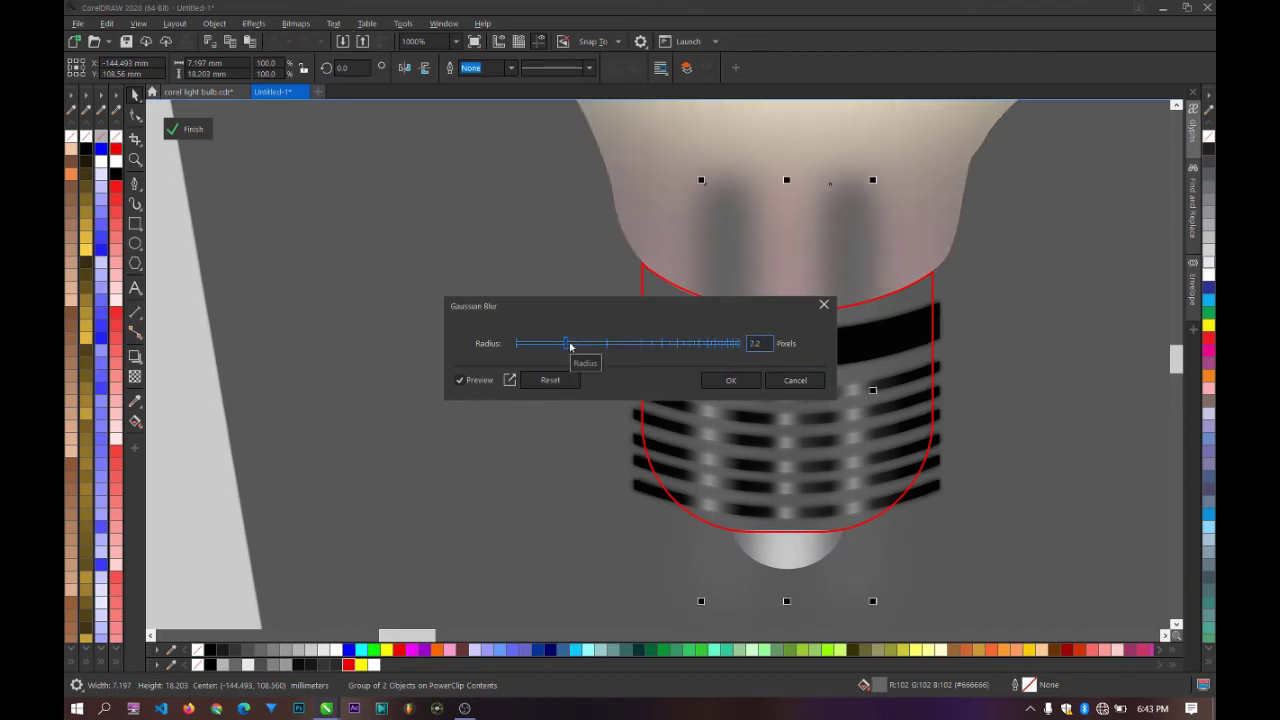
{"action": "left_click", "coordinate": [731, 380]}
{"action": "left_click", "coordinate": [512, 354], "text": "ctrl"}
{"action": "scroll", "coordinate": [720, 340], "scroll_direction": "down", "scroll_amount": 1}
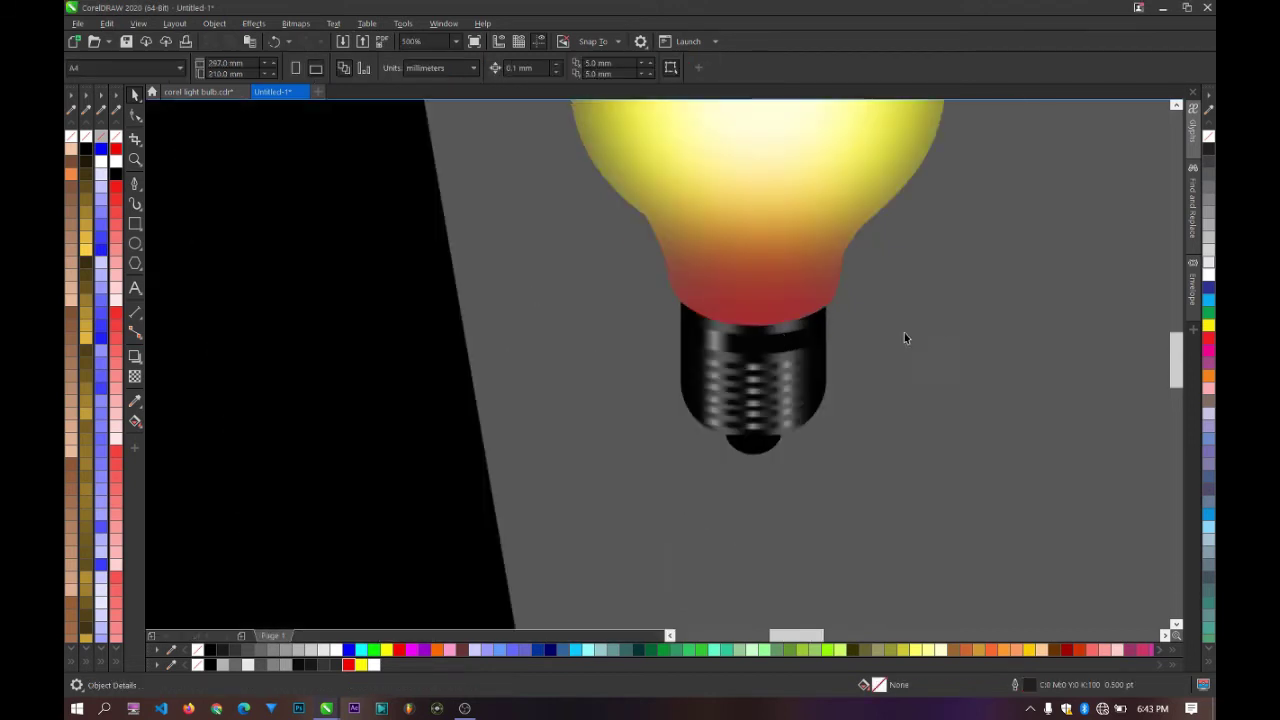
Step: Compare the drawn bulb with the finished reference bulb, examining the reference's glass highlights and edge
{"action": "scroll", "coordinate": [859, 256], "scroll_direction": "down", "scroll_amount": 4}
{"action": "scroll", "coordinate": [871, 250], "scroll_direction": "up", "scroll_amount": 5}
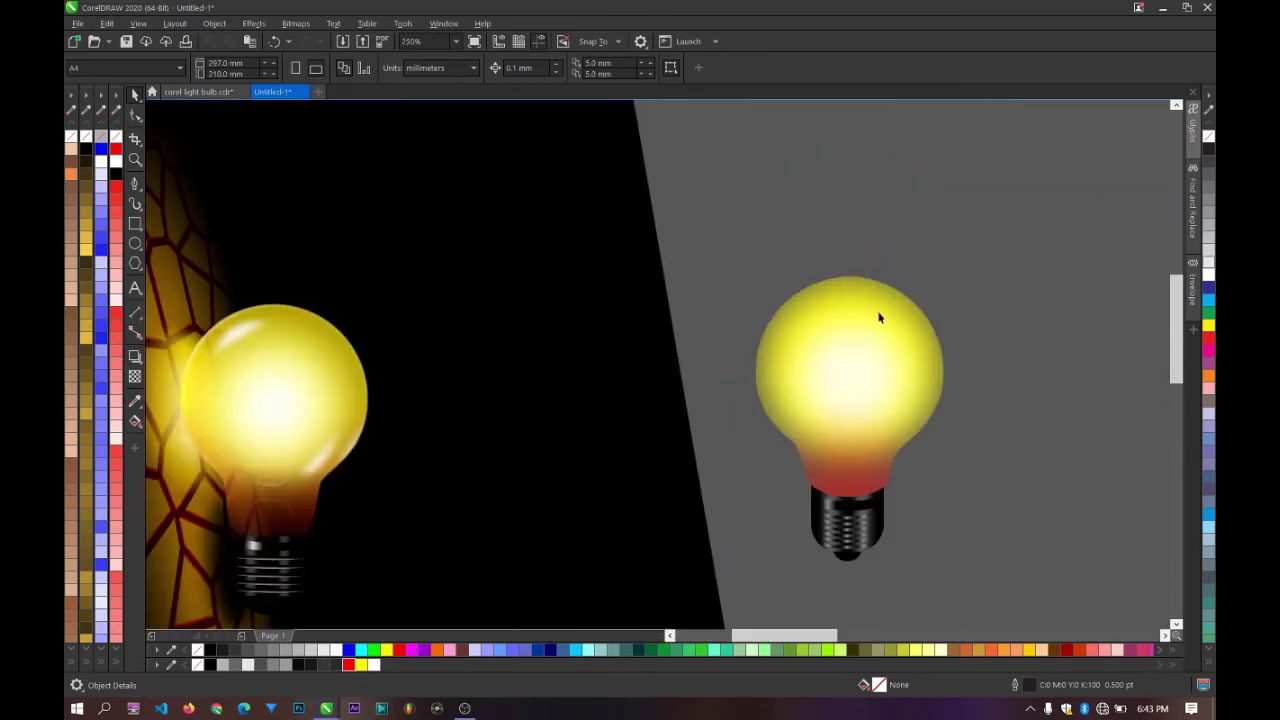
{"action": "scroll", "coordinate": [827, 277], "scroll_direction": "down", "scroll_amount": 3}
{"action": "scroll", "coordinate": [508, 270], "scroll_direction": "up", "scroll_amount": 3}
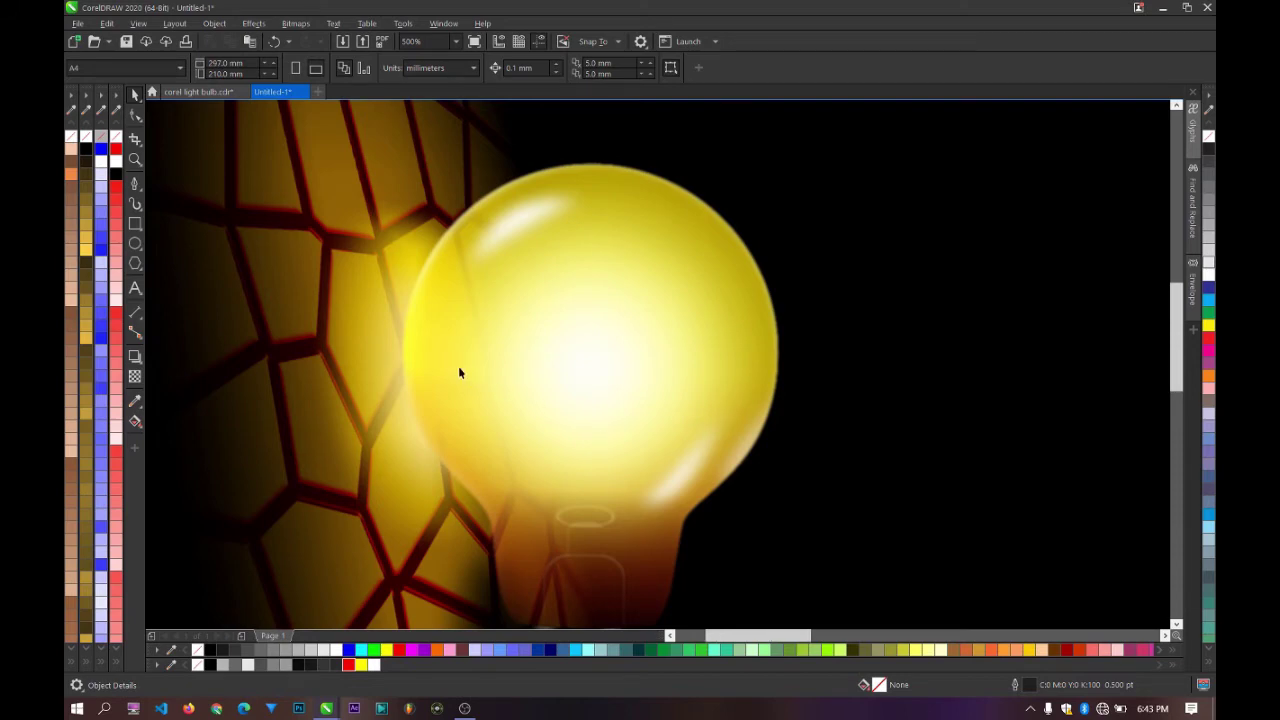
{"action": "scroll", "coordinate": [457, 371], "scroll_direction": "down", "scroll_amount": 4}
{"action": "scroll", "coordinate": [806, 334], "scroll_direction": "up", "scroll_amount": 2}
{"action": "scroll", "coordinate": [713, 334], "scroll_direction": "down", "scroll_amount": 2}
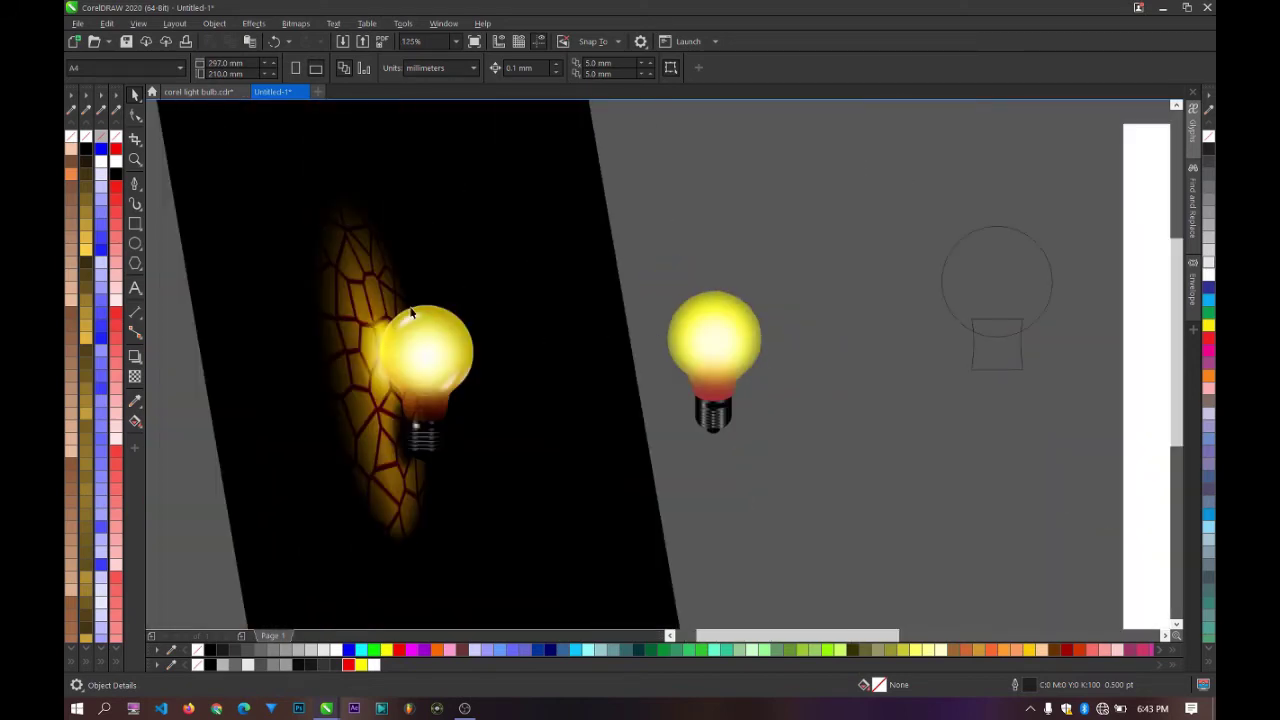
{"action": "scroll", "coordinate": [411, 300], "scroll_direction": "up", "scroll_amount": 3}
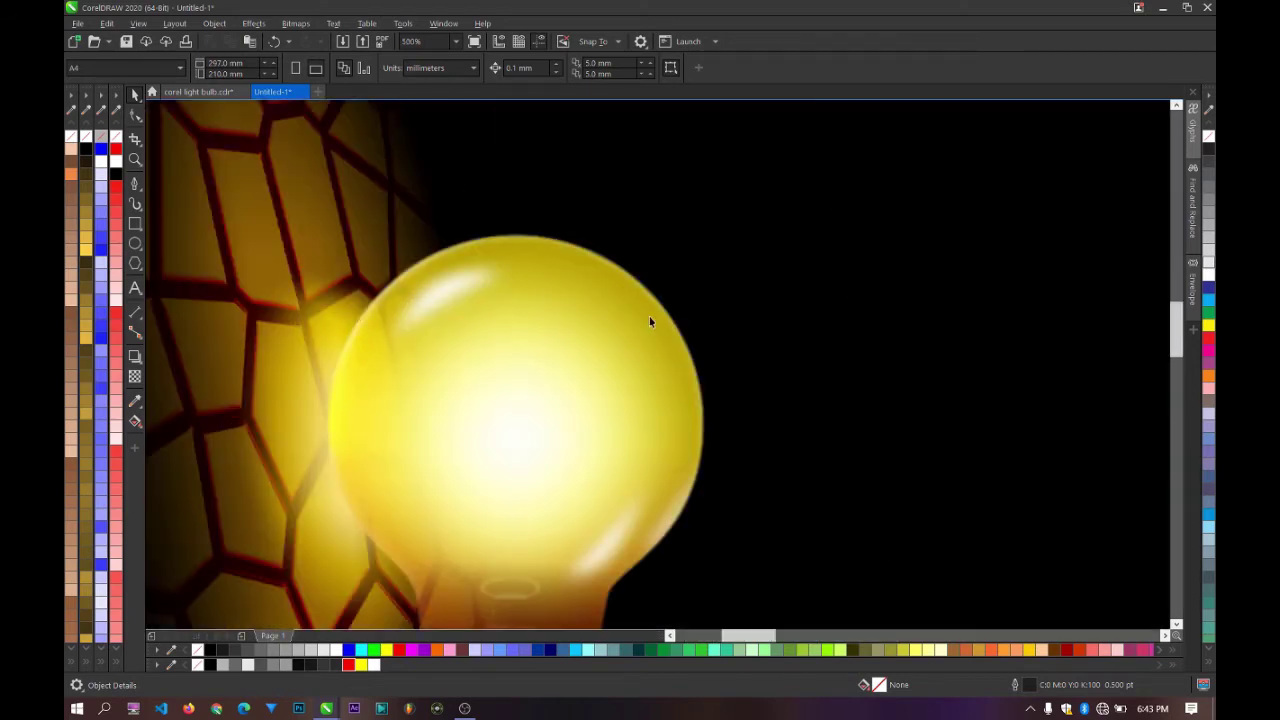
{"action": "scroll", "coordinate": [660, 360], "scroll_direction": "down", "scroll_amount": 1}
{"action": "scroll", "coordinate": [541, 484], "scroll_direction": "down", "scroll_amount": 1}
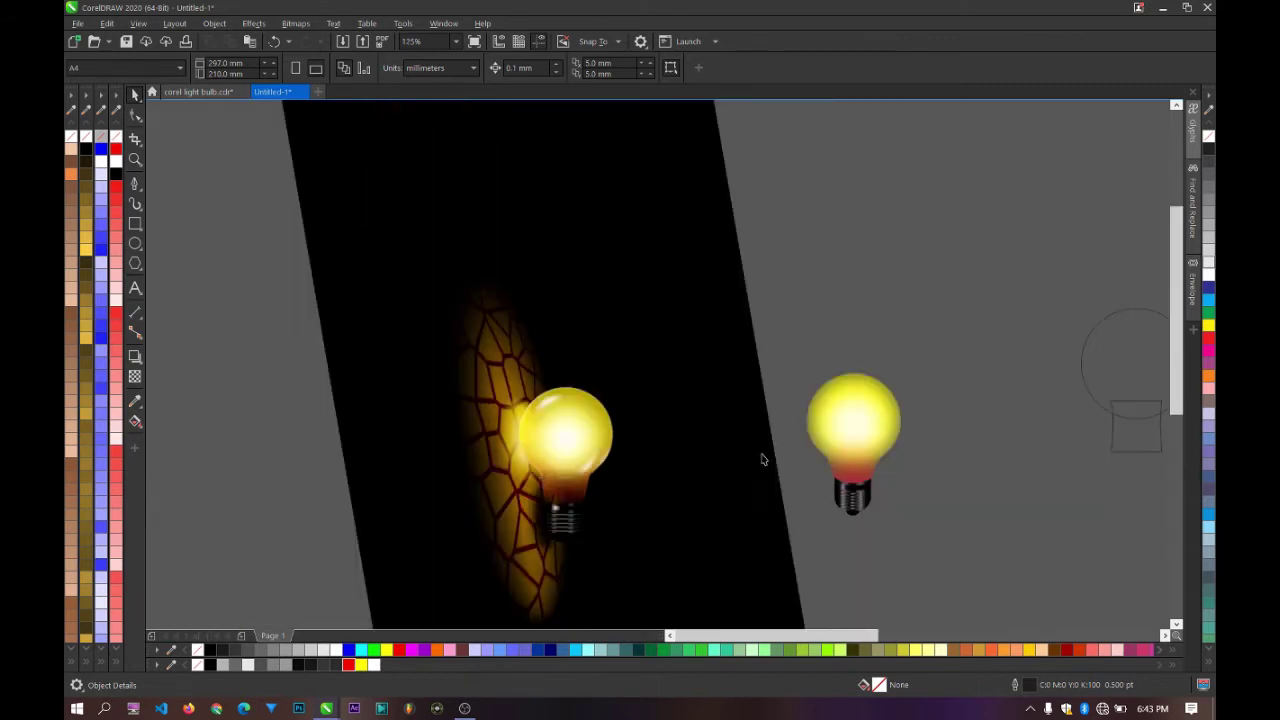
Step: Place a copy of the bulb's glass beside the original and delete all contents of the copy's PowerClip
{"action": "scroll", "coordinate": [898, 409], "scroll_direction": "up", "scroll_amount": 1}
{"action": "left_click_drag", "start_coordinate": [826, 397], "coordinate": [1052, 395]}
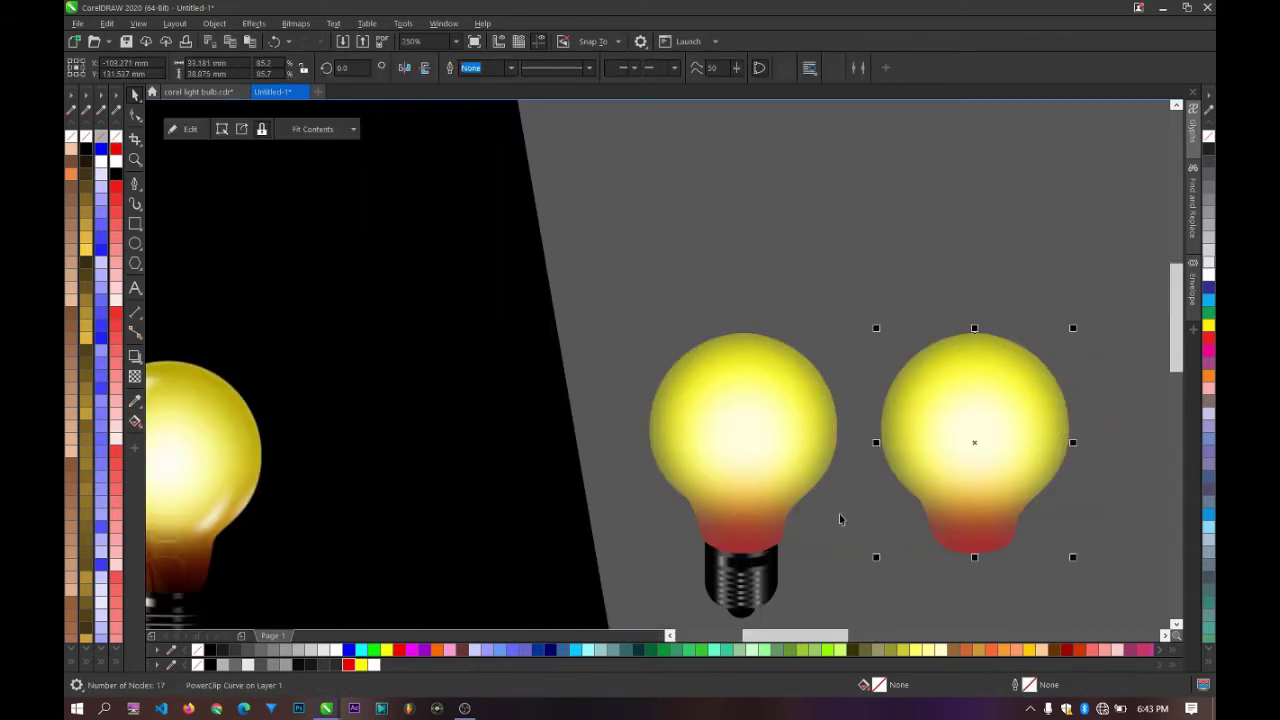
{"action": "double_click", "coordinate": [954, 479]}
{"action": "scroll", "coordinate": [895, 376], "scroll_direction": "down", "scroll_amount": 1}
{"action": "key", "text": "ctrl+a"}
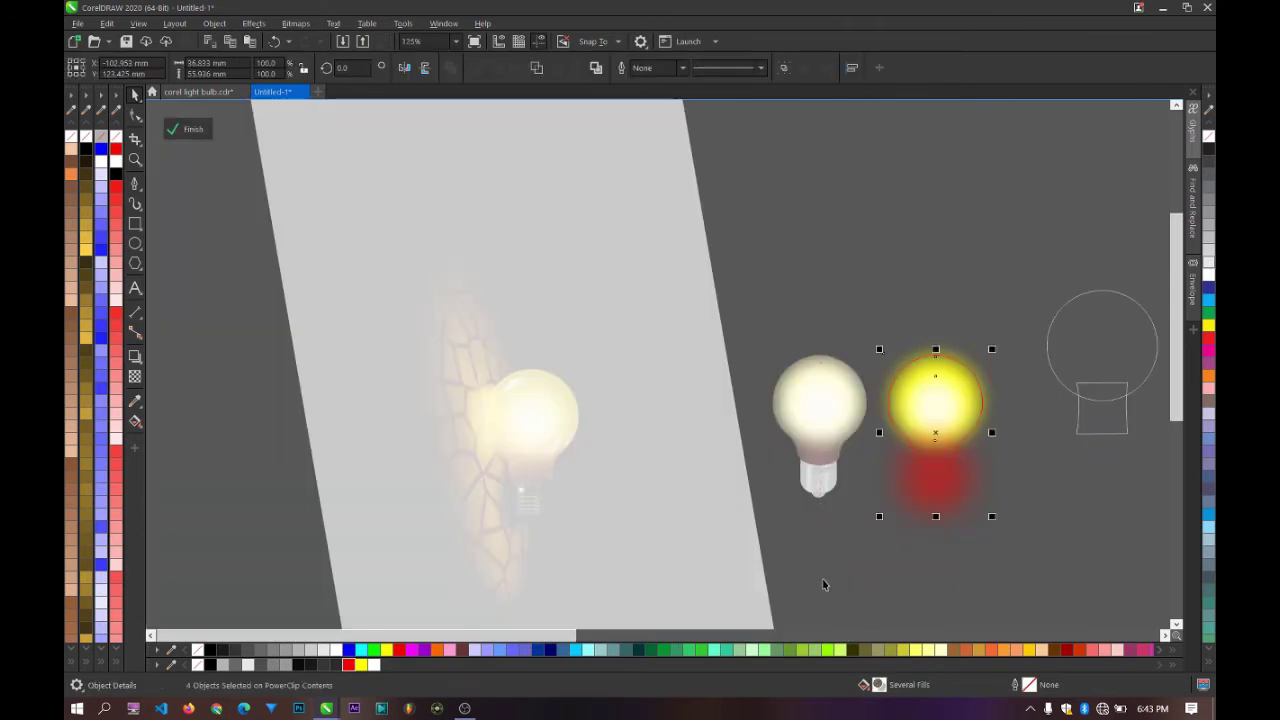
{"action": "key", "text": "Delete"}
{"action": "left_click", "coordinate": [1009, 395], "text": "ctrl"}
{"action": "scroll", "coordinate": [1009, 395], "scroll_direction": "up", "scroll_amount": 1}
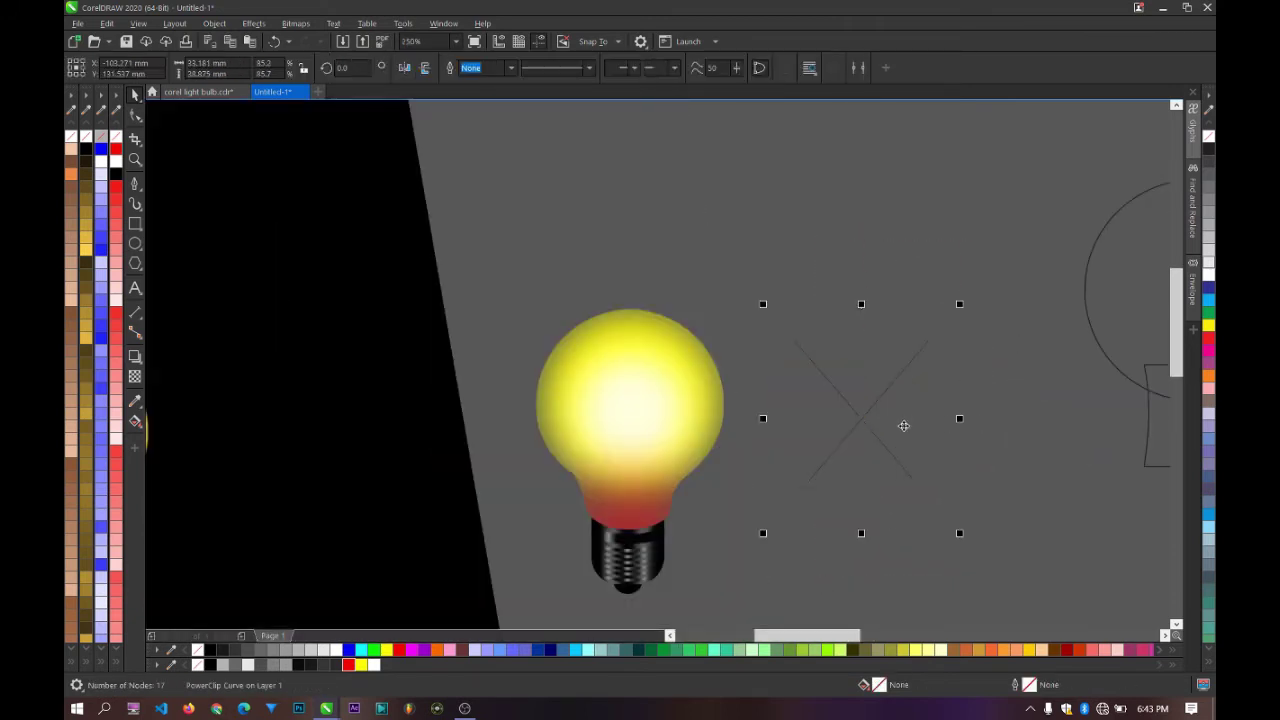
Step: Remove the frame from the emptied glass copy and give the curve a white 1.5 pt outline
{"action": "right_click", "coordinate": [869, 264]}
{"action": "mouse_move", "coordinate": [960, 491]}
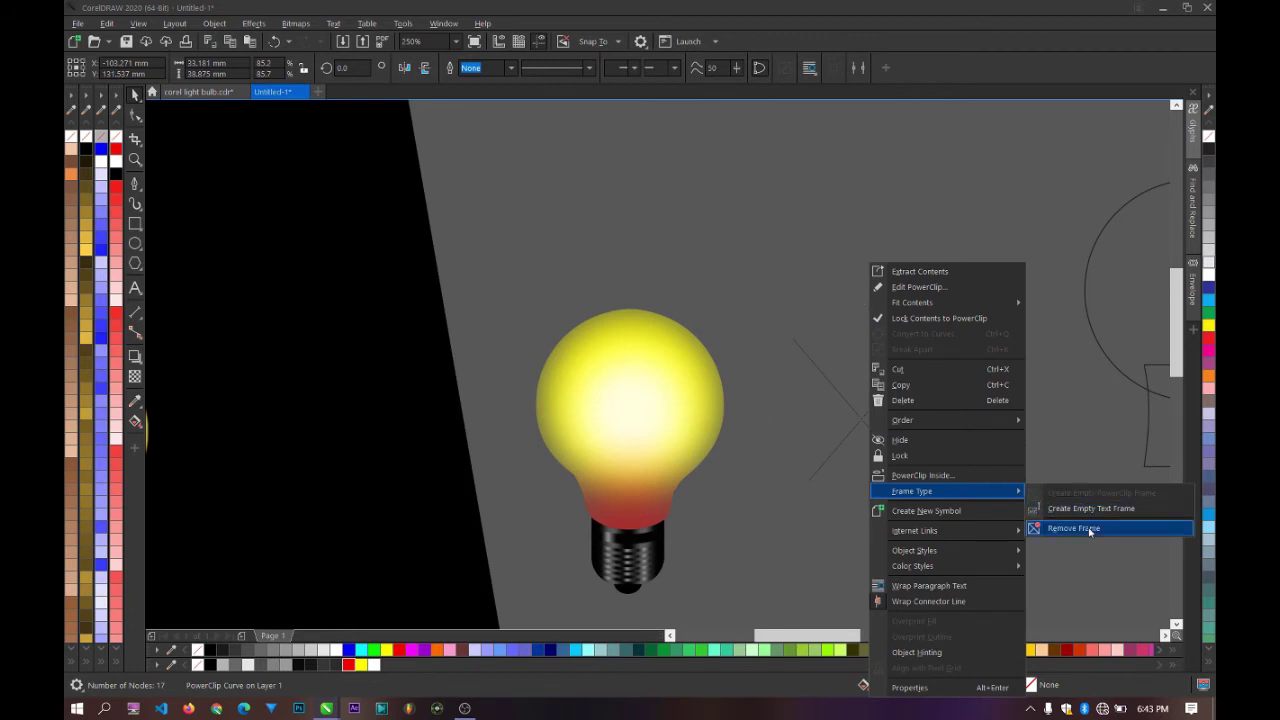
{"action": "left_click", "coordinate": [1086, 527]}
{"action": "right_click", "coordinate": [336, 650]}
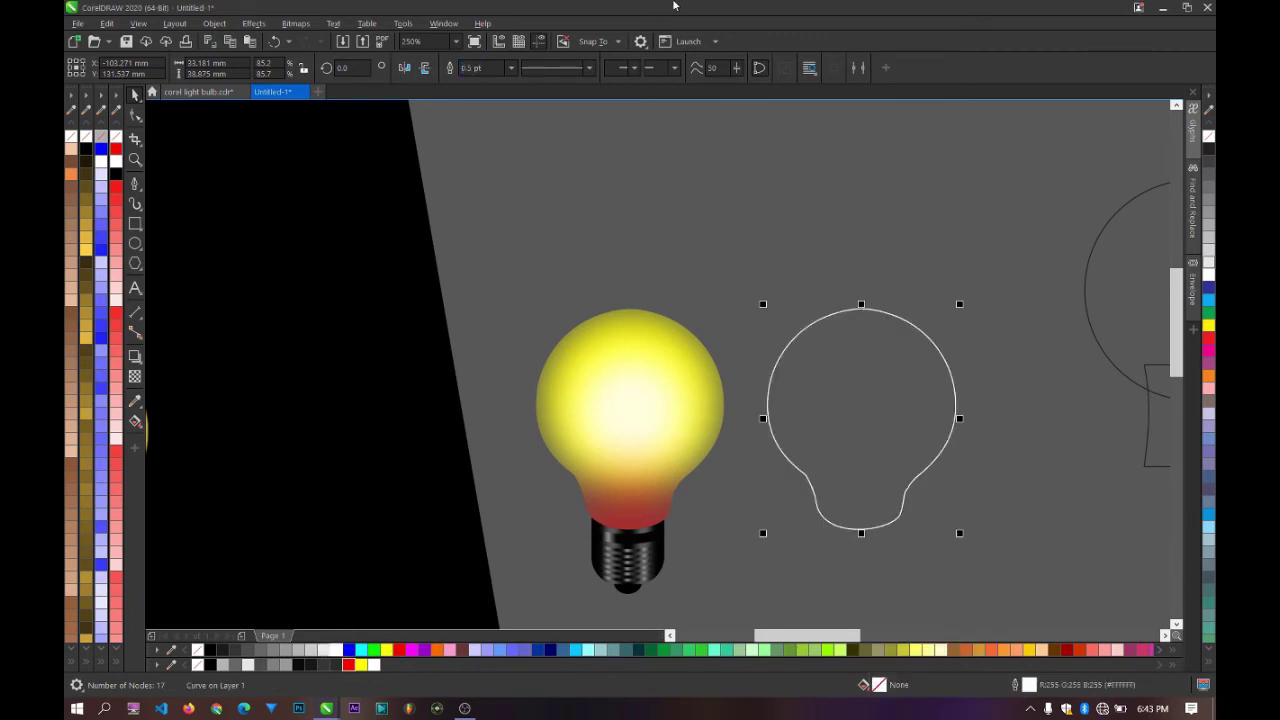
{"action": "left_click", "coordinate": [511, 67]}
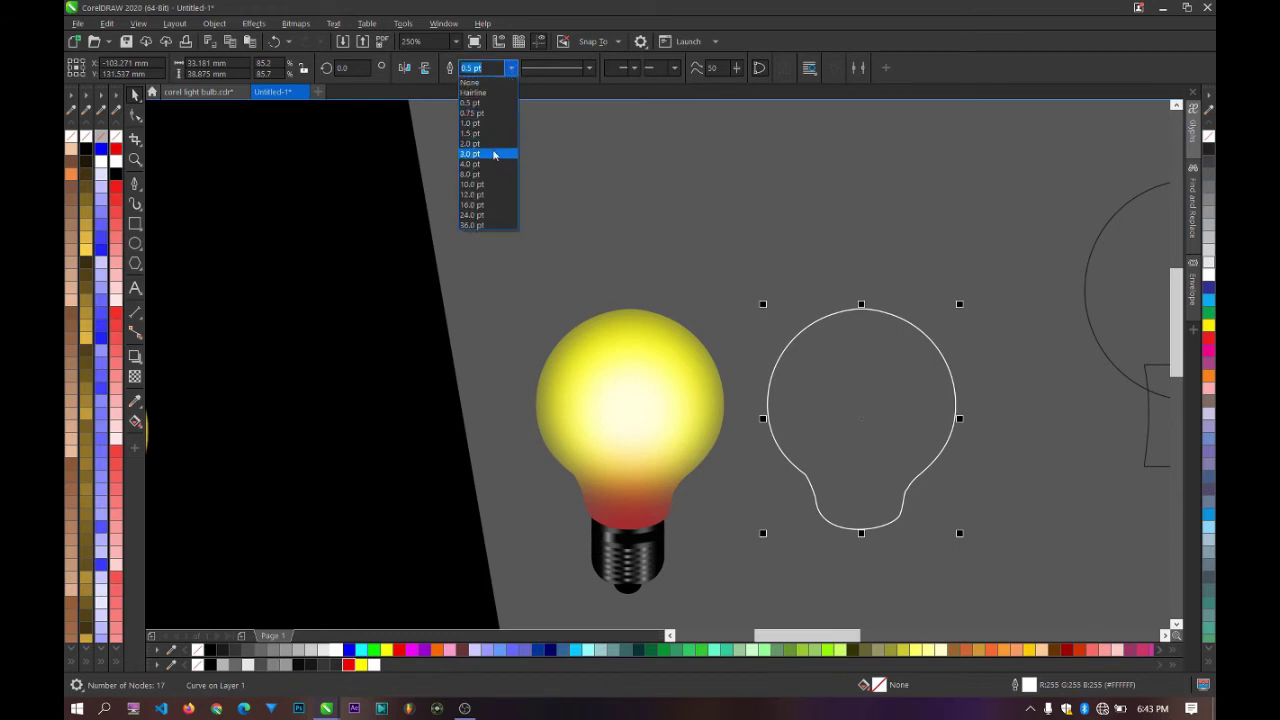
{"action": "left_click", "coordinate": [491, 133]}
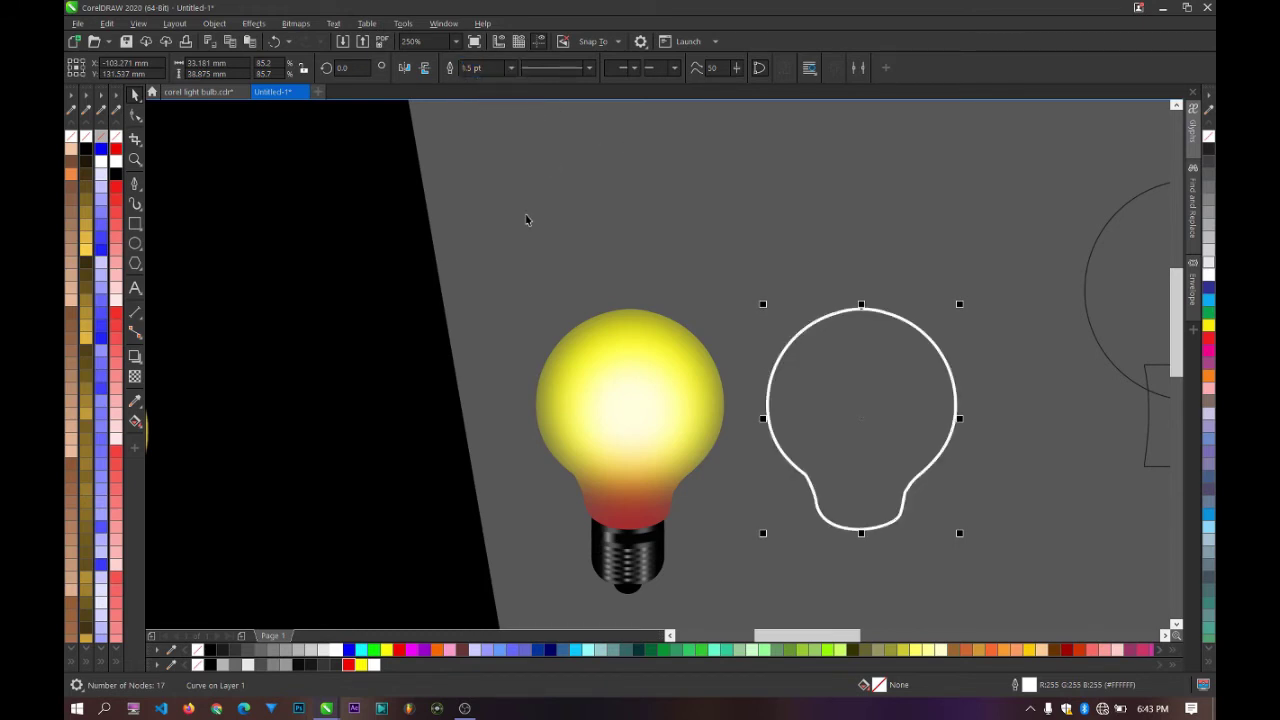
Step: Apply a uniform transparency of 60 to the white glass outline
{"action": "left_click", "coordinate": [135, 376]}
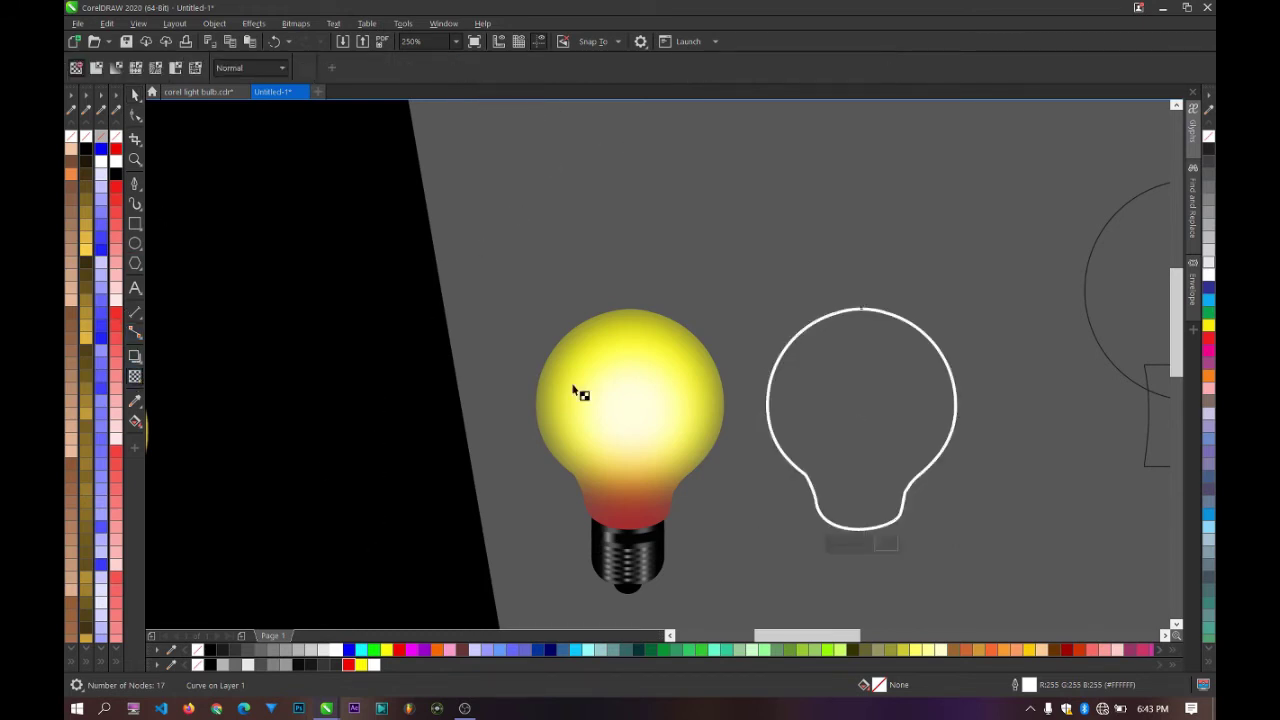
{"action": "left_click_drag", "start_coordinate": [845, 545], "coordinate": [852, 545]}
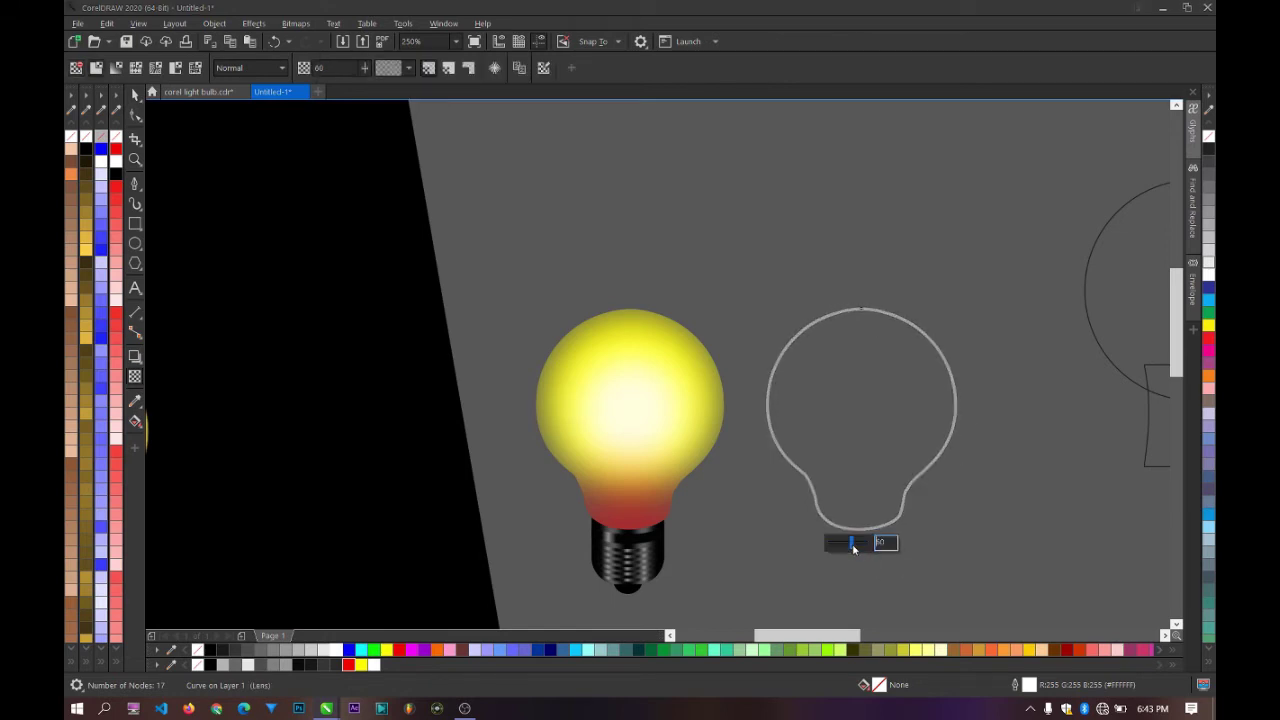
{"action": "left_click", "coordinate": [135, 95]}
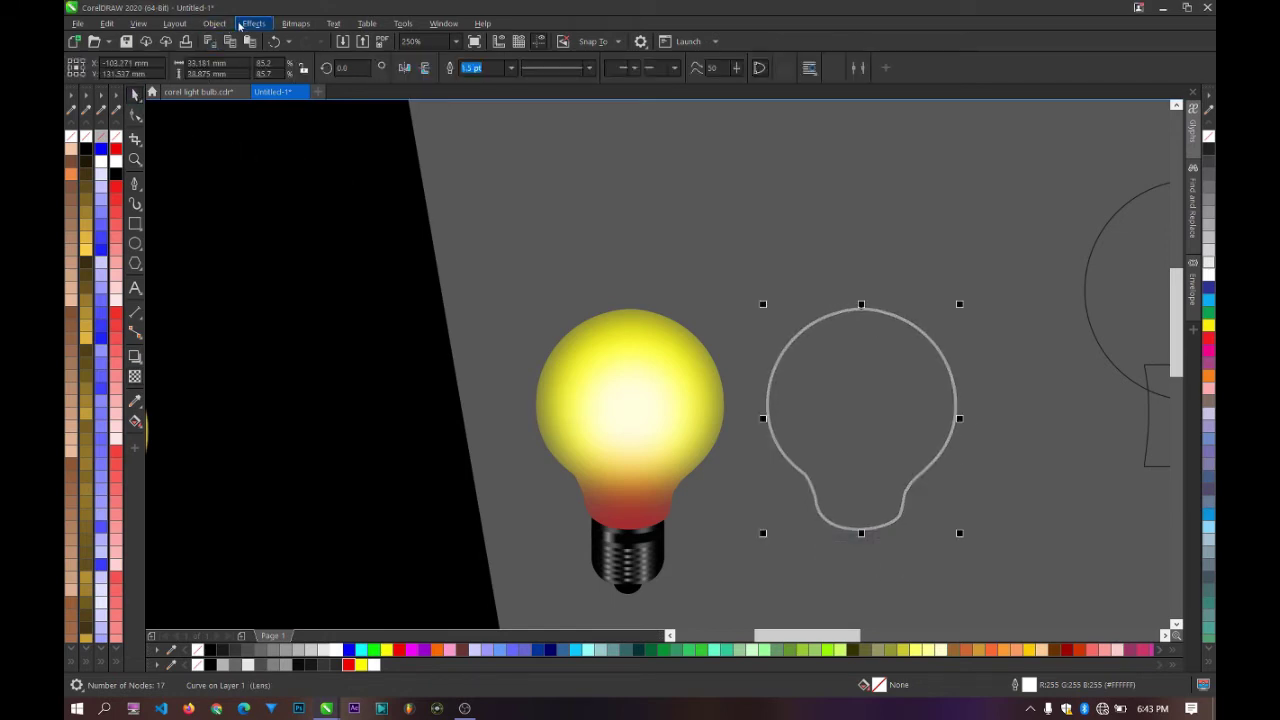
Step: Soften the white glass outline with a narrow Feather blur
{"action": "left_click", "coordinate": [253, 23]}
{"action": "mouse_move", "coordinate": [292, 105]}
{"action": "left_click", "coordinate": [415, 124]}
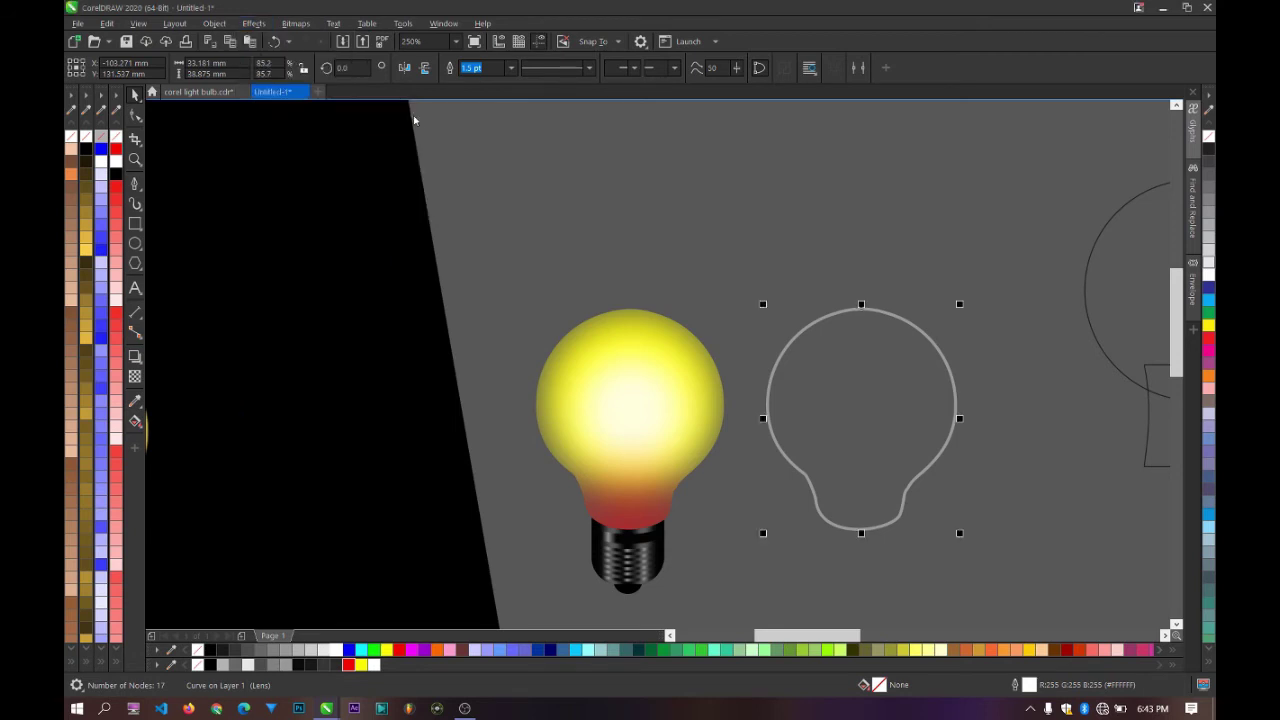
{"action": "left_click_drag", "start_coordinate": [702, 286], "coordinate": [593, 294]}
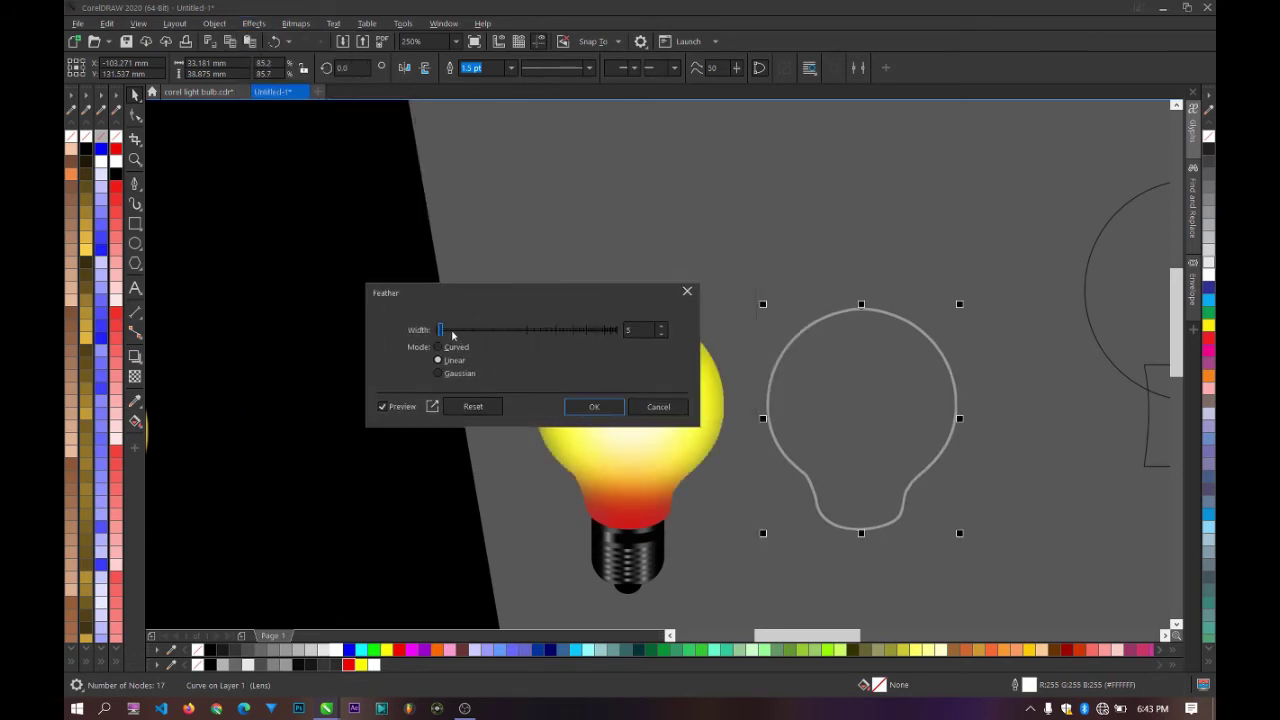
{"action": "left_click", "coordinate": [452, 333]}
{"action": "left_click_drag", "start_coordinate": [457, 331], "coordinate": [443, 331]}
{"action": "left_click", "coordinate": [590, 406]}
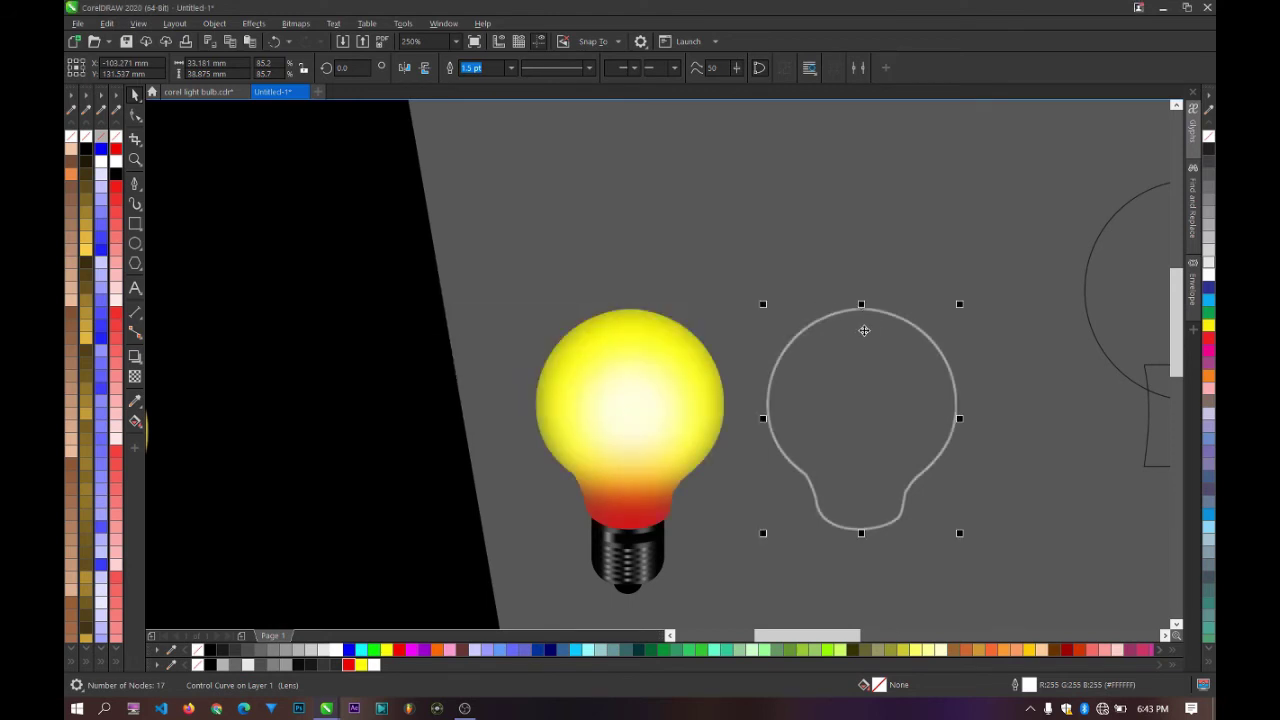
Step: PowerClip the softened white outline inside the original bulb's glass
{"action": "right_click", "coordinate": [875, 315]}
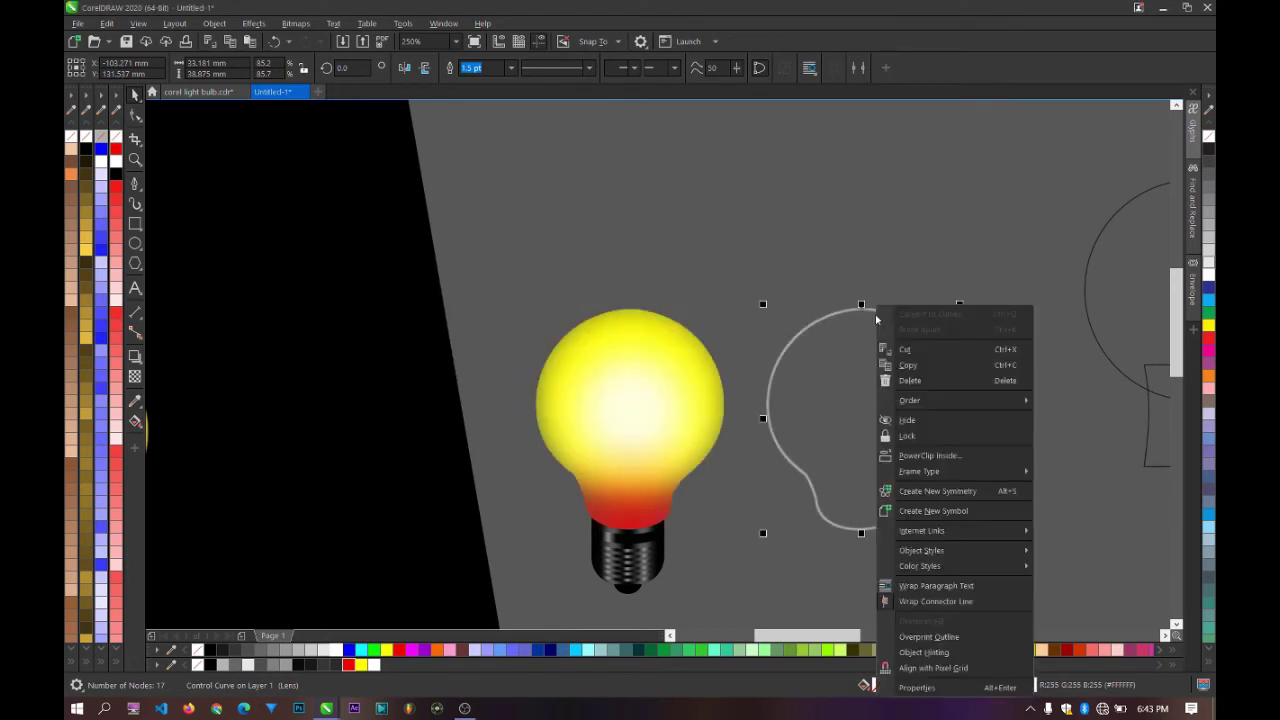
{"action": "left_click", "coordinate": [946, 455]}
{"action": "left_click", "coordinate": [686, 417]}
{"action": "left_click", "coordinate": [687, 416], "text": "ctrl"}
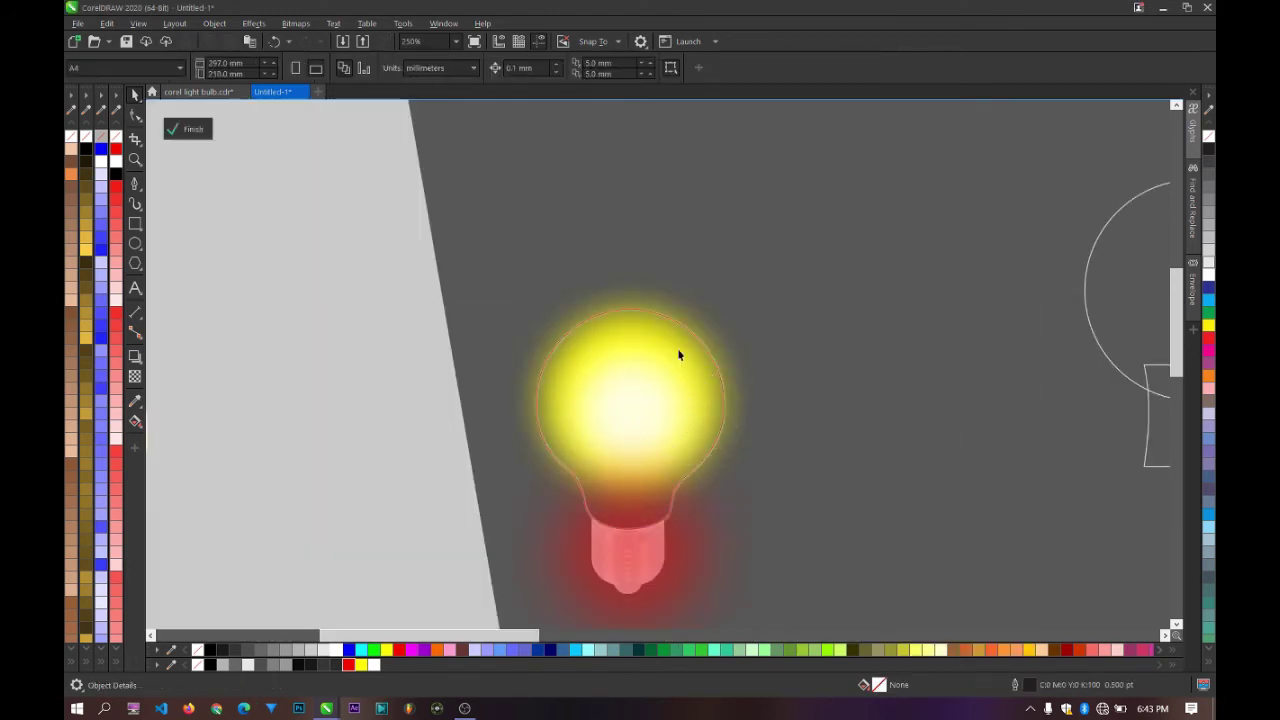
{"action": "left_click", "coordinate": [917, 326], "text": "ctrl"}
Step: Apply a Gaussian Blur with a 2.8 pixel radius to the white outline inside the glass PowerClip
{"action": "scroll", "coordinate": [703, 390], "scroll_direction": "up", "scroll_amount": 1}
{"action": "left_click", "coordinate": [736, 397], "text": "ctrl"}
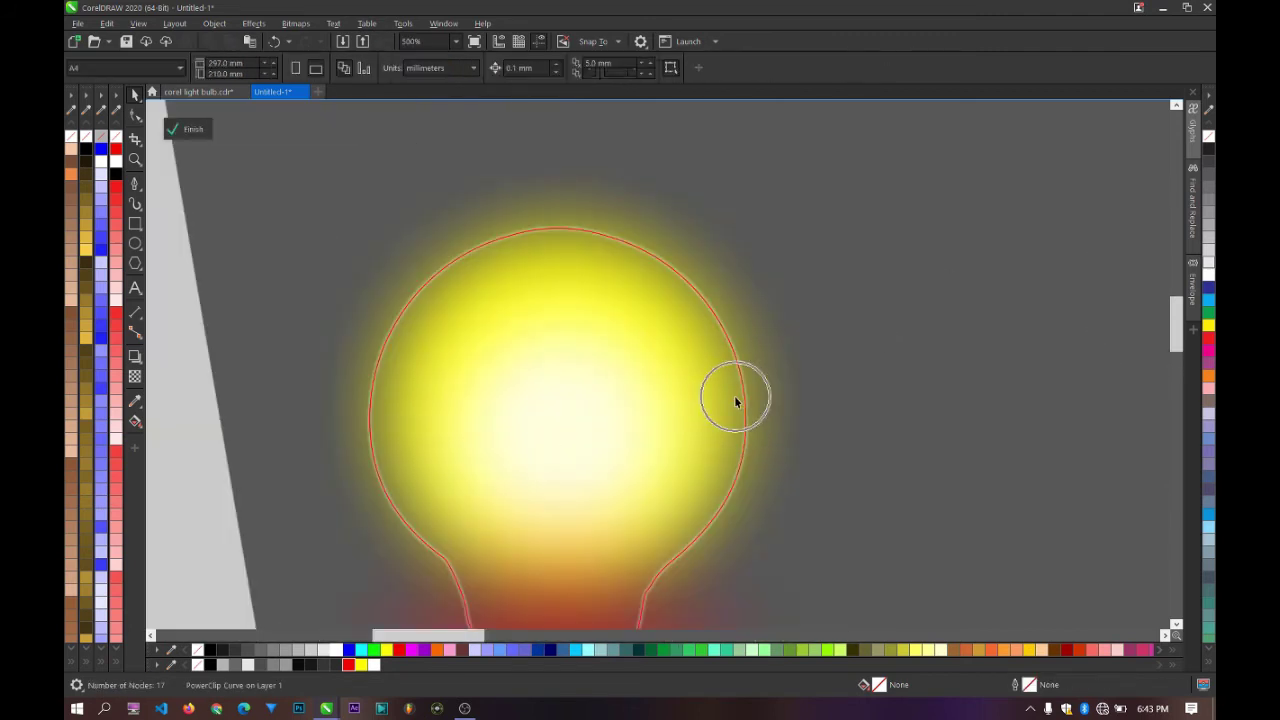
{"action": "left_click", "coordinate": [745, 395]}
{"action": "scroll", "coordinate": [746, 390], "scroll_direction": "down", "scroll_amount": 2}
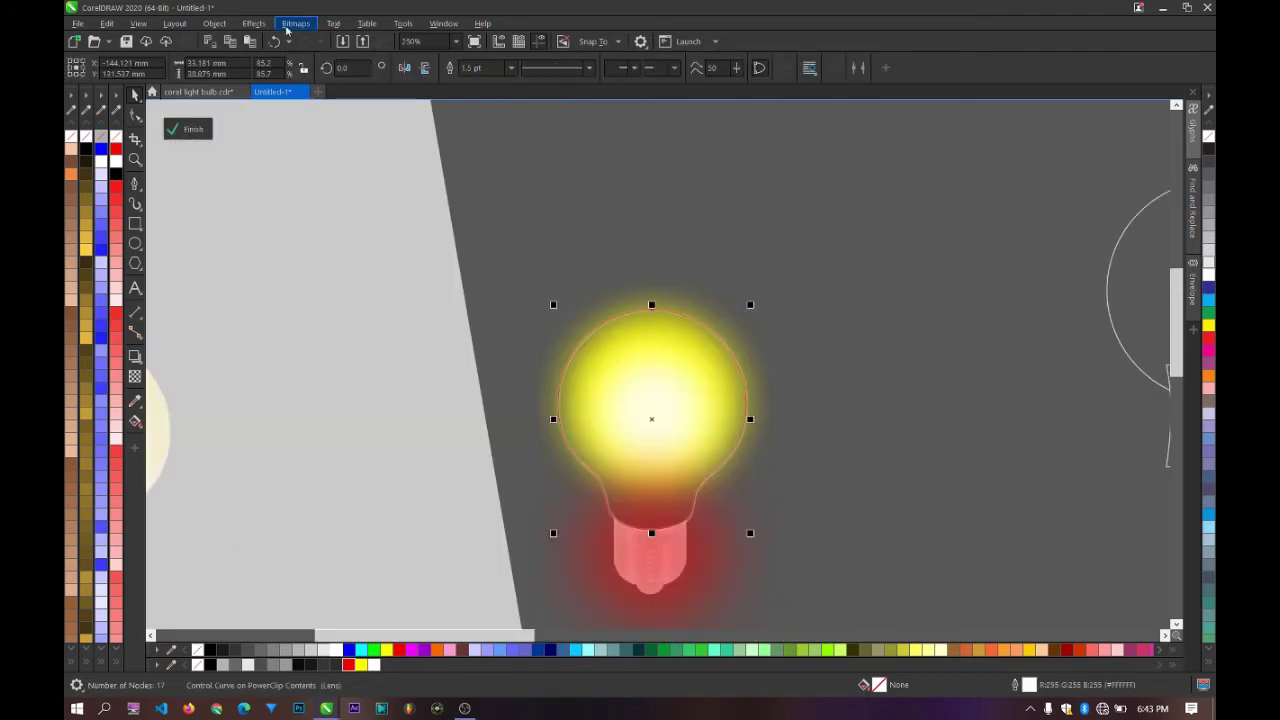
{"action": "left_click", "coordinate": [253, 23]}
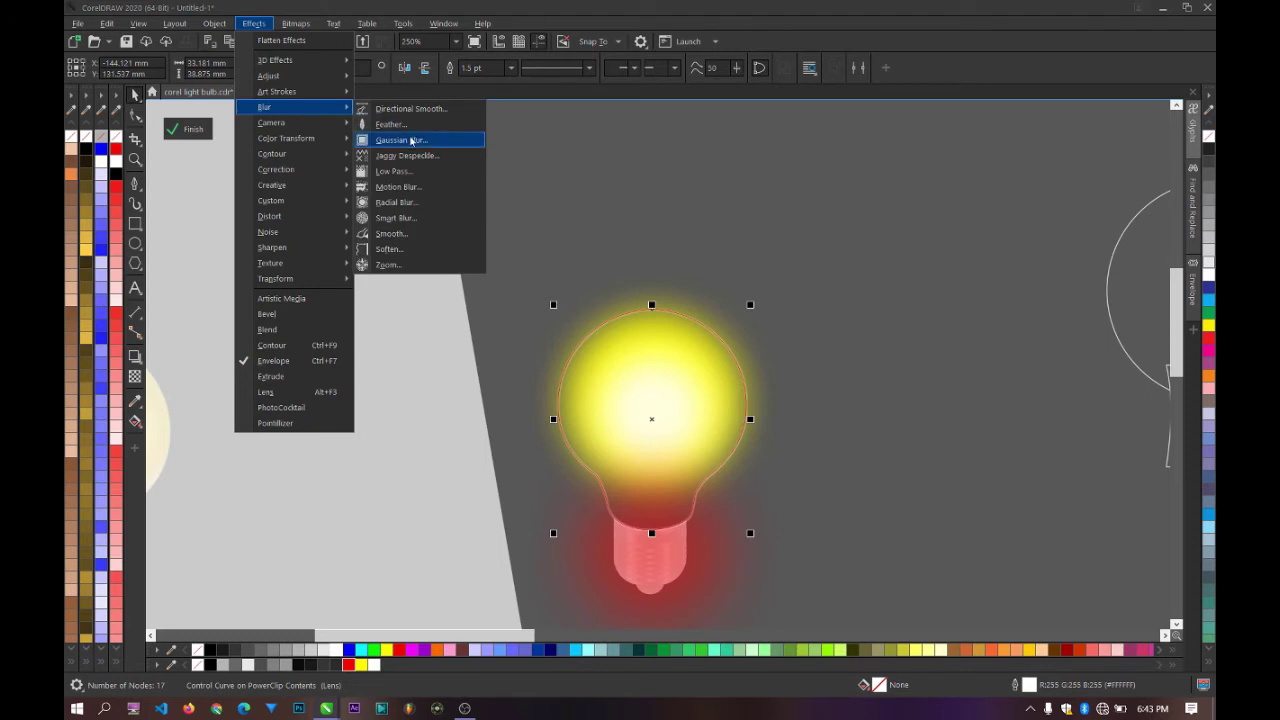
{"action": "left_click", "coordinate": [414, 137]}
{"action": "left_click_drag", "start_coordinate": [638, 300], "coordinate": [901, 183]}
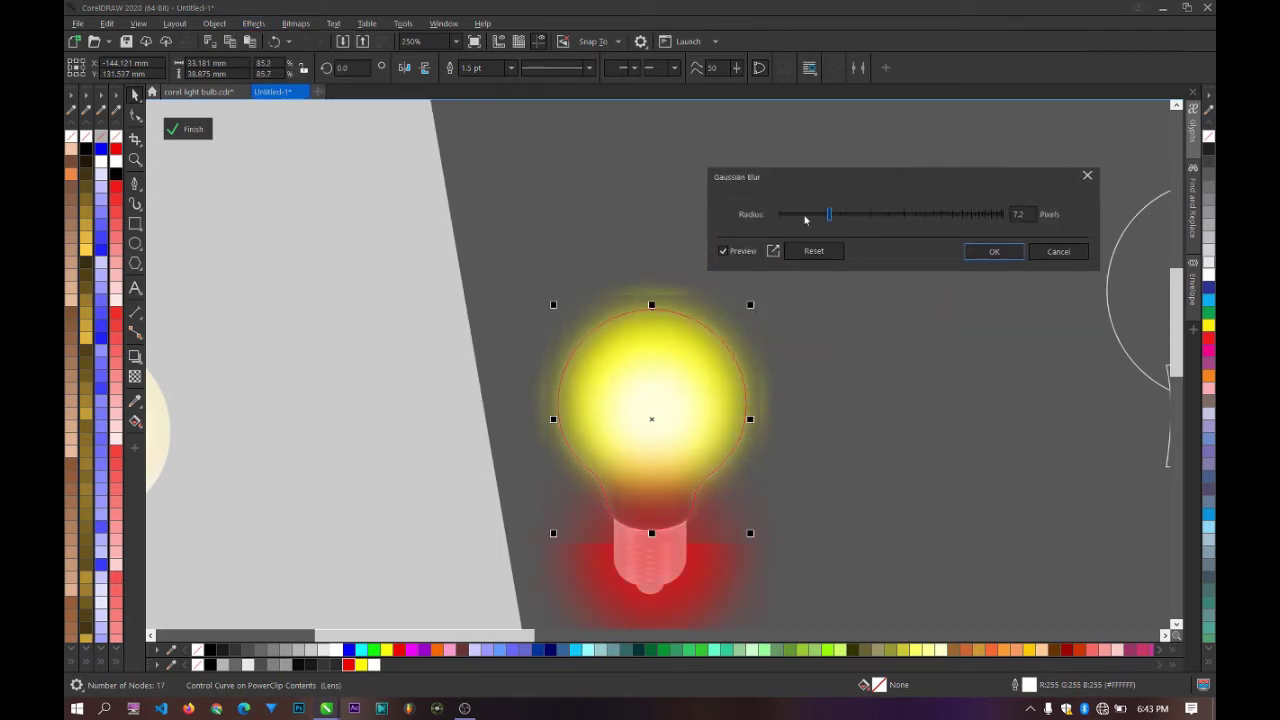
{"action": "left_click", "coordinate": [802, 215]}
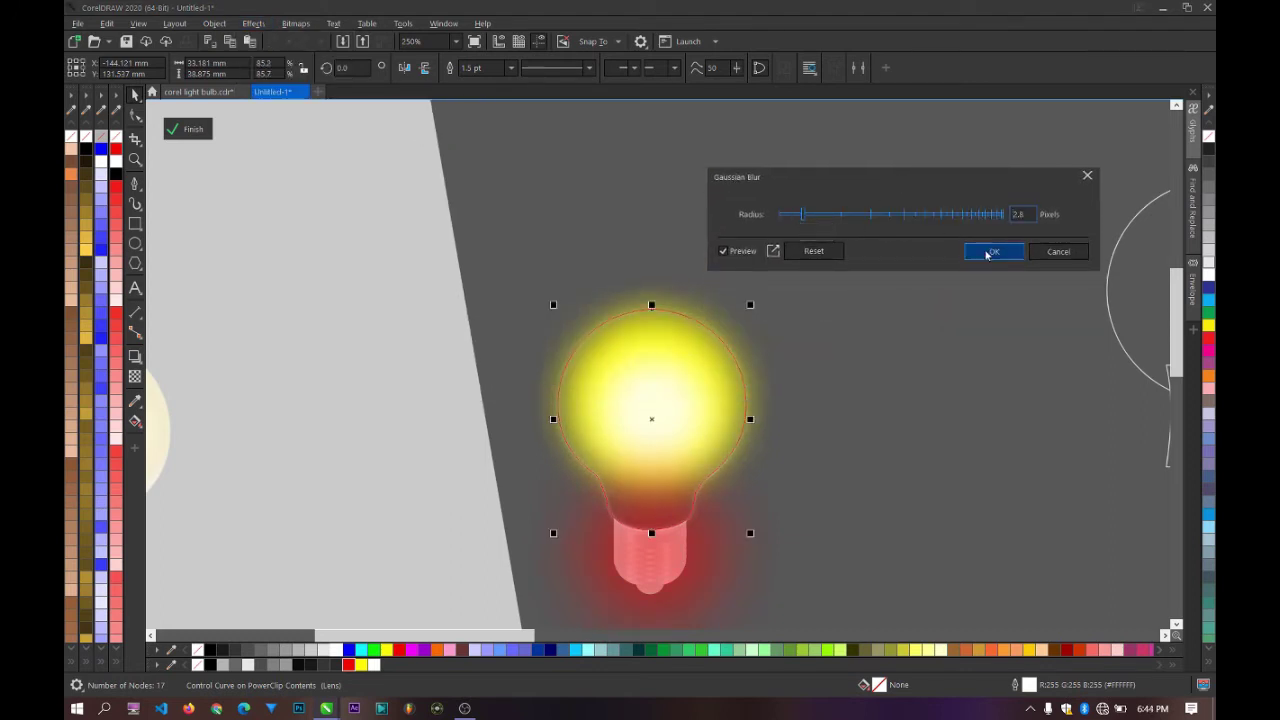
{"action": "left_click", "coordinate": [986, 254]}
{"action": "left_click", "coordinate": [982, 246], "text": "ctrl"}
{"action": "scroll", "coordinate": [684, 406], "scroll_direction": "up", "scroll_amount": 1}
{"action": "scroll", "coordinate": [771, 361], "scroll_direction": "down", "scroll_amount": 1}
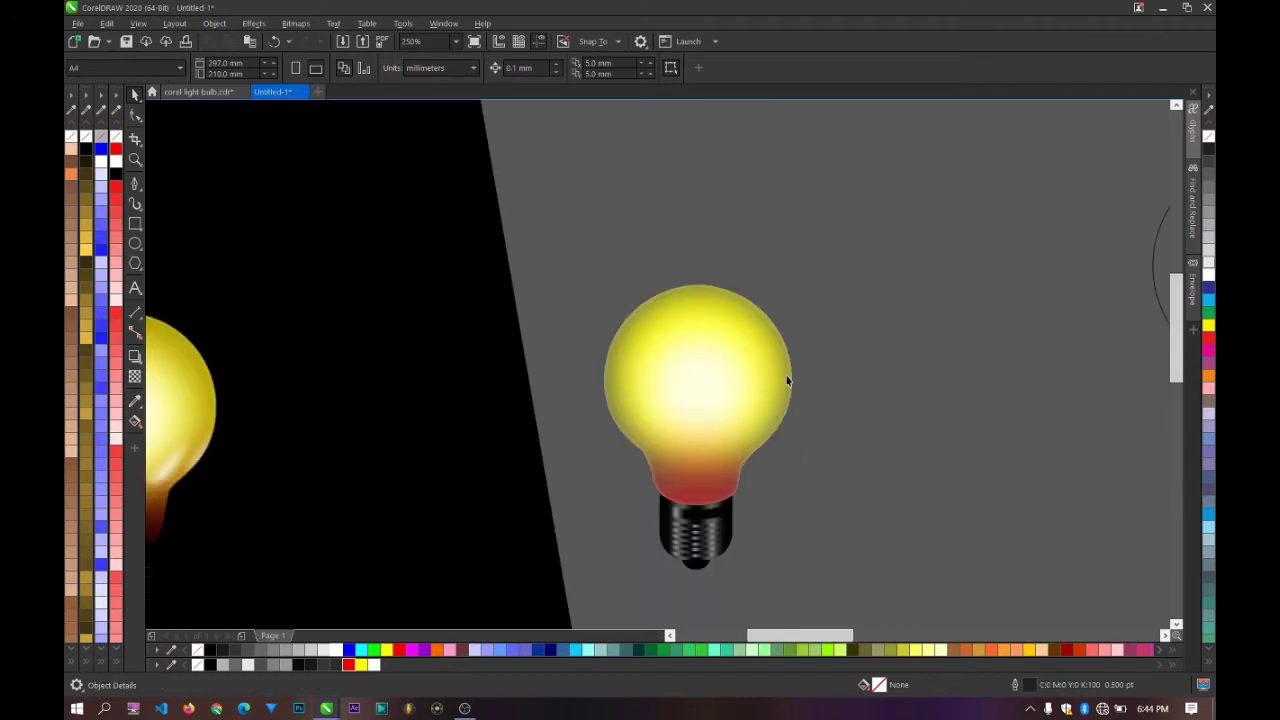
Step: Fade the outline inside the glass PowerClip with a near-vertical linear transparency, opaque in the upper glass and transparent towards the neck, and finish editing
{"action": "left_click", "coordinate": [787, 380], "text": "ctrl"}
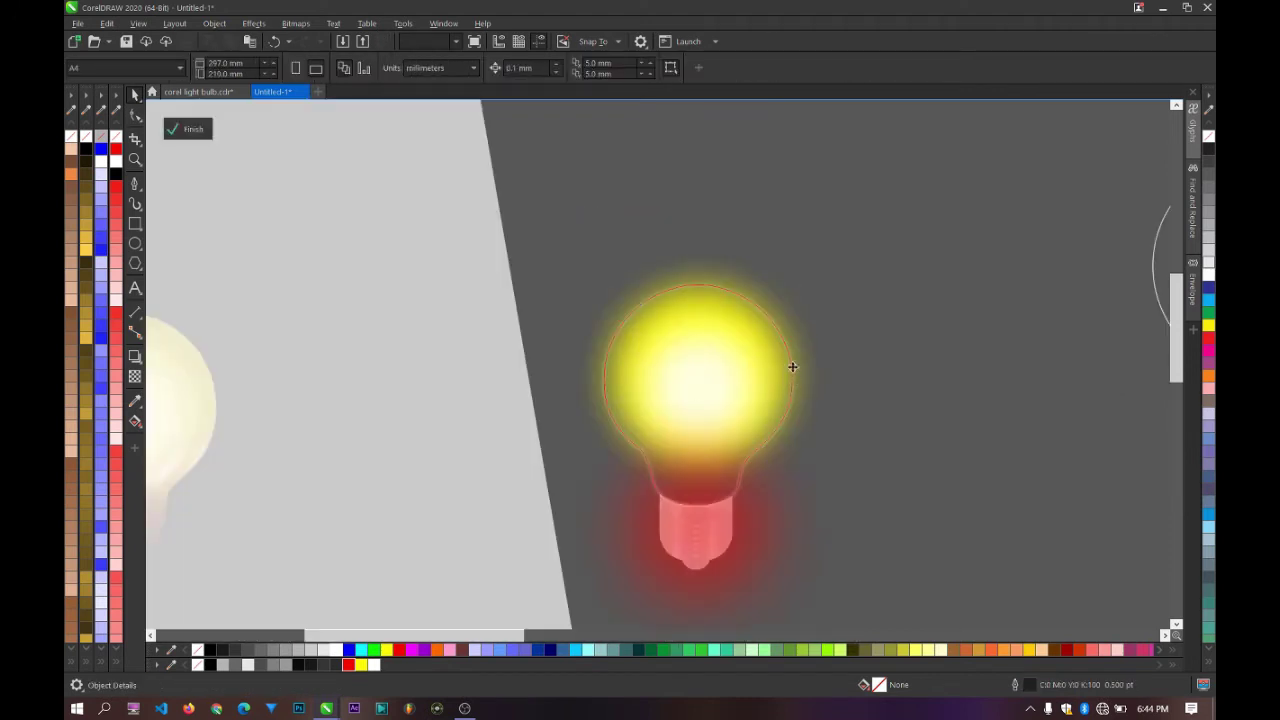
{"action": "left_click", "coordinate": [792, 367]}
{"action": "left_click", "coordinate": [135, 377]}
{"action": "left_click_drag", "start_coordinate": [708, 345], "coordinate": [699, 451]}
{"action": "mouse_move", "coordinate": [708, 345]}
{"action": "left_mouse_down"}
{"action": "mouse_move", "coordinate": [700, 326]}
{"action": "mouse_move", "coordinate": [694, 338]}
{"action": "left_mouse_up"}
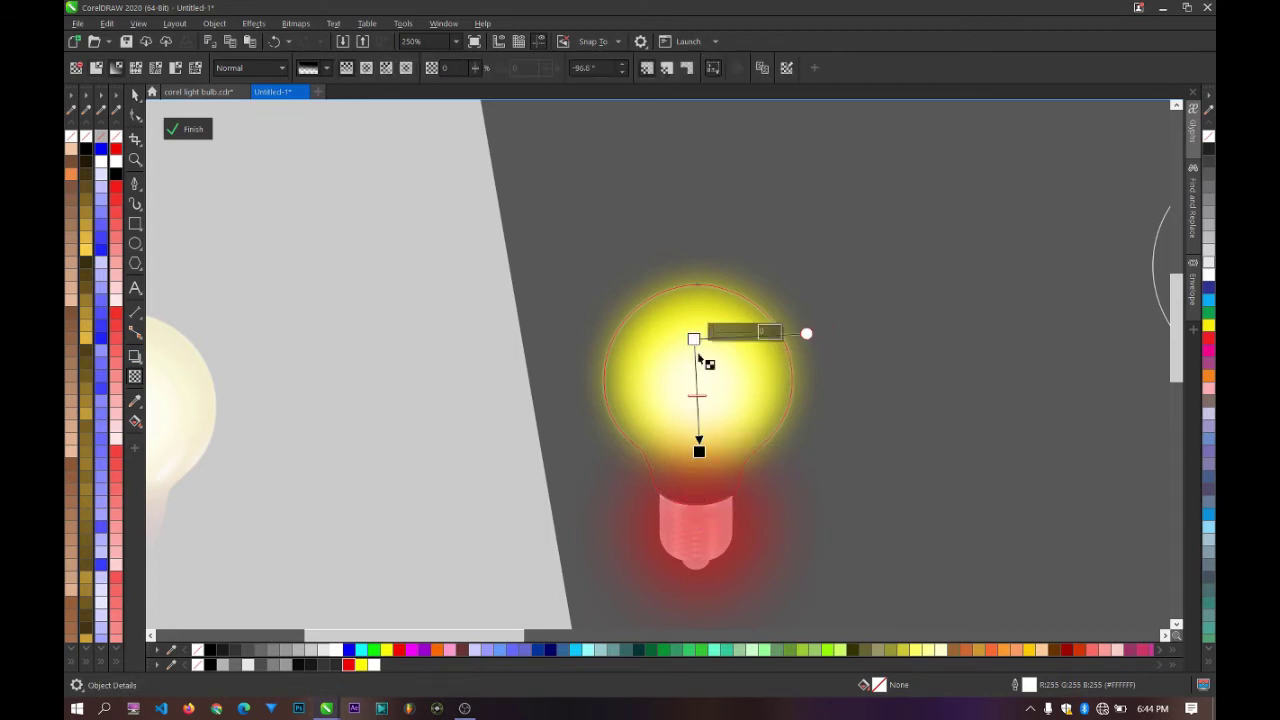
{"action": "left_click_drag", "start_coordinate": [699, 451], "coordinate": [699, 459]}
{"action": "left_click", "coordinate": [134, 95]}
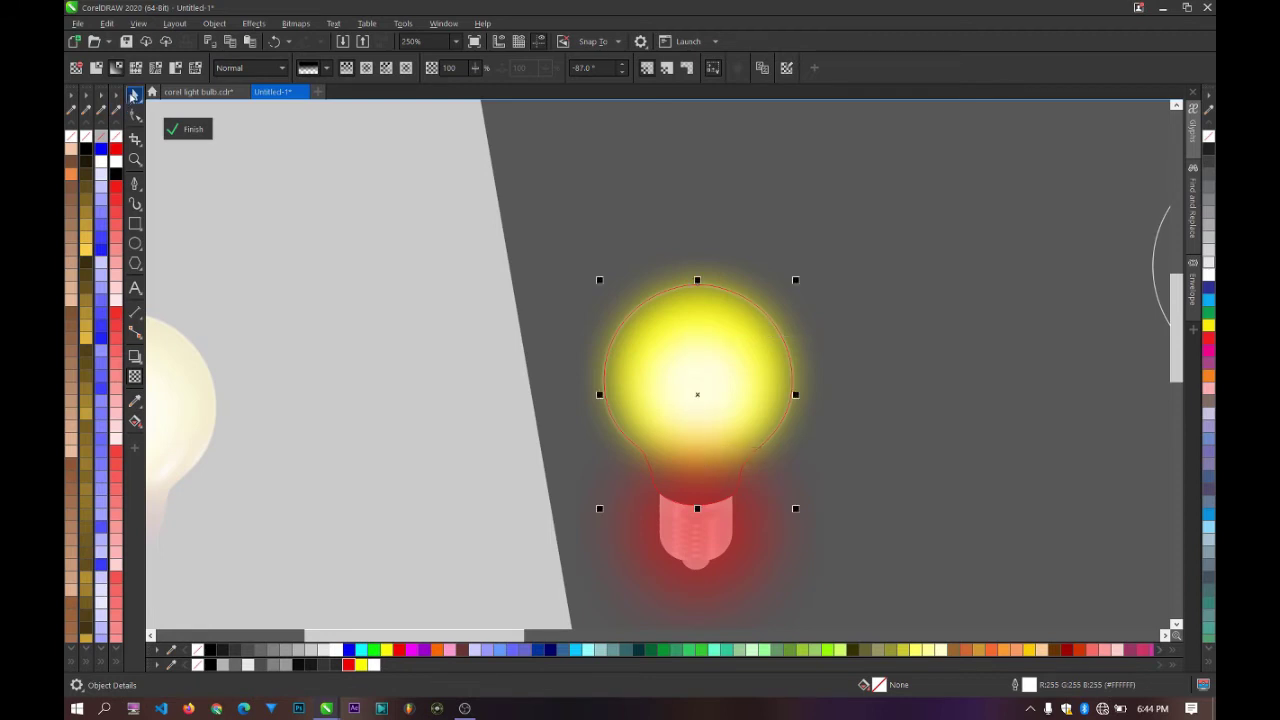
{"action": "left_click", "coordinate": [187, 129]}
{"action": "left_click", "coordinate": [839, 260]}
Step: Examine the inner filament support and neck details of the finished reference bulb and compare them with the drawn bulb
{"action": "scroll", "coordinate": [771, 331], "scroll_direction": "down", "scroll_amount": 5}
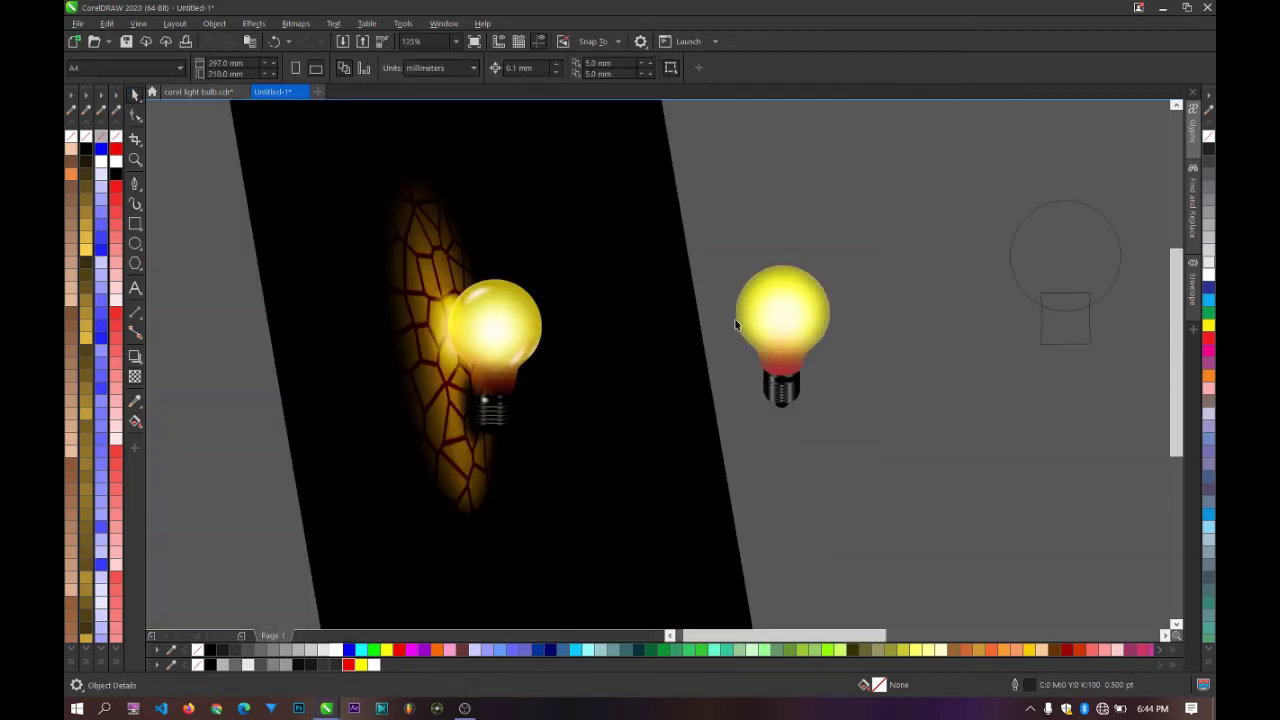
{"action": "scroll", "coordinate": [602, 344], "scroll_direction": "up", "scroll_amount": 6}
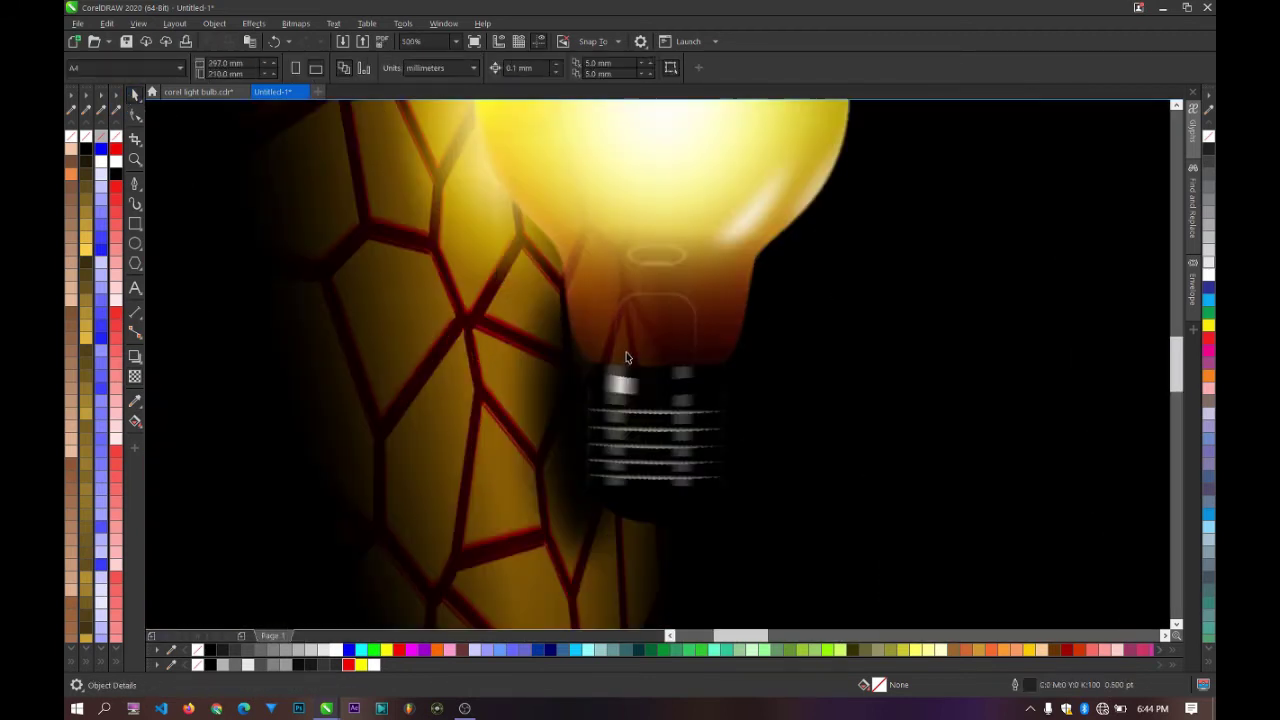
{"action": "scroll", "coordinate": [604, 362], "scroll_direction": "down", "scroll_amount": 3}
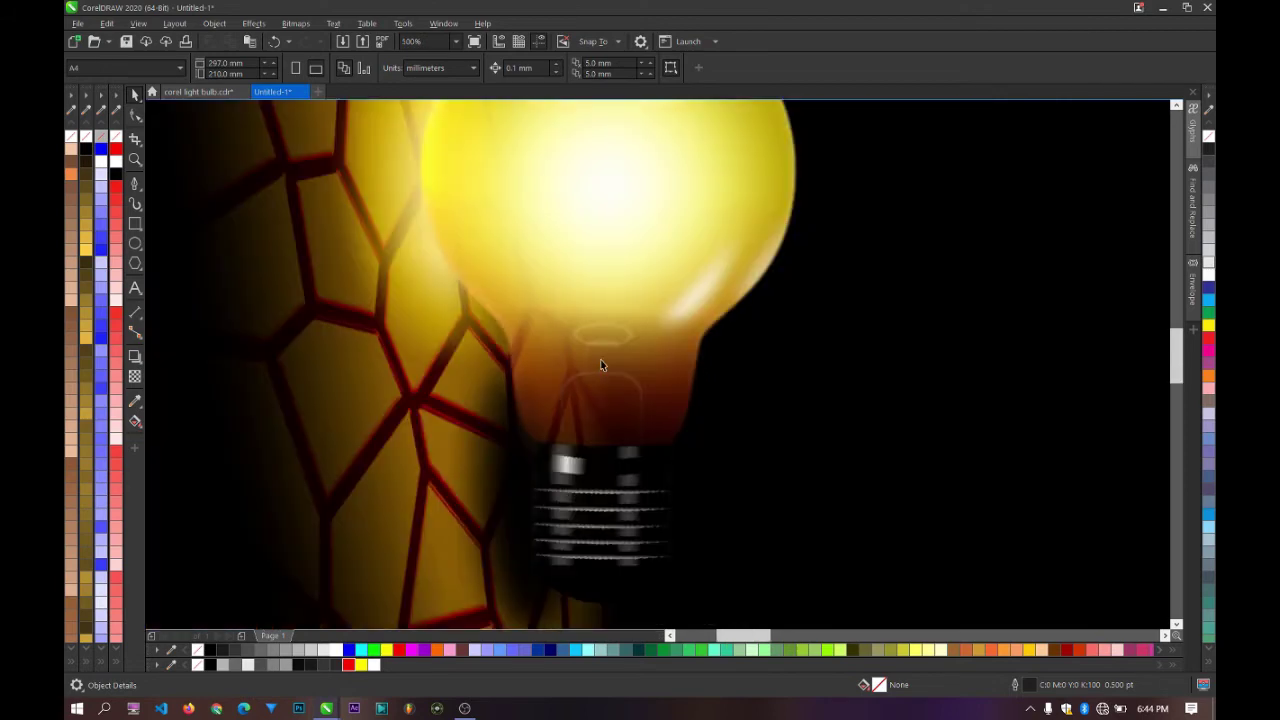
{"action": "scroll", "coordinate": [604, 340], "scroll_direction": "up", "scroll_amount": 3}
{"action": "scroll", "coordinate": [574, 320], "scroll_direction": "down", "scroll_amount": 1}
{"action": "scroll", "coordinate": [562, 325], "scroll_direction": "up", "scroll_amount": 1}
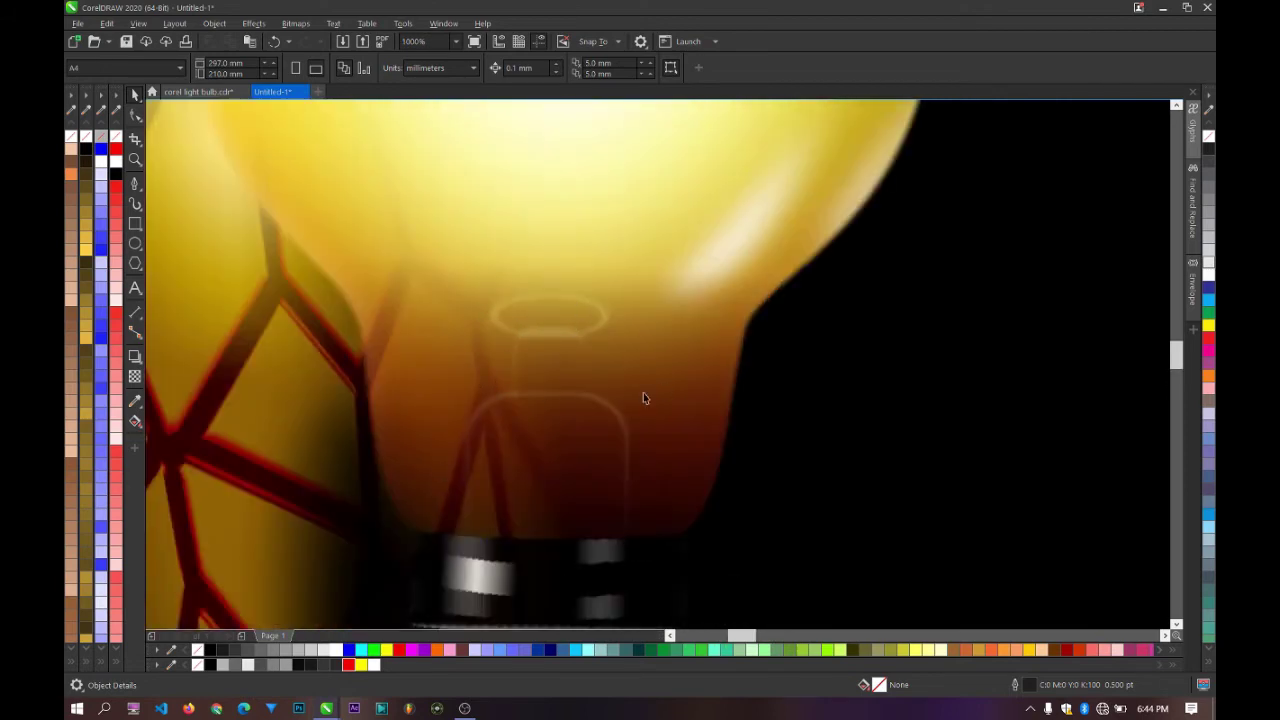
{"action": "scroll", "coordinate": [467, 344], "scroll_direction": "down", "scroll_amount": 2}
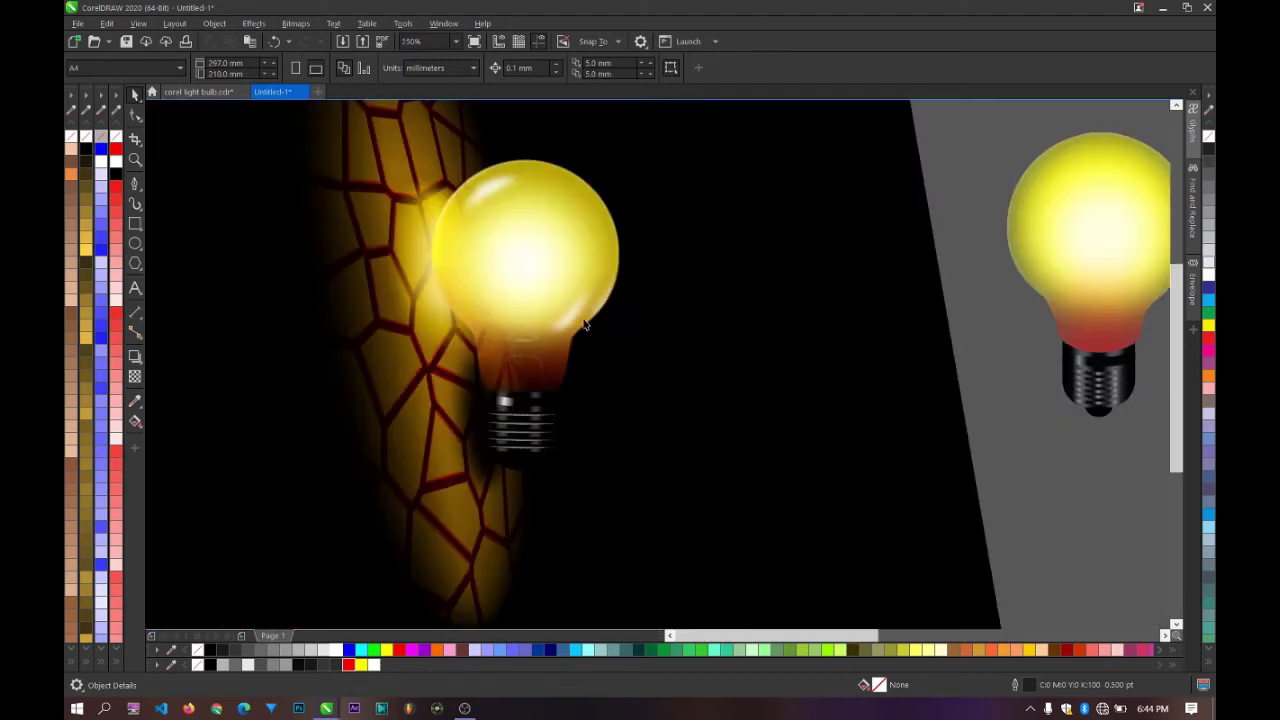
{"action": "scroll", "coordinate": [586, 325], "scroll_direction": "down", "scroll_amount": 1}
{"action": "scroll", "coordinate": [840, 327], "scroll_direction": "up", "scroll_amount": 1}
{"action": "scroll", "coordinate": [887, 325], "scroll_direction": "down", "scroll_amount": 1}
{"action": "scroll", "coordinate": [962, 430], "scroll_direction": "up", "scroll_amount": 1}
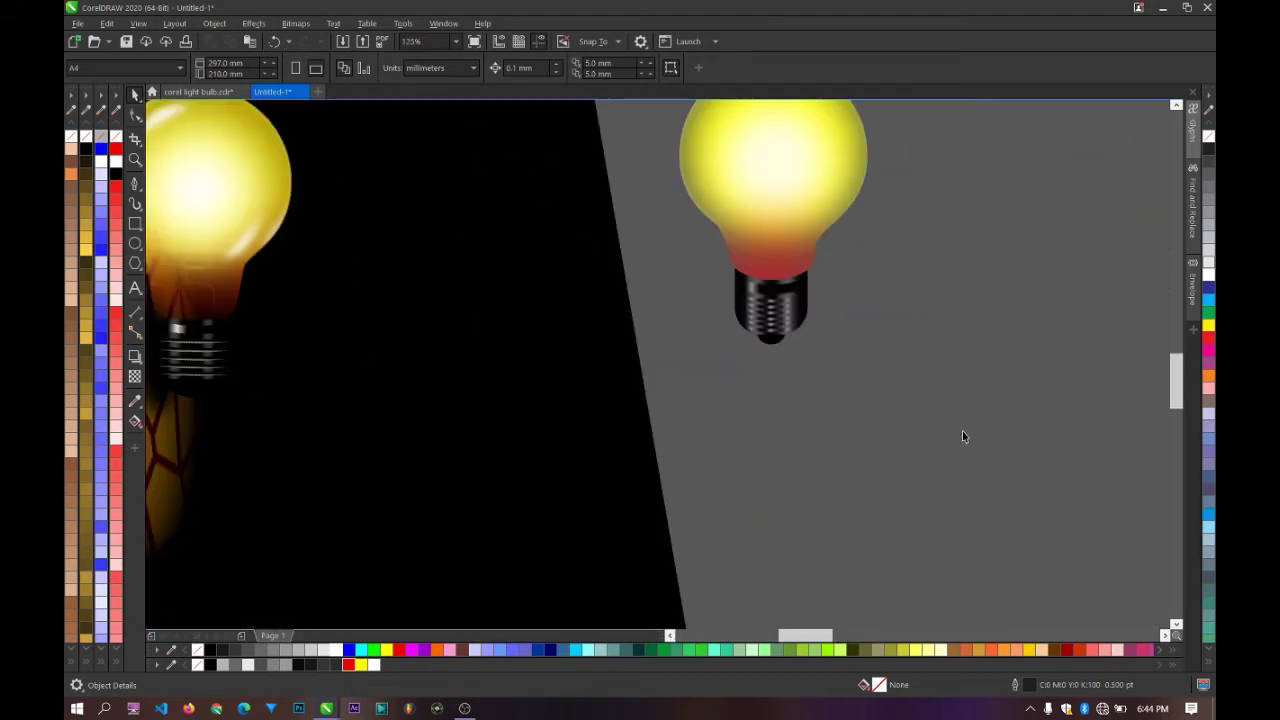
Step: Draw a rectangle about 11.3 mm by 13.6 mm below the socket and round its corners to about 3.5 mm
{"action": "scroll", "coordinate": [962, 430], "scroll_direction": "up", "scroll_amount": 1}
{"action": "left_click_drag", "start_coordinate": [548, 320], "coordinate": [677, 474]}
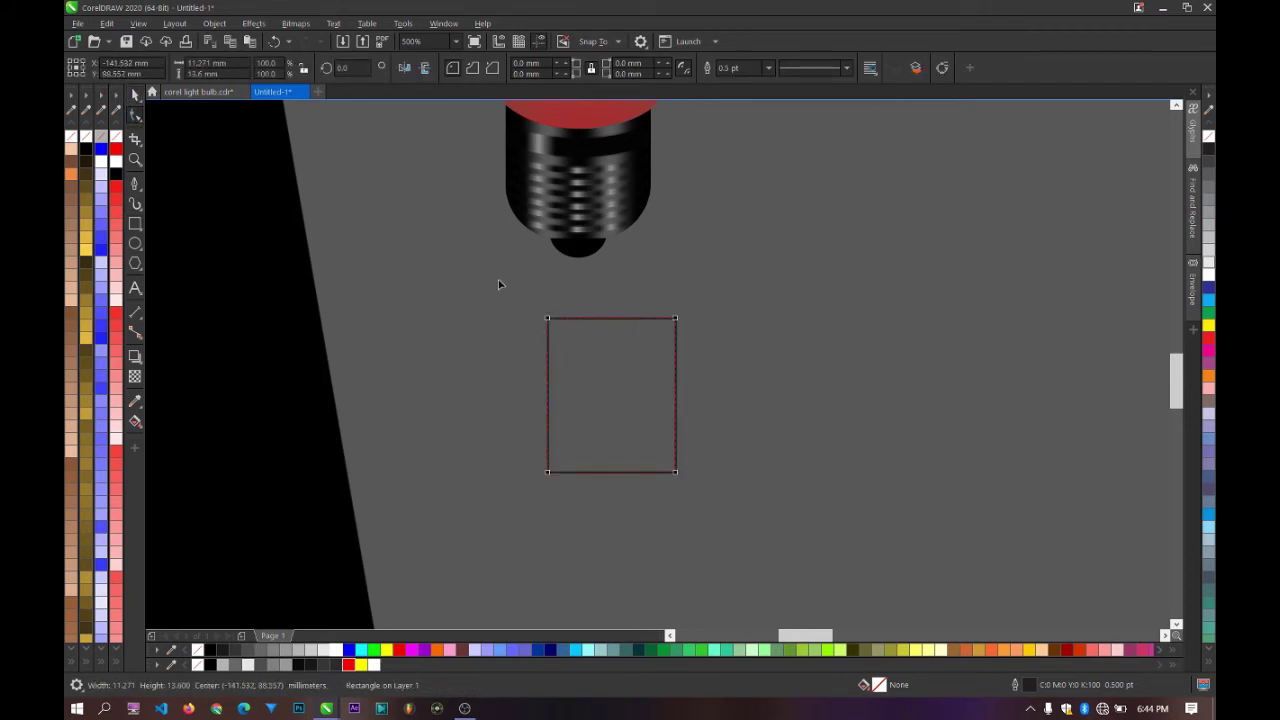
{"action": "left_click_drag", "start_coordinate": [550, 322], "coordinate": [559, 357]}
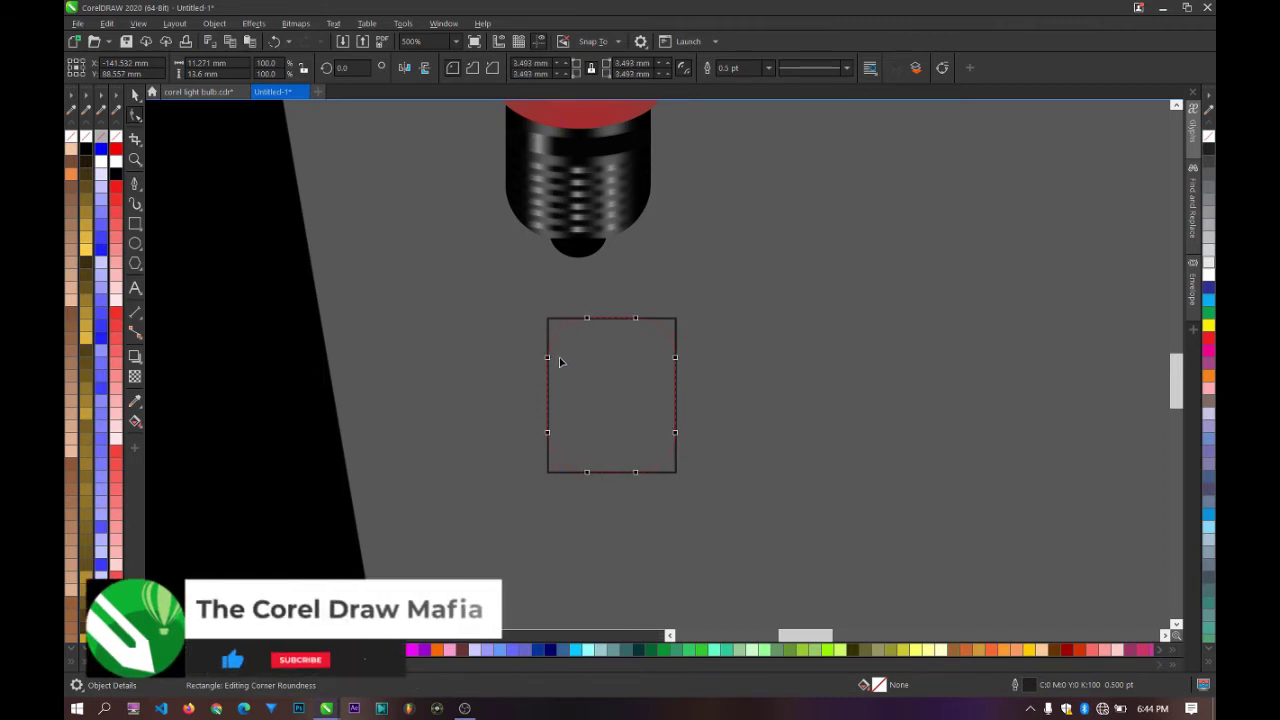
{"action": "left_click", "coordinate": [136, 94]}
Step: Add a slightly smaller concentric copy inside the rounded rectangle and trim the outer shape with it to form a thin ring
{"action": "scroll", "coordinate": [677, 320], "scroll_direction": "up", "scroll_amount": 3}
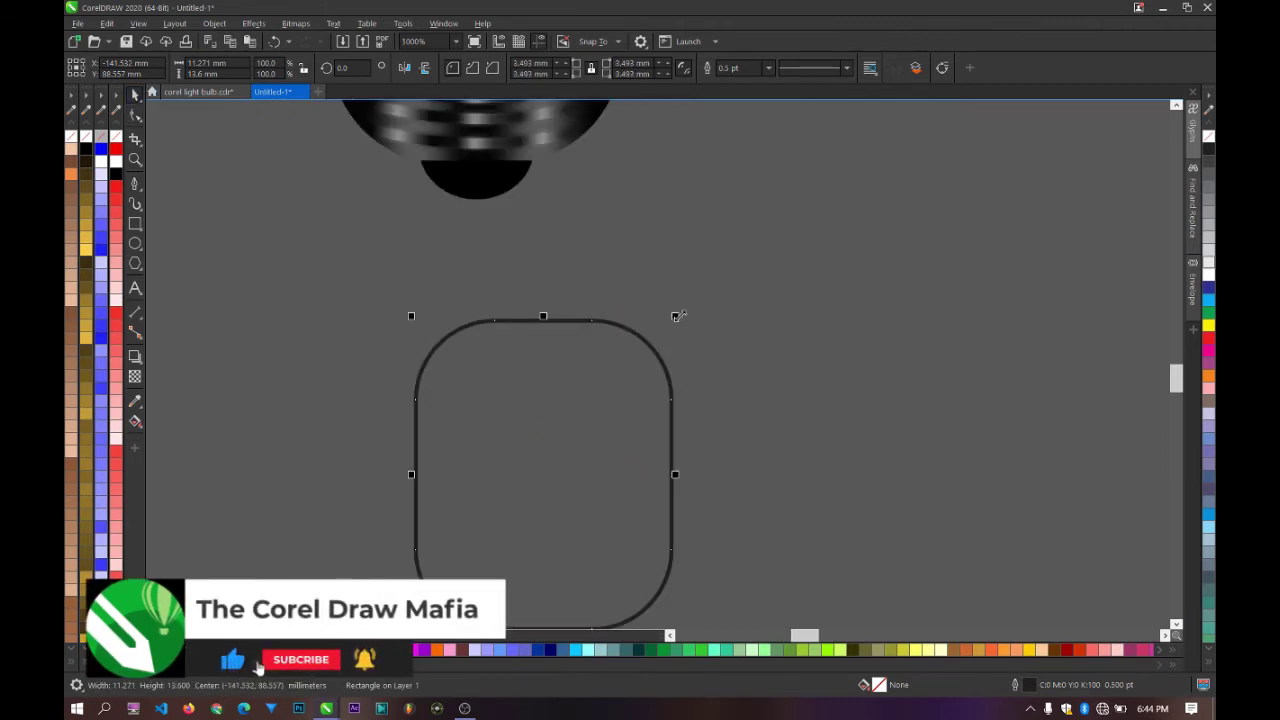
{"action": "left_click_drag", "start_coordinate": [677, 315], "coordinate": [676, 326]}
{"action": "right_click", "coordinate": [676, 326]}
{"action": "left_click", "coordinate": [617, 323], "text": "shift"}
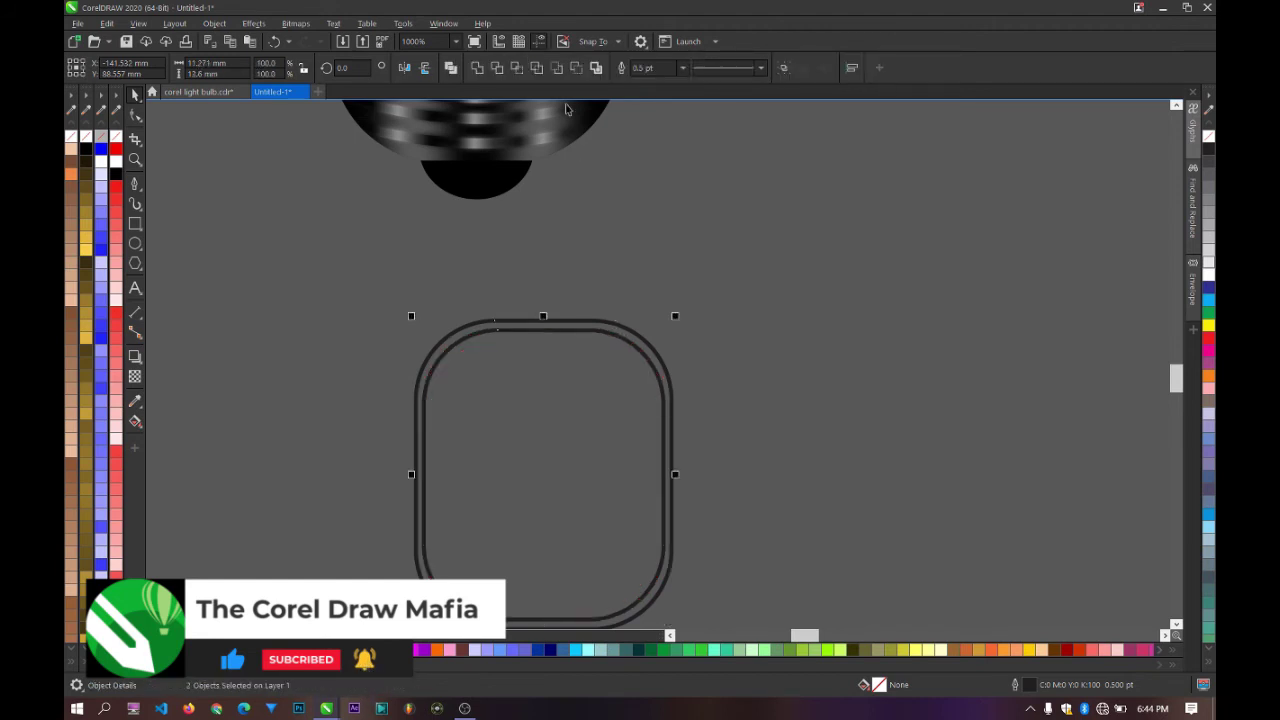
{"action": "left_click", "coordinate": [499, 68]}
{"action": "left_click", "coordinate": [277, 320]}
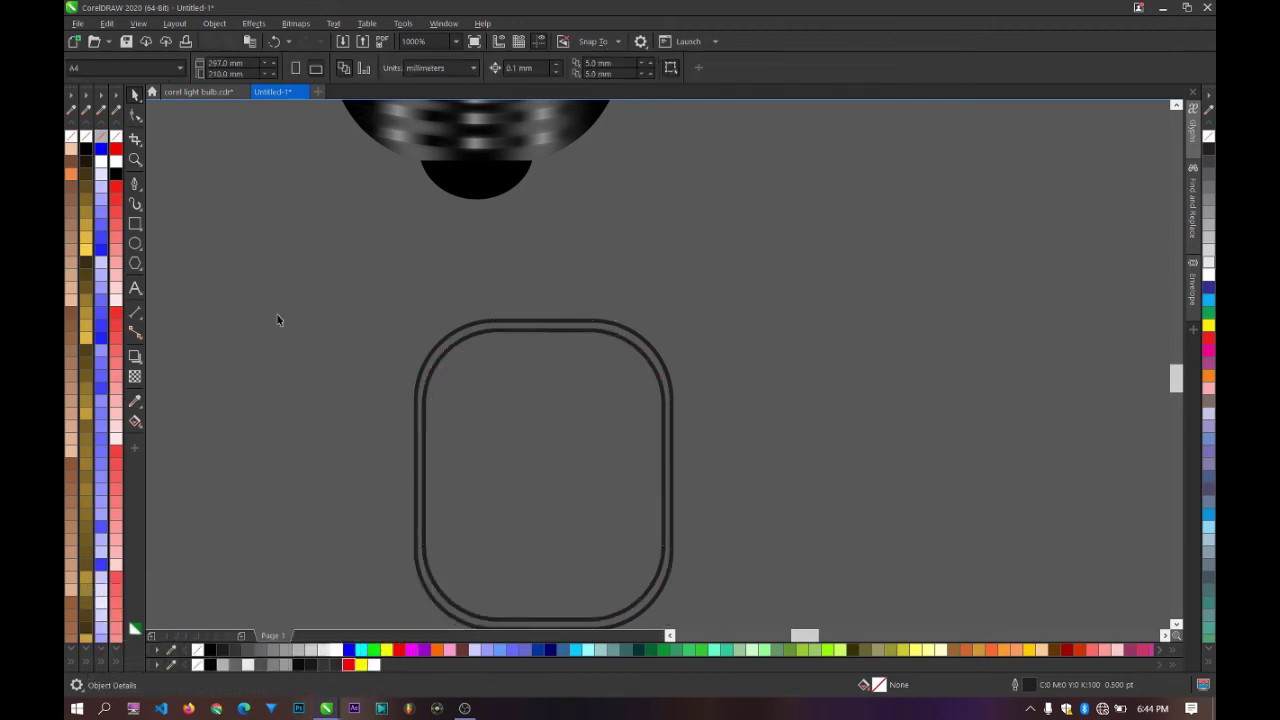
Step: Trim off the ring's lower part with a rectangle about 30 mm by 15 mm and delete the leftover shapes
{"action": "left_click", "coordinate": [136, 222]}
{"action": "scroll", "coordinate": [420, 289], "scroll_direction": "down", "scroll_amount": 1}
{"action": "left_click_drag", "start_coordinate": [381, 398], "coordinate": [734, 578]}
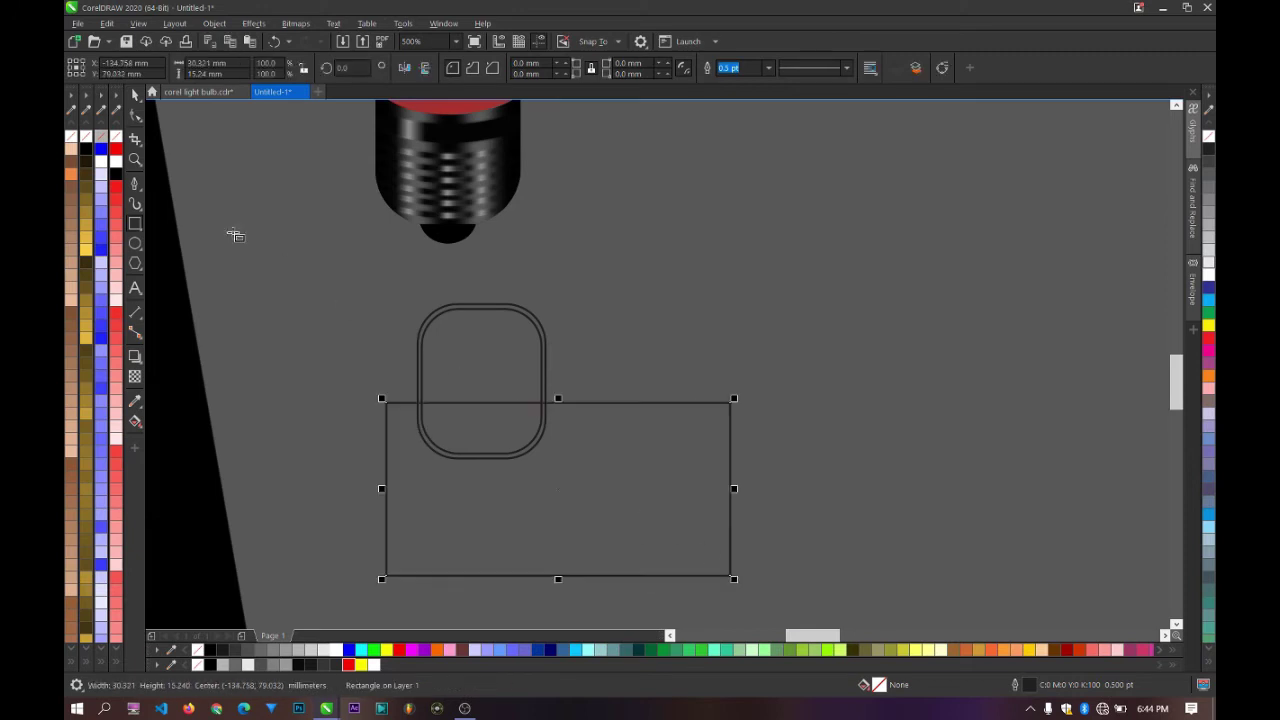
{"action": "scroll", "coordinate": [485, 414], "scroll_direction": "up", "scroll_amount": 1}
{"action": "left_click_drag", "start_coordinate": [475, 421], "coordinate": [442, 453]}
{"action": "left_click", "coordinate": [354, 383], "text": "shift"}
{"action": "left_click", "coordinate": [497, 67]}
{"action": "left_click", "coordinate": [584, 547]}
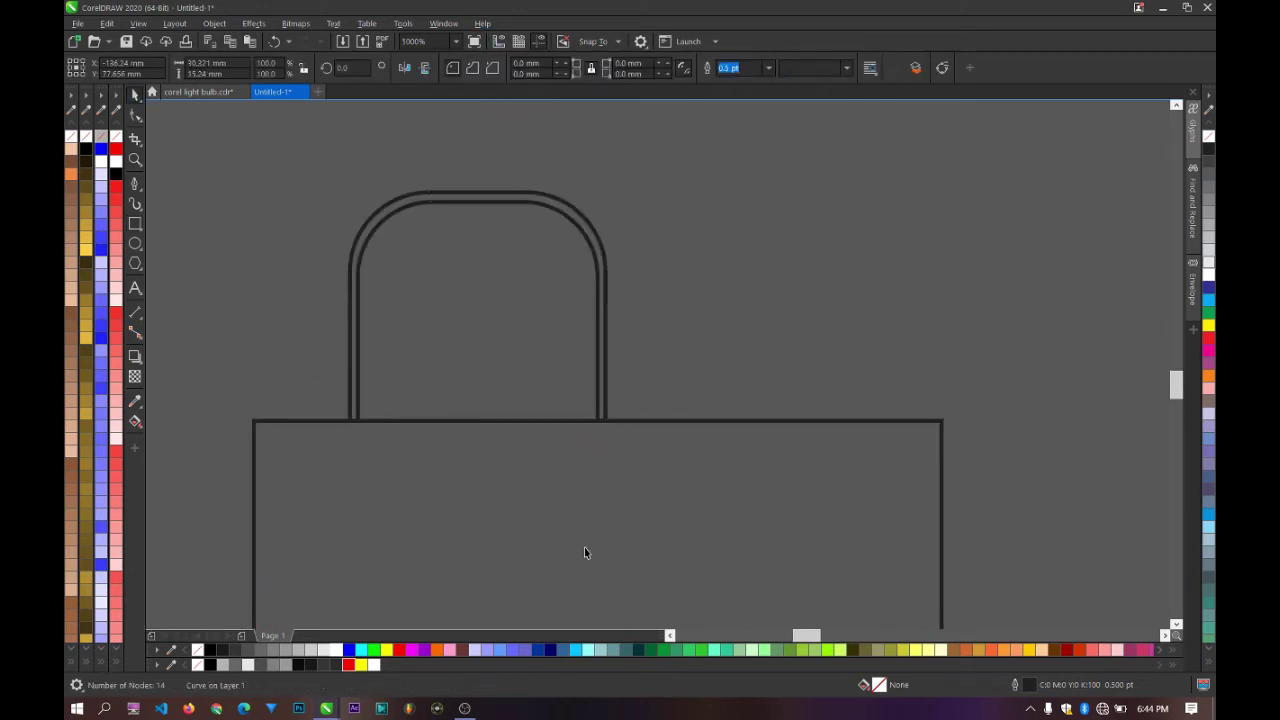
{"action": "key", "text": "Tab"}
{"action": "key", "text": "Delete"}
Step: Fill the open arch with white and remove its outline
{"action": "left_click", "coordinate": [599, 374]}
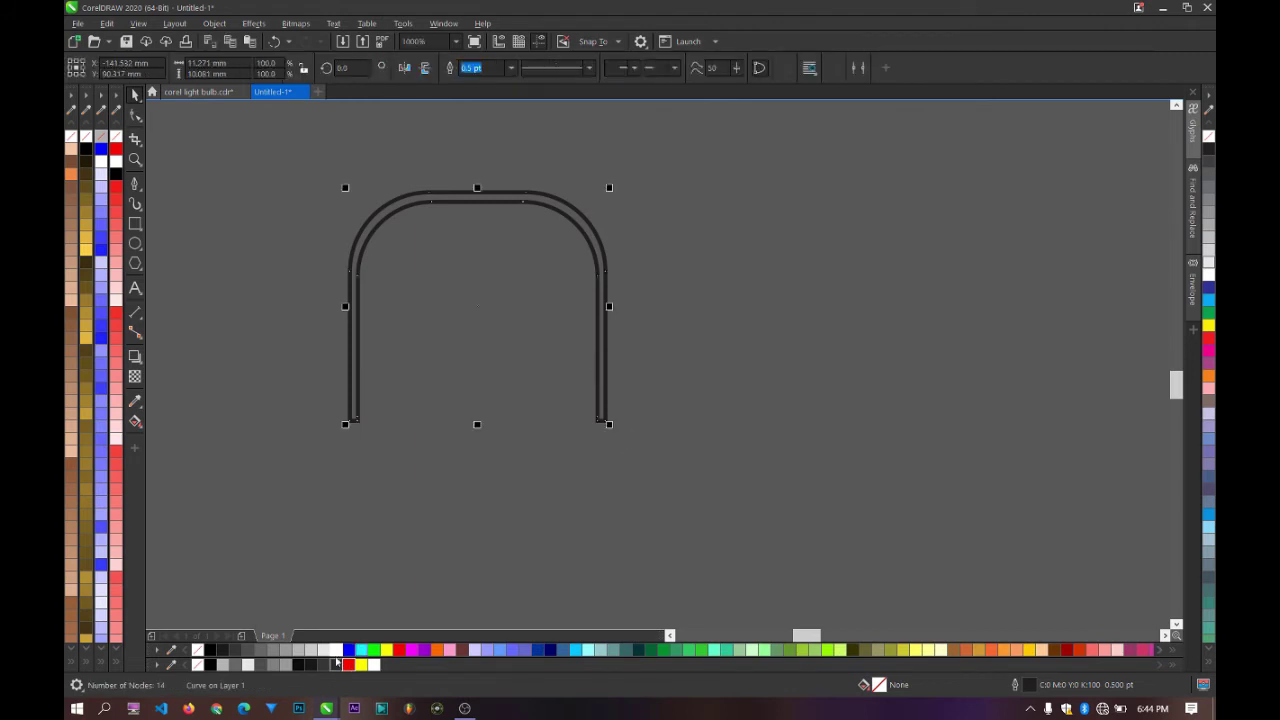
{"action": "left_click", "coordinate": [219, 652]}
{"action": "right_click", "coordinate": [197, 651]}
{"action": "scroll", "coordinate": [553, 502], "scroll_direction": "down", "scroll_amount": 1}
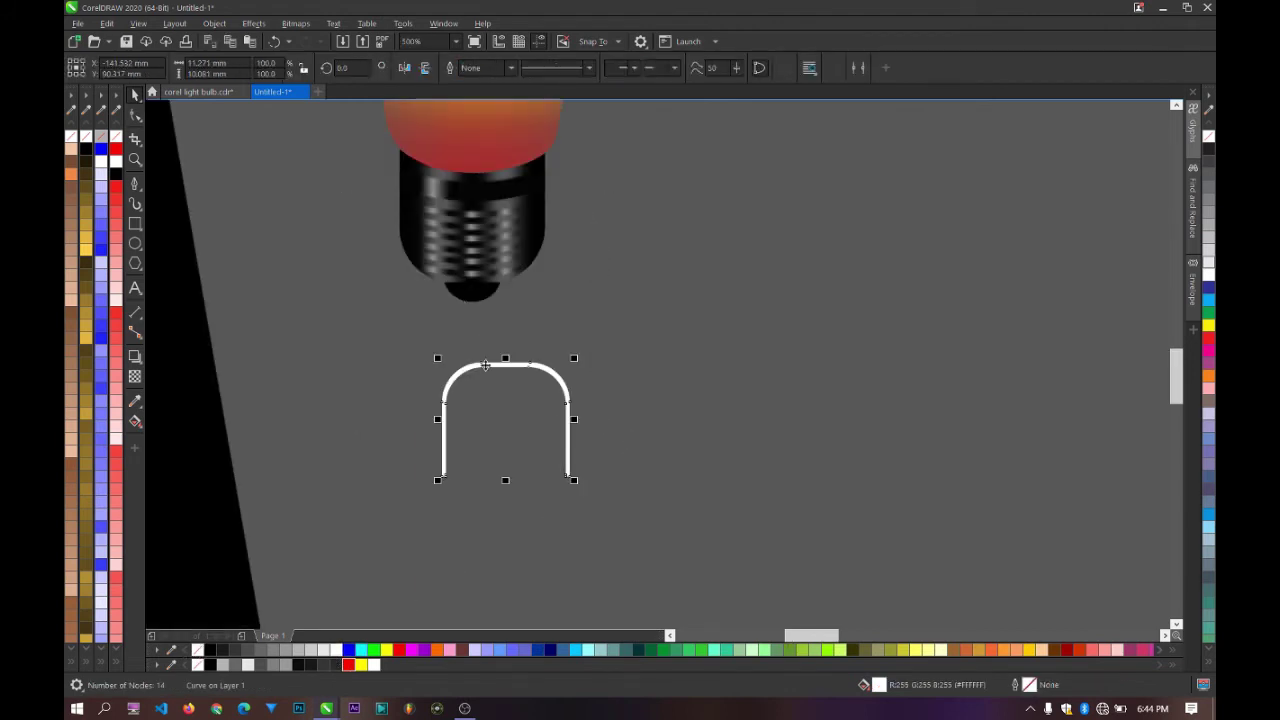
Step: Move the white arch away from the socket and place a roughly half-size copy centred on top of it
{"action": "scroll", "coordinate": [486, 351], "scroll_direction": "up", "scroll_amount": 1}
{"action": "left_click_drag", "start_coordinate": [516, 374], "coordinate": [868, 168]}
{"action": "left_click_drag", "start_coordinate": [962, 170], "coordinate": [918, 221]}
{"action": "left_click_drag", "start_coordinate": [832, 220], "coordinate": [833, 296]}
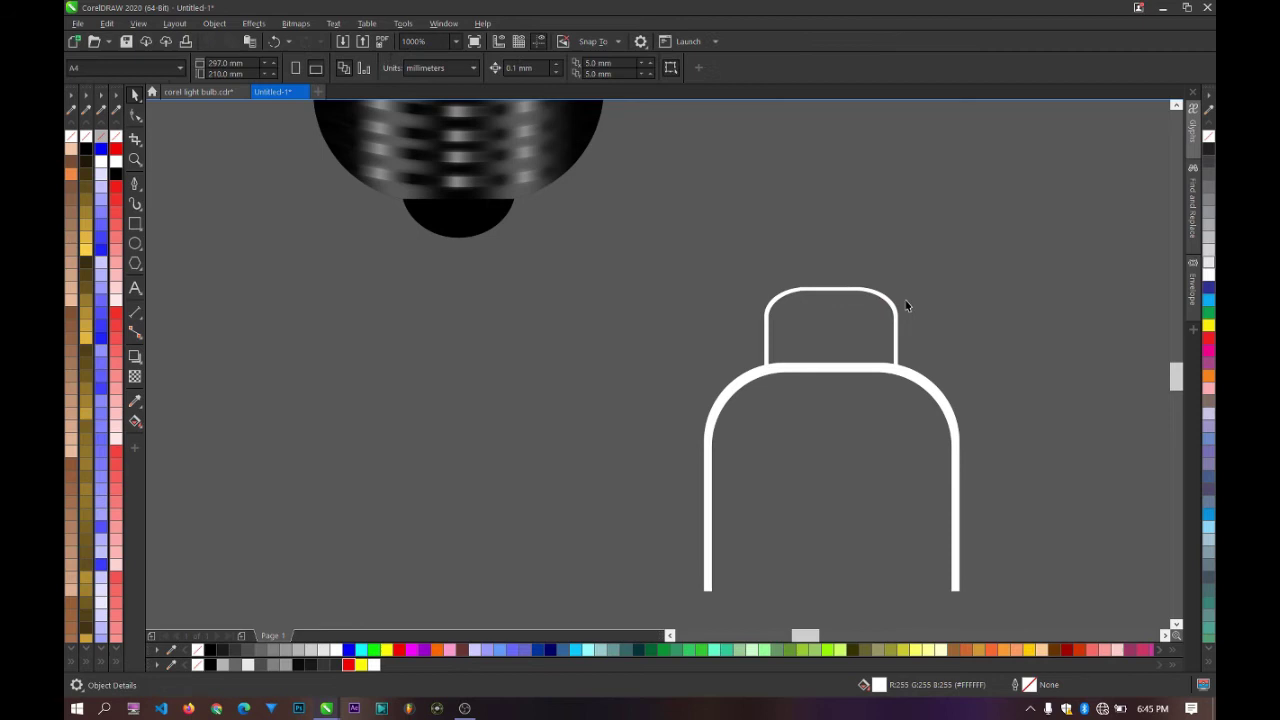
{"action": "left_click", "coordinate": [919, 376], "text": "shift"}
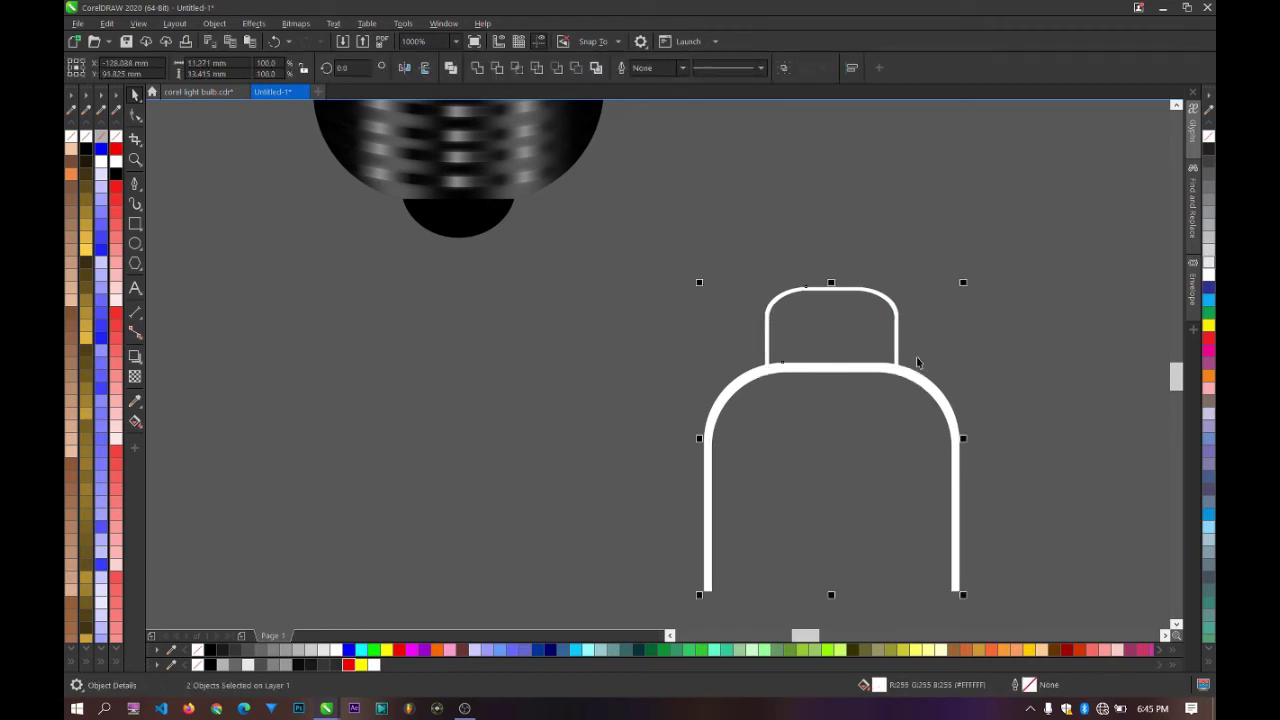
{"action": "left_click", "coordinate": [342, 219]}
Step: Draw an ellipse about 9.4 mm wide and 3.6 mm high directly above the small arch
{"action": "scroll", "coordinate": [855, 265], "scroll_direction": "down", "scroll_amount": 1}
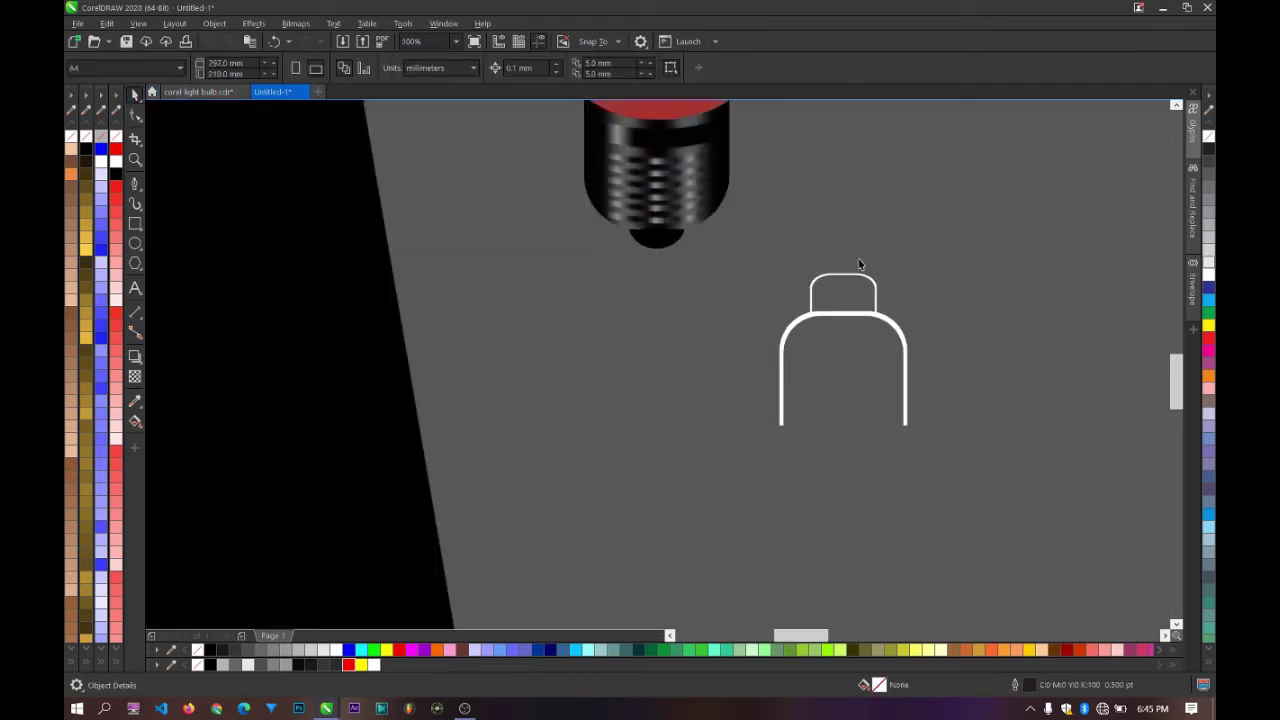
{"action": "scroll", "coordinate": [860, 260], "scroll_direction": "up", "scroll_amount": 2}
{"action": "left_click_drag", "start_coordinate": [478, 201], "coordinate": [912, 373]}
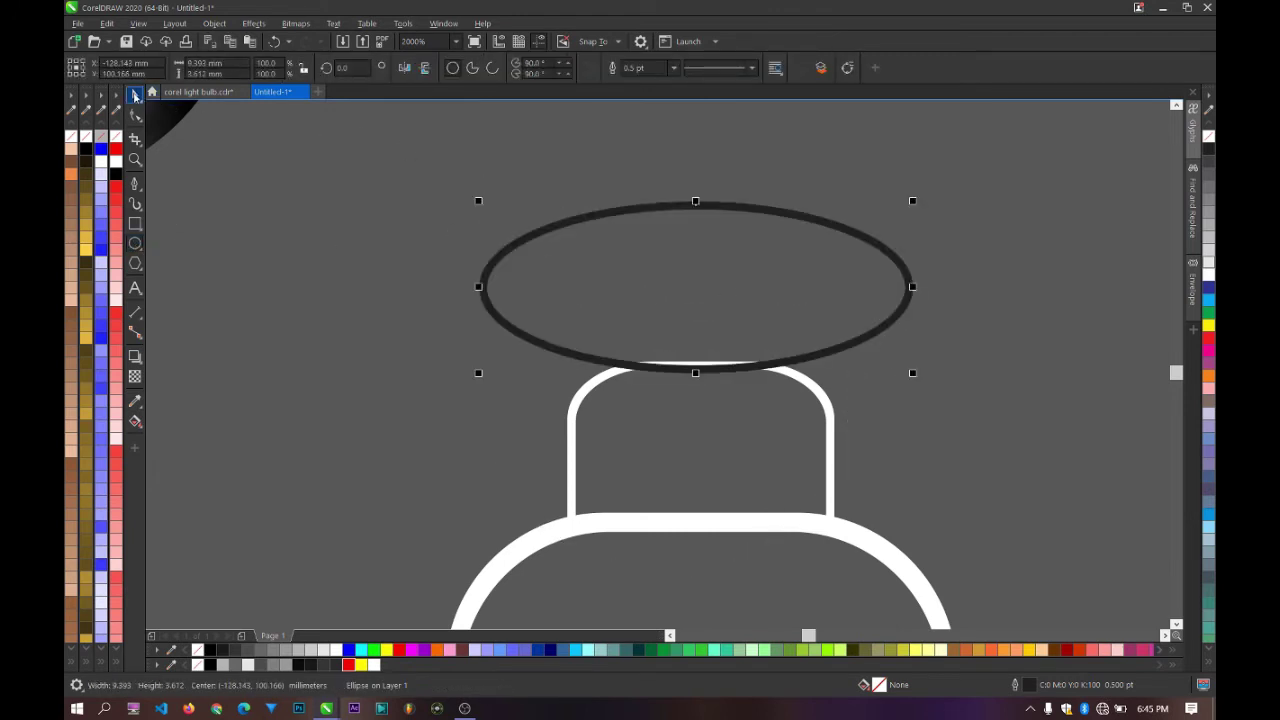
Step: Make a concentric copy of the ellipse about 8.5 mm wide, flatten it slightly, and trim it out of the original ellipse
{"action": "left_click_drag", "start_coordinate": [911, 202], "coordinate": [885, 212]}
{"action": "left_click_drag", "start_coordinate": [887, 286], "coordinate": [893, 286]}
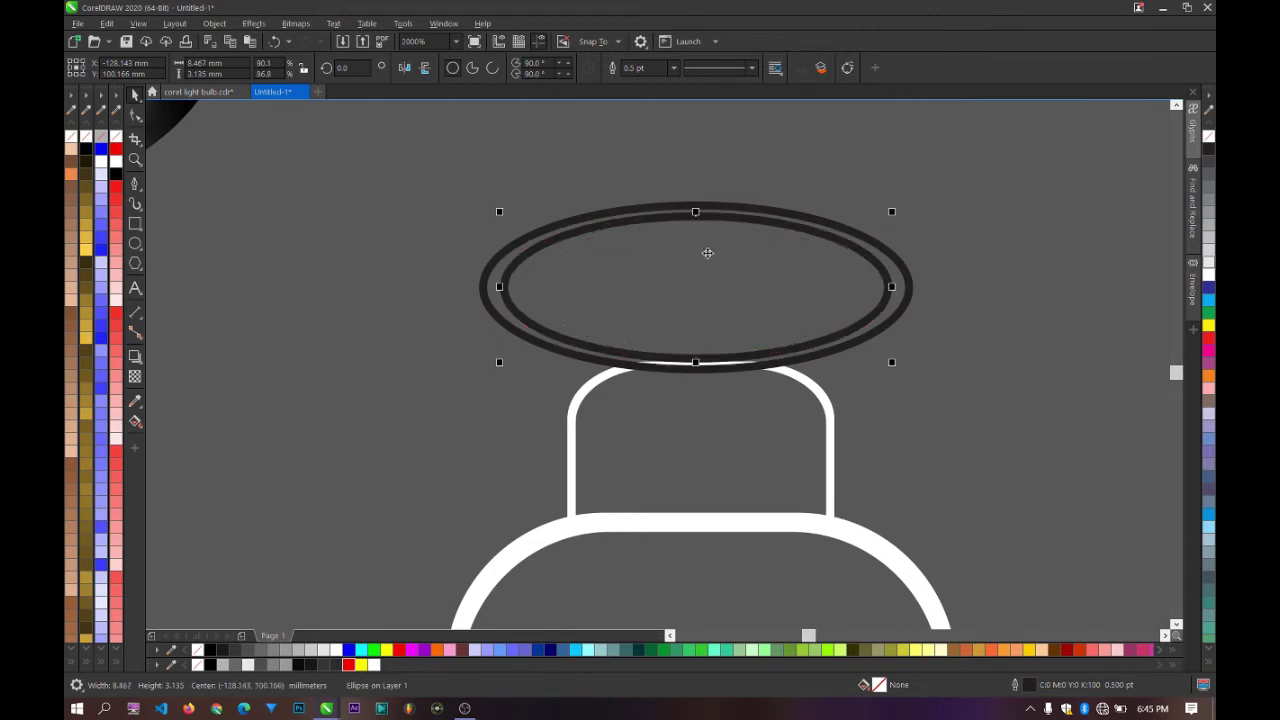
{"action": "left_click_drag", "start_coordinate": [695, 211], "coordinate": [695, 217]}
{"action": "left_click", "coordinate": [699, 207], "text": "shift"}
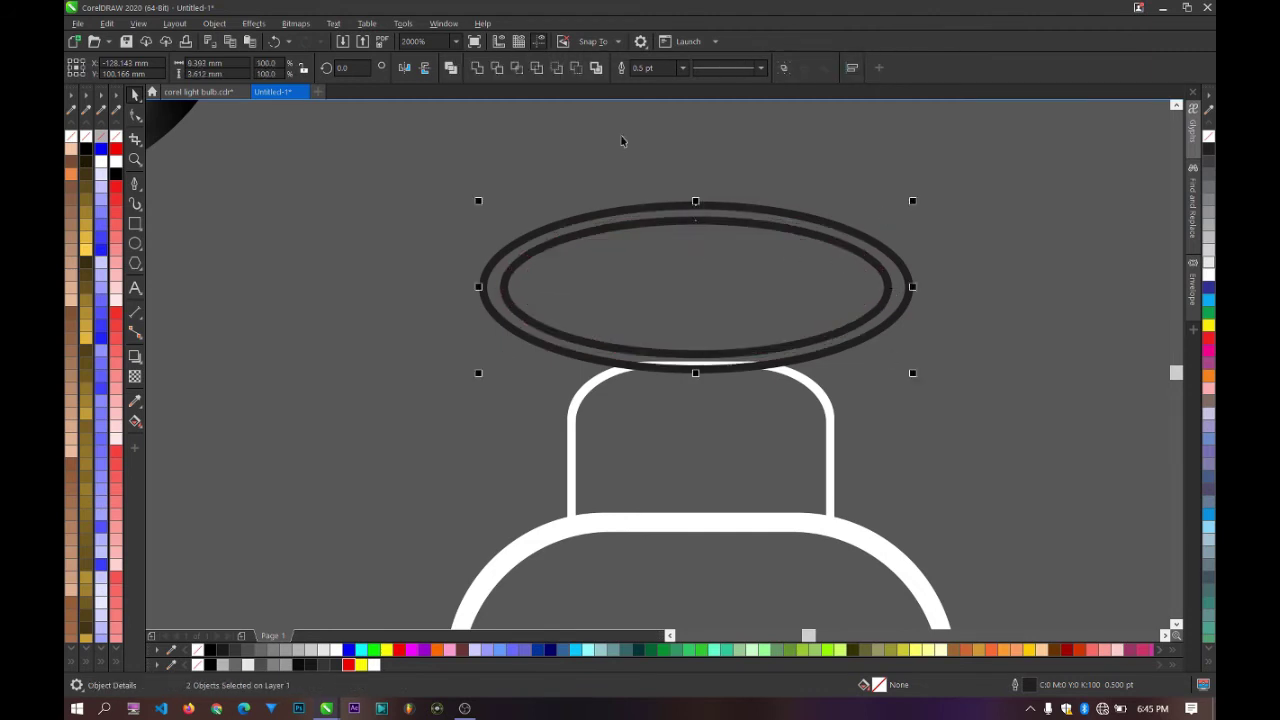
{"action": "left_click", "coordinate": [497, 70]}
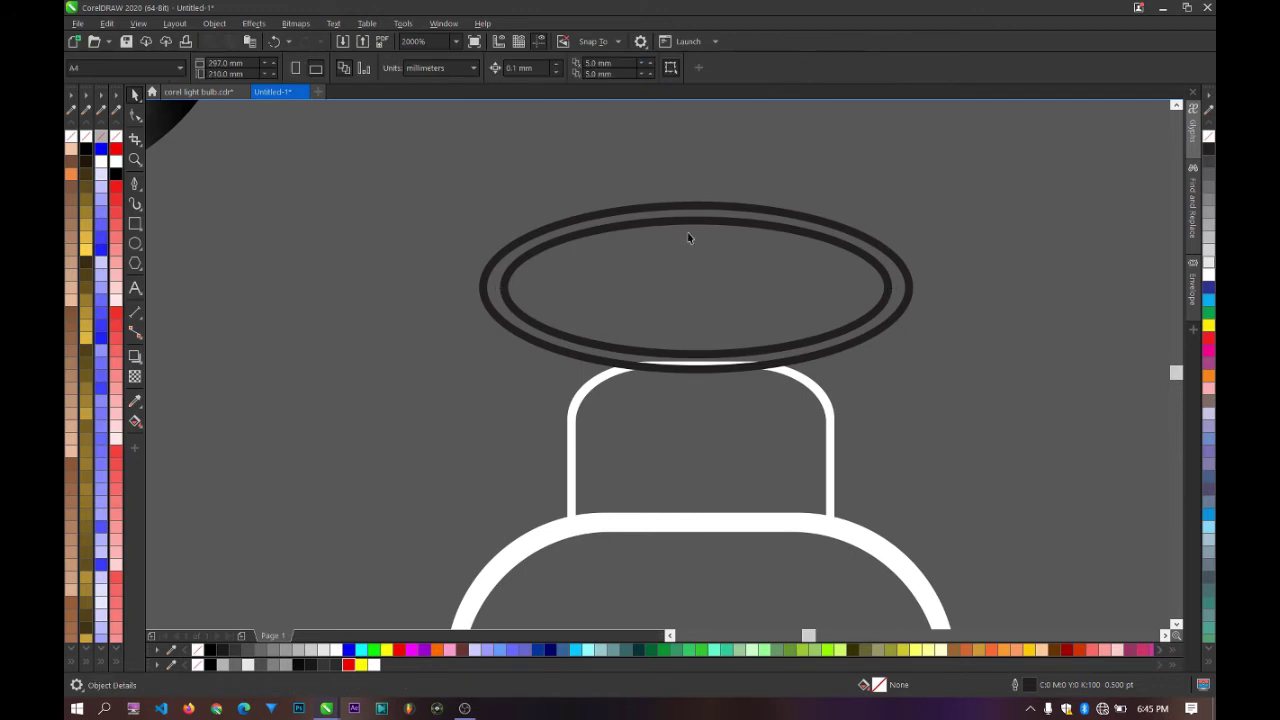
Step: Centre the elliptical ring horizontally over the small arch, then fill it with white and remove its outline
{"action": "left_click", "coordinate": [595, 376], "text": "shift"}
{"action": "key", "text": "c"}
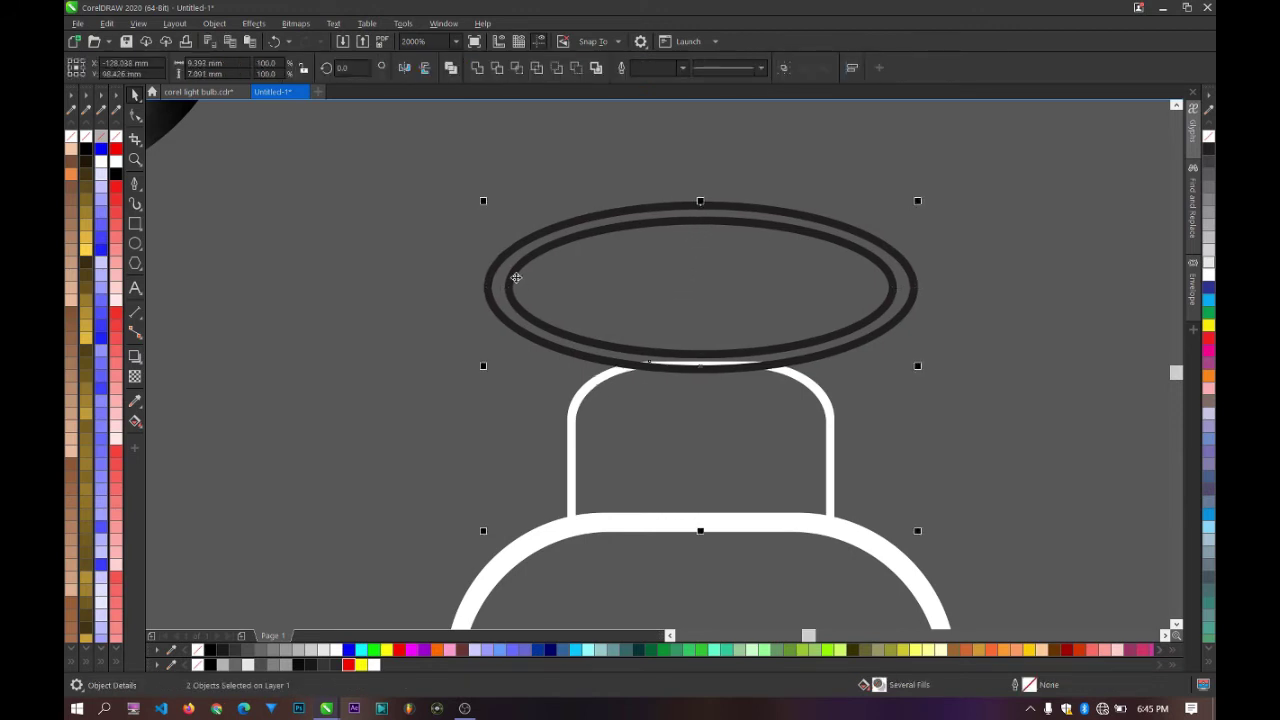
{"action": "left_click", "coordinate": [481, 264]}
{"action": "left_click", "coordinate": [504, 286]}
{"action": "left_click", "coordinate": [335, 651]}
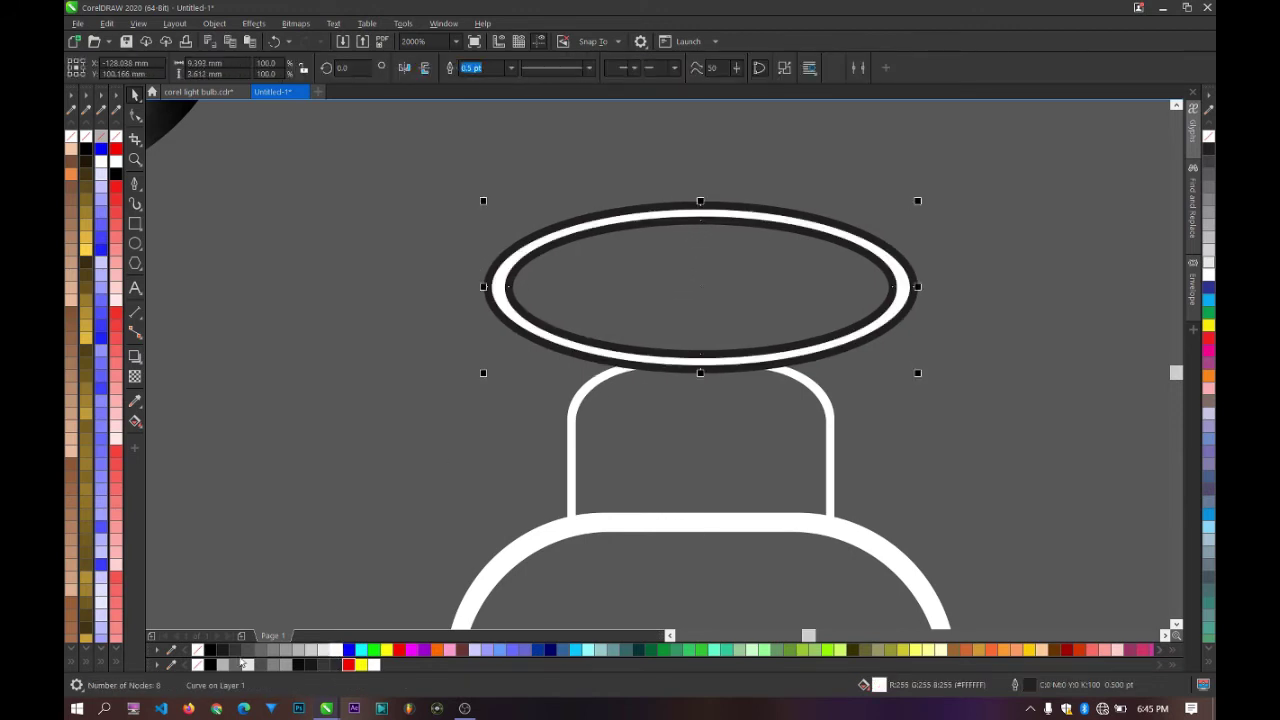
{"action": "right_click", "coordinate": [198, 651]}
Step: Thin the white elliptical ring by trimming it with a slightly scaled-down copy of itself and clearing away the copy
{"action": "scroll", "coordinate": [432, 397], "scroll_direction": "down", "scroll_amount": 2}
{"action": "left_click", "coordinate": [734, 330]}
{"action": "scroll", "coordinate": [638, 347], "scroll_direction": "down", "scroll_amount": 2}
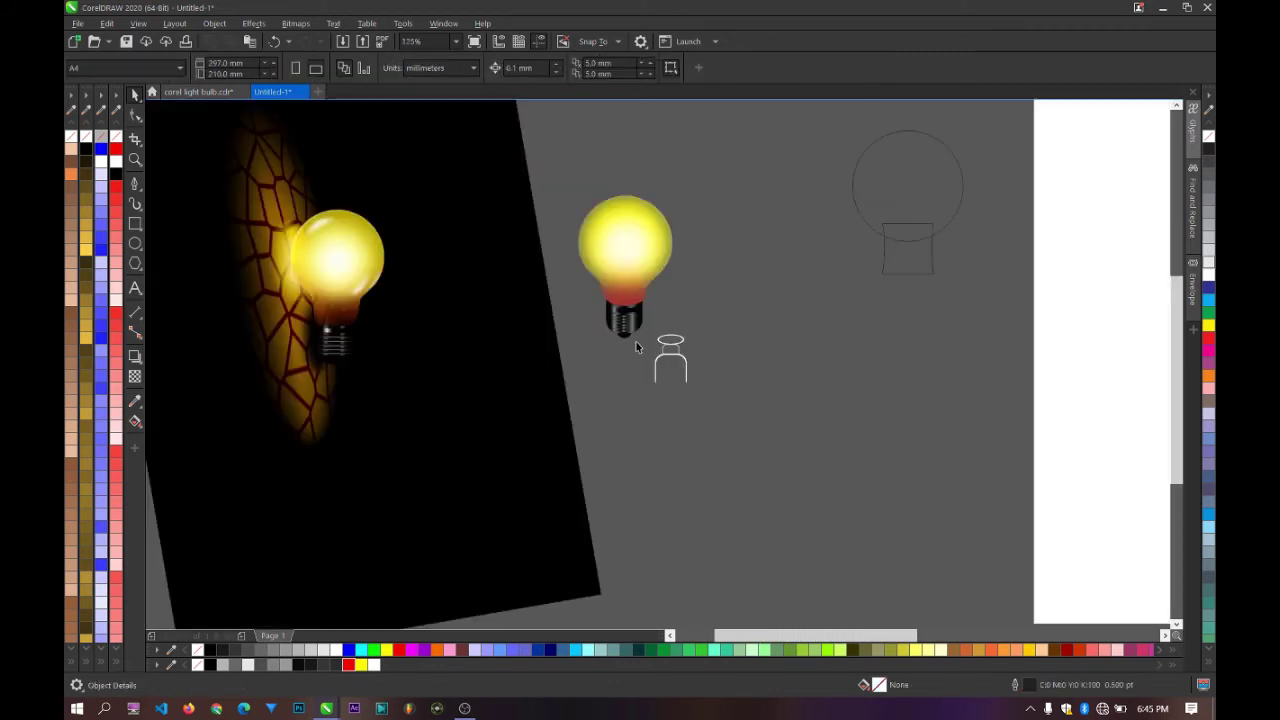
{"action": "scroll", "coordinate": [777, 340], "scroll_direction": "up", "scroll_amount": 6}
{"action": "left_click", "coordinate": [848, 284]}
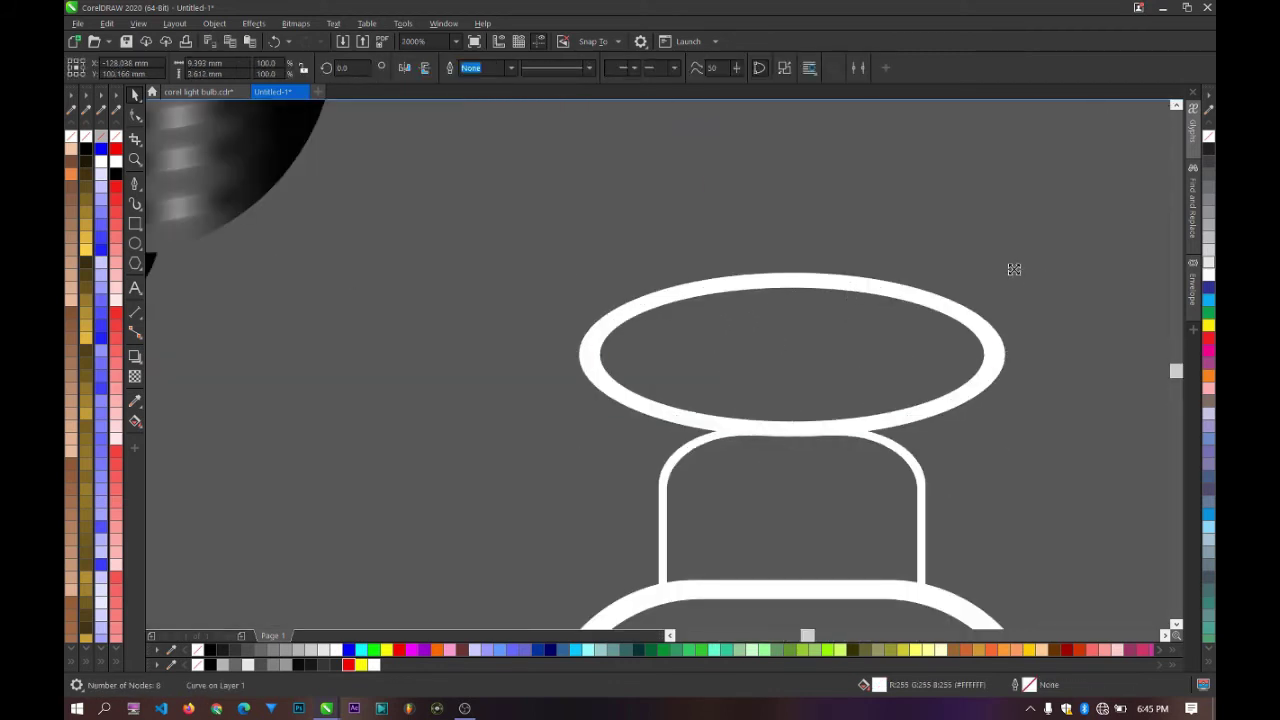
{"action": "left_click_drag", "start_coordinate": [1014, 269], "coordinate": [1006, 277]}
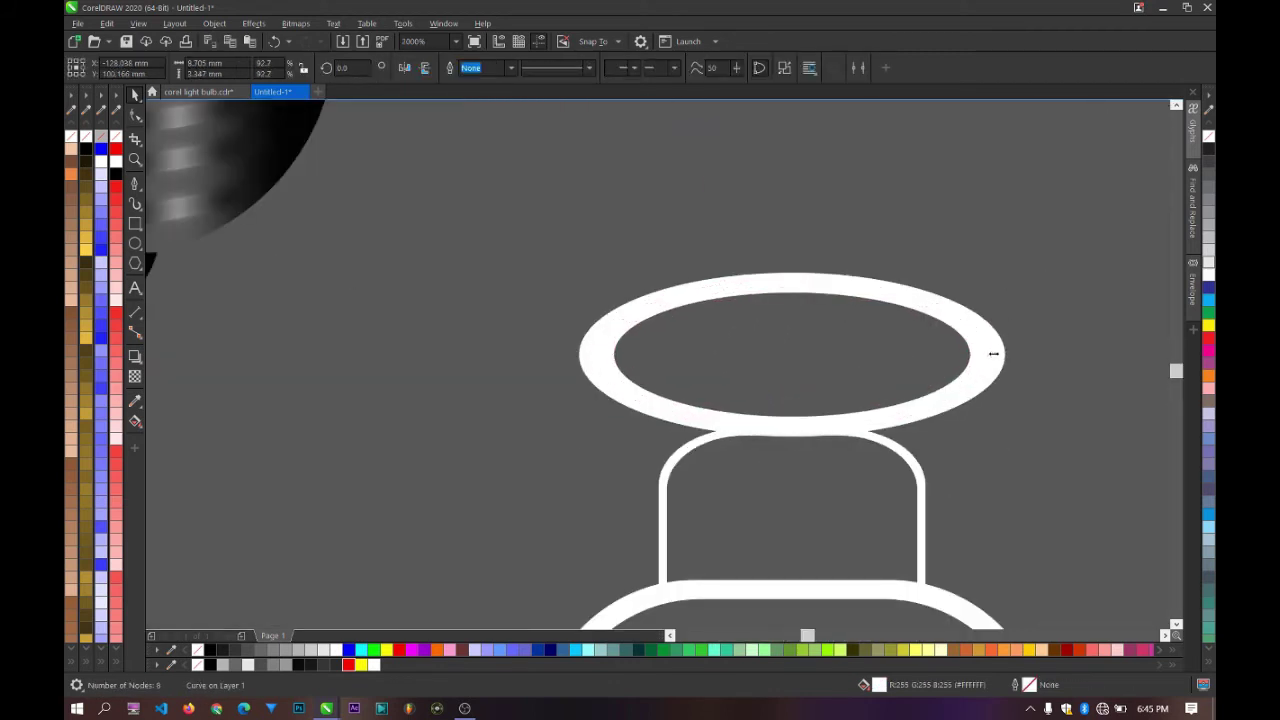
{"action": "left_click_drag", "start_coordinate": [993, 353], "coordinate": [998, 354]}
{"action": "left_click", "coordinate": [1001, 349], "text": "shift"}
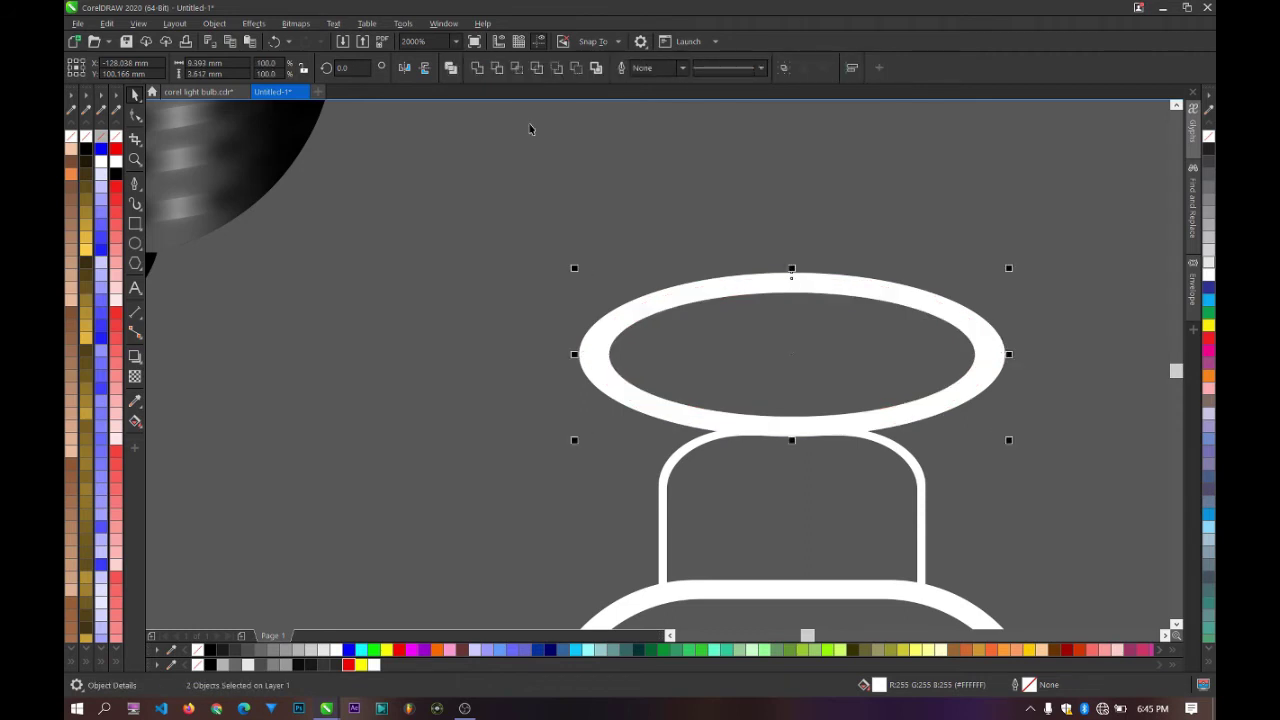
{"action": "left_click", "coordinate": [497, 67]}
{"action": "left_click", "coordinate": [672, 300]}
Step: Compare the white support shapes with the inner glass stem inside the reference bulb's neck
{"action": "scroll", "coordinate": [674, 300], "scroll_direction": "down", "scroll_amount": 3}
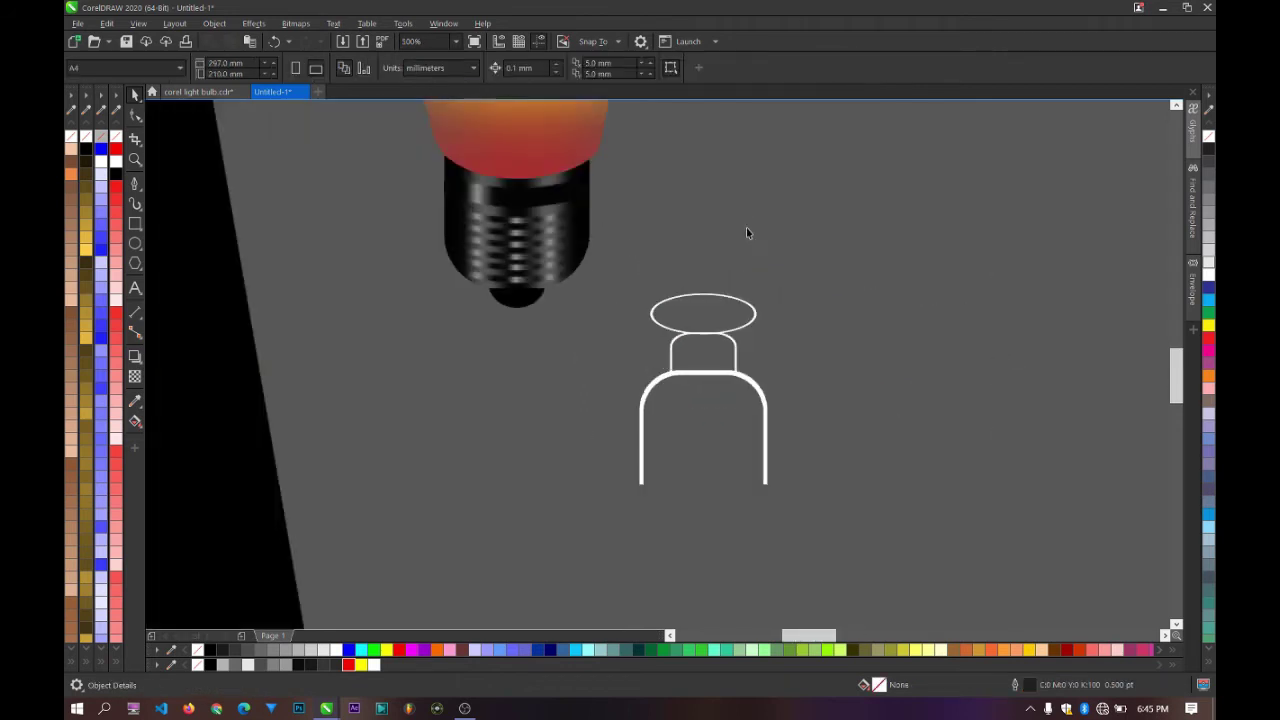
{"action": "scroll", "coordinate": [743, 245], "scroll_direction": "down", "scroll_amount": 3}
{"action": "scroll", "coordinate": [742, 280], "scroll_direction": "up", "scroll_amount": 4}
{"action": "scroll", "coordinate": [700, 305], "scroll_direction": "down", "scroll_amount": 5}
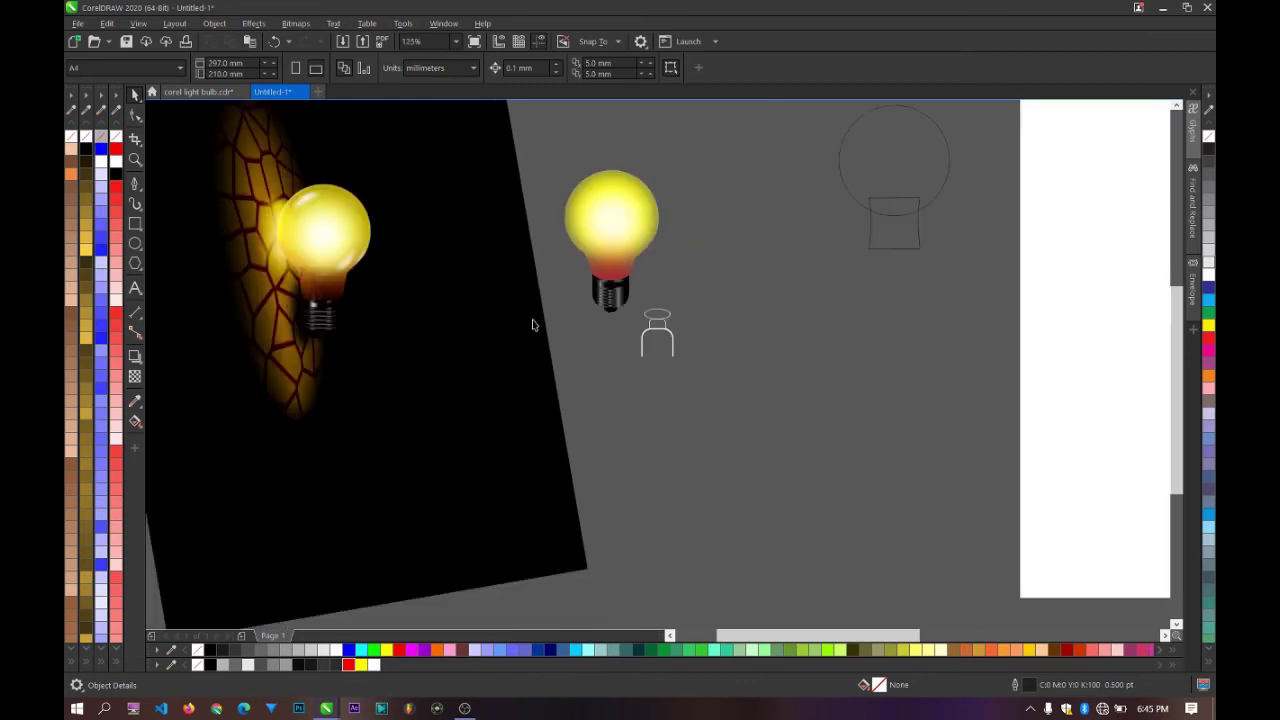
{"action": "scroll", "coordinate": [361, 262], "scroll_direction": "up", "scroll_amount": 5}
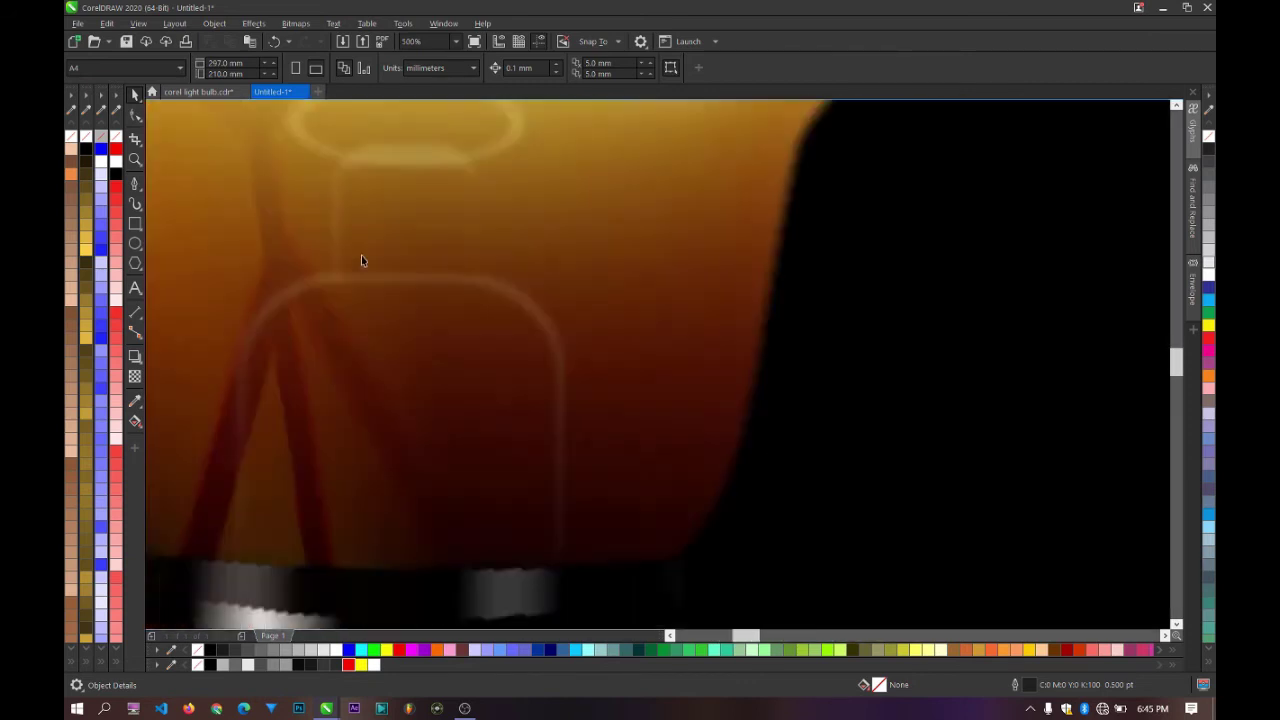
{"action": "scroll", "coordinate": [361, 260], "scroll_direction": "down", "scroll_amount": 2}
{"action": "scroll", "coordinate": [375, 240], "scroll_direction": "up", "scroll_amount": 4}
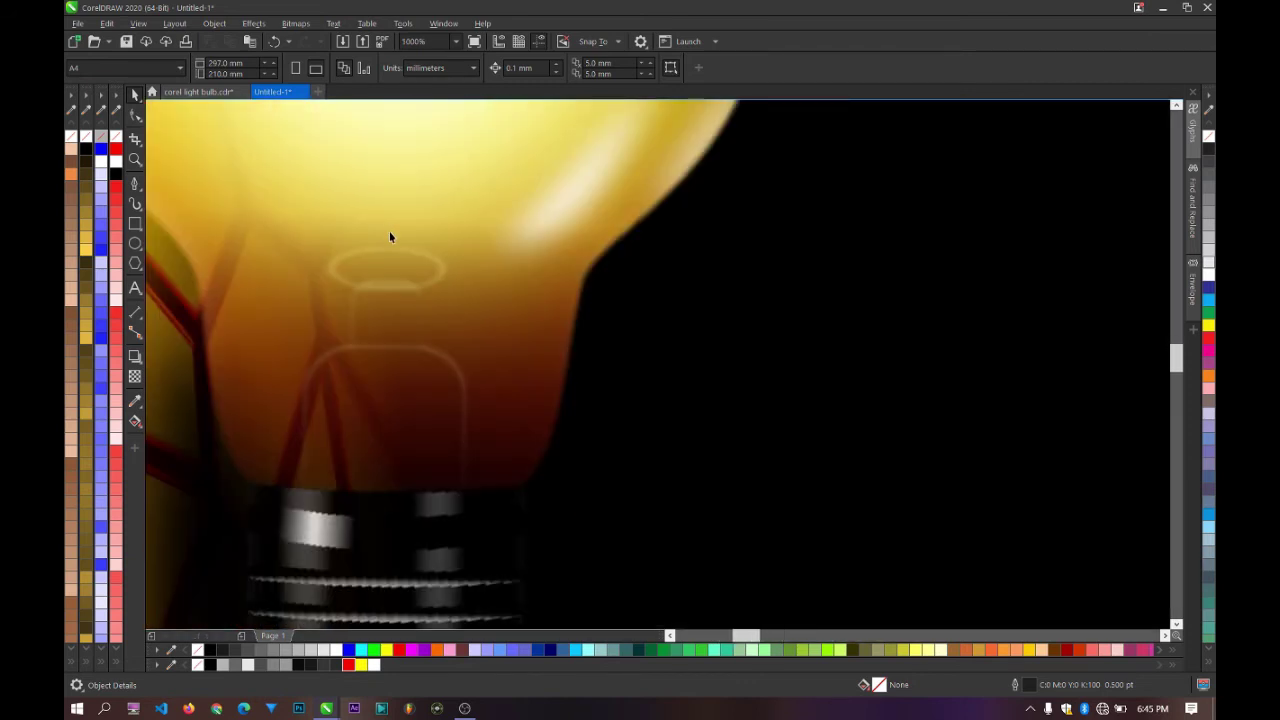
{"action": "scroll", "coordinate": [391, 248], "scroll_direction": "down", "scroll_amount": 3}
{"action": "scroll", "coordinate": [391, 250], "scroll_direction": "up", "scroll_amount": 3}
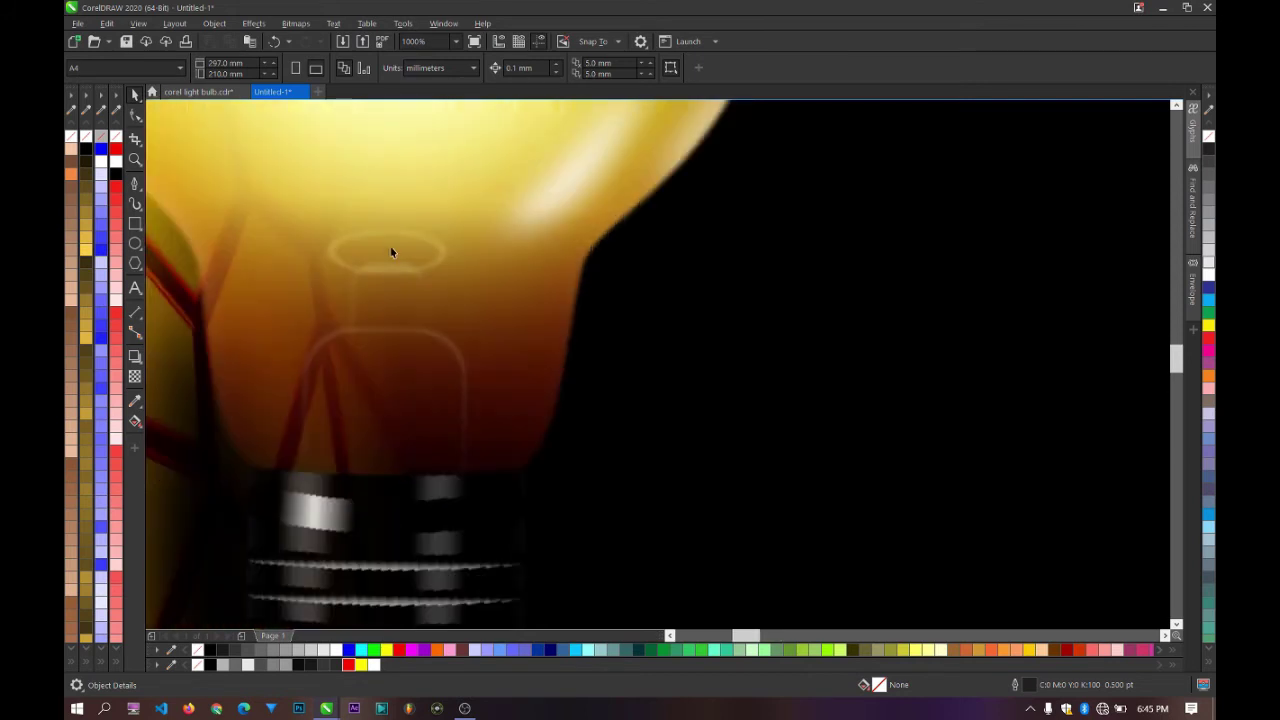
{"action": "scroll", "coordinate": [400, 268], "scroll_direction": "down", "scroll_amount": 4}
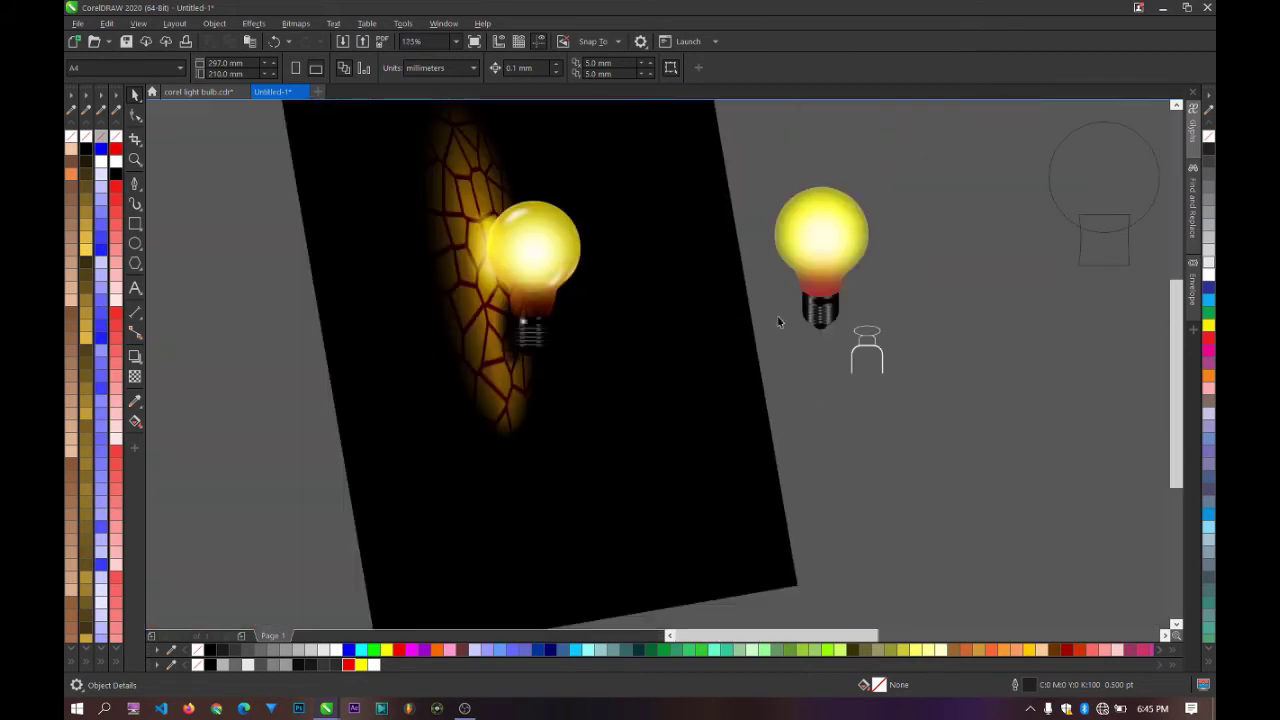
Step: Group the elliptical ring and both arches, and apply a light Gaussian Blur of under 3 pixels to the group
{"action": "scroll", "coordinate": [883, 328], "scroll_direction": "up", "scroll_amount": 3}
{"action": "left_click_drag", "start_coordinate": [532, 597], "coordinate": [534, 595]}
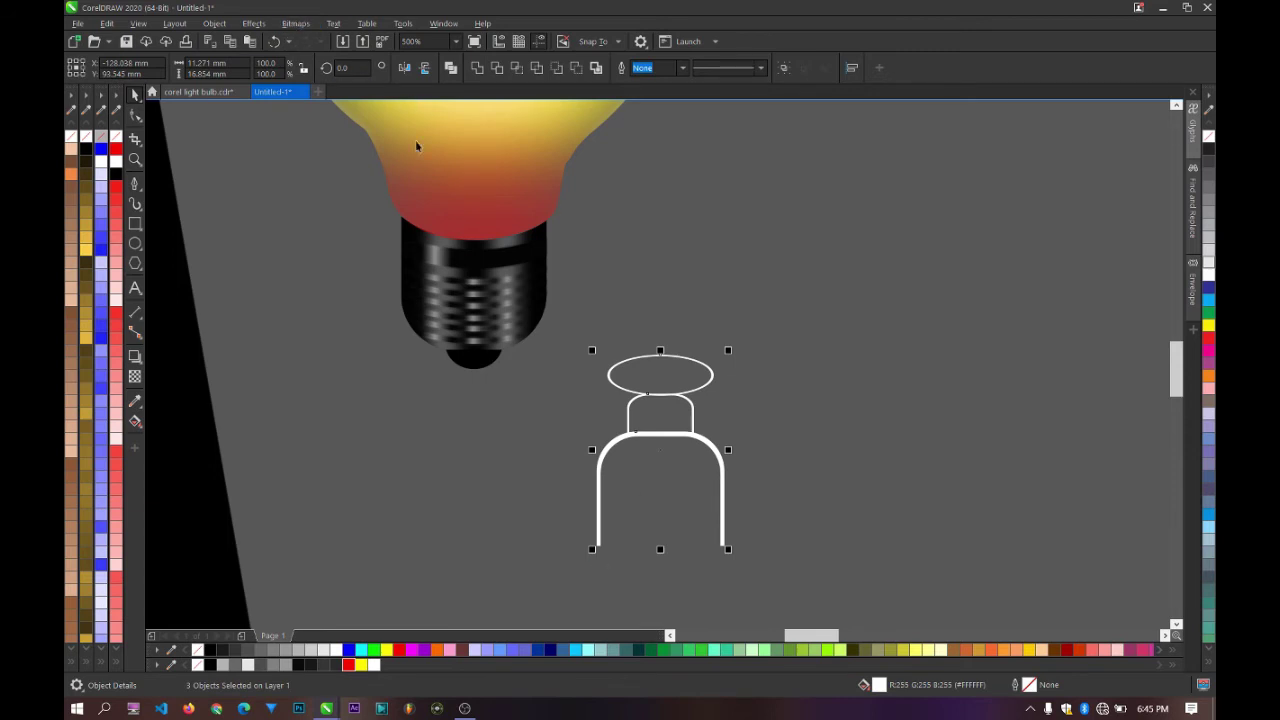
{"action": "key", "text": "ctrl+g"}
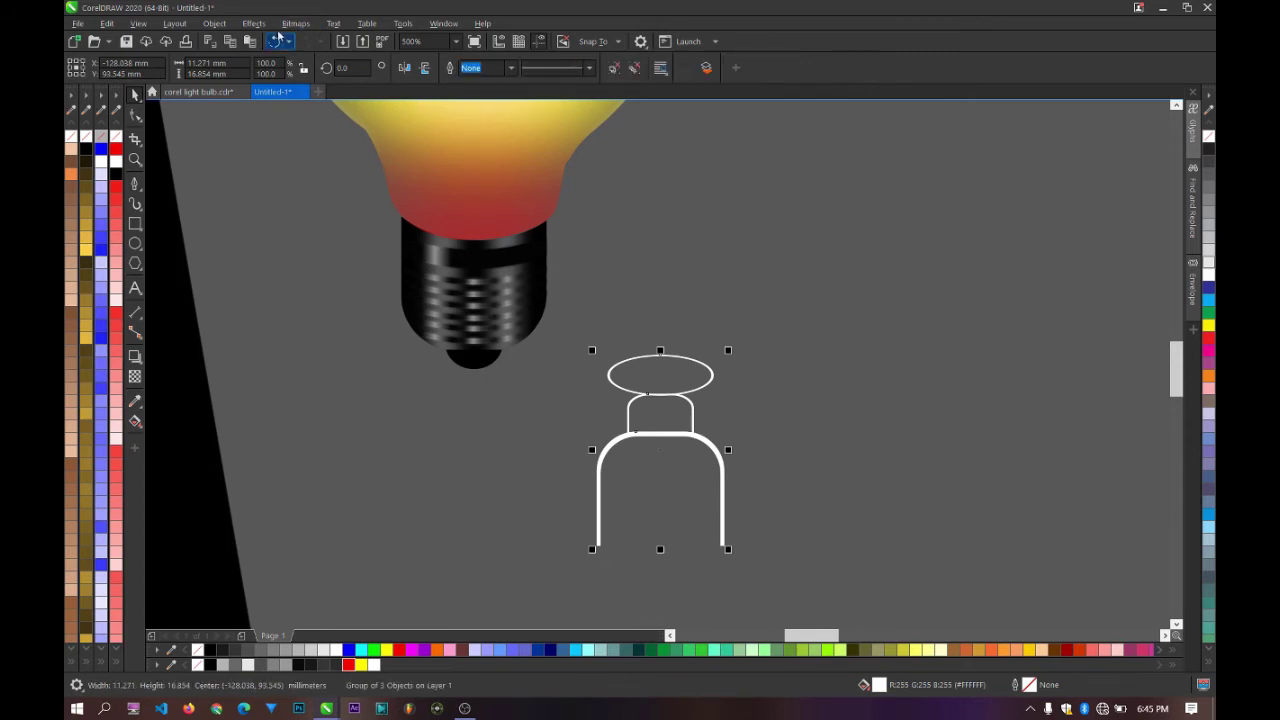
{"action": "left_click", "coordinate": [268, 27]}
{"action": "mouse_move", "coordinate": [300, 110]}
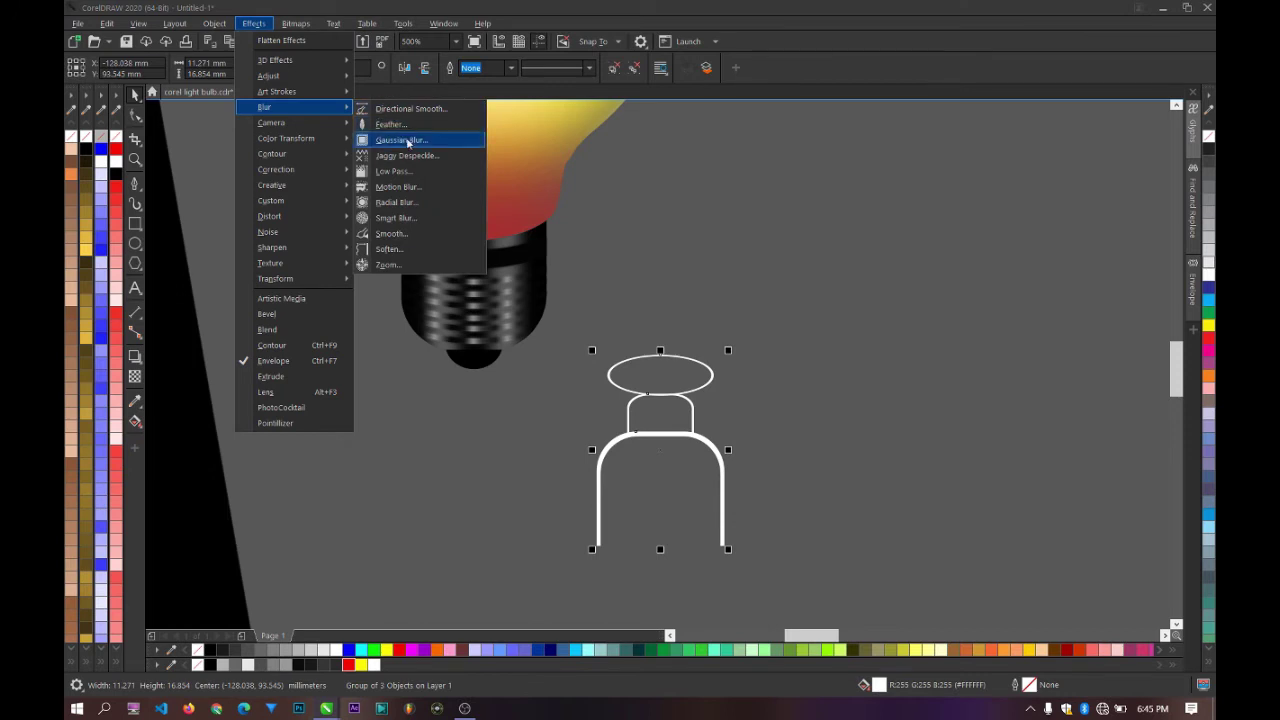
{"action": "left_click", "coordinate": [407, 142]}
{"action": "left_click_drag", "start_coordinate": [649, 308], "coordinate": [826, 210]}
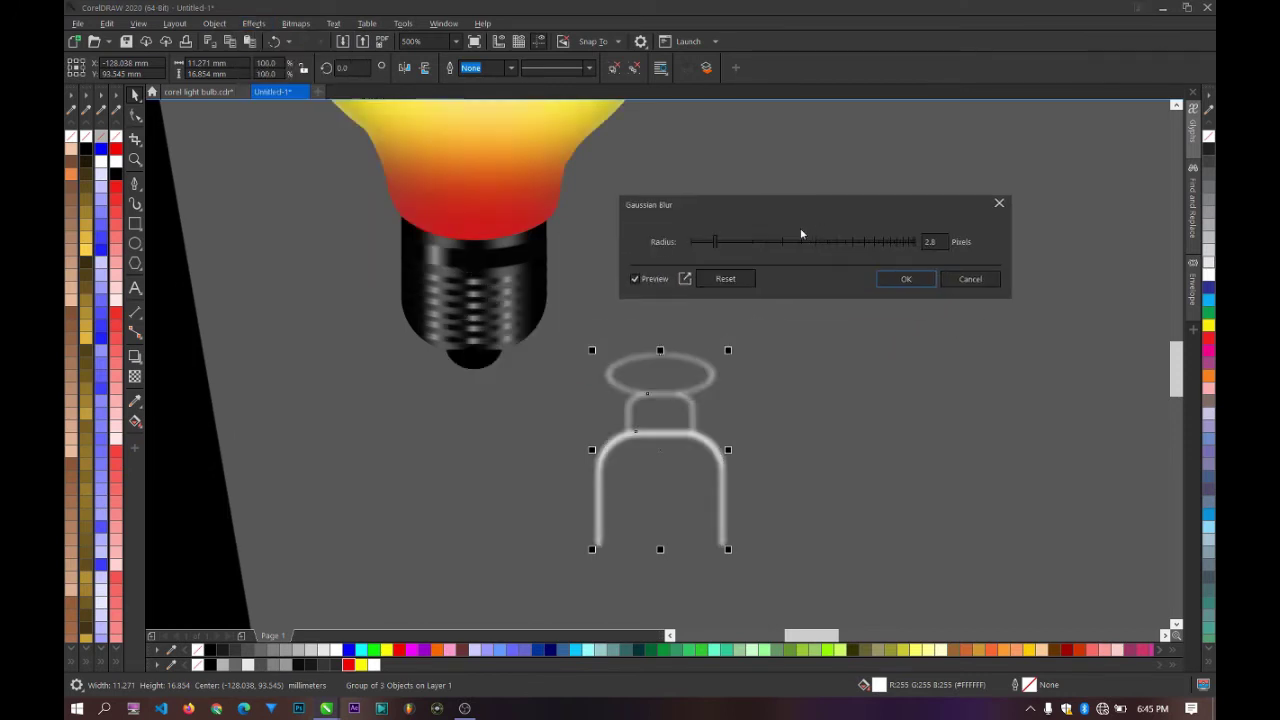
{"action": "left_click", "coordinate": [709, 244]}
{"action": "left_click", "coordinate": [897, 280]}
Step: Apply a uniform transparency of 30 to the blurred support group
{"action": "scroll", "coordinate": [737, 402], "scroll_direction": "down", "scroll_amount": 1}
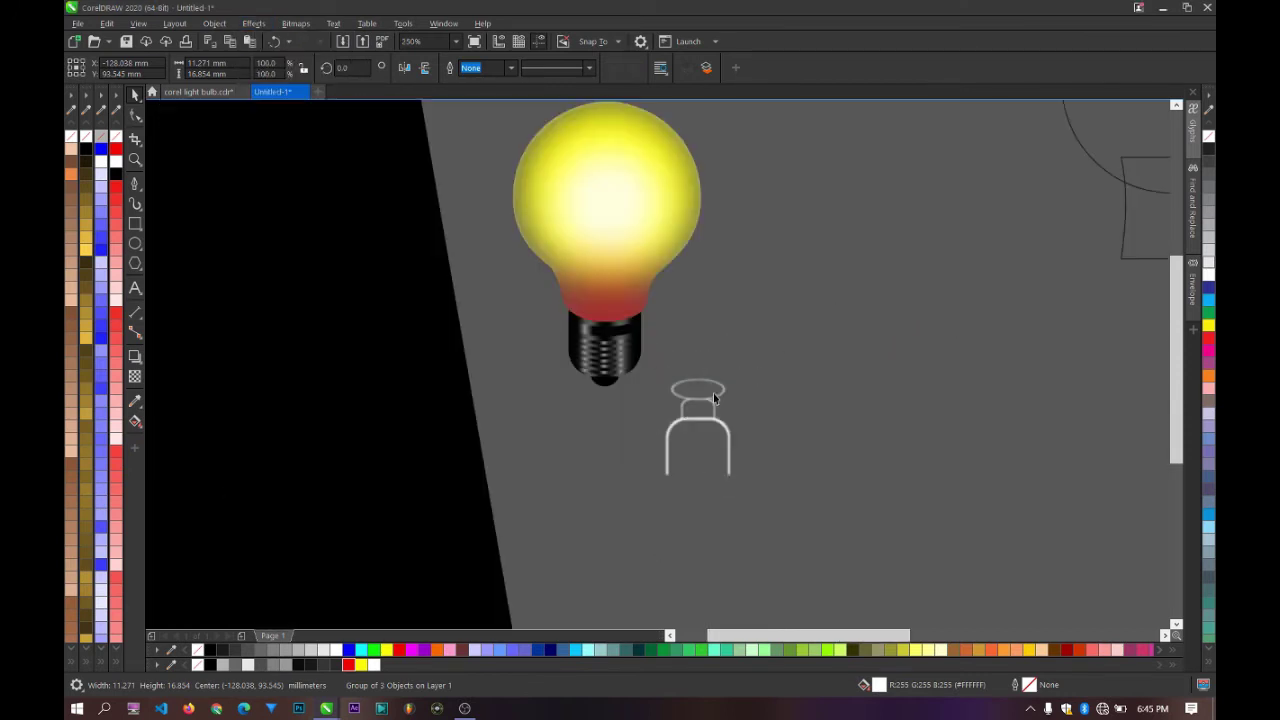
{"action": "scroll", "coordinate": [713, 393], "scroll_direction": "down", "scroll_amount": 3}
{"action": "scroll", "coordinate": [477, 346], "scroll_direction": "up", "scroll_amount": 4}
{"action": "scroll", "coordinate": [480, 357], "scroll_direction": "down", "scroll_amount": 3}
{"action": "scroll", "coordinate": [754, 399], "scroll_direction": "up", "scroll_amount": 4}
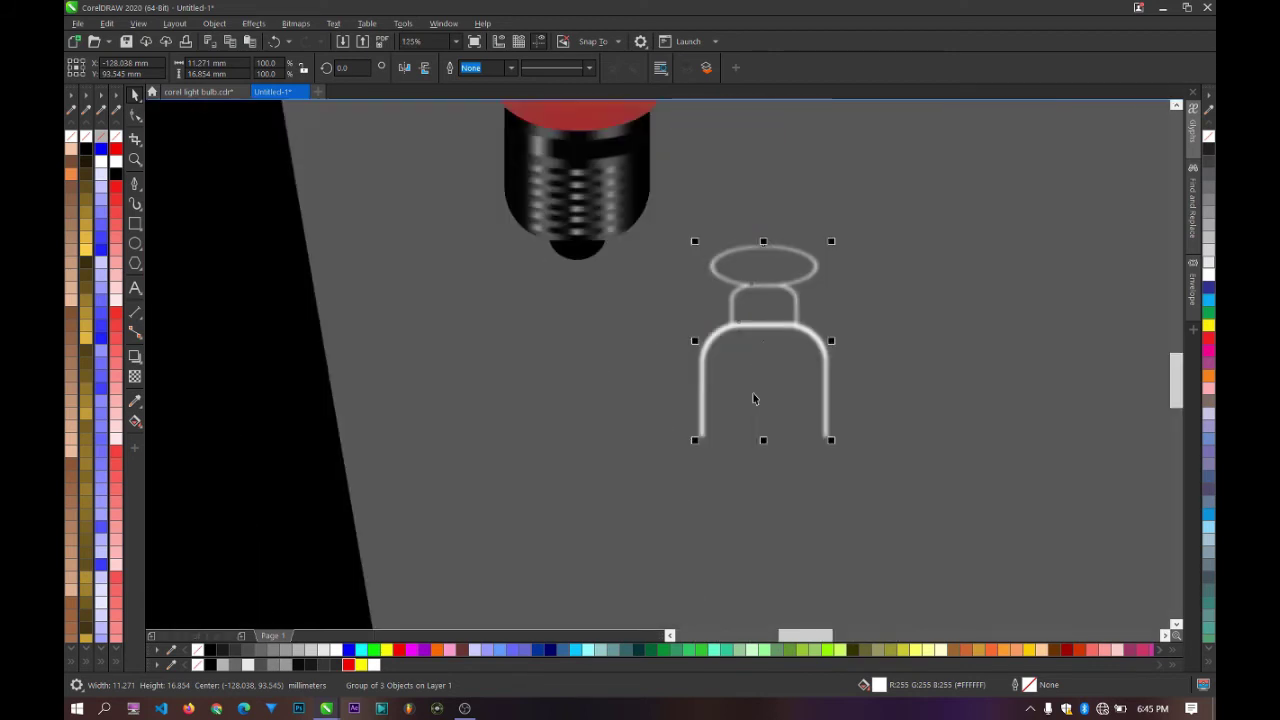
{"action": "left_click", "coordinate": [135, 376]}
{"action": "left_click", "coordinate": [694, 423]}
{"action": "left_click_drag", "start_coordinate": [737, 449], "coordinate": [756, 450]}
{"action": "left_click", "coordinate": [135, 95]}
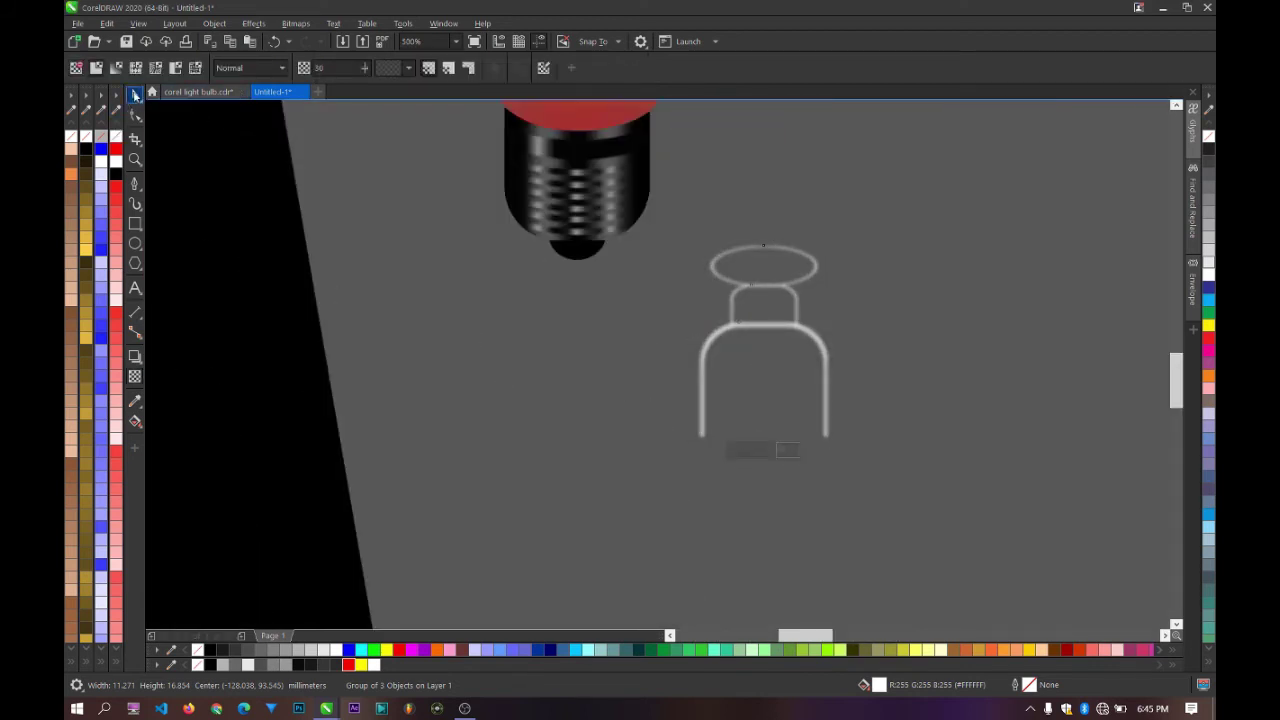
Step: Scale the support group down proportionally to about 8 mm wide to fit the bulb's neck
{"action": "scroll", "coordinate": [690, 390], "scroll_direction": "down", "scroll_amount": 2}
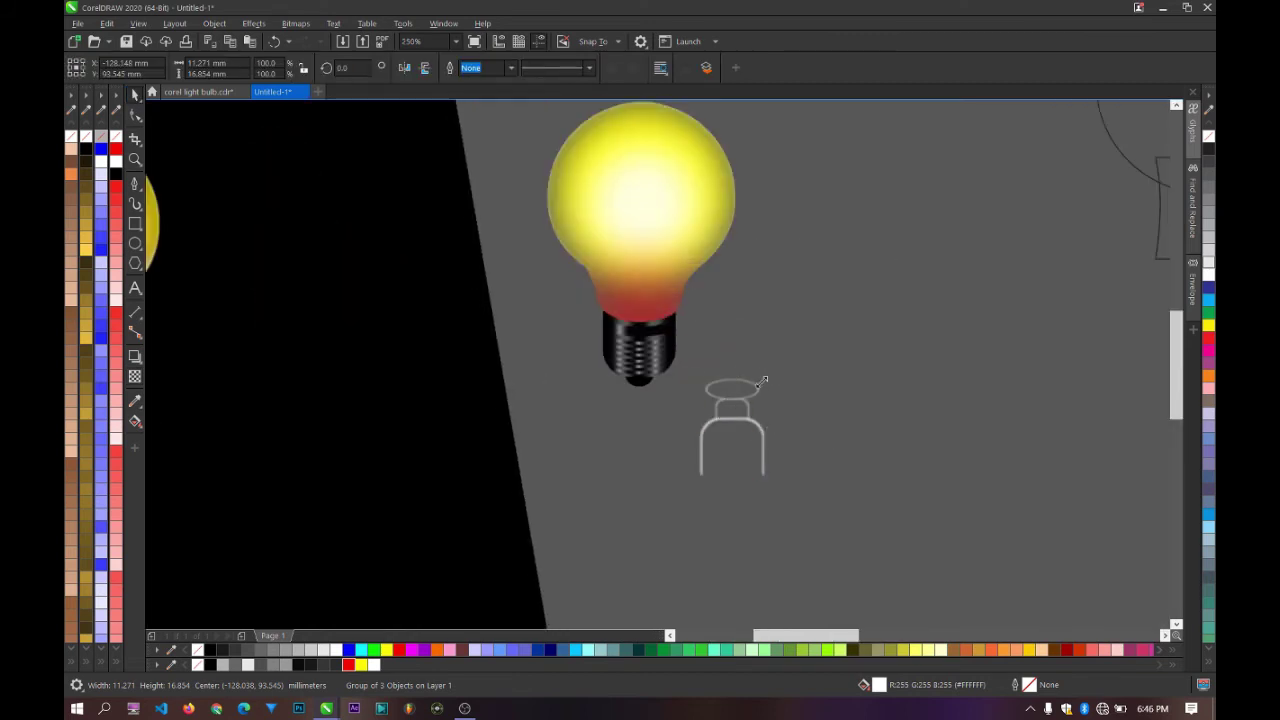
{"action": "left_click_drag", "start_coordinate": [762, 381], "coordinate": [746, 408]}
{"action": "left_click_drag", "start_coordinate": [655, 326], "coordinate": [657, 328]}
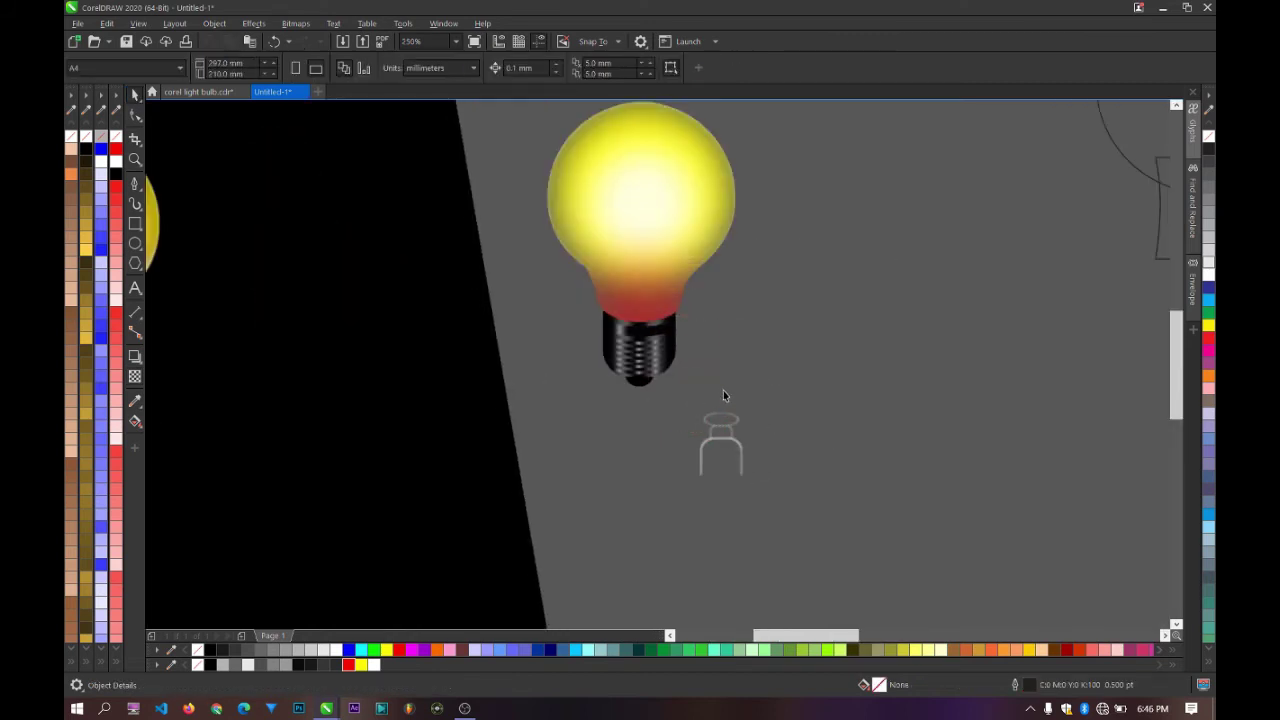
Step: PowerClip the support group inside the yellow glass bulb
{"action": "left_click_drag", "start_coordinate": [760, 392], "coordinate": [689, 516]}
{"action": "right_click", "coordinate": [719, 439]}
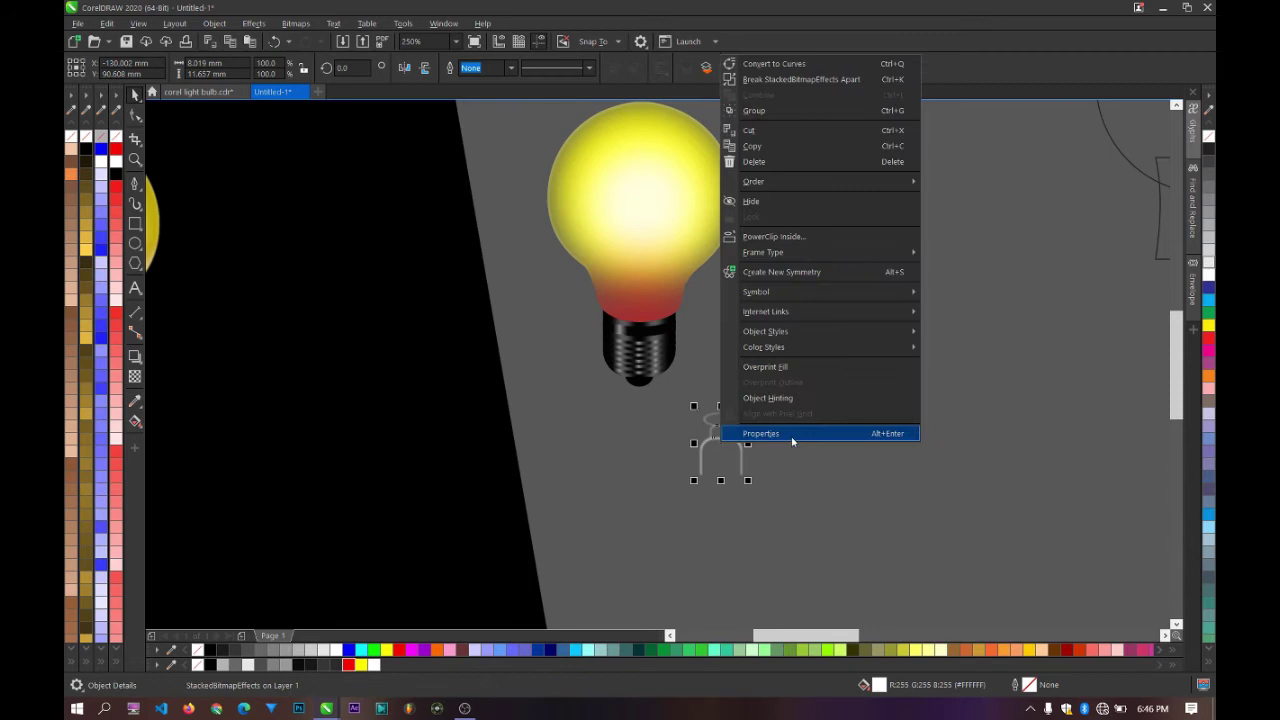
{"action": "left_click", "coordinate": [788, 237]}
{"action": "left_click", "coordinate": [682, 279]}
Step: Edit the bulb's PowerClip contents and move the support group straight down about 17 mm into the neck above the socket
{"action": "double_click", "coordinate": [660, 268]}
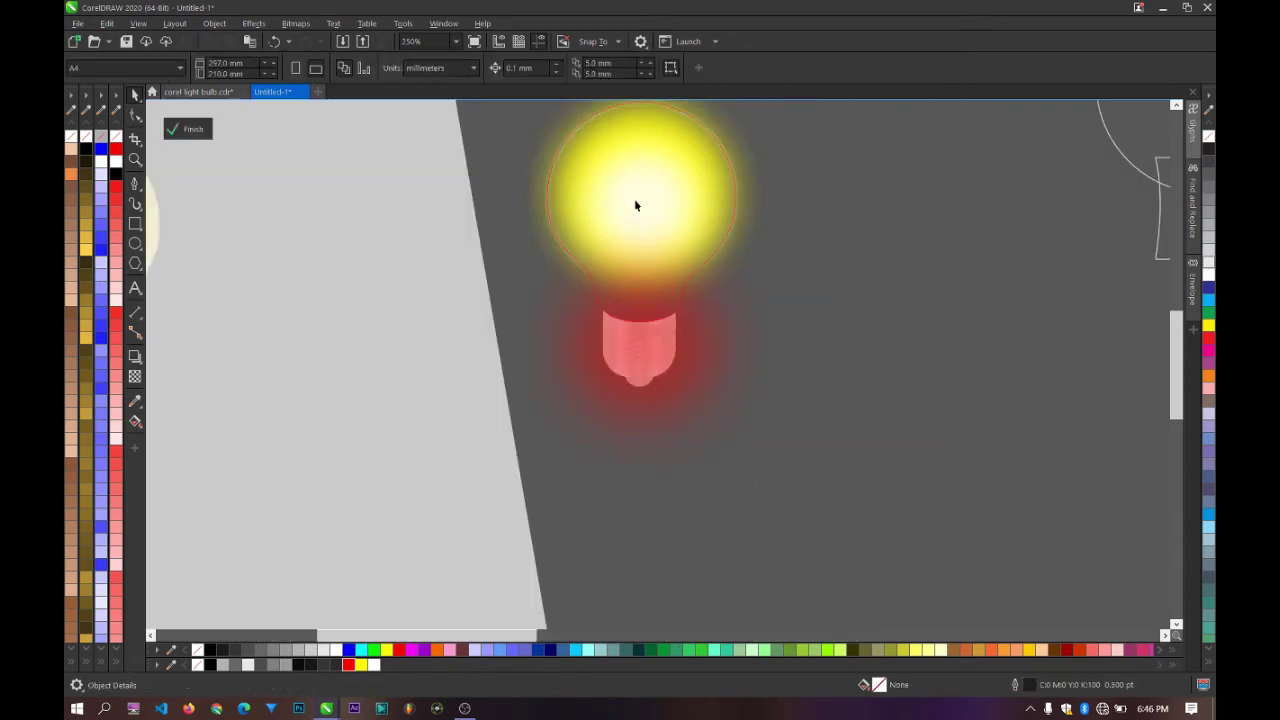
{"action": "left_click", "coordinate": [642, 211]}
{"action": "left_click", "coordinate": [655, 214]}
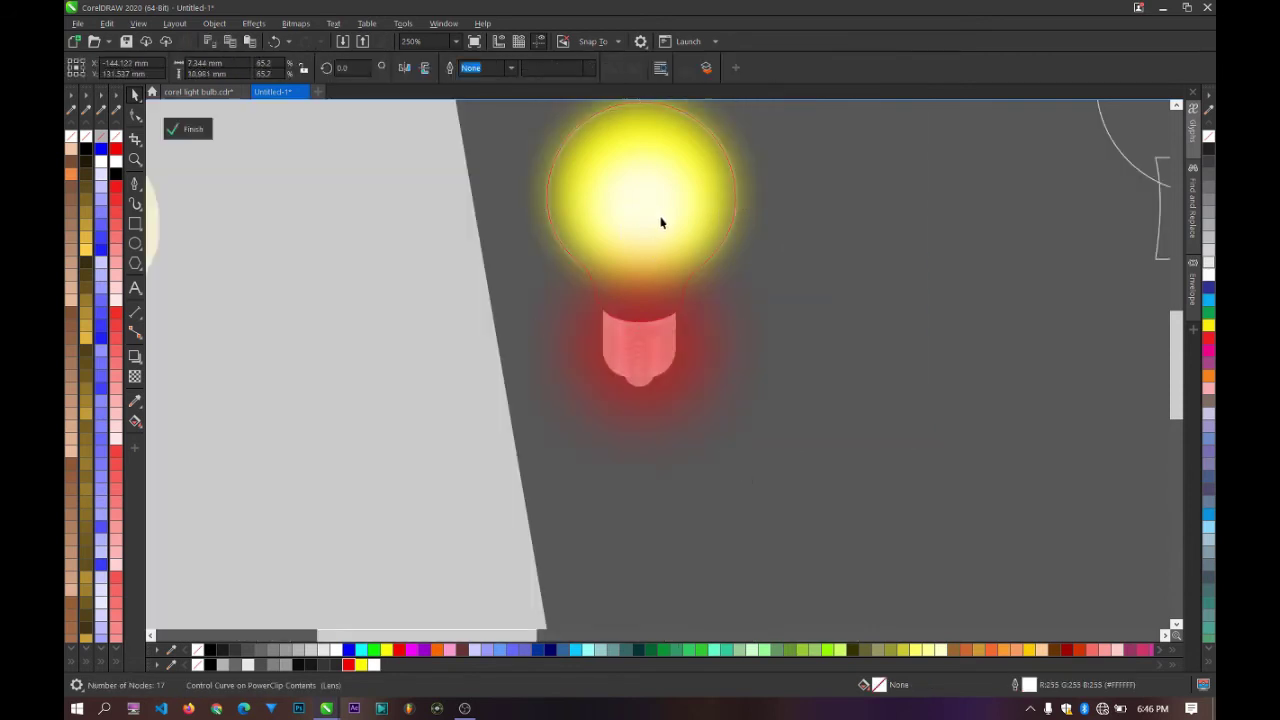
{"action": "left_click_drag", "start_coordinate": [660, 218], "coordinate": [666, 321]}
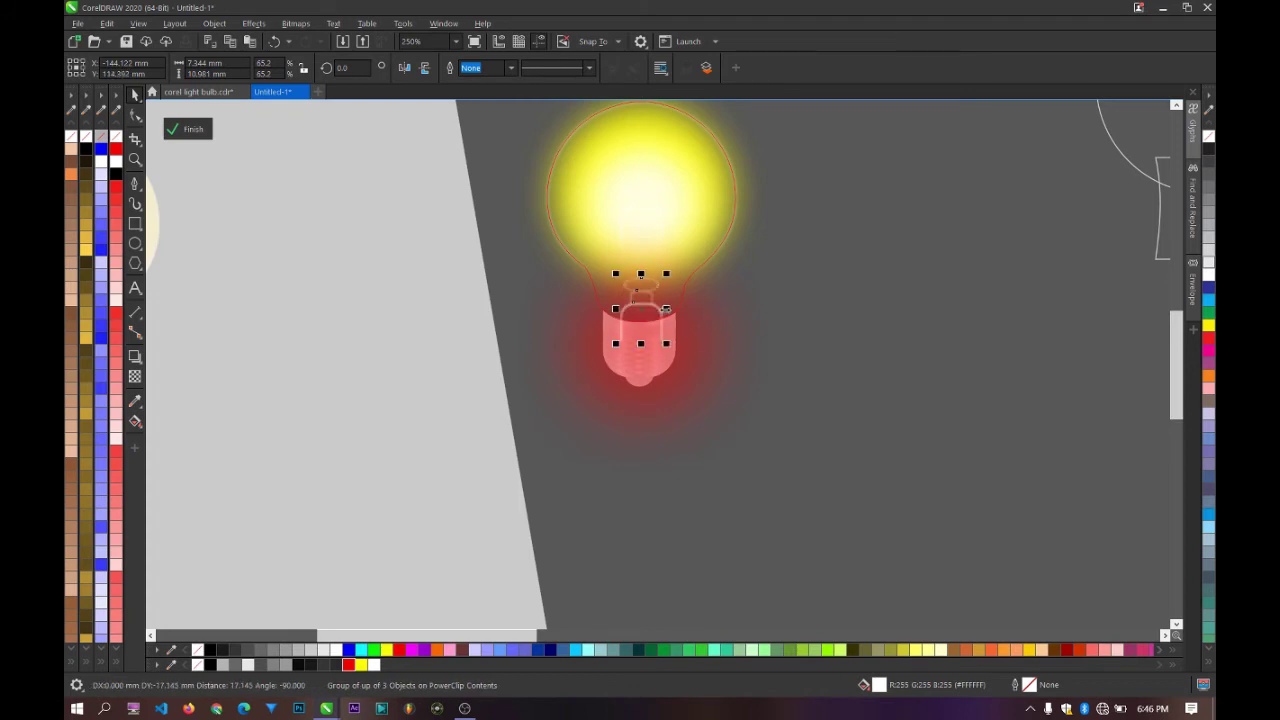
{"action": "left_click", "coordinate": [886, 294], "text": "ctrl"}
Step: Recolour the support group inside the bulb's PowerClip to light grey #CCCCCC, checking its brightness against the reference bulb
{"action": "scroll", "coordinate": [856, 348], "scroll_direction": "down", "scroll_amount": 2}
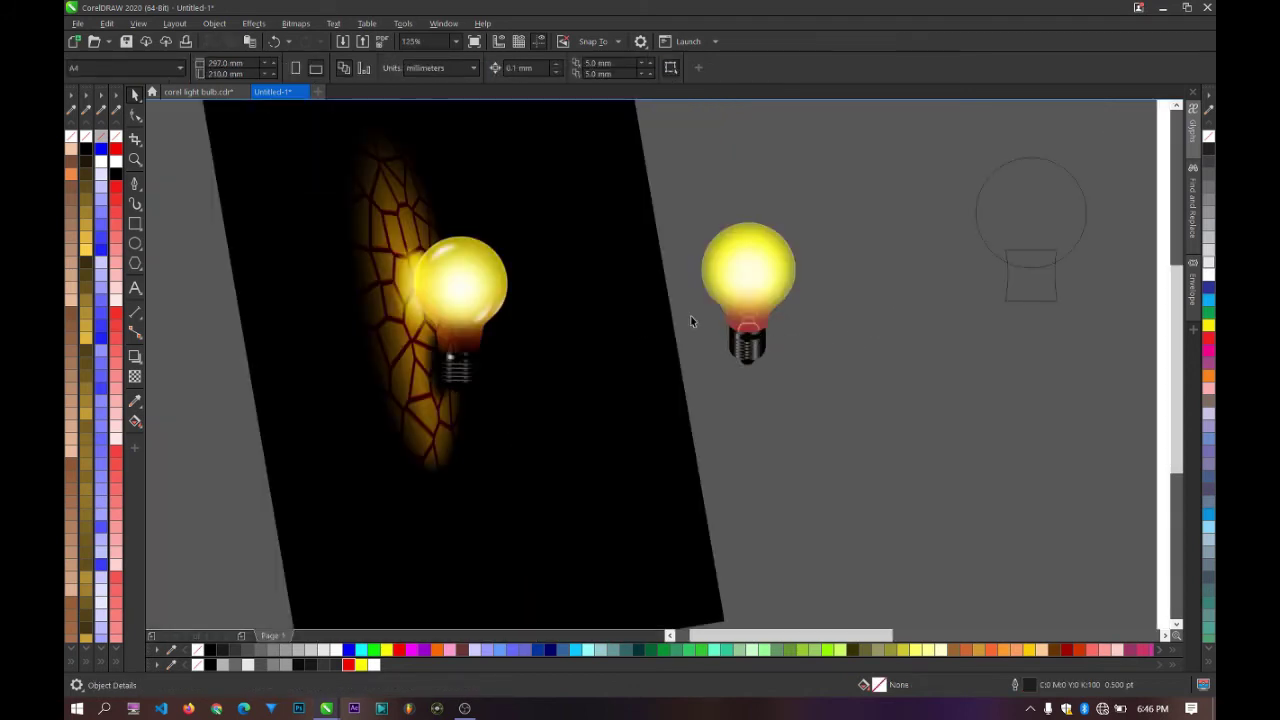
{"action": "scroll", "coordinate": [690, 320], "scroll_direction": "up", "scroll_amount": 4}
{"action": "scroll", "coordinate": [746, 334], "scroll_direction": "down", "scroll_amount": 4}
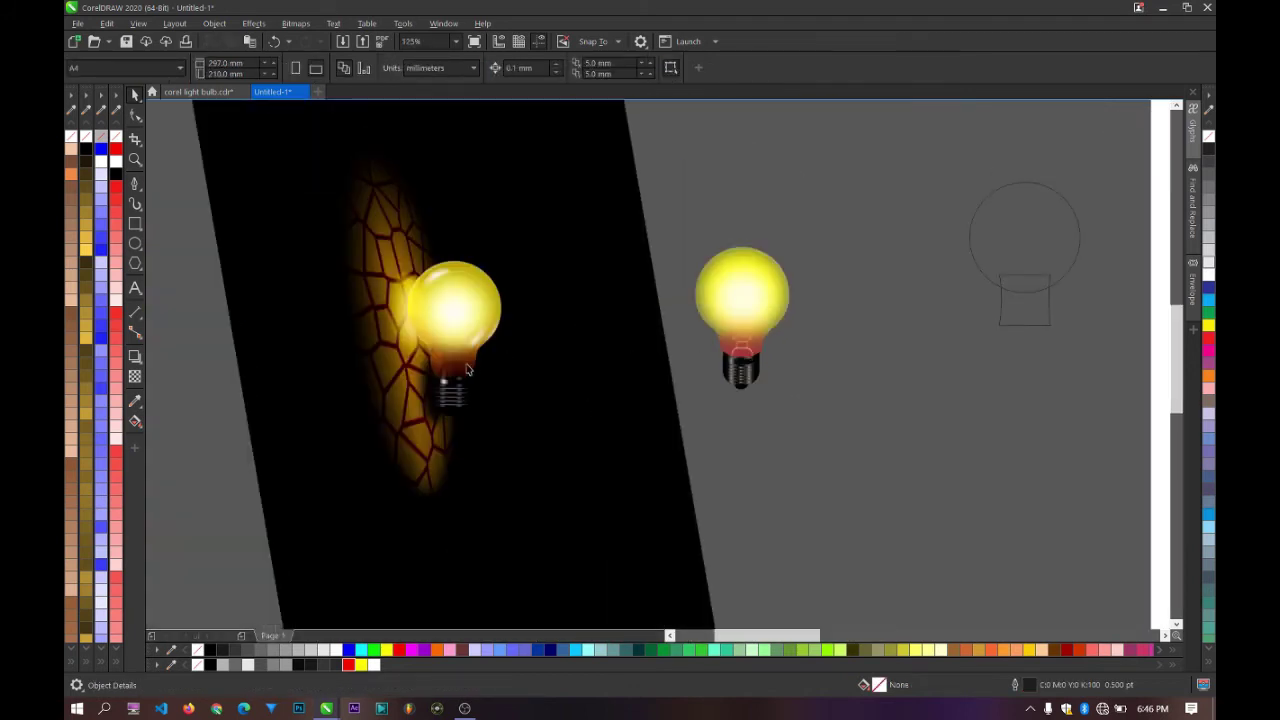
{"action": "scroll", "coordinate": [466, 370], "scroll_direction": "up", "scroll_amount": 3}
{"action": "scroll", "coordinate": [414, 371], "scroll_direction": "down", "scroll_amount": 3}
{"action": "scroll", "coordinate": [605, 416], "scroll_direction": "up", "scroll_amount": 4}
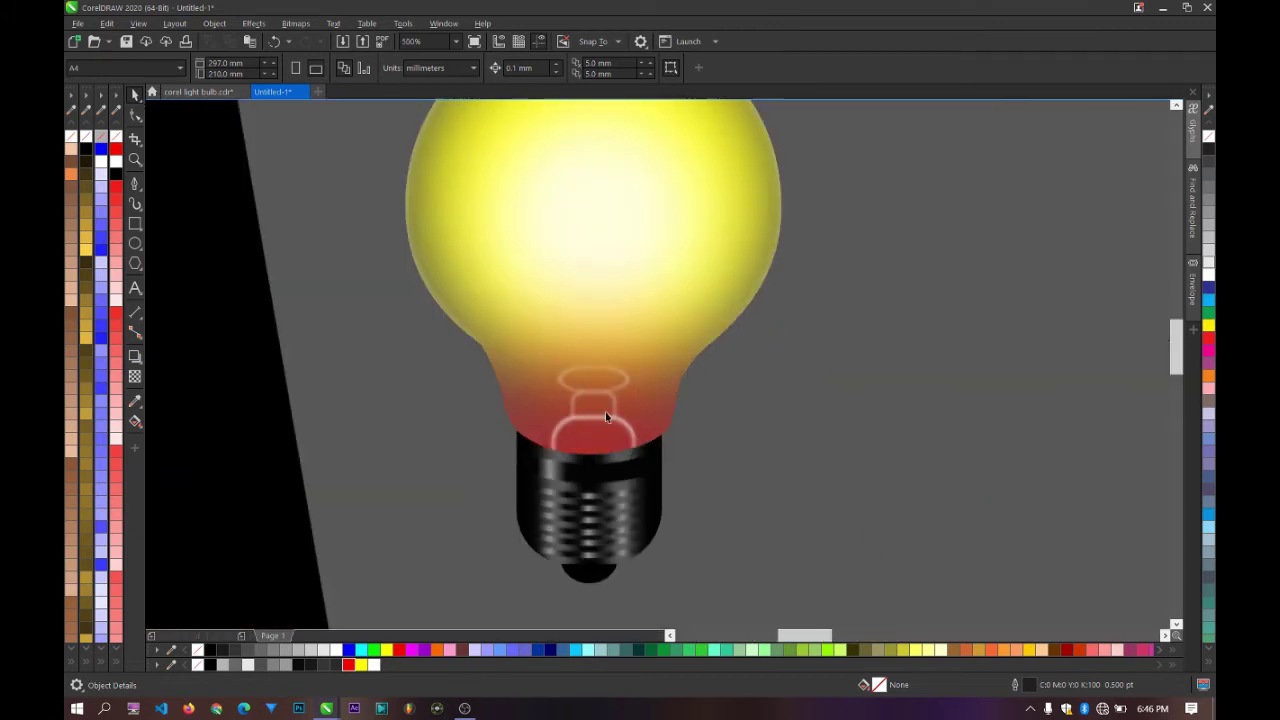
{"action": "double_click", "coordinate": [605, 416]}
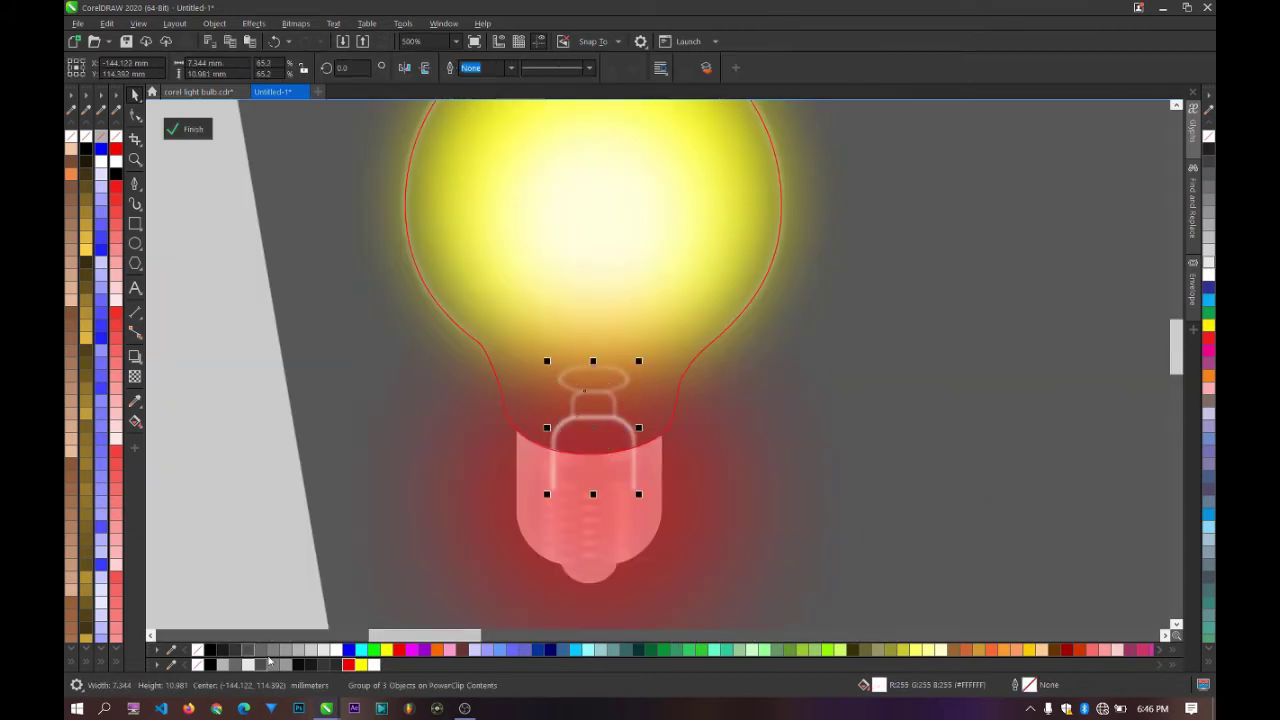
{"action": "left_click", "coordinate": [277, 654]}
{"action": "left_click", "coordinate": [297, 651]}
{"action": "left_click", "coordinate": [312, 651]}
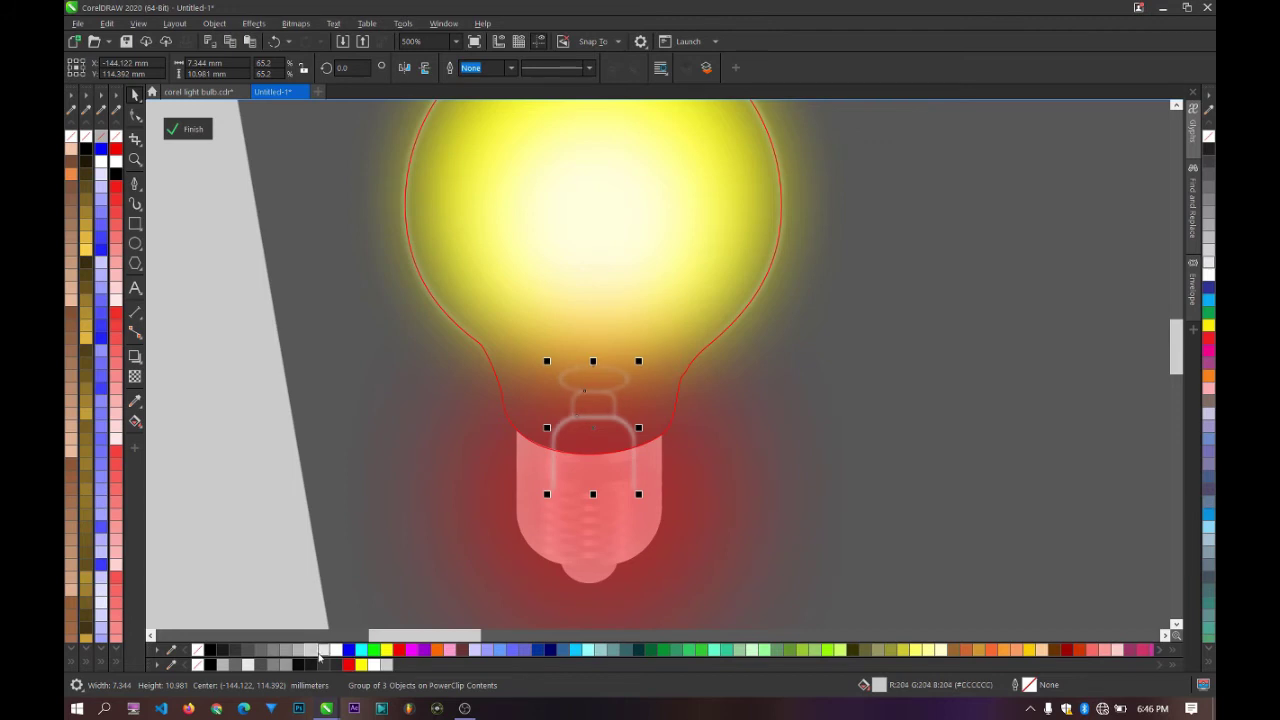
{"action": "scroll", "coordinate": [644, 512], "scroll_direction": "down", "scroll_amount": 1}
{"action": "left_click", "coordinate": [830, 444], "text": "ctrl"}
{"action": "left_click", "coordinate": [830, 444]}
Step: Edit the bulb's PowerClip contents and set the support group's uniform transparency to about 69
{"action": "scroll", "coordinate": [830, 443], "scroll_direction": "down", "scroll_amount": 1}
{"action": "scroll", "coordinate": [734, 460], "scroll_direction": "up", "scroll_amount": 2}
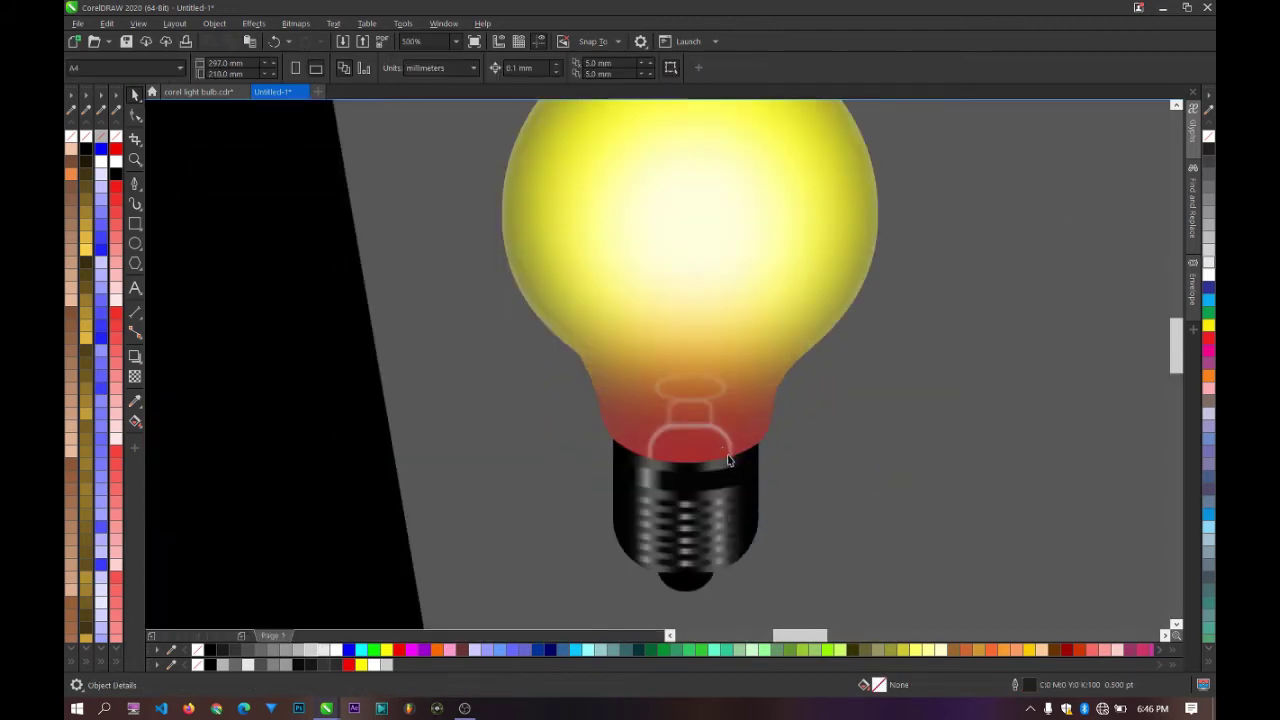
{"action": "double_click", "coordinate": [718, 437]}
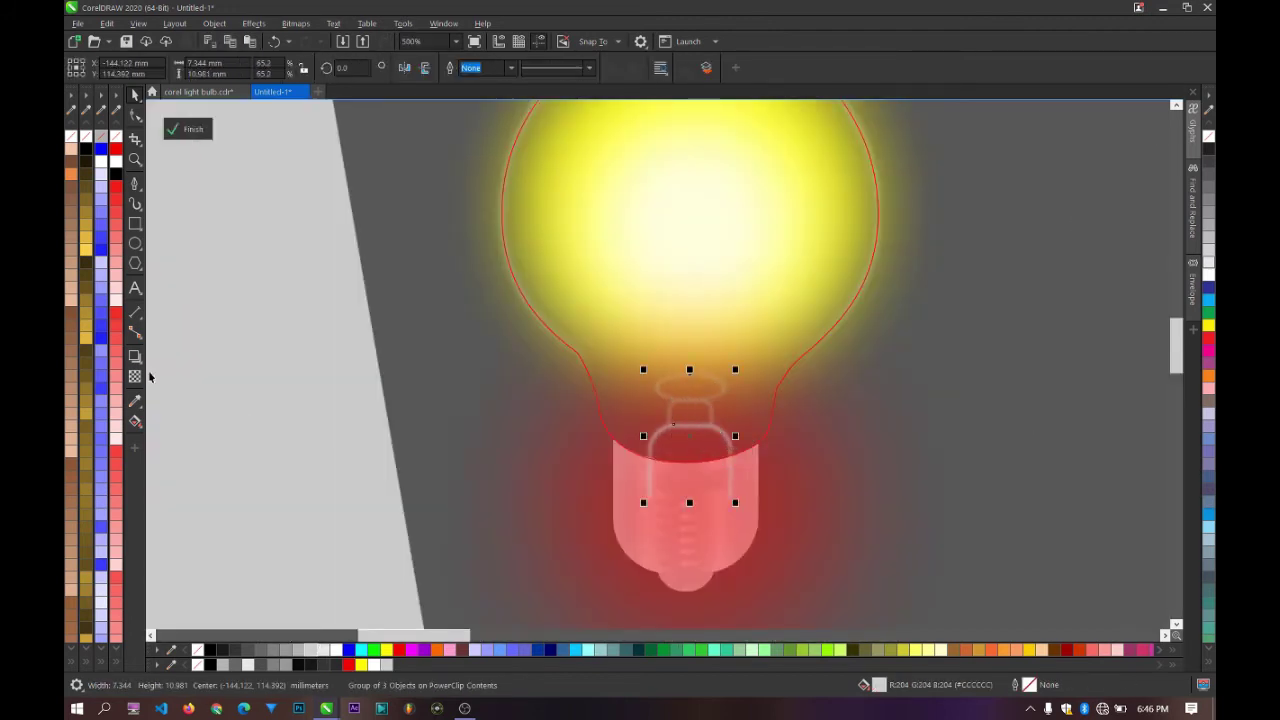
{"action": "left_click", "coordinate": [134, 376]}
{"action": "left_click_drag", "start_coordinate": [677, 514], "coordinate": [684, 516]}
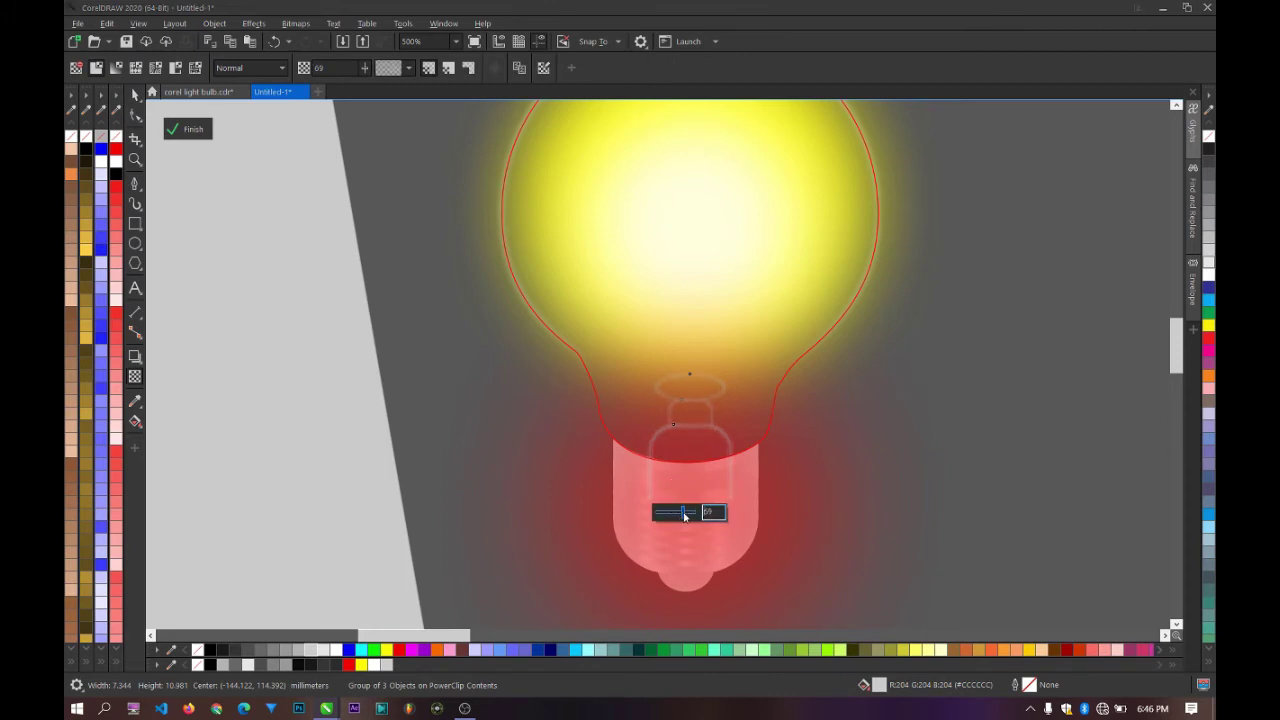
{"action": "left_click", "coordinate": [135, 94]}
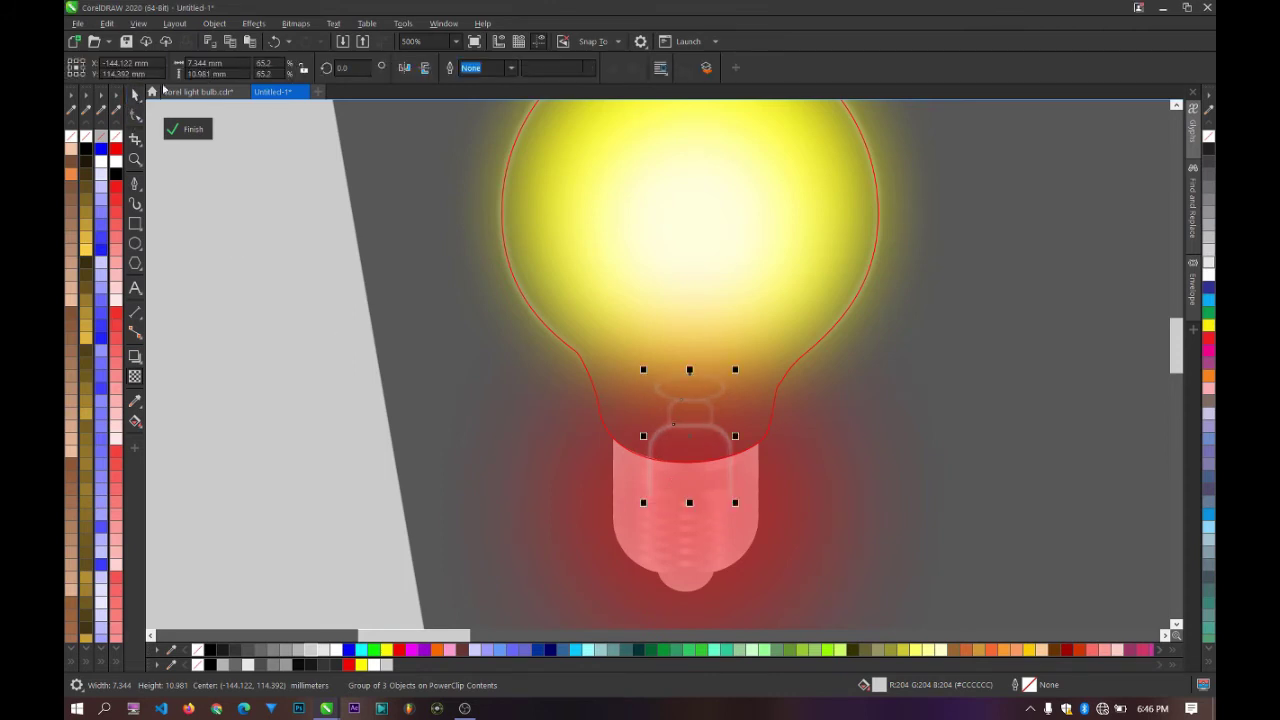
Step: Apply a Gaussian Blur to the support group and finish editing the bulb's PowerClip
{"action": "left_click", "coordinate": [250, 27]}
{"action": "mouse_move", "coordinate": [309, 109]}
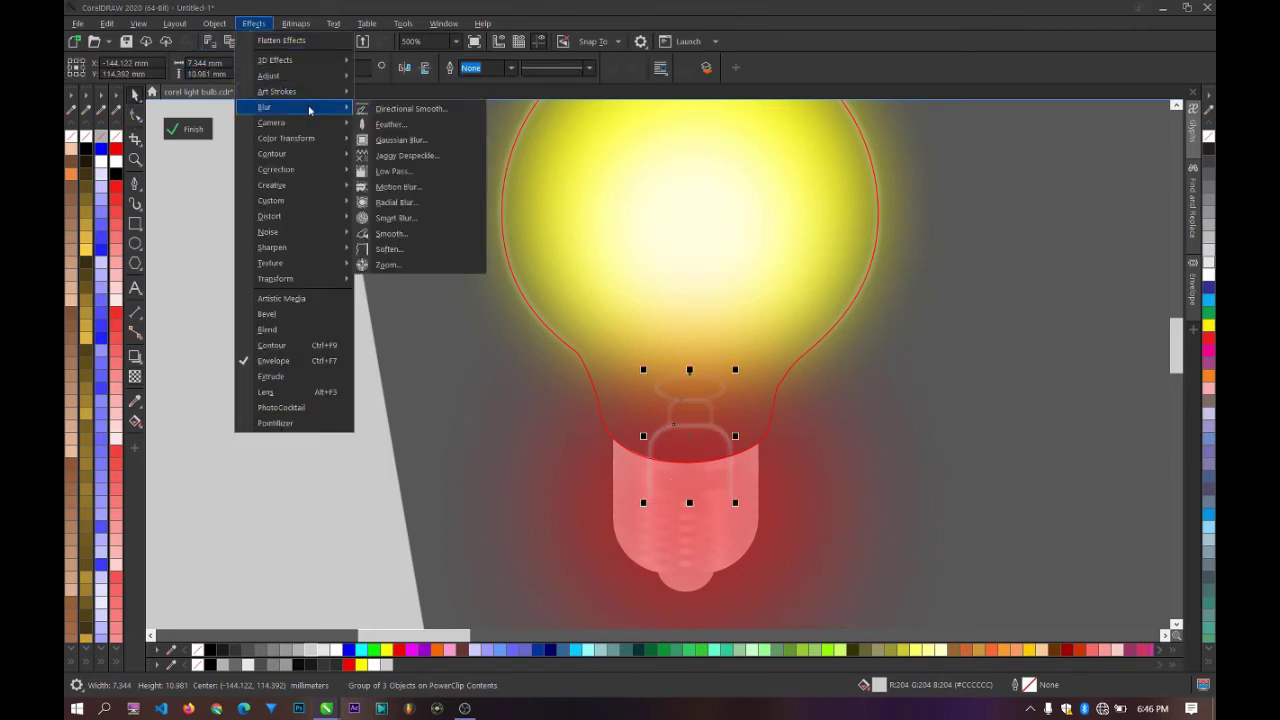
{"action": "left_click", "coordinate": [425, 142]}
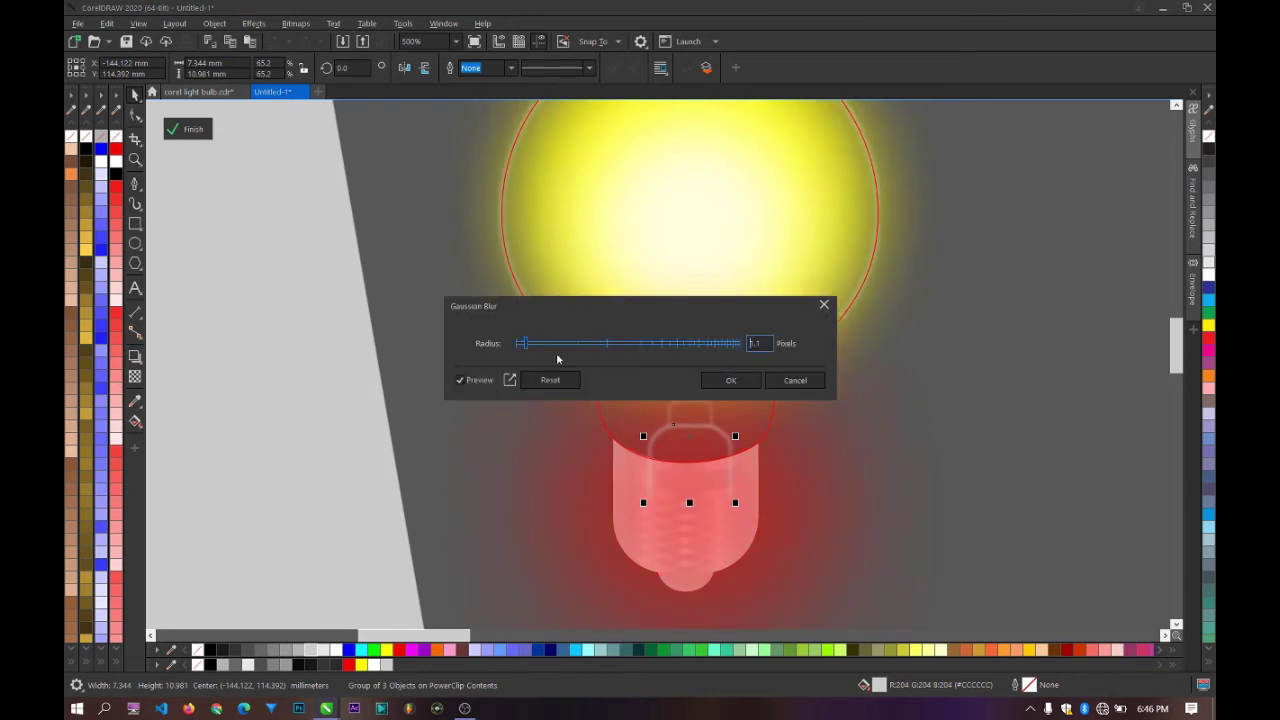
{"action": "left_click", "coordinate": [725, 381]}
{"action": "scroll", "coordinate": [728, 380], "scroll_direction": "down", "scroll_amount": 1}
{"action": "left_click", "coordinate": [928, 325], "text": "ctrl"}
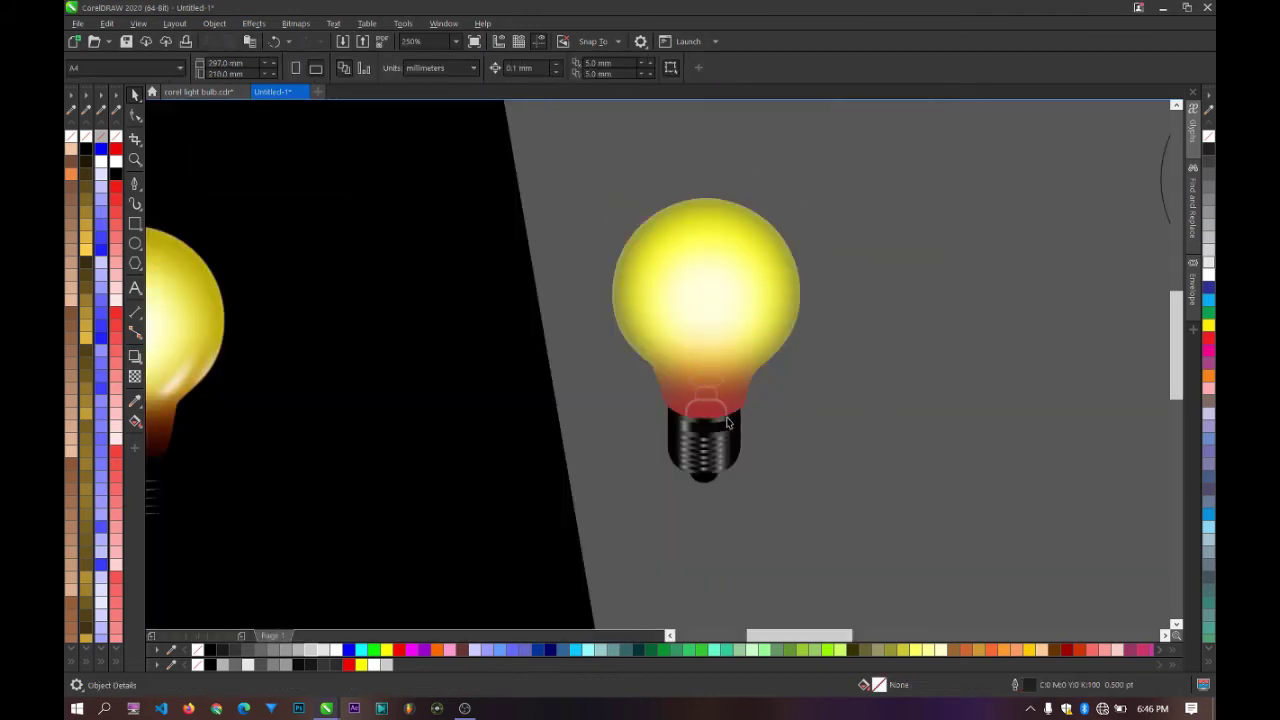
Step: Recolour the red glow ellipse inside the bulb's PowerClip to dark red #A80707
{"action": "scroll", "coordinate": [727, 421], "scroll_direction": "up", "scroll_amount": 1}
{"action": "scroll", "coordinate": [731, 403], "scroll_direction": "down", "scroll_amount": 3}
{"action": "scroll", "coordinate": [287, 359], "scroll_direction": "up", "scroll_amount": 4}
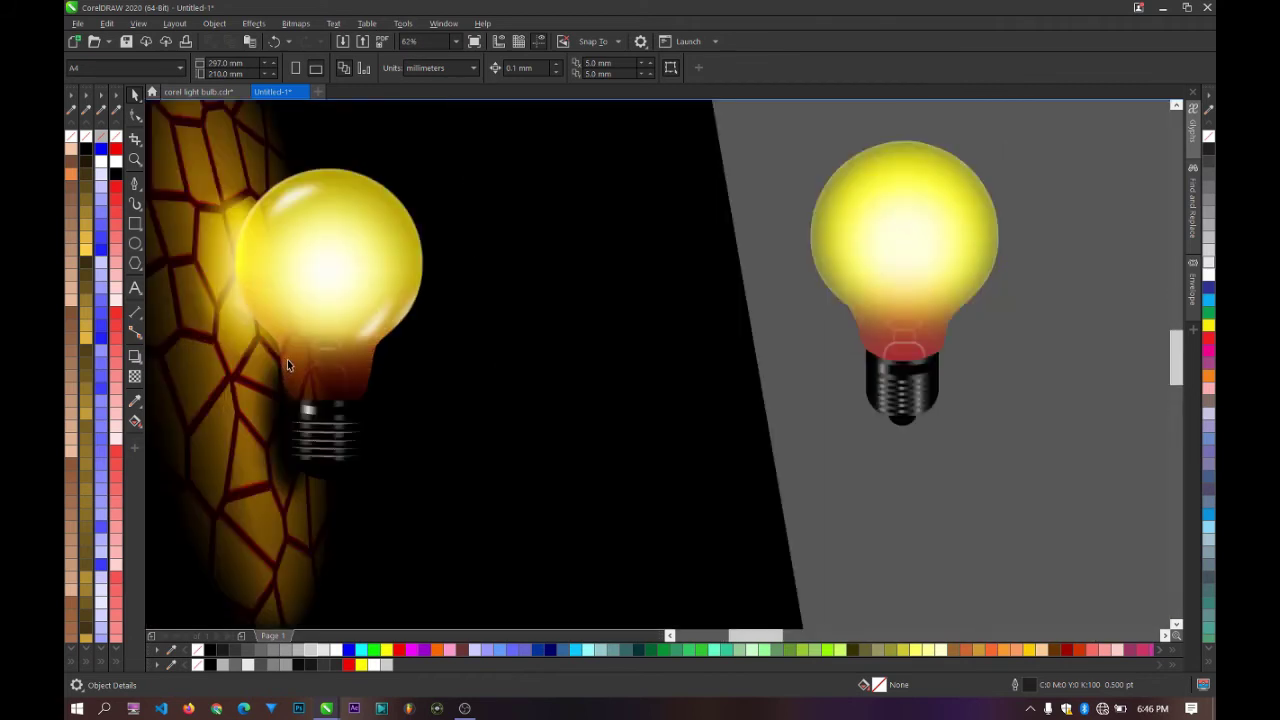
{"action": "scroll", "coordinate": [402, 373], "scroll_direction": "down", "scroll_amount": 4}
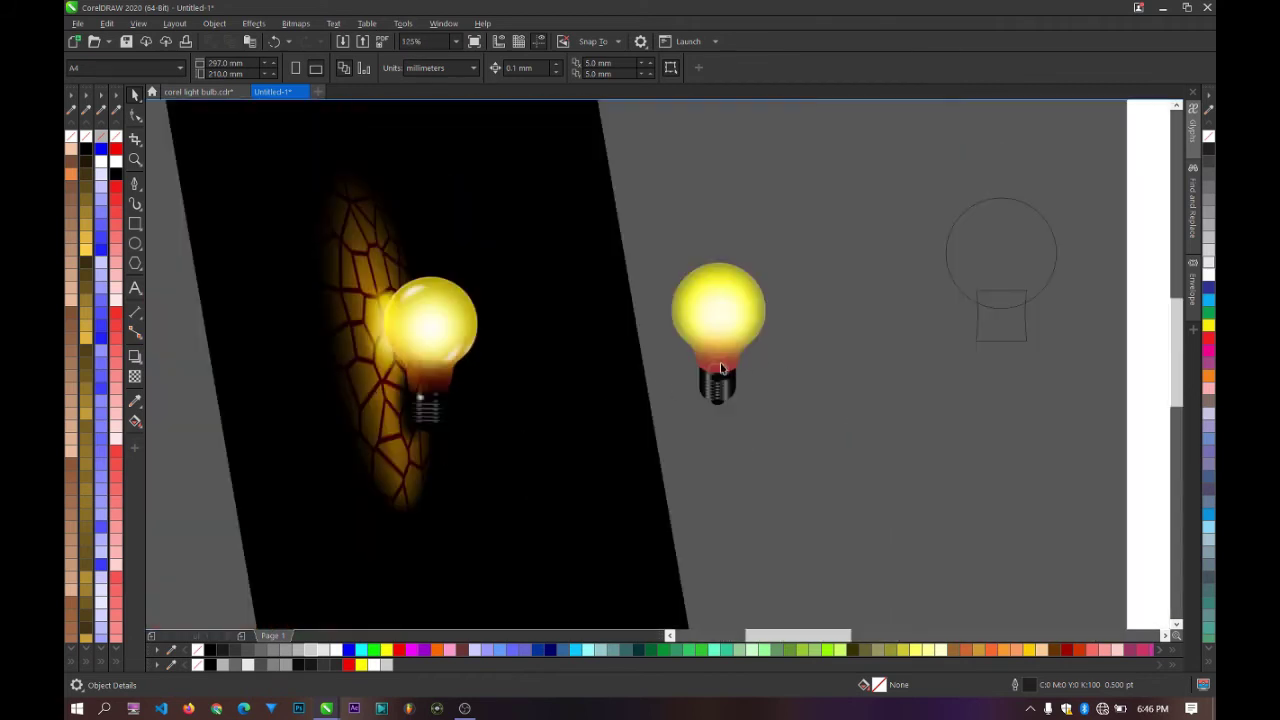
{"action": "scroll", "coordinate": [721, 363], "scroll_direction": "up", "scroll_amount": 3}
{"action": "left_click", "coordinate": [721, 363]}
{"action": "left_click", "coordinate": [746, 360], "text": "ctrl"}
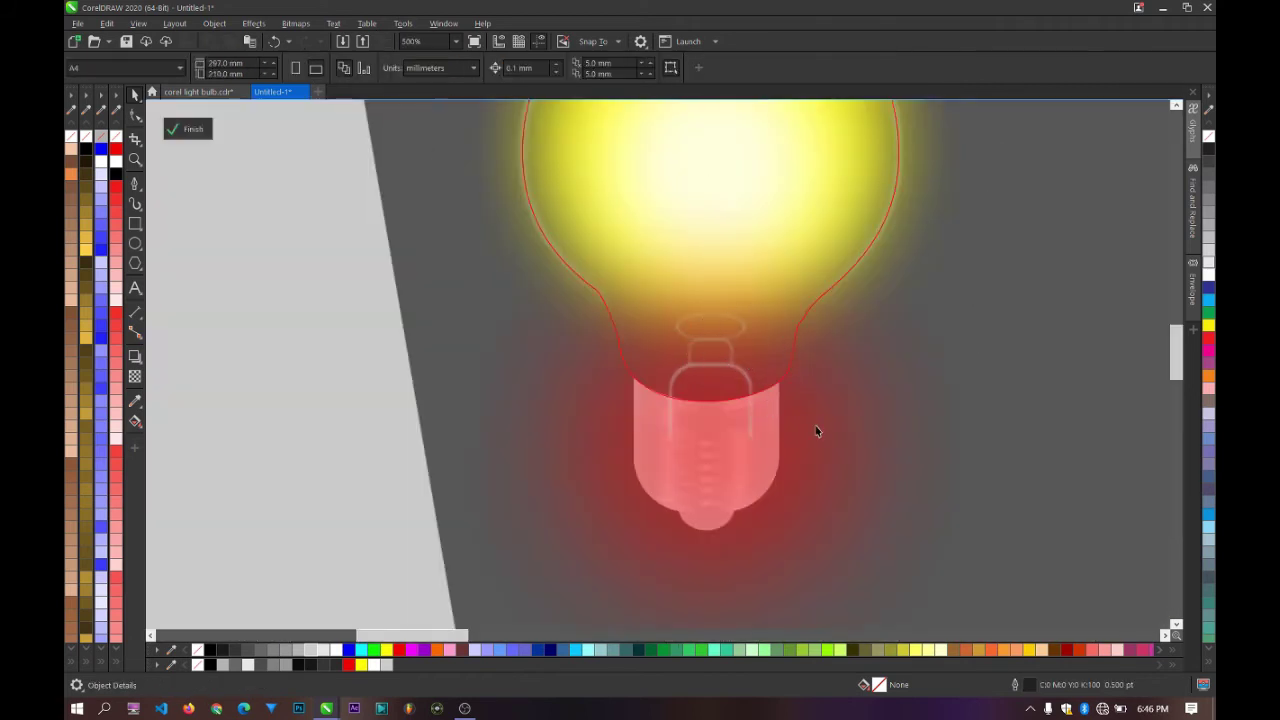
{"action": "double_click", "coordinate": [879, 686]}
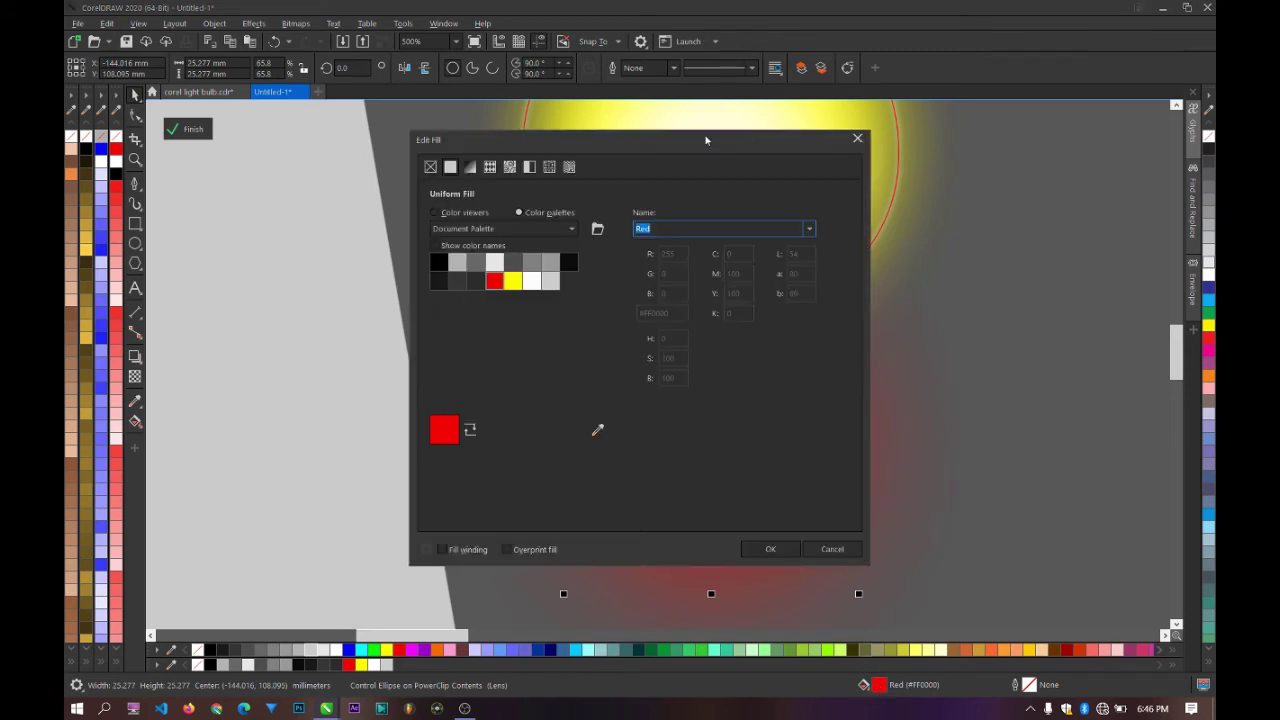
{"action": "left_click_drag", "start_coordinate": [579, 148], "coordinate": [343, 145]}
{"action": "left_click", "coordinate": [200, 209]}
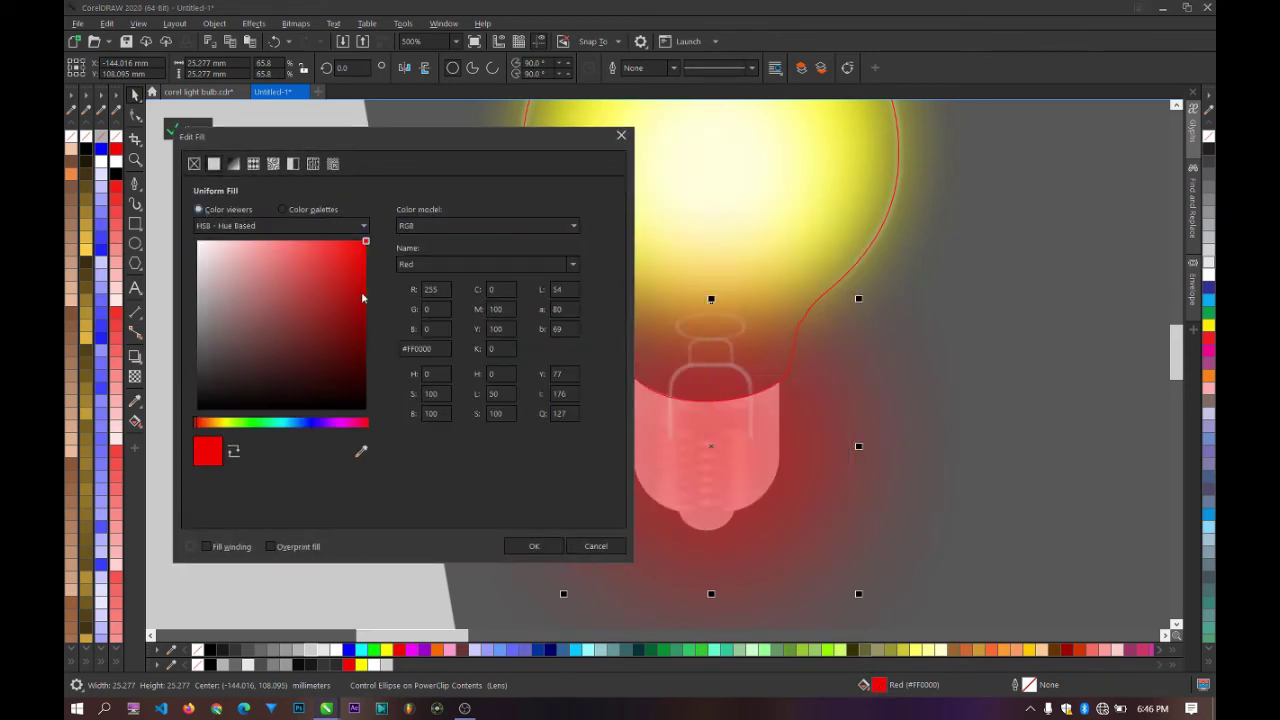
{"action": "left_click", "coordinate": [359, 298]}
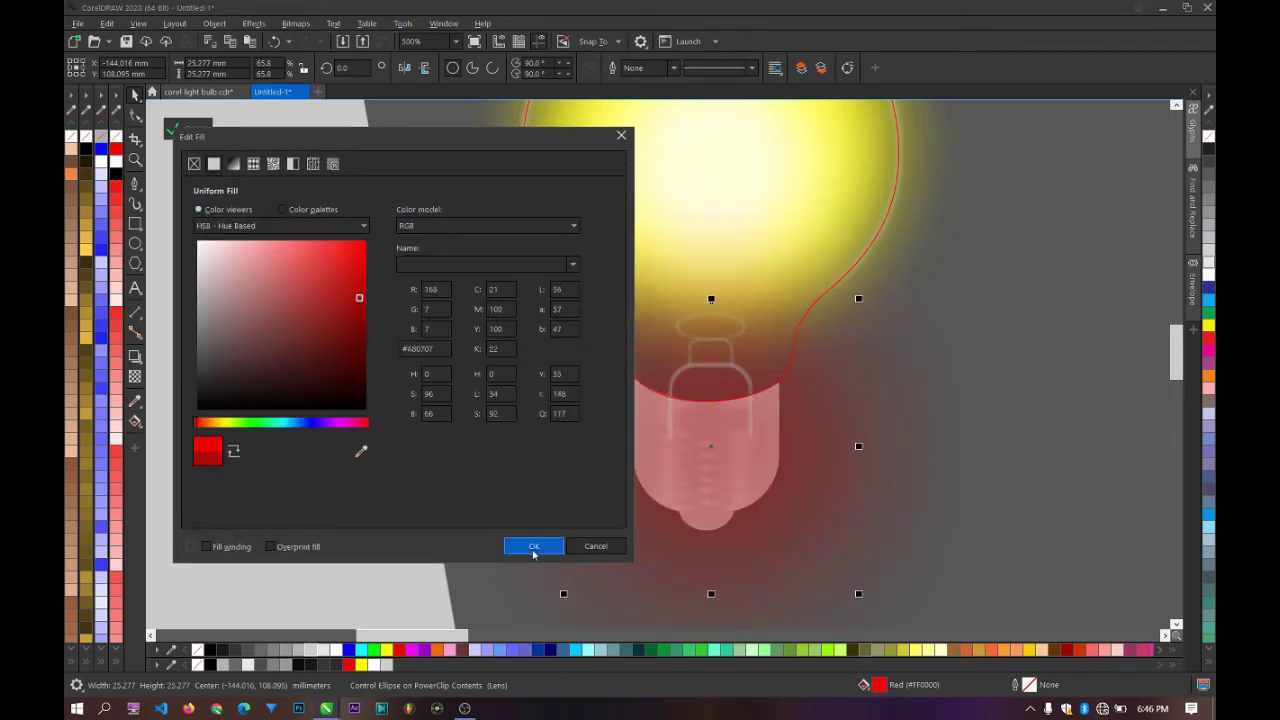
{"action": "left_click", "coordinate": [533, 546]}
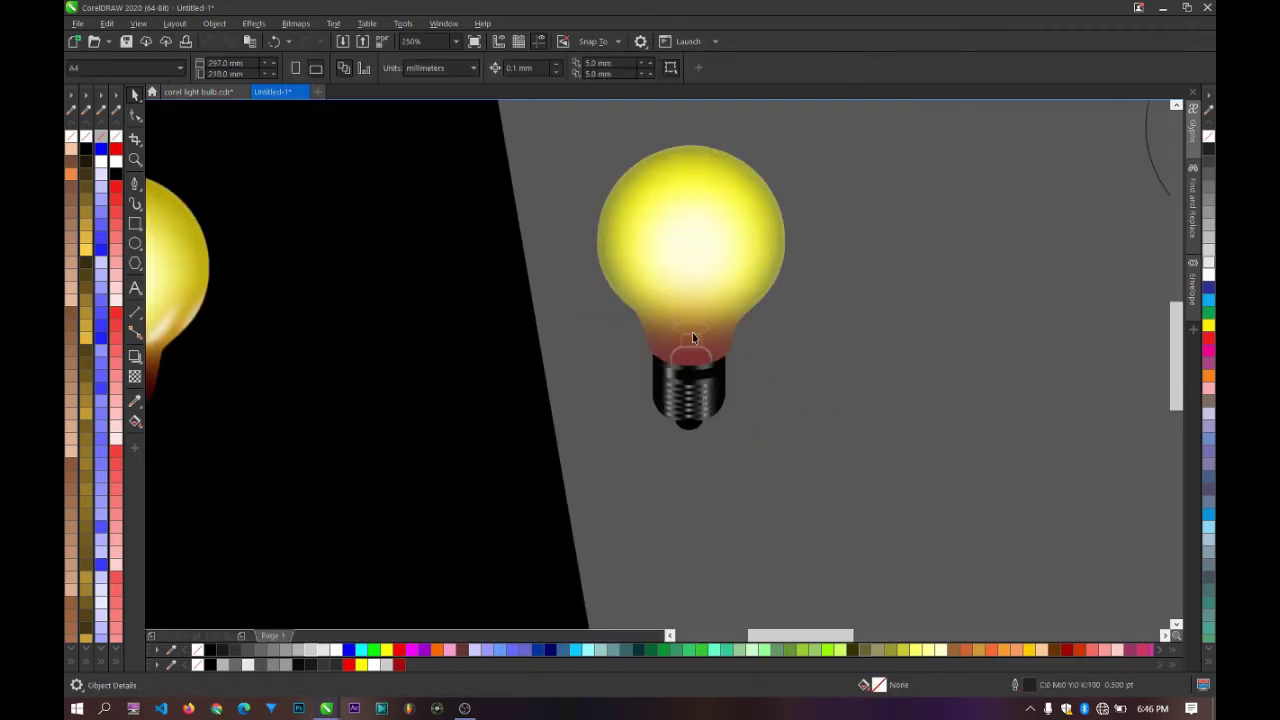
Step: Compare the drawn bulb's glass and neck with the reference bulb, including the reference's curved white highlights
{"action": "scroll", "coordinate": [692, 332], "scroll_direction": "up", "scroll_amount": 3}
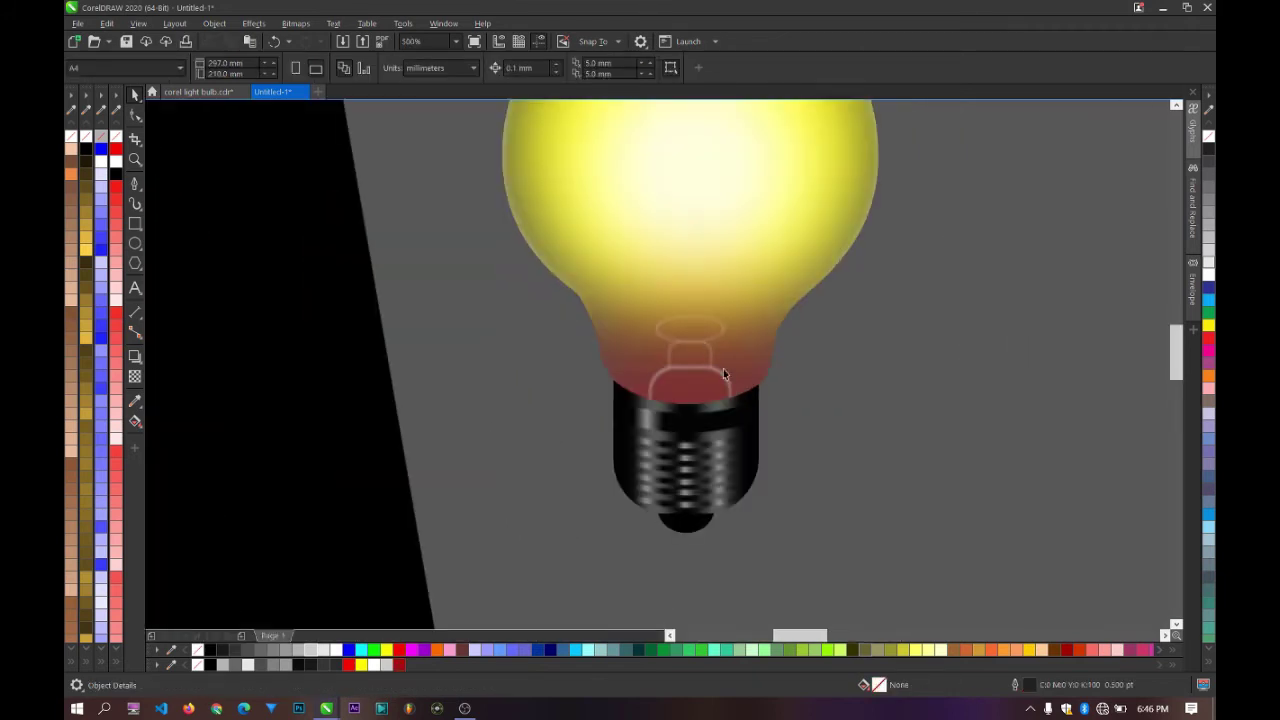
{"action": "scroll", "coordinate": [723, 369], "scroll_direction": "down", "scroll_amount": 3}
{"action": "scroll", "coordinate": [660, 266], "scroll_direction": "up", "scroll_amount": 3}
{"action": "scroll", "coordinate": [726, 351], "scroll_direction": "down", "scroll_amount": 5}
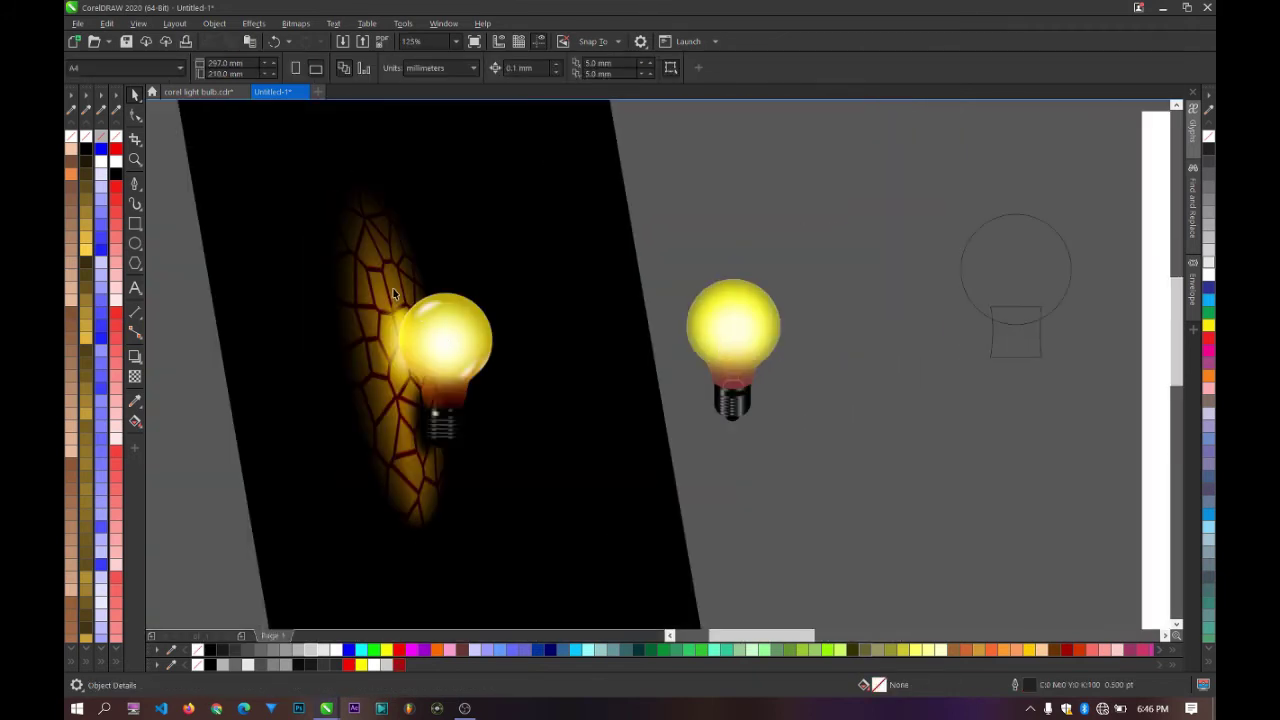
{"action": "scroll", "coordinate": [400, 285], "scroll_direction": "up", "scroll_amount": 2}
{"action": "scroll", "coordinate": [446, 280], "scroll_direction": "down", "scroll_amount": 2}
{"action": "scroll", "coordinate": [455, 361], "scroll_direction": "up", "scroll_amount": 4}
{"action": "scroll", "coordinate": [452, 300], "scroll_direction": "down", "scroll_amount": 2}
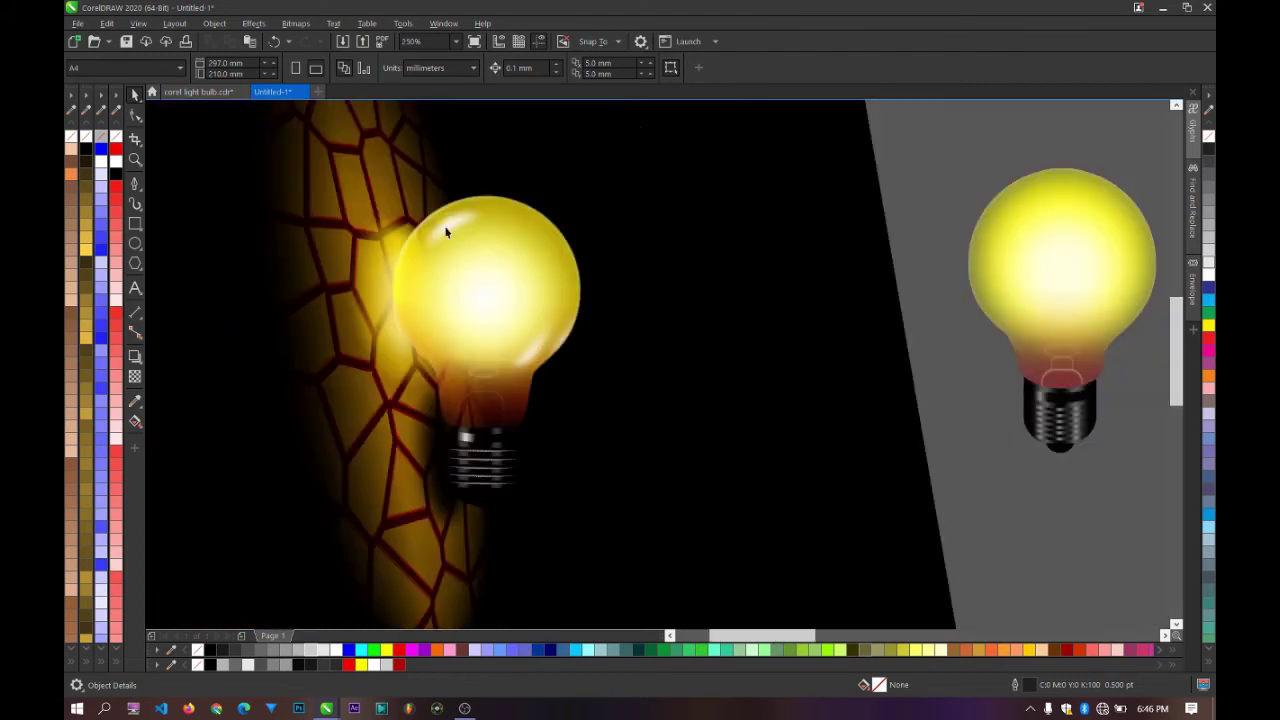
{"action": "scroll", "coordinate": [445, 262], "scroll_direction": "up", "scroll_amount": 2}
{"action": "scroll", "coordinate": [489, 253], "scroll_direction": "down", "scroll_amount": 2}
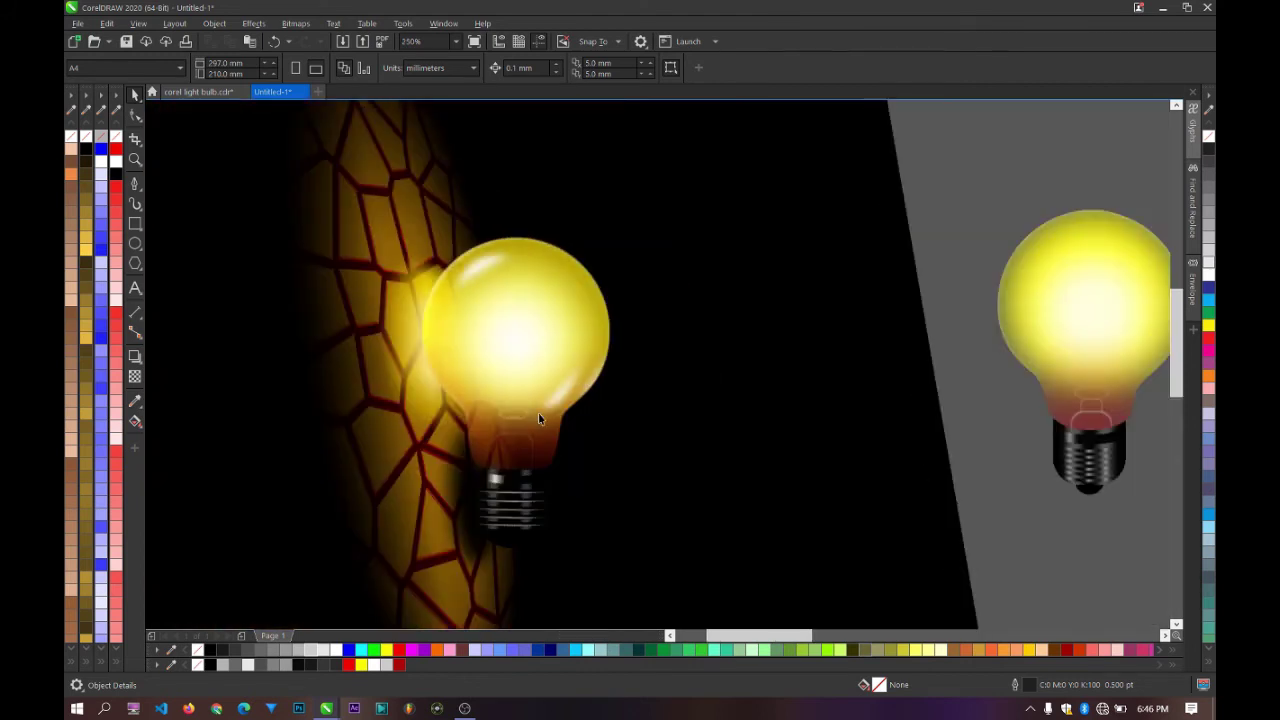
{"action": "scroll", "coordinate": [475, 270], "scroll_direction": "down", "scroll_amount": 2}
{"action": "scroll", "coordinate": [757, 234], "scroll_direction": "up", "scroll_amount": 4}
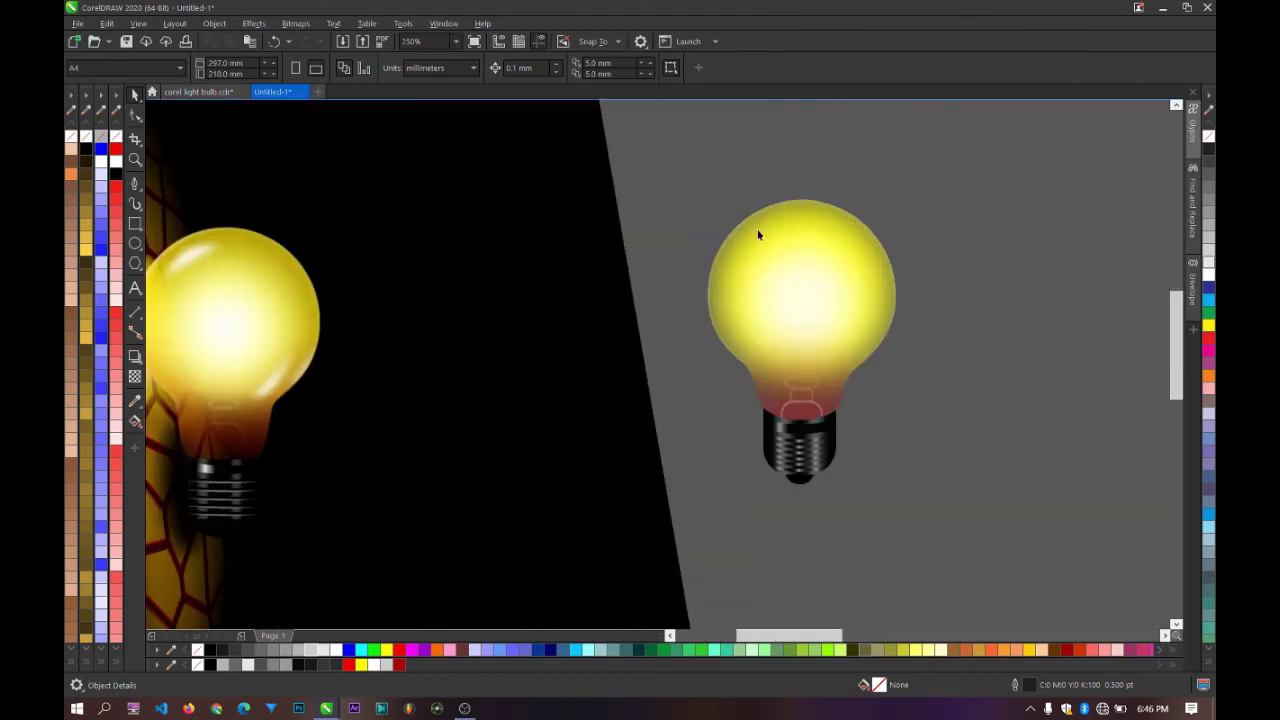
Step: Draw a circle about 17 mm in diameter overlapping the bulb's upper left and place a copy slightly below it
{"action": "left_click", "coordinate": [135, 242]}
{"action": "left_click_drag", "start_coordinate": [555, 140], "coordinate": [755, 340]}
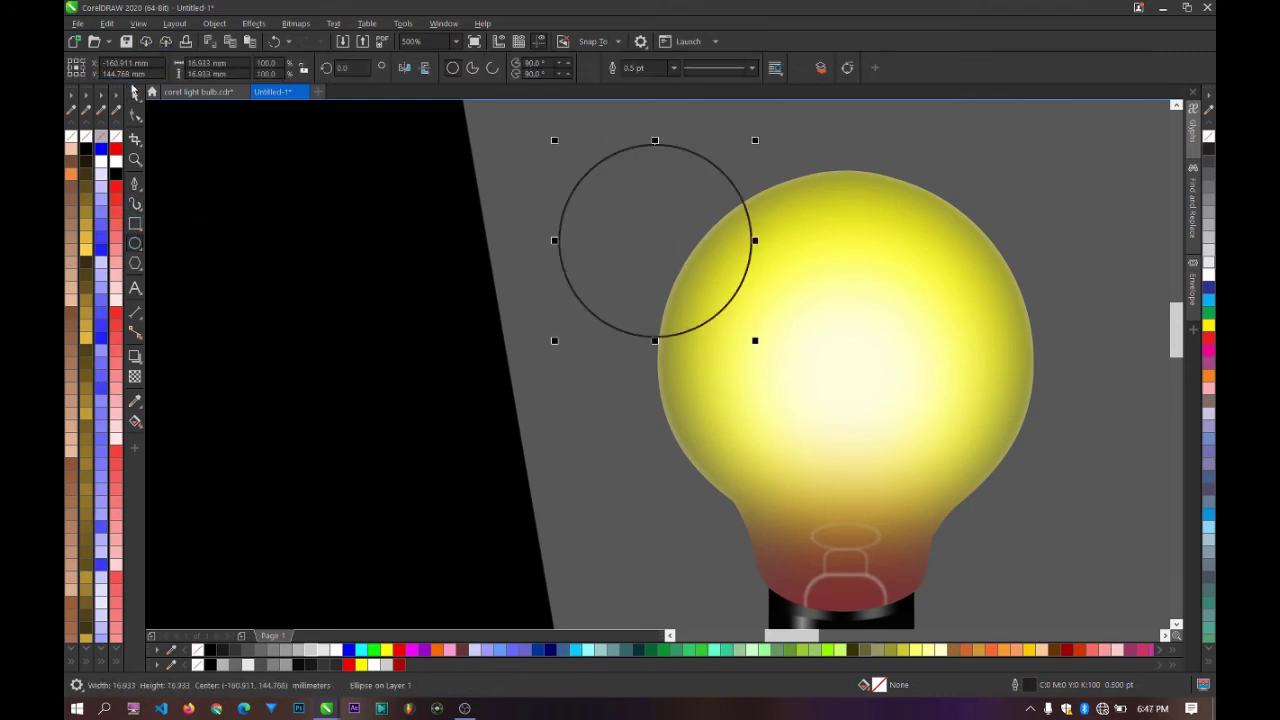
{"action": "left_click_drag", "start_coordinate": [617, 152], "coordinate": [624, 192]}
Step: Trim the upper circle with the lower copy into a crescent and delete the copy
{"action": "left_click", "coordinate": [616, 154], "text": "shift"}
{"action": "left_click", "coordinate": [498, 68]}
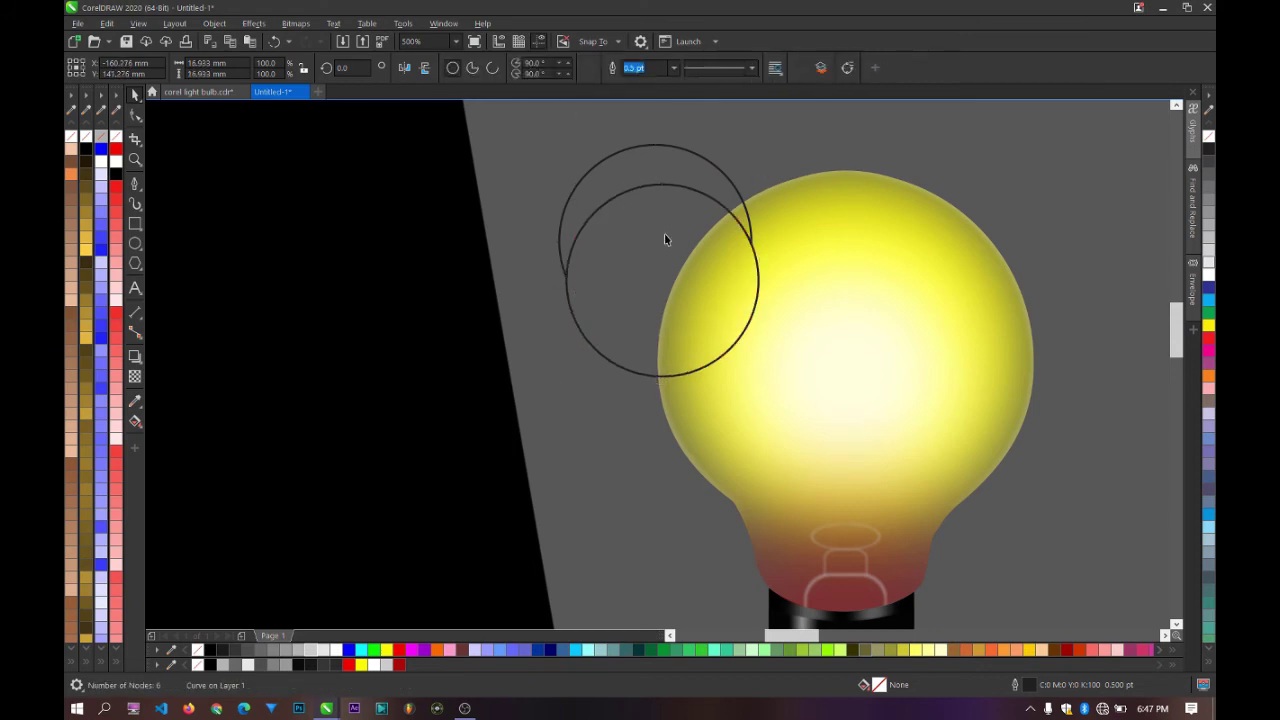
{"action": "left_click", "coordinate": [663, 209]}
{"action": "key", "text": "Delete"}
Step: Rotate the crescent about 35° counterclockwise, scale it to about 11 mm wide and move it clear of the bulb
{"action": "left_click", "coordinate": [654, 161]}
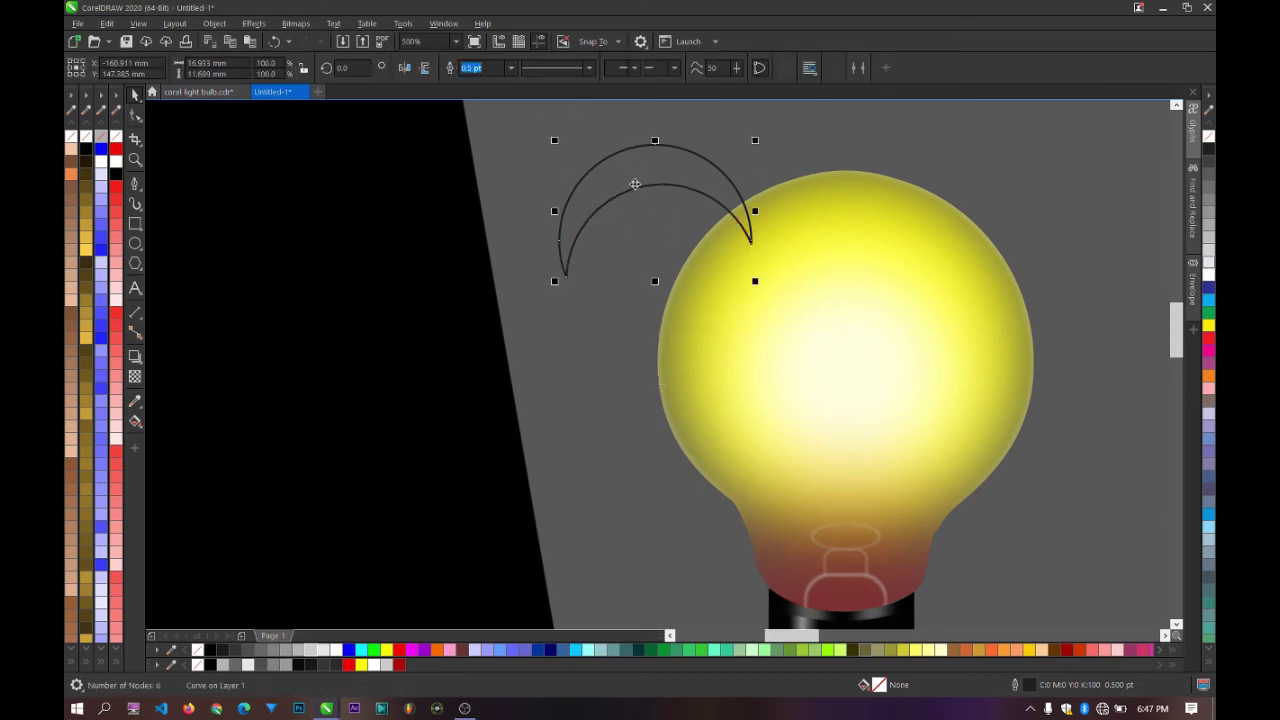
{"action": "left_click", "coordinate": [603, 201]}
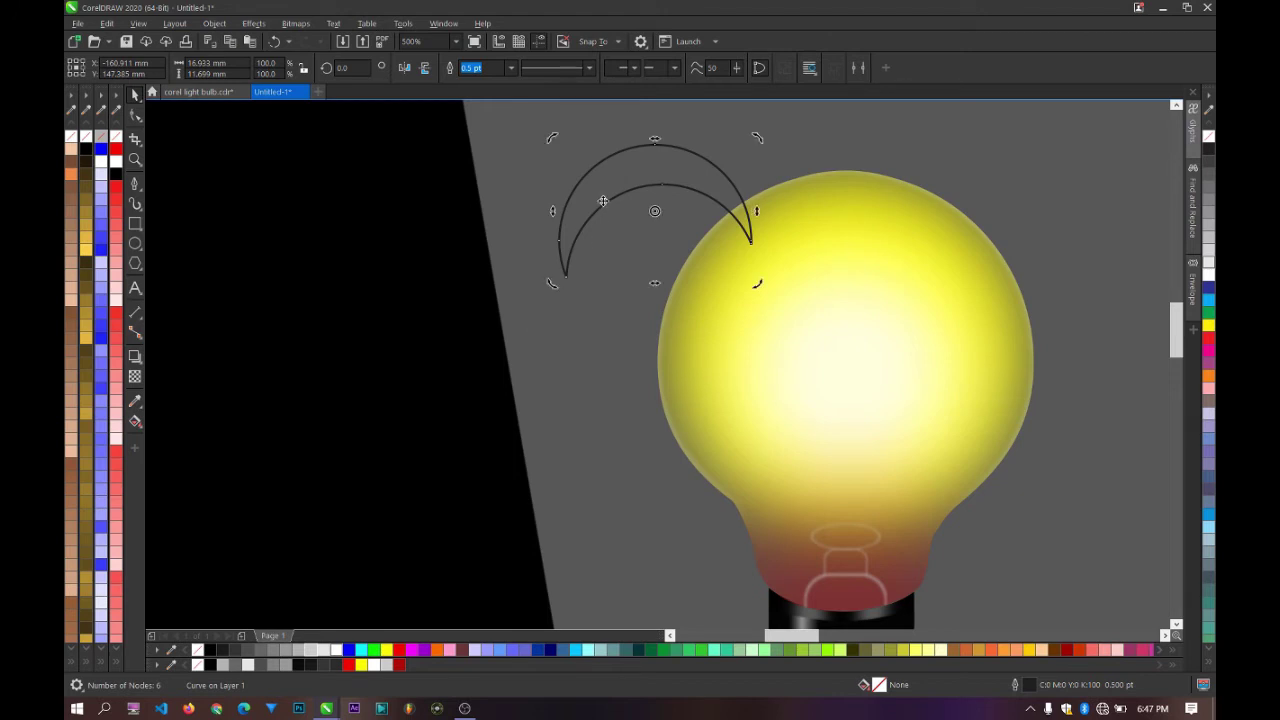
{"action": "left_click_drag", "start_coordinate": [553, 137], "coordinate": [551, 202]}
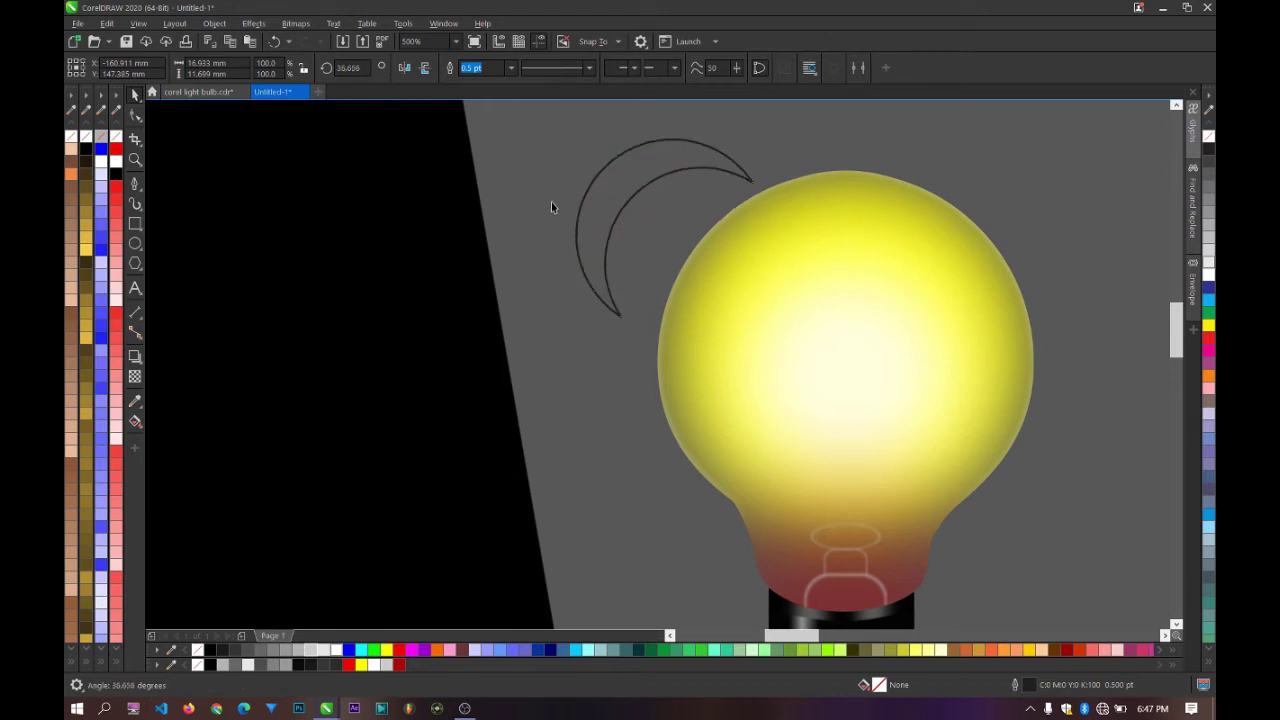
{"action": "left_click", "coordinate": [716, 154]}
{"action": "left_click_drag", "start_coordinate": [757, 132], "coordinate": [732, 158]}
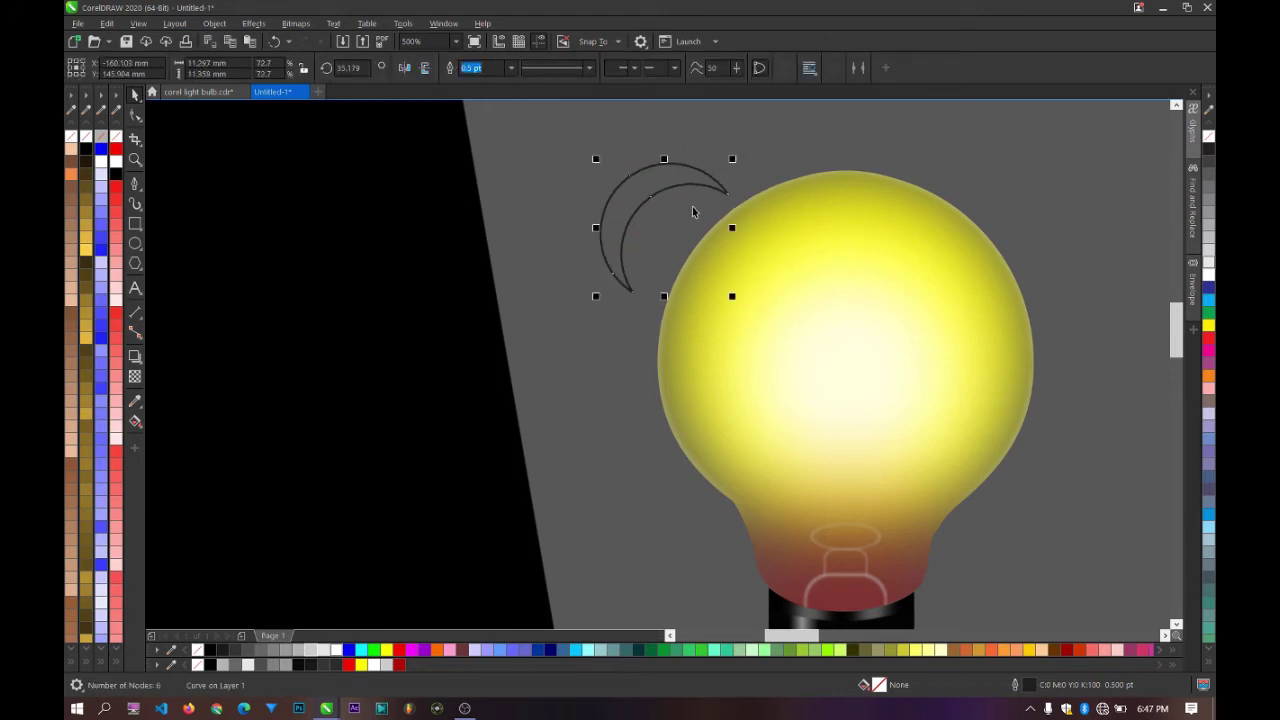
{"action": "left_click_drag", "start_coordinate": [667, 188], "coordinate": [593, 158]}
Step: Soften both tips of the crescent by deleting the cusp node at each end
{"action": "scroll", "coordinate": [593, 158], "scroll_direction": "up", "scroll_amount": 2}
{"action": "left_click", "coordinate": [136, 115]}
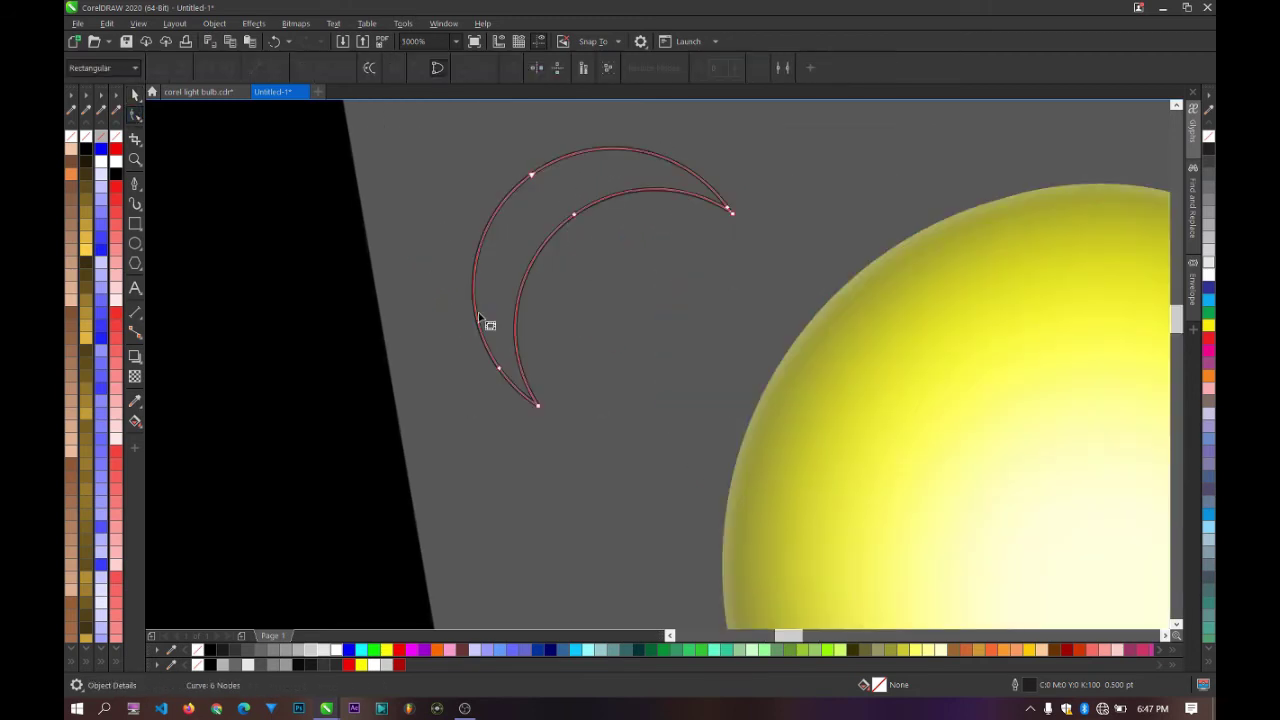
{"action": "left_click_drag", "start_coordinate": [538, 409], "coordinate": [547, 379]}
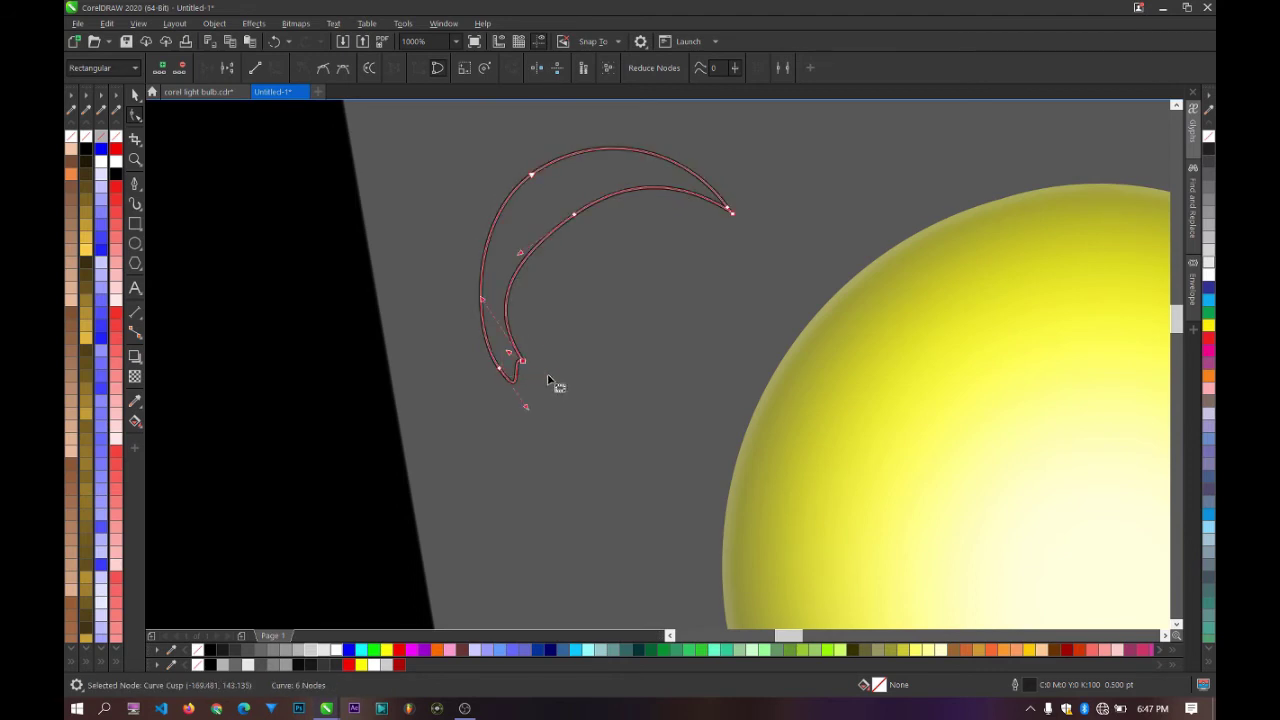
{"action": "key", "text": "Delete"}
{"action": "left_click_drag", "start_coordinate": [728, 210], "coordinate": [730, 213]}
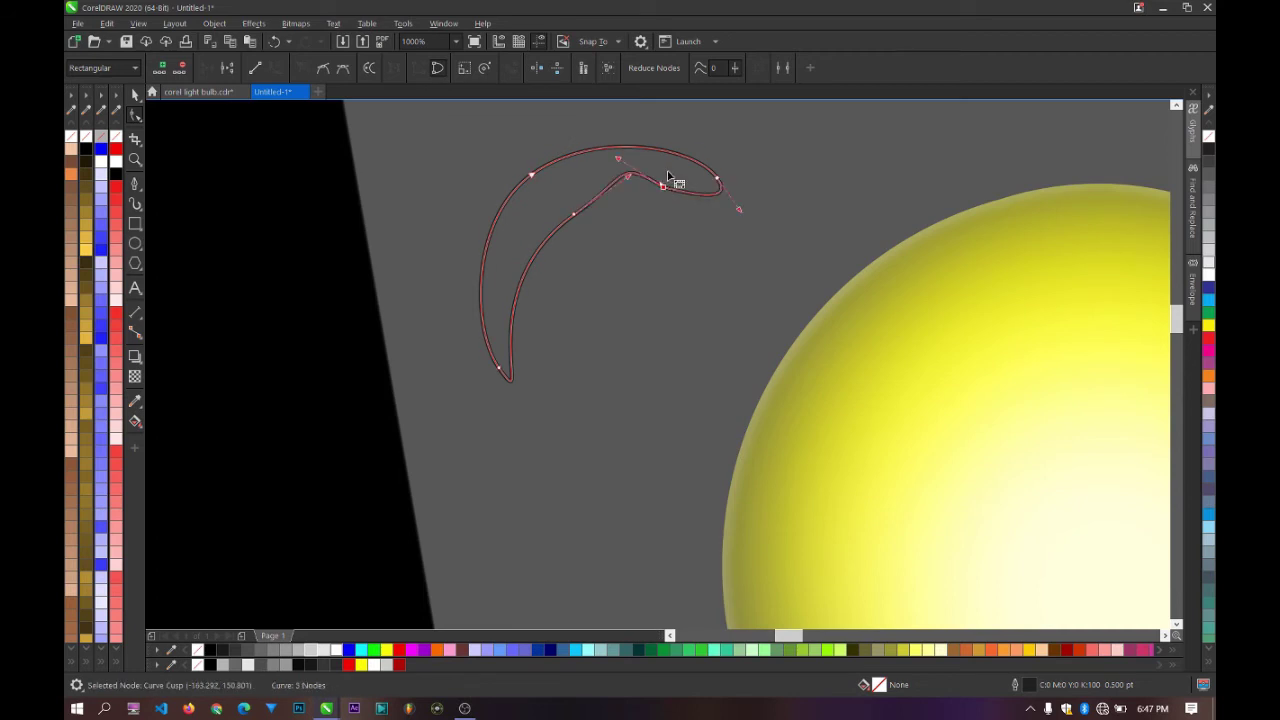
{"action": "key", "text": "Delete"}
Step: Shorten the crescent by pulling the outer curve's end nodes inward at both tips
{"action": "left_click", "coordinate": [575, 214]}
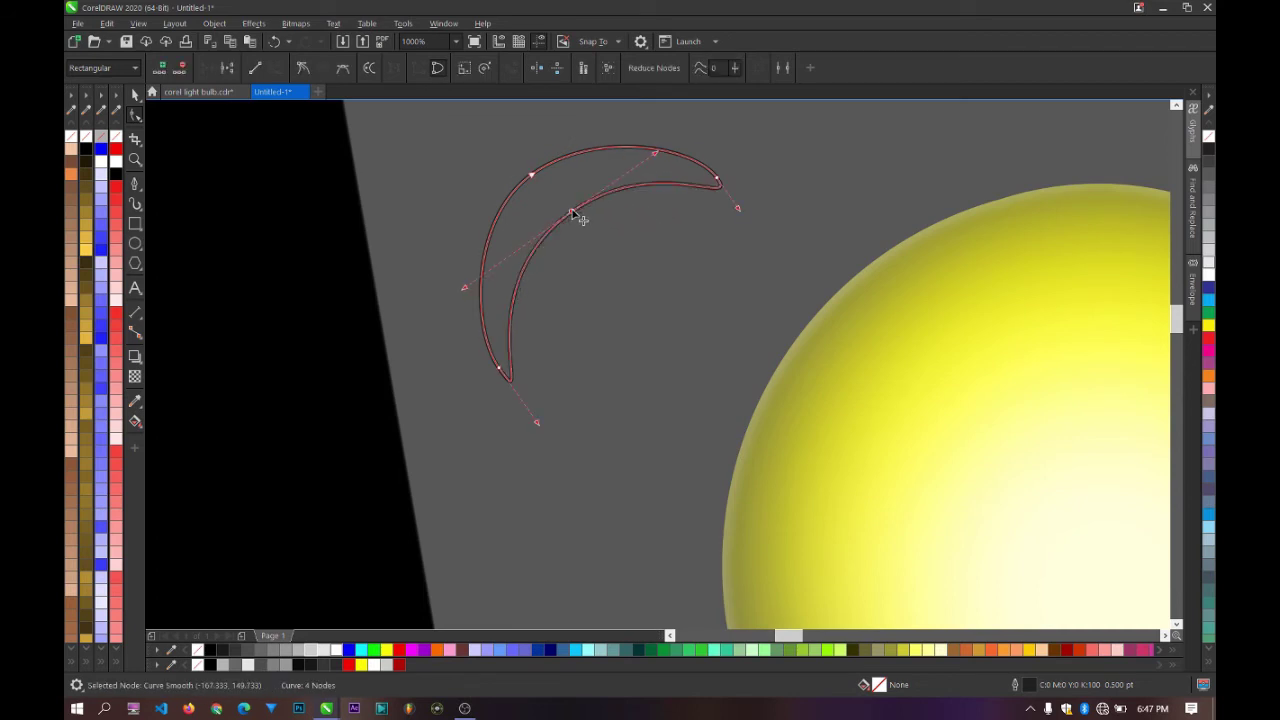
{"action": "left_click_drag", "start_coordinate": [500, 372], "coordinate": [490, 350]}
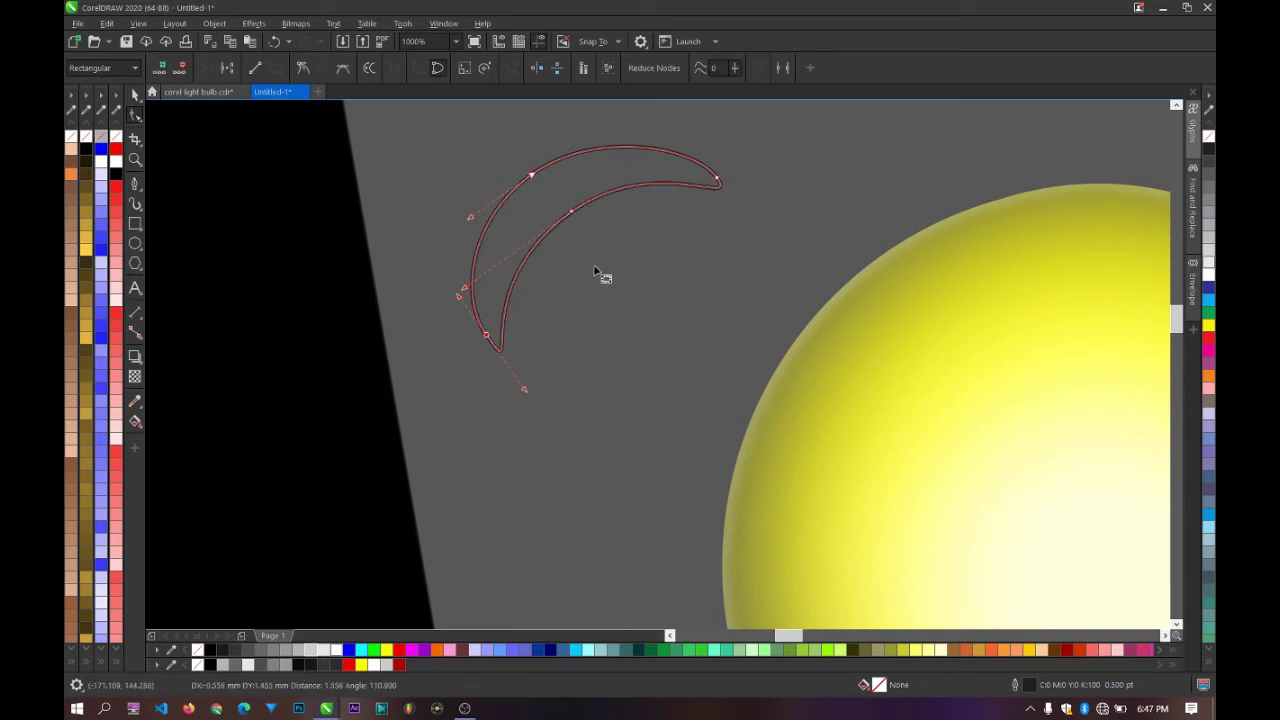
{"action": "left_click_drag", "start_coordinate": [717, 182], "coordinate": [697, 162]}
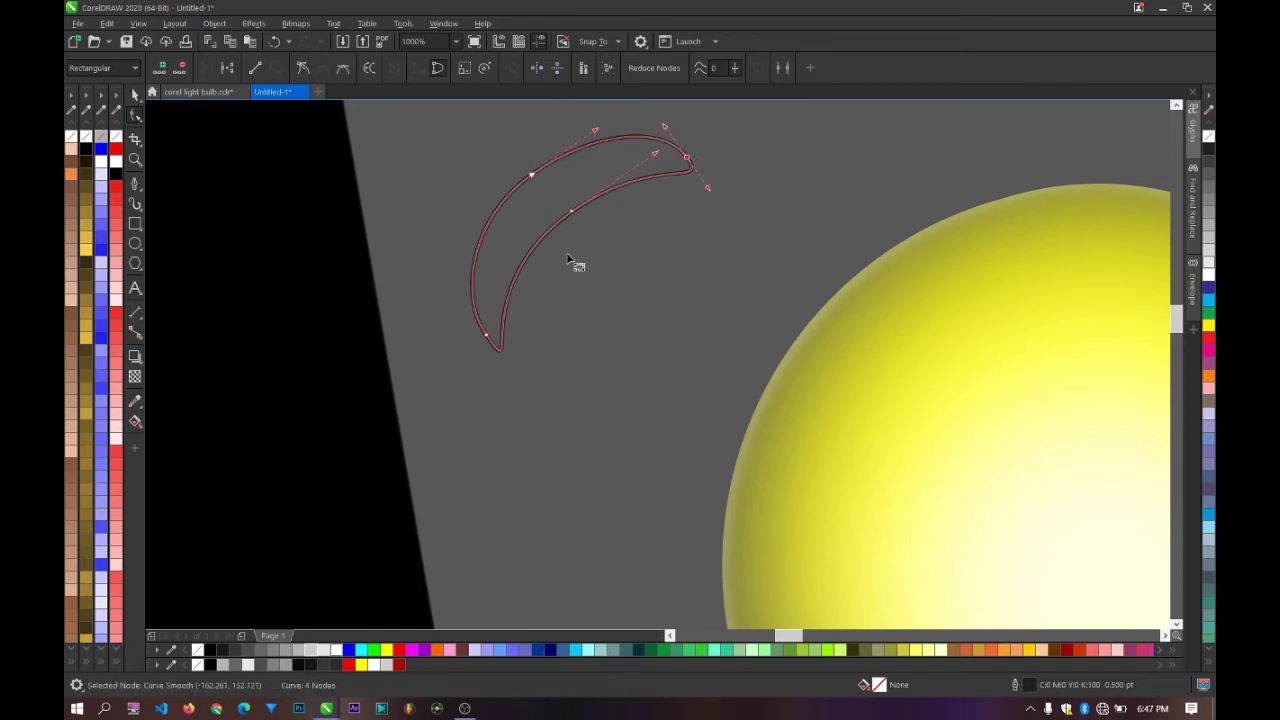
Step: Place the crescent on the upper left of the bulb's glass as a highlight
{"action": "scroll", "coordinate": [574, 266], "scroll_direction": "down", "scroll_amount": 2}
{"action": "key", "text": "space"}
{"action": "left_click_drag", "start_coordinate": [542, 237], "coordinate": [728, 312]}
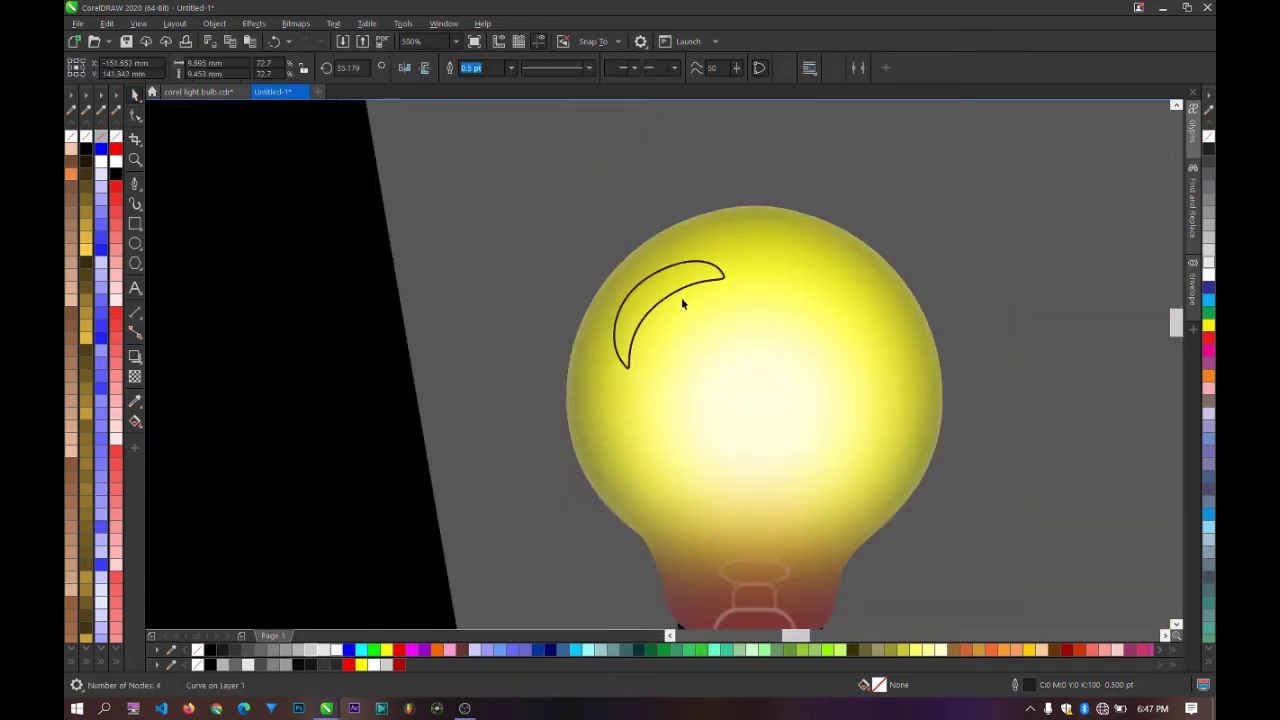
{"action": "scroll", "coordinate": [681, 297], "scroll_direction": "up", "scroll_amount": 3}
{"action": "key", "text": "Escape"}
Step: Scale the crescent highlight down proportionally to about 8.5 mm high
{"action": "scroll", "coordinate": [657, 275], "scroll_direction": "down", "scroll_amount": 4}
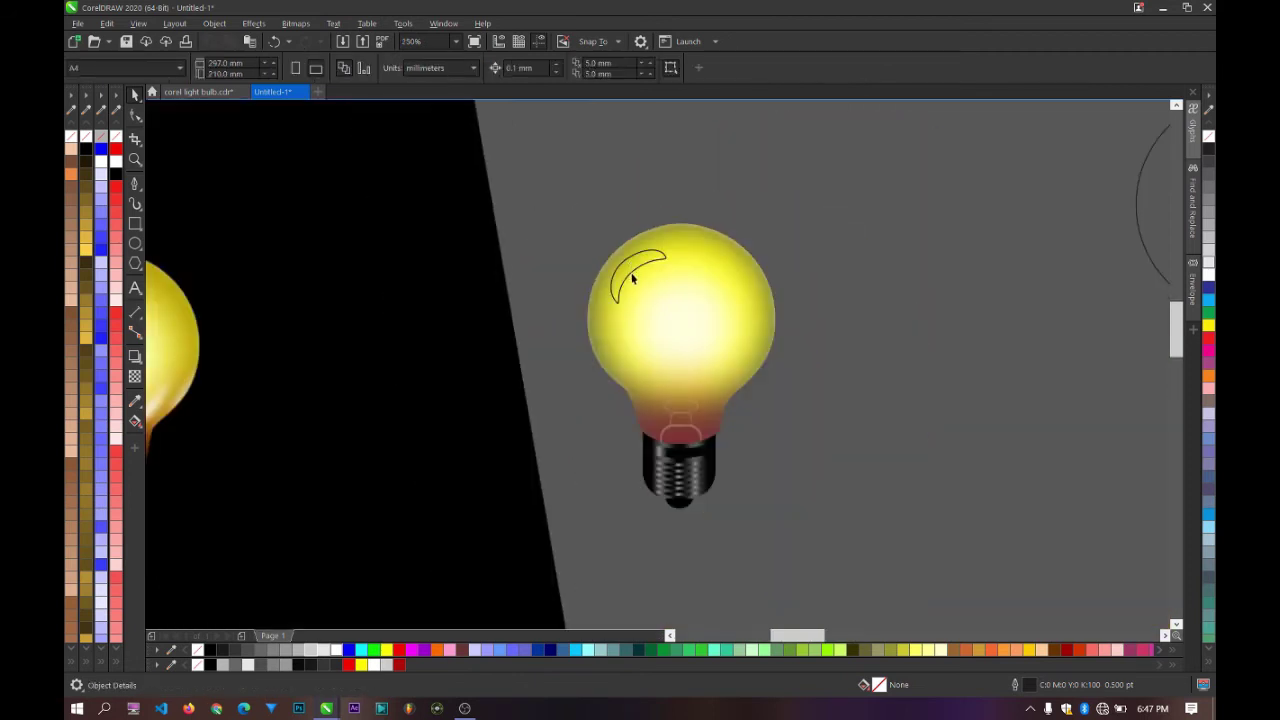
{"action": "scroll", "coordinate": [615, 270], "scroll_direction": "down", "scroll_amount": 2}
{"action": "scroll", "coordinate": [645, 261], "scroll_direction": "up", "scroll_amount": 4}
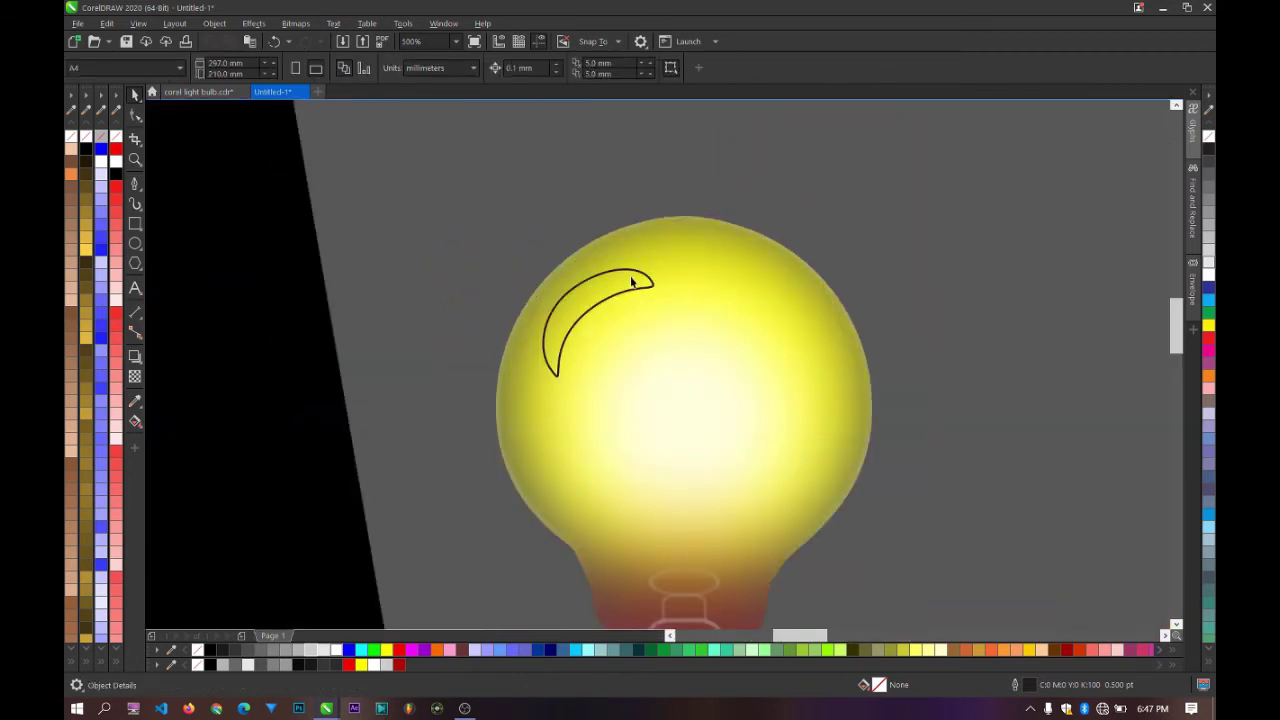
{"action": "left_click", "coordinate": [663, 270]}
{"action": "left_click_drag", "start_coordinate": [663, 269], "coordinate": [660, 272]}
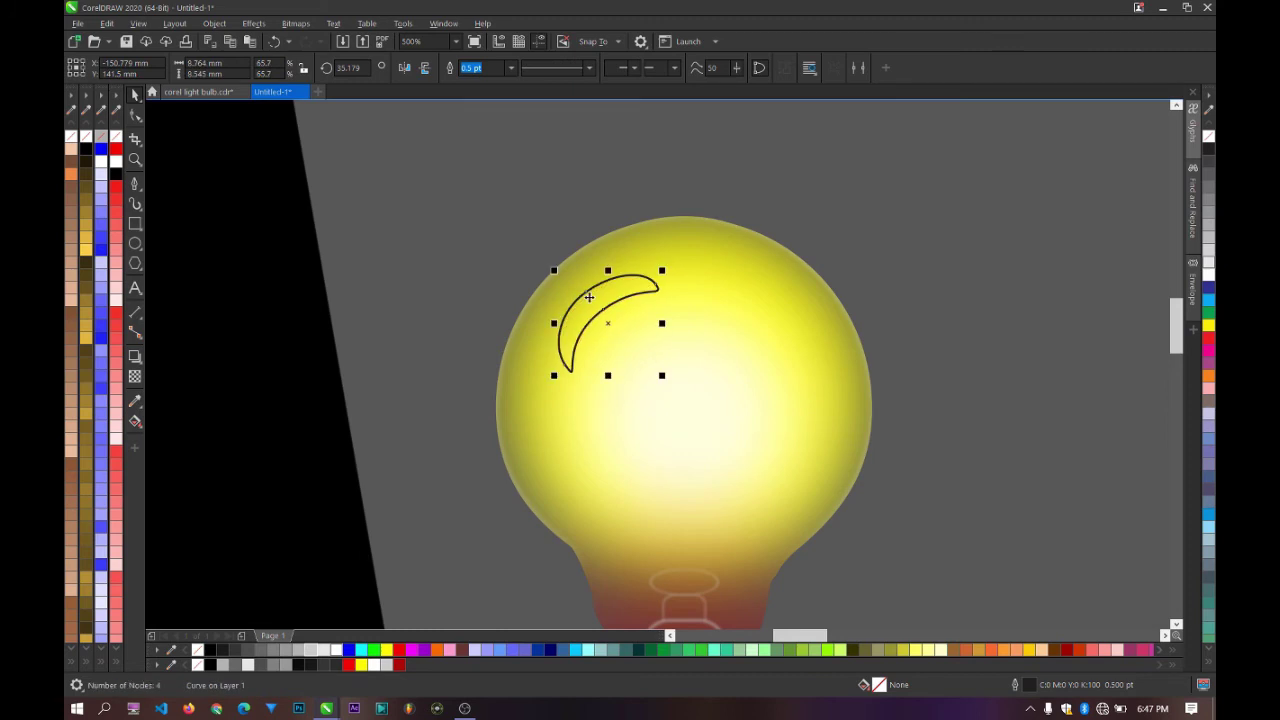
Step: Try out a smaller rotated copy of the crescent on the lower right of the glass and delete the copy
{"action": "left_click_drag", "start_coordinate": [589, 298], "coordinate": [594, 291]}
{"action": "left_click_drag", "start_coordinate": [600, 289], "coordinate": [703, 389]}
{"action": "scroll", "coordinate": [601, 282], "scroll_direction": "down", "scroll_amount": 2}
{"action": "scroll", "coordinate": [769, 391], "scroll_direction": "down", "scroll_amount": 2}
{"action": "scroll", "coordinate": [769, 396], "scroll_direction": "up", "scroll_amount": 4}
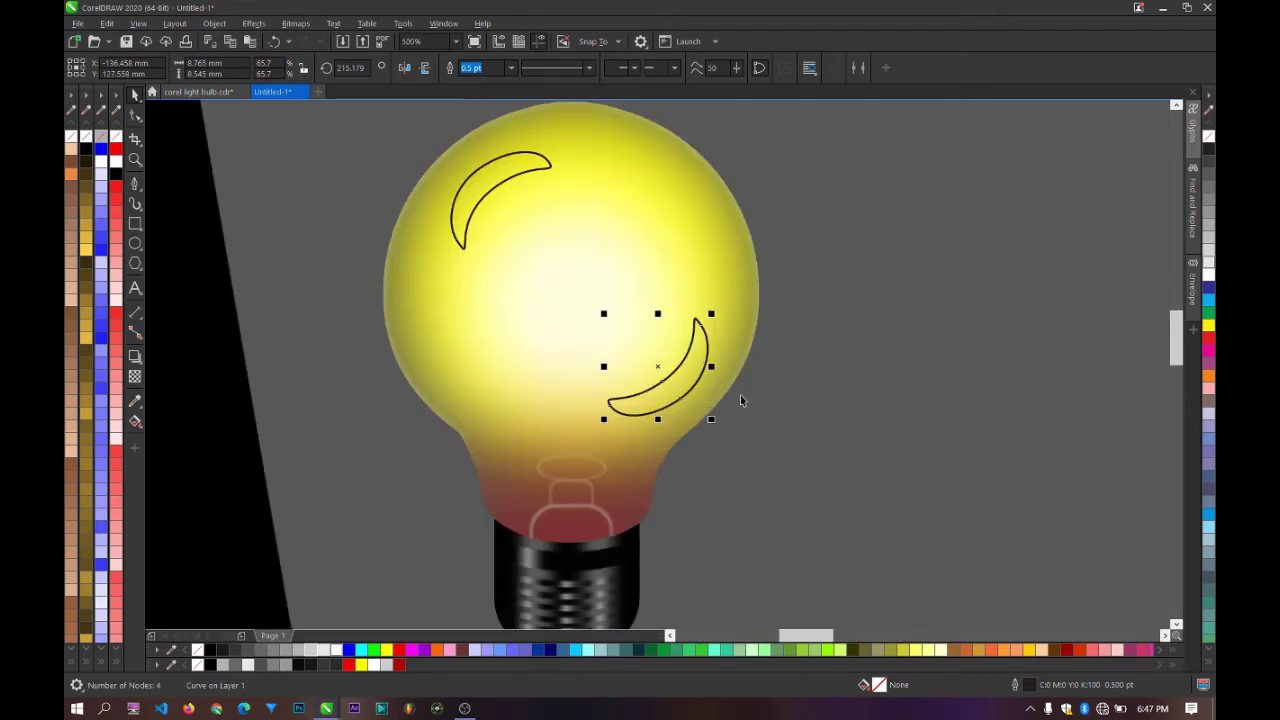
{"action": "left_click_drag", "start_coordinate": [708, 318], "coordinate": [699, 329]}
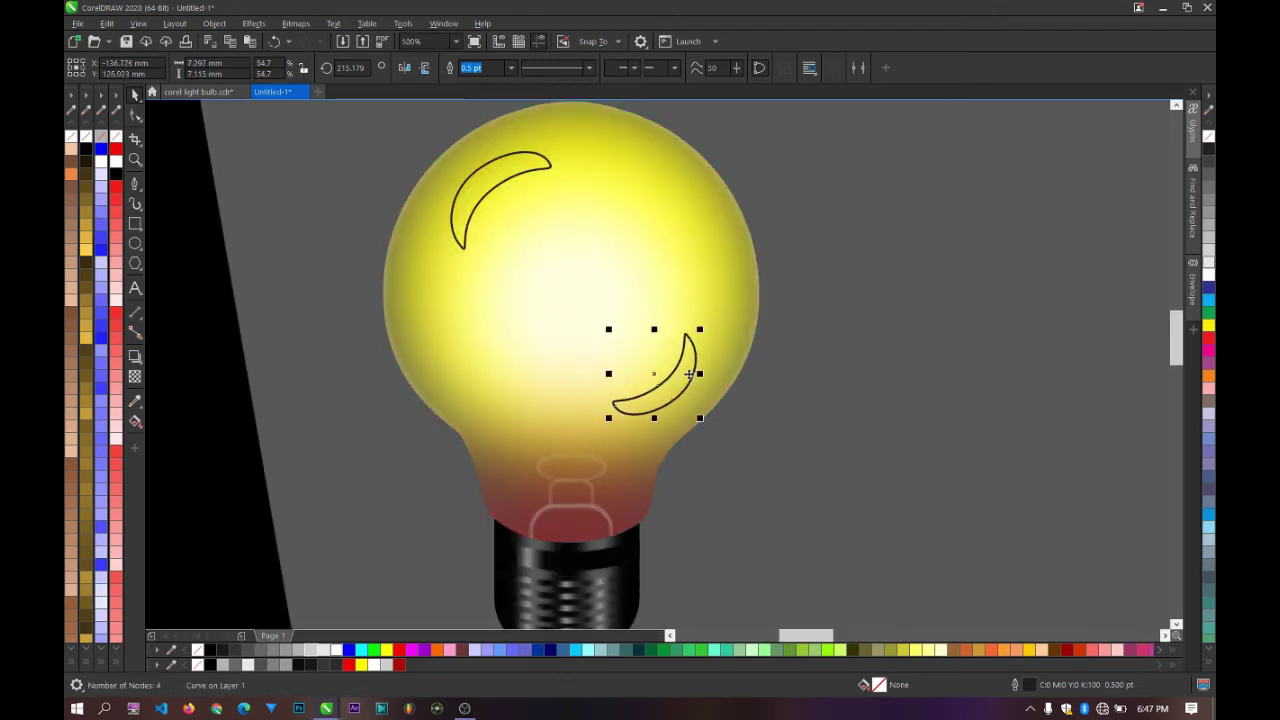
{"action": "key", "text": "Delete"}
{"action": "scroll", "coordinate": [687, 373], "scroll_direction": "down", "scroll_amount": 1}
{"action": "scroll", "coordinate": [583, 243], "scroll_direction": "up", "scroll_amount": 1}
{"action": "scroll", "coordinate": [626, 283], "scroll_direction": "down", "scroll_amount": 2}
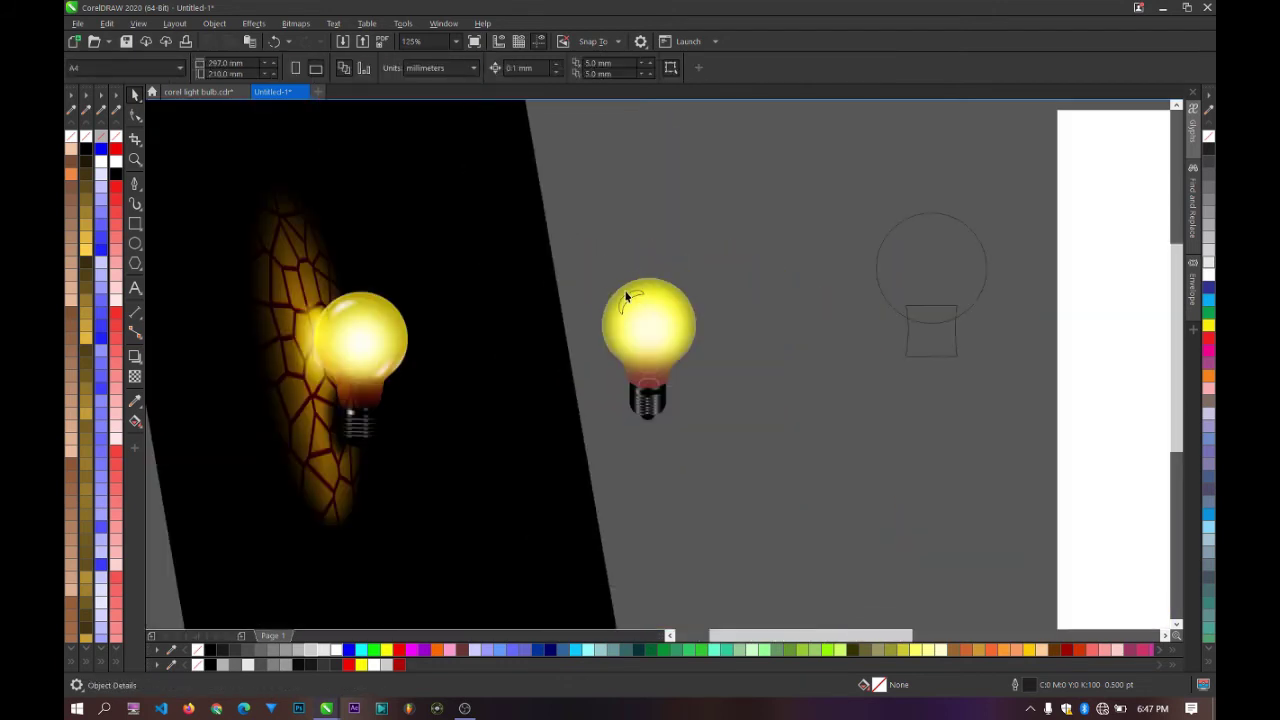
Step: Fill the crescent on the upper left of the glass with white and remove its outline
{"action": "scroll", "coordinate": [626, 291], "scroll_direction": "up", "scroll_amount": 2}
{"action": "left_click", "coordinate": [628, 313]}
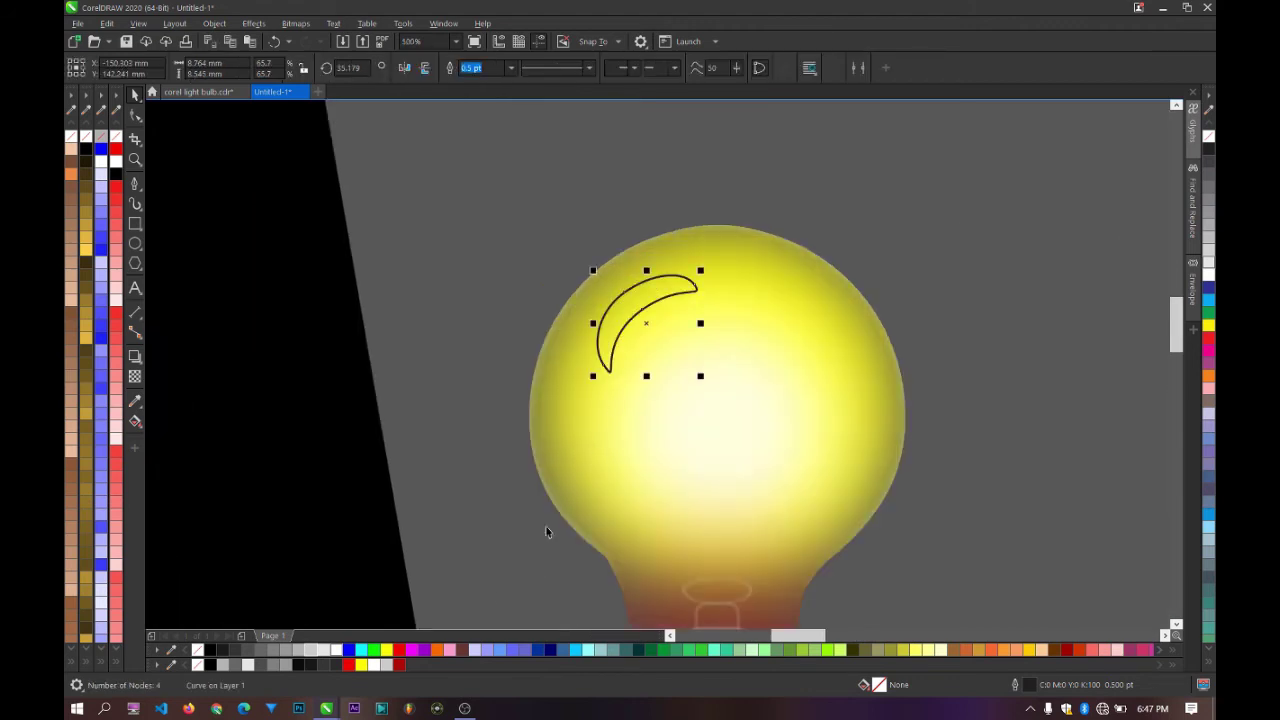
{"action": "left_click", "coordinate": [322, 650]}
{"action": "right_click", "coordinate": [198, 650]}
{"action": "scroll", "coordinate": [620, 296], "scroll_direction": "up", "scroll_amount": 2}
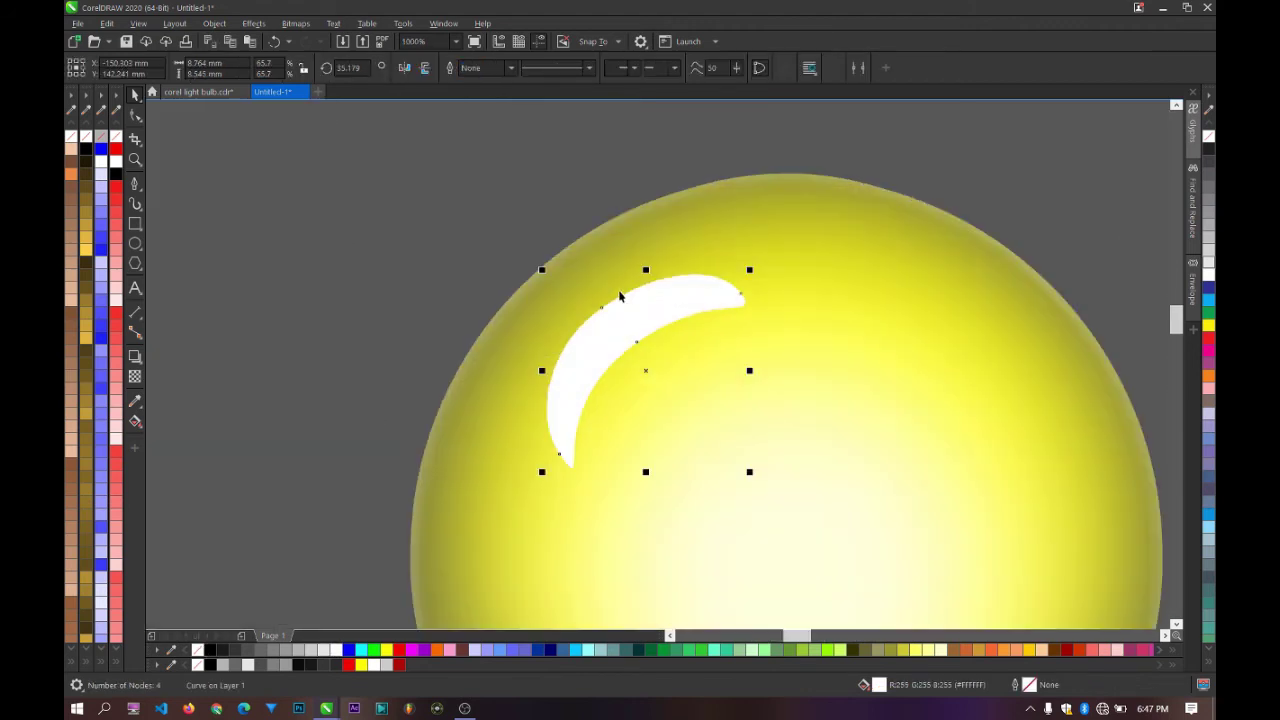
Step: Delete the middle node of the crescent's outer curve and scale the crescent proportionally to about 7.2 mm high
{"action": "left_click", "coordinate": [135, 115]}
{"action": "left_click", "coordinate": [637, 345]}
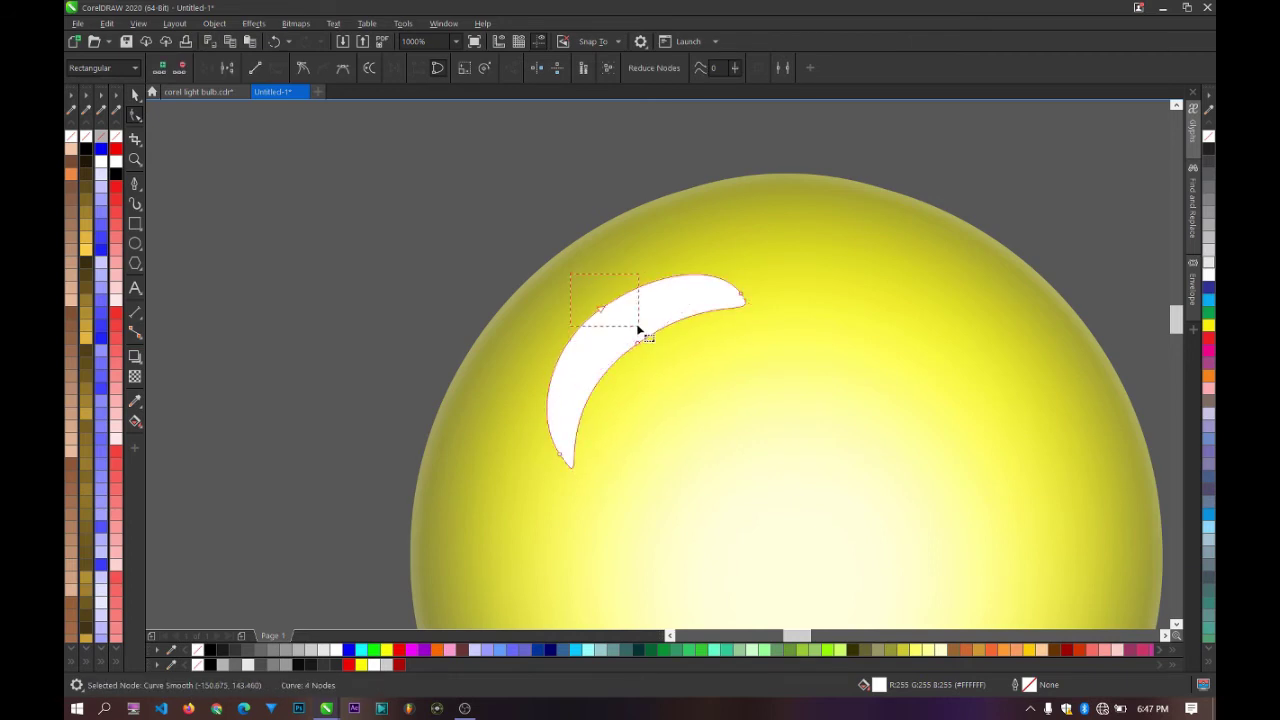
{"action": "left_click_drag", "start_coordinate": [637, 328], "coordinate": [637, 329]}
{"action": "key", "text": "Delete"}
{"action": "key", "text": "Delete"}
{"action": "left_click_drag", "start_coordinate": [667, 384], "coordinate": [629, 360]}
{"action": "key", "text": "ctrl+z"}
{"action": "scroll", "coordinate": [625, 358], "scroll_direction": "down", "scroll_amount": 2}
{"action": "left_click", "coordinate": [135, 93]}
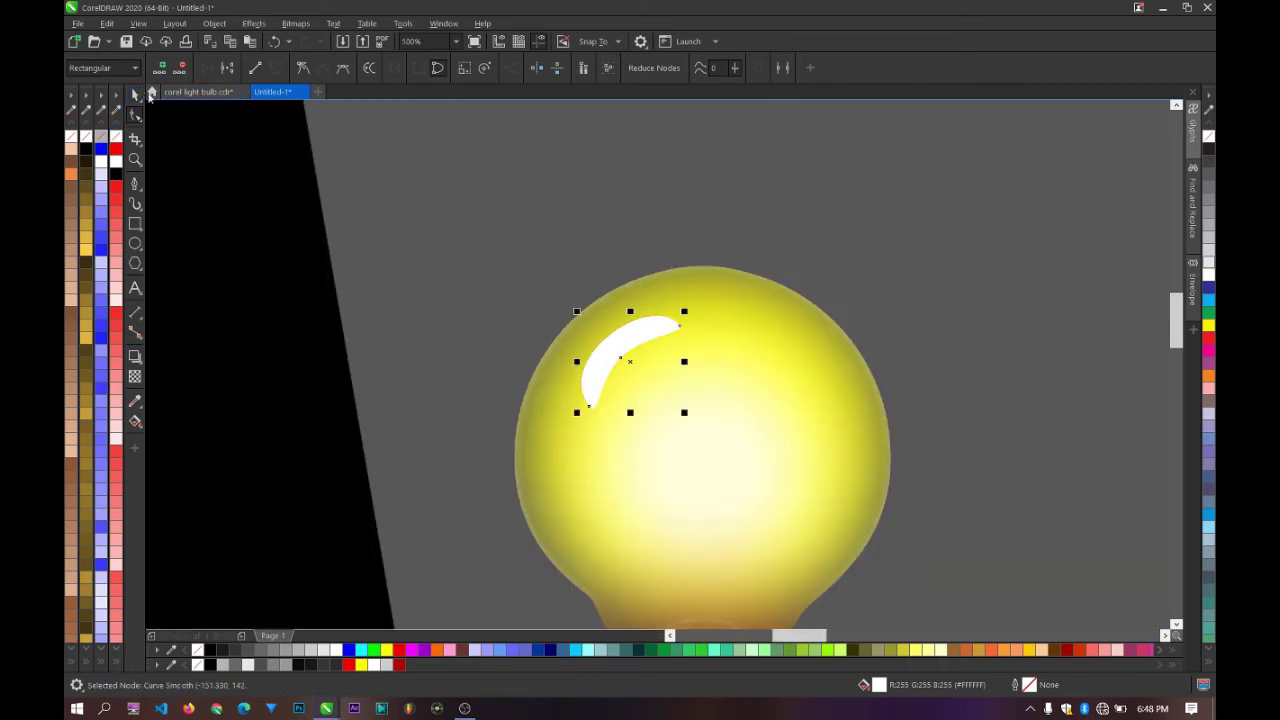
{"action": "left_click_drag", "start_coordinate": [683, 314], "coordinate": [627, 334]}
Step: Apply a Gaussian Blur with a radius of about 7.3 pixels to the white crescent
{"action": "left_click", "coordinate": [254, 23]}
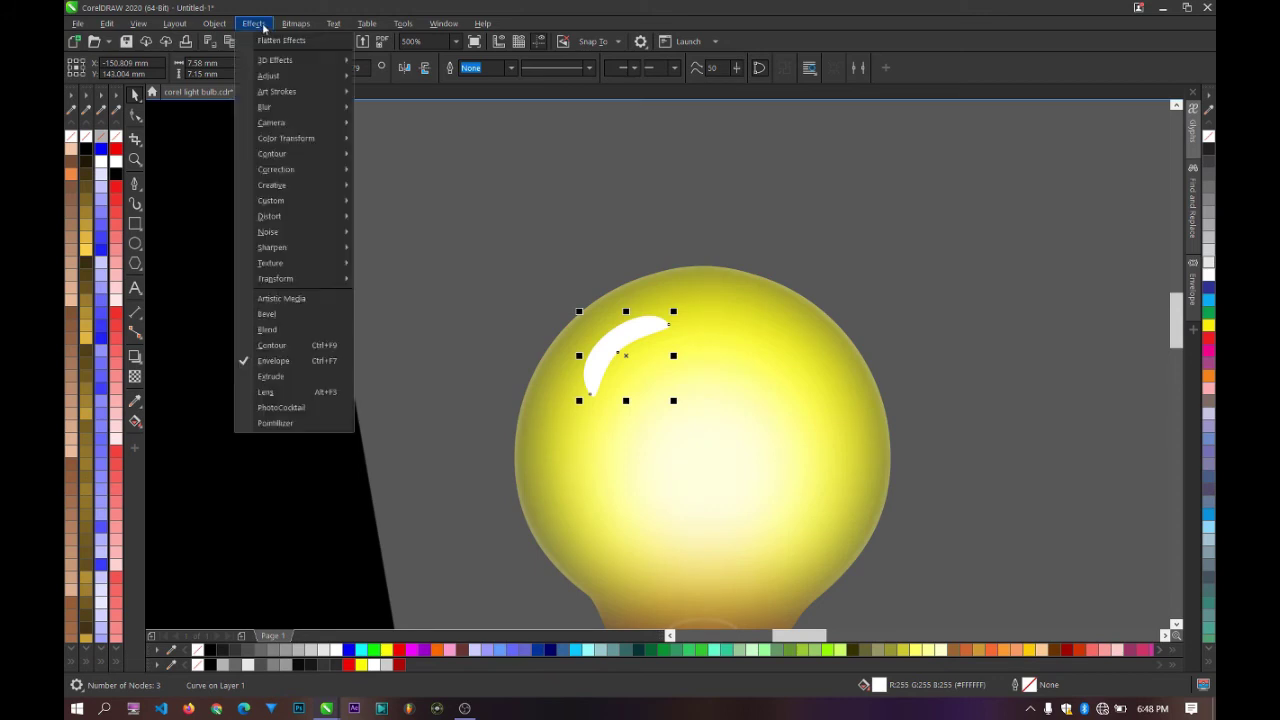
{"action": "mouse_move", "coordinate": [275, 108]}
{"action": "left_click", "coordinate": [414, 134]}
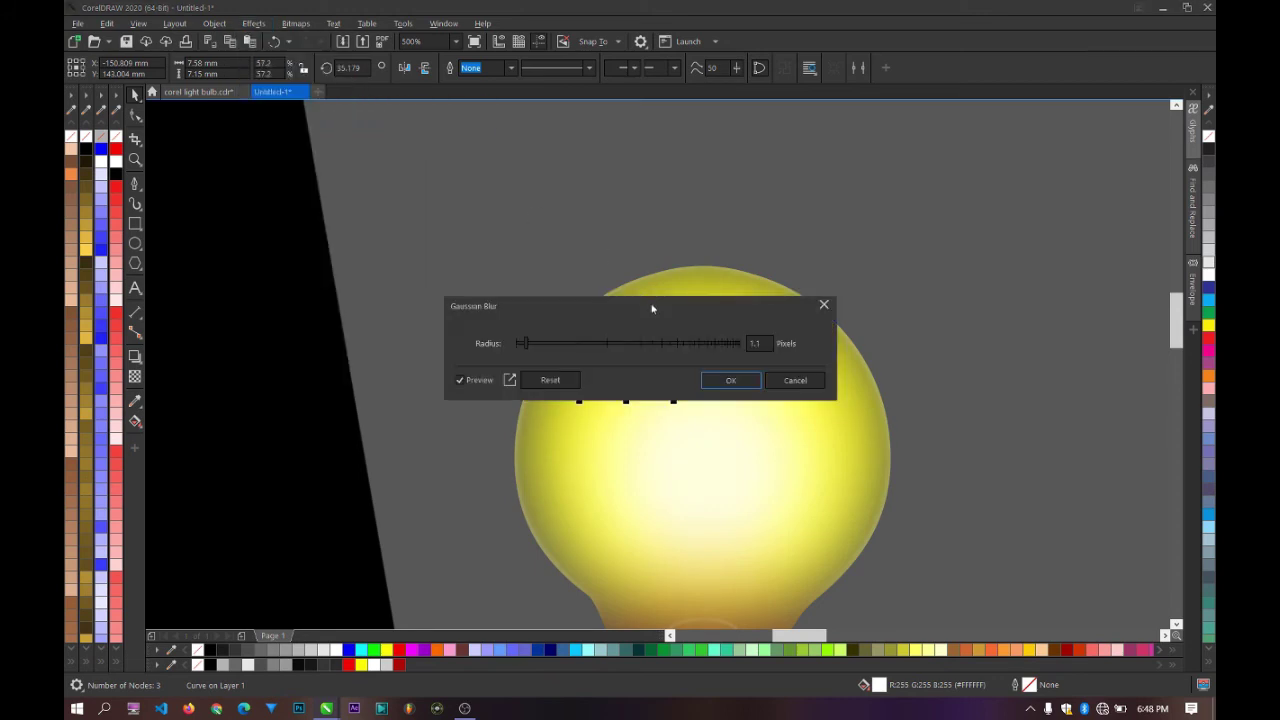
{"action": "left_click_drag", "start_coordinate": [651, 290], "coordinate": [491, 162]}
{"action": "left_click", "coordinate": [376, 201]}
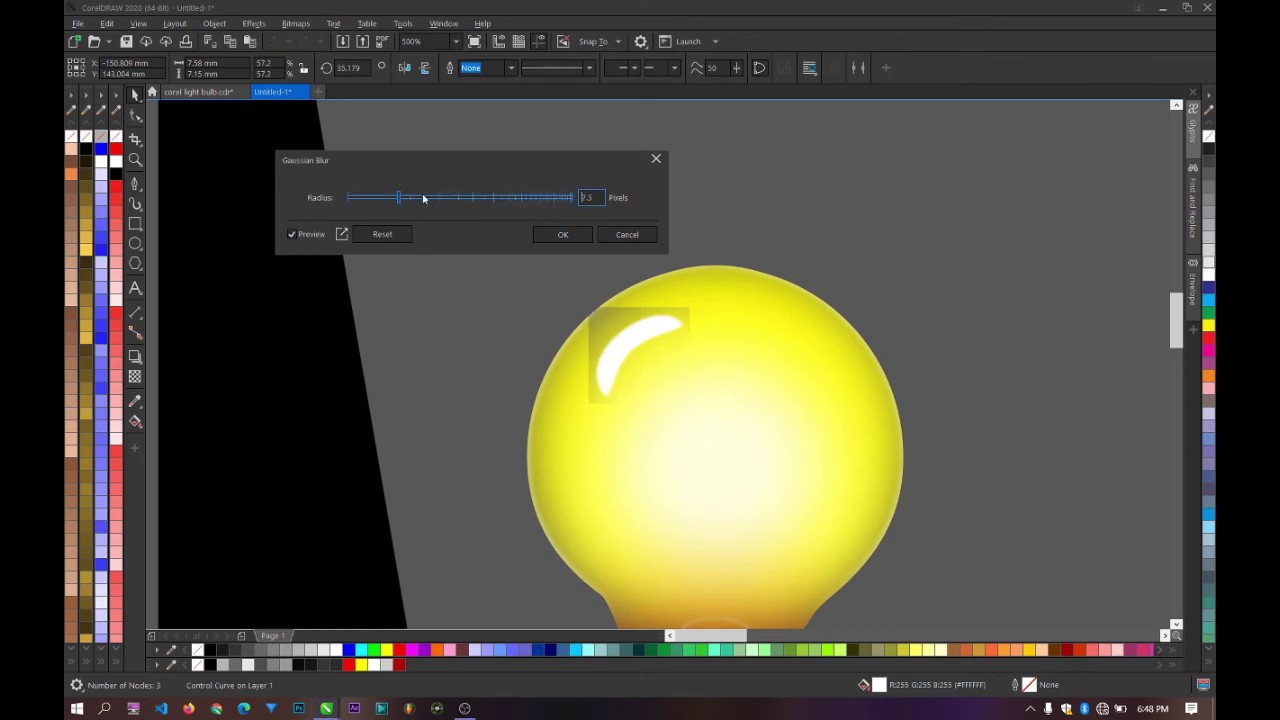
{"action": "scroll", "coordinate": [650, 333], "scroll_direction": "up", "scroll_amount": 2}
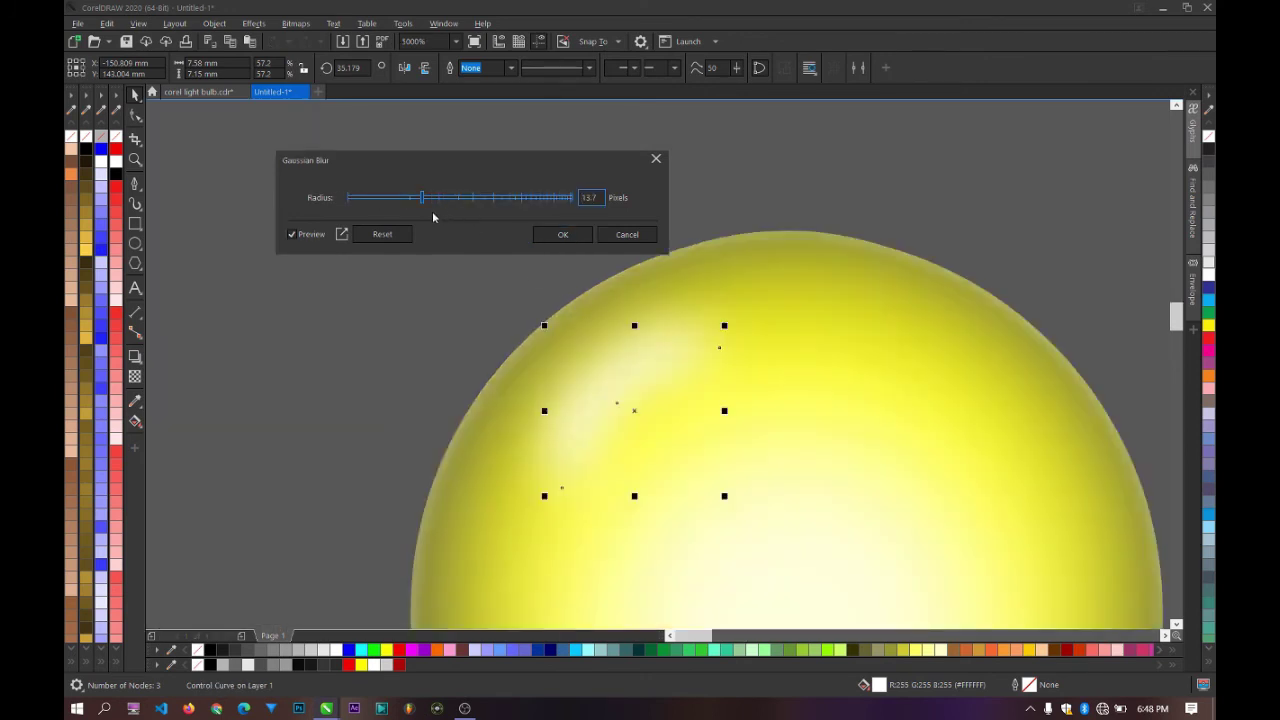
{"action": "left_click", "coordinate": [403, 199]}
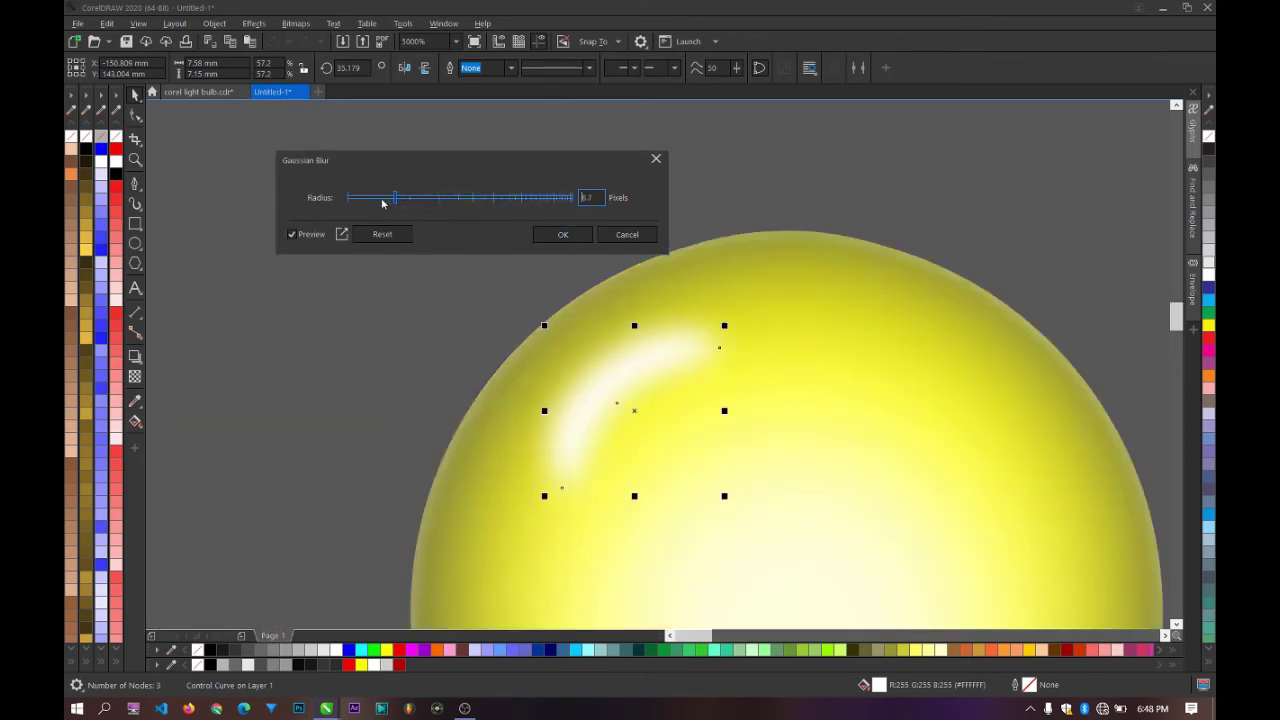
{"action": "left_click", "coordinate": [382, 201]}
{"action": "left_click_drag", "start_coordinate": [382, 201], "coordinate": [408, 200]}
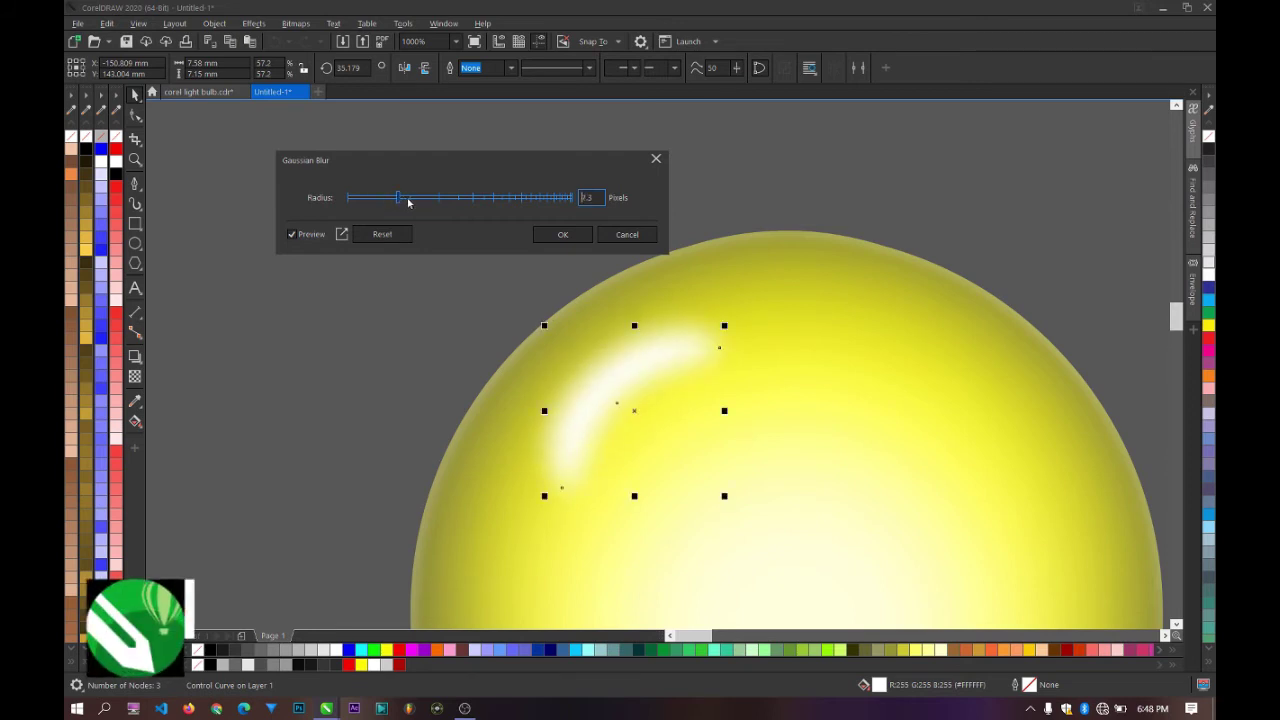
{"action": "left_click", "coordinate": [563, 234]}
Step: Apply a slight uniform transparency to the blurred crescent highlight on the upper left of the glass
{"action": "scroll", "coordinate": [565, 232], "scroll_direction": "down", "scroll_amount": 2}
{"action": "left_click", "coordinate": [658, 191]}
{"action": "scroll", "coordinate": [658, 191], "scroll_direction": "down", "scroll_amount": 1}
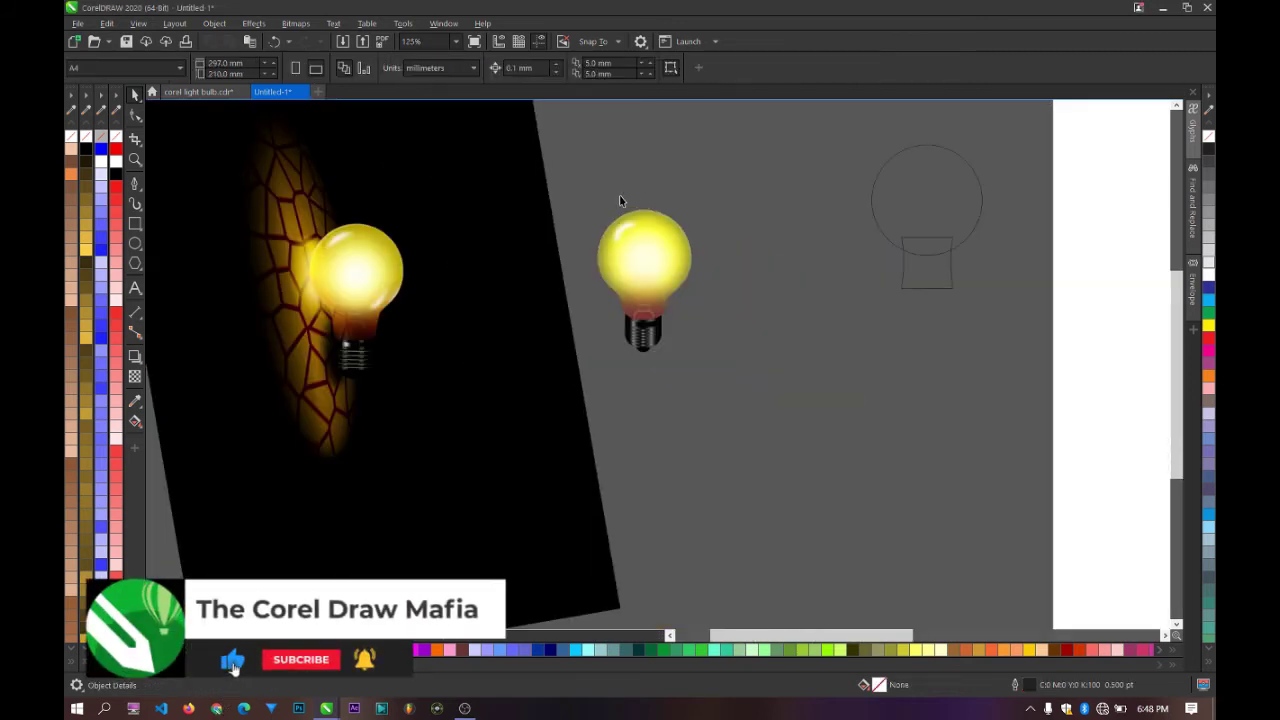
{"action": "scroll", "coordinate": [600, 192], "scroll_direction": "up", "scroll_amount": 1}
{"action": "scroll", "coordinate": [671, 270], "scroll_direction": "up", "scroll_amount": 1}
{"action": "left_click", "coordinate": [626, 258]}
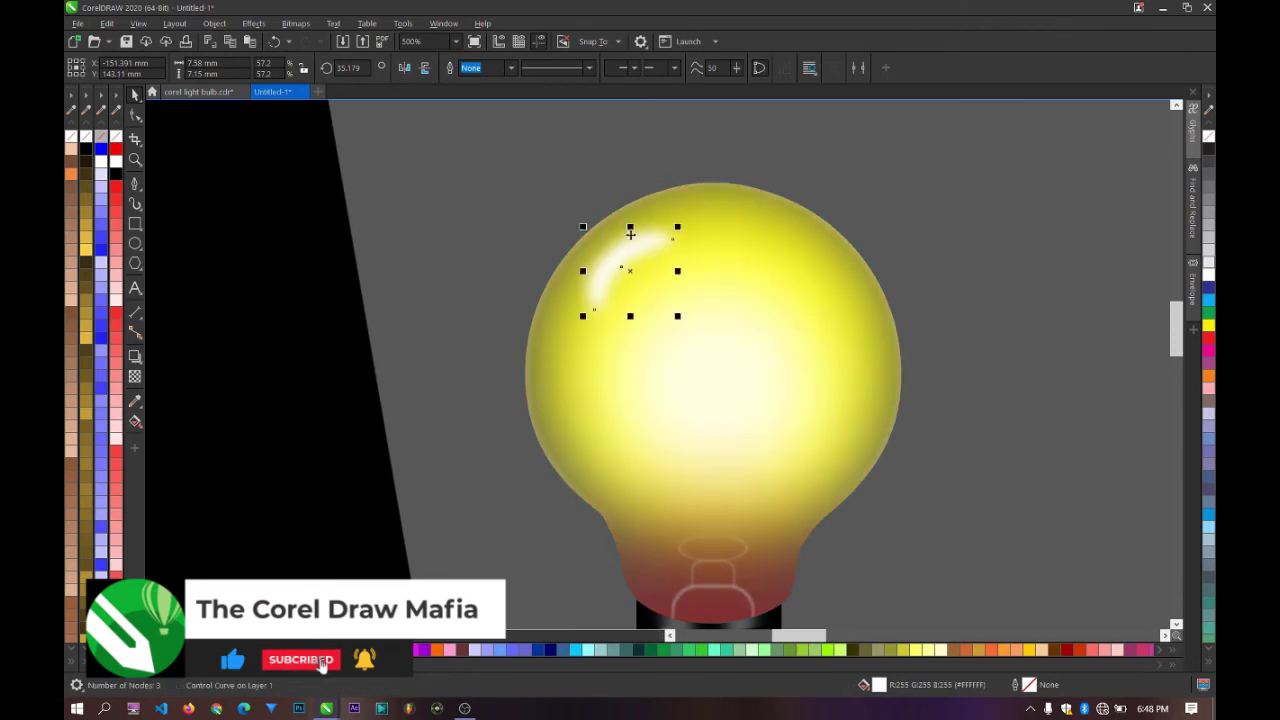
{"action": "left_click", "coordinate": [136, 377]}
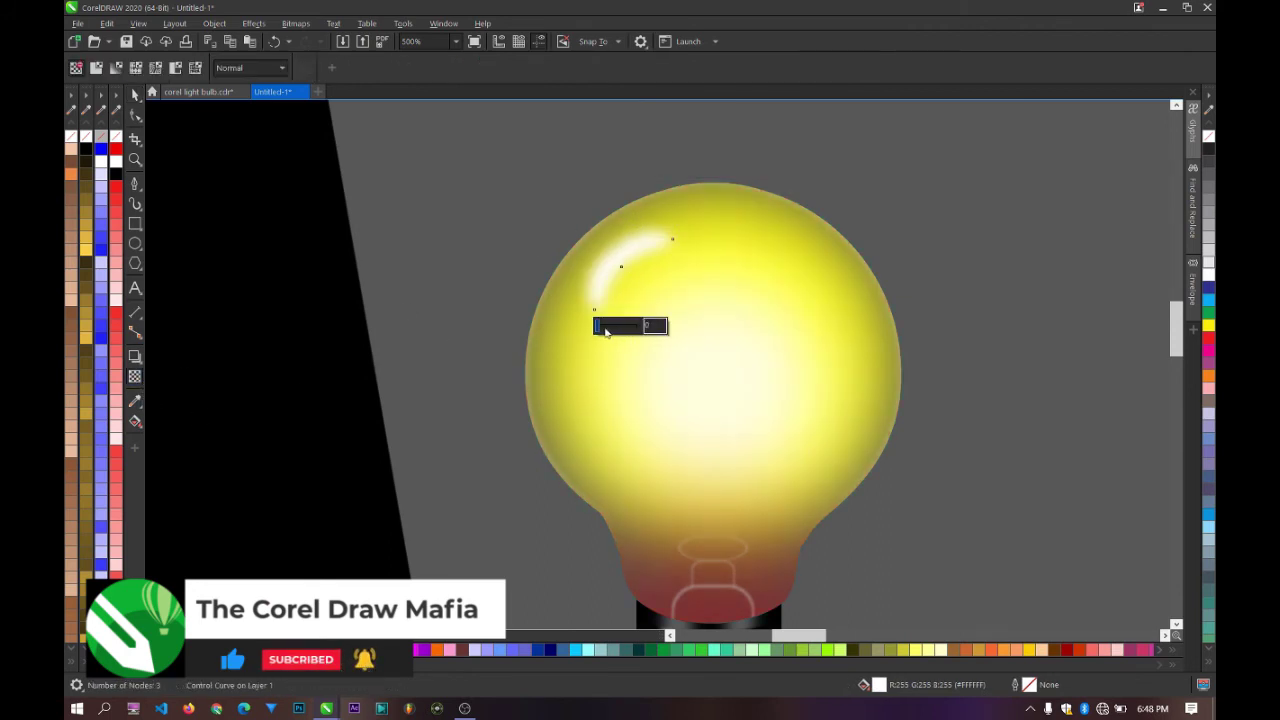
{"action": "left_click", "coordinate": [604, 331]}
{"action": "key", "text": "space"}
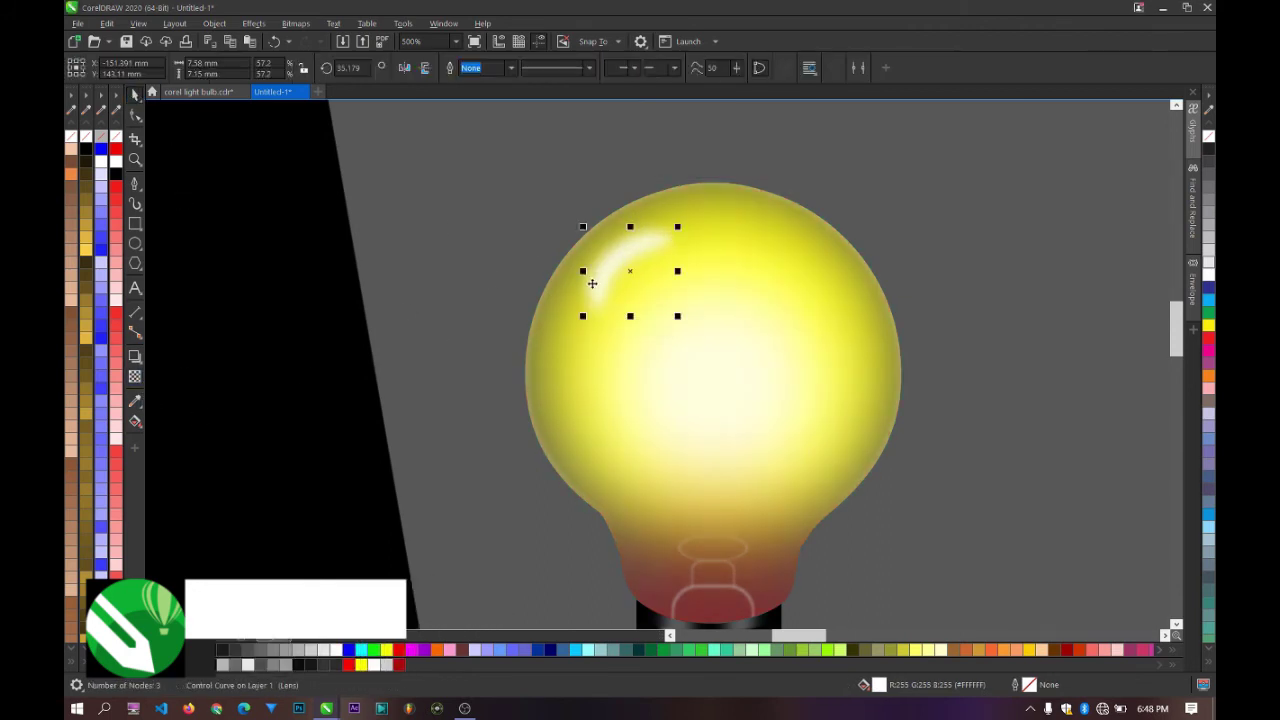
Step: Place a rotated copy of the blurred highlight along the lower right edge of the bulb's glass
{"action": "left_click", "coordinate": [733, 370]}
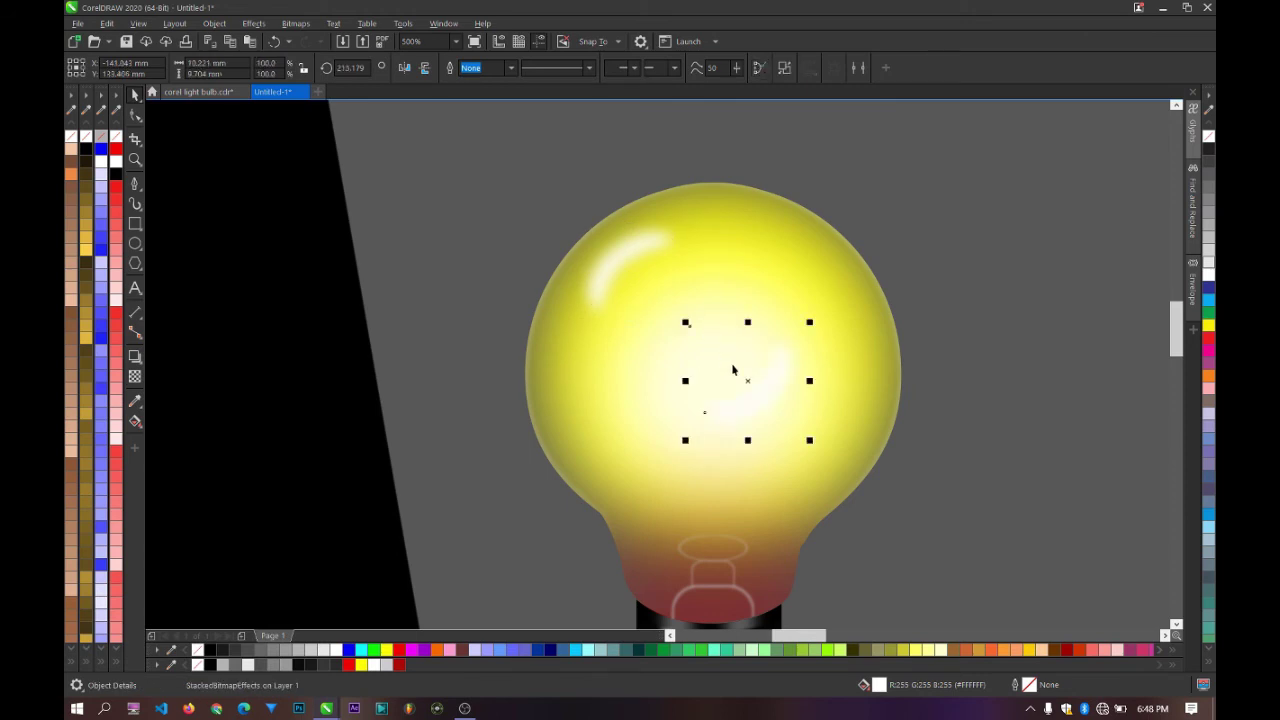
{"action": "left_click_drag", "start_coordinate": [762, 394], "coordinate": [822, 460]}
{"action": "left_click", "coordinate": [1020, 439]}
{"action": "scroll", "coordinate": [805, 301], "scroll_direction": "down", "scroll_amount": 4}
{"action": "scroll", "coordinate": [771, 306], "scroll_direction": "up", "scroll_amount": 2}
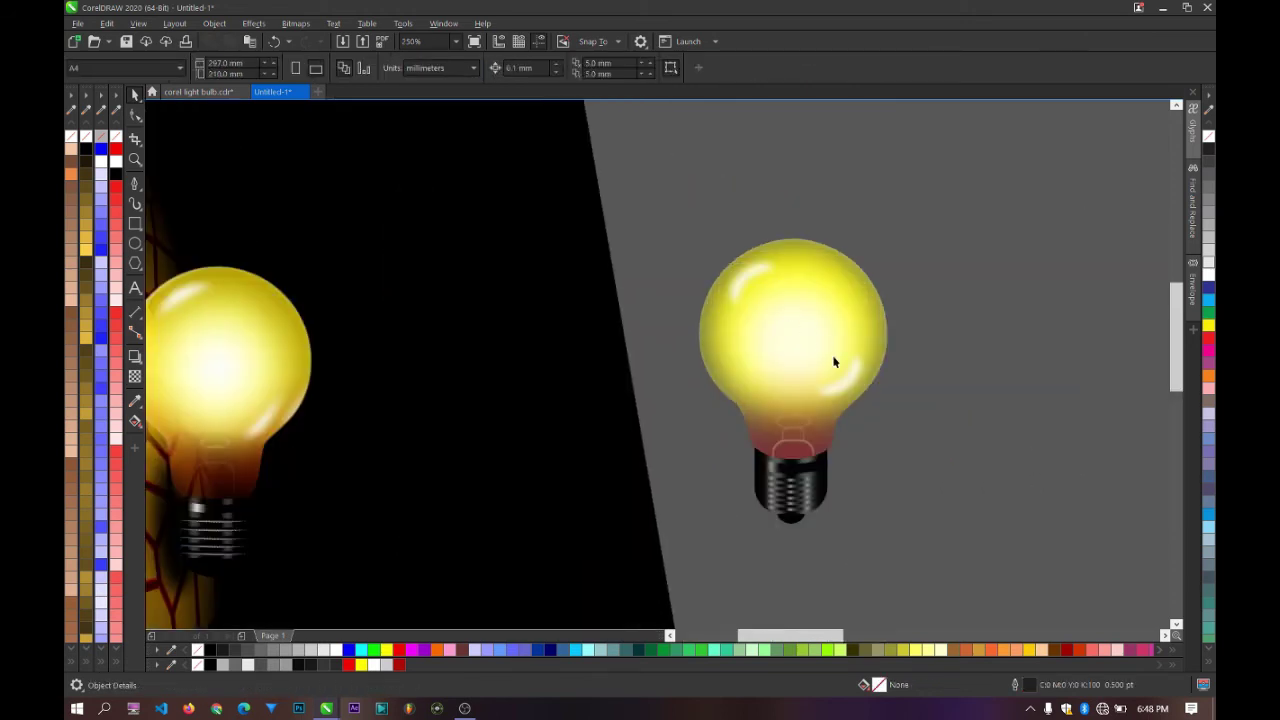
Step: Scale the lower right highlight to about 5.9 mm high and nudge the upper left highlight into place
{"action": "scroll", "coordinate": [852, 381], "scroll_direction": "up", "scroll_amount": 2}
{"action": "left_click", "coordinate": [845, 393]}
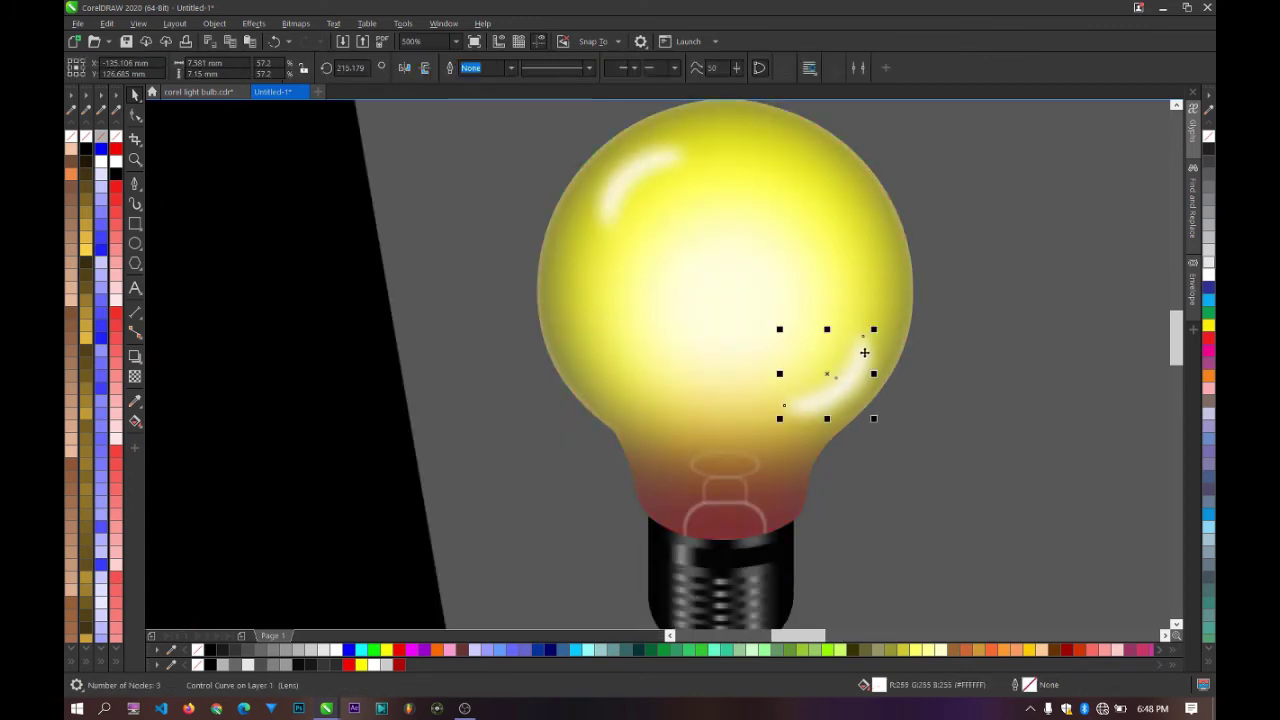
{"action": "left_click_drag", "start_coordinate": [875, 328], "coordinate": [866, 337]}
{"action": "left_click_drag", "start_coordinate": [842, 383], "coordinate": [843, 387]}
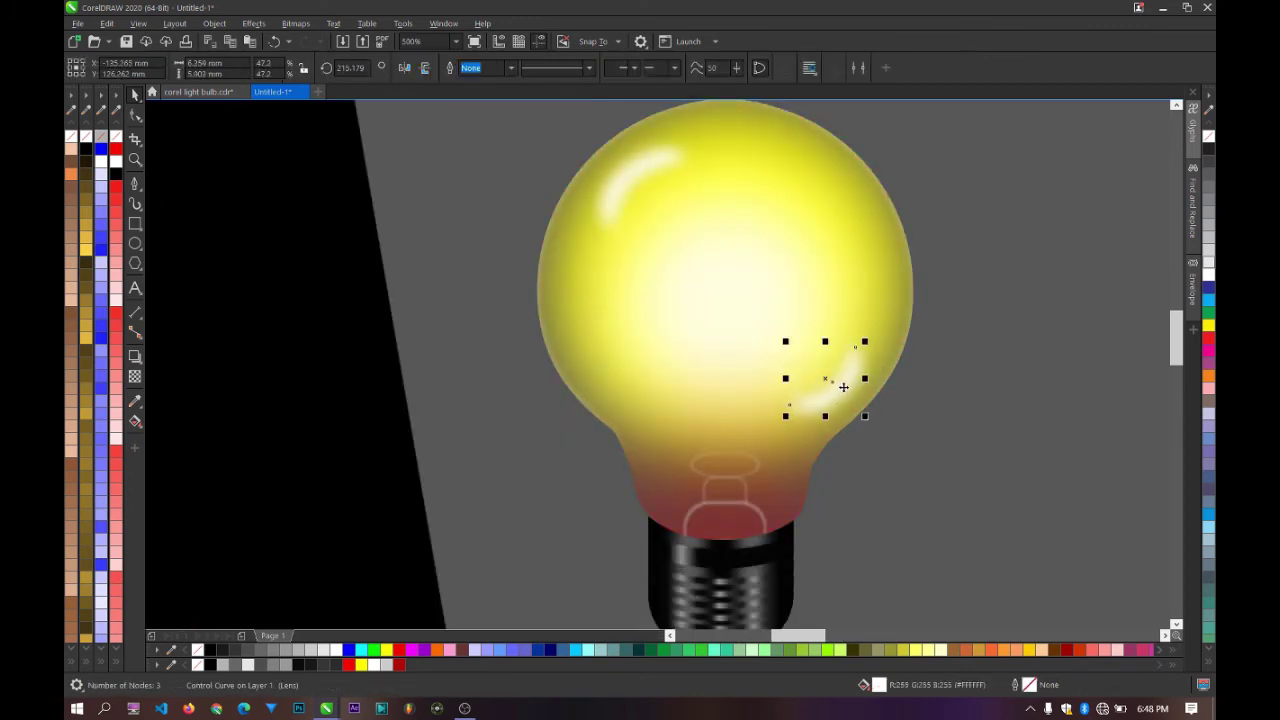
{"action": "left_click", "coordinate": [621, 185]}
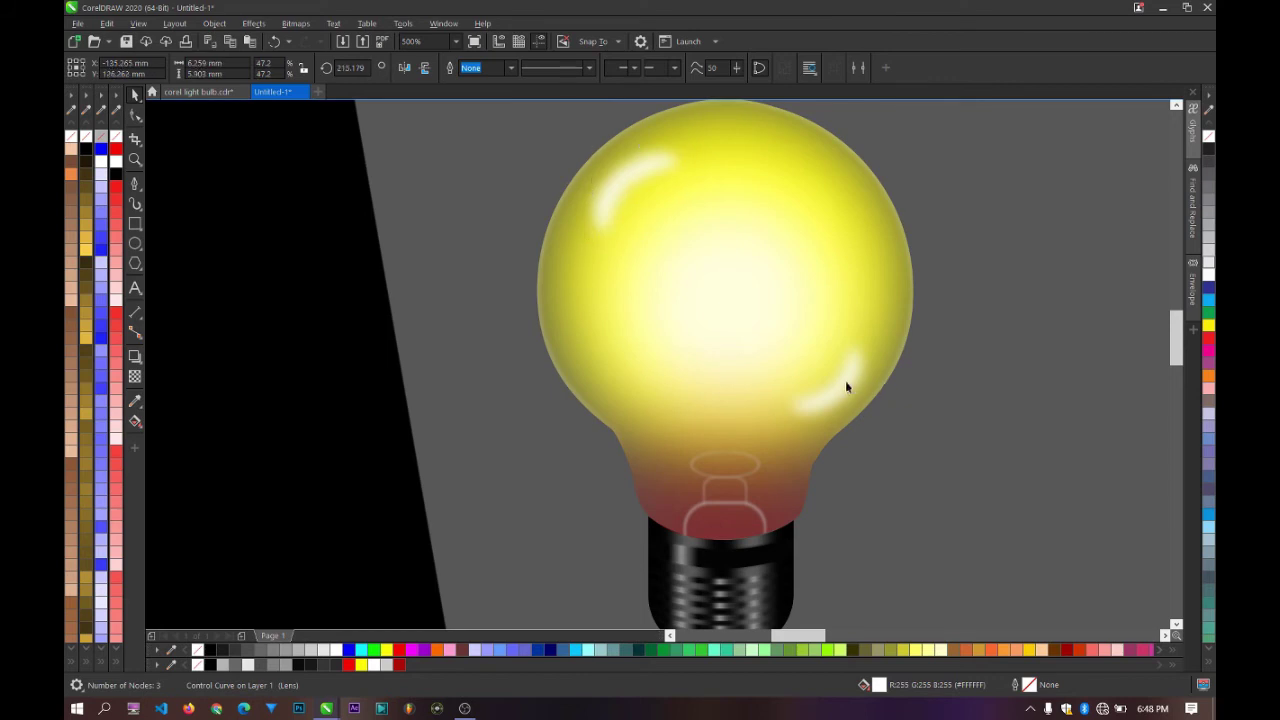
{"action": "left_click", "coordinate": [931, 360]}
{"action": "scroll", "coordinate": [898, 342], "scroll_direction": "down", "scroll_amount": 2}
{"action": "scroll", "coordinate": [897, 340], "scroll_direction": "up", "scroll_amount": 1}
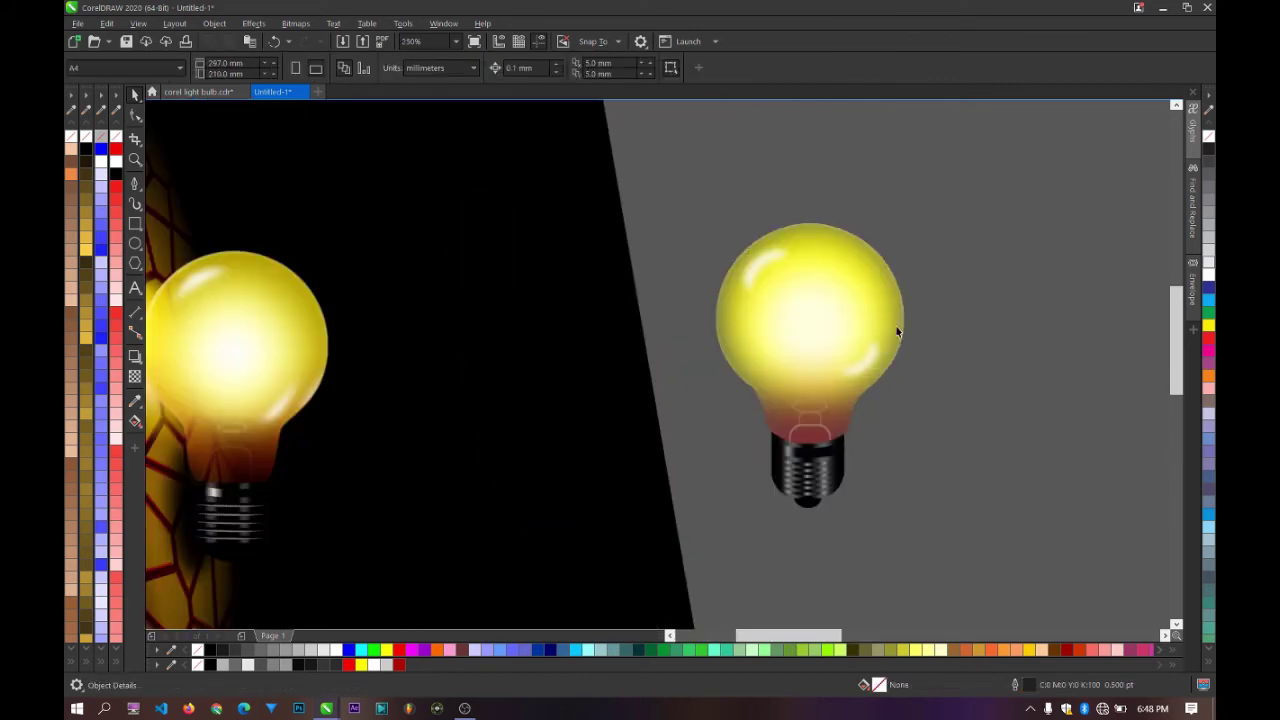
Step: Try enlarging the white rim outline inside the glass PowerClip proportionally to about 41 mm high
{"action": "left_click", "coordinate": [840, 281], "text": "ctrl"}
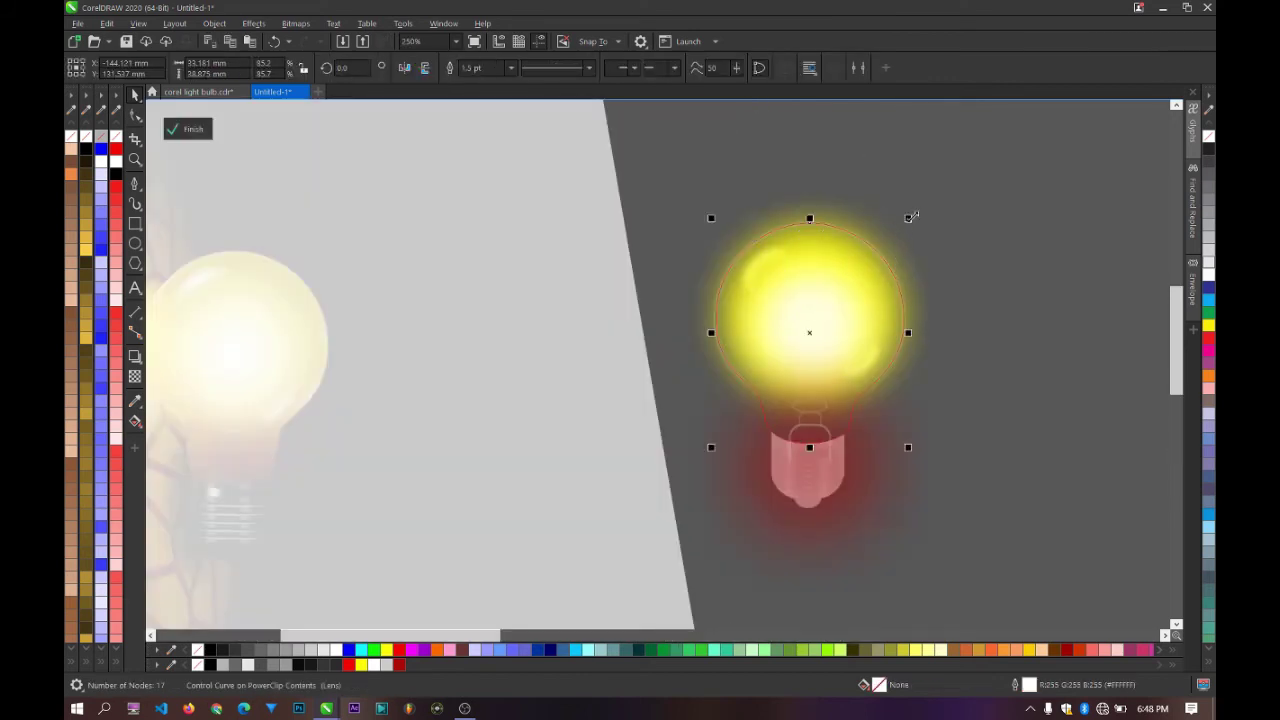
{"action": "left_click_drag", "start_coordinate": [909, 217], "coordinate": [916, 211]}
{"action": "left_click", "coordinate": [887, 222]}
{"action": "left_click", "coordinate": [858, 261]}
{"action": "left_click_drag", "start_coordinate": [910, 213], "coordinate": [914, 211]}
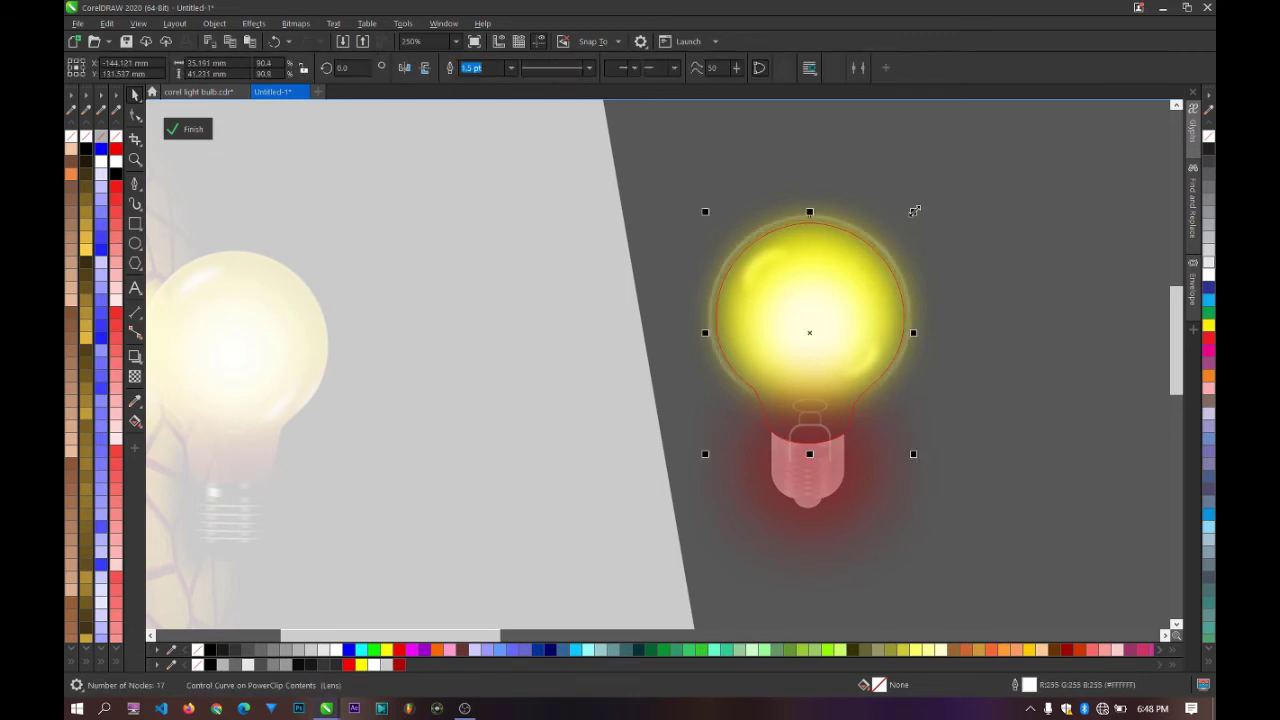
{"action": "left_click", "coordinate": [908, 236]}
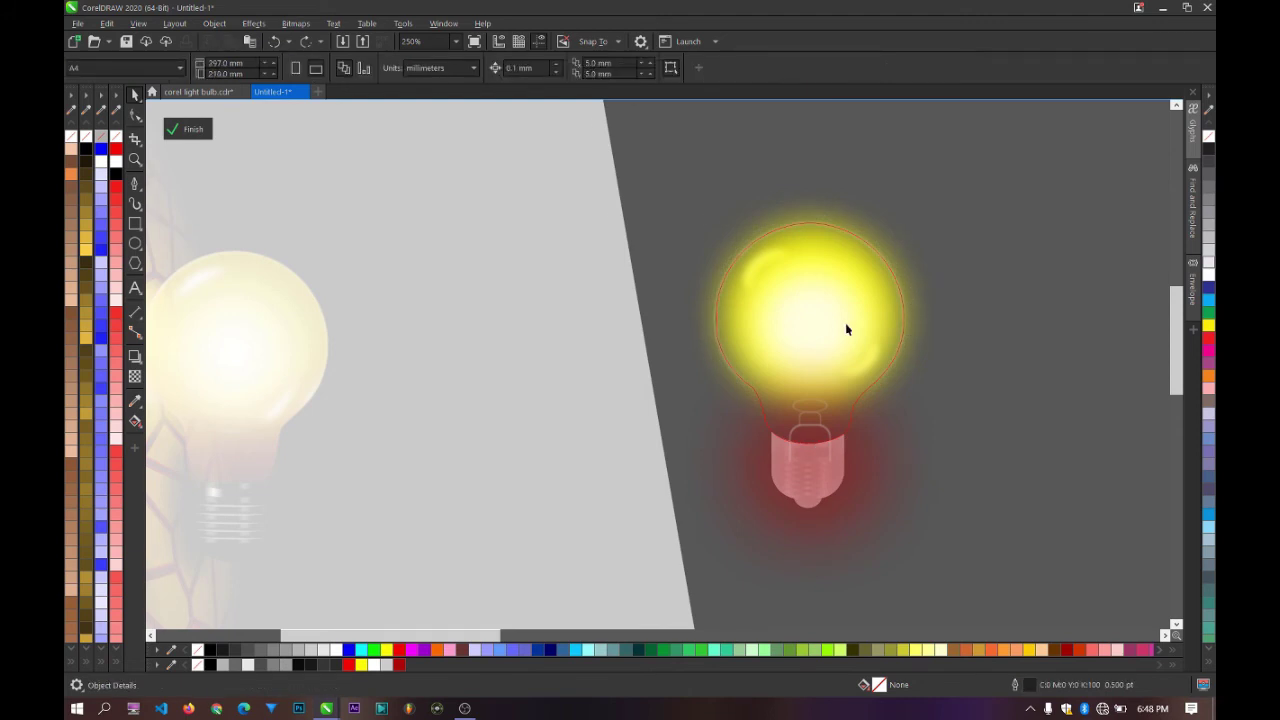
{"action": "left_click", "coordinate": [969, 274]}
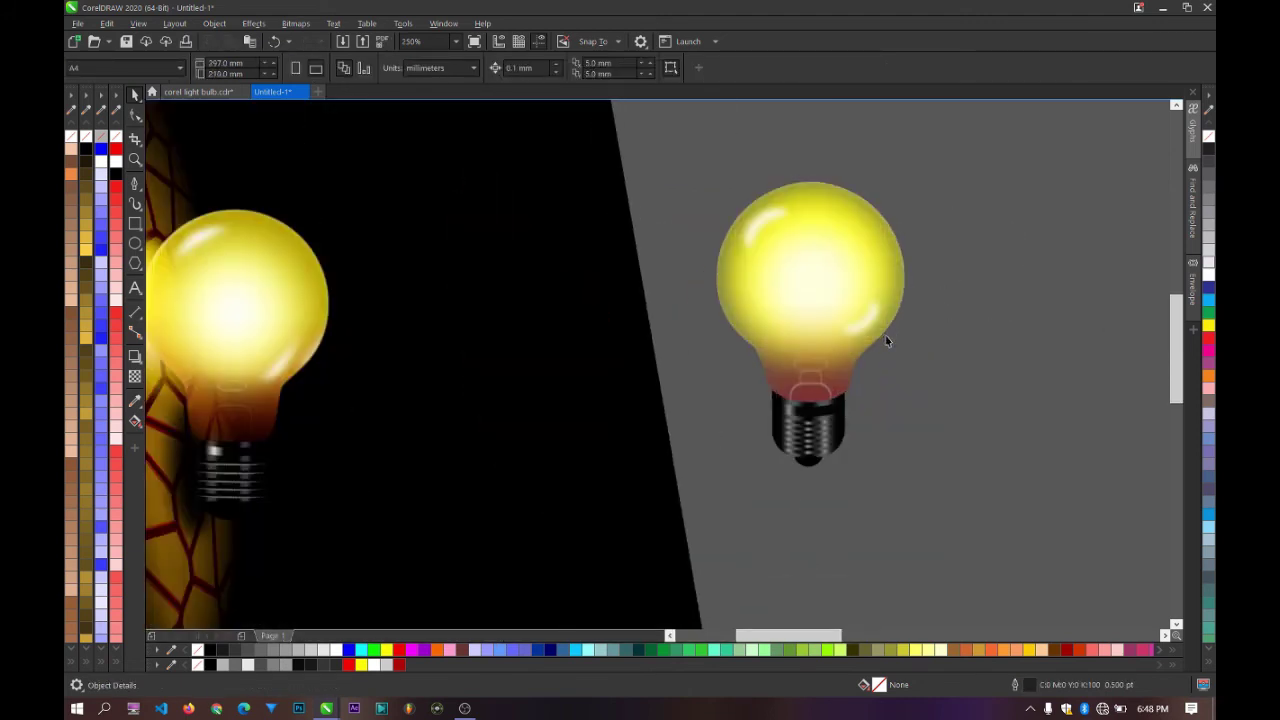
Step: Fade the neck support group inside the glass PowerClip toward the base with a linear transparency starting well above the group
{"action": "scroll", "coordinate": [886, 339], "scroll_direction": "down", "scroll_amount": 2}
{"action": "scroll", "coordinate": [591, 400], "scroll_direction": "up", "scroll_amount": 3}
{"action": "scroll", "coordinate": [464, 357], "scroll_direction": "up", "scroll_amount": 2}
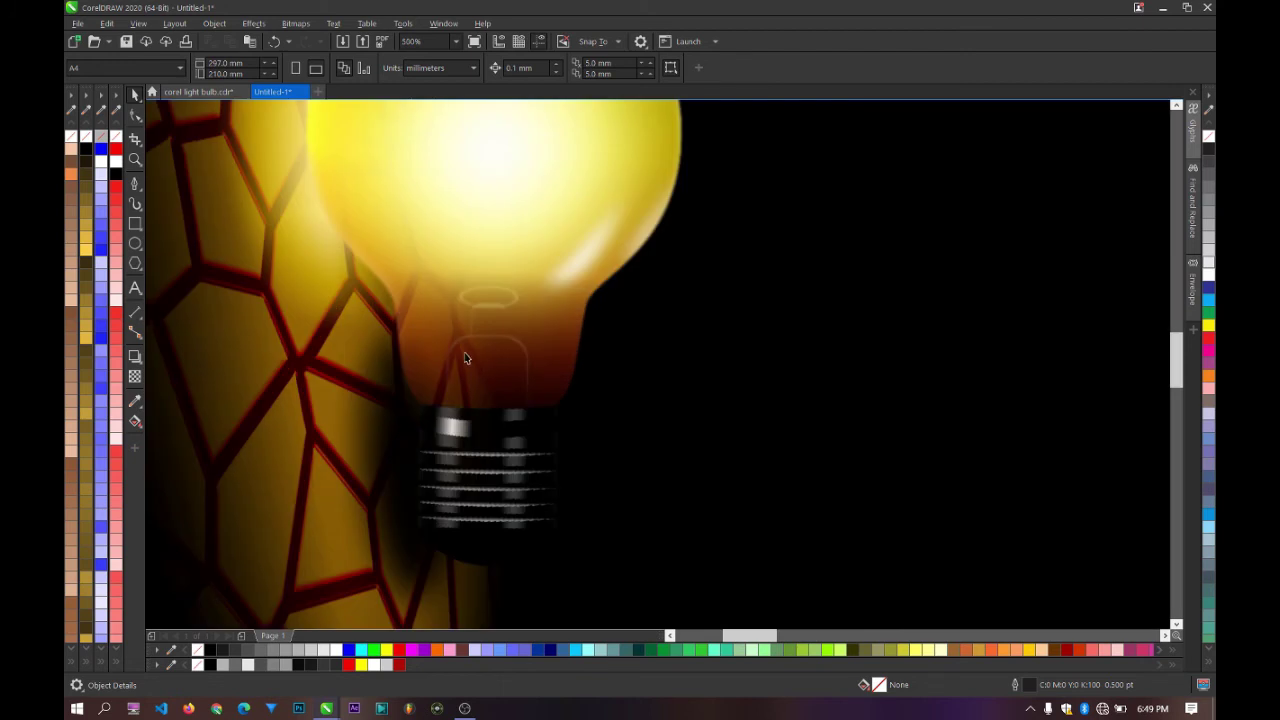
{"action": "scroll", "coordinate": [464, 355], "scroll_direction": "down", "scroll_amount": 2}
{"action": "scroll", "coordinate": [764, 340], "scroll_direction": "up", "scroll_amount": 3}
{"action": "double_click", "coordinate": [768, 241]}
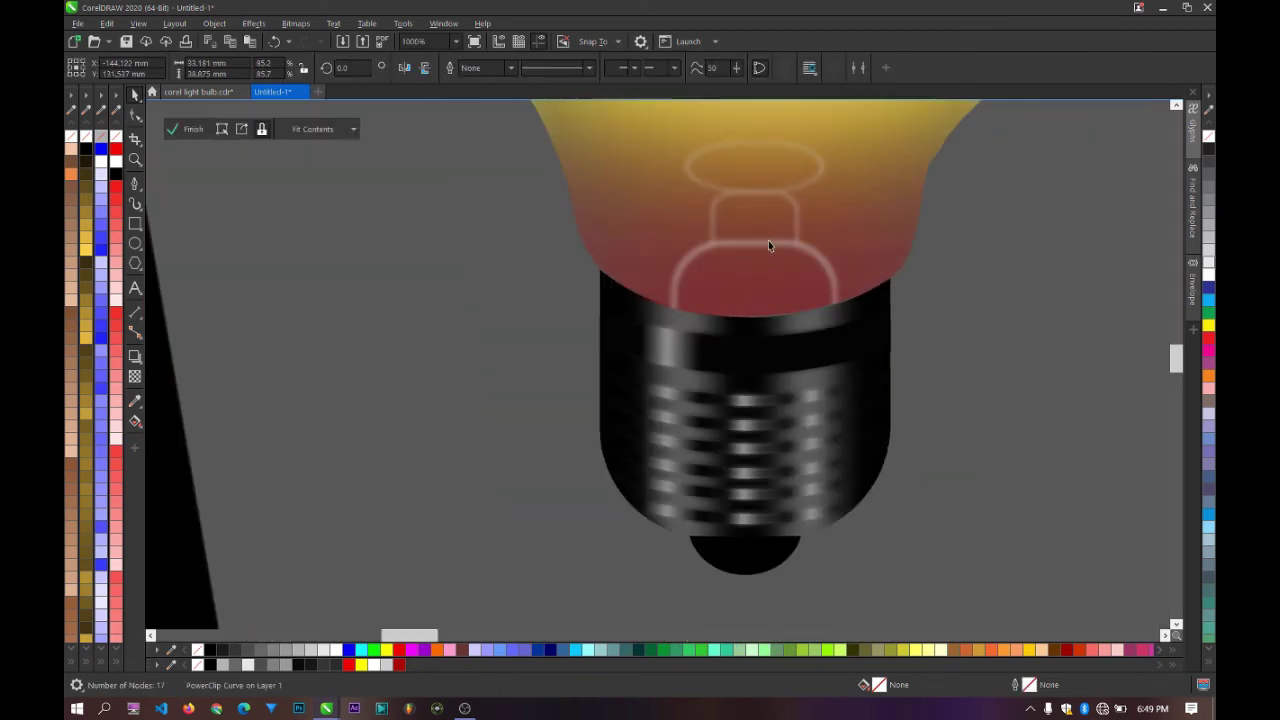
{"action": "scroll", "coordinate": [768, 245], "scroll_direction": "down", "scroll_amount": 1}
{"action": "left_click", "coordinate": [688, 324]}
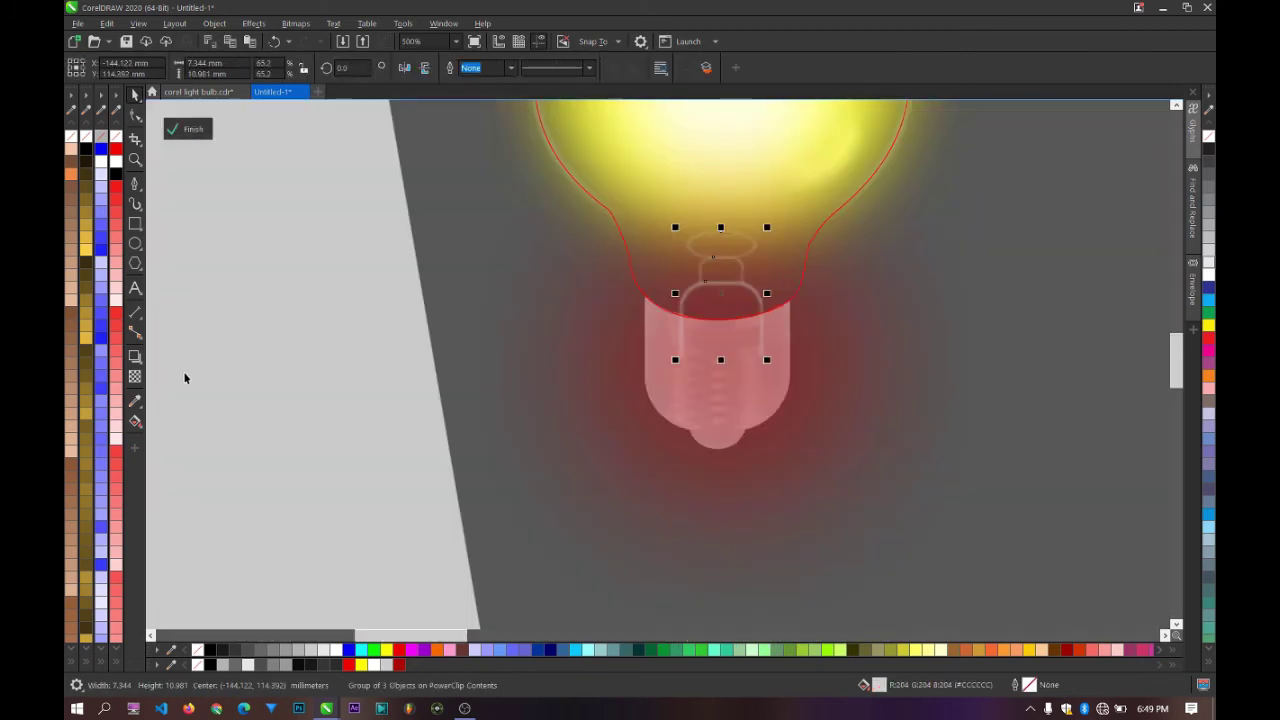
{"action": "left_click", "coordinate": [135, 376]}
{"action": "left_click_drag", "start_coordinate": [720, 219], "coordinate": [722, 318]}
{"action": "left_click_drag", "start_coordinate": [720, 218], "coordinate": [719, 99]}
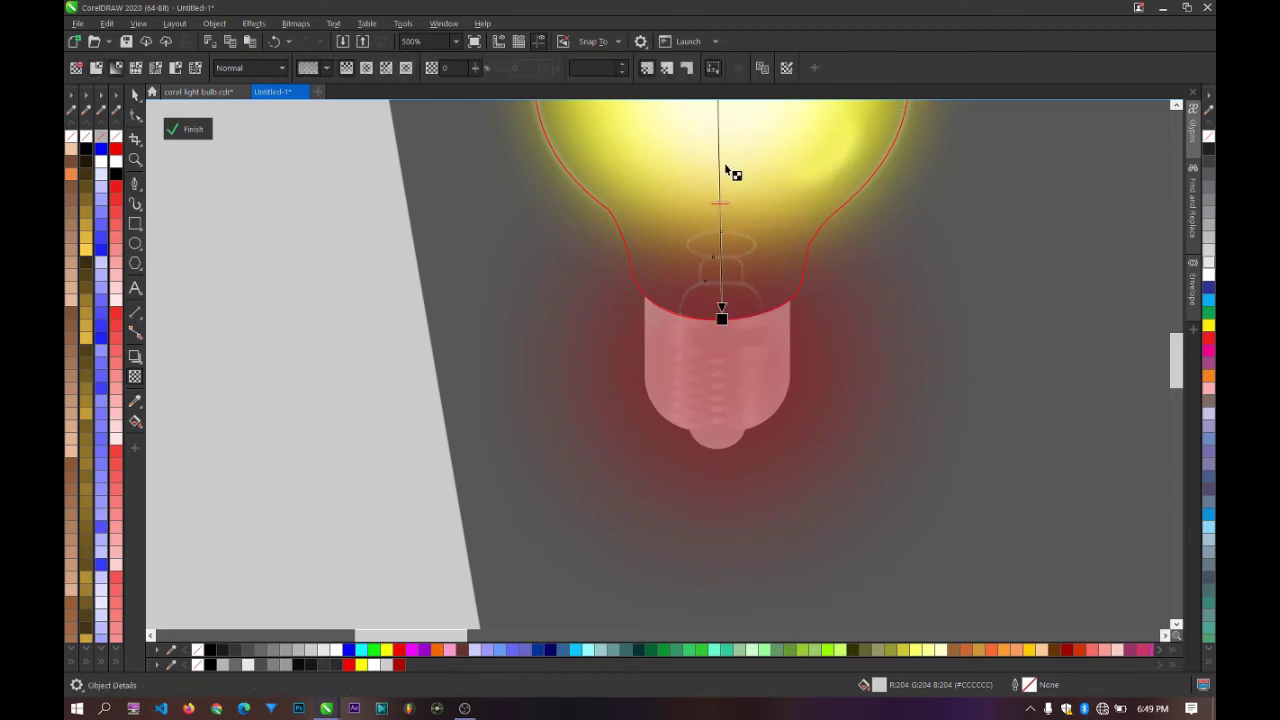
{"action": "left_click", "coordinate": [135, 94]}
{"action": "scroll", "coordinate": [629, 340], "scroll_direction": "down", "scroll_amount": 1}
{"action": "left_click", "coordinate": [937, 294], "text": "ctrl"}
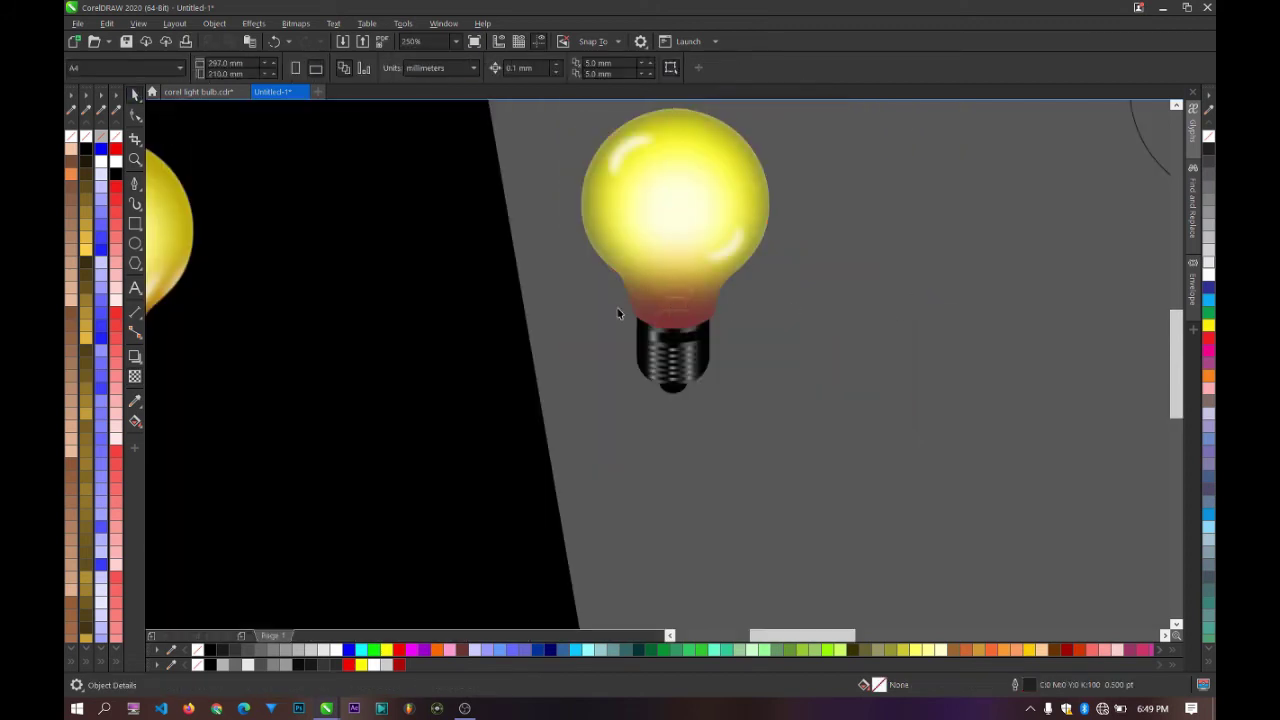
Step: Apply a Gaussian blur with a radius of 3.2 pixels to the group of six thread bands inside the screw base PowerClip
{"action": "scroll", "coordinate": [629, 309], "scroll_direction": "up", "scroll_amount": 1}
{"action": "scroll", "coordinate": [720, 311], "scroll_direction": "down", "scroll_amount": 2}
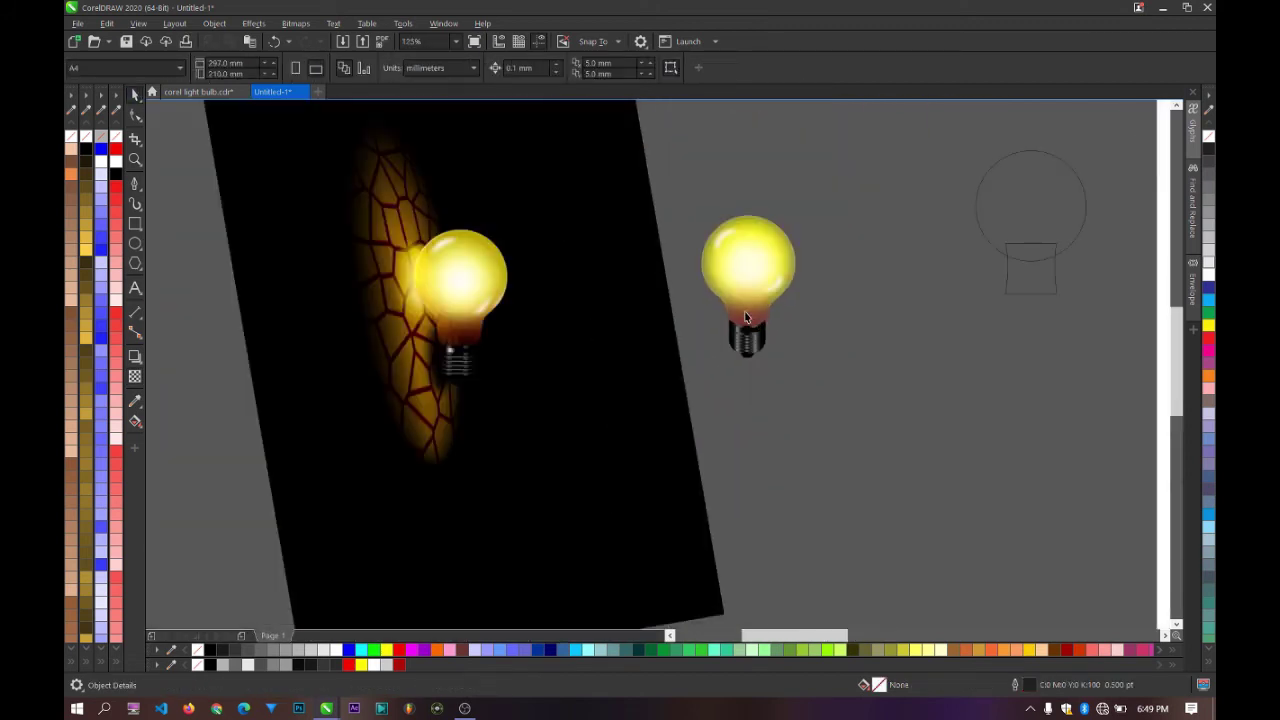
{"action": "scroll", "coordinate": [744, 311], "scroll_direction": "up", "scroll_amount": 1}
{"action": "scroll", "coordinate": [748, 317], "scroll_direction": "down", "scroll_amount": 1}
{"action": "scroll", "coordinate": [757, 345], "scroll_direction": "up", "scroll_amount": 3}
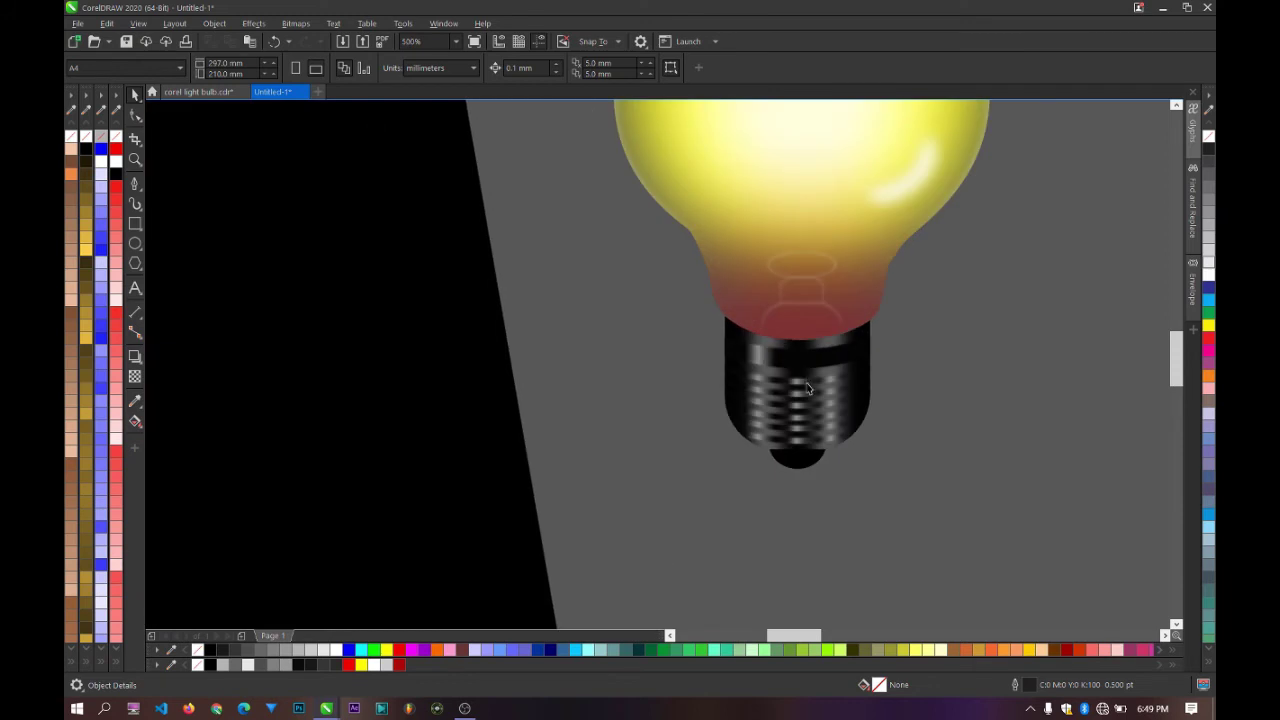
{"action": "left_click", "coordinate": [812, 400]}
{"action": "left_click", "coordinate": [812, 400], "text": "ctrl"}
{"action": "scroll", "coordinate": [804, 392], "scroll_direction": "up", "scroll_amount": 2}
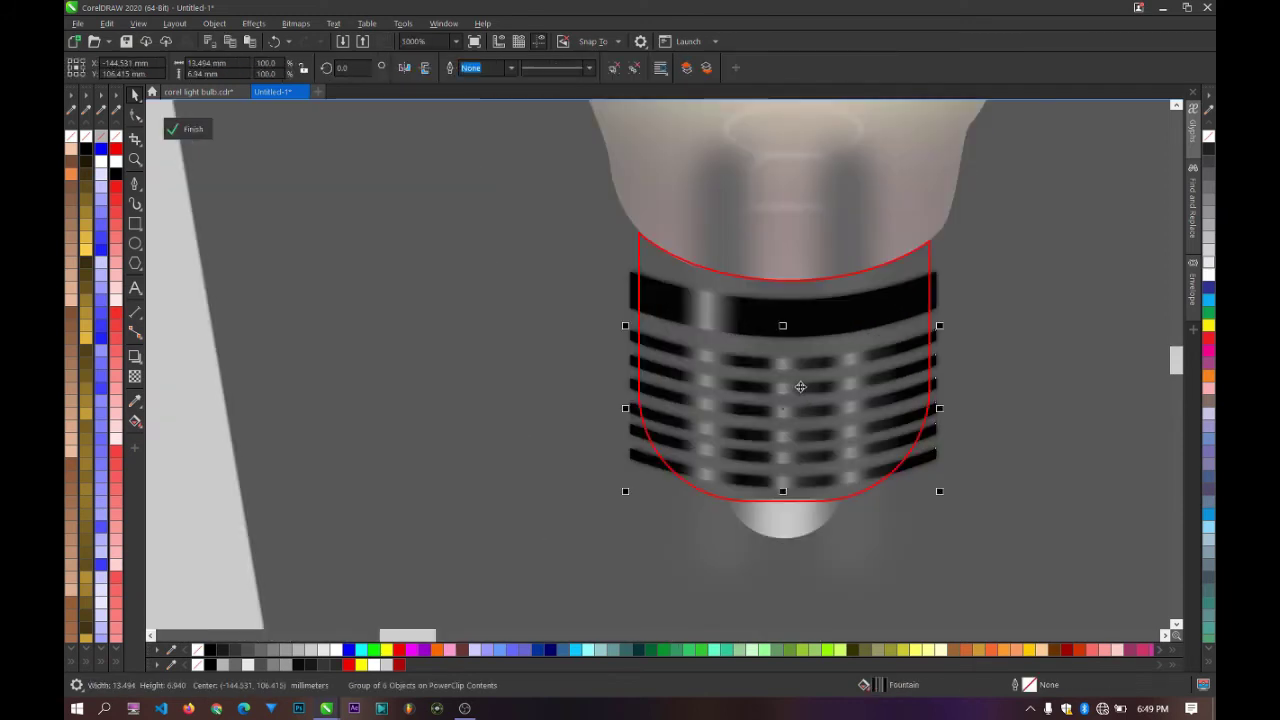
{"action": "left_click", "coordinate": [251, 27]}
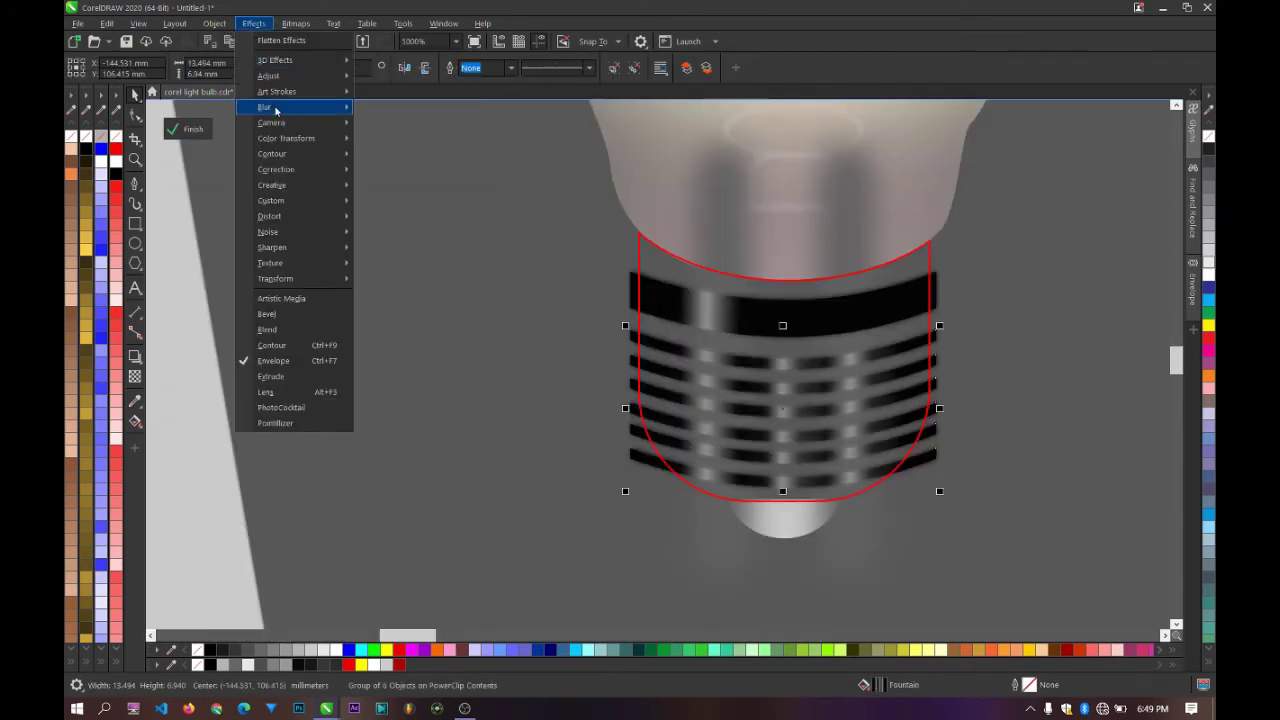
{"action": "mouse_move", "coordinate": [276, 110]}
{"action": "left_click", "coordinate": [400, 123]}
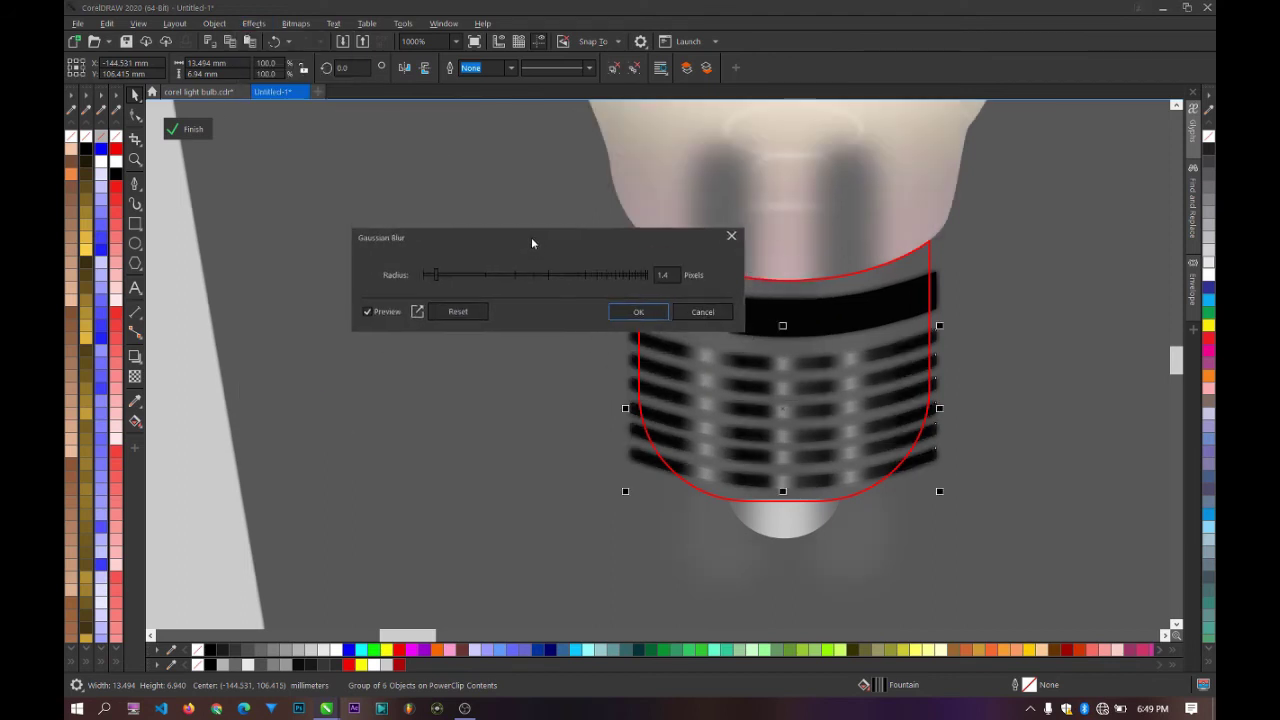
{"action": "left_click_drag", "start_coordinate": [531, 237], "coordinate": [525, 229]}
{"action": "left_click_drag", "start_coordinate": [430, 267], "coordinate": [449, 268]}
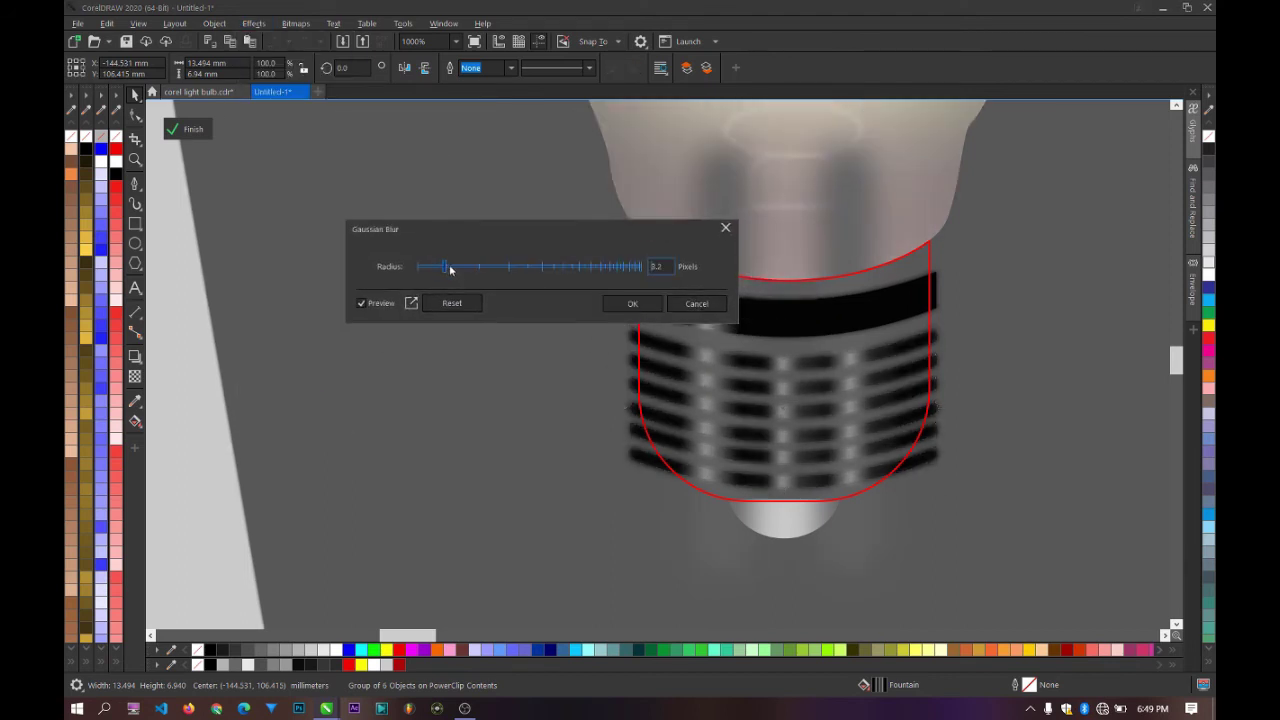
{"action": "left_click", "coordinate": [636, 304]}
{"action": "left_click", "coordinate": [492, 349], "text": "ctrl"}
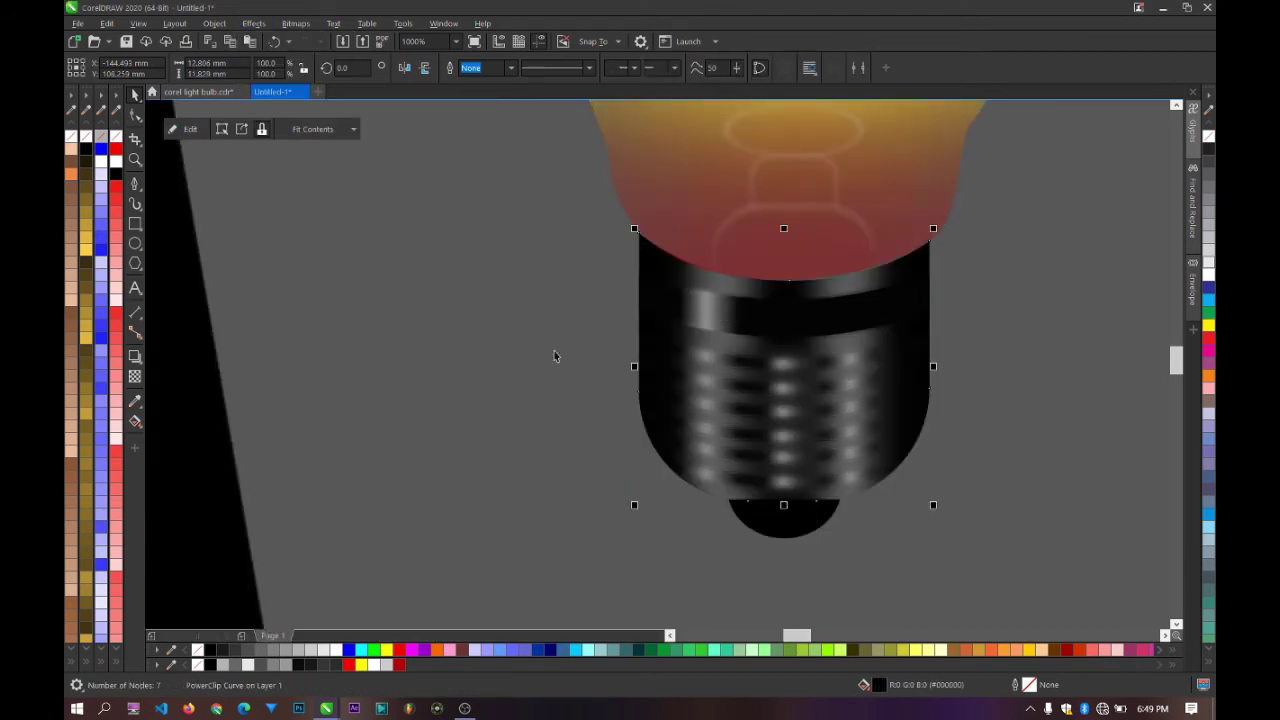
Step: Compare the drawn bulb's glow, highlights and screw base with the reference bulb
{"action": "scroll", "coordinate": [709, 345], "scroll_direction": "down", "scroll_amount": 2}
{"action": "left_click", "coordinate": [854, 346]}
{"action": "scroll", "coordinate": [854, 346], "scroll_direction": "down", "scroll_amount": 1}
{"action": "scroll", "coordinate": [610, 351], "scroll_direction": "up", "scroll_amount": 1}
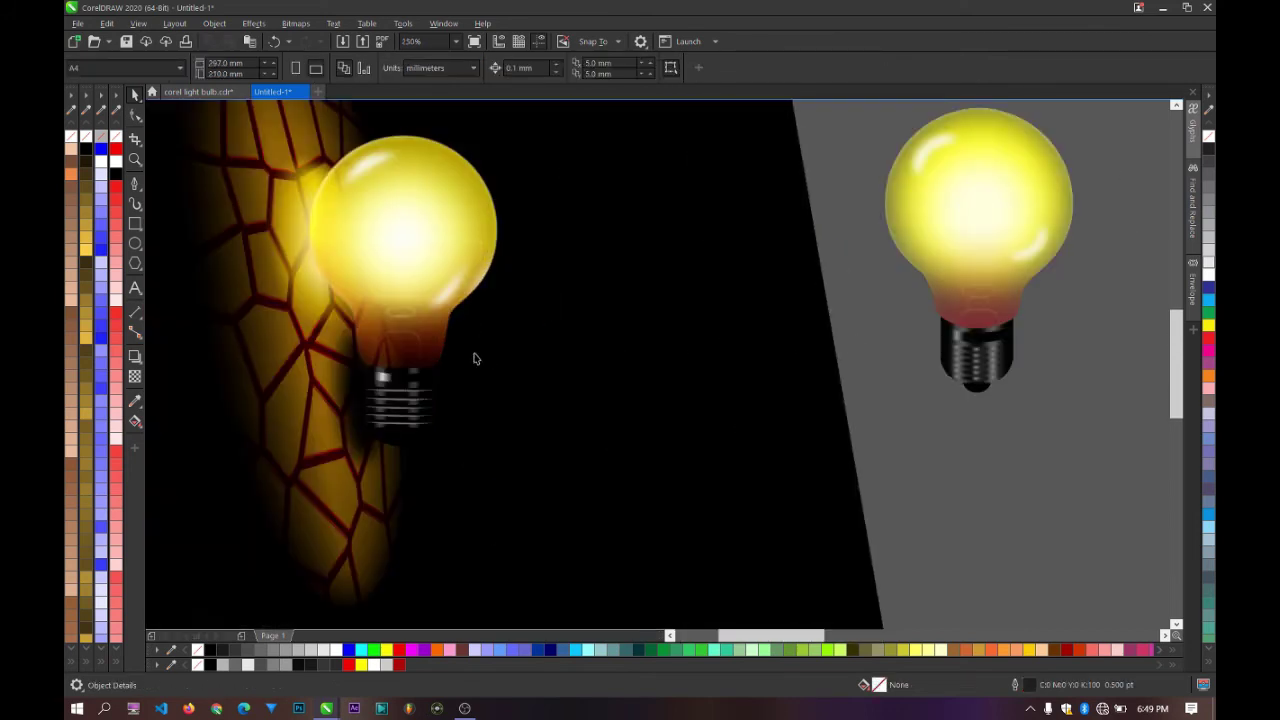
{"action": "scroll", "coordinate": [386, 321], "scroll_direction": "down", "scroll_amount": 3}
{"action": "scroll", "coordinate": [431, 287], "scroll_direction": "up", "scroll_amount": 5}
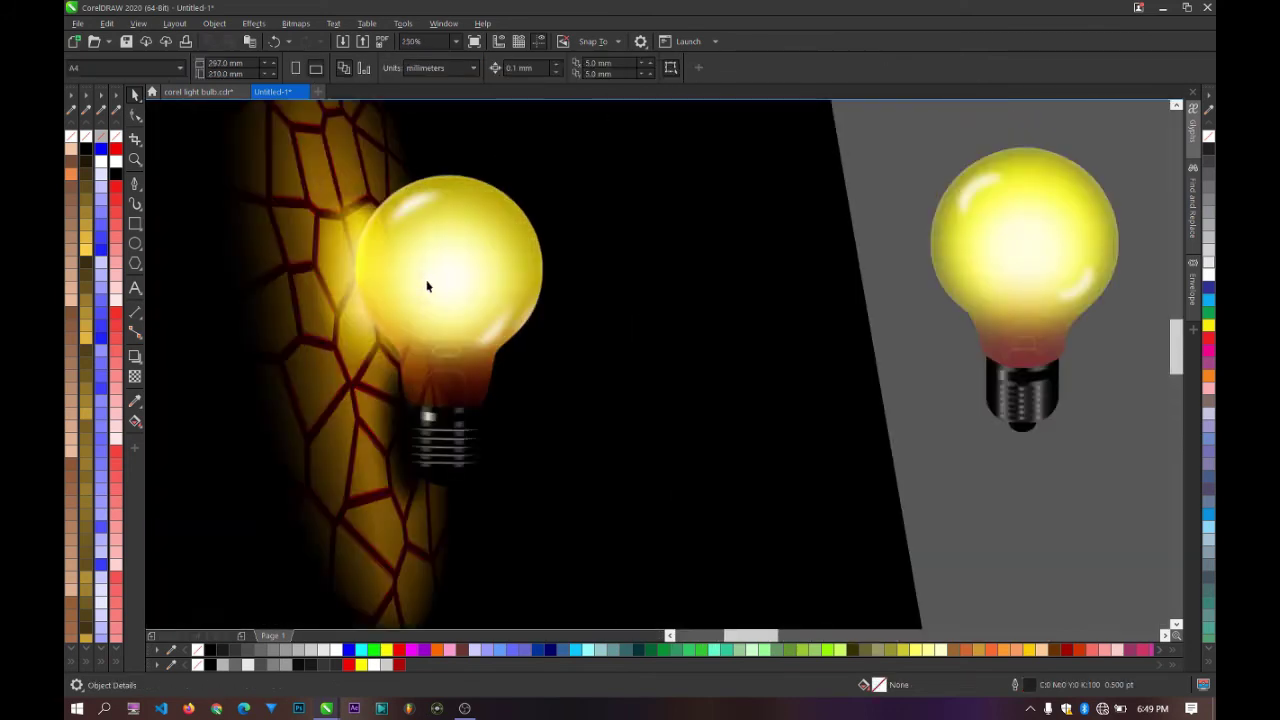
{"action": "scroll", "coordinate": [431, 287], "scroll_direction": "down", "scroll_amount": 1}
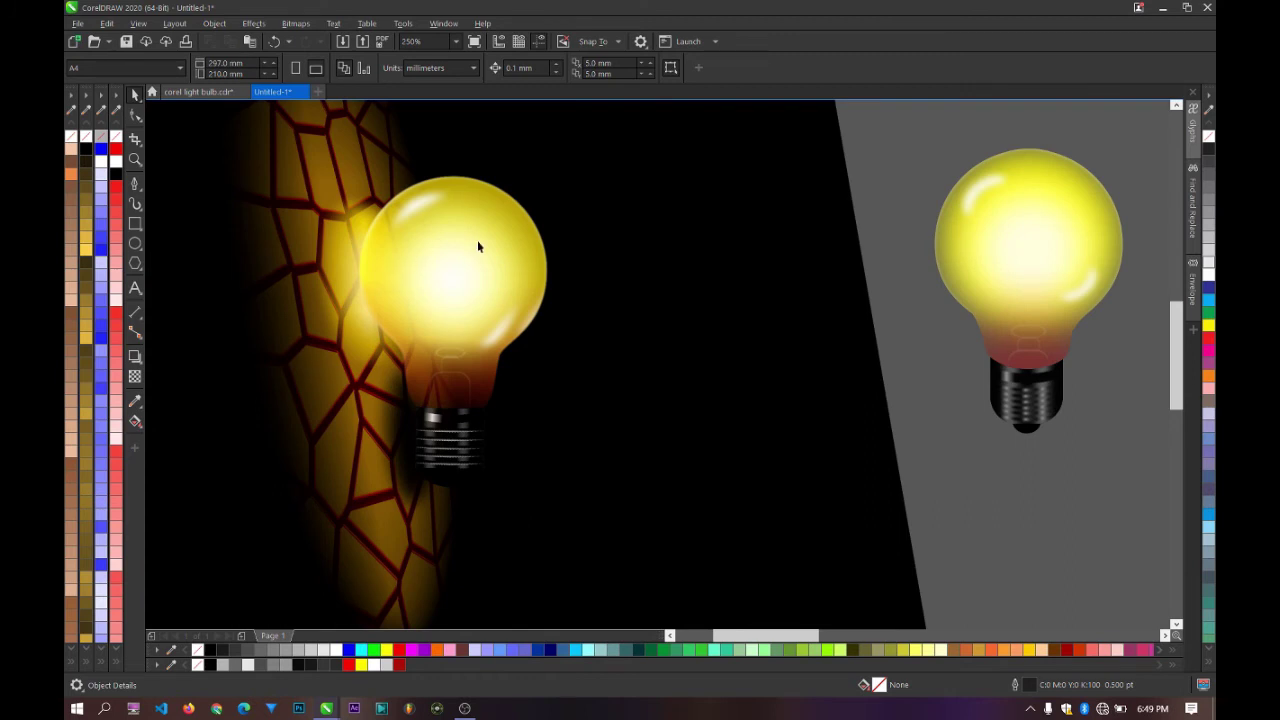
{"action": "scroll", "coordinate": [478, 243], "scroll_direction": "down", "scroll_amount": 1}
{"action": "scroll", "coordinate": [714, 210], "scroll_direction": "up", "scroll_amount": 1}
Step: Inside the glass PowerClip, move the white rim outline aside and enlarge the yellow glow ellipse to about 33.6 mm
{"action": "double_click", "coordinate": [800, 262]}
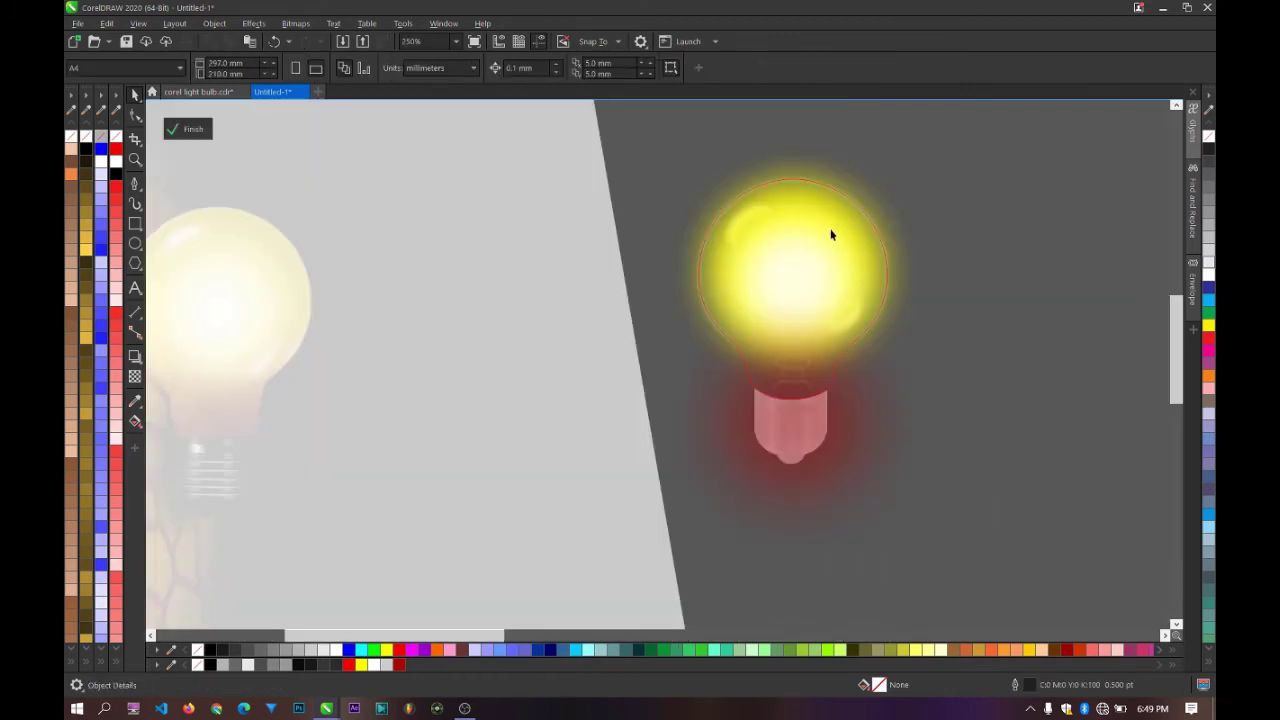
{"action": "left_click", "coordinate": [823, 240]}
{"action": "left_click", "coordinate": [898, 228]}
{"action": "left_click_drag", "start_coordinate": [875, 231], "coordinate": [1133, 226]}
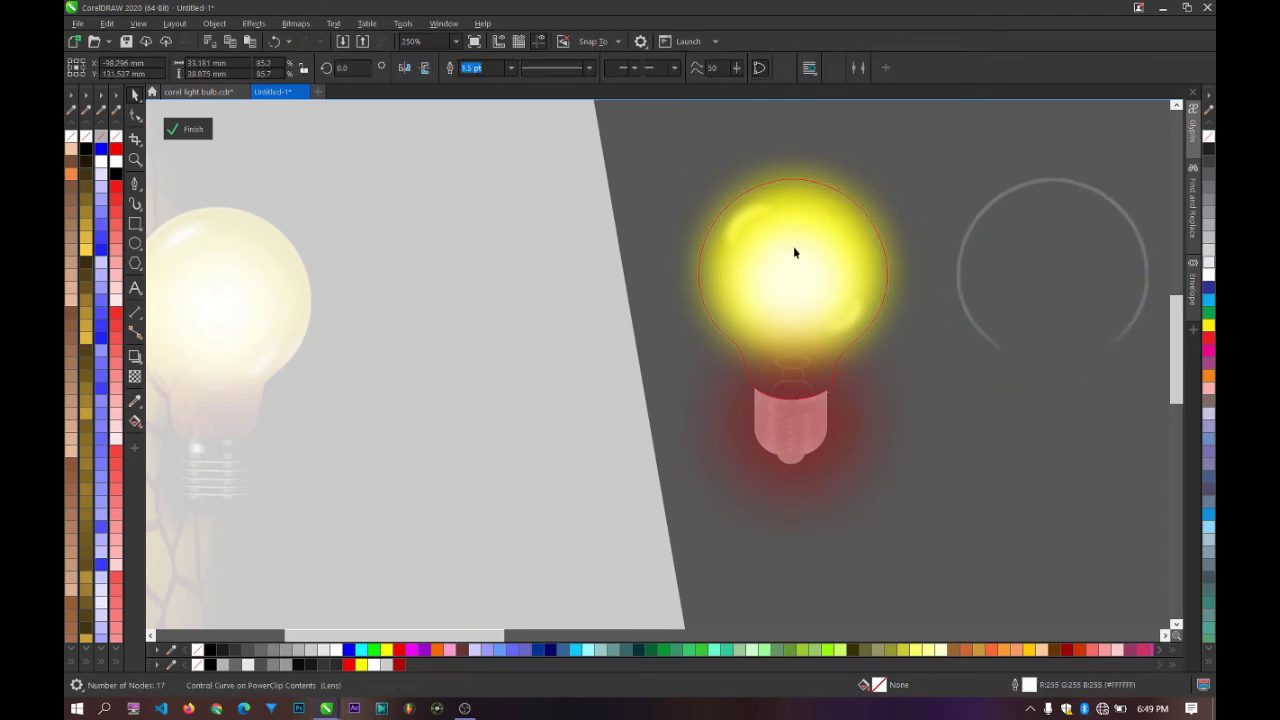
{"action": "left_click", "coordinate": [833, 200]}
{"action": "left_click_drag", "start_coordinate": [886, 180], "coordinate": [893, 170]}
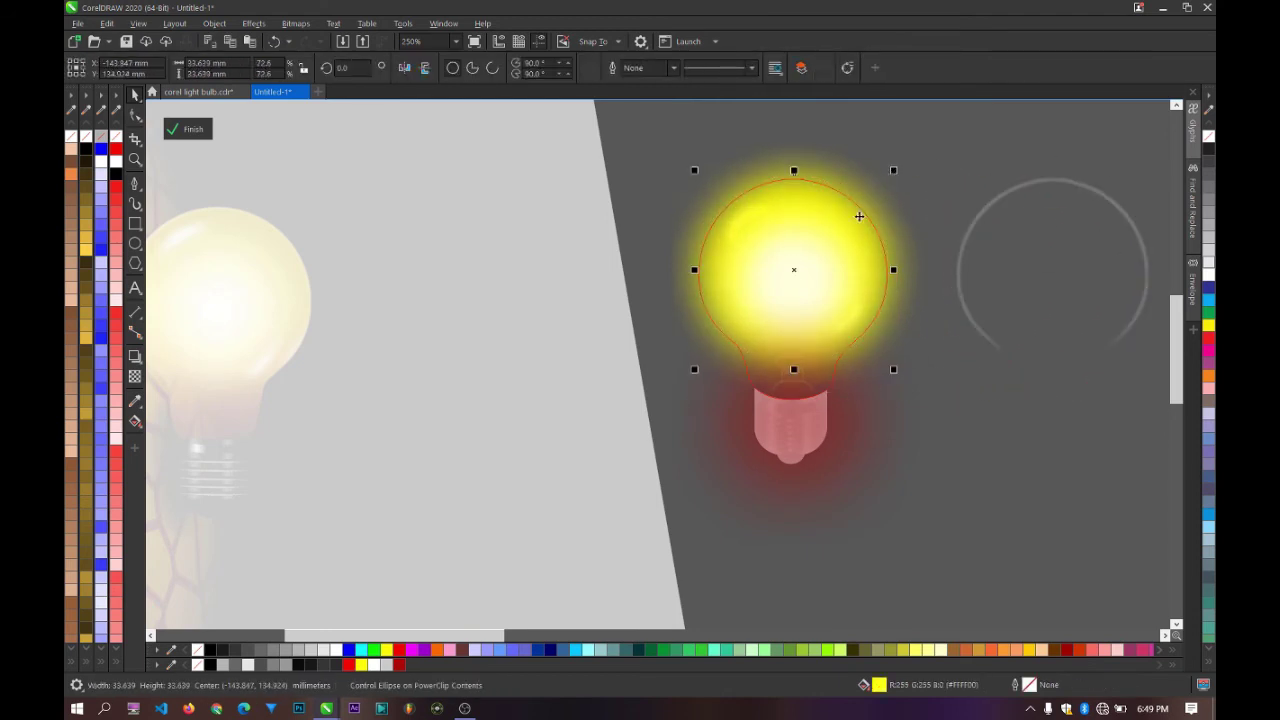
Step: Enlarge the white center glow inside the glass to about 23.3 mm and shift it slightly upward
{"action": "left_click", "coordinate": [787, 282]}
{"action": "left_click_drag", "start_coordinate": [857, 217], "coordinate": [866, 208]}
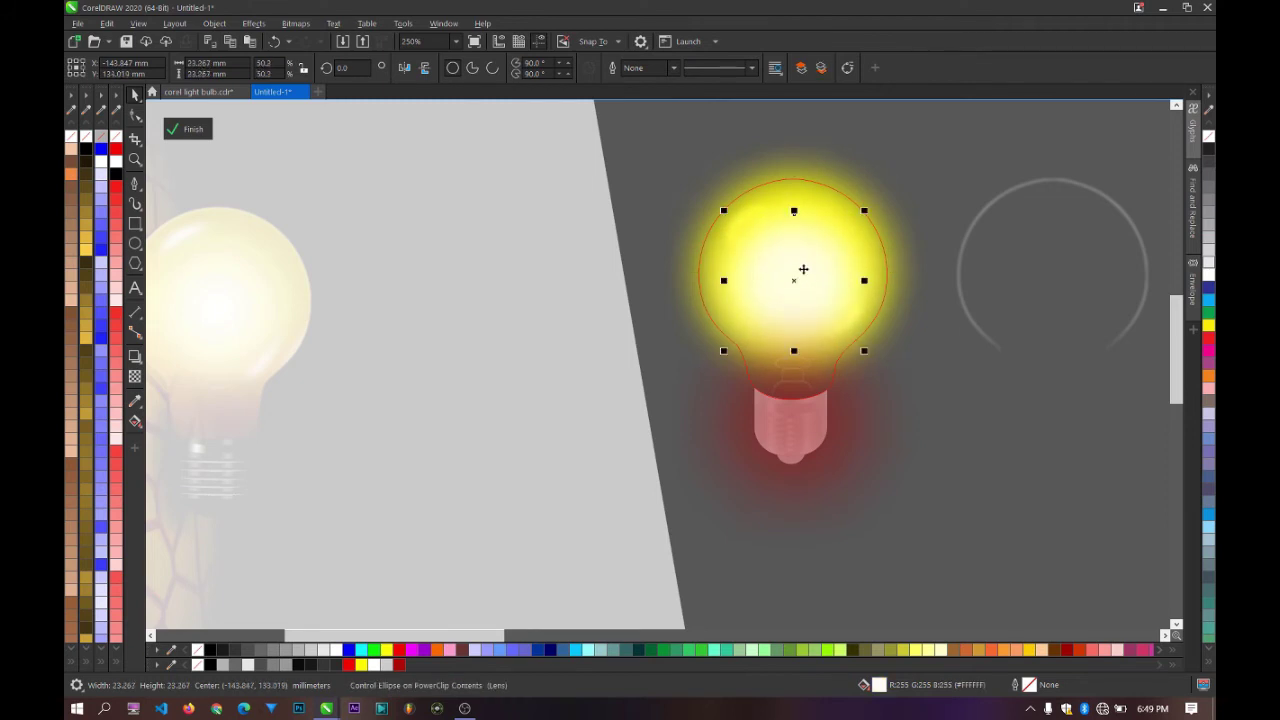
{"action": "left_click_drag", "start_coordinate": [803, 269], "coordinate": [804, 261]}
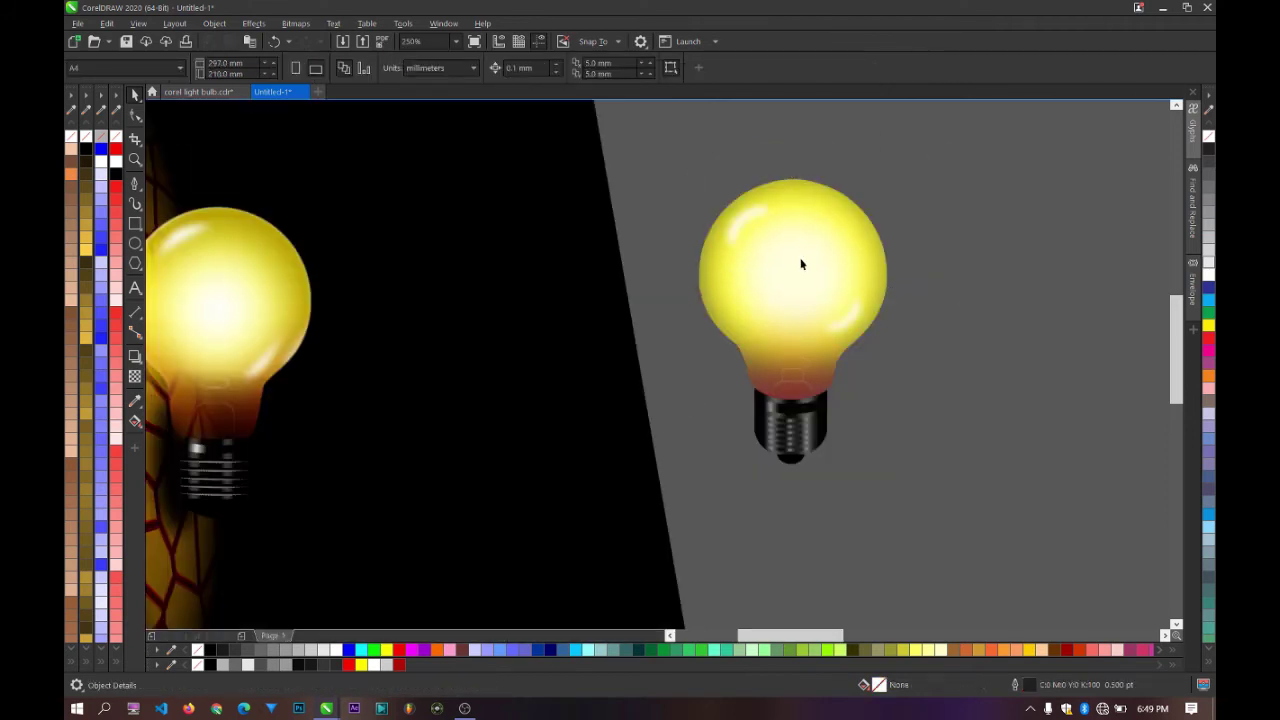
Step: Reopen the glass PowerClip, move the white rim outline back onto the bulb's edge and finish editing the contents
{"action": "left_click", "coordinate": [800, 266]}
{"action": "left_click", "coordinate": [796, 269]}
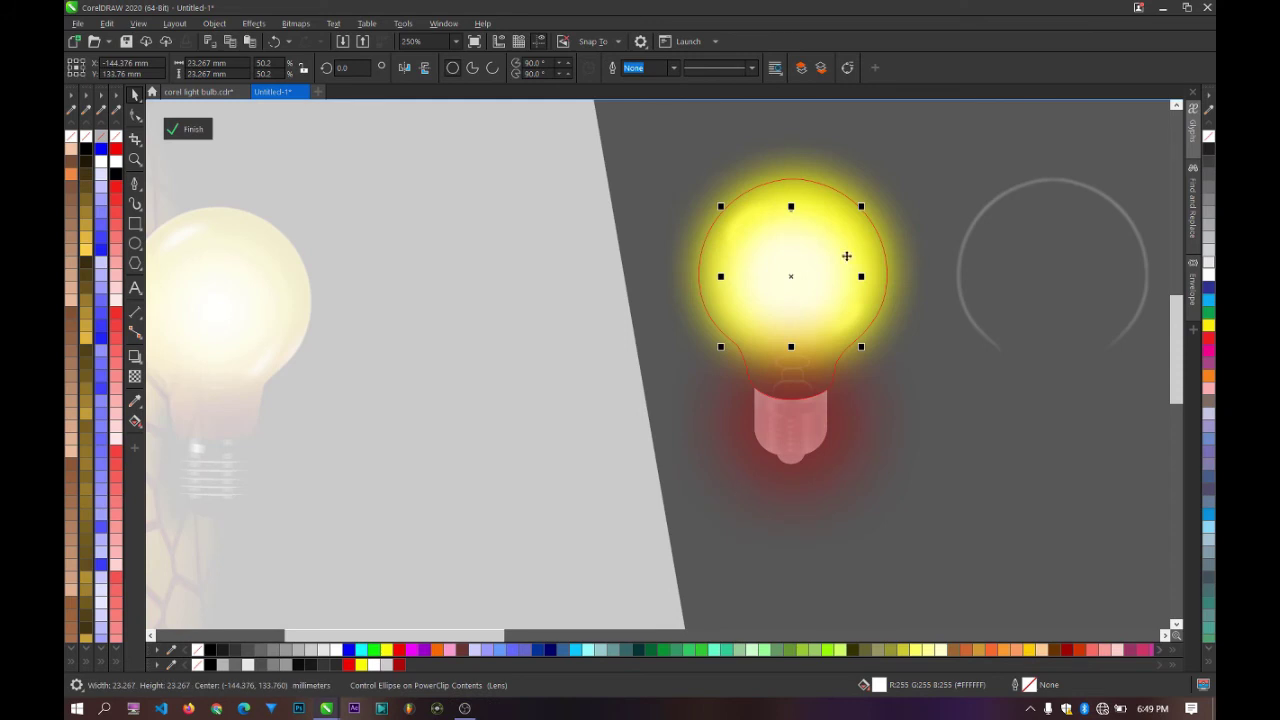
{"action": "left_click_drag", "start_coordinate": [969, 239], "coordinate": [708, 246]}
{"action": "left_click", "coordinate": [962, 223], "text": "ctrl"}
{"action": "scroll", "coordinate": [958, 226], "scroll_direction": "down", "scroll_amount": 1}
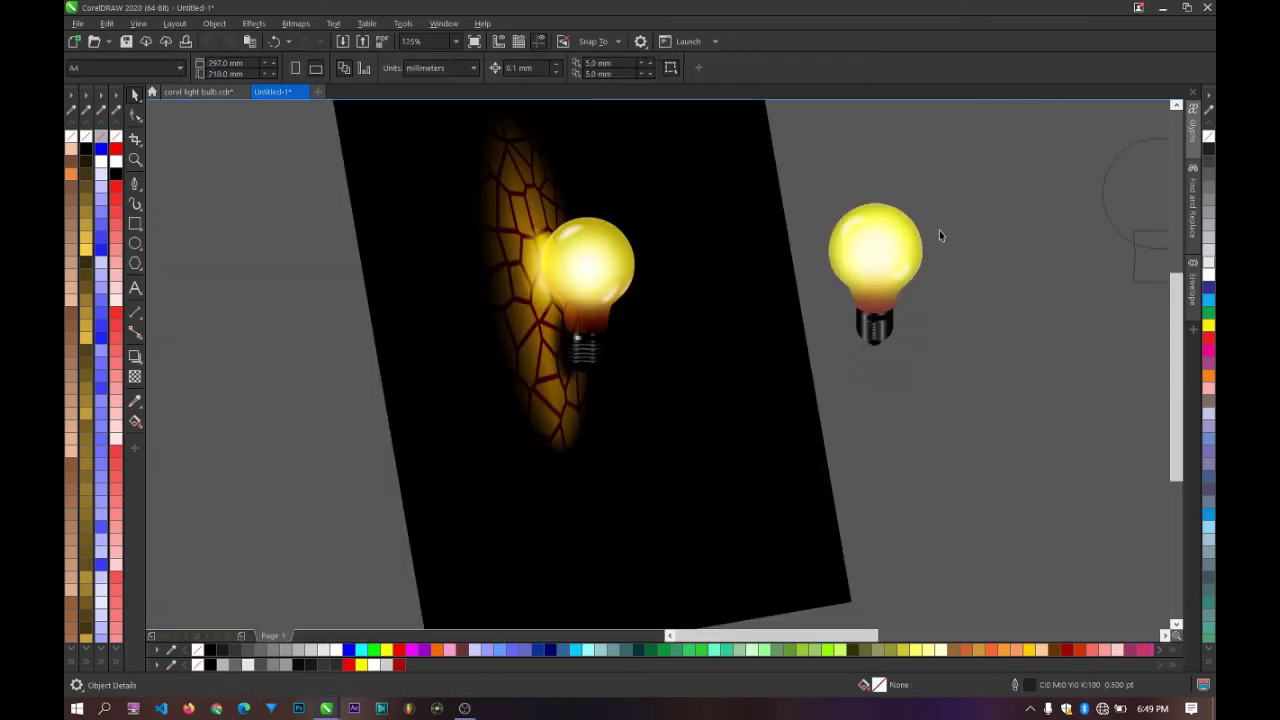
{"action": "scroll", "coordinate": [937, 236], "scroll_direction": "up", "scroll_amount": 2}
{"action": "scroll", "coordinate": [908, 250], "scroll_direction": "down", "scroll_amount": 2}
{"action": "scroll", "coordinate": [957, 269], "scroll_direction": "up", "scroll_amount": 2}
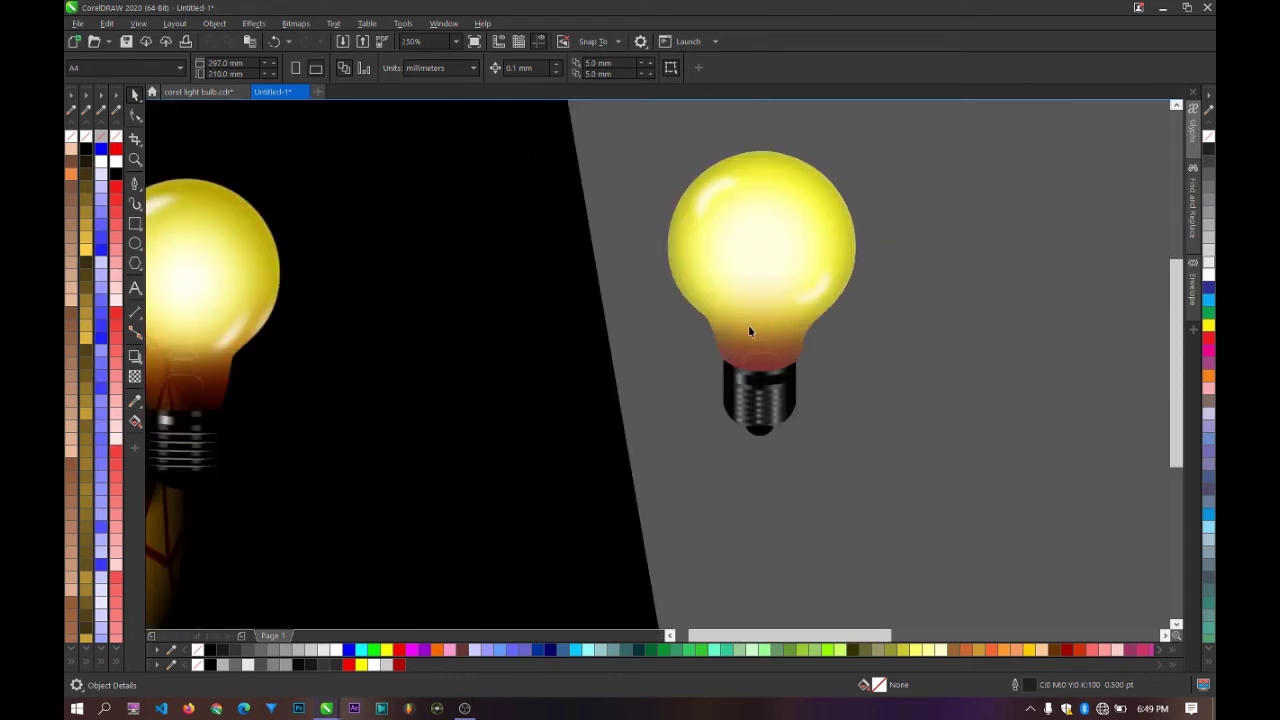
Step: Rotate the reference bitmap level at 0° and move it to the left, clear of the drawn bulb
{"action": "scroll", "coordinate": [749, 331], "scroll_direction": "down", "scroll_amount": 2}
{"action": "scroll", "coordinate": [543, 351], "scroll_direction": "down", "scroll_amount": 2}
{"action": "left_click", "coordinate": [465, 287]}
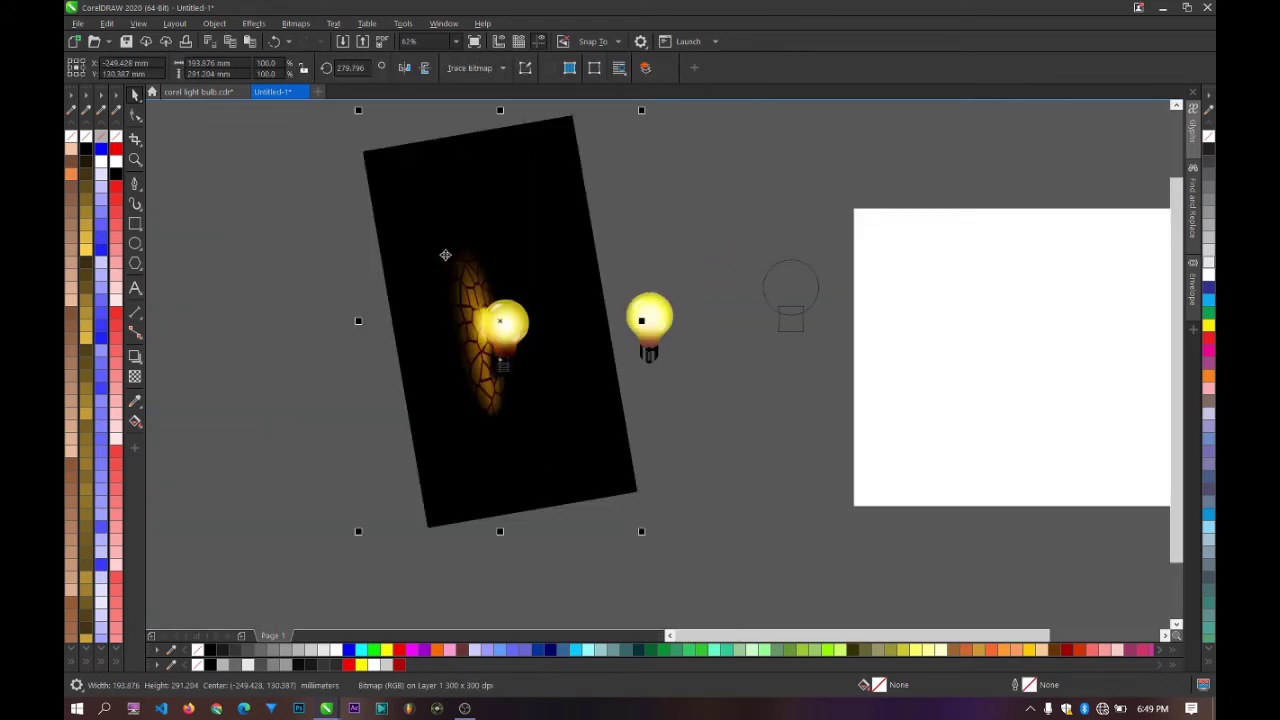
{"action": "left_click", "coordinate": [409, 185]}
{"action": "left_click_drag", "start_coordinate": [358, 110], "coordinate": [210, 388]}
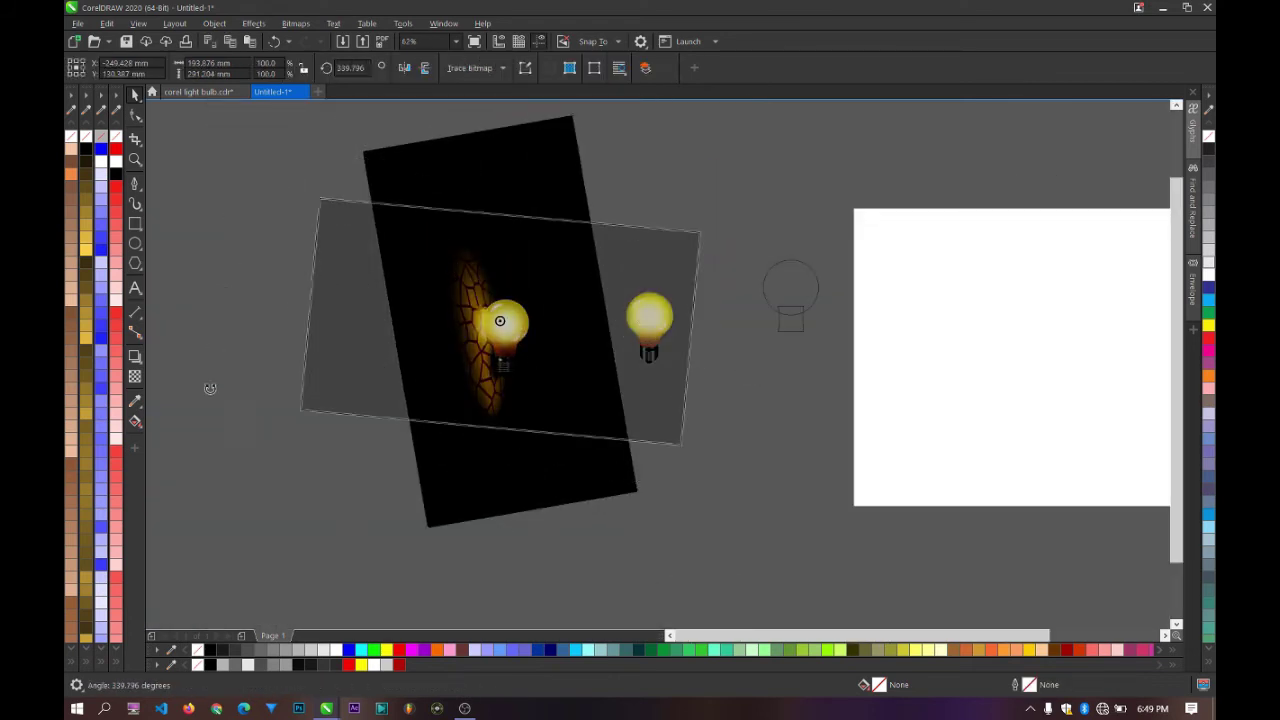
{"action": "left_click_drag", "start_coordinate": [207, 448], "coordinate": [208, 446]}
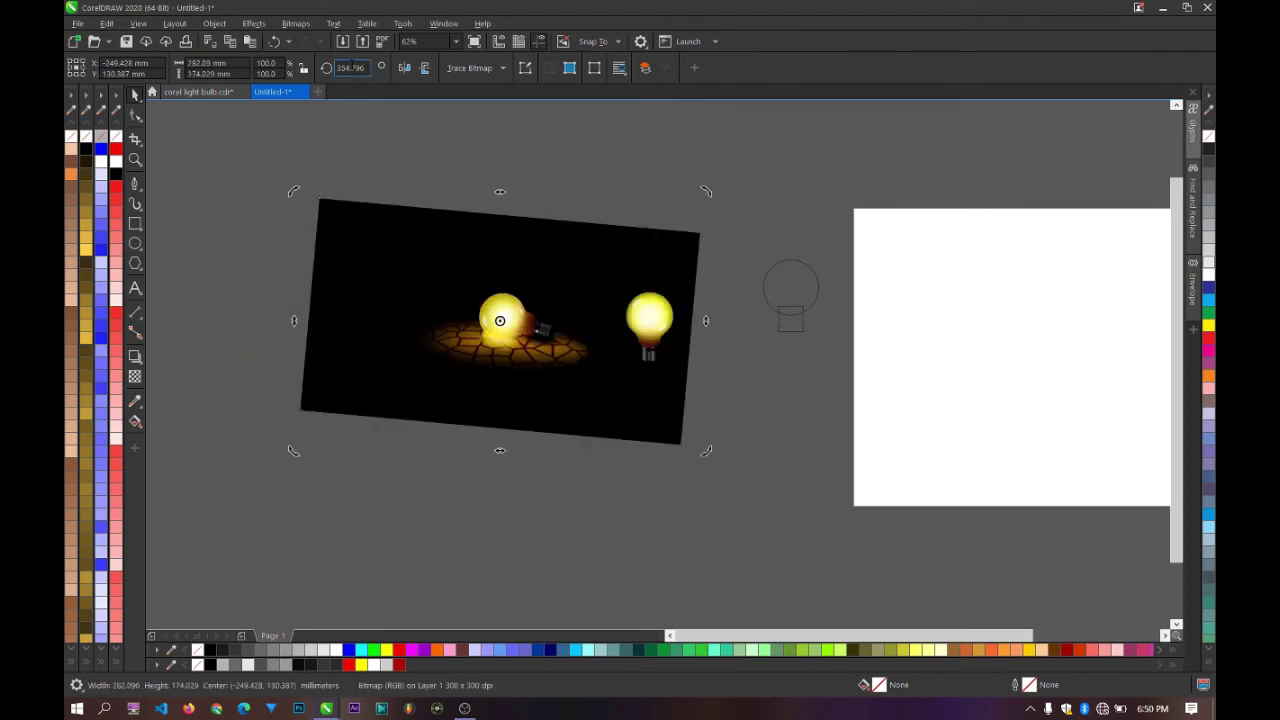
{"action": "type", "text": "0"}
{"action": "key", "text": "Return"}
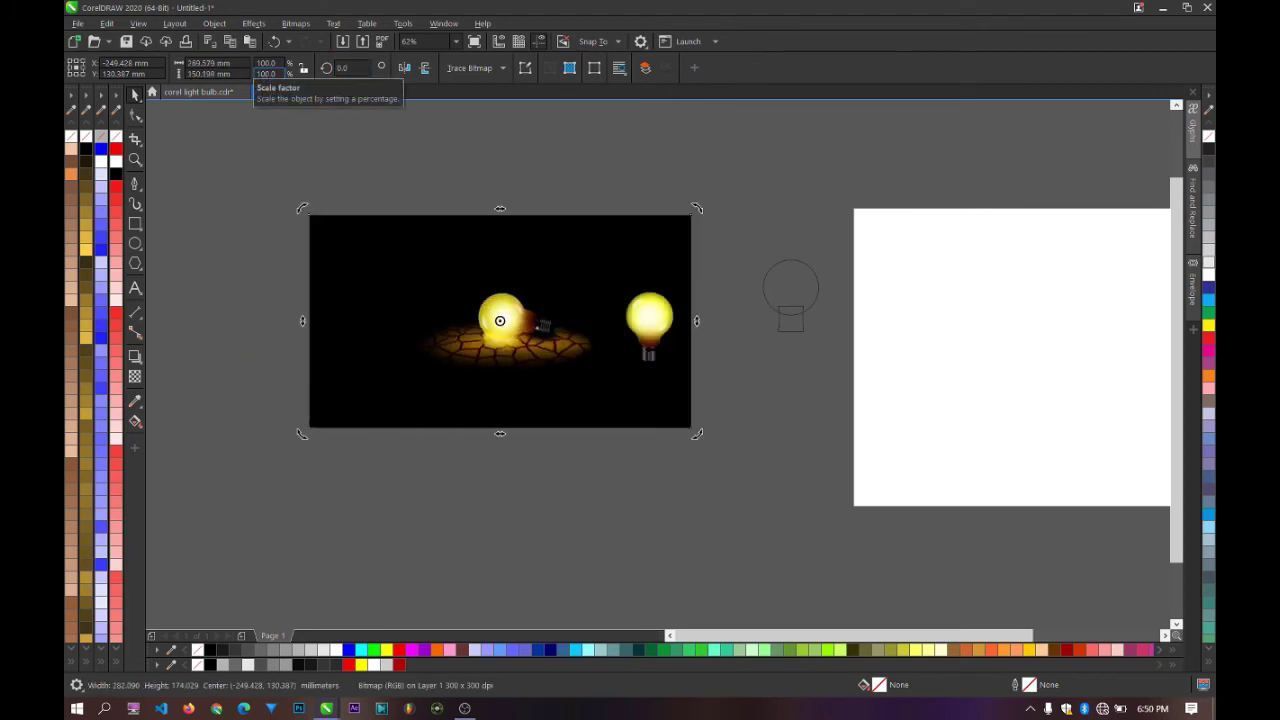
{"action": "left_click_drag", "start_coordinate": [509, 277], "coordinate": [390, 276]}
{"action": "left_click", "coordinate": [576, 304]}
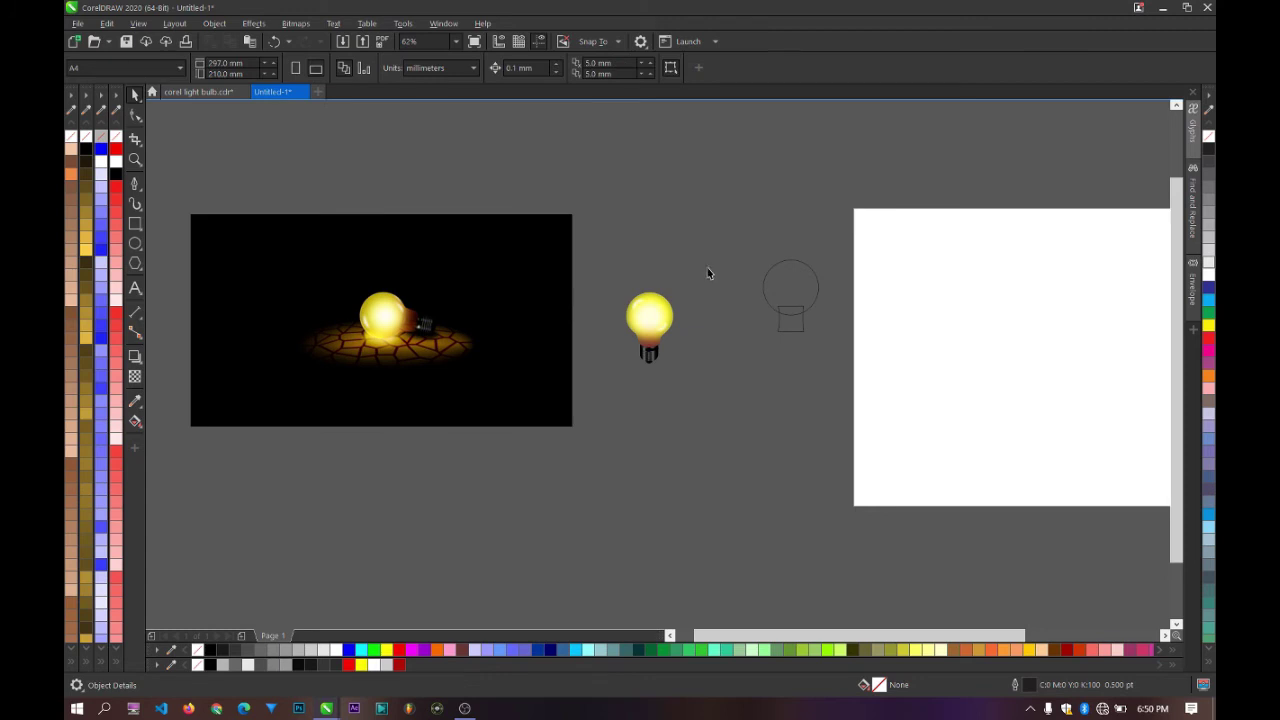
Step: Create a black, outline-free background rectangle centered on the page, 297 mm wide and about 160 mm high
{"action": "scroll", "coordinate": [363, 330], "scroll_direction": "up", "scroll_amount": 2}
{"action": "scroll", "coordinate": [401, 335], "scroll_direction": "down", "scroll_amount": 2}
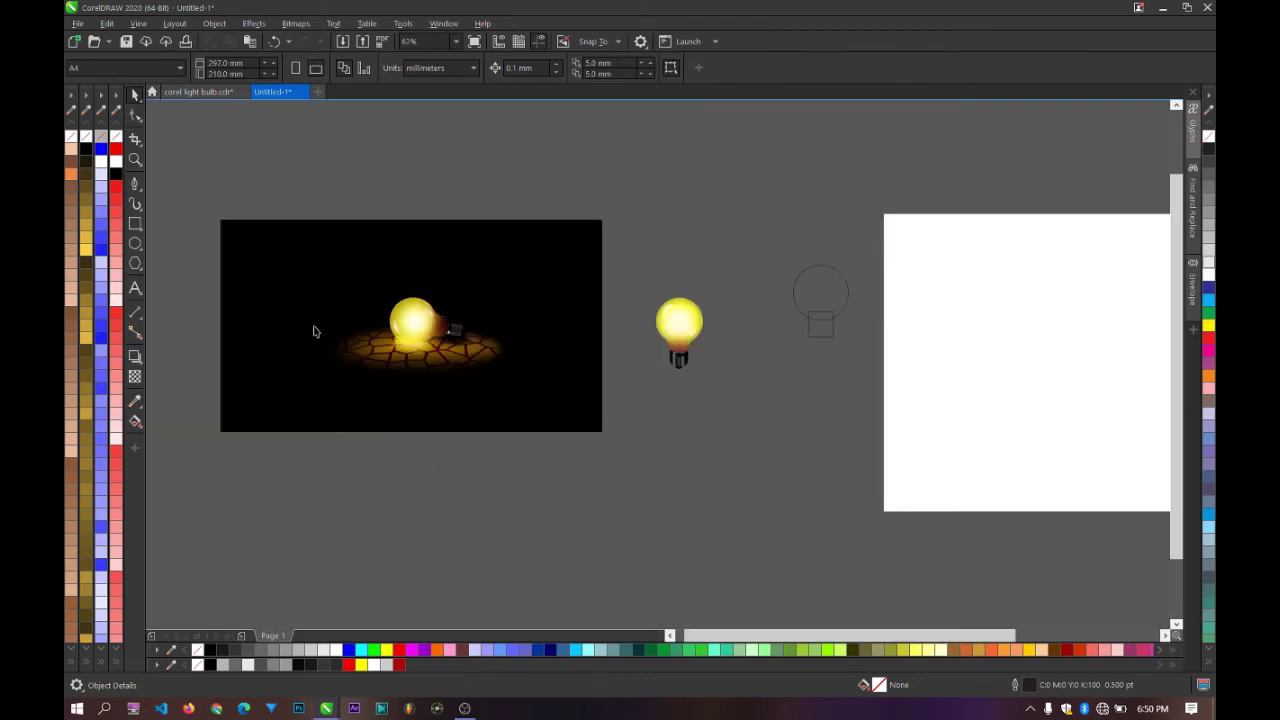
{"action": "scroll", "coordinate": [326, 358], "scroll_direction": "up", "scroll_amount": 5}
{"action": "scroll", "coordinate": [326, 358], "scroll_direction": "down", "scroll_amount": 5}
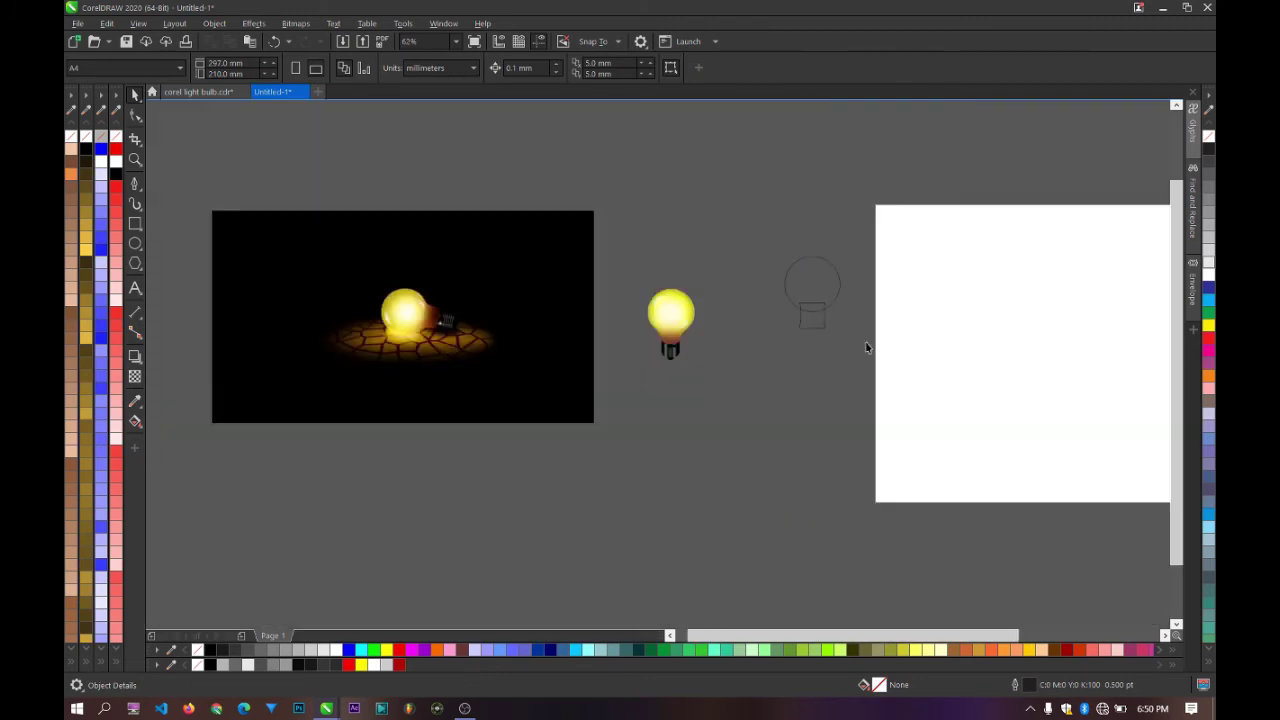
{"action": "scroll", "coordinate": [866, 347], "scroll_direction": "down", "scroll_amount": 2}
{"action": "scroll", "coordinate": [943, 344], "scroll_direction": "up", "scroll_amount": 5}
{"action": "scroll", "coordinate": [834, 340], "scroll_direction": "down", "scroll_amount": 5}
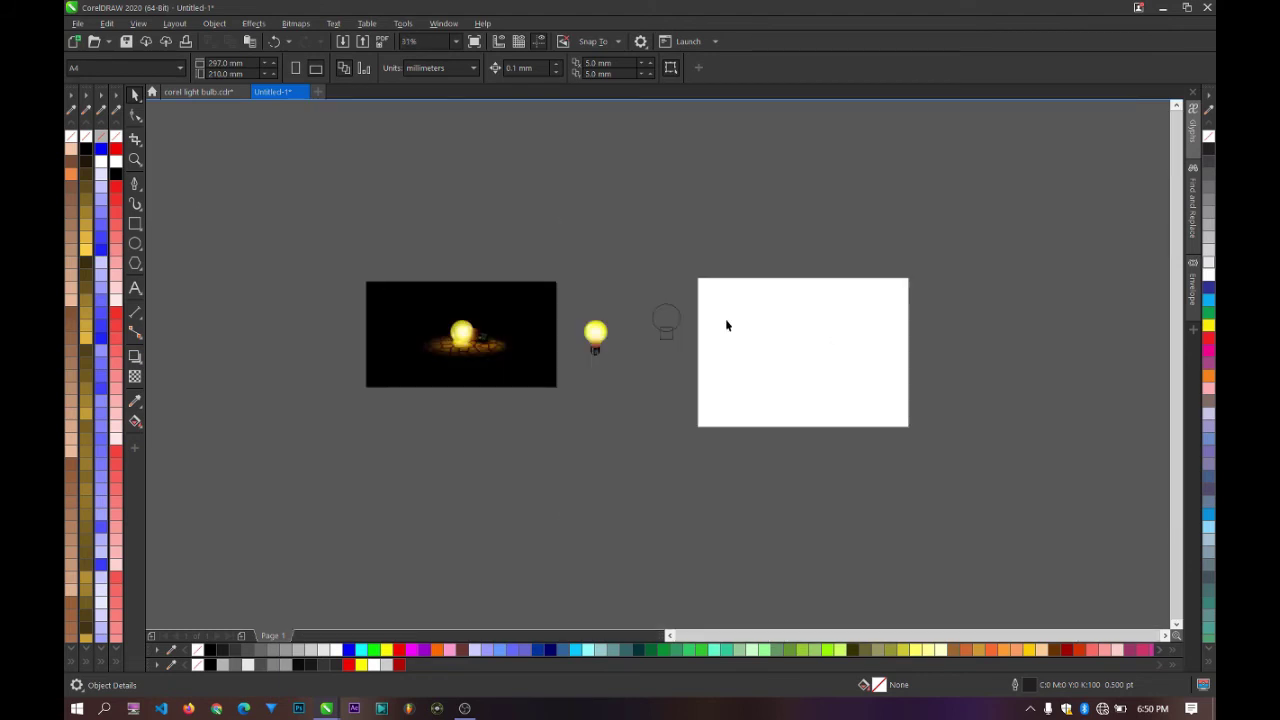
{"action": "double_click", "coordinate": [135, 224]}
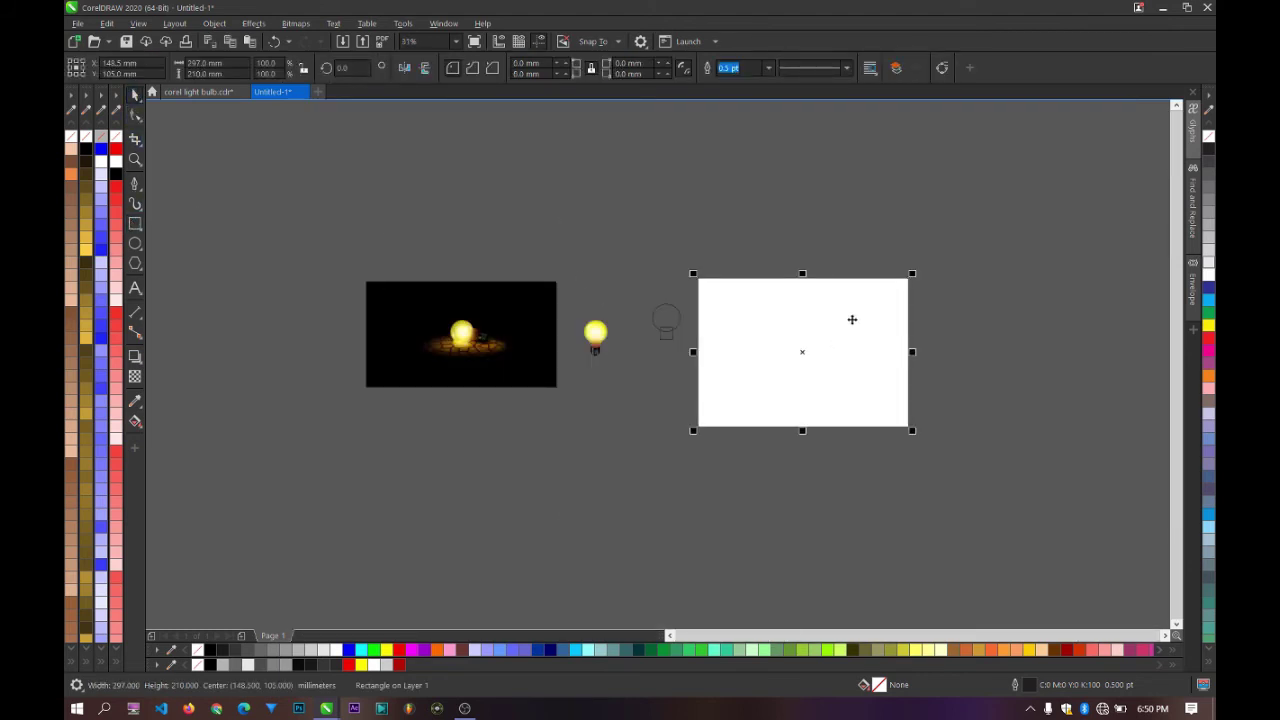
{"action": "scroll", "coordinate": [852, 319], "scroll_direction": "up", "scroll_amount": 2}
{"action": "left_click_drag", "start_coordinate": [751, 238], "coordinate": [751, 268]}
{"action": "left_click", "coordinate": [211, 650]}
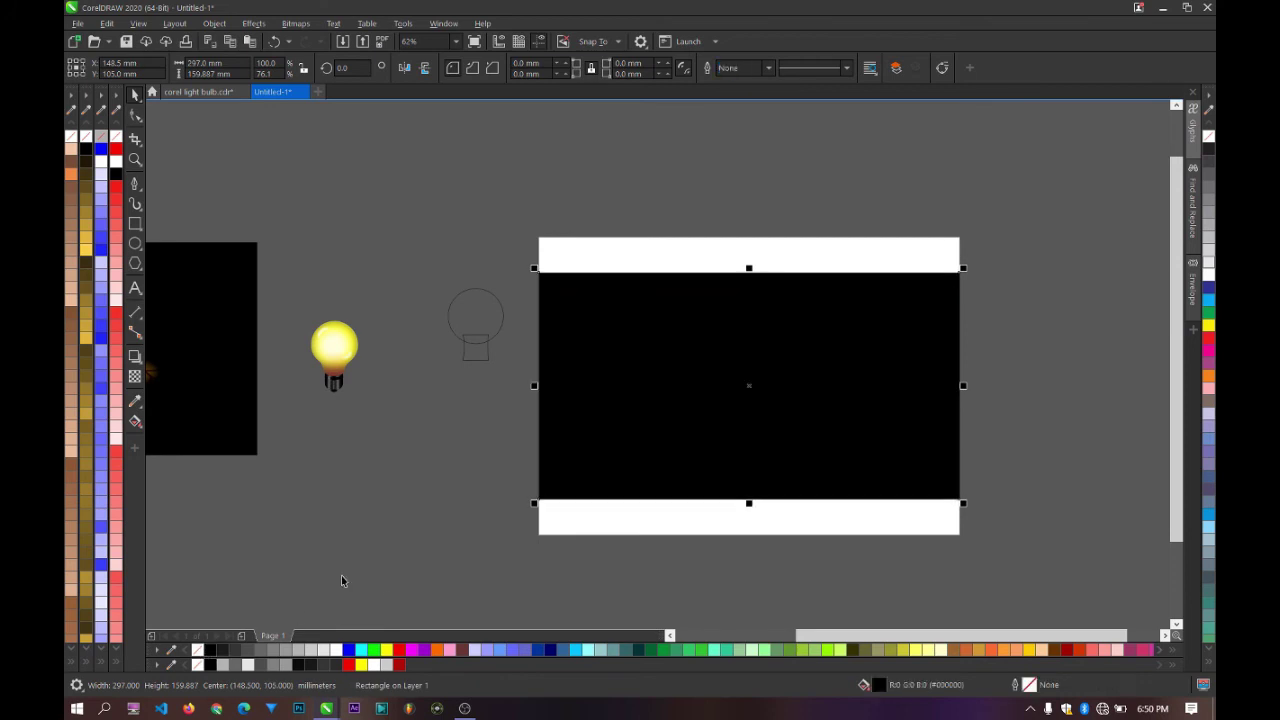
{"action": "left_click", "coordinate": [343, 583]}
Step: Draw a wide ellipse about 246 by 116 mm and position it below the drawn bulb
{"action": "scroll", "coordinate": [691, 366], "scroll_direction": "up", "scroll_amount": 3}
{"action": "scroll", "coordinate": [547, 320], "scroll_direction": "down", "scroll_amount": 2}
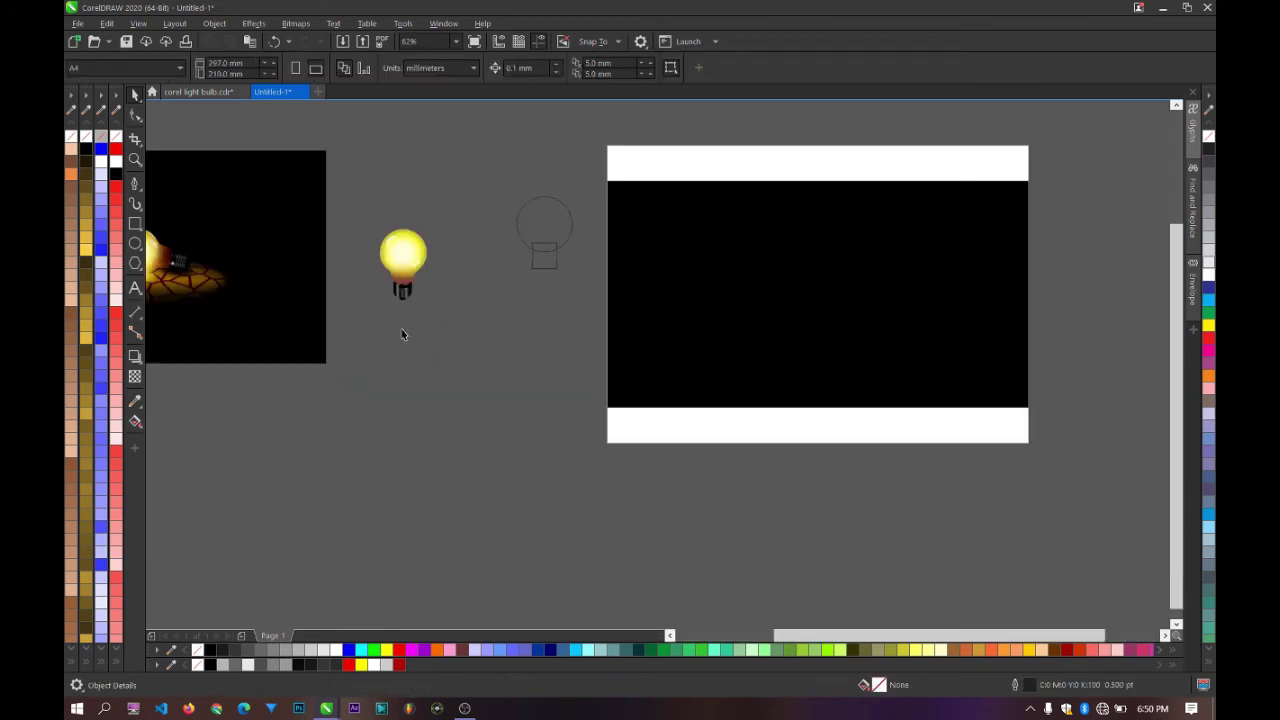
{"action": "left_click", "coordinate": [135, 243]}
{"action": "left_click_drag", "start_coordinate": [370, 346], "coordinate": [722, 512]}
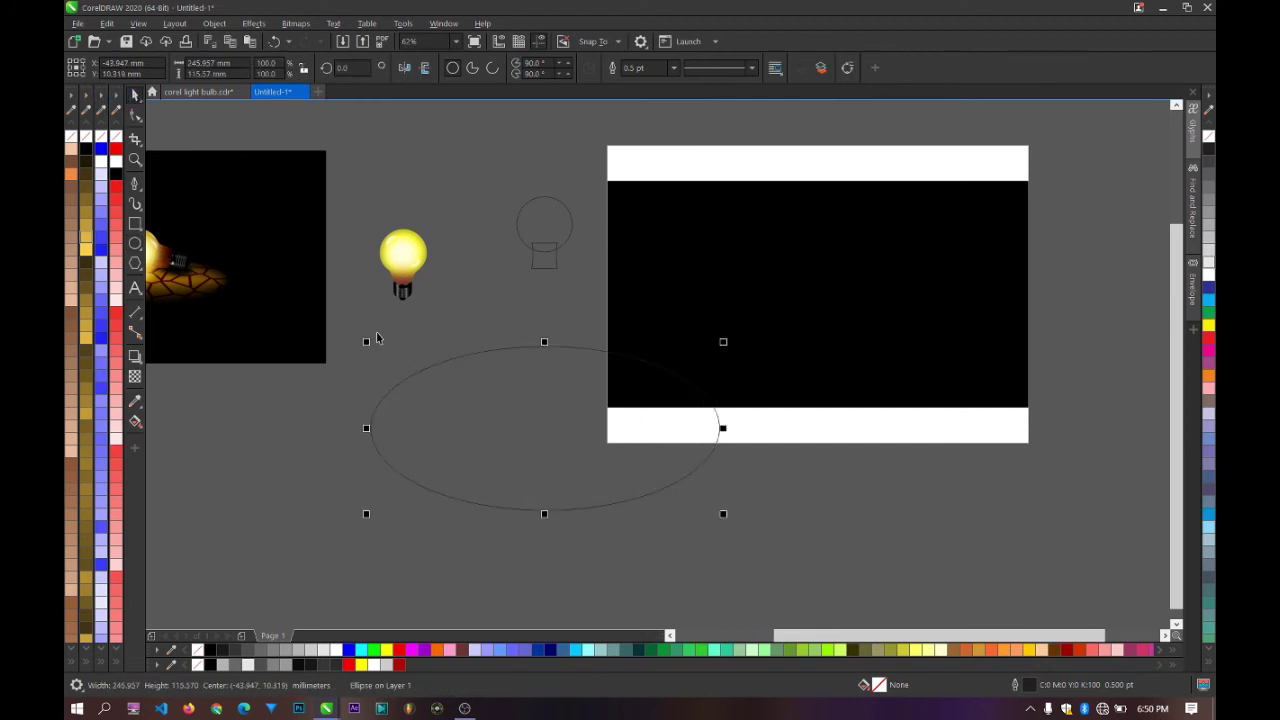
{"action": "left_click_drag", "start_coordinate": [545, 452], "coordinate": [522, 428]}
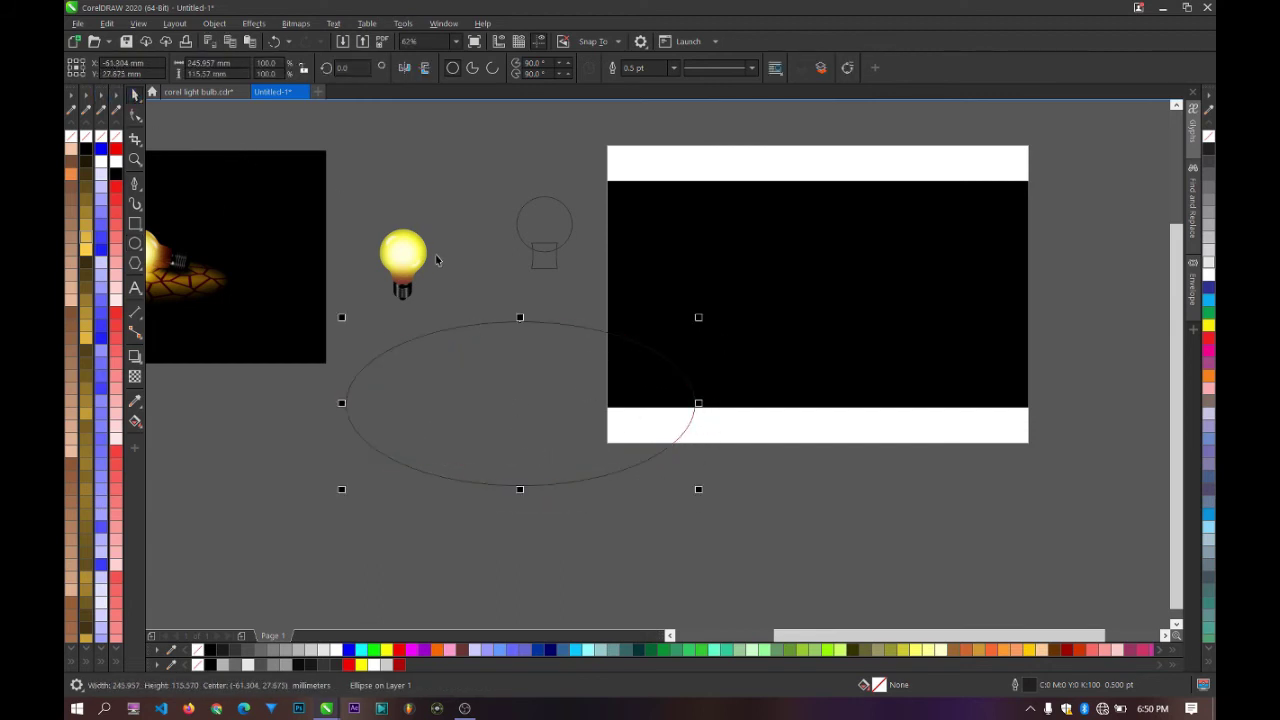
Step: Fill the wide ellipse with yellow and remove its outline
{"action": "left_click", "coordinate": [336, 649]}
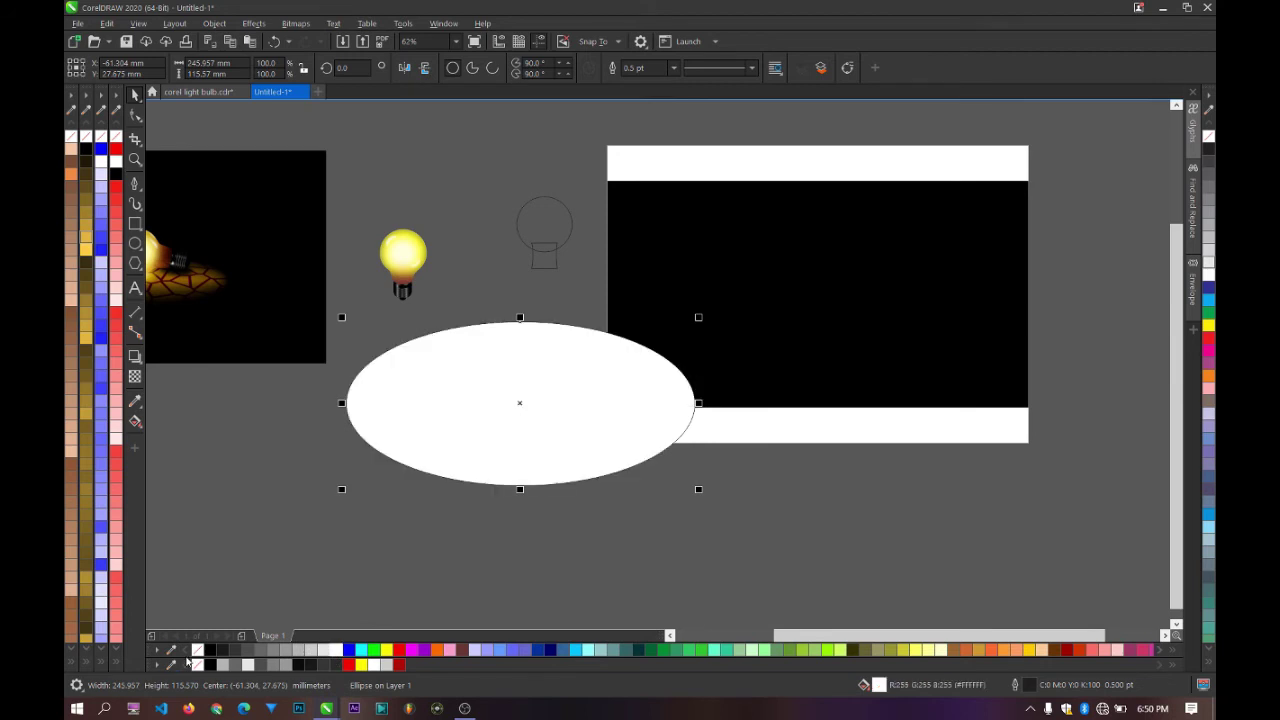
{"action": "right_click", "coordinate": [197, 649]}
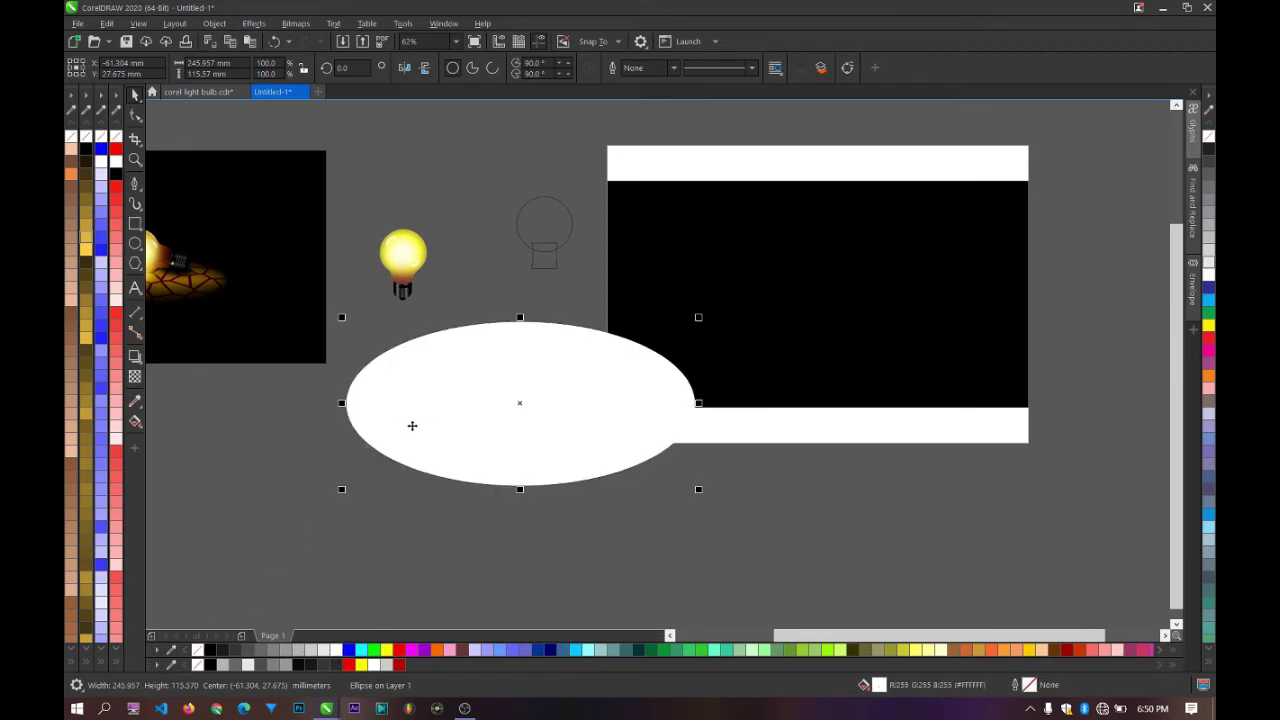
{"action": "left_click", "coordinate": [362, 667]}
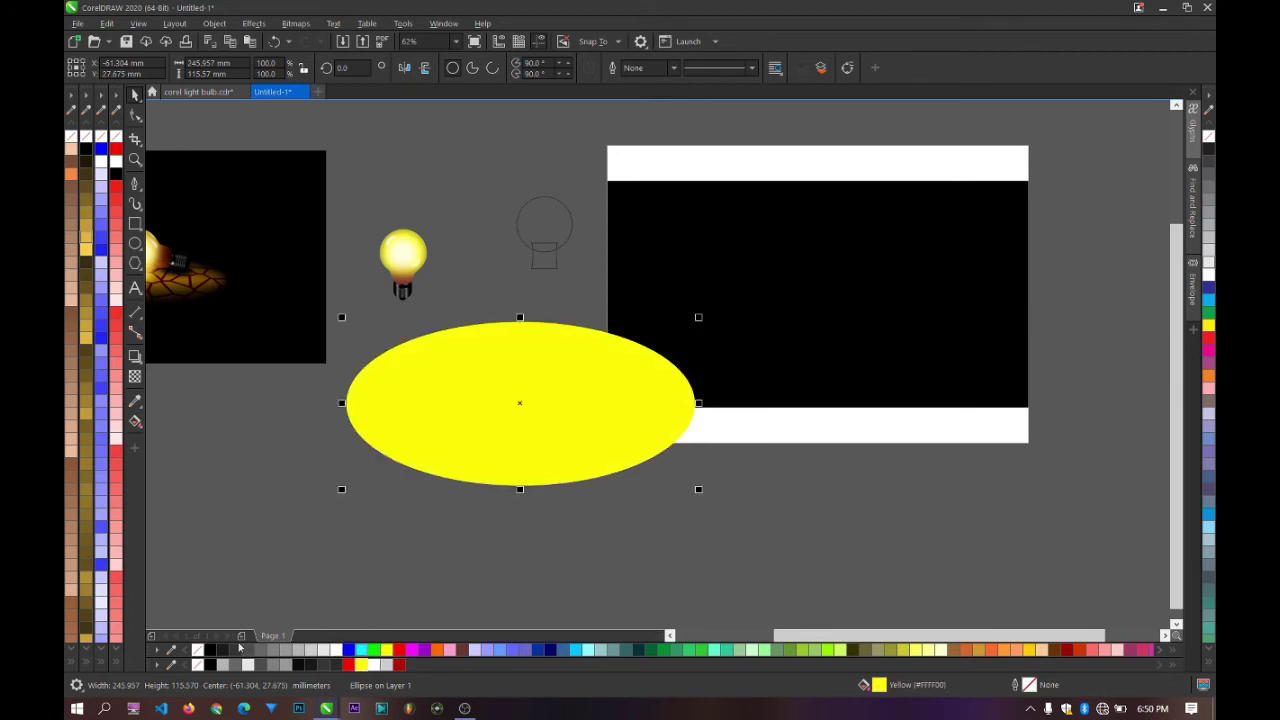
{"action": "scroll", "coordinate": [386, 368], "scroll_direction": "down", "scroll_amount": 1}
{"action": "scroll", "coordinate": [381, 372], "scroll_direction": "up", "scroll_amount": 1}
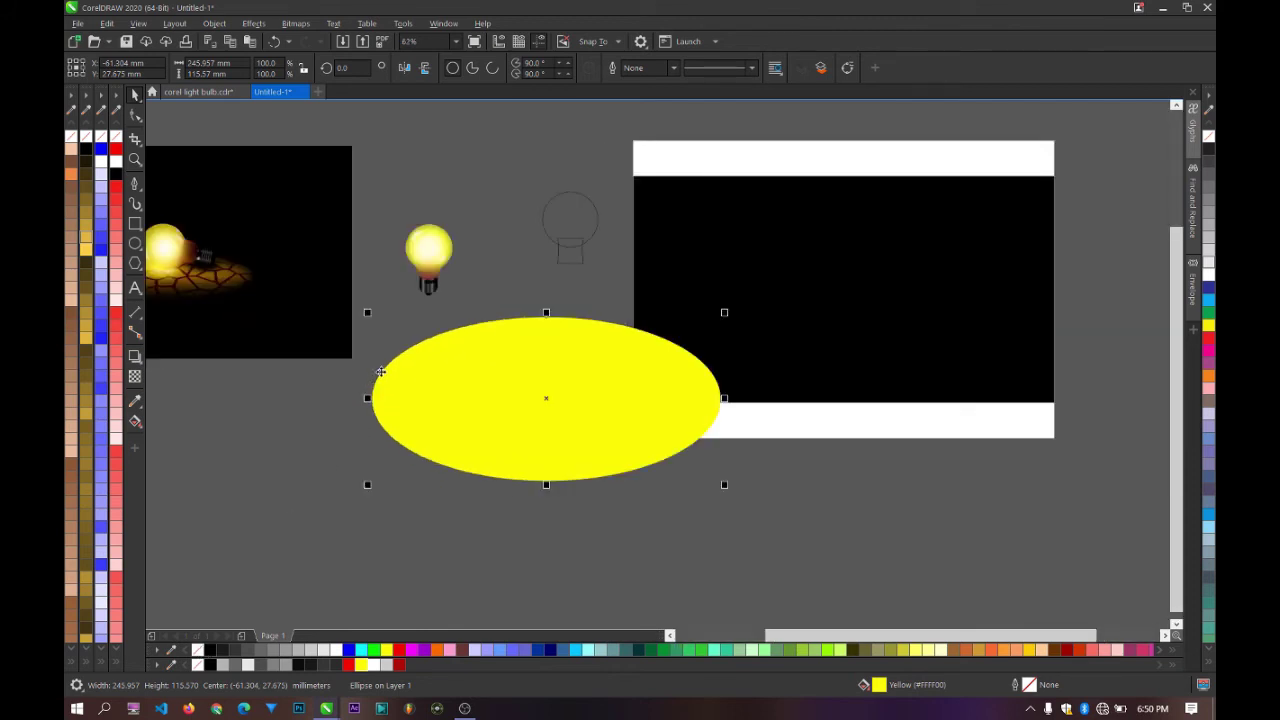
Step: Change the wide ellipse's fill from plain yellow to dark gold #D6AE0D
{"action": "key", "text": "shift+F11"}
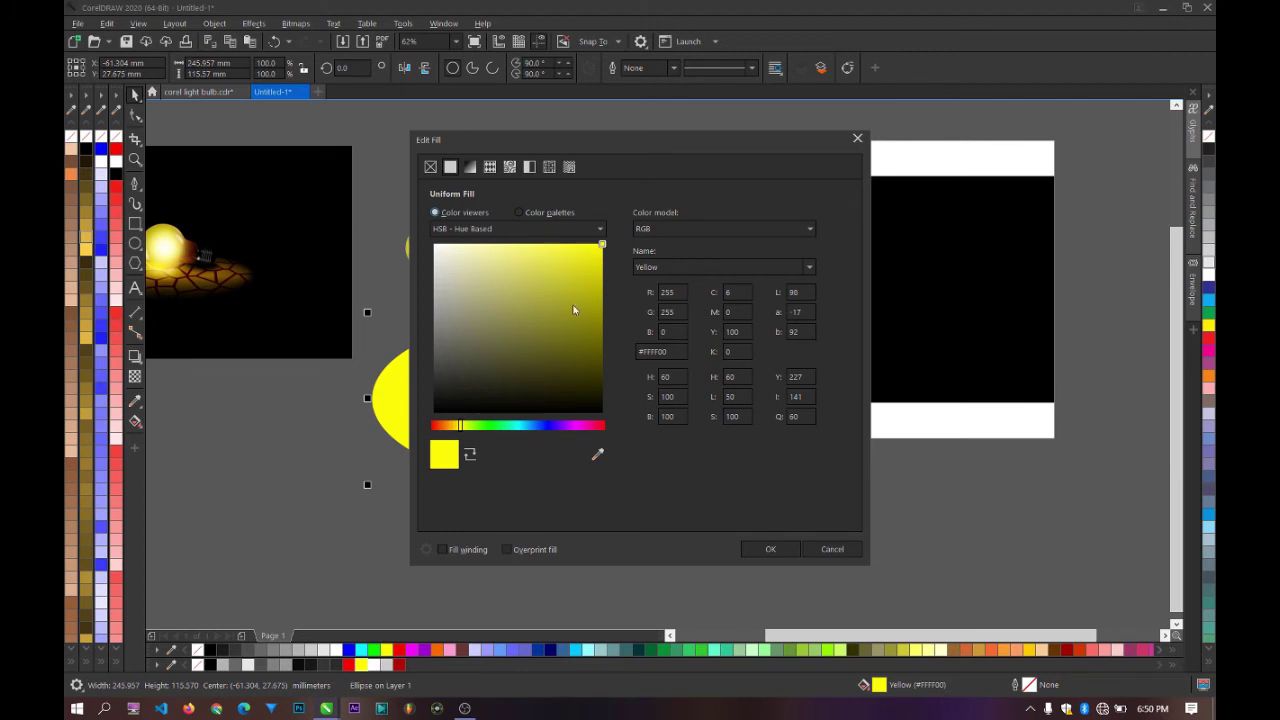
{"action": "left_click", "coordinate": [455, 426]}
{"action": "left_click", "coordinate": [585, 300]}
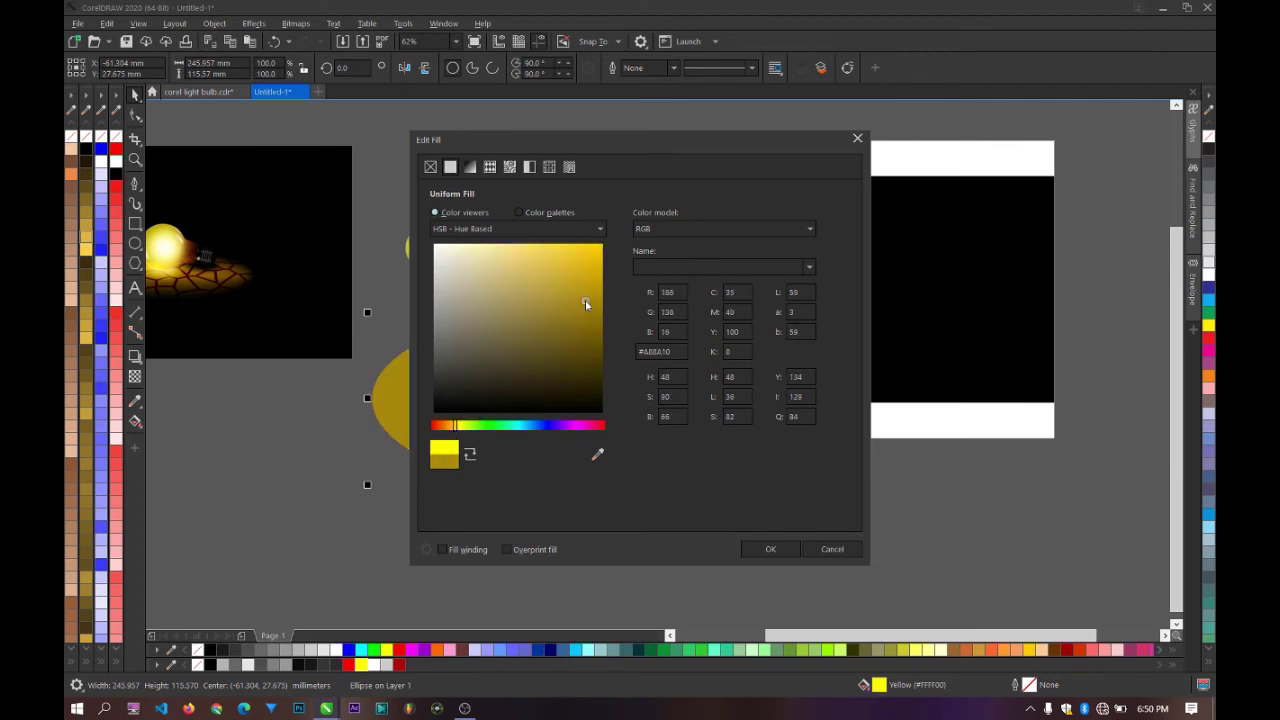
{"action": "mouse_move", "coordinate": [585, 301]}
{"action": "left_mouse_down"}
{"action": "mouse_move", "coordinate": [588, 280]}
{"action": "mouse_move", "coordinate": [592, 309]}
{"action": "left_mouse_up"}
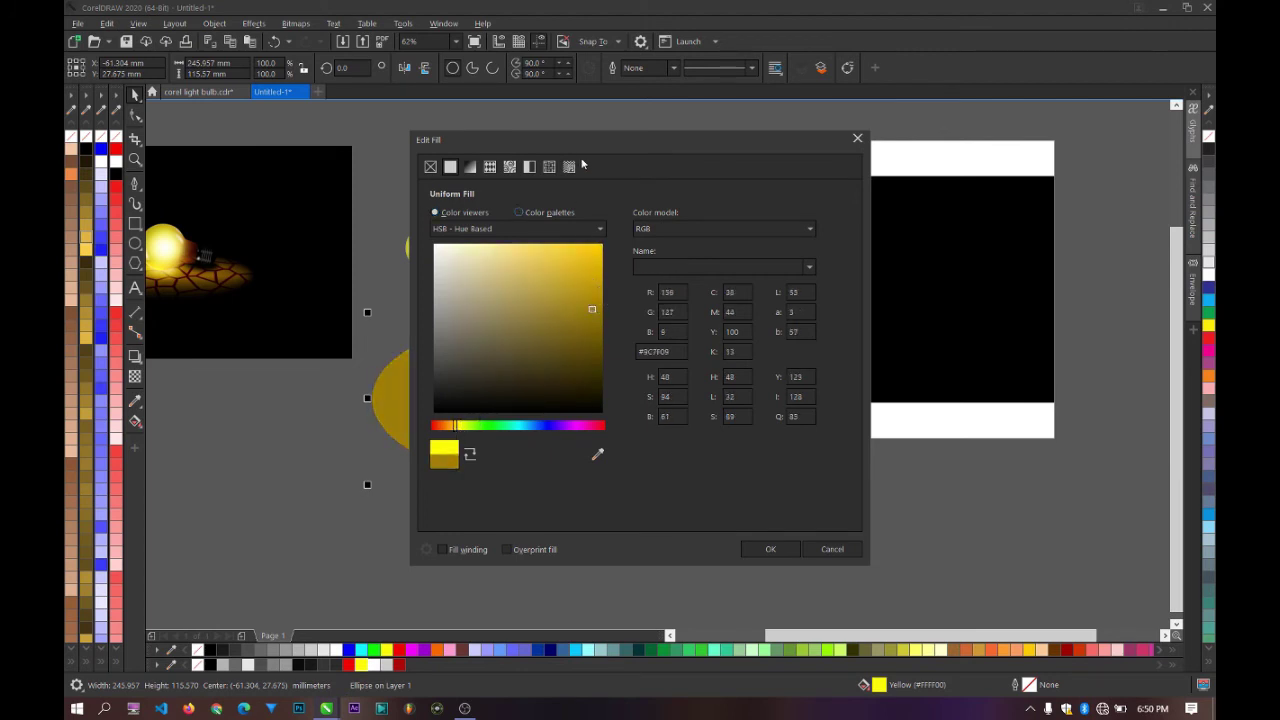
{"action": "left_click_drag", "start_coordinate": [650, 138], "coordinate": [871, 133]}
{"action": "left_click", "coordinate": [812, 266]}
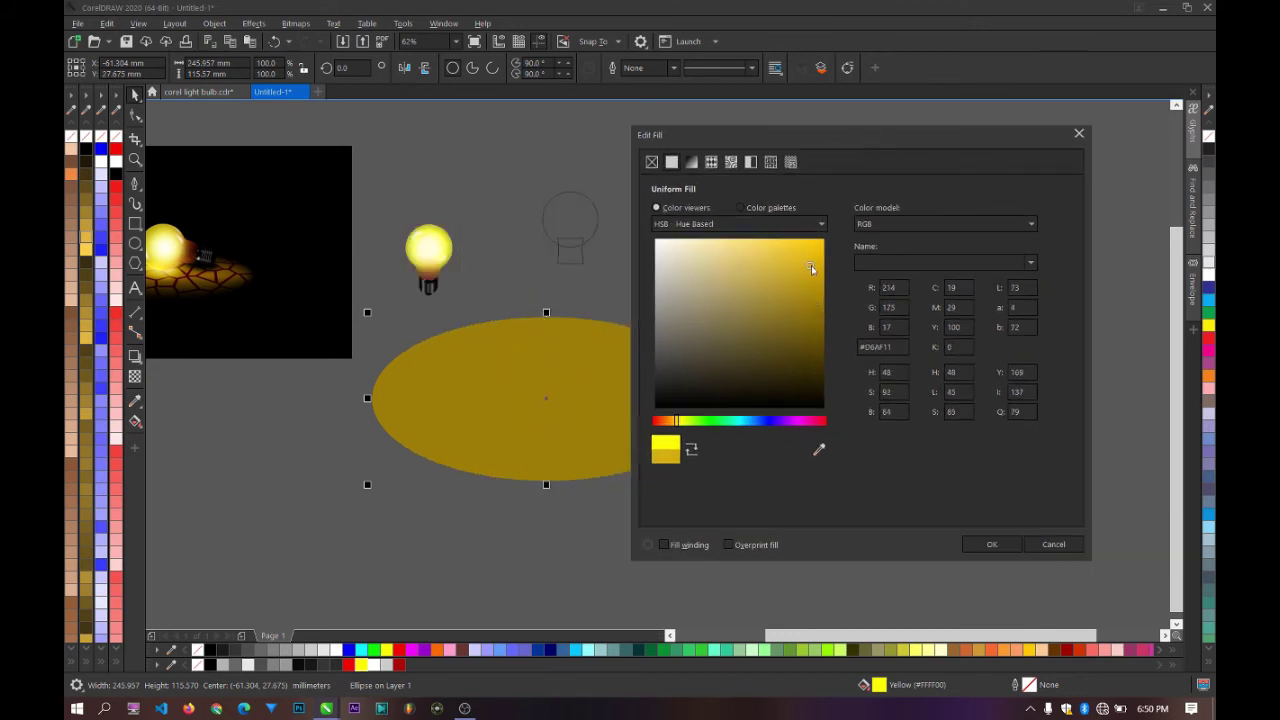
{"action": "left_click", "coordinate": [985, 545]}
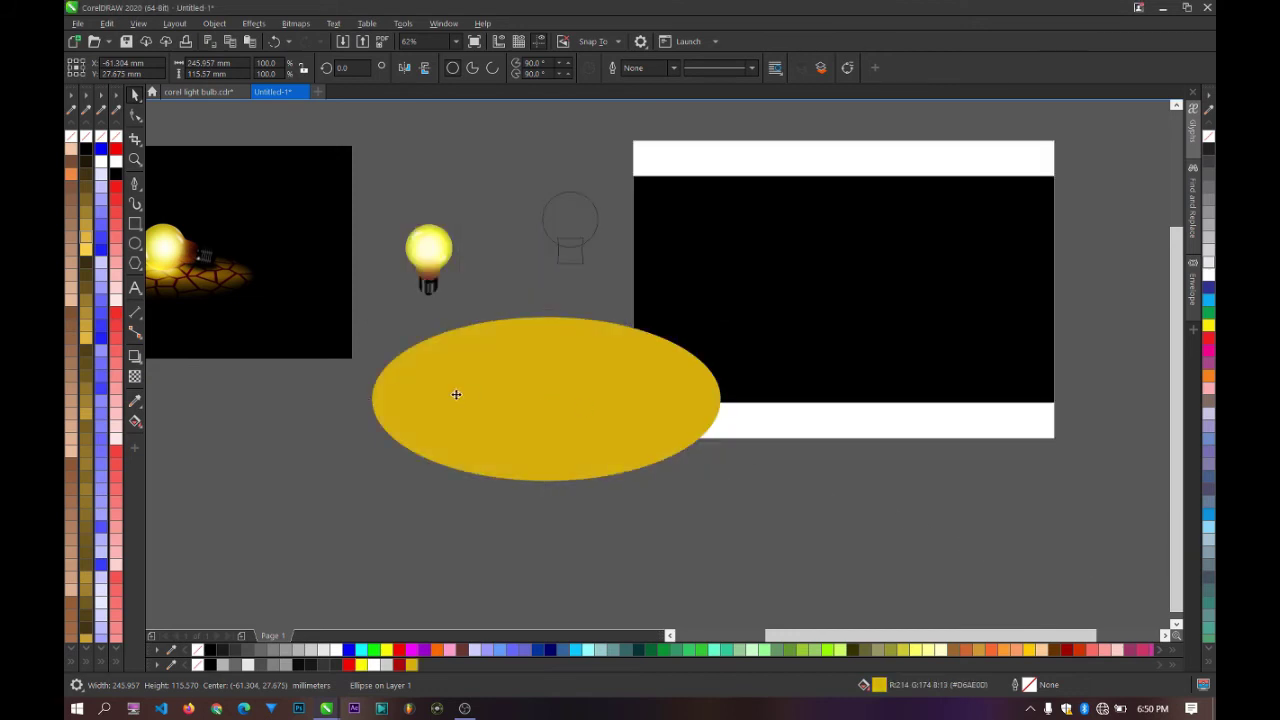
Step: Start the Stained Glass effect on the gold ellipse and set its solder color to dark red
{"action": "scroll", "coordinate": [457, 394], "scroll_direction": "up", "scroll_amount": 2}
{"action": "left_click", "coordinate": [254, 23]}
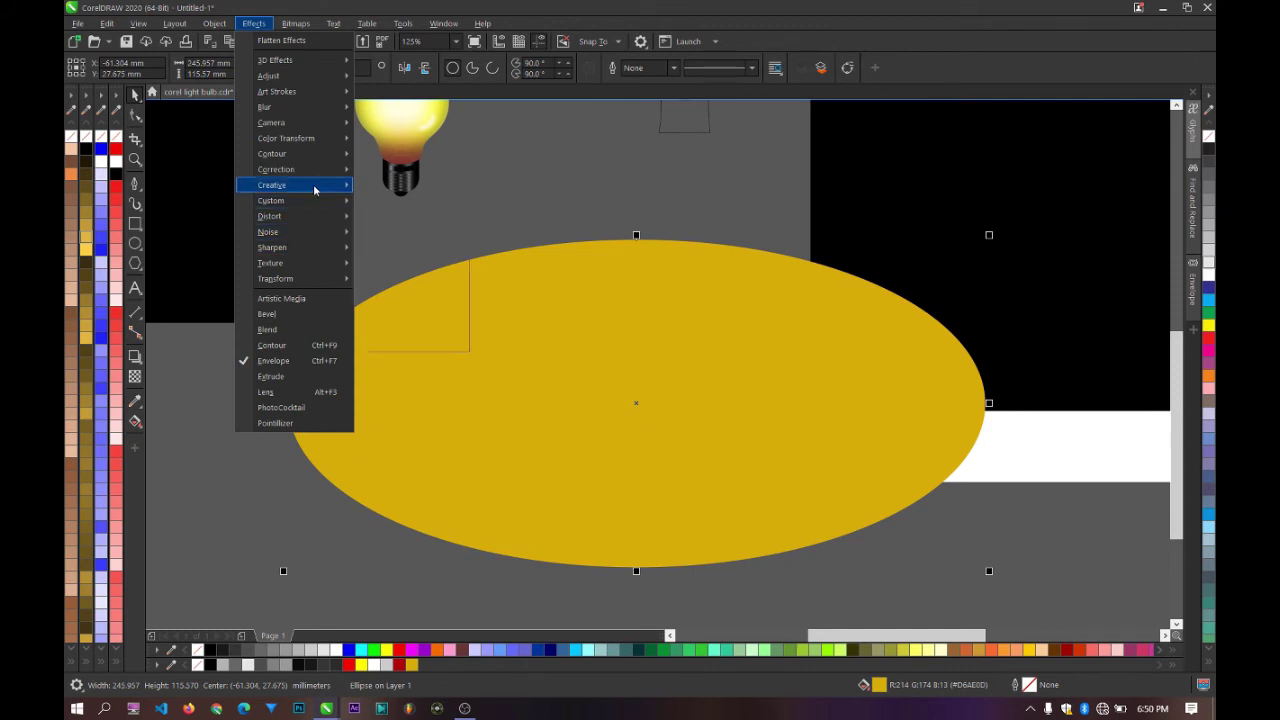
{"action": "mouse_move", "coordinate": [316, 187]}
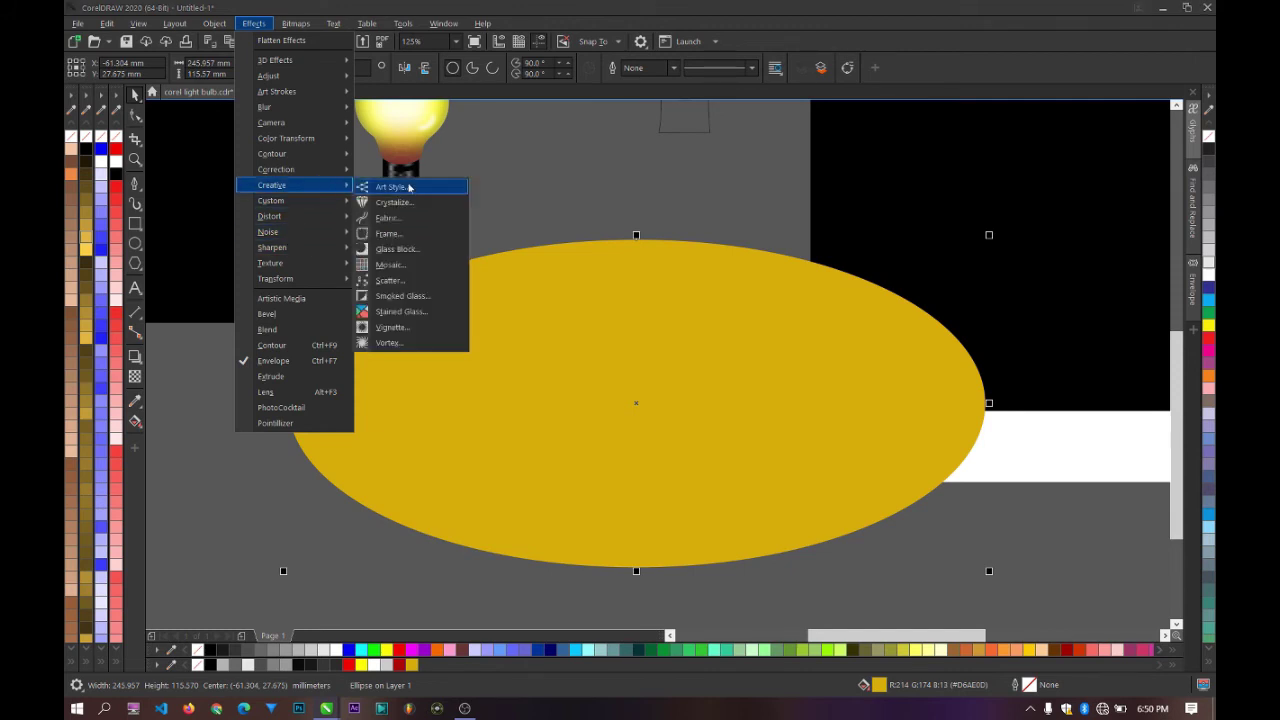
{"action": "left_click", "coordinate": [425, 311]}
{"action": "left_click_drag", "start_coordinate": [600, 271], "coordinate": [506, 290]}
{"action": "scroll", "coordinate": [302, 238], "scroll_direction": "down", "scroll_amount": 2}
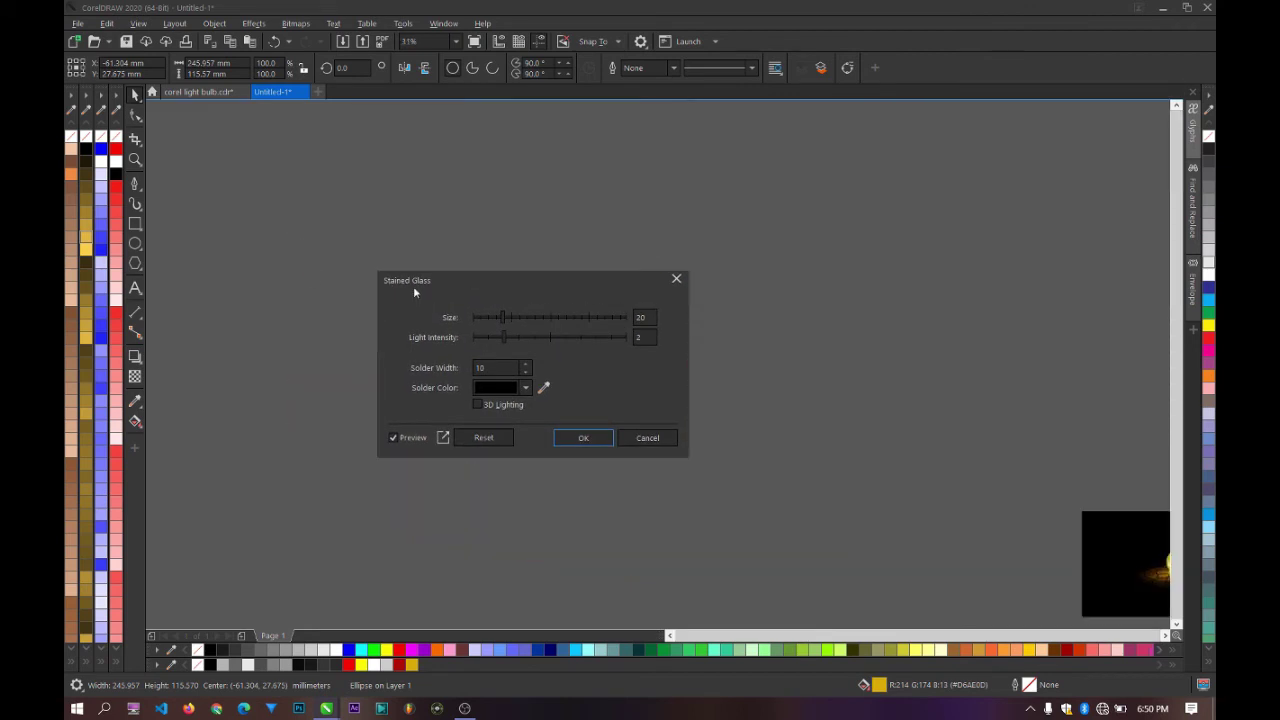
{"action": "scroll", "coordinate": [774, 333], "scroll_direction": "up", "scroll_amount": 3}
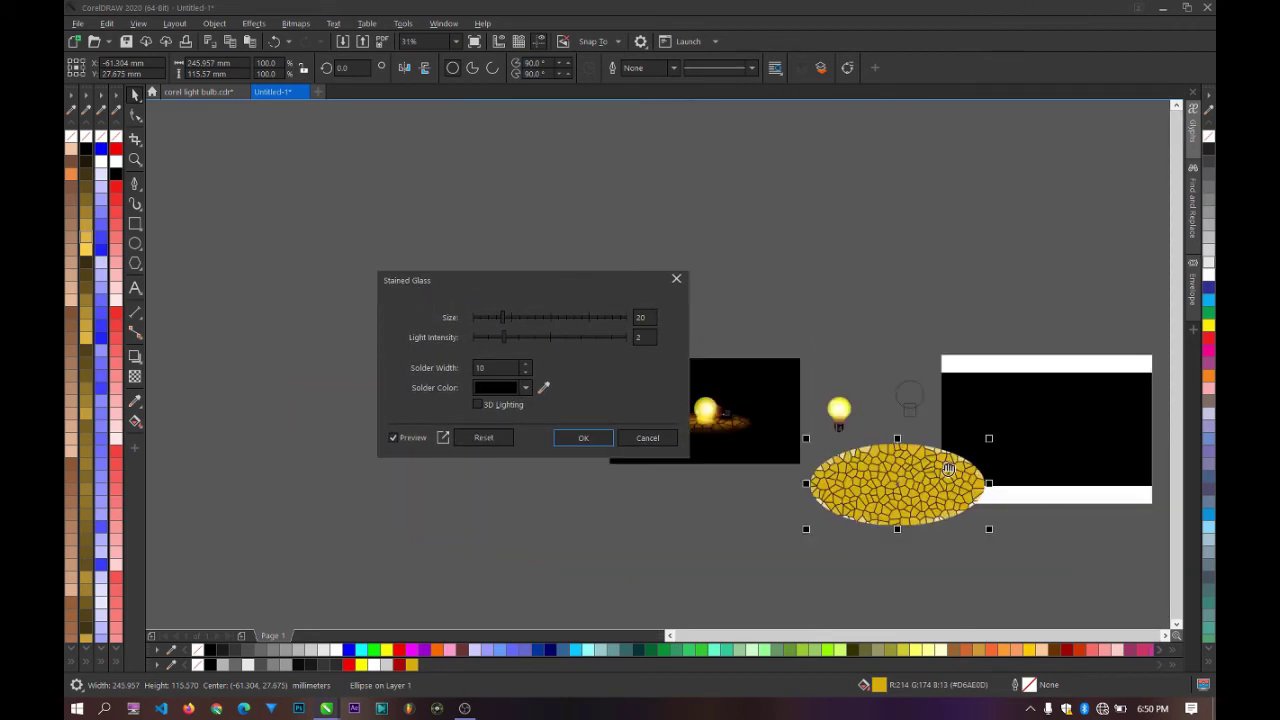
{"action": "scroll", "coordinate": [760, 266], "scroll_direction": "up", "scroll_amount": 3}
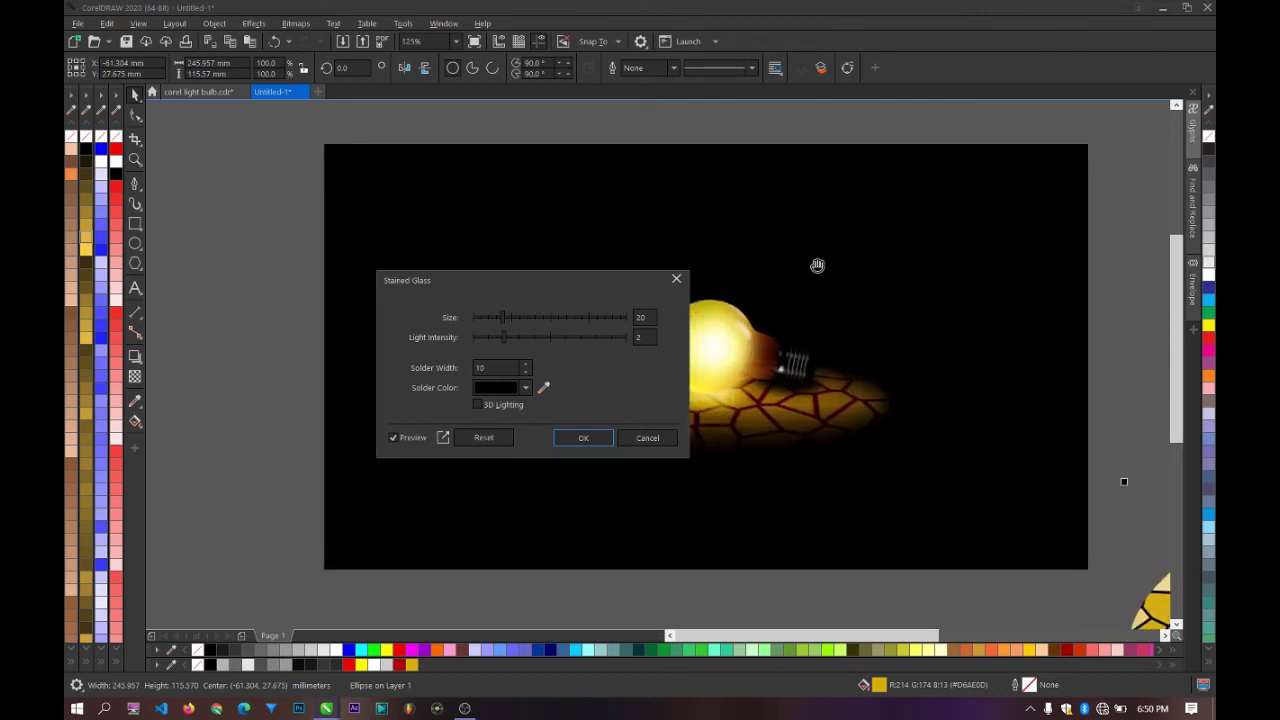
{"action": "left_click", "coordinate": [526, 387]}
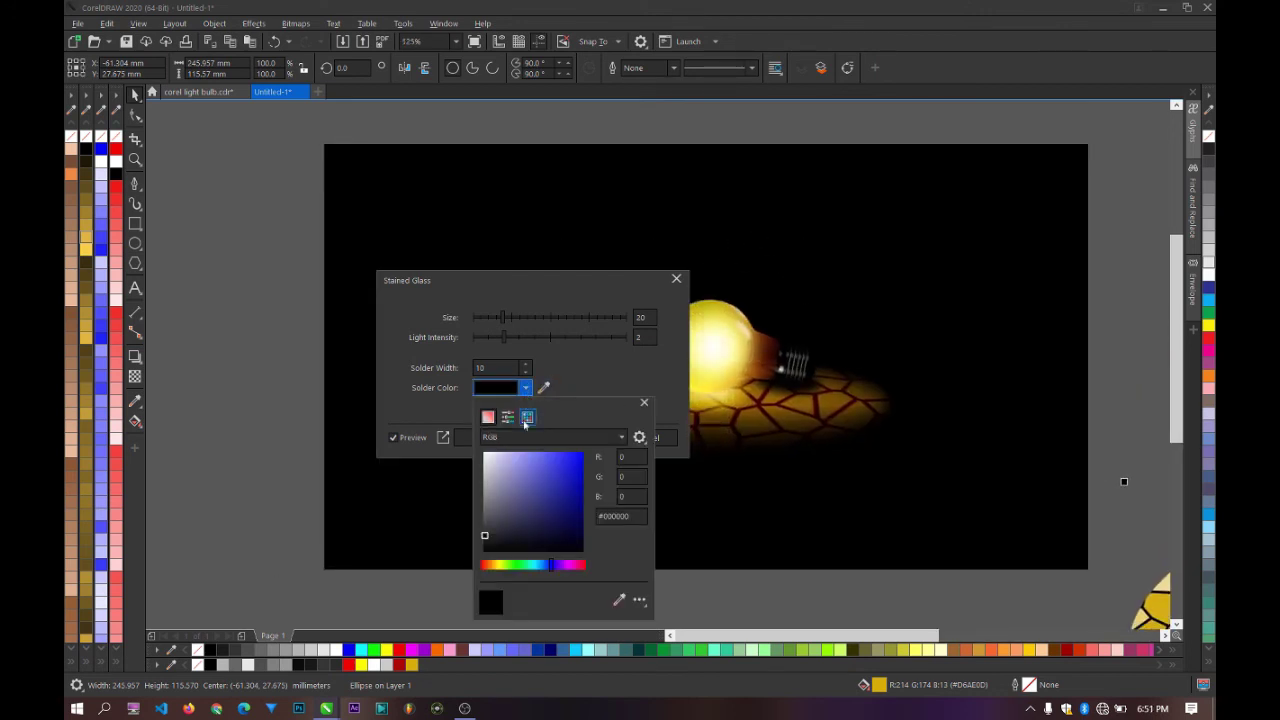
{"action": "left_click", "coordinate": [585, 567]}
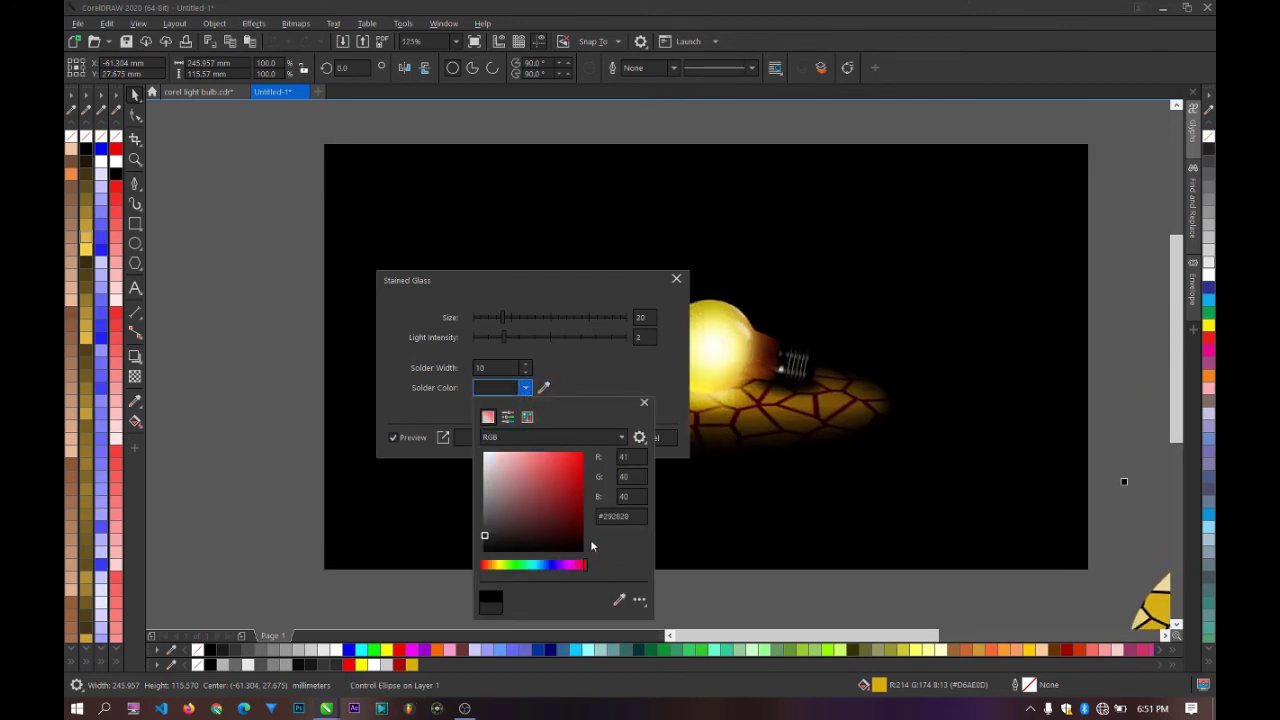
{"action": "left_click", "coordinate": [600, 352]}
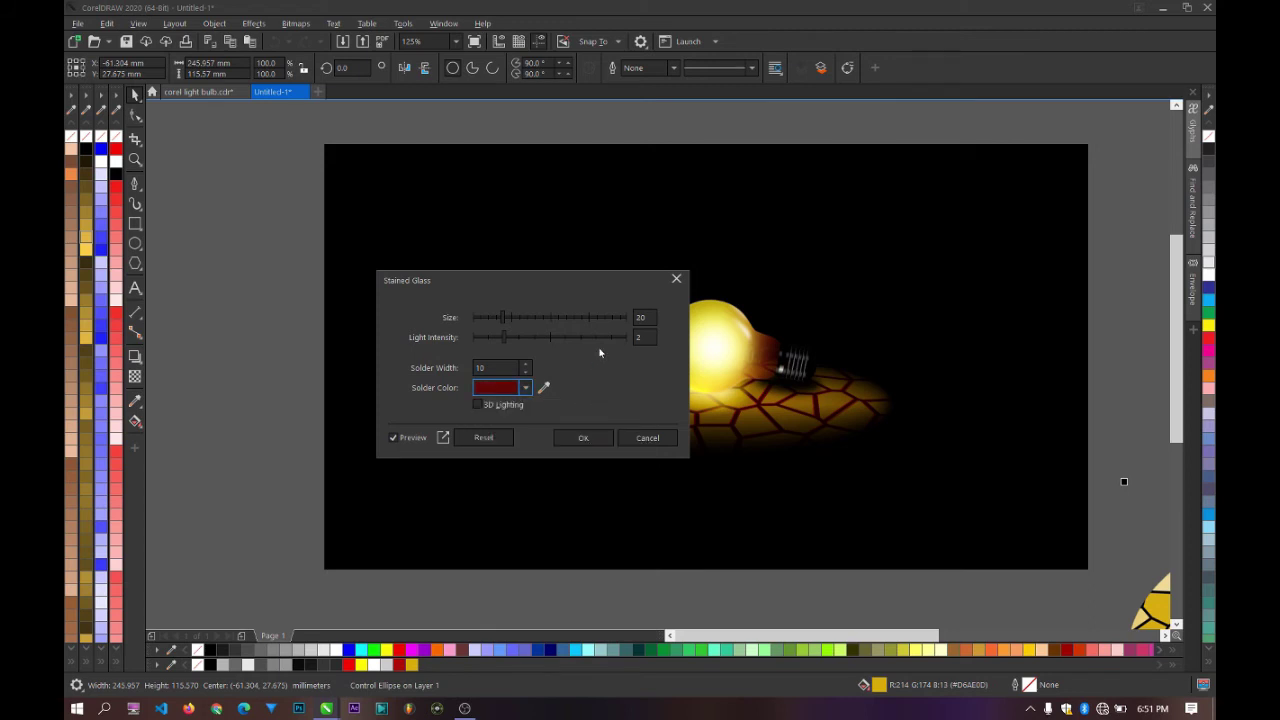
Step: Set the Stained Glass size to 86 and the light intensity to 3
{"action": "right_click", "coordinate": [791, 311]}
{"action": "right_click", "coordinate": [791, 311]}
{"action": "left_click_drag", "start_coordinate": [806, 329], "coordinate": [770, 267]}
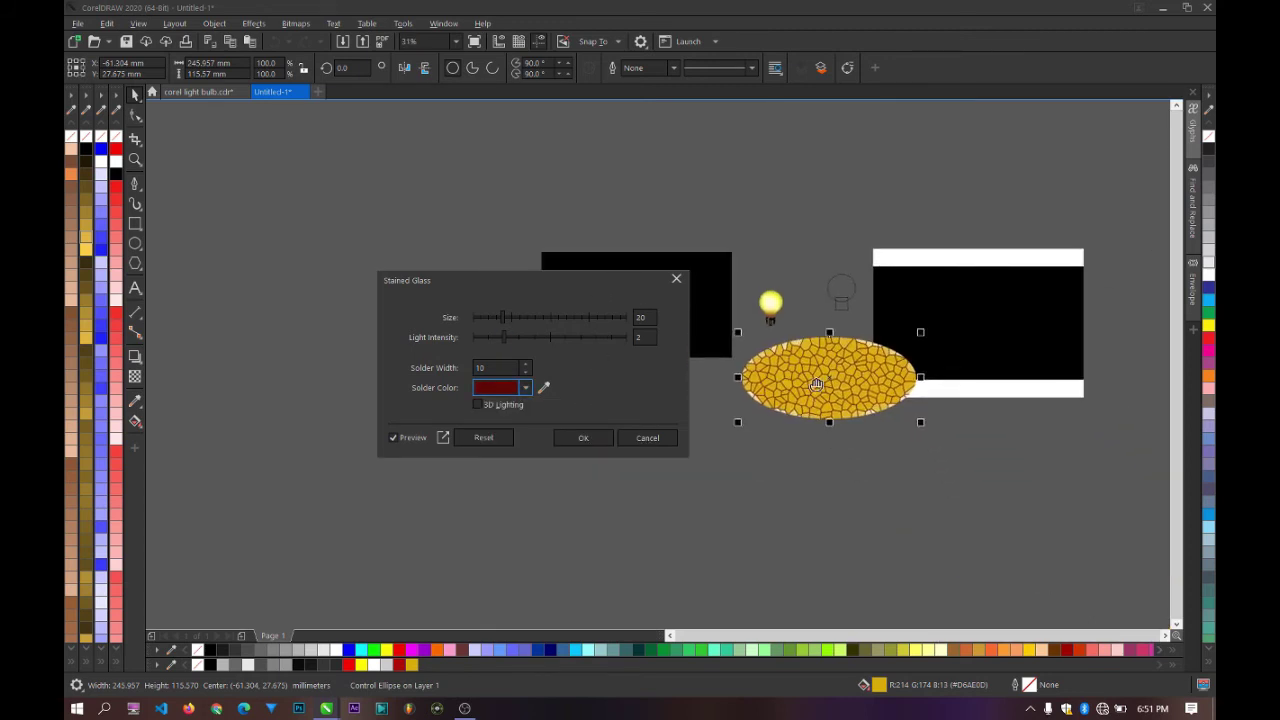
{"action": "left_click", "coordinate": [819, 396]}
{"action": "scroll", "coordinate": [818, 395], "scroll_direction": "up", "scroll_amount": 3}
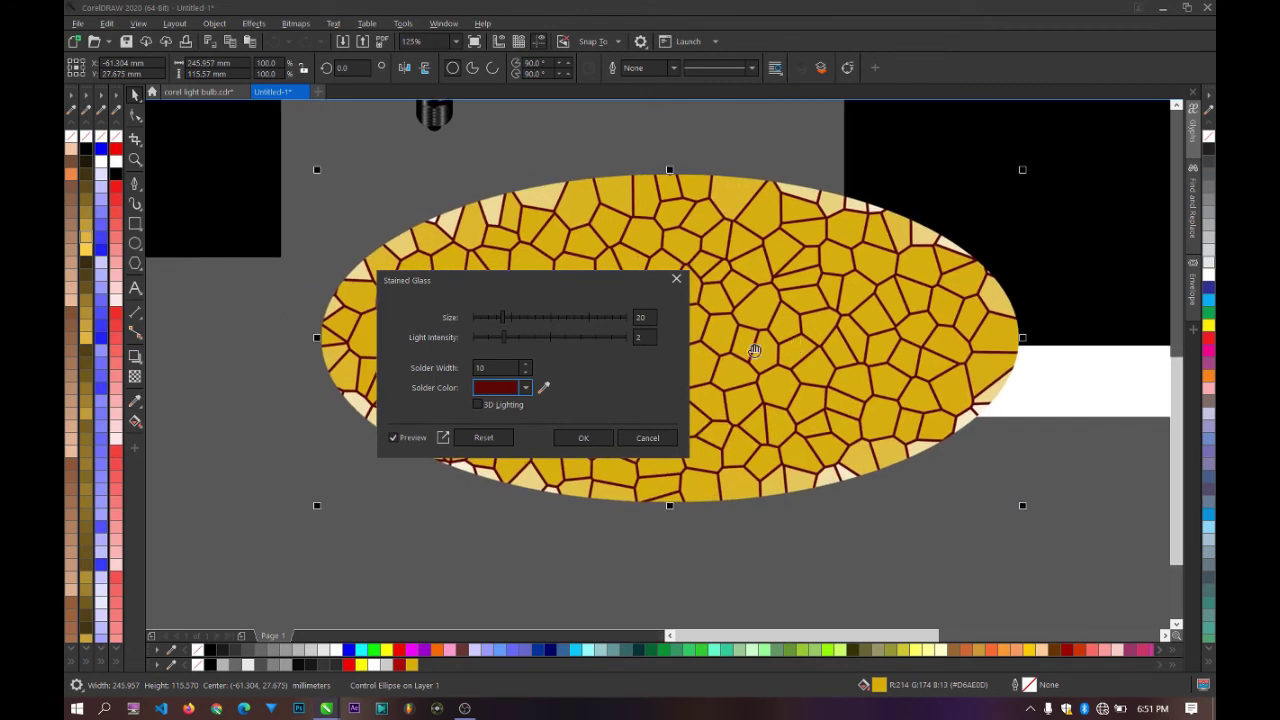
{"action": "left_click_drag", "start_coordinate": [505, 320], "coordinate": [605, 322]}
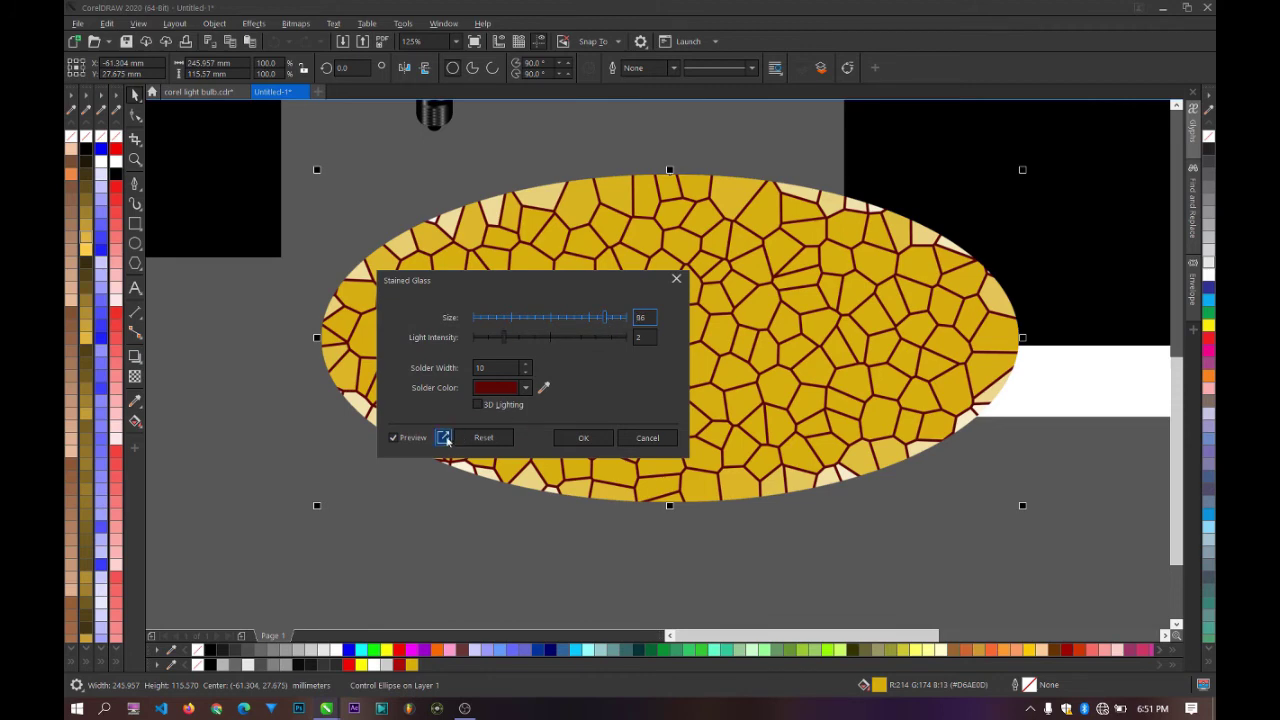
{"action": "left_click", "coordinate": [521, 337]}
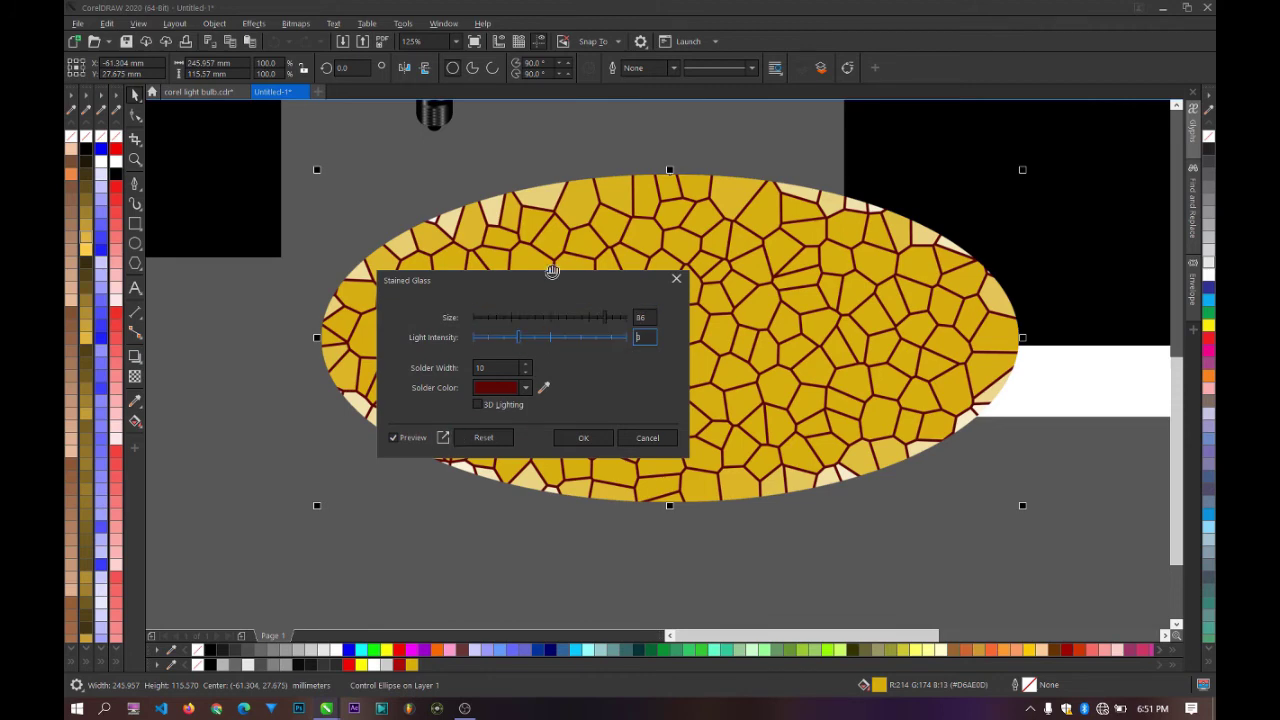
{"action": "left_click_drag", "start_coordinate": [486, 291], "coordinate": [308, 362]}
{"action": "key", "text": "F3"}
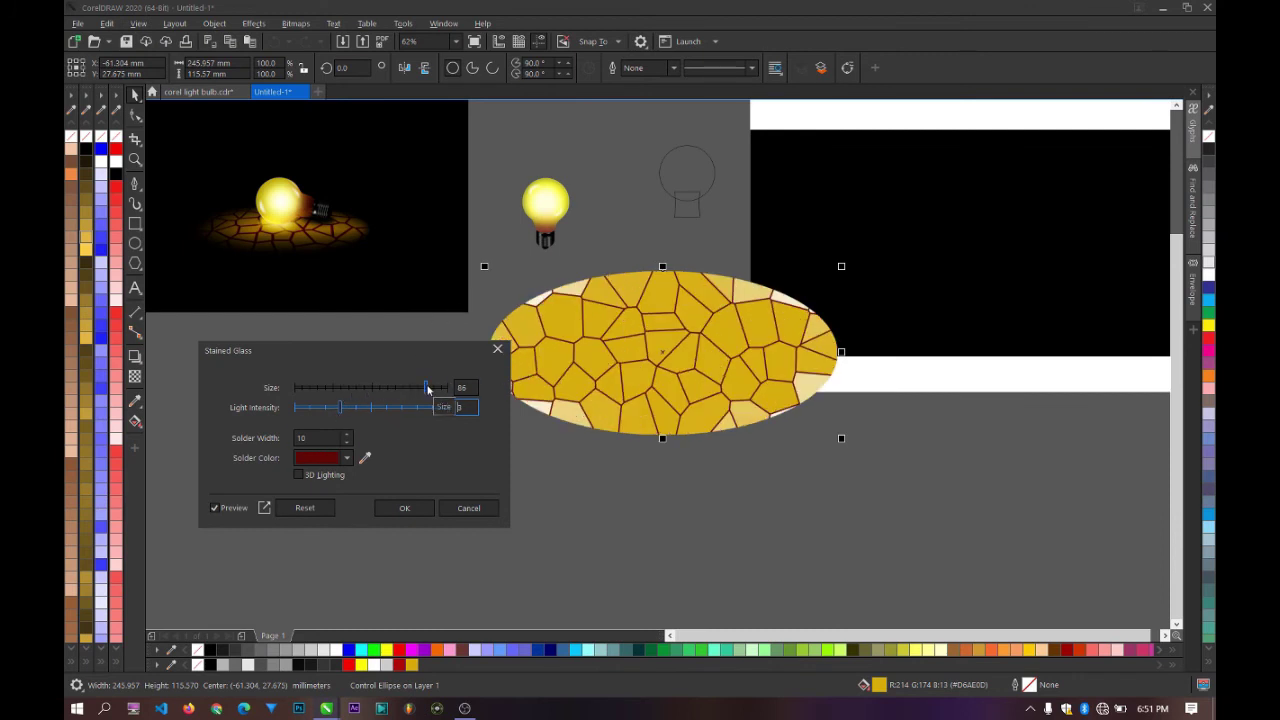
Step: Set the Stained Glass solder width to 30 and apply the effect to the ellipse
{"action": "left_click", "coordinate": [347, 435]}
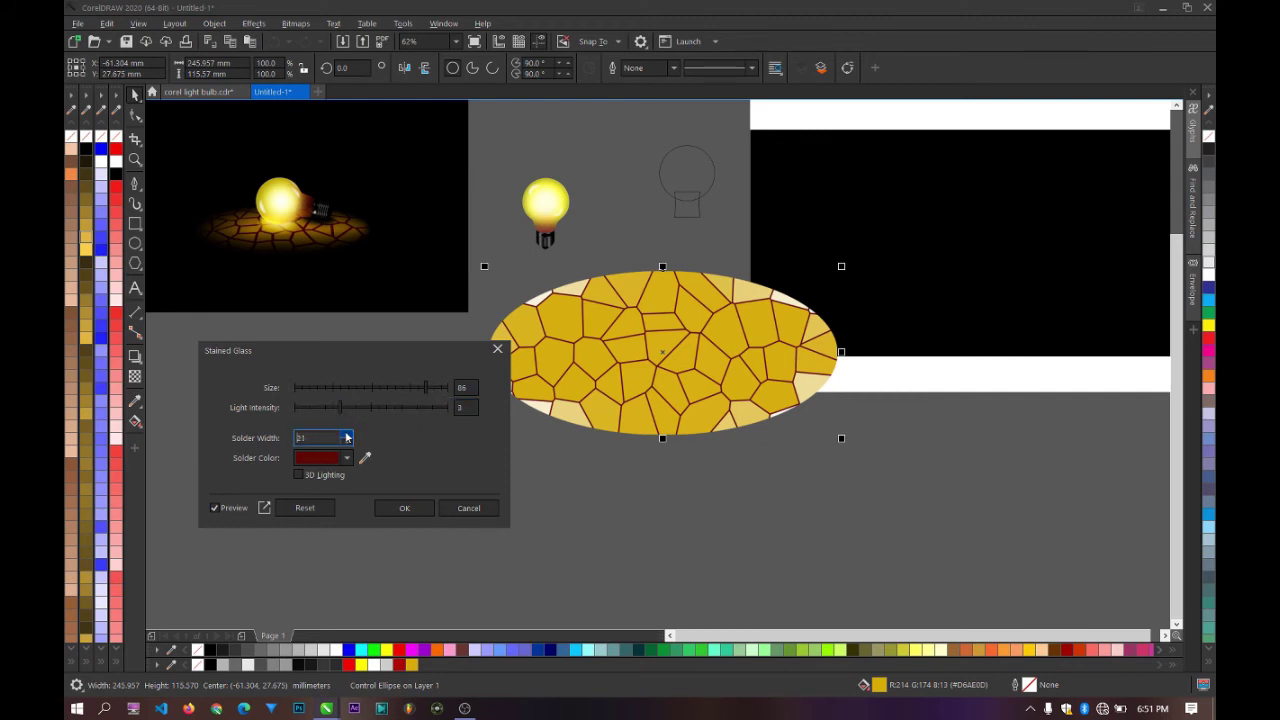
{"action": "left_click", "coordinate": [347, 435]}
{"action": "left_click", "coordinate": [347, 435]}
{"action": "left_click", "coordinate": [346, 434]}
{"action": "left_click", "coordinate": [346, 434]}
{"action": "left_click_drag", "start_coordinate": [383, 352], "coordinate": [370, 348]}
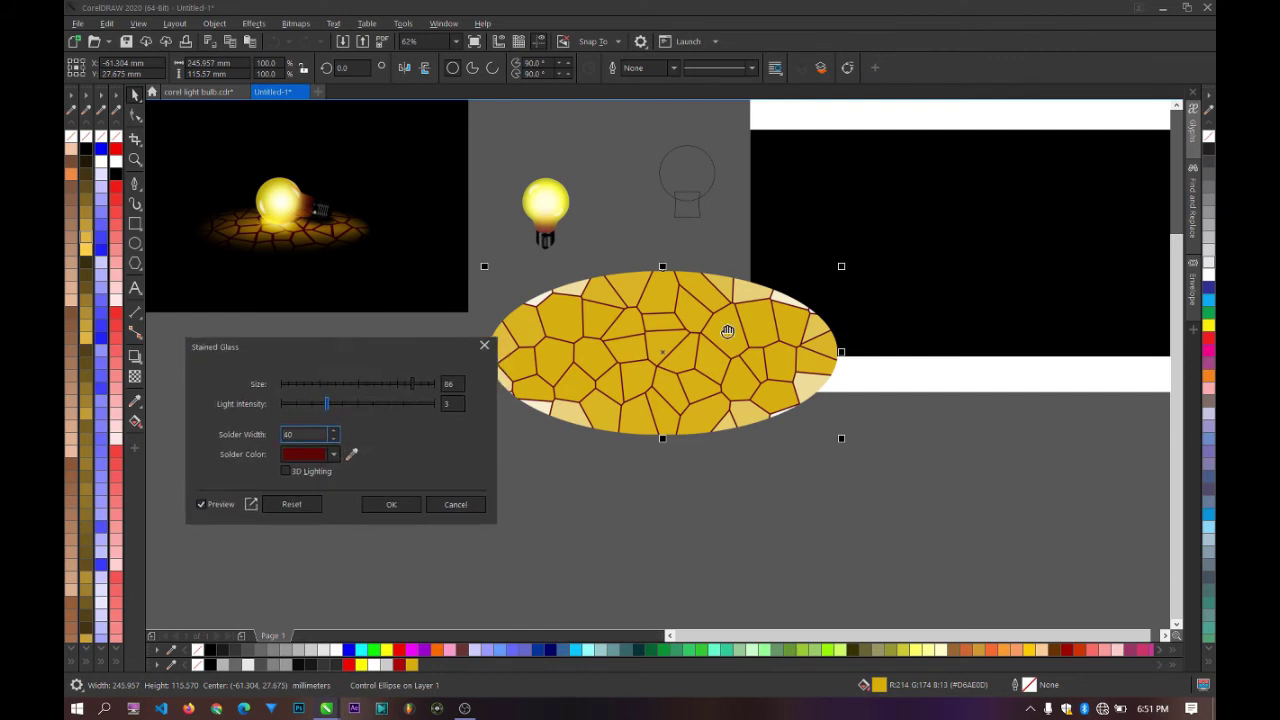
{"action": "left_click_drag", "start_coordinate": [729, 331], "coordinate": [700, 324]}
{"action": "left_click_drag", "start_coordinate": [655, 366], "coordinate": [683, 376]}
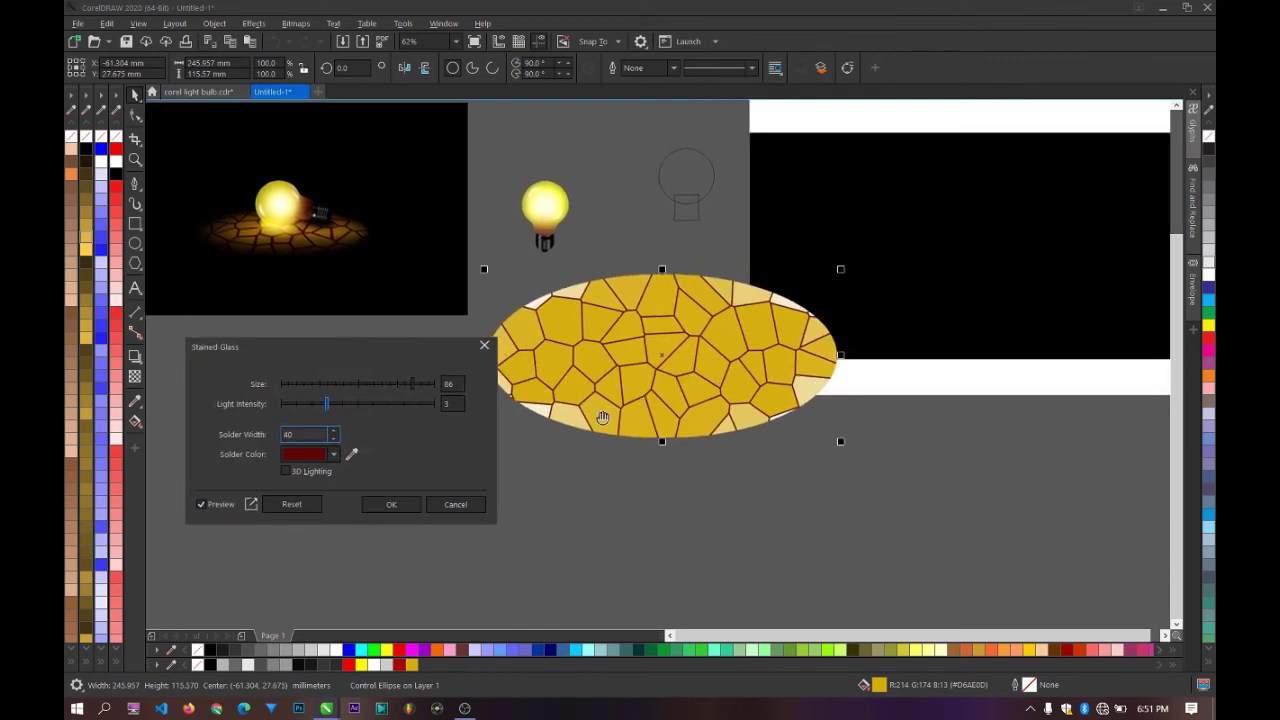
{"action": "left_click", "coordinate": [335, 438]}
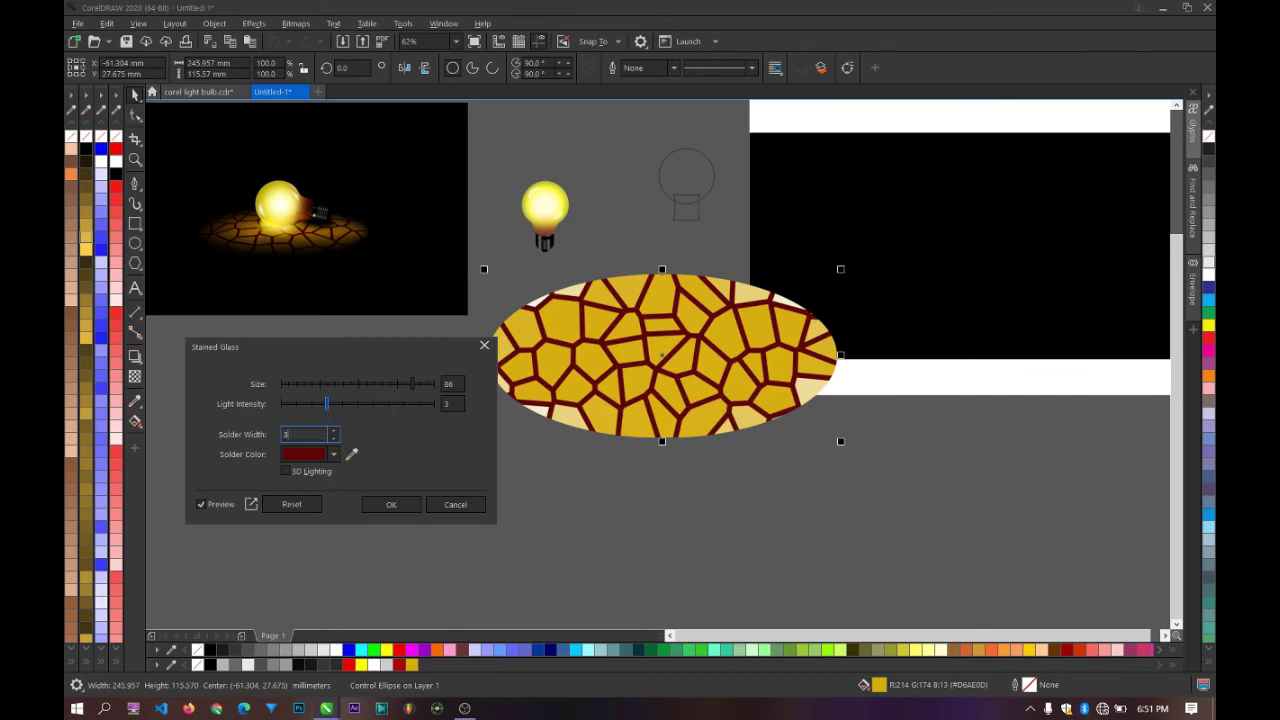
{"action": "left_click", "coordinate": [336, 434]}
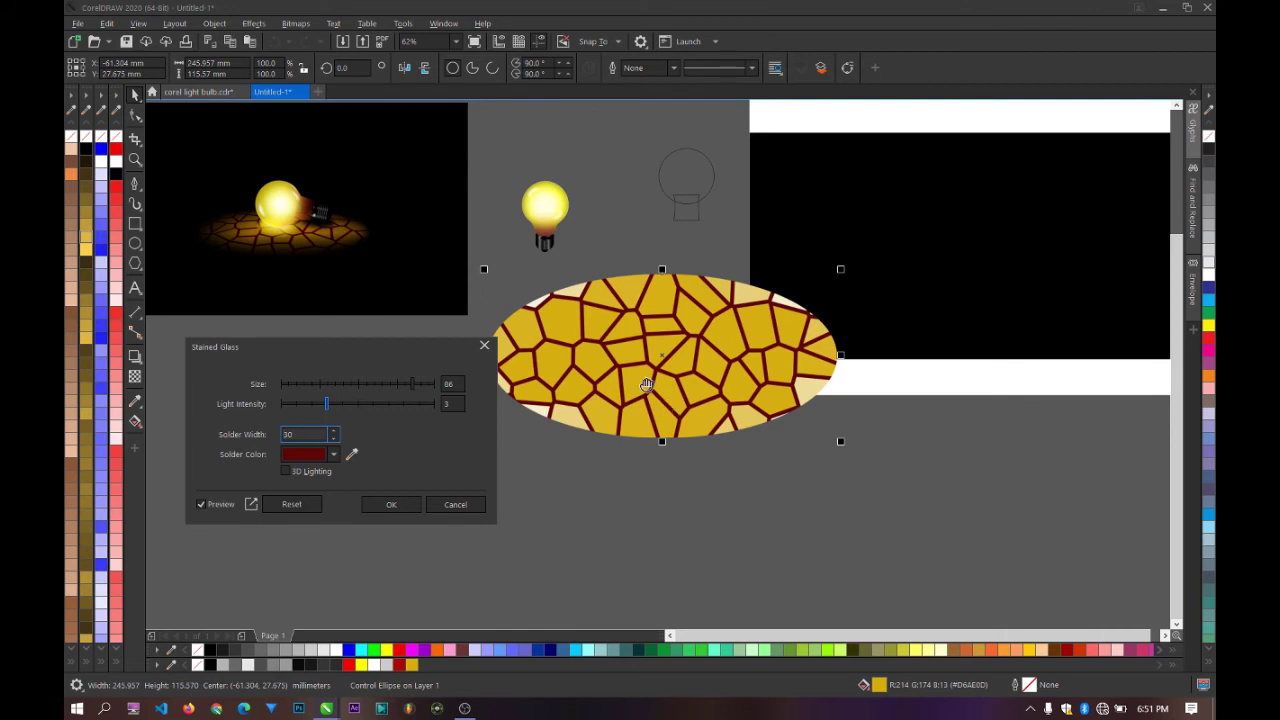
{"action": "left_click", "coordinate": [395, 505]}
Step: Move the cracked ellipse down and to the left, clear of the page, and convert it to a bitmap
{"action": "left_click_drag", "start_coordinate": [603, 357], "coordinate": [493, 423]}
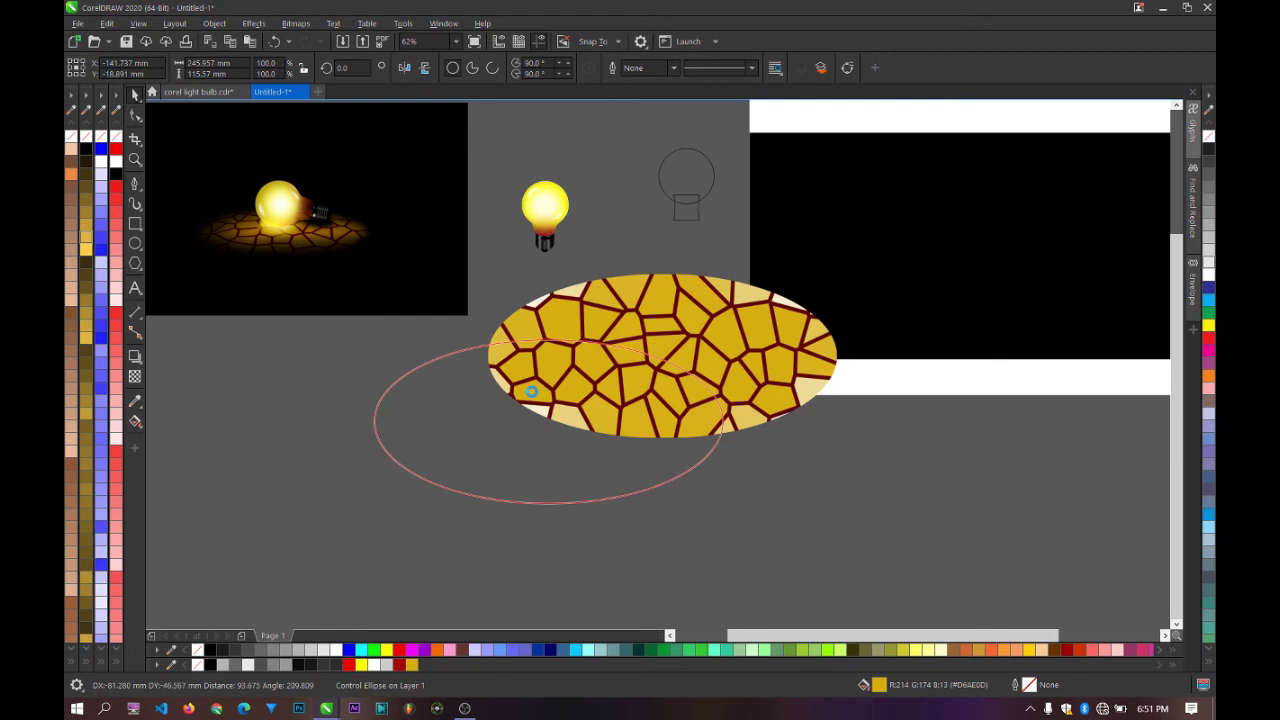
{"action": "left_click_drag", "start_coordinate": [531, 391], "coordinate": [531, 393]}
{"action": "left_click", "coordinate": [295, 23]}
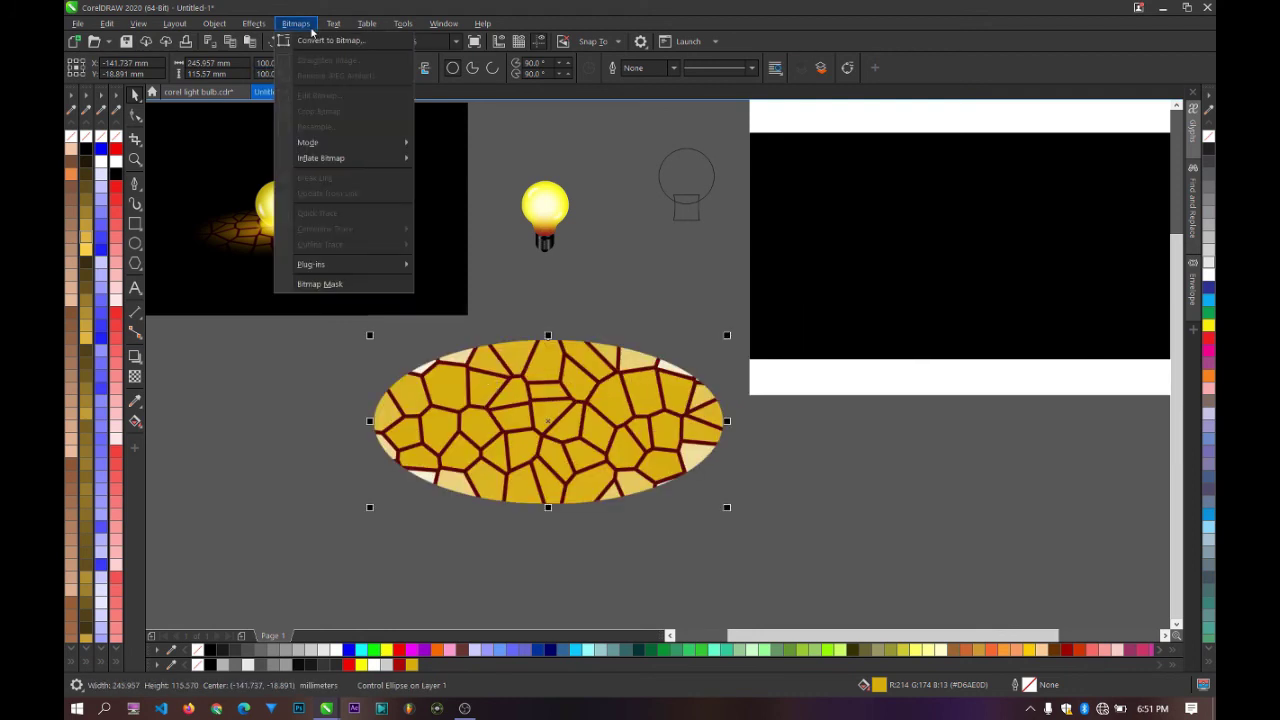
{"action": "left_click", "coordinate": [330, 37]}
{"action": "left_click", "coordinate": [656, 429]}
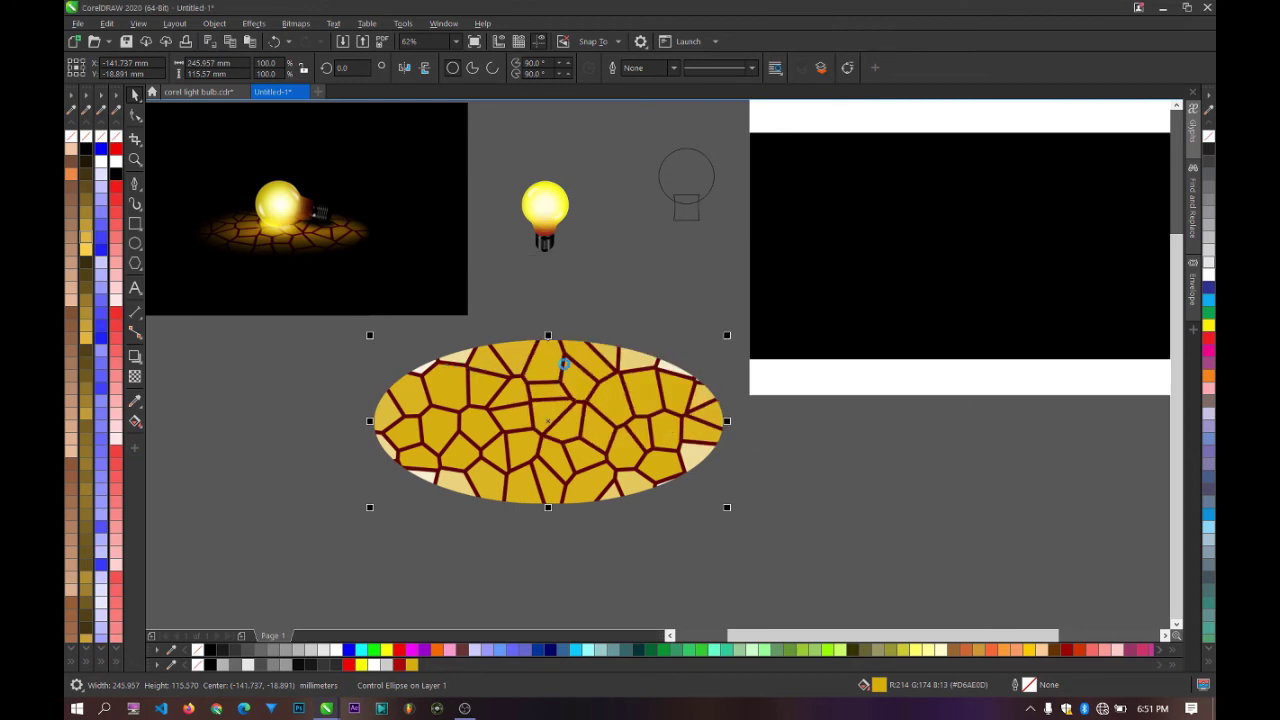
Step: Scale the cracked ellipse bitmap to about 163 by 77 mm and place it on the lower middle of the black background
{"action": "left_click_drag", "start_coordinate": [570, 391], "coordinate": [712, 300]}
{"action": "scroll", "coordinate": [1086, 263], "scroll_direction": "up", "scroll_amount": 2}
{"action": "left_click_drag", "start_coordinate": [656, 243], "coordinate": [465, 335]}
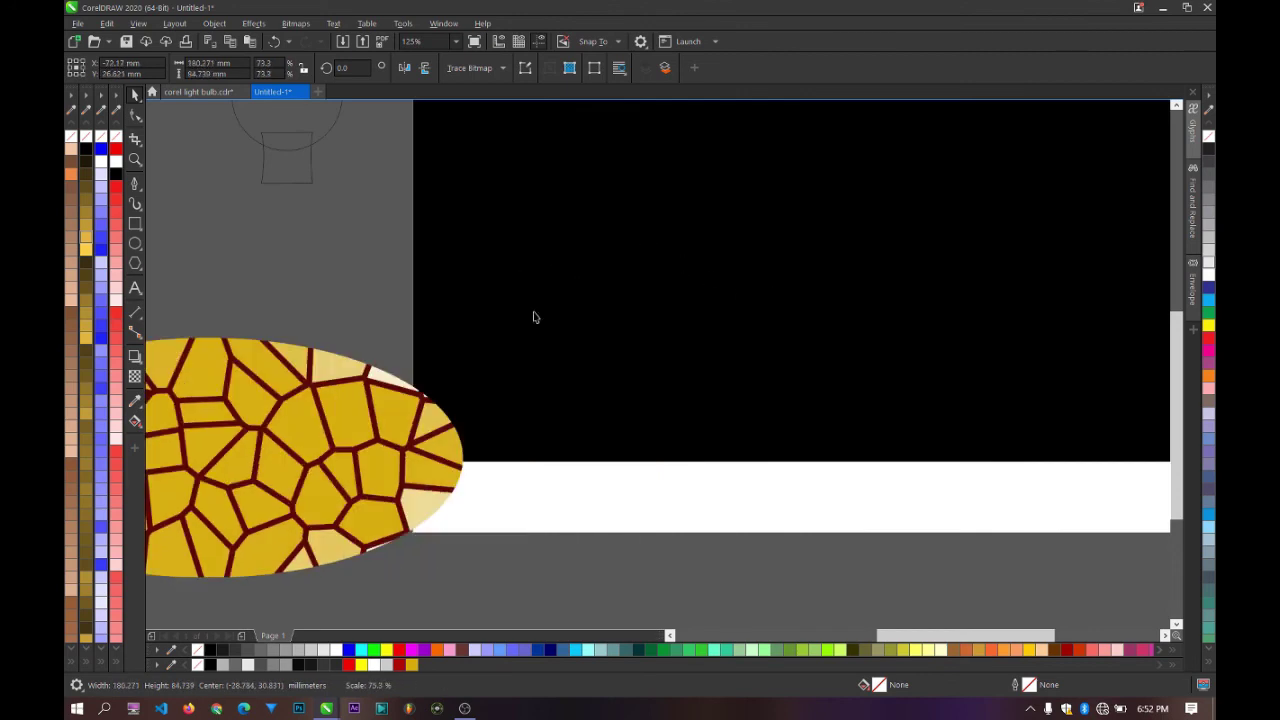
{"action": "scroll", "coordinate": [540, 320], "scroll_direction": "down", "scroll_amount": 2}
{"action": "left_click_drag", "start_coordinate": [508, 378], "coordinate": [795, 316]}
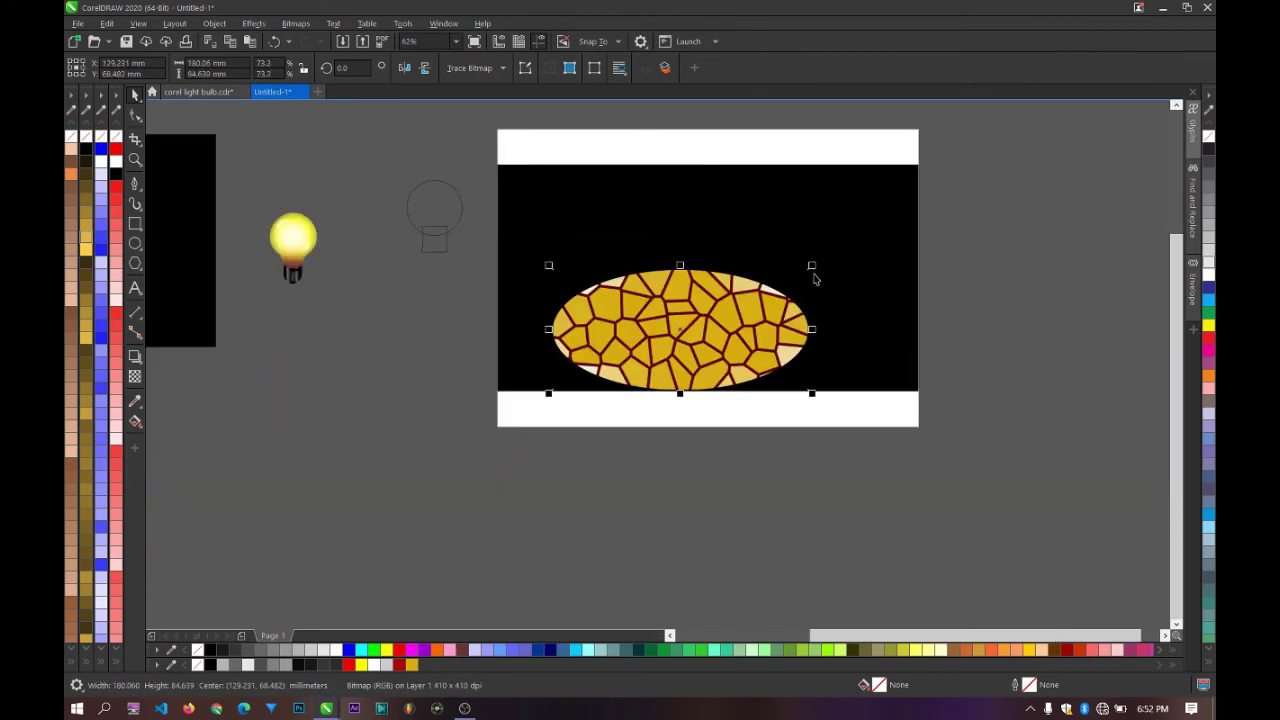
{"action": "left_click_drag", "start_coordinate": [812, 266], "coordinate": [788, 277]}
{"action": "scroll", "coordinate": [838, 289], "scroll_direction": "up", "scroll_amount": 1}
{"action": "left_click_drag", "start_coordinate": [582, 365], "coordinate": [628, 352]}
{"action": "scroll", "coordinate": [622, 349], "scroll_direction": "down", "scroll_amount": 1}
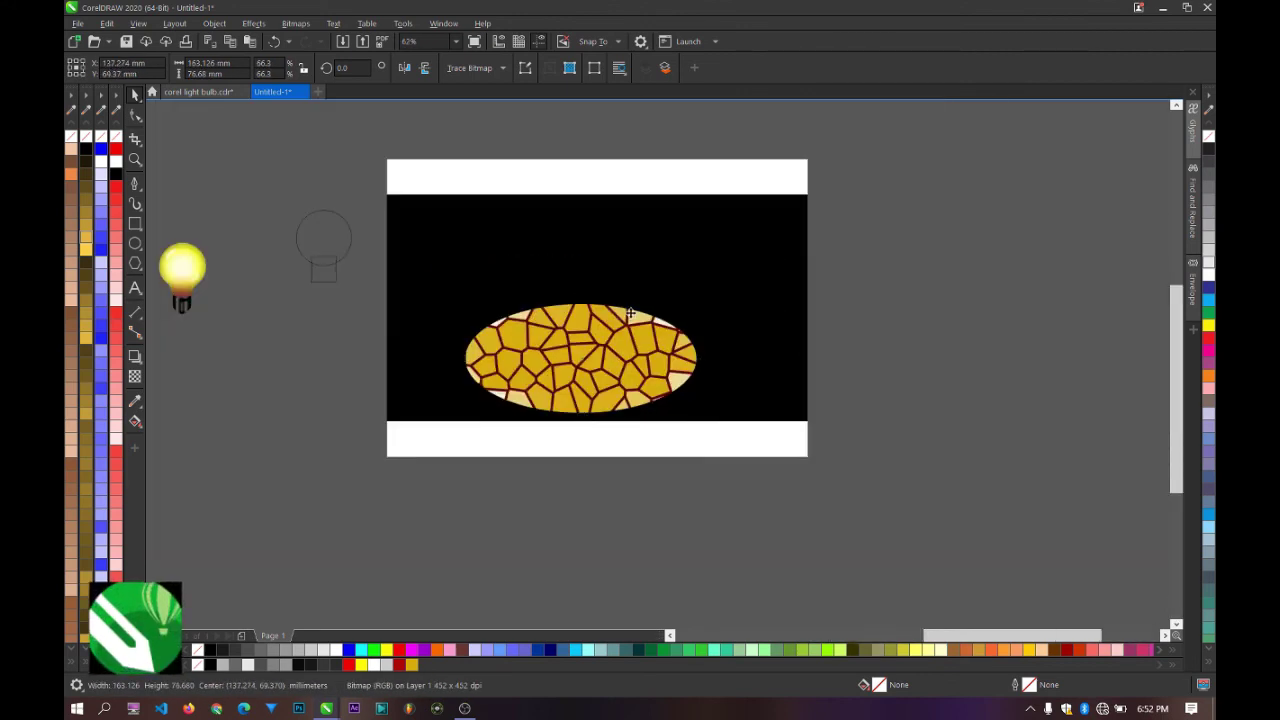
Step: Add perspective to the cracked ellipse bitmap and pull its two upper corners inward and down so it lies like flat ground
{"action": "scroll", "coordinate": [631, 313], "scroll_direction": "up", "scroll_amount": 2}
{"action": "left_click", "coordinate": [253, 23]}
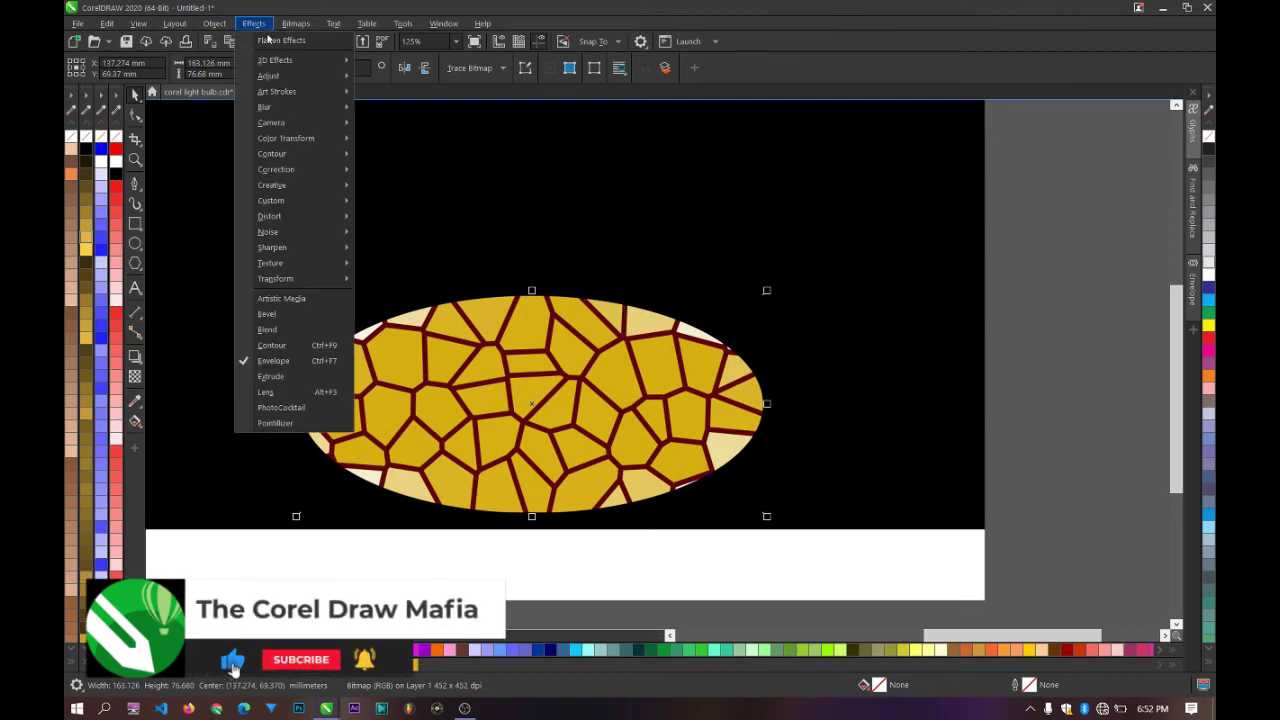
{"action": "left_click", "coordinate": [212, 24]}
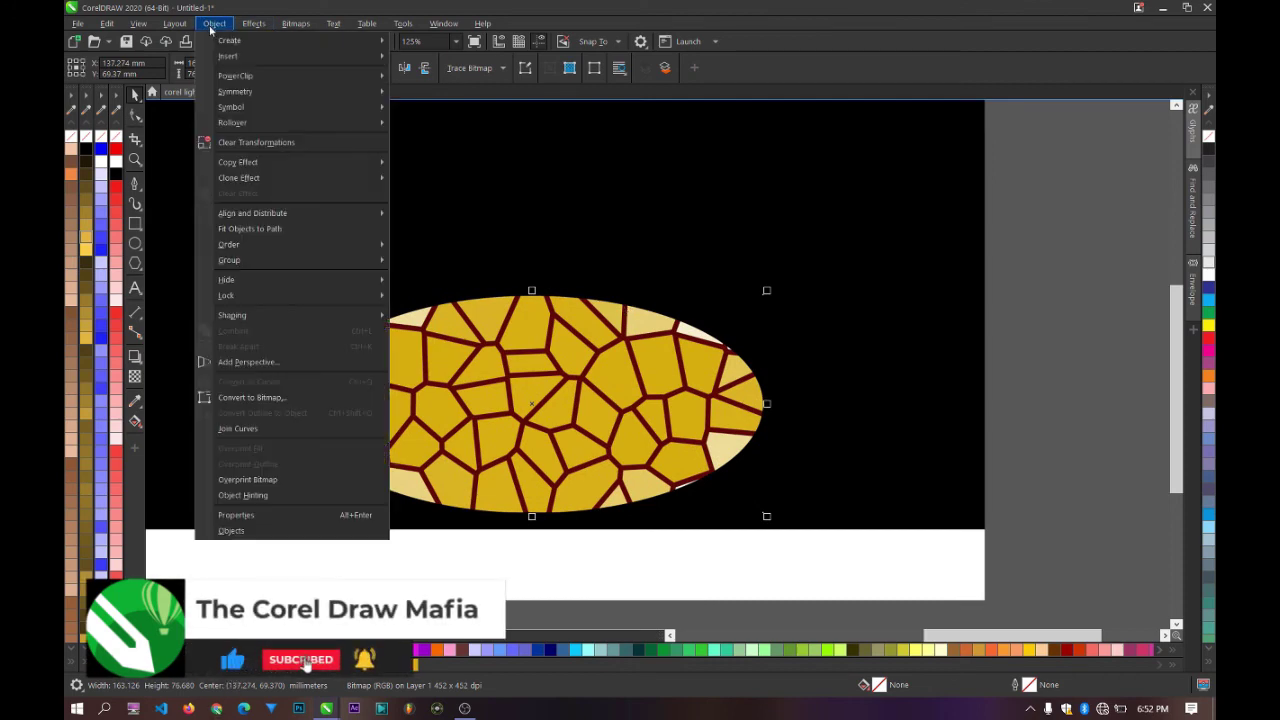
{"action": "left_click", "coordinate": [312, 360]}
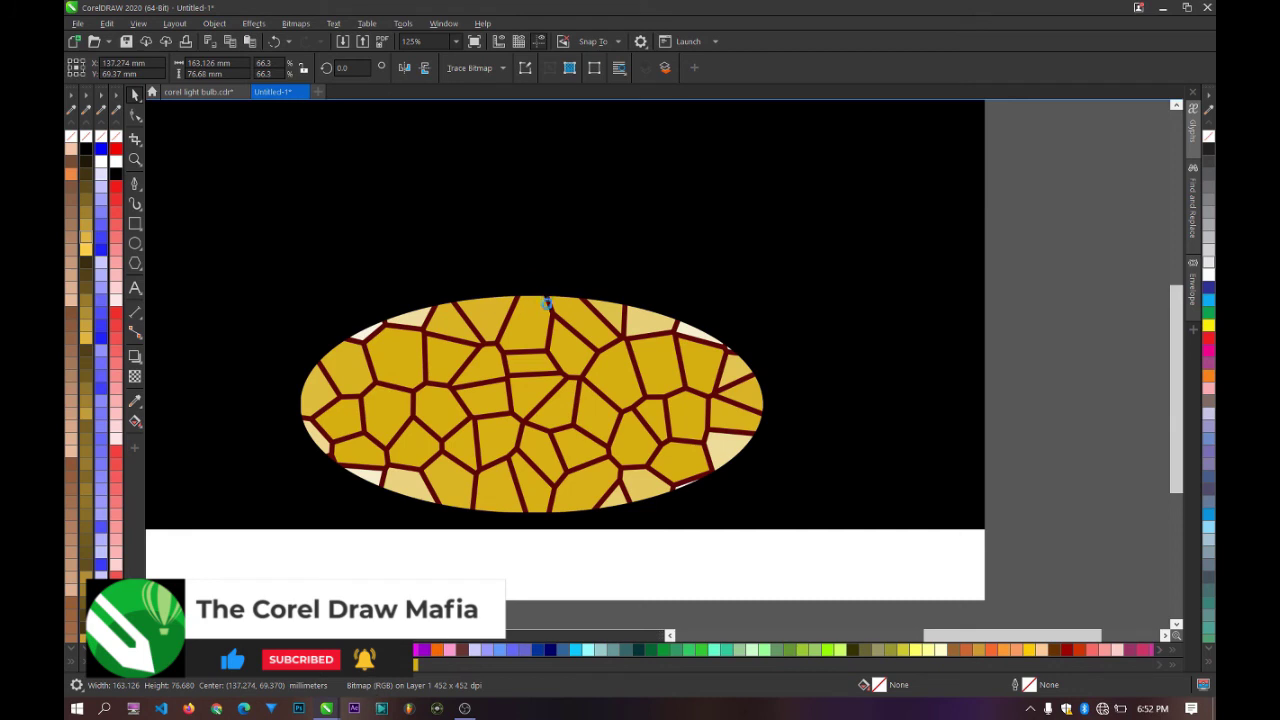
{"action": "left_click", "coordinate": [547, 303]}
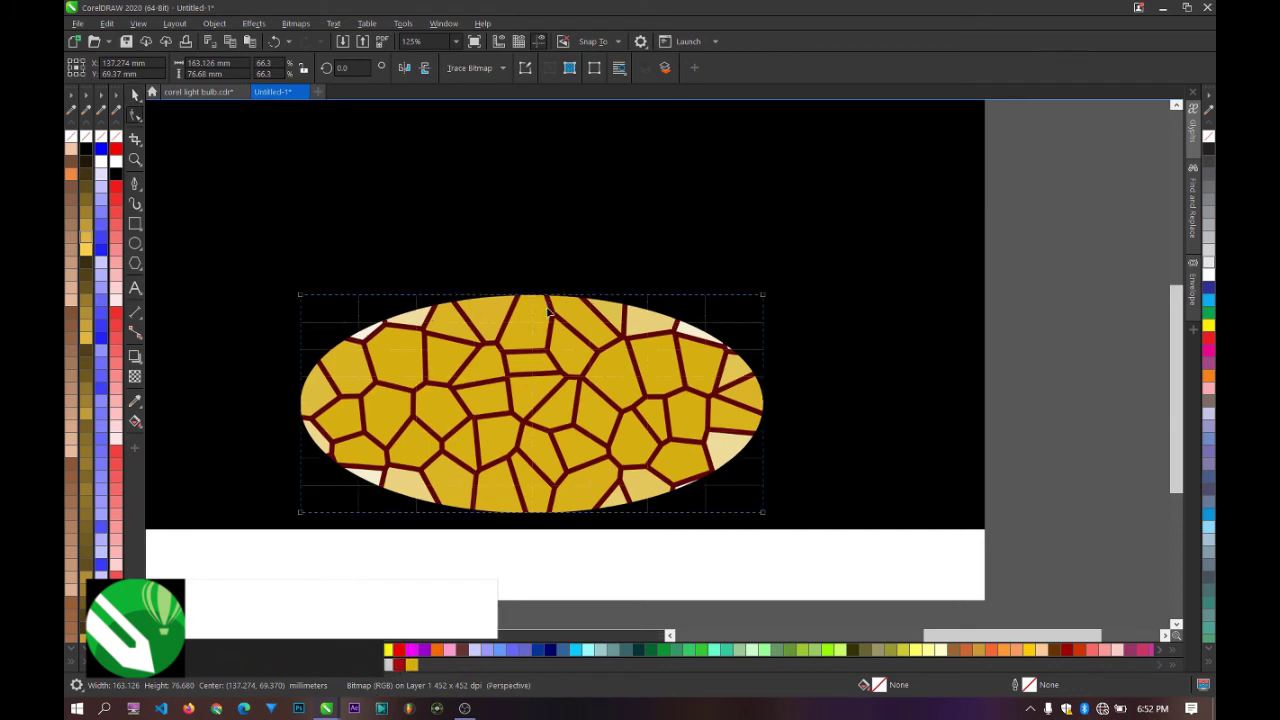
{"action": "left_click_drag", "start_coordinate": [299, 293], "coordinate": [390, 341]}
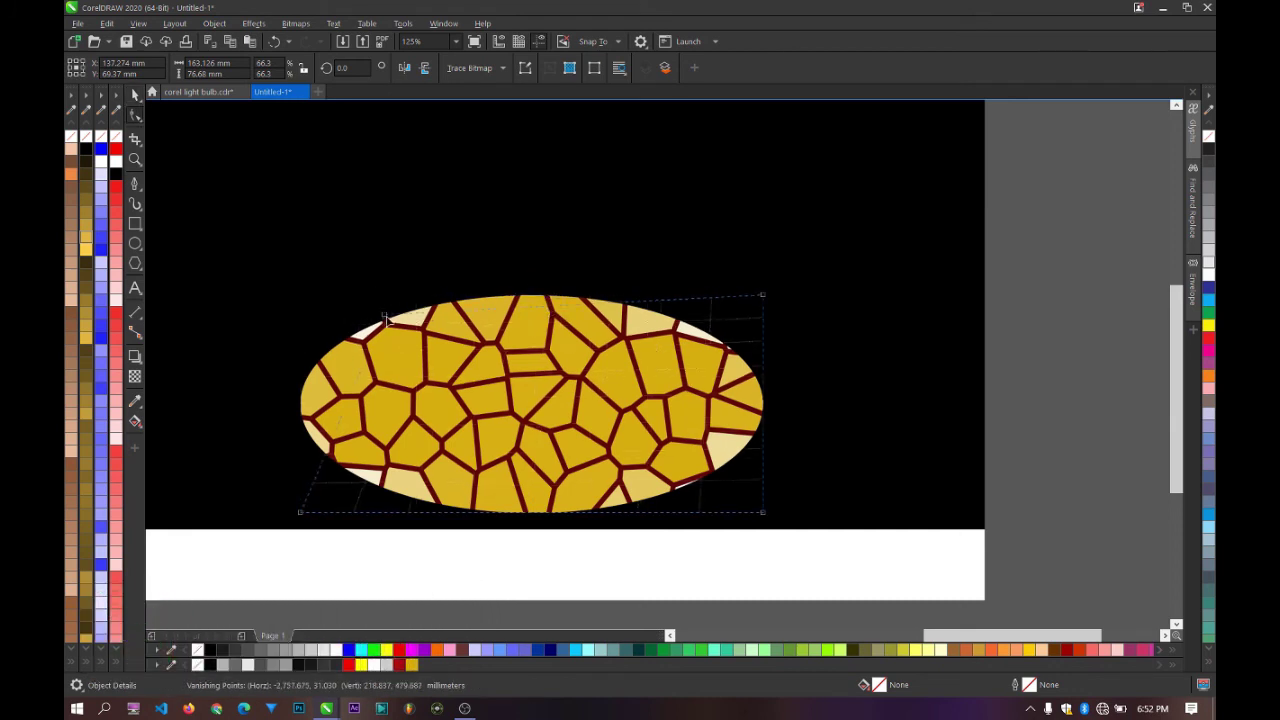
{"action": "left_click_drag", "start_coordinate": [760, 296], "coordinate": [700, 356]}
{"action": "left_click_drag", "start_coordinate": [392, 345], "coordinate": [399, 370]}
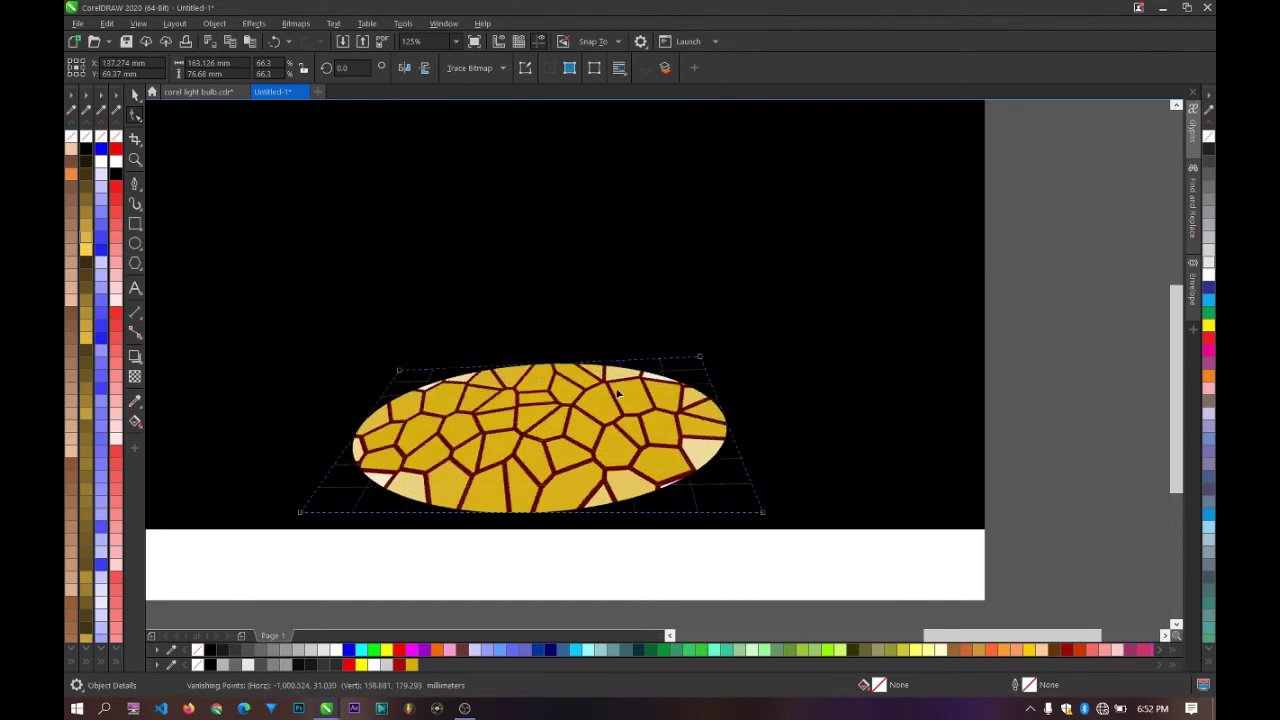
Step: Pull both upper perspective corners of the cracked ellipse down to about 42 mm high and move it up toward the middle of the background
{"action": "left_click_drag", "start_coordinate": [698, 358], "coordinate": [698, 396]}
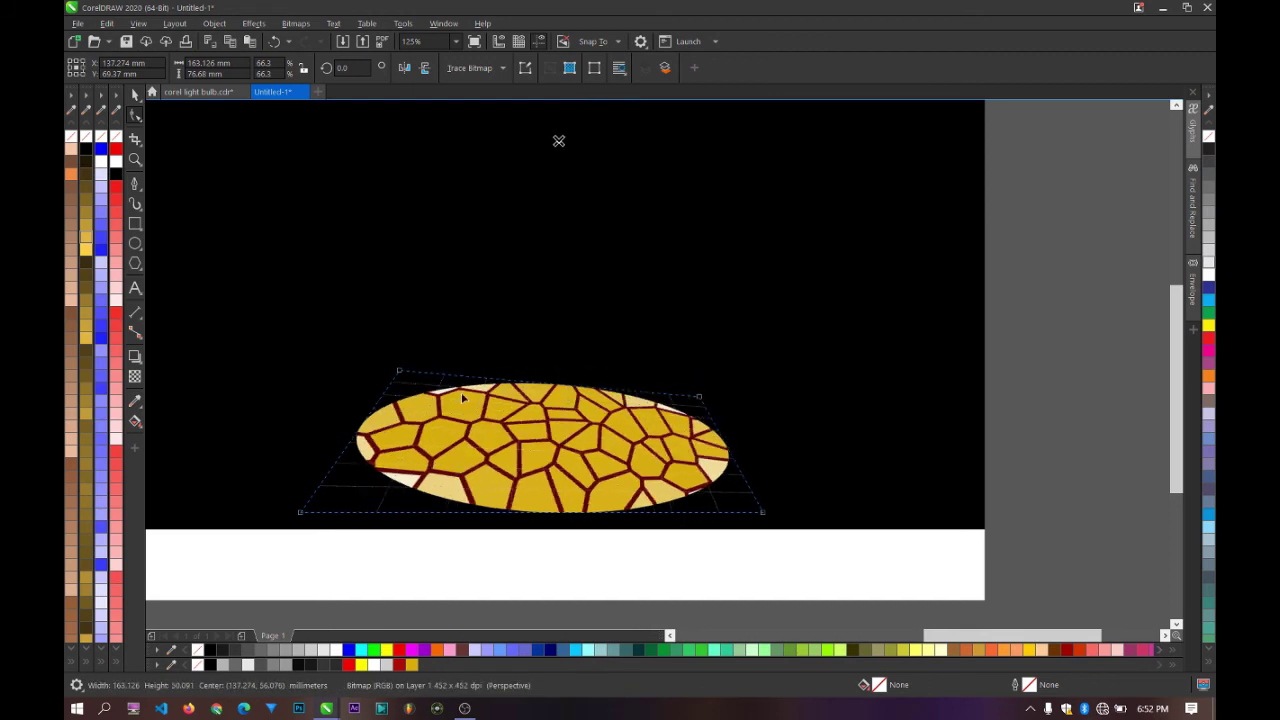
{"action": "left_click_drag", "start_coordinate": [397, 372], "coordinate": [400, 394]}
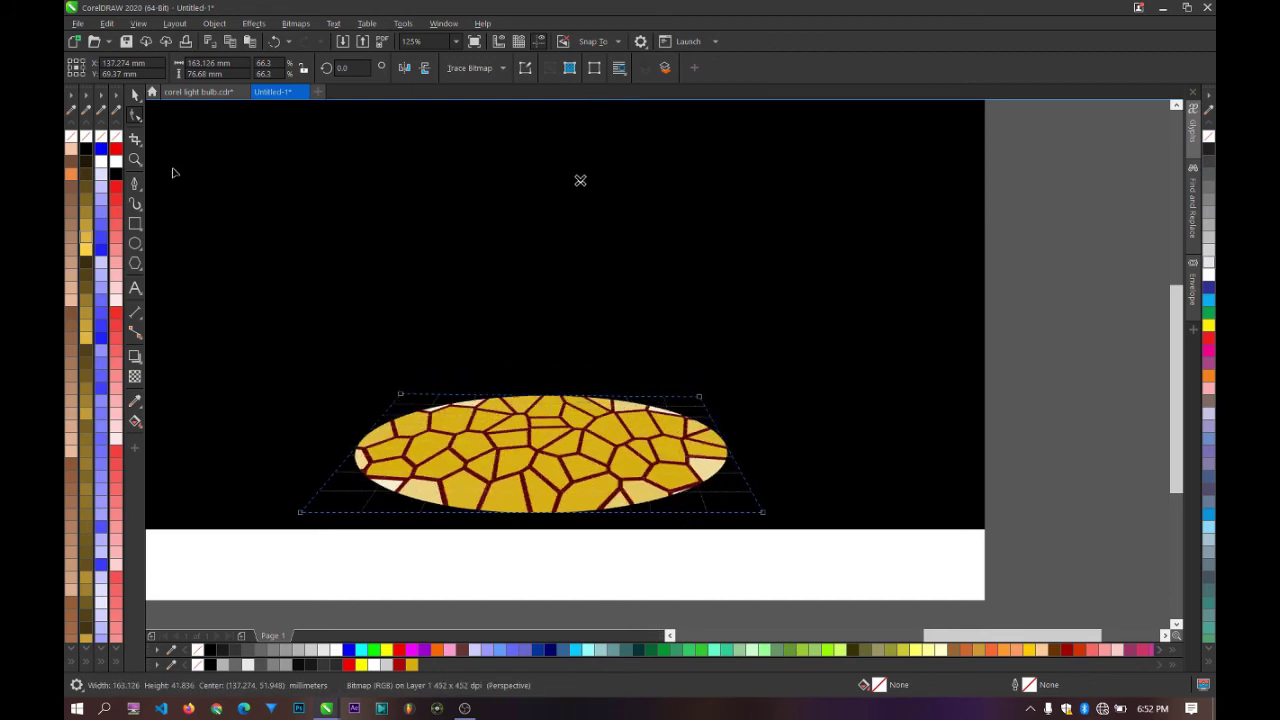
{"action": "left_click", "coordinate": [134, 94]}
{"action": "key", "text": "F3"}
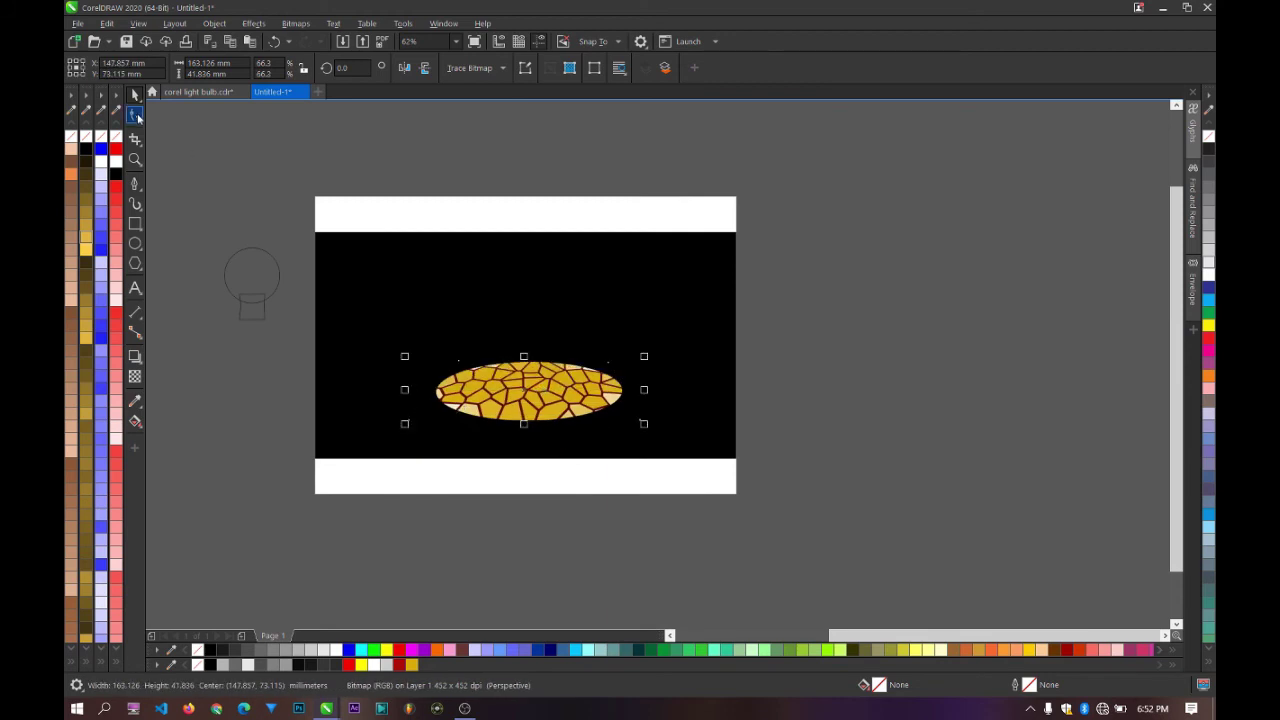
Step: Spread the cracked ellipse's two lower perspective corners to about 231 mm wide and lower the two upper ones to about 36 mm high
{"action": "left_click", "coordinate": [134, 114]}
{"action": "scroll", "coordinate": [412, 425], "scroll_direction": "up", "scroll_amount": 2}
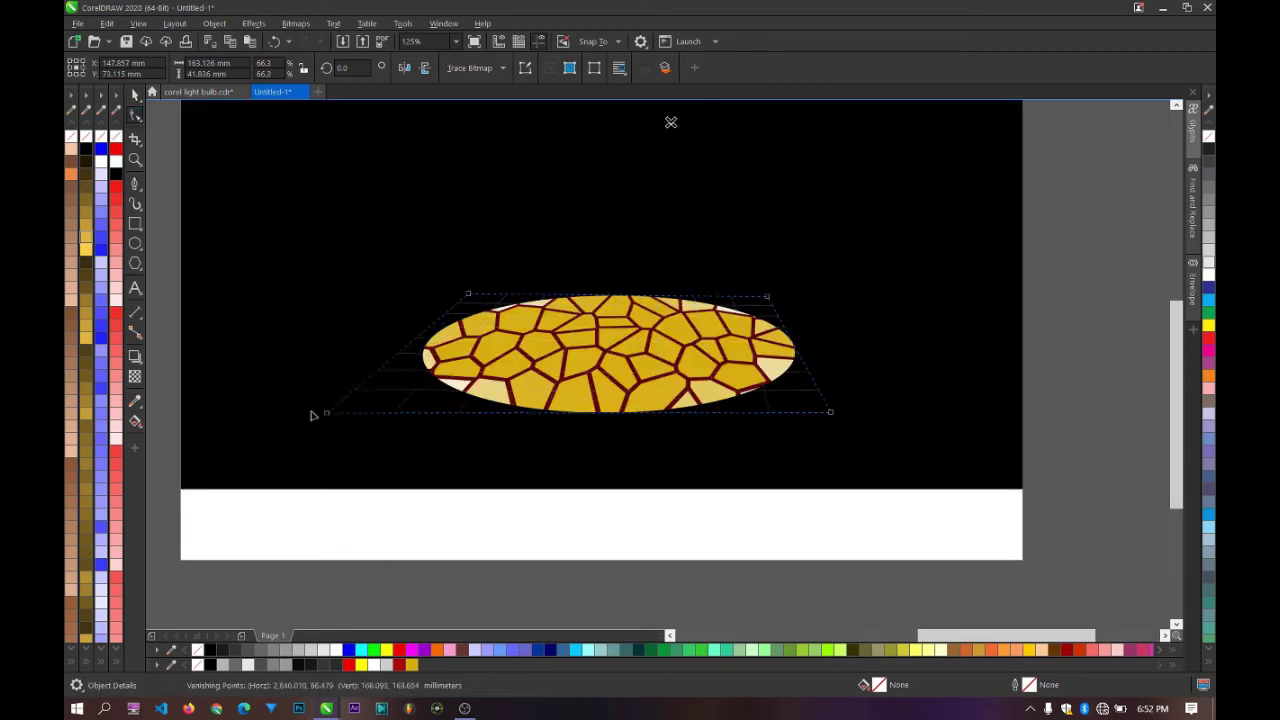
{"action": "left_click_drag", "start_coordinate": [312, 415], "coordinate": [266, 415]}
{"action": "left_click_drag", "start_coordinate": [875, 419], "coordinate": [935, 414]}
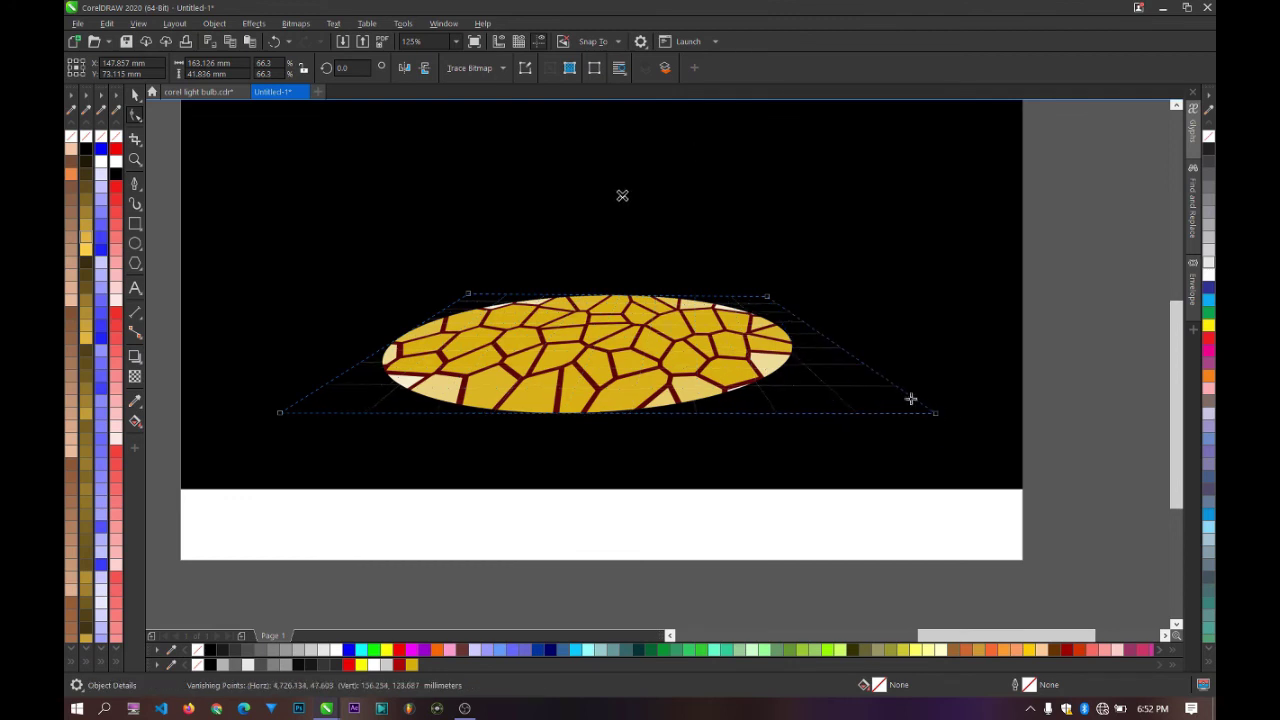
{"action": "left_click_drag", "start_coordinate": [466, 294], "coordinate": [471, 305]}
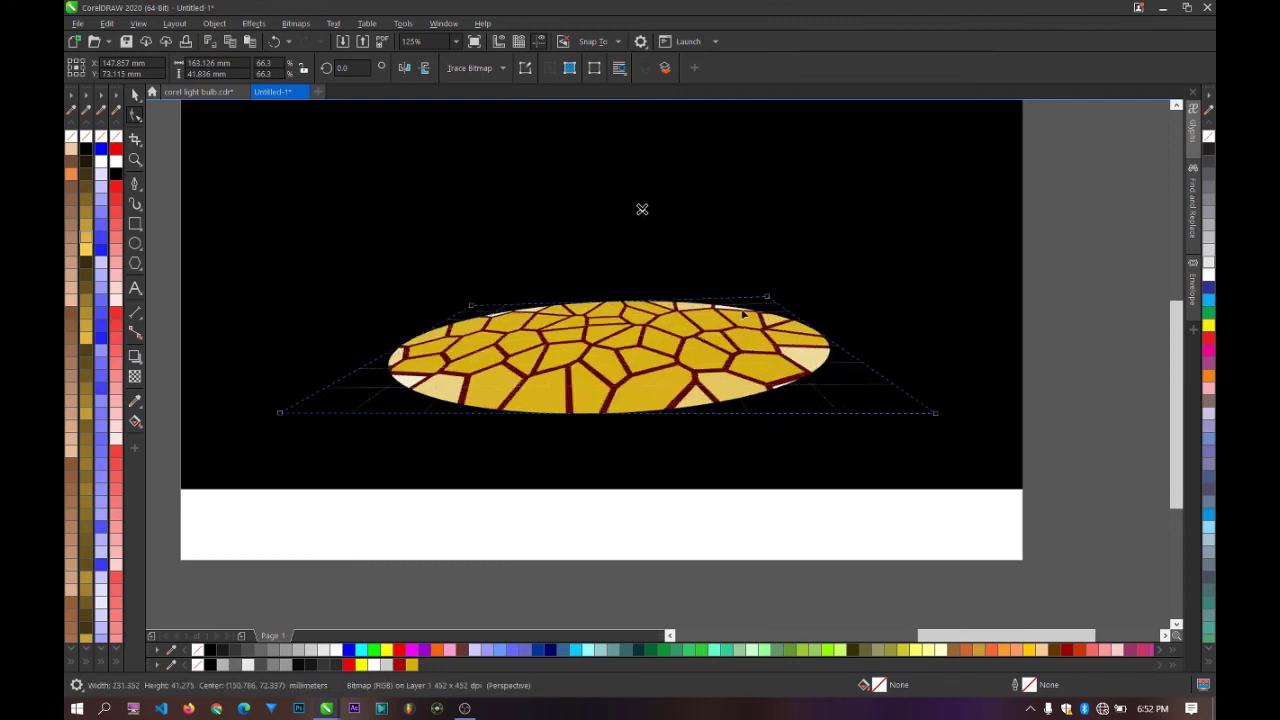
{"action": "left_click_drag", "start_coordinate": [770, 299], "coordinate": [774, 311]}
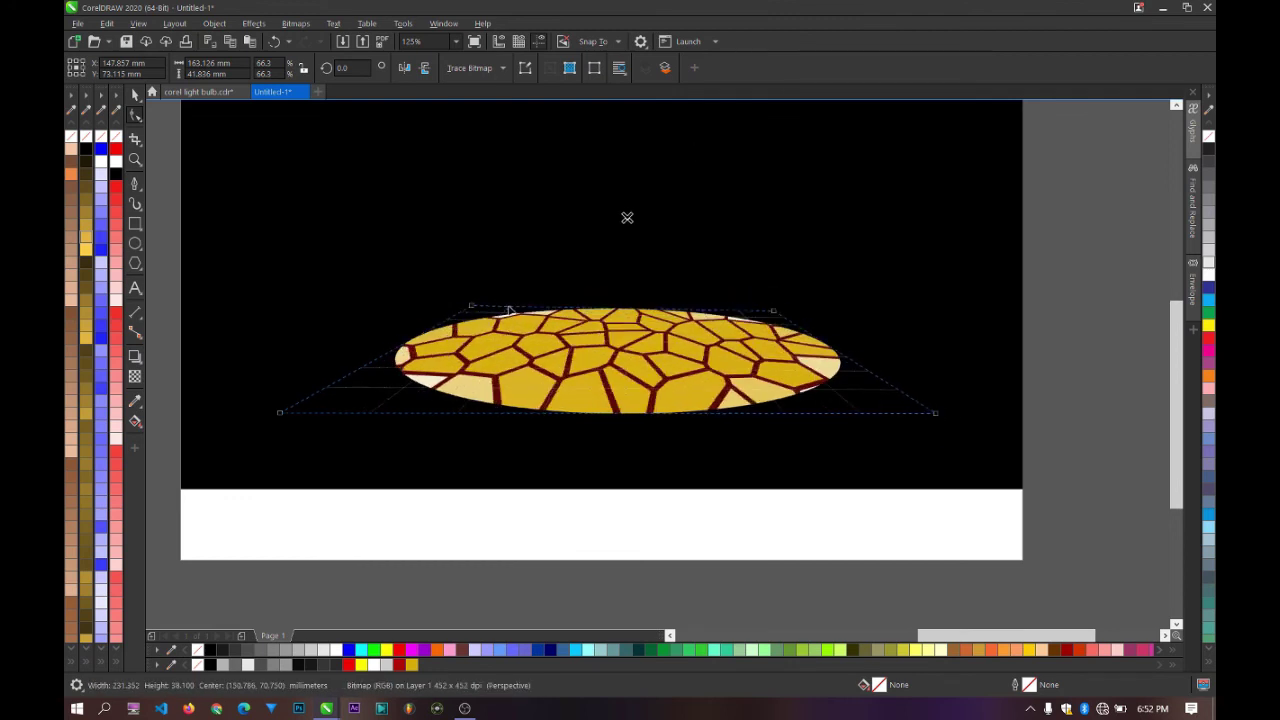
{"action": "left_click_drag", "start_coordinate": [471, 309], "coordinate": [468, 311]}
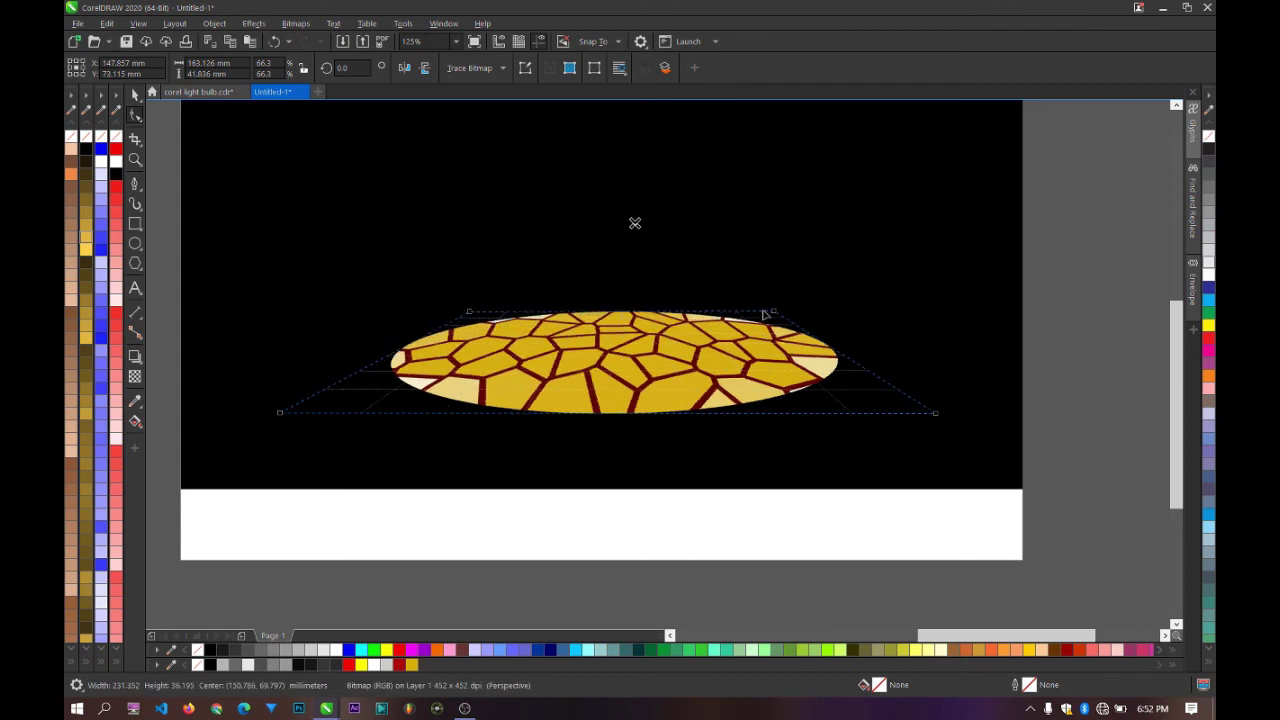
{"action": "scroll", "coordinate": [765, 315], "scroll_direction": "down", "scroll_amount": 2}
{"action": "scroll", "coordinate": [765, 315], "scroll_direction": "up", "scroll_amount": 2}
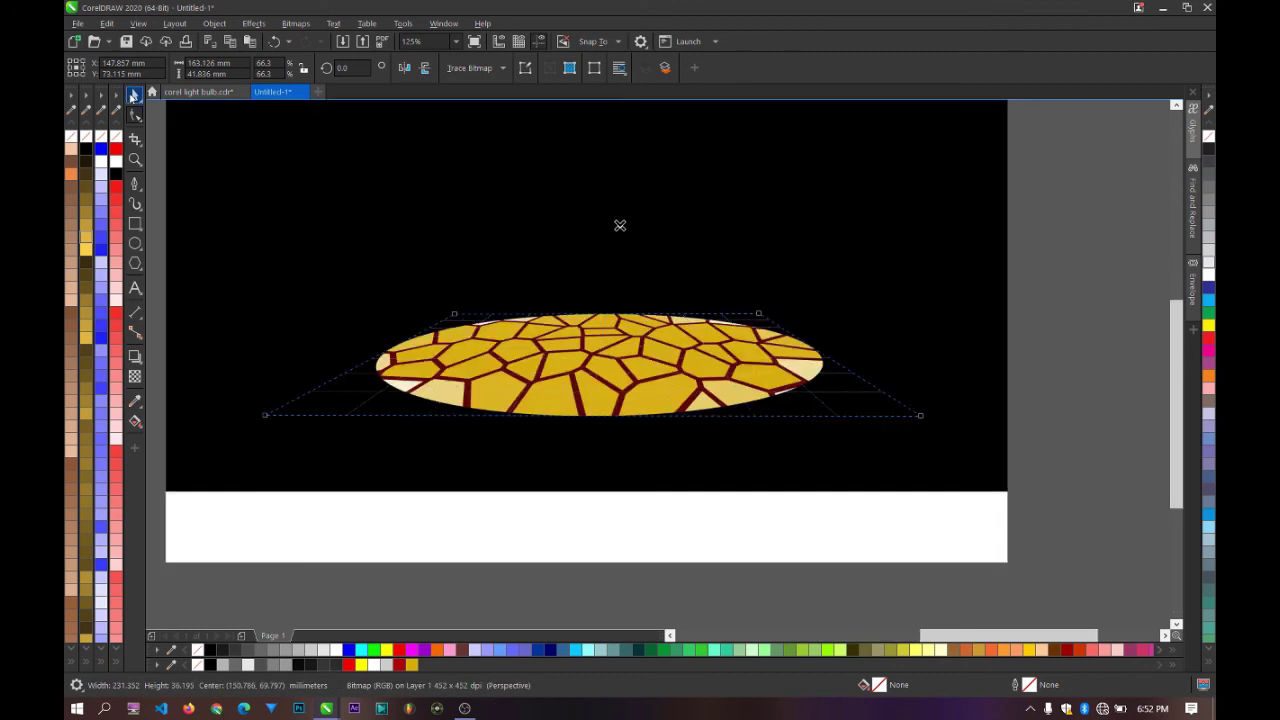
Step: Scale the cracked ellipse down to about 188 by 29 mm and move it up nearer the middle of the black background
{"action": "left_click", "coordinate": [133, 95]}
{"action": "left_click_drag", "start_coordinate": [922, 308], "coordinate": [866, 318]}
{"action": "scroll", "coordinate": [712, 352], "scroll_direction": "down", "scroll_amount": 2}
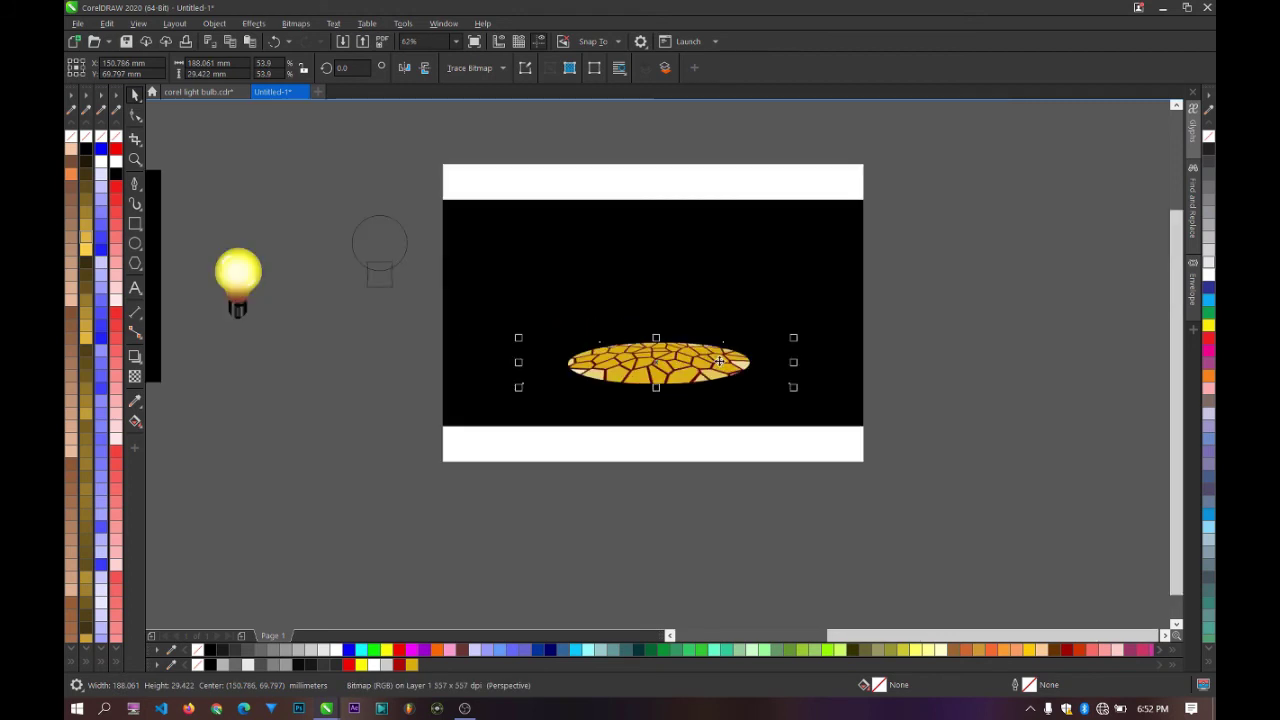
{"action": "scroll", "coordinate": [712, 352], "scroll_direction": "up", "scroll_amount": 2}
{"action": "scroll", "coordinate": [702, 346], "scroll_direction": "down", "scroll_amount": 2}
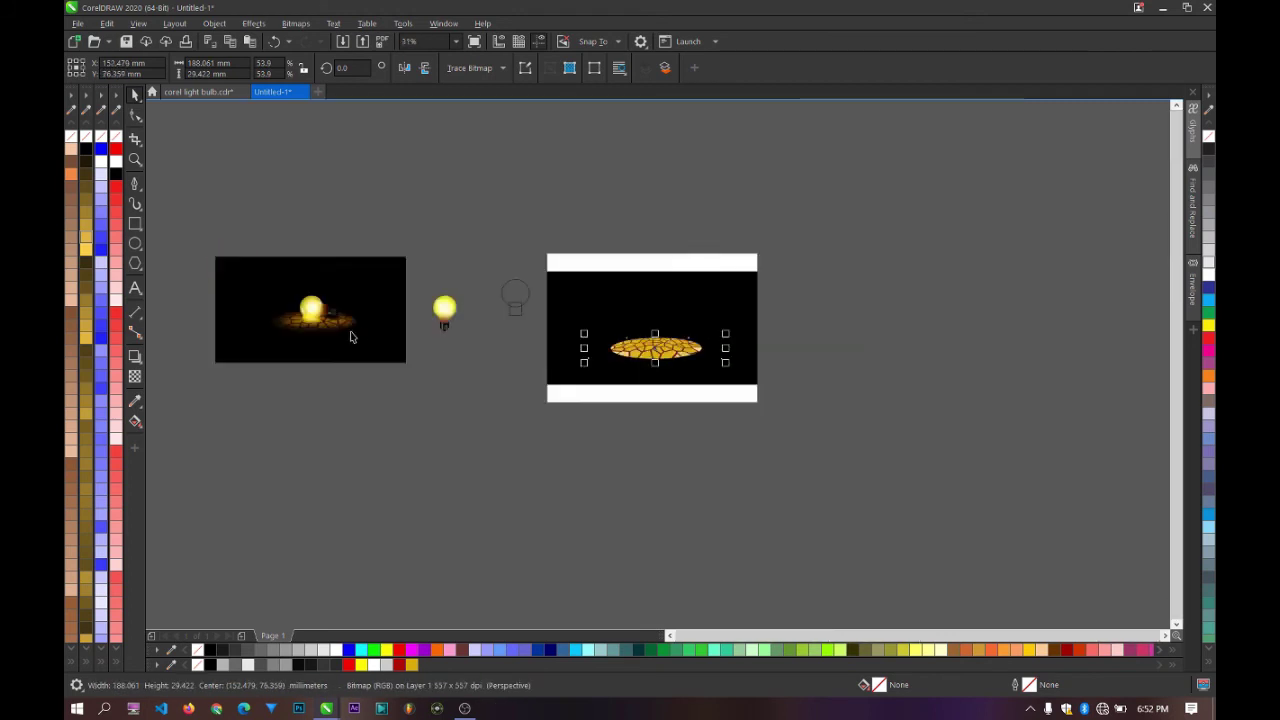
{"action": "scroll", "coordinate": [352, 337], "scroll_direction": "up", "scroll_amount": 1}
{"action": "scroll", "coordinate": [352, 337], "scroll_direction": "down", "scroll_amount": 1}
{"action": "scroll", "coordinate": [673, 352], "scroll_direction": "up", "scroll_amount": 2}
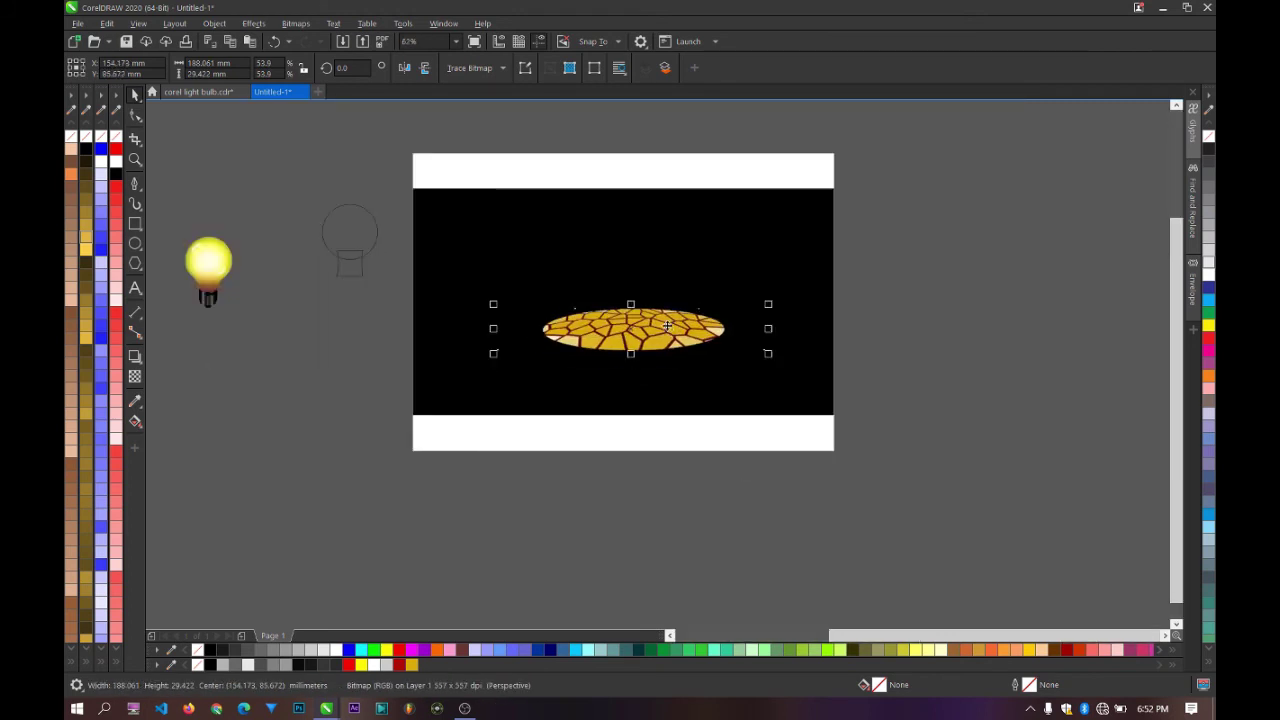
{"action": "scroll", "coordinate": [662, 323], "scroll_direction": "up", "scroll_amount": 2}
{"action": "scroll", "coordinate": [662, 323], "scroll_direction": "down", "scroll_amount": 2}
{"action": "scroll", "coordinate": [713, 302], "scroll_direction": "up", "scroll_amount": 2}
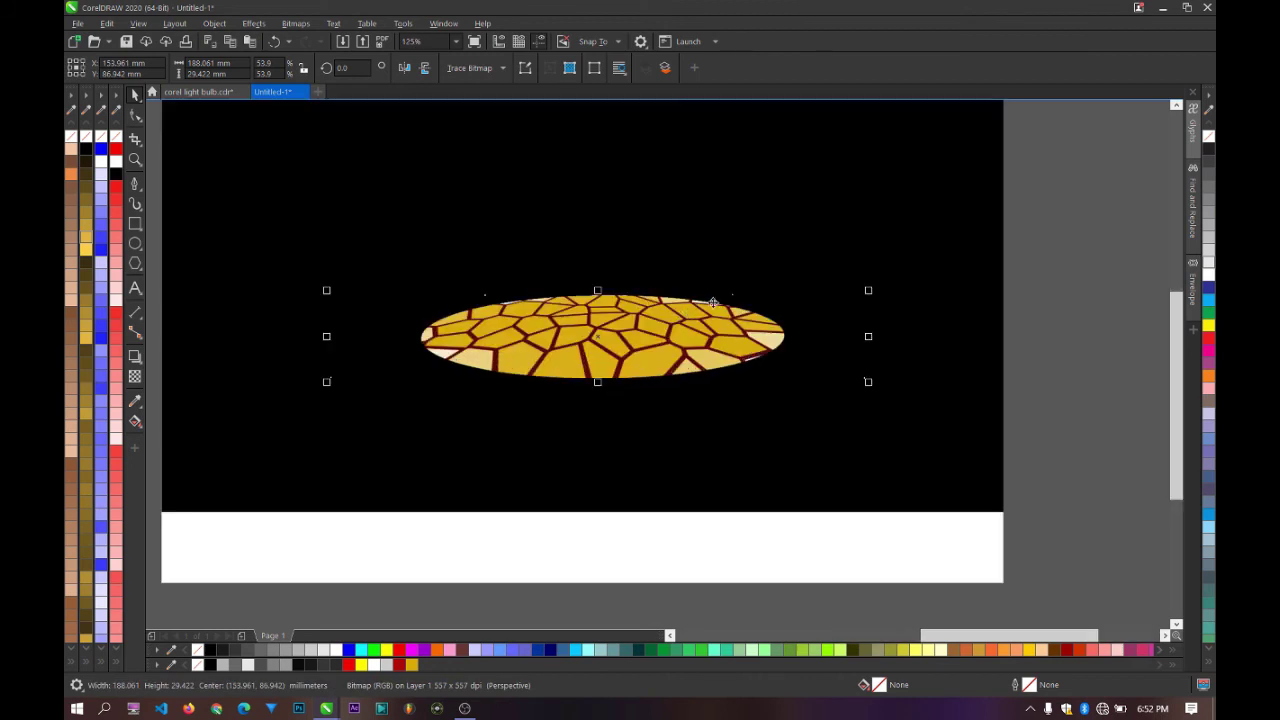
{"action": "scroll", "coordinate": [669, 311], "scroll_direction": "down", "scroll_amount": 1}
{"action": "left_click", "coordinate": [848, 292]}
{"action": "scroll", "coordinate": [614, 345], "scroll_direction": "up", "scroll_amount": 1}
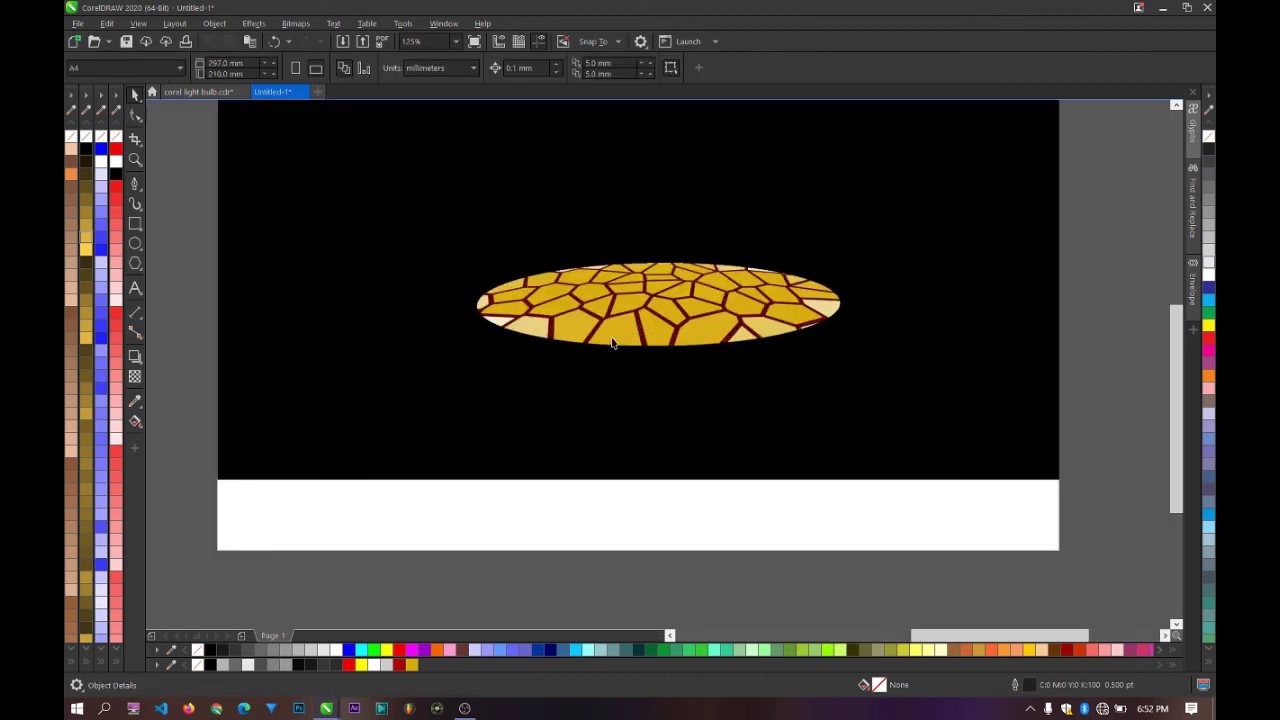
Step: Fade the lower edge of the cracked ellipse with a linear transparency and convert it to a 300 dpi RGB bitmap with transparent background
{"action": "left_click", "coordinate": [645, 318]}
{"action": "scroll", "coordinate": [709, 301], "scroll_direction": "up", "scroll_amount": 1}
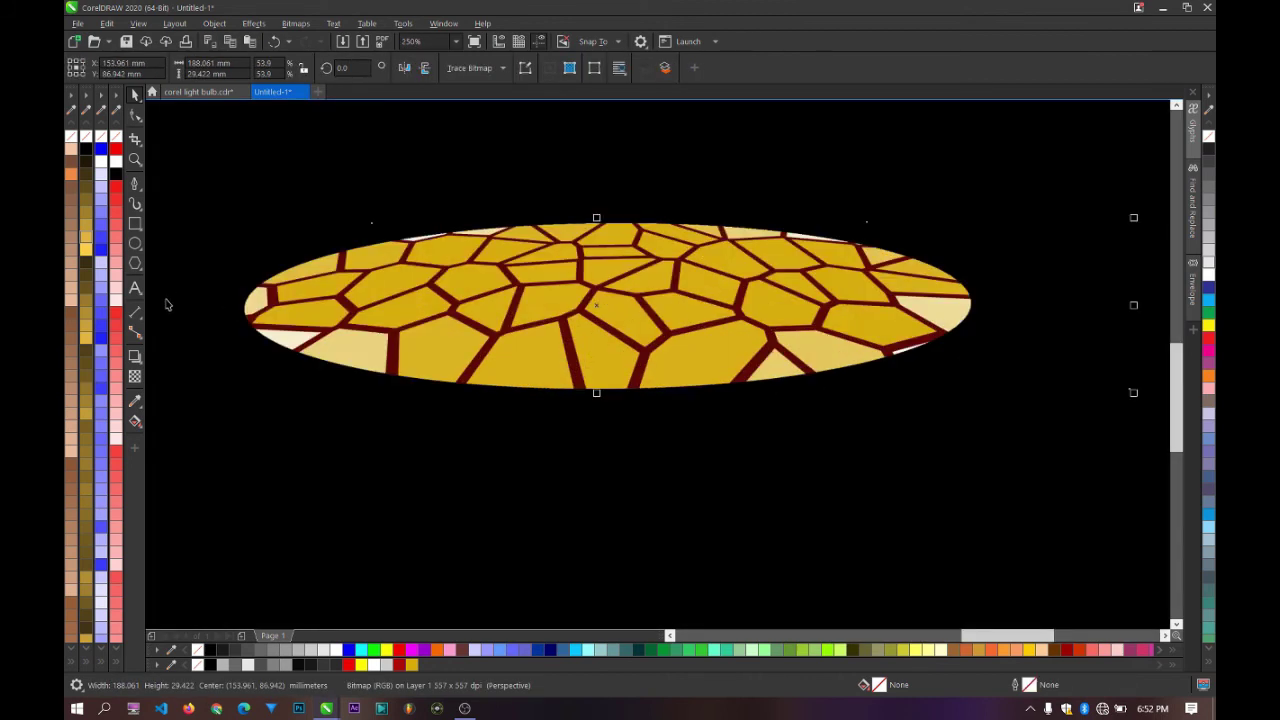
{"action": "left_click", "coordinate": [134, 377]}
{"action": "left_click_drag", "start_coordinate": [546, 286], "coordinate": [549, 397]}
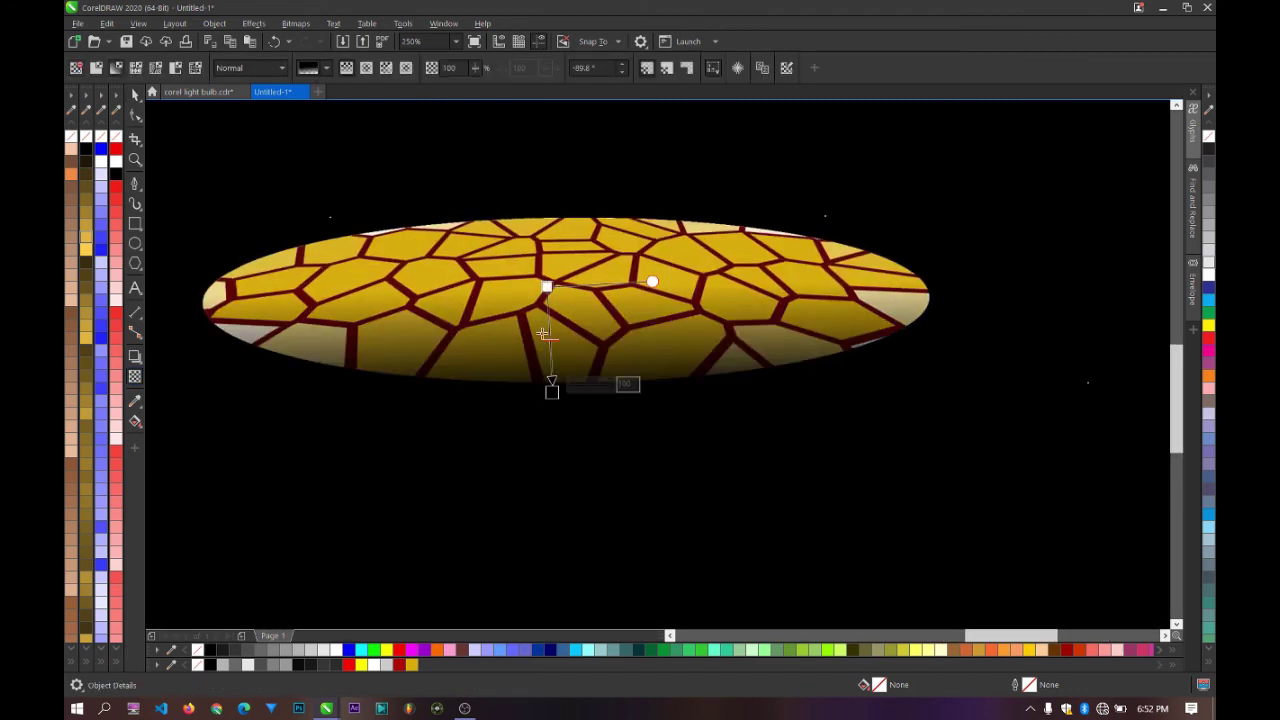
{"action": "left_click_drag", "start_coordinate": [546, 286], "coordinate": [542, 263]}
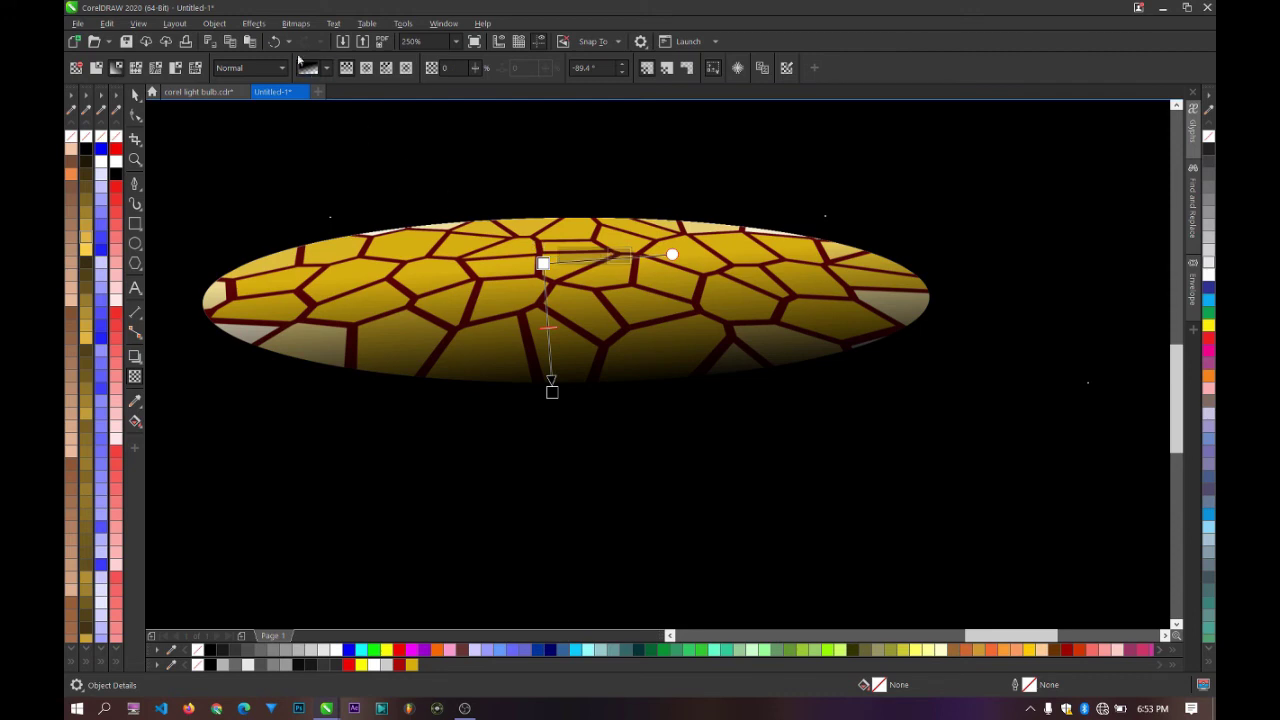
{"action": "left_click", "coordinate": [296, 24]}
{"action": "left_click", "coordinate": [320, 41]}
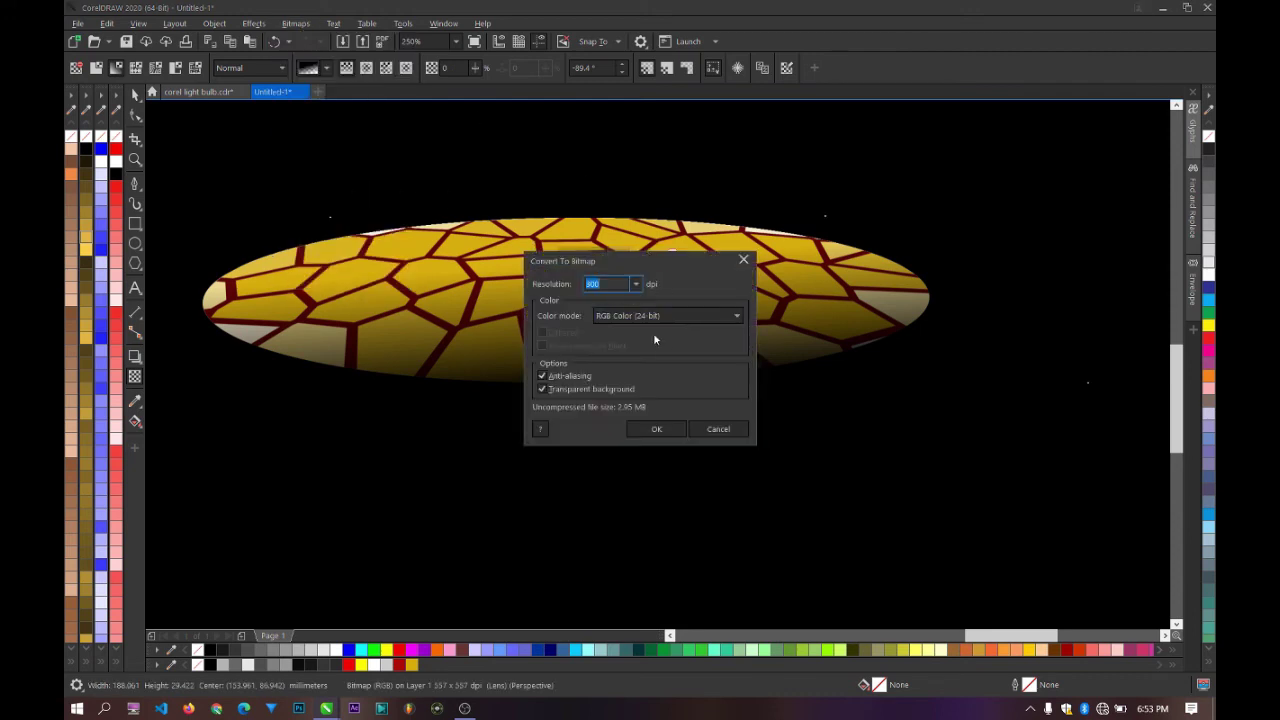
{"action": "left_click", "coordinate": [657, 428]}
Step: Fade the right end of the cracked ellipse with a linear transparency and convert it to a bitmap again
{"action": "scroll", "coordinate": [645, 334], "scroll_direction": "down", "scroll_amount": 1}
{"action": "left_click_drag", "start_coordinate": [682, 306], "coordinate": [784, 306]}
{"action": "scroll", "coordinate": [782, 305], "scroll_direction": "up", "scroll_amount": 1}
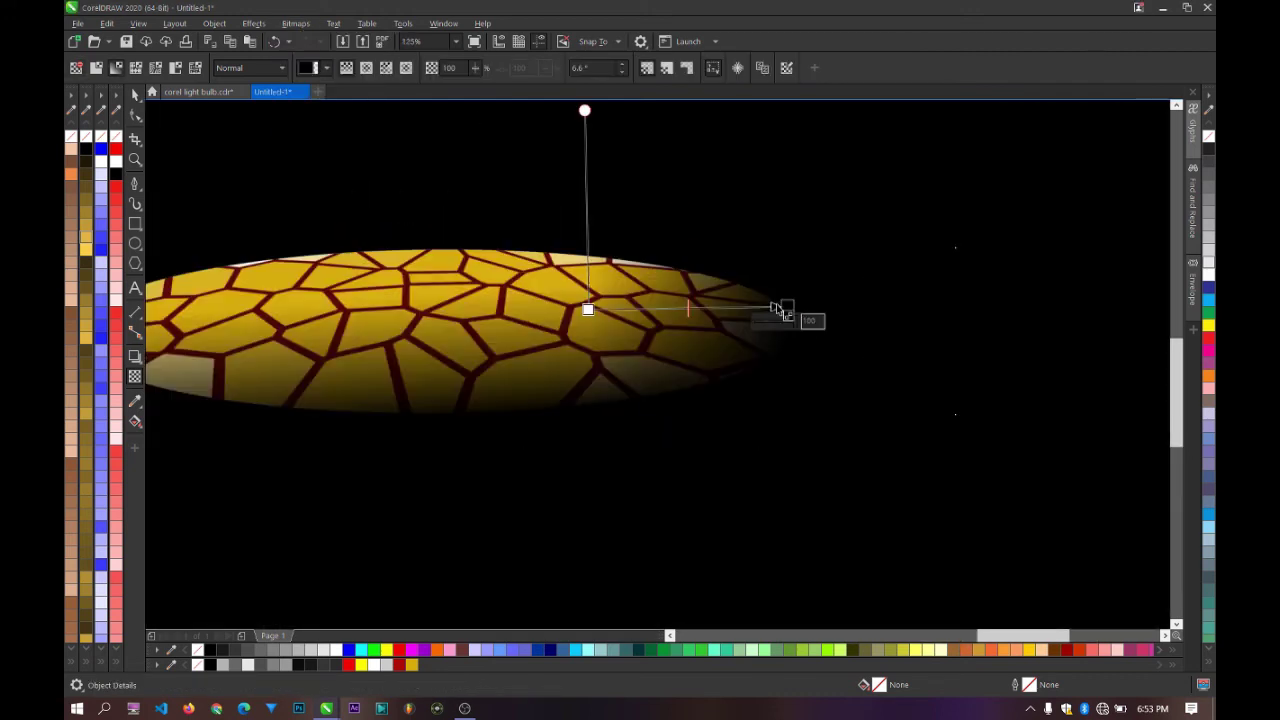
{"action": "left_click_drag", "start_coordinate": [588, 309], "coordinate": [540, 306]}
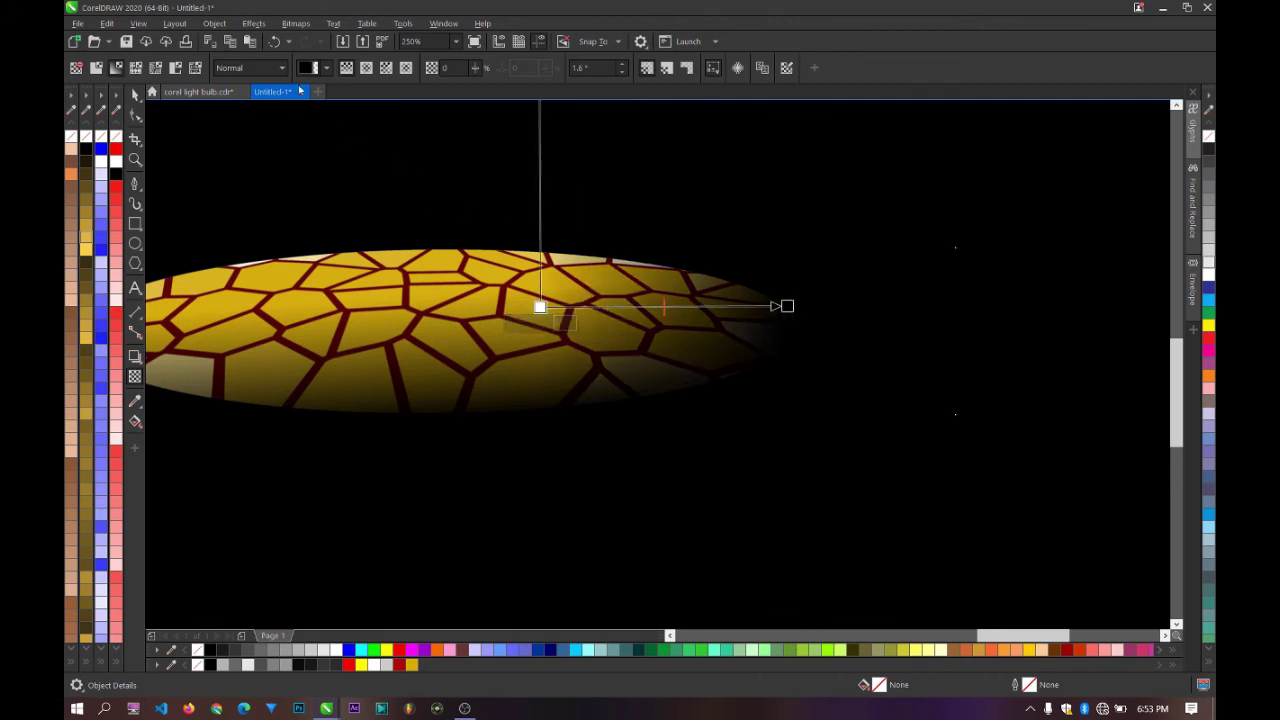
{"action": "left_click", "coordinate": [296, 24]}
{"action": "left_click", "coordinate": [306, 42]}
{"action": "left_click", "coordinate": [651, 432]}
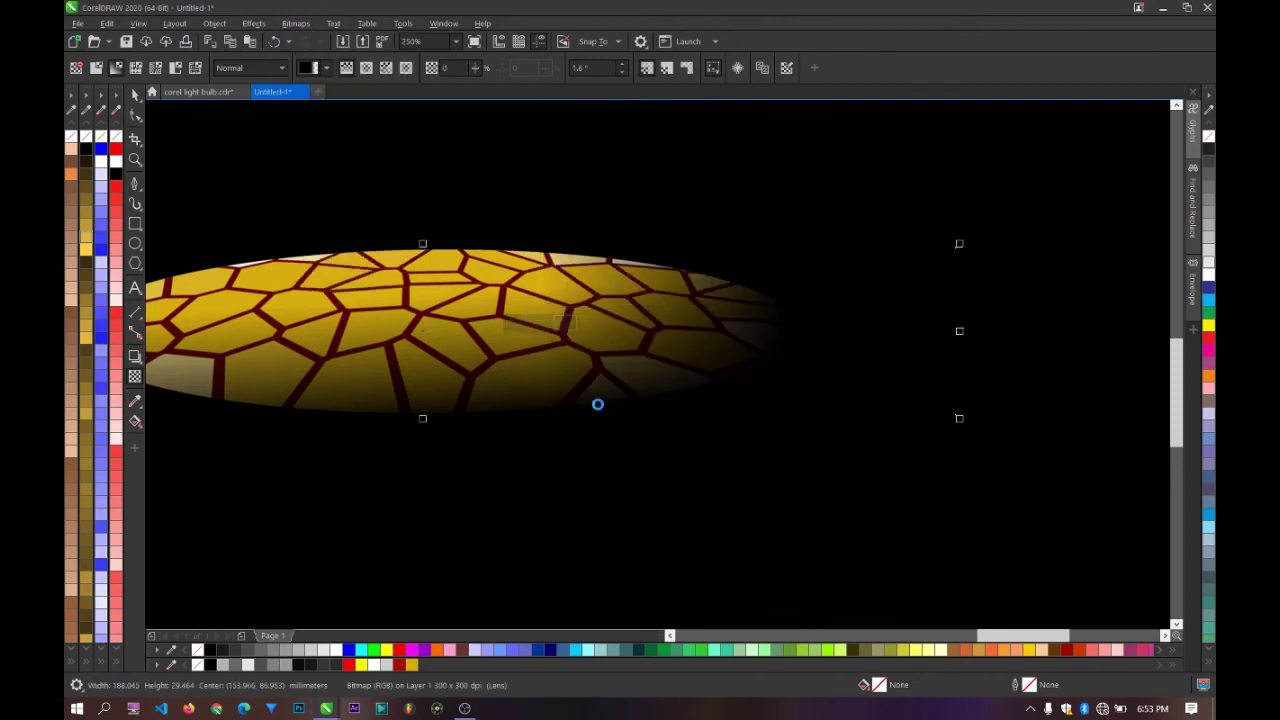
Step: Fade the upper edge of the cracked ellipse with a vertical linear transparency and convert it to a 300 dpi bitmap
{"action": "mouse_move", "coordinate": [450, 326]}
{"action": "left_mouse_down"}
{"action": "mouse_move", "coordinate": [449, 229]}
{"action": "mouse_move", "coordinate": [455, 246]}
{"action": "left_mouse_up"}
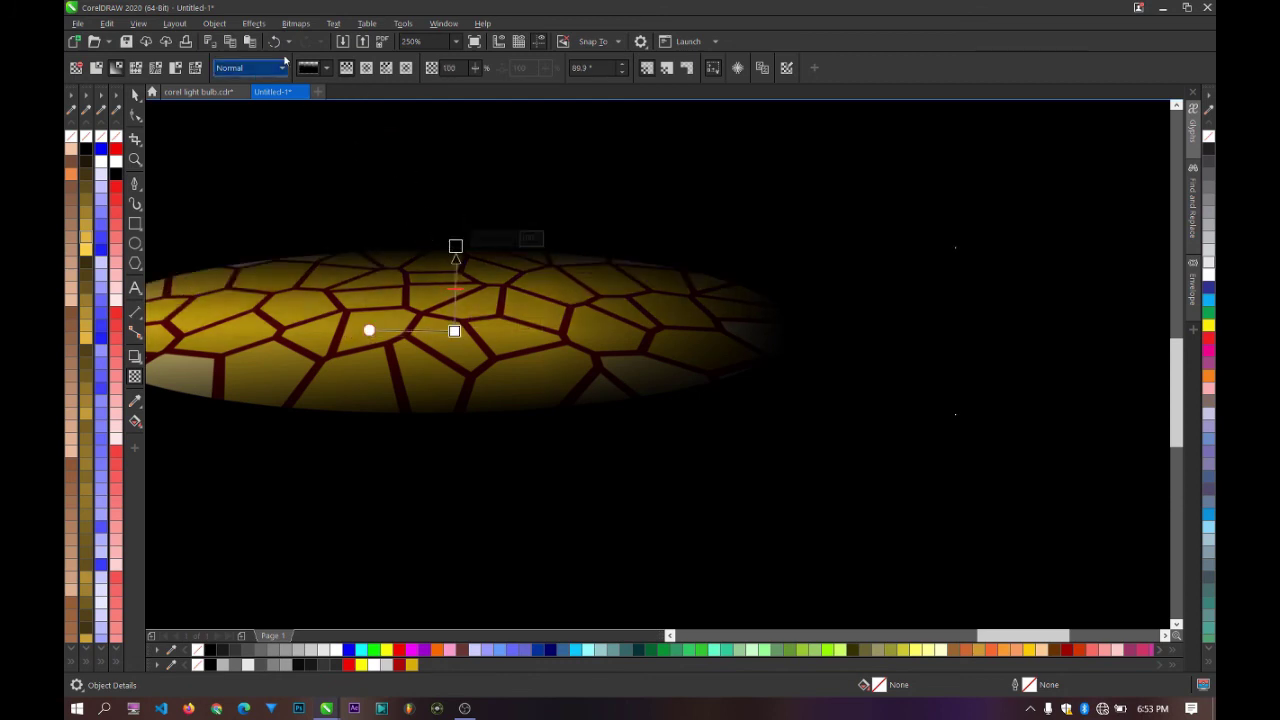
{"action": "left_click", "coordinate": [295, 23]}
{"action": "left_click", "coordinate": [330, 42]}
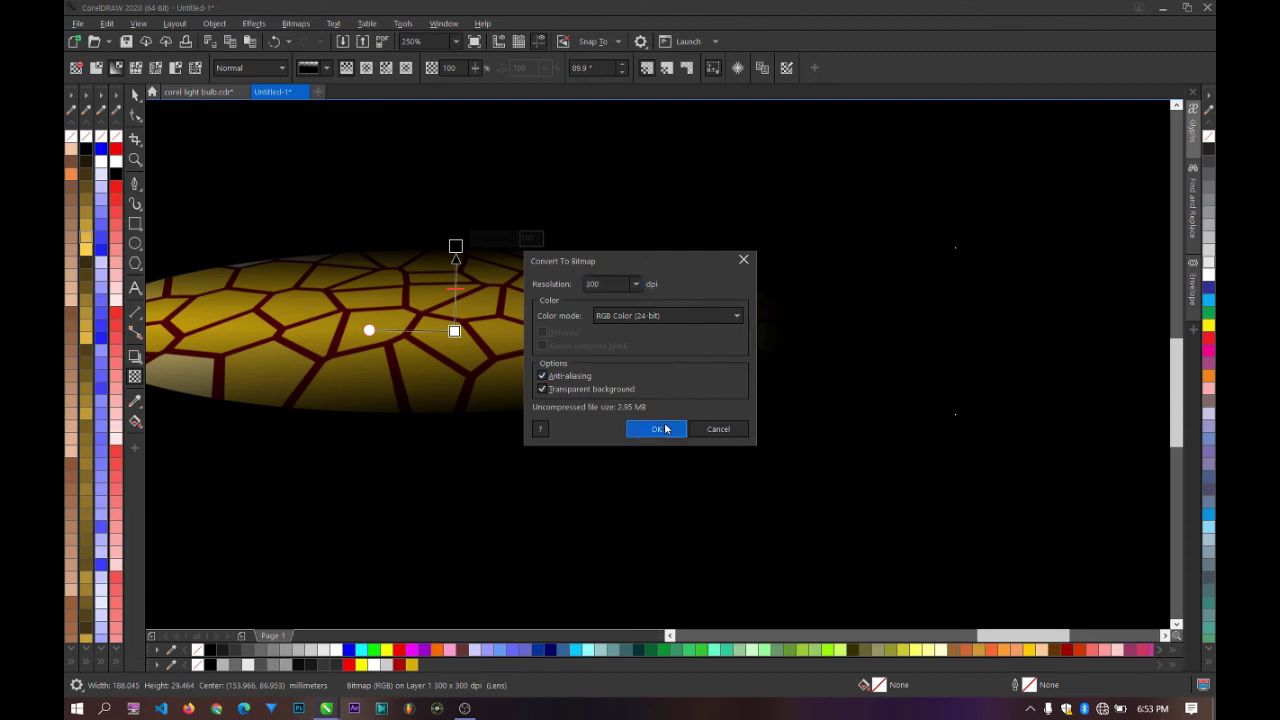
{"action": "left_click", "coordinate": [656, 429]}
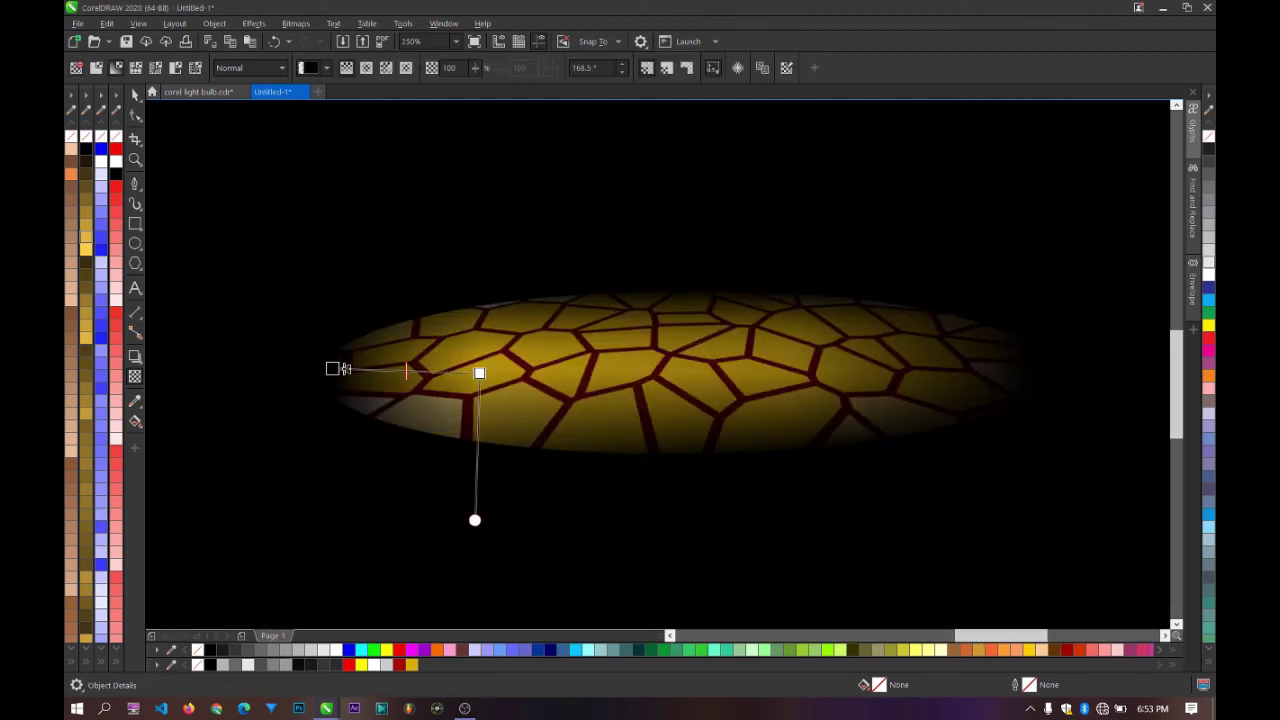
Step: Adjust the linear transparency fading the left end of the cracked ellipse inward and convert the result to a bitmap
{"action": "left_click_drag", "start_coordinate": [345, 369], "coordinate": [368, 369]}
{"action": "left_click_drag", "start_coordinate": [480, 373], "coordinate": [523, 369]}
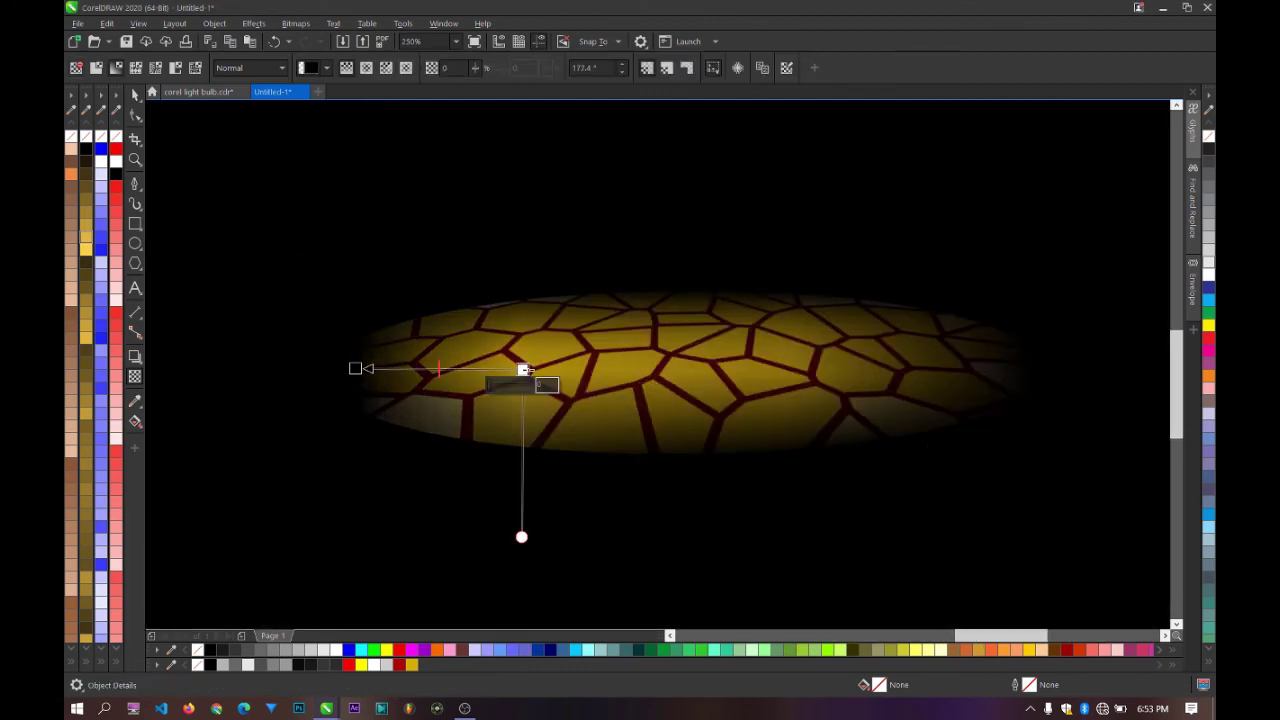
{"action": "left_click", "coordinate": [293, 24]}
{"action": "left_click", "coordinate": [330, 42]}
{"action": "left_click", "coordinate": [656, 429]}
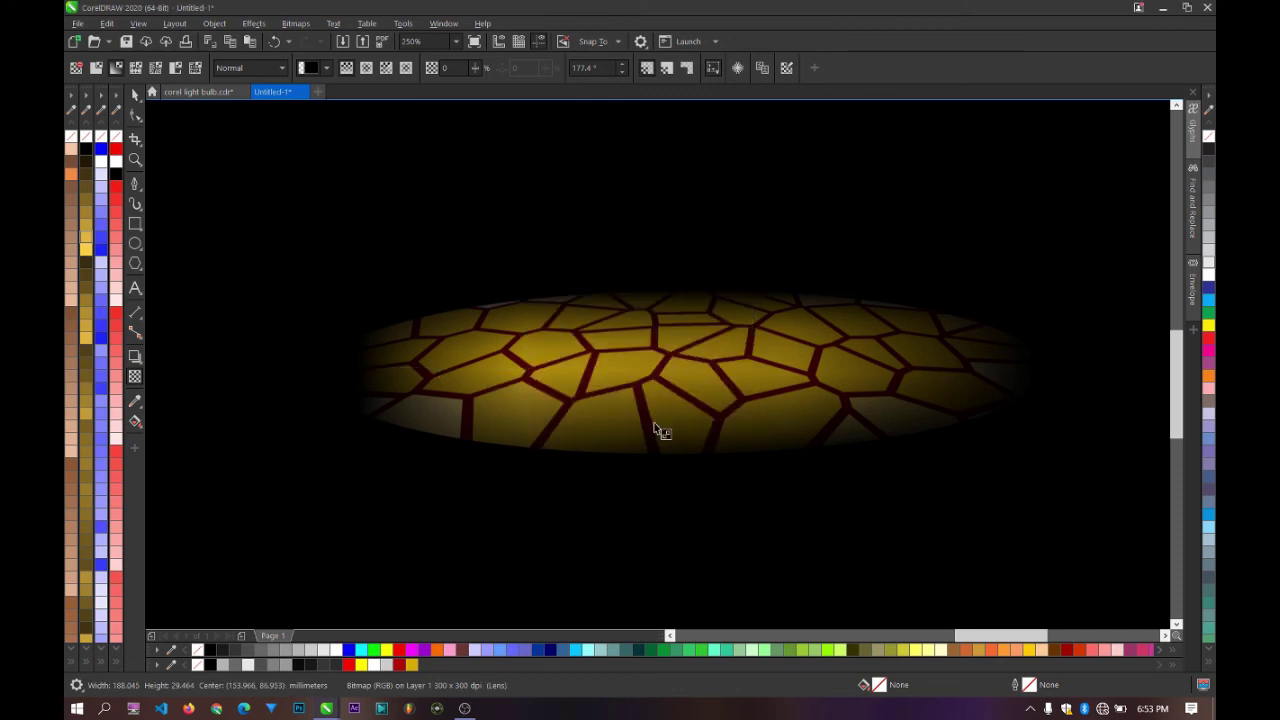
Step: Try to fade the cracked ellipse further from its centre toward the left with another linear transparency, converted to a 300 dpi bitmap
{"action": "scroll", "coordinate": [617, 333], "scroll_direction": "down", "scroll_amount": 1}
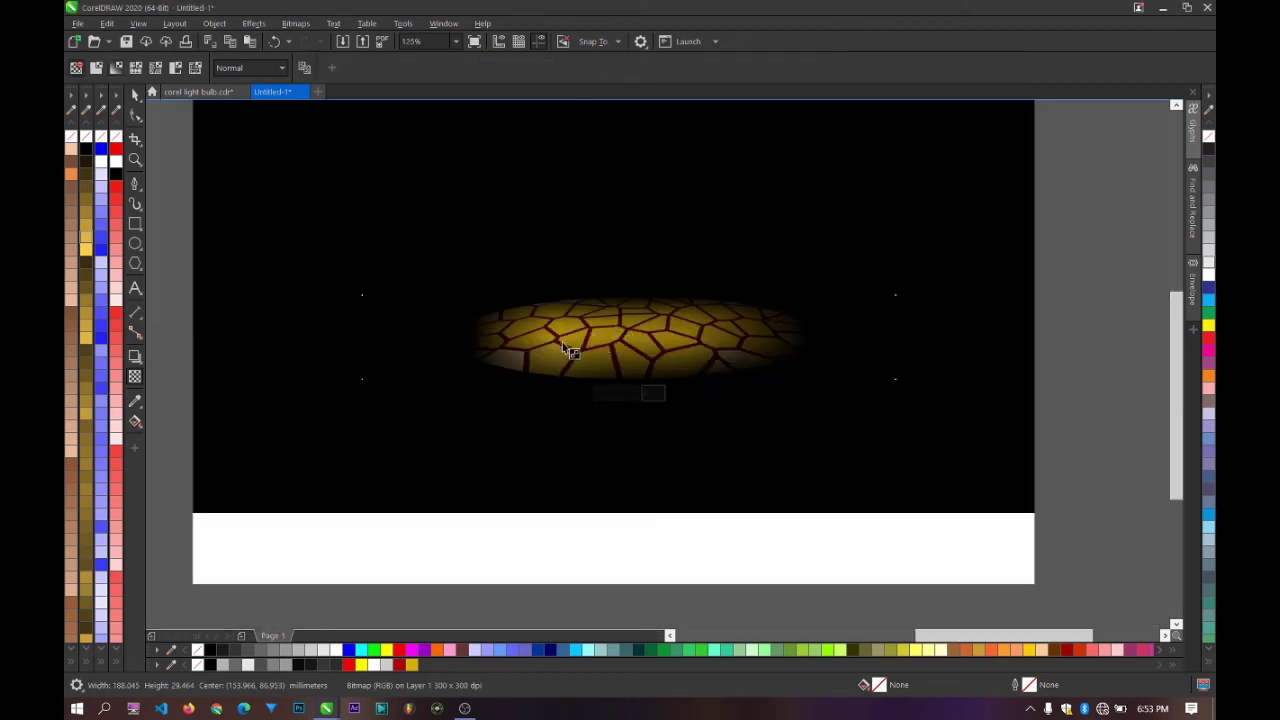
{"action": "left_click_drag", "start_coordinate": [606, 339], "coordinate": [371, 335]}
{"action": "left_click_drag", "start_coordinate": [606, 338], "coordinate": [625, 336]}
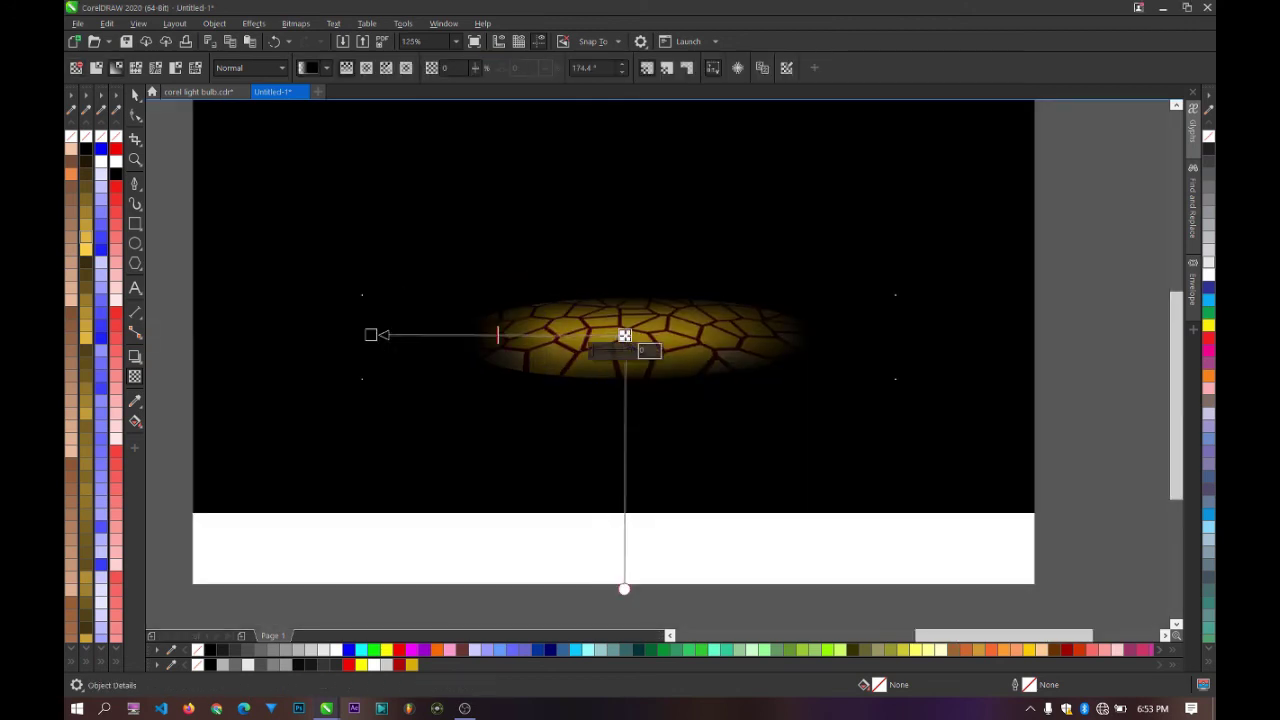
{"action": "left_click", "coordinate": [295, 23]}
{"action": "left_click", "coordinate": [564, 268]}
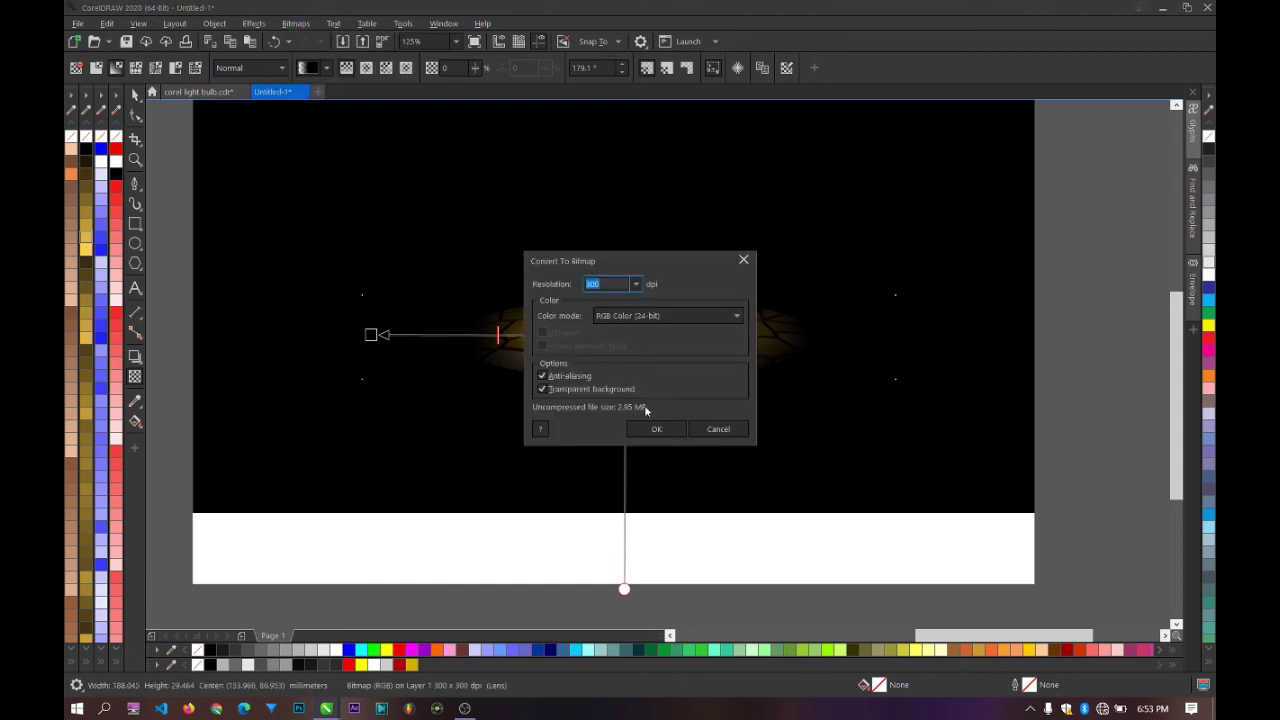
{"action": "left_click", "coordinate": [649, 427]}
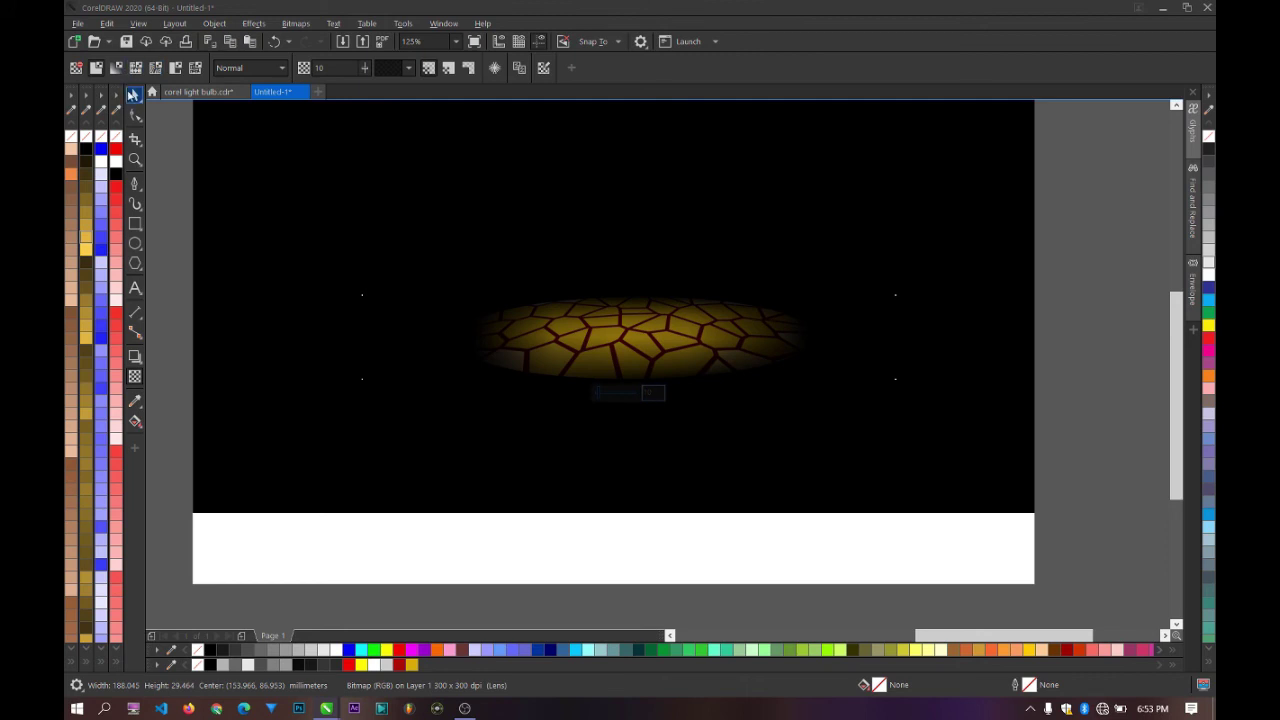
Step: Move all parts of the finished light bulb onto the right part of the cracked ground and group them
{"action": "left_click", "coordinate": [133, 95]}
{"action": "scroll", "coordinate": [516, 277], "scroll_direction": "down", "scroll_amount": 1}
{"action": "left_click", "coordinate": [749, 289]}
{"action": "scroll", "coordinate": [570, 289], "scroll_direction": "up", "scroll_amount": 1}
{"action": "scroll", "coordinate": [590, 301], "scroll_direction": "down", "scroll_amount": 1}
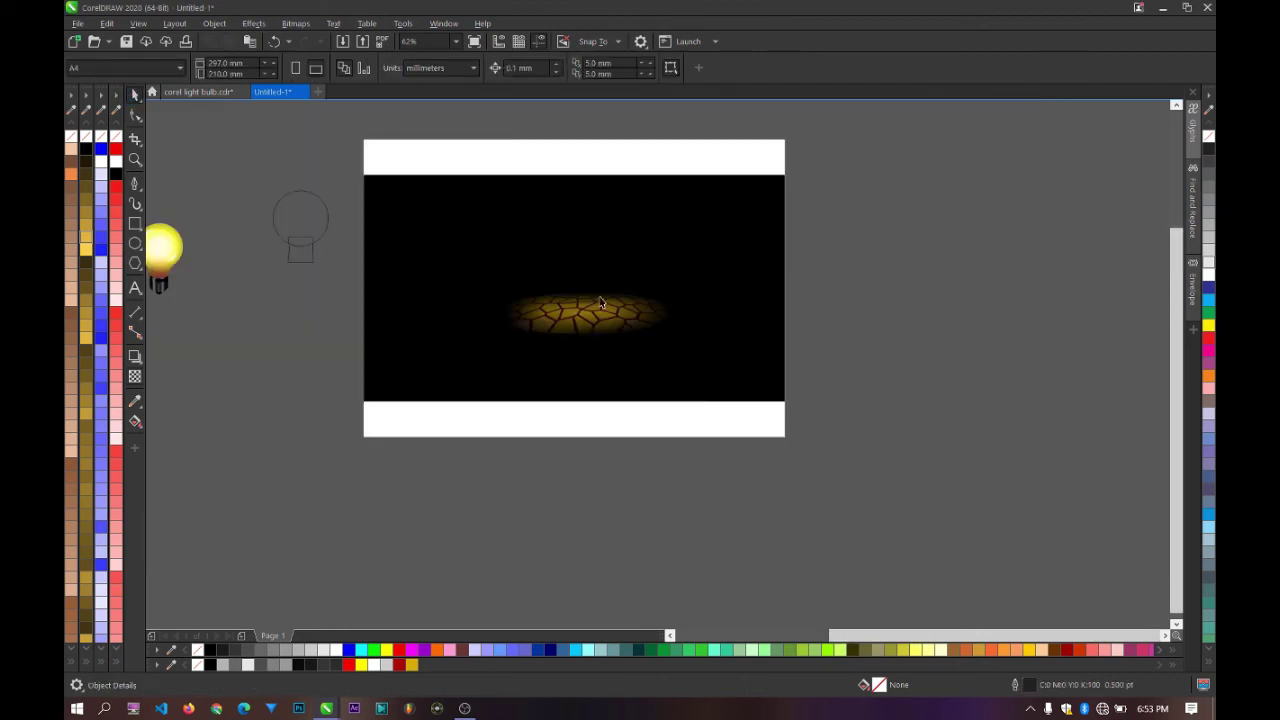
{"action": "scroll", "coordinate": [464, 261], "scroll_direction": "down", "scroll_amount": 1}
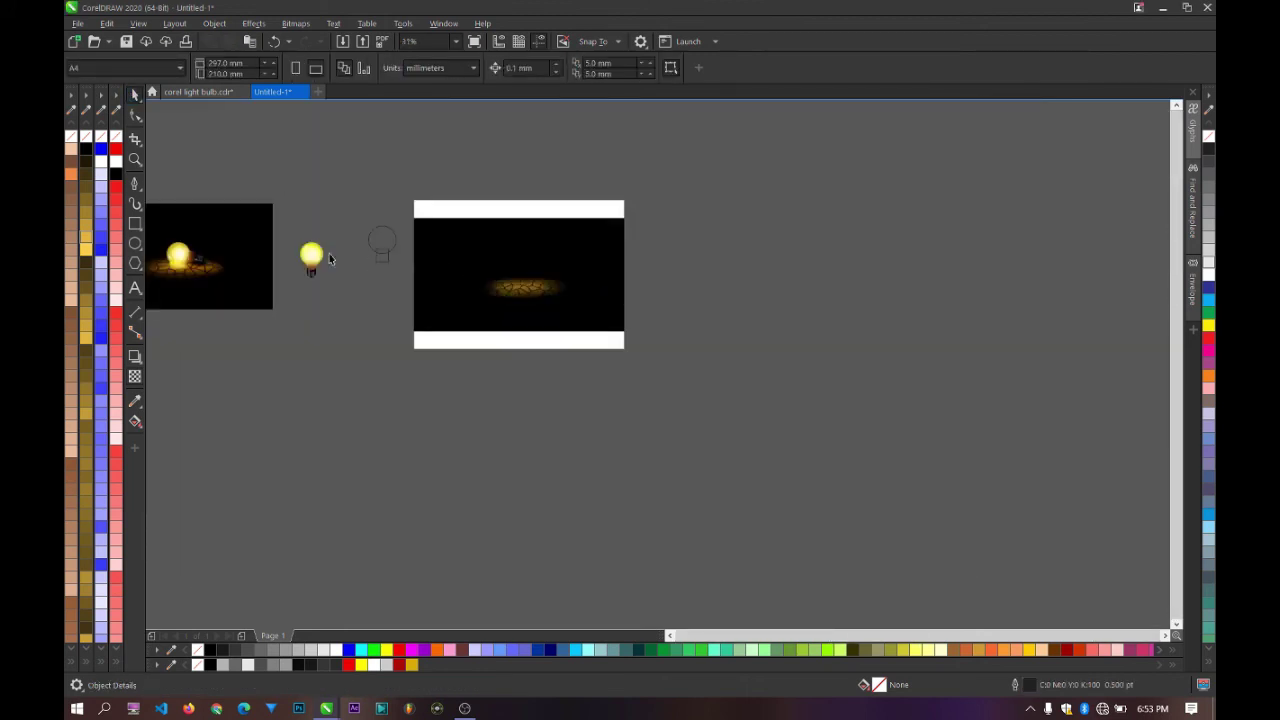
{"action": "scroll", "coordinate": [318, 252], "scroll_direction": "up", "scroll_amount": 1}
{"action": "left_click_drag", "start_coordinate": [363, 217], "coordinate": [272, 316]}
{"action": "left_click_drag", "start_coordinate": [307, 263], "coordinate": [740, 292]}
{"action": "scroll", "coordinate": [591, 326], "scroll_direction": "up", "scroll_amount": 1}
{"action": "key", "text": "ctrl+g"}
{"action": "scroll", "coordinate": [555, 326], "scroll_direction": "down", "scroll_amount": 1}
{"action": "scroll", "coordinate": [740, 292], "scroll_direction": "up", "scroll_amount": 1}
Step: Rotate the bulb group to 75° so it lies with its base to the right, and shift it slightly left on the ground
{"action": "left_click", "coordinate": [742, 295]}
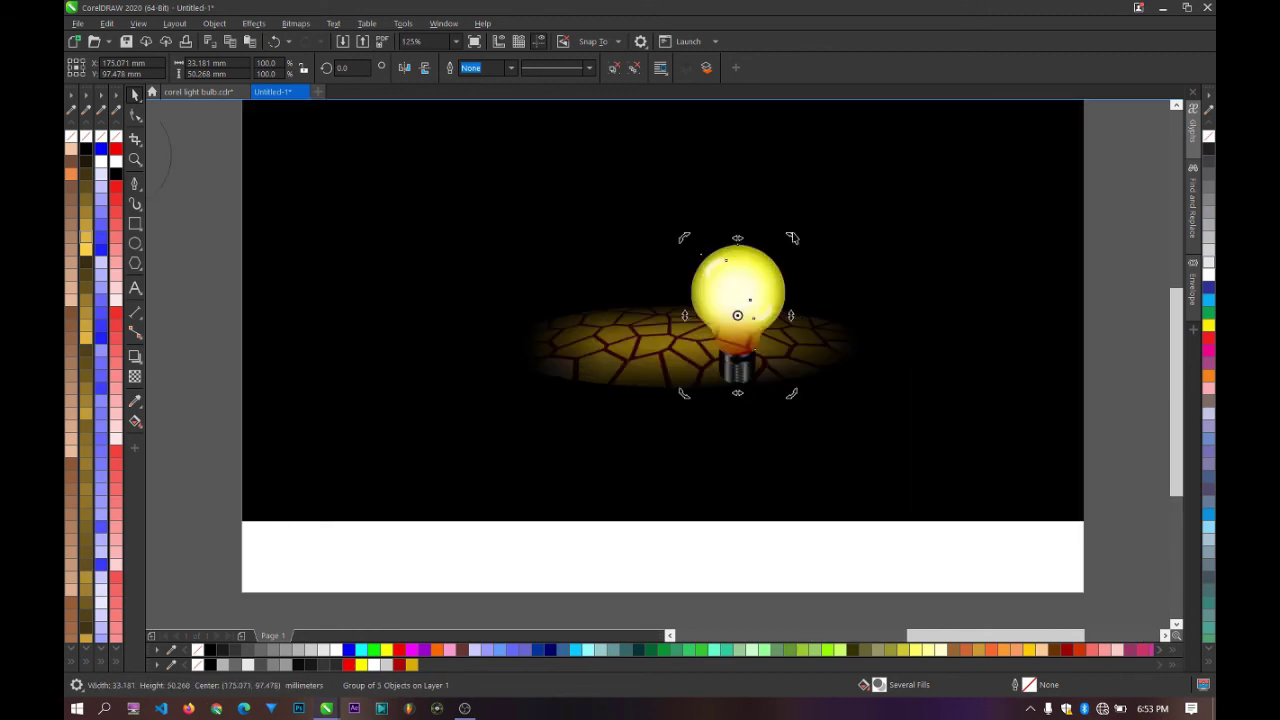
{"action": "left_click_drag", "start_coordinate": [792, 237], "coordinate": [693, 251]}
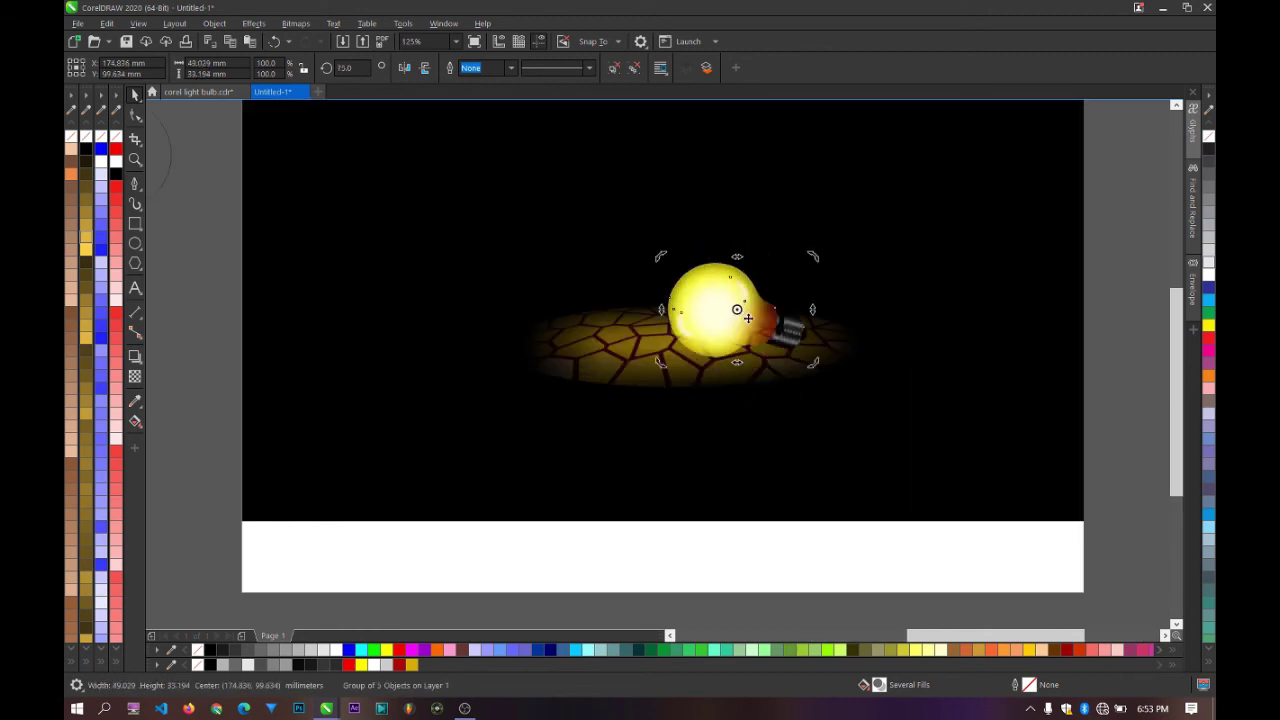
{"action": "left_click_drag", "start_coordinate": [747, 318], "coordinate": [723, 311]}
{"action": "scroll", "coordinate": [725, 287], "scroll_direction": "up", "scroll_amount": 1}
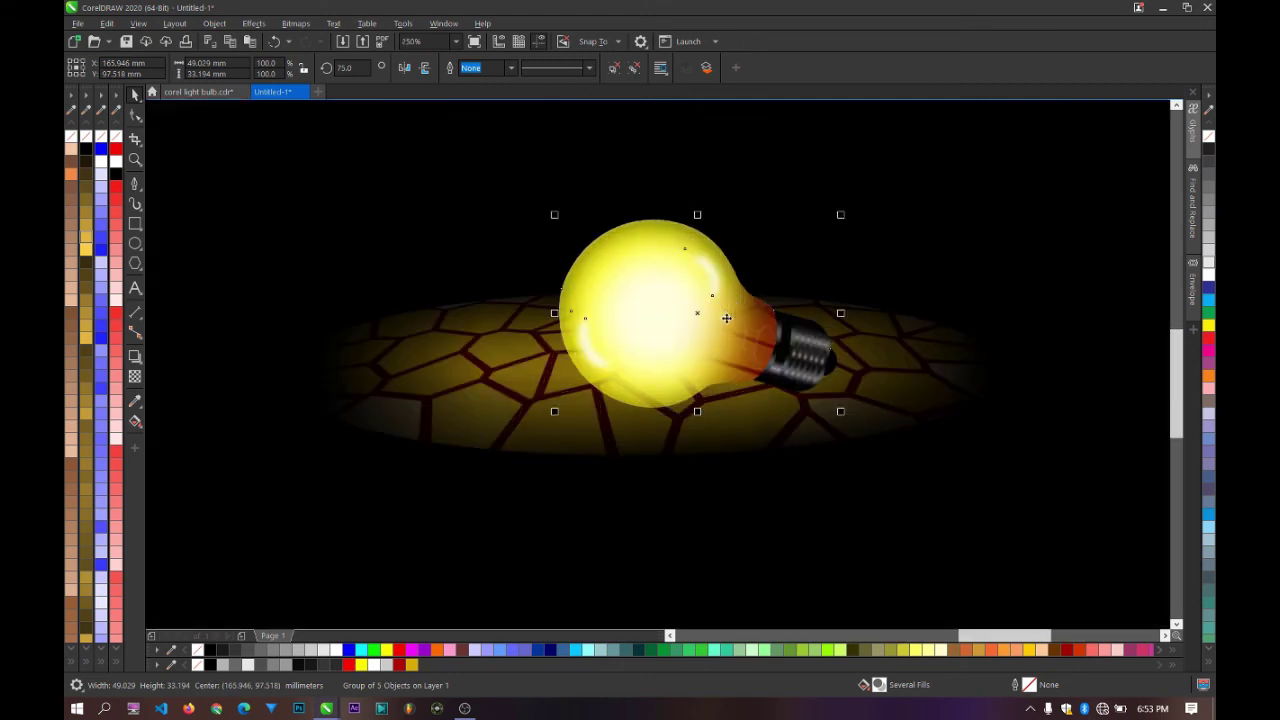
Step: Rotate the light bulb group to about 81° and move it slightly up on the cracked ground
{"action": "left_click", "coordinate": [725, 287]}
{"action": "left_click_drag", "start_coordinate": [840, 215], "coordinate": [838, 197]}
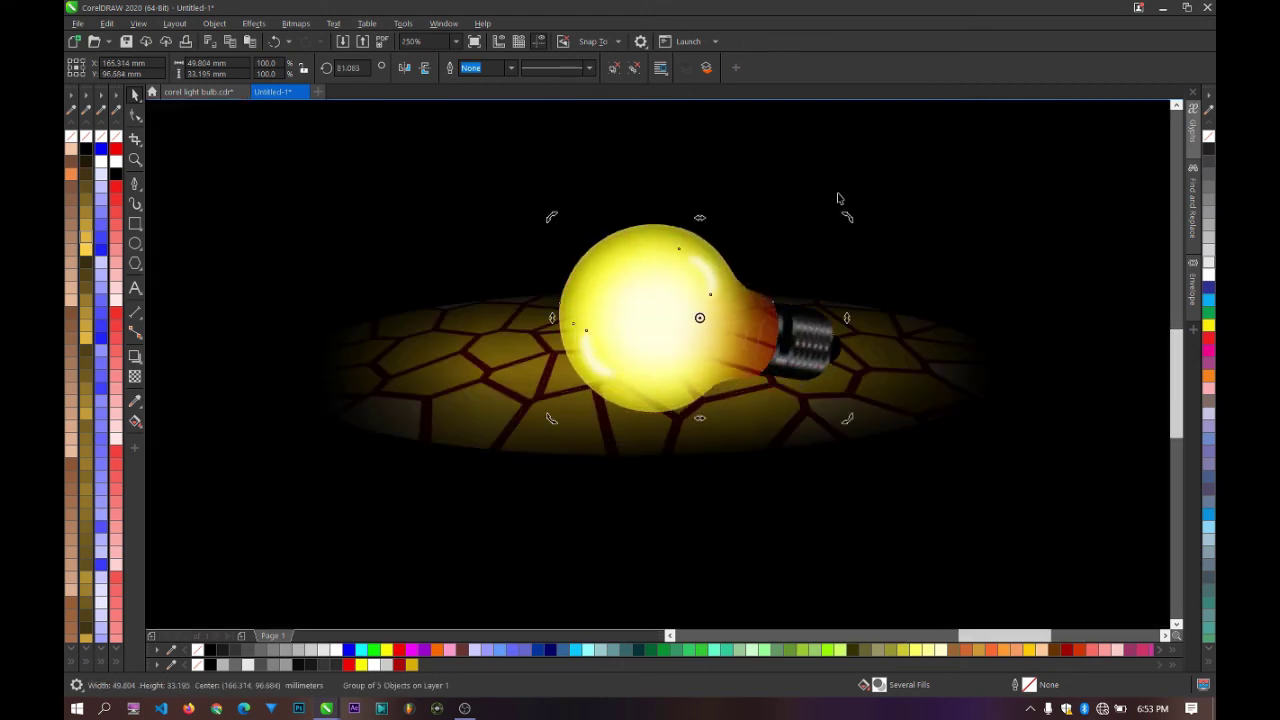
{"action": "scroll", "coordinate": [694, 288], "scroll_direction": "down", "scroll_amount": 3}
{"action": "scroll", "coordinate": [692, 292], "scroll_direction": "up", "scroll_amount": 3}
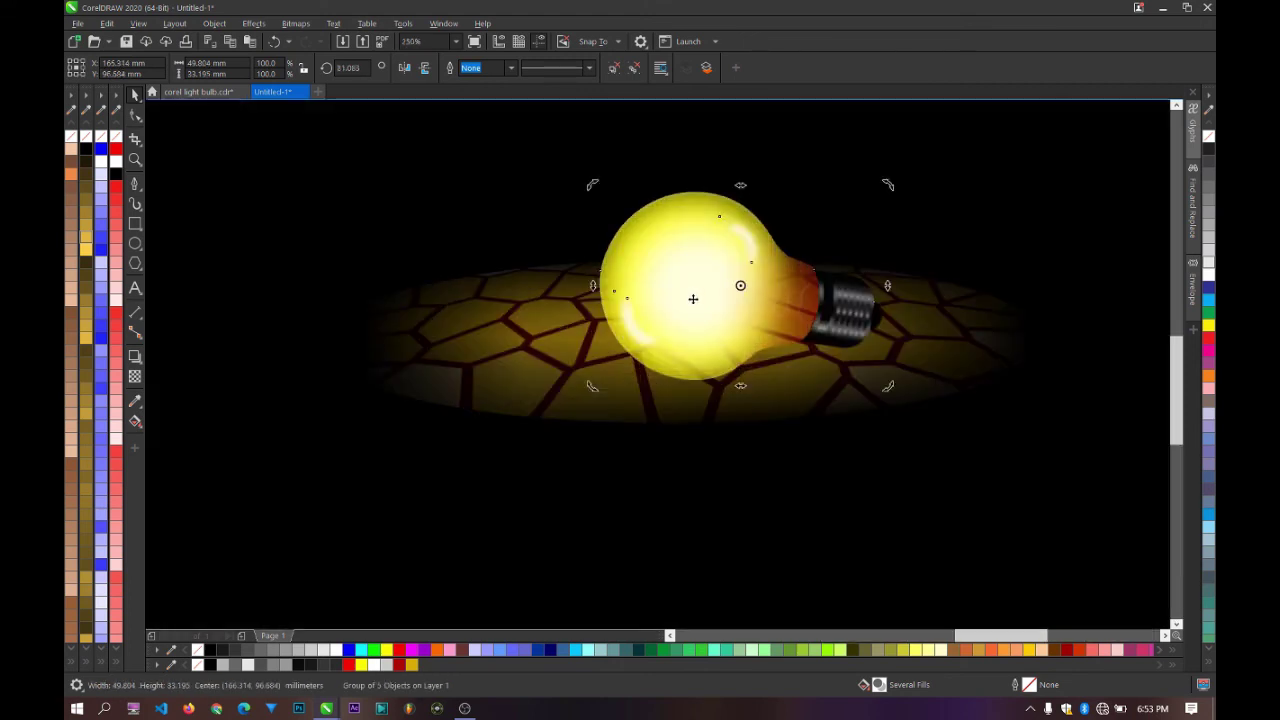
{"action": "left_click_drag", "start_coordinate": [690, 306], "coordinate": [699, 286]}
{"action": "scroll", "coordinate": [700, 286], "scroll_direction": "down", "scroll_amount": 2}
{"action": "left_click", "coordinate": [1106, 278]}
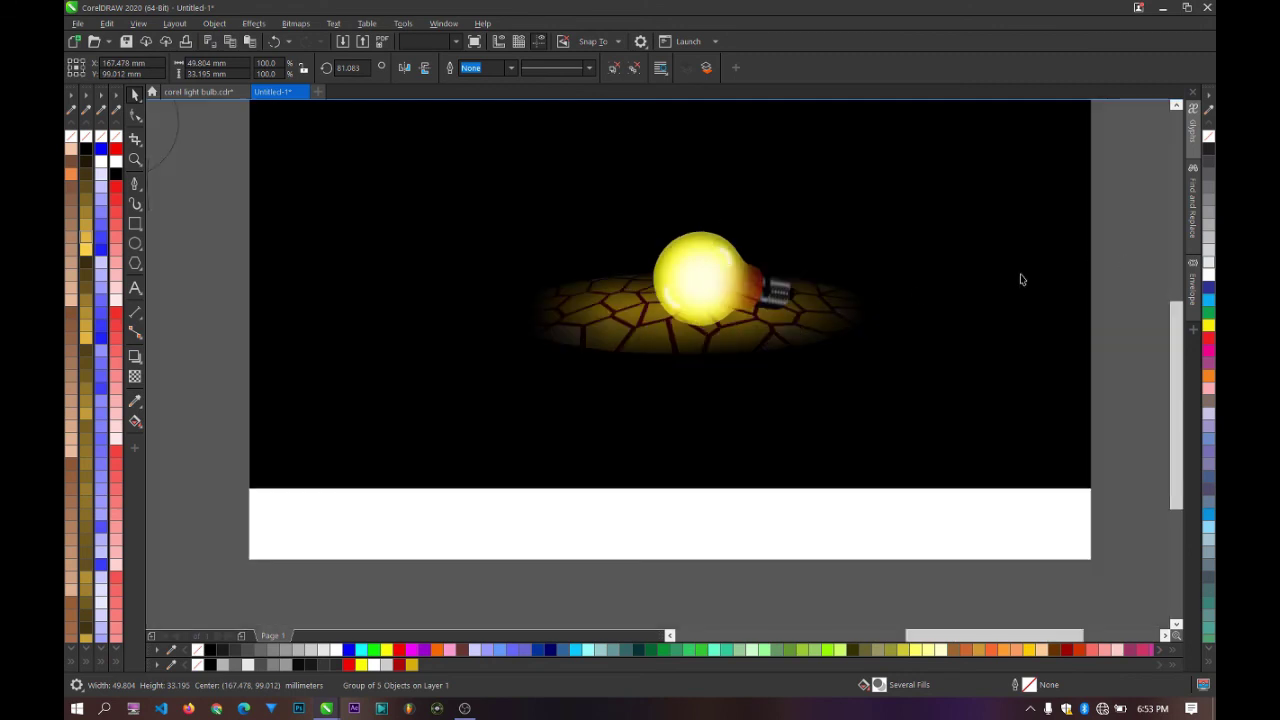
Step: Scale the cracked ground bitmap up to about 111% from its centre and set its uniform transparency to 10
{"action": "scroll", "coordinate": [737, 312], "scroll_direction": "down", "scroll_amount": 1}
{"action": "scroll", "coordinate": [375, 284], "scroll_direction": "down", "scroll_amount": 5}
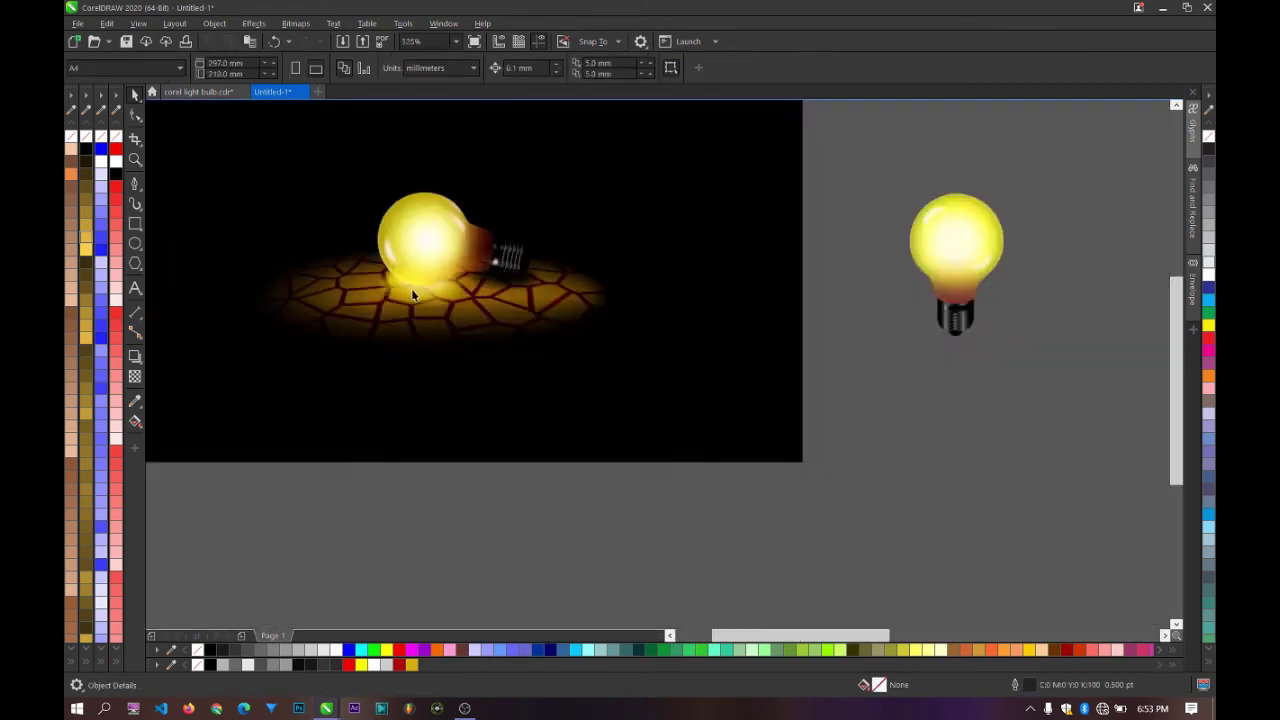
{"action": "scroll", "coordinate": [800, 315], "scroll_direction": "up", "scroll_amount": 3}
{"action": "left_click", "coordinate": [728, 355]}
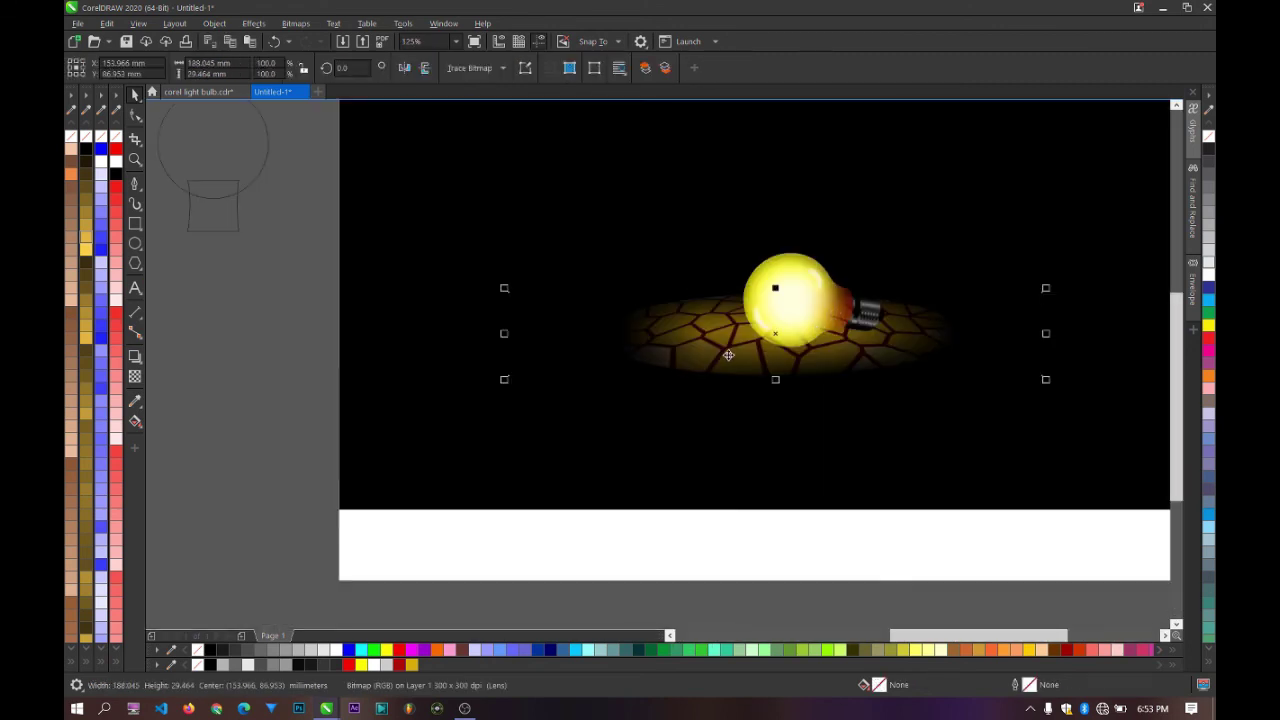
{"action": "left_click_drag", "start_coordinate": [1047, 286], "coordinate": [1077, 255]}
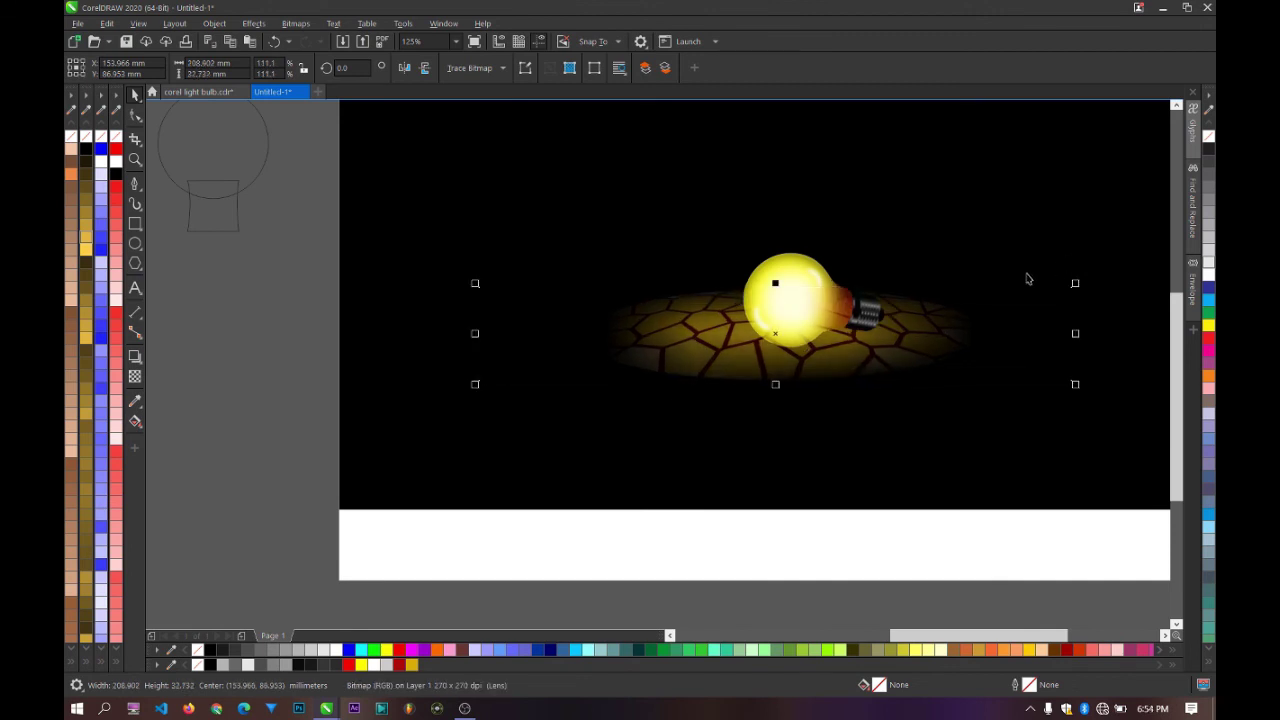
{"action": "scroll", "coordinate": [863, 327], "scroll_direction": "down", "scroll_amount": 2}
{"action": "scroll", "coordinate": [951, 318], "scroll_direction": "up", "scroll_amount": 2}
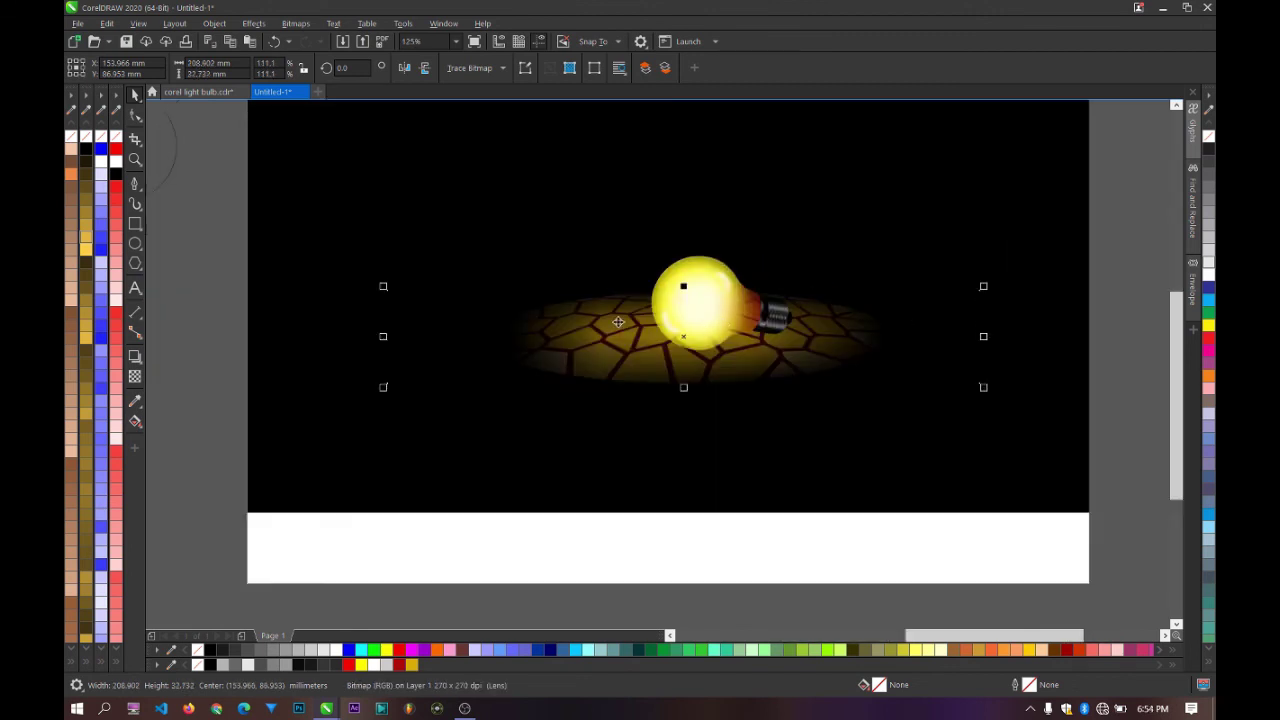
{"action": "left_click", "coordinate": [135, 376]}
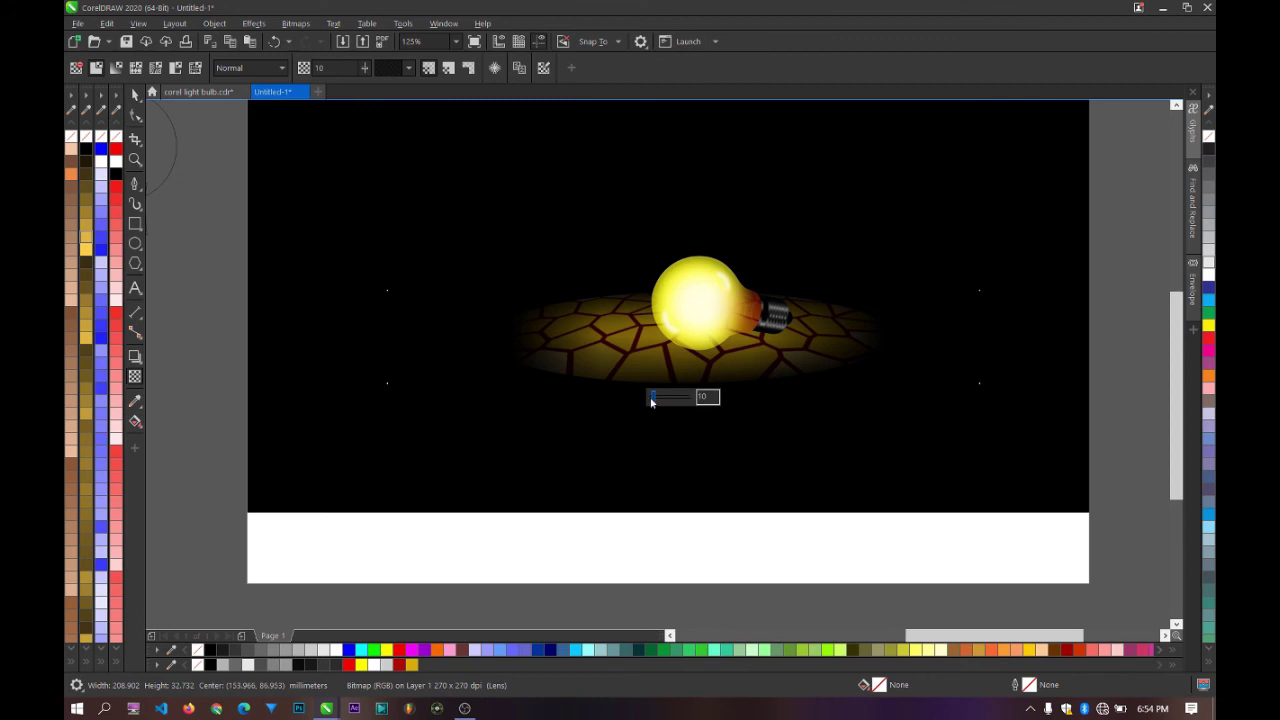
{"action": "left_click", "coordinate": [136, 95]}
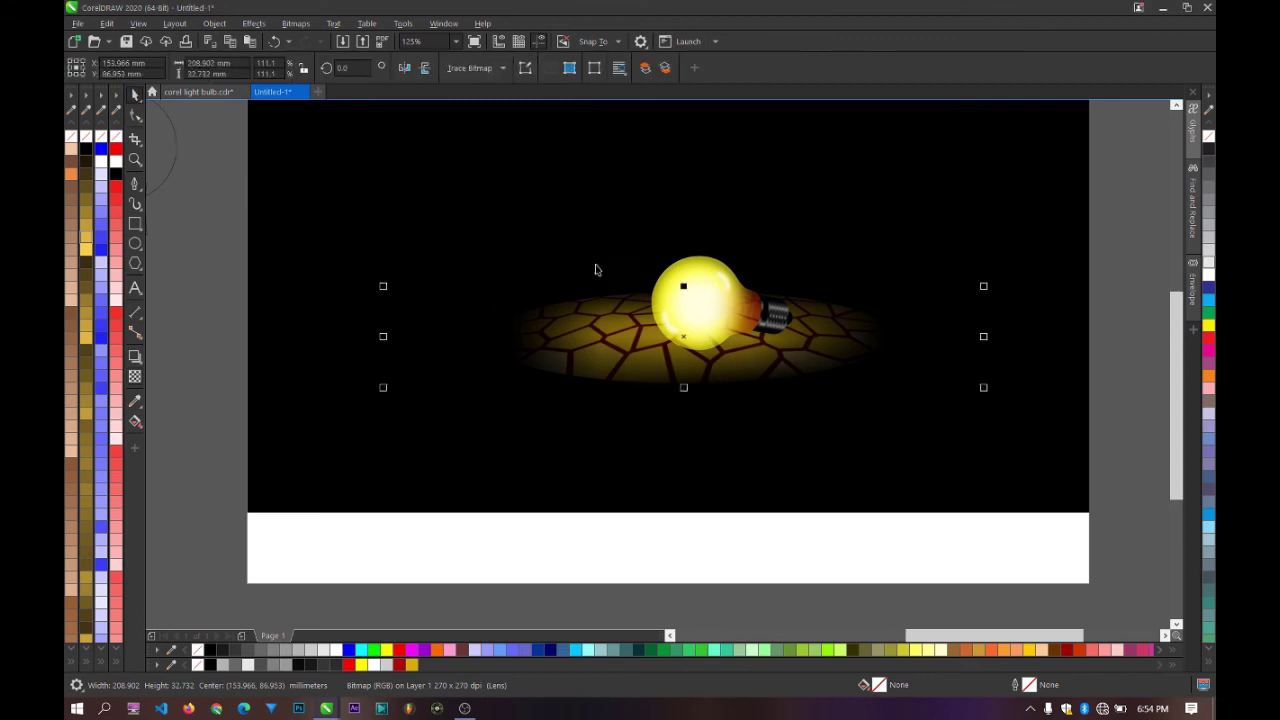
Step: Draw a flat ellipse about 40.6 × 7 mm beneath the bulb's glass and fill it yellow without an outline
{"action": "scroll", "coordinate": [692, 330], "scroll_direction": "up", "scroll_amount": 2}
{"action": "left_click", "coordinate": [135, 243]}
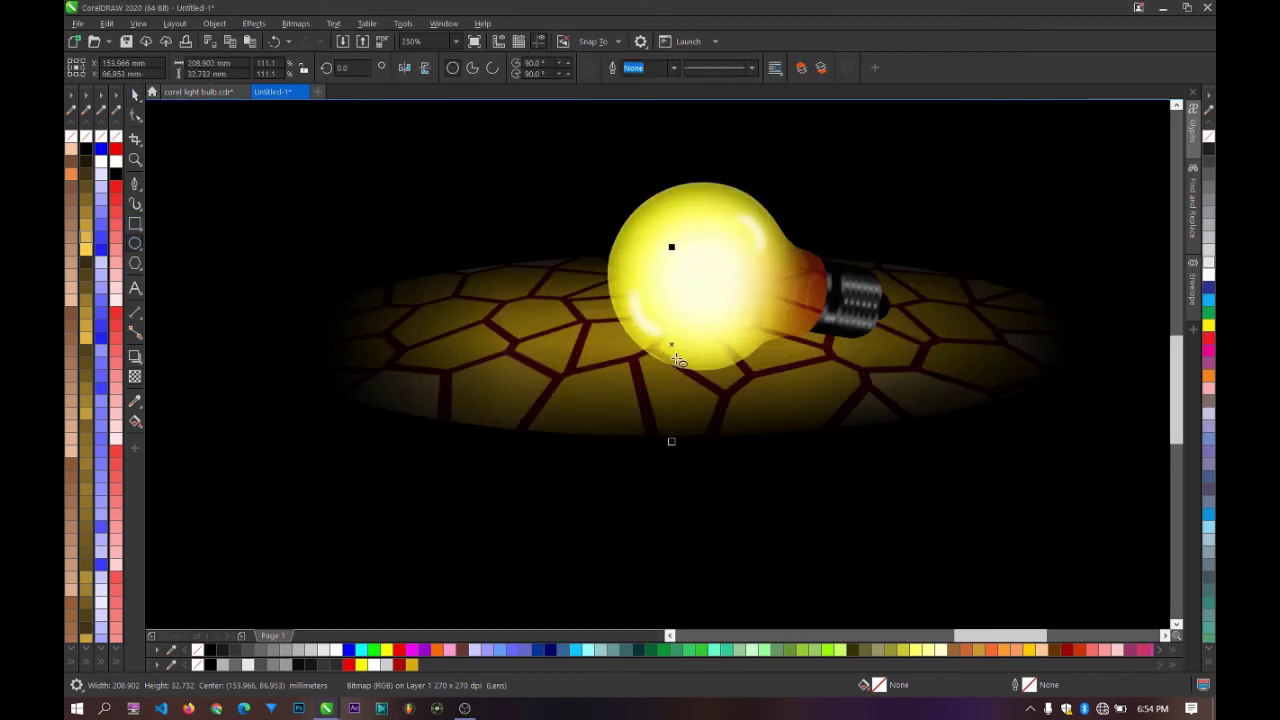
{"action": "left_click_drag", "start_coordinate": [582, 358], "coordinate": [816, 401]}
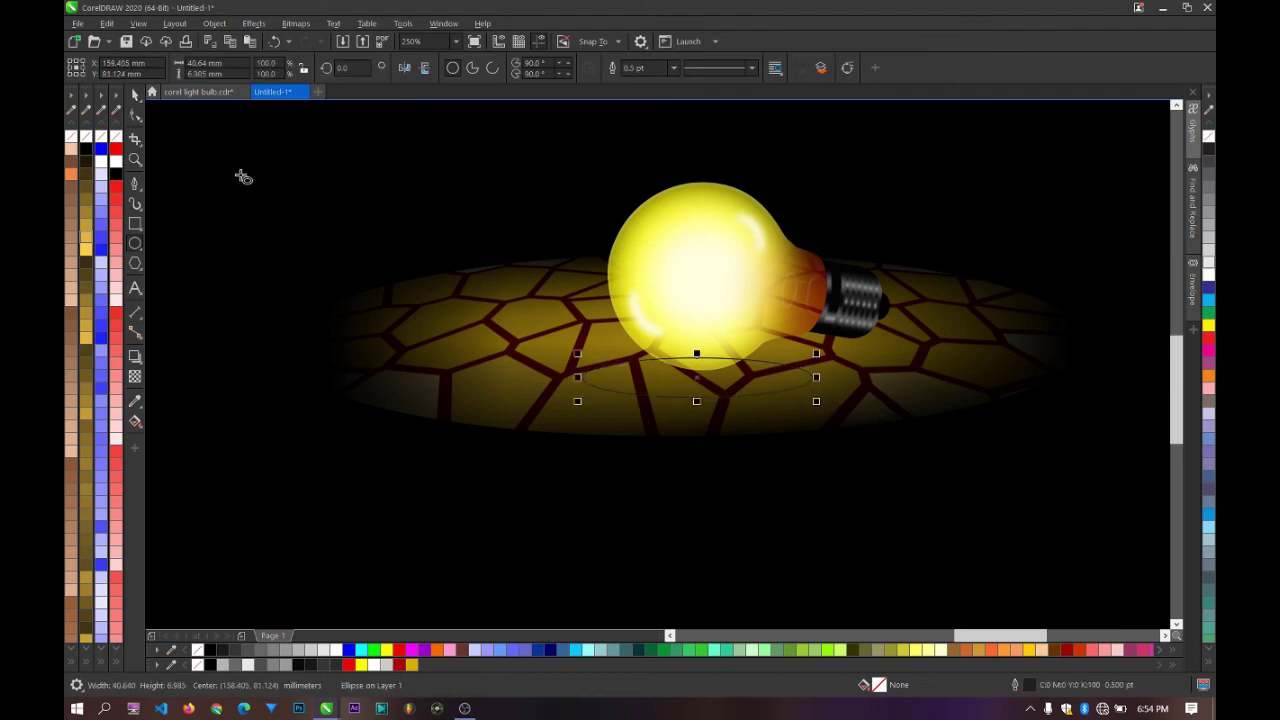
{"action": "left_click", "coordinate": [134, 95]}
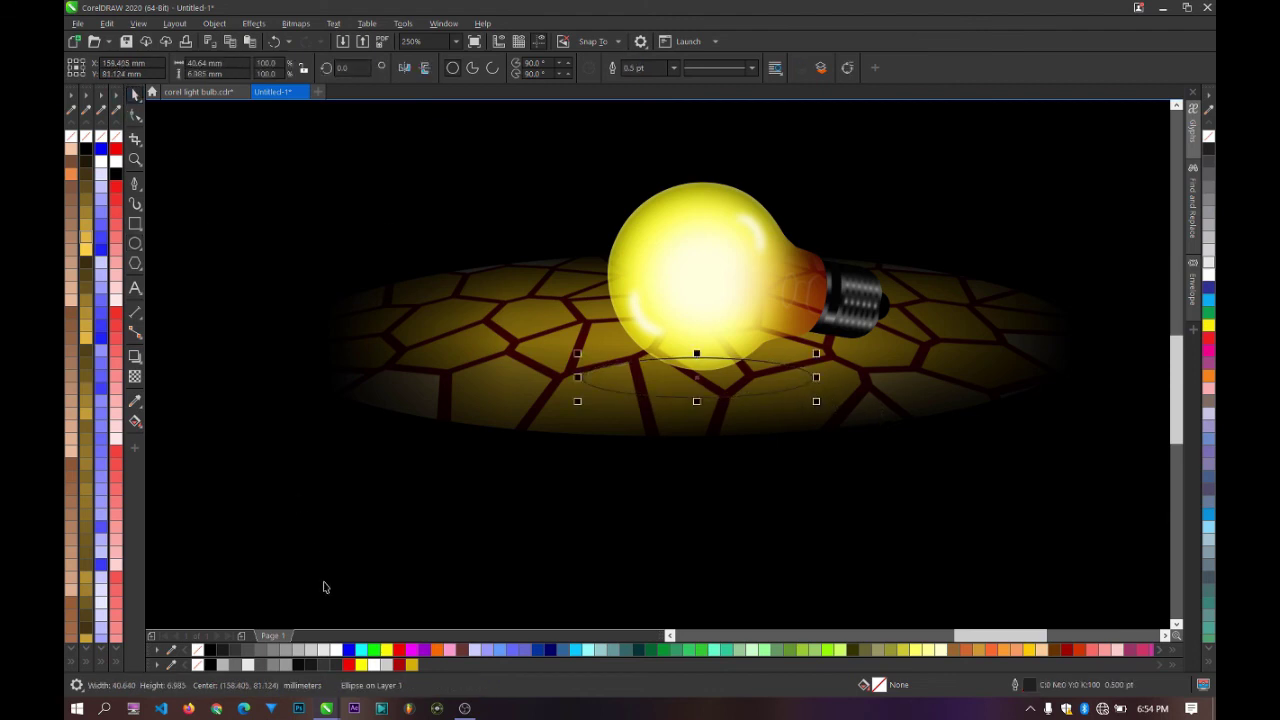
{"action": "left_click", "coordinate": [362, 664]}
{"action": "right_click", "coordinate": [198, 664]}
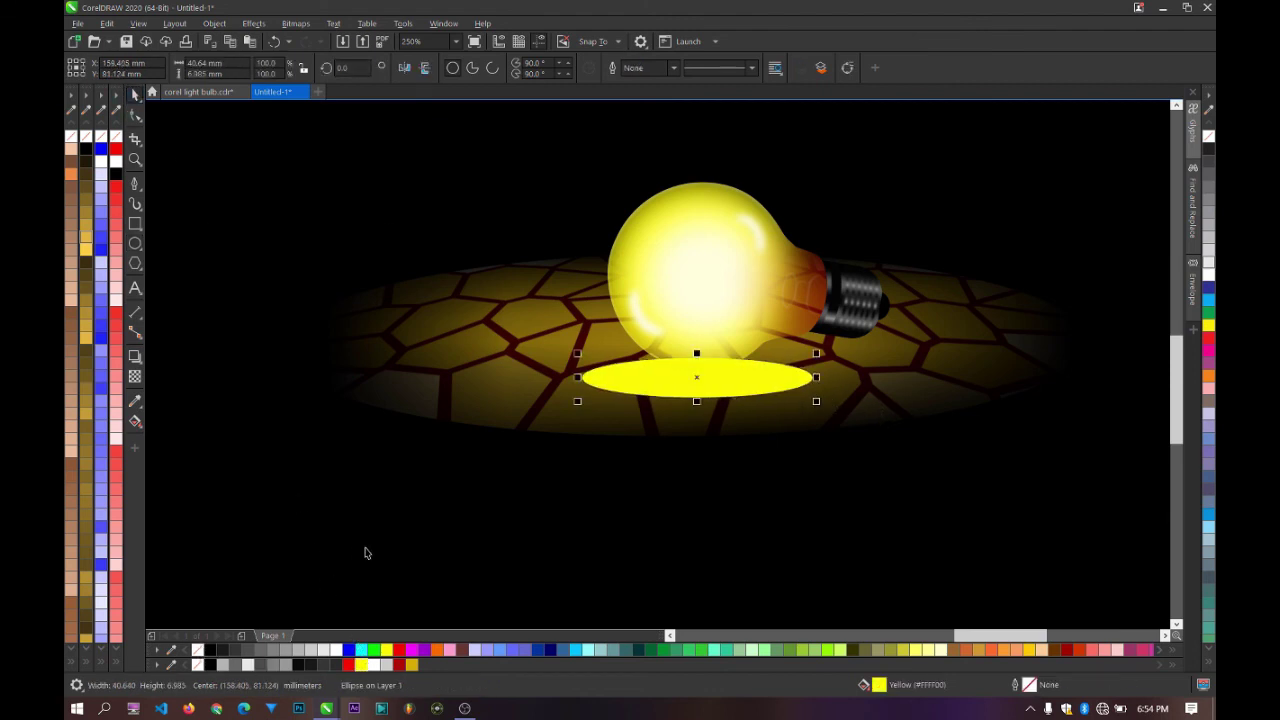
Step: Apply a Gaussian blur with a radius of about 20 pixels to the yellow ellipse
{"action": "left_click", "coordinate": [268, 26]}
{"action": "left_click", "coordinate": [295, 23]}
{"action": "left_click", "coordinate": [254, 23]}
{"action": "mouse_move", "coordinate": [278, 107]}
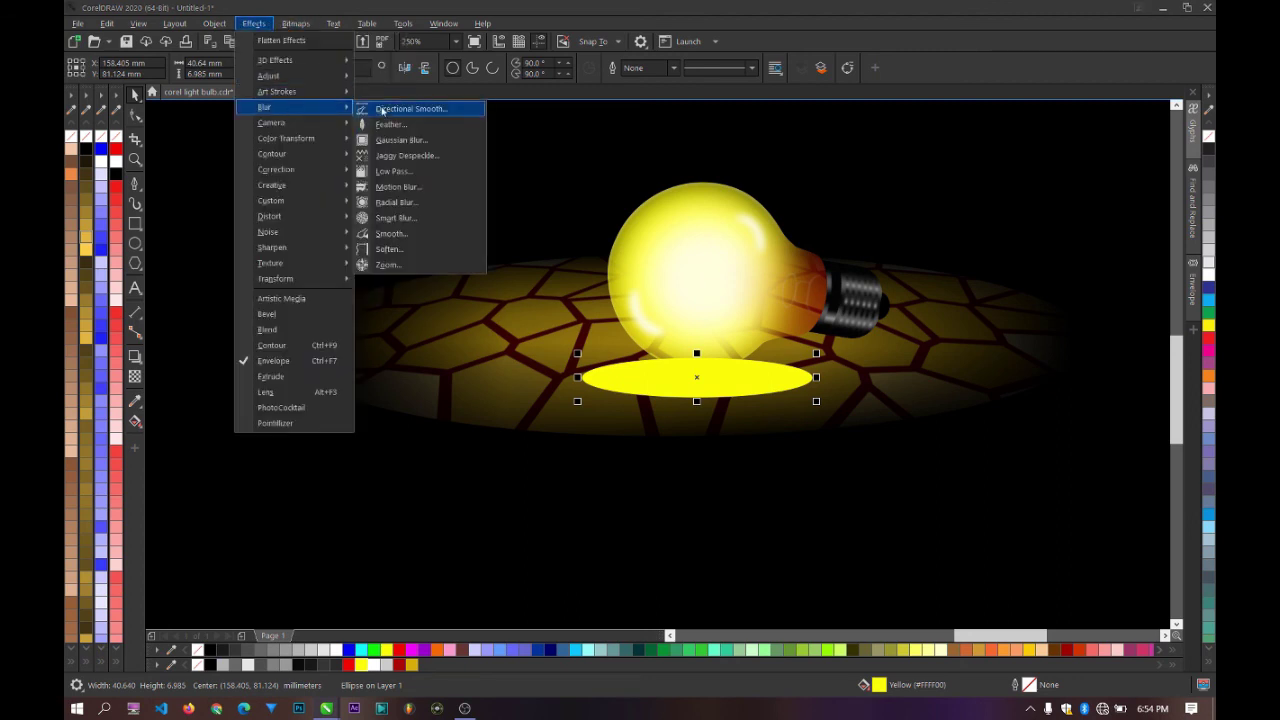
{"action": "left_click", "coordinate": [398, 139]}
{"action": "left_click_drag", "start_coordinate": [616, 308], "coordinate": [662, 454]}
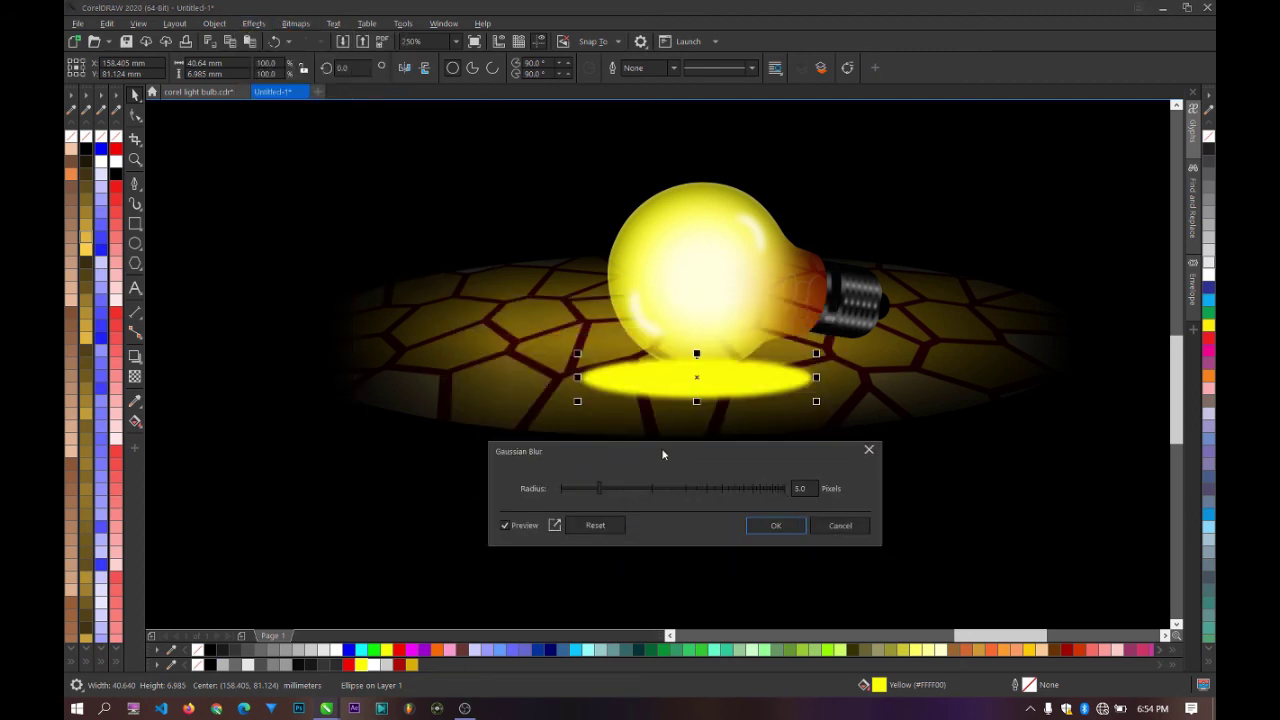
{"action": "left_click_drag", "start_coordinate": [599, 489], "coordinate": [655, 495]}
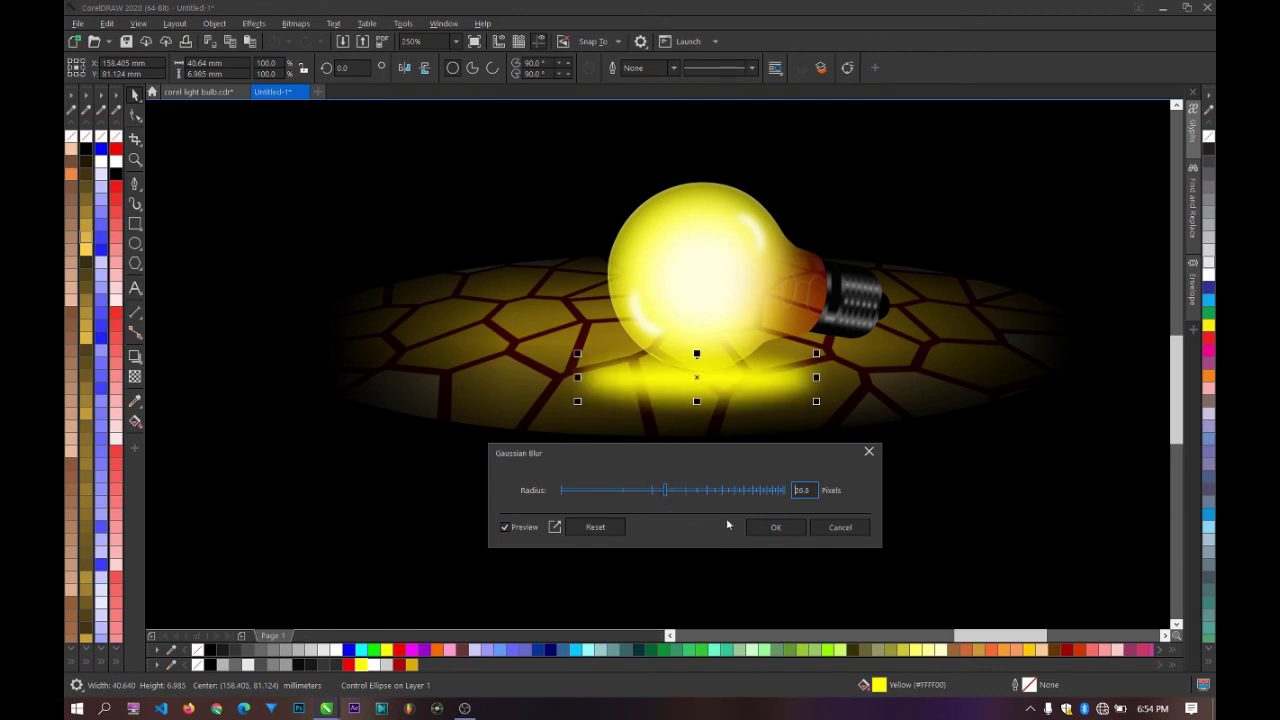
{"action": "left_click", "coordinate": [773, 526]}
Step: Narrow the blurred yellow ellipse to about 31 mm wide and move it slightly up, close under the bulb
{"action": "left_click_drag", "start_coordinate": [817, 377], "coordinate": [779, 377]}
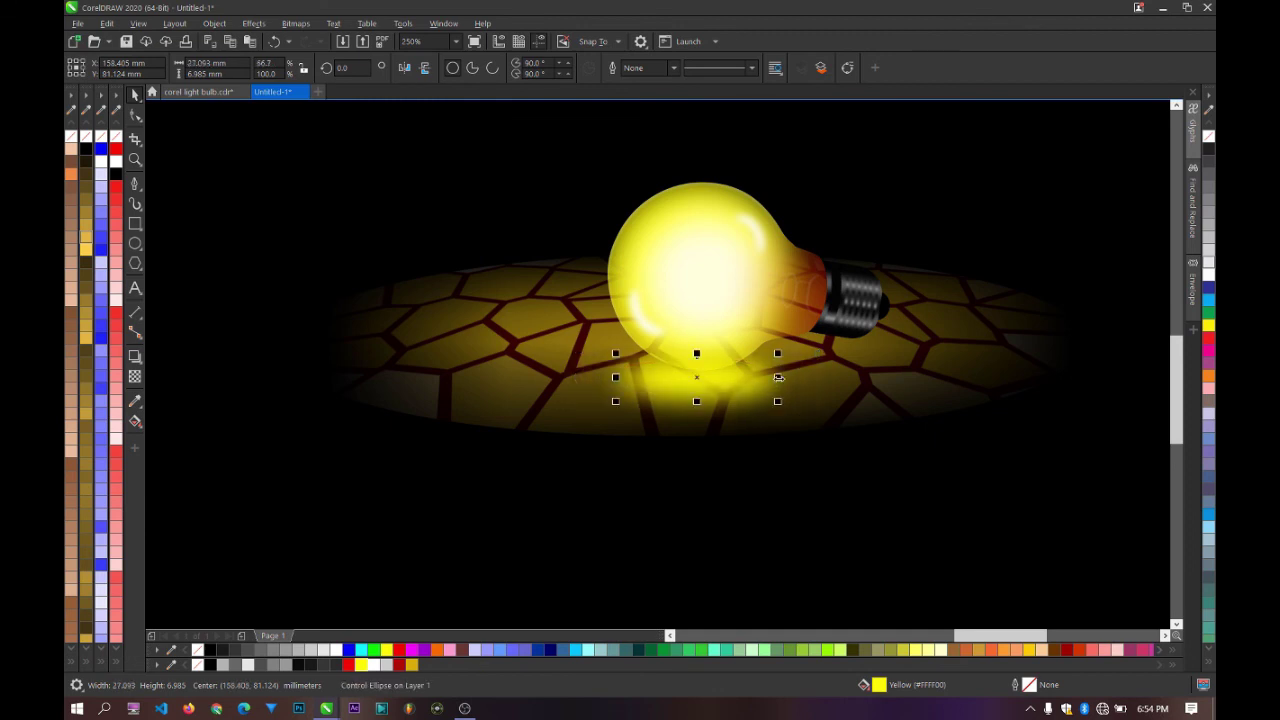
{"action": "left_click", "coordinate": [677, 282]}
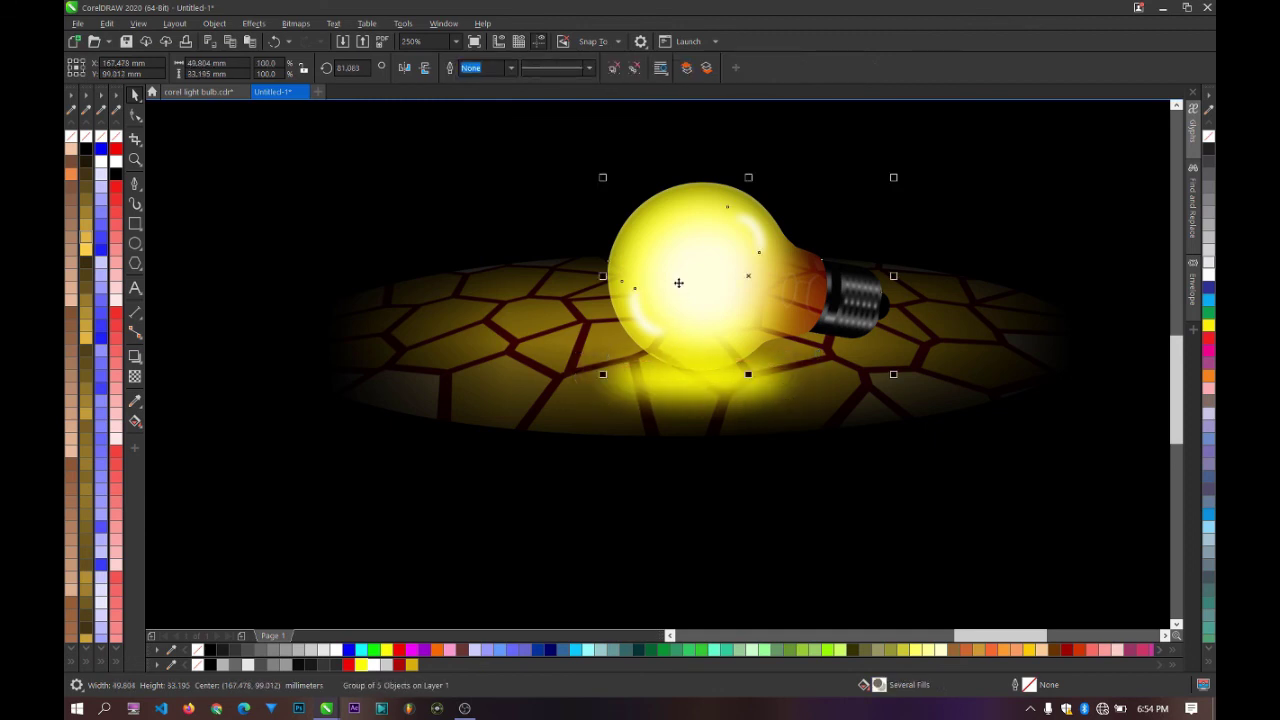
{"action": "scroll", "coordinate": [678, 283], "scroll_direction": "down", "scroll_amount": 2}
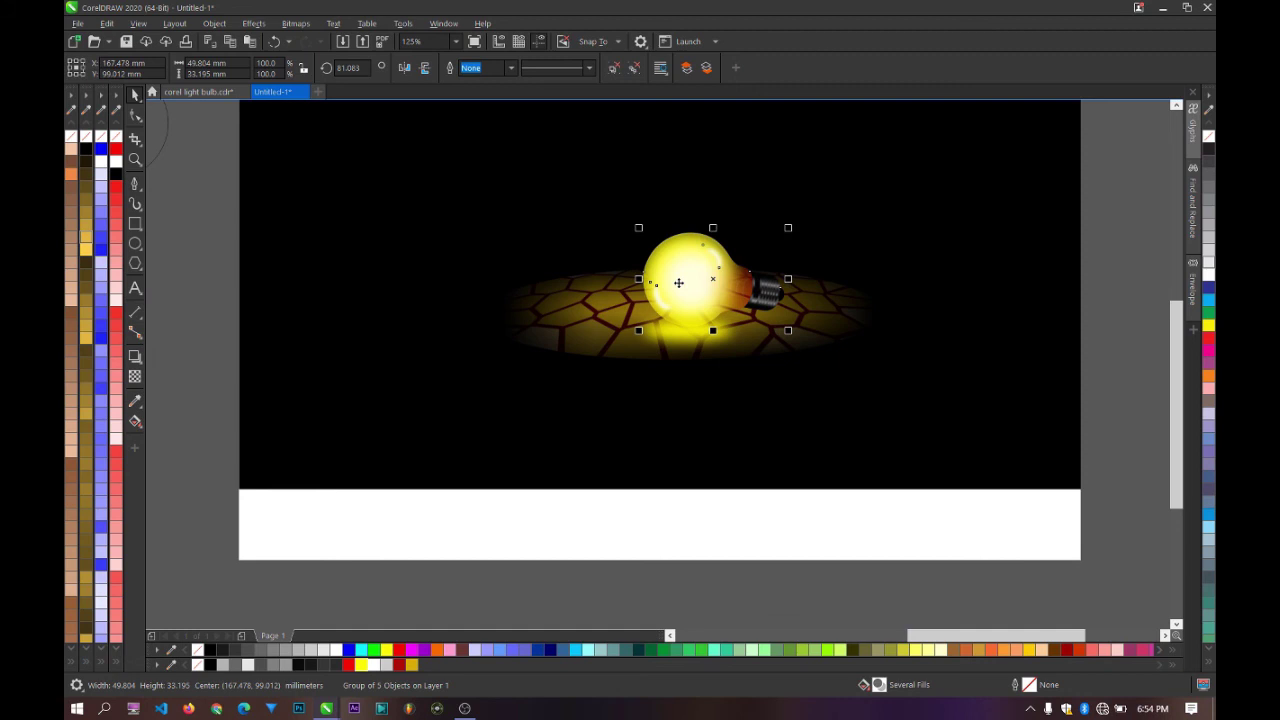
{"action": "scroll", "coordinate": [678, 283], "scroll_direction": "up", "scroll_amount": 2}
{"action": "left_click", "coordinate": [700, 380]}
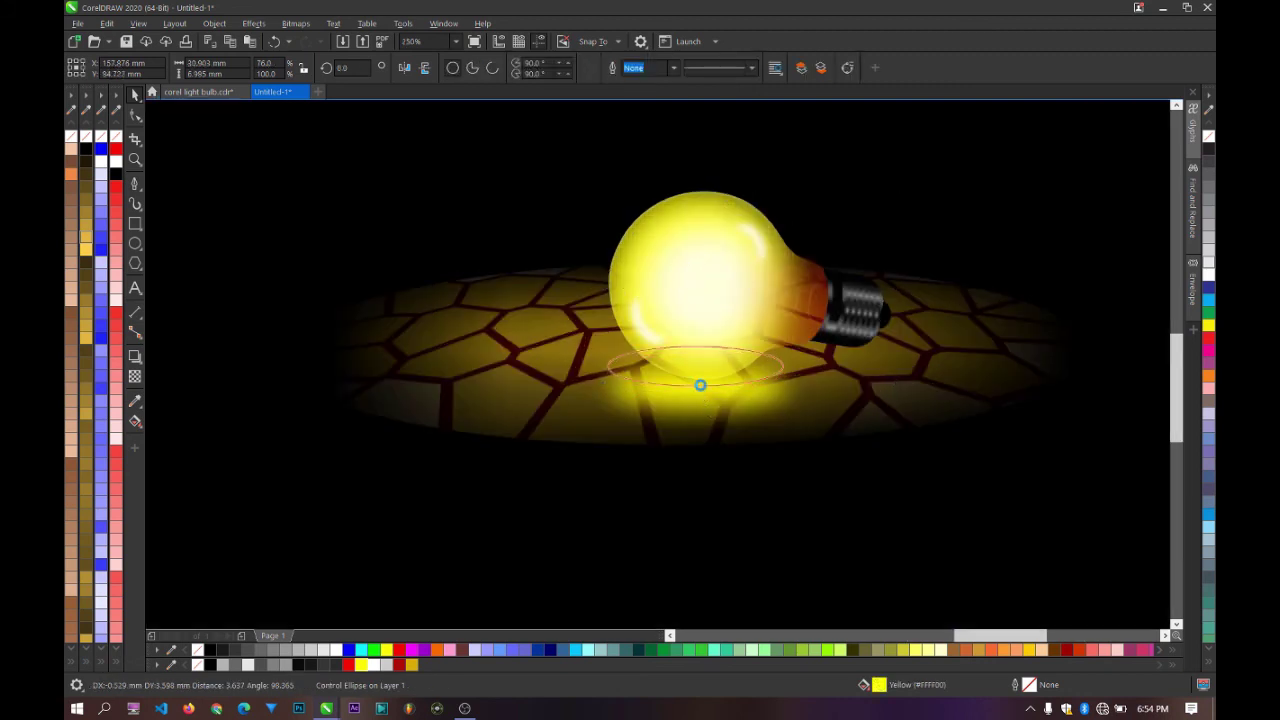
{"action": "left_click_drag", "start_coordinate": [650, 390], "coordinate": [681, 386]}
{"action": "left_click", "coordinate": [720, 316]}
{"action": "key", "text": "Delete"}
{"action": "key", "text": "ctrl+z"}
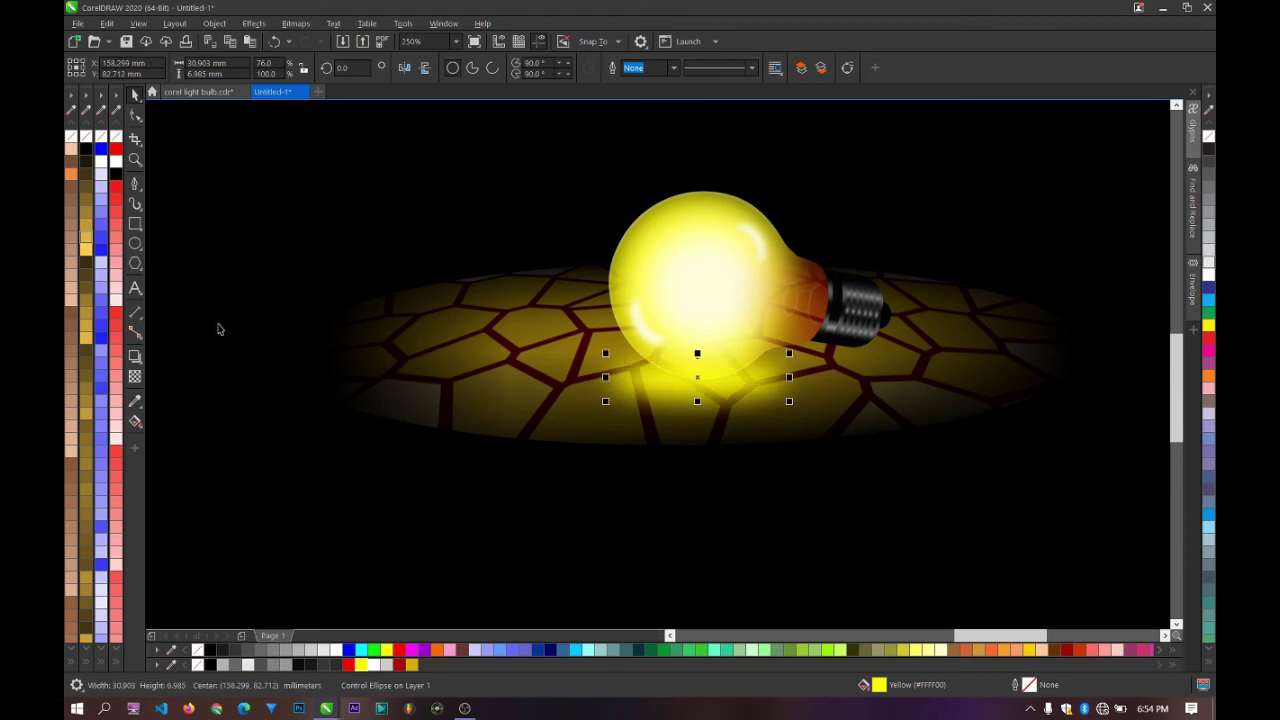
Step: Give the yellow glow a uniform transparency of 27 and enlarge it to about 39.4 × 8.9 mm
{"action": "left_click", "coordinate": [136, 376]}
{"action": "scroll", "coordinate": [675, 404], "scroll_direction": "up", "scroll_amount": 3}
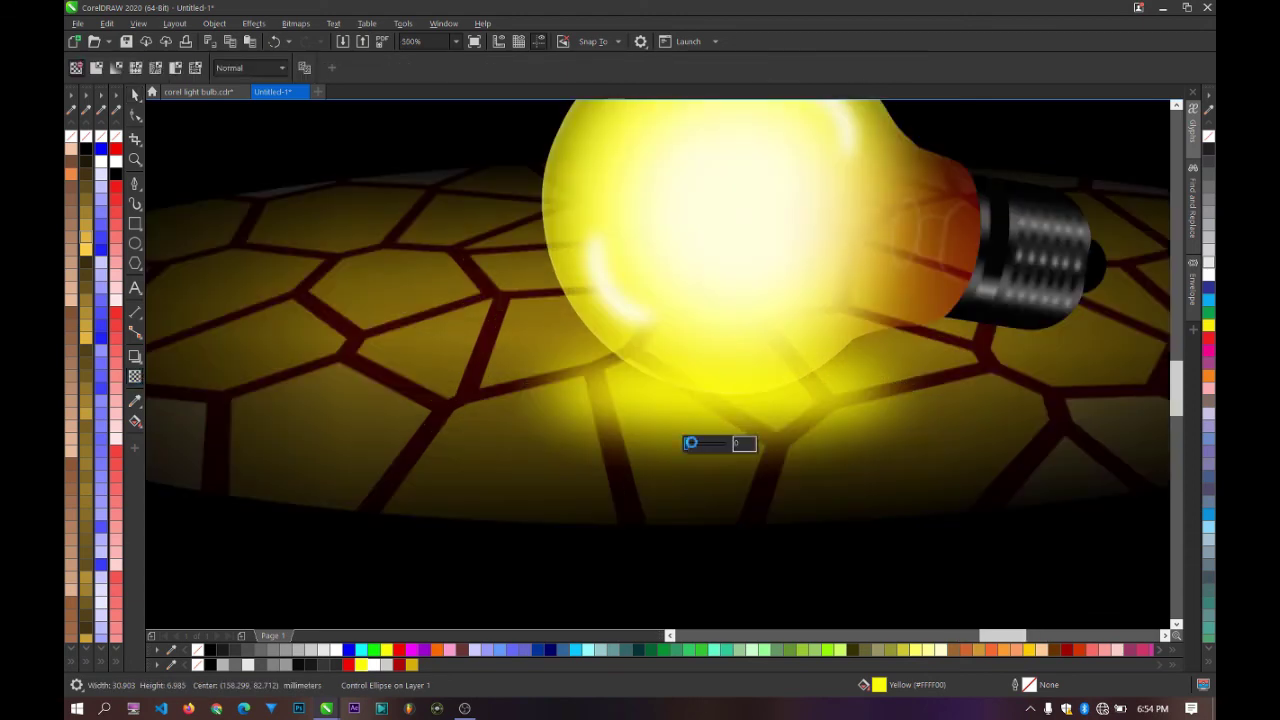
{"action": "left_click_drag", "start_coordinate": [700, 443], "coordinate": [690, 443]}
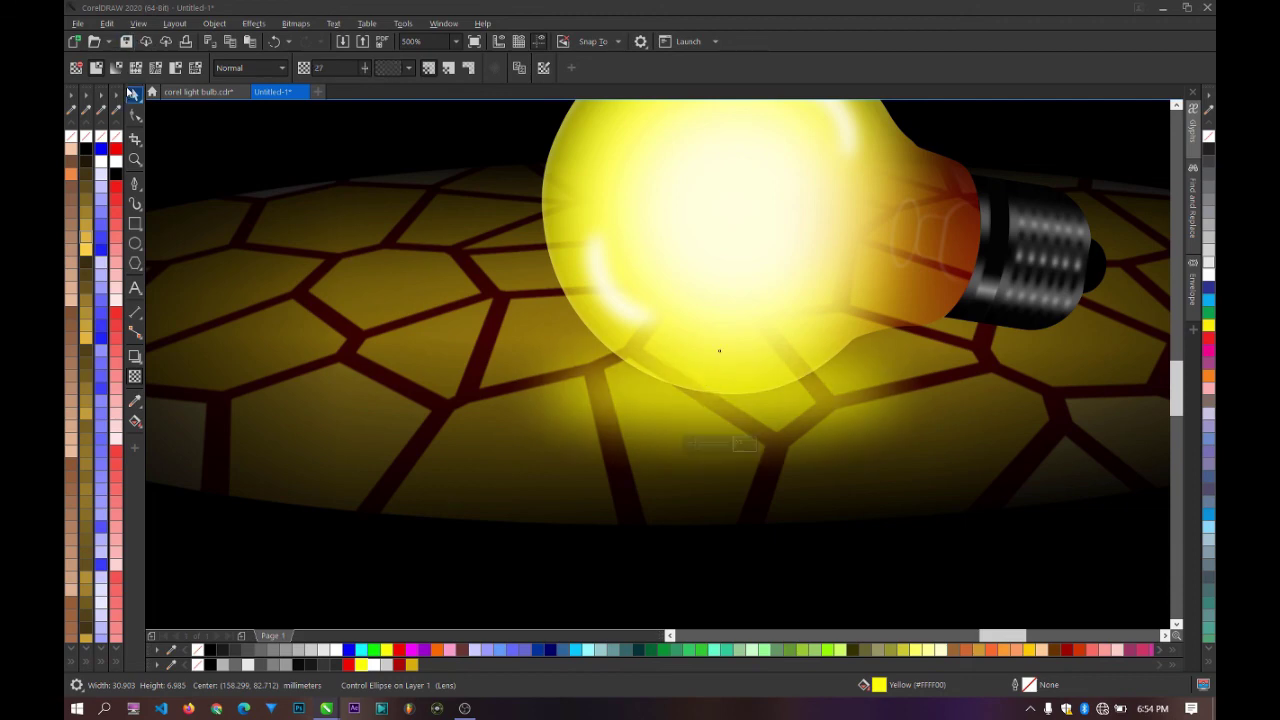
{"action": "left_click", "coordinate": [133, 93]}
{"action": "scroll", "coordinate": [668, 343], "scroll_direction": "down", "scroll_amount": 3}
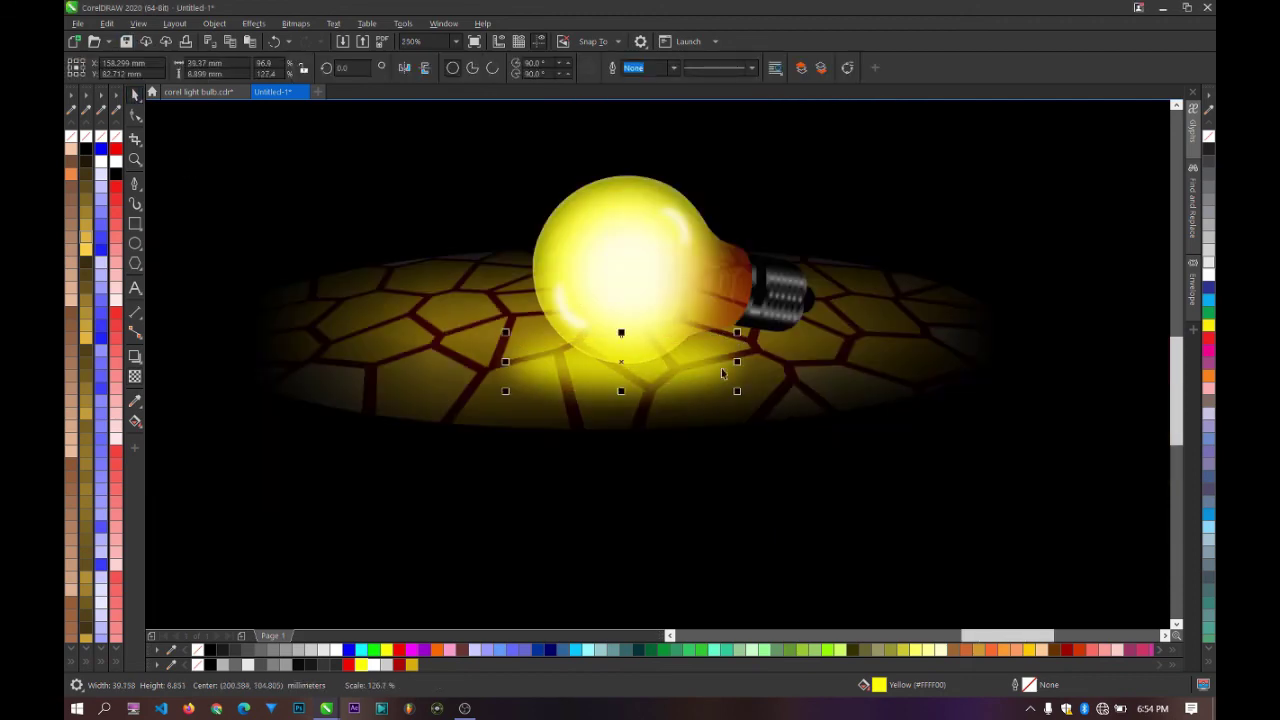
{"action": "scroll", "coordinate": [721, 368], "scroll_direction": "down", "scroll_amount": 2}
{"action": "scroll", "coordinate": [674, 385], "scroll_direction": "up", "scroll_amount": 2}
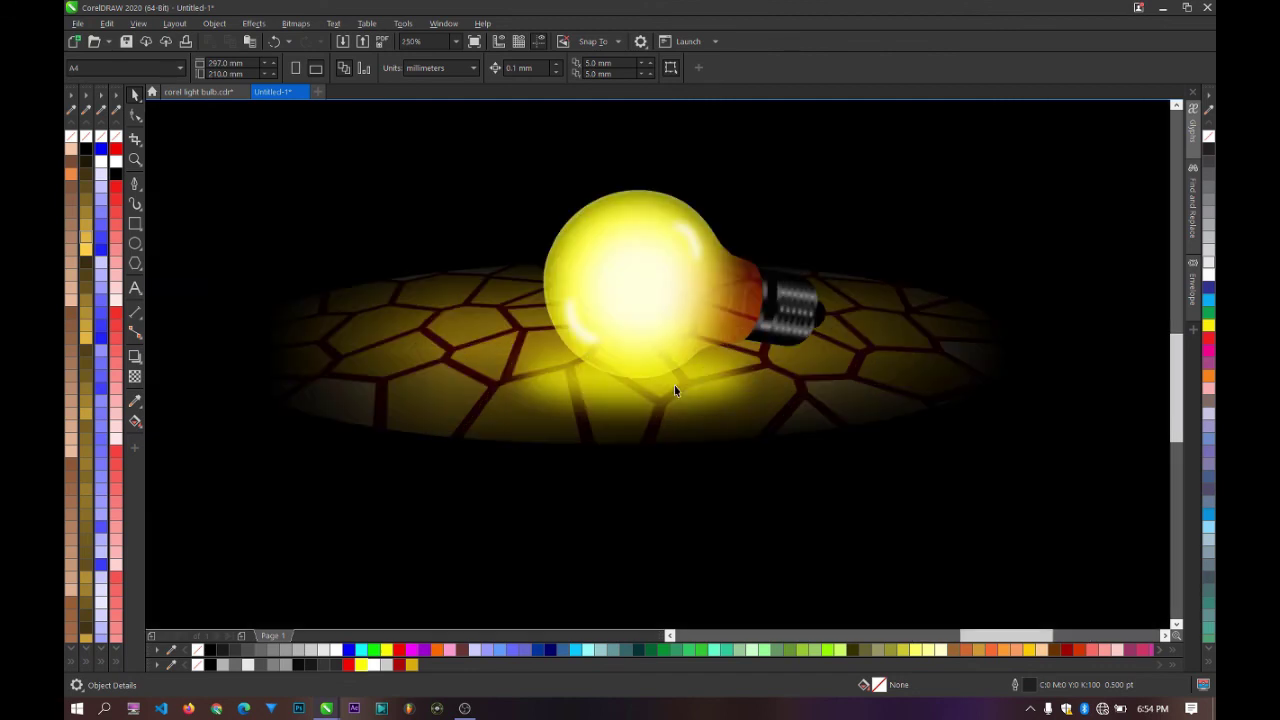
Step: Change the fill of the glow under the bulb to a golden yellow, R 252, G 219, B 8
{"action": "left_click", "coordinate": [644, 306]}
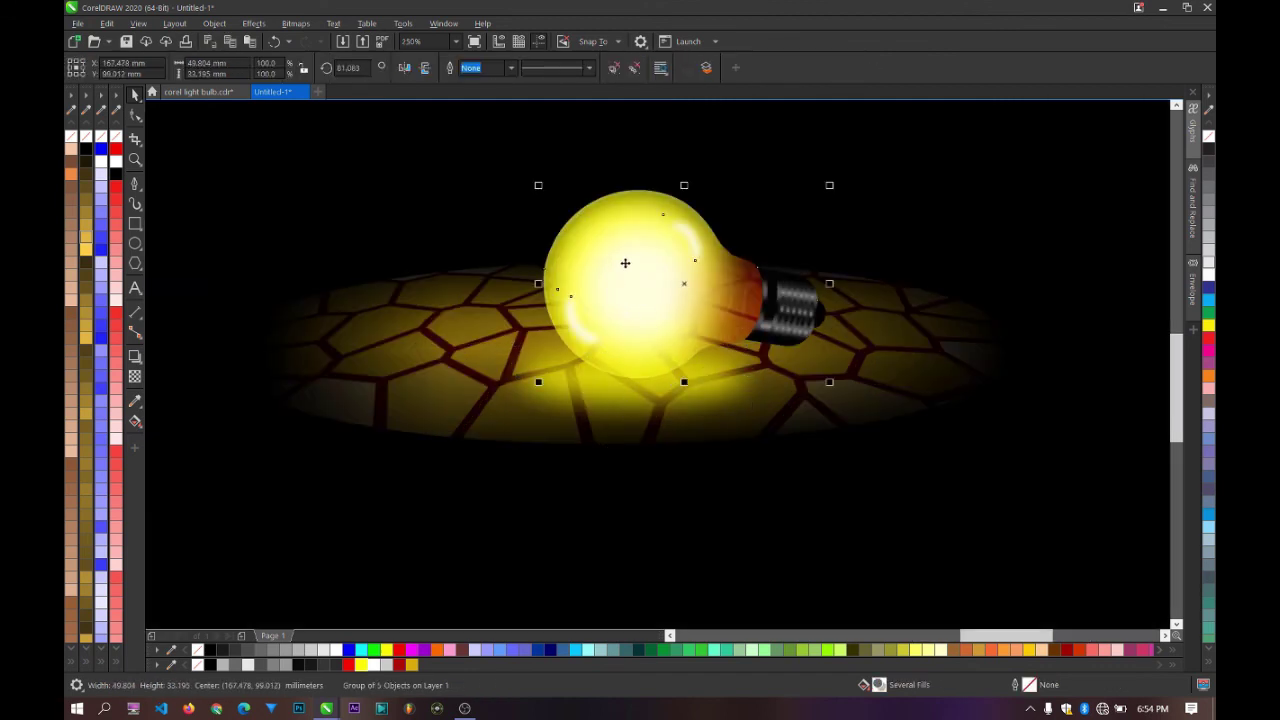
{"action": "left_click", "coordinate": [638, 403]}
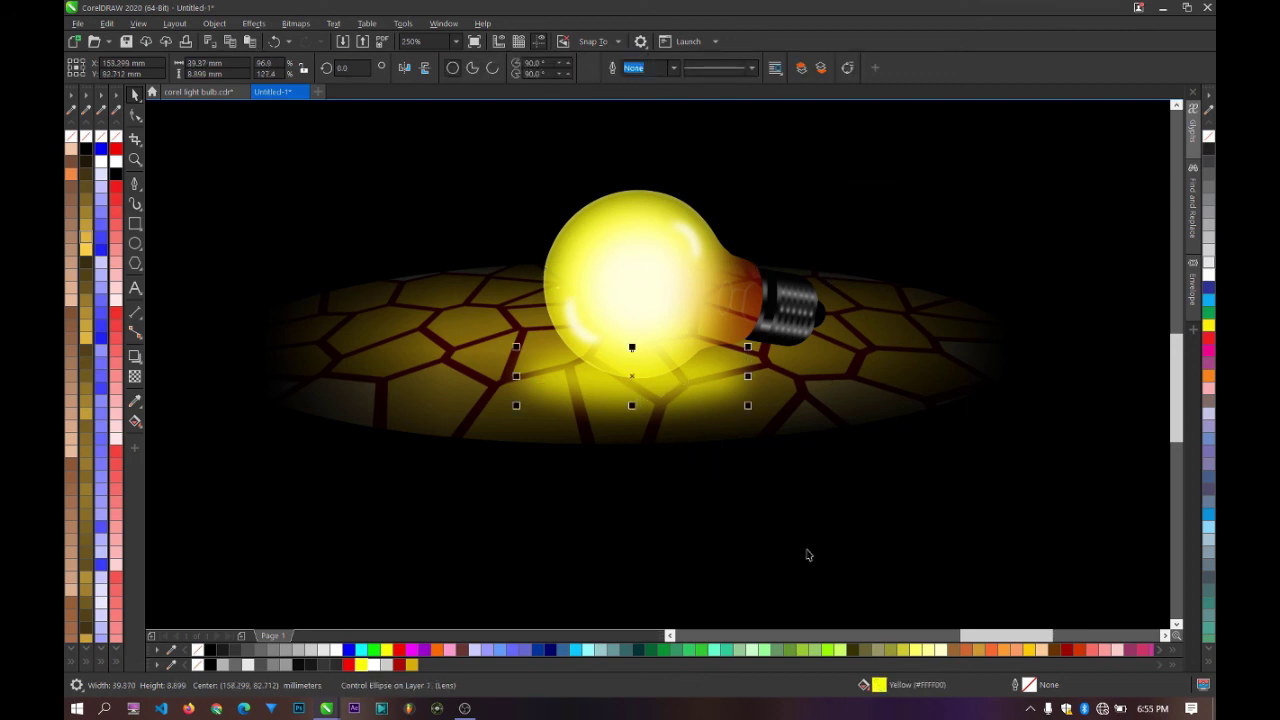
{"action": "double_click", "coordinate": [879, 684]}
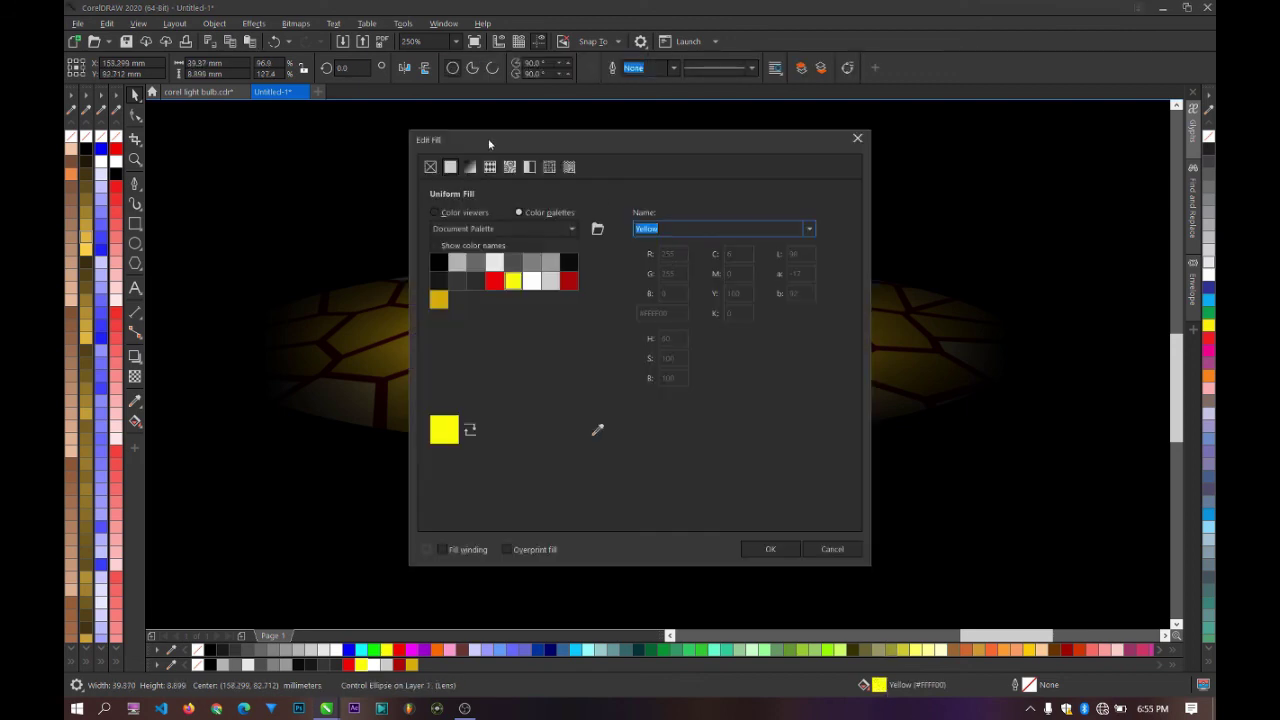
{"action": "left_click_drag", "start_coordinate": [489, 144], "coordinate": [695, 96]}
{"action": "left_click", "coordinate": [596, 168]}
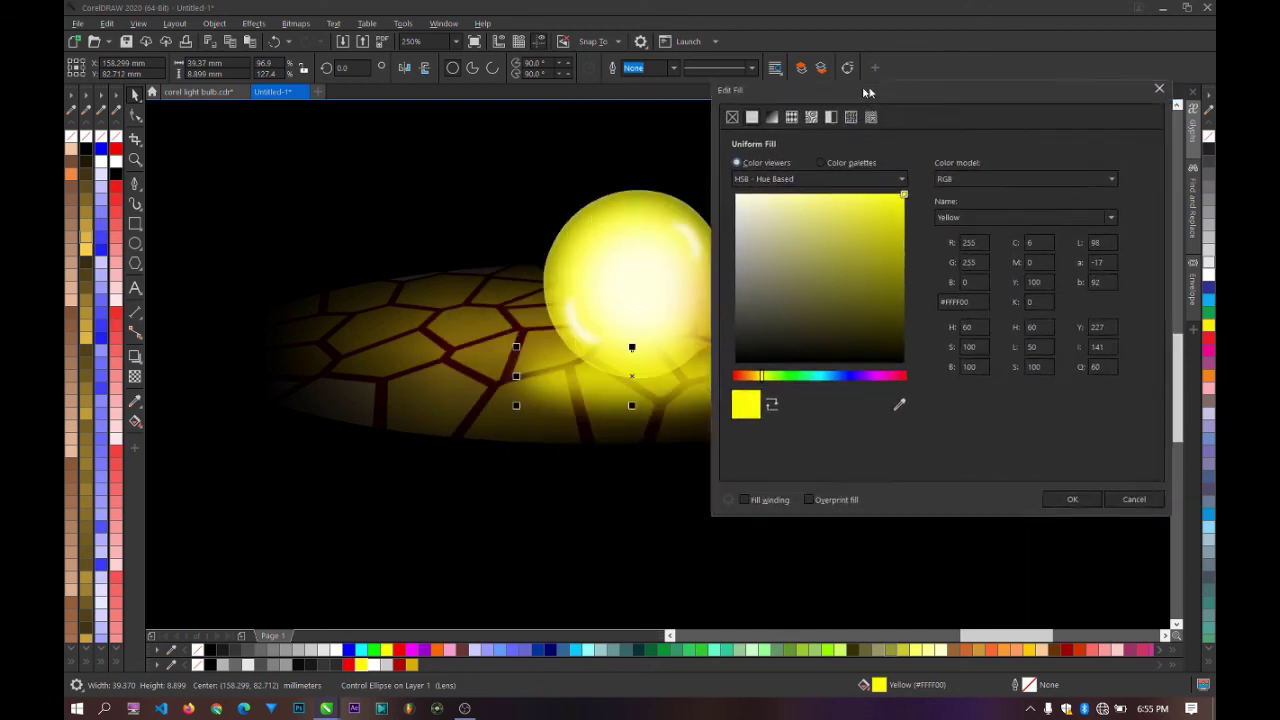
{"action": "left_click_drag", "start_coordinate": [829, 374], "coordinate": [825, 374]}
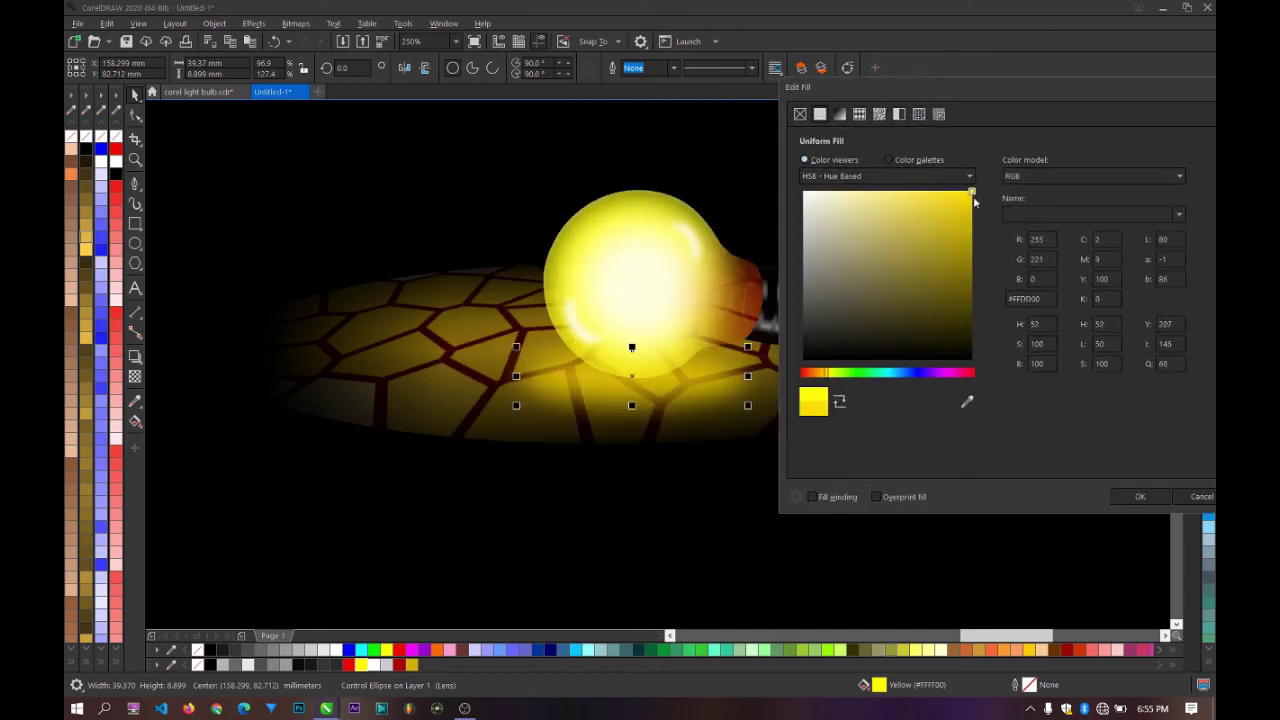
{"action": "left_click_drag", "start_coordinate": [974, 199], "coordinate": [967, 193]}
{"action": "left_click", "coordinate": [1140, 496]}
{"action": "scroll", "coordinate": [760, 380], "scroll_direction": "down", "scroll_amount": 5}
{"action": "key", "text": "Escape"}
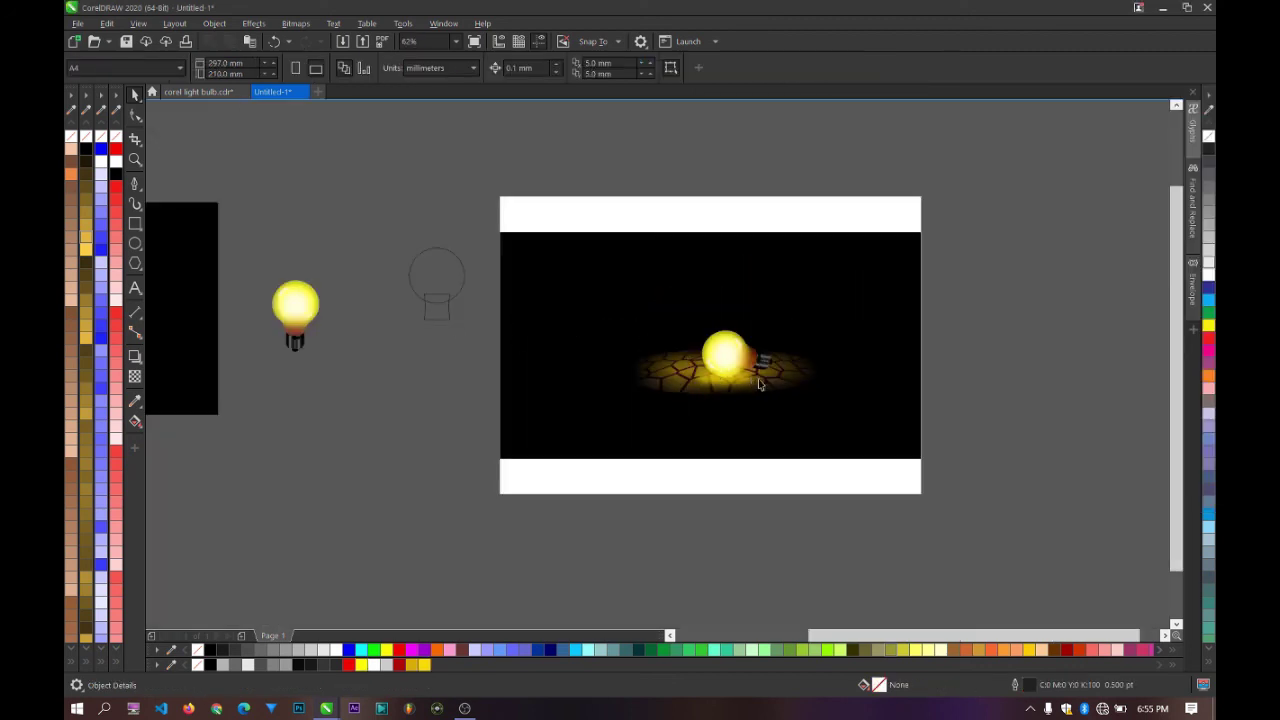
Step: Undo the accidental shift of the cracked ground and nudge the golden glow about 0.5 mm up under the bulb
{"action": "scroll", "coordinate": [757, 377], "scroll_direction": "up", "scroll_amount": 3}
{"action": "scroll", "coordinate": [704, 370], "scroll_direction": "up", "scroll_amount": 2}
{"action": "left_click", "coordinate": [687, 408]}
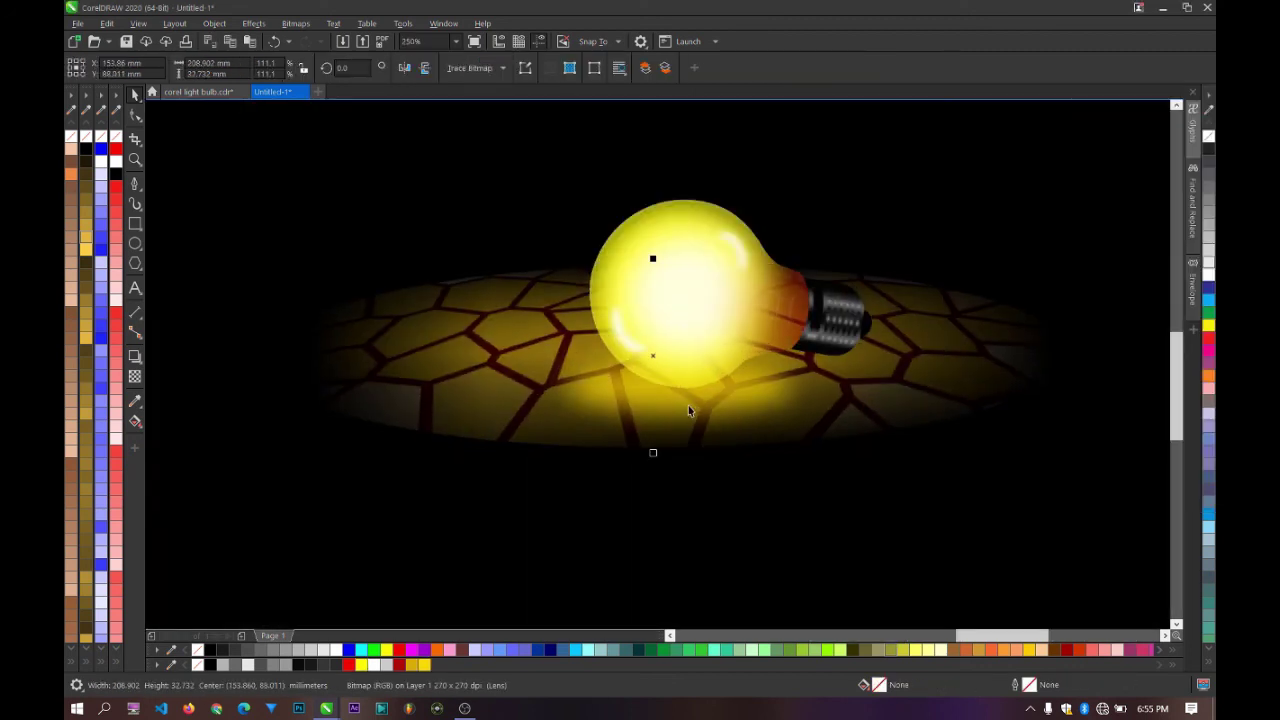
{"action": "key", "text": "ctrl+z"}
{"action": "left_click", "coordinate": [651, 400]}
{"action": "left_click_drag", "start_coordinate": [647, 402], "coordinate": [648, 398]}
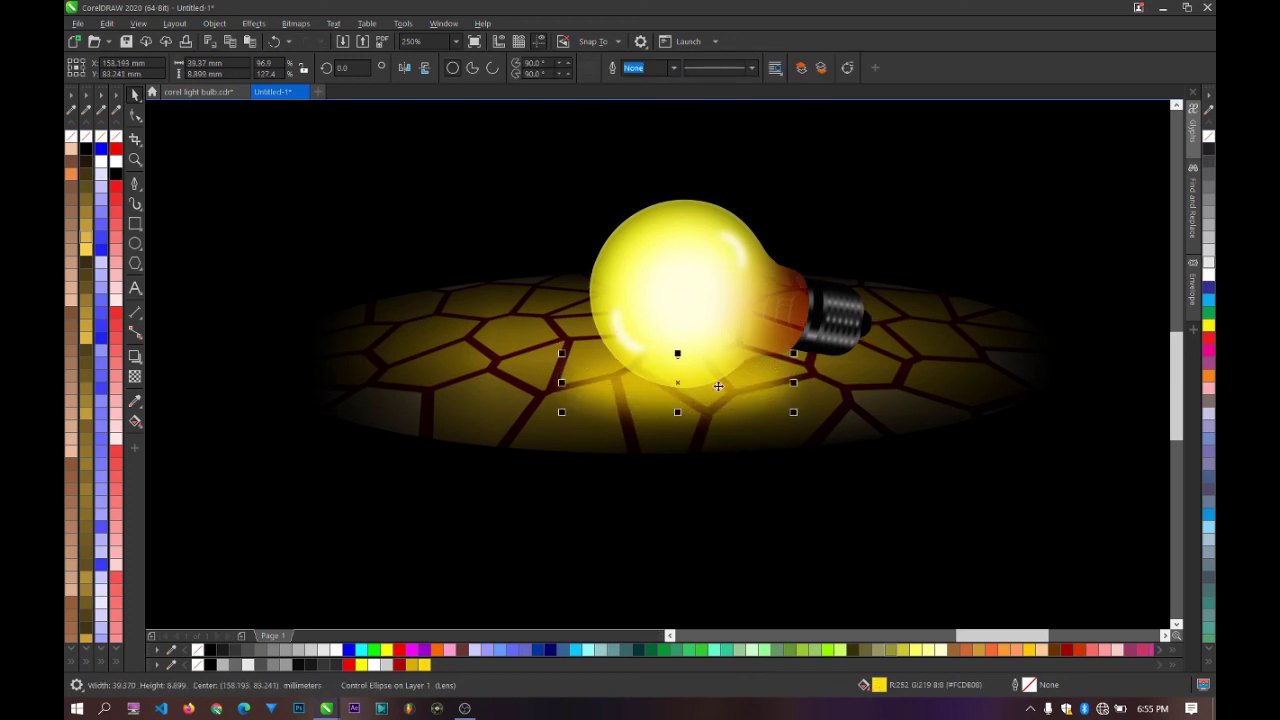
Step: Add a perspective to the golden glow, pulling its upper corners inward and spreading its lower corners outward and down
{"action": "left_click", "coordinate": [222, 27]}
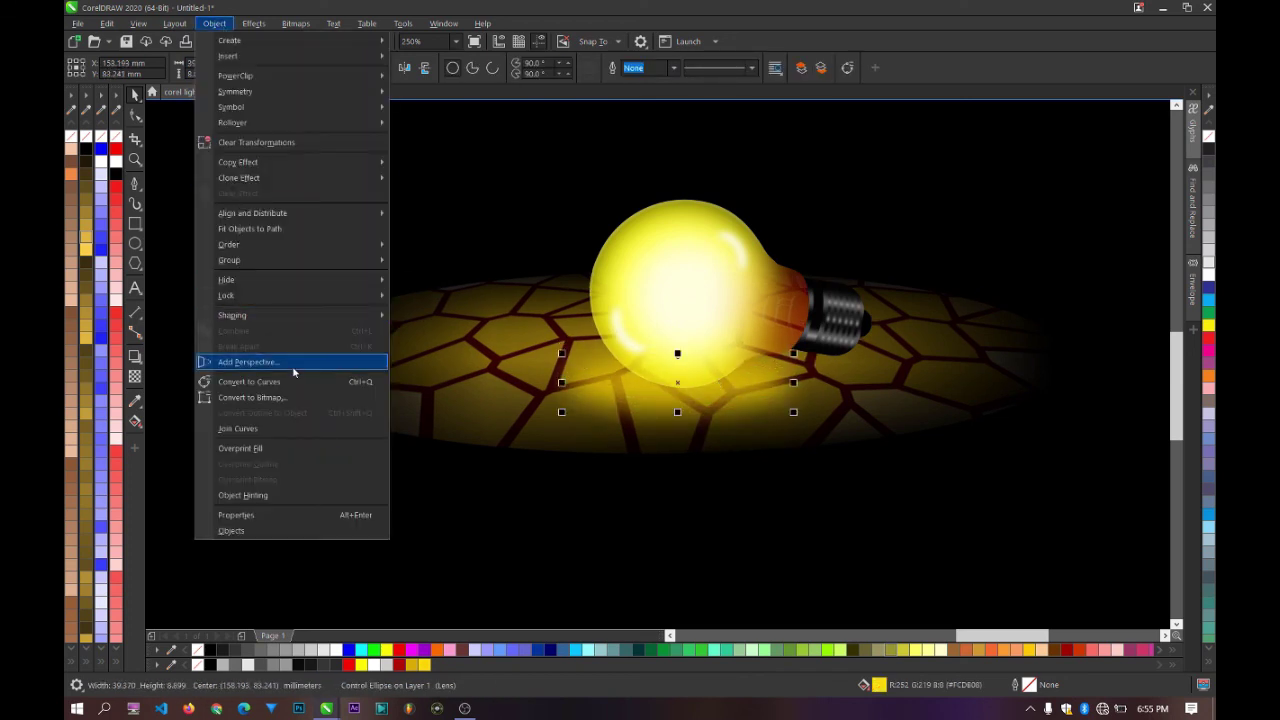
{"action": "left_click", "coordinate": [290, 362]}
{"action": "left_click_drag", "start_coordinate": [564, 357], "coordinate": [588, 367]}
{"action": "left_click_drag", "start_coordinate": [789, 362], "coordinate": [838, 421]}
{"action": "left_click_drag", "start_coordinate": [566, 409], "coordinate": [530, 420]}
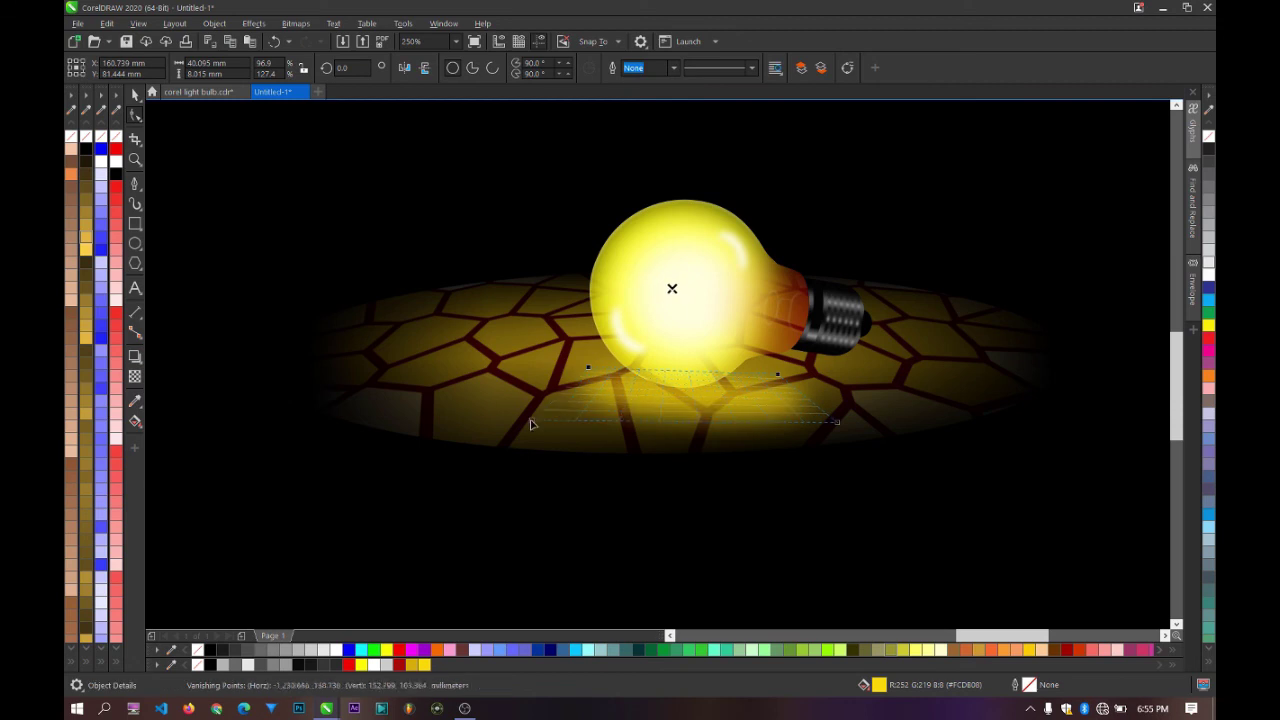
Step: Refine the golden glow's perspective by pulling both of its upper corners farther up and inward beneath the bulb
{"action": "left_click_drag", "start_coordinate": [588, 369], "coordinate": [598, 357]}
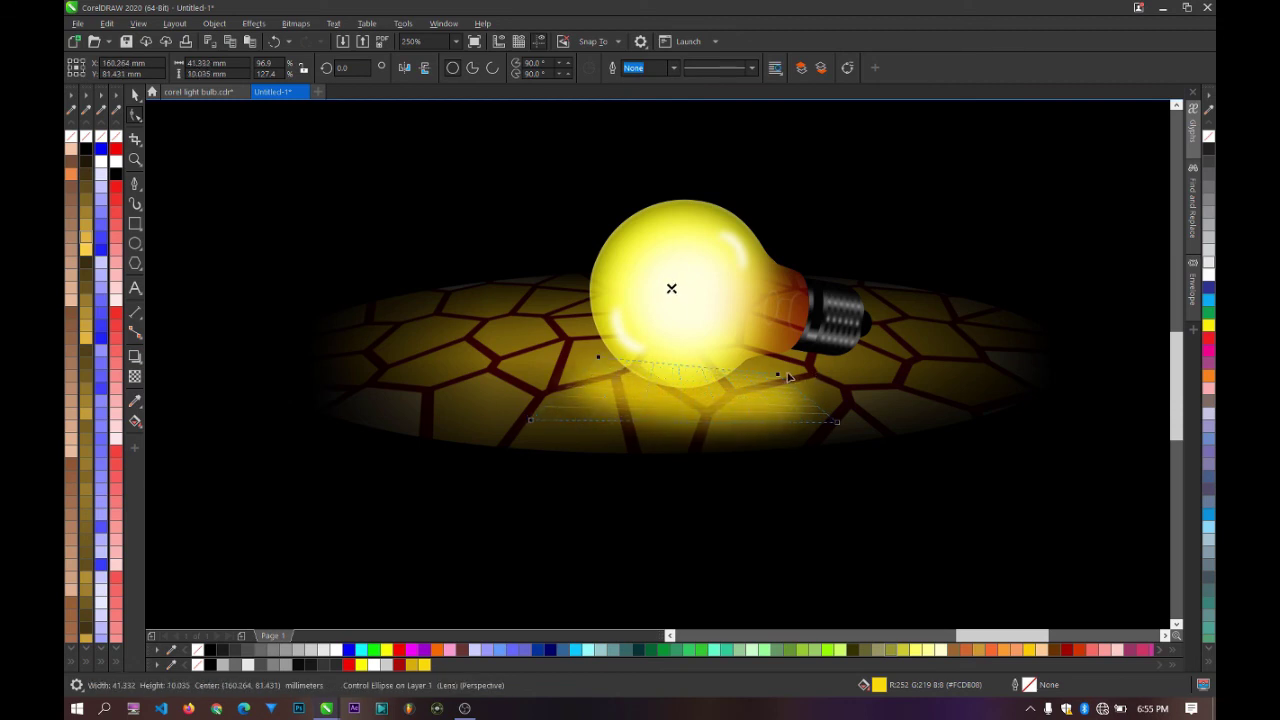
{"action": "left_click_drag", "start_coordinate": [780, 376], "coordinate": [772, 357]}
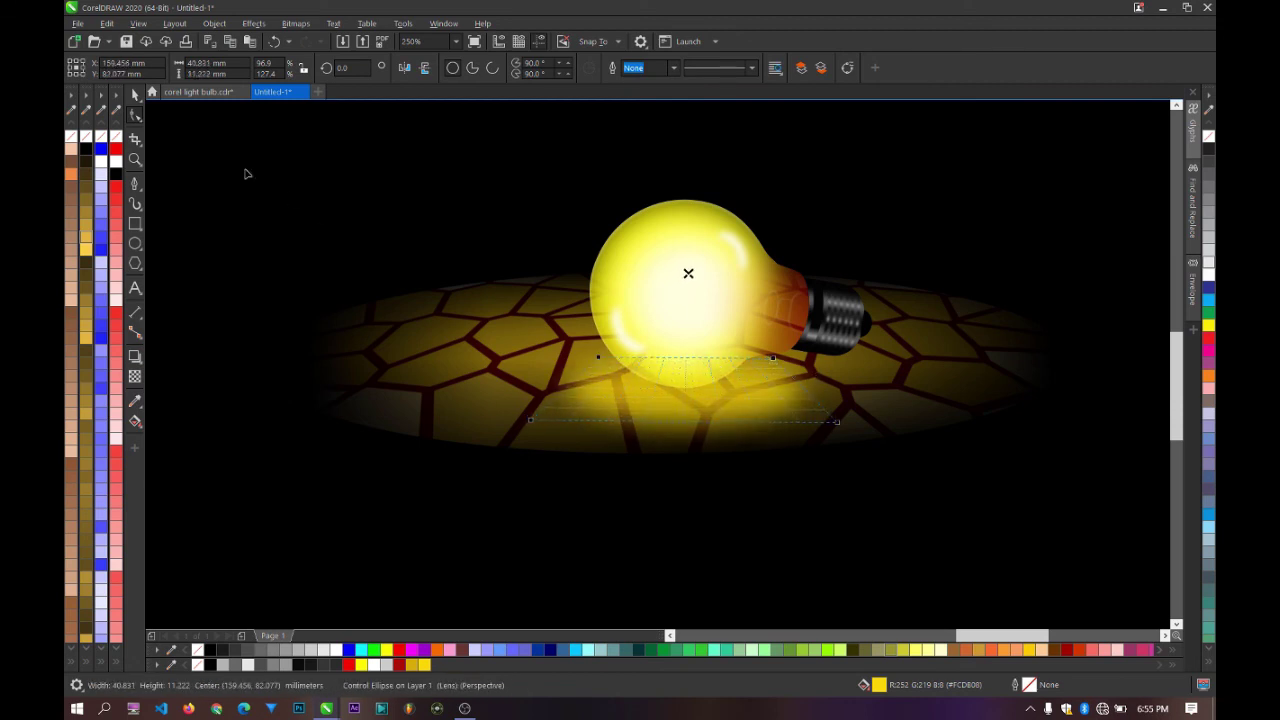
{"action": "left_click", "coordinate": [131, 94]}
{"action": "scroll", "coordinate": [686, 451], "scroll_direction": "down", "scroll_amount": 4}
{"action": "left_click", "coordinate": [981, 417]}
{"action": "scroll", "coordinate": [671, 435], "scroll_direction": "up", "scroll_amount": 4}
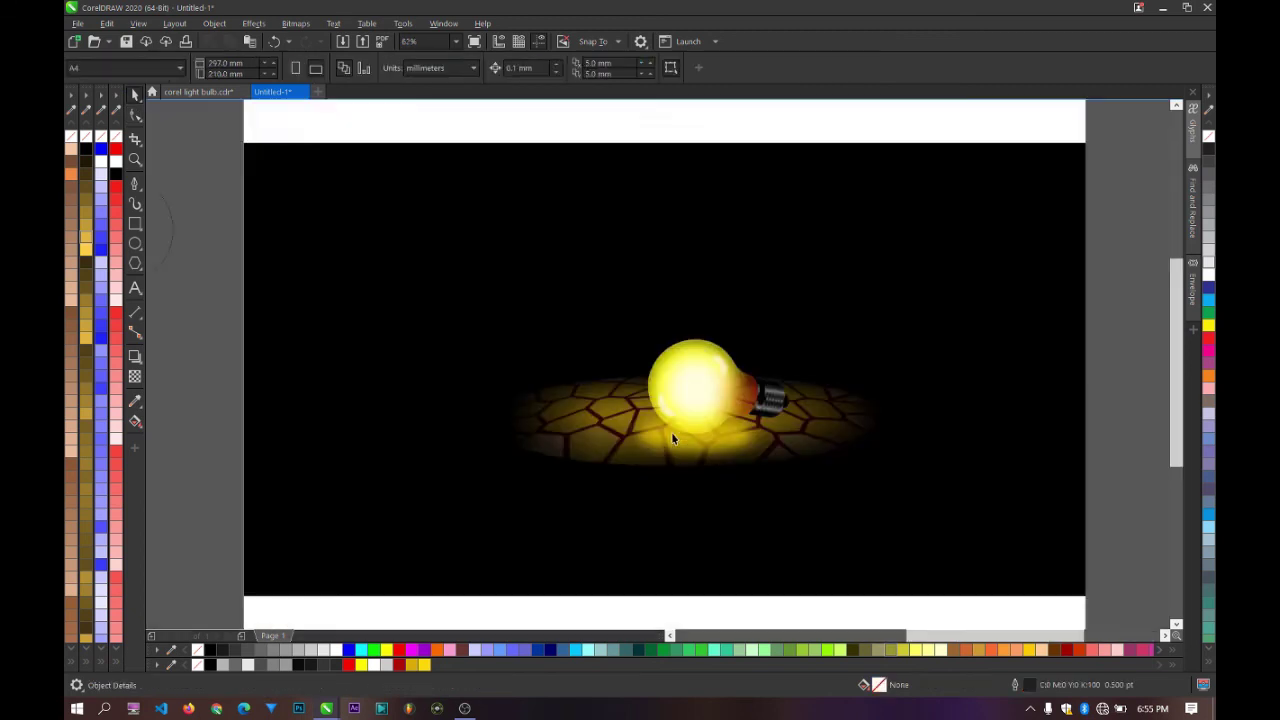
Step: Shrink the golden glow under the bulb about its centre to about 29.3 × 8.0 mm
{"action": "left_click", "coordinate": [720, 452]}
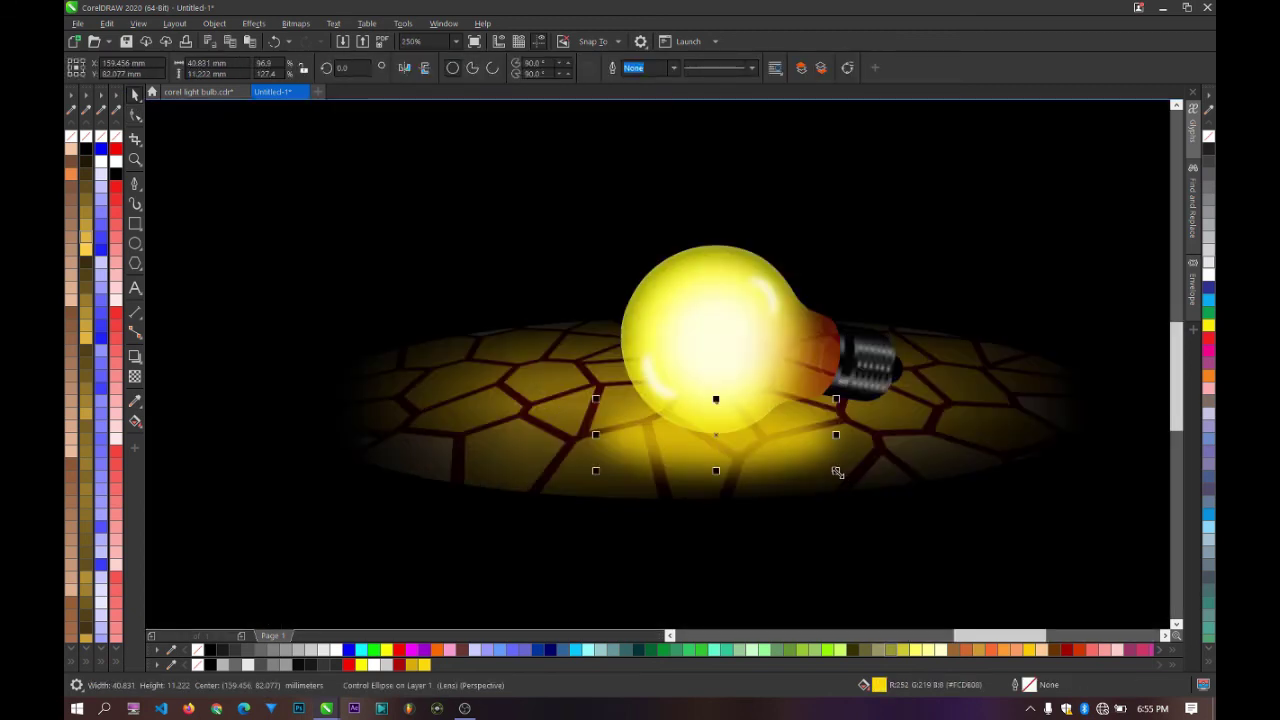
{"action": "left_click_drag", "start_coordinate": [837, 472], "coordinate": [817, 467]}
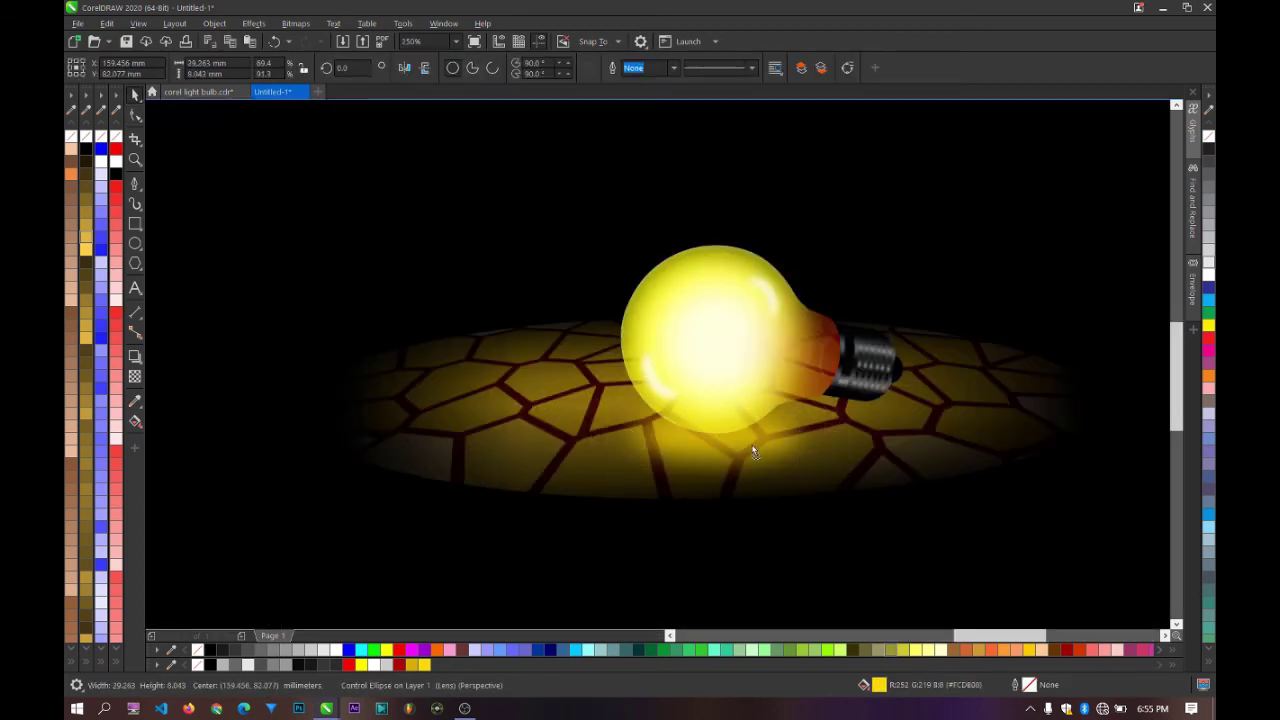
{"action": "scroll", "coordinate": [752, 447], "scroll_direction": "down", "scroll_amount": 5}
{"action": "key", "text": "Escape"}
{"action": "scroll", "coordinate": [791, 445], "scroll_direction": "up", "scroll_amount": 6}
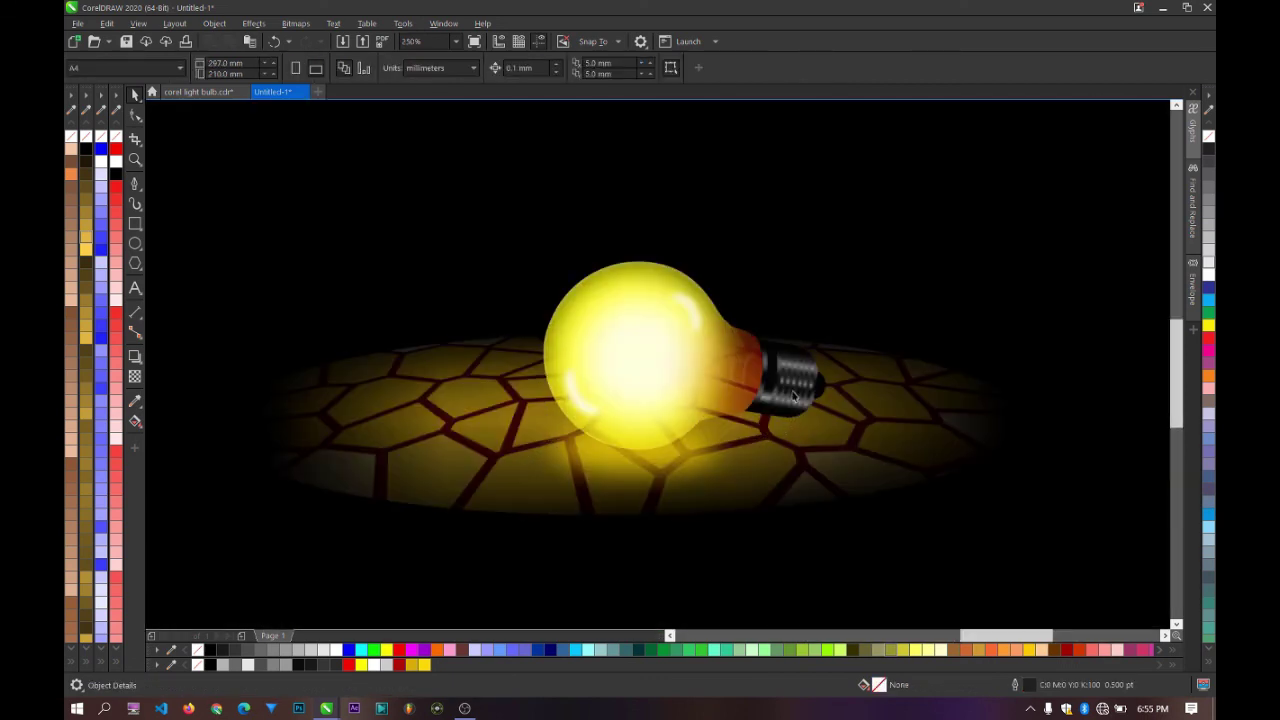
Step: Compare the lit bulb scene with the reference artwork and examine the bulb's metal cap up close
{"action": "scroll", "coordinate": [791, 445], "scroll_direction": "down", "scroll_amount": 9}
{"action": "scroll", "coordinate": [430, 400], "scroll_direction": "up", "scroll_amount": 5}
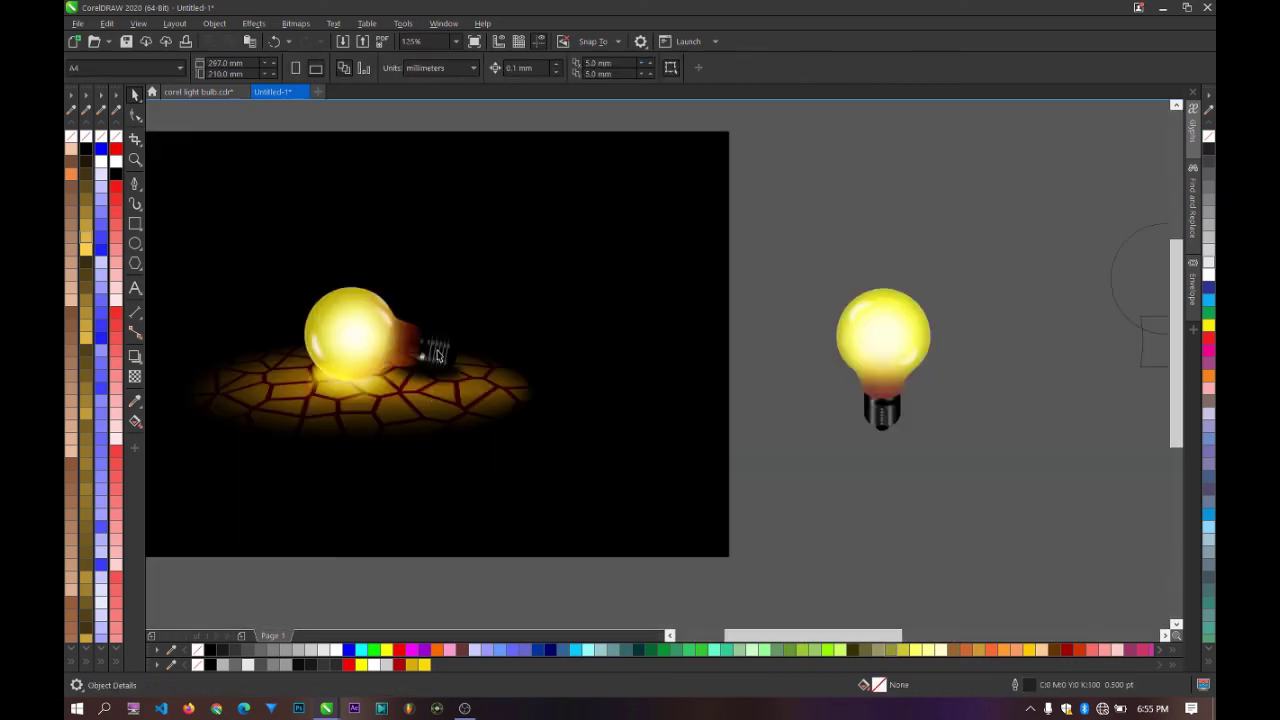
{"action": "scroll", "coordinate": [437, 355], "scroll_direction": "up", "scroll_amount": 2}
{"action": "scroll", "coordinate": [437, 360], "scroll_direction": "down", "scroll_amount": 4}
{"action": "scroll", "coordinate": [990, 430], "scroll_direction": "down", "scroll_amount": 2}
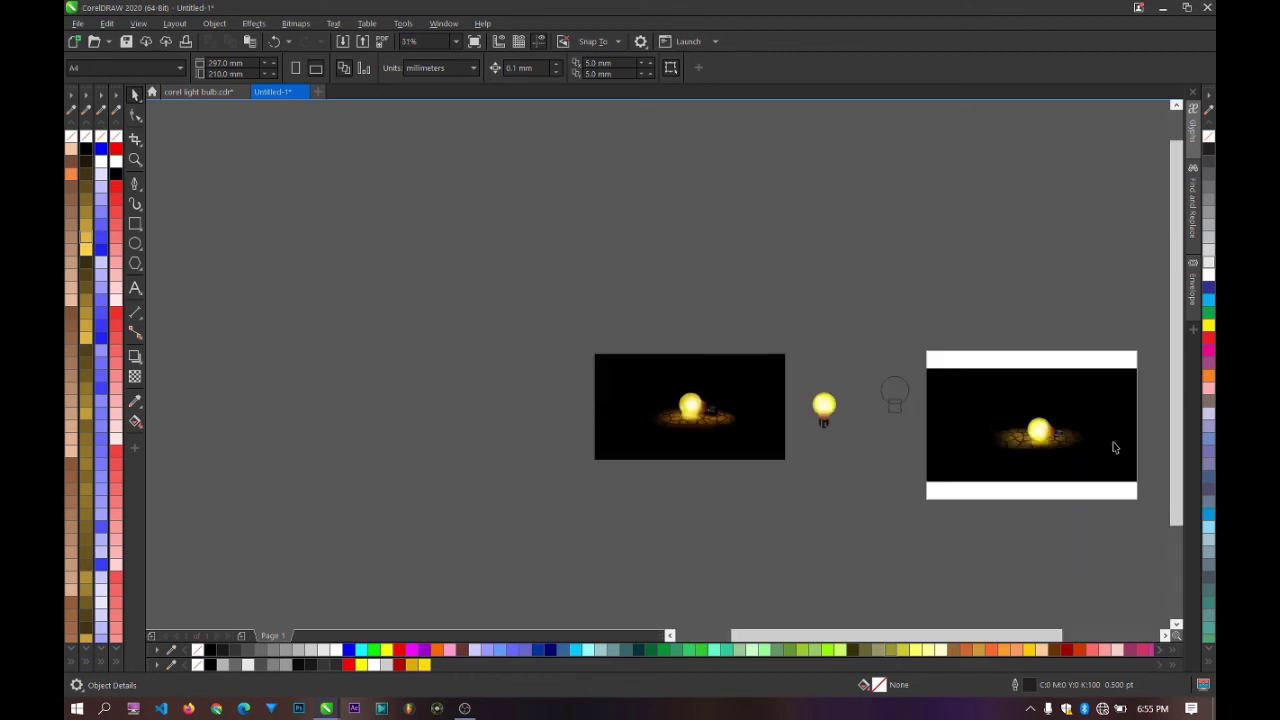
{"action": "scroll", "coordinate": [1115, 447], "scroll_direction": "up", "scroll_amount": 2}
{"action": "scroll", "coordinate": [870, 405], "scroll_direction": "up", "scroll_amount": 1}
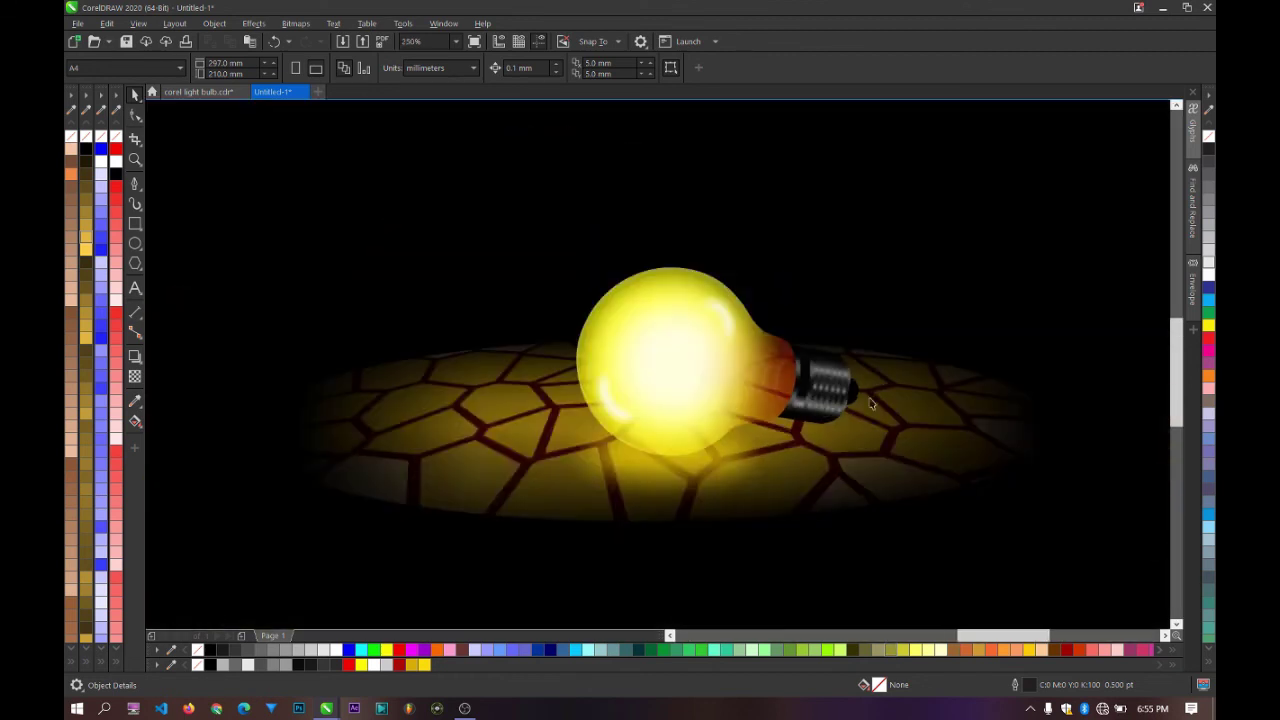
{"action": "scroll", "coordinate": [870, 403], "scroll_direction": "up", "scroll_amount": 1}
{"action": "scroll", "coordinate": [837, 400], "scroll_direction": "up", "scroll_amount": 1}
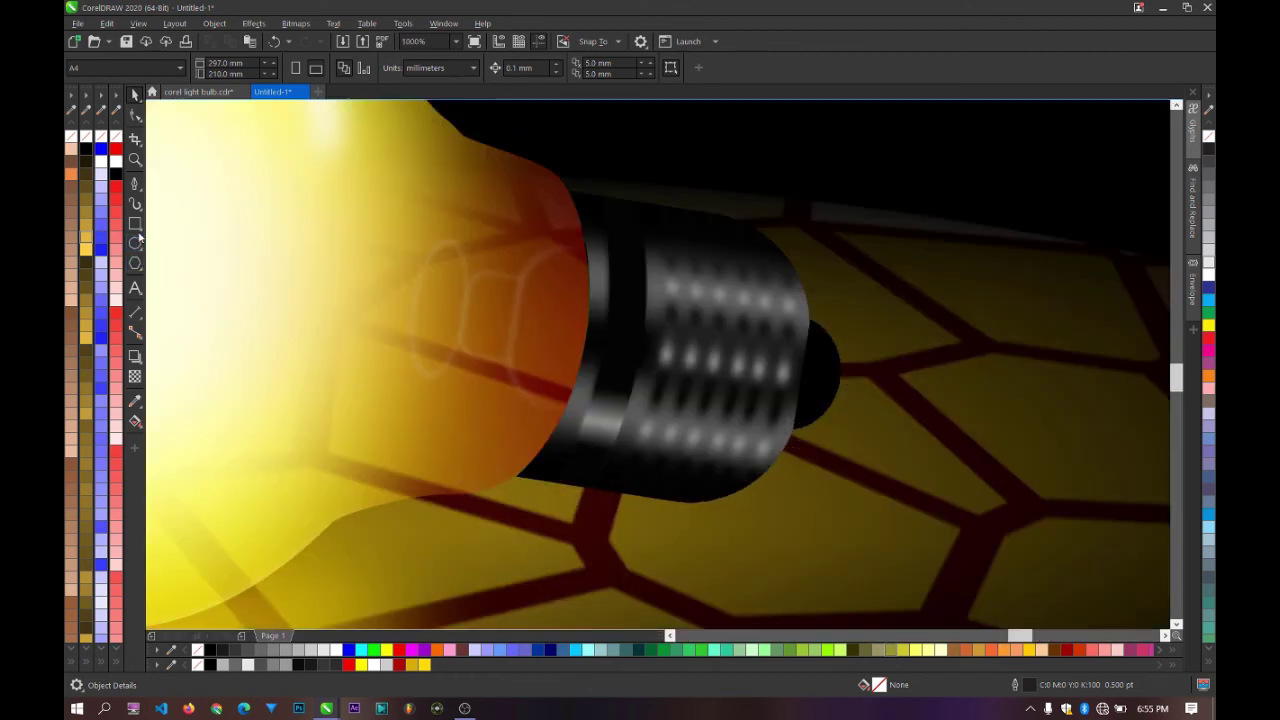
{"action": "scroll", "coordinate": [530, 397], "scroll_direction": "down", "scroll_amount": 3}
{"action": "left_click", "coordinate": [531, 378]}
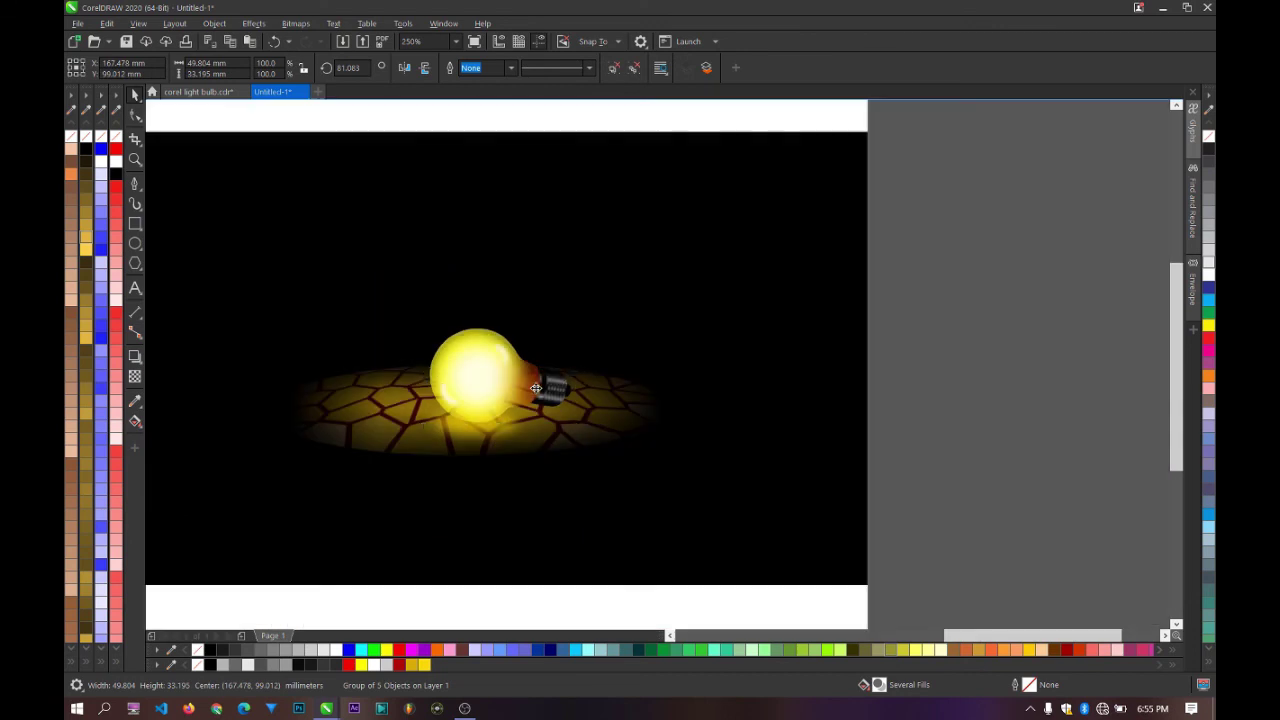
{"action": "left_click", "coordinate": [295, 23]}
{"action": "left_click", "coordinate": [325, 41]}
{"action": "left_click", "coordinate": [670, 430]}
{"action": "scroll", "coordinate": [556, 395], "scroll_direction": "up", "scroll_amount": 1}
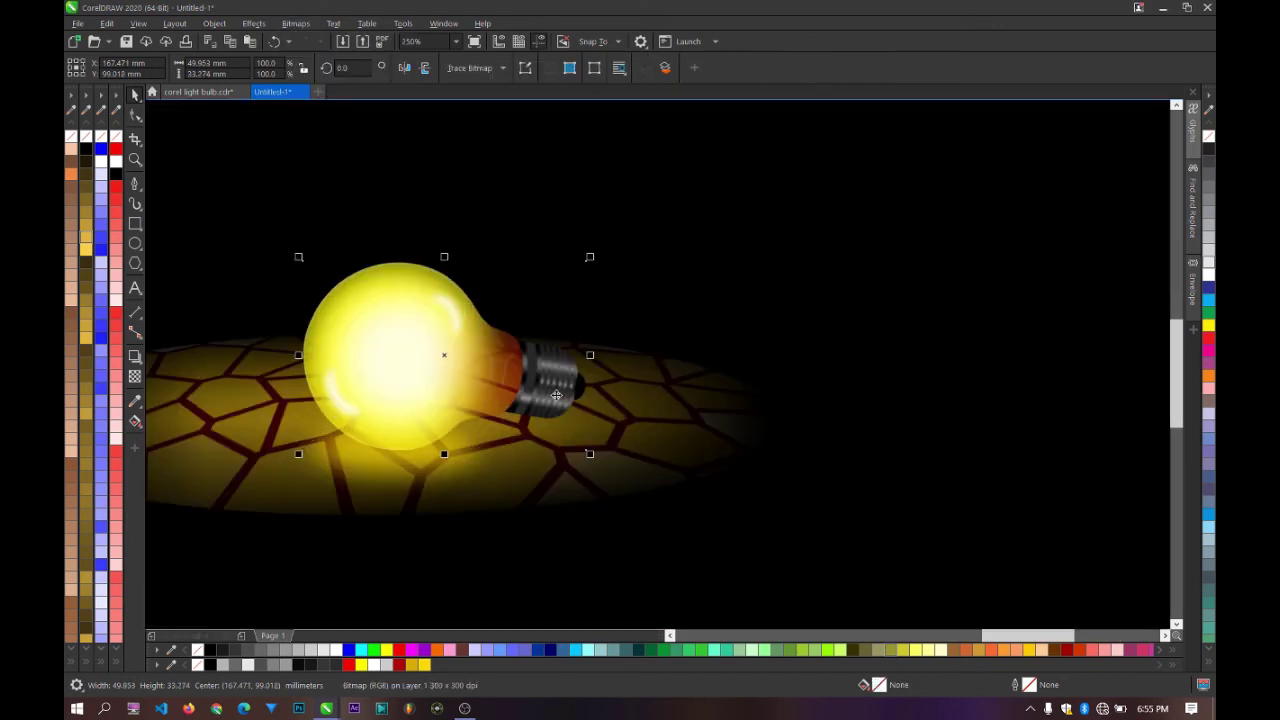
{"action": "left_click", "coordinate": [134, 376]}
{"action": "scroll", "coordinate": [449, 374], "scroll_direction": "up", "scroll_amount": 1}
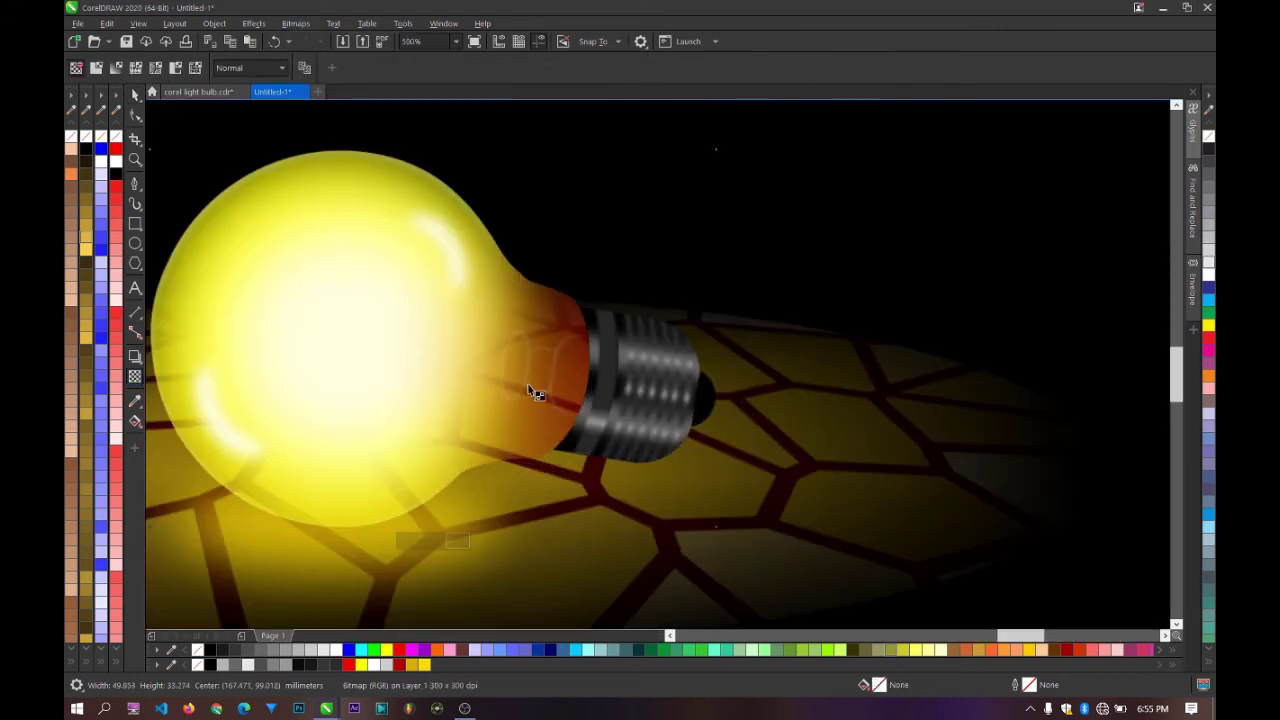
{"action": "left_click", "coordinate": [136, 94]}
{"action": "left_click", "coordinate": [653, 345]}
{"action": "scroll", "coordinate": [587, 311], "scroll_direction": "down", "scroll_amount": 1}
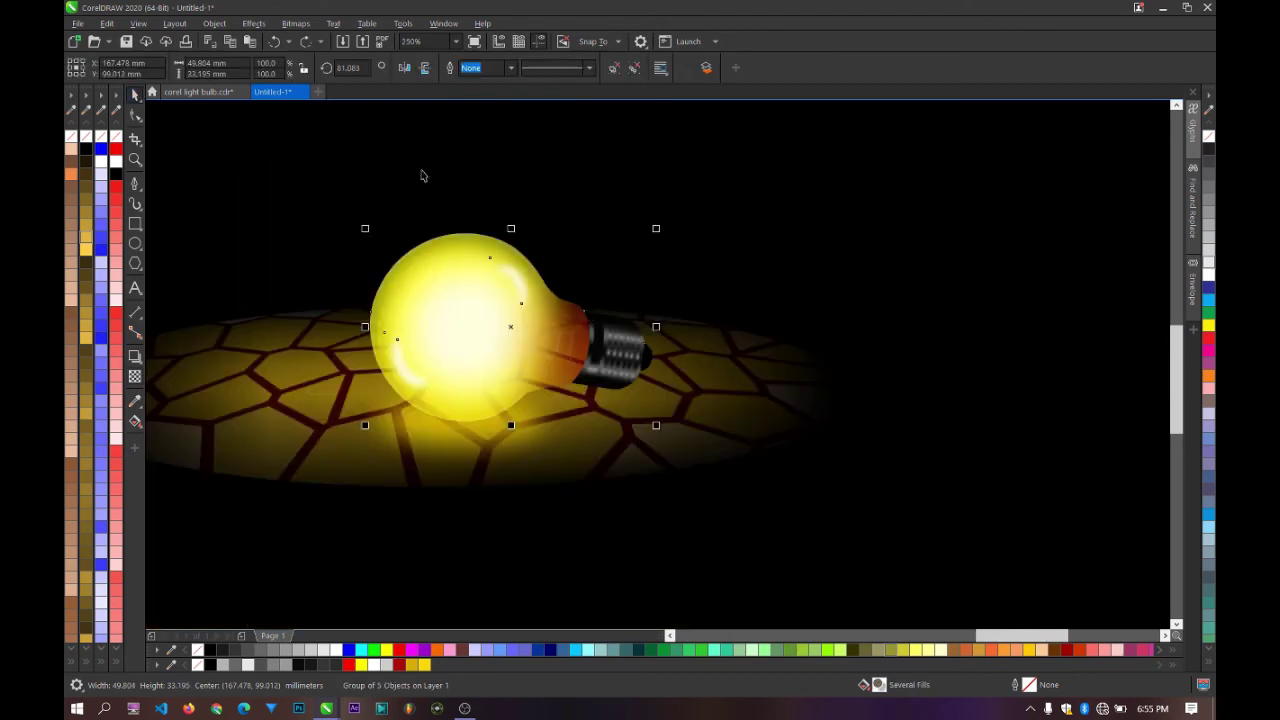
Step: Convert the grouped bulb to a 300 dpi RGB bitmap with anti-aliasing and a transparent background
{"action": "left_click", "coordinate": [304, 25]}
{"action": "left_click", "coordinate": [334, 42]}
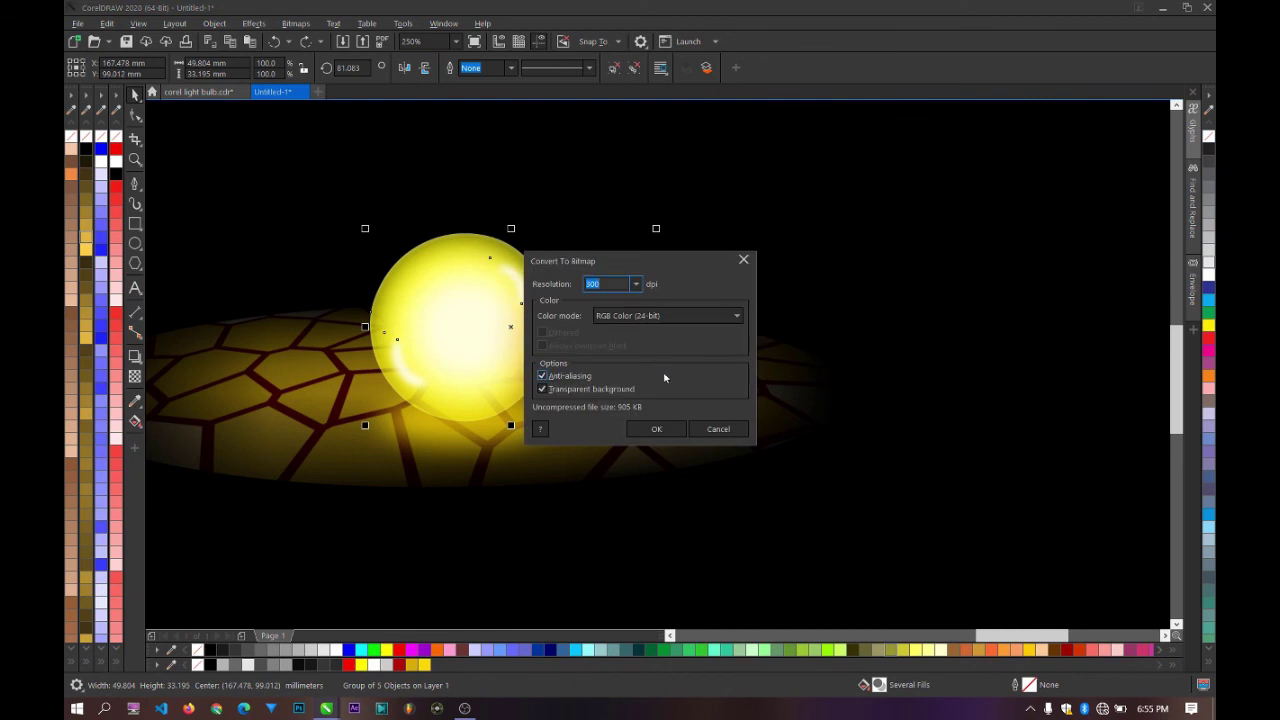
{"action": "left_click", "coordinate": [656, 429]}
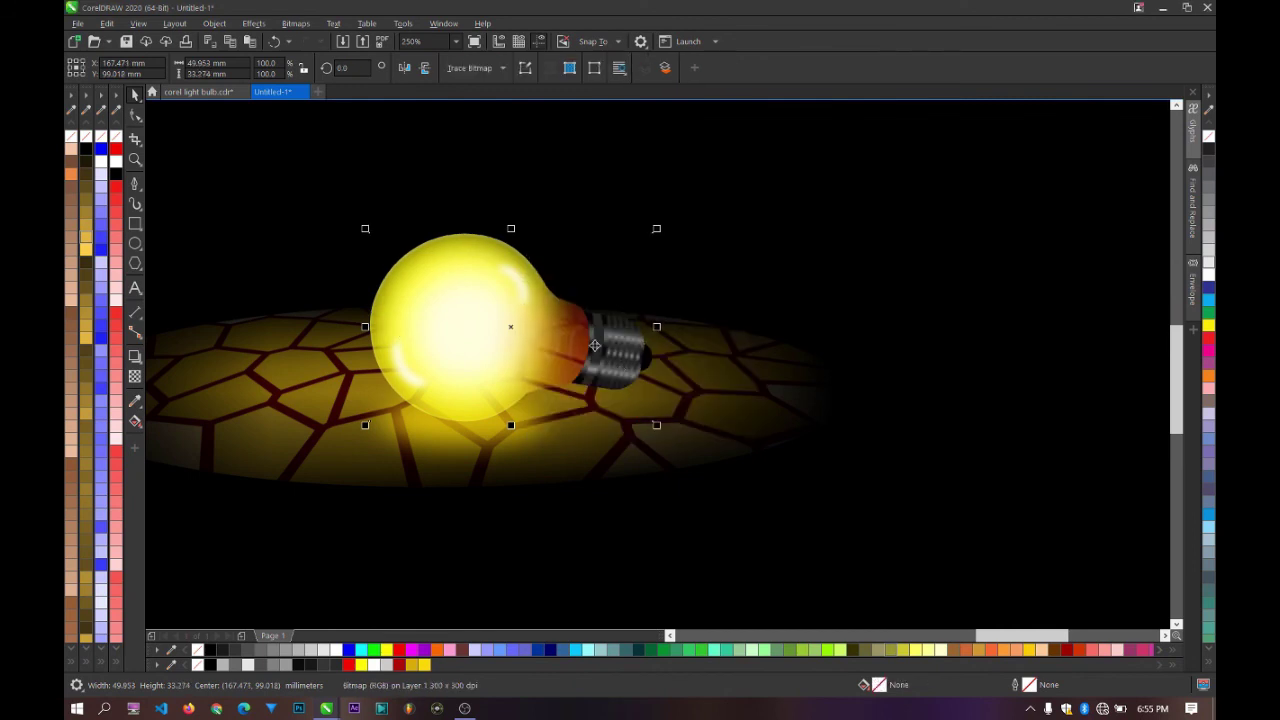
Step: Apply a linear transparency to the bulb bitmap that fades its metal cap out toward the tip
{"action": "scroll", "coordinate": [595, 345], "scroll_direction": "up", "scroll_amount": 1}
{"action": "left_click", "coordinate": [135, 376]}
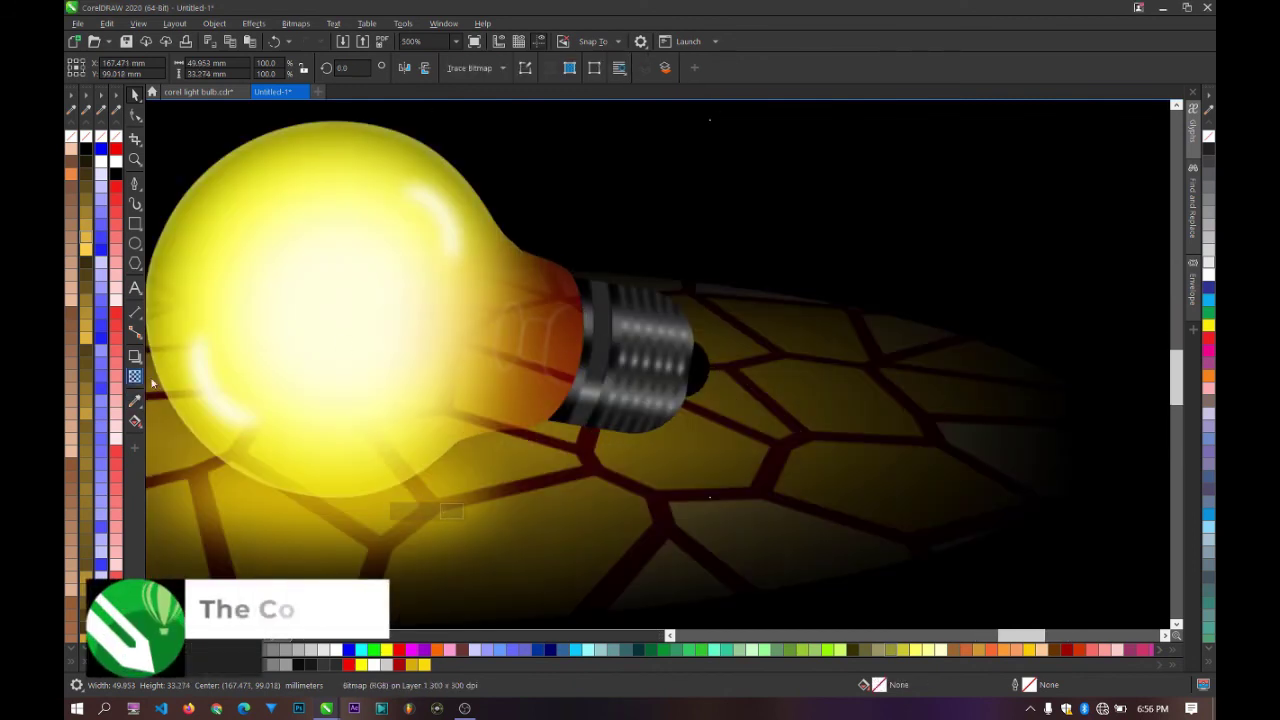
{"action": "left_click_drag", "start_coordinate": [540, 345], "coordinate": [625, 354]}
{"action": "left_click_drag", "start_coordinate": [762, 380], "coordinate": [724, 382]}
{"action": "left_click", "coordinate": [135, 95]}
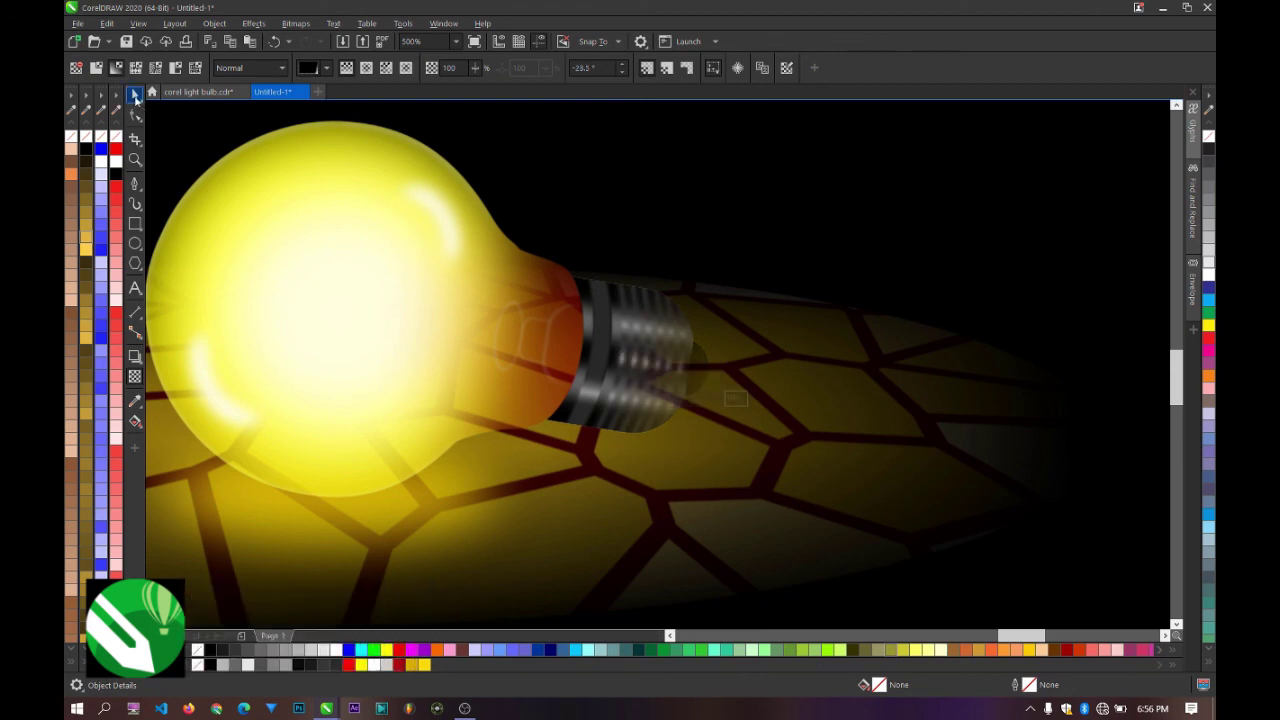
Step: Draw an ellipse about 16.8 × 6.8 mm under the bulb's cap and give it a black fill without outline
{"action": "scroll", "coordinate": [491, 357], "scroll_direction": "down", "scroll_amount": 1}
{"action": "scroll", "coordinate": [535, 369], "scroll_direction": "up", "scroll_amount": 1}
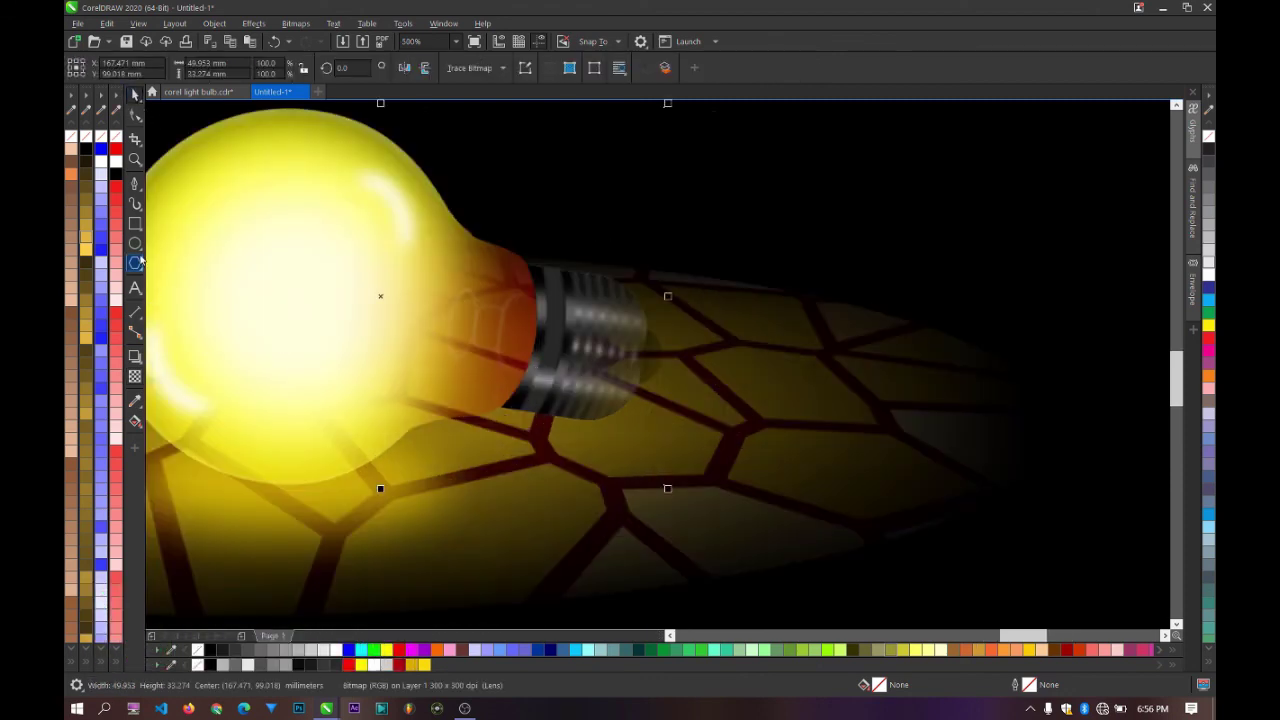
{"action": "key", "text": "F7"}
{"action": "left_click_drag", "start_coordinate": [483, 372], "coordinate": [677, 455]}
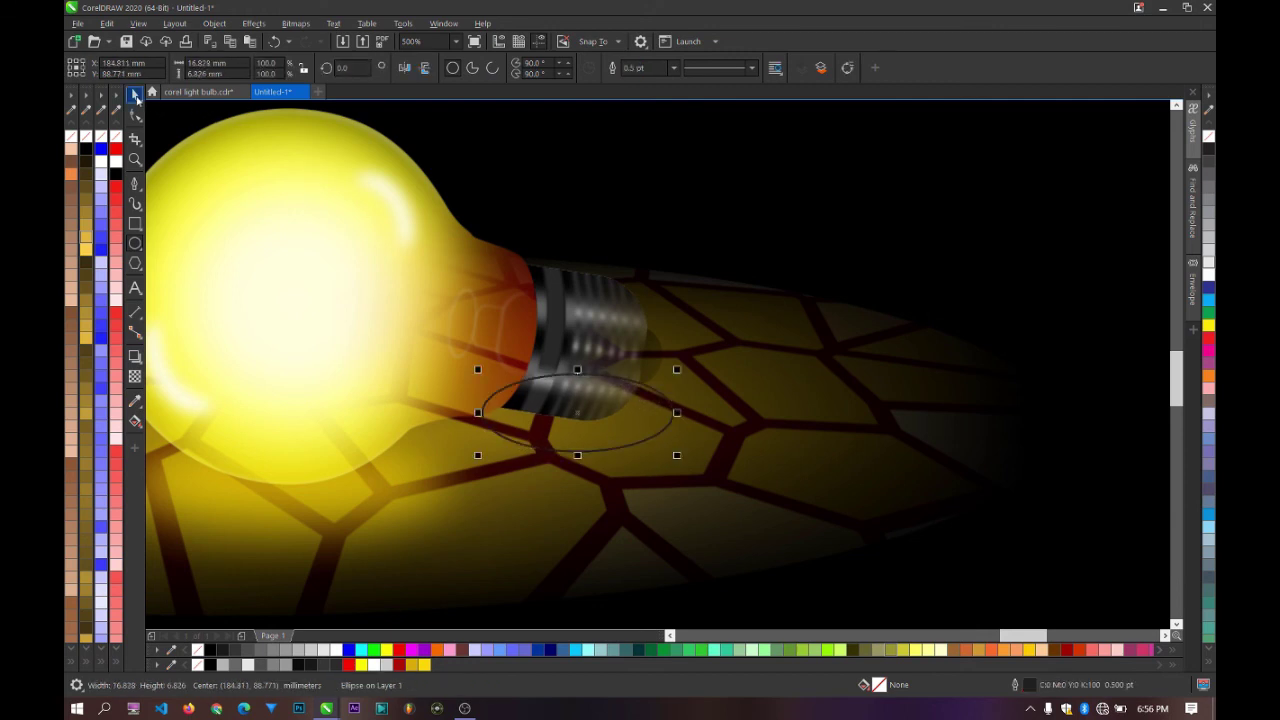
{"action": "left_click", "coordinate": [135, 94]}
{"action": "left_click", "coordinate": [211, 650]}
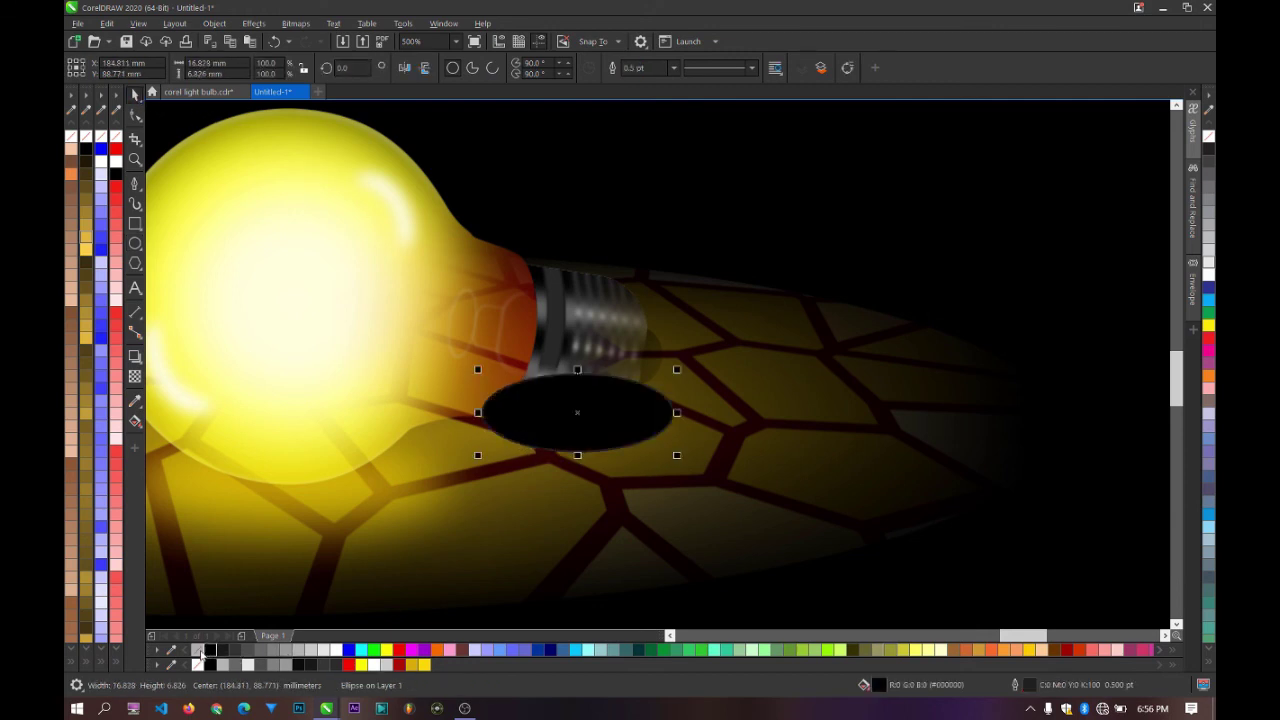
{"action": "right_click", "coordinate": [197, 650]}
Step: Add a perspective to the black ellipse, pulling its upper corners inward and down and spreading its lower corners outward
{"action": "left_click", "coordinate": [222, 25]}
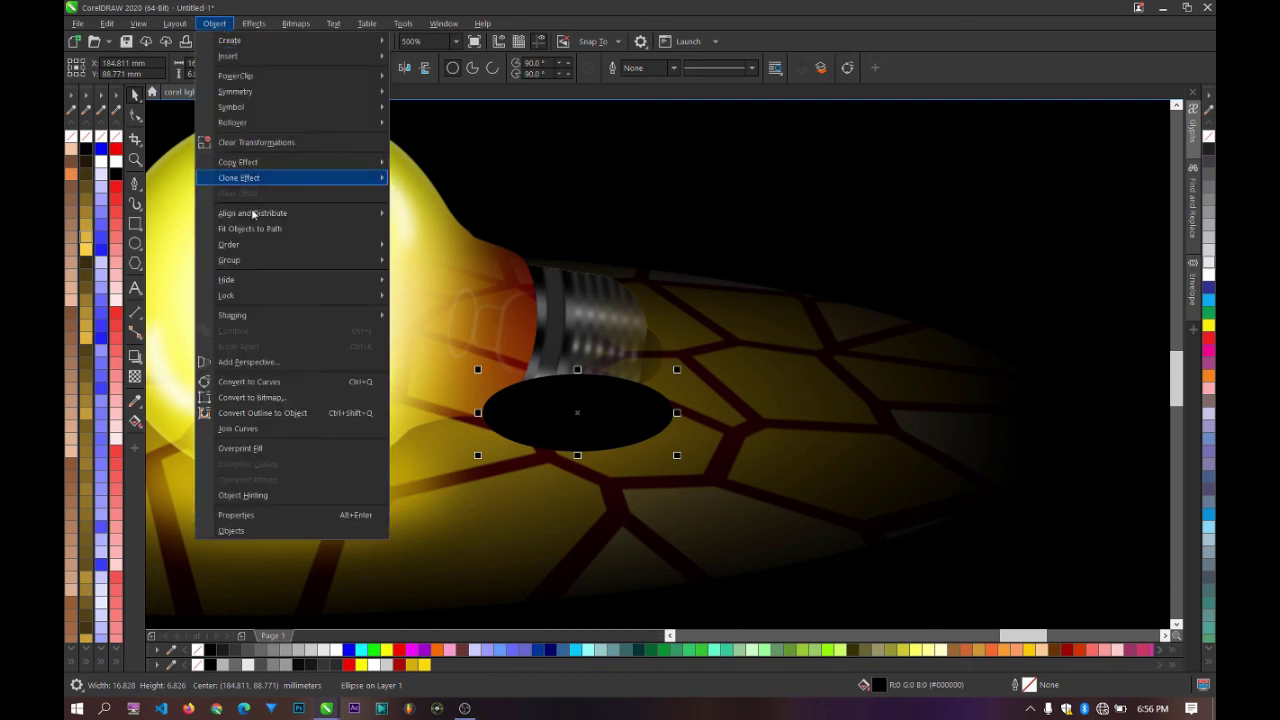
{"action": "left_click", "coordinate": [287, 365]}
{"action": "left_click_drag", "start_coordinate": [482, 374], "coordinate": [518, 394]}
{"action": "left_click_drag", "start_coordinate": [673, 374], "coordinate": [663, 394]}
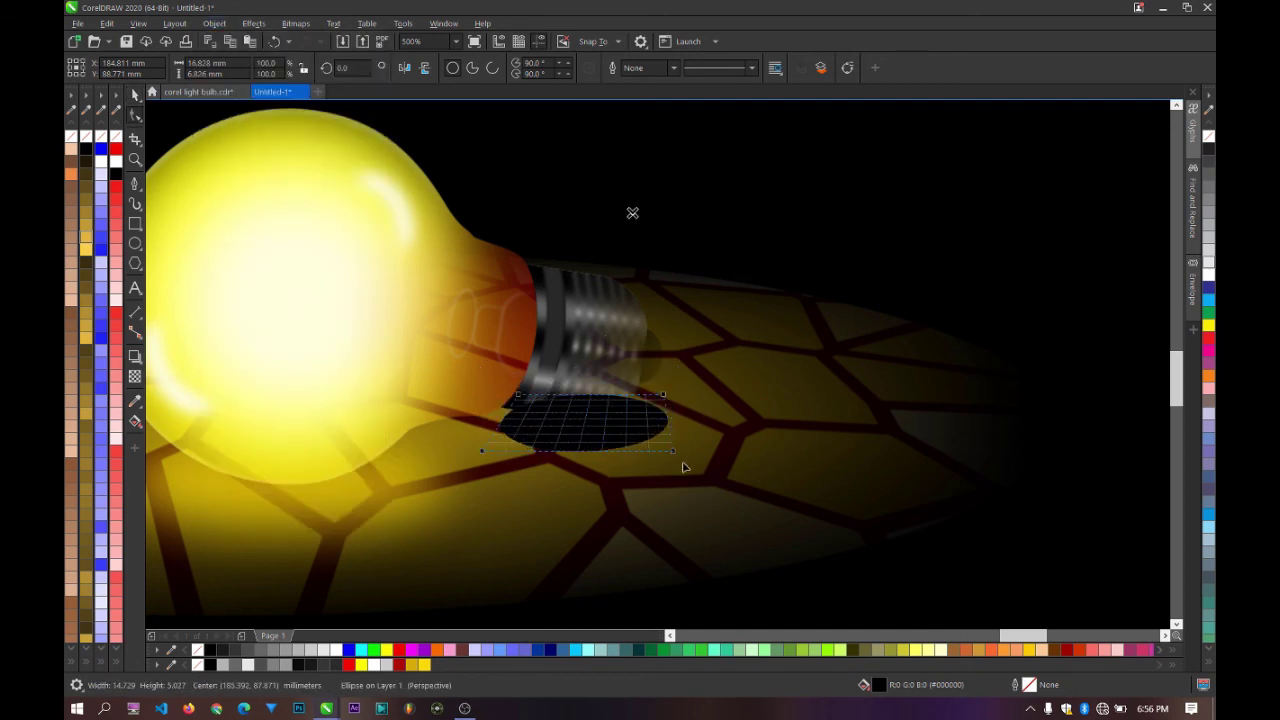
{"action": "left_click_drag", "start_coordinate": [672, 453], "coordinate": [728, 476]}
{"action": "left_click_drag", "start_coordinate": [480, 456], "coordinate": [458, 455]}
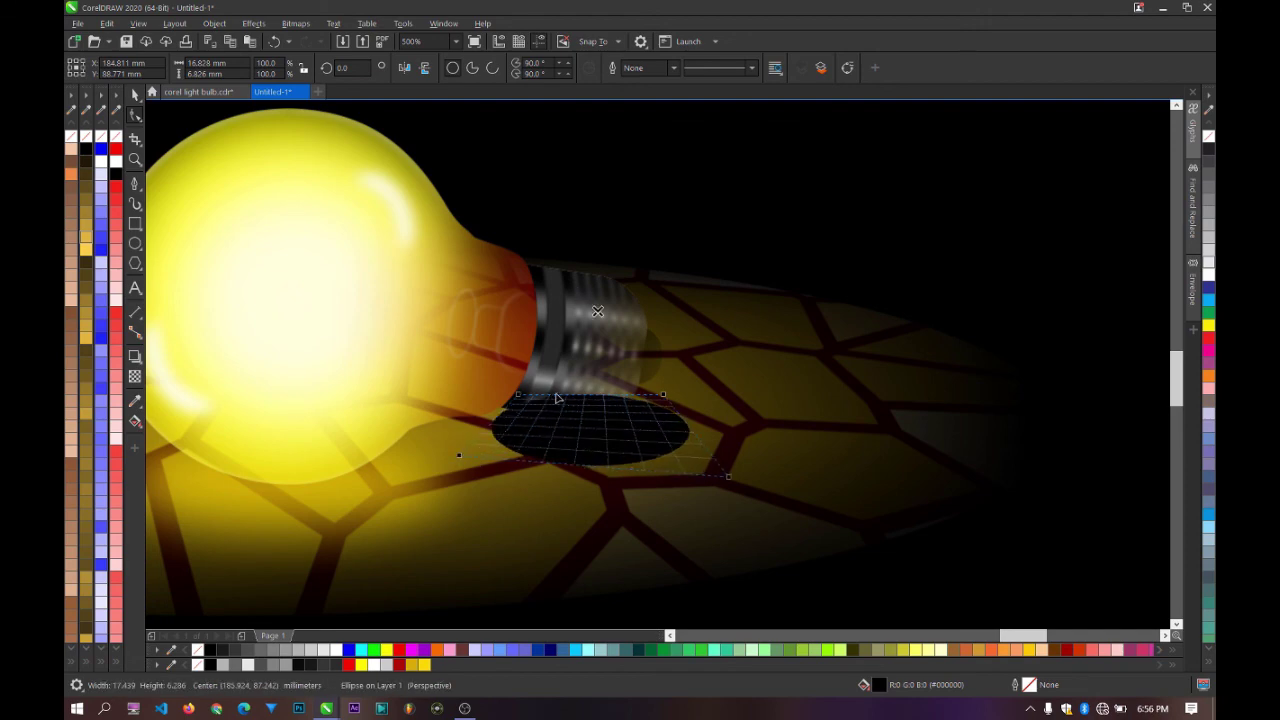
{"action": "left_click_drag", "start_coordinate": [519, 397], "coordinate": [523, 394]}
{"action": "left_click_drag", "start_coordinate": [671, 397], "coordinate": [679, 394]}
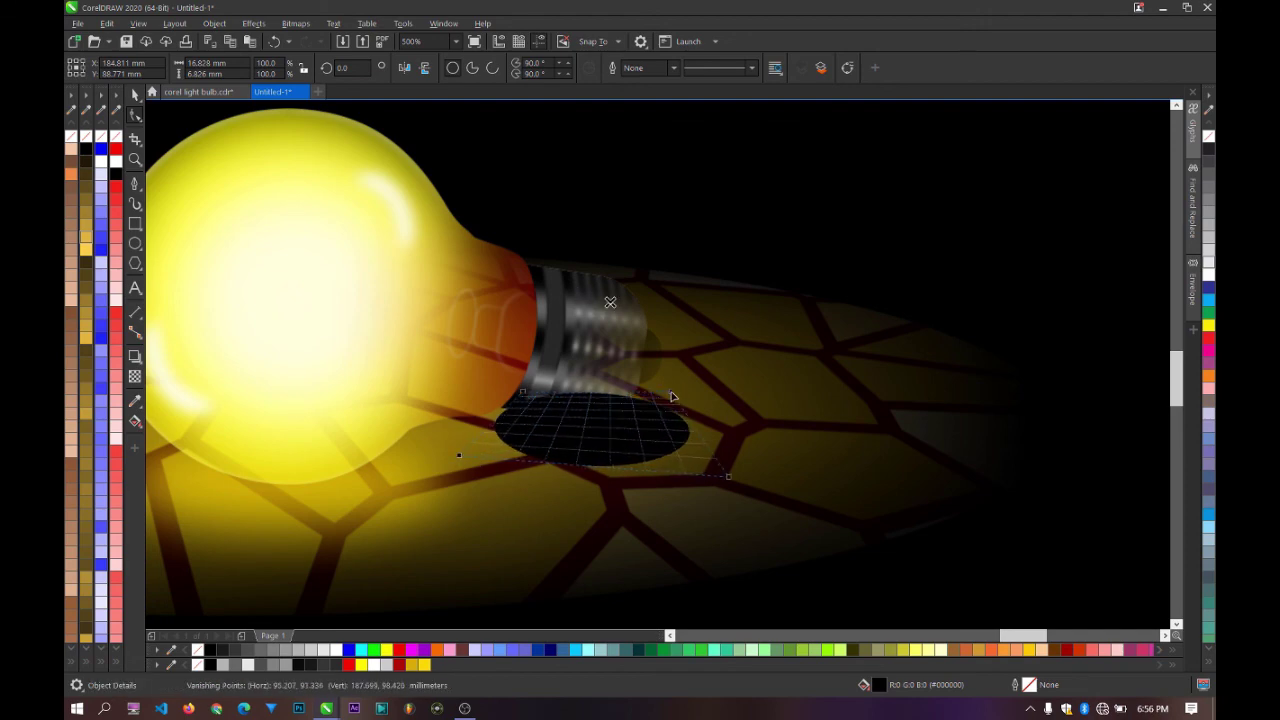
{"action": "left_click_drag", "start_coordinate": [456, 460], "coordinate": [447, 458]}
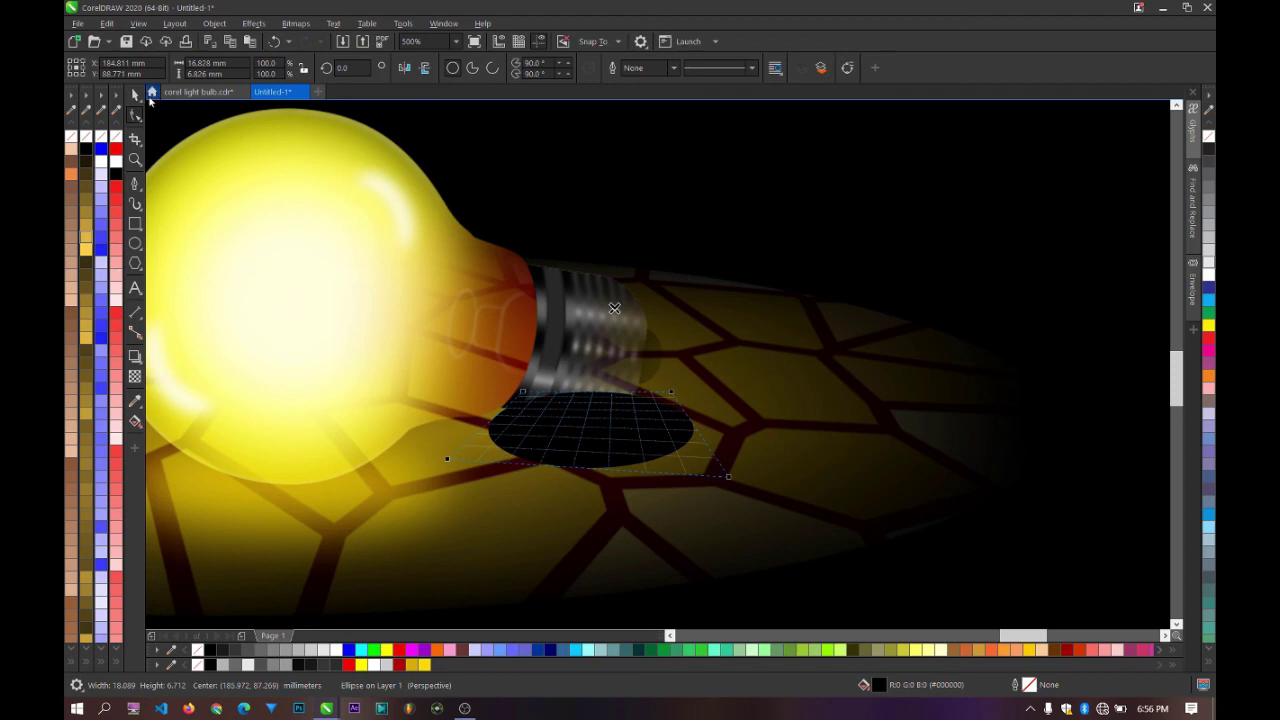
{"action": "left_click", "coordinate": [136, 94]}
Step: Apply a Gaussian blur with a radius of 10.9 pixels to the black ellipse to make a soft shadow
{"action": "left_click", "coordinate": [253, 23]}
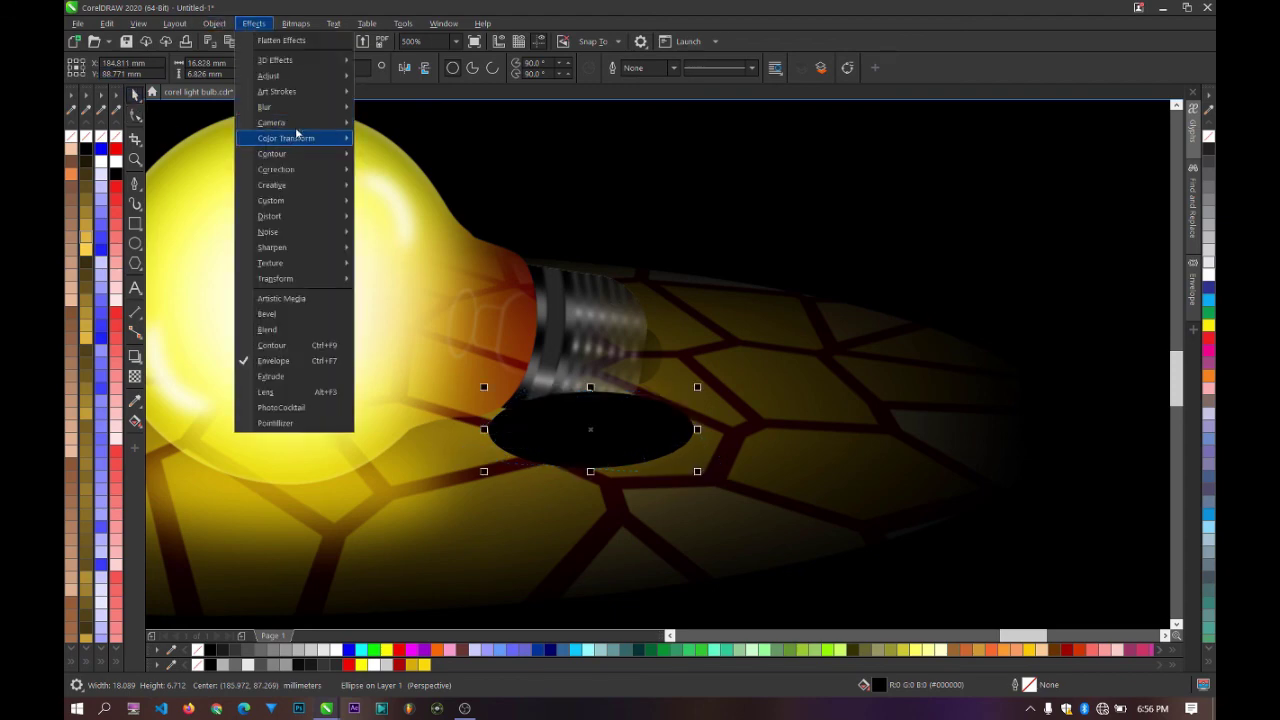
{"action": "mouse_move", "coordinate": [320, 108]}
{"action": "left_click", "coordinate": [415, 137]}
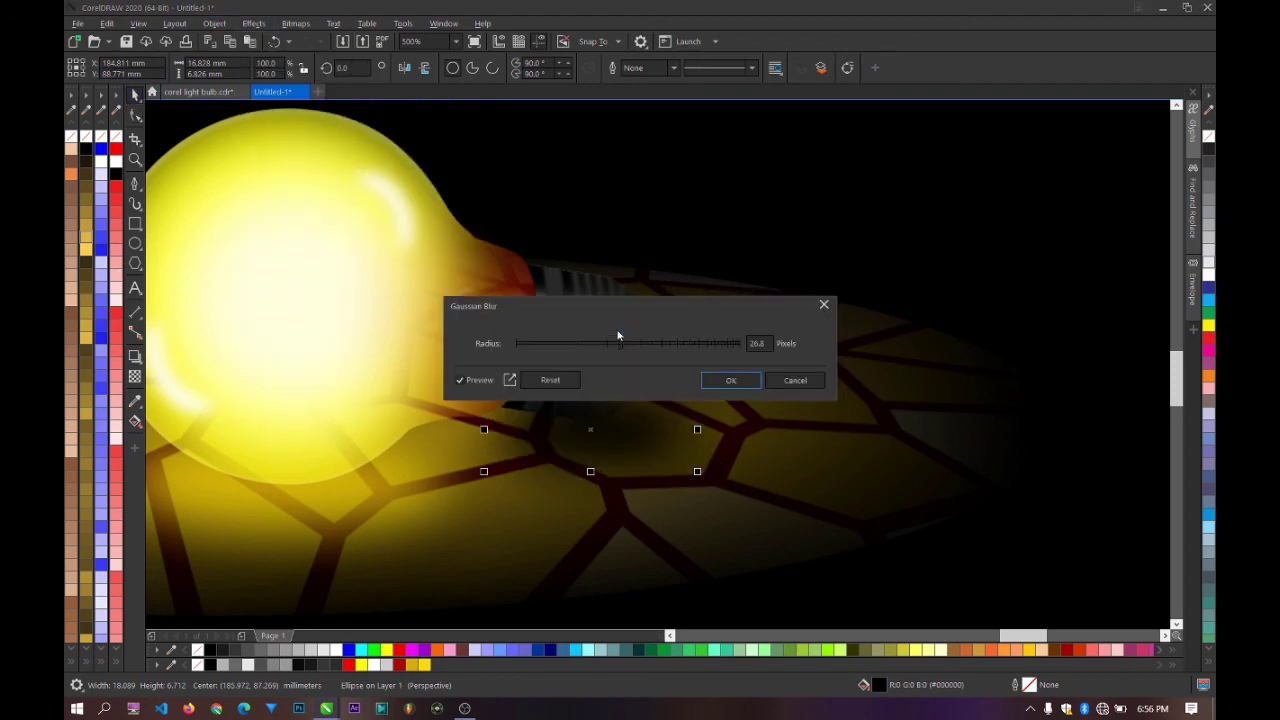
{"action": "left_click_drag", "start_coordinate": [606, 303], "coordinate": [597, 227]}
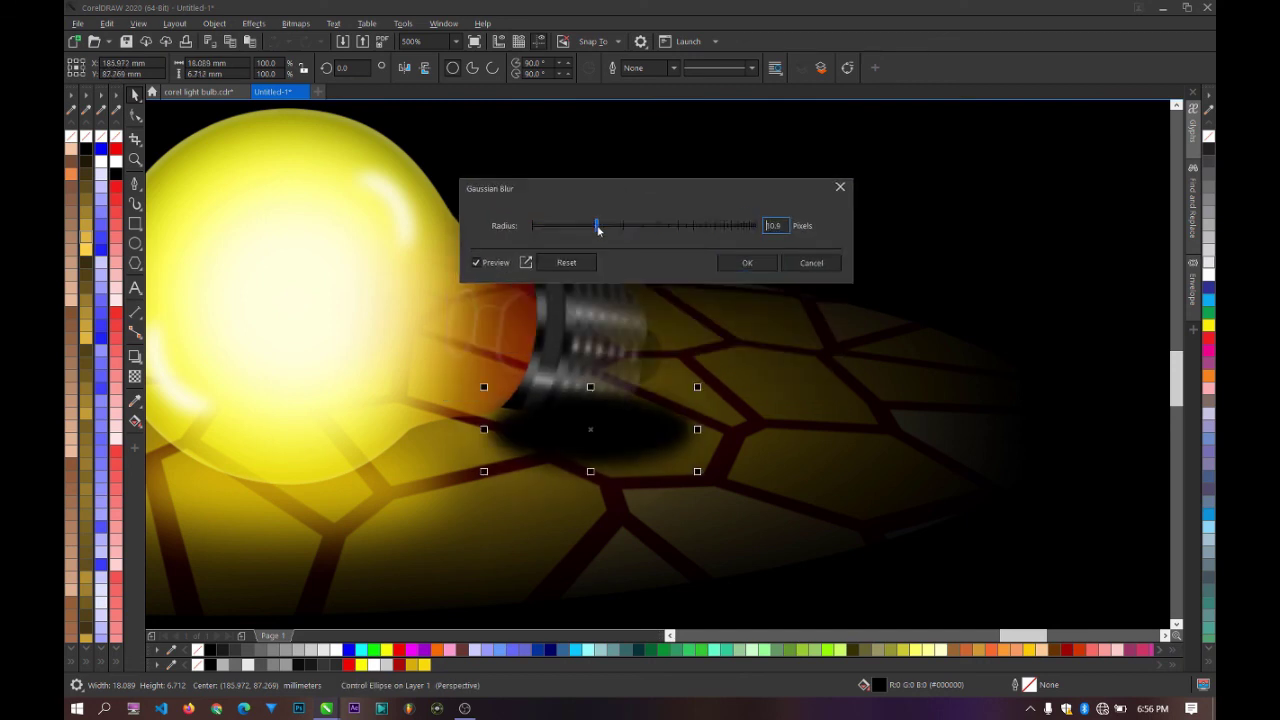
{"action": "left_click", "coordinate": [746, 265]}
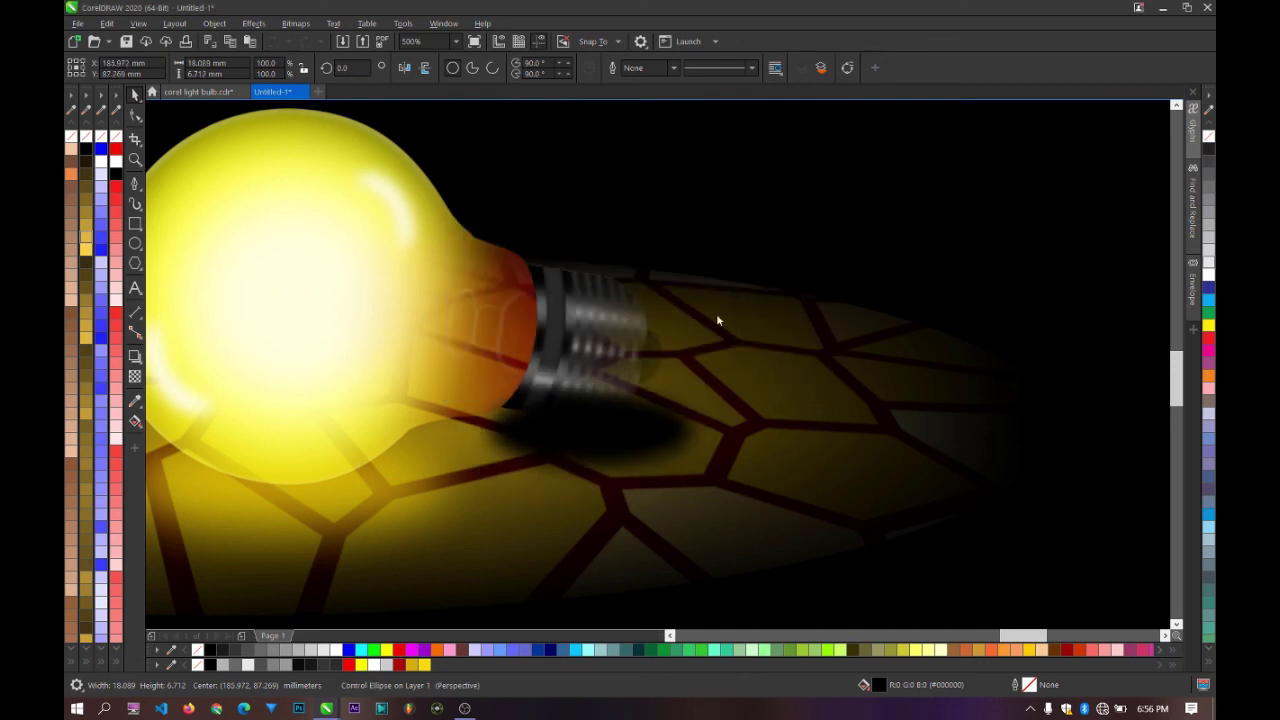
Step: Bring the bulb in front of the shadow and move the shadow about 1.5 mm left and 1.1 mm up beneath the cap
{"action": "scroll", "coordinate": [716, 318], "scroll_direction": "down", "scroll_amount": 2}
{"action": "left_click", "coordinate": [498, 279]}
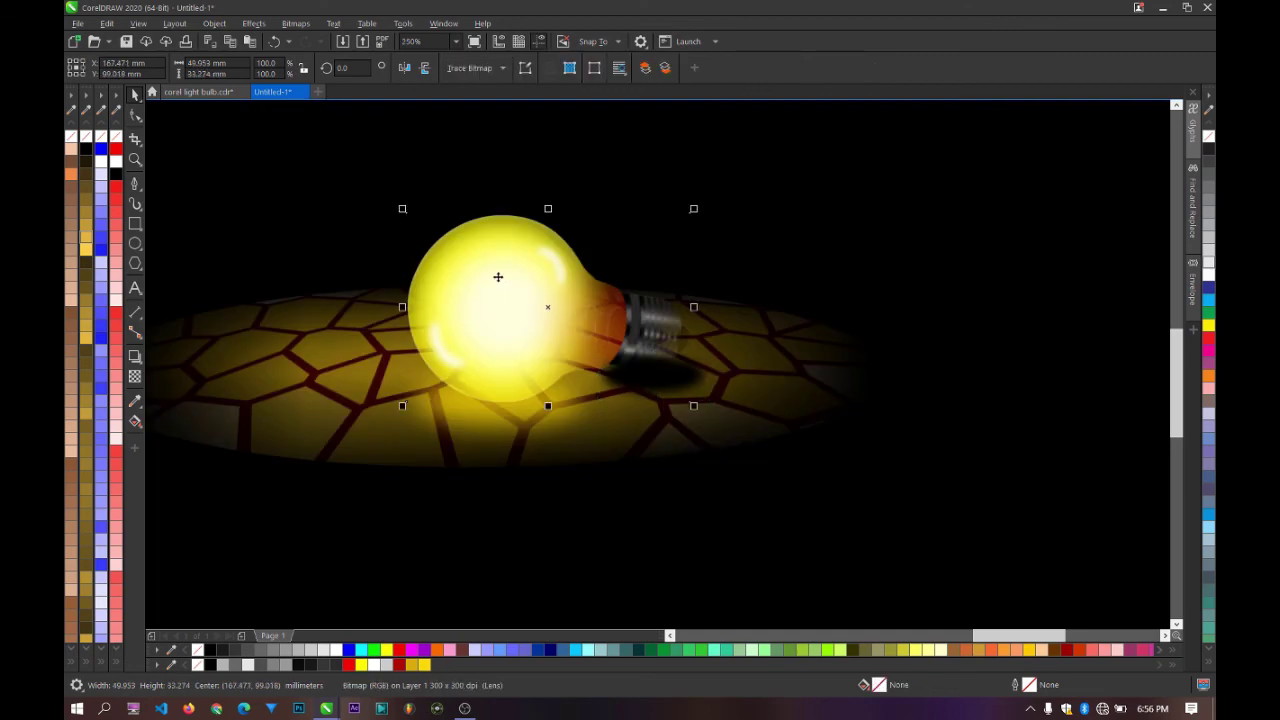
{"action": "scroll", "coordinate": [760, 470], "scroll_direction": "up", "scroll_amount": 4}
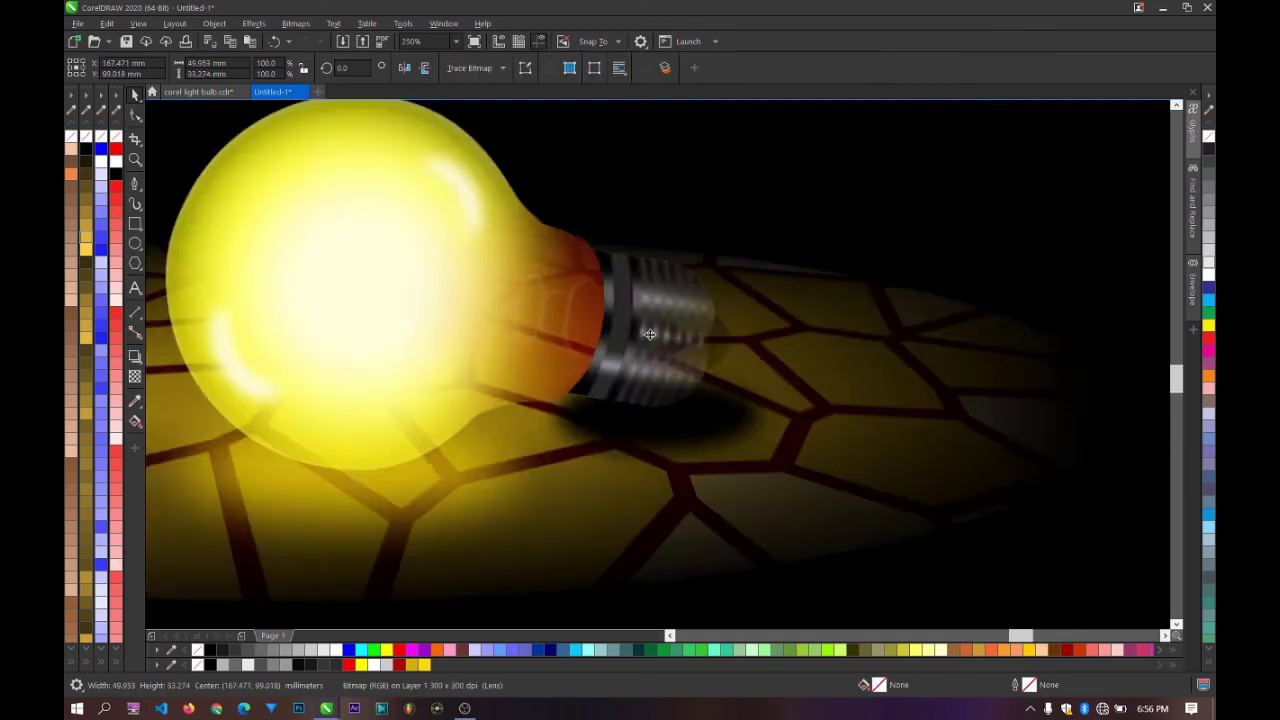
{"action": "scroll", "coordinate": [772, 484], "scroll_direction": "down", "scroll_amount": 2}
{"action": "left_click", "coordinate": [762, 473]}
{"action": "mouse_move", "coordinate": [763, 473]}
{"action": "left_mouse_down"}
{"action": "mouse_move", "coordinate": [760, 459]}
{"action": "mouse_move", "coordinate": [745, 468]}
{"action": "left_mouse_up"}
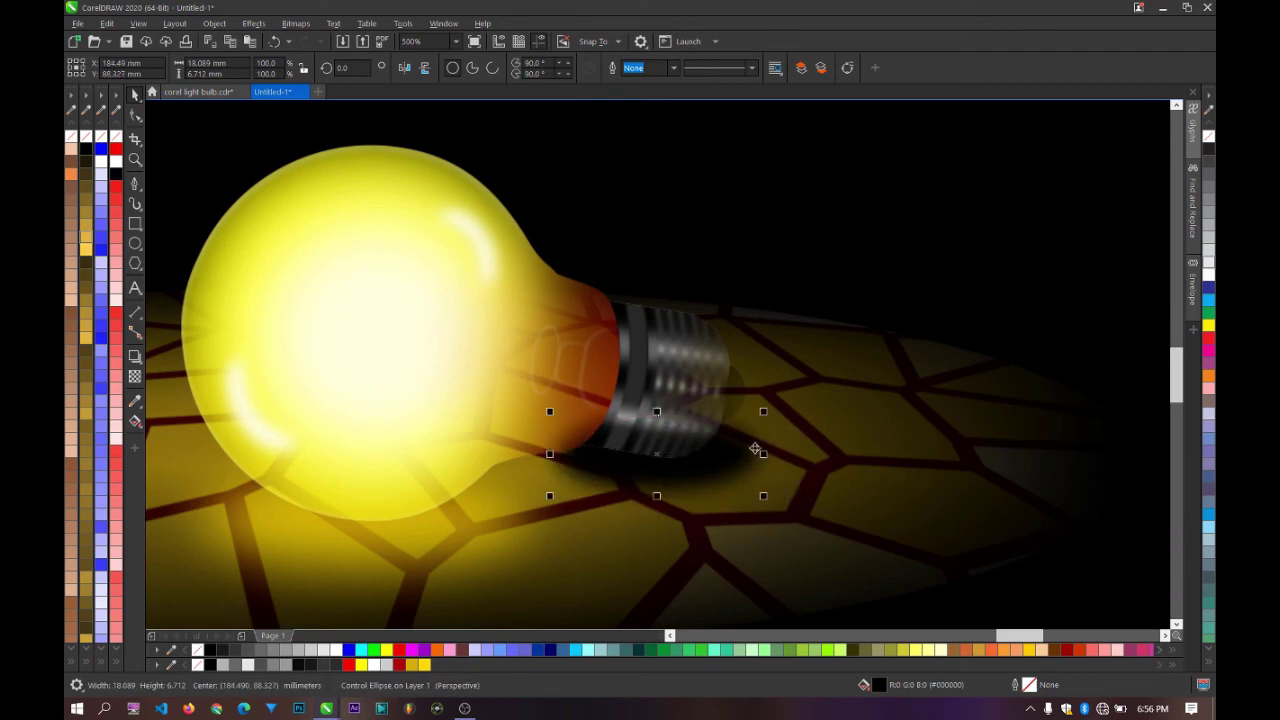
Step: Stretch the bulb's linear transparency well beyond the tip of the cap so that the cap fades less
{"action": "scroll", "coordinate": [755, 410], "scroll_direction": "down", "scroll_amount": 3}
{"action": "left_click", "coordinate": [714, 392]}
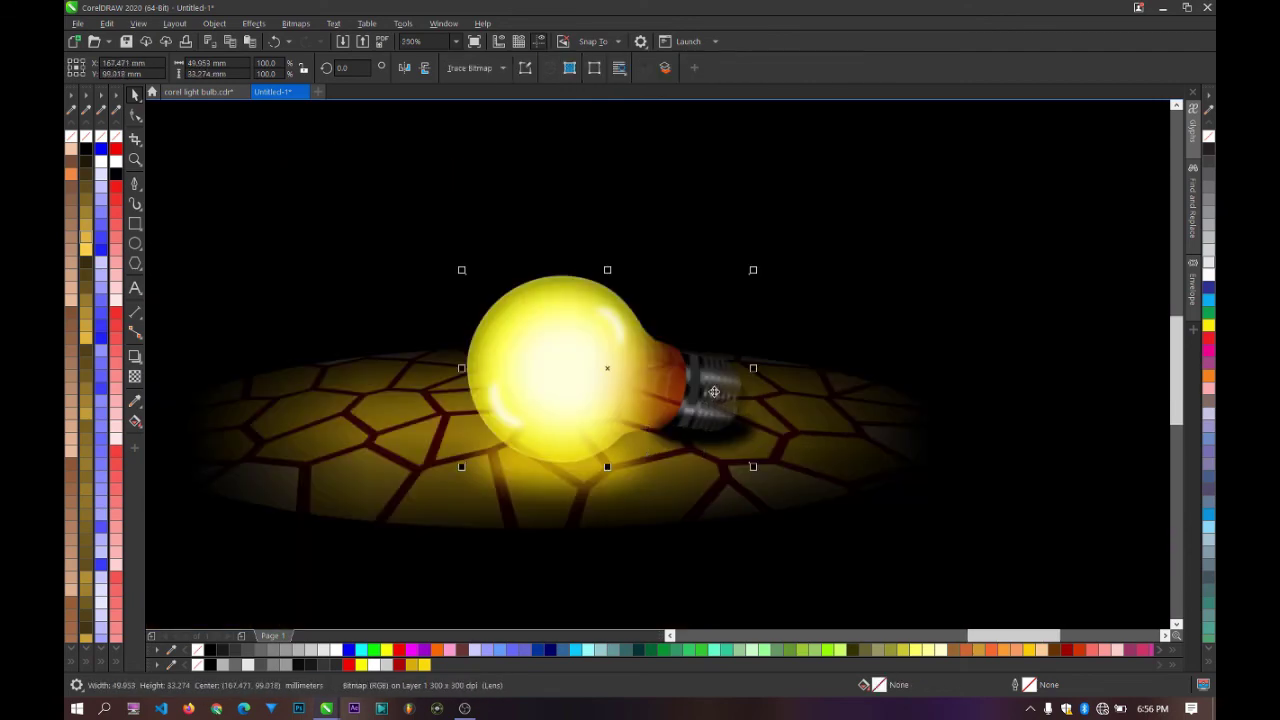
{"action": "left_click", "coordinate": [134, 378]}
{"action": "left_click_drag", "start_coordinate": [757, 404], "coordinate": [991, 426]}
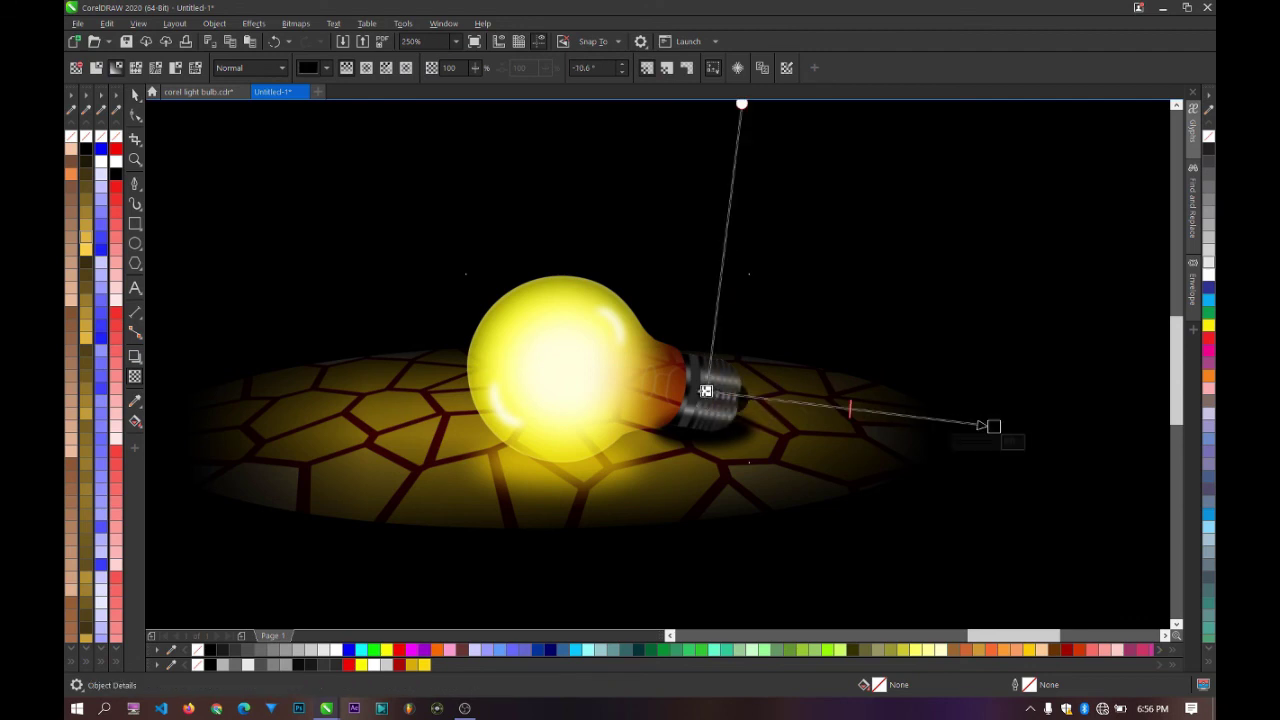
Step: Move the start of the bulb's linear transparency beyond the cap's tip, and adjust the bulb bitmap's contrast to 29 and intensity to -6
{"action": "left_click_drag", "start_coordinate": [706, 391], "coordinate": [798, 404]}
{"action": "left_click", "coordinate": [133, 95]}
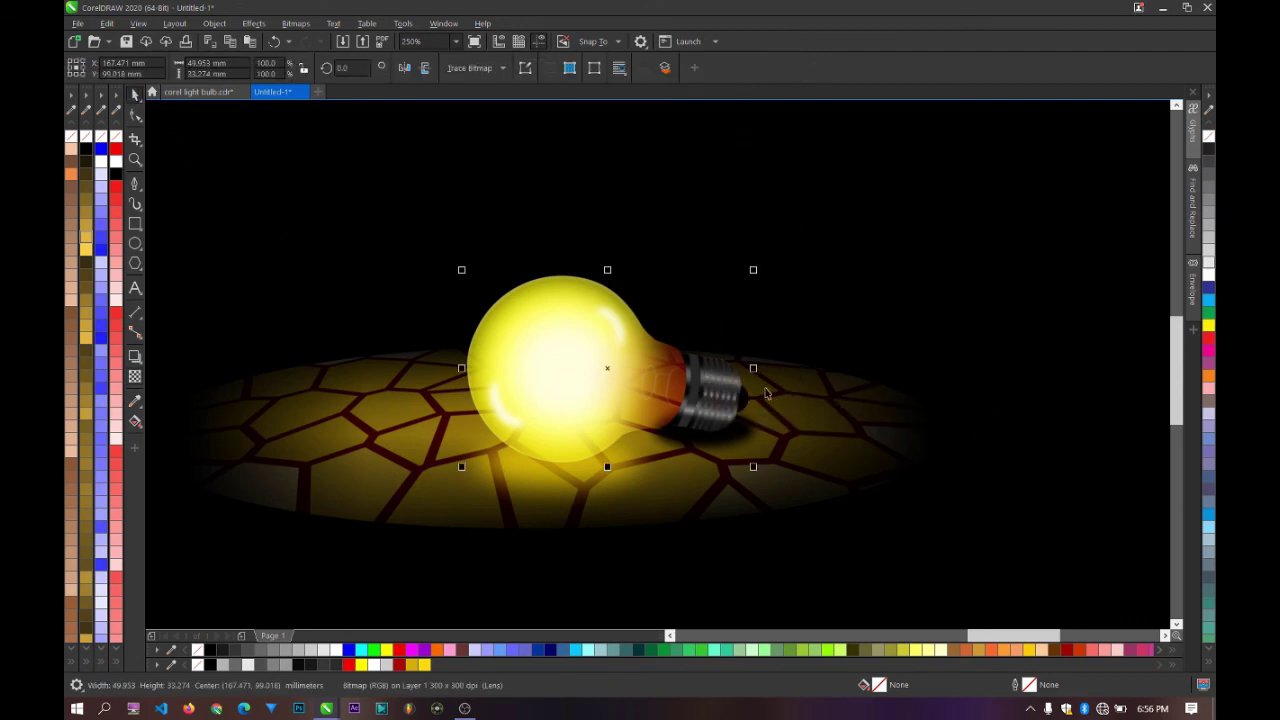
{"action": "scroll", "coordinate": [685, 392], "scroll_direction": "up", "scroll_amount": 2}
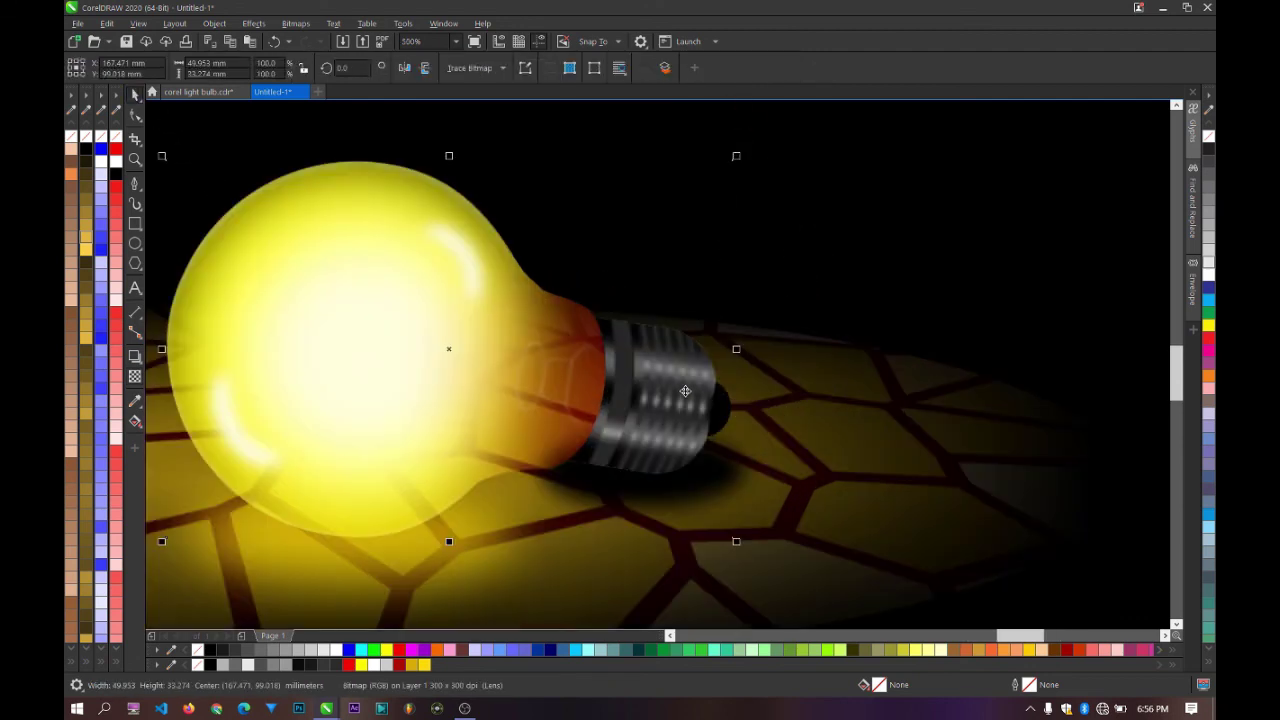
{"action": "key", "text": "ctrl+b"}
{"action": "left_click_drag", "start_coordinate": [674, 288], "coordinate": [935, 210]}
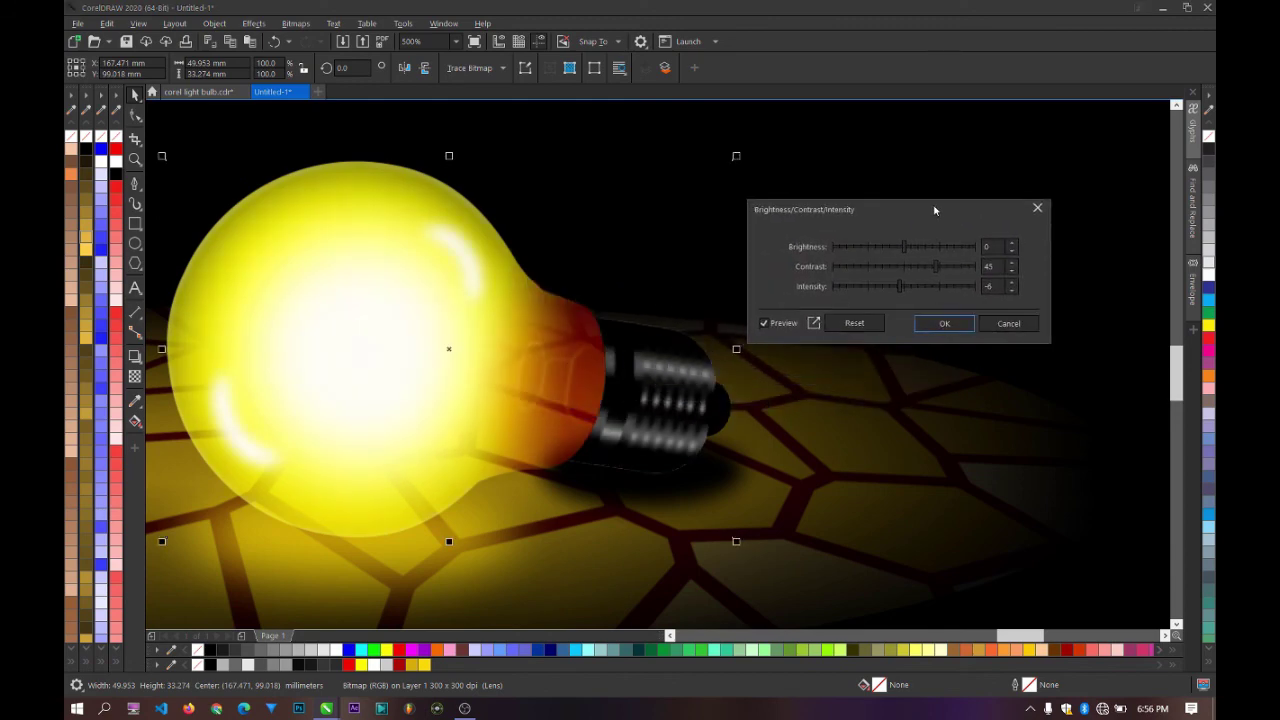
{"action": "left_click", "coordinate": [927, 271]}
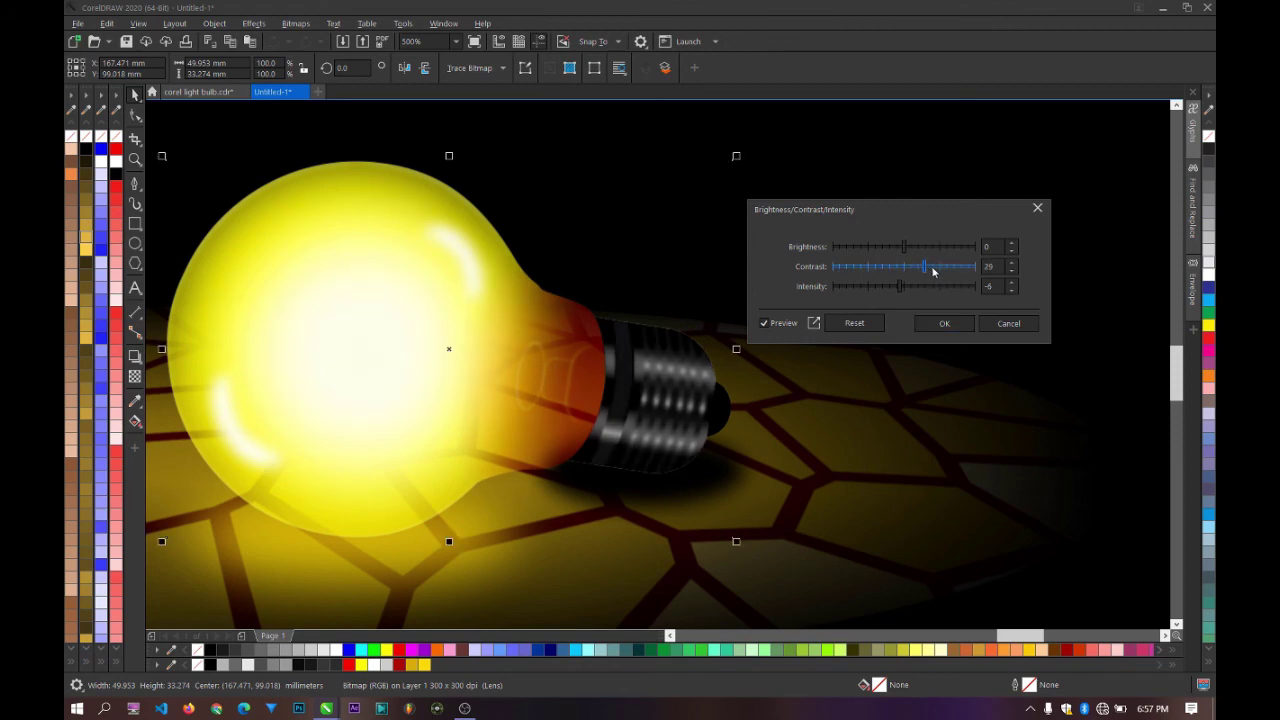
{"action": "left_click", "coordinate": [944, 323]}
{"action": "scroll", "coordinate": [743, 337], "scroll_direction": "down", "scroll_amount": 6}
{"action": "key", "text": "Escape"}
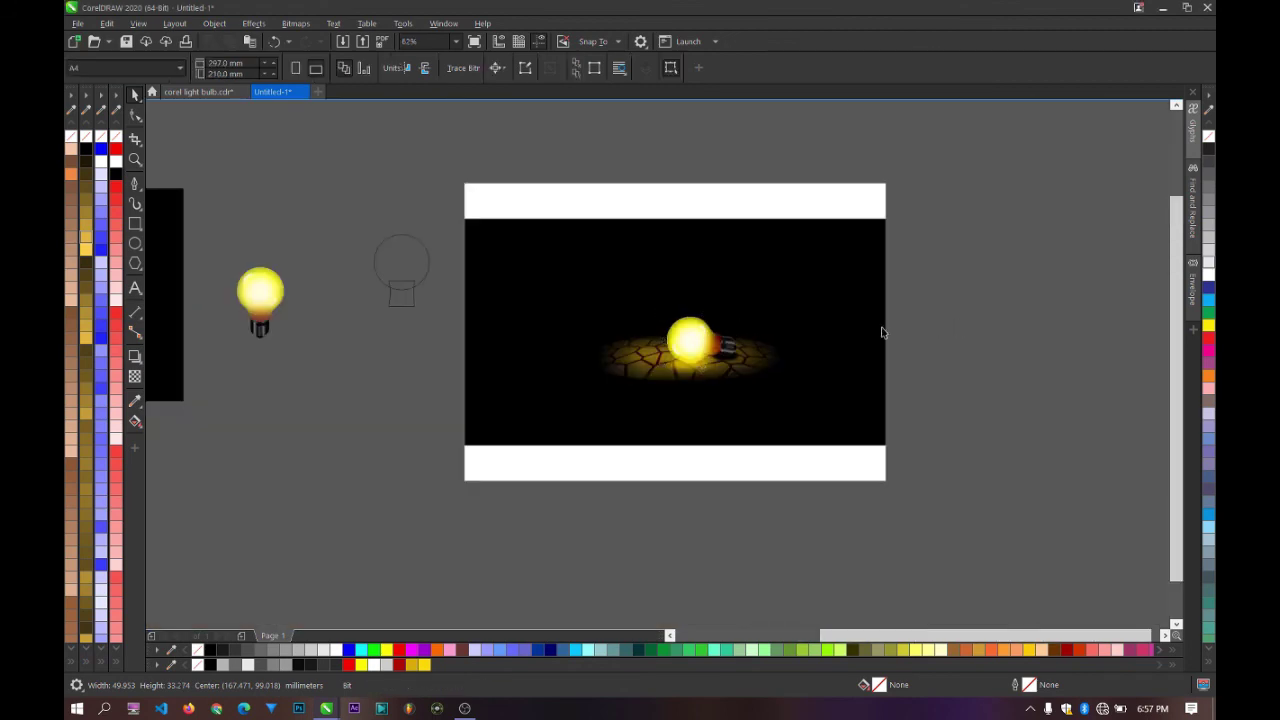
Step: Move the bulb's outline drawing beside the page up and left, placing it above the upright bulb copy
{"action": "scroll", "coordinate": [693, 352], "scroll_direction": "up", "scroll_amount": 3}
{"action": "scroll", "coordinate": [693, 352], "scroll_direction": "down", "scroll_amount": 3}
{"action": "scroll", "coordinate": [731, 349], "scroll_direction": "up", "scroll_amount": 3}
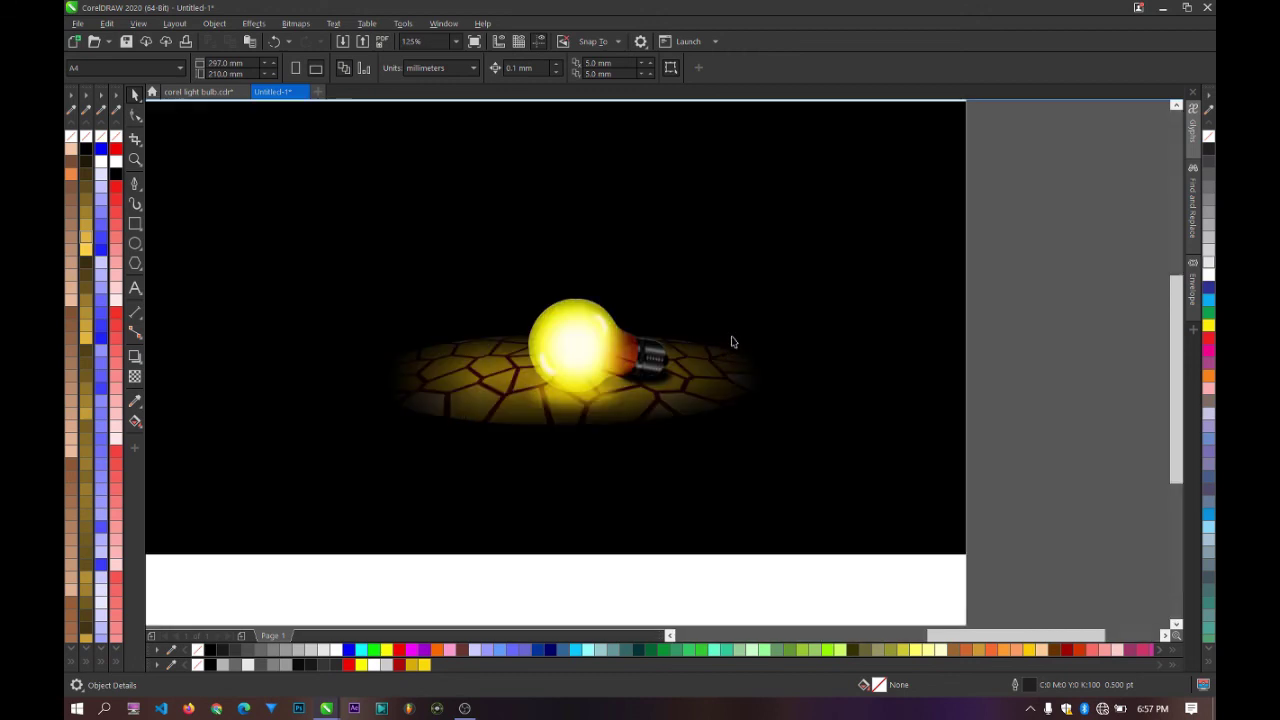
{"action": "scroll", "coordinate": [731, 342], "scroll_direction": "down", "scroll_amount": 3}
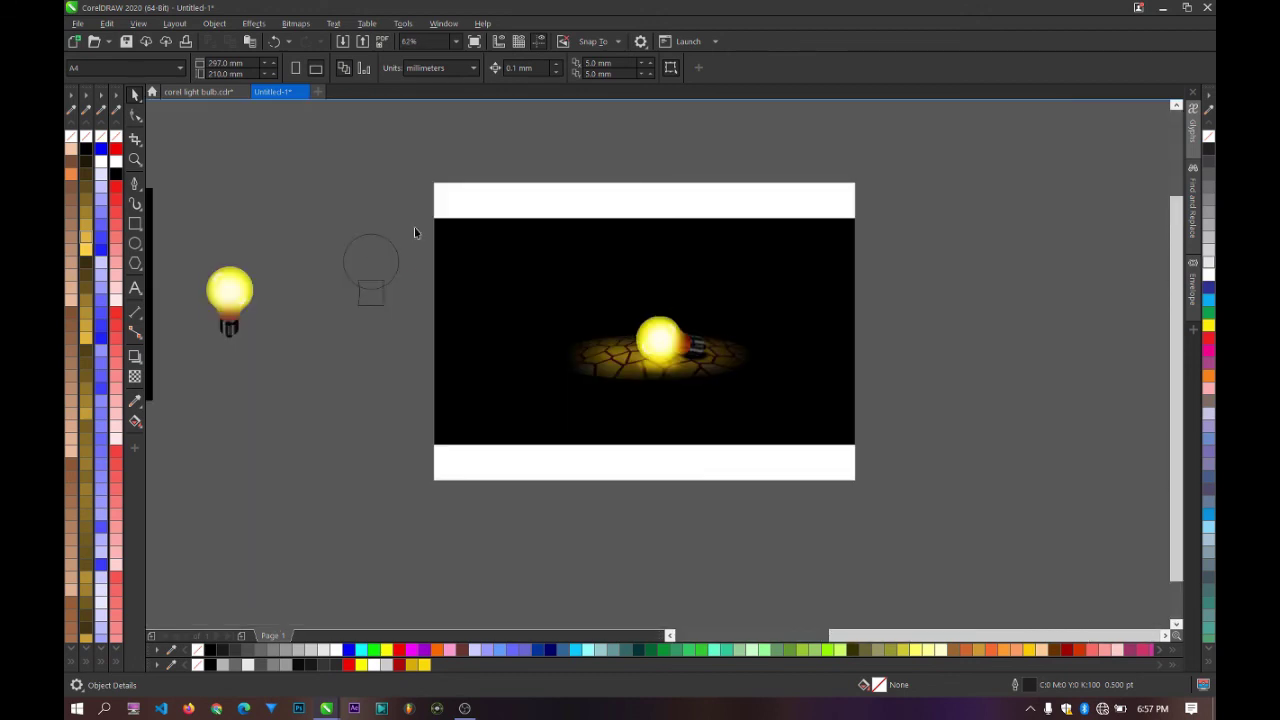
{"action": "left_click_drag", "start_coordinate": [415, 228], "coordinate": [282, 363]}
{"action": "left_click_drag", "start_coordinate": [367, 288], "coordinate": [258, 231]}
{"action": "key", "text": "Escape"}
Step: Examine the lying bulb, its cap shadow and the cracked ground up close and within the whole page
{"action": "scroll", "coordinate": [663, 346], "scroll_direction": "up", "scroll_amount": 2}
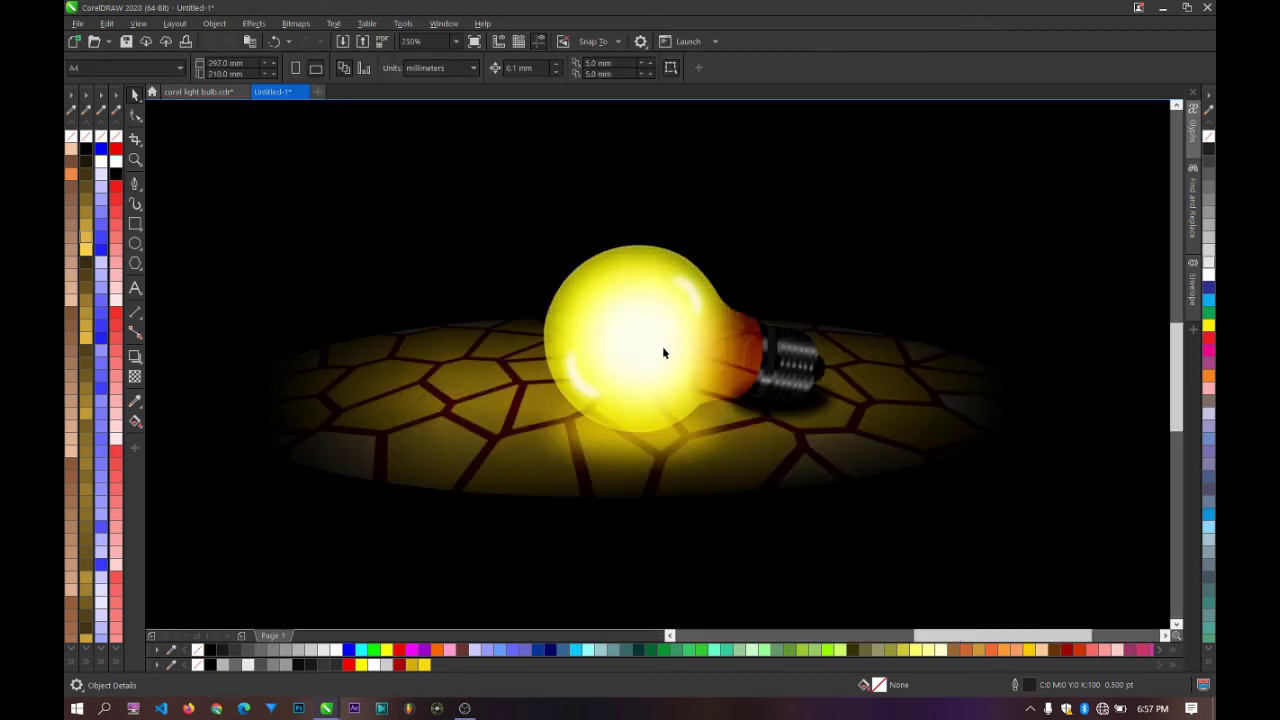
{"action": "scroll", "coordinate": [663, 353], "scroll_direction": "down", "scroll_amount": 6}
{"action": "scroll", "coordinate": [700, 372], "scroll_direction": "up", "scroll_amount": 3}
{"action": "scroll", "coordinate": [700, 372], "scroll_direction": "up", "scroll_amount": 3}
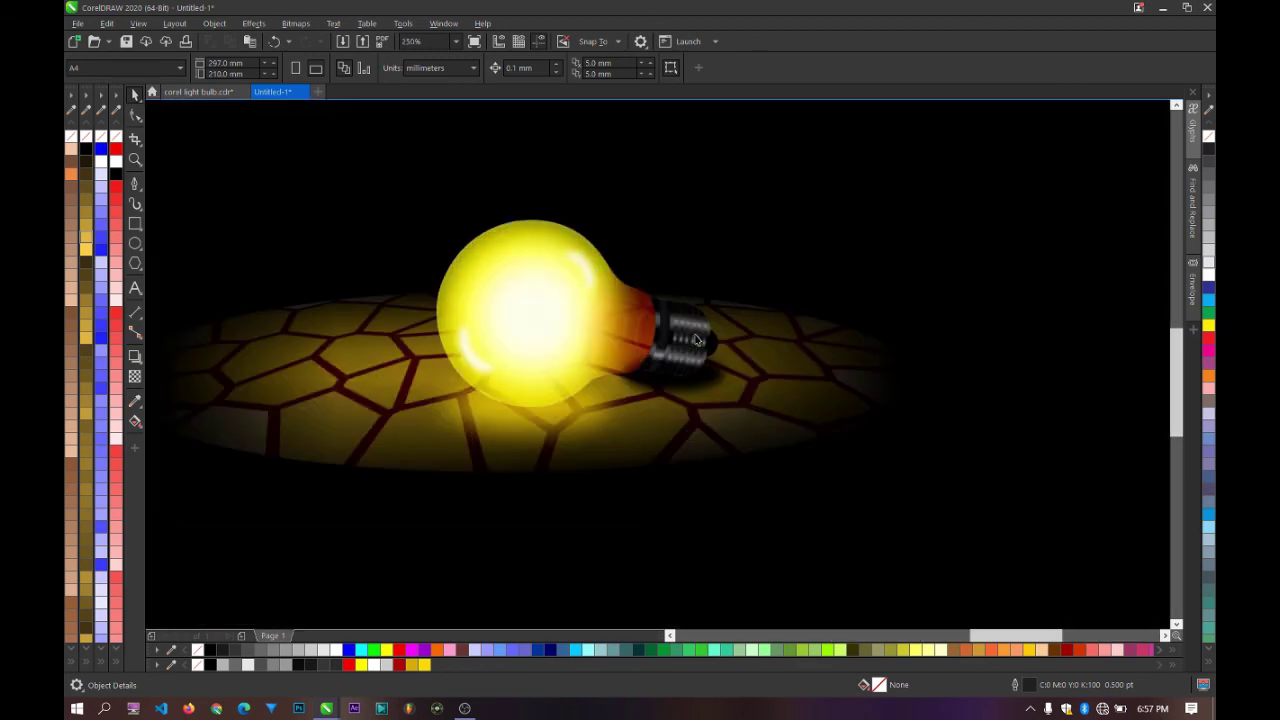
{"action": "scroll", "coordinate": [697, 340], "scroll_direction": "down", "scroll_amount": 3}
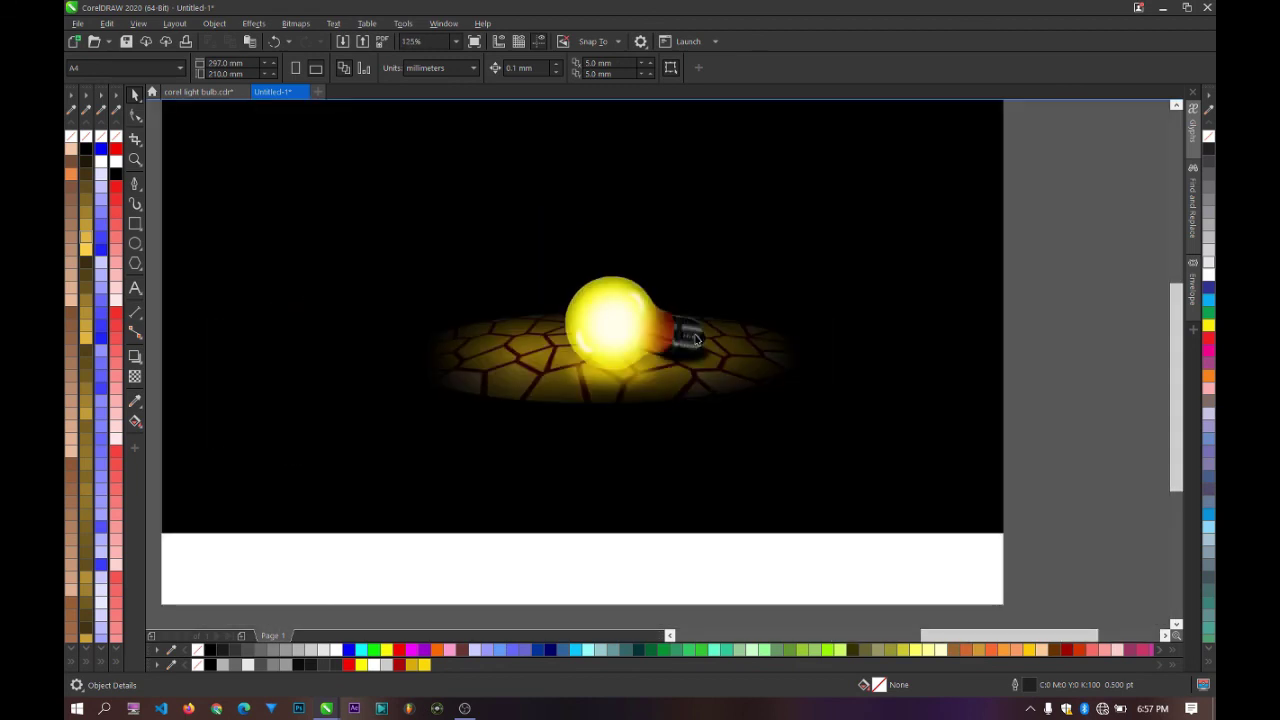
{"action": "scroll", "coordinate": [688, 346], "scroll_direction": "down", "scroll_amount": 3}
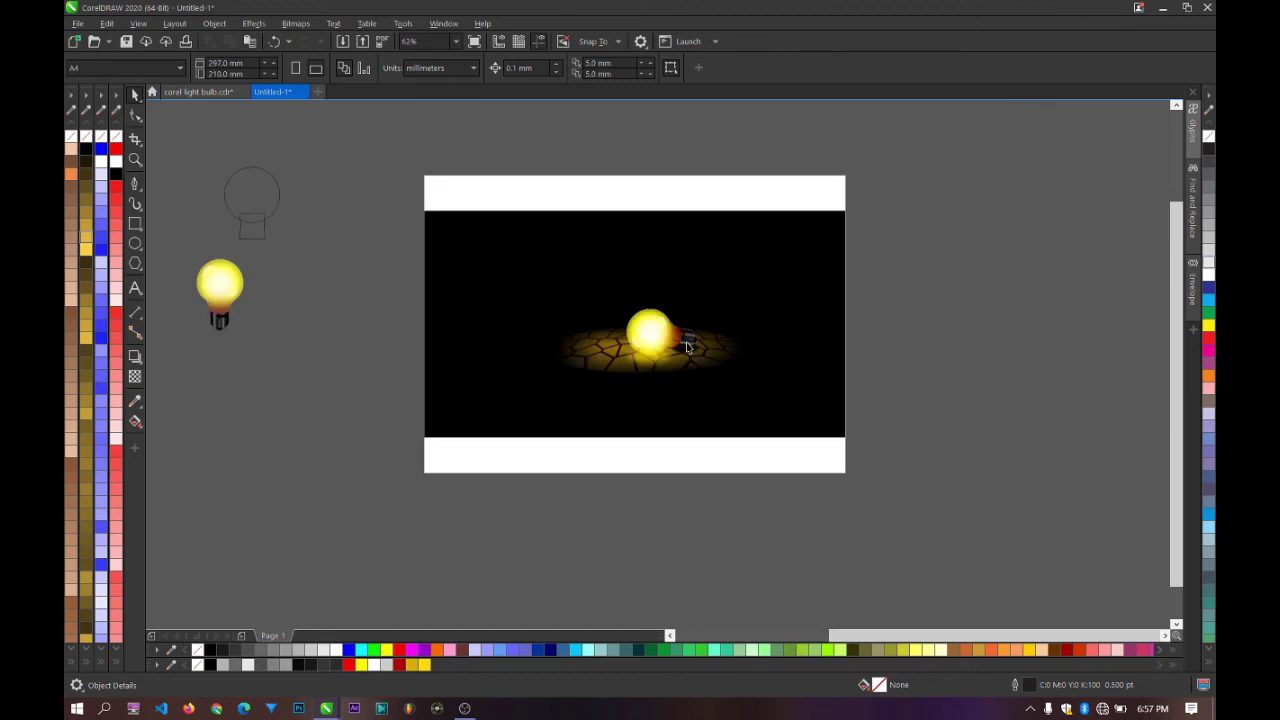
{"action": "scroll", "coordinate": [687, 345], "scroll_direction": "up", "scroll_amount": 3}
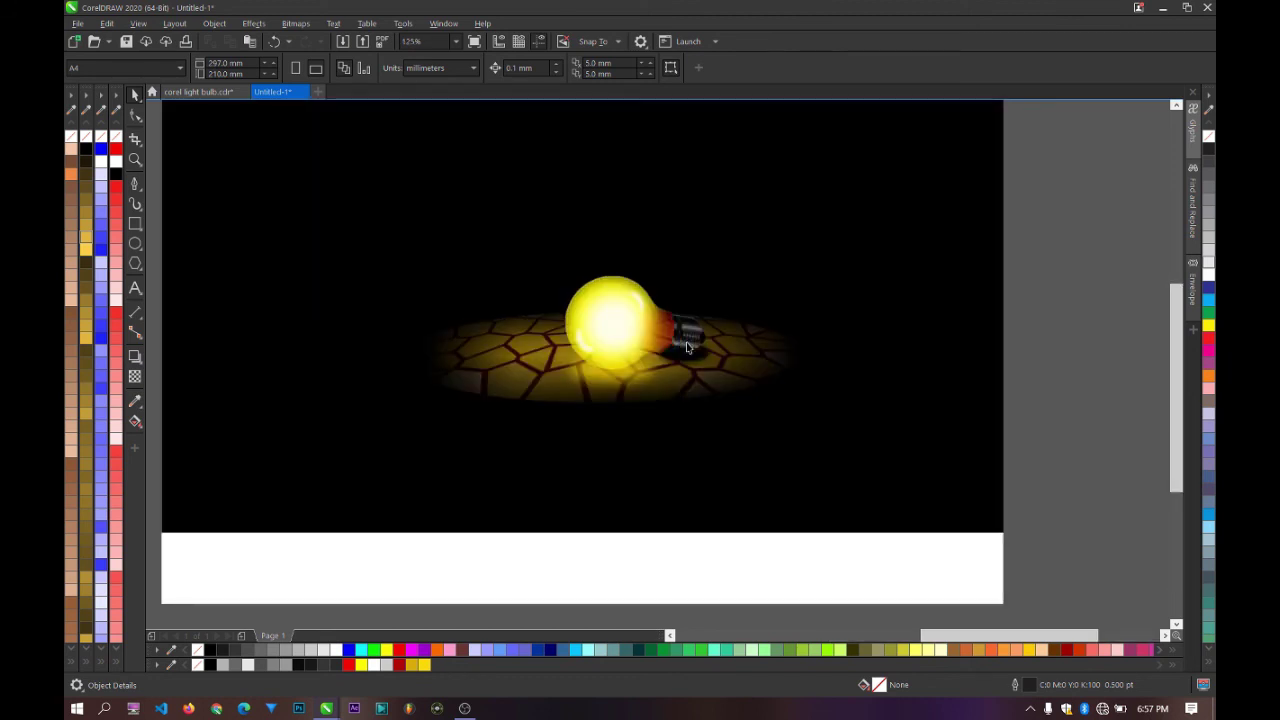